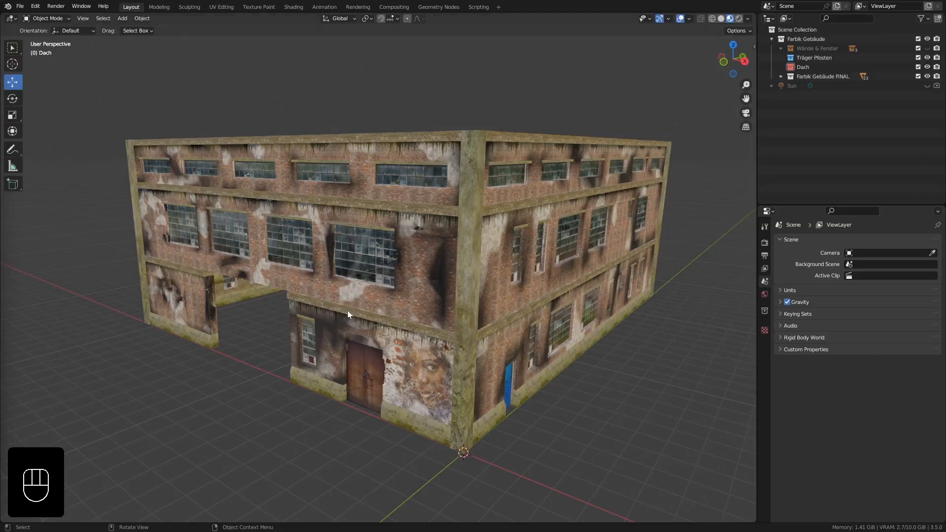
{"action": "mouse_move", "coordinate": [347, 310]}
{"action": "middle_mouse_down"}
{"action": "mouse_move", "coordinate": [345, 318]}
{"action": "mouse_move", "coordinate": [343, 293]}
{"action": "mouse_move", "coordinate": [342, 307]}
{"action": "middle_mouse_up"}
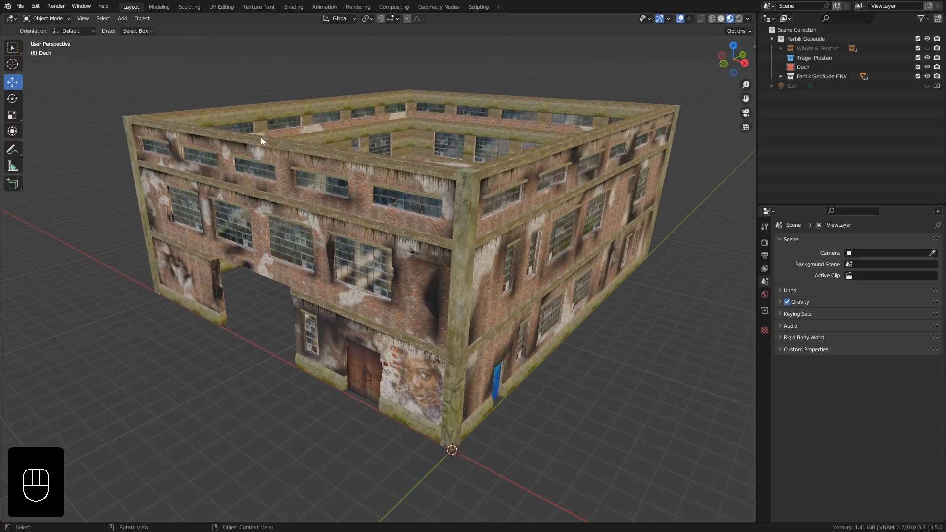
Snap the 3D cursor to the selected top geometry of the upper front brick wall, working from its mesh in edge mode.
{"action": "mouse_move", "coordinate": [267, 142]}
{"action": "middle_mouse_down"}
{"action": "mouse_move", "coordinate": [254, 137]}
{"action": "mouse_move", "coordinate": [253, 150]}
{"action": "mouse_move", "coordinate": [246, 116]}
{"action": "mouse_move", "coordinate": [258, 153]}
{"action": "middle_mouse_up"}
{"action": "scroll", "coordinate": [258, 152], "scroll_direction": "up", "scroll_amount": 5}
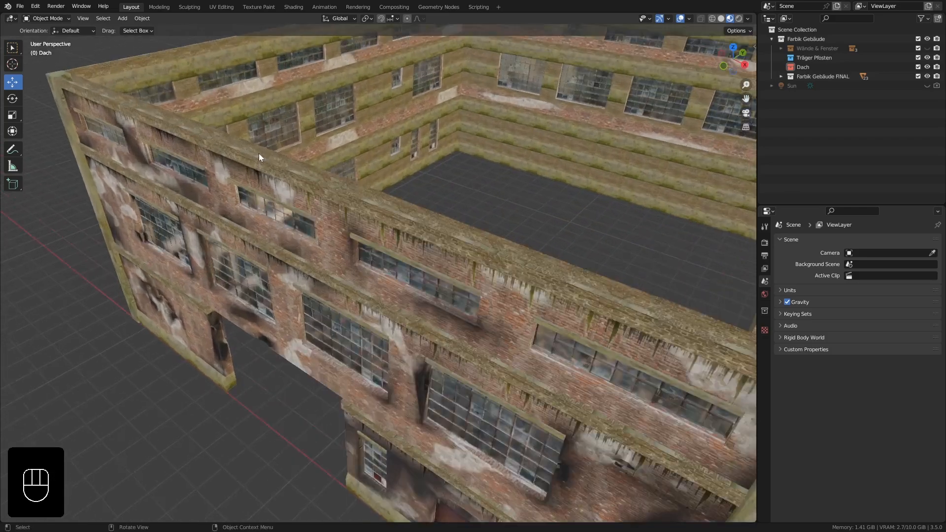
{"action": "left_click", "coordinate": [277, 176]}
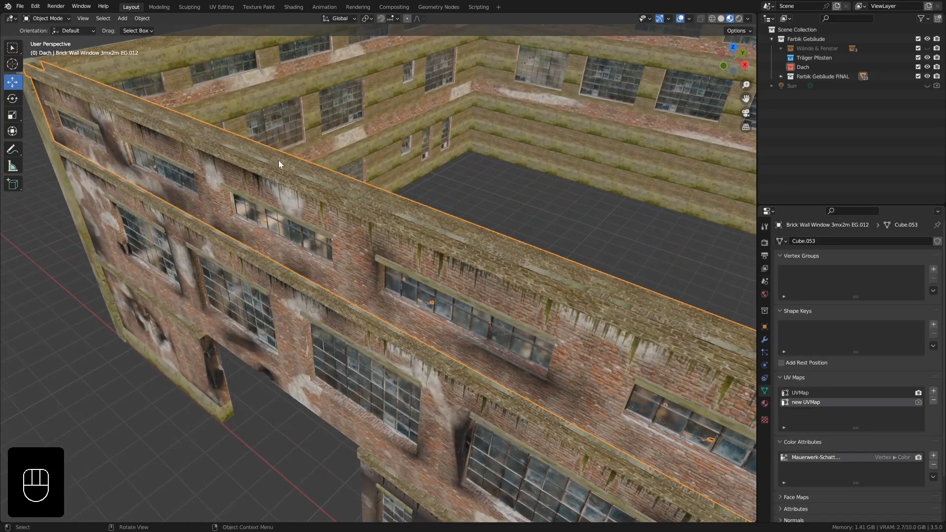
{"action": "key", "text": "Tab"}
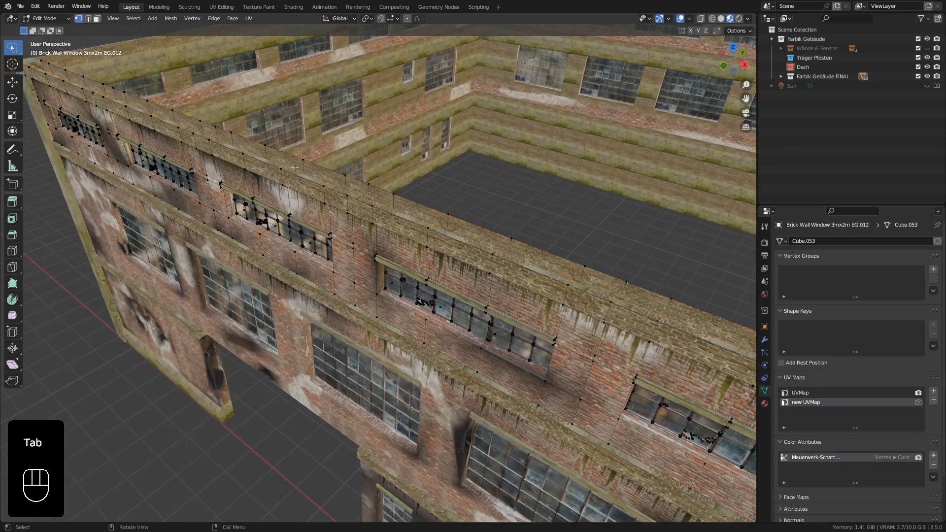
{"action": "left_click", "coordinate": [88, 18]}
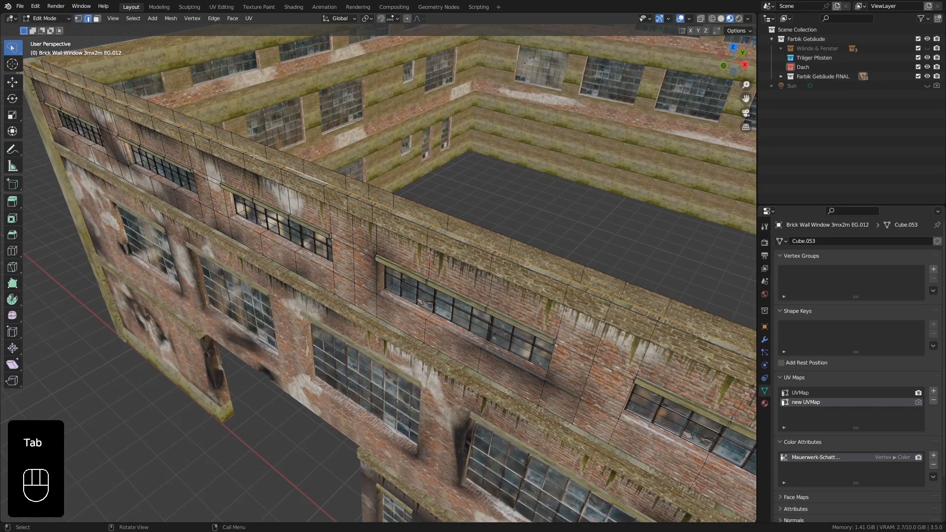
{"action": "middle_click_drag", "start_coordinate": [284, 172], "coordinate": [321, 186]}
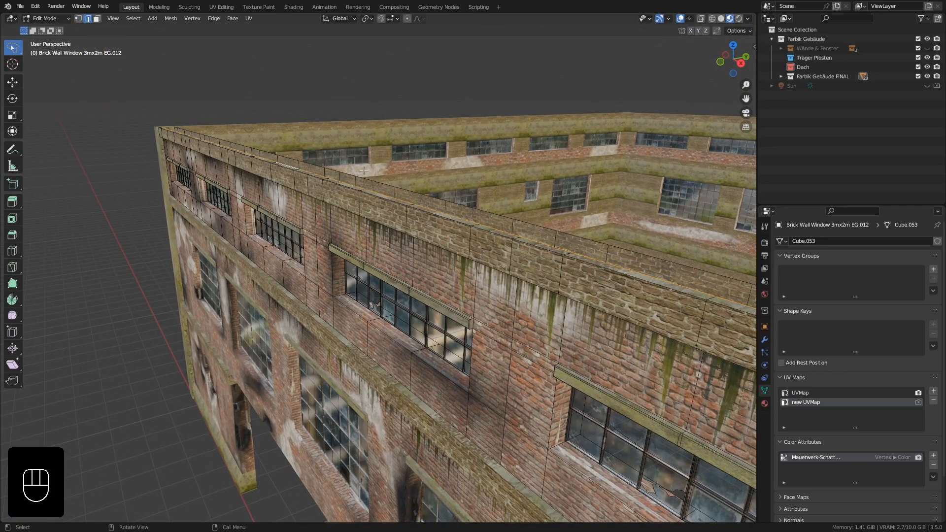
{"action": "key", "text": "shift+s"}
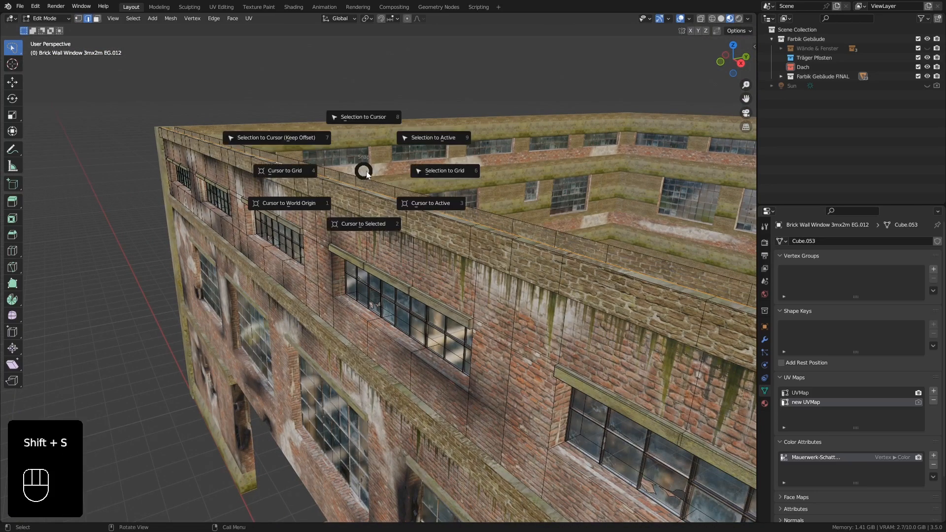
{"action": "left_click", "coordinate": [363, 223]}
{"action": "key", "text": "Tab"}
Add a mesh plane at the 3D cursor on top of the front wall.
{"action": "middle_click_drag", "start_coordinate": [327, 194], "coordinate": [294, 141]}
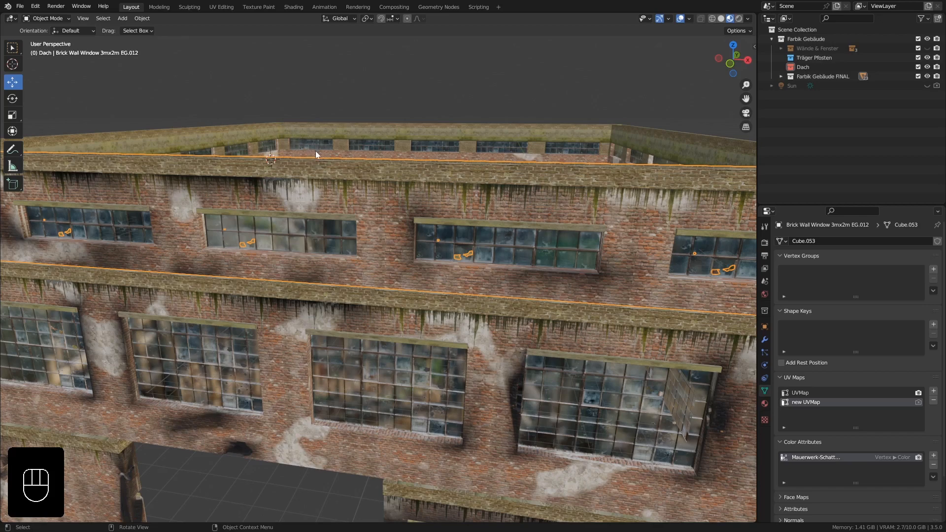
{"action": "scroll", "coordinate": [308, 132], "scroll_direction": "down", "scroll_amount": 3}
{"action": "middle_click_drag", "start_coordinate": [318, 120], "coordinate": [333, 164], "text": "shift"}
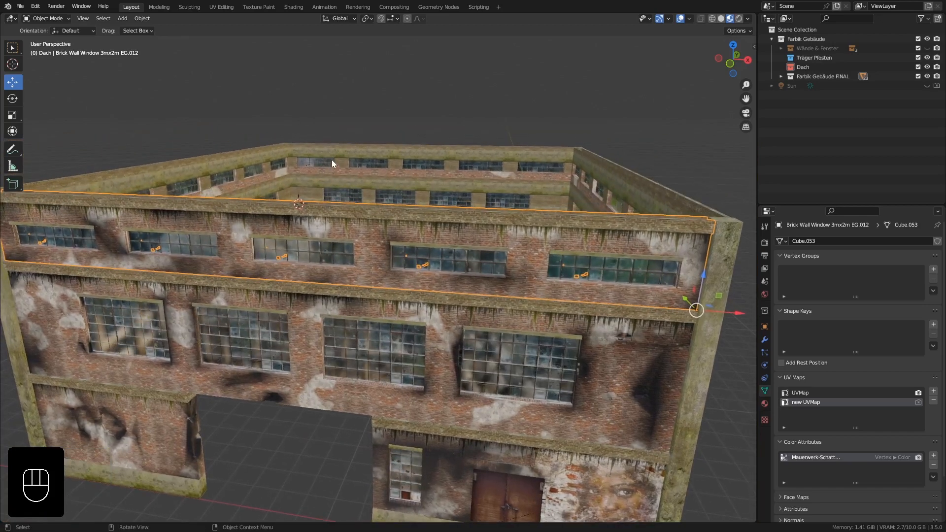
{"action": "key", "text": "shift+a"}
{"action": "mouse_move", "coordinate": [331, 158]}
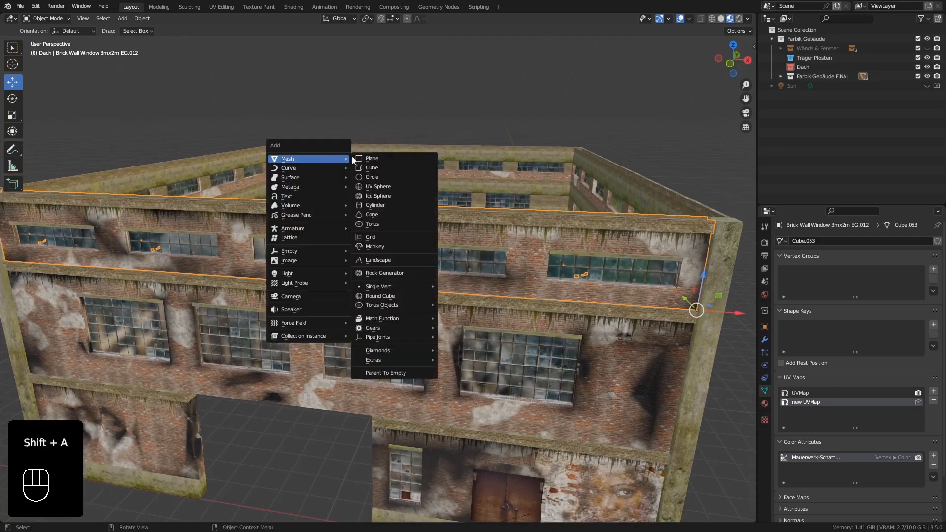
{"action": "left_click", "coordinate": [380, 158]}
Rotate the plane 90° about the X axis so it stands upright.
{"action": "middle_click_drag", "start_coordinate": [392, 242], "coordinate": [359, 230]}
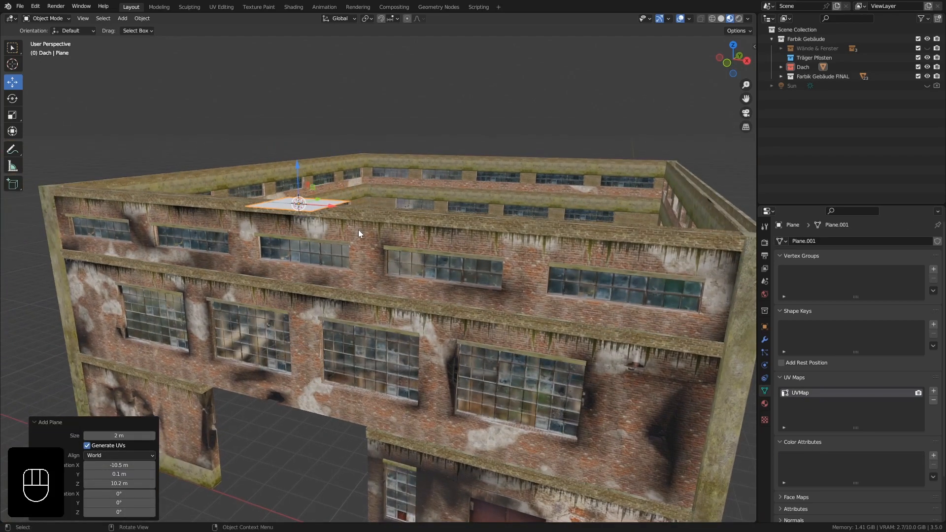
{"action": "key", "text": "r"}
{"action": "key", "text": "x"}
{"action": "key", "text": "KP_9"}
{"action": "key", "text": "KP_0"}
{"action": "key", "text": "KP_Enter"}
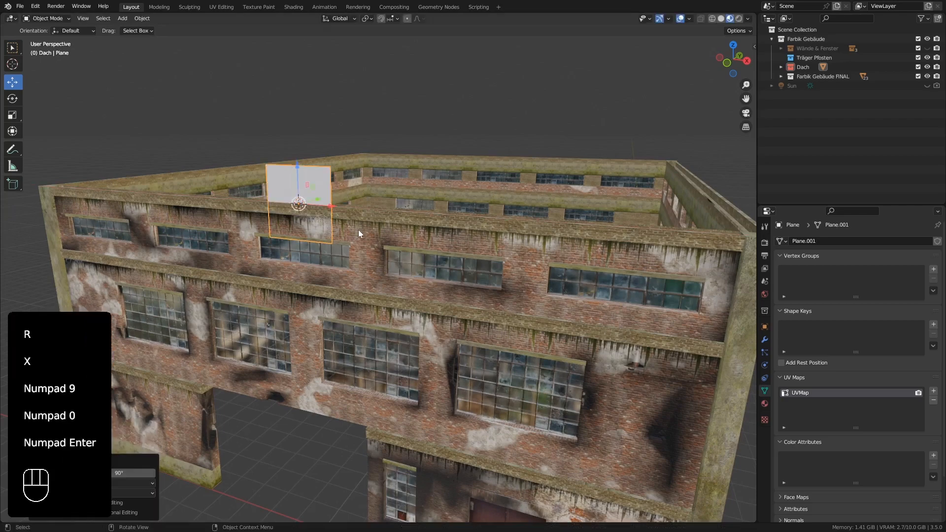
In front view, move the plane up 1 m along Z so its lower edge sits on the wall top.
{"action": "key", "text": "KP_1"}
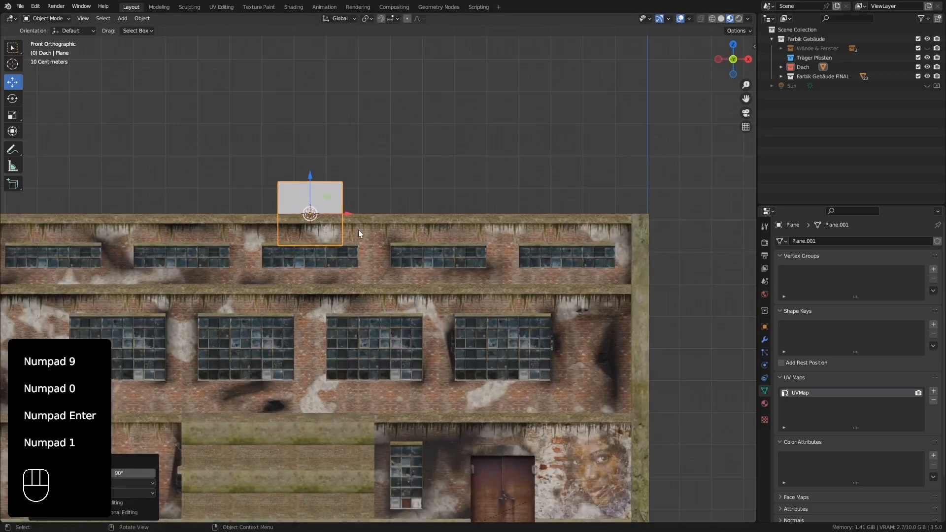
{"action": "scroll", "coordinate": [301, 212], "scroll_direction": "up", "scroll_amount": 5}
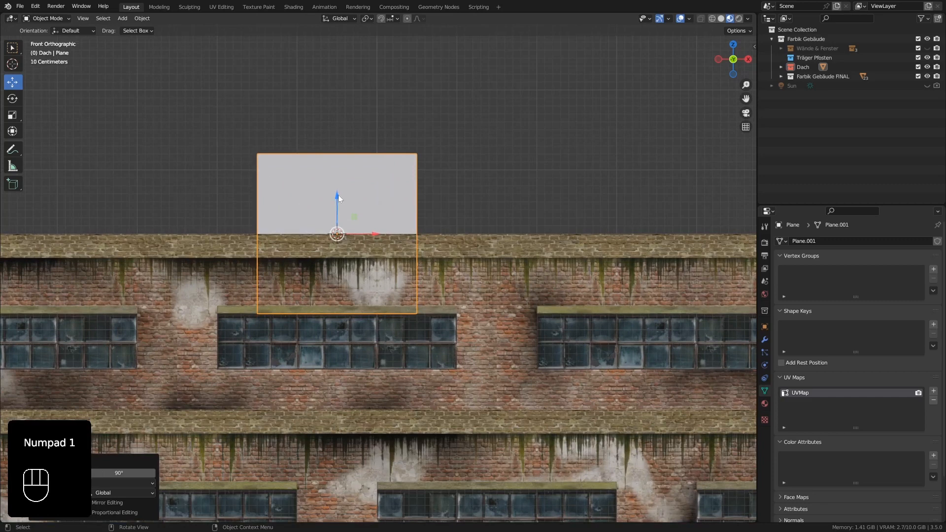
{"action": "left_click_drag", "start_coordinate": [338, 199], "coordinate": [338, 119], "text": "ctrl"}
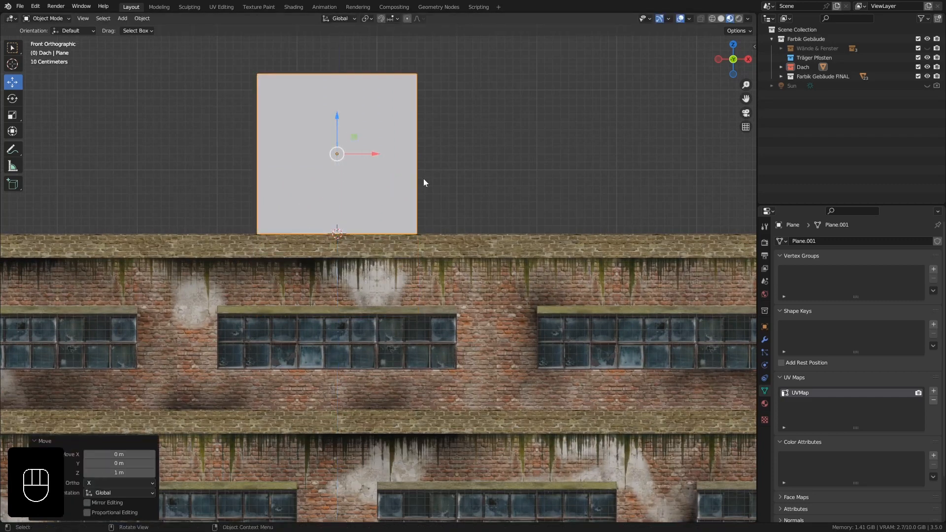
Add one centred vertical loop cut to the upright plane.
{"action": "middle_click_drag", "start_coordinate": [423, 183], "coordinate": [398, 226], "text": "shift"}
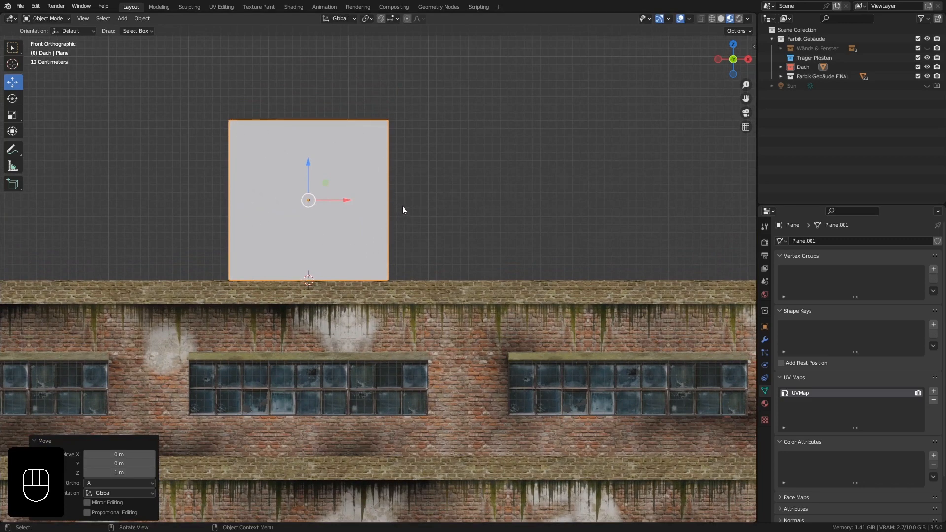
{"action": "middle_click_drag", "start_coordinate": [407, 230], "coordinate": [356, 218], "text": "shift"}
{"action": "scroll", "coordinate": [356, 218], "scroll_direction": "down", "scroll_amount": 2}
{"action": "scroll", "coordinate": [356, 217], "scroll_direction": "down", "scroll_amount": 3}
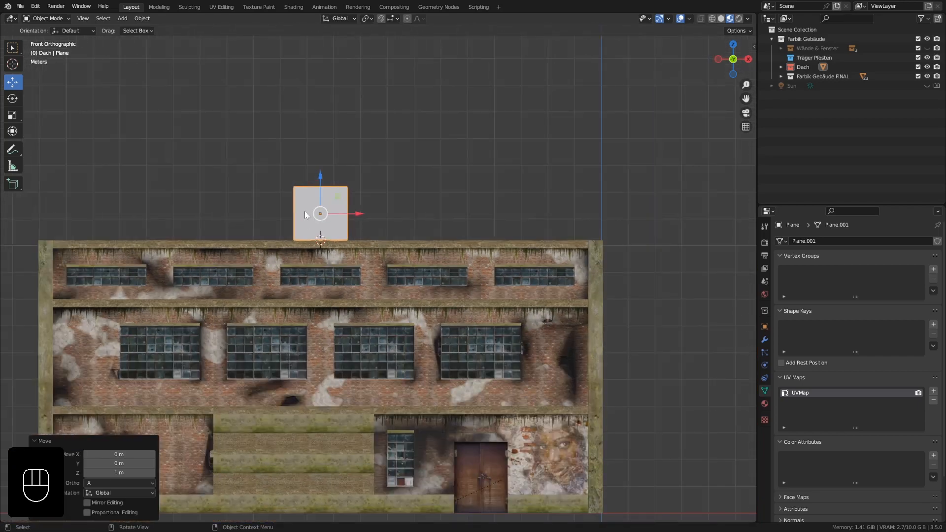
{"action": "scroll", "coordinate": [307, 207], "scroll_direction": "up", "scroll_amount": 3}
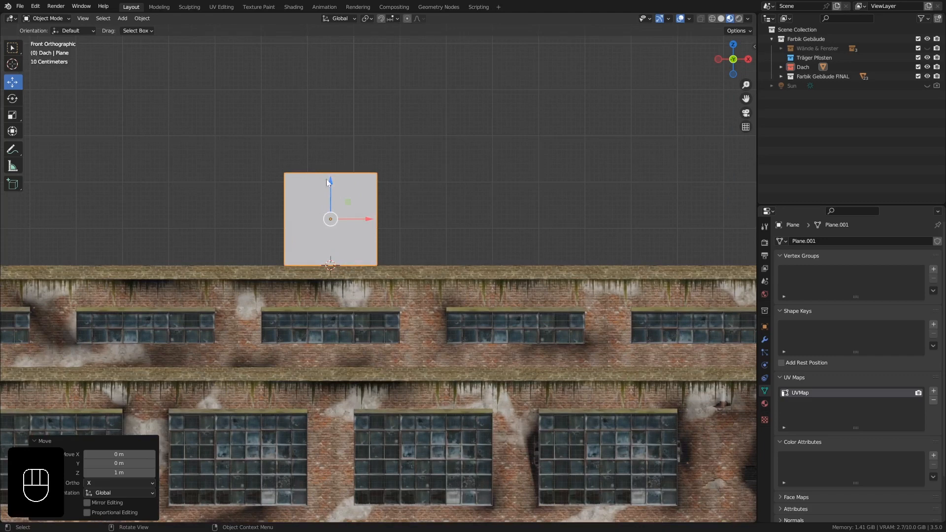
{"action": "middle_click_drag", "start_coordinate": [370, 247], "coordinate": [329, 186], "text": "shift"}
{"action": "key", "text": "Tab"}
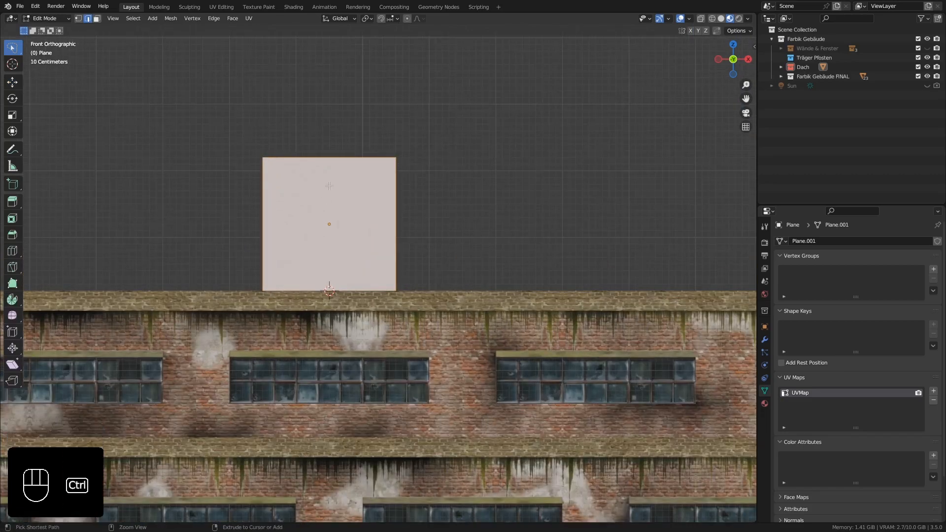
{"action": "key", "text": "ctrl+r"}
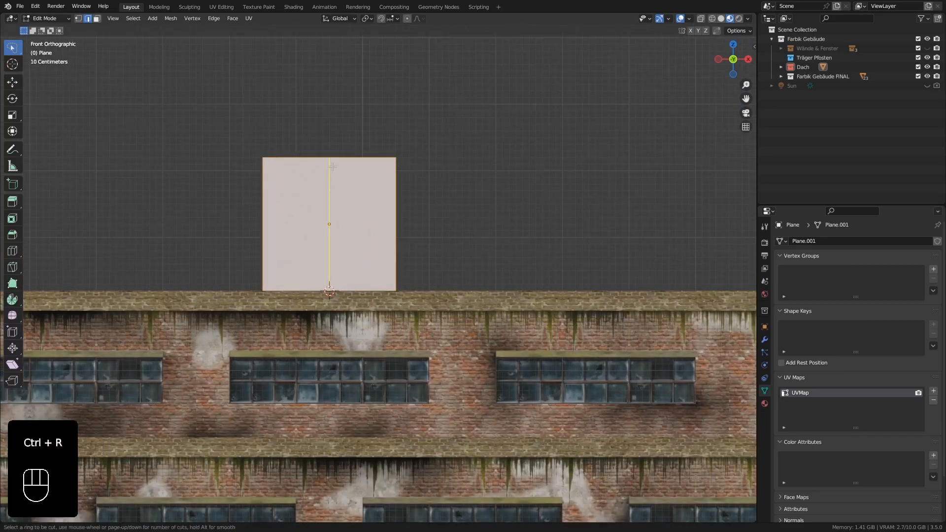
{"action": "left_click", "coordinate": [333, 167]}
{"action": "right_click", "coordinate": [333, 167]}
Delete the left half of the plane's mesh and return to Object Mode.
{"action": "left_click", "coordinate": [271, 200]}
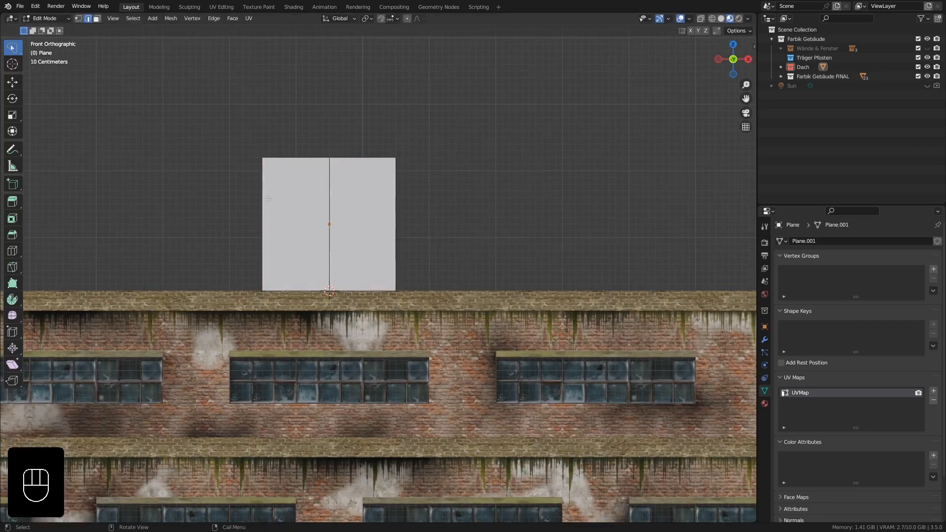
{"action": "key", "text": "x"}
{"action": "left_click", "coordinate": [268, 199]}
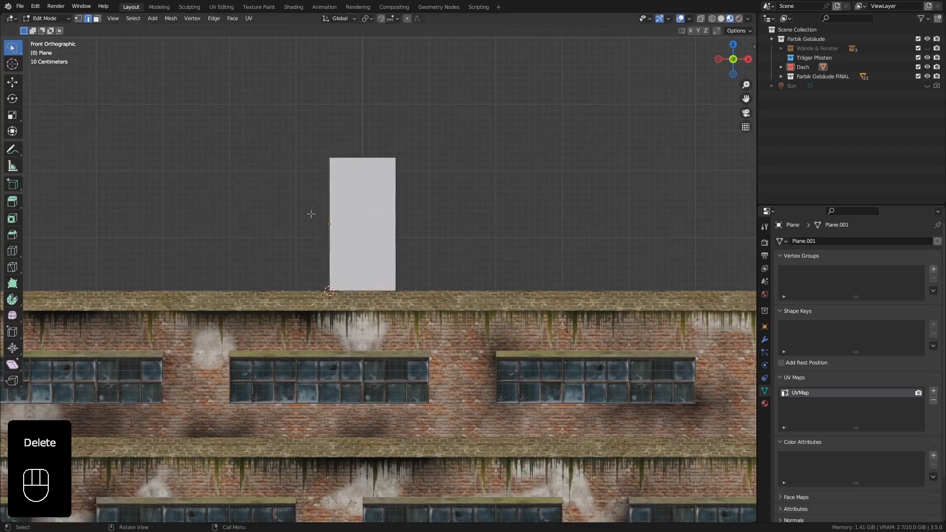
{"action": "key", "text": "Tab"}
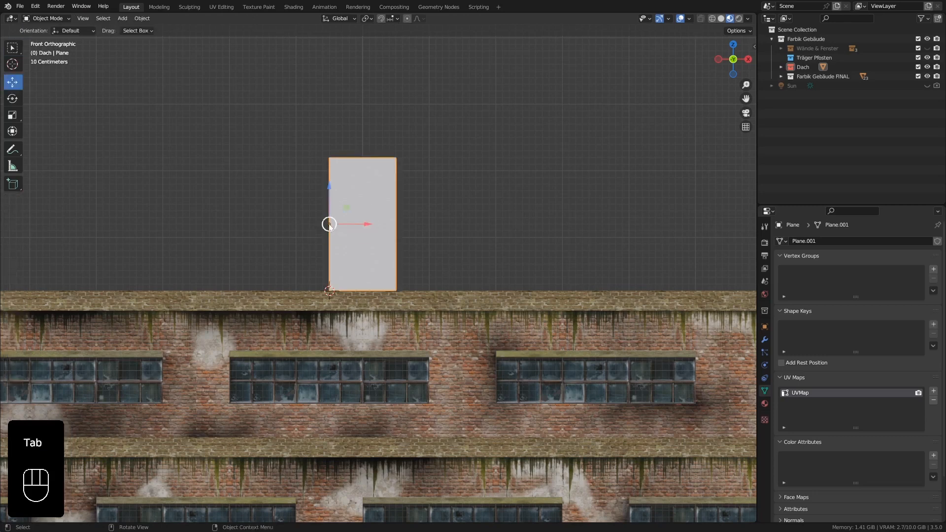
Add a Mirror modifier to the remaining half of the plane.
{"action": "left_click", "coordinate": [764, 339]}
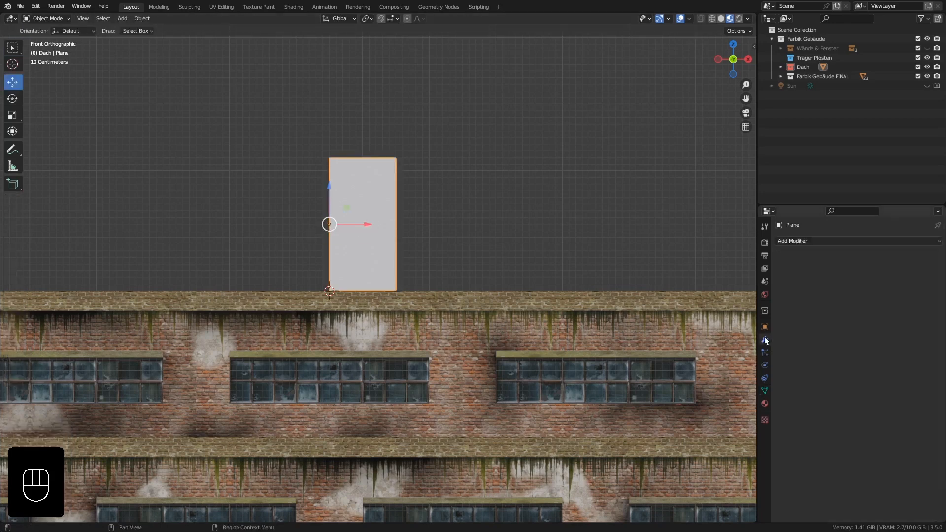
{"action": "left_click", "coordinate": [803, 241]}
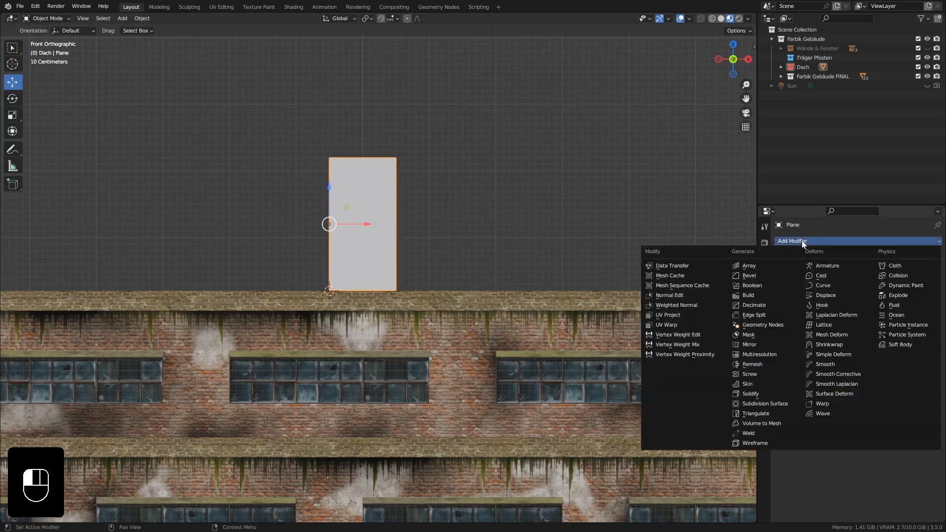
{"action": "left_click", "coordinate": [768, 345]}
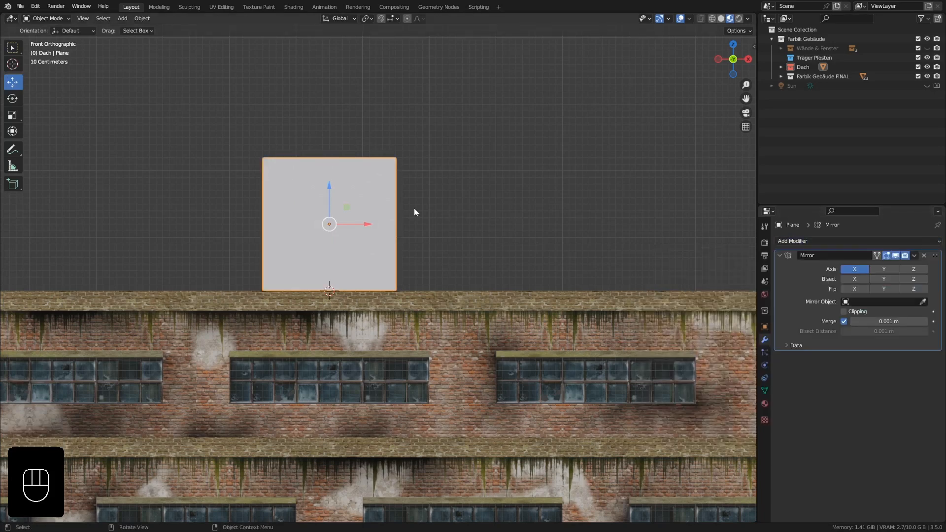
Move the mirrored plane's right outer edge 4.5 m outward along X in front view.
{"action": "middle_click_drag", "start_coordinate": [463, 232], "coordinate": [324, 215], "text": "shift"}
{"action": "key", "text": "Tab"}
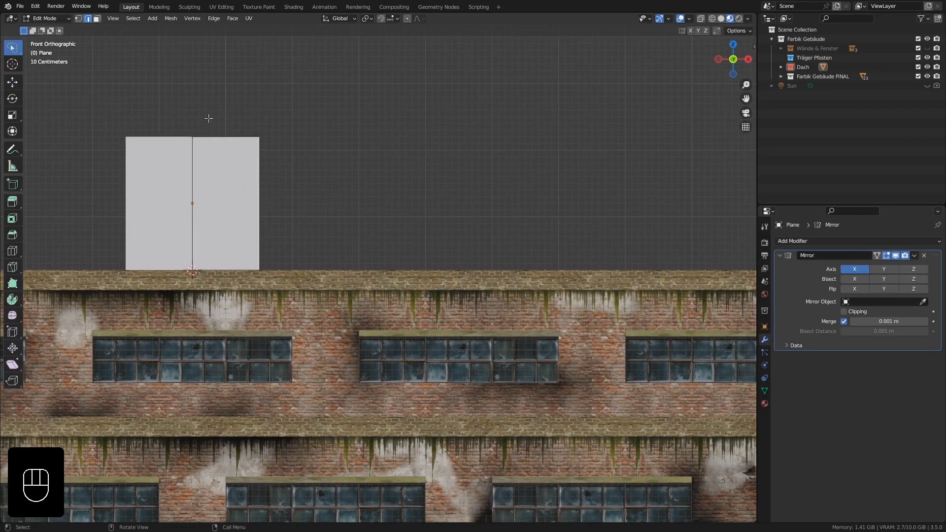
{"action": "middle_click_drag", "start_coordinate": [267, 186], "coordinate": [237, 177]}
{"action": "left_click", "coordinate": [11, 81]}
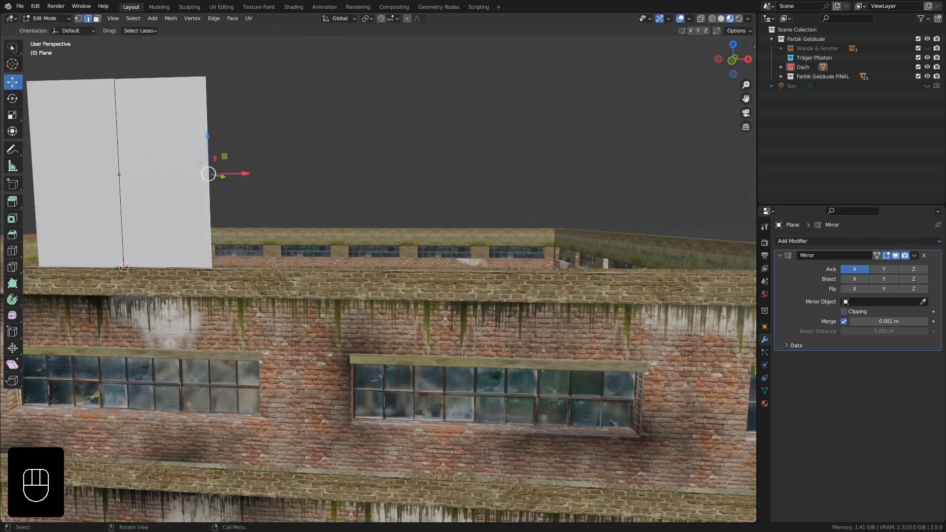
{"action": "key", "text": "KP_1"}
{"action": "scroll", "coordinate": [266, 207], "scroll_direction": "down", "scroll_amount": 3}
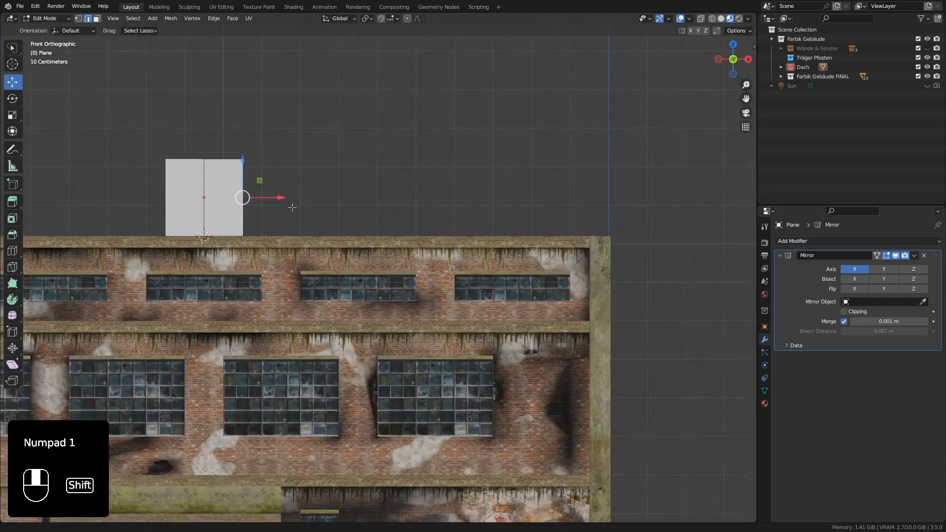
{"action": "middle_click_drag", "start_coordinate": [285, 198], "coordinate": [267, 210], "text": "shift"}
{"action": "left_click_drag", "start_coordinate": [267, 210], "coordinate": [433, 207], "text": "ctrl"}
Extrude the right outer edge and move the new edge 5 m along X to the building's corner.
{"action": "scroll", "coordinate": [374, 203], "scroll_direction": "down", "scroll_amount": 2}
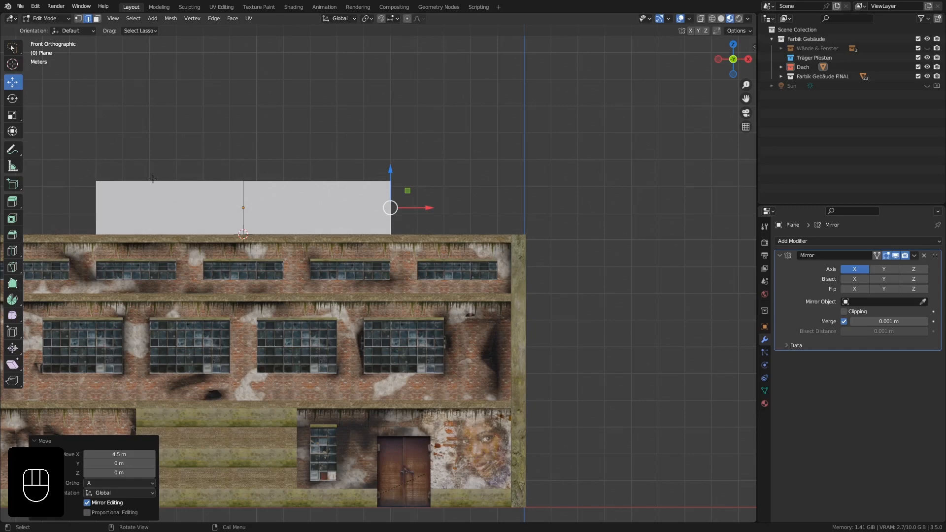
{"action": "scroll", "coordinate": [375, 160], "scroll_direction": "up", "scroll_amount": 2}
{"action": "middle_click_drag", "start_coordinate": [376, 160], "coordinate": [289, 187], "text": "shift"}
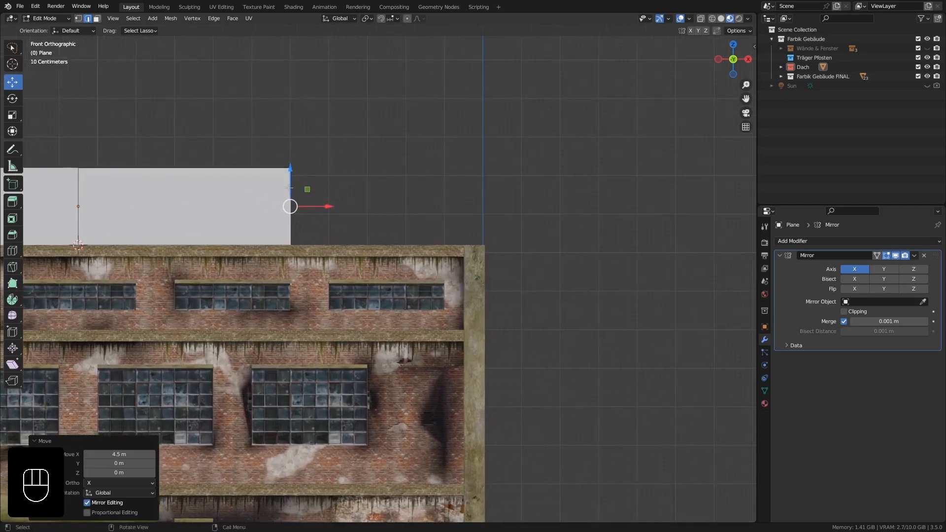
{"action": "scroll", "coordinate": [289, 187], "scroll_direction": "up", "scroll_amount": 1}
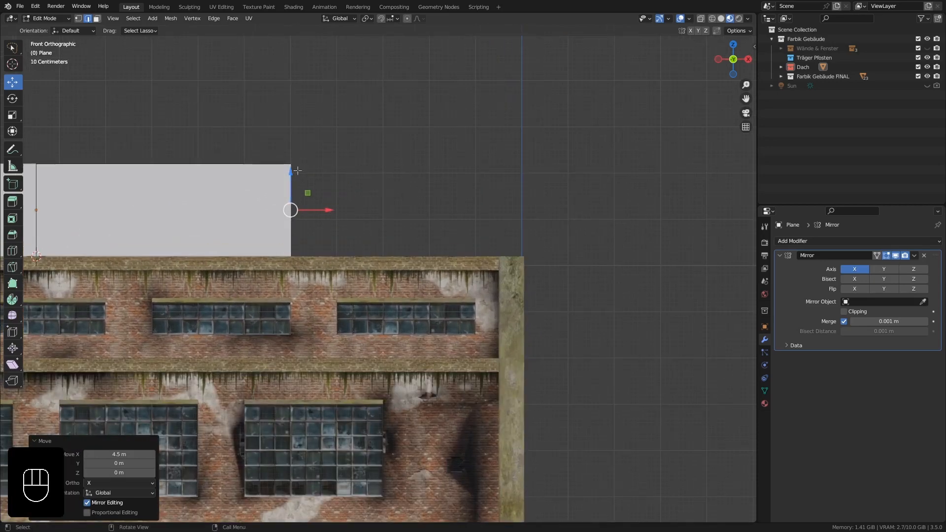
{"action": "key", "text": "e"}
{"action": "right_click", "coordinate": [327, 209]}
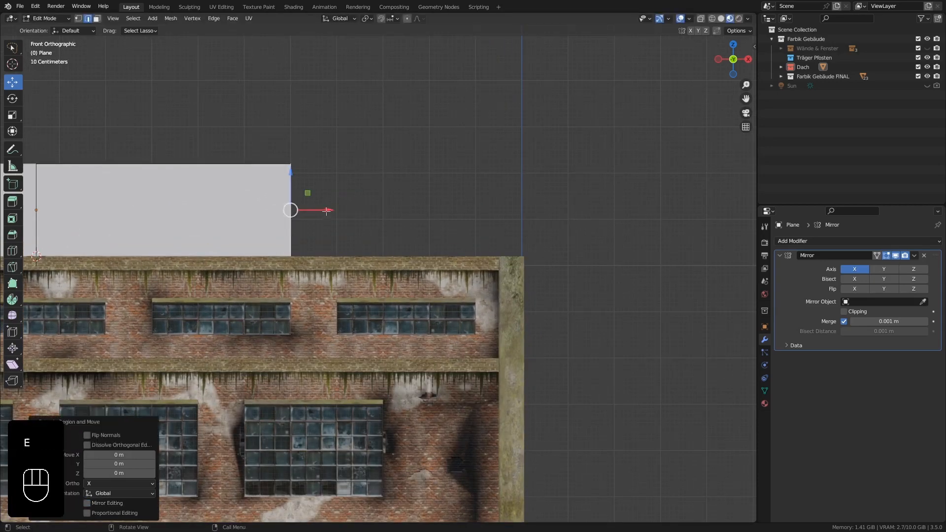
{"action": "left_click_drag", "start_coordinate": [327, 211], "coordinate": [561, 210]}
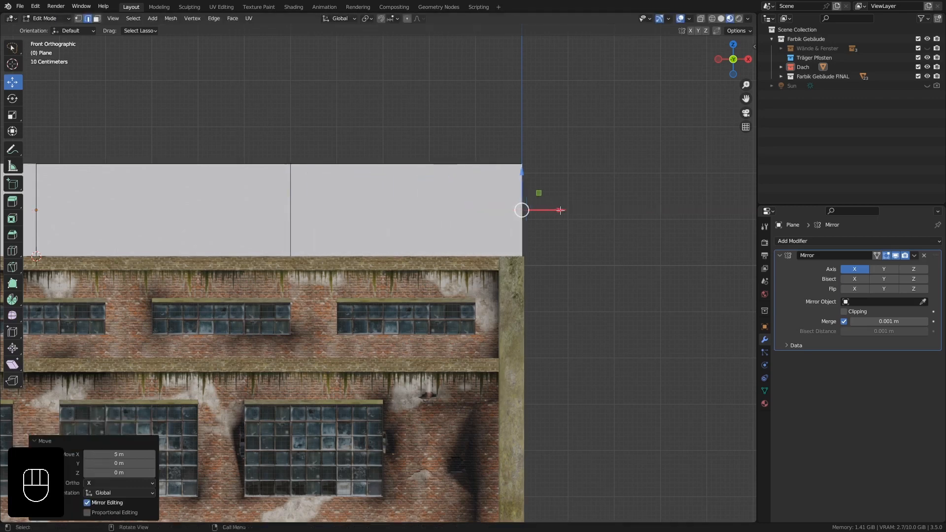
Lower the wall's upper outer corner vertex 1.5 m along Z to slope the top edge, and return to Object Mode.
{"action": "left_click", "coordinate": [78, 18]}
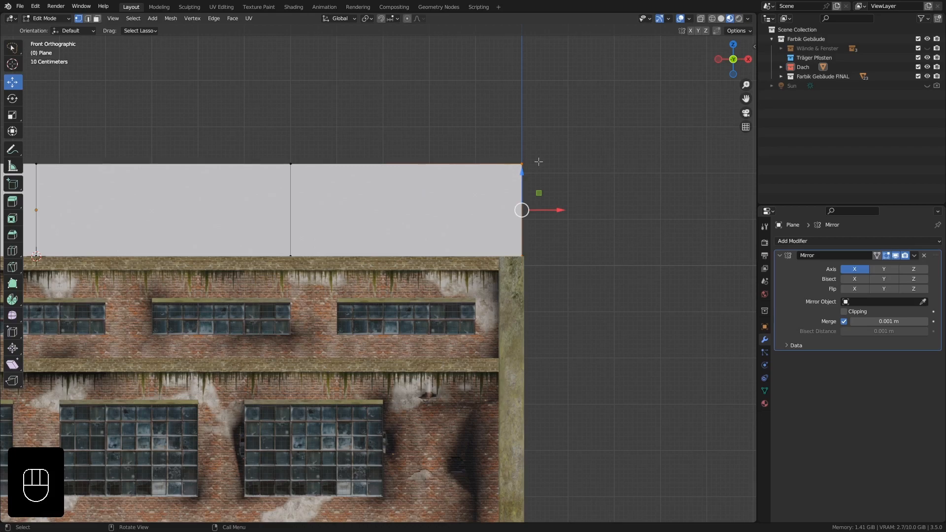
{"action": "left_click", "coordinate": [522, 163]}
{"action": "scroll", "coordinate": [522, 163], "scroll_direction": "up", "scroll_amount": 2}
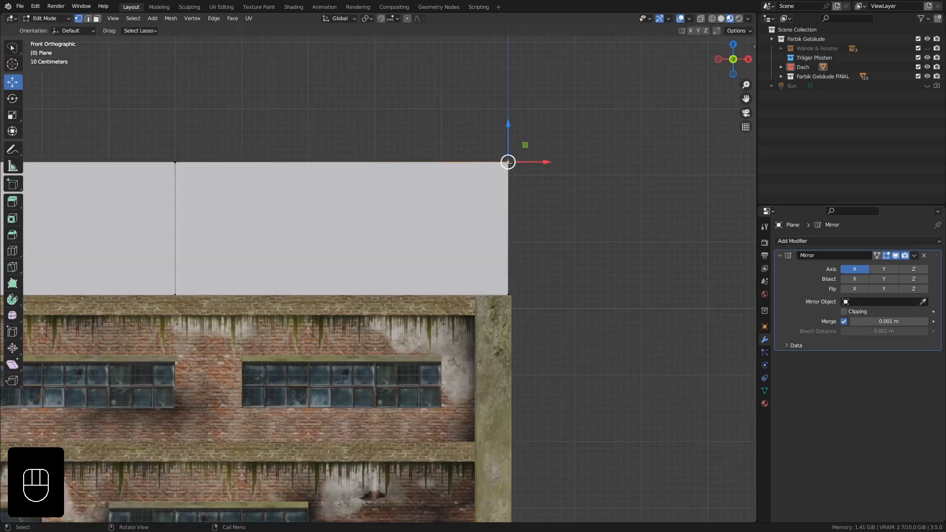
{"action": "left_click_drag", "start_coordinate": [508, 127], "coordinate": [520, 257], "text": "ctrl"}
{"action": "scroll", "coordinate": [525, 280], "scroll_direction": "up", "scroll_amount": 5}
{"action": "scroll", "coordinate": [491, 233], "scroll_direction": "down", "scroll_amount": 5}
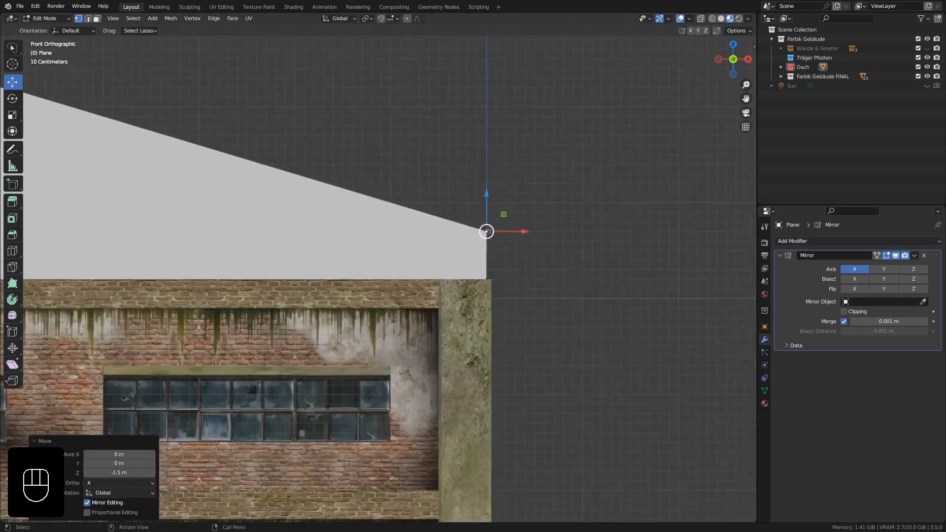
{"action": "scroll", "coordinate": [508, 223], "scroll_direction": "down", "scroll_amount": 2}
{"action": "middle_click_drag", "start_coordinate": [508, 223], "coordinate": [631, 254], "text": "shift"}
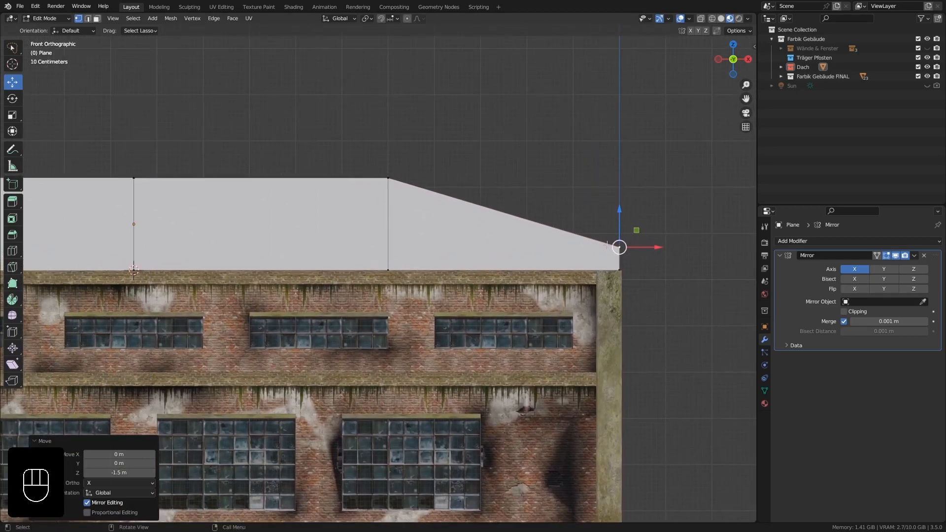
{"action": "key", "text": "Tab"}
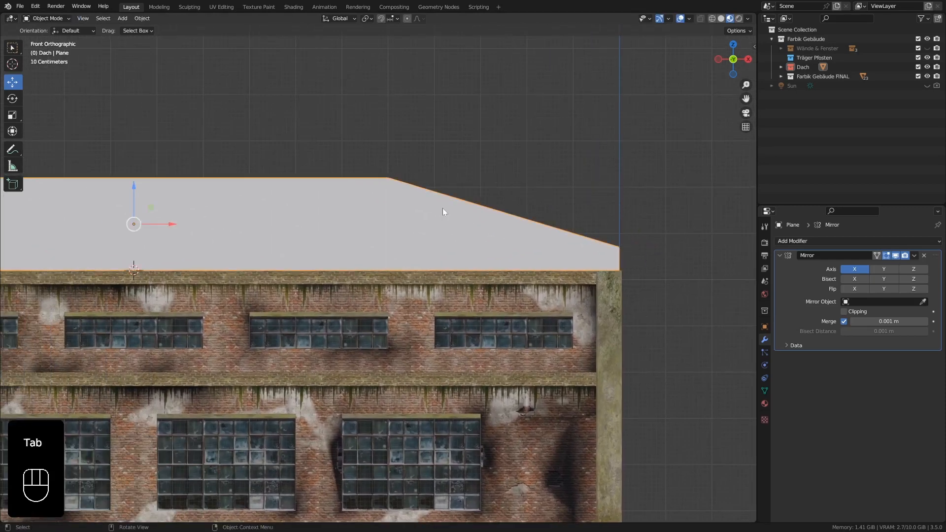
Extrude the whole roof wall mesh 0.4 m toward the building's interior in right side view, and return to Object Mode.
{"action": "scroll", "coordinate": [443, 210], "scroll_direction": "down", "scroll_amount": 3}
{"action": "scroll", "coordinate": [442, 212], "scroll_direction": "down", "scroll_amount": 2}
{"action": "middle_click_drag", "start_coordinate": [382, 211], "coordinate": [340, 204], "text": "shift"}
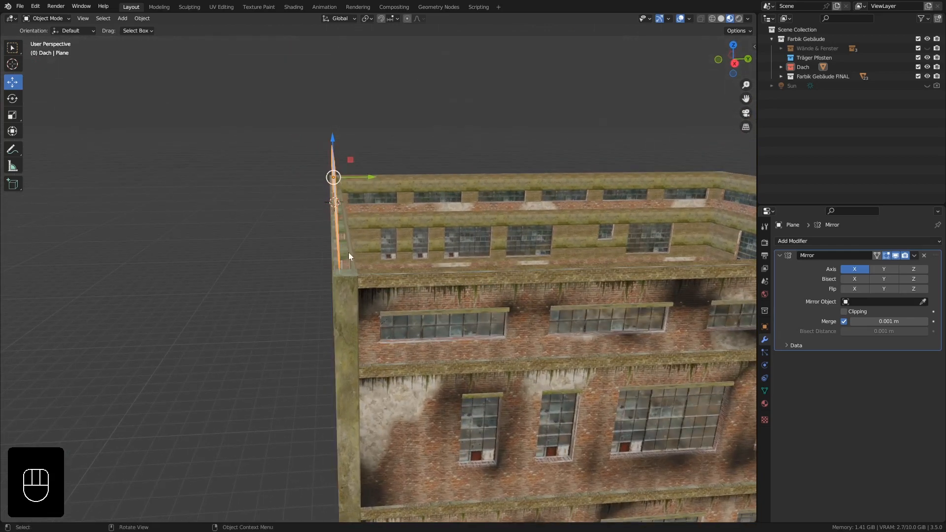
{"action": "middle_click_drag", "start_coordinate": [348, 252], "coordinate": [348, 247]}
{"action": "key", "text": "KP_3"}
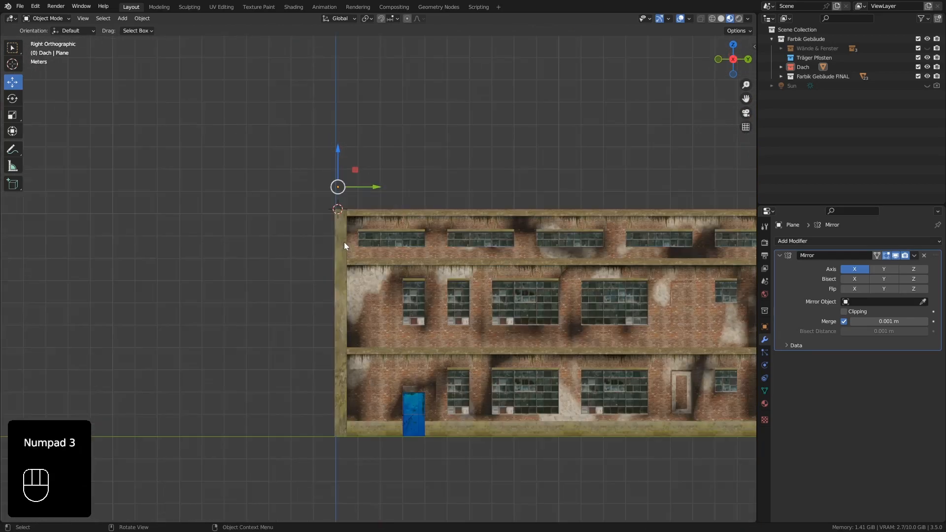
{"action": "scroll", "coordinate": [344, 170], "scroll_direction": "up", "scroll_amount": 5}
{"action": "key", "text": "Tab"}
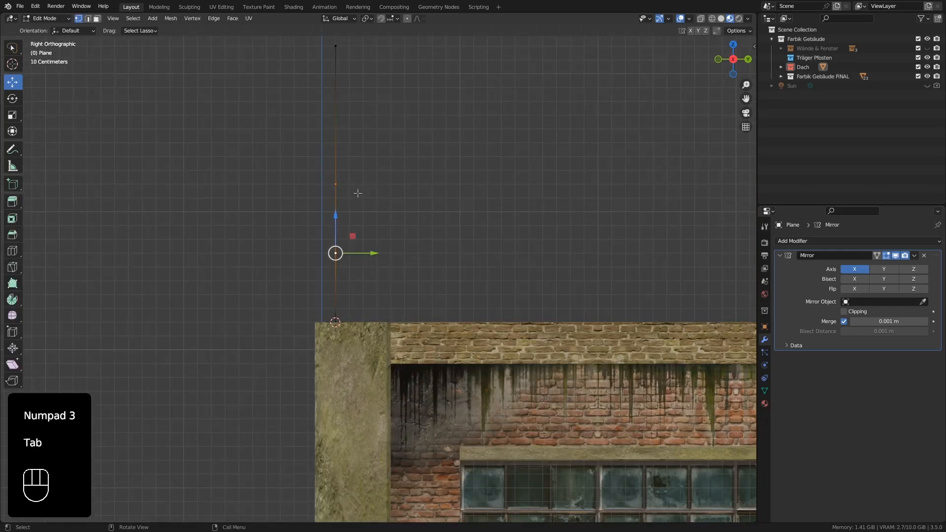
{"action": "key", "text": "a"}
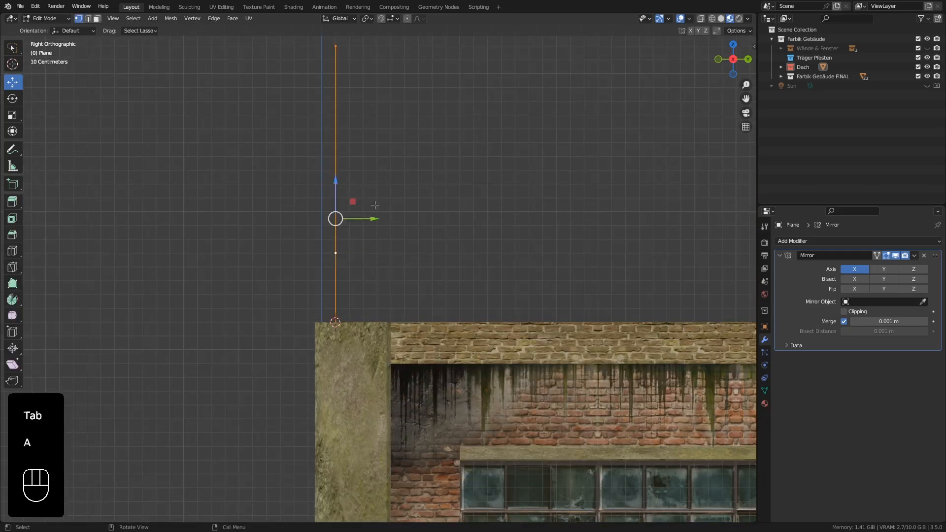
{"action": "key", "text": "e"}
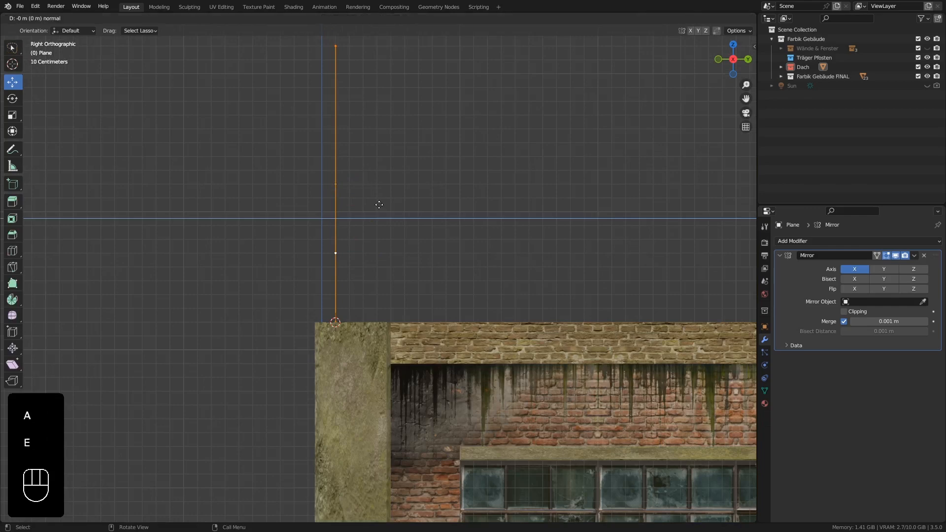
{"action": "key", "text": "ctrl"}
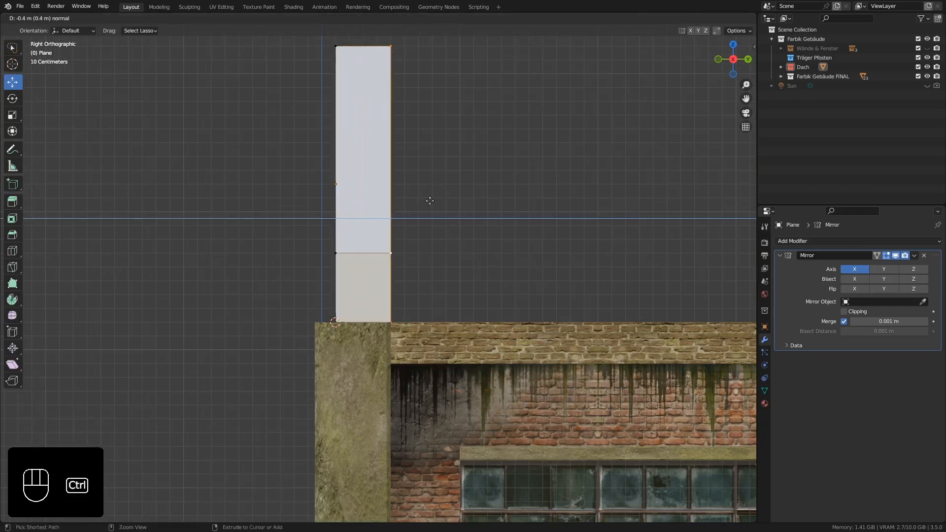
{"action": "left_click", "coordinate": [424, 201], "text": "ctrl"}
{"action": "scroll", "coordinate": [420, 201], "scroll_direction": "down", "scroll_amount": 3}
{"action": "middle_click_drag", "start_coordinate": [420, 201], "coordinate": [252, 182], "text": "shift"}
{"action": "scroll", "coordinate": [359, 263], "scroll_direction": "down", "scroll_amount": 3}
{"action": "key", "text": "Tab"}
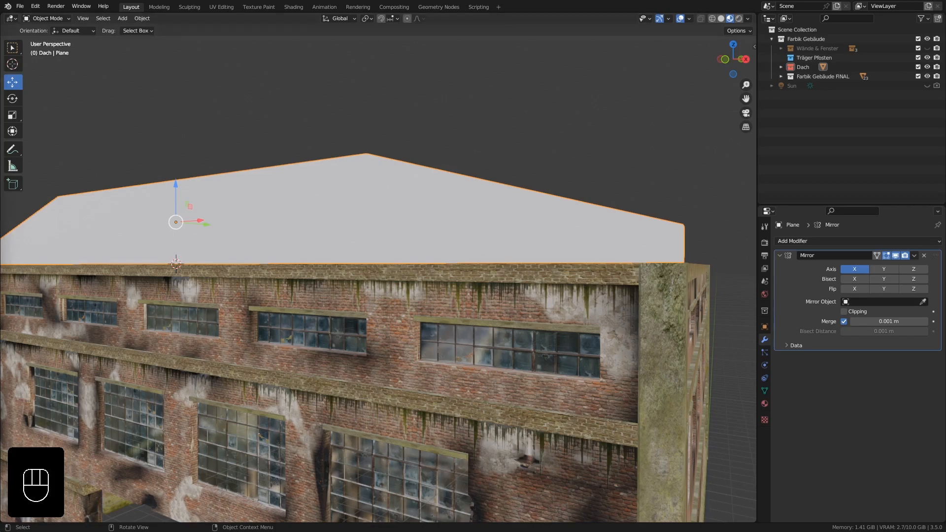
Assign the existing material Mauerwerk Einfach.FRONT to the roof wall.
{"action": "middle_click_drag", "start_coordinate": [553, 260], "coordinate": [543, 259]}
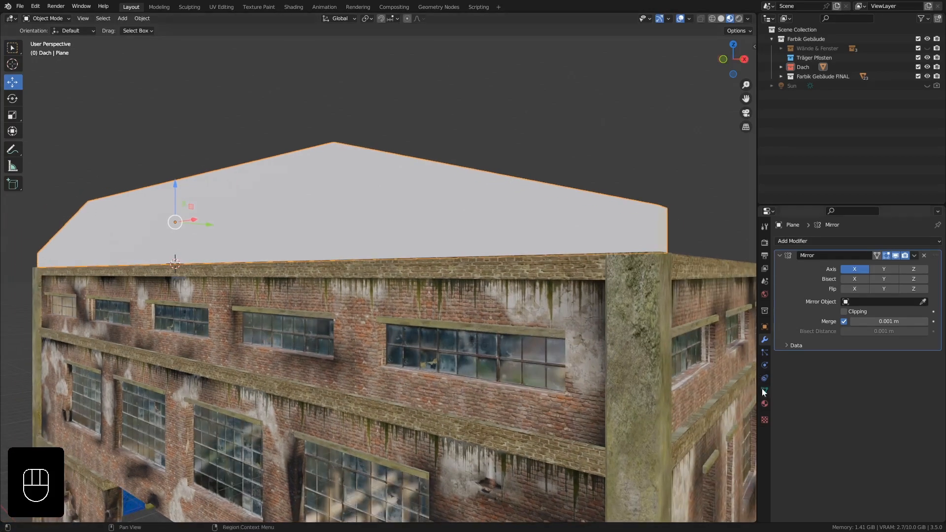
{"action": "left_click", "coordinate": [765, 404]}
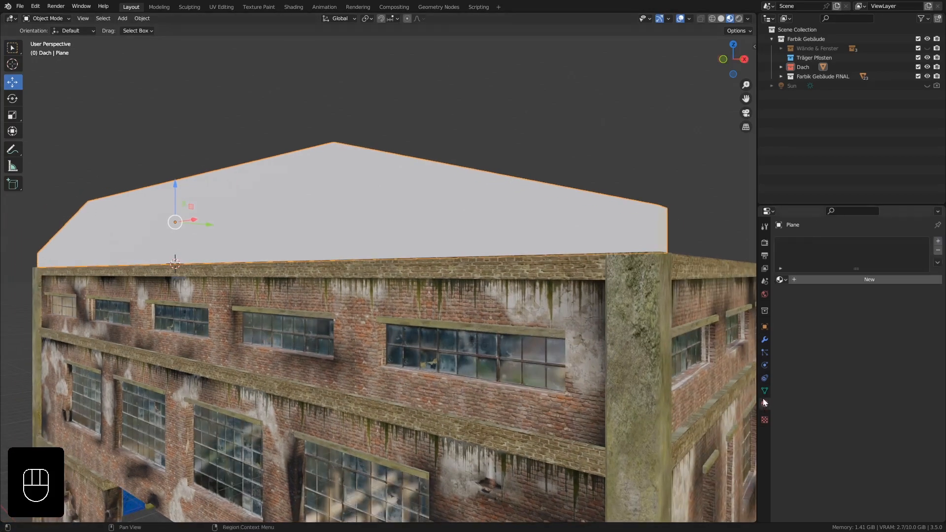
{"action": "left_click", "coordinate": [780, 280]}
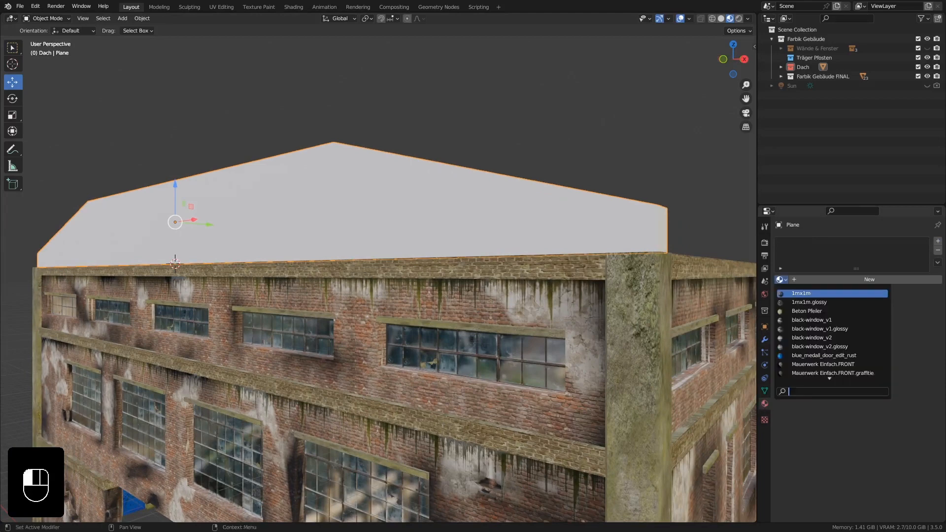
{"action": "key", "text": "Down"}
{"action": "key", "text": "Down"}
{"action": "key", "text": "Down"}
{"action": "key", "text": "Down"}
{"action": "key", "text": "Down"}
{"action": "key", "text": "Down"}
{"action": "key", "text": "Down"}
{"action": "key", "text": "Down"}
{"action": "key", "text": "Down"}
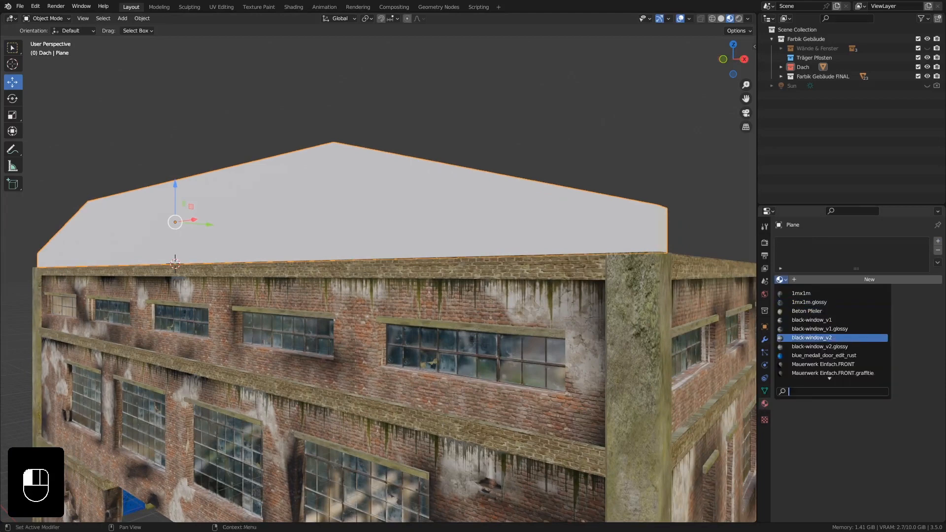
{"action": "key", "text": "Down"}
{"action": "key", "text": "Down"}
{"action": "key", "text": "Down"}
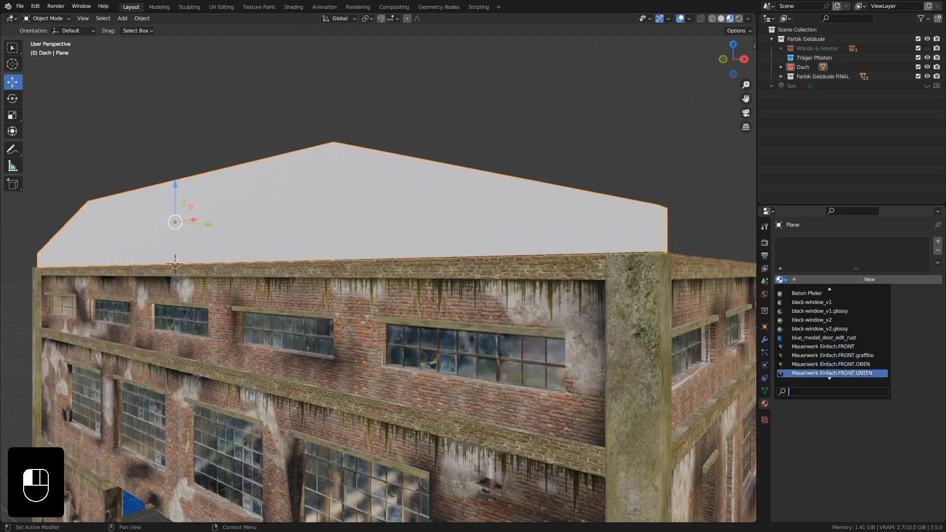
{"action": "key", "text": "Up"}
{"action": "key", "text": "Up"}
{"action": "key", "text": "Up"}
{"action": "key", "text": "Up"}
{"action": "key", "text": "Up"}
{"action": "key", "text": "Down"}
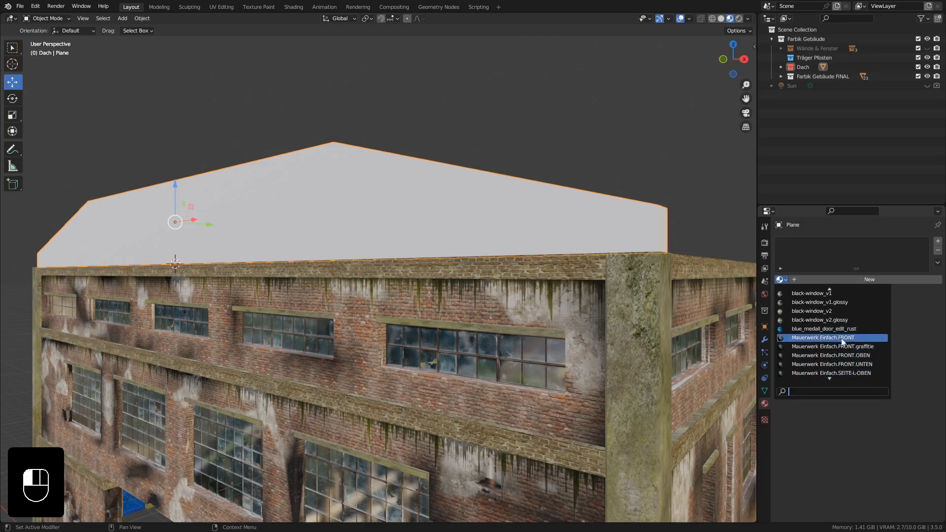
{"action": "left_click", "coordinate": [841, 338]}
{"action": "middle_click_drag", "start_coordinate": [445, 254], "coordinate": [418, 236]}
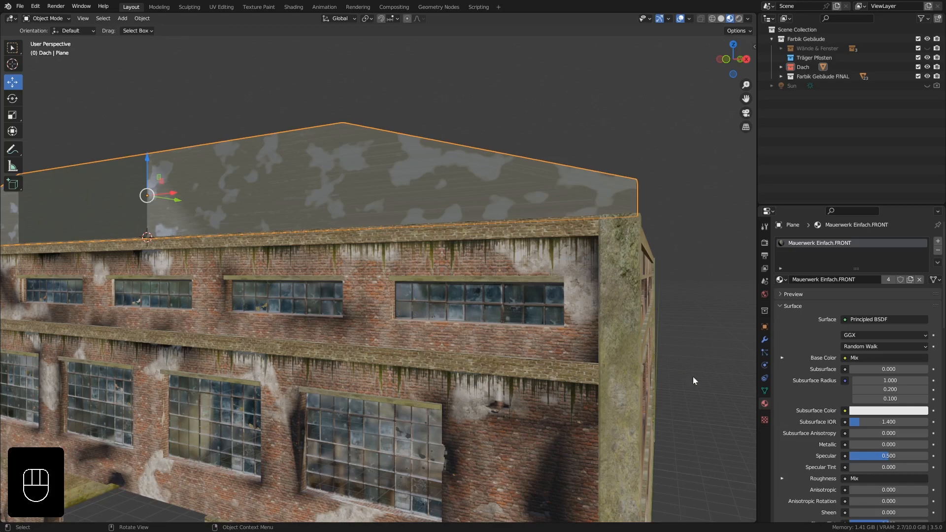
Copy the UV map name "new UVMap" from the front facade's upper brick wall.
{"action": "left_click", "coordinate": [763, 389]}
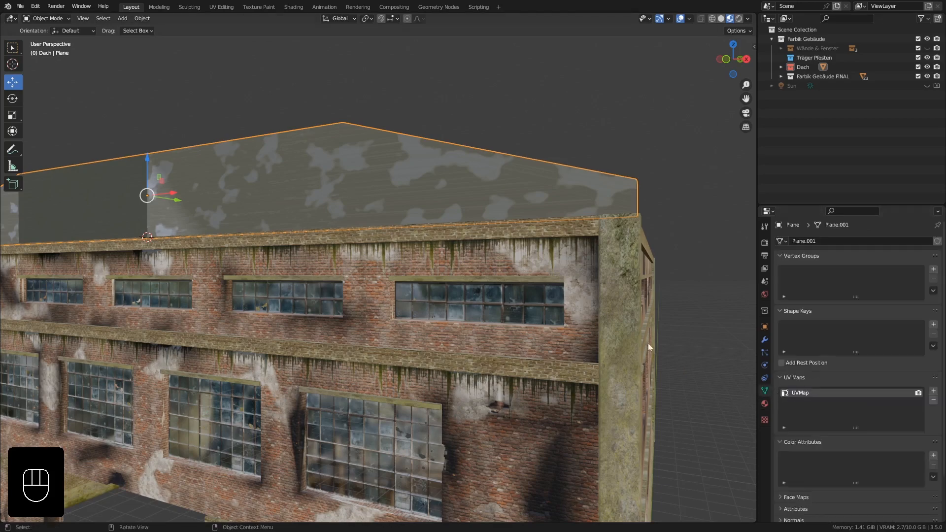
{"action": "left_click", "coordinate": [367, 279]}
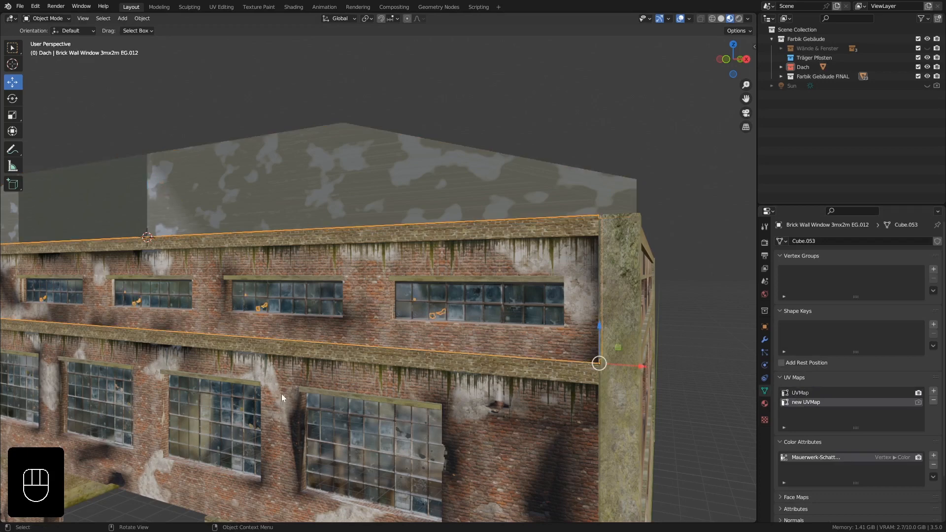
{"action": "left_click", "coordinate": [352, 290]}
{"action": "middle_click_drag", "start_coordinate": [458, 198], "coordinate": [442, 216]}
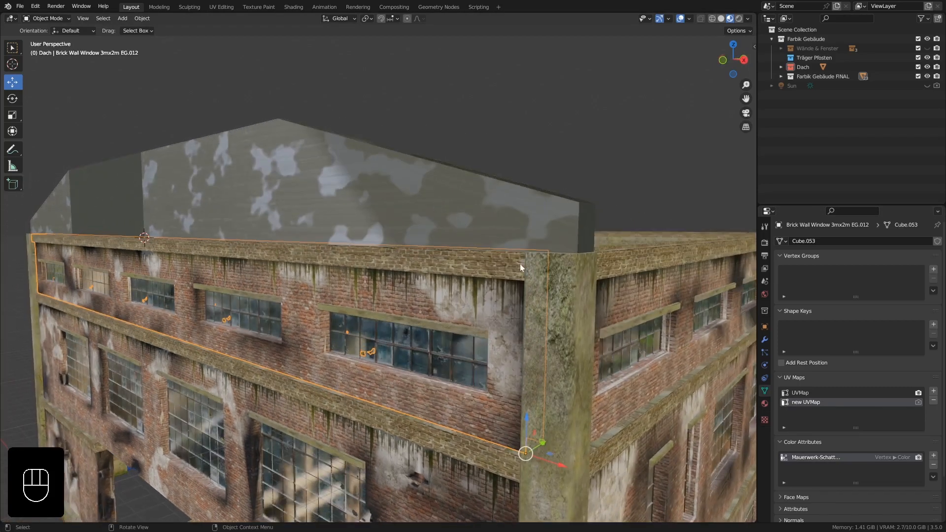
{"action": "double_click", "coordinate": [810, 402]}
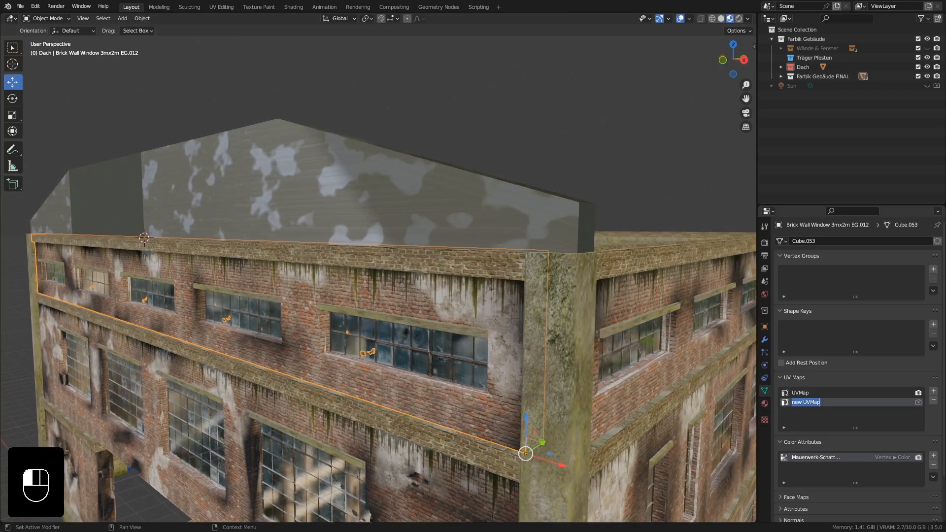
{"action": "key", "text": "ctrl+c"}
Add a second UV map to the roof wall and name it "new UVMap".
{"action": "left_click", "coordinate": [410, 185]}
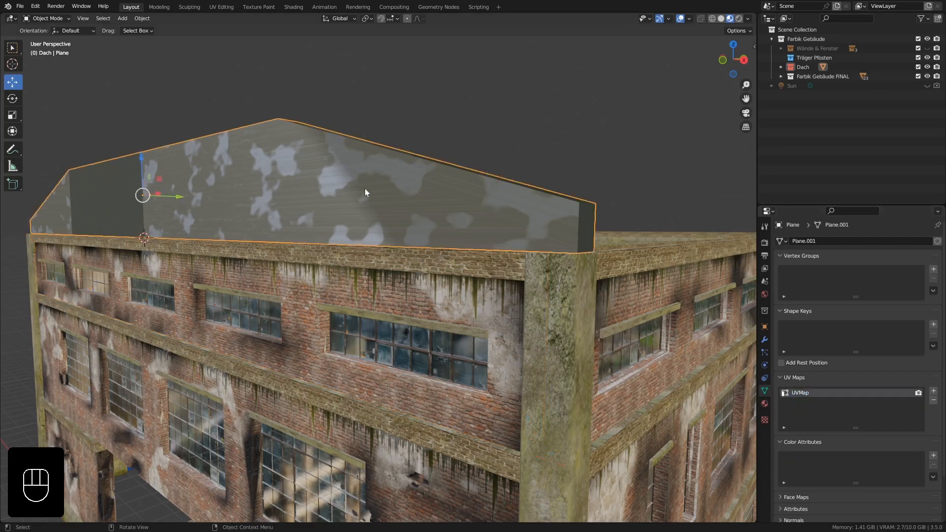
{"action": "left_click", "coordinate": [933, 390]}
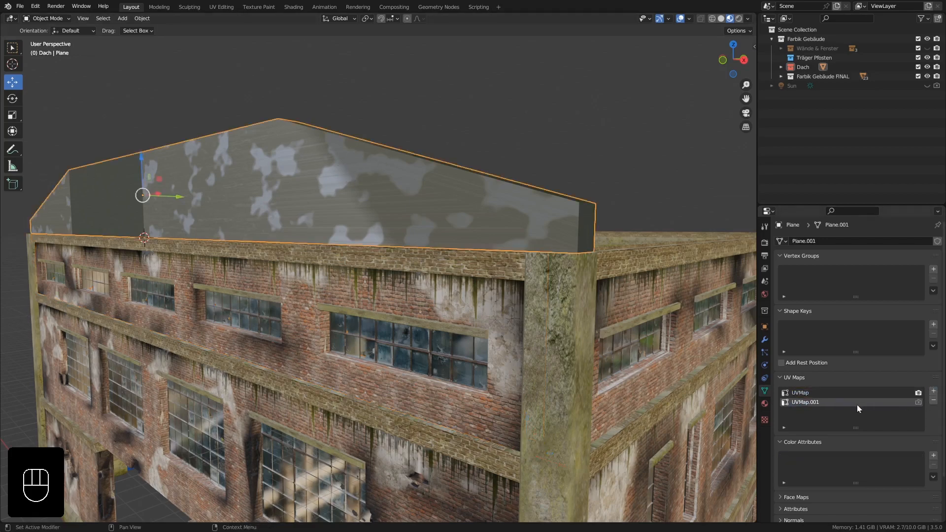
{"action": "double_click", "coordinate": [805, 402]}
{"action": "key", "text": "ctrl+v"}
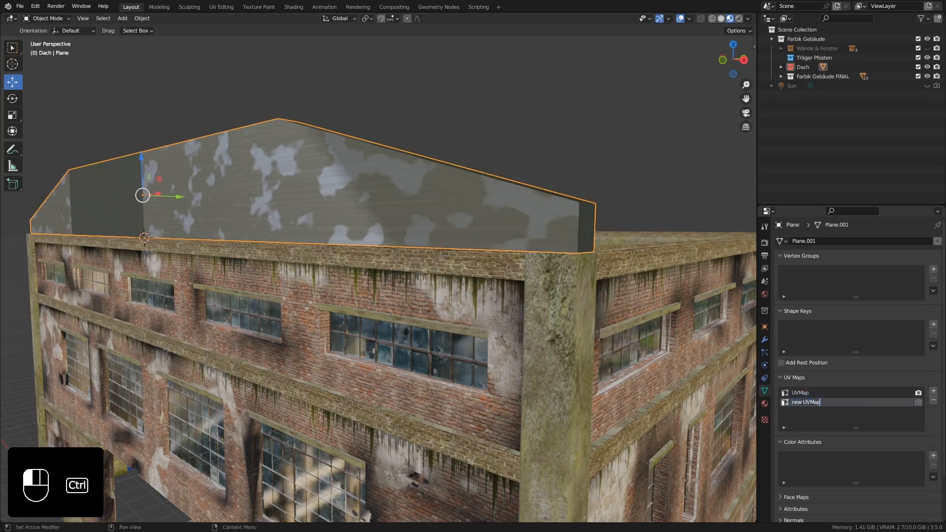
{"action": "key", "text": "Return"}
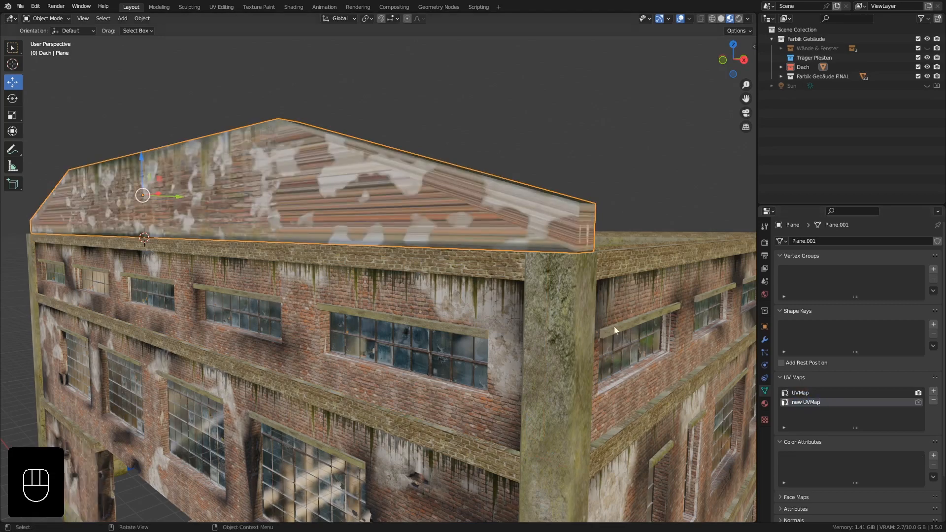
Split the 3D viewport into two areas side by side and switch the new area to the UV Editor.
{"action": "middle_click_drag", "start_coordinate": [294, 184], "coordinate": [301, 216]}
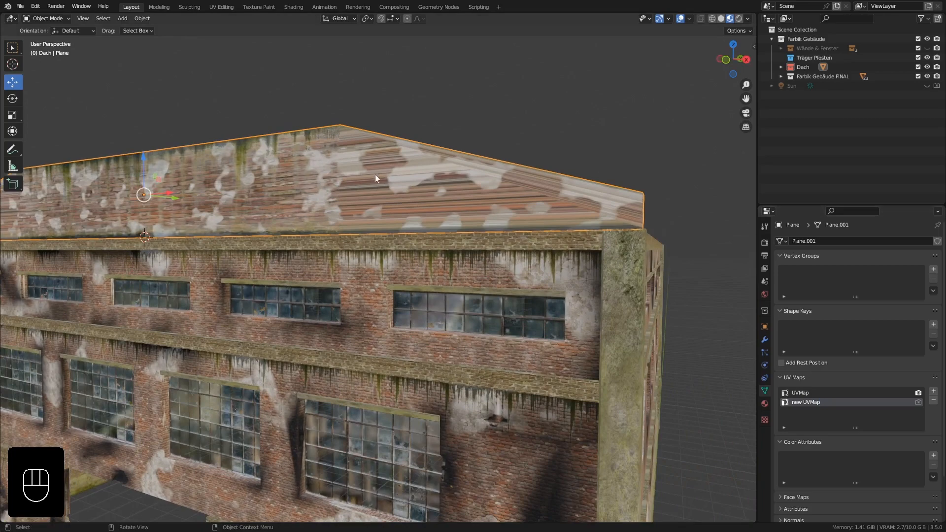
{"action": "middle_click_drag", "start_coordinate": [376, 177], "coordinate": [354, 180]}
{"action": "middle_click_drag", "start_coordinate": [313, 205], "coordinate": [256, 197]}
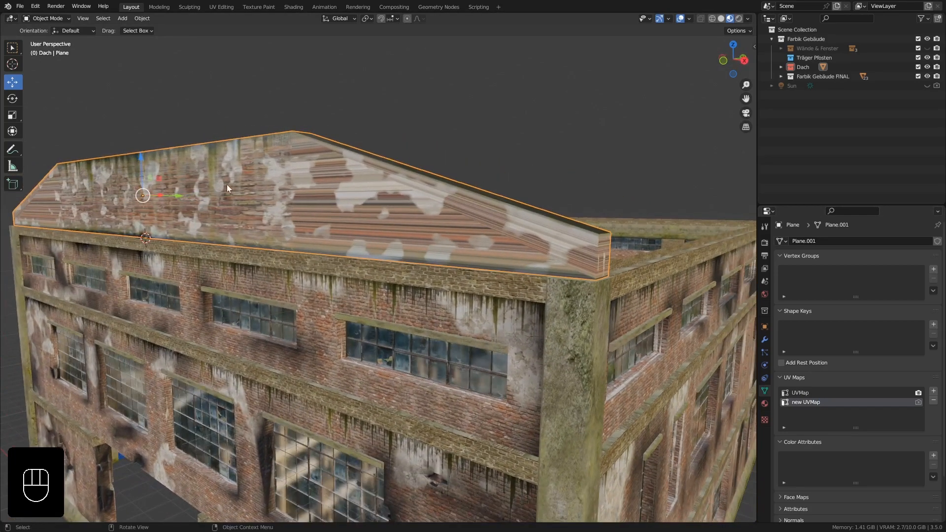
{"action": "middle_click_drag", "start_coordinate": [273, 158], "coordinate": [313, 229]}
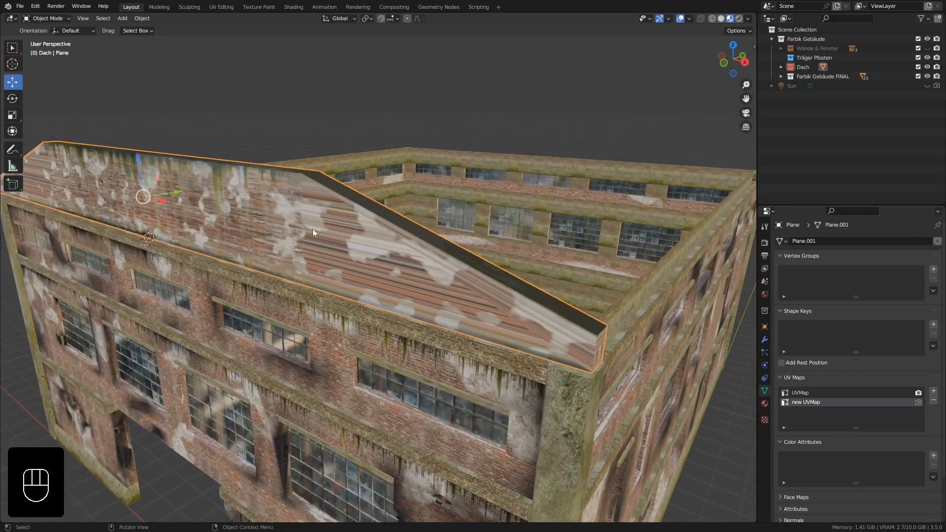
{"action": "middle_click_drag", "start_coordinate": [351, 254], "coordinate": [322, 191]}
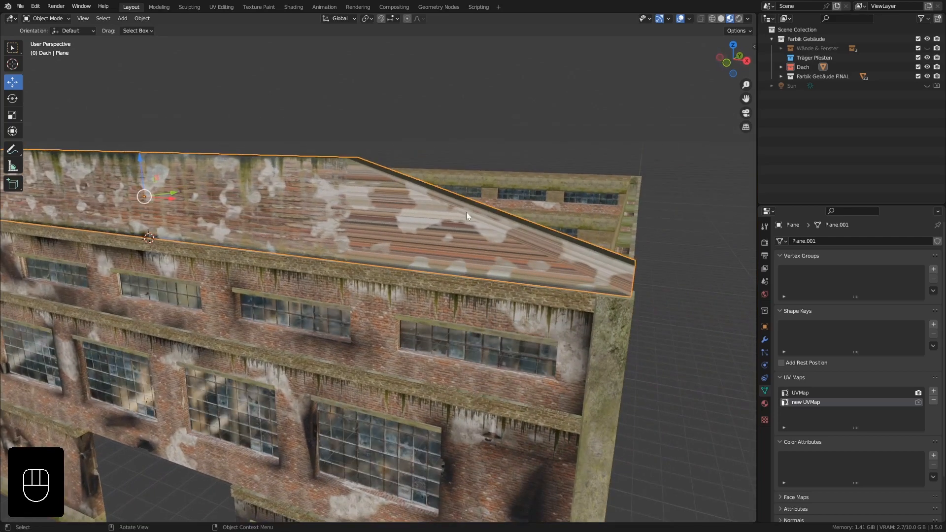
{"action": "middle_click_drag", "start_coordinate": [467, 215], "coordinate": [384, 214]}
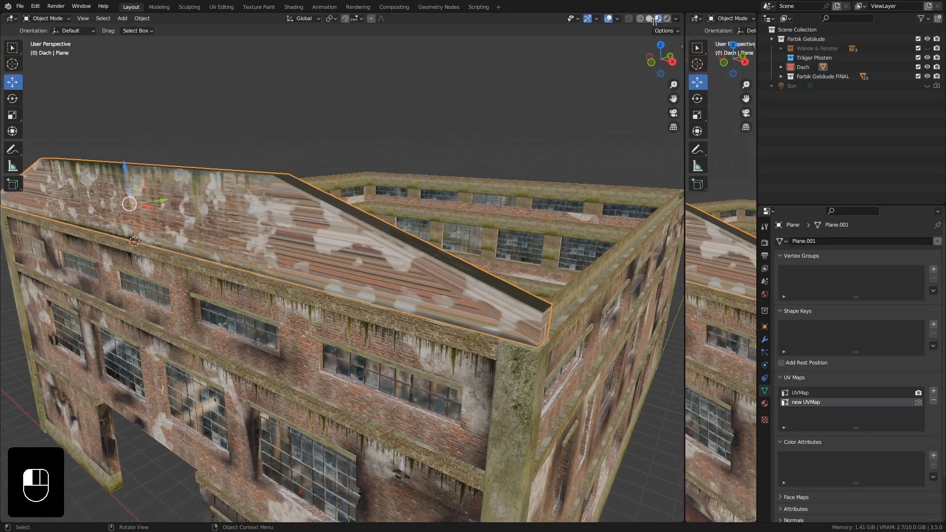
{"action": "left_click_drag", "start_coordinate": [754, 18], "coordinate": [395, 28]}
{"action": "left_click", "coordinate": [408, 18]}
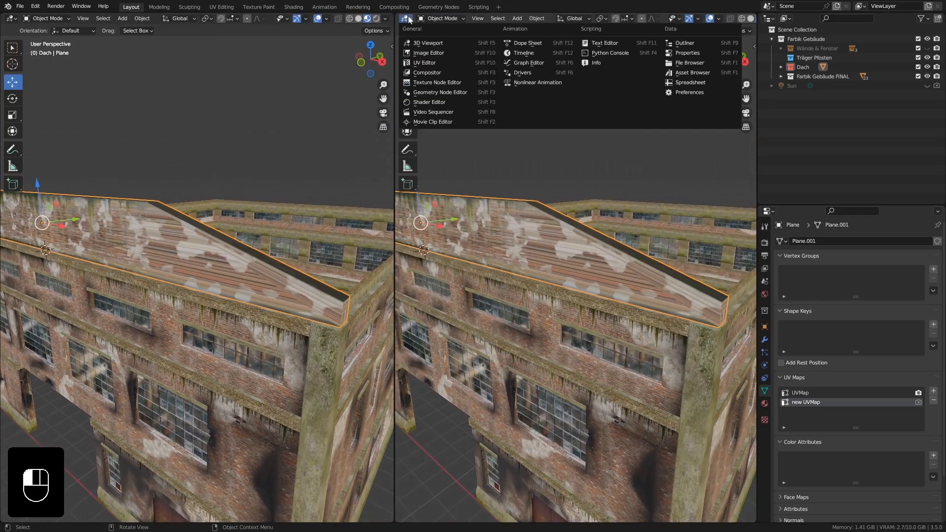
{"action": "left_click", "coordinate": [437, 63]}
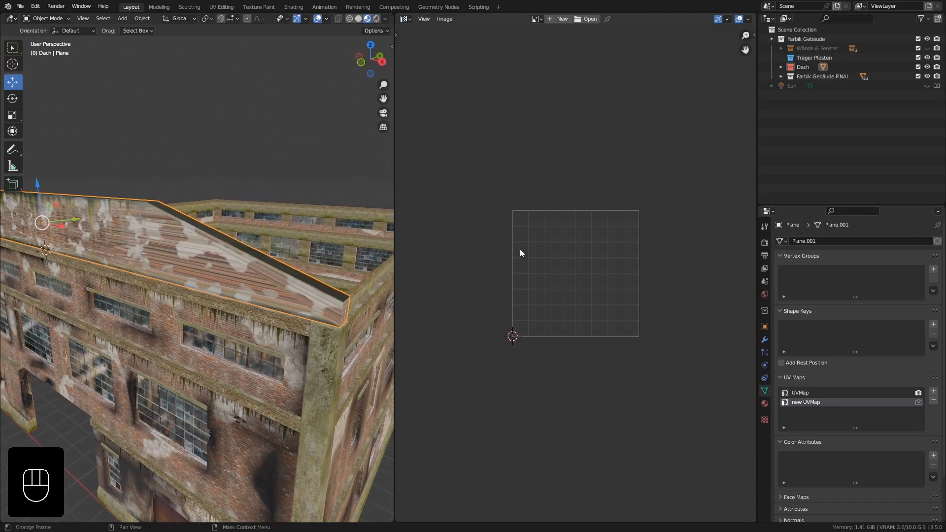
Display the image castle_brick_02_red_diff_2k.jpg as the background in the UV Editor.
{"action": "middle_click_drag", "start_coordinate": [316, 220], "coordinate": [276, 225]}
{"action": "left_click", "coordinate": [536, 19]}
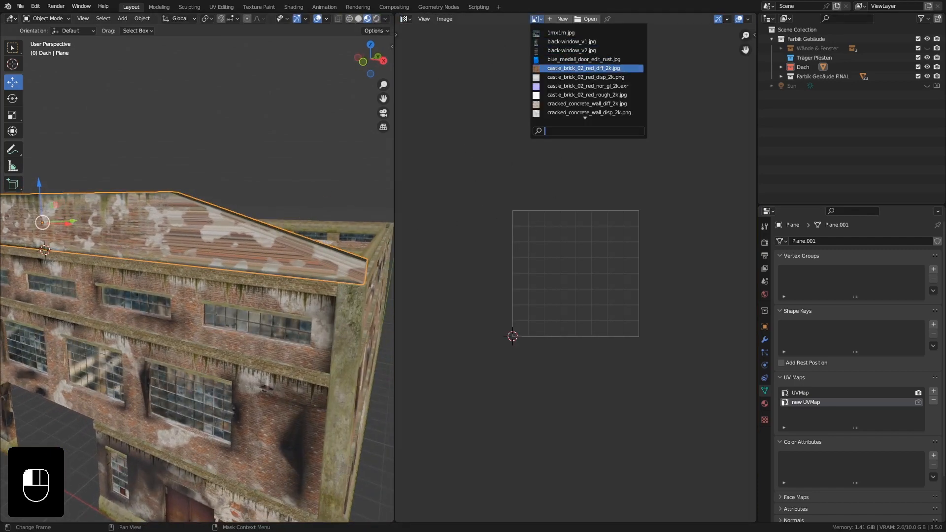
{"action": "left_click", "coordinate": [557, 68]}
{"action": "scroll", "coordinate": [557, 218], "scroll_direction": "down", "scroll_amount": 3}
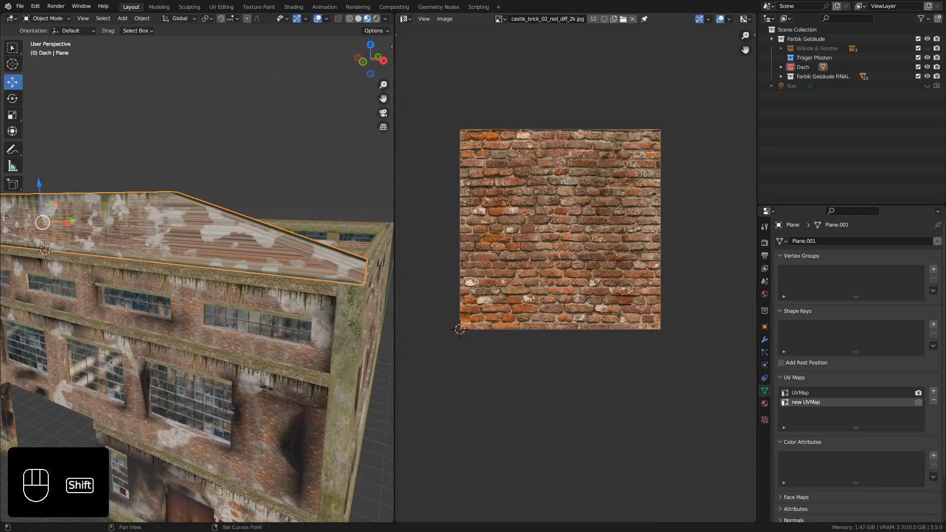
{"action": "middle_click_drag", "start_coordinate": [551, 218], "coordinate": [563, 235], "text": "shift"}
{"action": "middle_click_drag", "start_coordinate": [233, 259], "coordinate": [248, 249]}
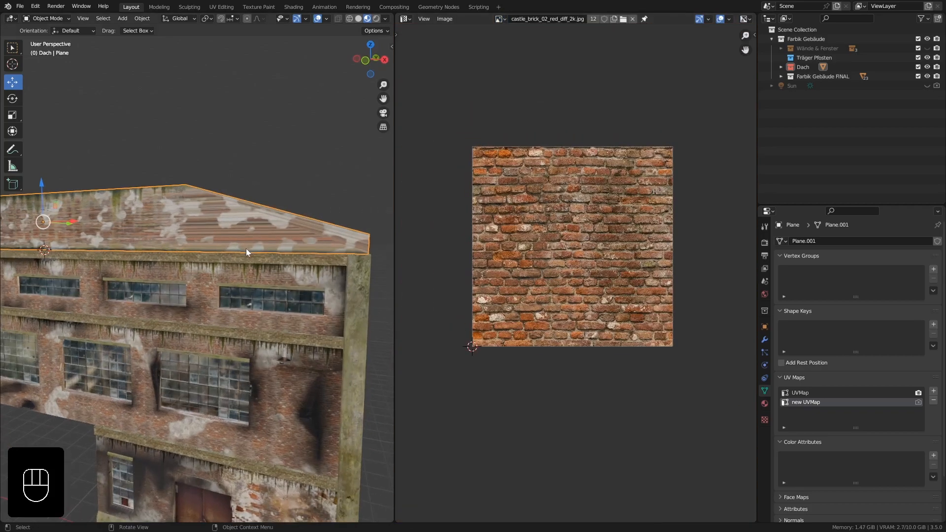
Show the roof wall in front orthographic view and select all of its geometry in Edit Mode.
{"action": "key", "text": "KP_1"}
{"action": "scroll", "coordinate": [197, 230], "scroll_direction": "up", "scroll_amount": 2}
{"action": "key", "text": "Tab"}
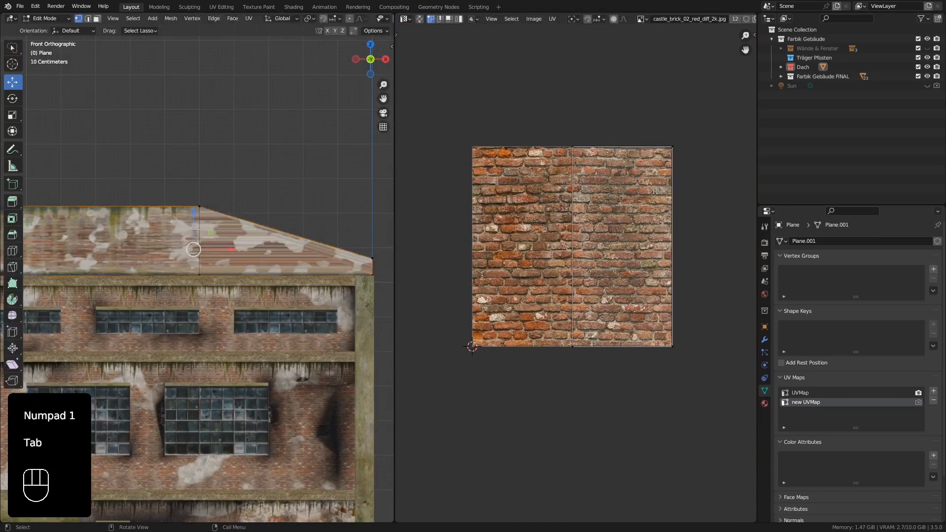
{"action": "scroll", "coordinate": [184, 229], "scroll_direction": "down", "scroll_amount": 2}
{"action": "middle_click_drag", "start_coordinate": [154, 230], "coordinate": [195, 216], "text": "shift"}
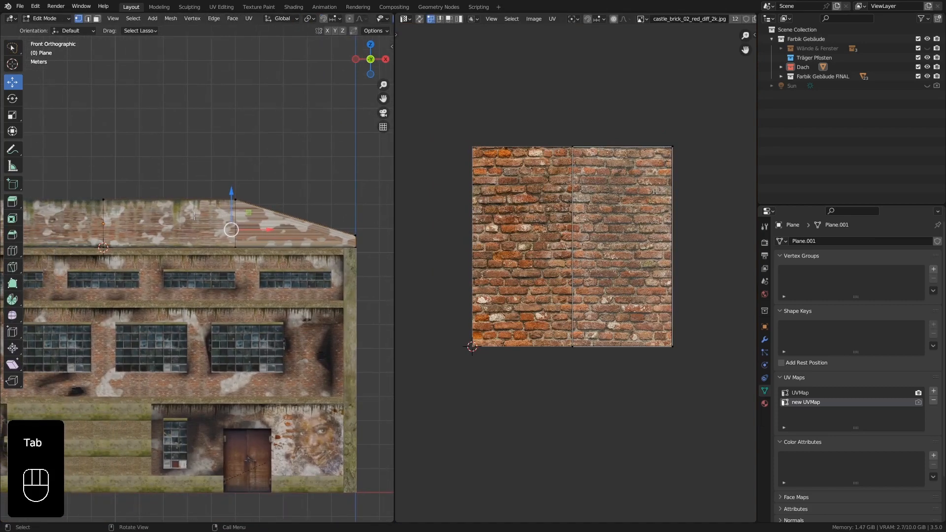
{"action": "key", "text": "a"}
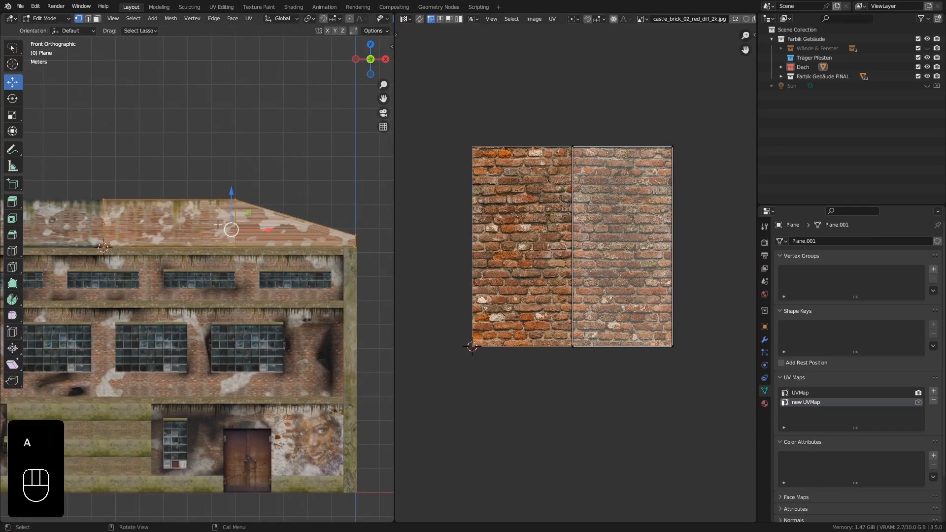
{"action": "key", "text": "u"}
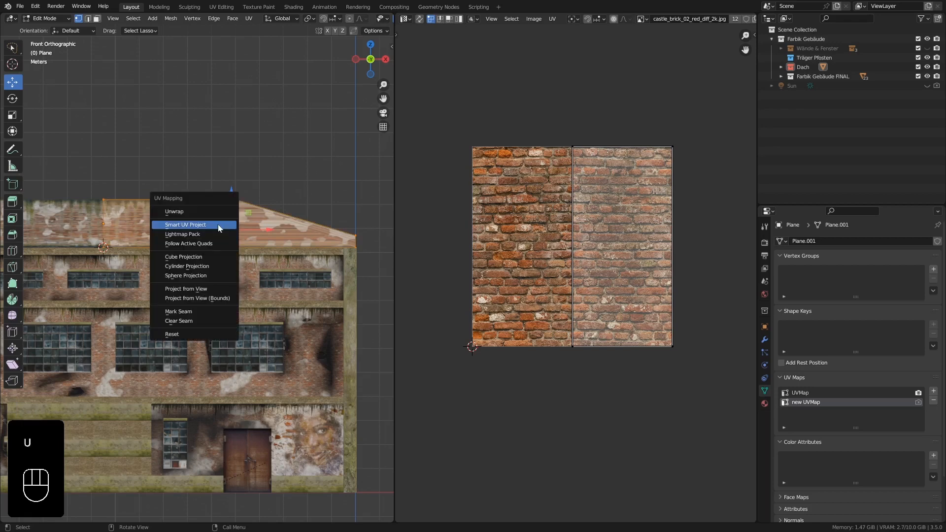
{"action": "left_click", "coordinate": [196, 288]}
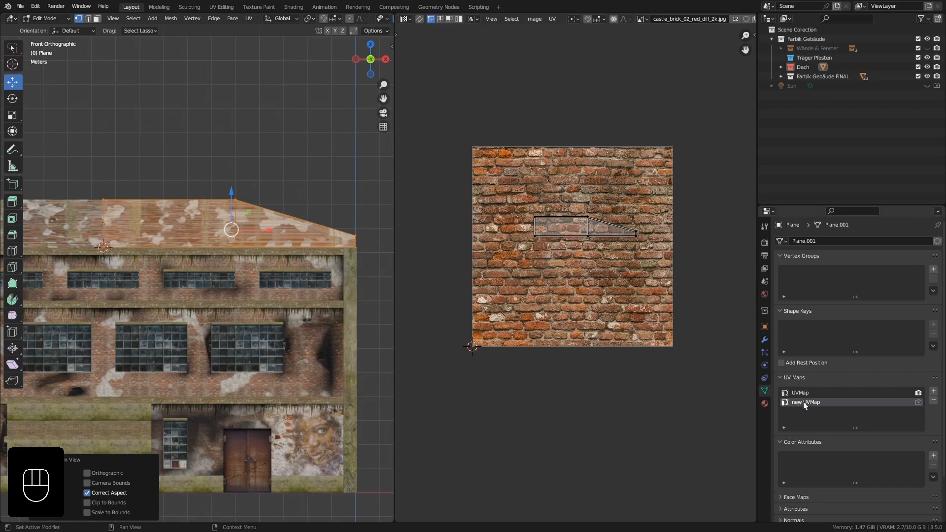
{"action": "key", "text": "ctrl+z"}
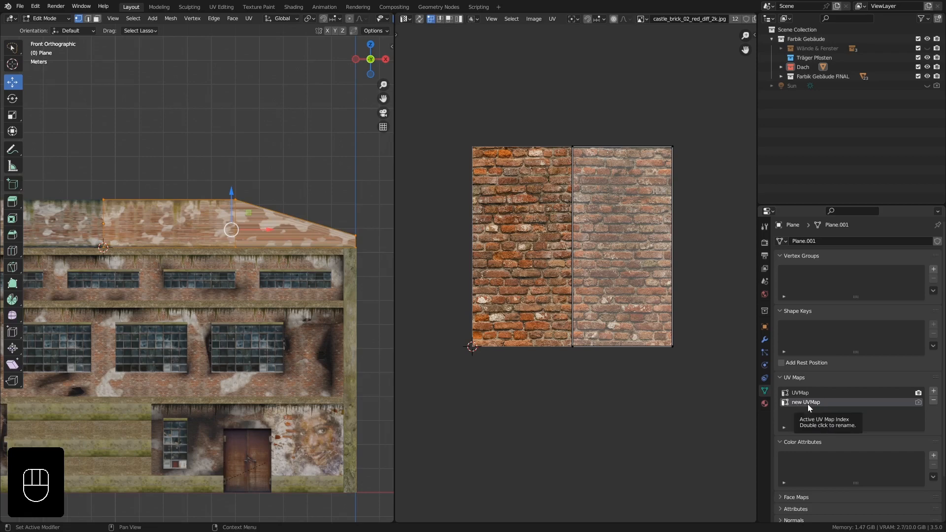
Make UVMap the roof wall's active UV map and unwrap the selection with Project from View.
{"action": "left_click", "coordinate": [801, 393]}
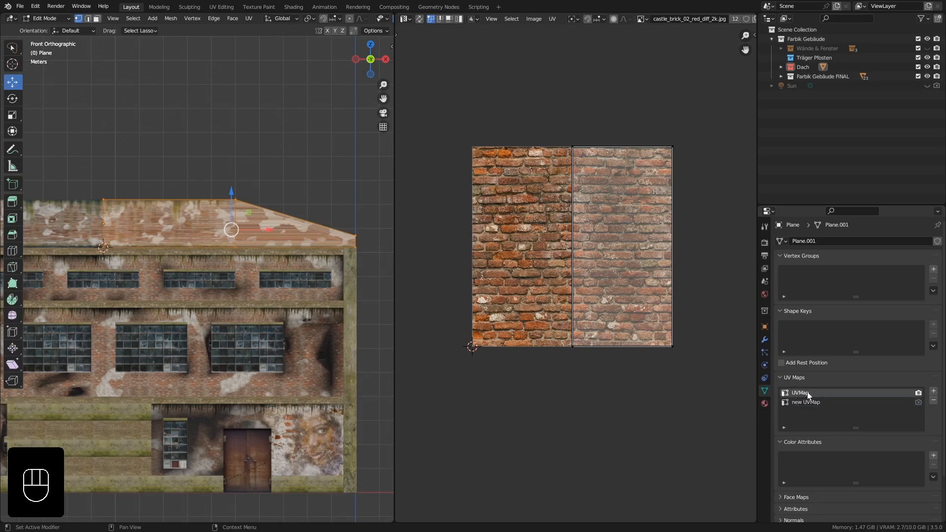
{"action": "key", "text": "u"}
{"action": "left_click", "coordinate": [256, 205]}
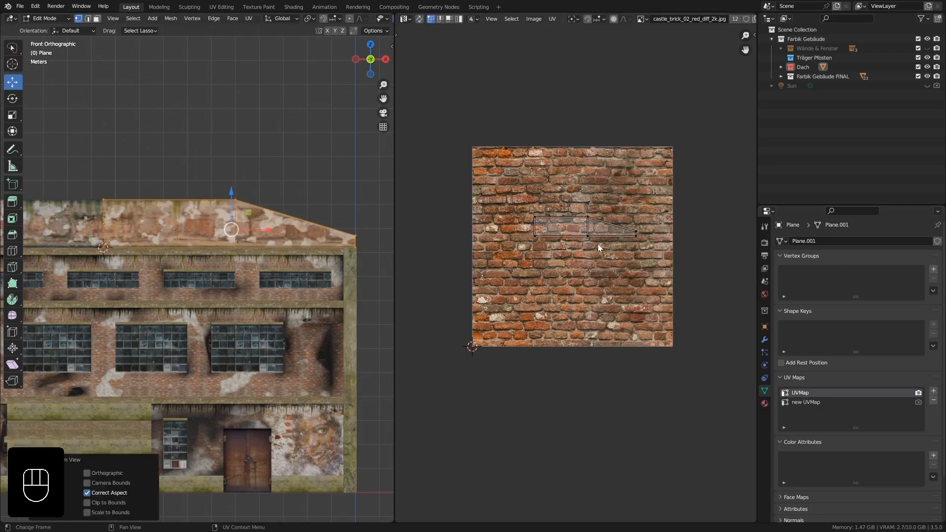
Scale up all the roof wall's UVs until its bricks match the brick size of the facade below, and return to Object Mode.
{"action": "key", "text": "a"}
{"action": "key", "text": "s"}
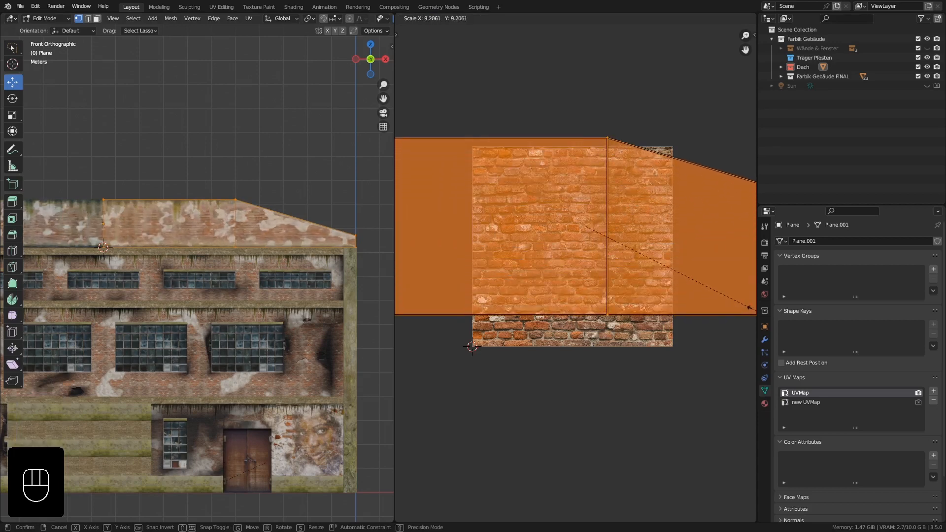
{"action": "left_click", "coordinate": [412, 311]}
{"action": "scroll", "coordinate": [190, 245], "scroll_direction": "up", "scroll_amount": 7}
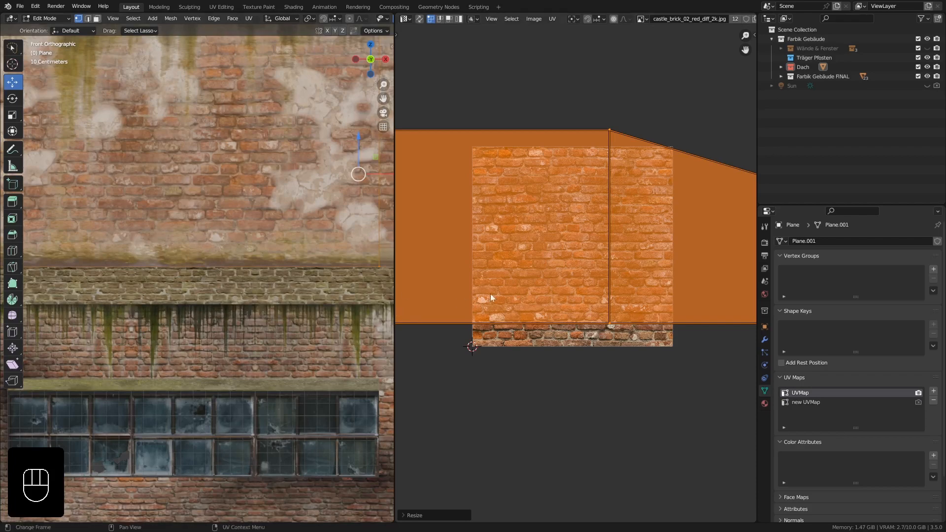
{"action": "key", "text": "s"}
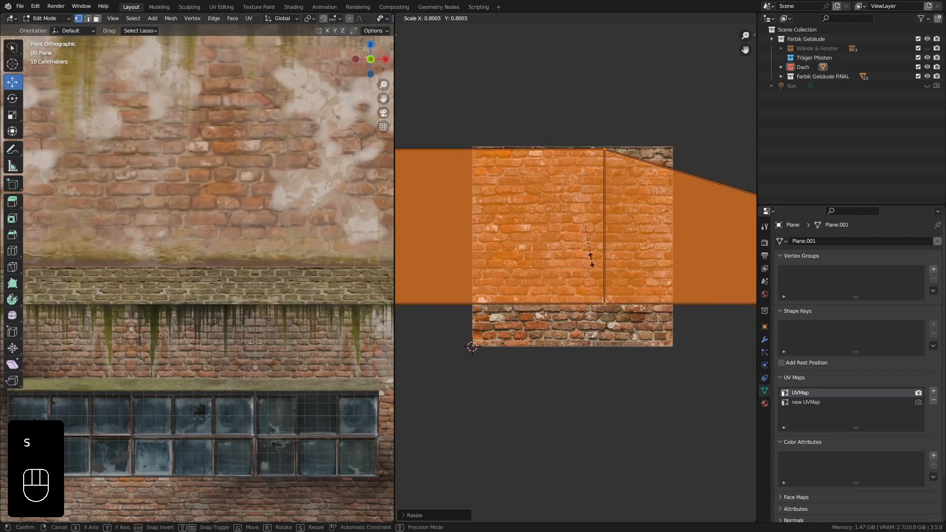
{"action": "right_click", "coordinate": [573, 243]}
{"action": "key", "text": "s"}
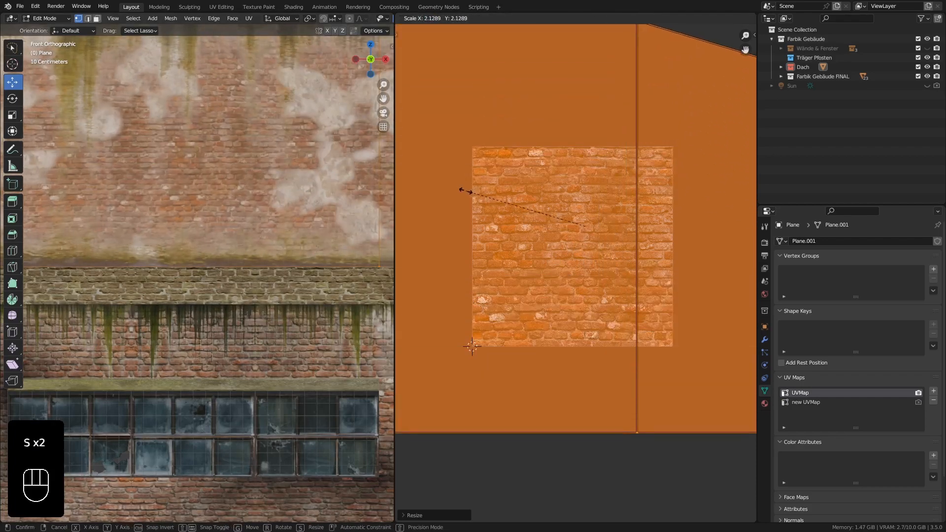
{"action": "left_click", "coordinate": [480, 194]}
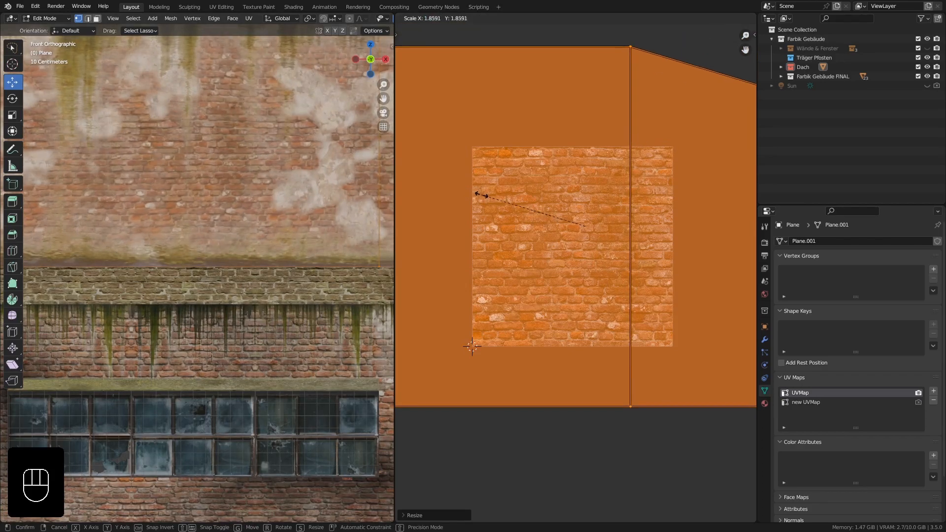
{"action": "scroll", "coordinate": [276, 197], "scroll_direction": "down", "scroll_amount": 5}
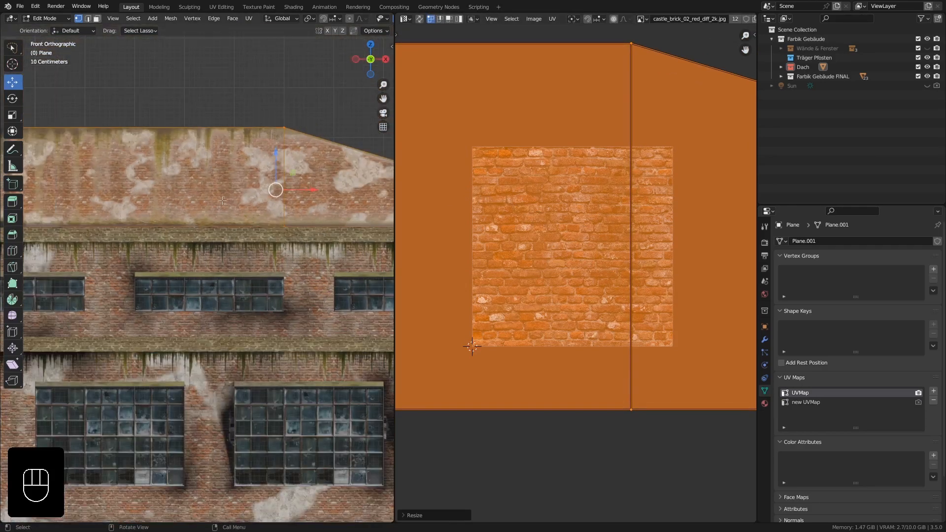
{"action": "key", "text": "Tab"}
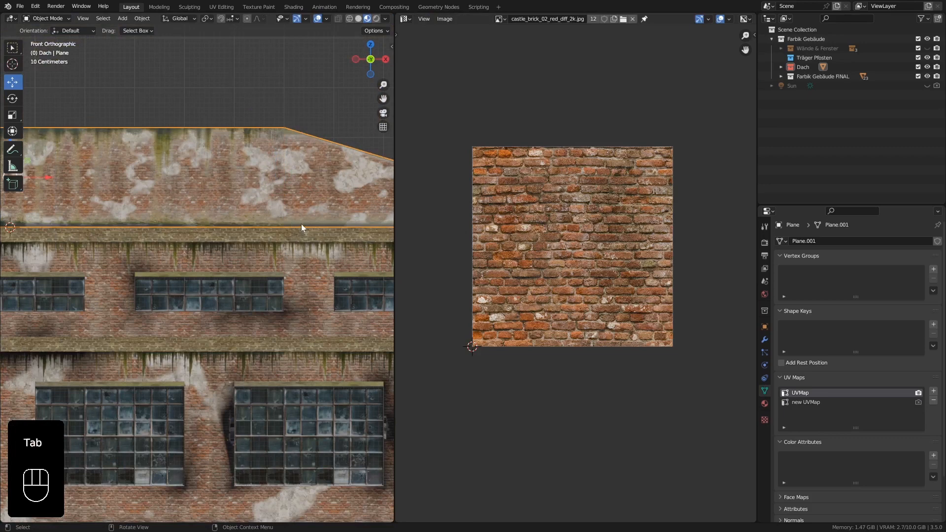
{"action": "middle_click_drag", "start_coordinate": [302, 227], "coordinate": [133, 215], "text": "shift"}
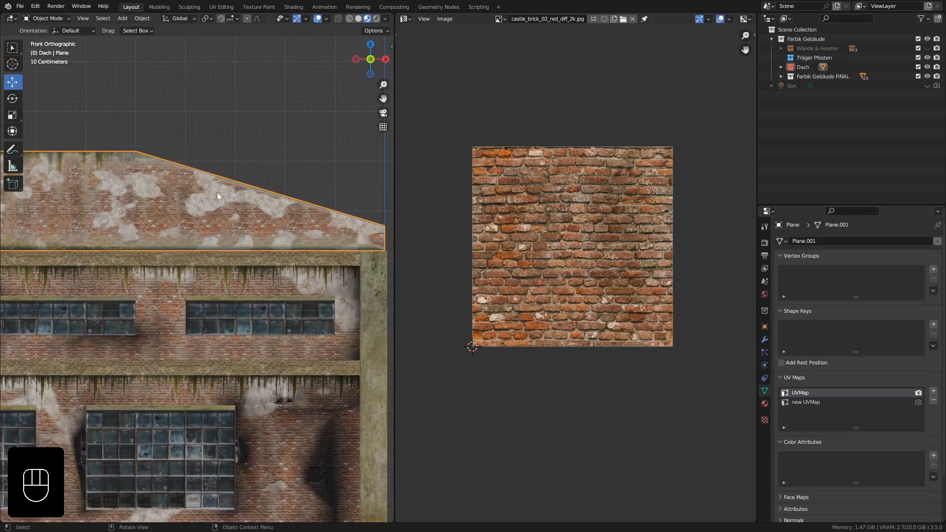
Make the roof wall's material a single-user copy and name it Mauerwerk Einfach.FRONT.Dach.
{"action": "left_click", "coordinate": [764, 404]}
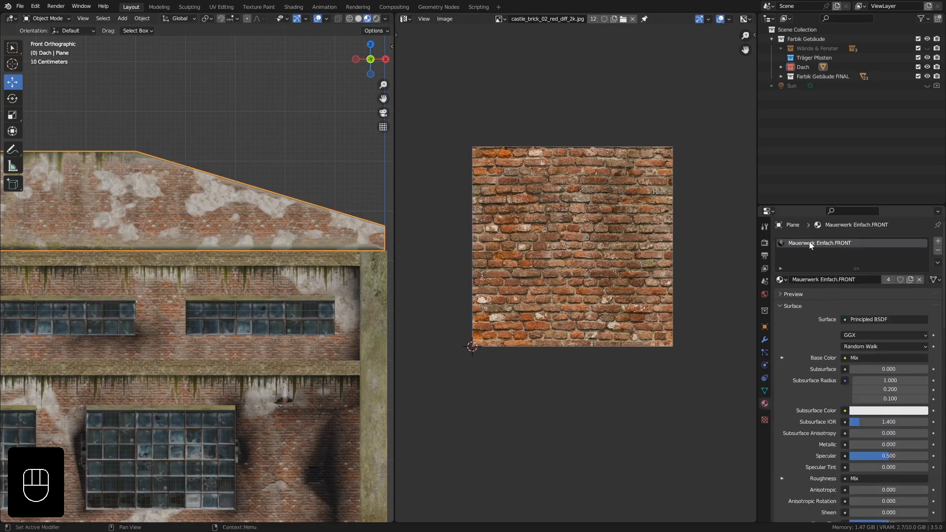
{"action": "left_click", "coordinate": [910, 280]}
{"action": "left_click", "coordinate": [837, 280]}
{"action": "left_click", "coordinate": [866, 280]}
{"action": "key", "text": "shift+Left"}
{"action": "key", "text": "shift+Left"}
{"action": "key", "text": "shift+Left"}
{"action": "key", "text": "shift+Left"}
{"action": "key", "text": "BackSpace"}
{"action": "type", "text": "Dach"}
{"action": "left_click", "coordinate": [874, 279]}
Split the UV Editor into two stacked areas and switch the upper one to the Shader Editor.
{"action": "left_click_drag", "start_coordinate": [396, 19], "coordinate": [407, 349]}
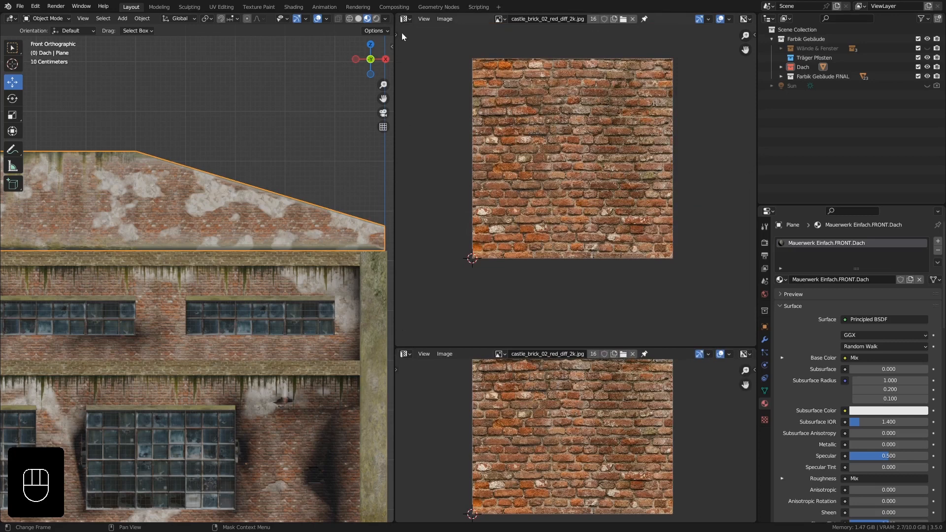
{"action": "left_click", "coordinate": [405, 19]}
{"action": "left_click", "coordinate": [434, 101]}
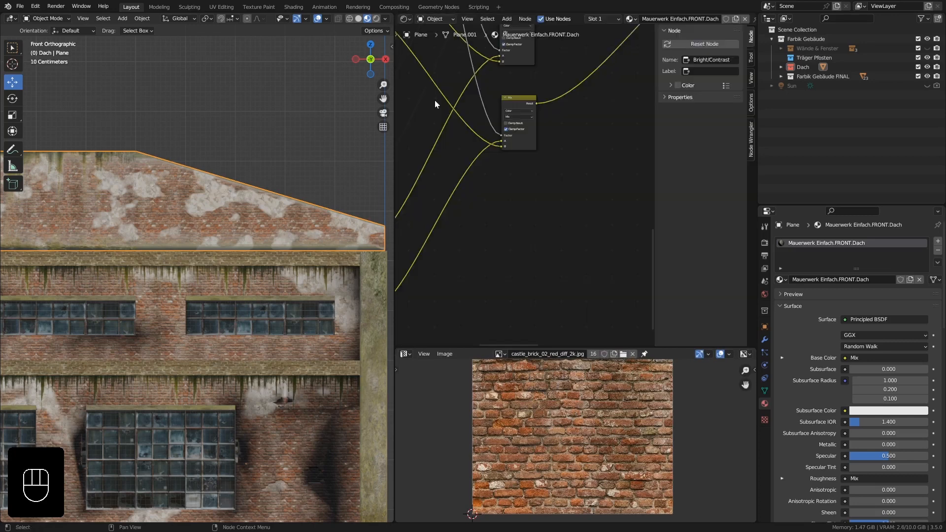
Shift the stops of the ColorRamp fed by the Noise Texture to reduce the plaster patches on the roof wall's bricks.
{"action": "scroll", "coordinate": [503, 117], "scroll_direction": "down", "scroll_amount": 8}
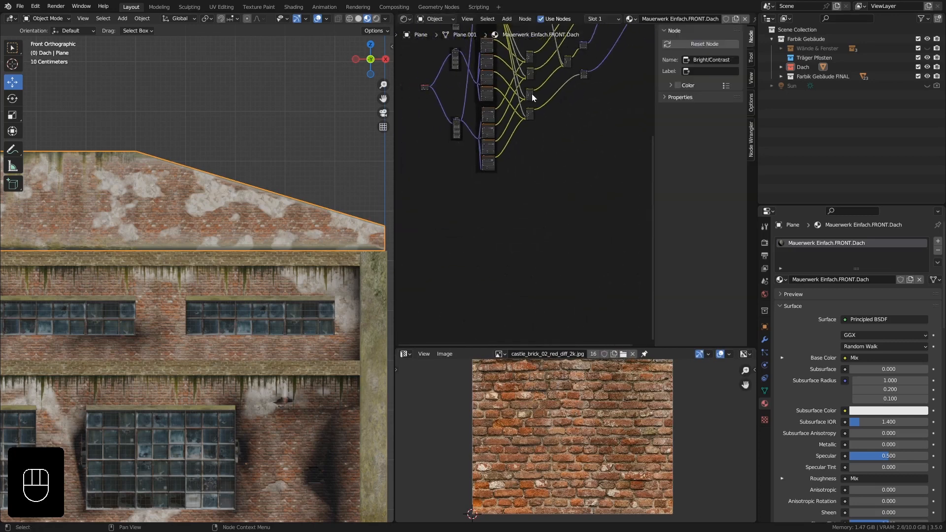
{"action": "middle_click_drag", "start_coordinate": [532, 94], "coordinate": [529, 240], "text": "shift"}
{"action": "scroll", "coordinate": [492, 146], "scroll_direction": "up", "scroll_amount": 7}
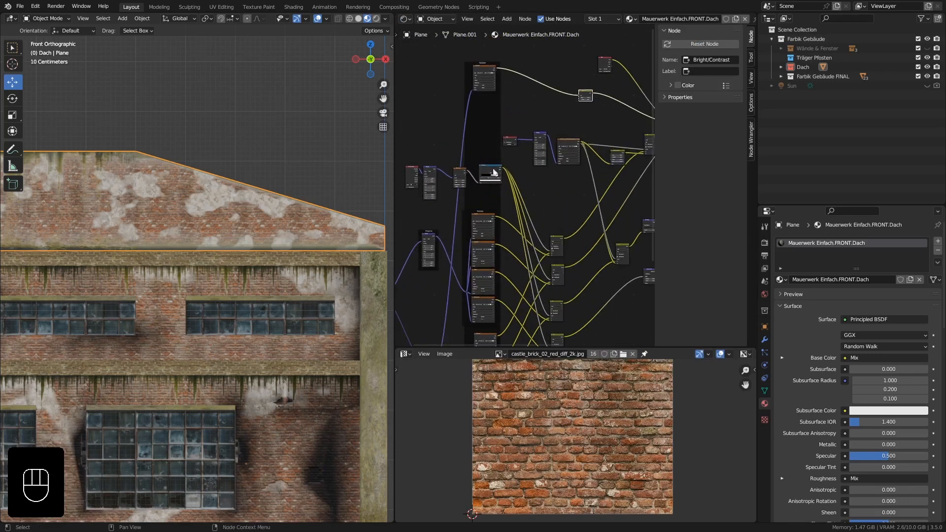
{"action": "scroll", "coordinate": [493, 172], "scroll_direction": "up", "scroll_amount": 3}
{"action": "middle_click_drag", "start_coordinate": [508, 181], "coordinate": [537, 178], "text": "shift"}
{"action": "scroll", "coordinate": [558, 159], "scroll_direction": "up", "scroll_amount": 3}
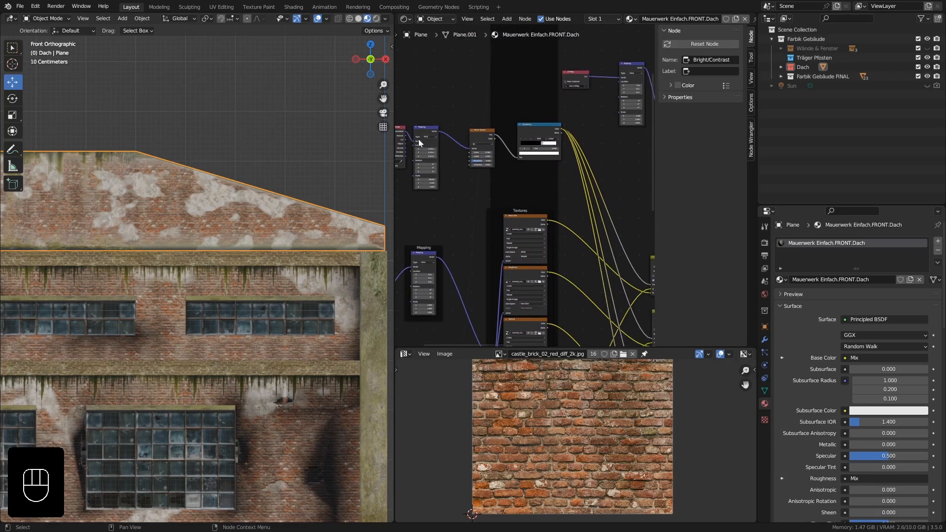
{"action": "middle_click_drag", "start_coordinate": [418, 140], "coordinate": [495, 146], "text": "shift"}
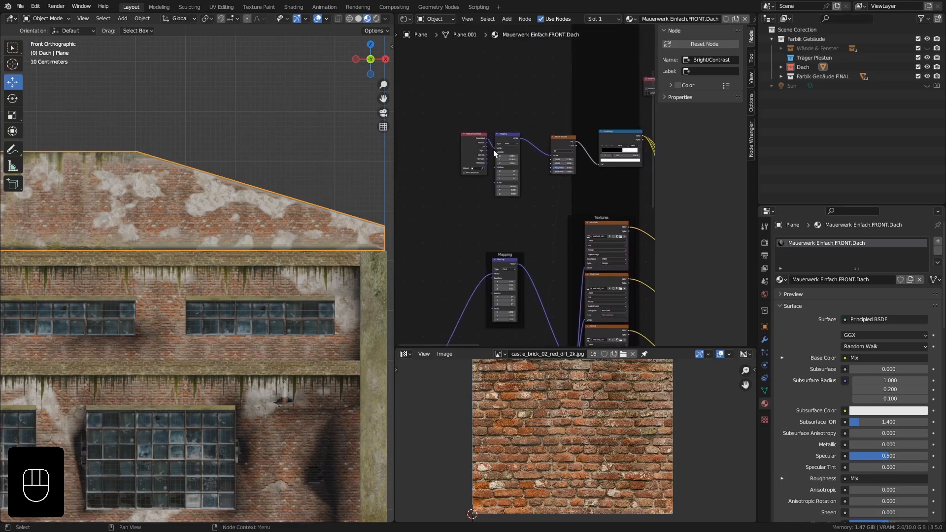
{"action": "scroll", "coordinate": [493, 149], "scroll_direction": "up", "scroll_amount": 3}
{"action": "middle_click_drag", "start_coordinate": [560, 187], "coordinate": [473, 191], "text": "shift"}
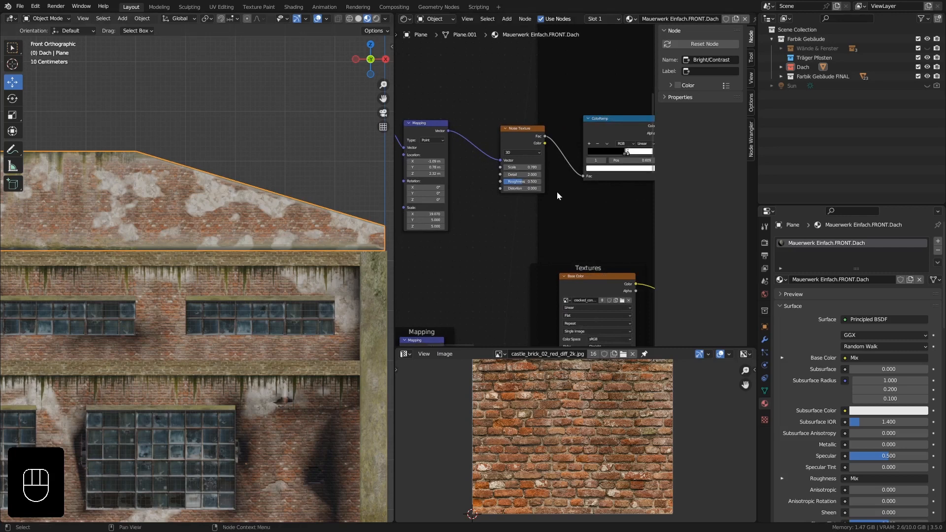
{"action": "middle_click_drag", "start_coordinate": [604, 187], "coordinate": [551, 192], "text": "shift"}
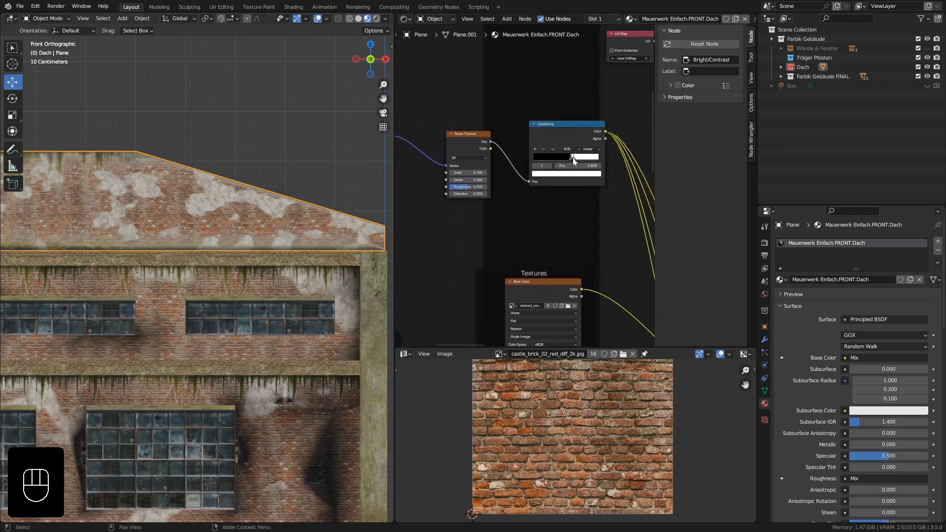
{"action": "mouse_move", "coordinate": [573, 158]}
{"action": "left_mouse_down"}
{"action": "mouse_move", "coordinate": [594, 159]}
{"action": "mouse_move", "coordinate": [572, 158]}
{"action": "left_mouse_up"}
{"action": "left_click", "coordinate": [593, 158]}
Unwrap the small end face at the roof wall's low outer corner and scale its UVs down within the brick image.
{"action": "middle_click_drag", "start_coordinate": [225, 224], "coordinate": [324, 211]}
{"action": "scroll", "coordinate": [214, 215], "scroll_direction": "down", "scroll_amount": 5}
{"action": "middle_click_drag", "start_coordinate": [286, 223], "coordinate": [216, 226], "text": "shift"}
{"action": "middle_click_drag", "start_coordinate": [282, 243], "coordinate": [211, 234]}
{"action": "middle_click_drag", "start_coordinate": [270, 225], "coordinate": [288, 283], "text": "shift"}
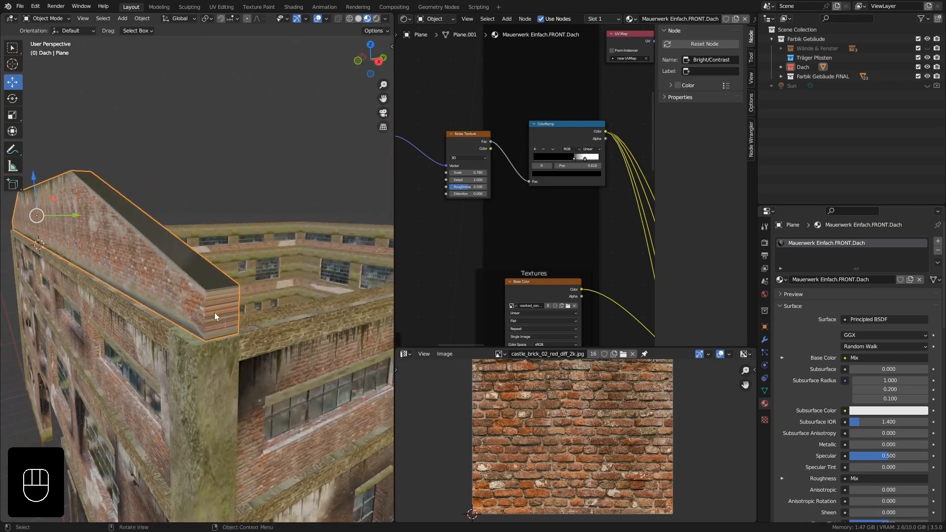
{"action": "key", "text": "Tab"}
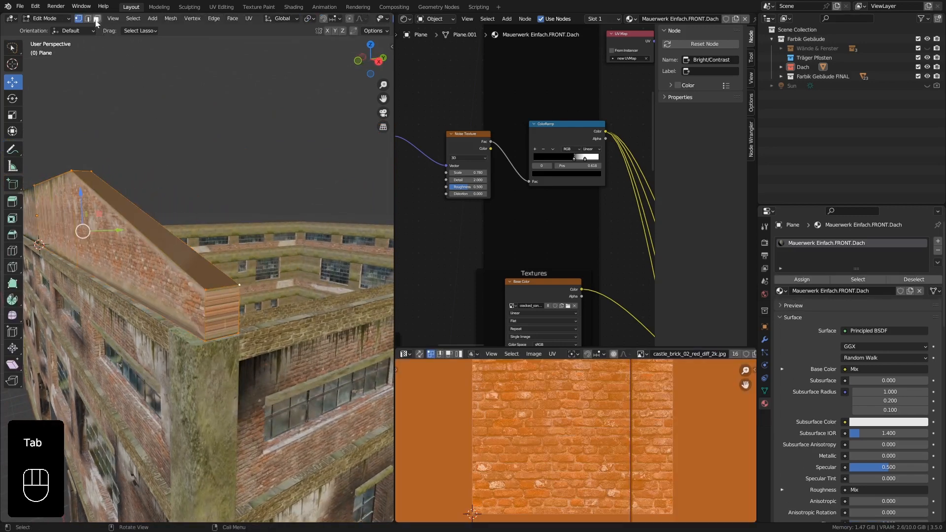
{"action": "left_click", "coordinate": [96, 19]}
{"action": "left_click", "coordinate": [223, 315]}
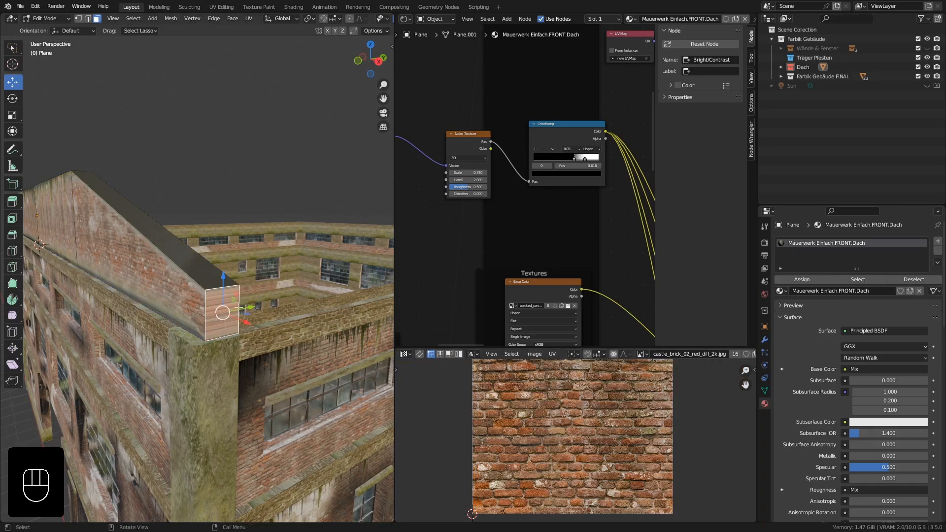
{"action": "middle_click_drag", "start_coordinate": [223, 315], "coordinate": [252, 332]}
{"action": "scroll", "coordinate": [512, 404], "scroll_direction": "down", "scroll_amount": 3}
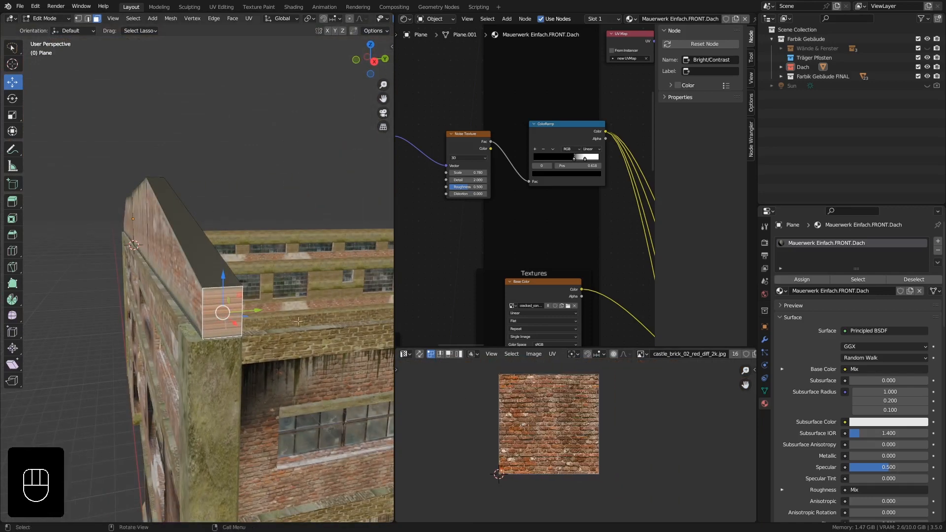
{"action": "key", "text": "u"}
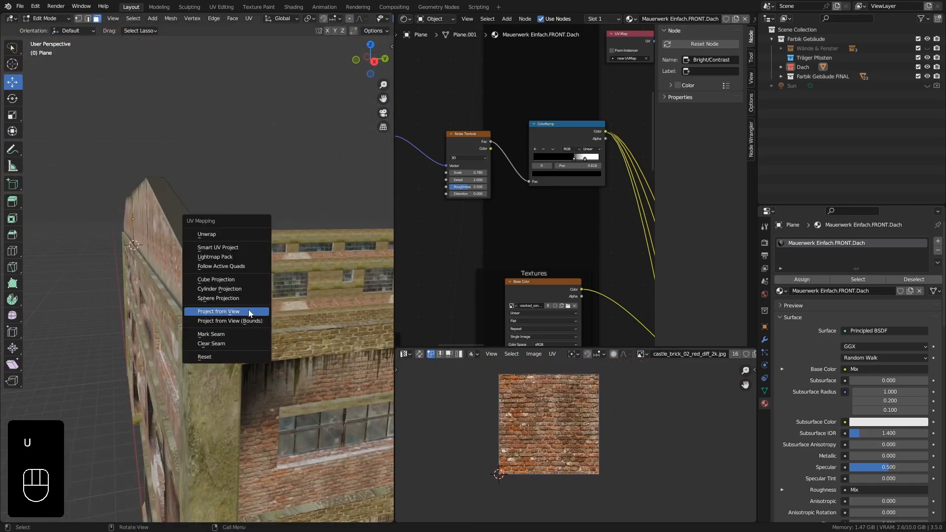
{"action": "left_click", "coordinate": [215, 235]}
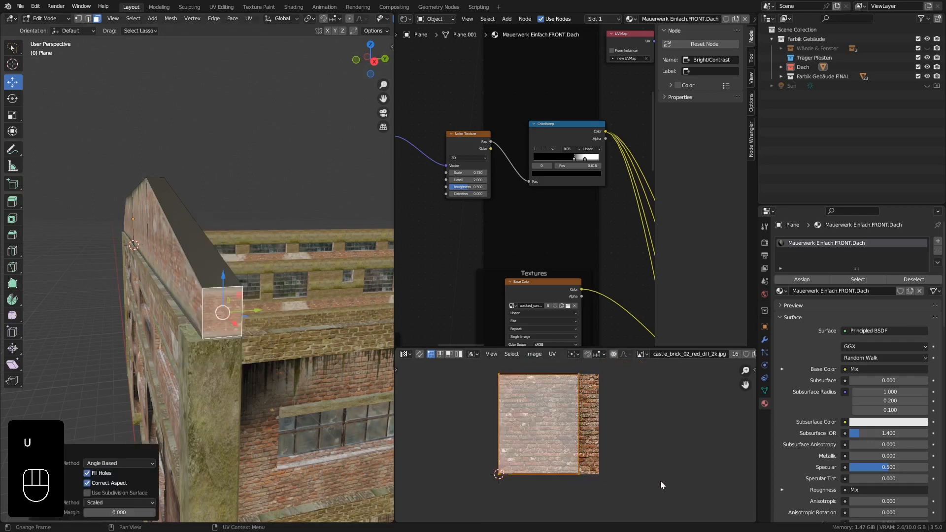
{"action": "key", "text": "s"}
{"action": "left_click", "coordinate": [594, 449]}
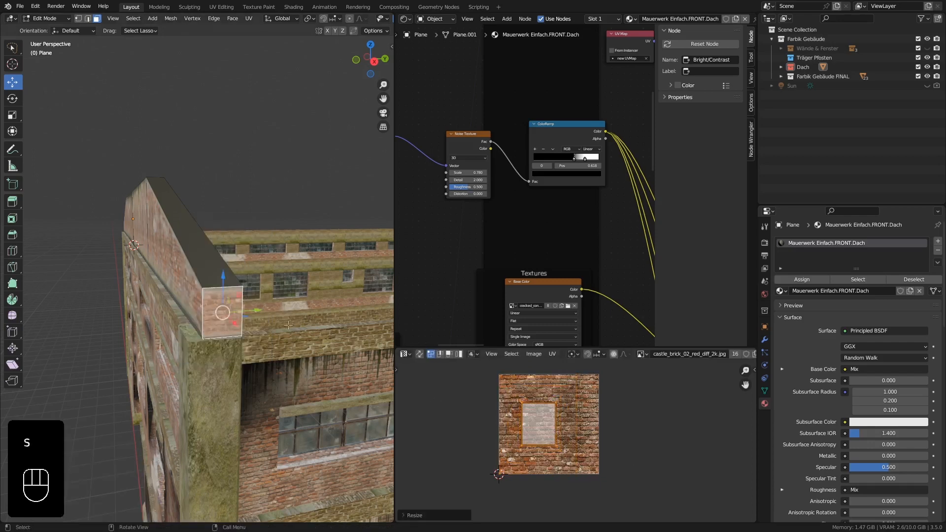
Duplicate the front facade's sloped roof wall and move the copy 25 m along Y to the rear facade.
{"action": "middle_click_drag", "start_coordinate": [218, 273], "coordinate": [208, 315]}
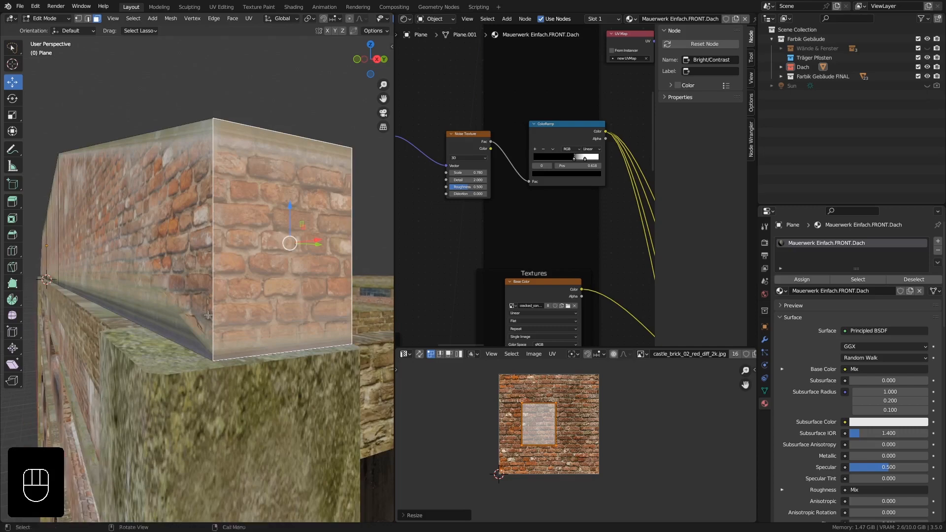
{"action": "key", "text": "Tab"}
{"action": "middle_click_drag", "start_coordinate": [256, 264], "coordinate": [110, 271]}
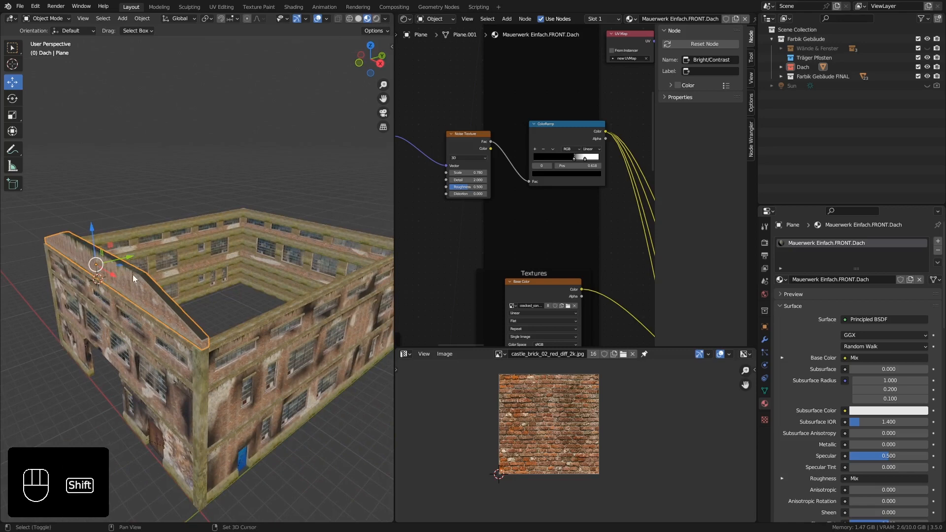
{"action": "key", "text": "shift+d"}
{"action": "middle_click_drag", "start_coordinate": [184, 265], "coordinate": [74, 291], "text": "shift"}
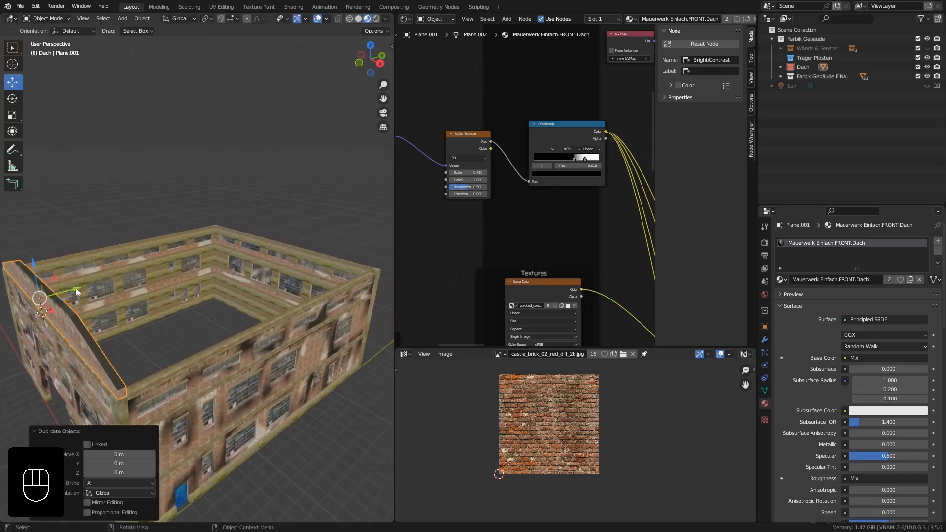
{"action": "key", "text": "KP_7"}
{"action": "middle_click_drag", "start_coordinate": [76, 294], "coordinate": [260, 354], "text": "shift"}
{"action": "left_click_drag", "start_coordinate": [213, 328], "coordinate": [231, 98]}
Shift the duplicated roof wall by -0.6 m along Y to line it up with the rear facade.
{"action": "scroll", "coordinate": [253, 162], "scroll_direction": "up", "scroll_amount": 8}
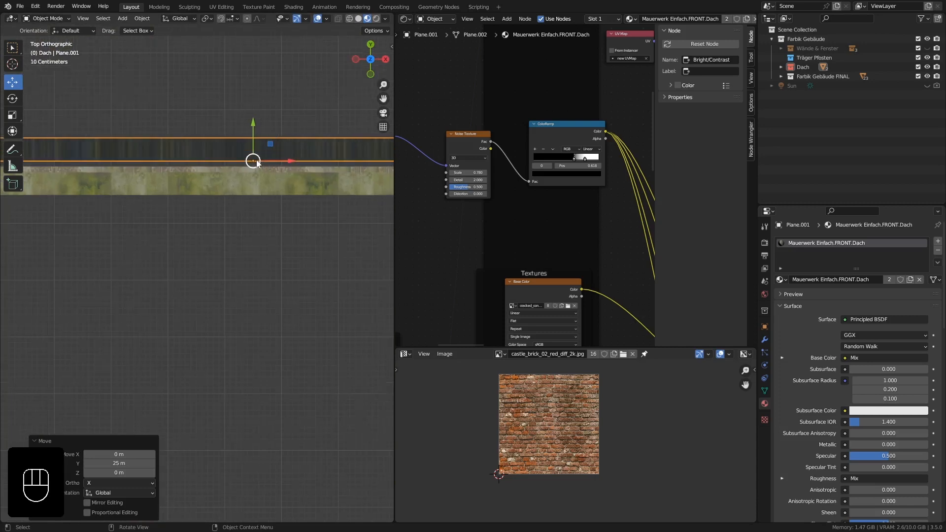
{"action": "middle_click_drag", "start_coordinate": [285, 202], "coordinate": [203, 202], "text": "shift"}
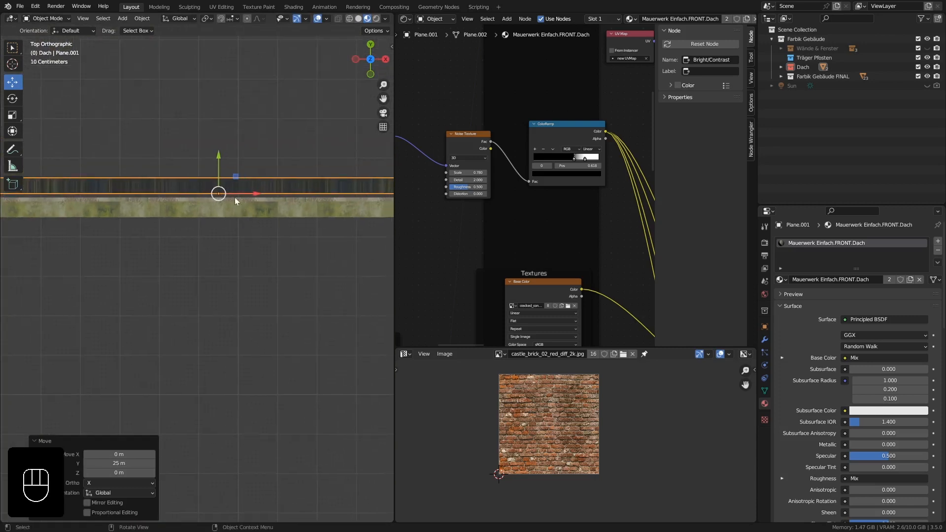
{"action": "scroll", "coordinate": [219, 173], "scroll_direction": "up", "scroll_amount": 3}
{"action": "scroll", "coordinate": [220, 179], "scroll_direction": "up", "scroll_amount": 2}
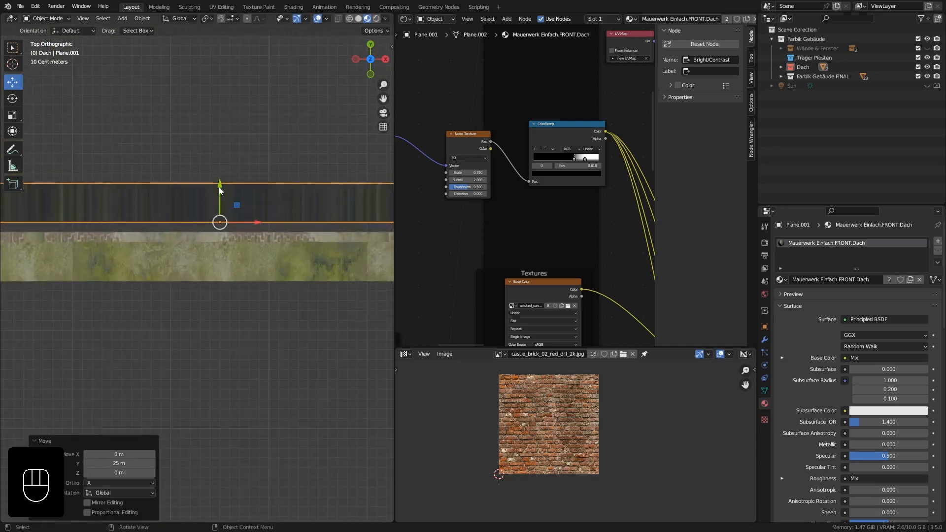
{"action": "left_click_drag", "start_coordinate": [220, 190], "coordinate": [223, 248], "text": "ctrl"}
{"action": "scroll", "coordinate": [222, 257], "scroll_direction": "down", "scroll_amount": 4}
{"action": "middle_click_drag", "start_coordinate": [268, 326], "coordinate": [232, 234], "text": "shift"}
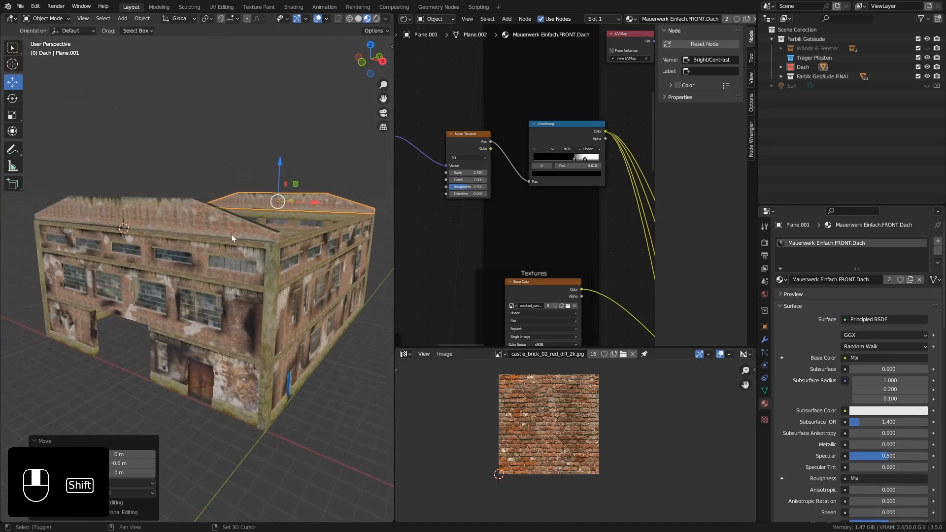
{"action": "middle_click_drag", "start_coordinate": [149, 206], "coordinate": [138, 248]}
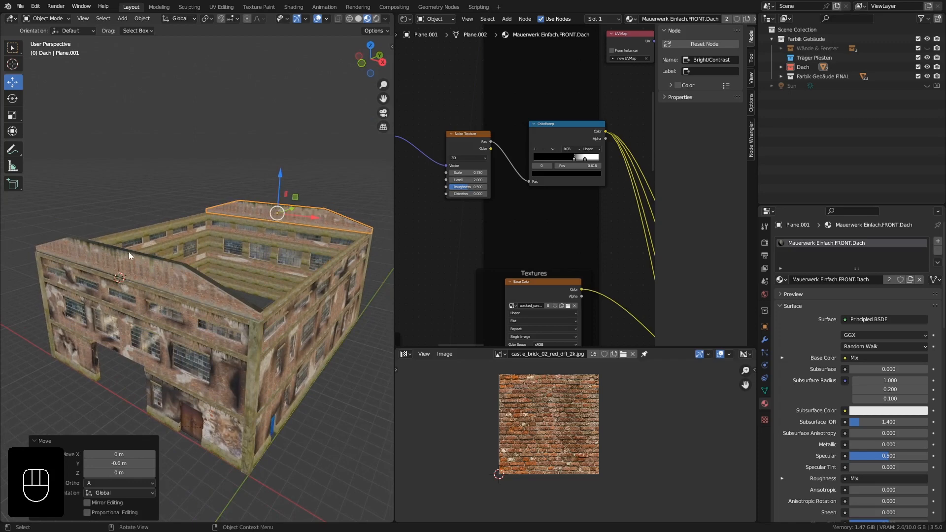
Snap the 3D cursor to the short edge crossing the middle of the front roof wall's flat top.
{"action": "mouse_move", "coordinate": [167, 229]}
{"action": "middle_mouse_down"}
{"action": "mouse_move", "coordinate": [170, 247]}
{"action": "mouse_move", "coordinate": [172, 232]}
{"action": "middle_mouse_up"}
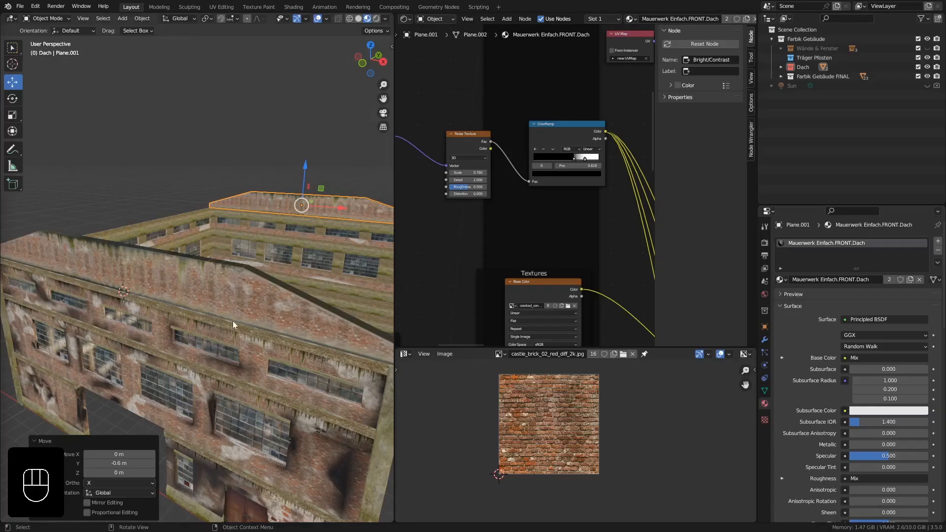
{"action": "middle_click_drag", "start_coordinate": [172, 276], "coordinate": [111, 277]}
{"action": "left_click", "coordinate": [119, 276]}
{"action": "scroll", "coordinate": [109, 275], "scroll_direction": "up", "scroll_amount": 2}
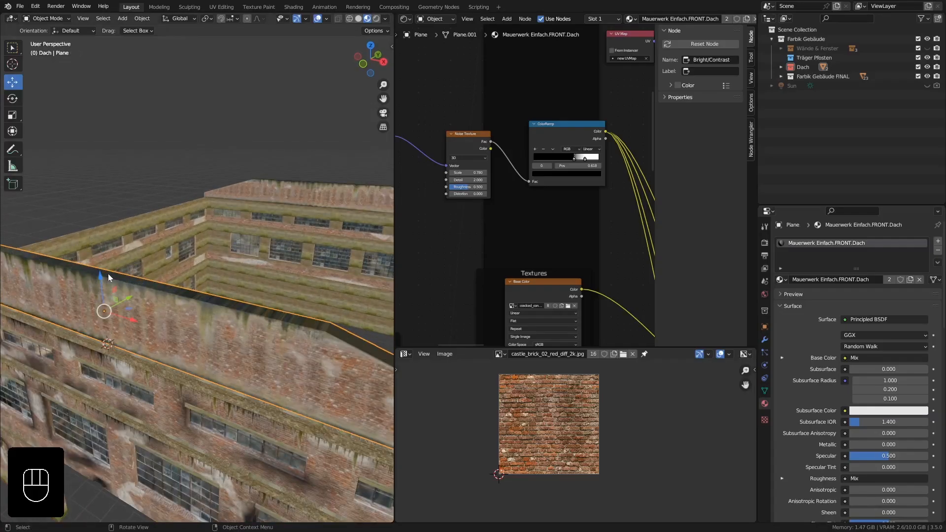
{"action": "key", "text": "Tab"}
{"action": "left_click", "coordinate": [120, 278], "text": "shift"}
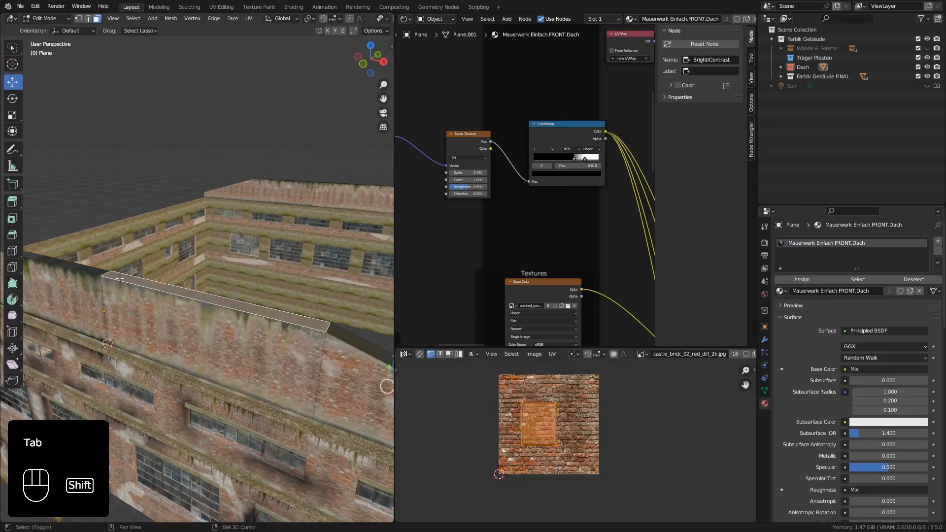
{"action": "middle_click_drag", "start_coordinate": [120, 279], "coordinate": [196, 286]}
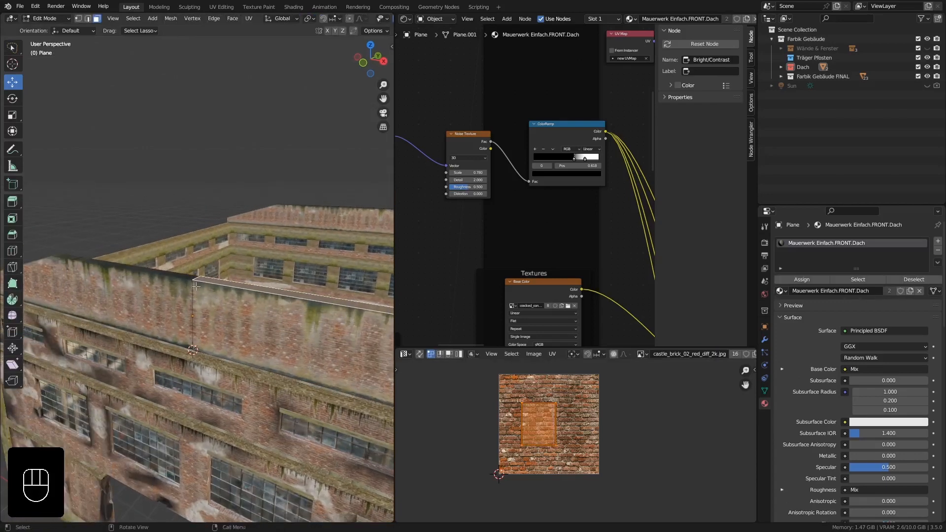
{"action": "left_click", "coordinate": [89, 20]}
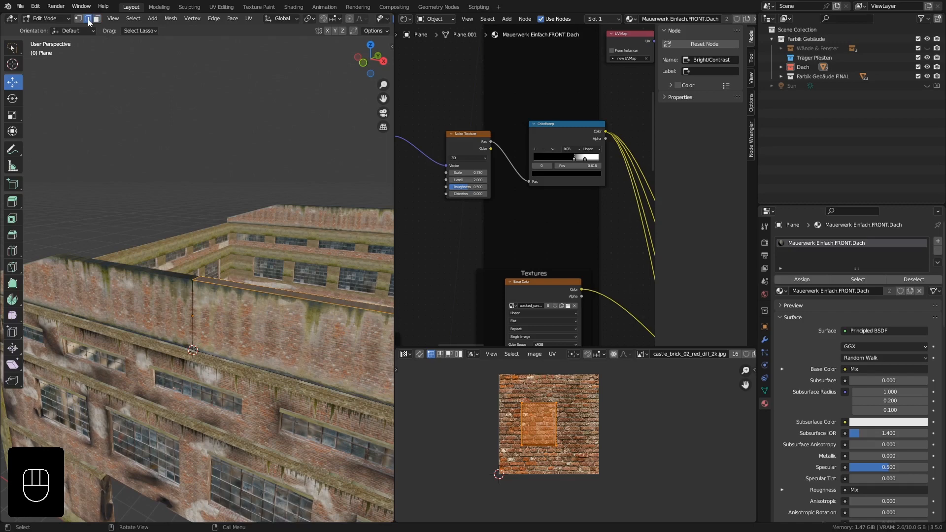
{"action": "left_click", "coordinate": [197, 276]}
{"action": "scroll", "coordinate": [197, 277], "scroll_direction": "up", "scroll_amount": 5}
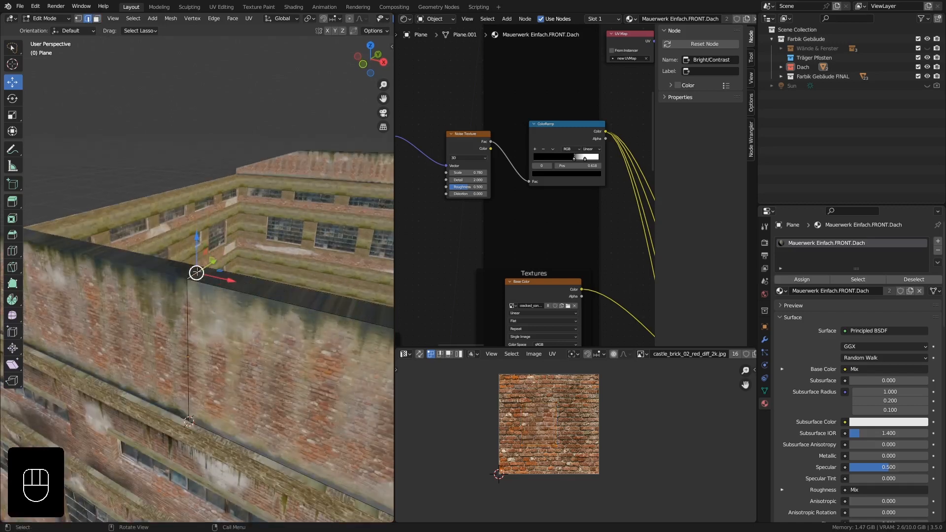
{"action": "middle_click_drag", "start_coordinate": [197, 274], "coordinate": [206, 274]}
{"action": "key", "text": "shift+s"}
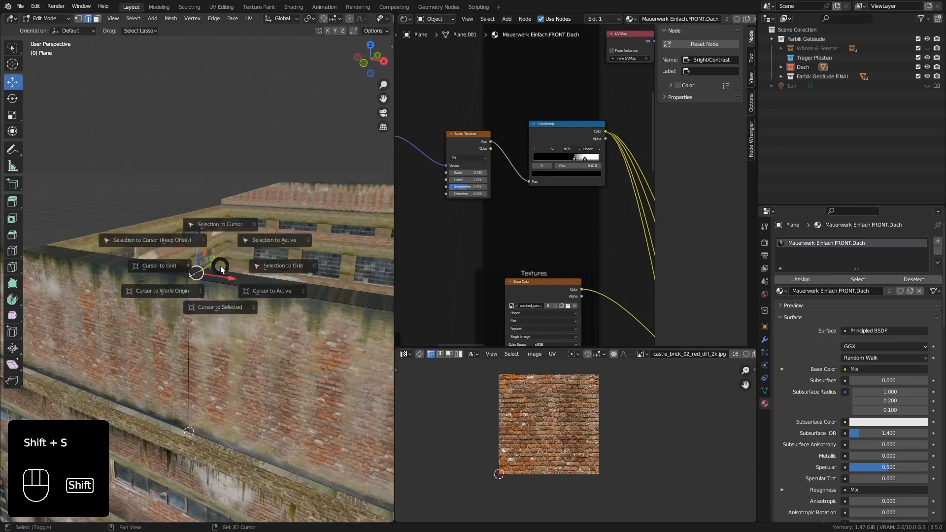
{"action": "left_click", "coordinate": [226, 315]}
{"action": "key", "text": "Tab"}
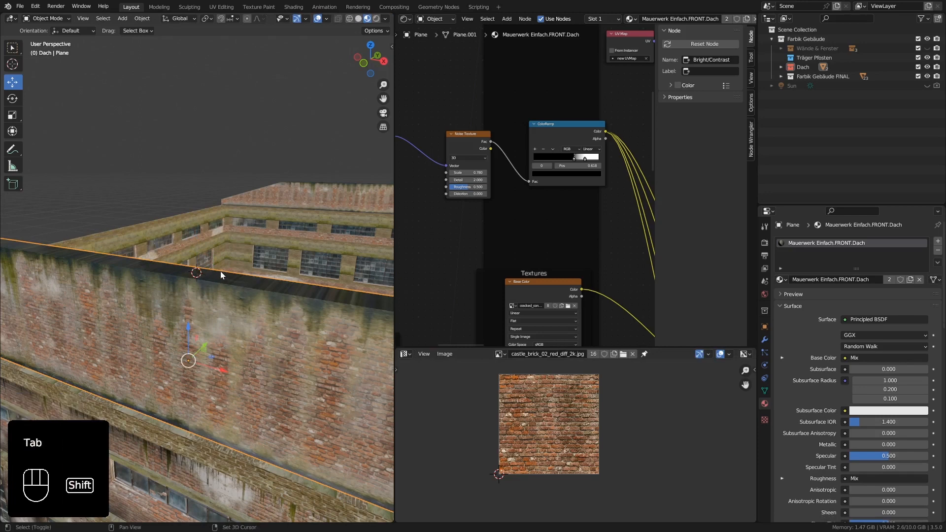
Add a 2 m plane at the 3D cursor on top of the front roof wall.
{"action": "key", "text": "shift+a"}
{"action": "mouse_move", "coordinate": [221, 272]}
{"action": "left_click", "coordinate": [264, 272]}
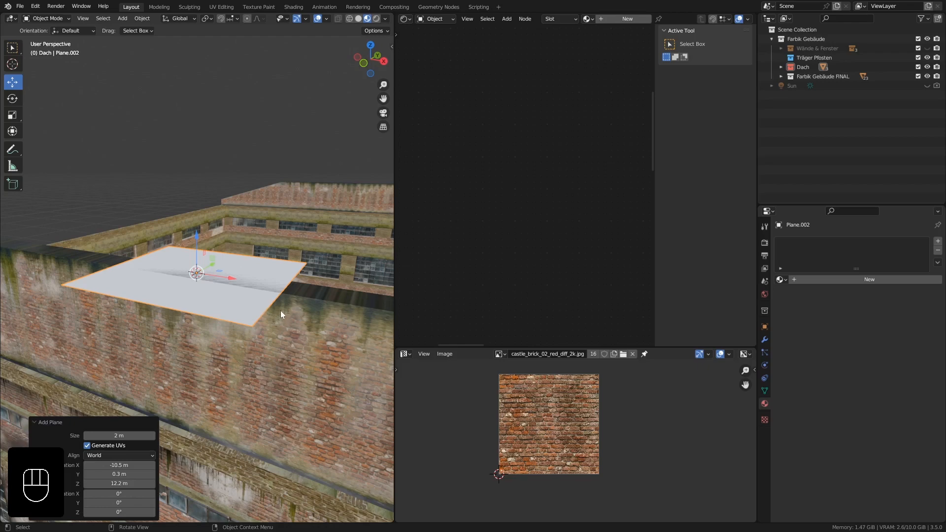
{"action": "middle_click_drag", "start_coordinate": [280, 310], "coordinate": [262, 341]}
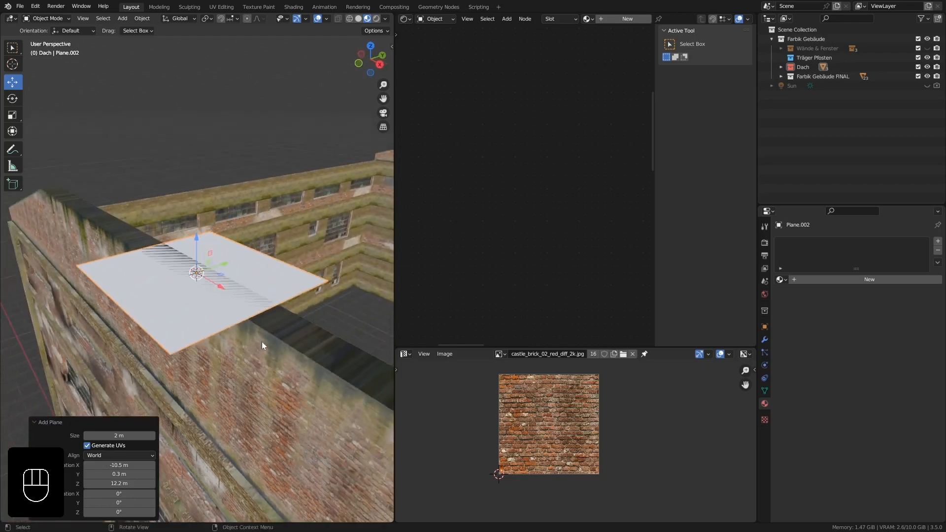
Move the new plane 0.8 m along Y to align its front edge with the roof wall's outer face.
{"action": "key", "text": "KP_7"}
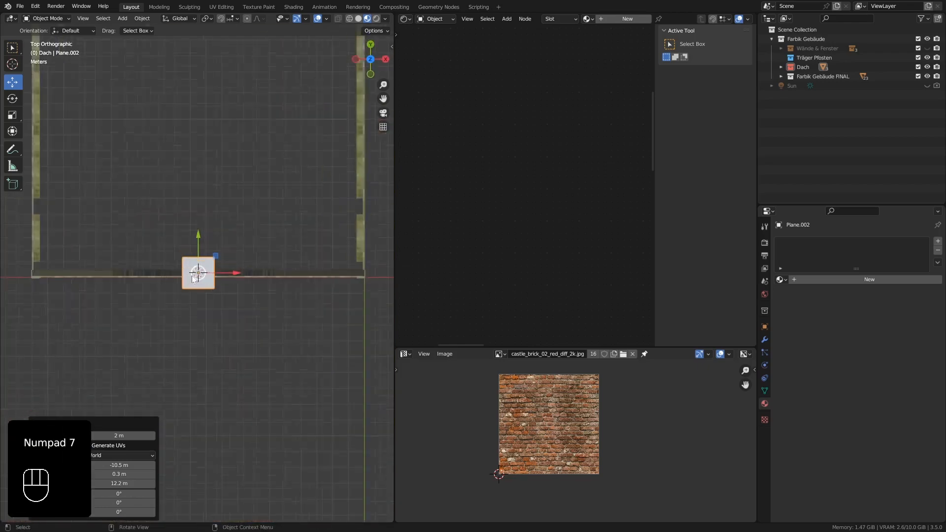
{"action": "scroll", "coordinate": [193, 279], "scroll_direction": "up", "scroll_amount": 10}
{"action": "key", "text": "g"}
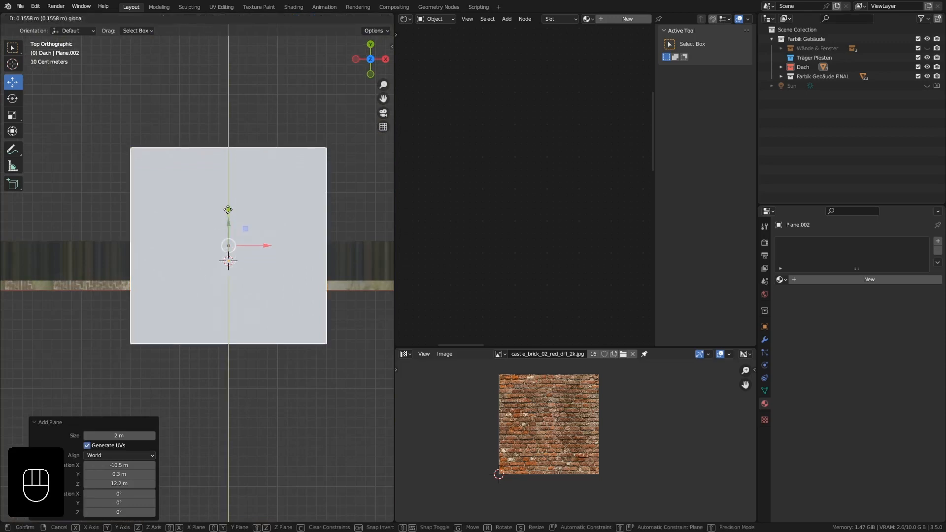
{"action": "left_click_drag", "start_coordinate": [227, 210], "coordinate": [232, 150], "text": "ctrl"}
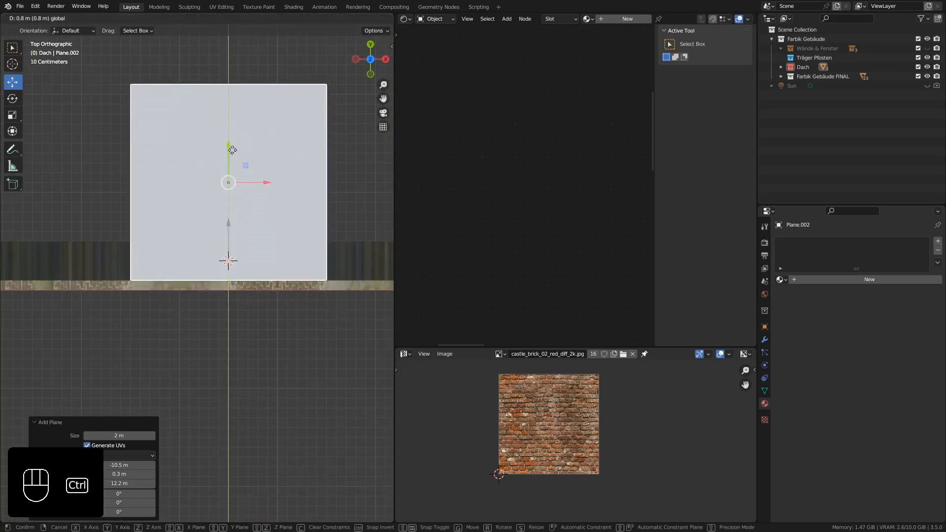
{"action": "left_click", "coordinate": [232, 150]}
{"action": "scroll", "coordinate": [225, 308], "scroll_direction": "down", "scroll_amount": 2}
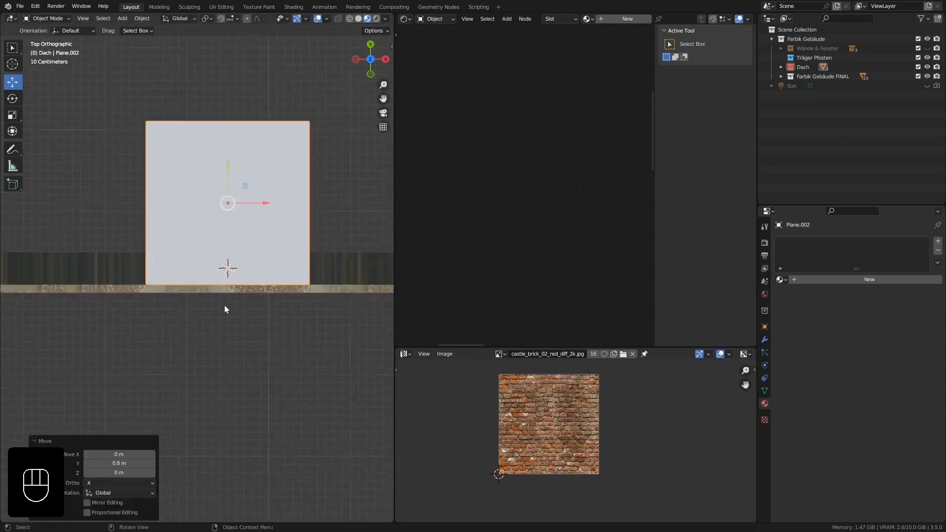
Cut the plane down its centre with a lengthwise edge loop and delete the half on the negative X side.
{"action": "middle_click_drag", "start_coordinate": [224, 305], "coordinate": [210, 272]}
{"action": "key", "text": "KP_Decimal"}
{"action": "key", "text": "Tab"}
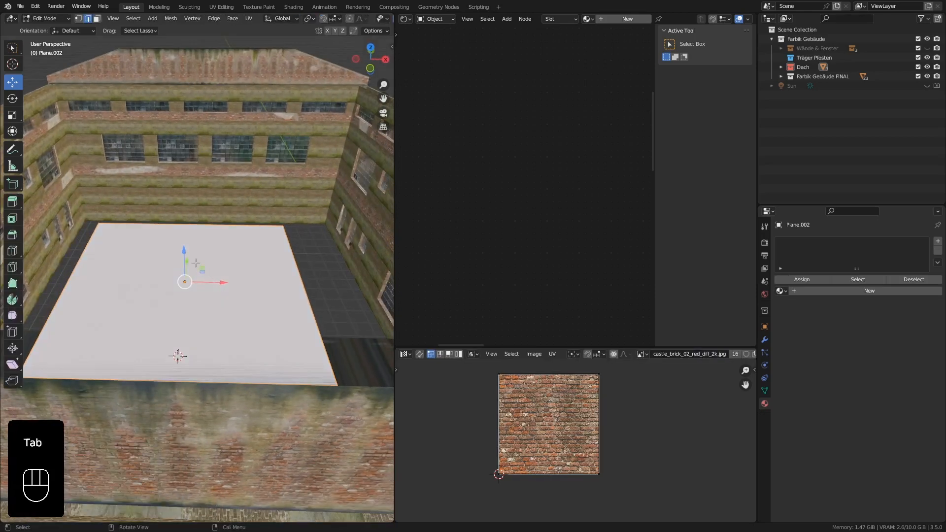
{"action": "key", "text": "ctrl+r"}
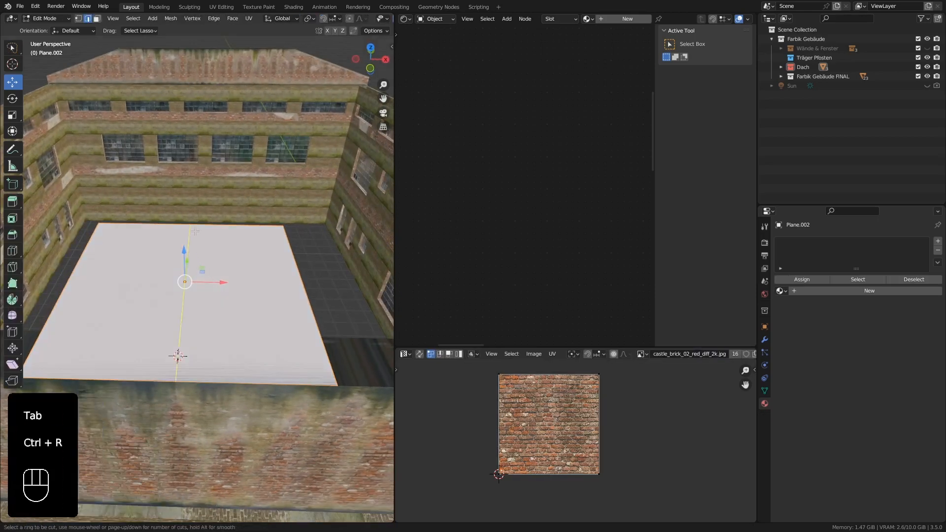
{"action": "left_click", "coordinate": [195, 231]}
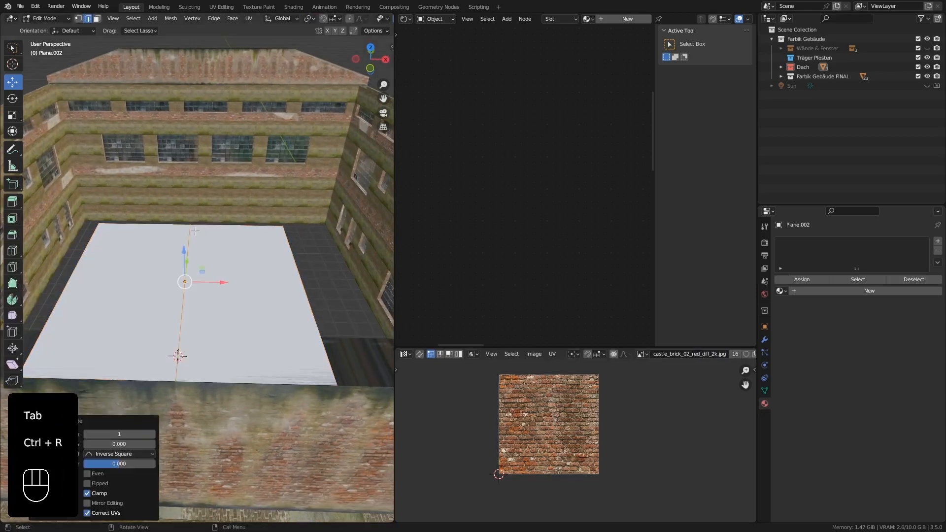
{"action": "left_click", "coordinate": [90, 259]}
{"action": "key", "text": "x"}
{"action": "left_click", "coordinate": [90, 259]}
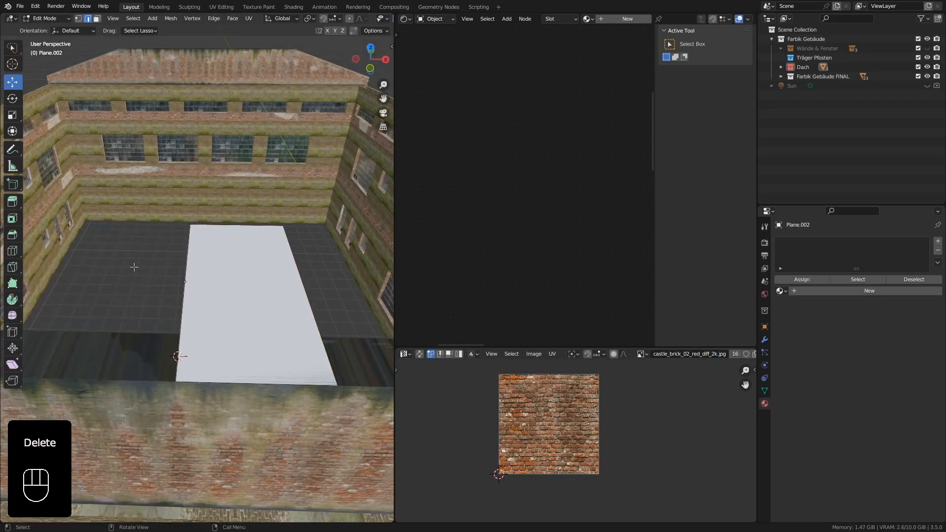
{"action": "key", "text": "Tab"}
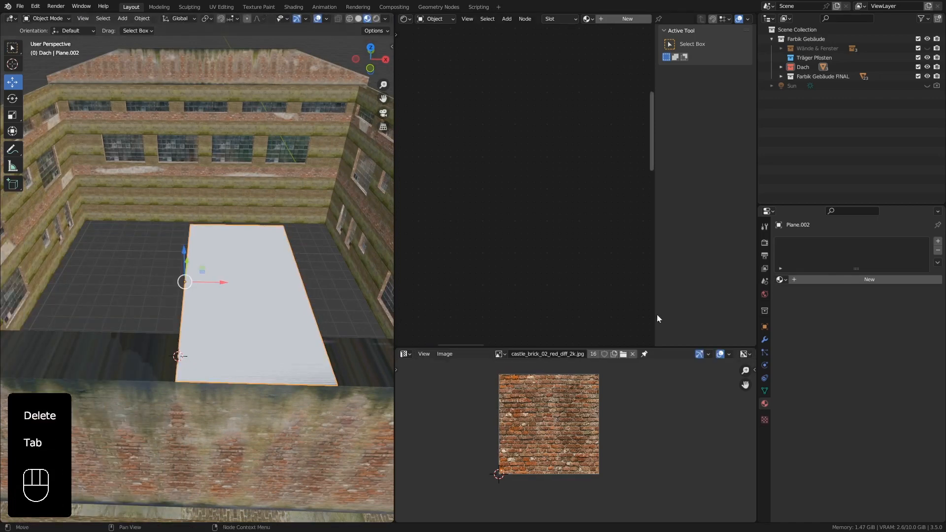
Add a Mirror modifier on the X axis to the remaining half of the plane.
{"action": "left_click", "coordinate": [765, 339]}
{"action": "left_click", "coordinate": [802, 241]}
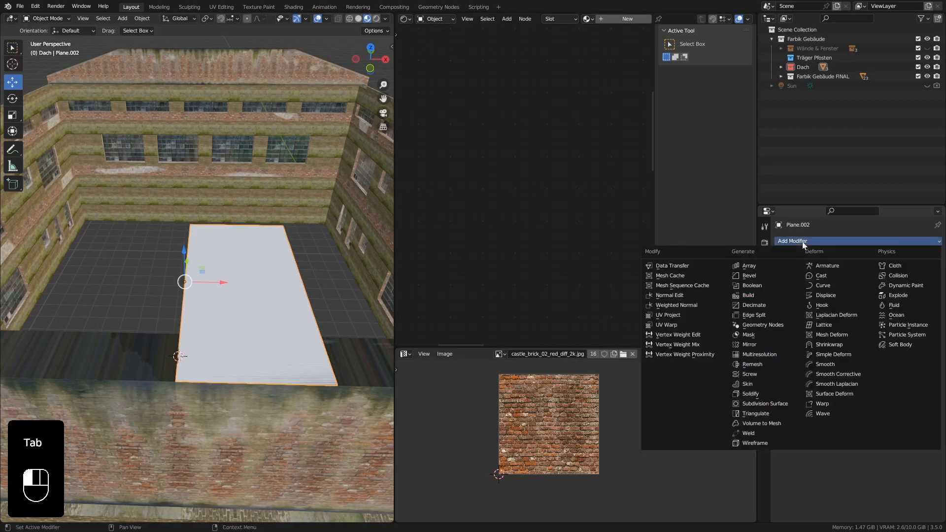
{"action": "left_click", "coordinate": [757, 347]}
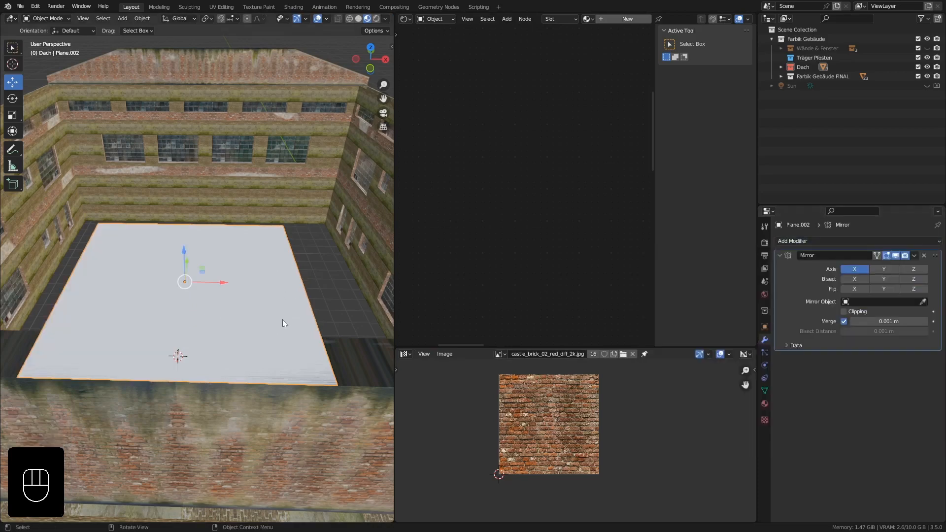
{"action": "middle_click_drag", "start_coordinate": [283, 319], "coordinate": [242, 289]}
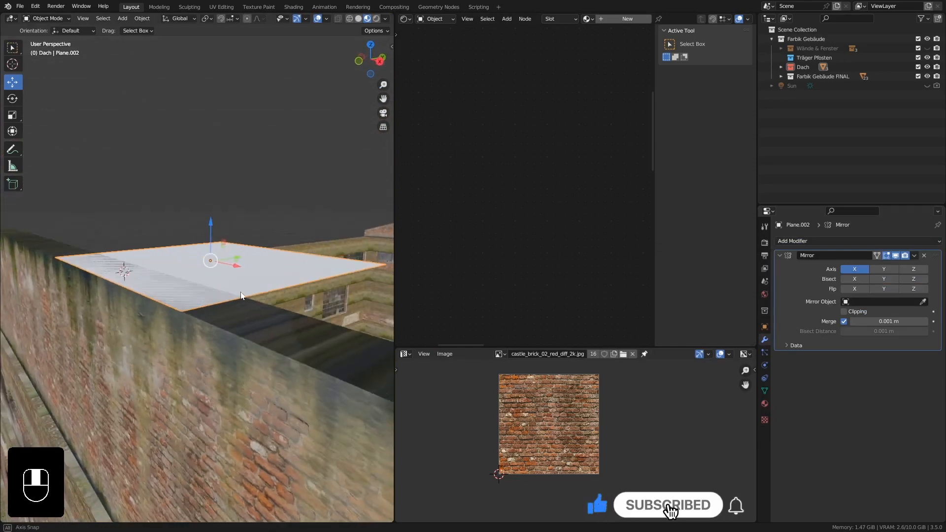
{"action": "scroll", "coordinate": [241, 285], "scroll_direction": "up", "scroll_amount": 2}
{"action": "scroll", "coordinate": [238, 285], "scroll_direction": "up", "scroll_amount": 2}
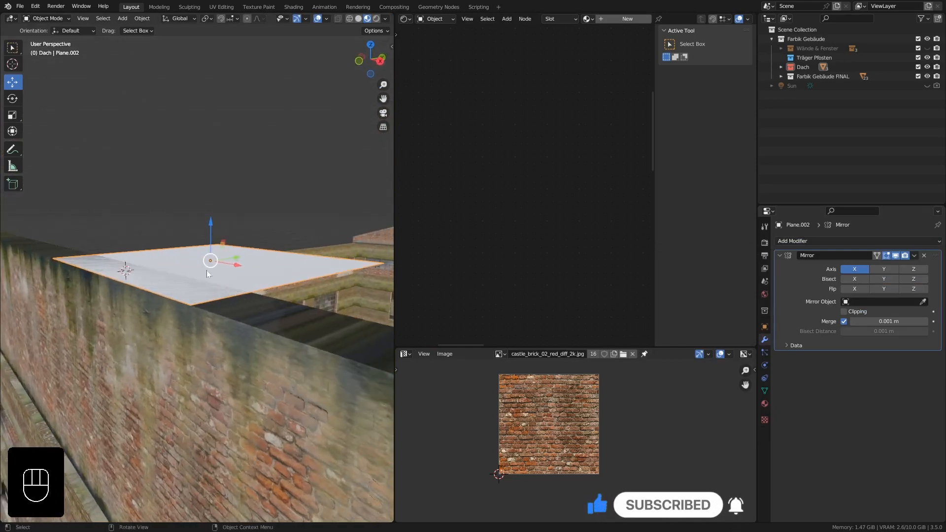
Collapse the Mirror modifier's settings and add a Solidify modifier to the plane.
{"action": "left_click", "coordinate": [780, 255]}
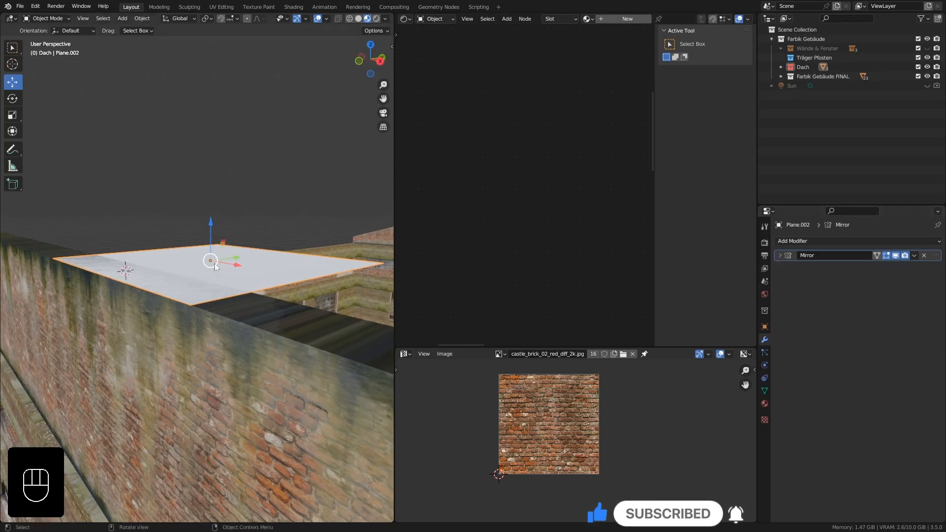
{"action": "left_click", "coordinate": [791, 241]}
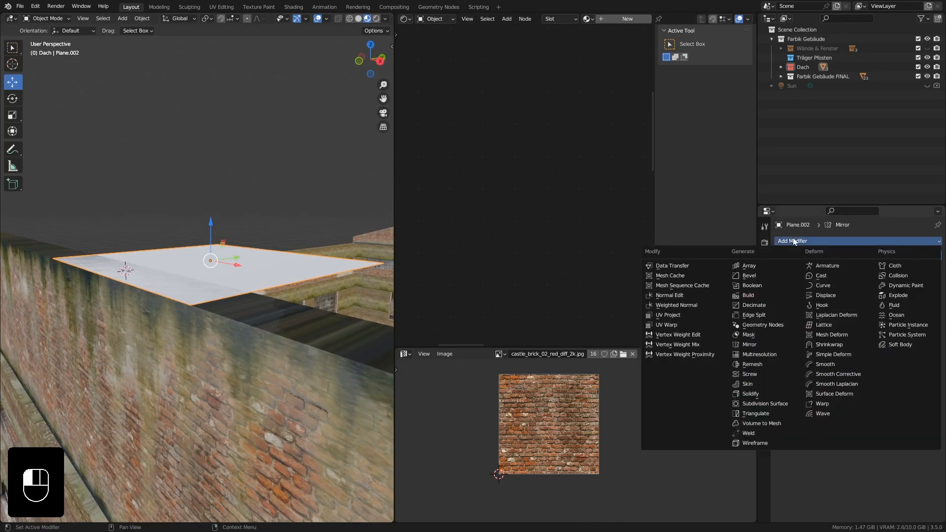
{"action": "left_click", "coordinate": [754, 394]}
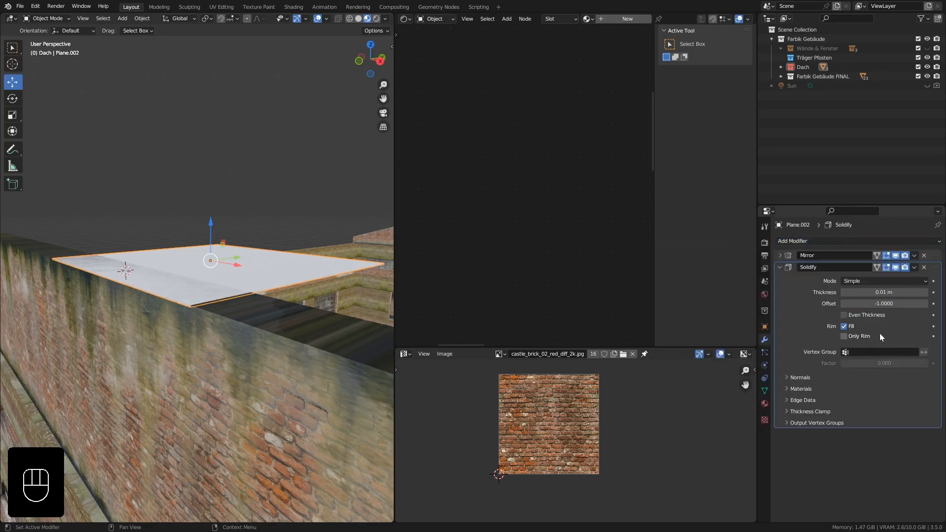
{"action": "middle_click_drag", "start_coordinate": [233, 304], "coordinate": [211, 250]}
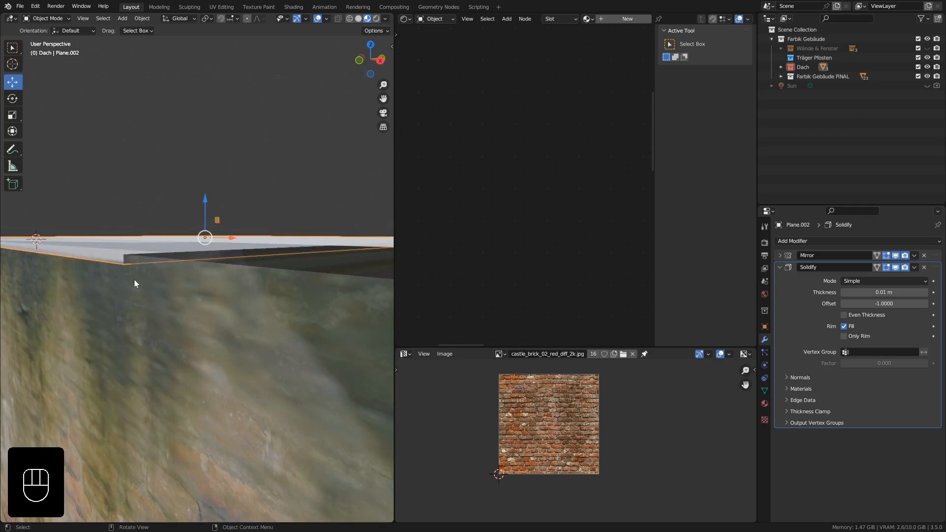
Set the Solidify modifier's offset to 1 so the roof plane thickens outward.
{"action": "left_click", "coordinate": [895, 304]}
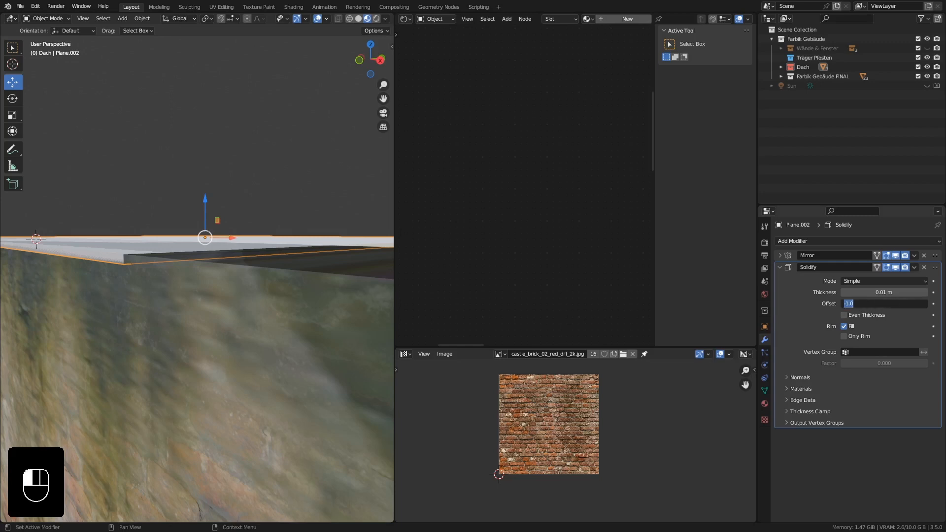
{"action": "key", "text": "Return"}
{"action": "left_click", "coordinate": [889, 304]}
{"action": "type", "text": "1"}
{"action": "key", "text": "Return"}
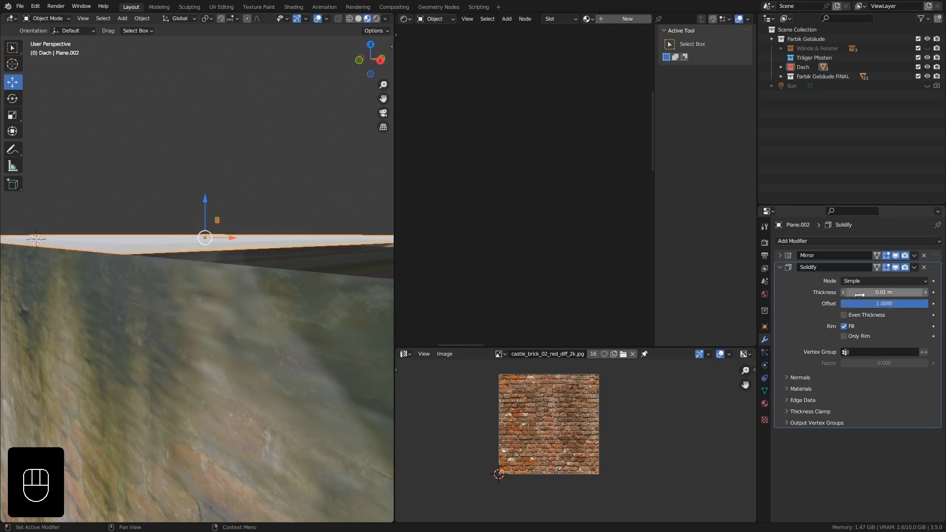
Move the roof plane's outer side edge 4.5 m along X to the point where the front roof wall starts sloping down.
{"action": "middle_click_drag", "start_coordinate": [270, 250], "coordinate": [140, 269]}
{"action": "middle_click_drag", "start_coordinate": [150, 266], "coordinate": [162, 273]}
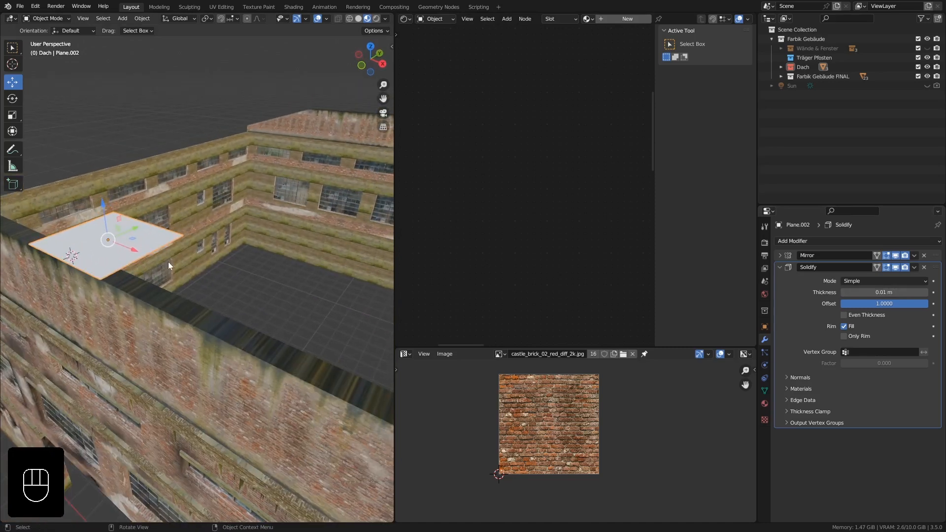
{"action": "key", "text": "Tab"}
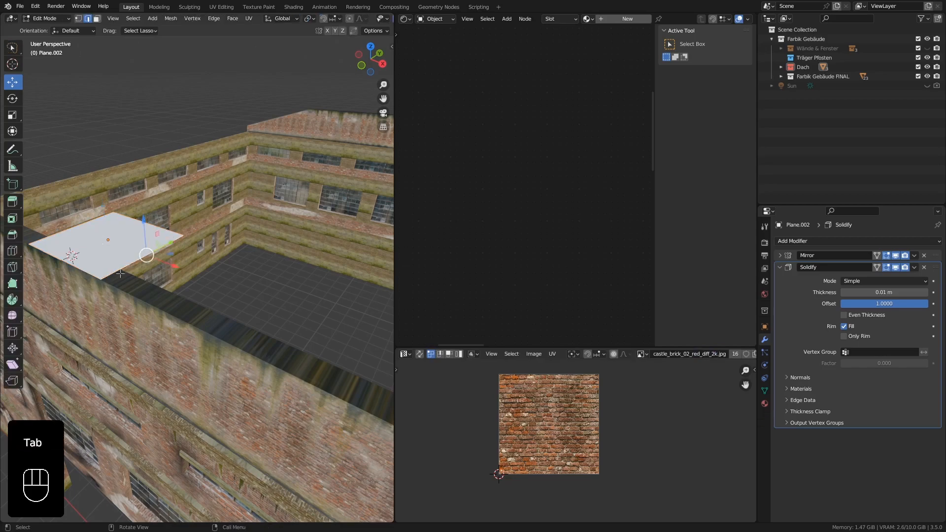
{"action": "key", "text": "KP_1"}
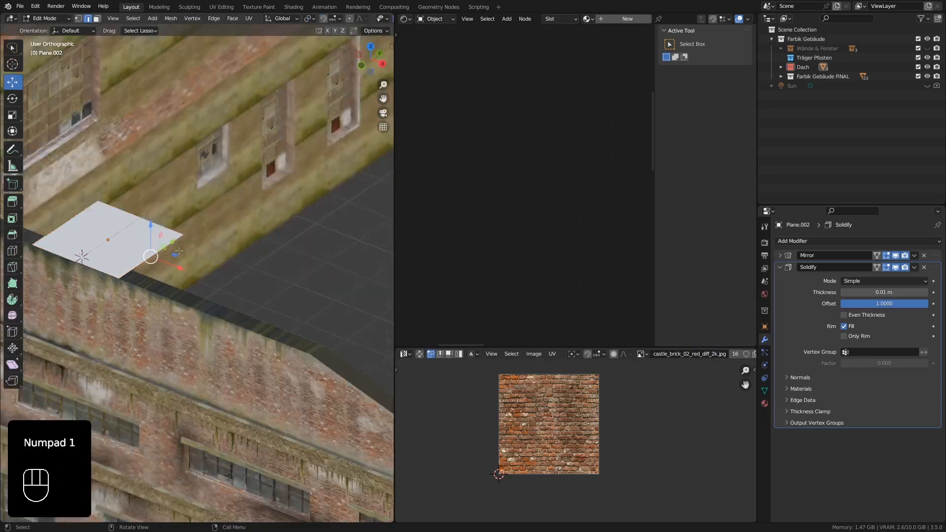
{"action": "middle_click_drag", "start_coordinate": [179, 252], "coordinate": [100, 277], "text": "shift"}
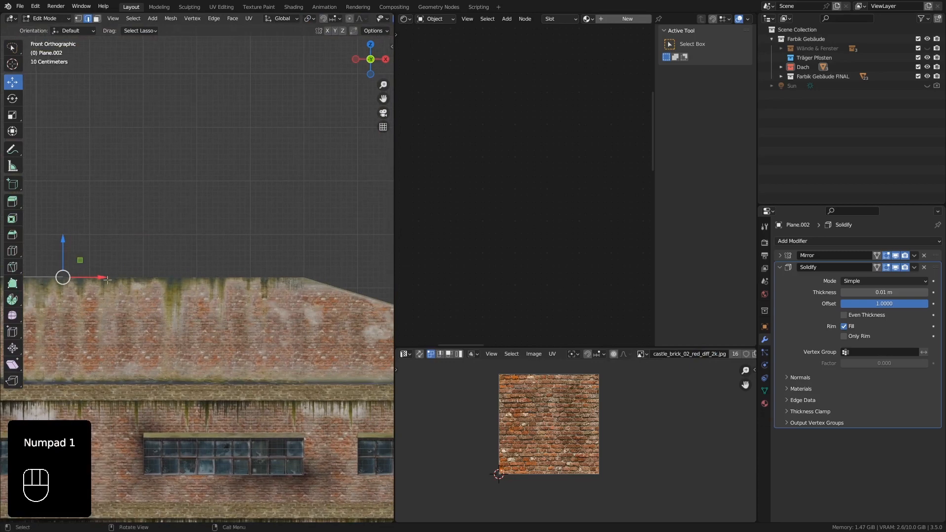
{"action": "left_click_drag", "start_coordinate": [100, 277], "coordinate": [345, 276]}
{"action": "scroll", "coordinate": [345, 281], "scroll_direction": "up", "scroll_amount": 4}
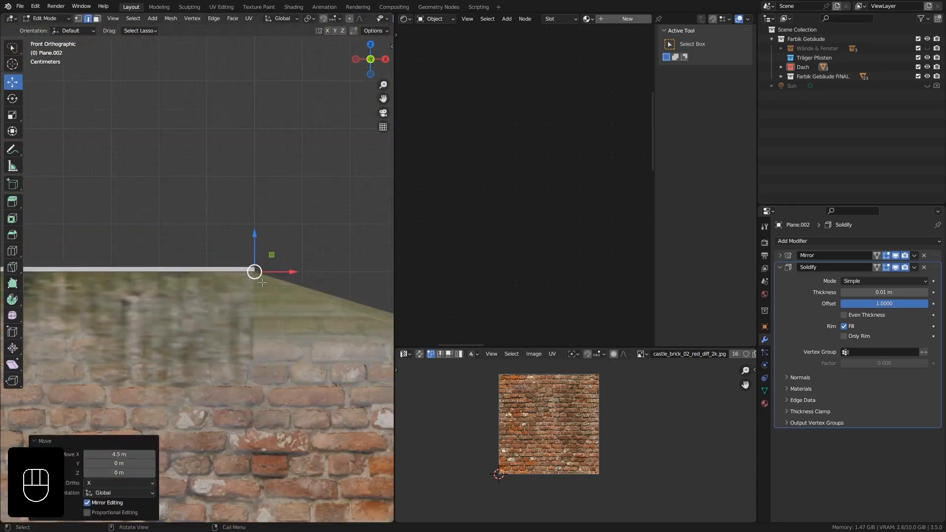
{"action": "scroll", "coordinate": [270, 286], "scroll_direction": "down", "scroll_amount": 5}
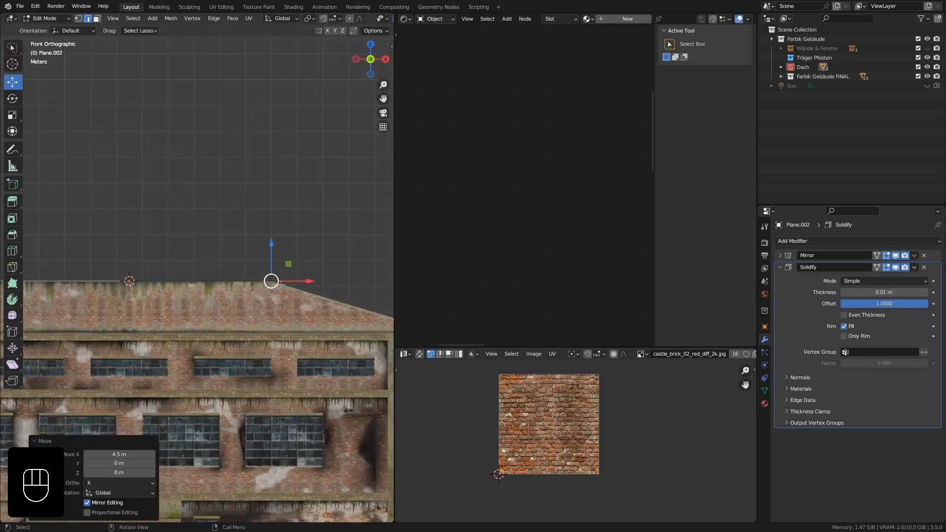
Extrude the outer side edge and move the new edge along X to line up with the roof wall's outer end.
{"action": "middle_click_drag", "start_coordinate": [295, 298], "coordinate": [188, 291], "text": "shift"}
{"action": "scroll", "coordinate": [193, 265], "scroll_direction": "up", "scroll_amount": 5}
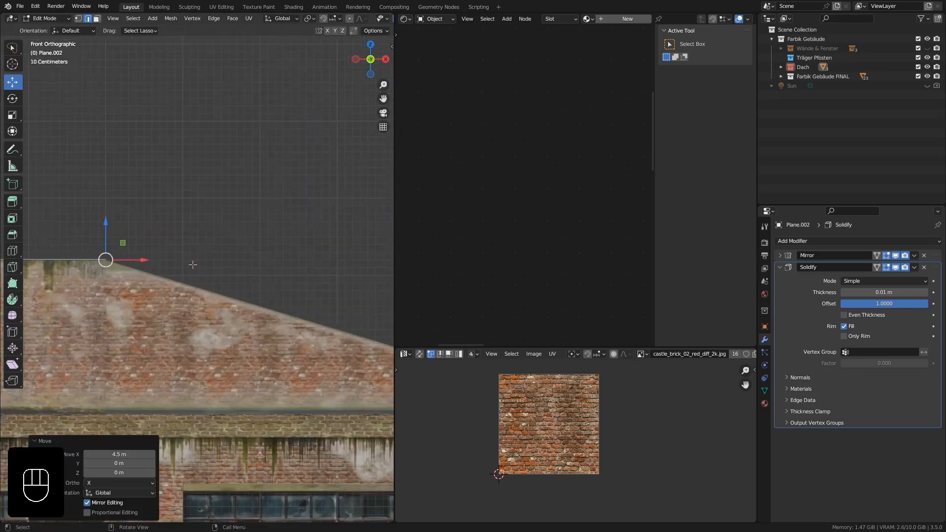
{"action": "key", "text": "e"}
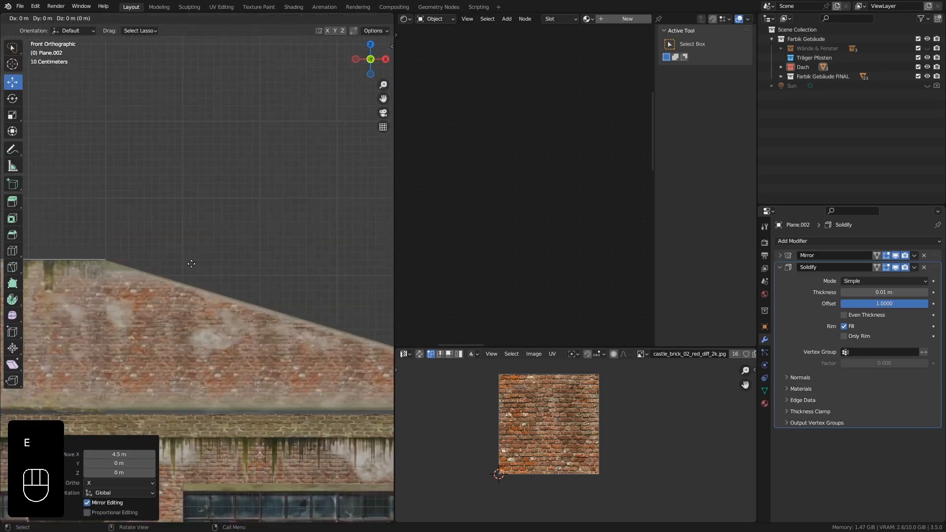
{"action": "right_click", "coordinate": [191, 264]}
{"action": "middle_click_drag", "start_coordinate": [206, 299], "coordinate": [147, 278], "text": "shift"}
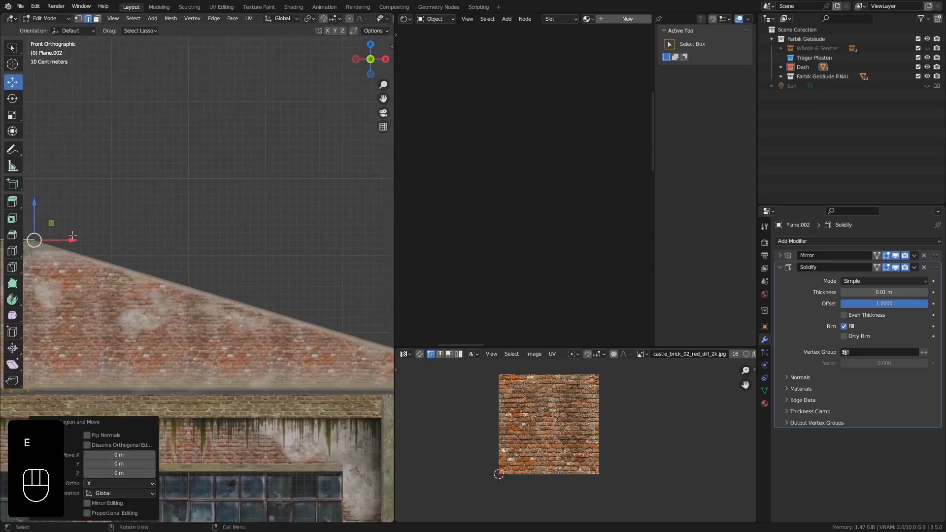
{"action": "left_click_drag", "start_coordinate": [84, 239], "coordinate": [382, 236]}
{"action": "middle_click_drag", "start_coordinate": [343, 284], "coordinate": [204, 279], "text": "shift"}
{"action": "left_click_drag", "start_coordinate": [243, 235], "coordinate": [322, 235]}
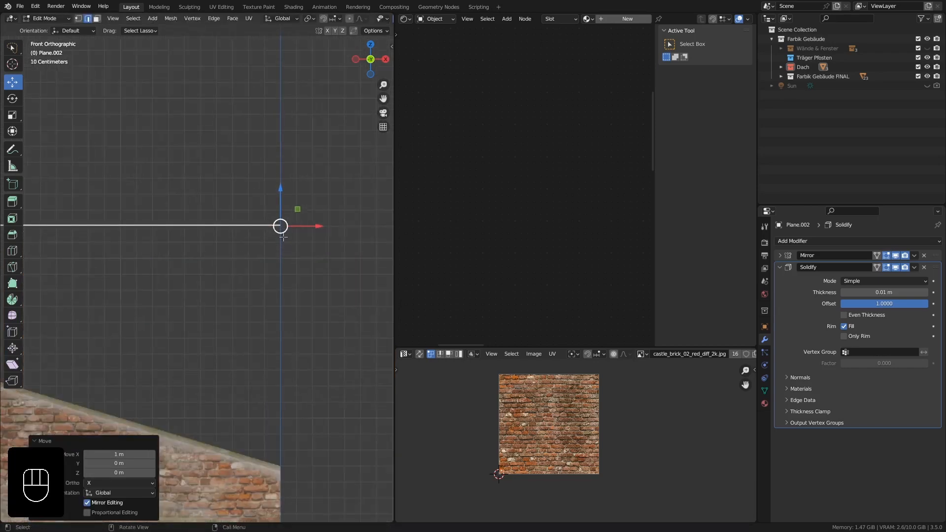
Lower the extruded edge 1.5 m along Z to meet the low end of the sloping roof wall.
{"action": "left_click_drag", "start_coordinate": [281, 188], "coordinate": [281, 433], "text": "ctrl"}
{"action": "scroll", "coordinate": [296, 428], "scroll_direction": "up", "scroll_amount": 5}
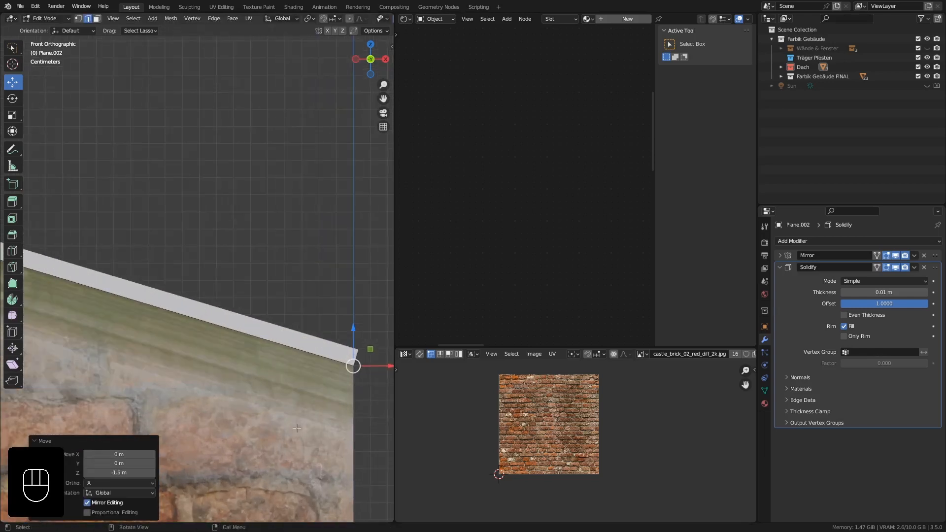
{"action": "scroll", "coordinate": [330, 347], "scroll_direction": "down", "scroll_amount": 6}
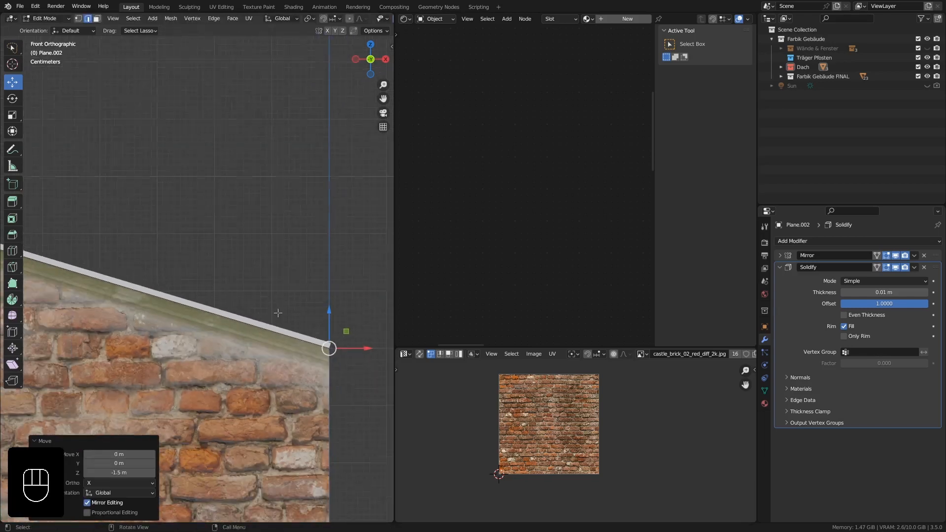
Select the roof's whole back edge and move it 23 m along Y to the rear facade.
{"action": "middle_click_drag", "start_coordinate": [192, 247], "coordinate": [127, 277]}
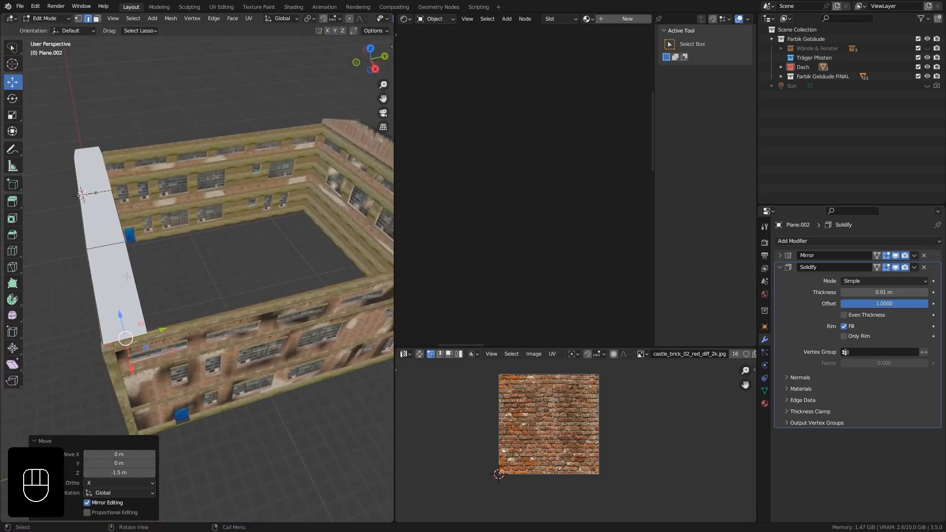
{"action": "left_click", "coordinate": [119, 218]}
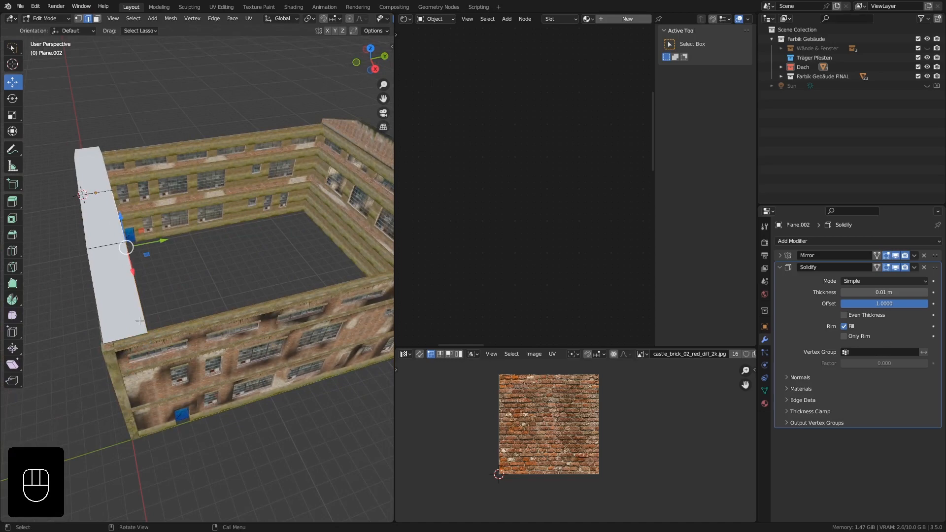
{"action": "mouse_move", "coordinate": [139, 314]}
{"action": "middle_mouse_down", "text": "shift"}
{"action": "mouse_move", "coordinate": [124, 320]}
{"action": "mouse_move", "coordinate": [143, 304]}
{"action": "middle_mouse_up", "text": "shift"}
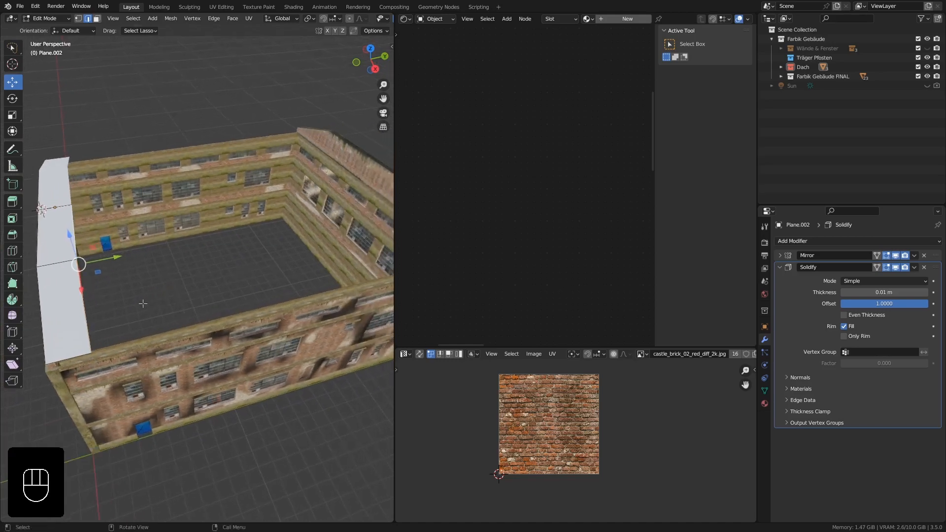
{"action": "key", "text": "KP_7"}
{"action": "middle_click_drag", "start_coordinate": [111, 263], "coordinate": [230, 386], "text": "shift"}
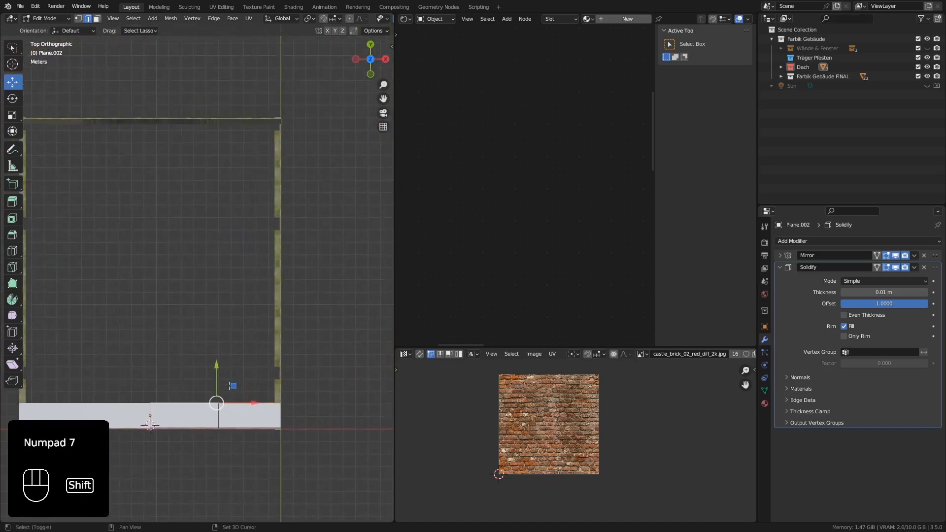
{"action": "left_click_drag", "start_coordinate": [230, 386], "coordinate": [233, 70]}
{"action": "scroll", "coordinate": [169, 107], "scroll_direction": "up", "scroll_amount": 10}
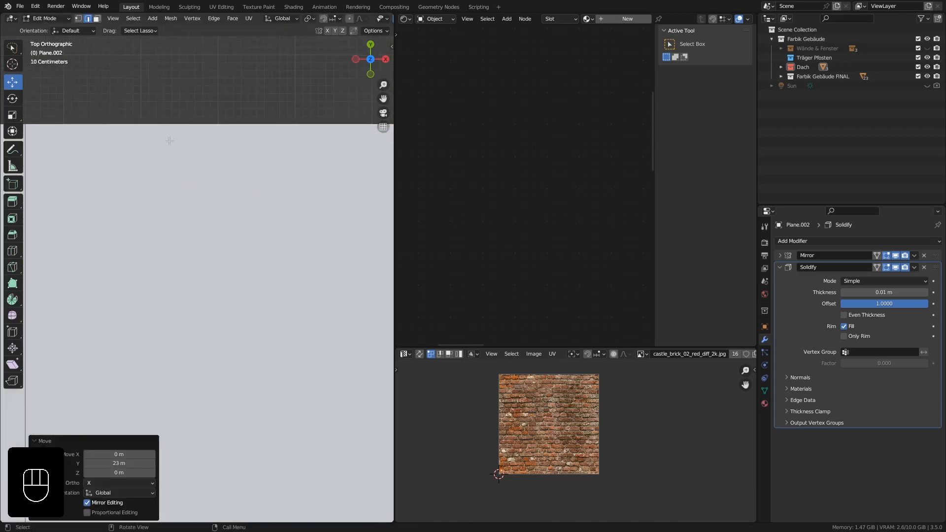
Move the roof's back edge -0.1 m along Y to align it with the rear wall and return to Object Mode.
{"action": "middle_click_drag", "start_coordinate": [169, 141], "coordinate": [172, 246], "text": "shift"}
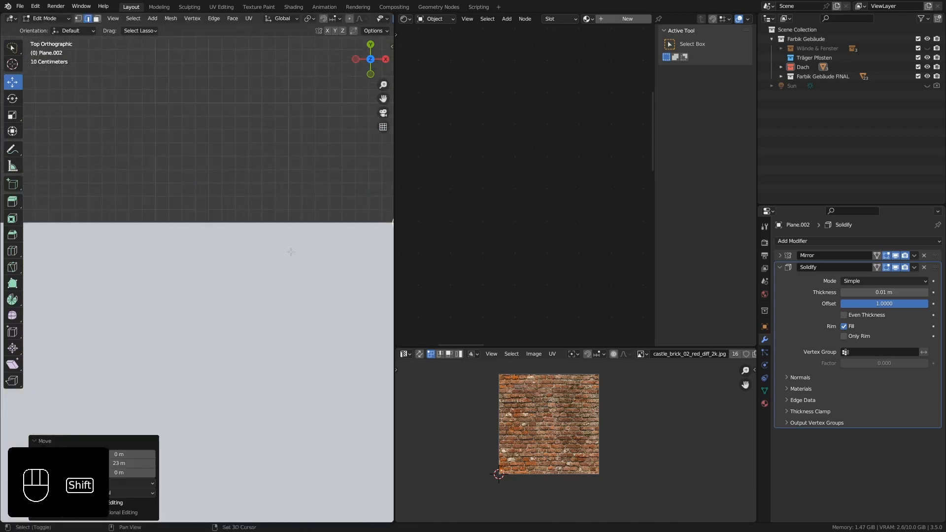
{"action": "middle_click_drag", "start_coordinate": [291, 252], "coordinate": [292, 276], "text": "shift"}
{"action": "scroll", "coordinate": [214, 230], "scroll_direction": "up", "scroll_amount": 2}
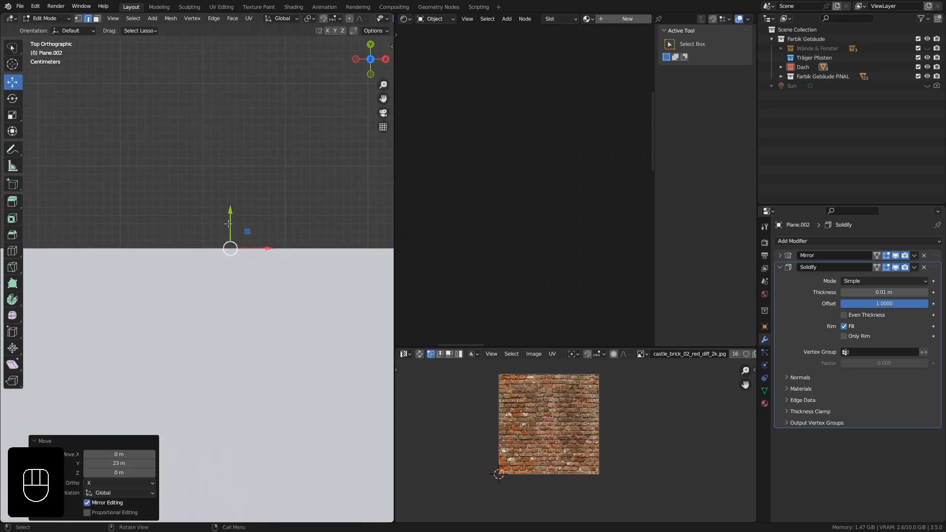
{"action": "left_click_drag", "start_coordinate": [228, 224], "coordinate": [231, 326]}
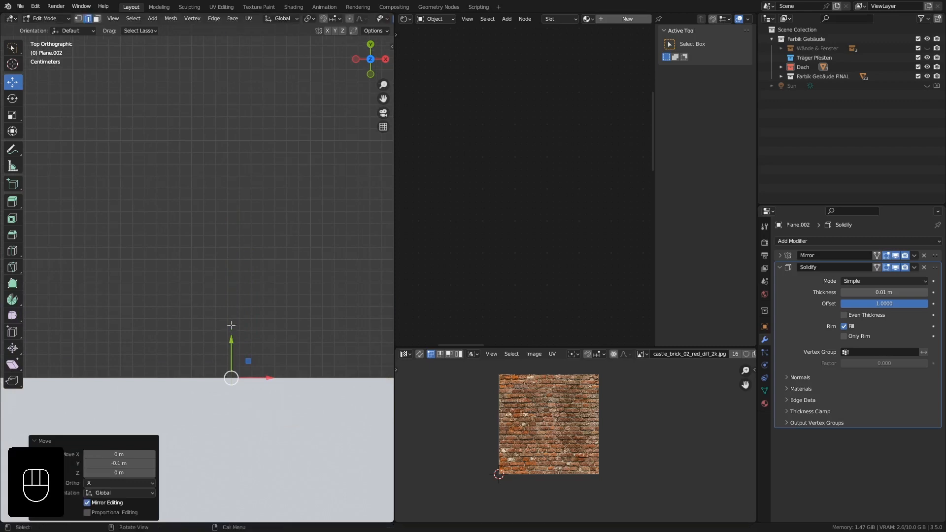
{"action": "scroll", "coordinate": [231, 325], "scroll_direction": "down", "scroll_amount": 4}
{"action": "middle_click_drag", "start_coordinate": [268, 372], "coordinate": [267, 276], "text": "shift"}
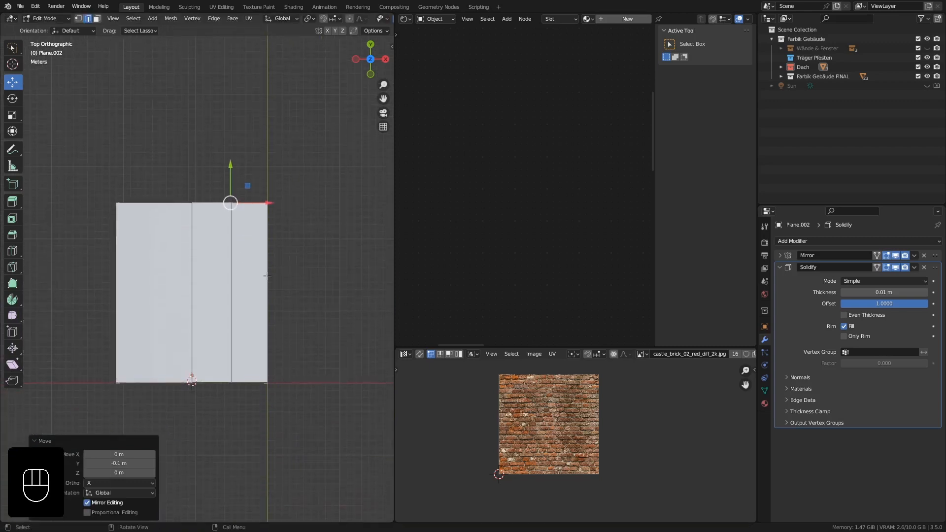
{"action": "key", "text": "Tab"}
{"action": "middle_click_drag", "start_coordinate": [292, 342], "coordinate": [229, 295]}
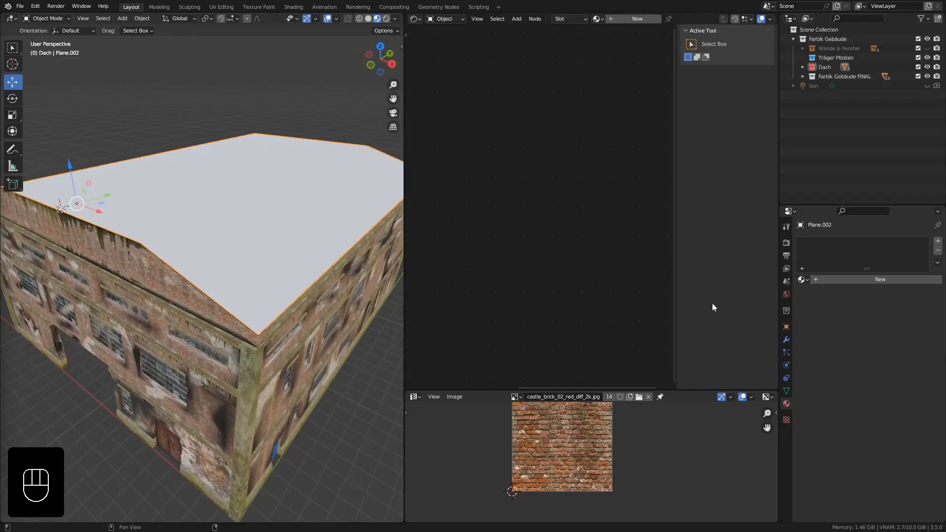
Create a new material on the roof and name it medal-Dach.
{"action": "left_click", "coordinate": [845, 279]}
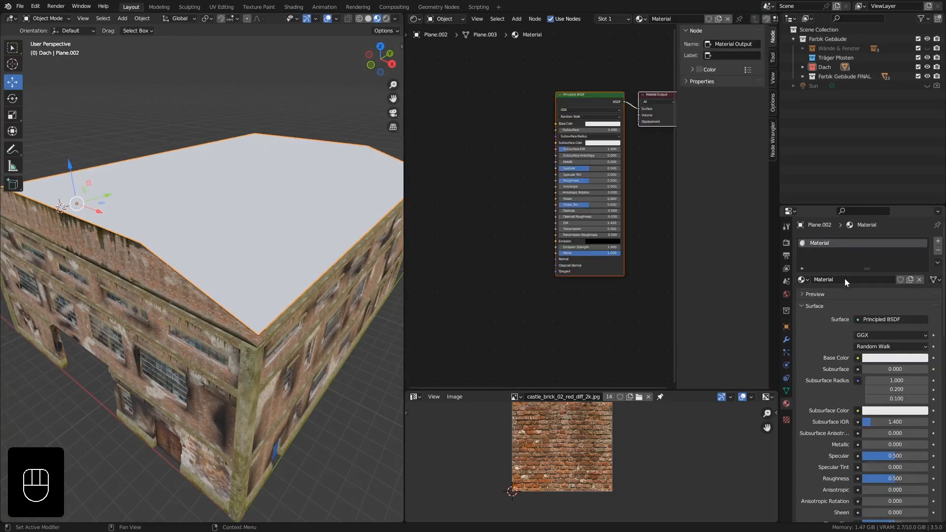
{"action": "double_click", "coordinate": [844, 279]}
{"action": "type", "text": "medal-Dach"}
{"action": "left_click", "coordinate": [825, 268]}
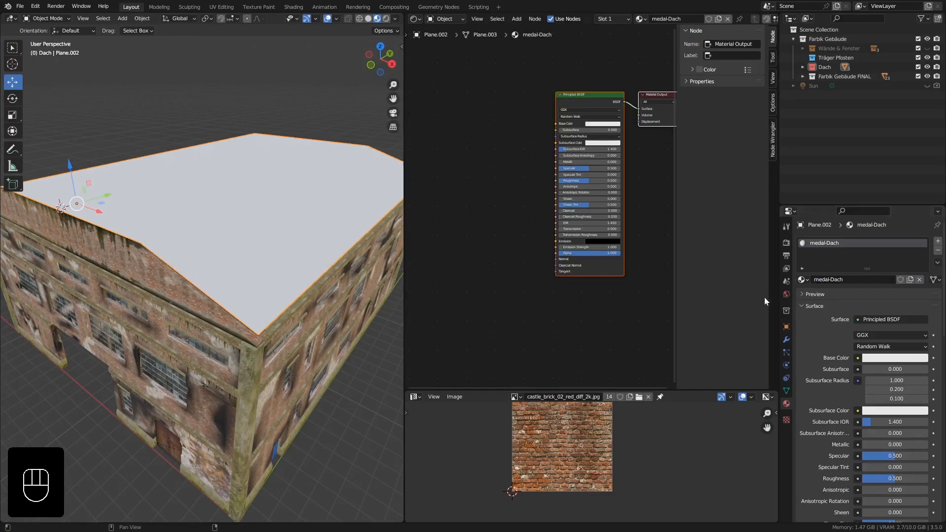
Add a Principled texture setup to the roof material using the four metal_plate 2k maps: diffuse, displacement, normal and roughness.
{"action": "left_click", "coordinate": [572, 101]}
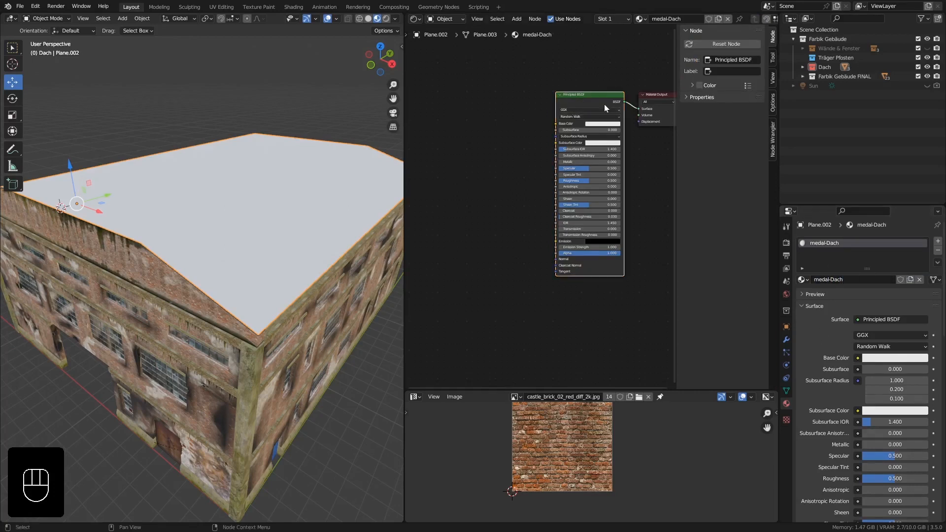
{"action": "key", "text": "n"}
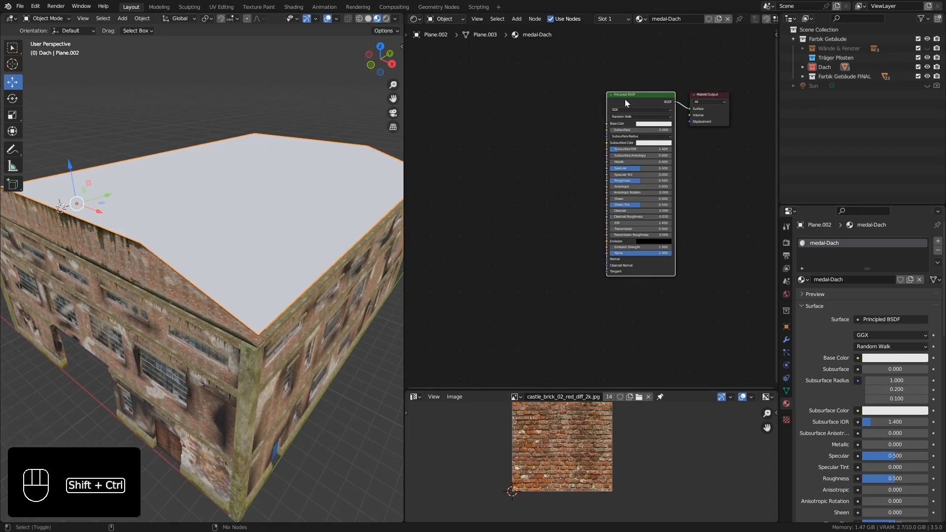
{"action": "key", "text": "ctrl+shift+t"}
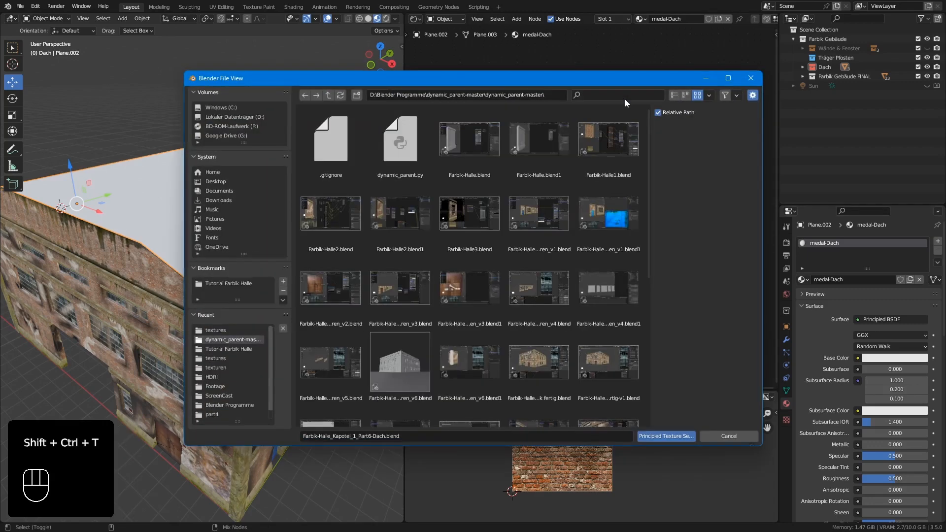
{"action": "left_click", "coordinate": [227, 331]}
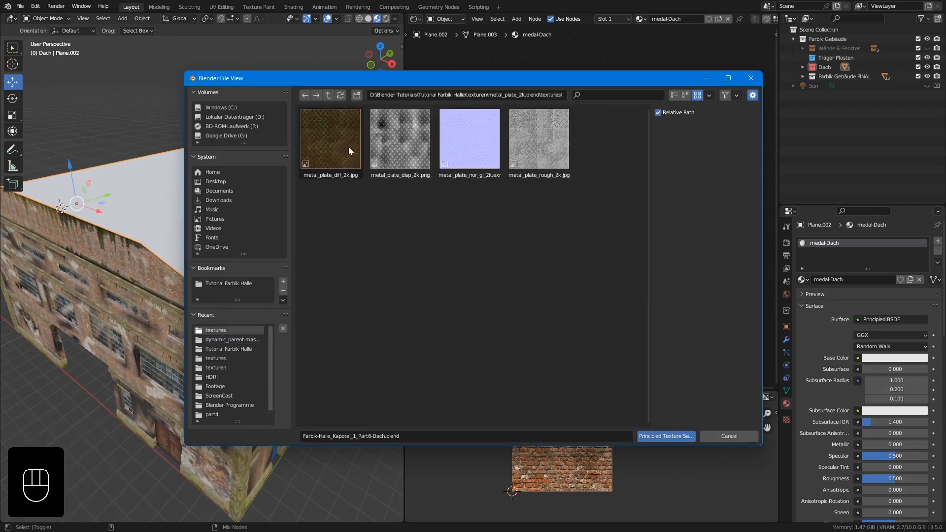
{"action": "left_click_drag", "start_coordinate": [555, 221], "coordinate": [335, 118]}
{"action": "left_click", "coordinate": [657, 436]}
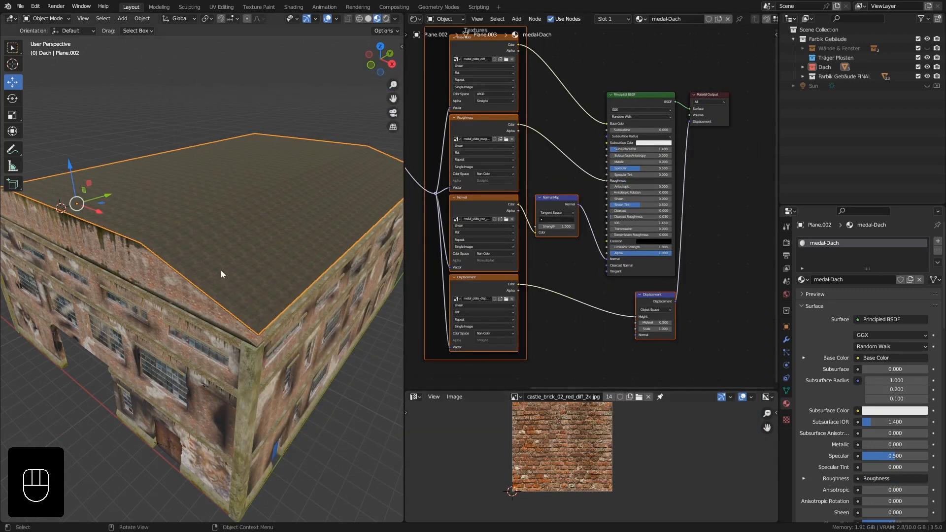
Examine the scale and orientation of the metal plate texture on the roof mesh.
{"action": "mouse_move", "coordinate": [220, 244]}
{"action": "middle_mouse_down"}
{"action": "mouse_move", "coordinate": [221, 263]}
{"action": "mouse_move", "coordinate": [217, 251]}
{"action": "middle_mouse_up"}
{"action": "scroll", "coordinate": [219, 261], "scroll_direction": "up", "scroll_amount": 2}
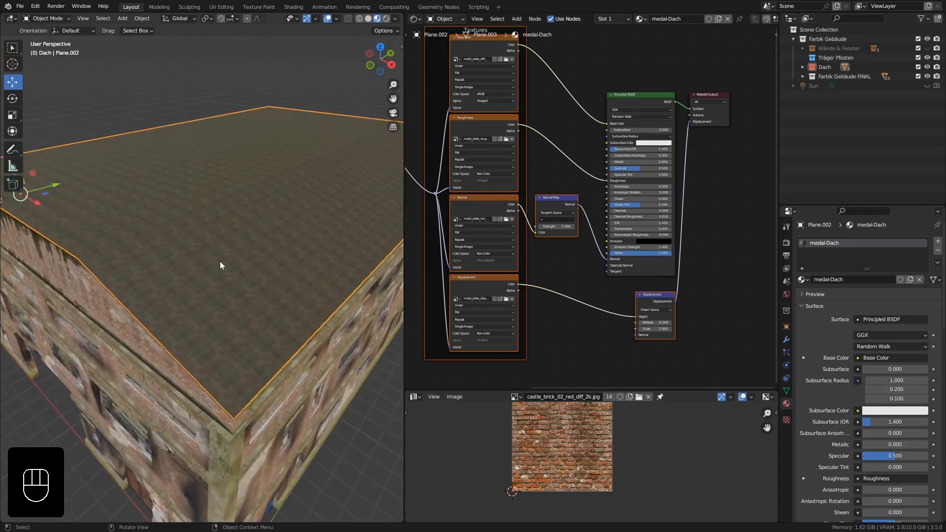
{"action": "key", "text": "Tab"}
{"action": "scroll", "coordinate": [223, 276], "scroll_direction": "up", "scroll_amount": 4}
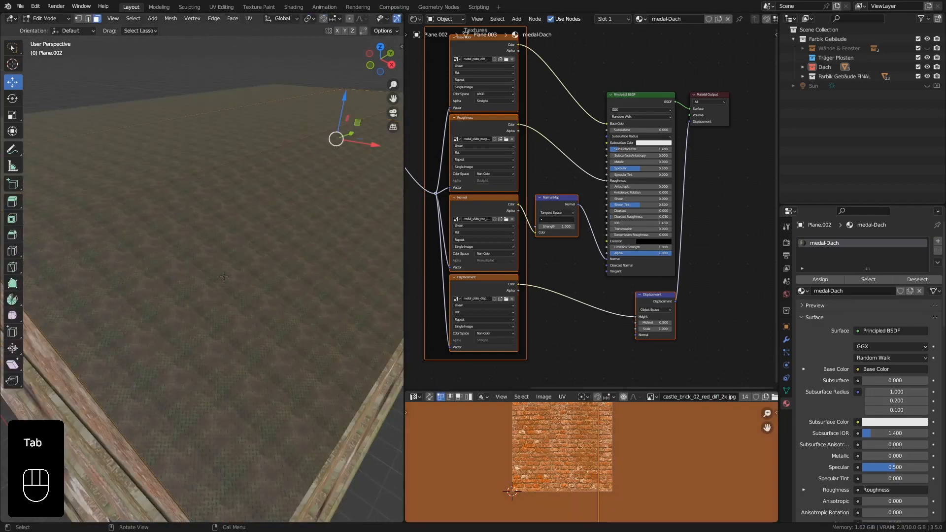
{"action": "scroll", "coordinate": [224, 276], "scroll_direction": "down", "scroll_amount": 4}
{"action": "middle_click_drag", "start_coordinate": [224, 276], "coordinate": [125, 192]}
{"action": "scroll", "coordinate": [237, 264], "scroll_direction": "up", "scroll_amount": 4}
{"action": "scroll", "coordinate": [233, 239], "scroll_direction": "down", "scroll_amount": 4}
{"action": "key", "text": "Tab"}
Enter Edit Mode on the brick front roof wall and make new UVMap its active UV map.
{"action": "left_click", "coordinate": [163, 196]}
{"action": "middle_click_drag", "start_coordinate": [57, 140], "coordinate": [152, 208]}
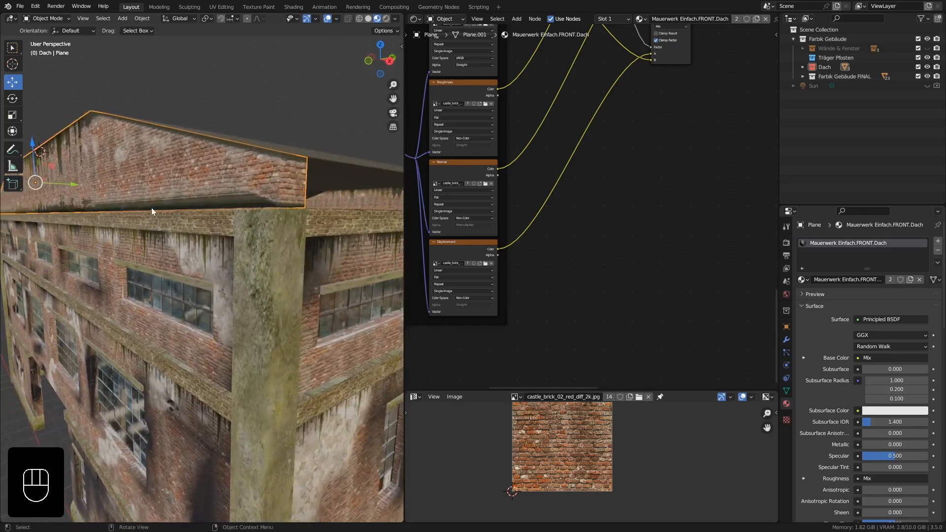
{"action": "key", "text": "Tab"}
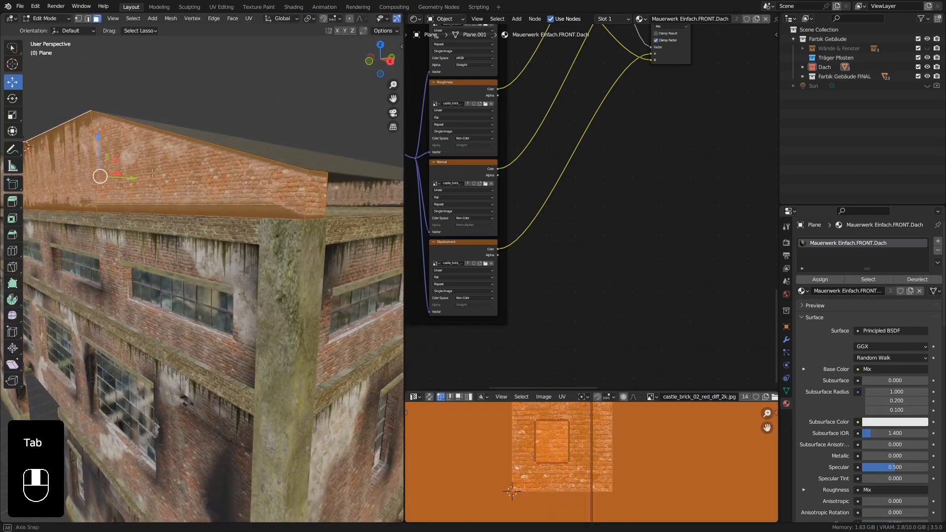
{"action": "left_click", "coordinate": [787, 390]}
{"action": "left_click", "coordinate": [835, 403]}
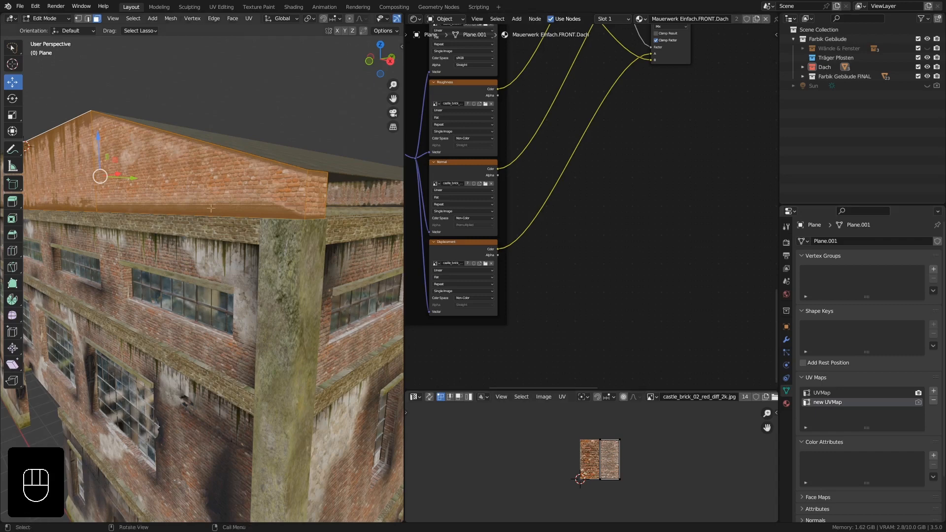
Scale all of the front roof wall's UVs in new UVMap to 0 and return to Object Mode.
{"action": "key", "text": "a"}
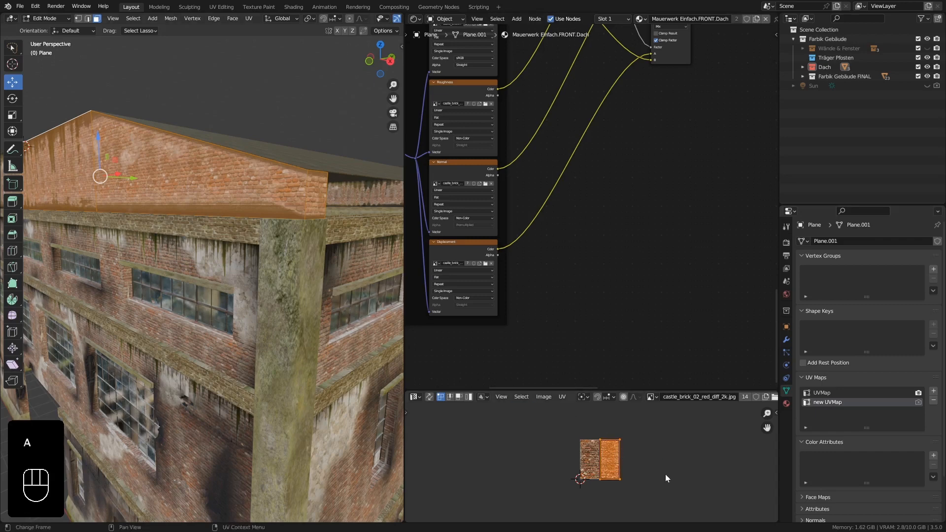
{"action": "key", "text": "s"}
{"action": "key", "text": "KP_0"}
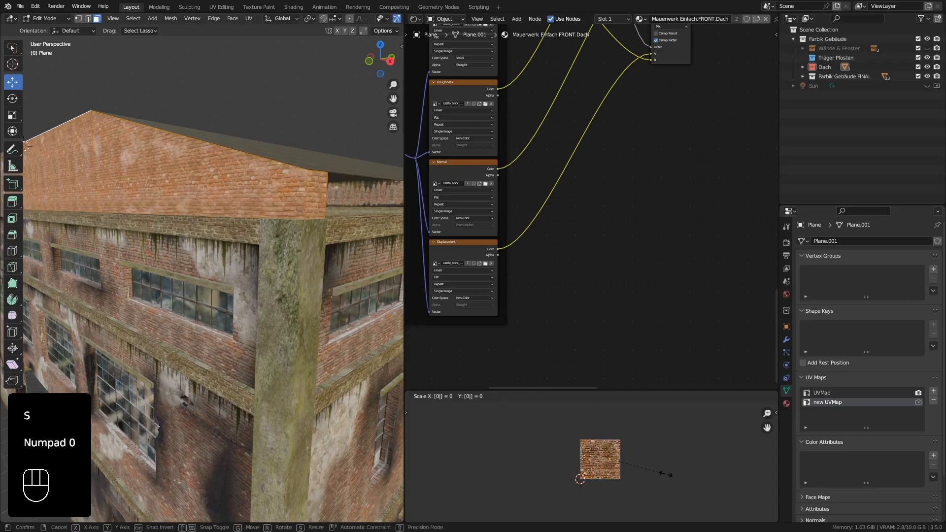
{"action": "key", "text": "KP_Enter"}
{"action": "key", "text": "Tab"}
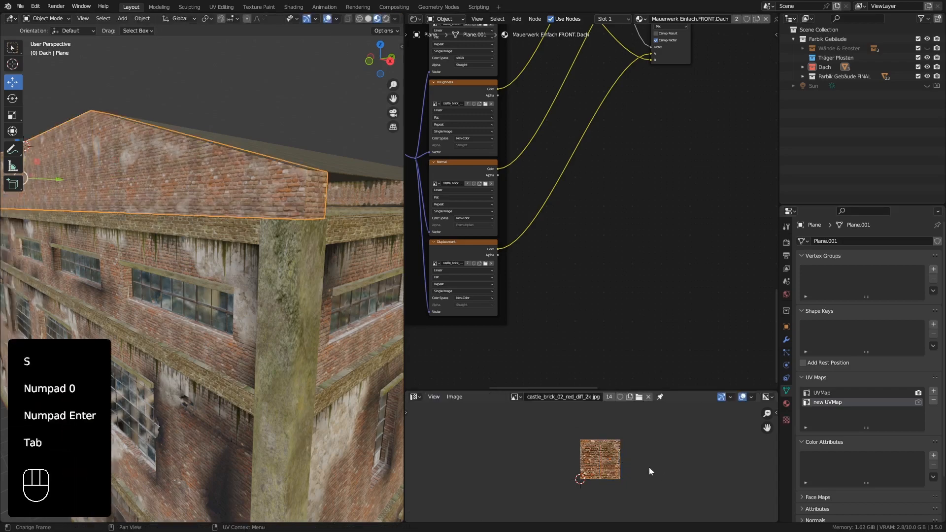
Select the roof and examine how its metal plate texture repeats across the surface.
{"action": "mouse_move", "coordinate": [256, 220]}
{"action": "middle_mouse_down"}
{"action": "mouse_move", "coordinate": [283, 230]}
{"action": "mouse_move", "coordinate": [327, 224]}
{"action": "mouse_move", "coordinate": [283, 211]}
{"action": "mouse_move", "coordinate": [230, 213]}
{"action": "mouse_move", "coordinate": [241, 237]}
{"action": "mouse_move", "coordinate": [258, 245]}
{"action": "mouse_move", "coordinate": [250, 256]}
{"action": "mouse_move", "coordinate": [204, 239]}
{"action": "mouse_move", "coordinate": [223, 208]}
{"action": "mouse_move", "coordinate": [243, 232]}
{"action": "middle_mouse_up"}
{"action": "left_click", "coordinate": [225, 210]}
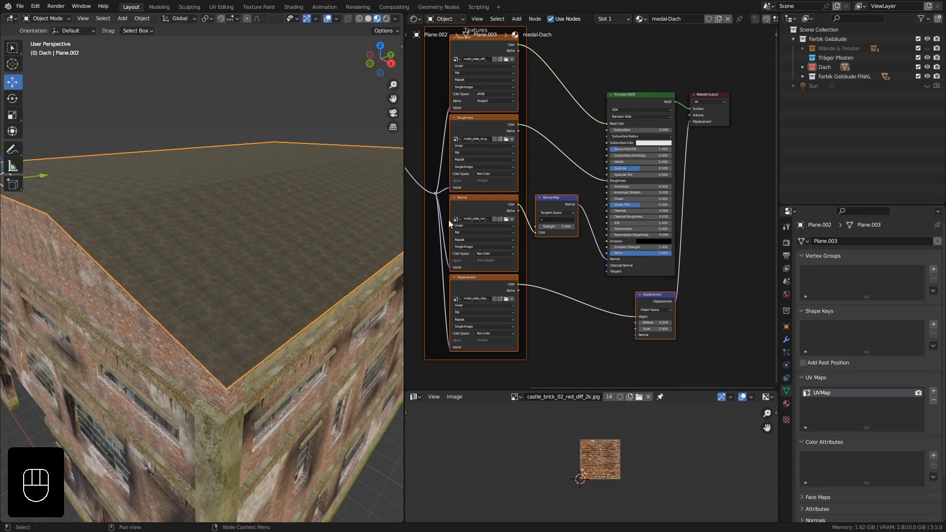
{"action": "scroll", "coordinate": [483, 217], "scroll_direction": "down", "scroll_amount": 6}
{"action": "middle_click_drag", "start_coordinate": [298, 241], "coordinate": [247, 242]}
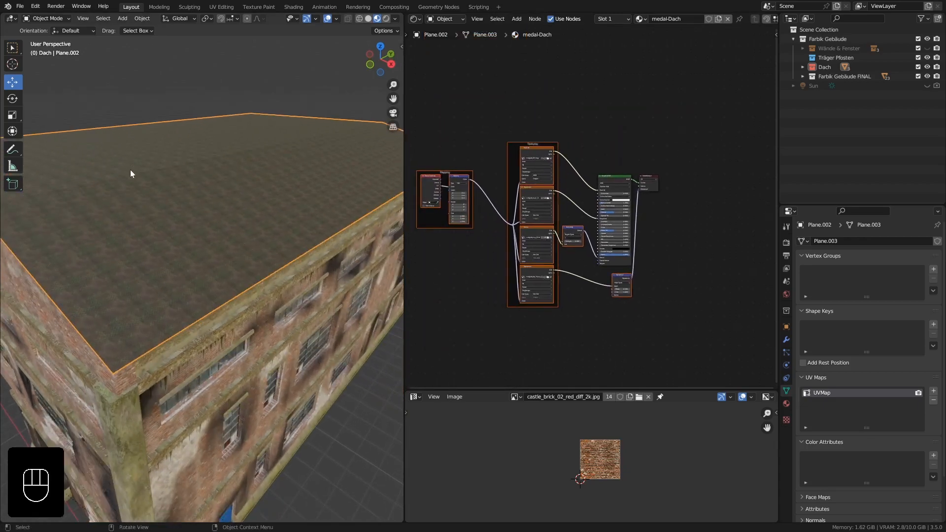
{"action": "middle_click_drag", "start_coordinate": [173, 199], "coordinate": [229, 171], "text": "shift"}
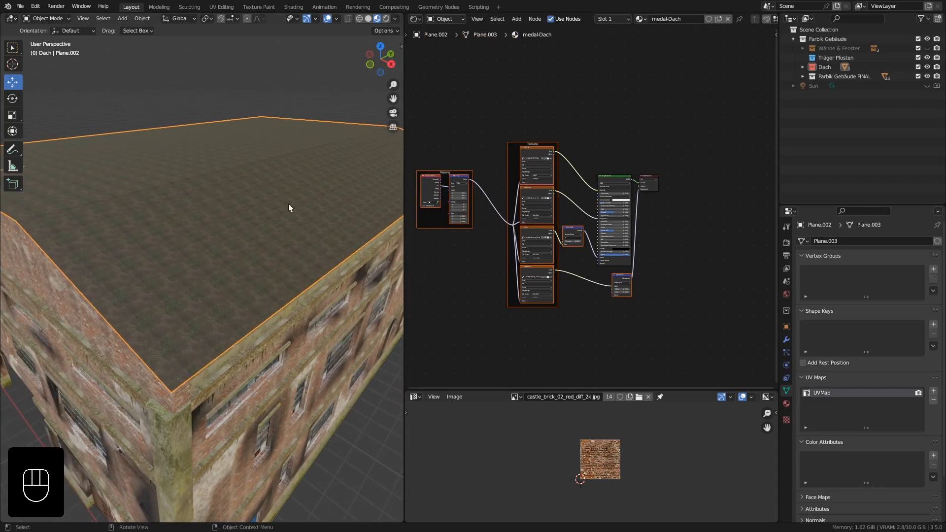
{"action": "middle_click_drag", "start_coordinate": [287, 203], "coordinate": [291, 197], "text": "shift"}
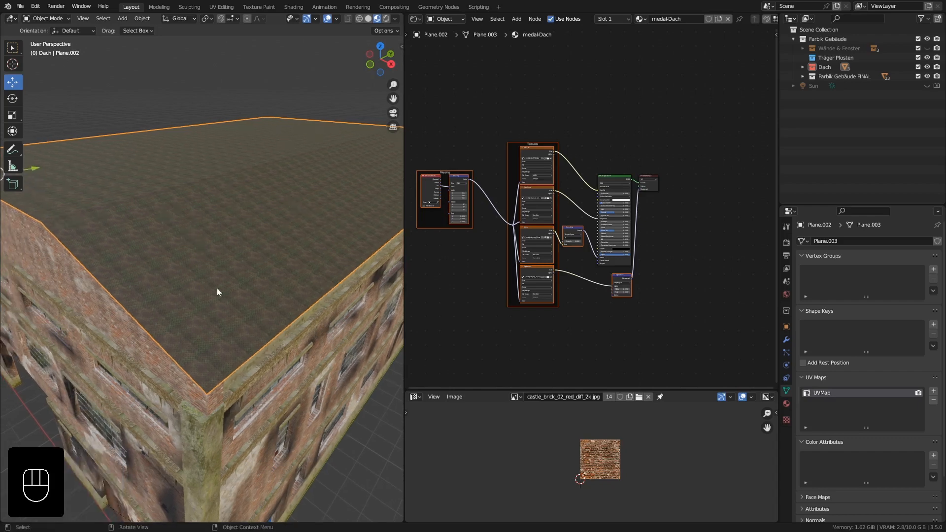
{"action": "mouse_move", "coordinate": [255, 220]}
{"action": "middle_mouse_down"}
{"action": "mouse_move", "coordinate": [253, 193]}
{"action": "mouse_move", "coordinate": [253, 211]}
{"action": "middle_mouse_up"}
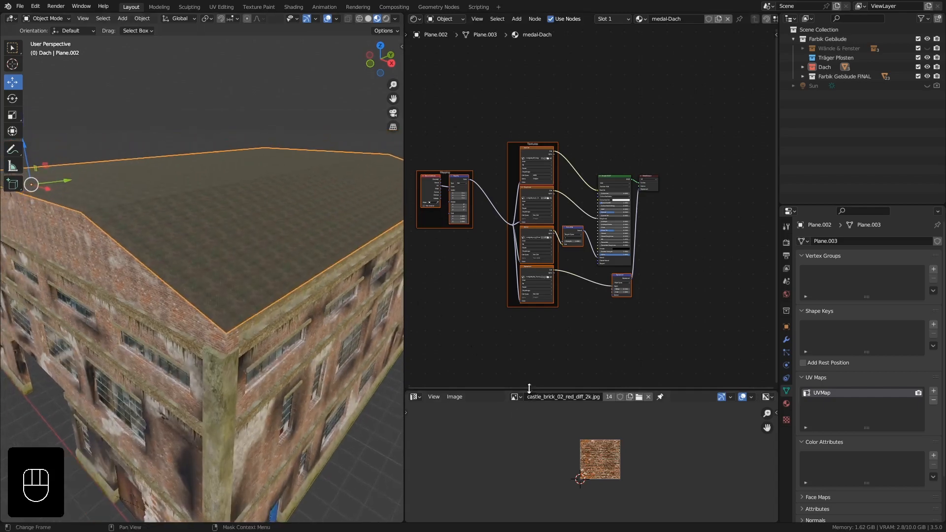
Move the Material Output aside and duplicate the roof material's full texture, Principled BSDF and Displacement setup above the original.
{"action": "middle_click_drag", "start_coordinate": [515, 208], "coordinate": [537, 216], "text": "shift"}
{"action": "left_click_drag", "start_coordinate": [673, 195], "coordinate": [731, 182]}
{"action": "left_click_drag", "start_coordinate": [433, 116], "coordinate": [655, 331]}
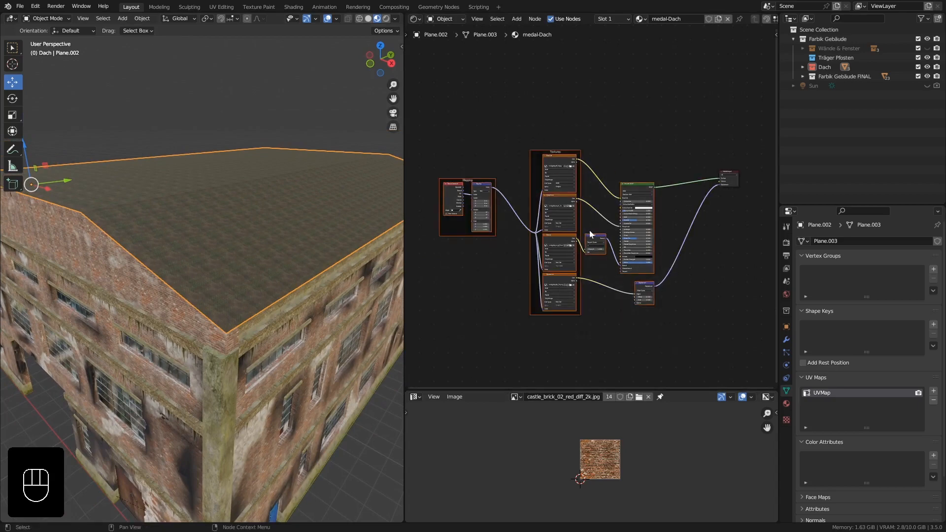
{"action": "key", "text": "shift+d"}
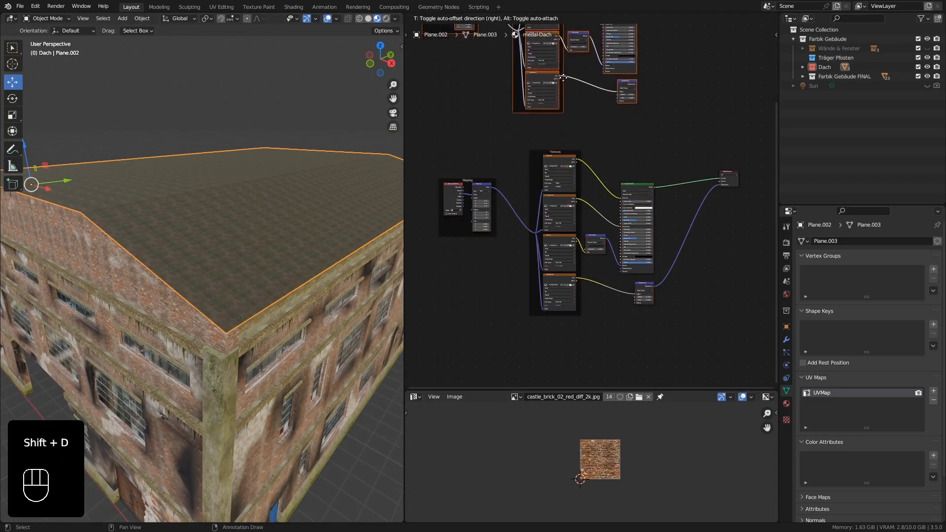
{"action": "left_click", "coordinate": [625, 113]}
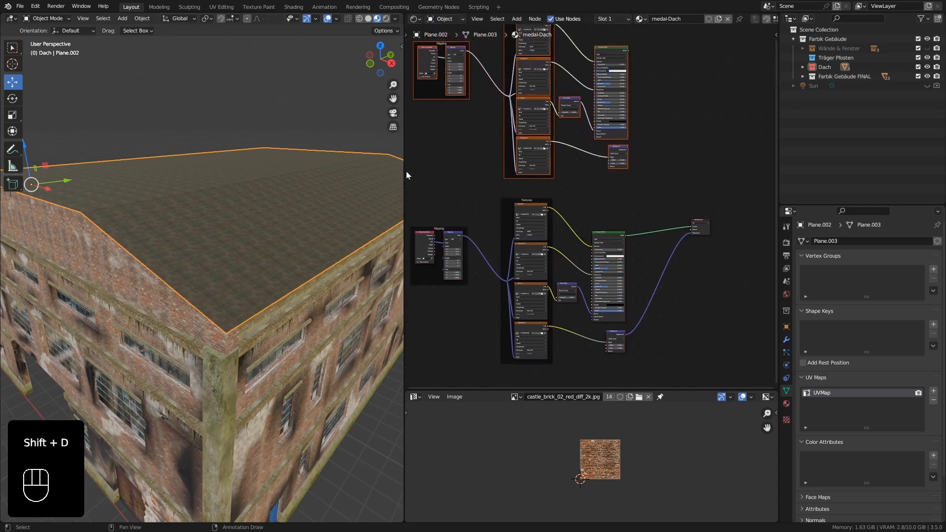
Widen the node editor and move the Material Output farther away, level with the duplicated node setup.
{"action": "left_click_drag", "start_coordinate": [404, 170], "coordinate": [296, 168]}
{"action": "scroll", "coordinate": [207, 220], "scroll_direction": "down", "scroll_amount": 4}
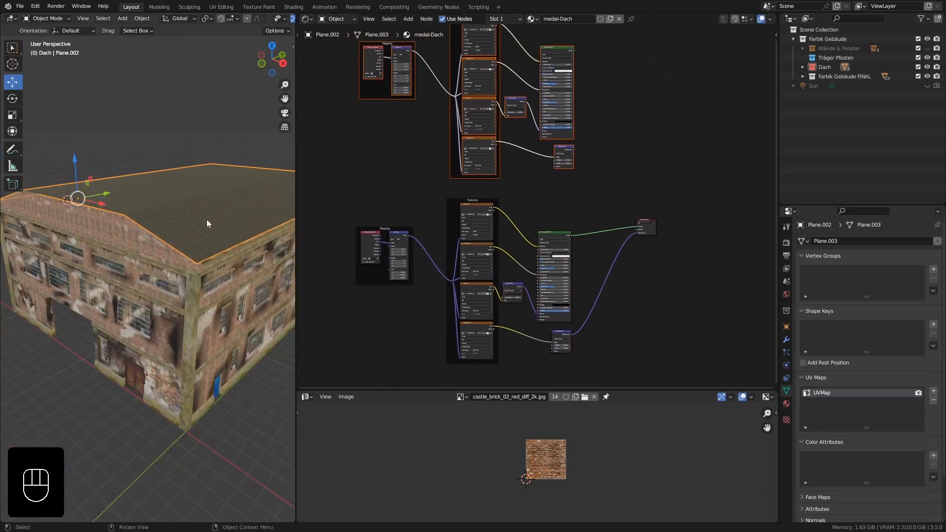
{"action": "middle_click_drag", "start_coordinate": [206, 219], "coordinate": [202, 277]}
{"action": "middle_click_drag", "start_coordinate": [203, 277], "coordinate": [222, 259], "text": "ctrl"}
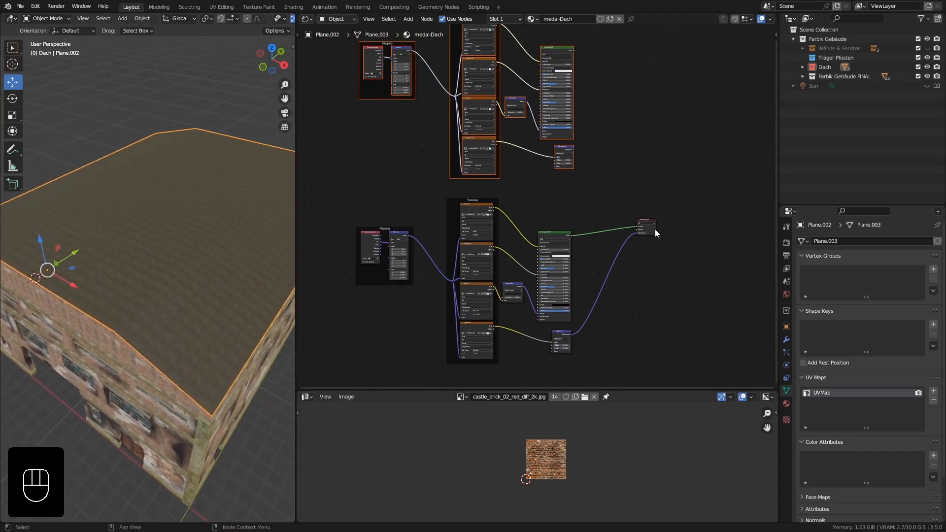
{"action": "left_click_drag", "start_coordinate": [655, 229], "coordinate": [751, 48]}
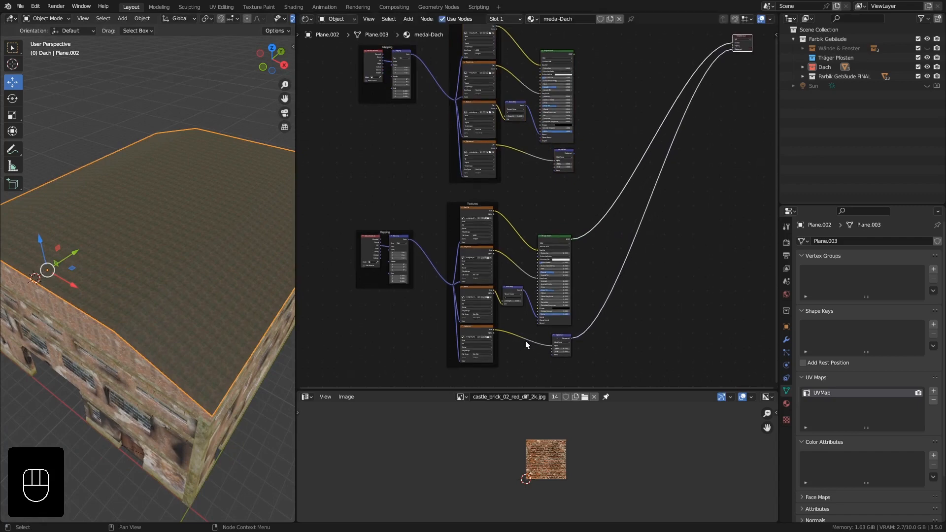
Move the original Displacement node beside the duplicated setup and delete the duplicate Displacement node.
{"action": "left_click", "coordinate": [562, 158]}
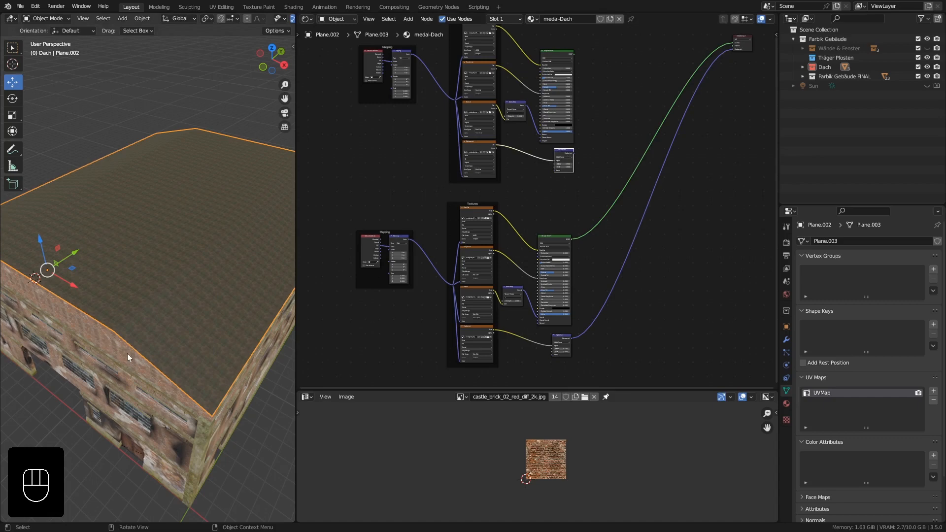
{"action": "middle_click_drag", "start_coordinate": [127, 353], "coordinate": [235, 315]}
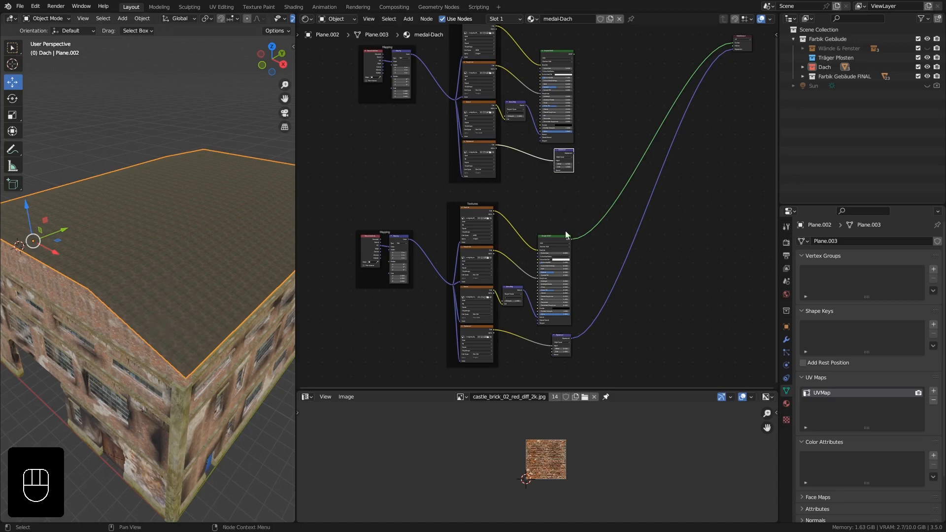
{"action": "left_click_drag", "start_coordinate": [557, 336], "coordinate": [597, 160]}
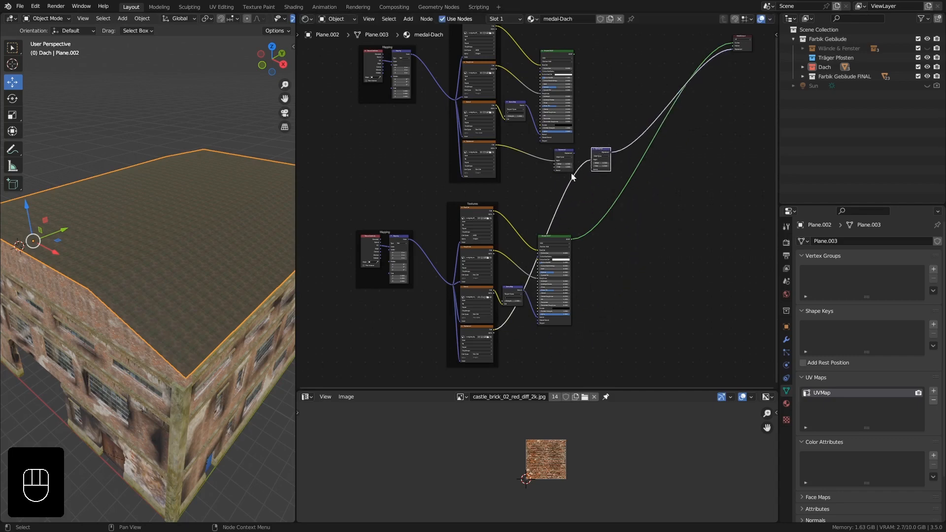
{"action": "scroll", "coordinate": [572, 172], "scroll_direction": "up", "scroll_amount": 3}
{"action": "left_click", "coordinate": [534, 147]}
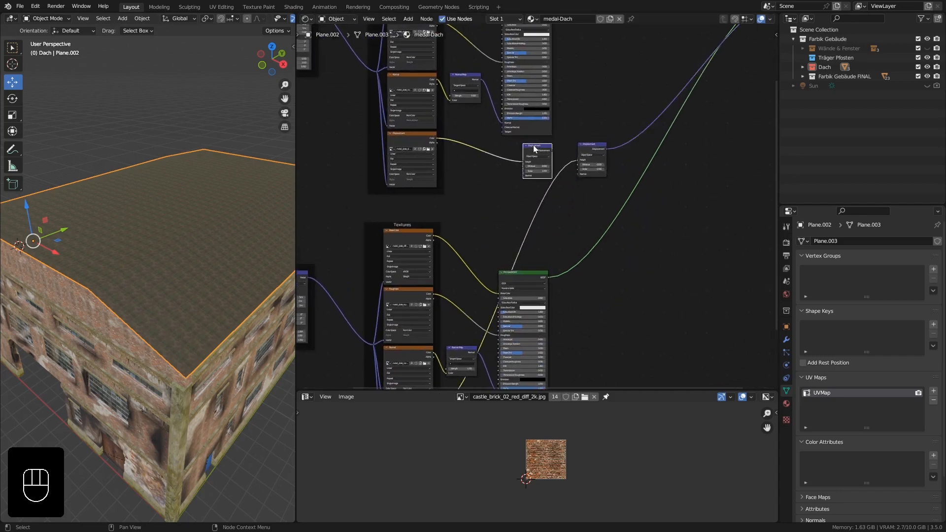
{"action": "key", "text": "Delete"}
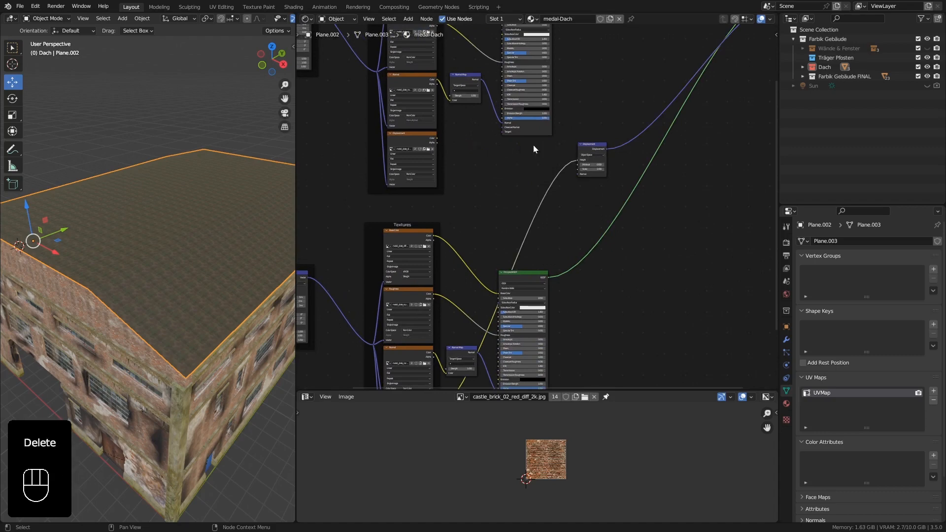
Insert a Mix Color node before the Displacement node and connect the duplicated displacement texture's color to its free color input.
{"action": "key", "text": "shift+a"}
{"action": "mouse_move", "coordinate": [507, 127]}
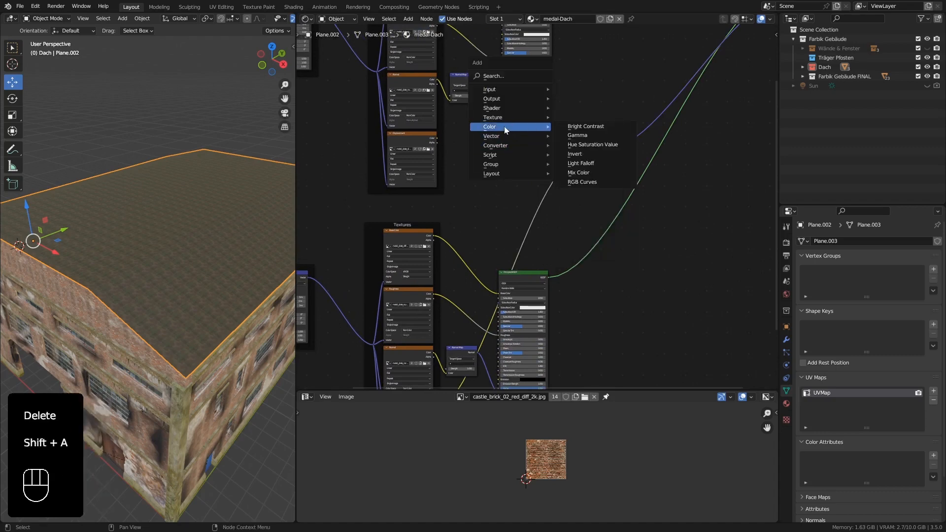
{"action": "left_click", "coordinate": [595, 173]}
{"action": "left_click", "coordinate": [506, 152]}
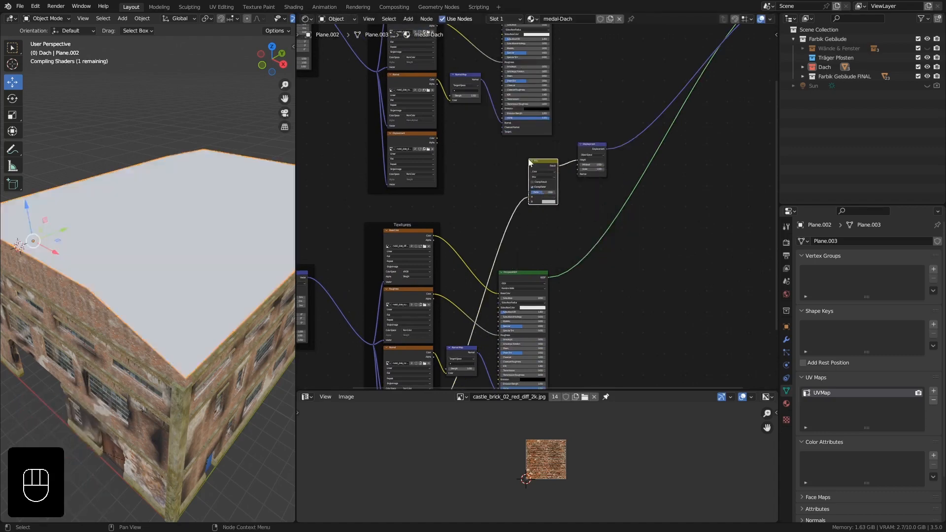
{"action": "mouse_move", "coordinate": [434, 139]}
{"action": "left_mouse_down"}
{"action": "mouse_move", "coordinate": [512, 203]}
{"action": "mouse_move", "coordinate": [536, 209]}
{"action": "mouse_move", "coordinate": [532, 200]}
{"action": "left_mouse_up"}
{"action": "scroll", "coordinate": [542, 212], "scroll_direction": "down", "scroll_amount": 5}
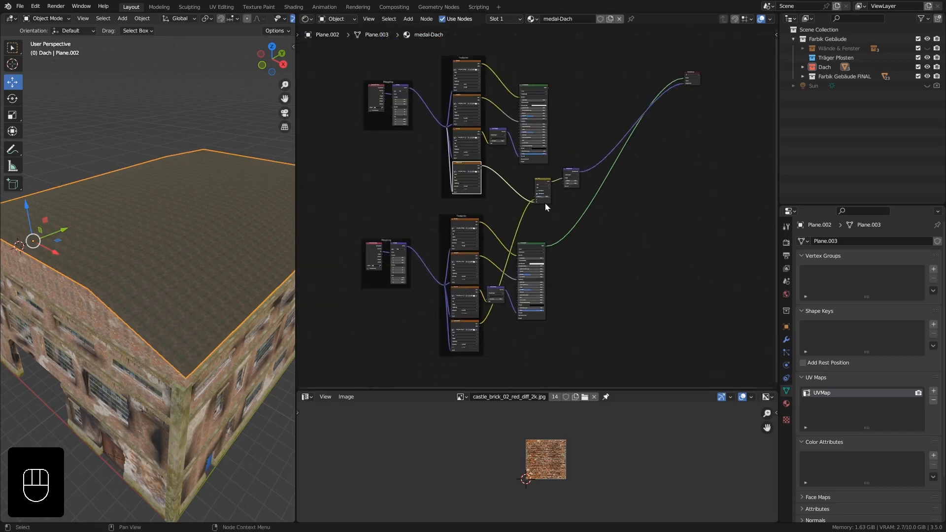
Insert a Mix Shader before the Material Output's surface and connect the duplicated Principled BSDF to its second shader input.
{"action": "scroll", "coordinate": [608, 226], "scroll_direction": "up", "scroll_amount": 4}
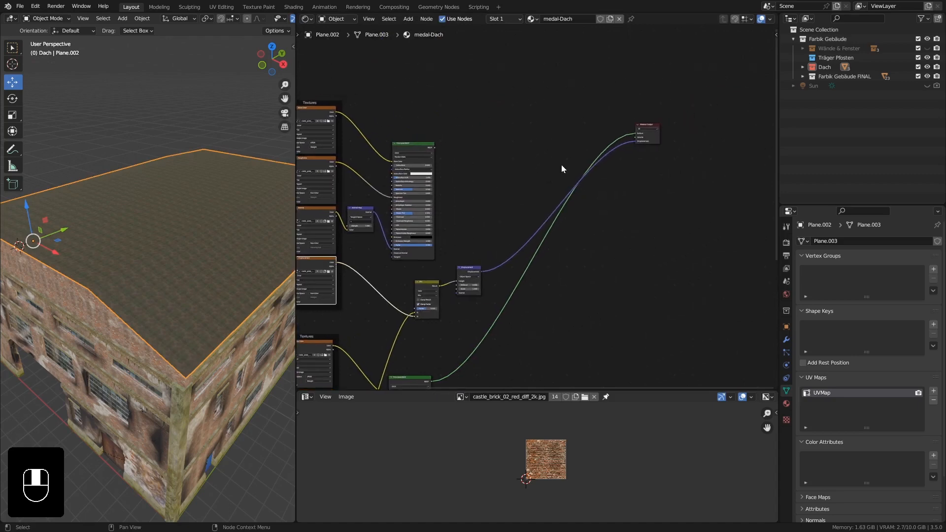
{"action": "left_click_drag", "start_coordinate": [656, 136], "coordinate": [647, 164]}
{"action": "key", "text": "shift+a"}
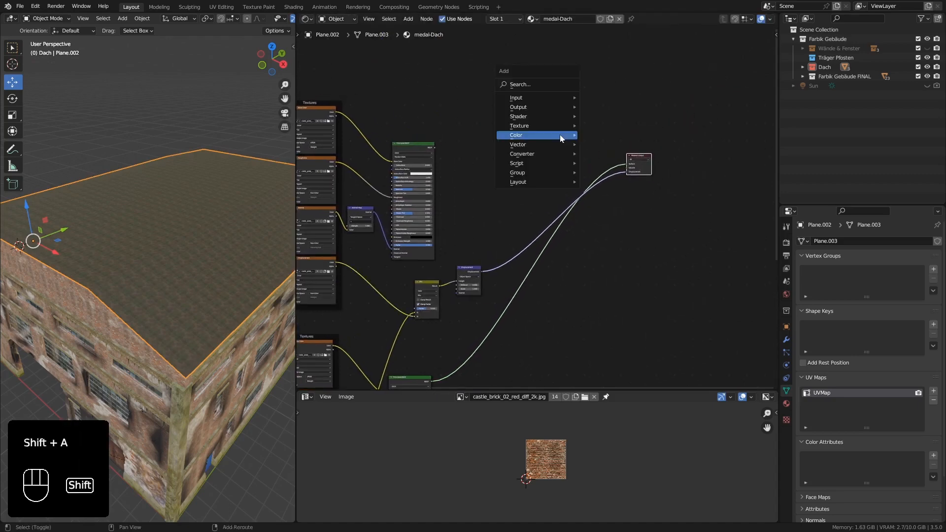
{"action": "mouse_move", "coordinate": [560, 135]}
{"action": "mouse_move", "coordinate": [576, 118]}
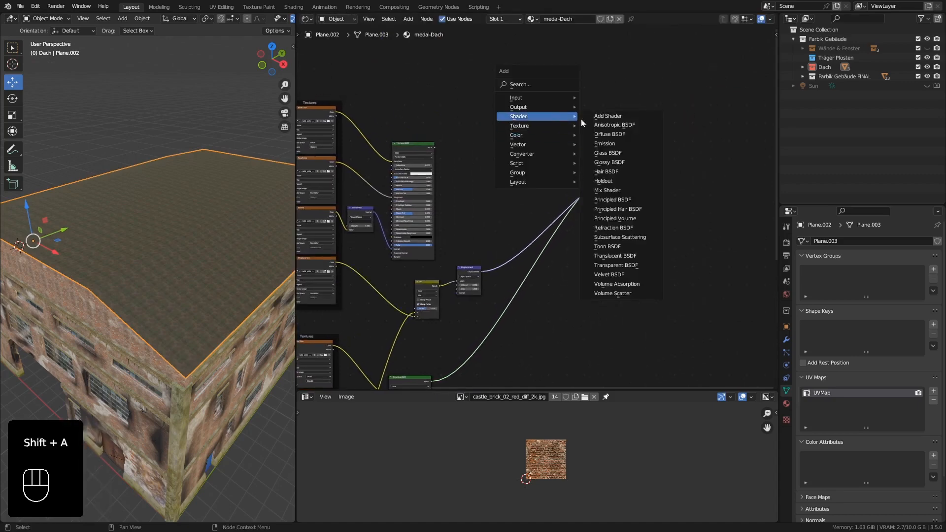
{"action": "left_click", "coordinate": [613, 182]}
{"action": "left_click", "coordinate": [587, 147]}
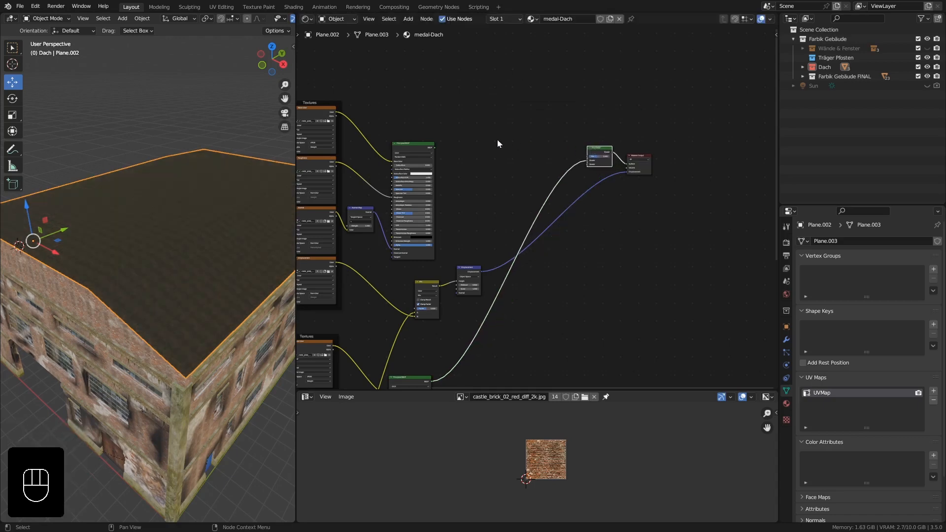
{"action": "left_click_drag", "start_coordinate": [433, 147], "coordinate": [587, 164]}
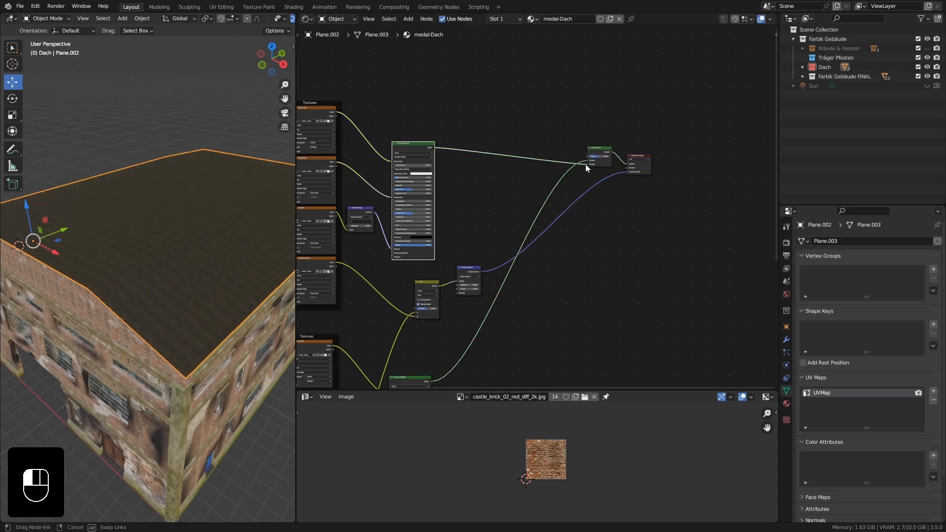
Move the duplicated Principled BSDF farther from its texture nodes to make room between them.
{"action": "scroll", "coordinate": [466, 176], "scroll_direction": "down", "scroll_amount": 5}
{"action": "middle_click_drag", "start_coordinate": [352, 126], "coordinate": [448, 93]}
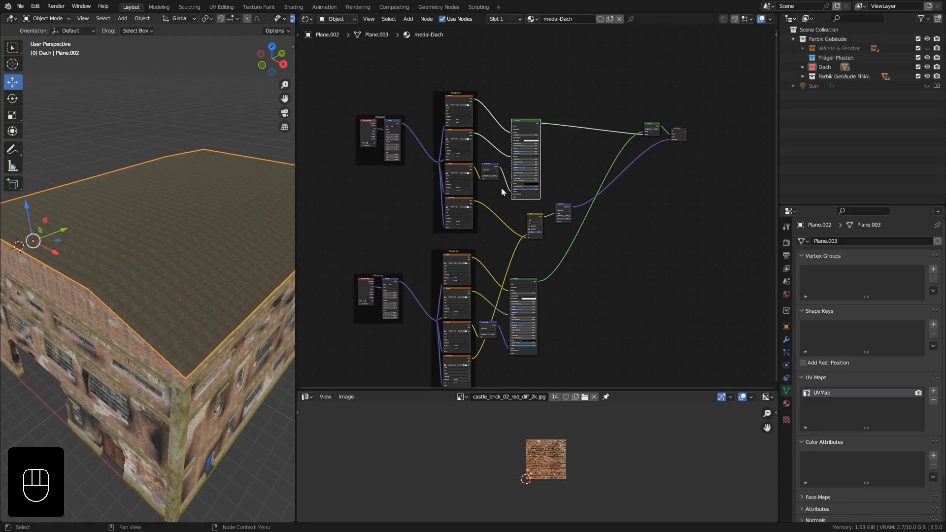
{"action": "scroll", "coordinate": [503, 191], "scroll_direction": "up", "scroll_amount": 3}
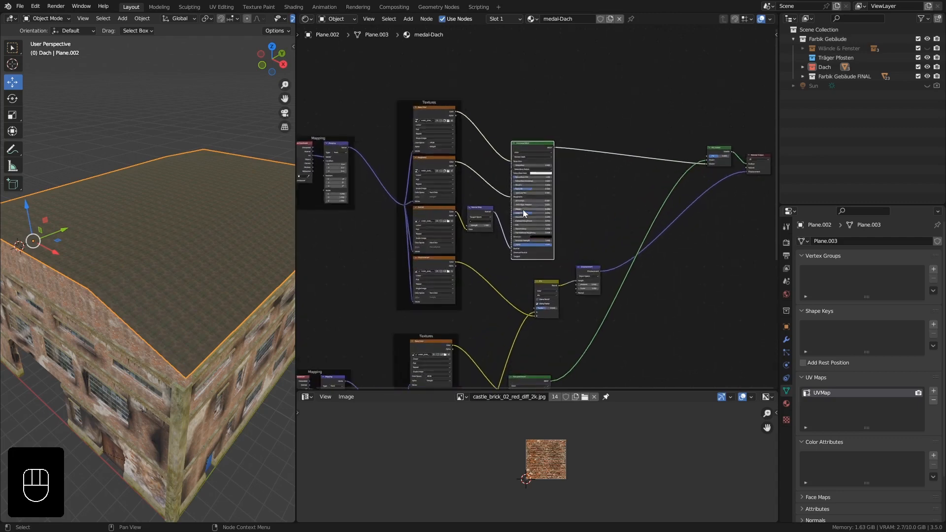
{"action": "left_click_drag", "start_coordinate": [532, 147], "coordinate": [594, 136]}
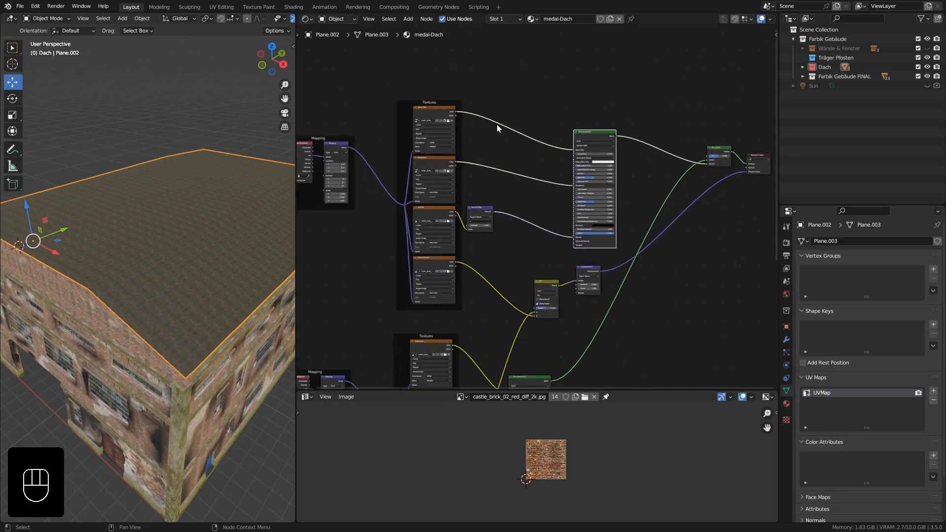
Insert a Hue Saturation Value node between the duplicated setup's Base Color texture and its Principled BSDF.
{"action": "scroll", "coordinate": [490, 152], "scroll_direction": "up", "scroll_amount": 3}
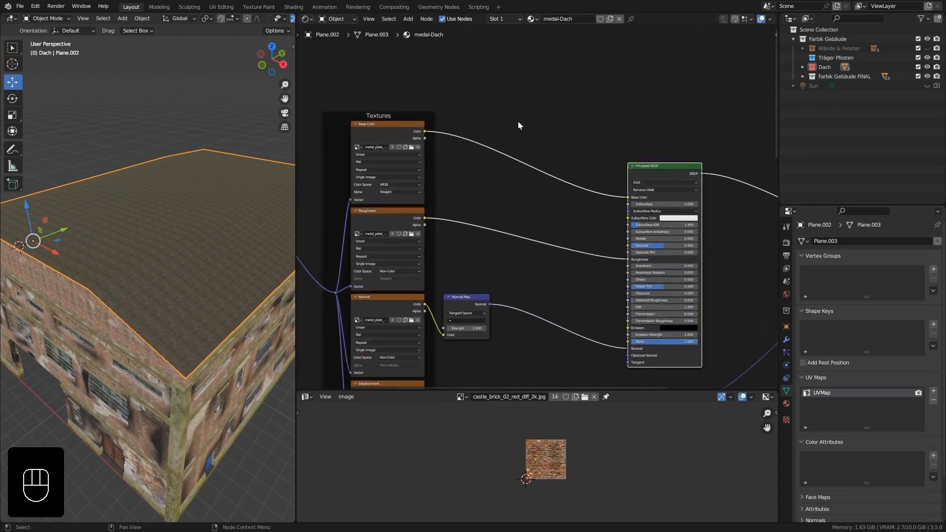
{"action": "key", "text": "shift+a"}
{"action": "mouse_move", "coordinate": [472, 143]}
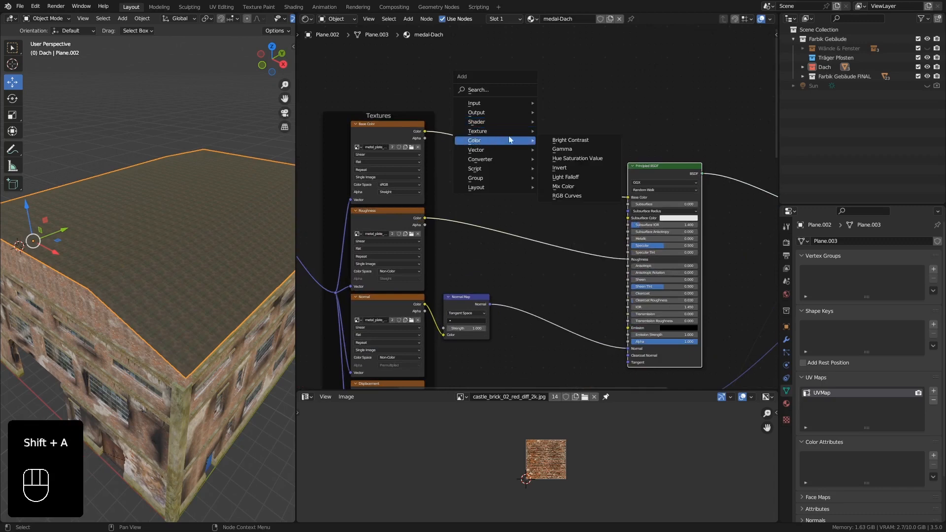
{"action": "left_click", "coordinate": [597, 158]}
{"action": "left_click", "coordinate": [494, 122]}
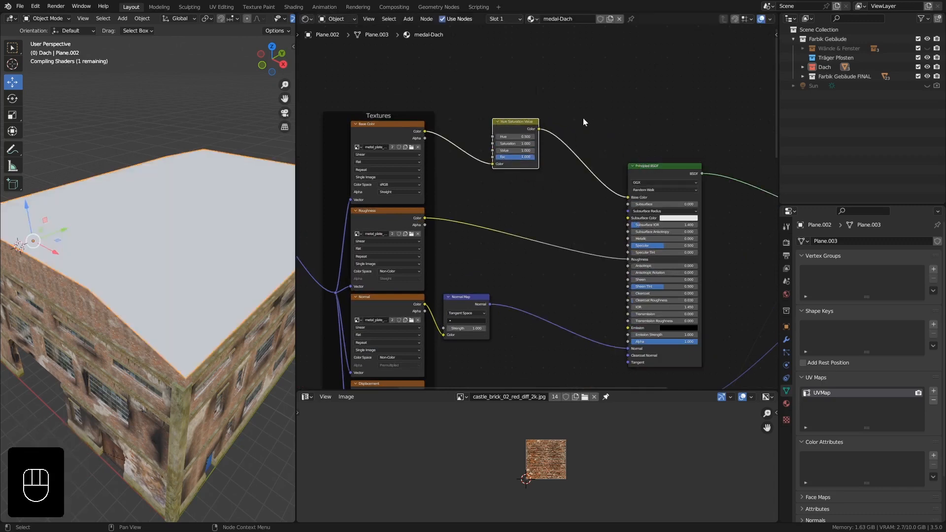
Insert a Bright/Contrast node between the Hue Saturation Value node and the Principled BSDF's base color.
{"action": "key", "text": "shift+a"}
{"action": "mouse_move", "coordinate": [591, 113]}
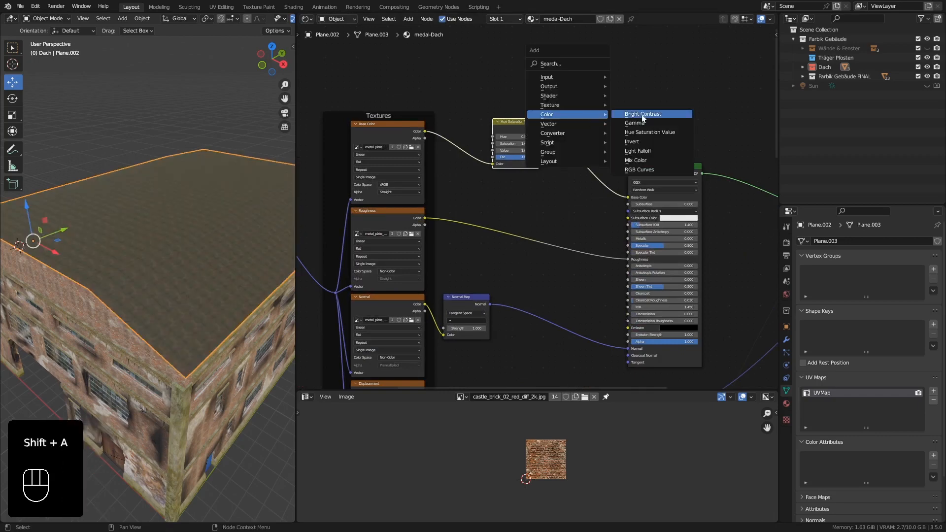
{"action": "left_click", "coordinate": [642, 115]}
{"action": "left_click", "coordinate": [589, 158]}
Set the Bright/Contrast node's Bright value to -4.2 to darken the duplicated metal plate texture.
{"action": "scroll", "coordinate": [535, 168], "scroll_direction": "up", "scroll_amount": 2}
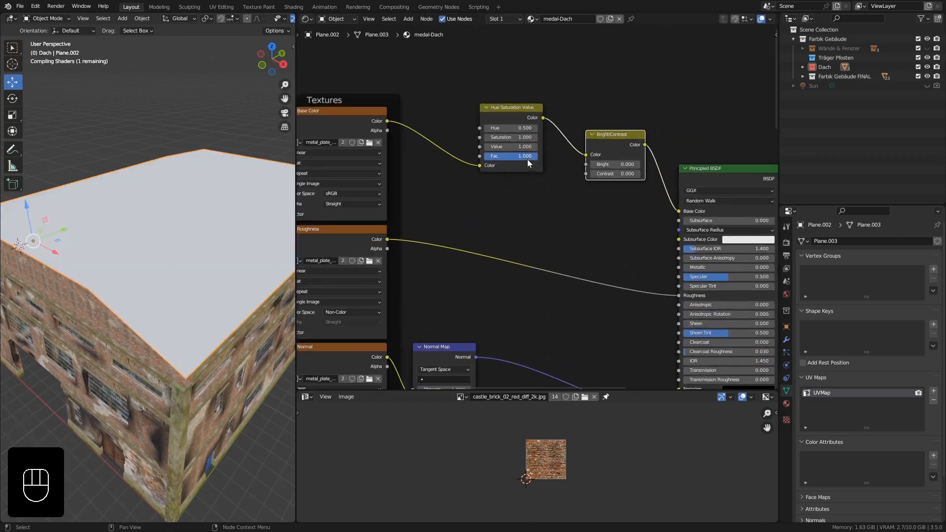
{"action": "scroll", "coordinate": [527, 161], "scroll_direction": "down", "scroll_amount": 2}
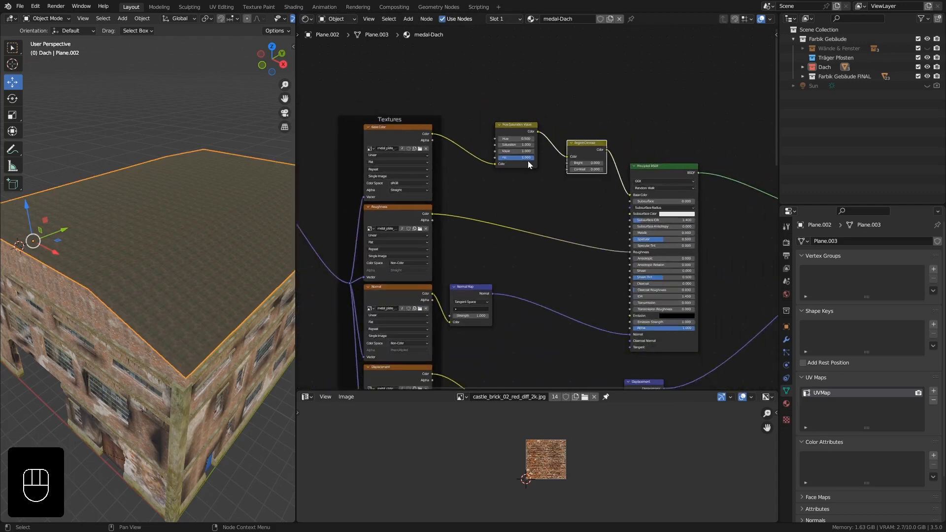
{"action": "scroll", "coordinate": [560, 176], "scroll_direction": "up", "scroll_amount": 2}
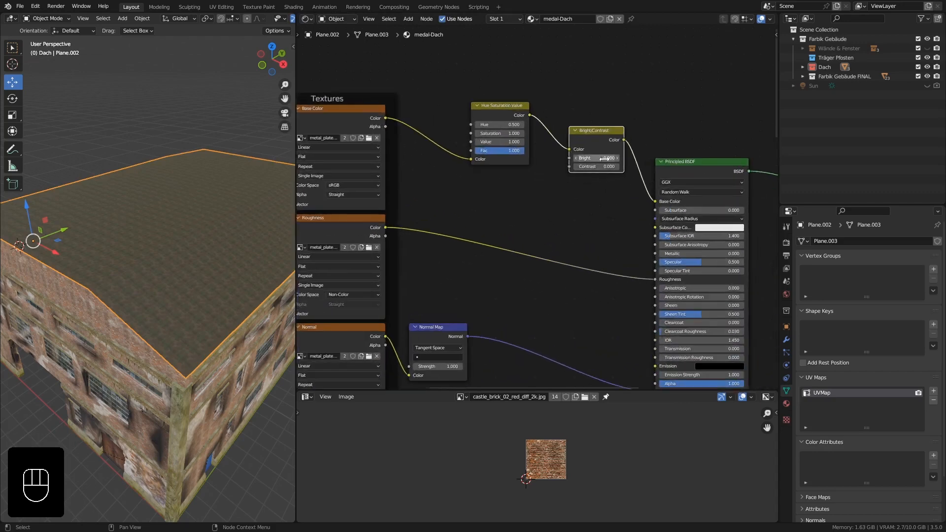
{"action": "left_click_drag", "start_coordinate": [618, 159], "coordinate": [597, 159]}
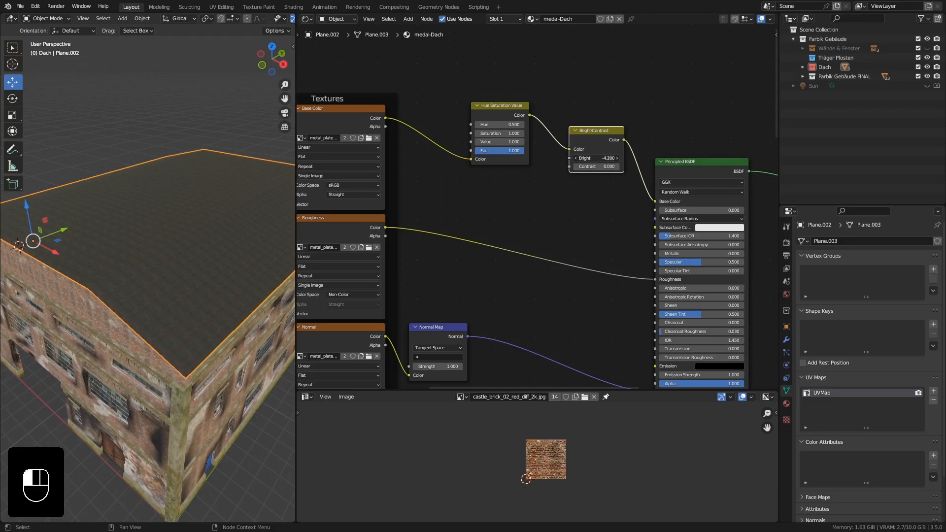
Move the Mix Shader away from the Principled BSDF and place the Material Output level beside it.
{"action": "scroll", "coordinate": [590, 211], "scroll_direction": "down", "scroll_amount": 3}
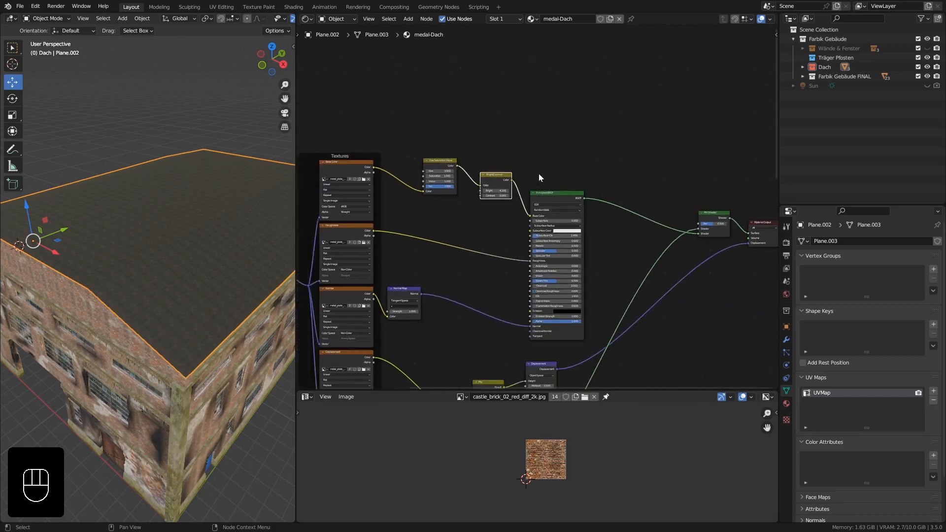
{"action": "middle_click_drag", "start_coordinate": [693, 193], "coordinate": [613, 204]}
{"action": "left_click_drag", "start_coordinate": [613, 203], "coordinate": [576, 141]}
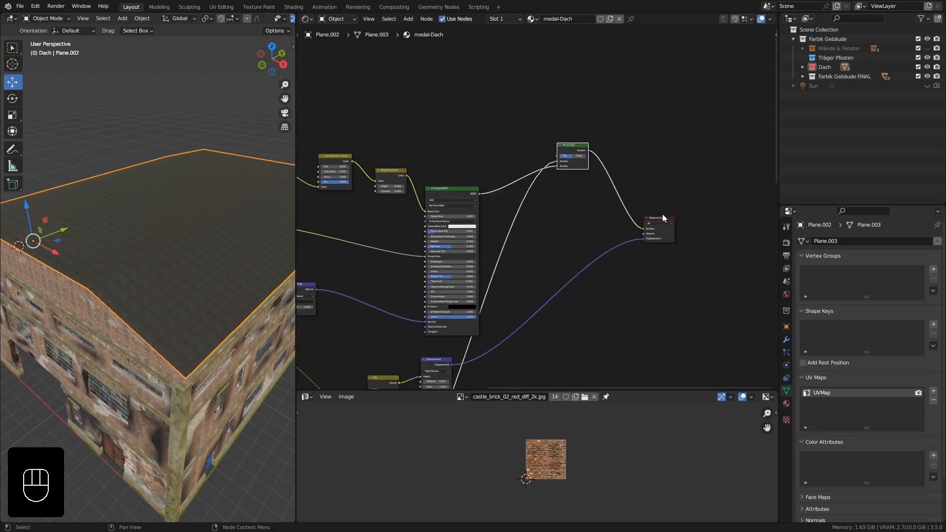
{"action": "left_click_drag", "start_coordinate": [662, 214], "coordinate": [665, 133]}
Add a Noise Texture node in the free space above the duplicated texture setup.
{"action": "scroll", "coordinate": [471, 116], "scroll_direction": "down", "scroll_amount": 2}
{"action": "middle_click_drag", "start_coordinate": [471, 116], "coordinate": [597, 182]}
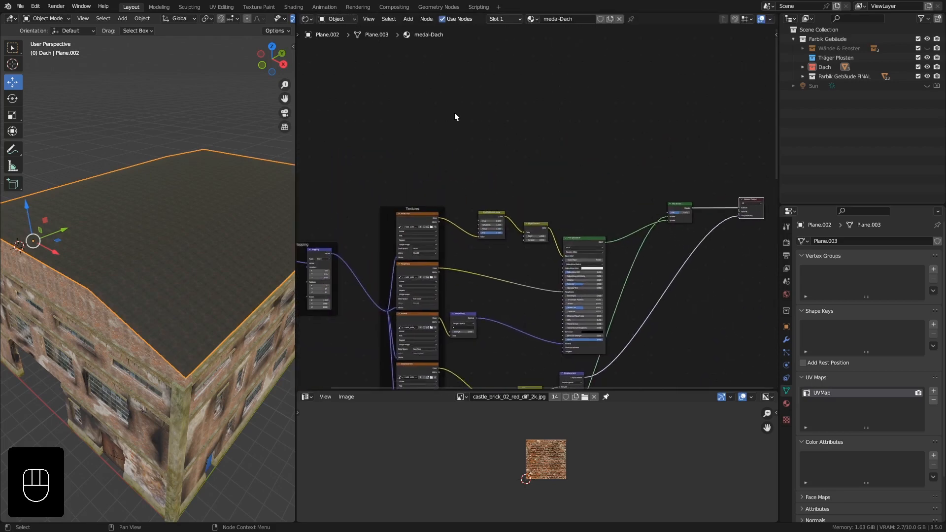
{"action": "key", "text": "shift+a"}
{"action": "mouse_move", "coordinate": [448, 109]}
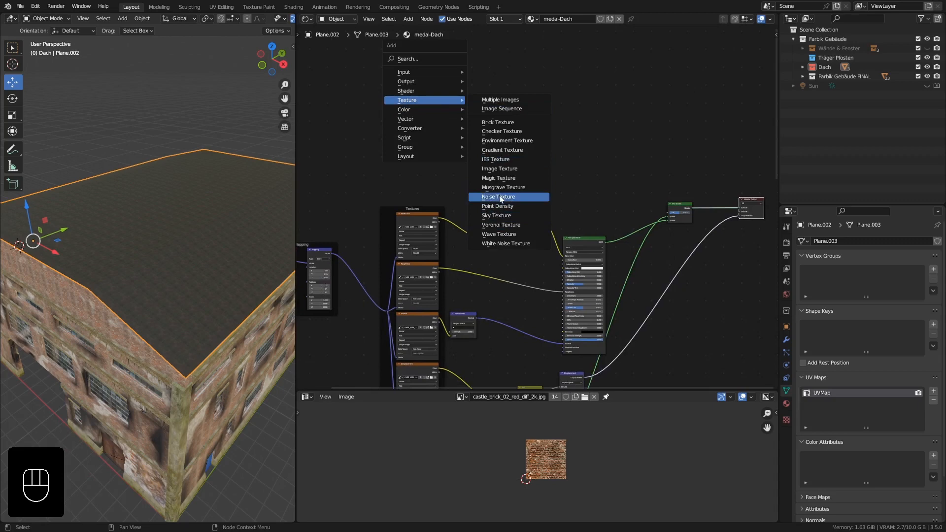
{"action": "left_click", "coordinate": [499, 197]}
{"action": "left_click", "coordinate": [446, 129]}
Attach Mapping and Texture Coordinate nodes to the Noise Texture and arrange them in front of it.
{"action": "scroll", "coordinate": [468, 147], "scroll_direction": "up", "scroll_amount": 2}
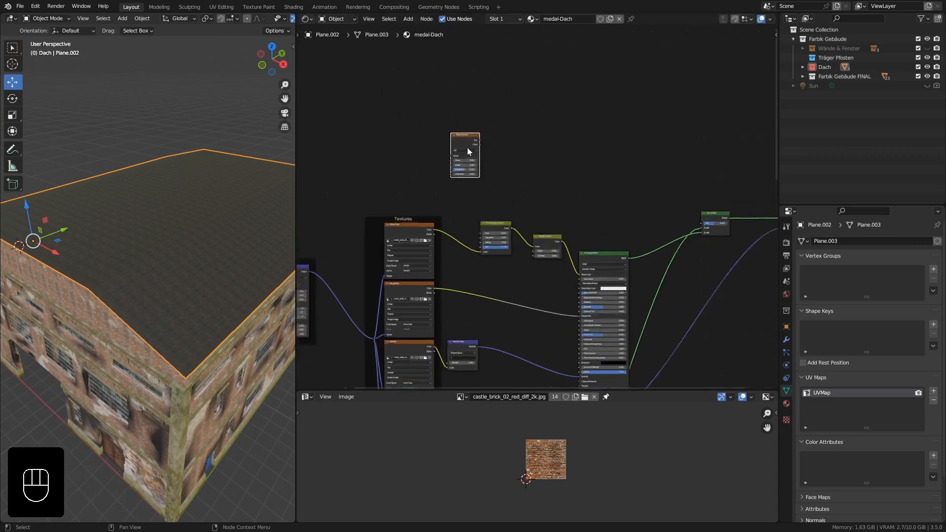
{"action": "key", "text": "ctrl"}
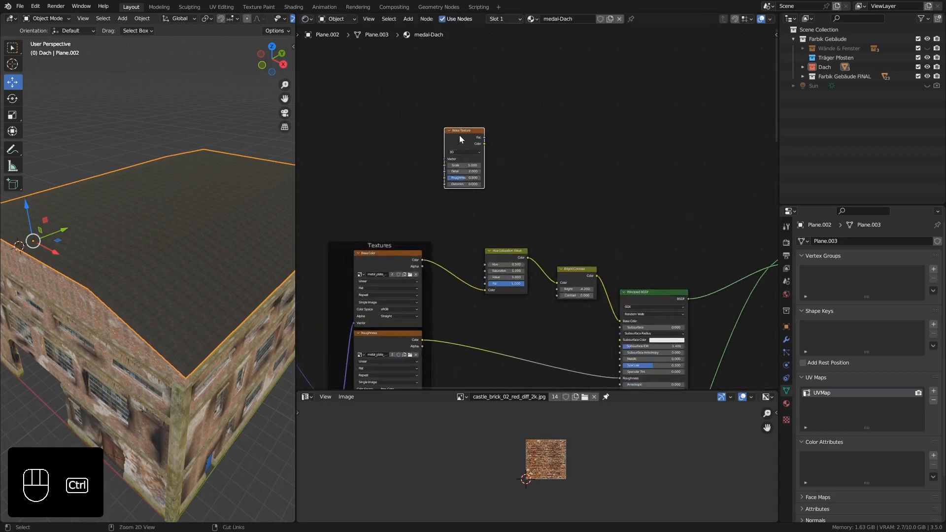
{"action": "key", "text": "ctrl+t"}
{"action": "left_click_drag", "start_coordinate": [404, 136], "coordinate": [387, 112]}
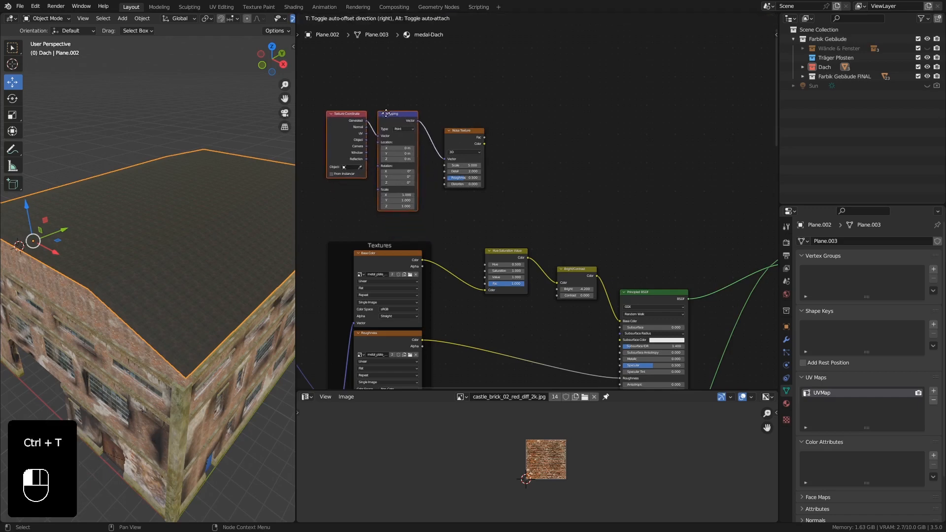
Add a ColorRamp fed by the Noise Texture's Fac output and connect its color to the Mix Shader's Fac.
{"action": "middle_click_drag", "start_coordinate": [538, 170], "coordinate": [445, 150]}
{"action": "key", "text": "shift+a"}
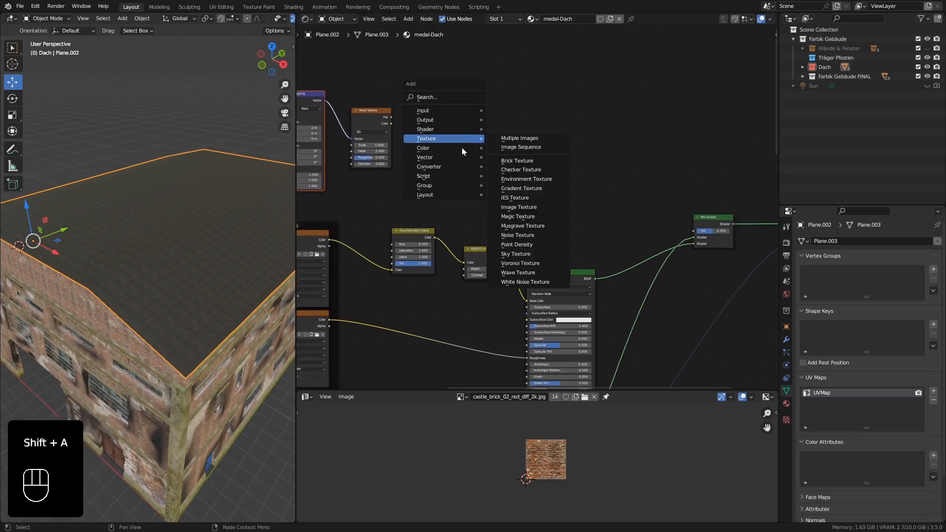
{"action": "mouse_move", "coordinate": [429, 167]}
{"action": "left_click", "coordinate": [534, 185]}
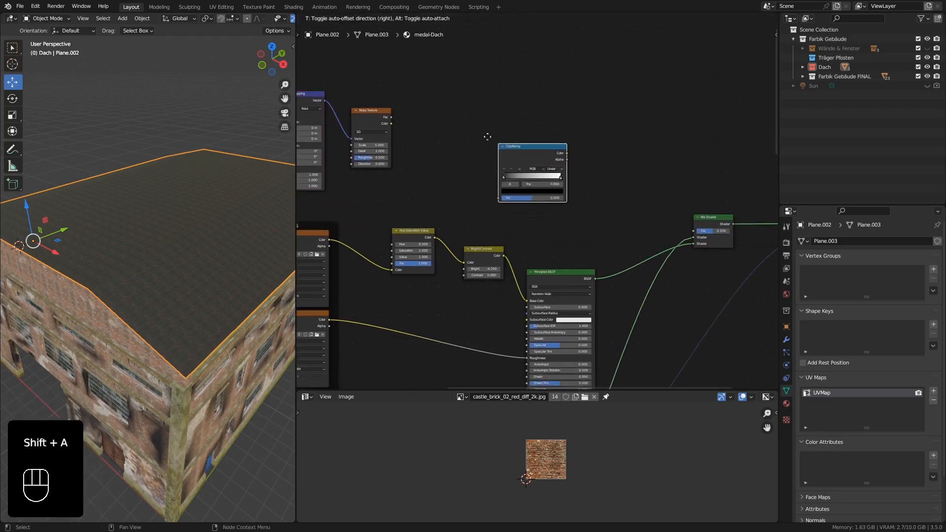
{"action": "left_click", "coordinate": [433, 105]}
{"action": "left_click_drag", "start_coordinate": [392, 118], "coordinate": [445, 167]}
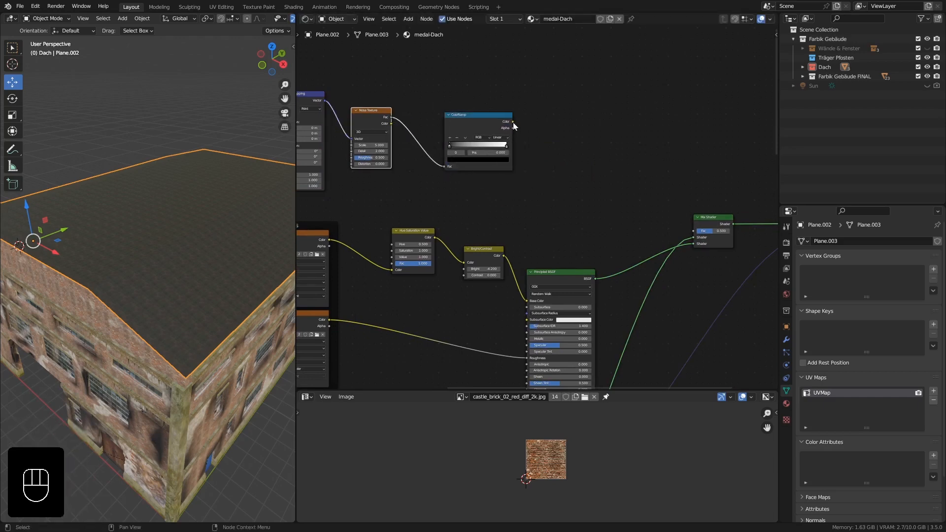
{"action": "left_click_drag", "start_coordinate": [513, 122], "coordinate": [692, 232]}
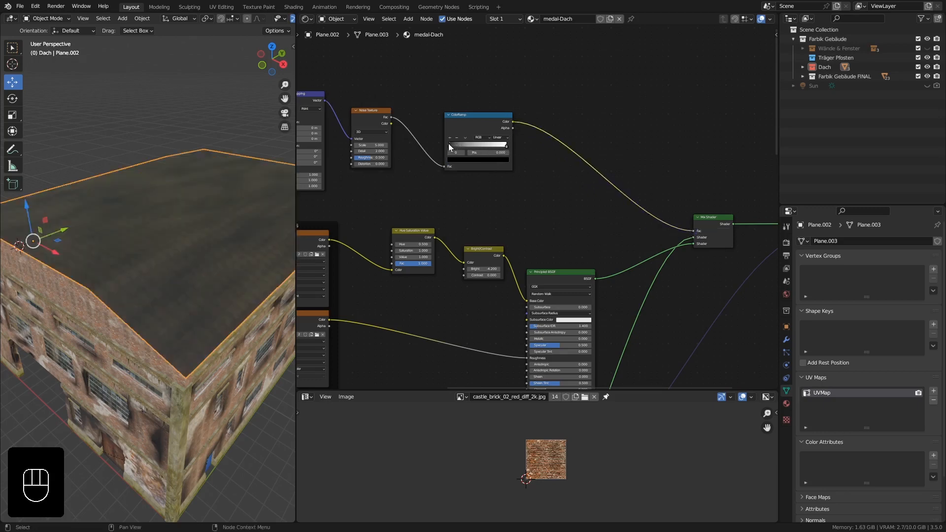
Stretch the noise pattern by setting the Mapping node's Y scale to 2.9.
{"action": "middle_click_drag", "start_coordinate": [266, 207], "coordinate": [225, 200]}
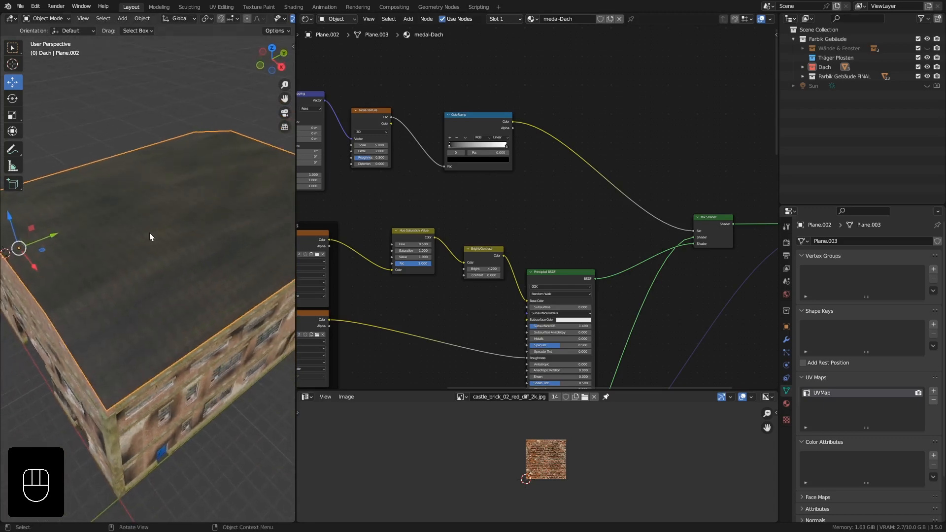
{"action": "middle_click_drag", "start_coordinate": [384, 179], "coordinate": [475, 178]}
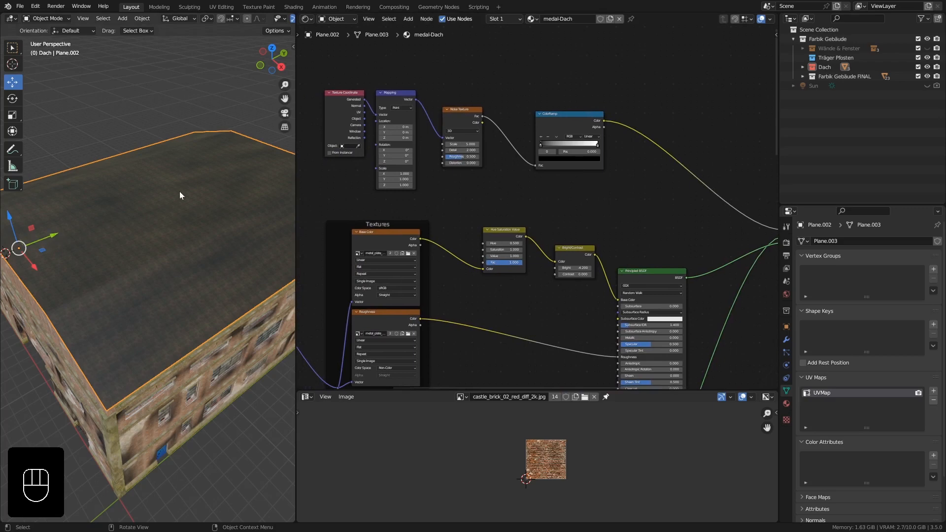
{"action": "scroll", "coordinate": [430, 172], "scroll_direction": "up", "scroll_amount": 2}
{"action": "left_click_drag", "start_coordinate": [386, 183], "coordinate": [431, 183]}
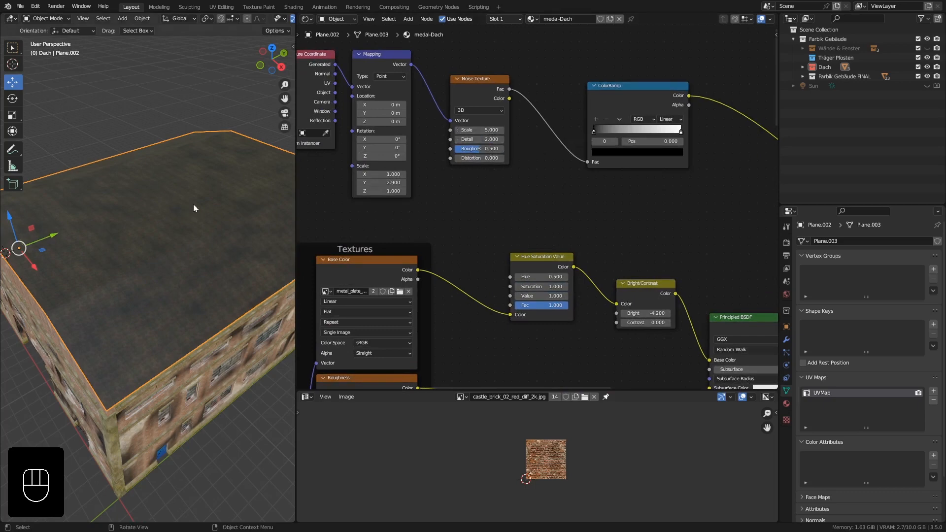
Set the Noise Texture's scale to 3.5, detail to 11.5 and roughness to 0.305.
{"action": "middle_click_drag", "start_coordinate": [194, 264], "coordinate": [156, 242]}
{"action": "scroll", "coordinate": [482, 139], "scroll_direction": "up", "scroll_amount": 2}
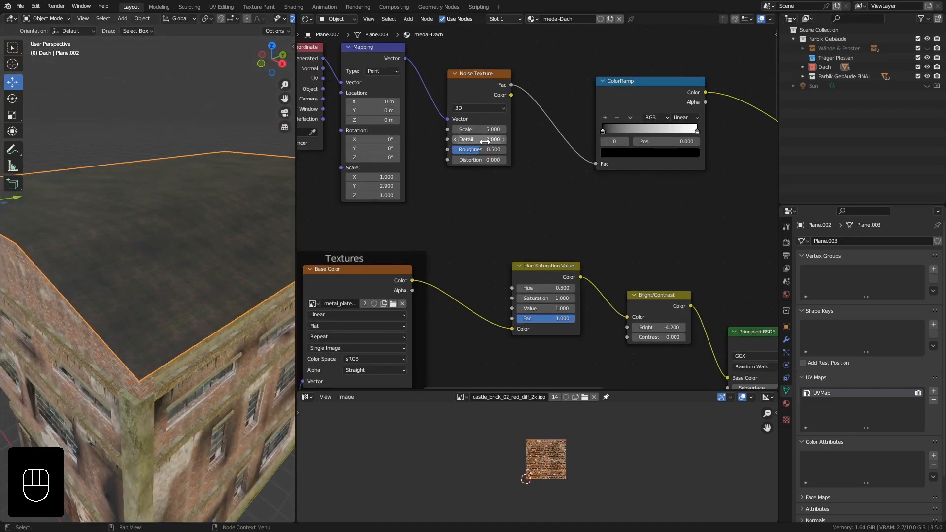
{"action": "left_click_drag", "start_coordinate": [476, 152], "coordinate": [456, 125]}
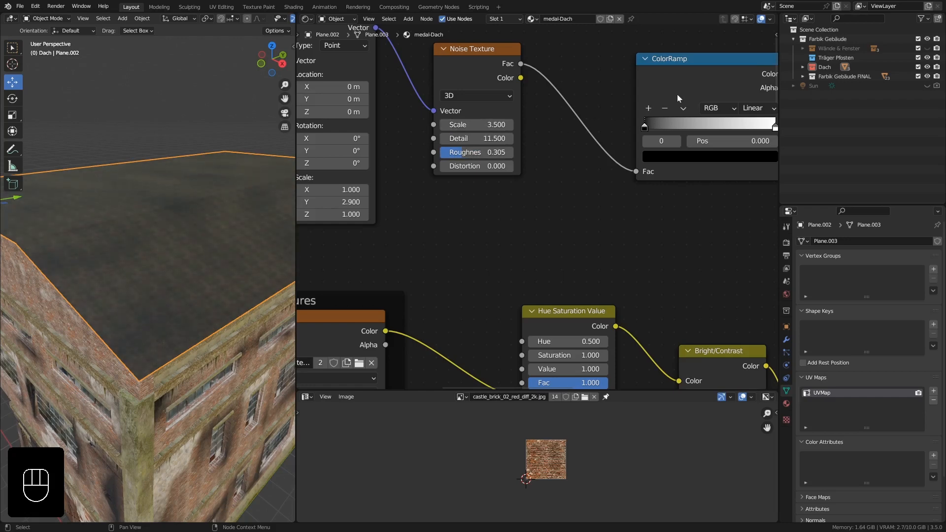
Sharpen the ColorRamp mask by moving the black stop to 0.227 and the white stop to 0.749.
{"action": "middle_click_drag", "start_coordinate": [664, 93], "coordinate": [570, 94]}
{"action": "left_click_drag", "start_coordinate": [551, 126], "coordinate": [583, 129]}
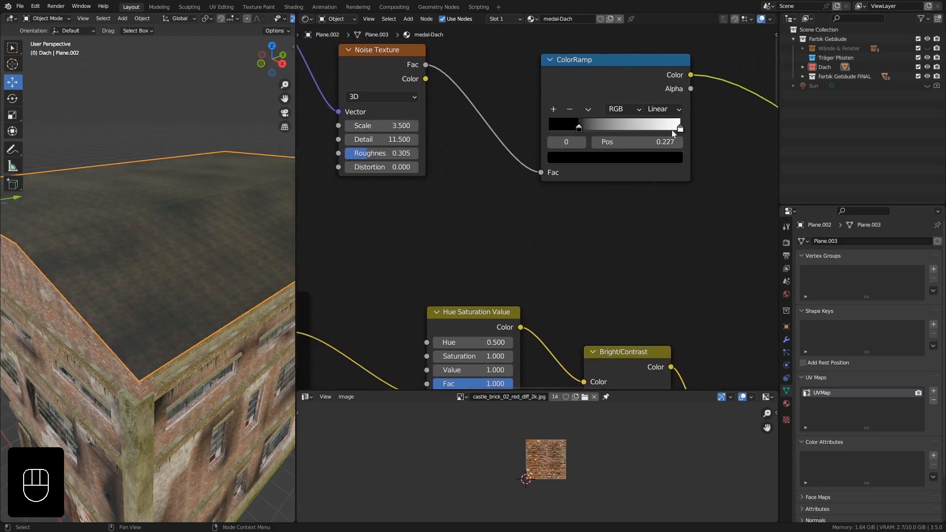
{"action": "left_click_drag", "start_coordinate": [678, 129], "coordinate": [643, 129]}
{"action": "mouse_move", "coordinate": [162, 207]}
{"action": "middle_mouse_down"}
{"action": "mouse_move", "coordinate": [197, 229]}
{"action": "mouse_move", "coordinate": [172, 218]}
{"action": "middle_mouse_up"}
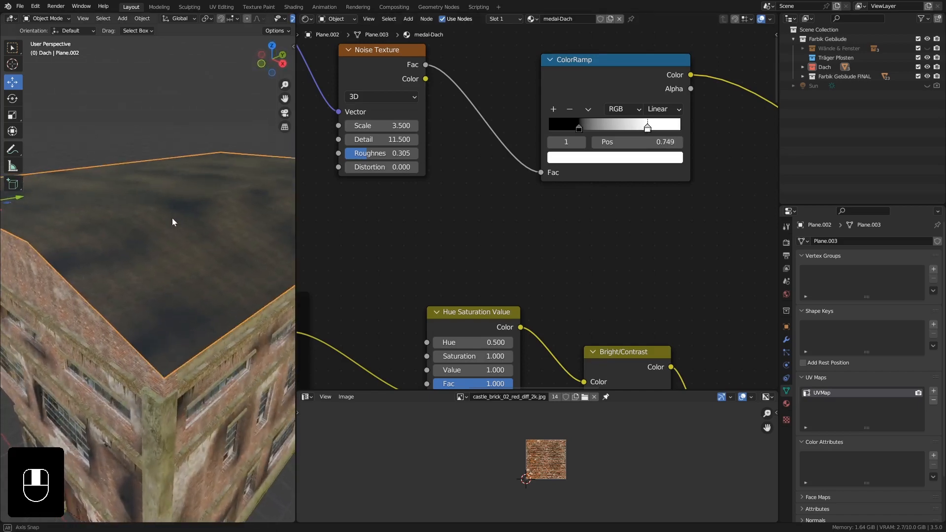
Reset the Bright/Contrast node's Bright value to 0 and lower it slightly to -0.03.
{"action": "middle_click_drag", "start_coordinate": [446, 299], "coordinate": [446, 206]}
{"action": "middle_click_drag", "start_coordinate": [174, 223], "coordinate": [180, 218]}
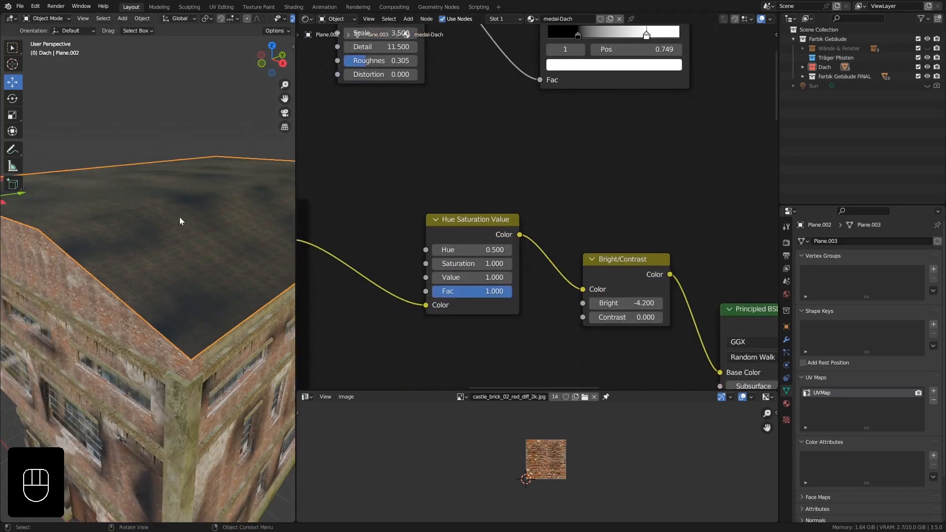
{"action": "left_click", "coordinate": [623, 303]}
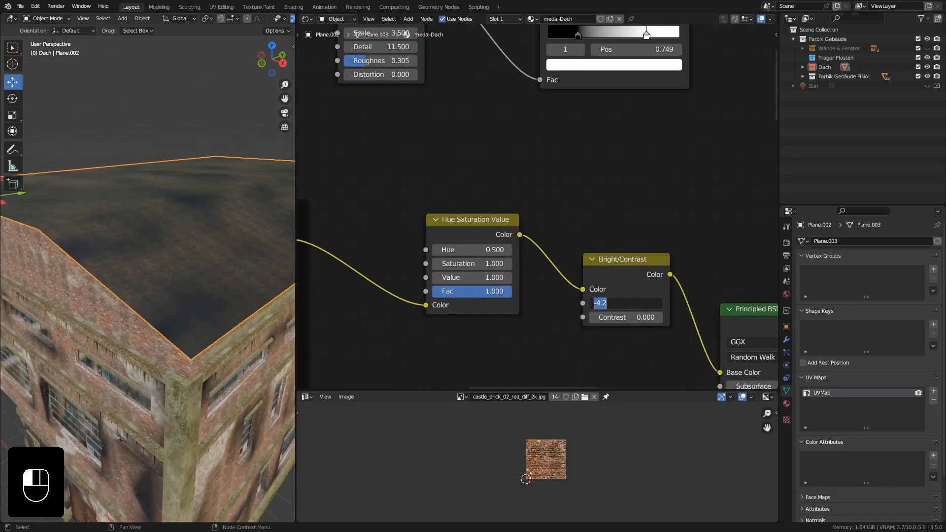
{"action": "type", "text": "0"}
{"action": "key", "text": "Return"}
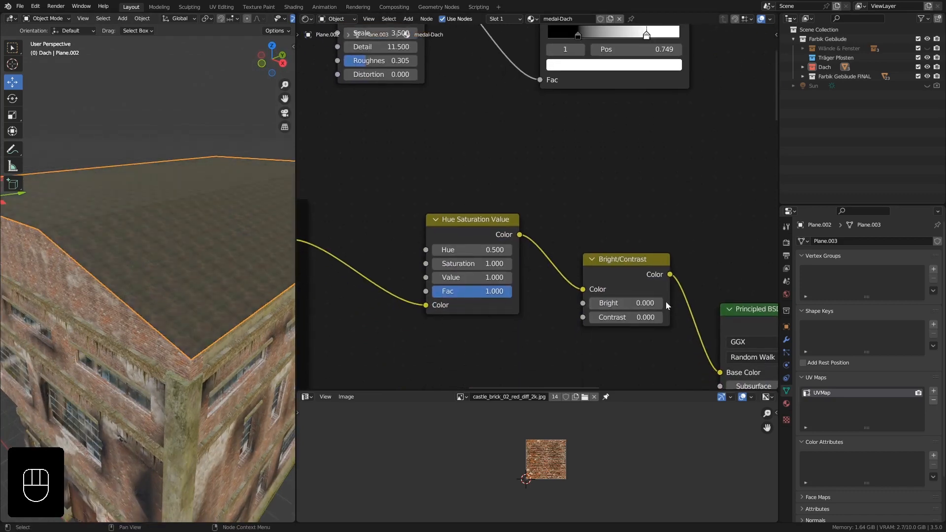
{"action": "left_click_drag", "start_coordinate": [649, 301], "coordinate": [641, 300], "text": "shift"}
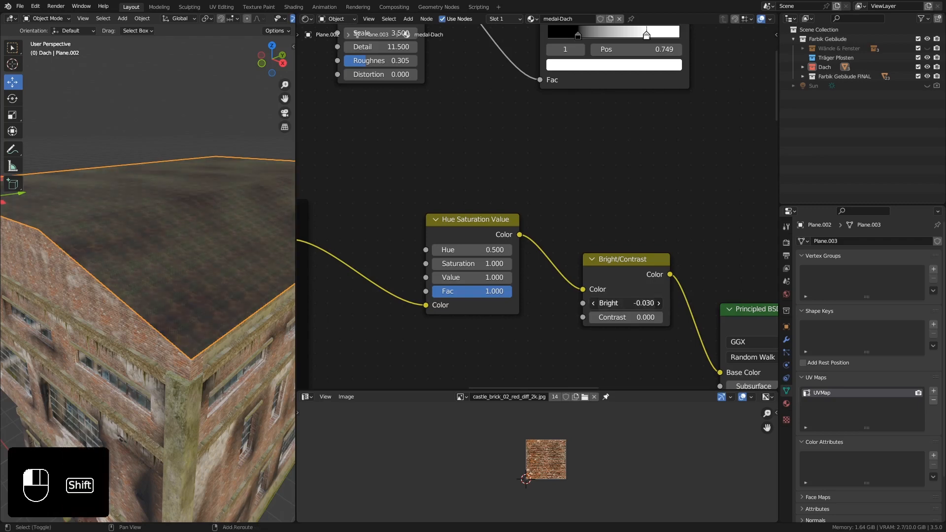
Set the Hue Saturation Value node's saturation to 1.2, Fac to 1.3 and value to 1.2.
{"action": "middle_click_drag", "start_coordinate": [226, 296], "coordinate": [217, 251], "text": "ctrl"}
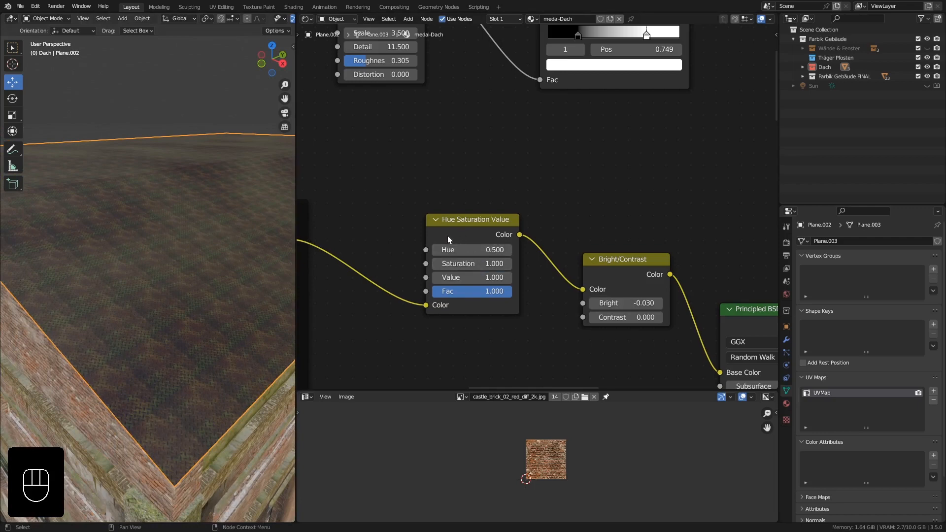
{"action": "left_click", "coordinate": [510, 264]}
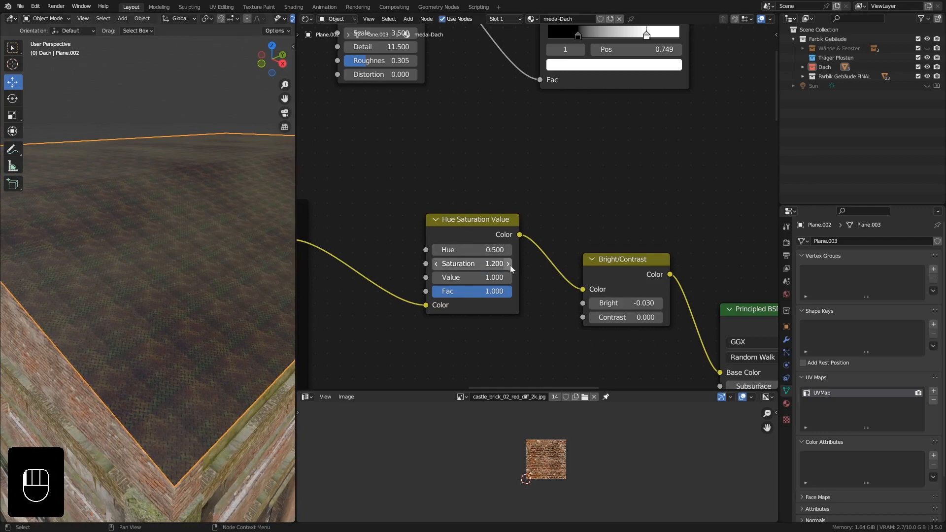
{"action": "left_click", "coordinate": [494, 291]}
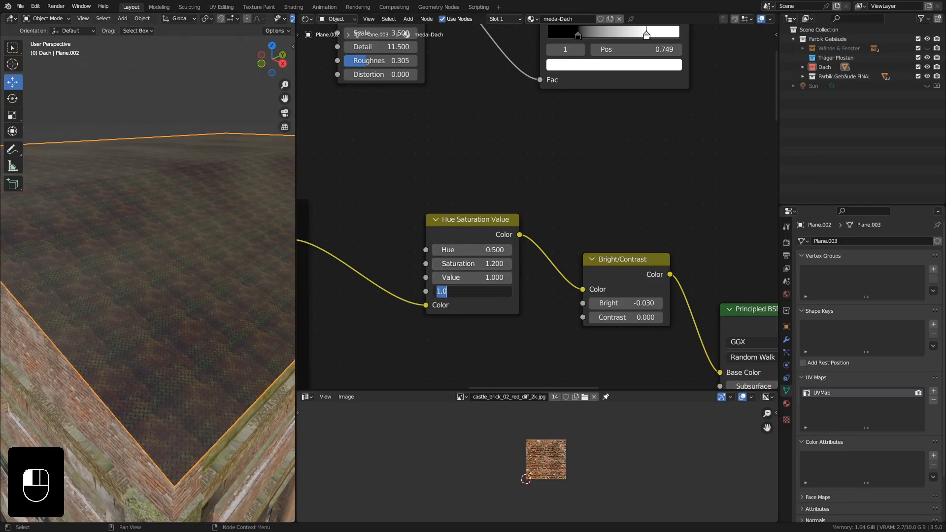
{"action": "type", "text": "1.3"}
{"action": "key", "text": "Return"}
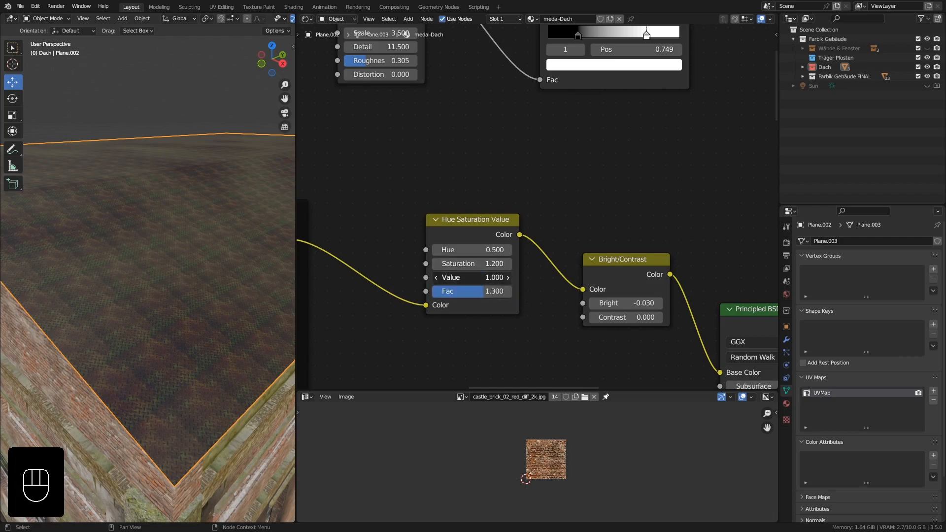
{"action": "left_click", "coordinate": [507, 278]}
Widen the 3D viewport beside the node editor and inspect the blended material across the roof.
{"action": "middle_click_drag", "start_coordinate": [206, 247], "coordinate": [198, 229], "text": "ctrl"}
{"action": "left_click_drag", "start_coordinate": [294, 194], "coordinate": [430, 193]}
{"action": "middle_click_drag", "start_coordinate": [258, 153], "coordinate": [292, 260], "text": "ctrl"}
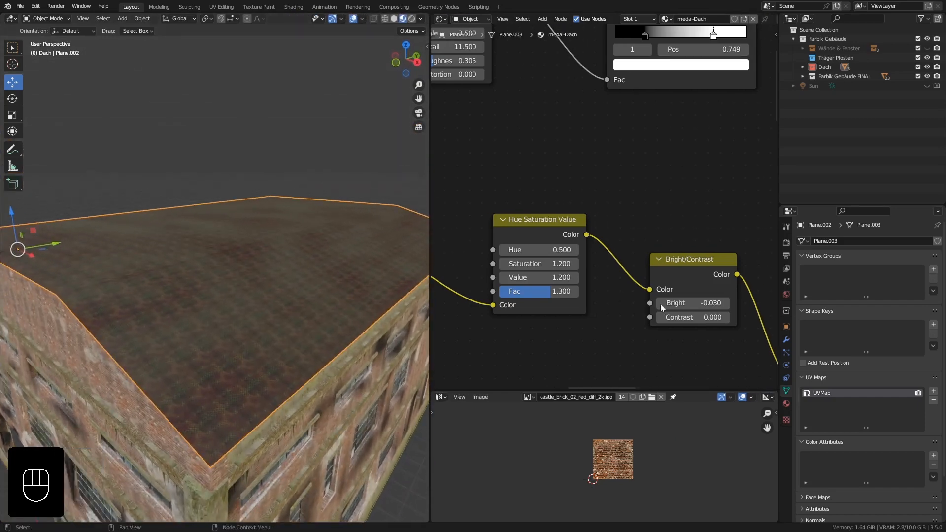
Lower the Bright/Contrast node's Bright to -0.06 and raise the Hue Saturation Value node's Value to 1.4.
{"action": "middle_click_drag", "start_coordinate": [660, 304], "coordinate": [574, 289]}
{"action": "left_click_drag", "start_coordinate": [607, 288], "coordinate": [598, 288], "text": "shift"}
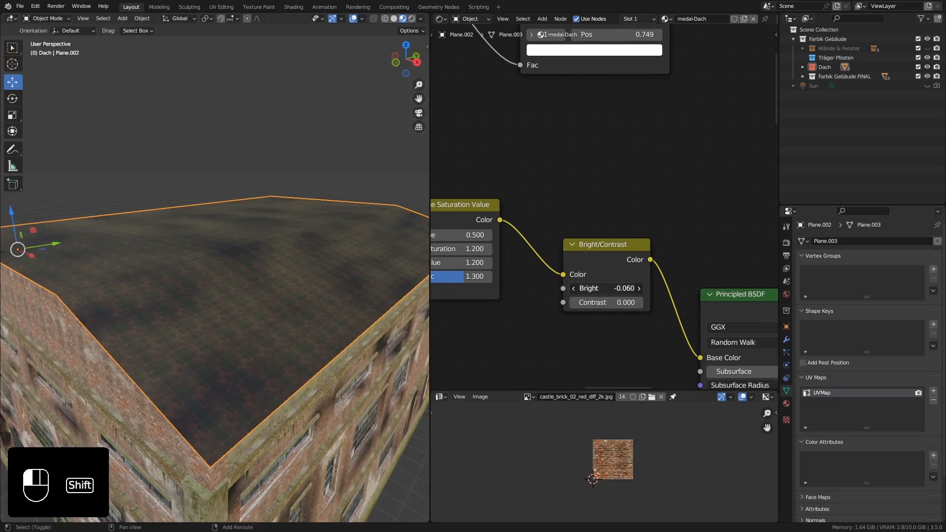
{"action": "middle_click_drag", "start_coordinate": [502, 278], "coordinate": [536, 281]}
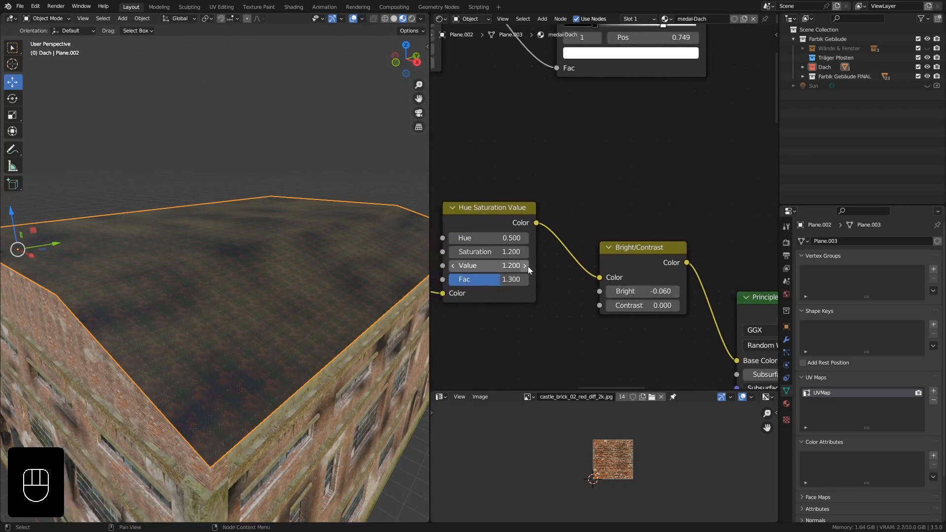
{"action": "left_click", "coordinate": [526, 266]}
{"action": "middle_click_drag", "start_coordinate": [346, 275], "coordinate": [336, 259]}
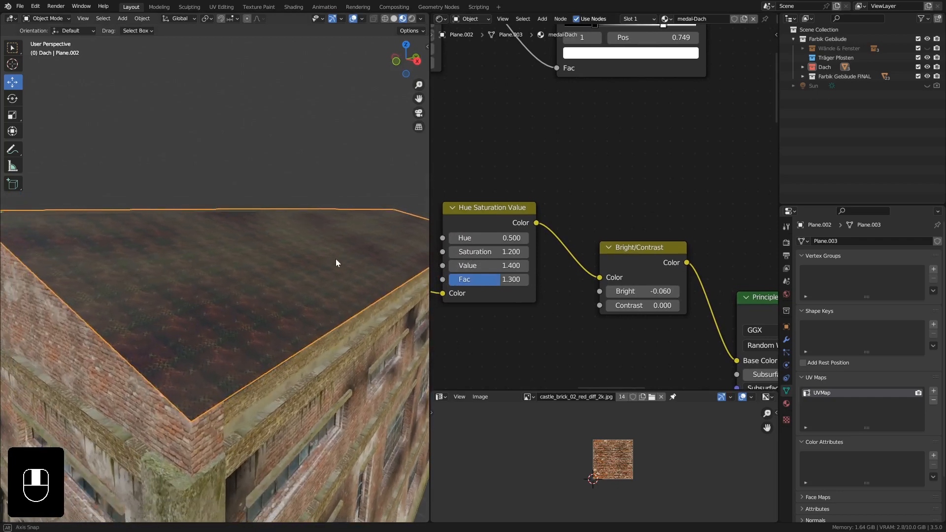
Try shifted hues and a saturation of 1.4 on the Hue Saturation Value node.
{"action": "middle_click_drag", "start_coordinate": [587, 331], "coordinate": [617, 291], "text": "ctrl"}
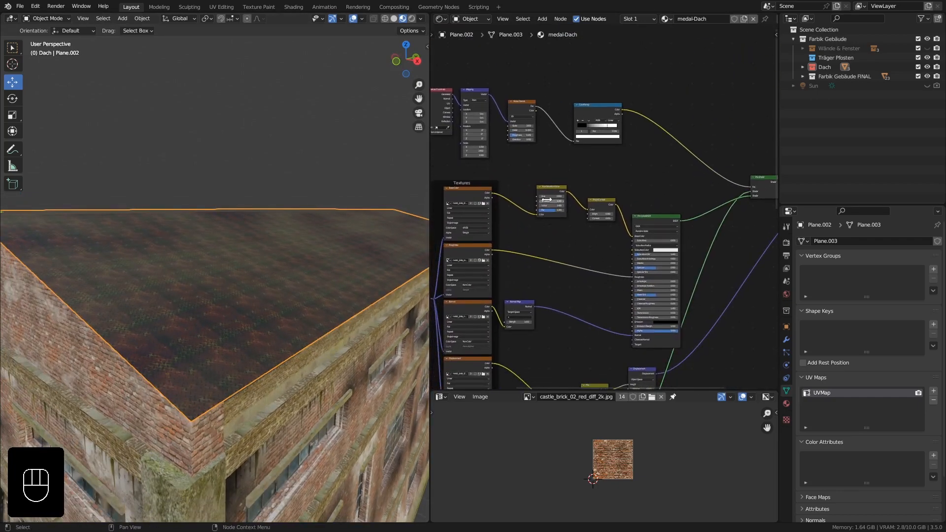
{"action": "scroll", "coordinate": [546, 199], "scroll_direction": "up", "scroll_amount": 4}
{"action": "scroll", "coordinate": [566, 187], "scroll_direction": "up", "scroll_amount": 1}
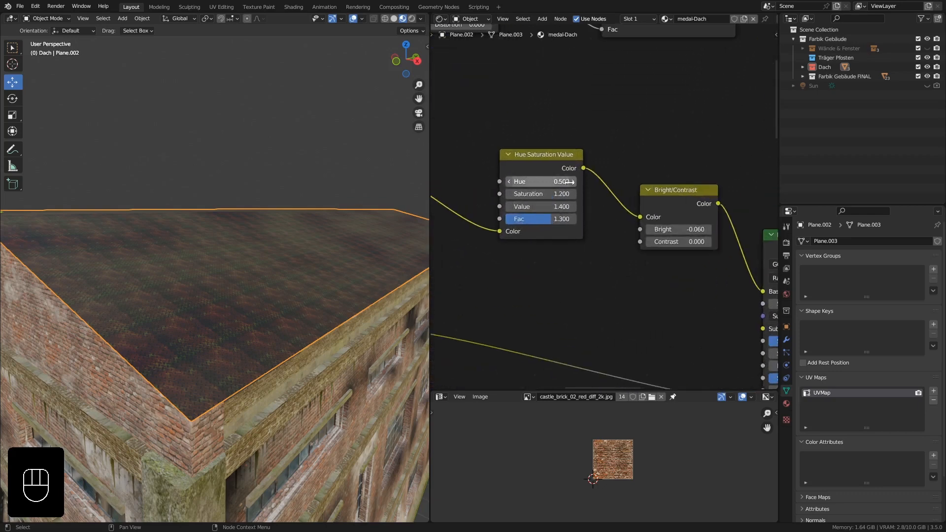
{"action": "left_click", "coordinate": [573, 182]}
{"action": "left_click", "coordinate": [508, 181]}
{"action": "left_click", "coordinate": [509, 181]}
{"action": "left_click", "coordinate": [572, 192]}
{"action": "left_click", "coordinate": [573, 193]}
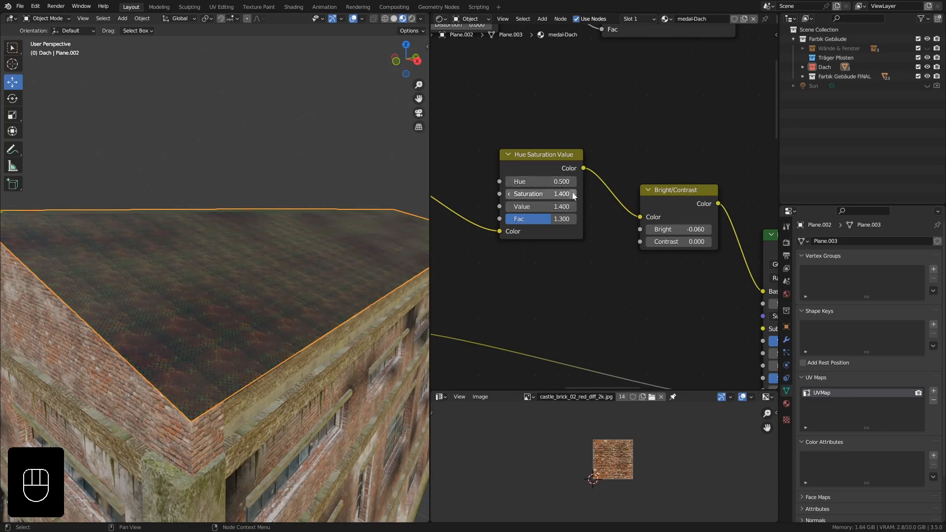
Set the Hue Saturation Value node's Saturation to 0.2 and return its Value to 1.4.
{"action": "left_click", "coordinate": [508, 194]}
{"action": "left_click", "coordinate": [509, 193]}
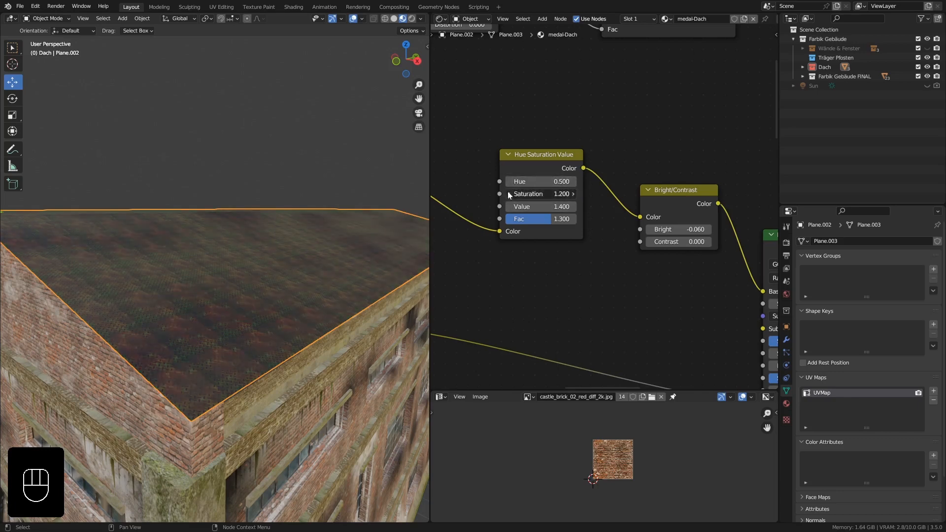
{"action": "left_click", "coordinate": [508, 194]}
{"action": "left_click", "coordinate": [509, 194]}
{"action": "left_click", "coordinate": [509, 194]}
{"action": "left_click", "coordinate": [509, 194]}
{"action": "left_click", "coordinate": [509, 194]}
{"action": "left_click", "coordinate": [508, 193]}
{"action": "middle_click_drag", "start_coordinate": [256, 310], "coordinate": [257, 324], "text": "ctrl"}
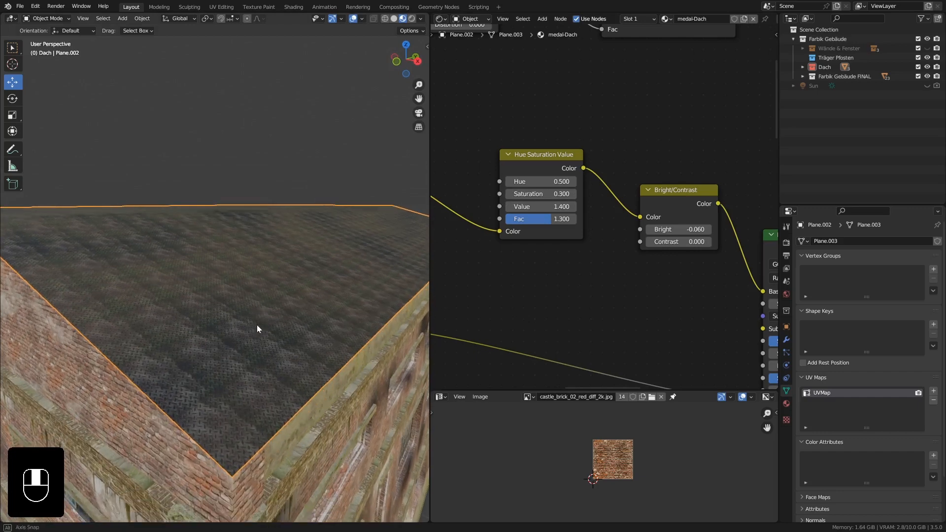
{"action": "left_click", "coordinate": [509, 193]}
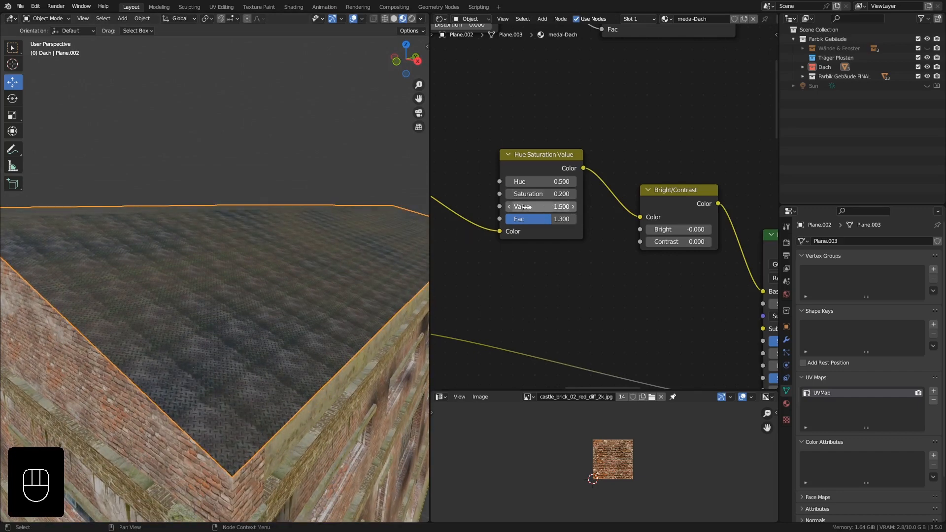
{"action": "left_click", "coordinate": [510, 207]}
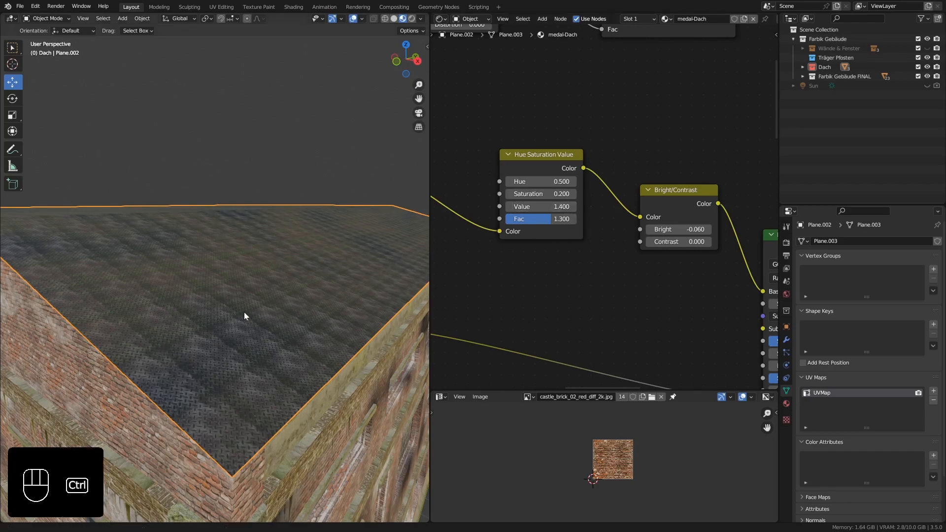
{"action": "middle_click_drag", "start_coordinate": [244, 312], "coordinate": [252, 348]}
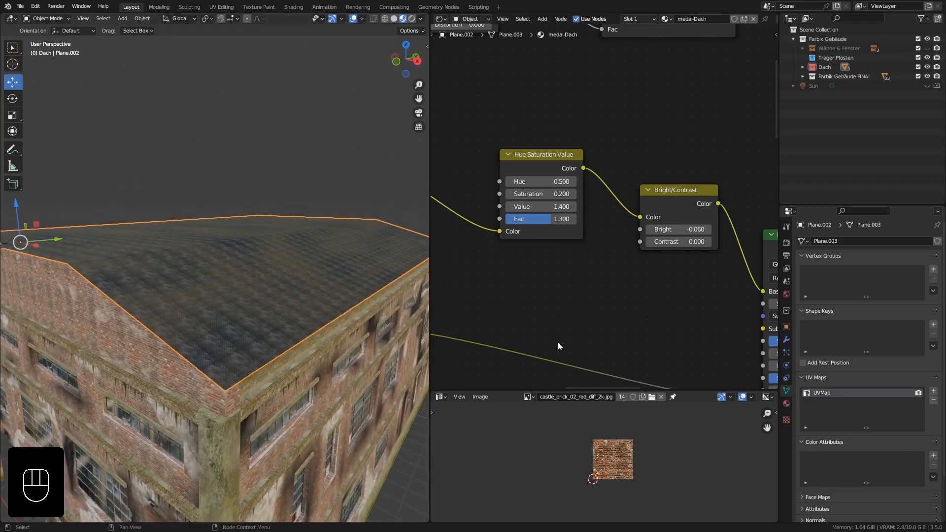
Try a Contrast of 0.2 on the Bright/Contrast node, then reset it to 0.
{"action": "middle_click_drag", "start_coordinate": [600, 321], "coordinate": [550, 310]}
{"action": "scroll", "coordinate": [660, 233], "scroll_direction": "up", "scroll_amount": 3}
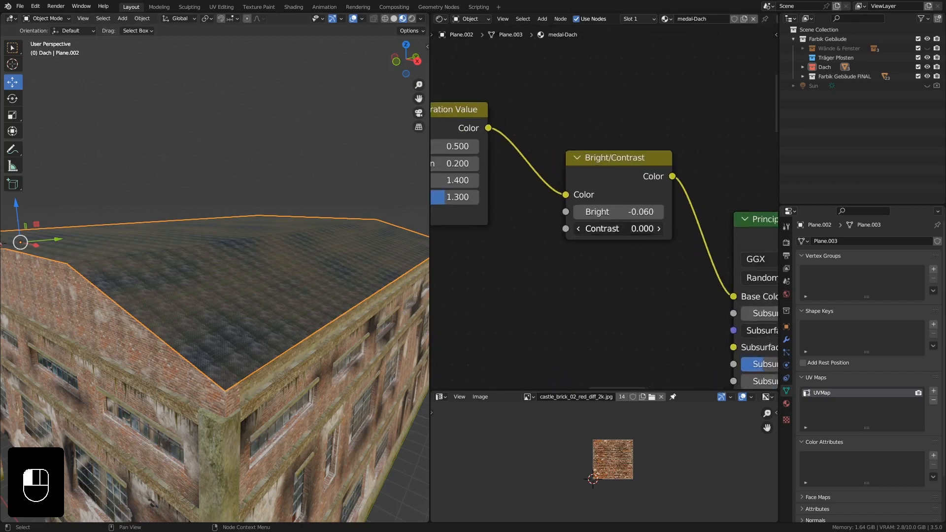
{"action": "left_click", "coordinate": [660, 229]}
{"action": "left_click", "coordinate": [659, 228]}
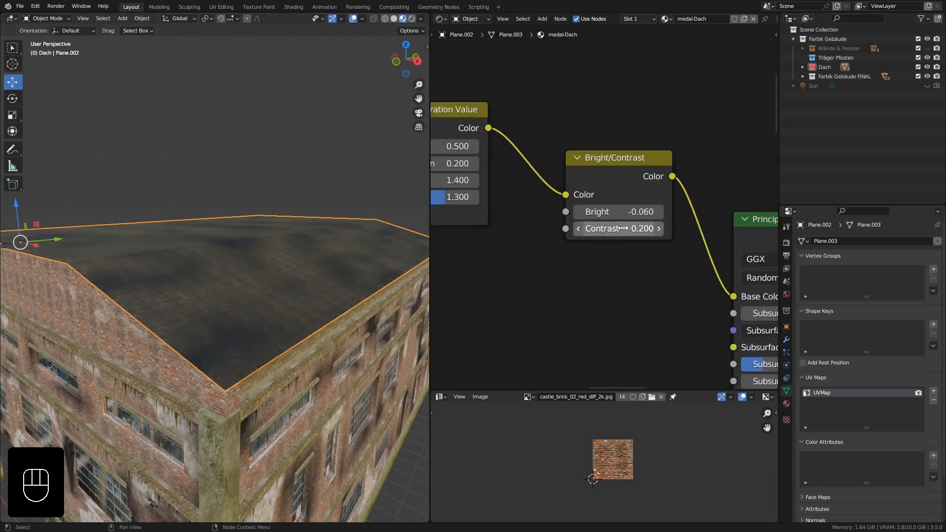
{"action": "left_click", "coordinate": [581, 227]}
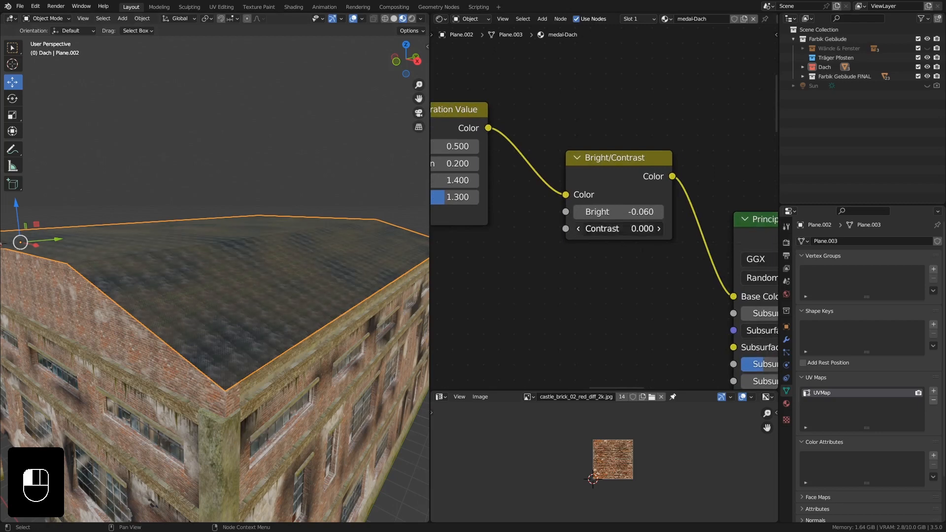
{"action": "left_click", "coordinate": [580, 227]}
{"action": "left_click", "coordinate": [658, 229]}
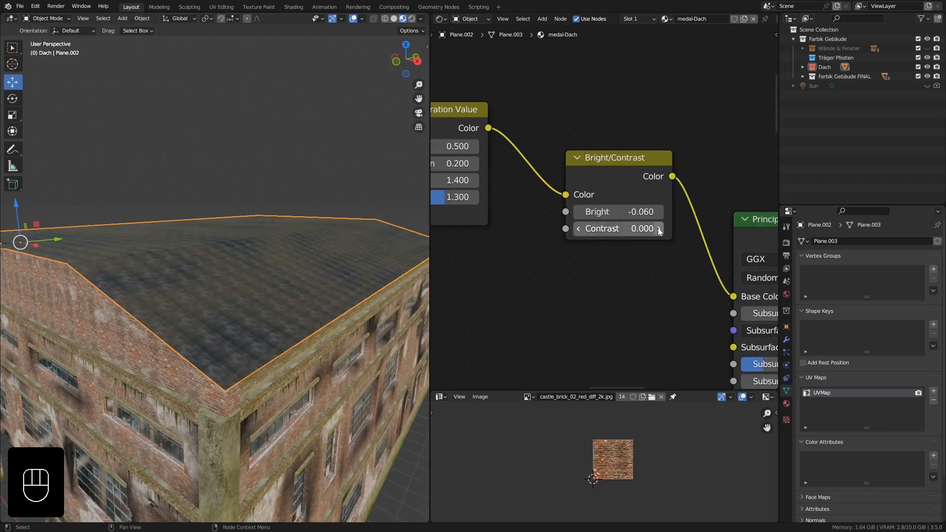
Darken the metal texture by setting the Bright/Contrast node's Bright to -0.07 and check the roof up close.
{"action": "mouse_move", "coordinate": [618, 212]}
{"action": "left_mouse_down"}
{"action": "mouse_move", "coordinate": [604, 212]}
{"action": "mouse_move", "coordinate": [618, 212]}
{"action": "left_mouse_up"}
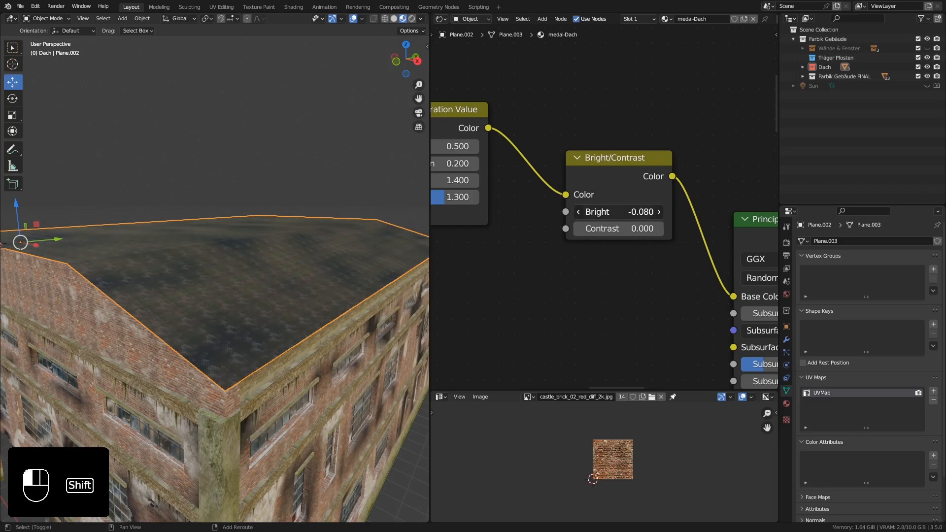
{"action": "mouse_move", "coordinate": [276, 349]}
{"action": "middle_mouse_down", "text": "ctrl"}
{"action": "mouse_move", "coordinate": [282, 324]}
{"action": "mouse_move", "coordinate": [272, 338]}
{"action": "mouse_move", "coordinate": [279, 333]}
{"action": "middle_mouse_up", "text": "ctrl"}
{"action": "scroll", "coordinate": [595, 244], "scroll_direction": "down", "scroll_amount": 5}
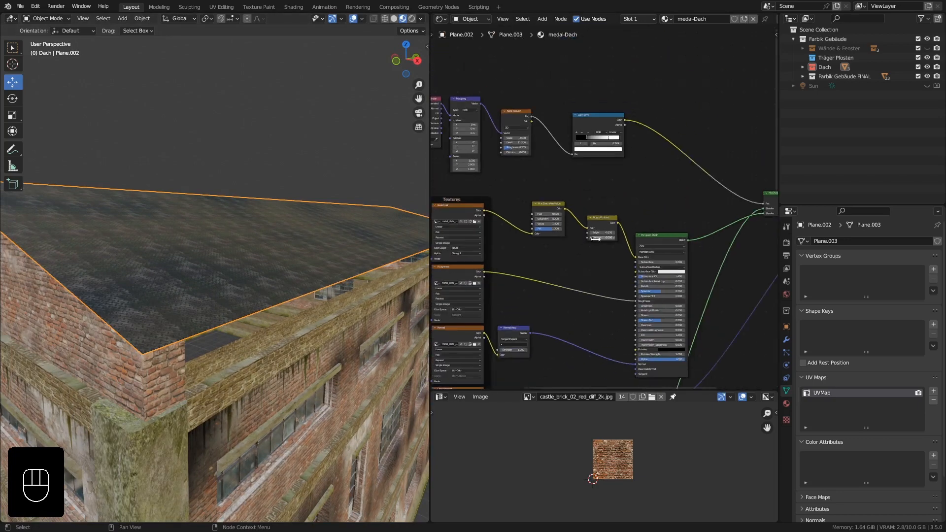
{"action": "middle_click_drag", "start_coordinate": [595, 244], "coordinate": [536, 284]}
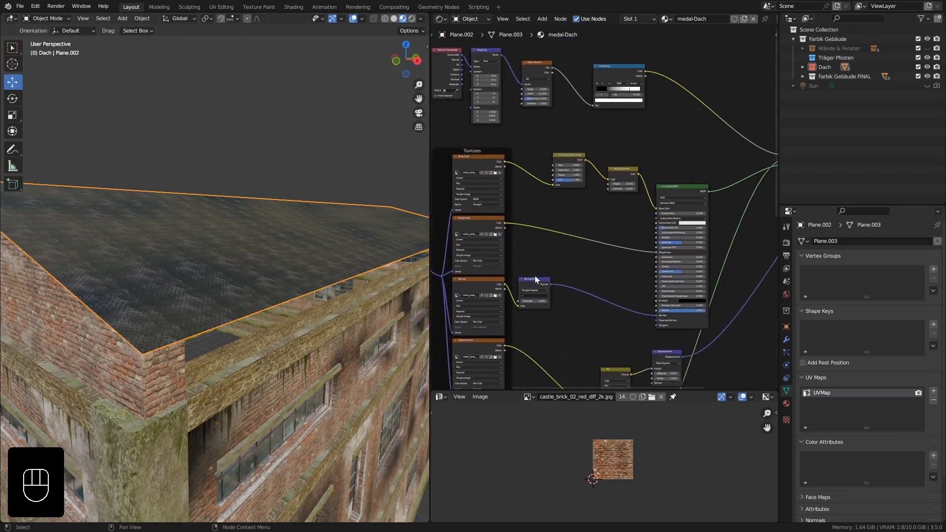
{"action": "middle_click_drag", "start_coordinate": [318, 274], "coordinate": [217, 292]}
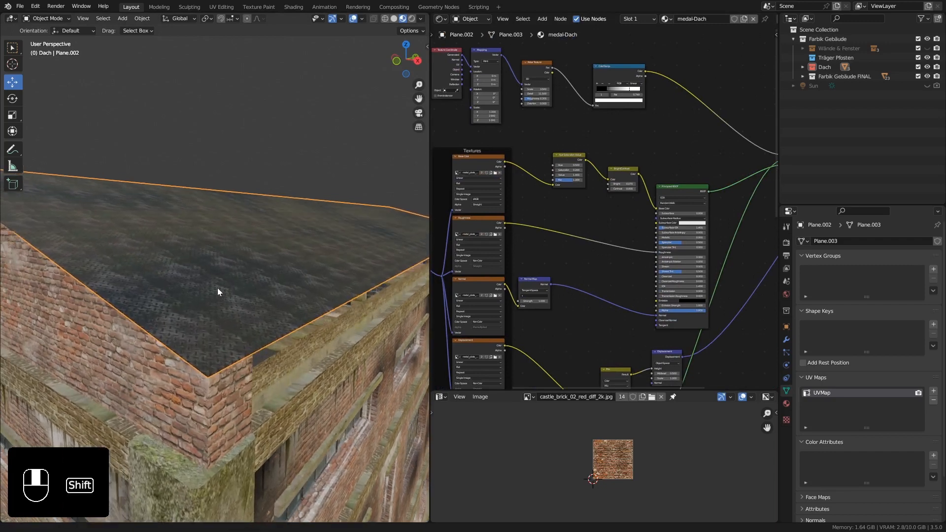
{"action": "scroll", "coordinate": [241, 255], "scroll_direction": "up", "scroll_amount": 3}
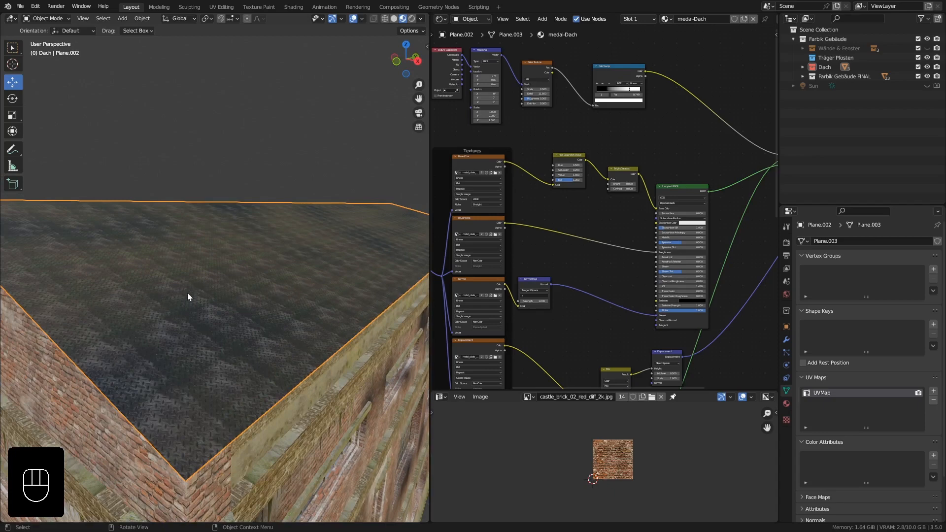
Set the Principled BSDF's Metallic to 1.0 and its Specular to 0.843.
{"action": "scroll", "coordinate": [685, 245], "scroll_direction": "up", "scroll_amount": 5}
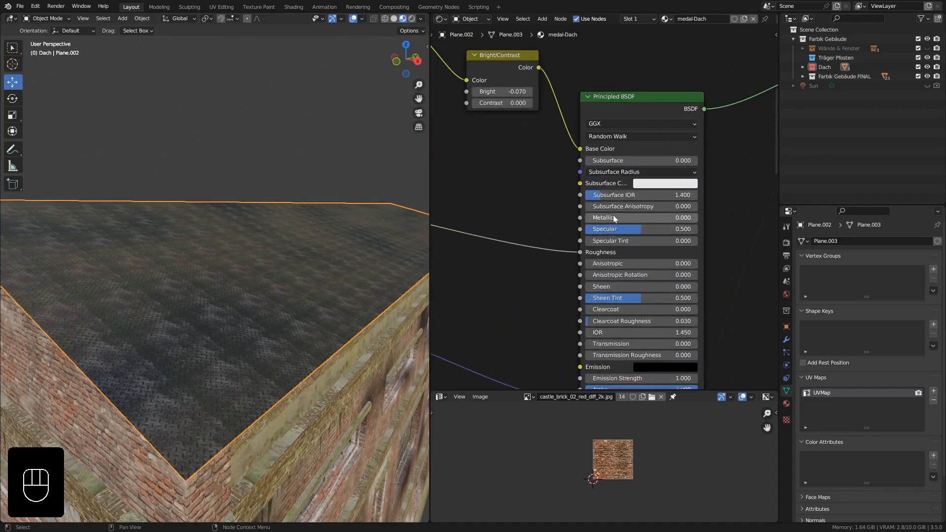
{"action": "left_click_drag", "start_coordinate": [592, 217], "coordinate": [697, 218]}
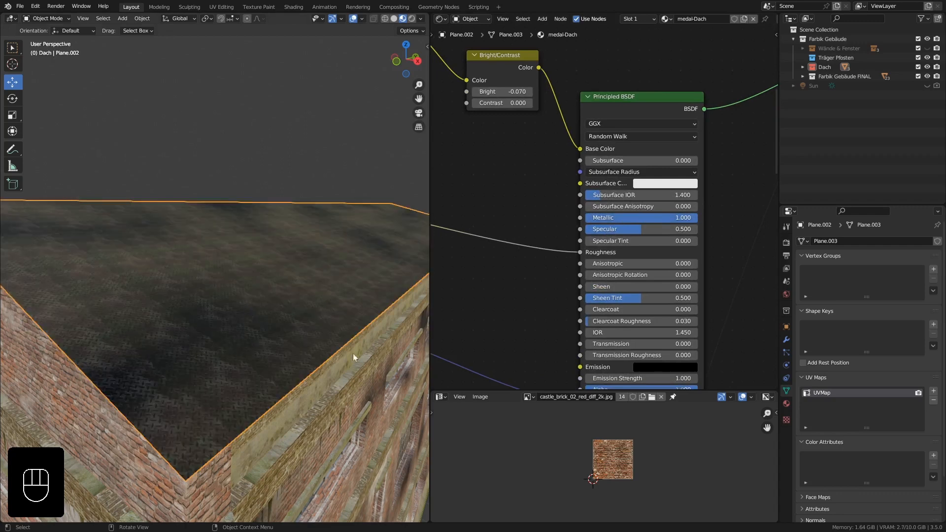
{"action": "left_click_drag", "start_coordinate": [635, 229], "coordinate": [672, 229]}
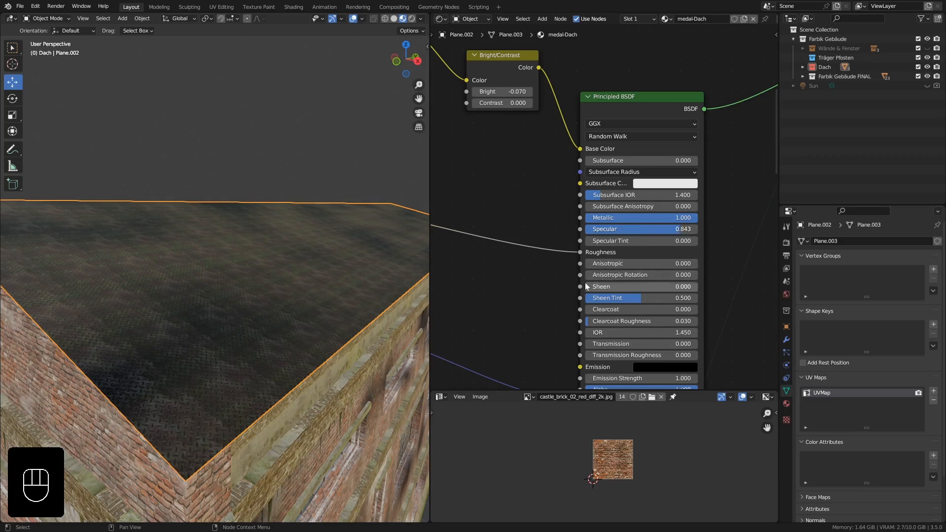
Insert a ColorRamp node into the link between the roughness texture and the Principled BSDF's Roughness input.
{"action": "middle_click_drag", "start_coordinate": [537, 278], "coordinate": [611, 271]}
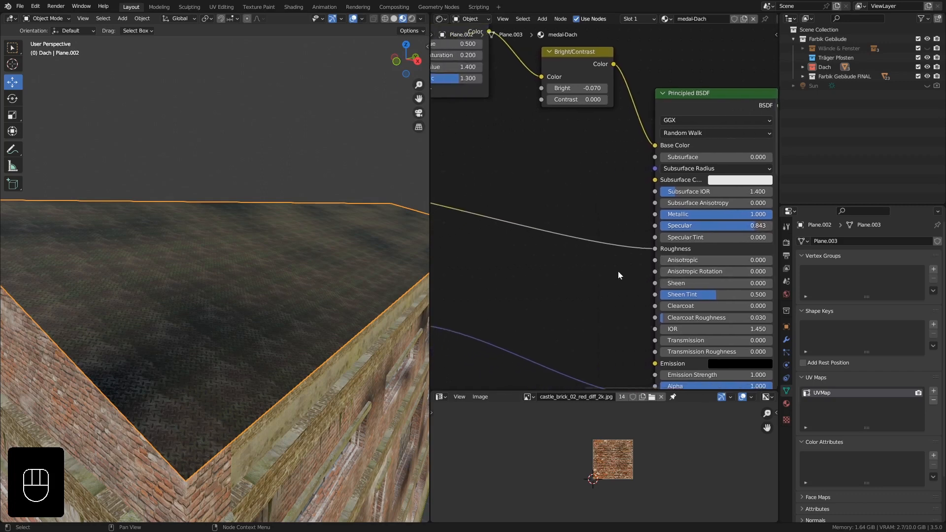
{"action": "middle_click_drag", "start_coordinate": [560, 256], "coordinate": [592, 212]}
{"action": "key", "text": "shift+a"}
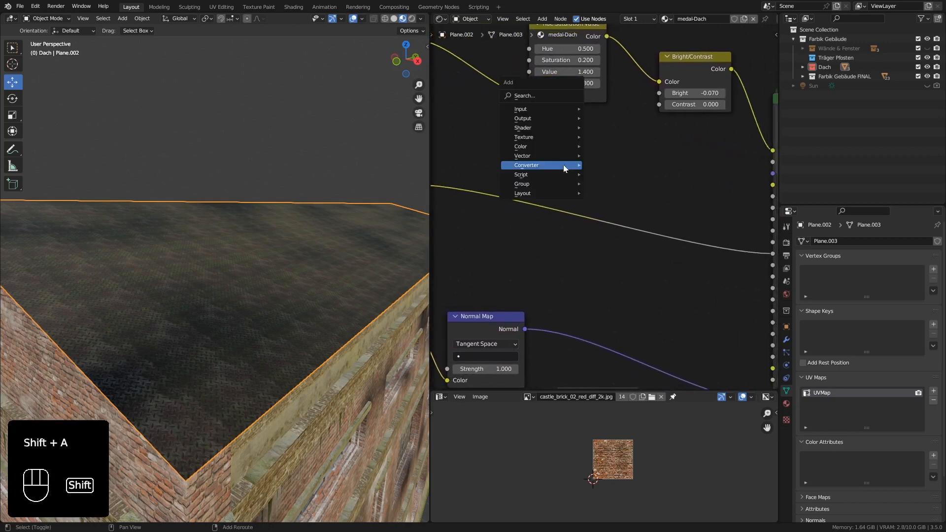
{"action": "mouse_move", "coordinate": [563, 164]}
{"action": "left_click", "coordinate": [623, 187]}
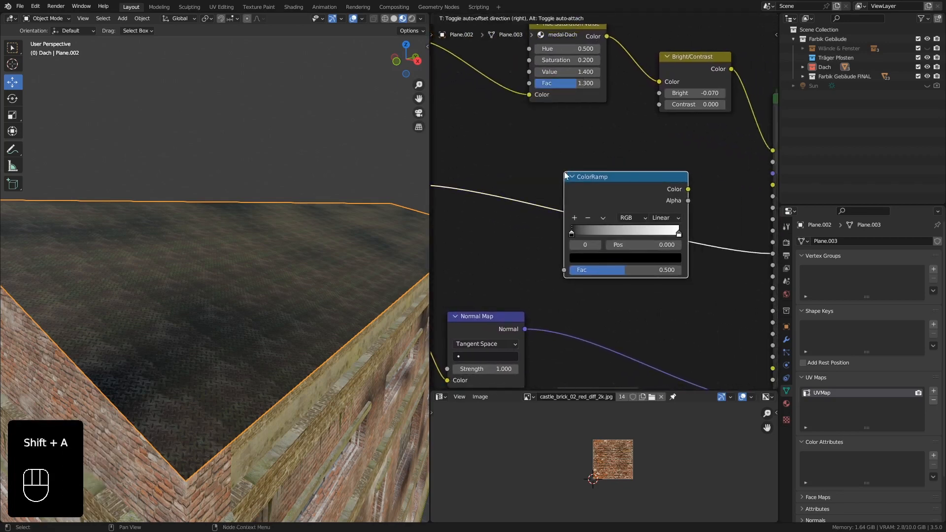
{"action": "left_click", "coordinate": [565, 173]}
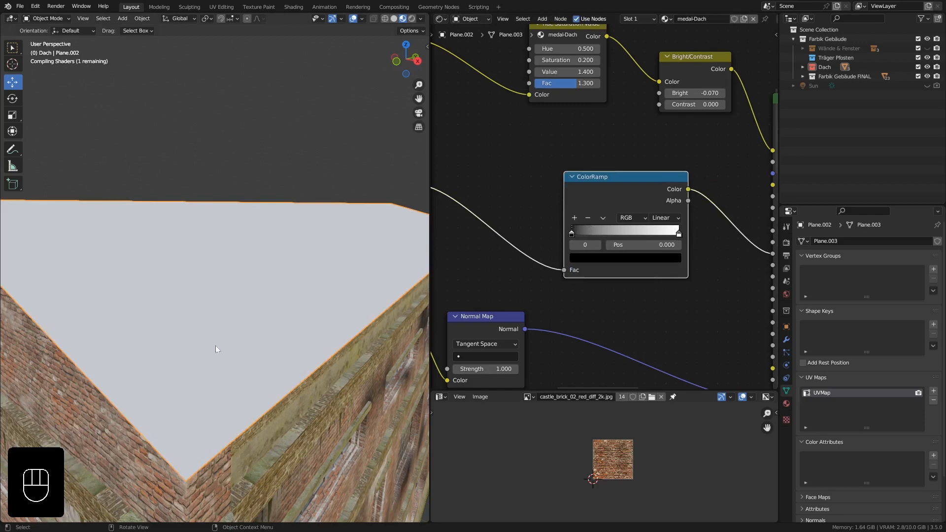
Sharpen the roughness ColorRamp by moving the black stop to 0.493 and the white stop inward, checking the roof's reflections.
{"action": "middle_click_drag", "start_coordinate": [199, 358], "coordinate": [200, 354]}
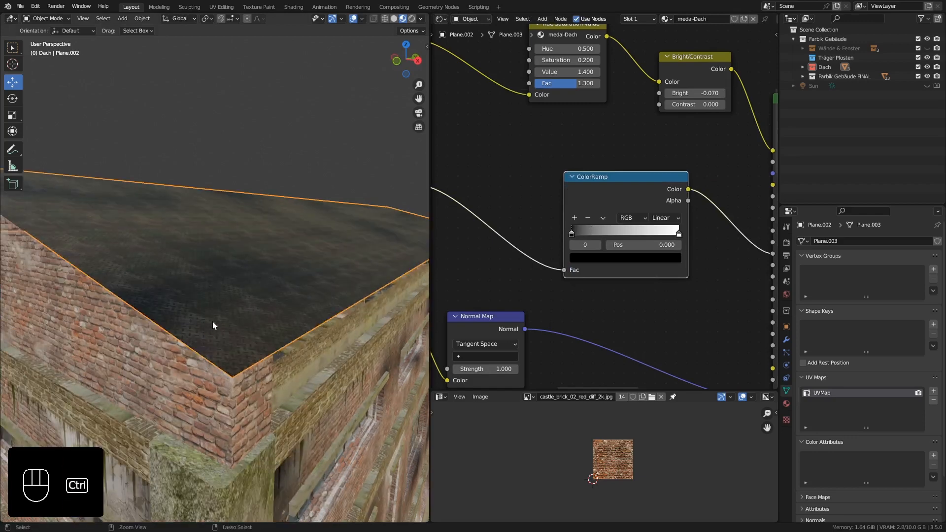
{"action": "middle_click_drag", "start_coordinate": [212, 321], "coordinate": [223, 316], "text": "ctrl"}
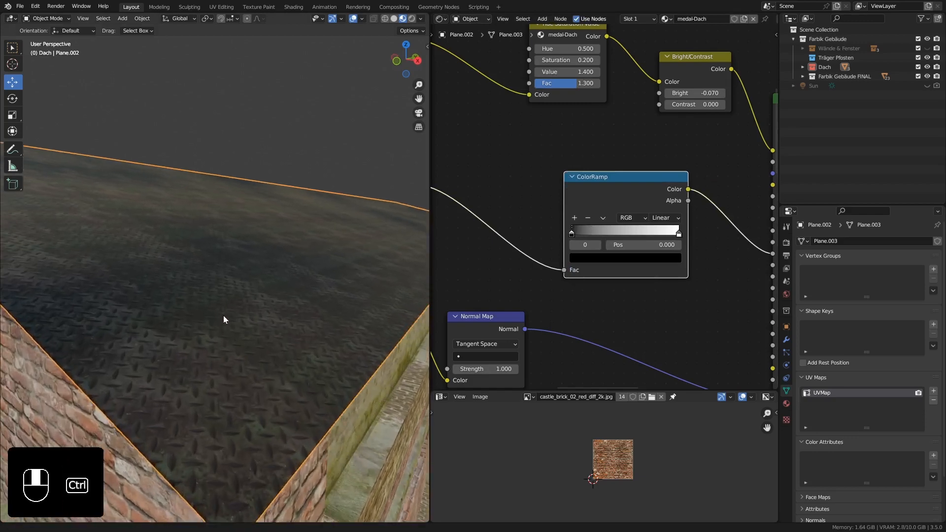
{"action": "left_click_drag", "start_coordinate": [575, 235], "coordinate": [611, 230]}
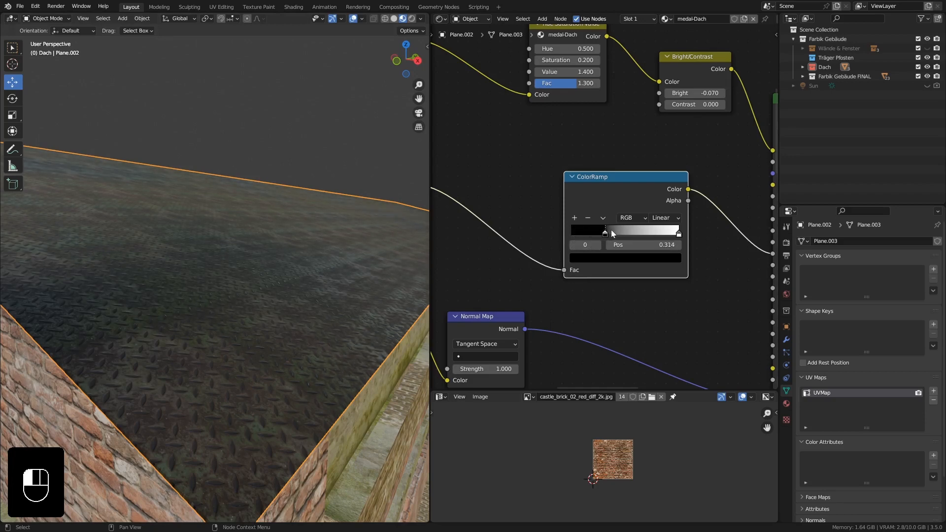
{"action": "left_click_drag", "start_coordinate": [679, 233], "coordinate": [633, 234]}
{"action": "middle_click_drag", "start_coordinate": [239, 190], "coordinate": [244, 242]}
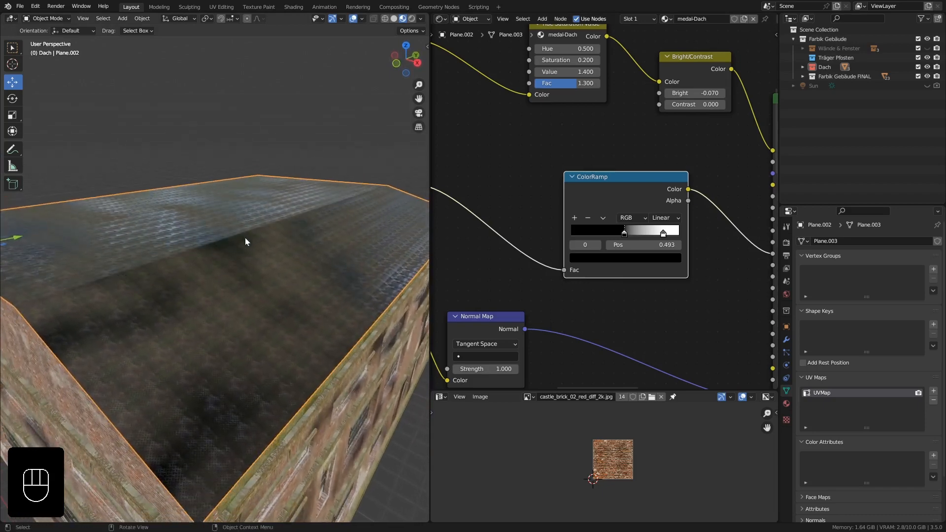
{"action": "middle_click_drag", "start_coordinate": [163, 331], "coordinate": [214, 271]}
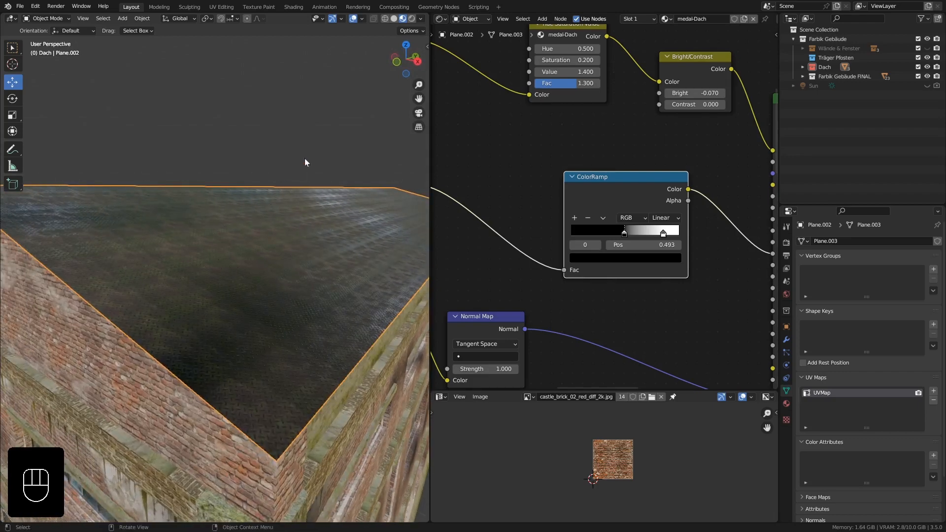
Switch the 3D viewport to rendered shading, unhide the Sun light and inspect the metal roof up close.
{"action": "left_click", "coordinate": [411, 19]}
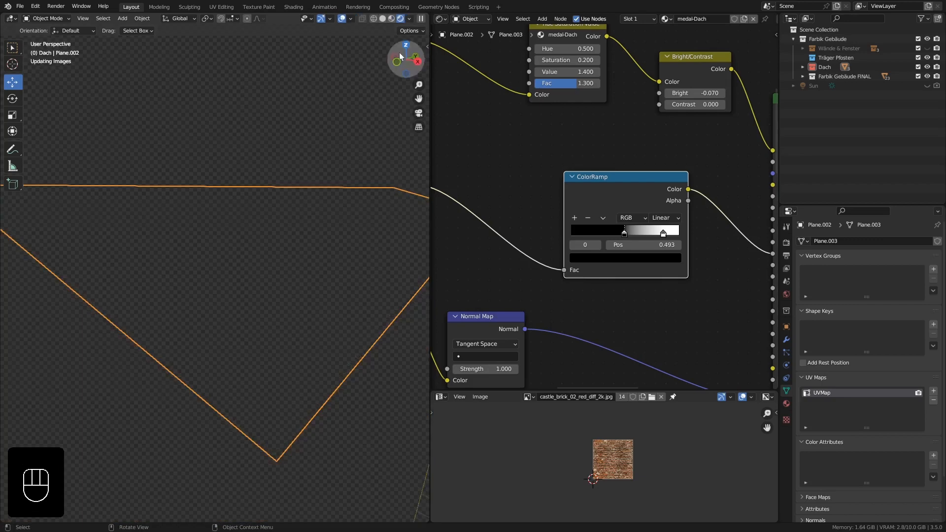
{"action": "mouse_move", "coordinate": [315, 236]}
{"action": "middle_mouse_down", "text": "ctrl"}
{"action": "mouse_move", "coordinate": [303, 223]}
{"action": "mouse_move", "coordinate": [271, 232]}
{"action": "mouse_move", "coordinate": [276, 243]}
{"action": "mouse_move", "coordinate": [306, 225]}
{"action": "middle_mouse_up", "text": "ctrl"}
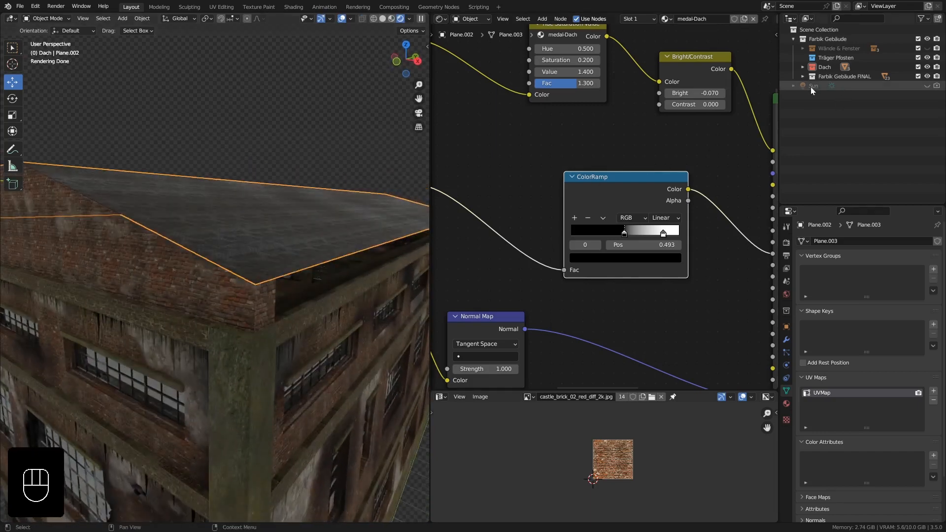
{"action": "left_click", "coordinate": [927, 86]}
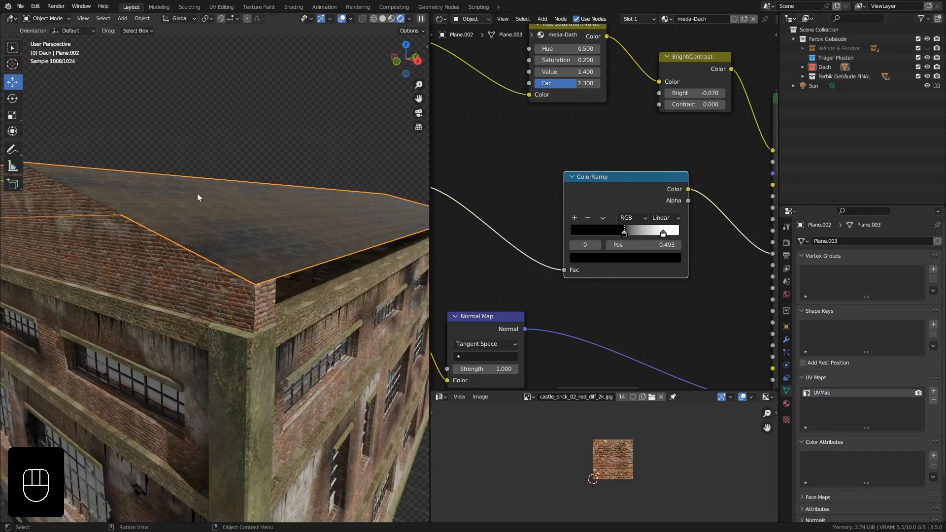
{"action": "middle_click_drag", "start_coordinate": [198, 196], "coordinate": [229, 213]}
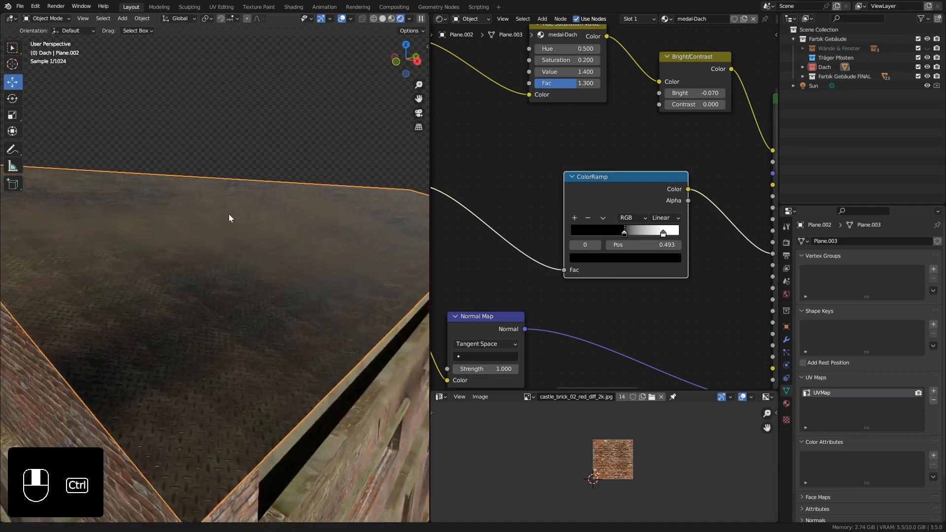
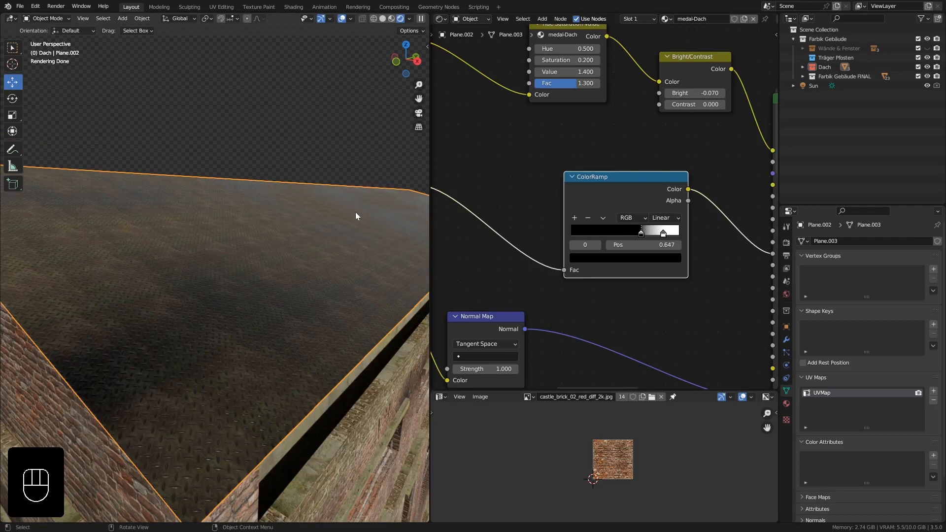
Tune the roughness ColorRamp by moving the black stop to 0.546 and adjusting the white stop, checking the roof's reflections from several angles.
{"action": "middle_click_drag", "start_coordinate": [356, 216], "coordinate": [7, 233], "text": "shift"}
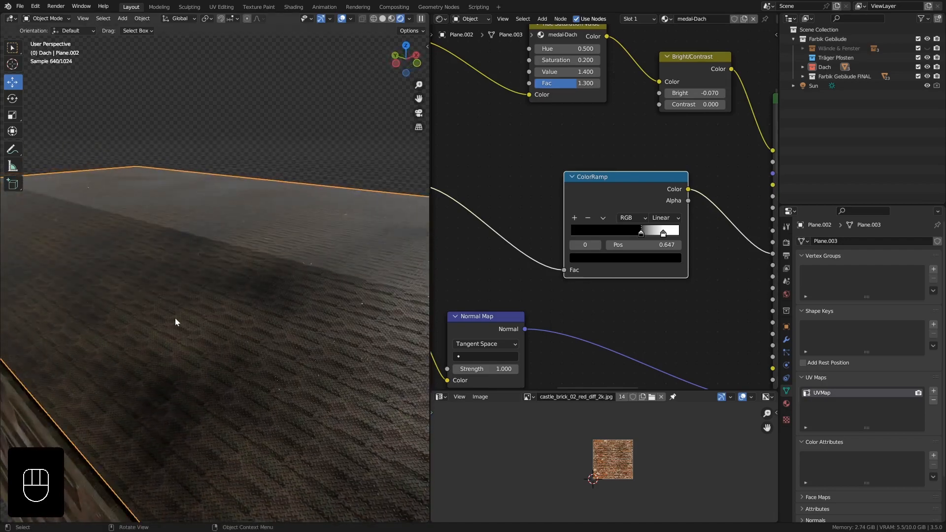
{"action": "middle_click_drag", "start_coordinate": [226, 315], "coordinate": [170, 305], "text": "ctrl"}
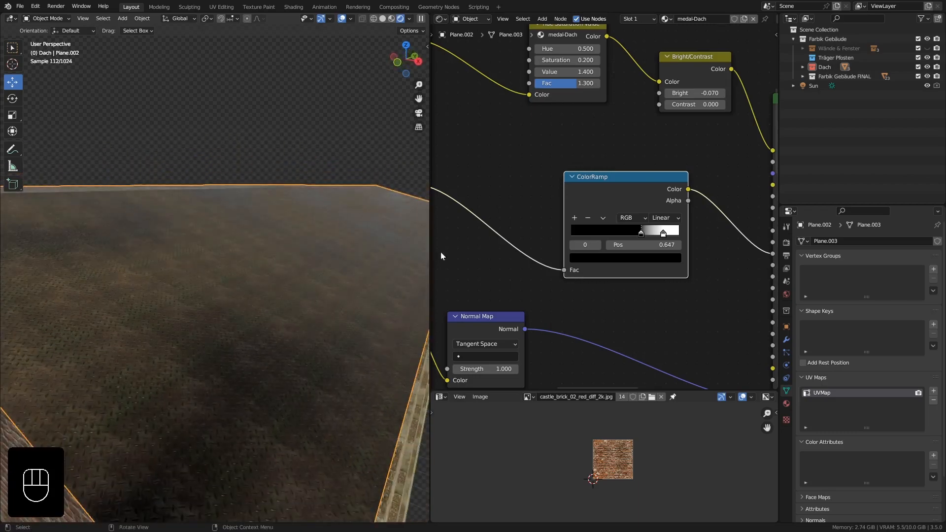
{"action": "left_click_drag", "start_coordinate": [641, 232], "coordinate": [661, 232]}
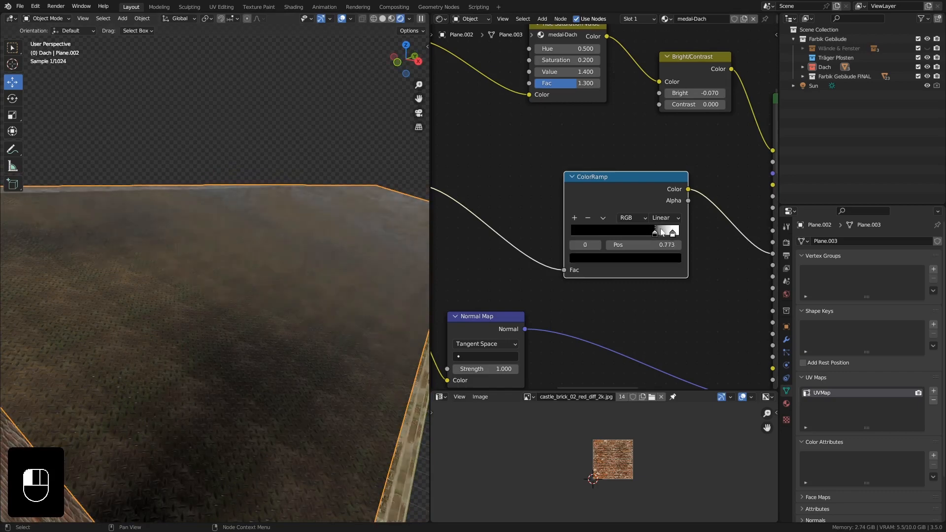
{"action": "scroll", "coordinate": [375, 209], "scroll_direction": "up", "scroll_amount": 4}
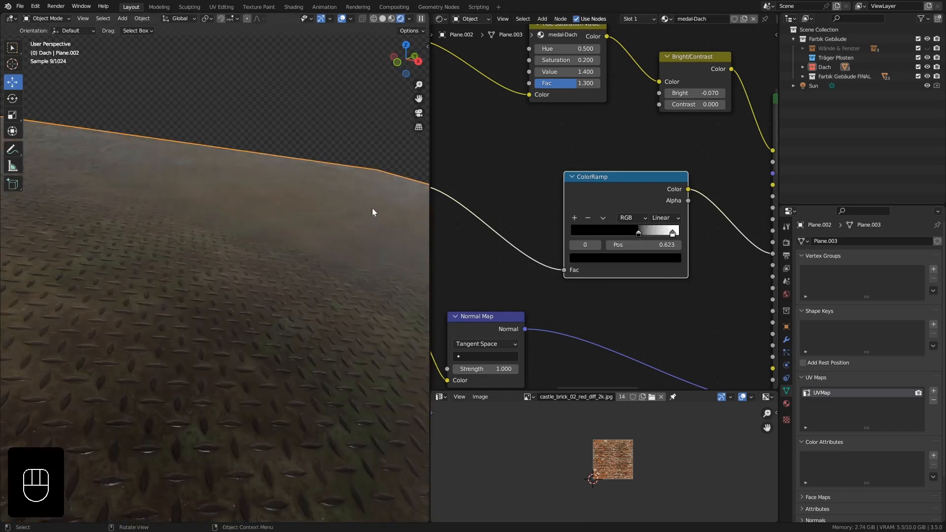
{"action": "middle_click_drag", "start_coordinate": [312, 195], "coordinate": [282, 226], "text": "ctrl"}
{"action": "scroll", "coordinate": [257, 250], "scroll_direction": "up", "scroll_amount": 5}
{"action": "scroll", "coordinate": [251, 243], "scroll_direction": "down", "scroll_amount": 5}
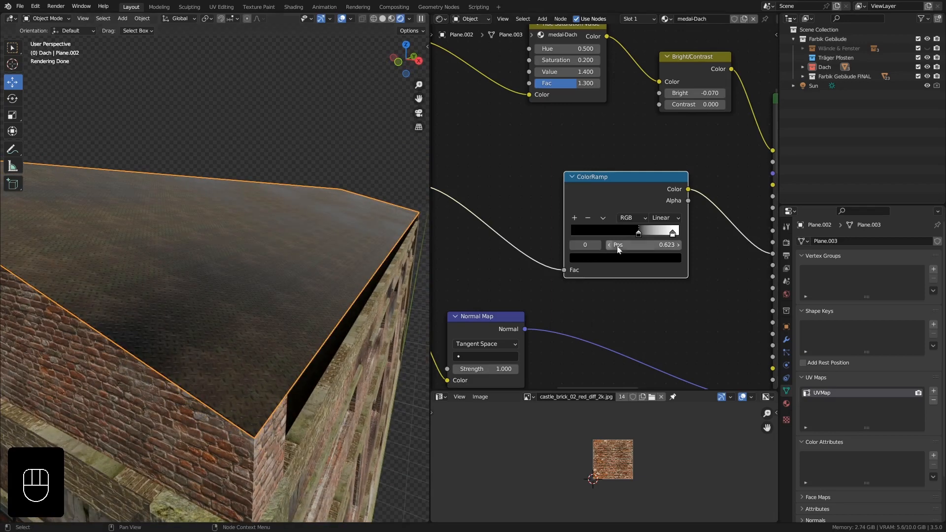
{"action": "mouse_move", "coordinate": [637, 232]}
{"action": "left_mouse_down"}
{"action": "mouse_move", "coordinate": [616, 232]}
{"action": "mouse_move", "coordinate": [660, 232]}
{"action": "mouse_move", "coordinate": [548, 229]}
{"action": "mouse_move", "coordinate": [652, 236]}
{"action": "left_mouse_up"}
{"action": "middle_click_drag", "start_coordinate": [327, 273], "coordinate": [295, 294]}
{"action": "left_click_drag", "start_coordinate": [647, 236], "coordinate": [631, 233]}
Try a Noise Texture Scale of 3.070 with the noise ColorRamp's black stop at the start and white stop at 0.589.
{"action": "scroll", "coordinate": [592, 154], "scroll_direction": "down", "scroll_amount": 2}
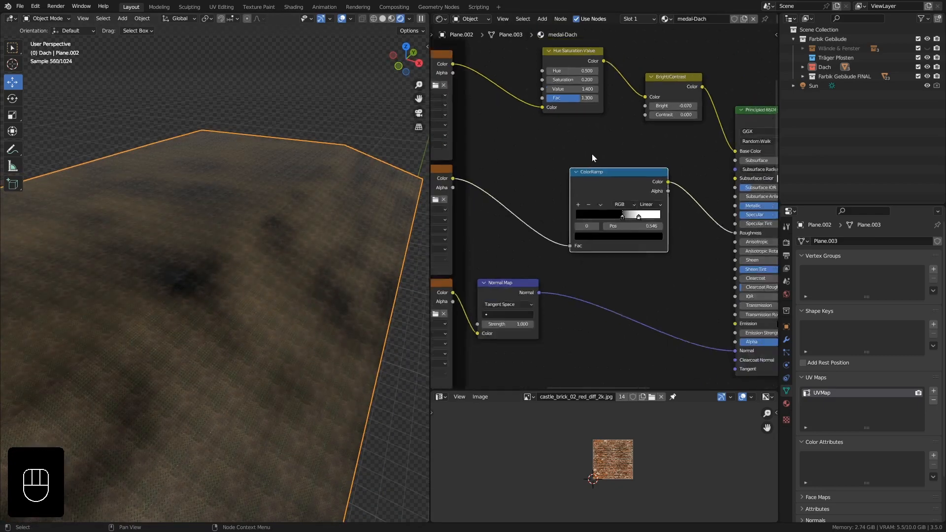
{"action": "middle_click_drag", "start_coordinate": [593, 154], "coordinate": [643, 277]}
{"action": "middle_click_drag", "start_coordinate": [583, 114], "coordinate": [598, 184]}
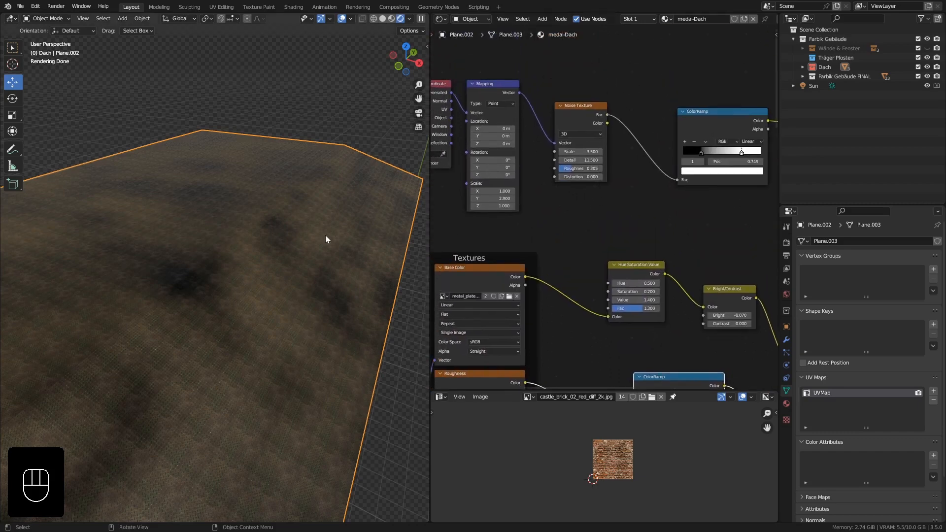
{"action": "middle_click_drag", "start_coordinate": [325, 235], "coordinate": [324, 231]}
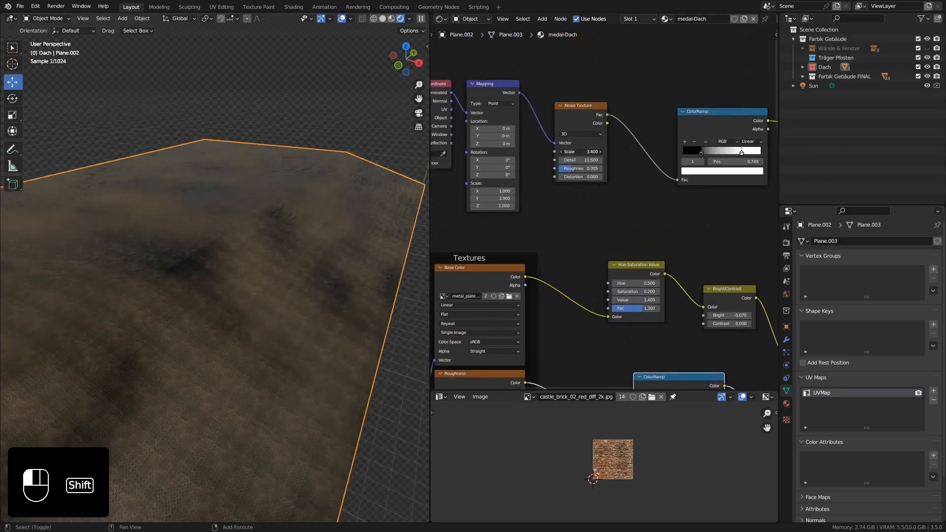
{"action": "left_click_drag", "start_coordinate": [580, 152], "coordinate": [569, 152], "text": "shift"}
{"action": "left_click_drag", "start_coordinate": [582, 152], "coordinate": [621, 151], "text": "shift"}
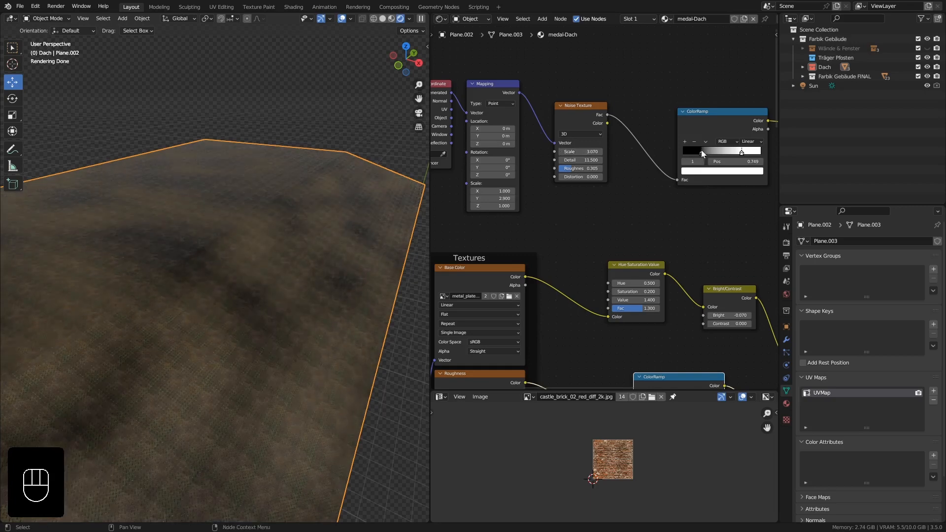
{"action": "left_click_drag", "start_coordinate": [702, 151], "coordinate": [728, 154]}
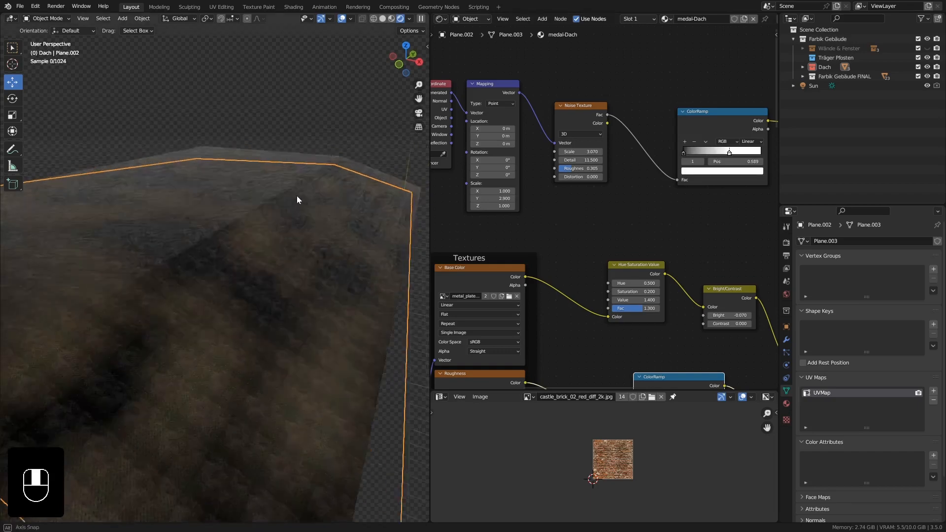
{"action": "middle_click_drag", "start_coordinate": [296, 196], "coordinate": [273, 219]}
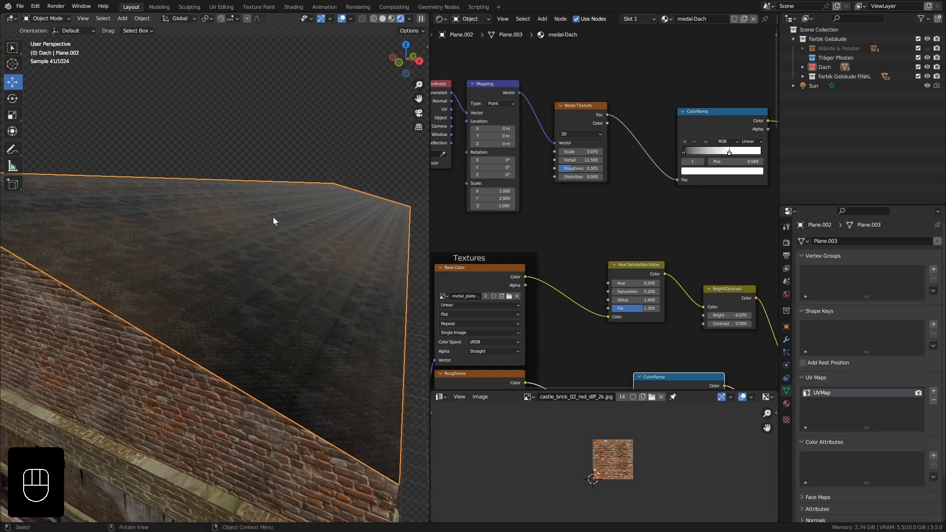
{"action": "middle_click_drag", "start_coordinate": [280, 276], "coordinate": [282, 272], "text": "ctrl"}
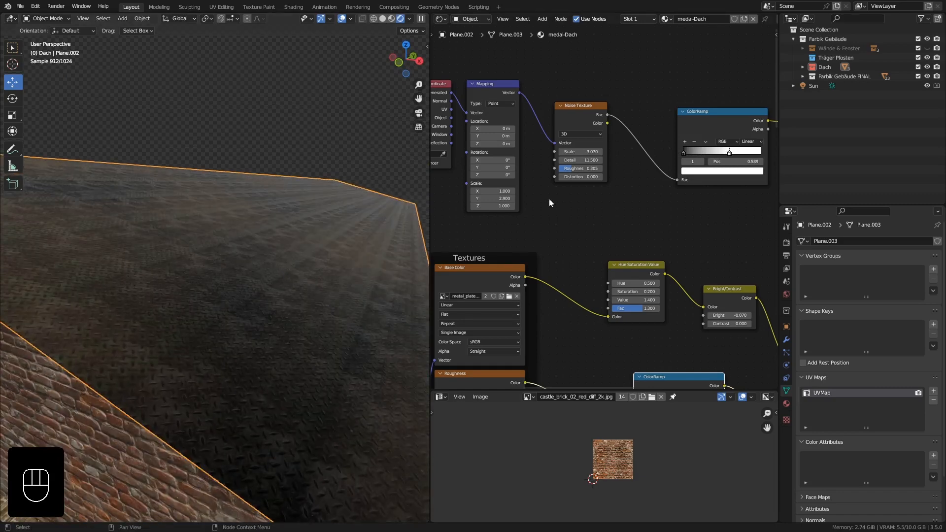
Set the Noise Texture's Scale to 3.920 and check the pattern across the roof.
{"action": "left_click_drag", "start_coordinate": [575, 151], "coordinate": [571, 151], "text": "shift"}
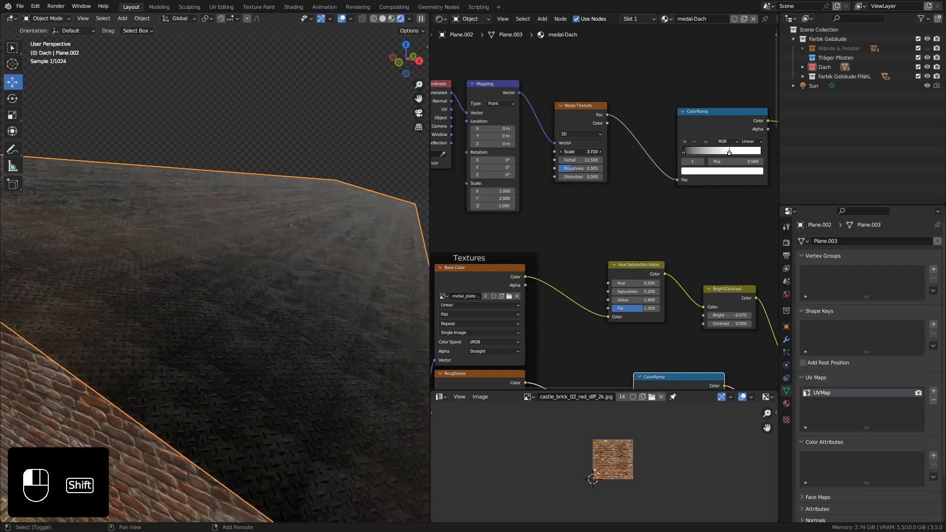
{"action": "left_click_drag", "start_coordinate": [580, 151], "coordinate": [597, 151], "text": "shift"}
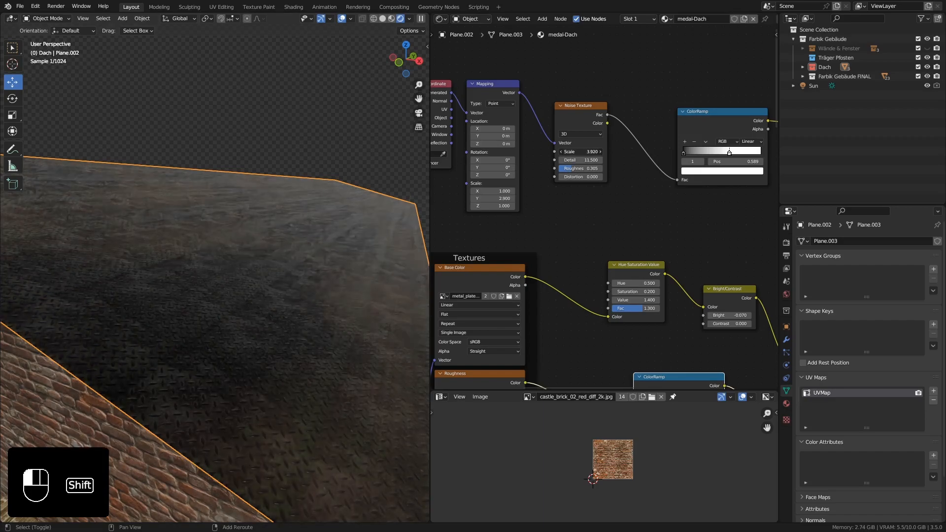
{"action": "middle_click_drag", "start_coordinate": [255, 183], "coordinate": [248, 234], "text": "ctrl"}
{"action": "middle_click_drag", "start_coordinate": [249, 235], "coordinate": [236, 254]}
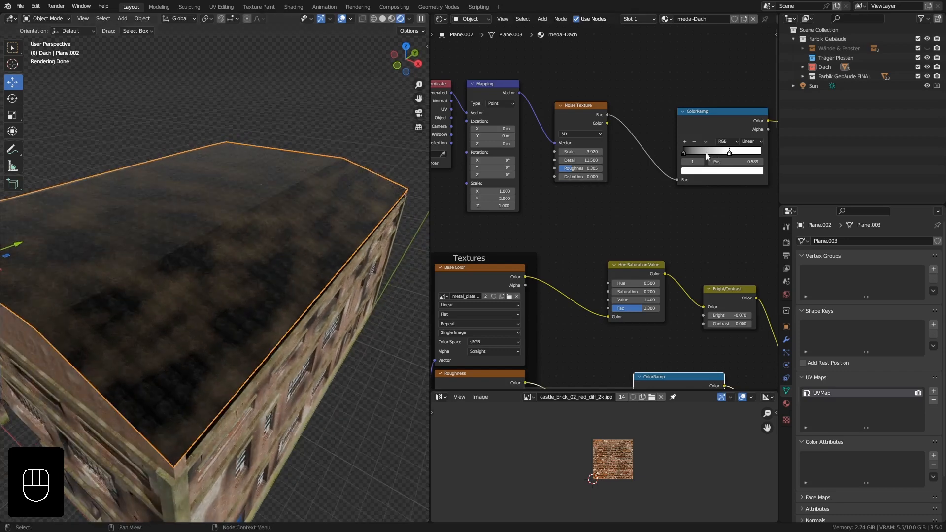
Set the noise ColorRamp's black stop to 0.213, shift its white stop outward, and fine-tune the Noise Texture's Scale.
{"action": "left_click_drag", "start_coordinate": [696, 152], "coordinate": [730, 152]}
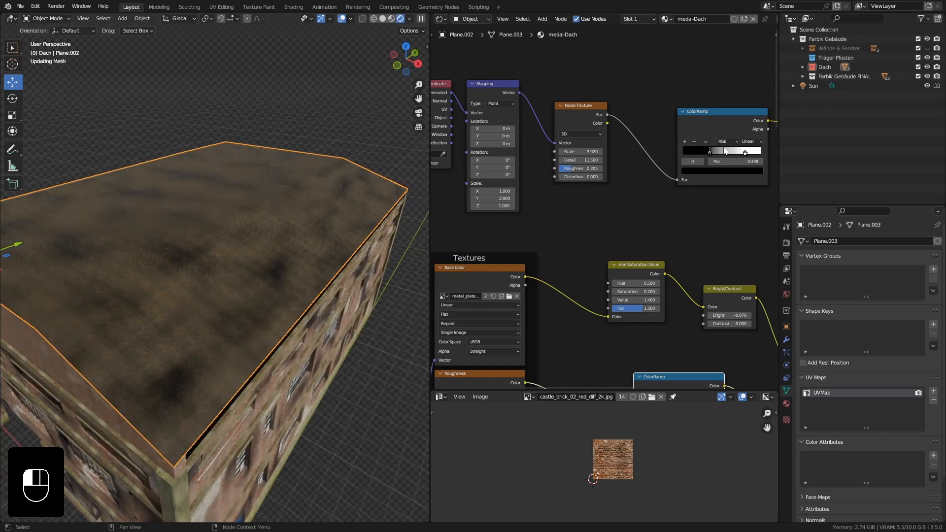
{"action": "left_click", "coordinate": [749, 153]}
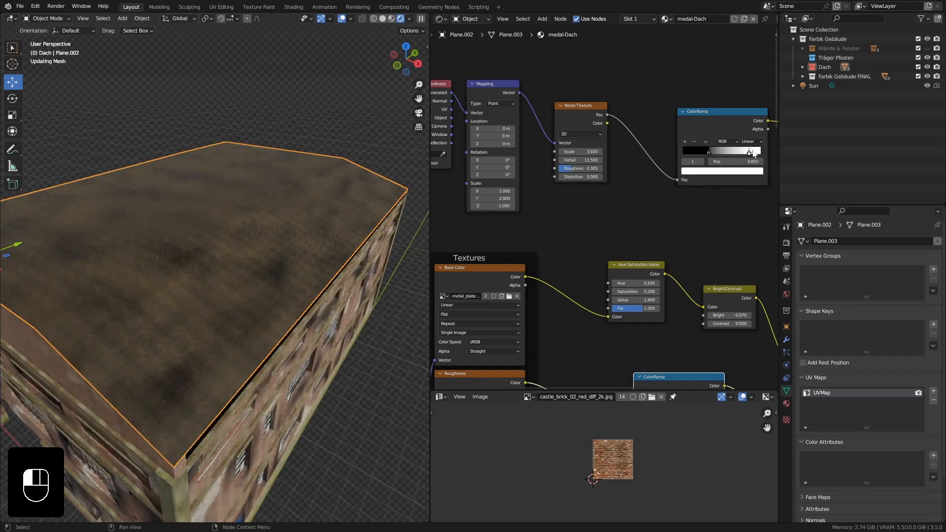
{"action": "left_click_drag", "start_coordinate": [754, 153], "coordinate": [705, 150]}
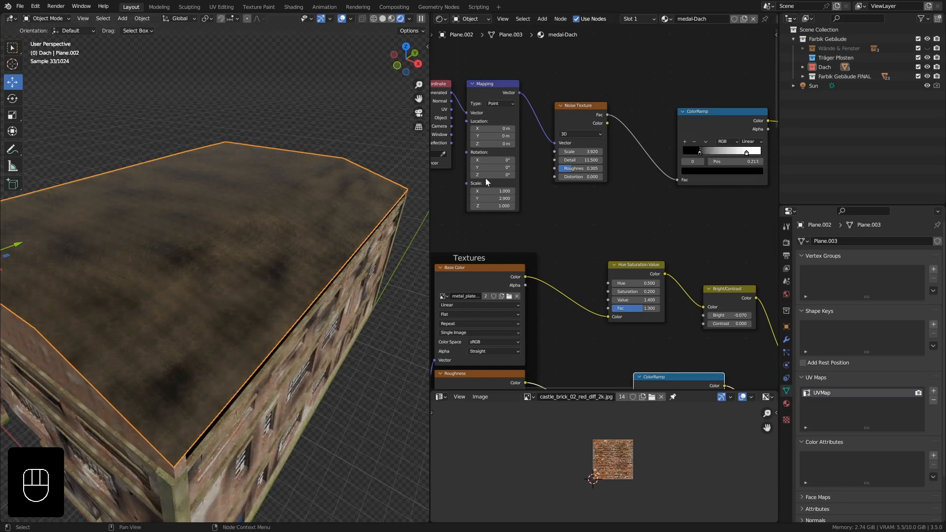
{"action": "left_click_drag", "start_coordinate": [580, 151], "coordinate": [568, 151], "text": "shift"}
{"action": "middle_click_drag", "start_coordinate": [195, 258], "coordinate": [240, 244]}
Move the Mix Shader node closer to the Material Output to make room after the Principled BSDF.
{"action": "scroll", "coordinate": [633, 237], "scroll_direction": "down", "scroll_amount": 5}
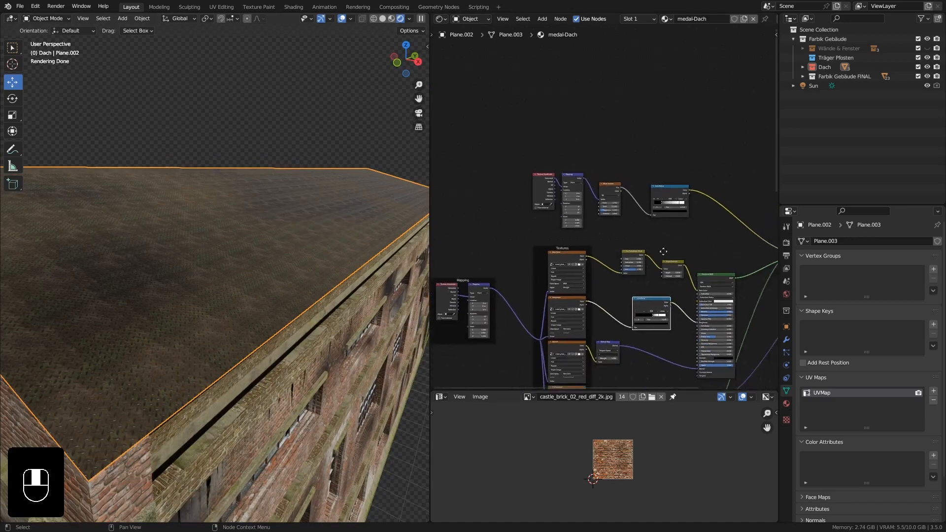
{"action": "scroll", "coordinate": [629, 232], "scroll_direction": "up", "scroll_amount": 3}
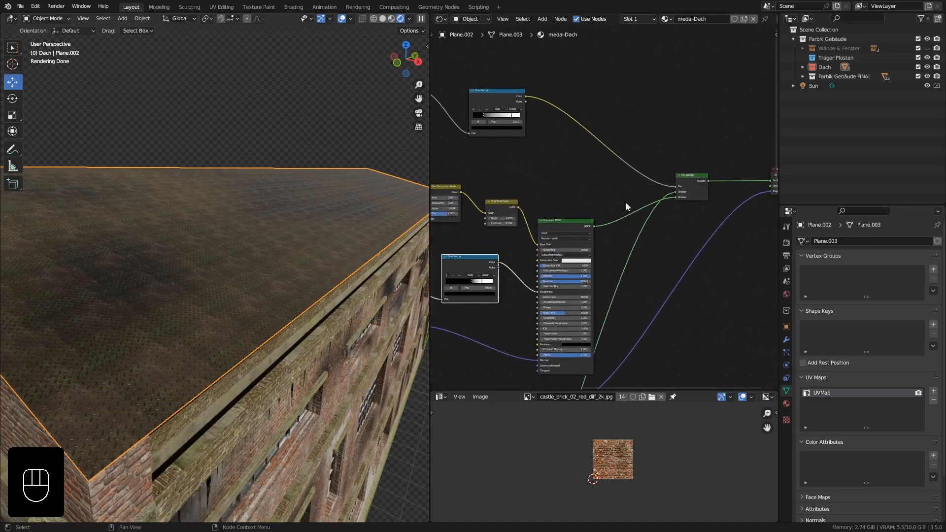
{"action": "middle_click_drag", "start_coordinate": [721, 223], "coordinate": [675, 232]}
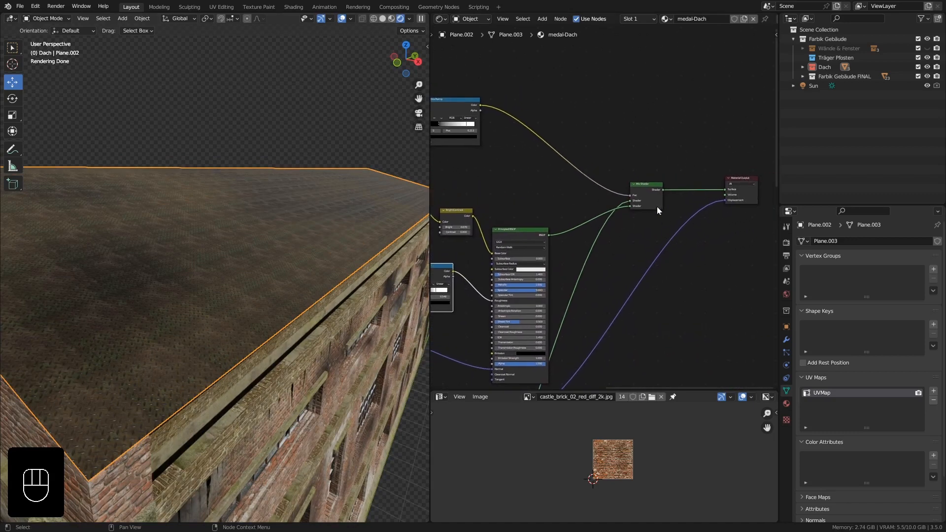
{"action": "left_click_drag", "start_coordinate": [654, 205], "coordinate": [683, 187]}
{"action": "middle_click_drag", "start_coordinate": [611, 213], "coordinate": [632, 209]}
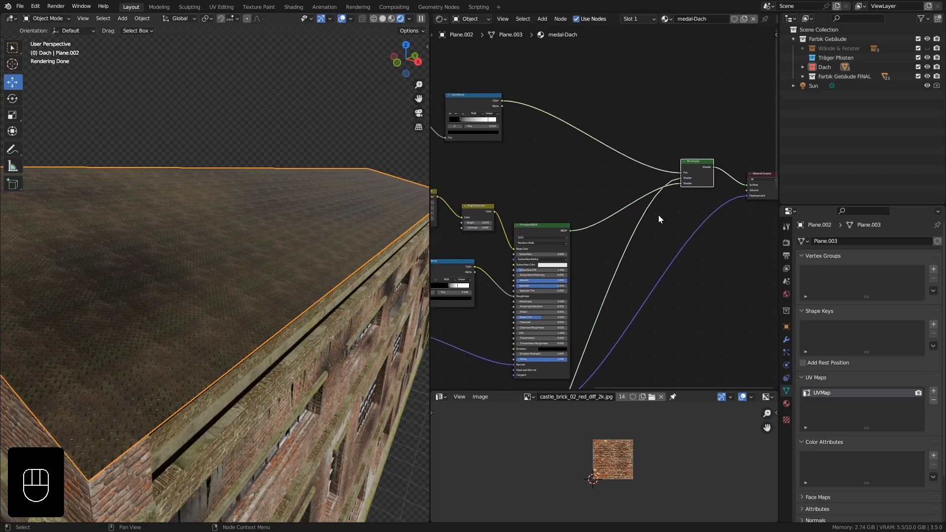
Add a Glossy BSDF node above the Principled BSDF.
{"action": "left_click", "coordinate": [537, 234]}
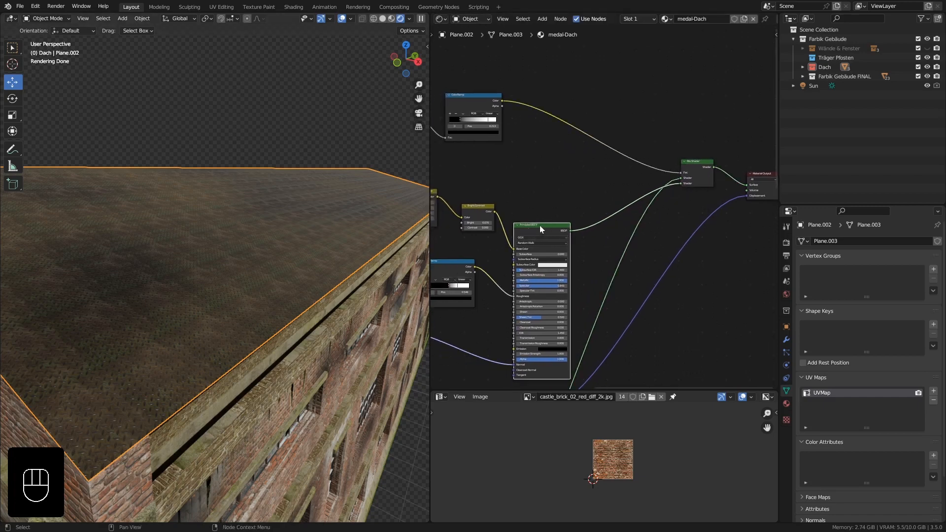
{"action": "left_click", "coordinate": [565, 225]}
{"action": "key", "text": "shift+a"}
{"action": "mouse_move", "coordinate": [538, 177]}
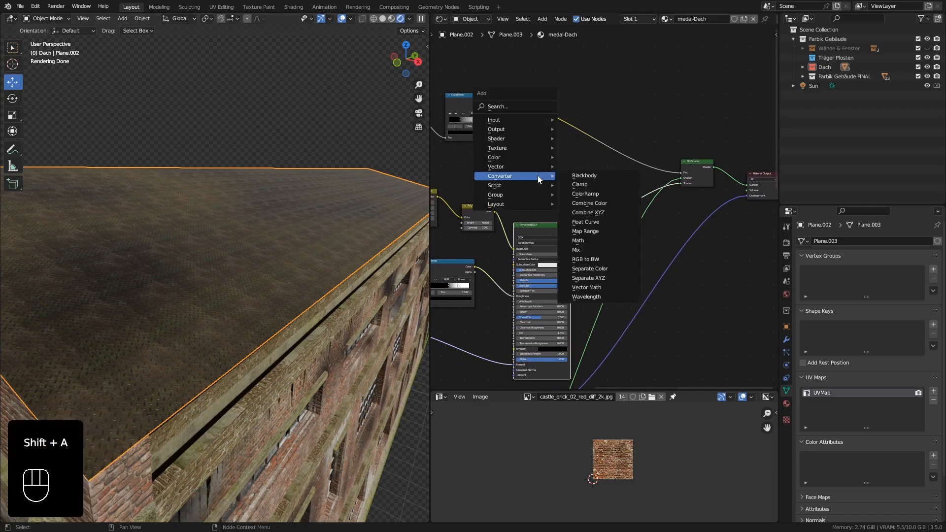
{"action": "mouse_move", "coordinate": [518, 140]}
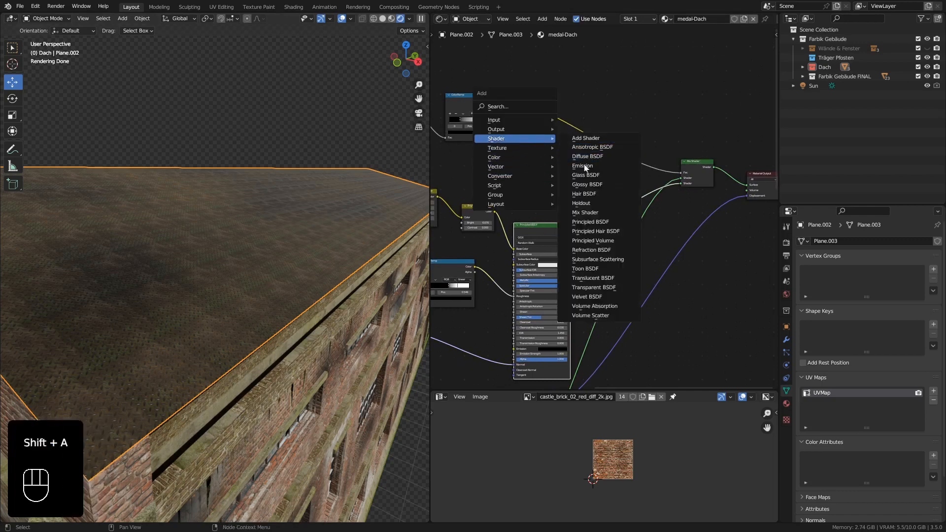
{"action": "left_click", "coordinate": [591, 185]}
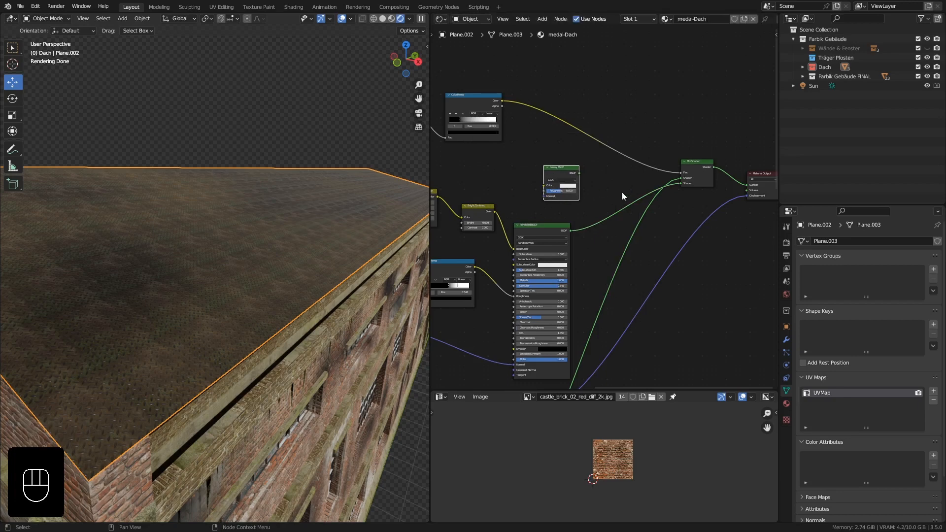
Insert a Mix Shader between the Principled BSDF and the final Mix Shader, and connect the Glossy BSDF to its first Shader input.
{"action": "key", "text": "shift+a"}
{"action": "mouse_move", "coordinate": [615, 182]}
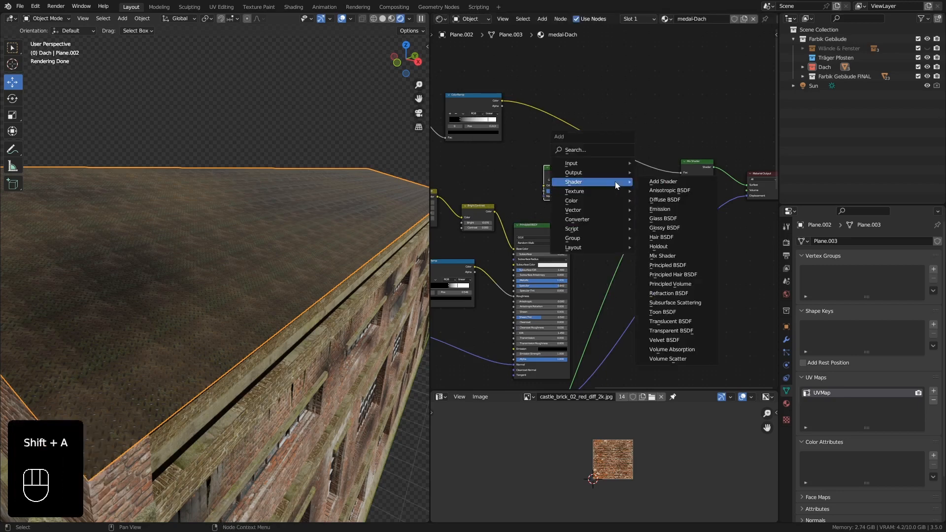
{"action": "left_click", "coordinate": [673, 256]}
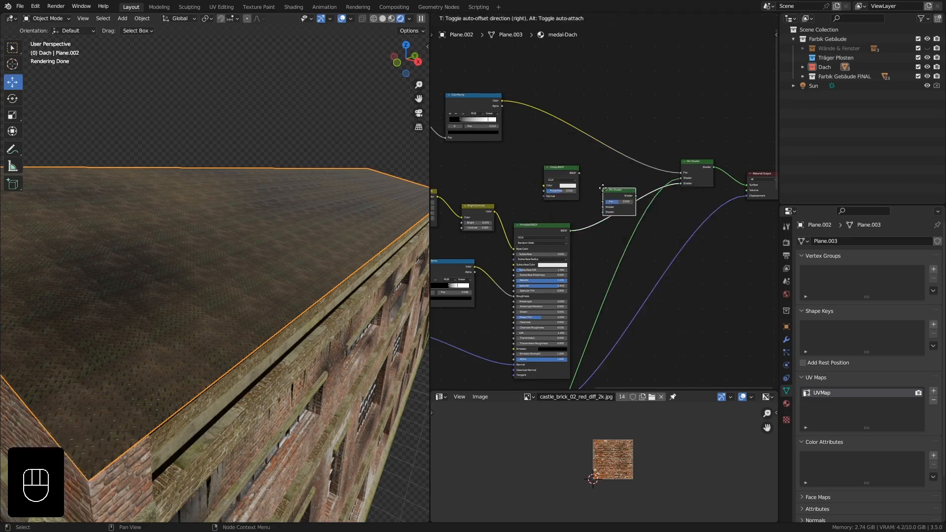
{"action": "left_click", "coordinate": [601, 186]}
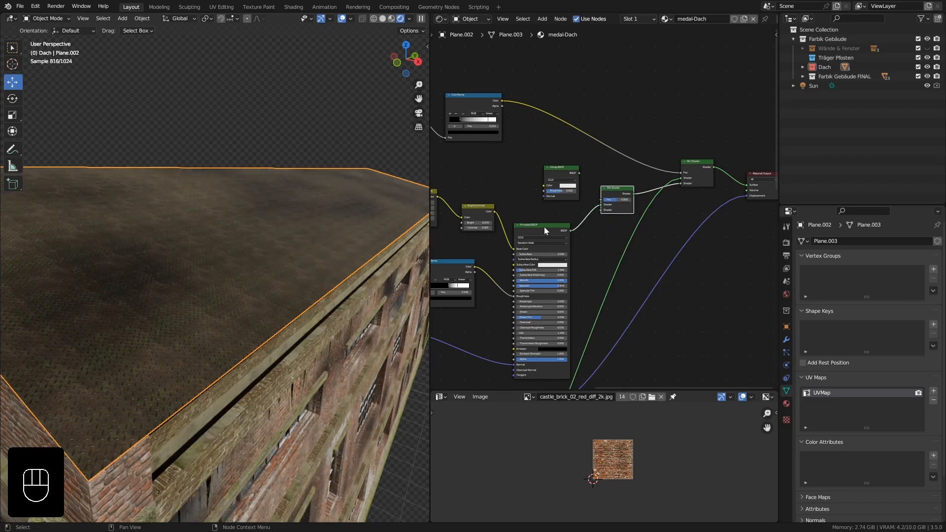
{"action": "left_click_drag", "start_coordinate": [580, 173], "coordinate": [601, 206]}
Set the Glossy BSDF's Roughness to 0.238.
{"action": "middle_click_drag", "start_coordinate": [260, 262], "coordinate": [277, 276], "text": "shift"}
{"action": "scroll", "coordinate": [566, 200], "scroll_direction": "up", "scroll_amount": 2}
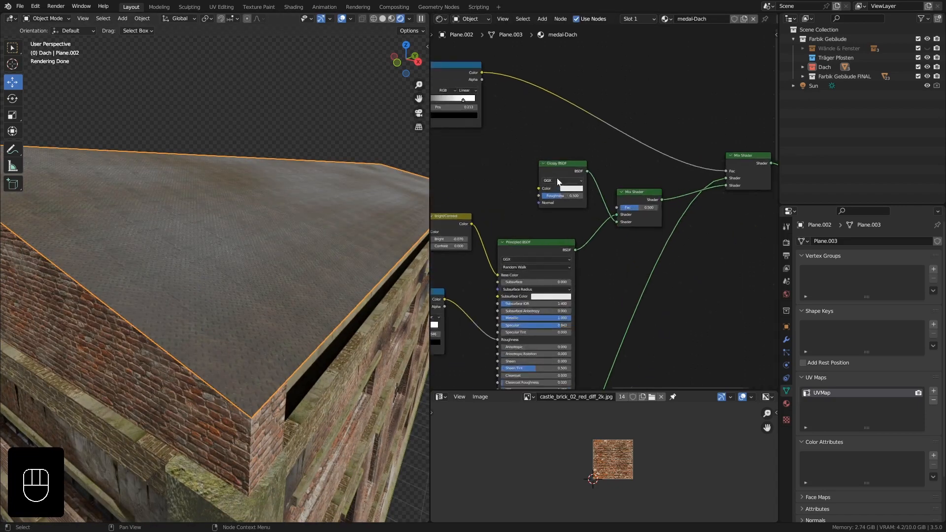
{"action": "left_click_drag", "start_coordinate": [563, 196], "coordinate": [554, 196]}
Inspect the glossy roof finish up close and across the whole factory building from several angles.
{"action": "scroll", "coordinate": [208, 232], "scroll_direction": "up", "scroll_amount": 3}
{"action": "mouse_move", "coordinate": [230, 226]}
{"action": "middle_mouse_down"}
{"action": "mouse_move", "coordinate": [238, 258]}
{"action": "mouse_move", "coordinate": [231, 316]}
{"action": "mouse_move", "coordinate": [227, 227]}
{"action": "mouse_move", "coordinate": [245, 207]}
{"action": "mouse_move", "coordinate": [238, 241]}
{"action": "middle_mouse_up"}
{"action": "middle_click_drag", "start_coordinate": [374, 265], "coordinate": [218, 231]}
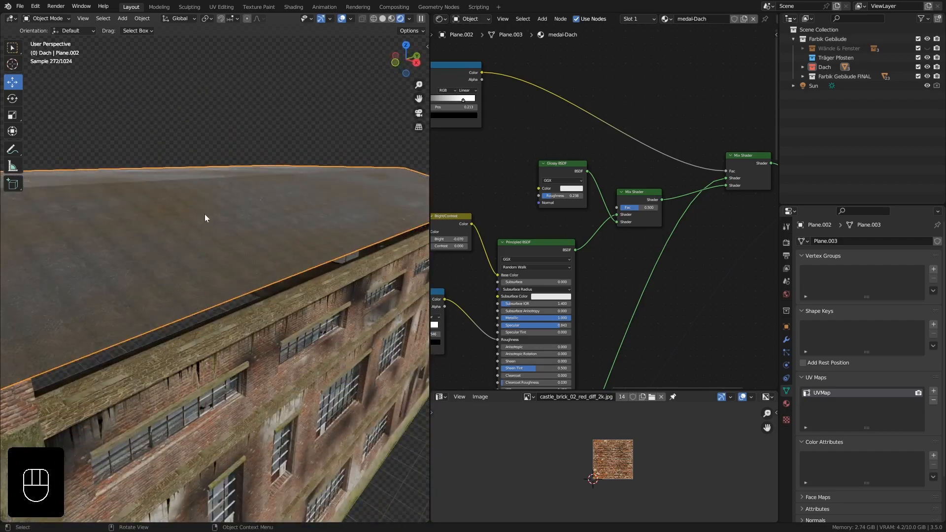
{"action": "middle_click_drag", "start_coordinate": [156, 202], "coordinate": [211, 203], "text": "shift"}
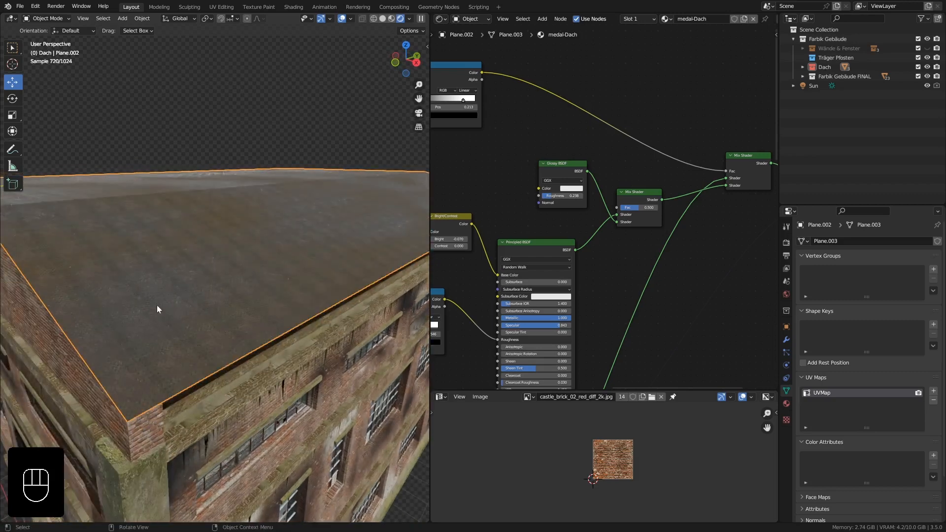
{"action": "middle_click_drag", "start_coordinate": [158, 288], "coordinate": [225, 279]}
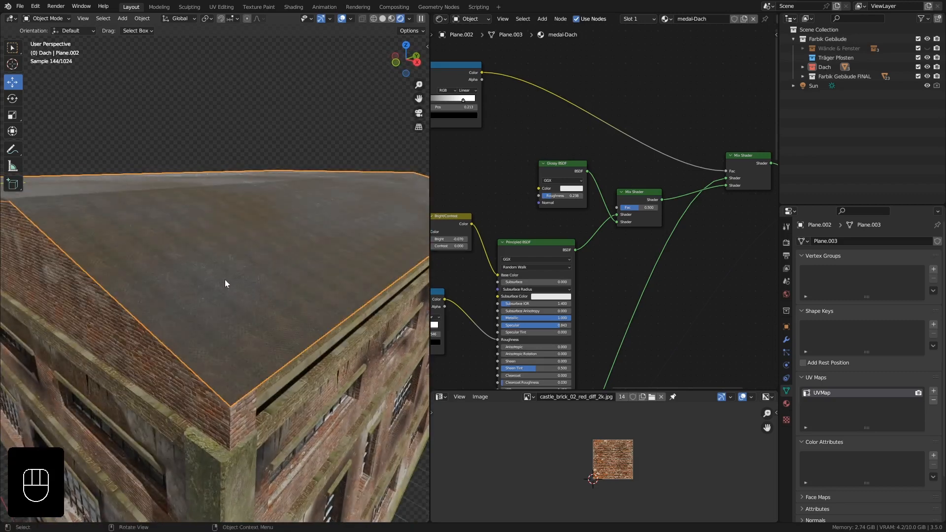
{"action": "middle_click_drag", "start_coordinate": [273, 237], "coordinate": [257, 227]}
{"action": "middle_click_drag", "start_coordinate": [84, 264], "coordinate": [86, 304]}
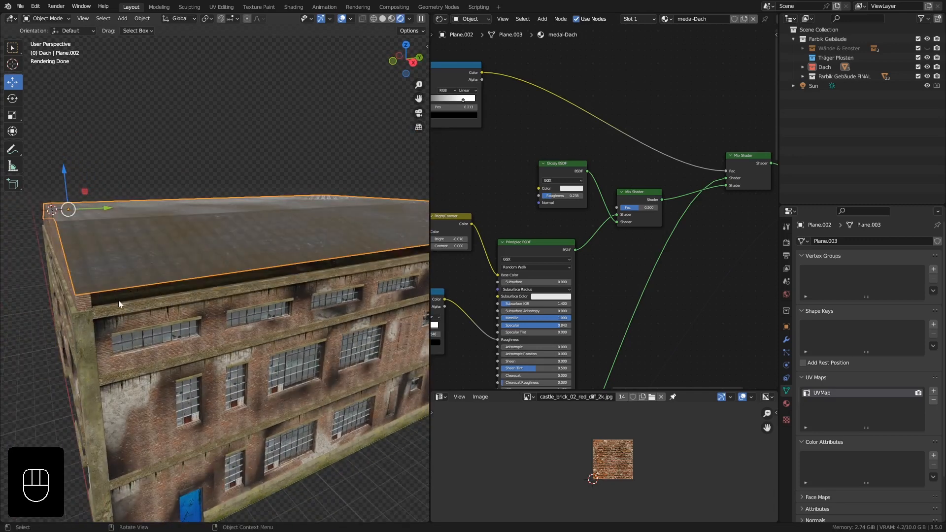
{"action": "middle_click_drag", "start_coordinate": [118, 300], "coordinate": [88, 293]}
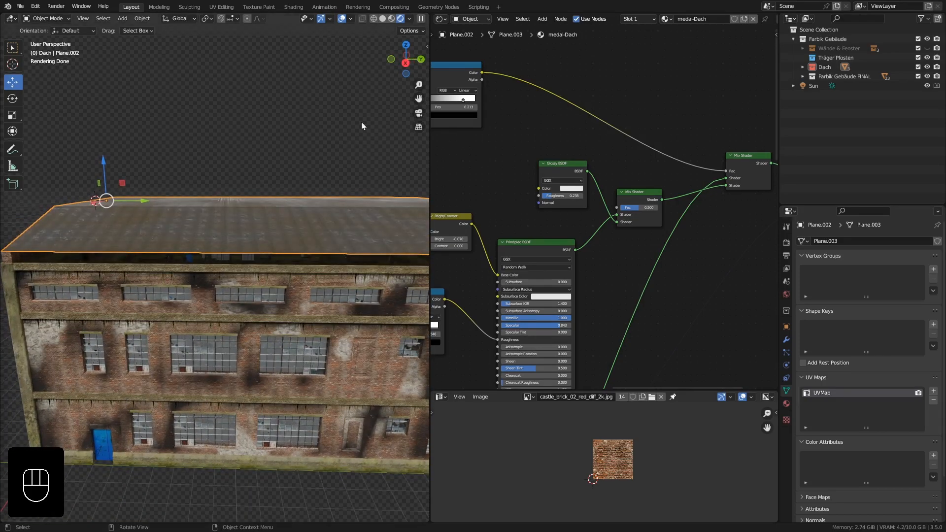
Switch the viewport to Material Preview shading and bring the brick gable wall under the roof into view.
{"action": "left_click", "coordinate": [391, 18]}
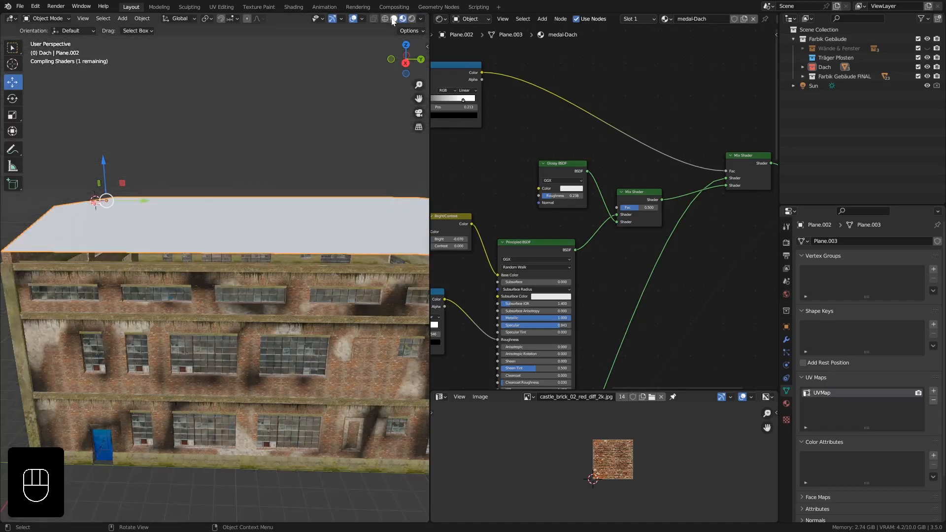
{"action": "mouse_move", "coordinate": [98, 238]}
{"action": "middle_mouse_down"}
{"action": "mouse_move", "coordinate": [60, 235]}
{"action": "mouse_move", "coordinate": [256, 215]}
{"action": "middle_mouse_up"}
{"action": "scroll", "coordinate": [256, 215], "scroll_direction": "up", "scroll_amount": 5}
{"action": "middle_click_drag", "start_coordinate": [335, 214], "coordinate": [302, 209], "text": "shift"}
Cut a vertical edge loop into the brick gable wall's mesh and slide it close to the corner pillar.
{"action": "left_click", "coordinate": [280, 150]}
{"action": "key", "text": "Tab"}
{"action": "middle_click_drag", "start_coordinate": [255, 154], "coordinate": [175, 161]}
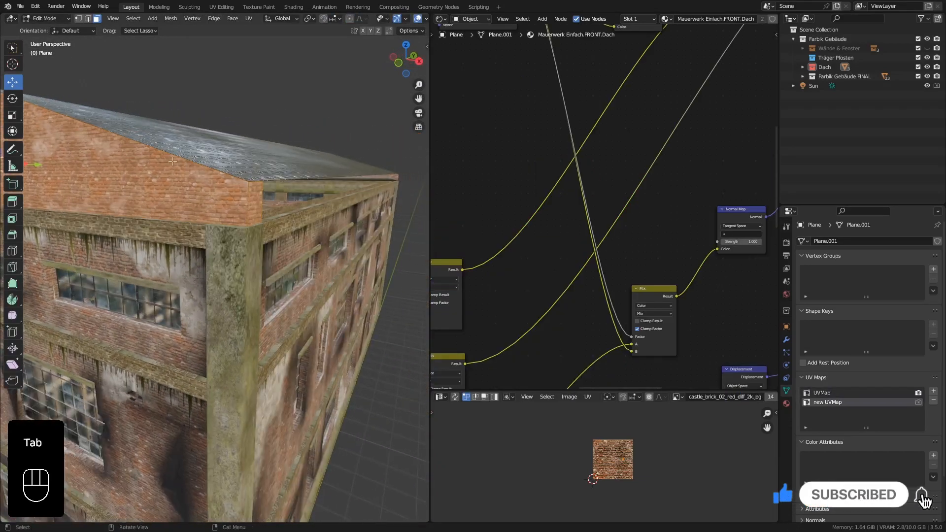
{"action": "middle_click_drag", "start_coordinate": [95, 146], "coordinate": [182, 157], "text": "shift"}
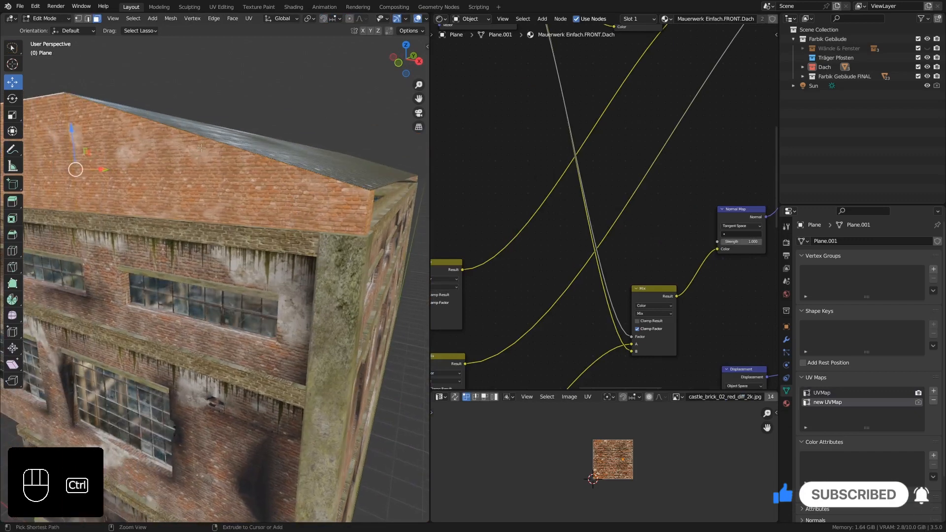
{"action": "key", "text": "ctrl+r"}
{"action": "left_click", "coordinate": [201, 147]}
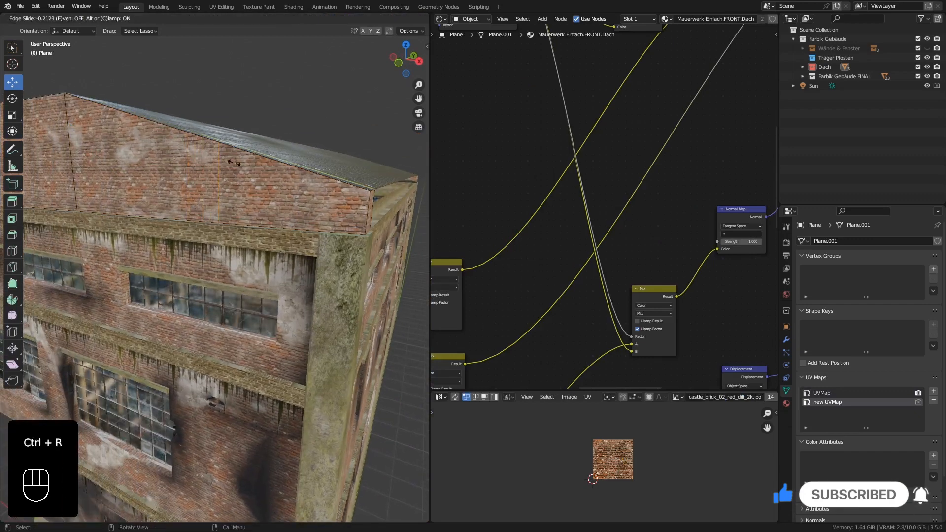
{"action": "left_click", "coordinate": [323, 202]}
{"action": "middle_click_drag", "start_coordinate": [323, 202], "coordinate": [142, 112]}
Extrude the gable wall's narrow inner corner face along the eave about 22.4 m in Y toward the opposite gable.
{"action": "left_click", "coordinate": [96, 21]}
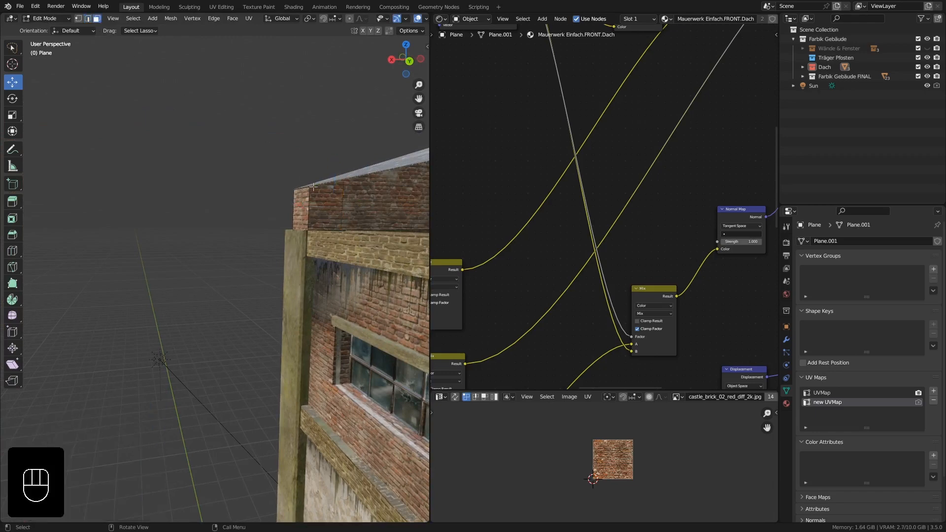
{"action": "left_click", "coordinate": [324, 204]}
{"action": "scroll", "coordinate": [326, 215], "scroll_direction": "down", "scroll_amount": 4}
{"action": "middle_click_drag", "start_coordinate": [328, 218], "coordinate": [190, 207], "text": "shift"}
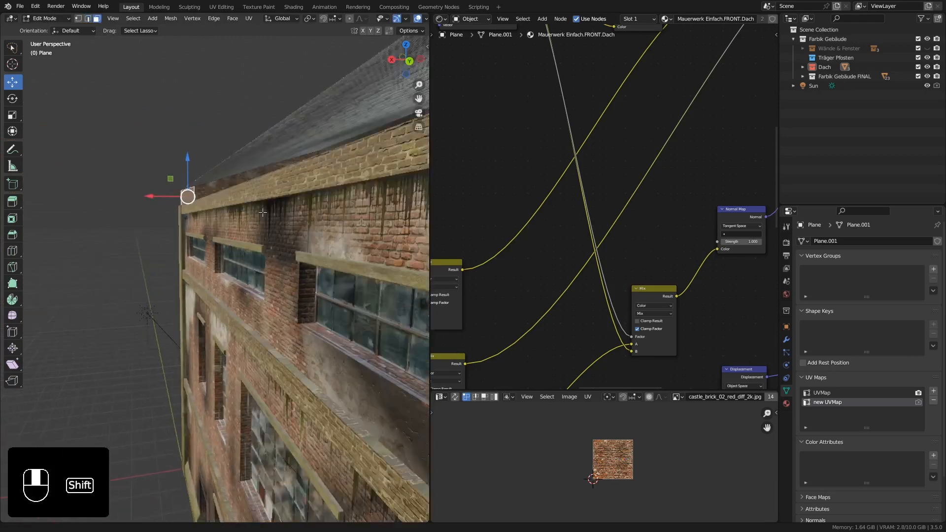
{"action": "scroll", "coordinate": [251, 207], "scroll_direction": "down", "scroll_amount": 3}
{"action": "middle_click_drag", "start_coordinate": [250, 210], "coordinate": [174, 205]}
{"action": "key", "text": "Tab"}
{"action": "scroll", "coordinate": [209, 229], "scroll_direction": "up", "scroll_amount": 1}
{"action": "key", "text": "Tab"}
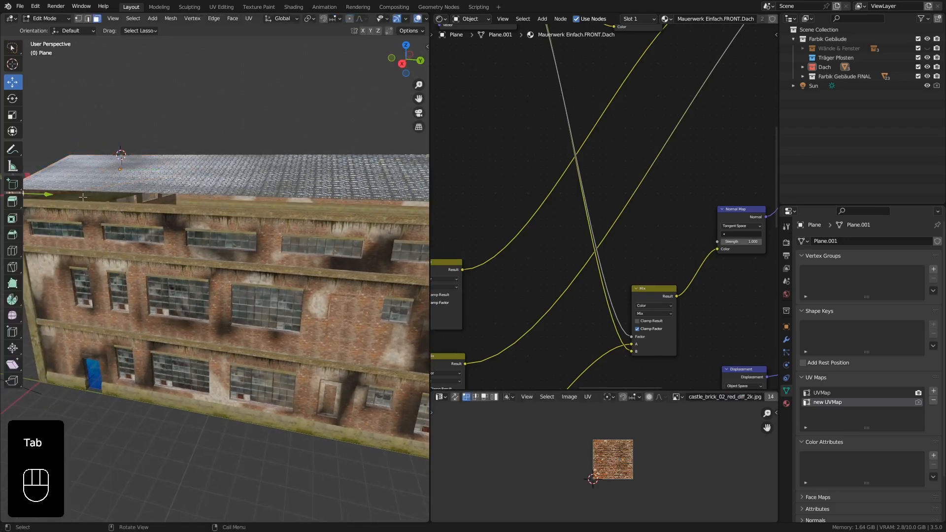
{"action": "scroll", "coordinate": [83, 198], "scroll_direction": "down", "scroll_amount": 2}
{"action": "middle_click_drag", "start_coordinate": [83, 197], "coordinate": [125, 200], "text": "shift"}
{"action": "middle_click_drag", "start_coordinate": [126, 199], "coordinate": [100, 198]}
{"action": "scroll", "coordinate": [100, 198], "scroll_direction": "up", "scroll_amount": 3}
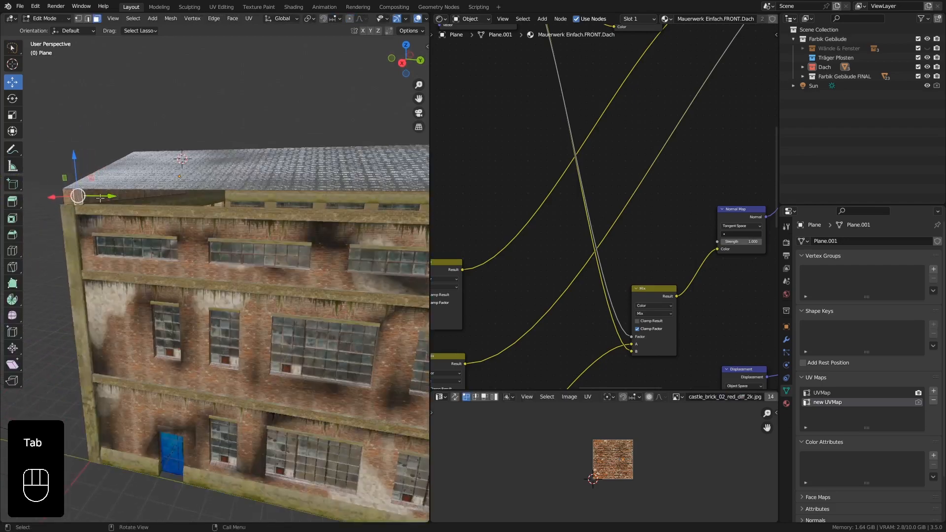
{"action": "scroll", "coordinate": [98, 197], "scroll_direction": "up", "scroll_amount": 2}
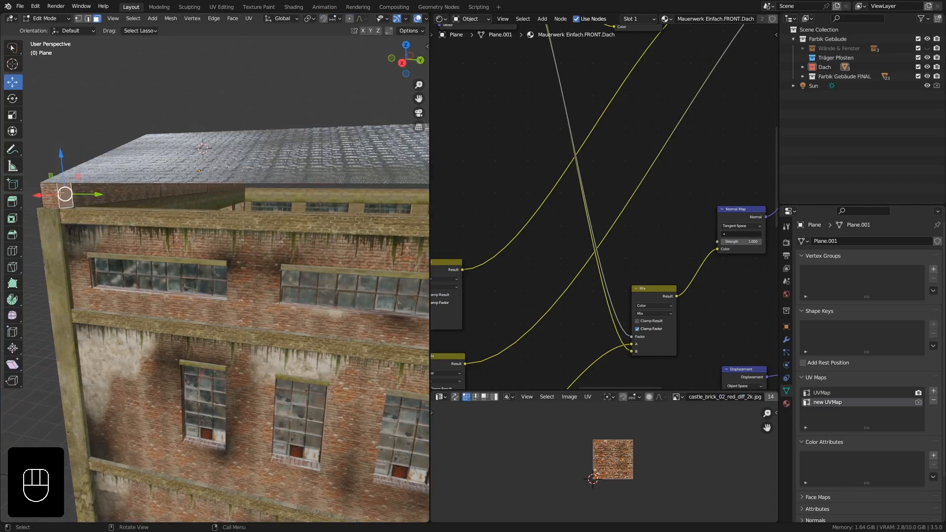
{"action": "middle_click_drag", "start_coordinate": [69, 194], "coordinate": [107, 205]}
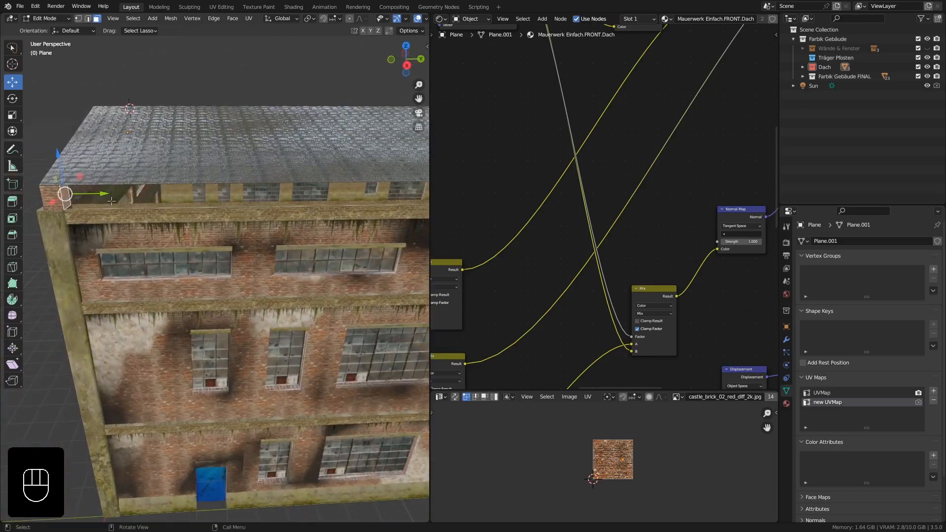
{"action": "key", "text": "e"}
{"action": "right_click", "coordinate": [113, 202]}
{"action": "scroll", "coordinate": [119, 207], "scroll_direction": "down", "scroll_amount": 5}
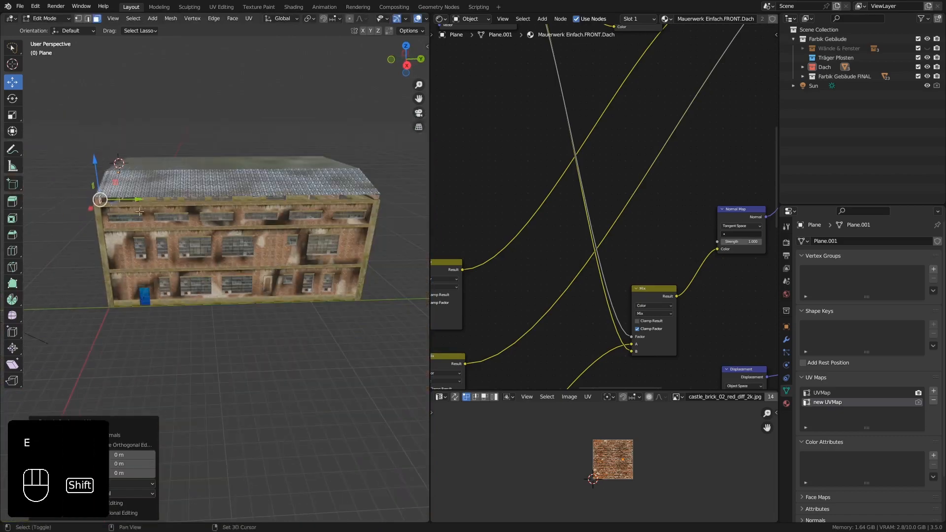
{"action": "left_click_drag", "start_coordinate": [121, 208], "coordinate": [368, 205]}
{"action": "scroll", "coordinate": [295, 203], "scroll_direction": "up", "scroll_amount": 6}
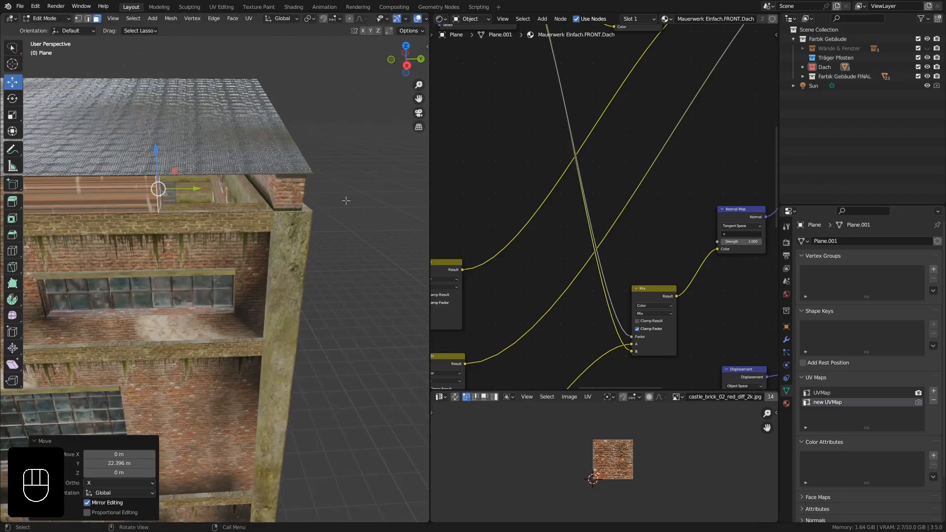
Move the extruded end face further along Y to the opposite gable's brick edge, finishing with a shift of about 0.07 m.
{"action": "middle_click_drag", "start_coordinate": [291, 203], "coordinate": [262, 211]}
{"action": "scroll", "coordinate": [324, 198], "scroll_direction": "down", "scroll_amount": 3}
{"action": "scroll", "coordinate": [261, 211], "scroll_direction": "up", "scroll_amount": 2}
{"action": "left_click_drag", "start_coordinate": [166, 203], "coordinate": [270, 208]}
{"action": "scroll", "coordinate": [265, 216], "scroll_direction": "up", "scroll_amount": 5}
{"action": "middle_click_drag", "start_coordinate": [253, 215], "coordinate": [238, 181]}
{"action": "left_click_drag", "start_coordinate": [213, 173], "coordinate": [239, 172]}
{"action": "middle_click_drag", "start_coordinate": [238, 172], "coordinate": [205, 194]}
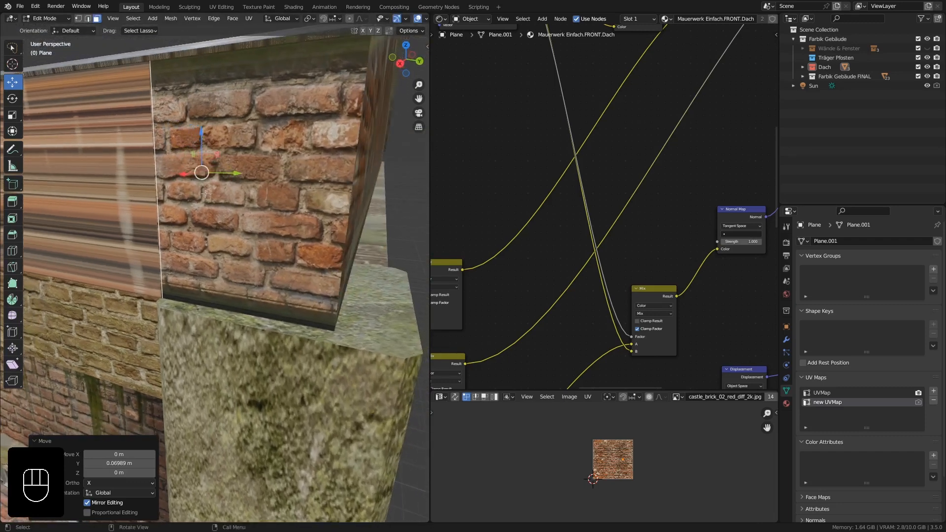
Pull the extruded end face back about 0.24 m along Y and delete it.
{"action": "left_click_drag", "start_coordinate": [213, 172], "coordinate": [109, 118]}
{"action": "middle_click_drag", "start_coordinate": [122, 168], "coordinate": [140, 165]}
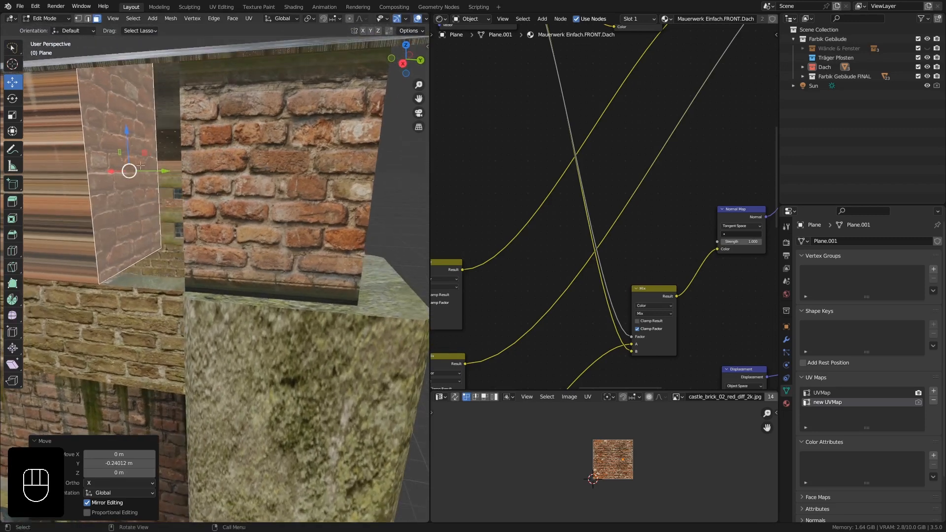
{"action": "key", "text": "x"}
{"action": "left_click", "coordinate": [141, 168]}
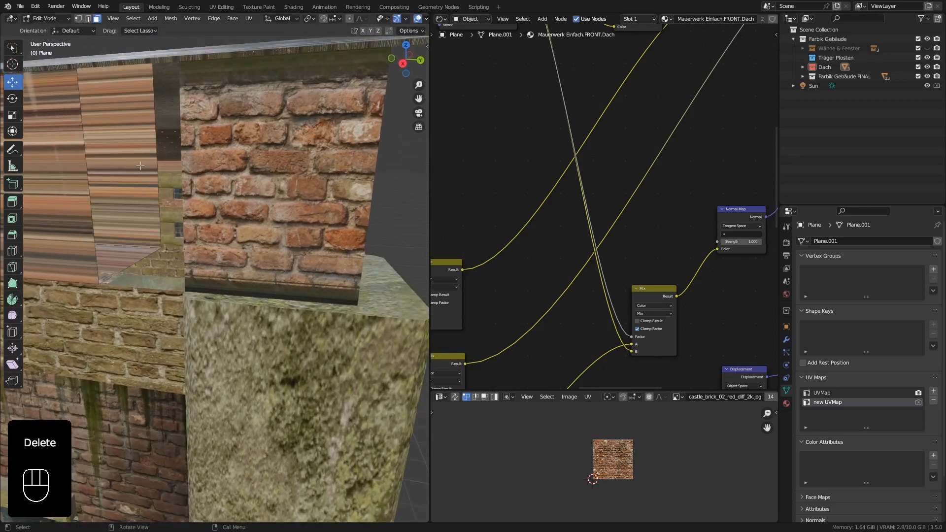
Select the extrusion's open border edges and move them along Y to close the gap to the opposite gable's brickwork.
{"action": "left_click", "coordinate": [88, 140], "text": "alt"}
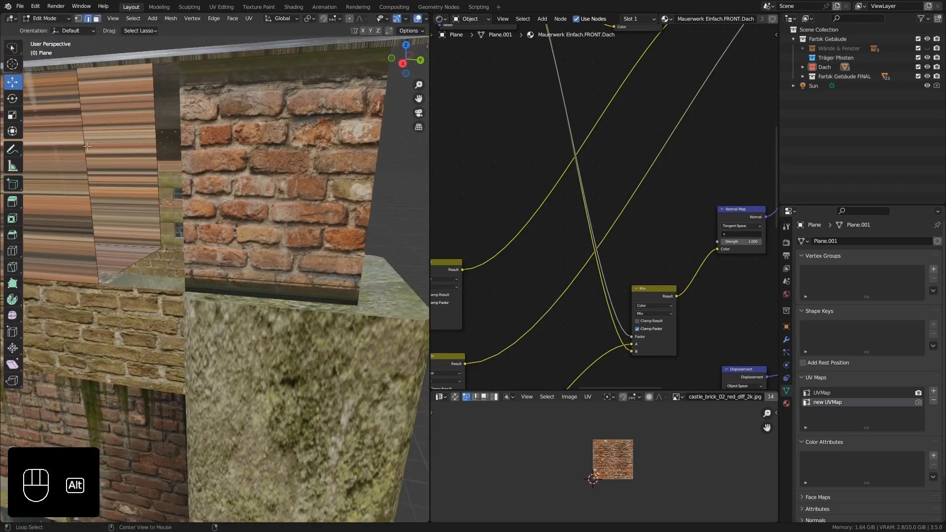
{"action": "left_click_drag", "start_coordinate": [159, 170], "coordinate": [231, 171]}
{"action": "middle_click_drag", "start_coordinate": [231, 171], "coordinate": [257, 193]}
{"action": "scroll", "coordinate": [244, 187], "scroll_direction": "down", "scroll_amount": 12}
{"action": "key", "text": "Tab"}
{"action": "key", "text": "Tab"}
Select the stretched brick strip's faces along the eave and unwrap them into UVMap with Cube Projection.
{"action": "left_click", "coordinate": [182, 180], "text": "alt"}
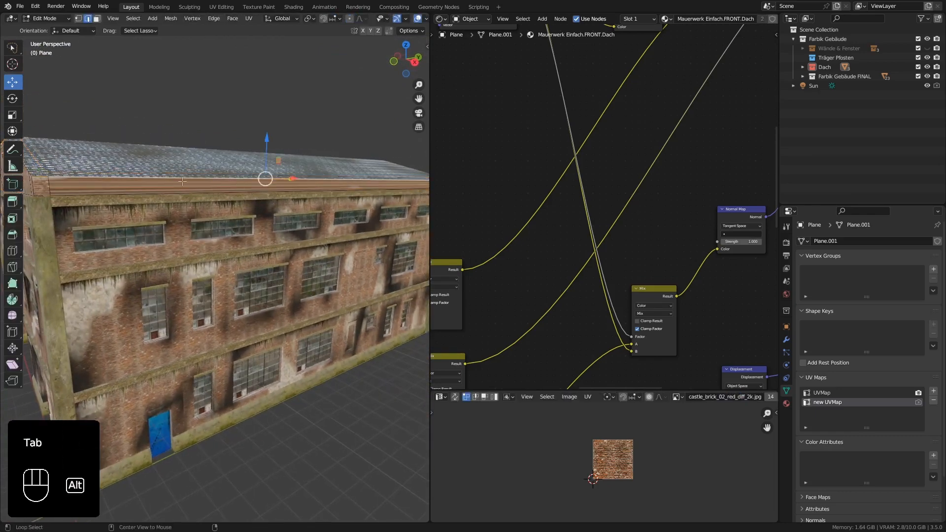
{"action": "left_click", "coordinate": [97, 24]}
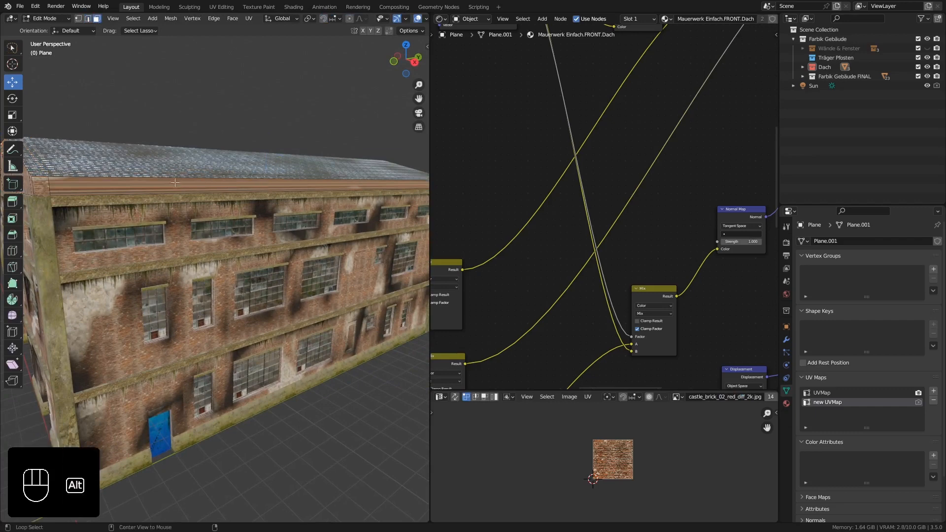
{"action": "left_click", "coordinate": [174, 181], "text": "alt"}
{"action": "middle_click_drag", "start_coordinate": [174, 180], "coordinate": [227, 187]}
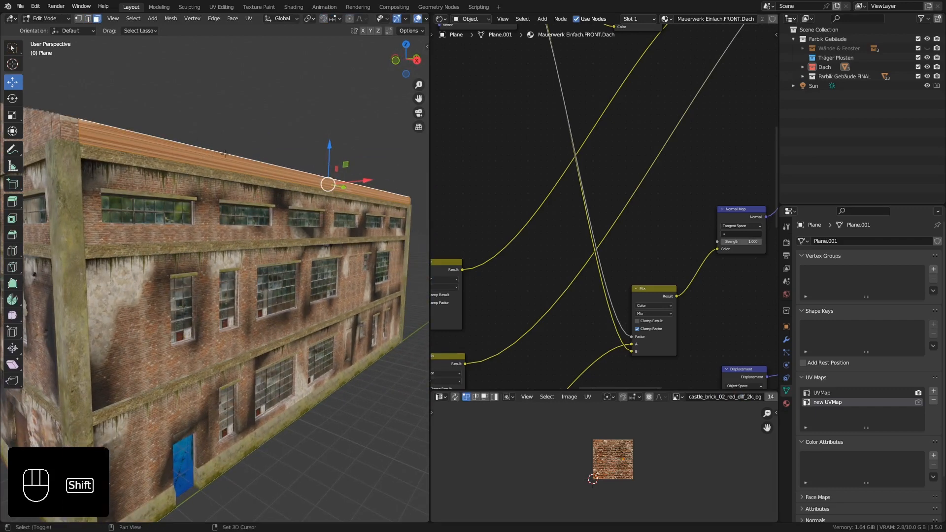
{"action": "middle_click_drag", "start_coordinate": [209, 156], "coordinate": [201, 176], "text": "shift"}
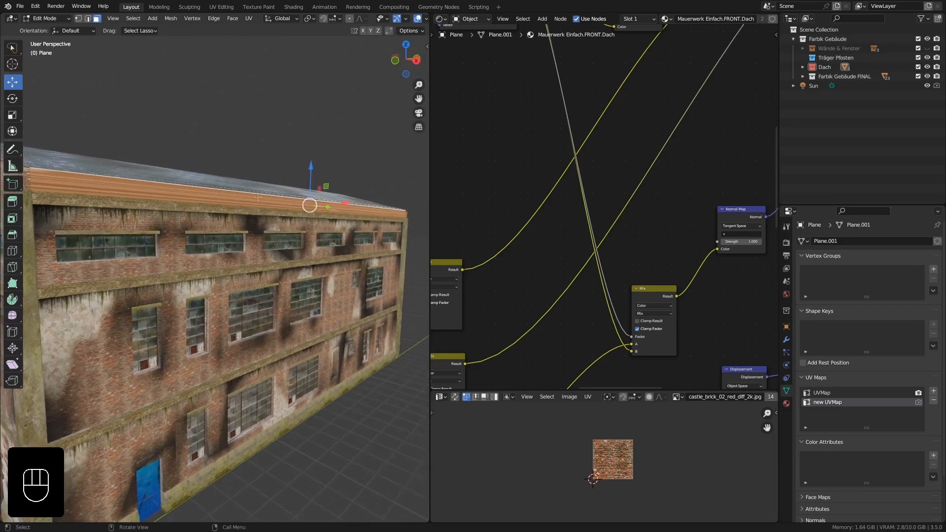
{"action": "left_click", "coordinate": [816, 394]}
{"action": "middle_click_drag", "start_coordinate": [315, 214], "coordinate": [302, 214]}
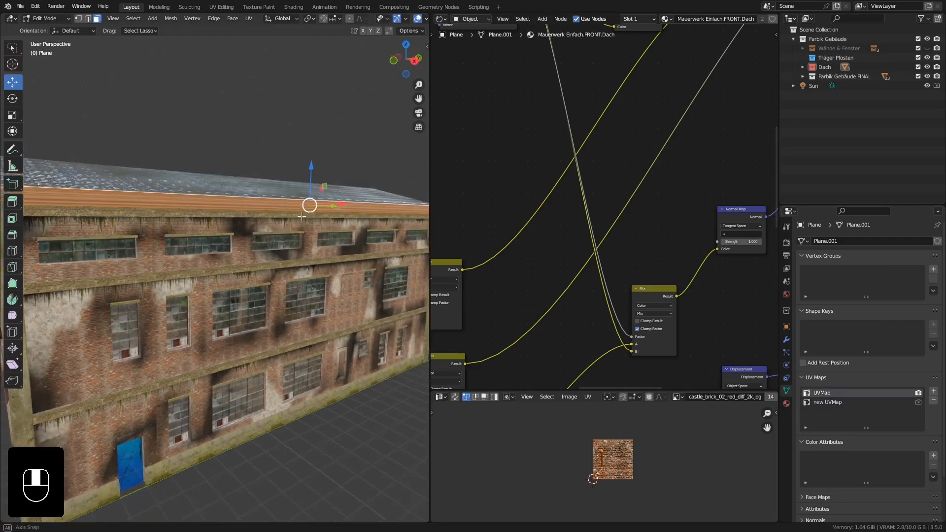
{"action": "key", "text": "u"}
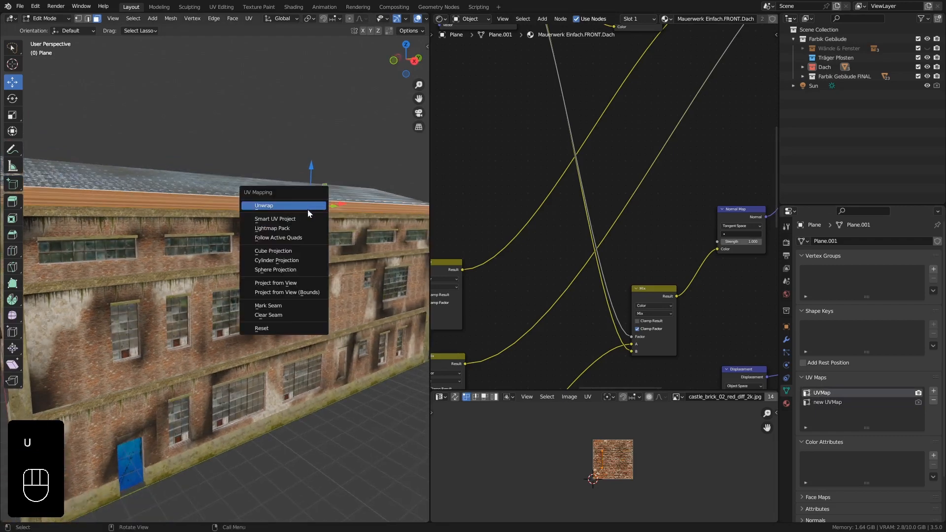
{"action": "left_click", "coordinate": [304, 251]}
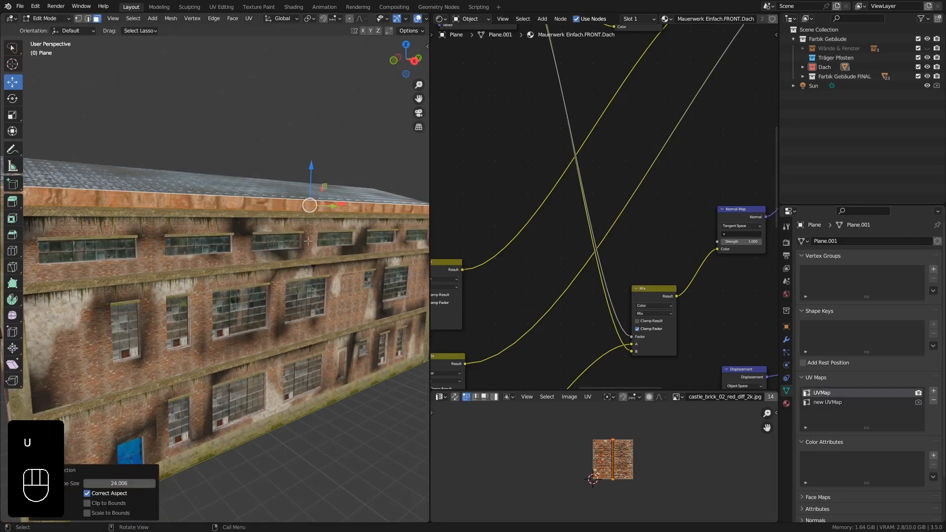
Rotate the eave strip's UVs by 90 degrees.
{"action": "scroll", "coordinate": [619, 454], "scroll_direction": "up", "scroll_amount": 4}
{"action": "scroll", "coordinate": [622, 450], "scroll_direction": "down", "scroll_amount": 3}
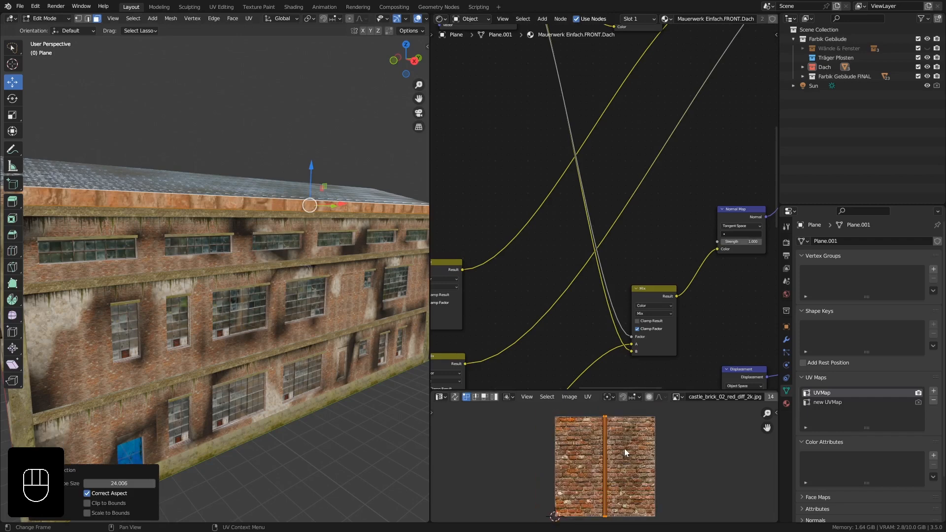
{"action": "key", "text": "r"}
{"action": "key", "text": "KP_9"}
{"action": "key", "text": "KP_0"}
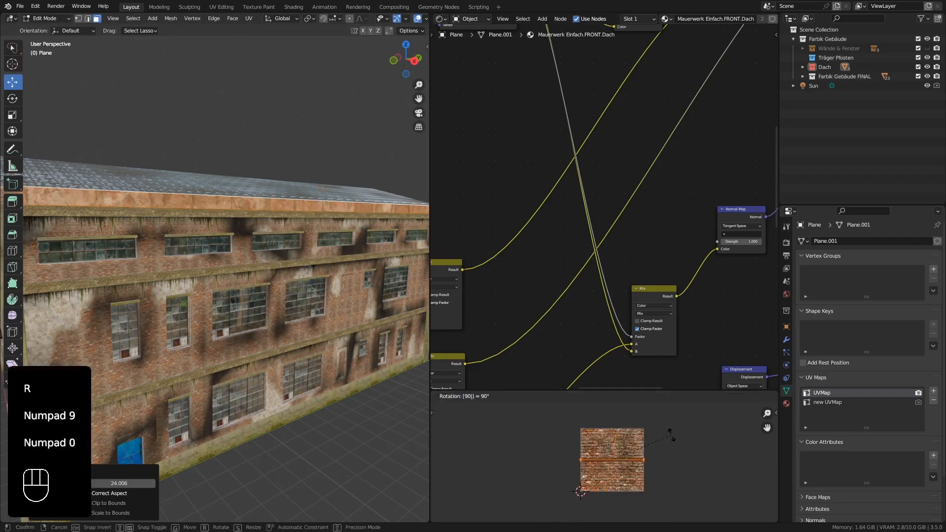
{"action": "key", "text": "KP_Enter"}
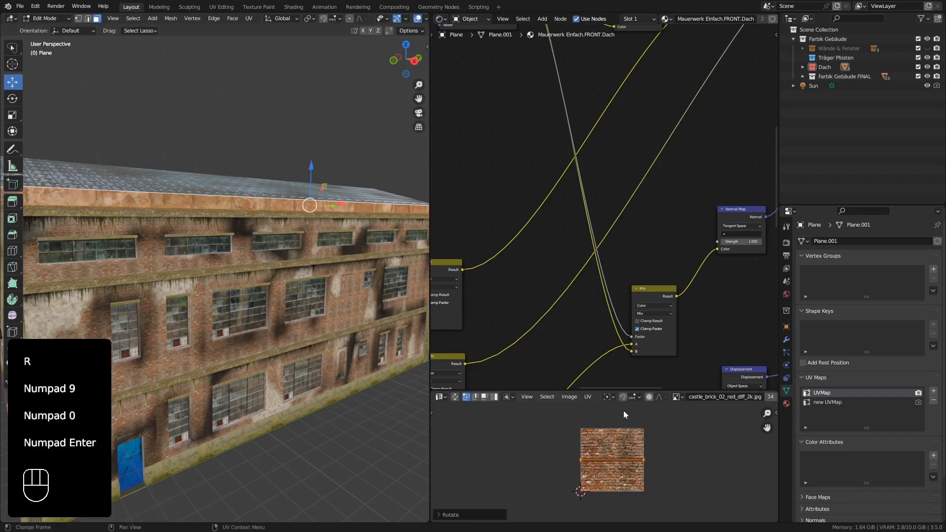
Enlarge the UV editor, scale up the eave strip's UVs until its bricks match the wall below, and return to Object Mode.
{"action": "left_click_drag", "start_coordinate": [625, 391], "coordinate": [644, 158]}
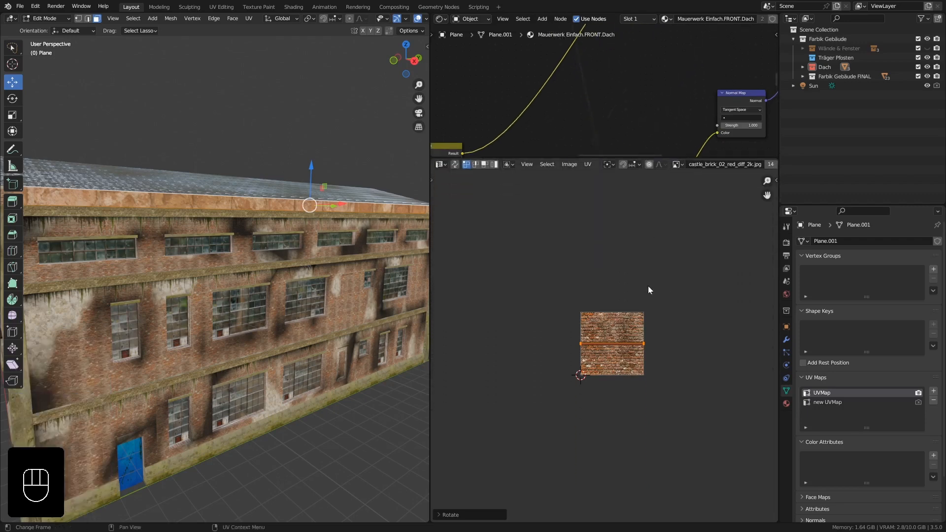
{"action": "key", "text": "s"}
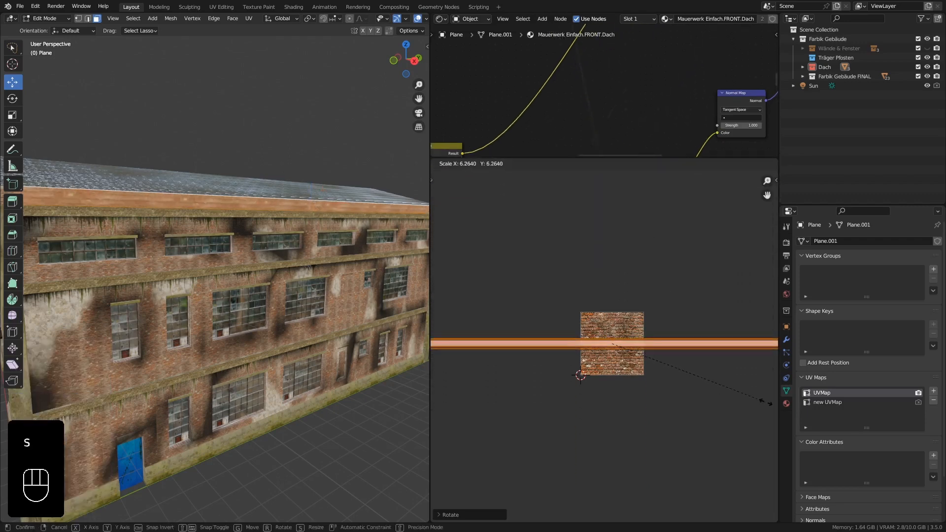
{"action": "left_click", "coordinate": [440, 409]}
{"action": "scroll", "coordinate": [139, 242], "scroll_direction": "up", "scroll_amount": 6}
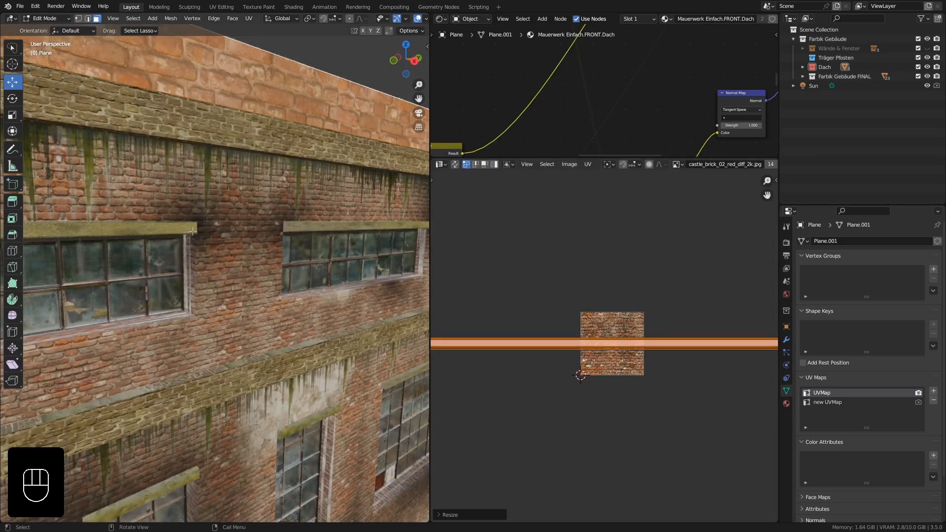
{"action": "key", "text": "s"}
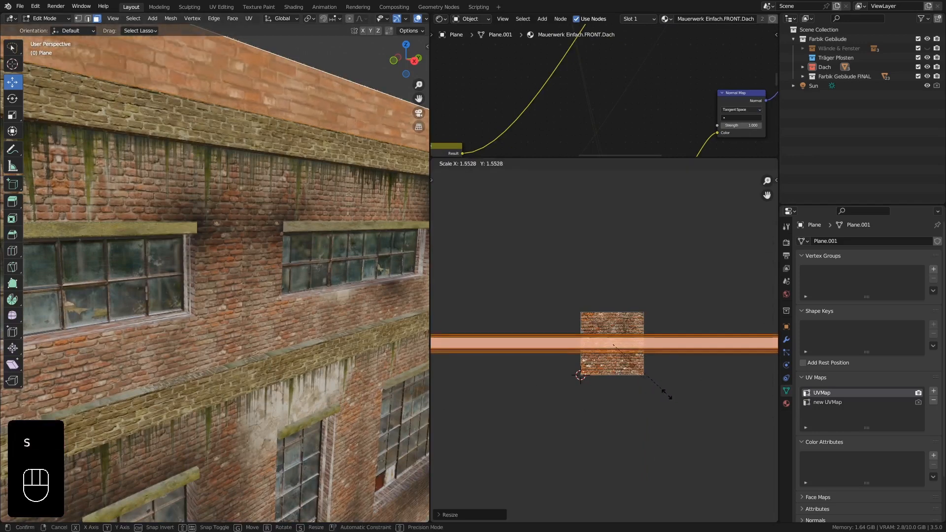
{"action": "left_click", "coordinate": [729, 422]}
{"action": "key", "text": "Tab"}
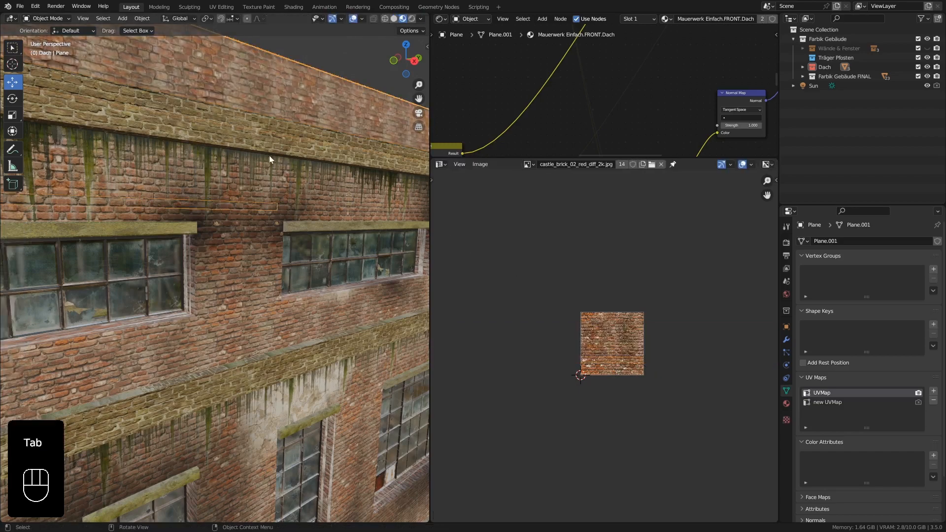
Select the brick gable at the end of the roof and make new UVMap its active UV map.
{"action": "middle_click_drag", "start_coordinate": [236, 129], "coordinate": [209, 157], "text": "ctrl"}
{"action": "scroll", "coordinate": [242, 157], "scroll_direction": "up", "scroll_amount": 3}
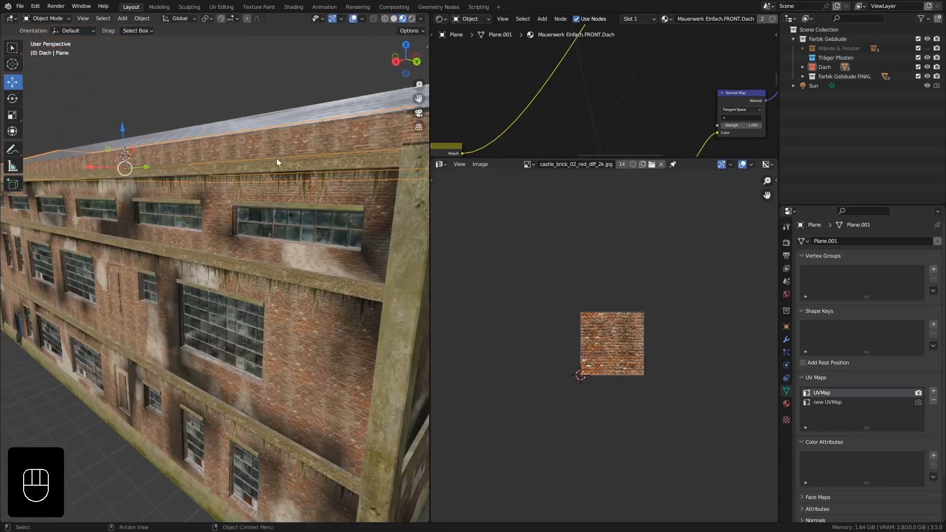
{"action": "middle_click_drag", "start_coordinate": [276, 159], "coordinate": [223, 172], "text": "shift"}
{"action": "left_click", "coordinate": [140, 140]}
{"action": "middle_click_drag", "start_coordinate": [140, 140], "coordinate": [183, 218]}
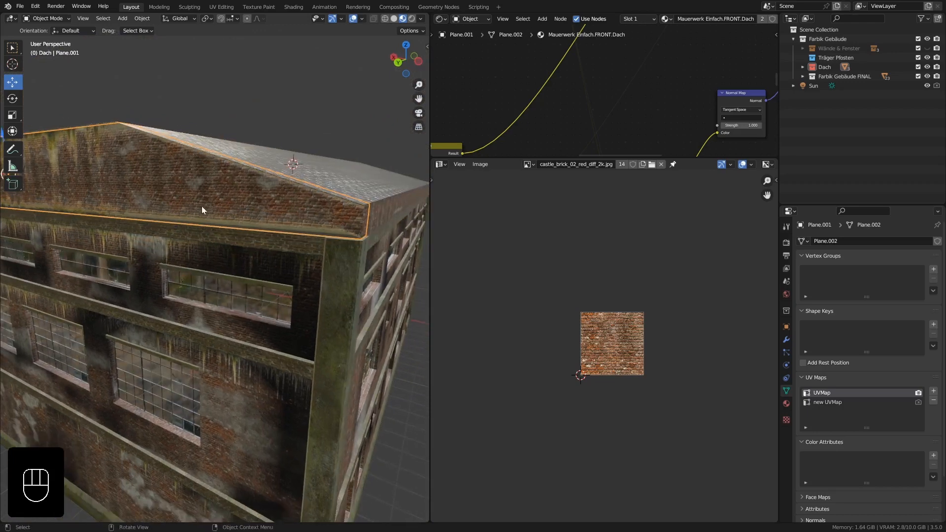
{"action": "left_click", "coordinate": [819, 403]}
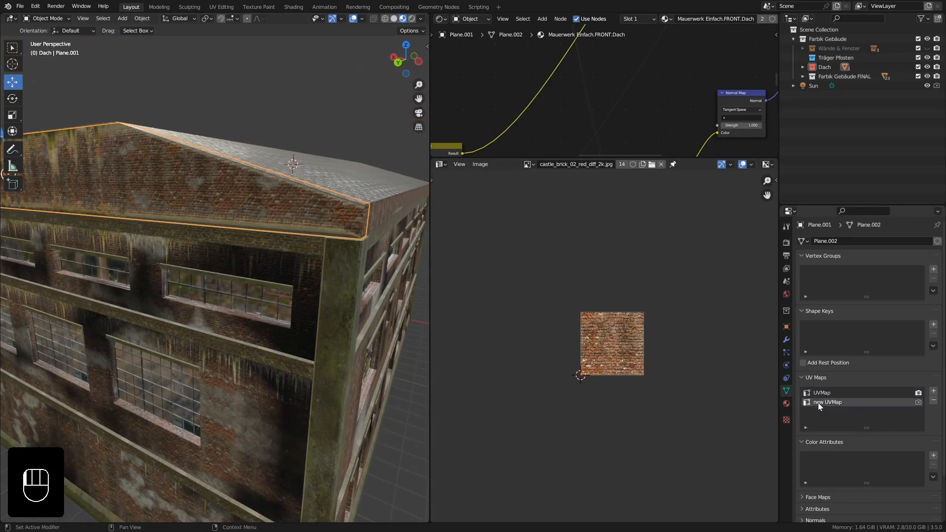
Select all of the gable's faces in Edit Mode and reset their UVs in new UVMap.
{"action": "key", "text": "Tab"}
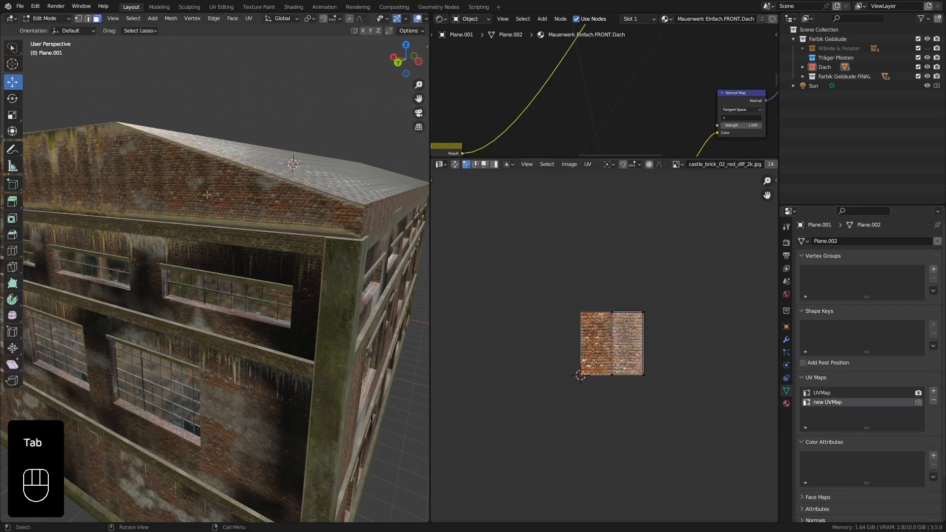
{"action": "key", "text": "a"}
{"action": "key", "text": "Tab"}
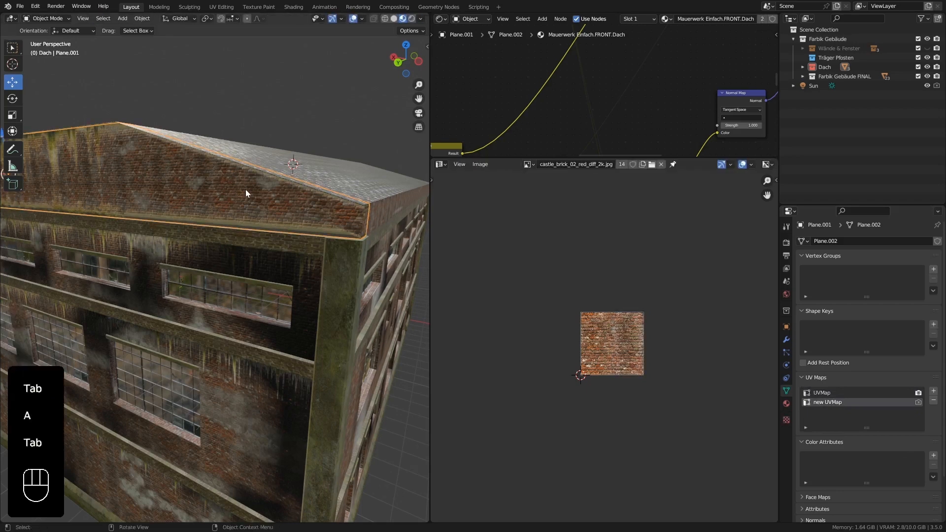
{"action": "key", "text": "Tab"}
{"action": "key", "text": "a"}
{"action": "scroll", "coordinate": [249, 206], "scroll_direction": "down", "scroll_amount": 6}
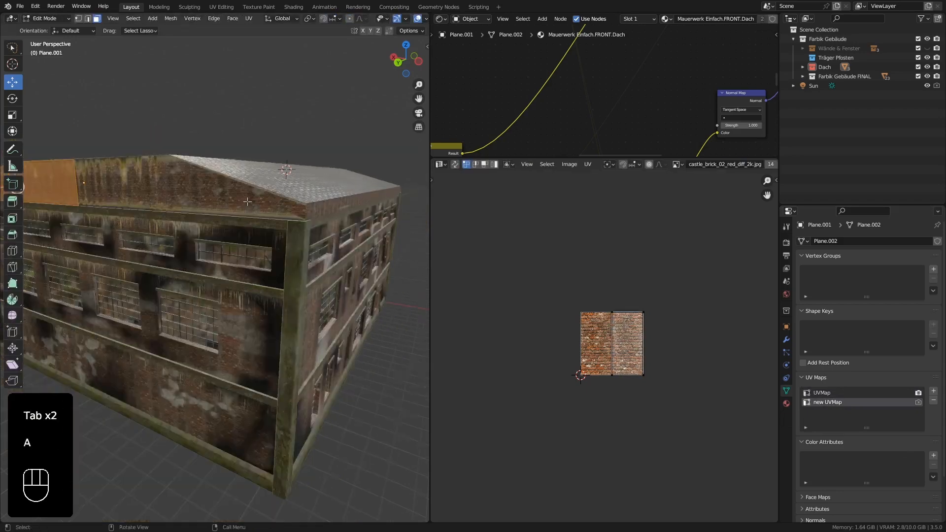
{"action": "middle_click_drag", "start_coordinate": [58, 188], "coordinate": [90, 187]}
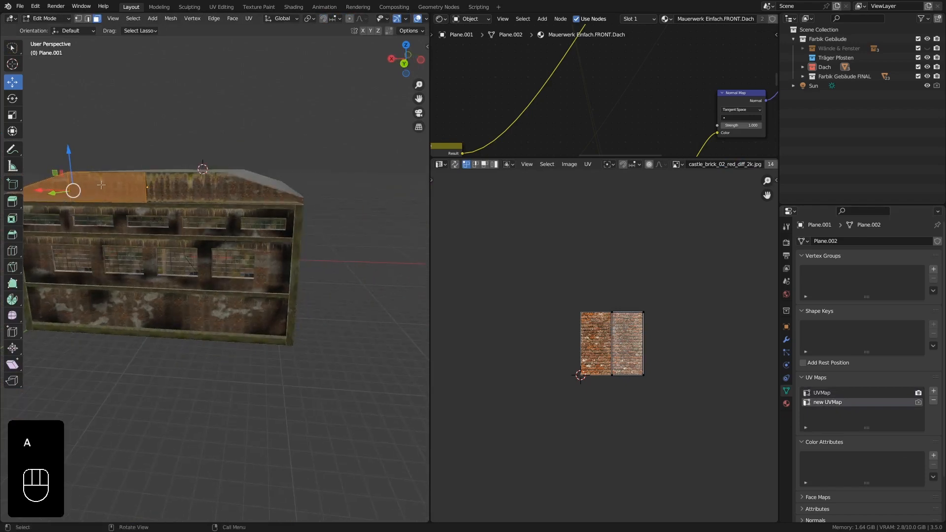
{"action": "key", "text": "u"}
{"action": "left_click", "coordinate": [81, 261]}
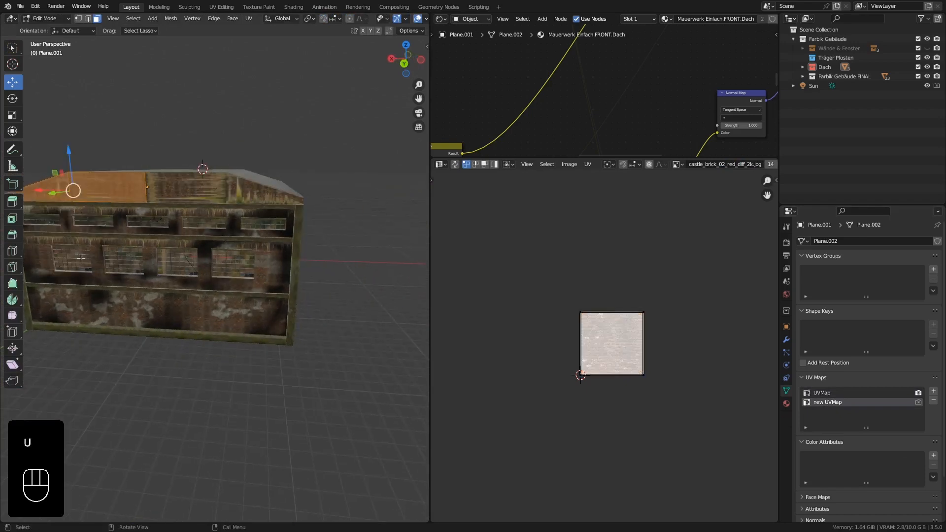
Scale all of the gable's UVs to 0 in new UVMap and return to Object Mode.
{"action": "middle_click_drag", "start_coordinate": [123, 209], "coordinate": [144, 197]}
{"action": "scroll", "coordinate": [144, 197], "scroll_direction": "up", "scroll_amount": 3}
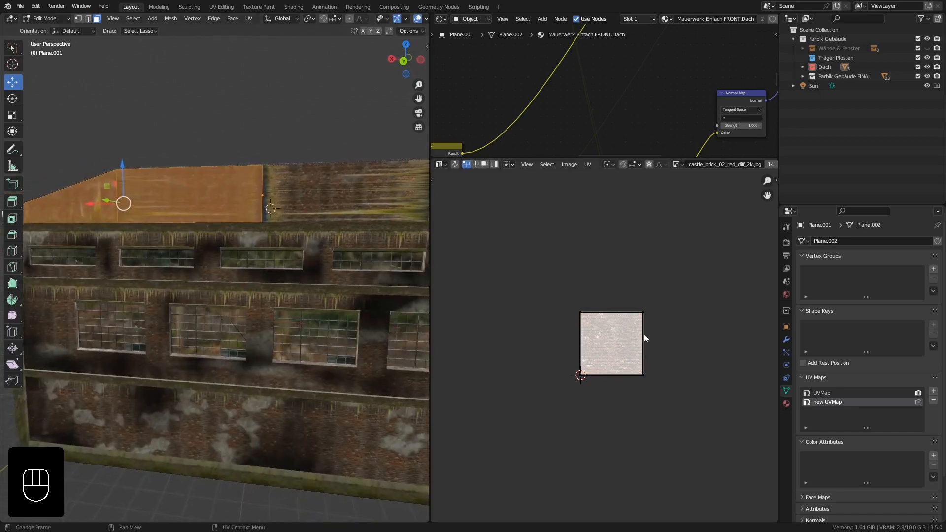
{"action": "key", "text": "a"}
{"action": "key", "text": "s"}
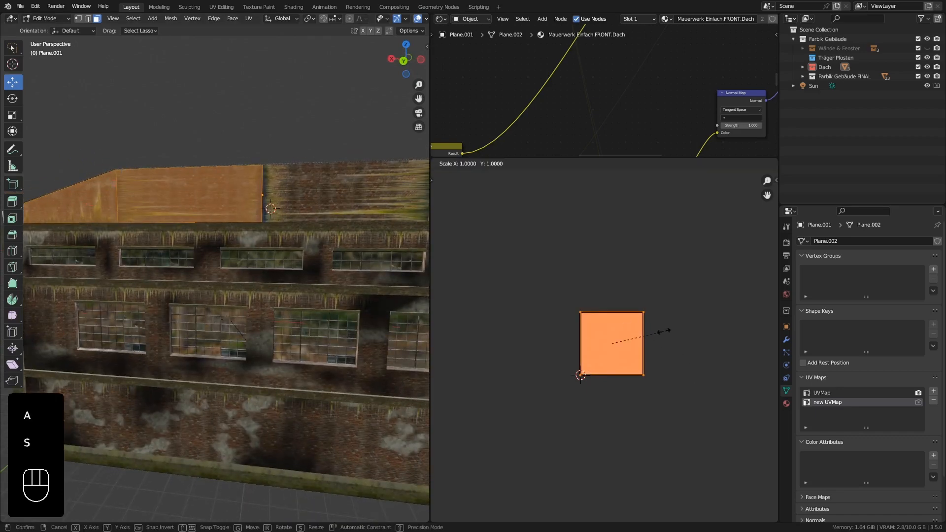
{"action": "key", "text": "KP_0"}
{"action": "key", "text": "KP_Enter"}
{"action": "key", "text": "Tab"}
Switch the viewport to Solid shading and enter Edit Mode on the metal roof.
{"action": "mouse_move", "coordinate": [299, 233]}
{"action": "middle_mouse_down"}
{"action": "mouse_move", "coordinate": [247, 239]}
{"action": "mouse_move", "coordinate": [294, 240]}
{"action": "middle_mouse_up"}
{"action": "middle_click_drag", "start_coordinate": [365, 246], "coordinate": [309, 264], "text": "shift"}
{"action": "middle_click_drag", "start_coordinate": [81, 234], "coordinate": [238, 235], "text": "shift"}
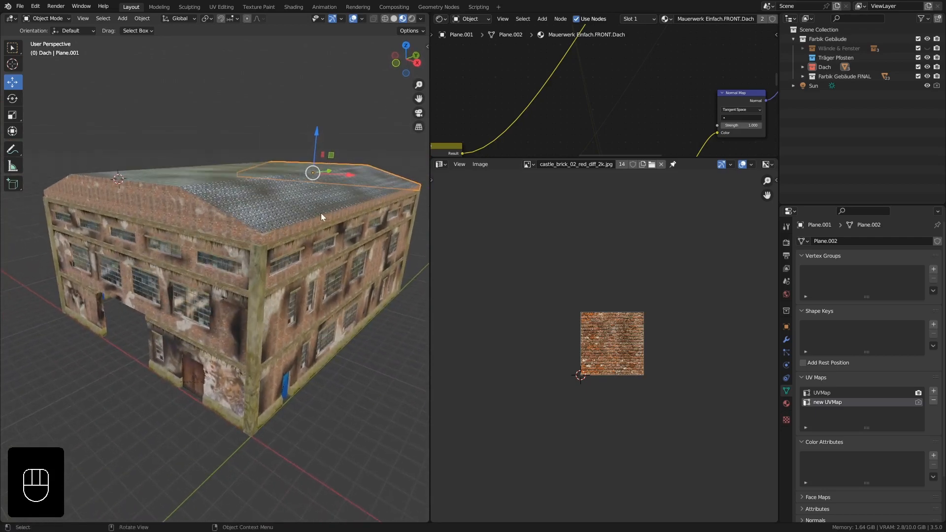
{"action": "middle_click_drag", "start_coordinate": [321, 213], "coordinate": [266, 227], "text": "shift"}
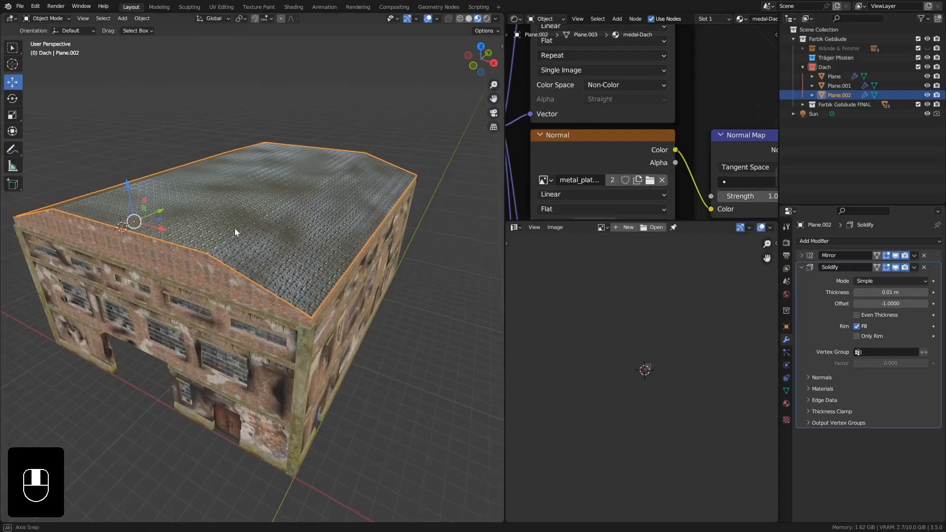
{"action": "middle_click_drag", "start_coordinate": [235, 228], "coordinate": [324, 143]}
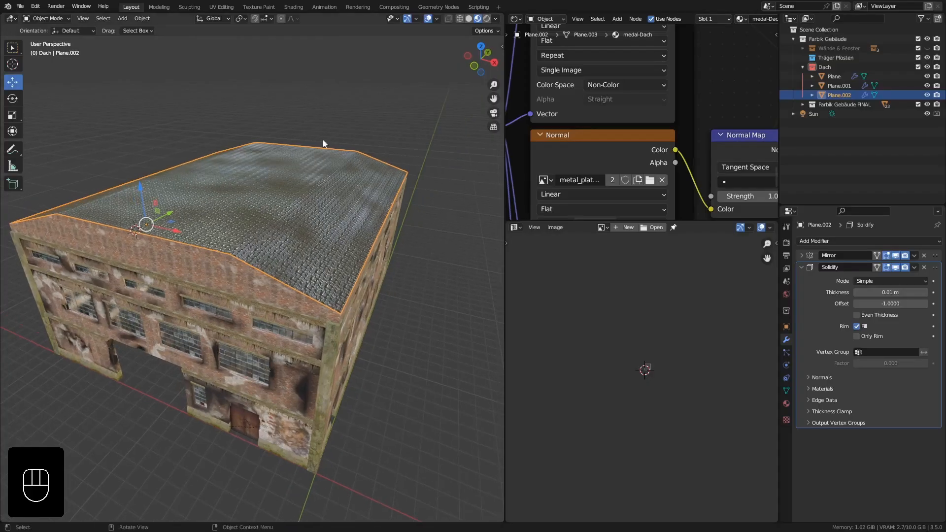
{"action": "left_click", "coordinate": [469, 18]}
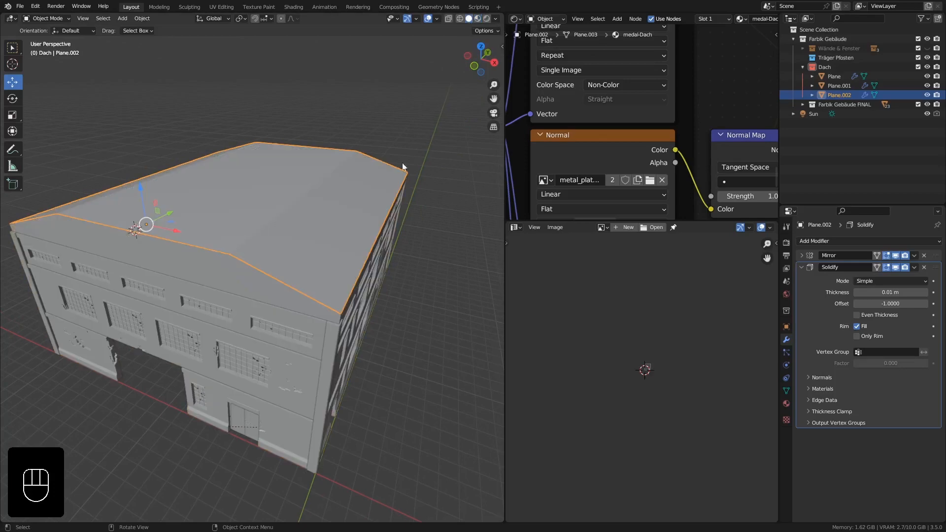
{"action": "middle_click_drag", "start_coordinate": [343, 216], "coordinate": [352, 188]}
{"action": "key", "text": "Tab"}
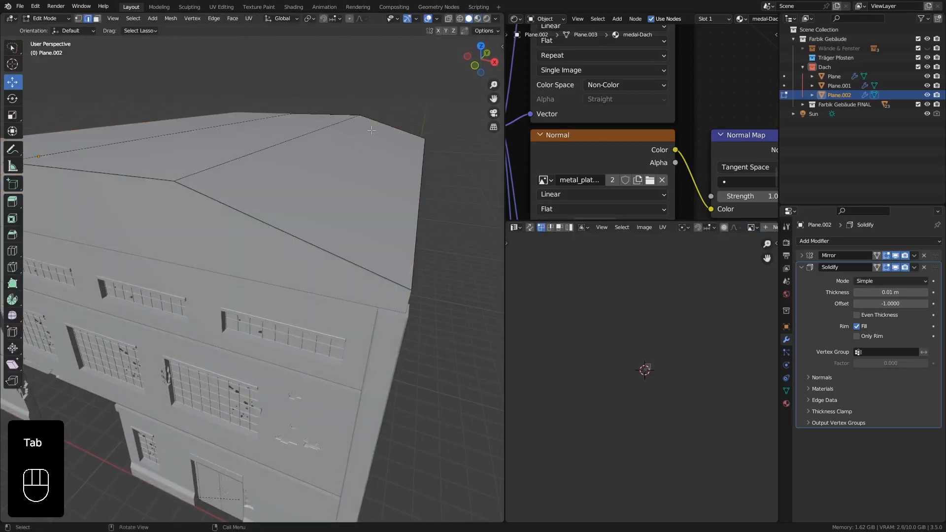
Add a lengthwise loop cut to the roof's lower slope, slid toward the upper bend with a factor of about 0.516.
{"action": "middle_click_drag", "start_coordinate": [372, 130], "coordinate": [381, 134]}
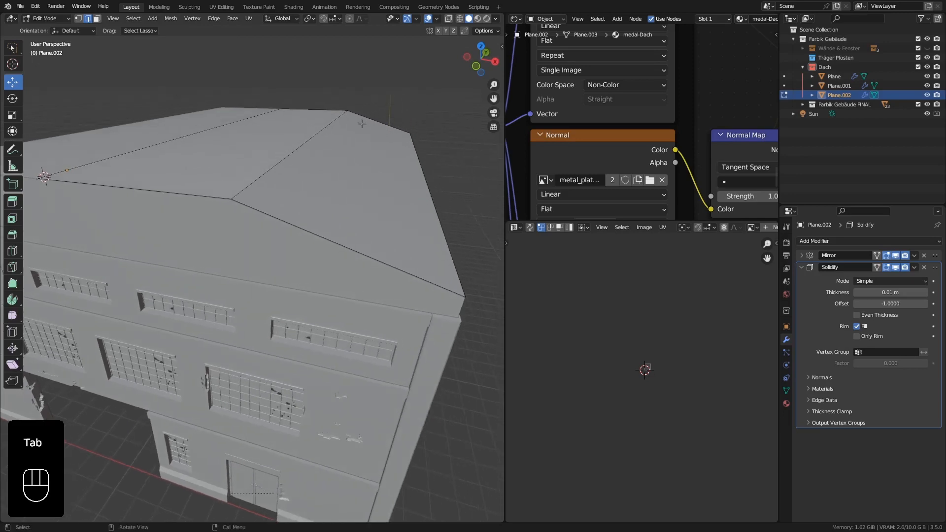
{"action": "middle_click_drag", "start_coordinate": [316, 192], "coordinate": [314, 198]}
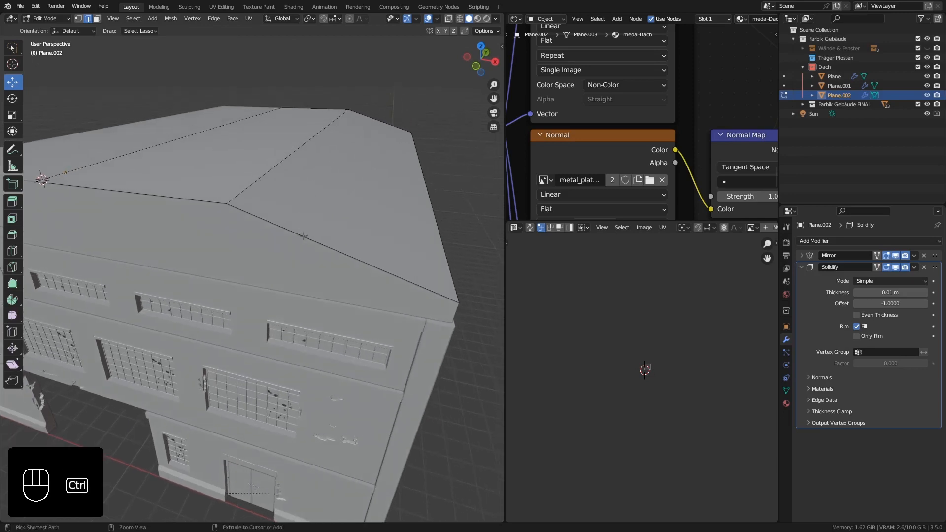
{"action": "key", "text": "ctrl+r"}
{"action": "left_click", "coordinate": [303, 236]}
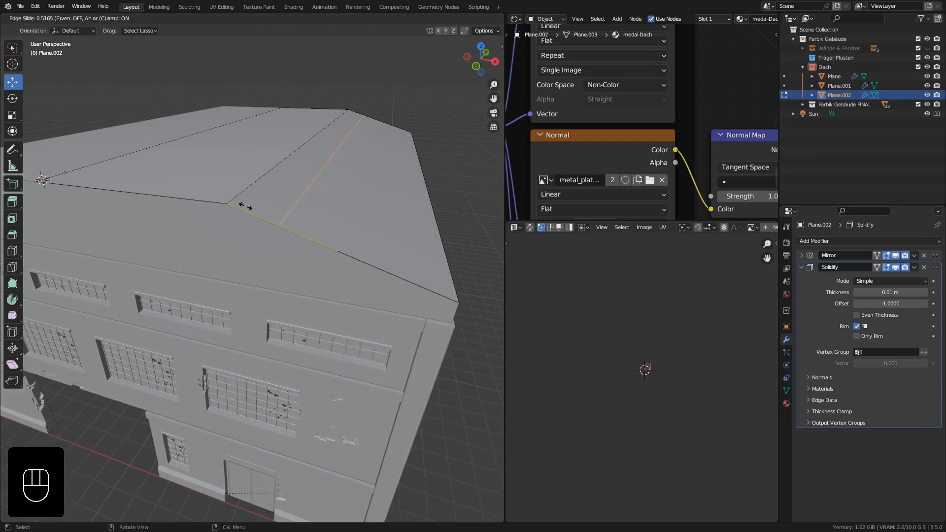
{"action": "left_click", "coordinate": [245, 206]}
Add a second lengthwise loop cut close to the eave, with a slide factor of about -0.780.
{"action": "middle_click_drag", "start_coordinate": [299, 211], "coordinate": [293, 195]}
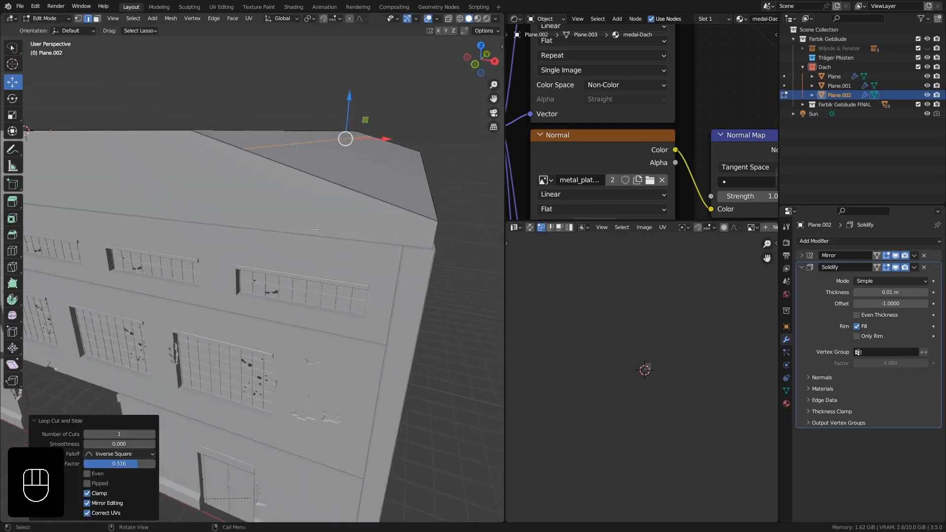
{"action": "key", "text": "ctrl+r"}
{"action": "left_click", "coordinate": [368, 196]}
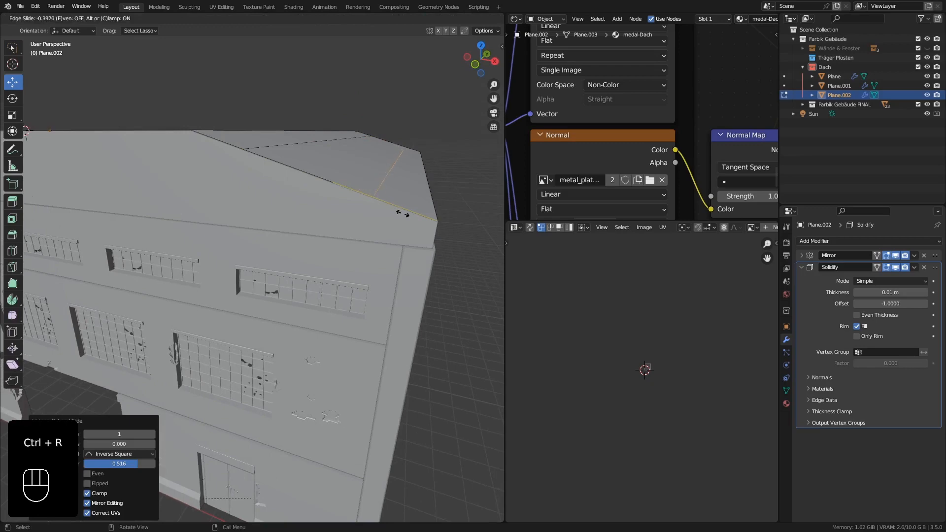
{"action": "left_click", "coordinate": [437, 228]}
Add a crosswise loop cut right beside the front gable edge of the roof, with a slide factor of about -0.962.
{"action": "middle_click_drag", "start_coordinate": [437, 228], "coordinate": [402, 262]}
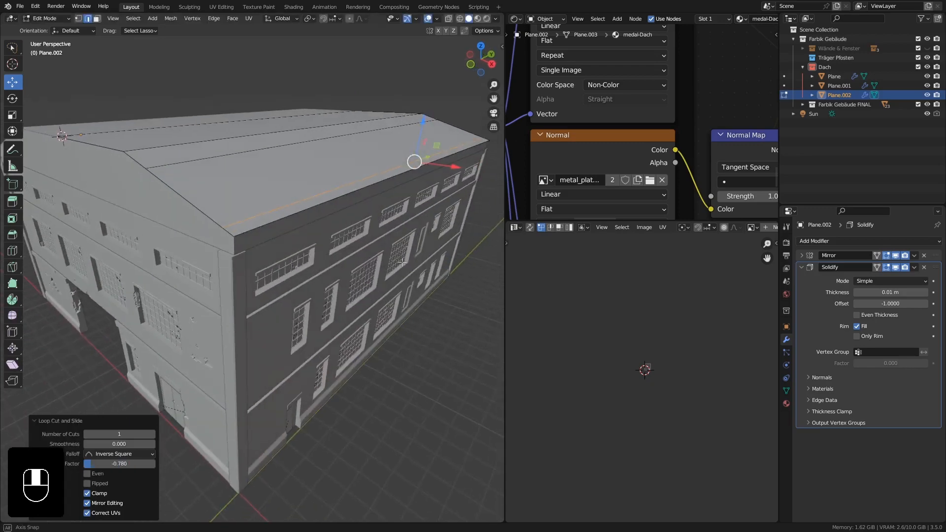
{"action": "middle_click_drag", "start_coordinate": [407, 140], "coordinate": [374, 137]}
{"action": "middle_click_drag", "start_coordinate": [374, 137], "coordinate": [259, 201], "text": "shift"}
{"action": "middle_click_drag", "start_coordinate": [259, 202], "coordinate": [239, 208]}
{"action": "middle_click_drag", "start_coordinate": [239, 207], "coordinate": [266, 207], "text": "shift"}
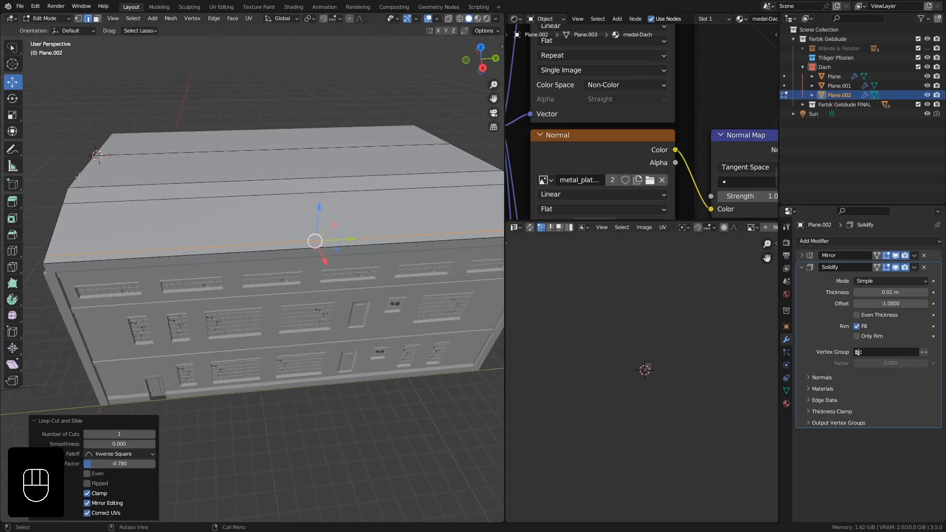
{"action": "key", "text": "ctrl+r"}
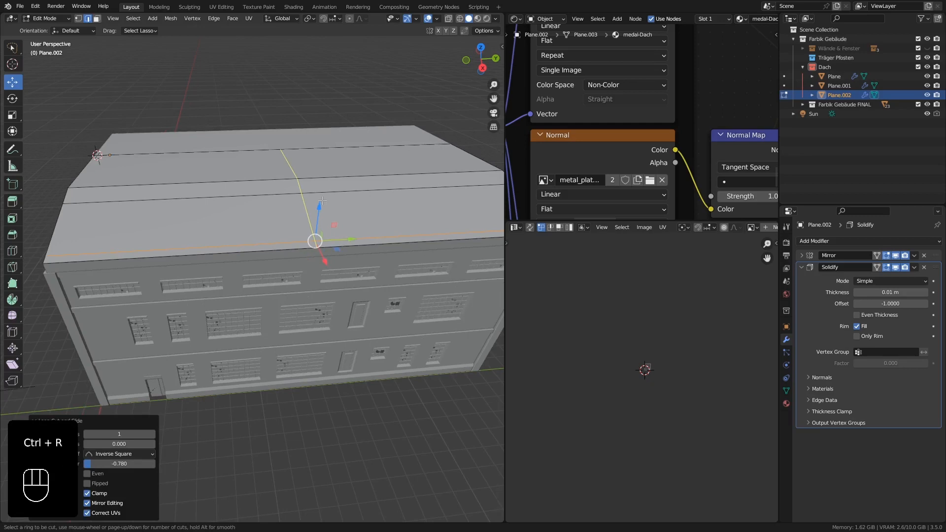
{"action": "left_click", "coordinate": [321, 200]}
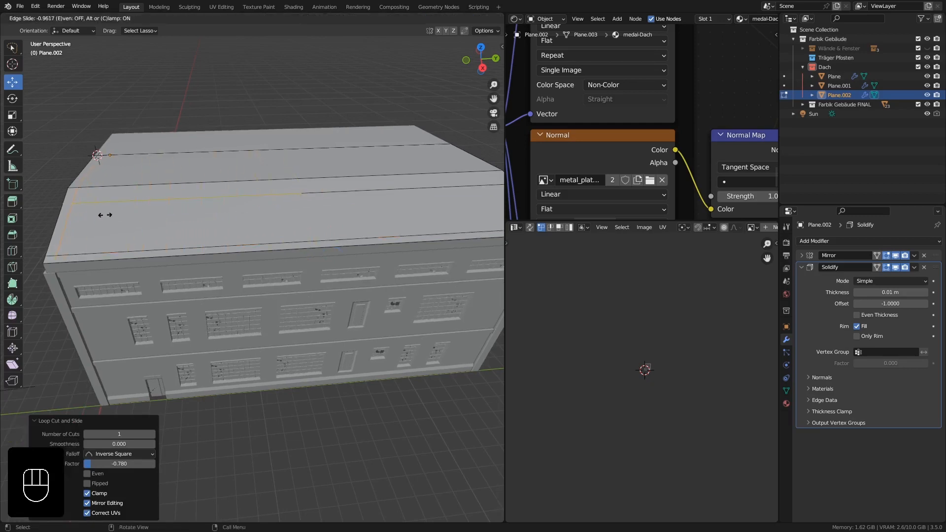
{"action": "left_click", "coordinate": [105, 215]}
Add a crosswise loop cut right beside the opposite gable edge of the roof, with a slide factor of about 0.964.
{"action": "middle_click_drag", "start_coordinate": [394, 211], "coordinate": [215, 199]}
{"action": "key", "text": "ctrl+r"}
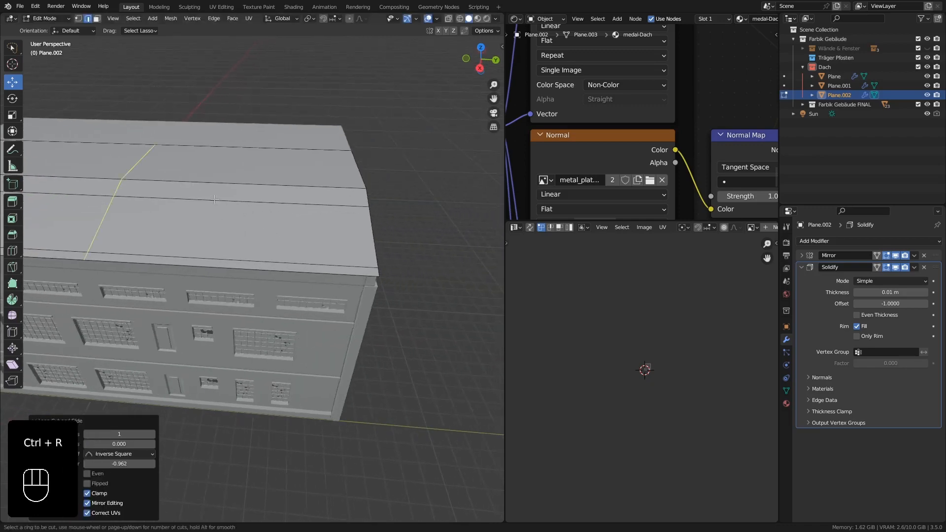
{"action": "left_click", "coordinate": [222, 202]}
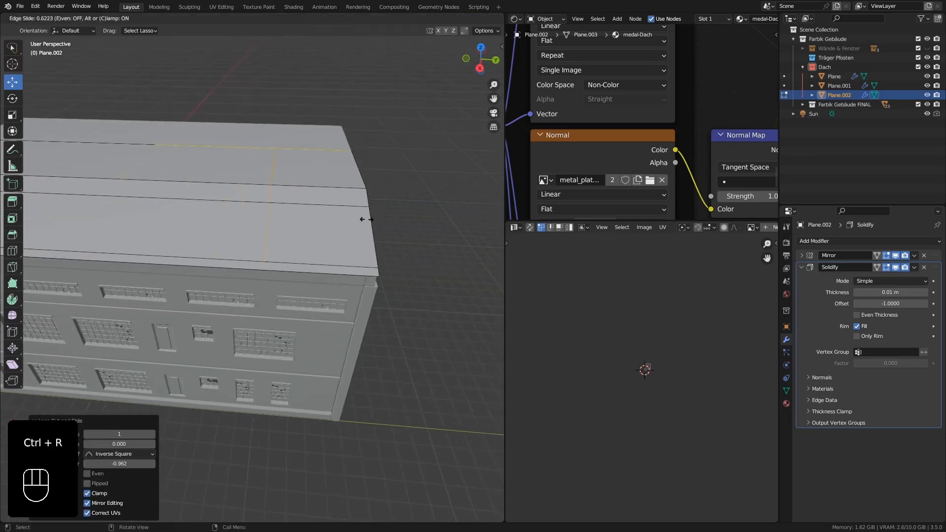
{"action": "left_click", "coordinate": [447, 221]}
Add 10 evenly spaced crosswise loop cuts between the two gable ends, without sliding them.
{"action": "middle_click_drag", "start_coordinate": [399, 225], "coordinate": [416, 206]}
{"action": "scroll", "coordinate": [414, 207], "scroll_direction": "down", "scroll_amount": 3}
{"action": "middle_click_drag", "start_coordinate": [257, 221], "coordinate": [348, 227], "text": "shift"}
{"action": "middle_click_drag", "start_coordinate": [348, 228], "coordinate": [297, 226], "text": "shift"}
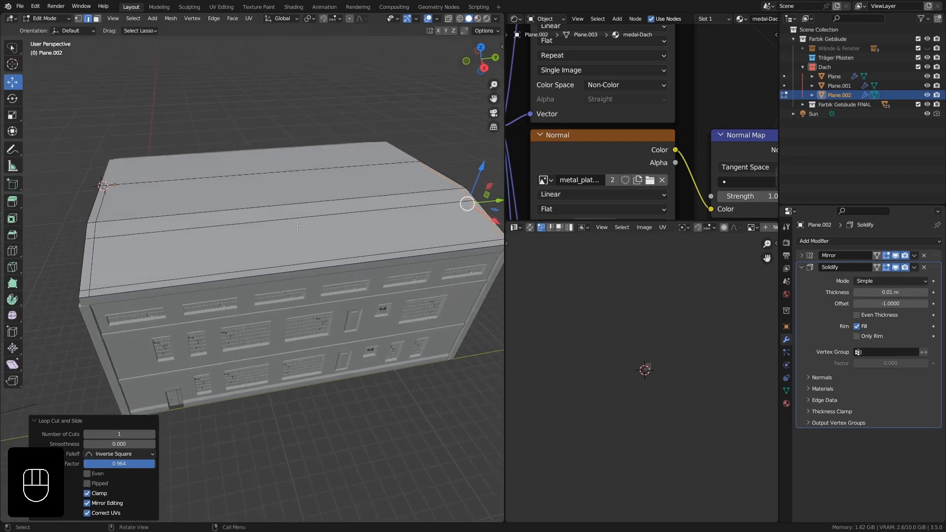
{"action": "key", "text": "ctrl+r"}
{"action": "scroll", "coordinate": [309, 217], "scroll_direction": "up", "scroll_amount": 7}
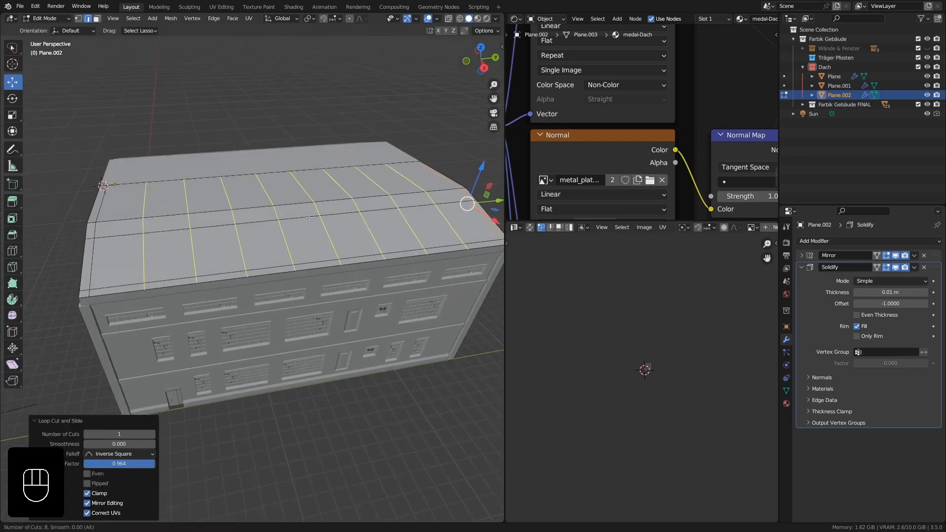
{"action": "scroll", "coordinate": [309, 217], "scroll_direction": "up", "scroll_amount": 1}
{"action": "scroll", "coordinate": [309, 217], "scroll_direction": "up", "scroll_amount": 1}
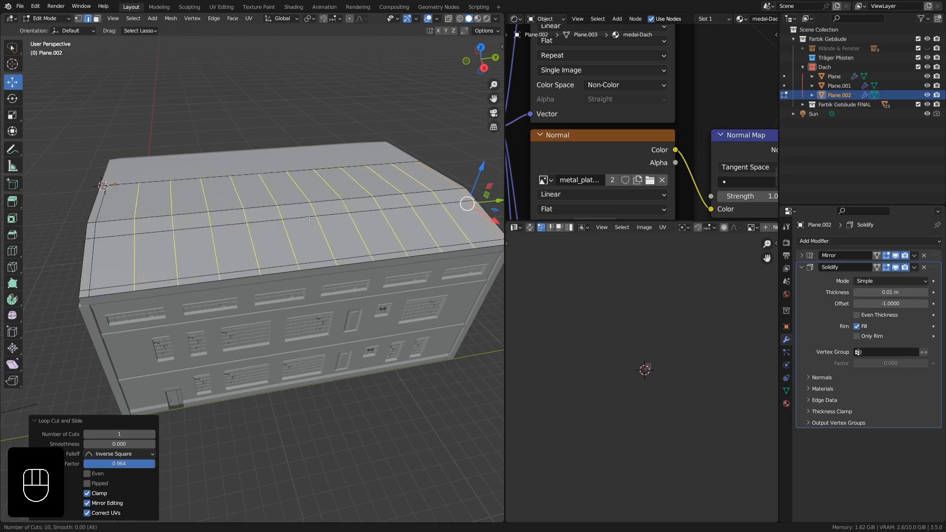
{"action": "left_click", "coordinate": [309, 218]}
{"action": "right_click", "coordinate": [310, 218]}
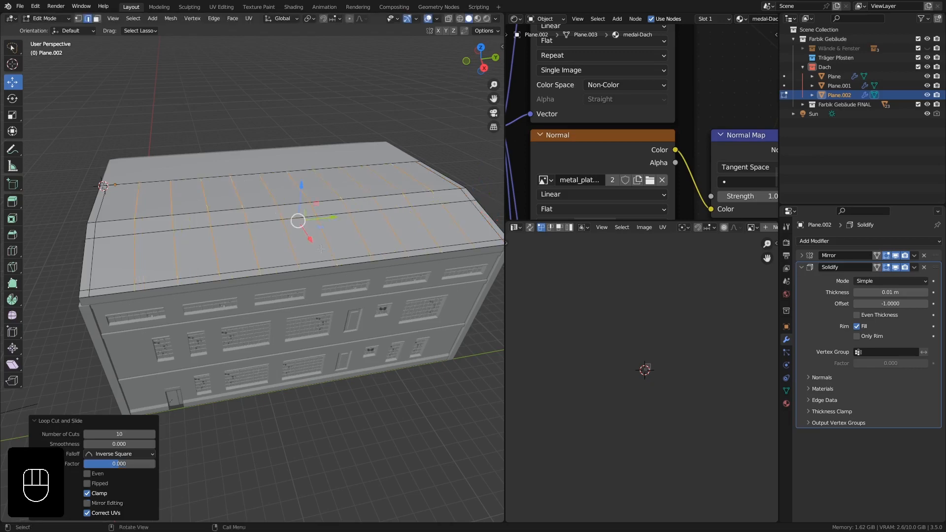
Bevel the 10 crosswise roof edges with one segment and a width of about 0.0352 m.
{"action": "middle_click_drag", "start_coordinate": [321, 254], "coordinate": [343, 216]}
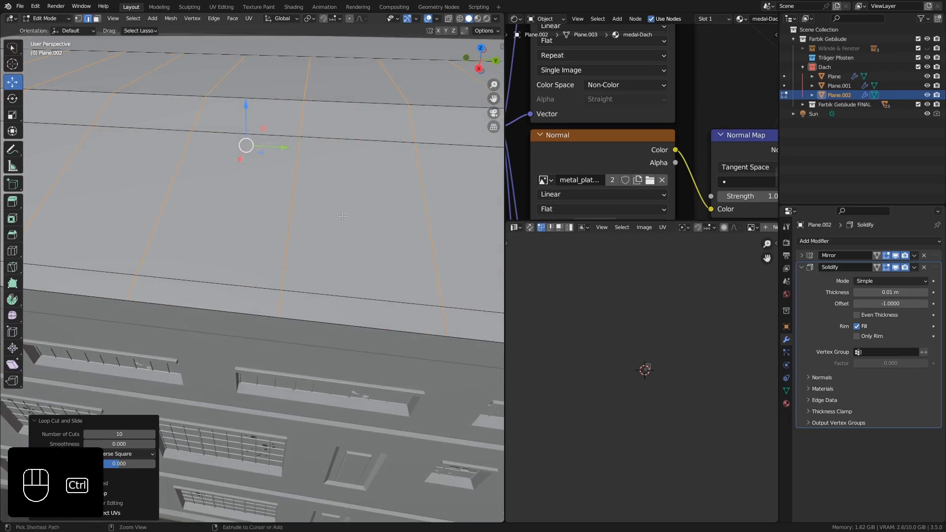
{"action": "key", "text": "ctrl+b"}
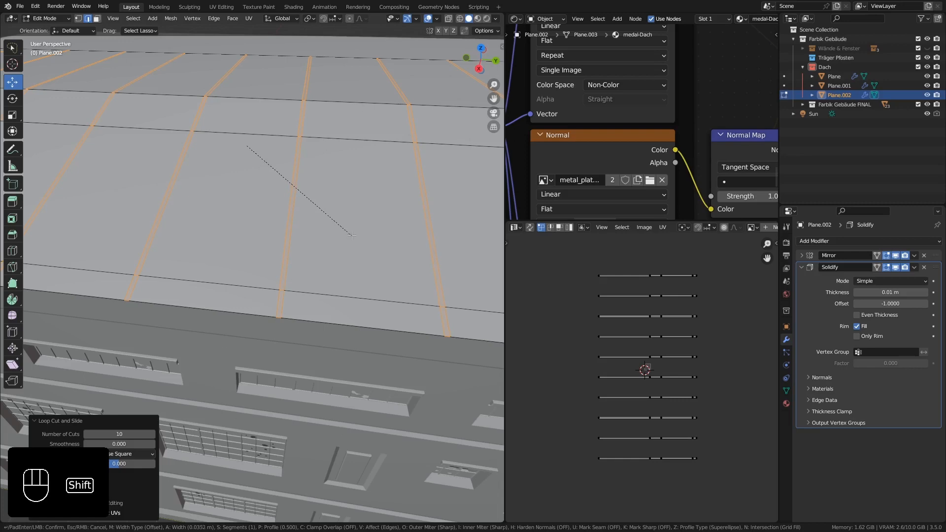
{"action": "left_click", "coordinate": [352, 236]}
Separate the 11 large roof panels in the lower slope's row, leaving out the narrow bevel strips, into their own object.
{"action": "middle_click_drag", "start_coordinate": [345, 232], "coordinate": [320, 214]}
{"action": "scroll", "coordinate": [296, 215], "scroll_direction": "down", "scroll_amount": 5}
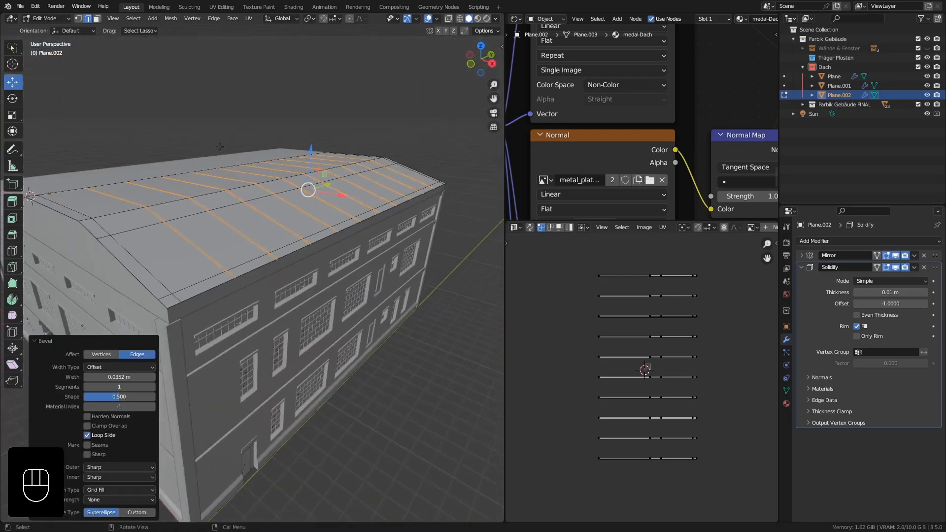
{"action": "left_click", "coordinate": [97, 21]}
{"action": "middle_click_drag", "start_coordinate": [222, 242], "coordinate": [192, 253]}
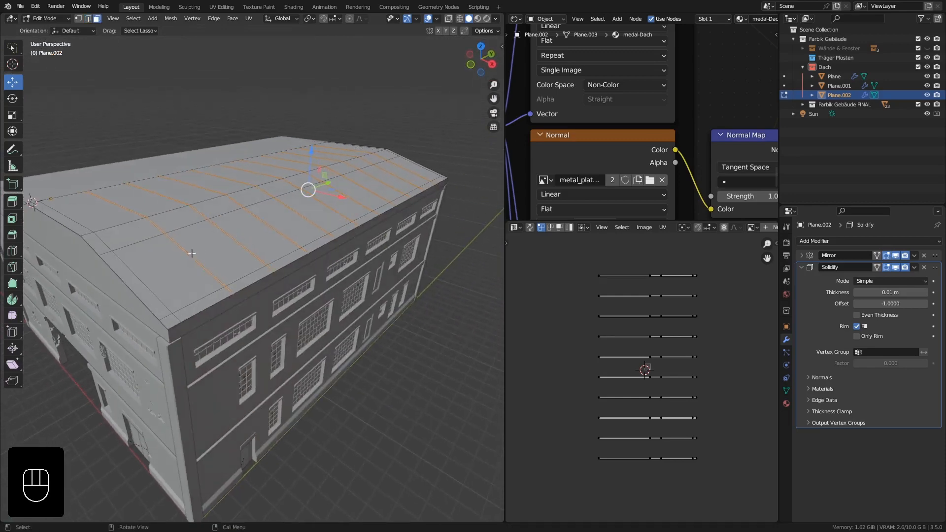
{"action": "left_click", "coordinate": [169, 267]}
{"action": "left_click", "coordinate": [252, 233], "text": "shift"}
{"action": "left_click", "coordinate": [282, 220], "text": "shift"}
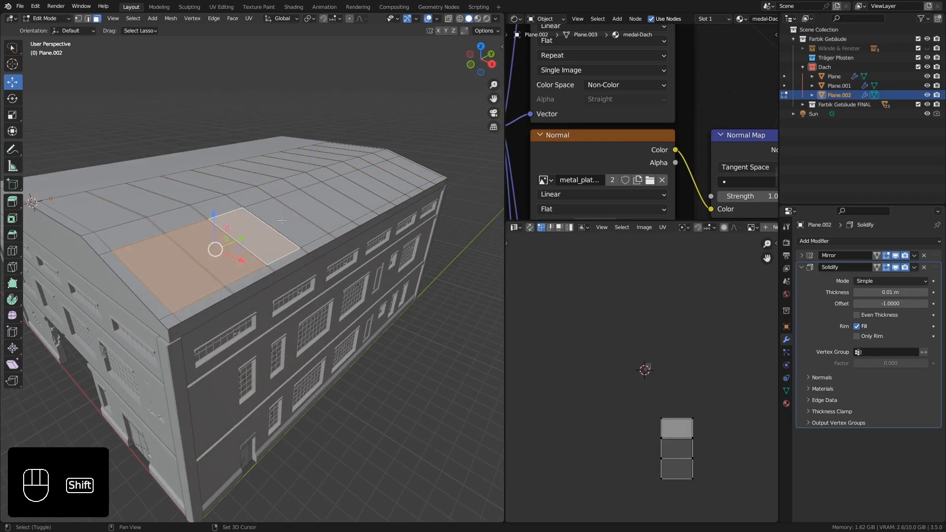
{"action": "left_click", "coordinate": [309, 210], "text": "shift"}
{"action": "left_click", "coordinate": [329, 198], "text": "shift"}
{"action": "left_click", "coordinate": [332, 196], "text": "shift"}
{"action": "left_click", "coordinate": [351, 188], "text": "shift"}
{"action": "left_click", "coordinate": [368, 180], "text": "shift"}
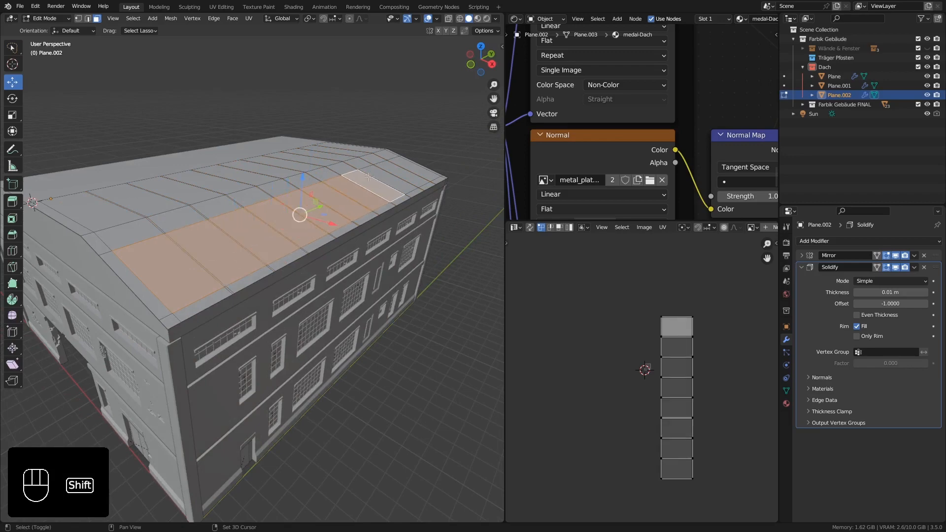
{"action": "left_click", "coordinate": [383, 172], "text": "shift"}
{"action": "left_click", "coordinate": [397, 164], "text": "shift"}
{"action": "left_click", "coordinate": [402, 162], "text": "shift"}
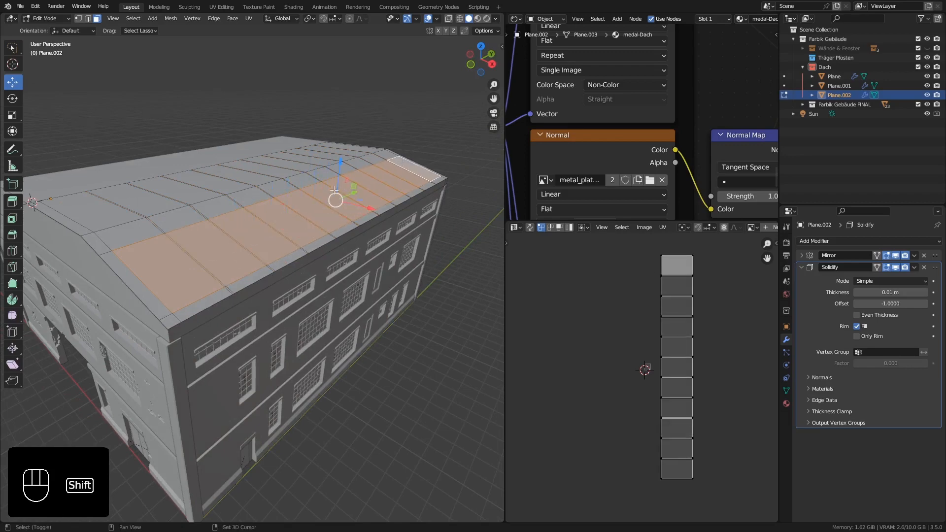
{"action": "middle_click_drag", "start_coordinate": [327, 194], "coordinate": [348, 219], "text": "shift"}
{"action": "key", "text": "p"}
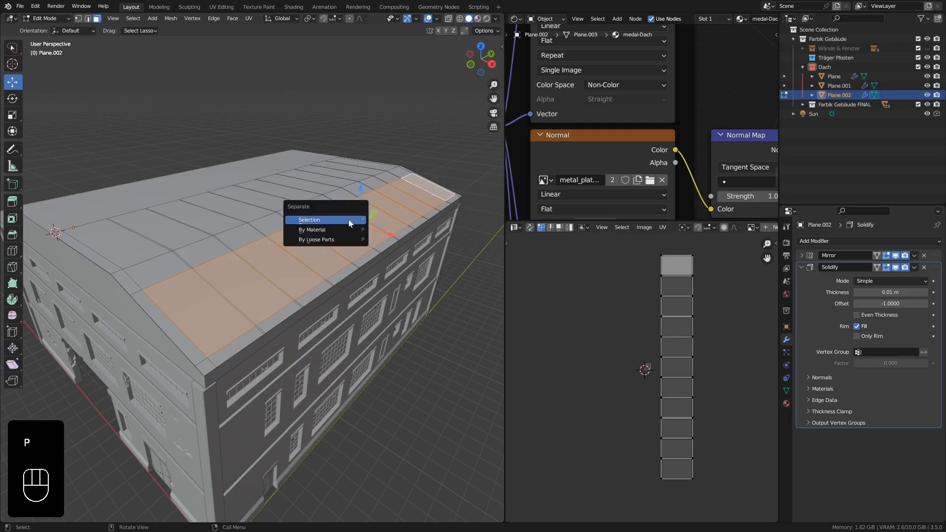
{"action": "left_click", "coordinate": [326, 218]}
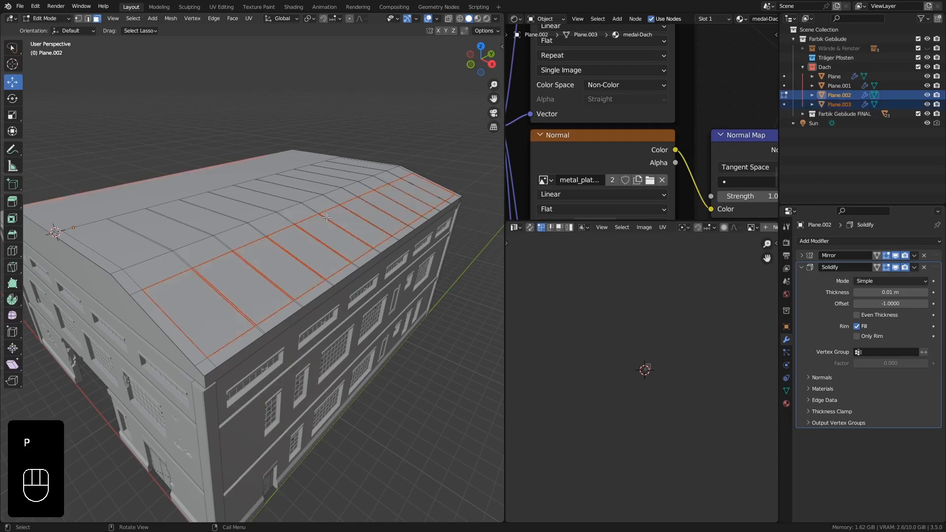
{"action": "key", "text": "Tab"}
Select the remaining metal roof object and show the building in material preview shading.
{"action": "left_click", "coordinate": [264, 241]}
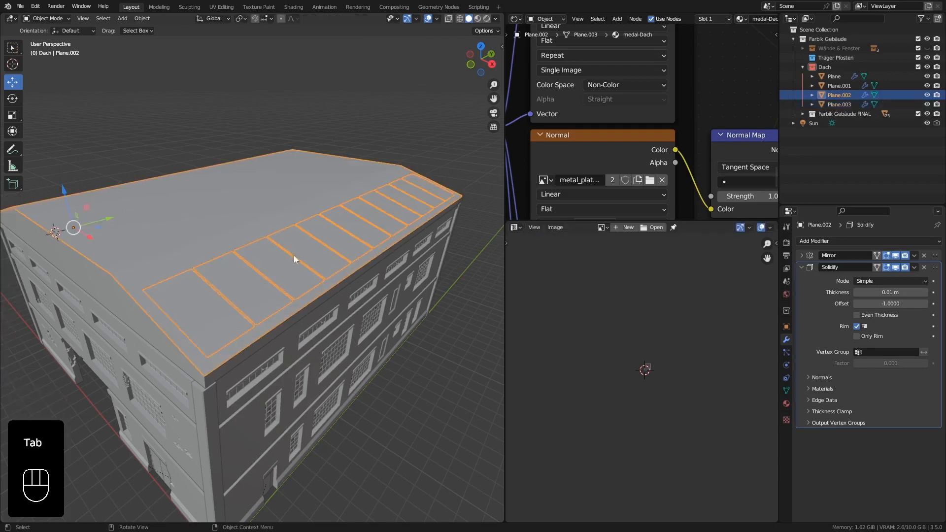
{"action": "middle_click_drag", "start_coordinate": [294, 259], "coordinate": [301, 251]}
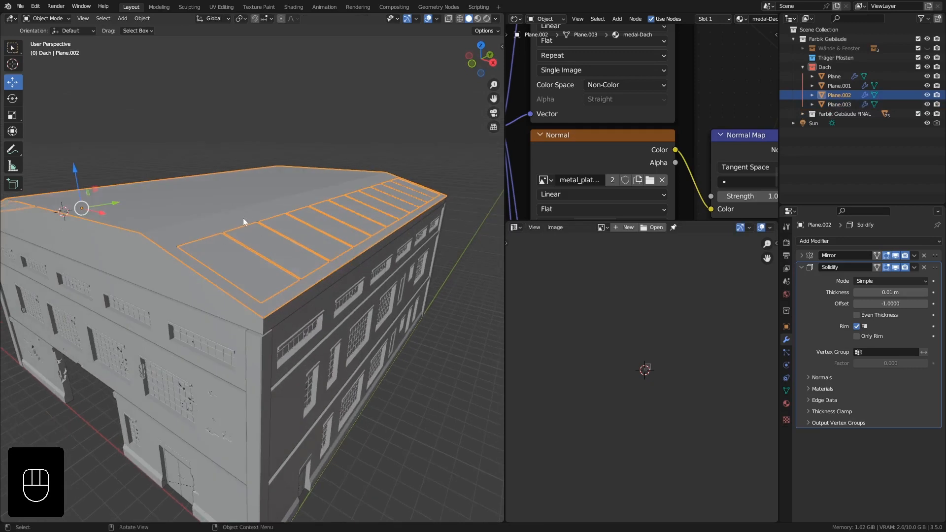
{"action": "middle_click_drag", "start_coordinate": [244, 218], "coordinate": [274, 226]}
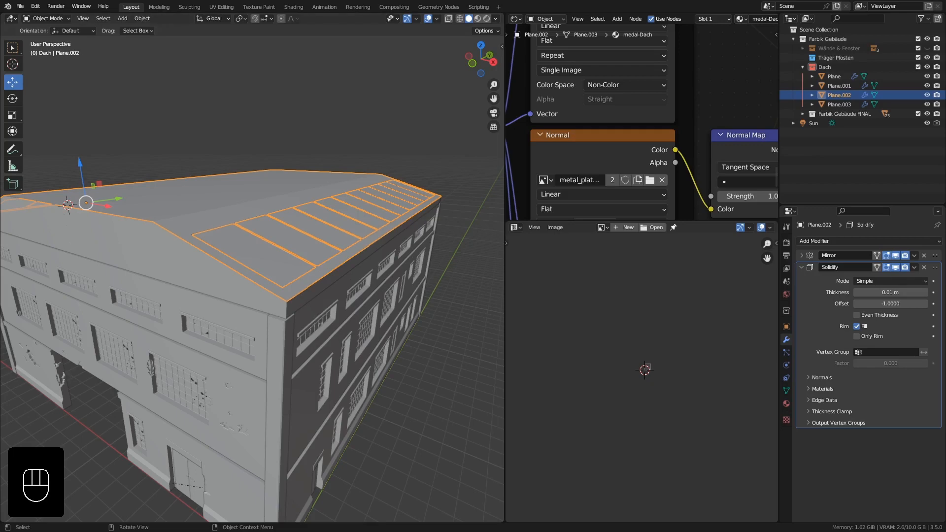
{"action": "mouse_move", "coordinate": [267, 240]}
{"action": "middle_mouse_down"}
{"action": "mouse_move", "coordinate": [256, 248]}
{"action": "mouse_move", "coordinate": [276, 239]}
{"action": "middle_mouse_up"}
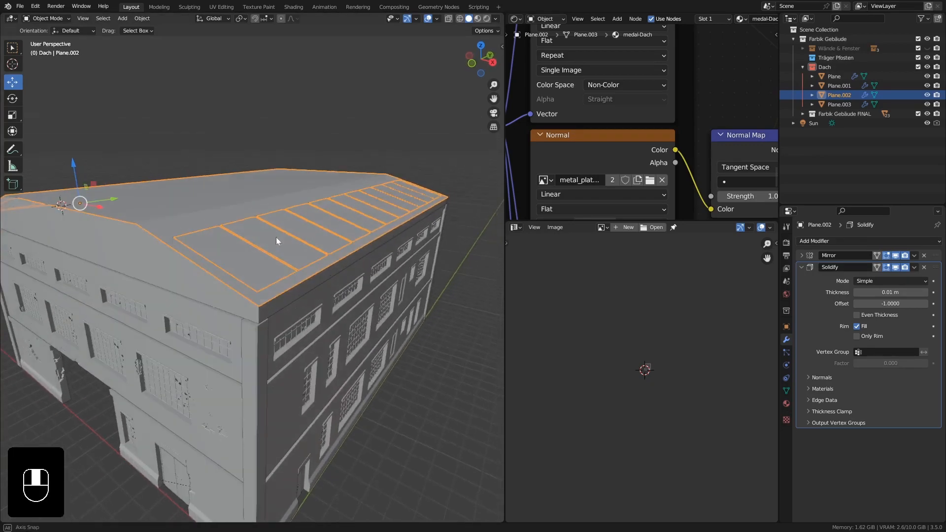
{"action": "left_click", "coordinate": [478, 19]}
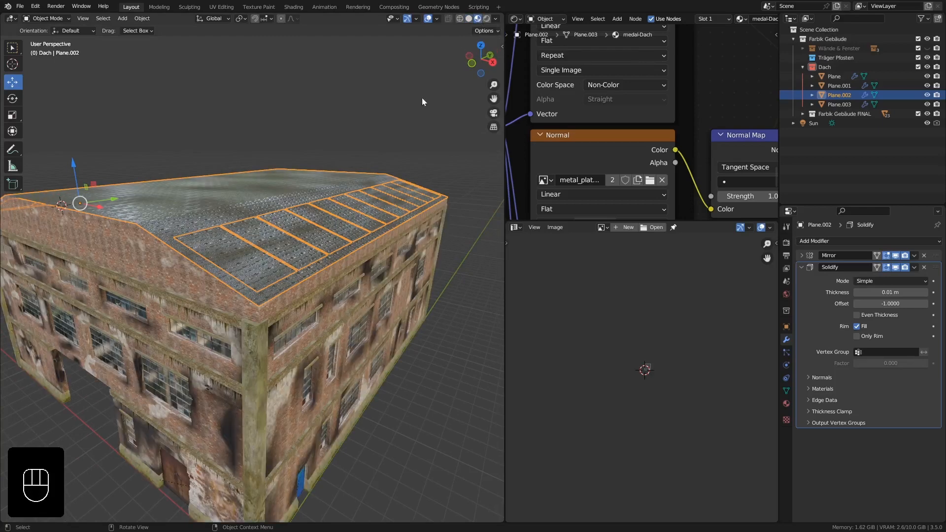
{"action": "middle_click_drag", "start_coordinate": [313, 241], "coordinate": [324, 248], "text": "ctrl"}
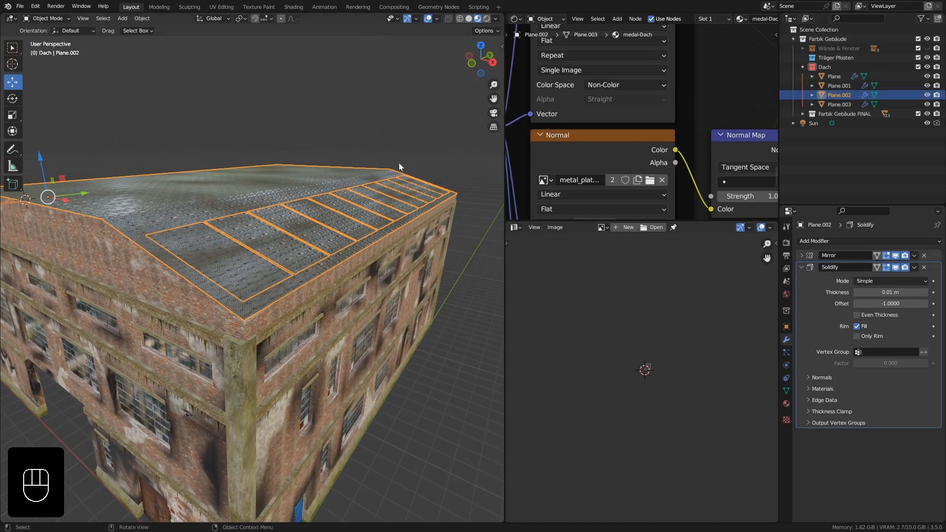
Rename the remaining metal roof object as Dach-Metallblech.
{"action": "double_click", "coordinate": [839, 94]}
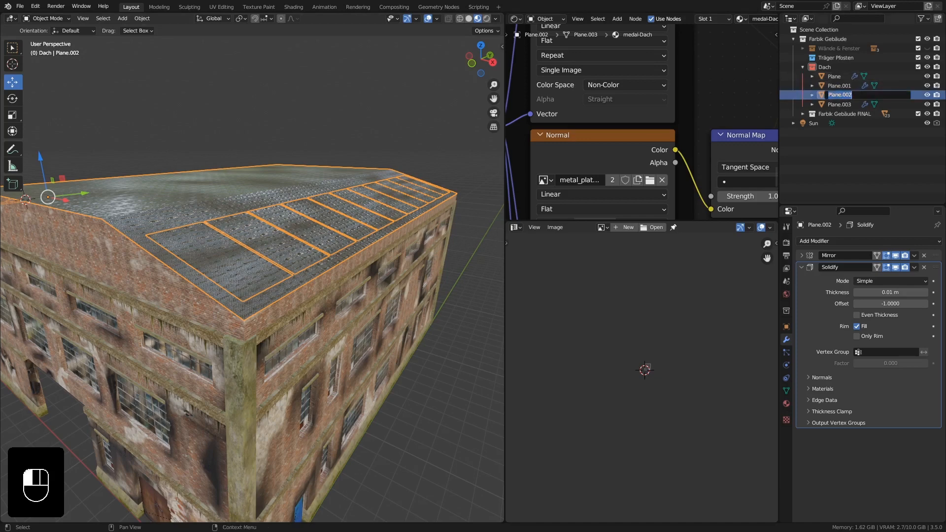
{"action": "type", "text": "Dach-Metall"}
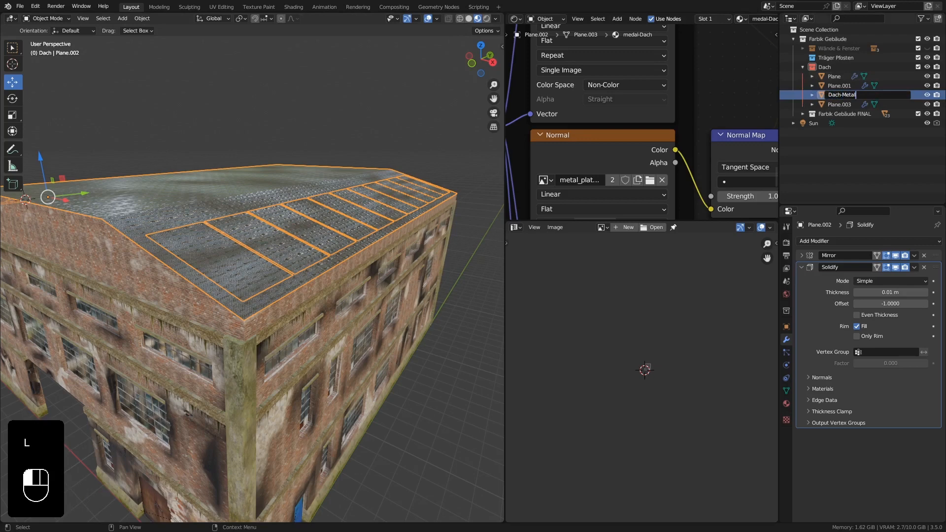
{"action": "type", "text": "blech"}
{"action": "key", "text": "Return"}
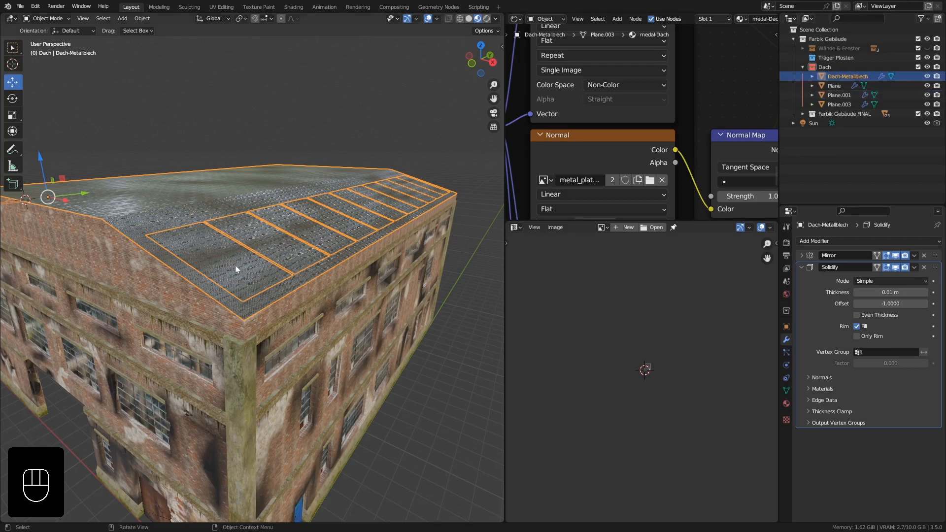
Rename the separated roof panel object as Dach-Fenster.
{"action": "left_click", "coordinate": [298, 225]}
{"action": "double_click", "coordinate": [839, 104]}
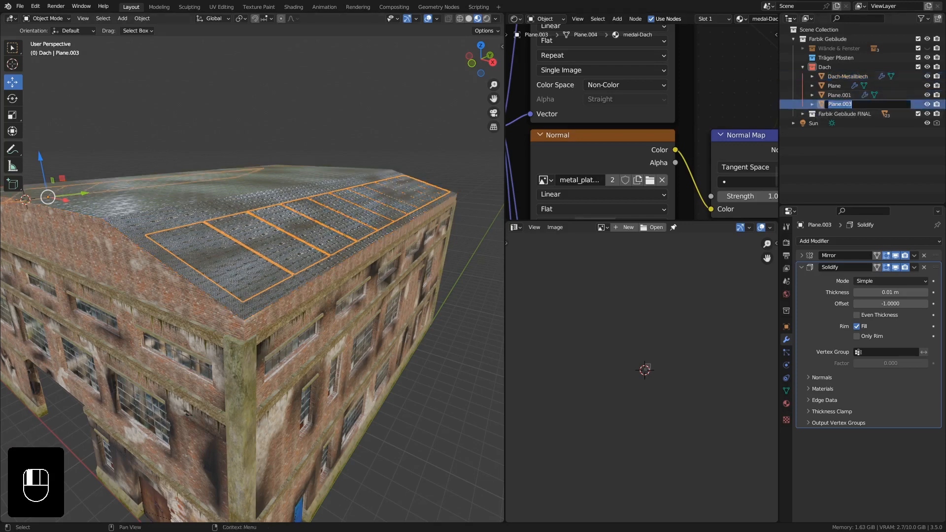
{"action": "type", "text": "Dach-Fenster"}
{"action": "key", "text": "Return"}
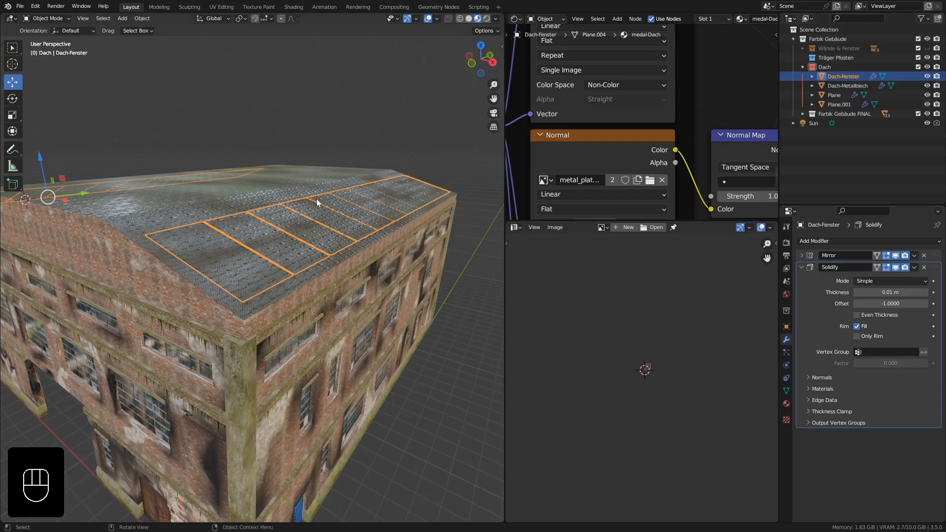
Remove the Solidify modifier from the Dach-Fenster object.
{"action": "middle_click_drag", "start_coordinate": [308, 218], "coordinate": [277, 235]}
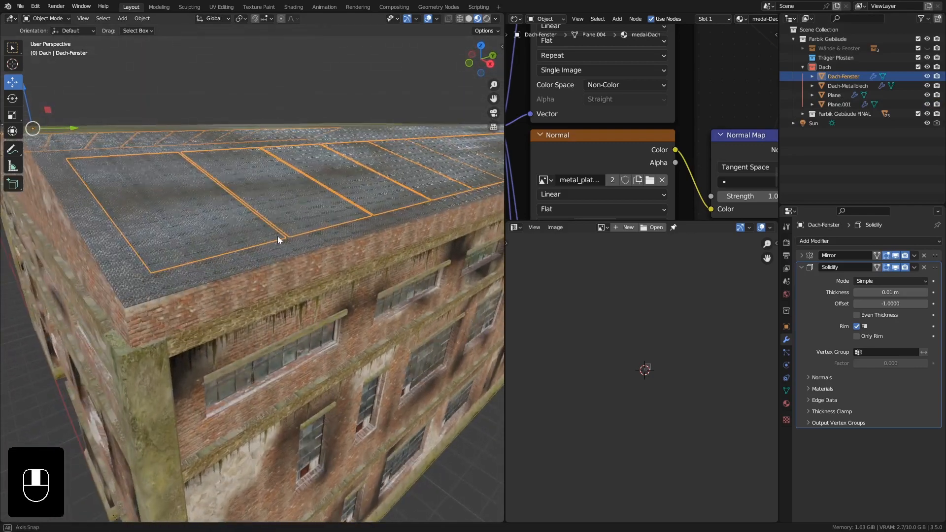
{"action": "middle_click_drag", "start_coordinate": [196, 138], "coordinate": [232, 134]}
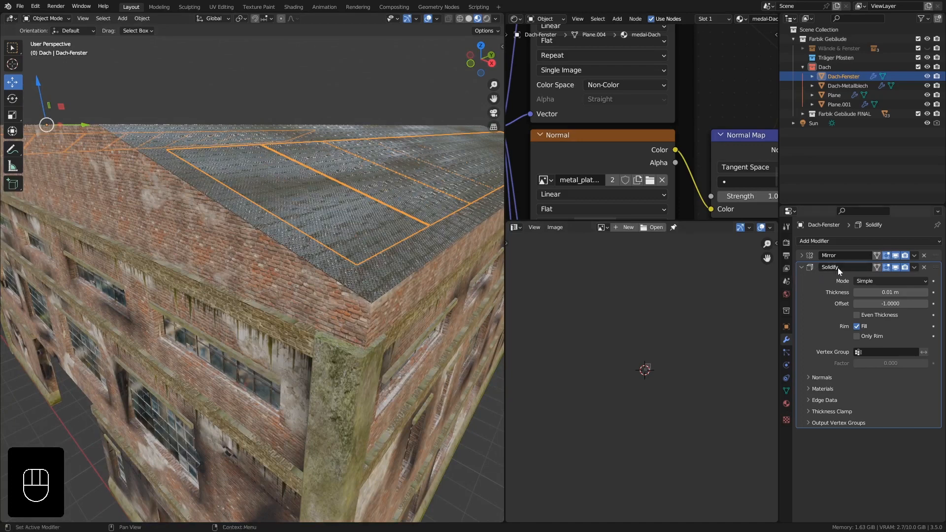
{"action": "left_click", "coordinate": [924, 267]}
Apply the Mirror modifier on the Dach-Fenster object.
{"action": "middle_click_drag", "start_coordinate": [387, 223], "coordinate": [335, 222], "text": "shift"}
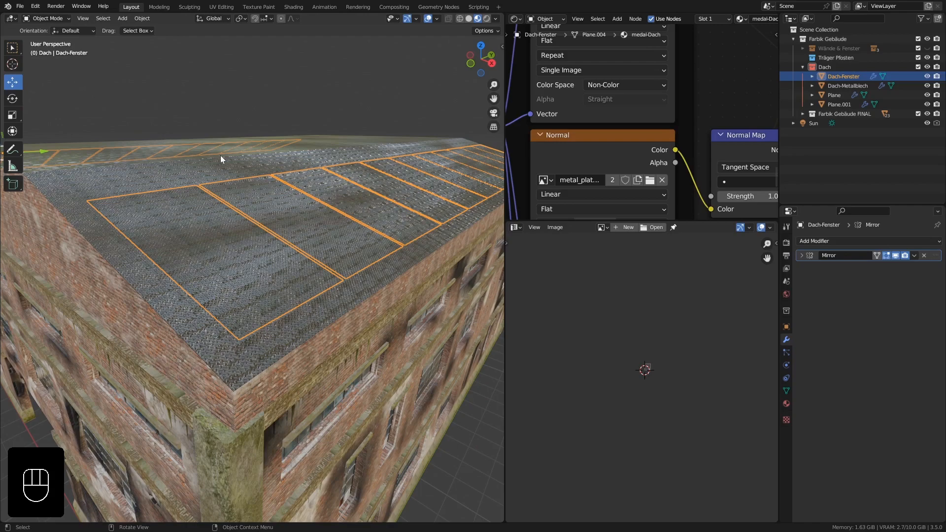
{"action": "middle_click_drag", "start_coordinate": [220, 155], "coordinate": [239, 190]}
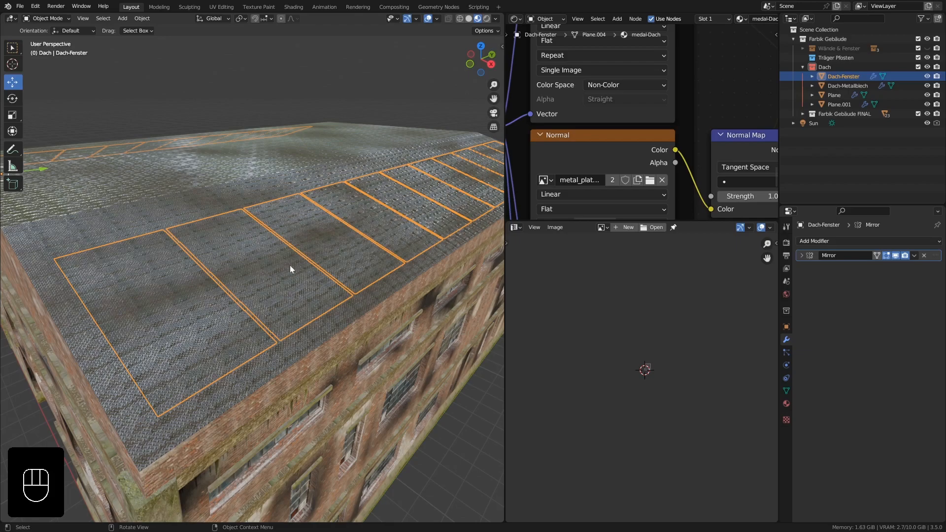
{"action": "middle_click_drag", "start_coordinate": [140, 143], "coordinate": [271, 181]}
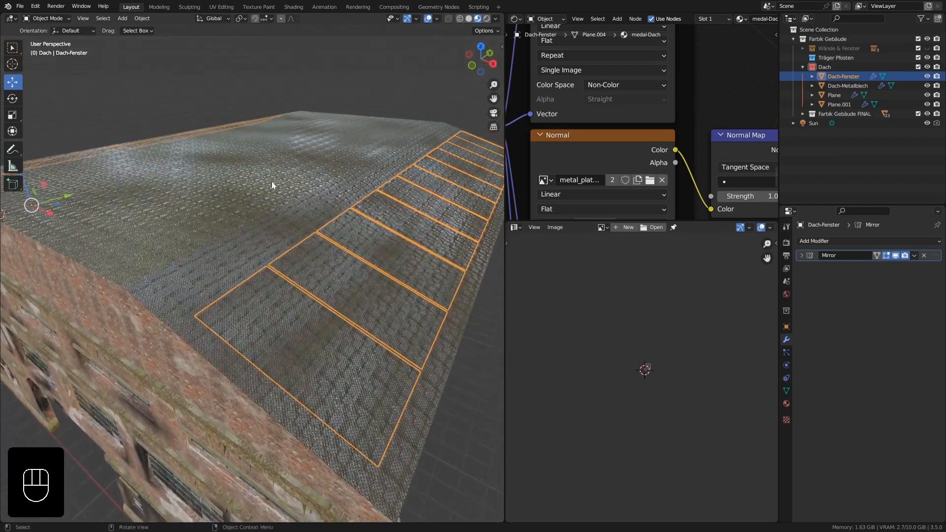
{"action": "left_click", "coordinate": [915, 255]}
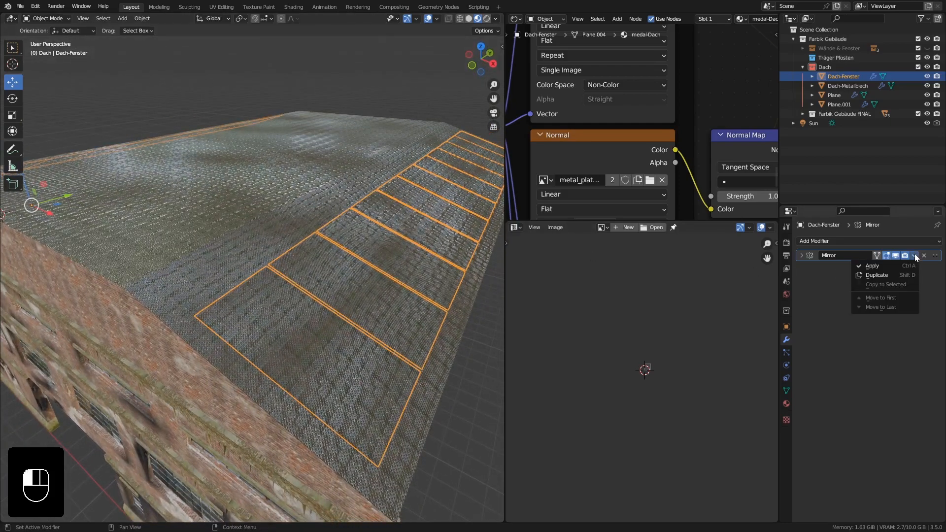
{"action": "left_click", "coordinate": [872, 267]}
Separate the 11 linked window panels on one roof slope of Dach-Fenster into their own object.
{"action": "scroll", "coordinate": [311, 220], "scroll_direction": "down", "scroll_amount": 5}
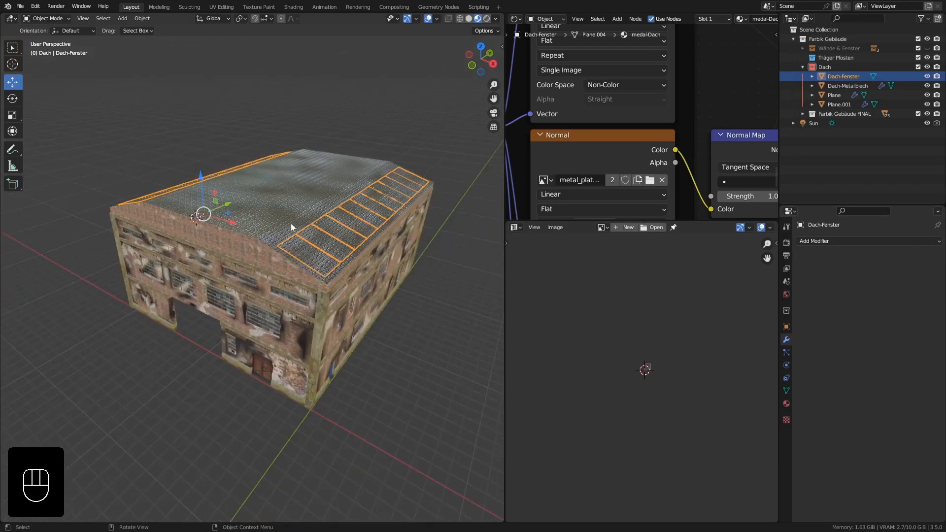
{"action": "middle_click_drag", "start_coordinate": [290, 224], "coordinate": [293, 239]}
{"action": "scroll", "coordinate": [371, 227], "scroll_direction": "up", "scroll_amount": 2}
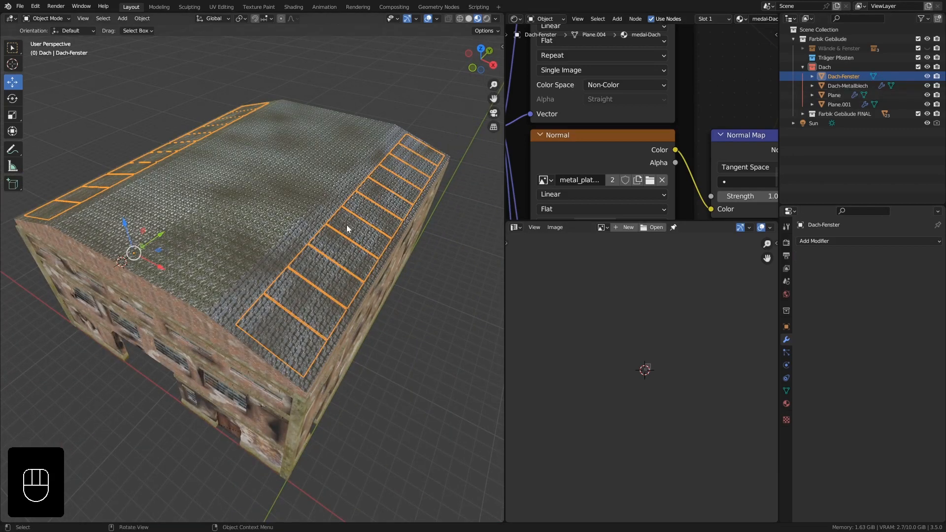
{"action": "key", "text": "Tab"}
{"action": "left_click", "coordinate": [294, 320]}
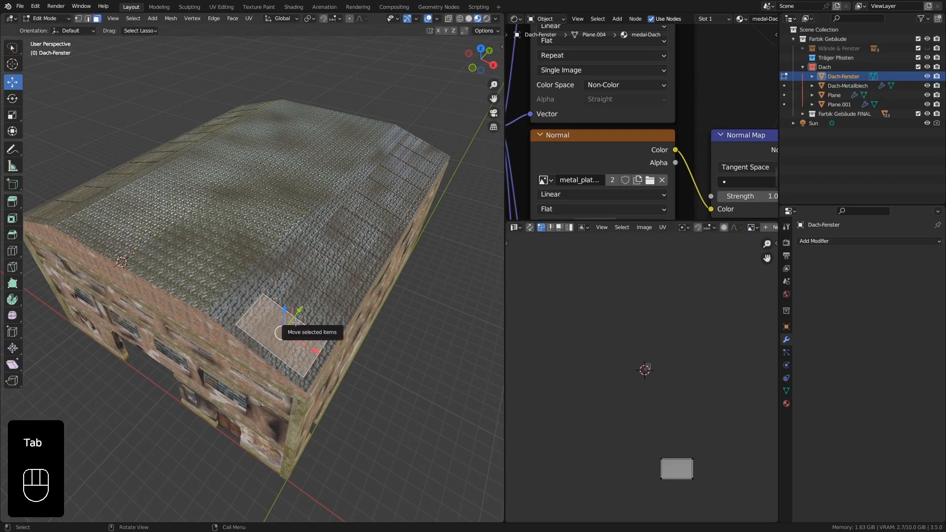
{"action": "key", "text": "l"}
{"action": "key", "text": "l"}
{"action": "key", "text": "l"}
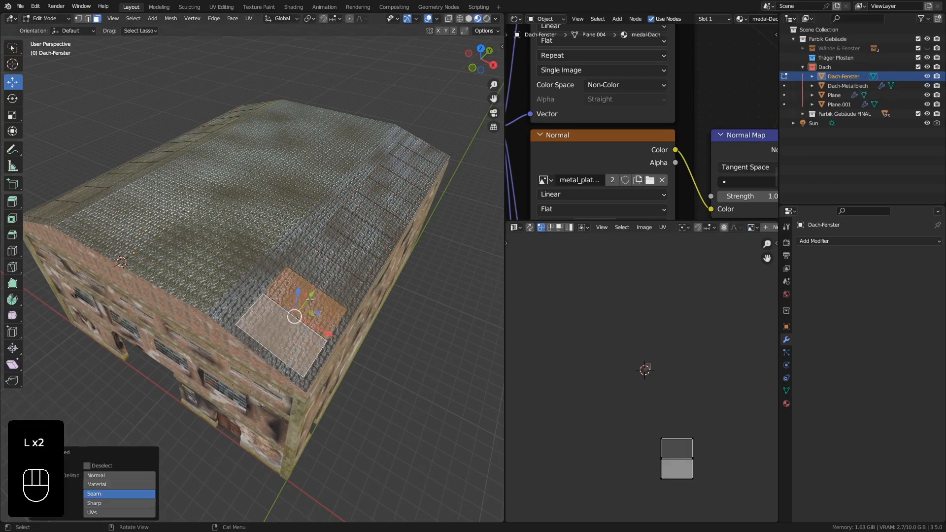
{"action": "key", "text": "l"}
{"action": "key", "text": "l"}
{"action": "key", "text": "l"}
{"action": "key", "text": "l"}
{"action": "key", "text": "l"}
{"action": "key", "text": "l"}
{"action": "key", "text": "l"}
{"action": "key", "text": "l"}
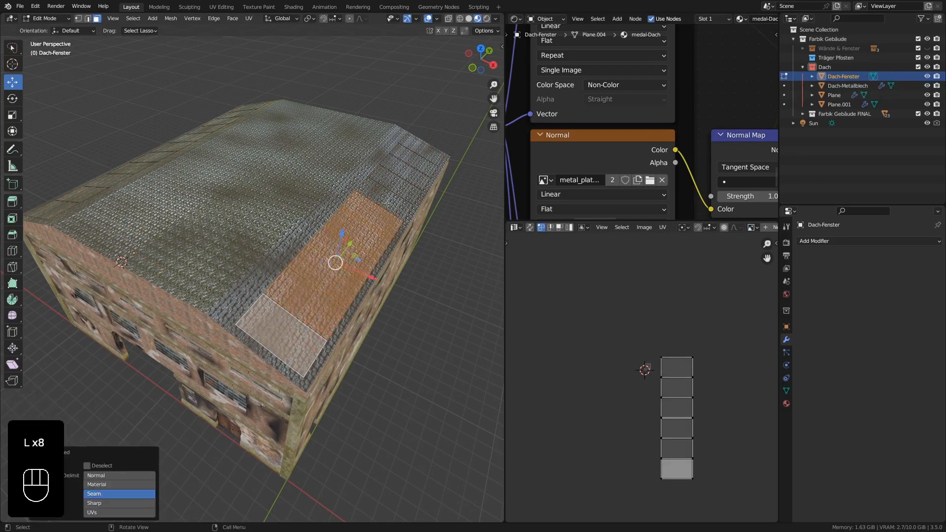
{"action": "key", "text": "l"}
{"action": "key", "text": "l"}
{"action": "key", "text": "l"}
{"action": "key", "text": "l"}
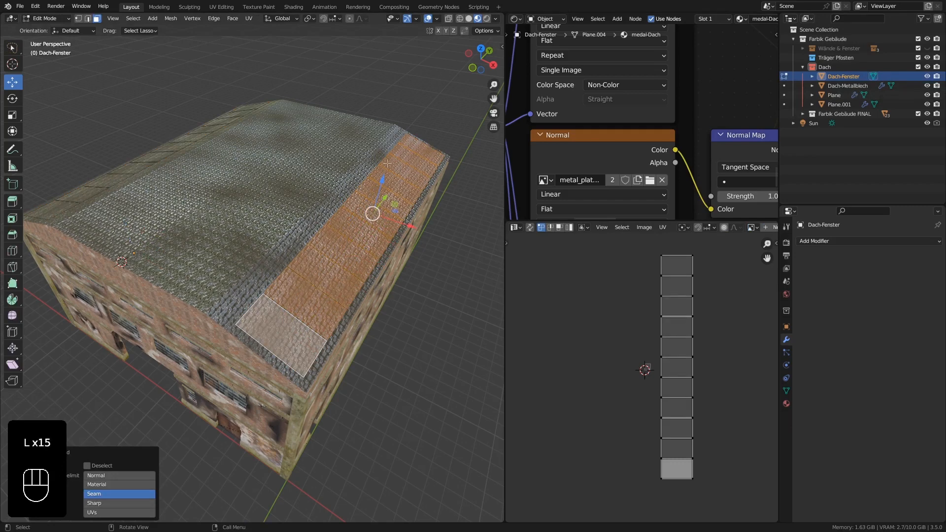
{"action": "key", "text": "l"}
{"action": "key", "text": "p"}
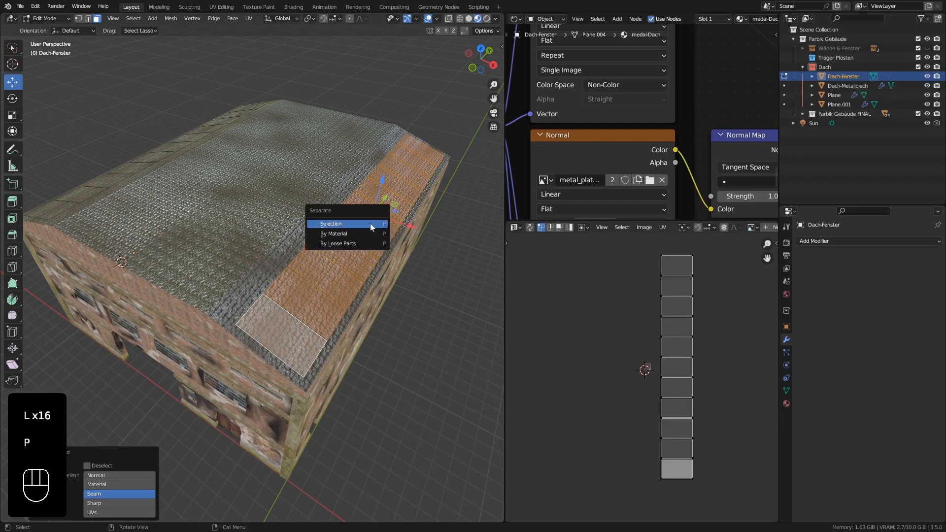
{"action": "left_click", "coordinate": [371, 223]}
{"action": "key", "text": "Tab"}
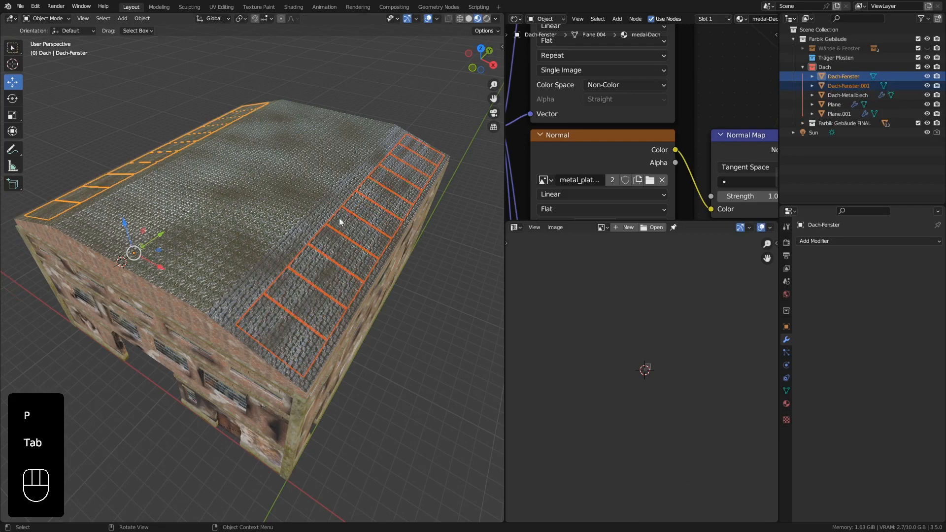
Rename the Dach-Fenster object holding the original slope's window panels as Dach-Fenster-L.
{"action": "left_click", "coordinate": [197, 134]}
{"action": "left_click", "coordinate": [368, 210]}
{"action": "left_click", "coordinate": [179, 145]}
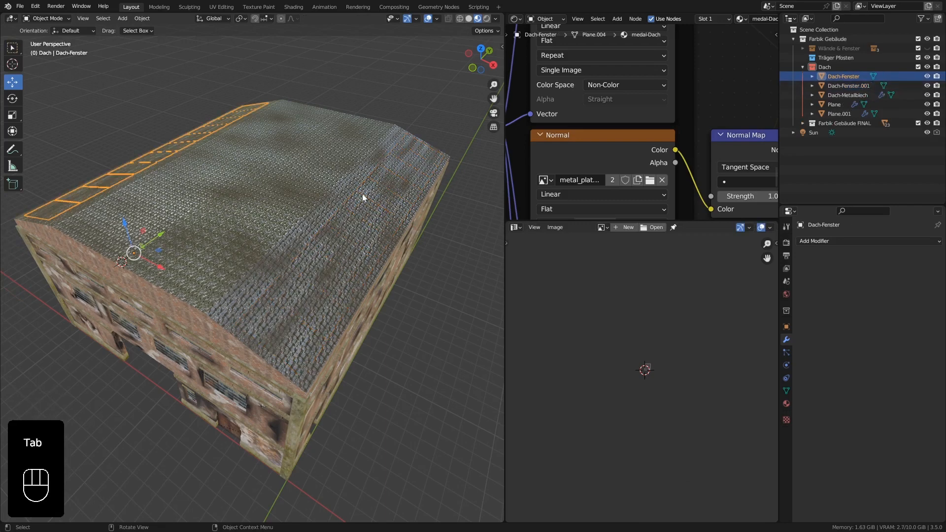
{"action": "left_click", "coordinate": [365, 194]}
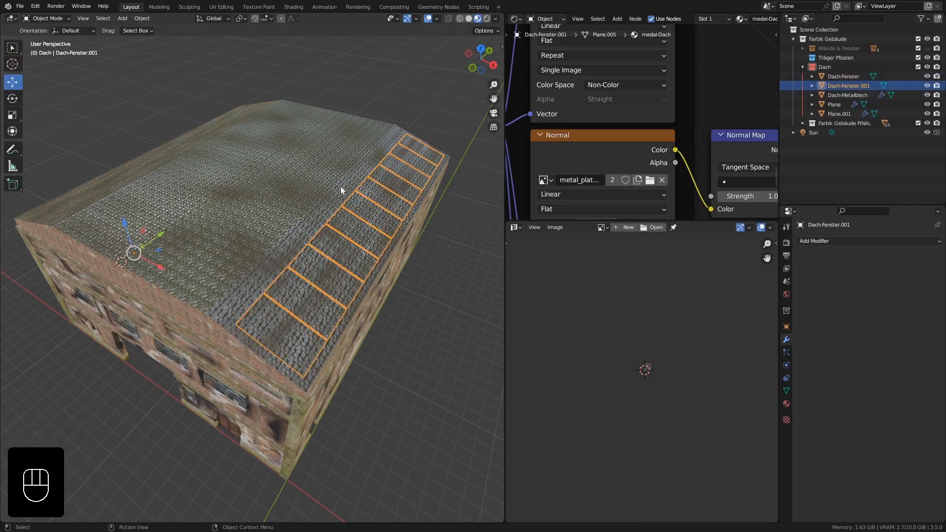
{"action": "left_click", "coordinate": [850, 77]}
{"action": "double_click", "coordinate": [863, 76]}
{"action": "left_click", "coordinate": [860, 76]}
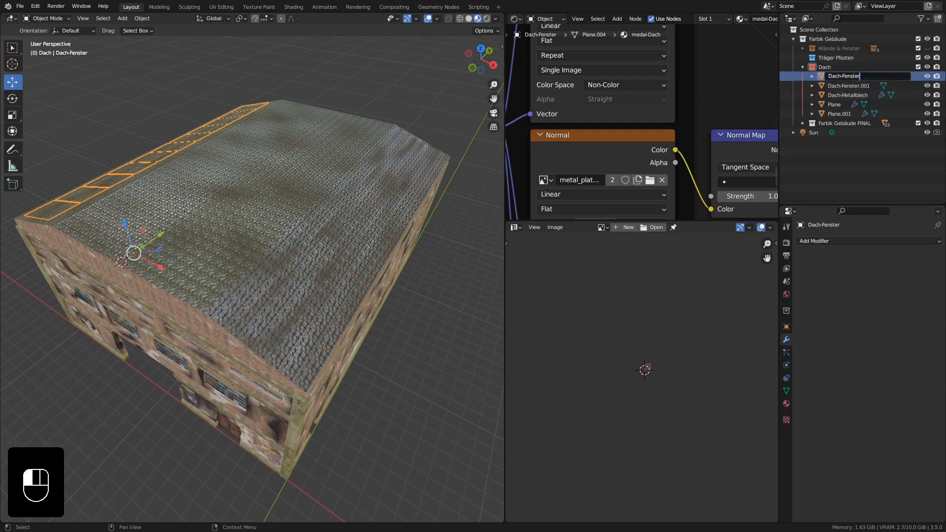
{"action": "type", "text": "-L"}
{"action": "key", "text": "Return"}
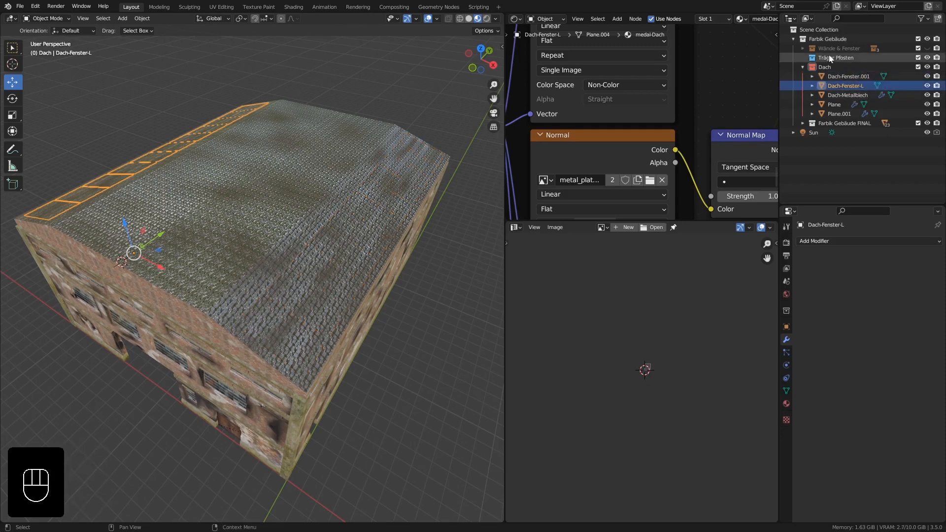
Rename the Dach-Fenster.001 object on the opposite slope as Dach-Fenster.R.
{"action": "double_click", "coordinate": [850, 76]}
{"action": "left_click", "coordinate": [869, 76]}
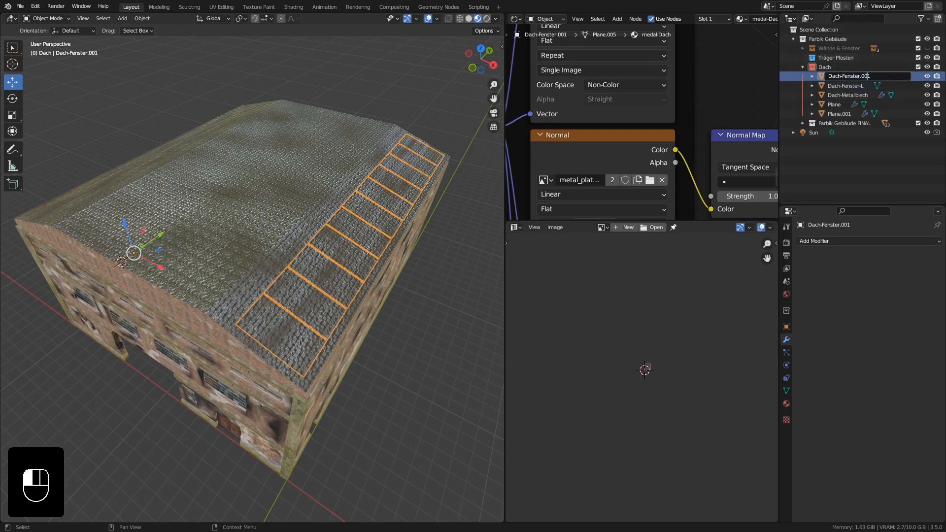
{"action": "double_click", "coordinate": [868, 76]}
{"action": "key", "text": "BackSpace"}
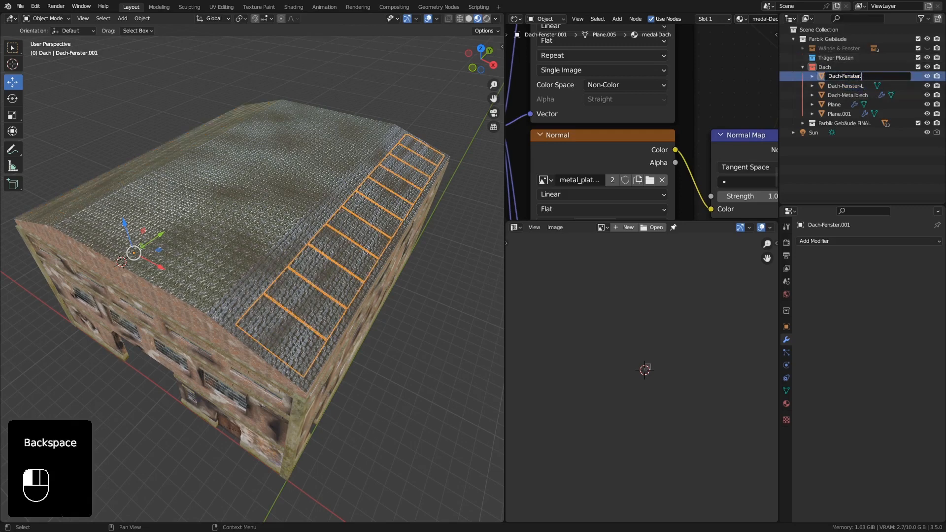
{"action": "type", "text": "R"}
{"action": "key", "text": "Return"}
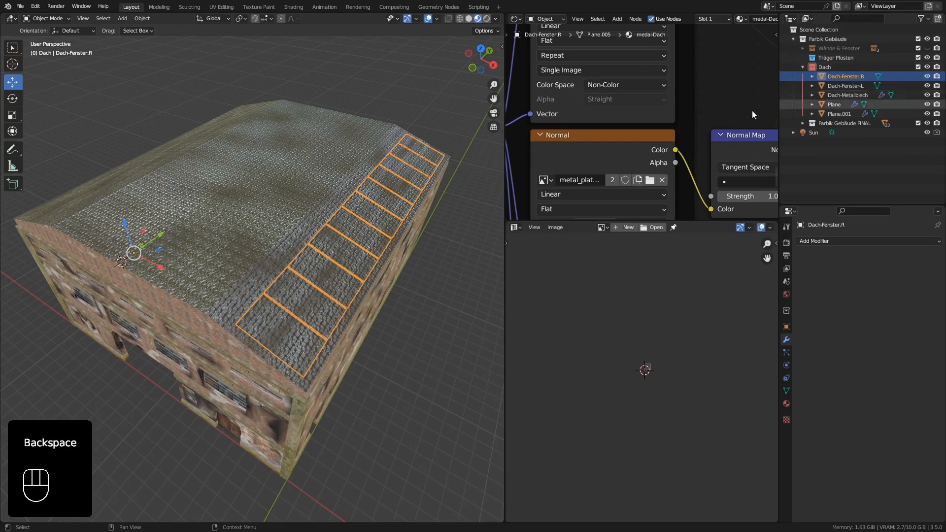
Remove the medal-Dach material slot from both Dach-Fenster.R and Dach-Fenster-L.
{"action": "middle_click_drag", "start_coordinate": [300, 238], "coordinate": [318, 268]}
{"action": "left_click", "coordinate": [786, 404]}
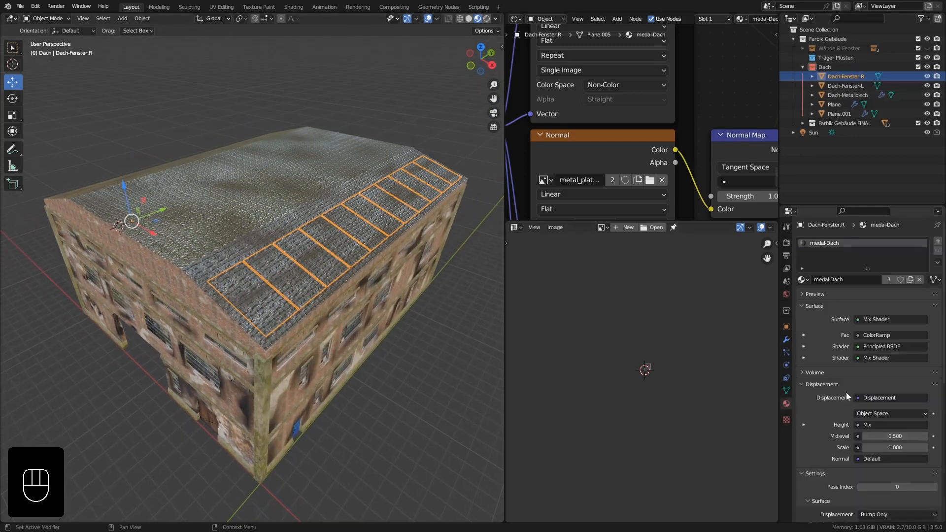
{"action": "left_click", "coordinate": [938, 251]}
{"action": "middle_click_drag", "start_coordinate": [398, 278], "coordinate": [209, 306]}
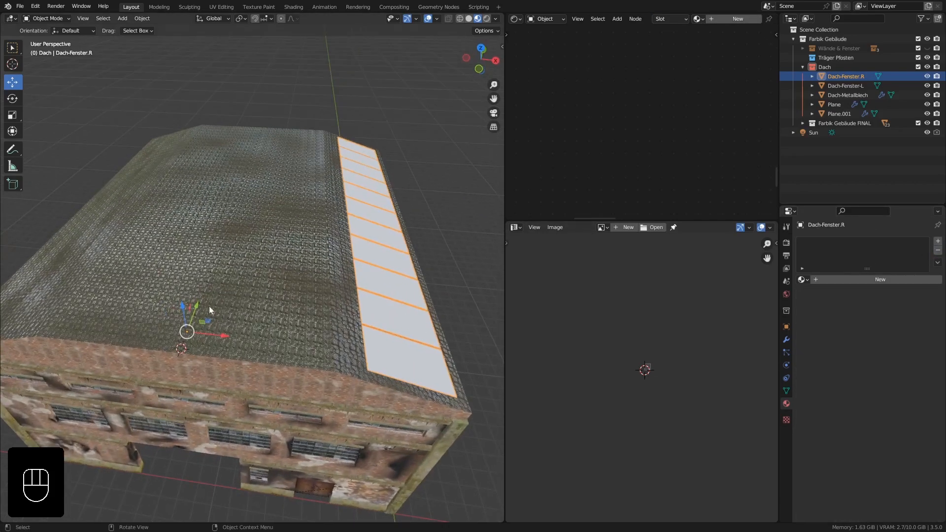
{"action": "left_click", "coordinate": [66, 232]}
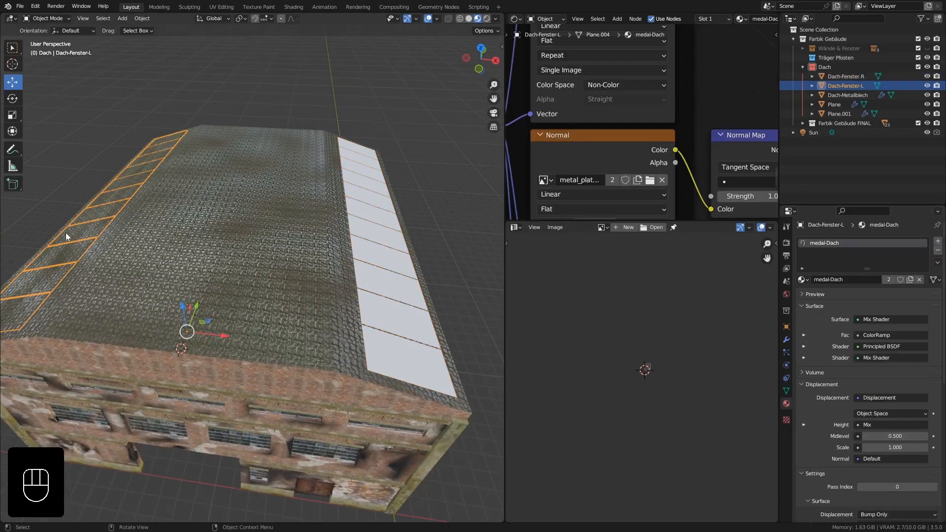
{"action": "left_click", "coordinate": [938, 251]}
{"action": "middle_click_drag", "start_coordinate": [444, 284], "coordinate": [282, 318]}
Create a new material on the Dach-Fenster.R object and name it Dach-Fenster.
{"action": "left_click", "coordinate": [243, 337]}
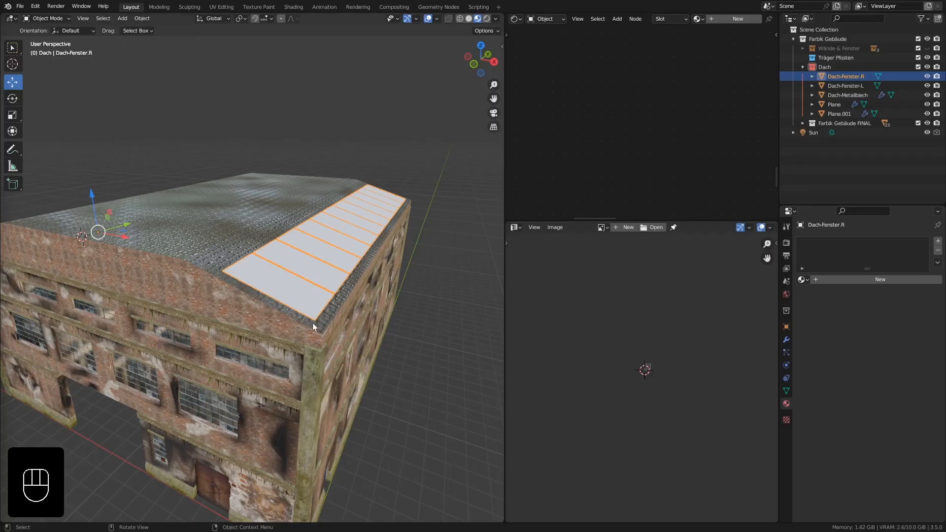
{"action": "left_click", "coordinate": [318, 323]}
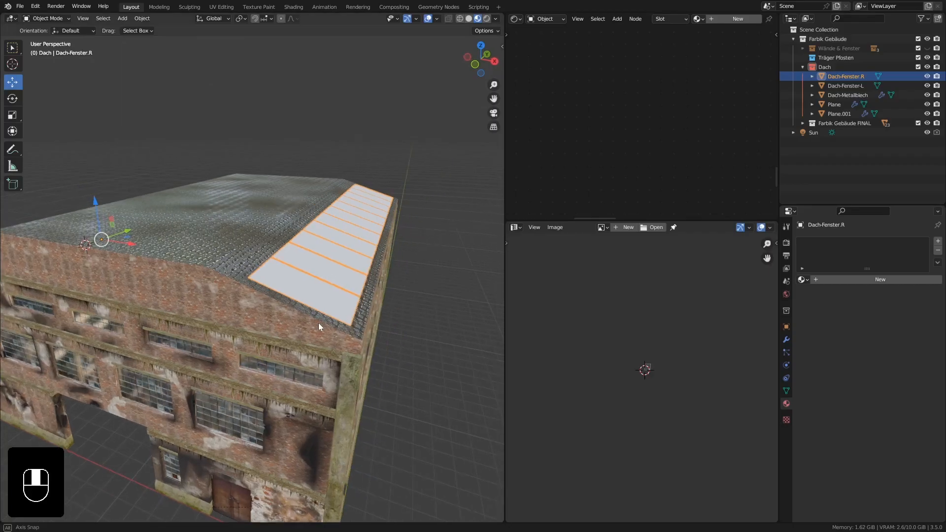
{"action": "middle_click_drag", "start_coordinate": [319, 323], "coordinate": [325, 318]}
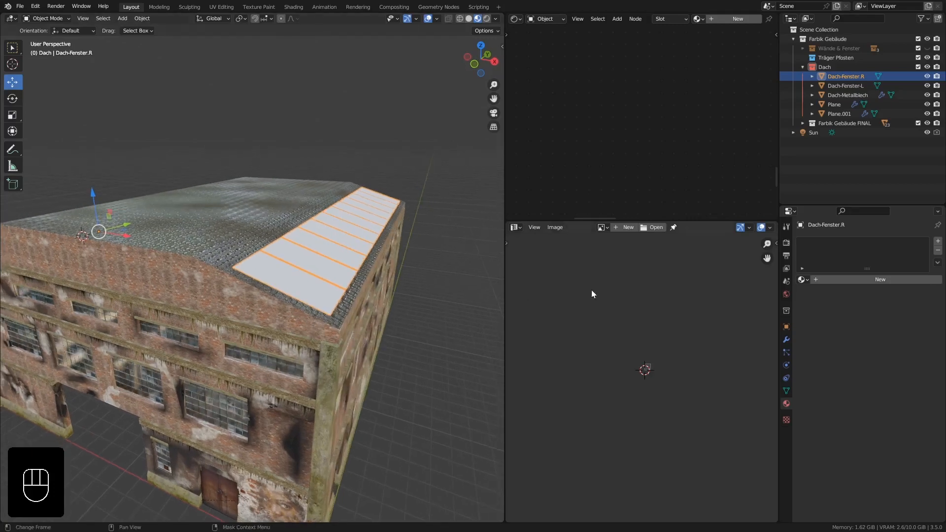
{"action": "left_click", "coordinate": [854, 280]}
{"action": "left_click", "coordinate": [847, 280]}
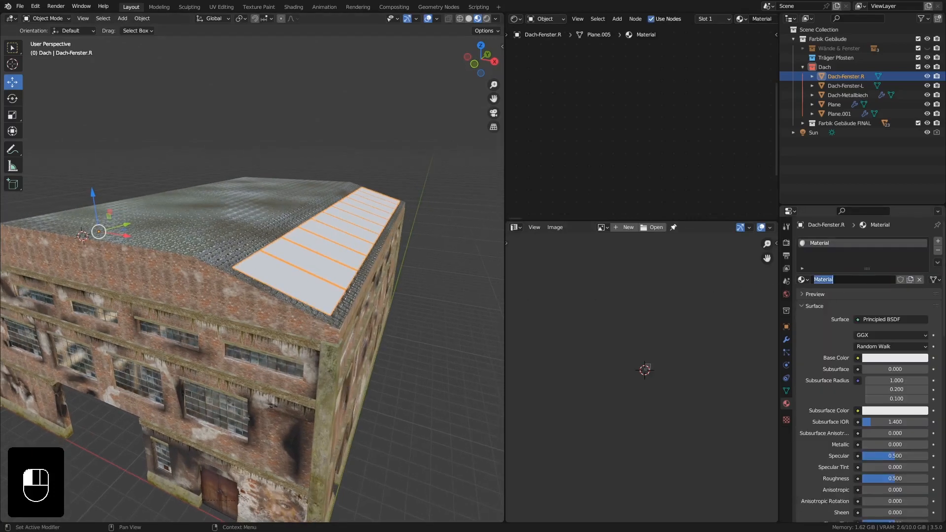
{"action": "type", "text": "Dach-Fenster"}
{"action": "left_click", "coordinate": [809, 280]}
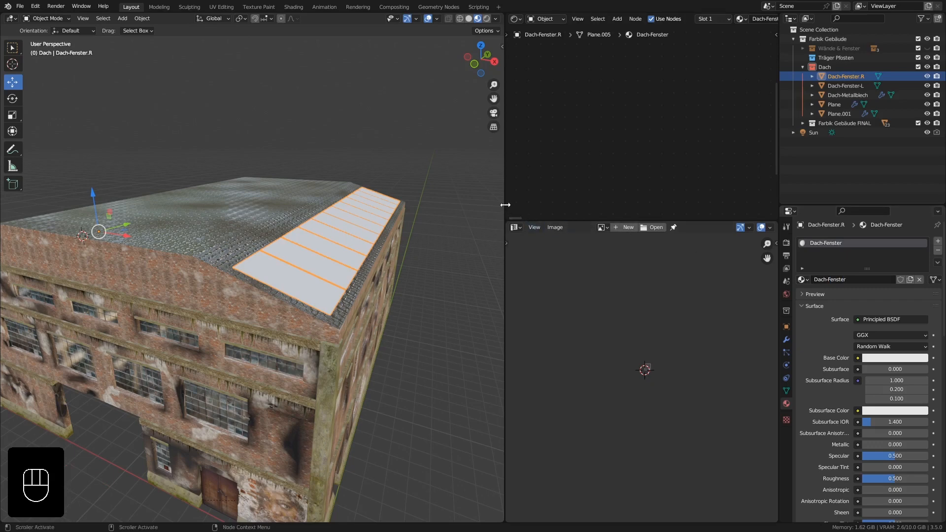
Enlarge the shader node area and change the Dach-Fenster material's surface shader to Glass BSDF.
{"action": "left_click_drag", "start_coordinate": [505, 210], "coordinate": [409, 207]}
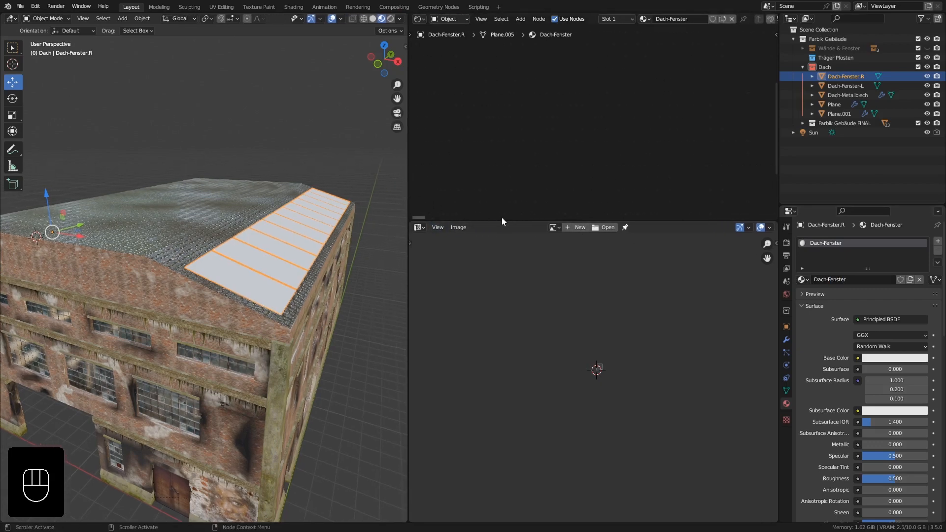
{"action": "left_click_drag", "start_coordinate": [502, 217], "coordinate": [504, 294]}
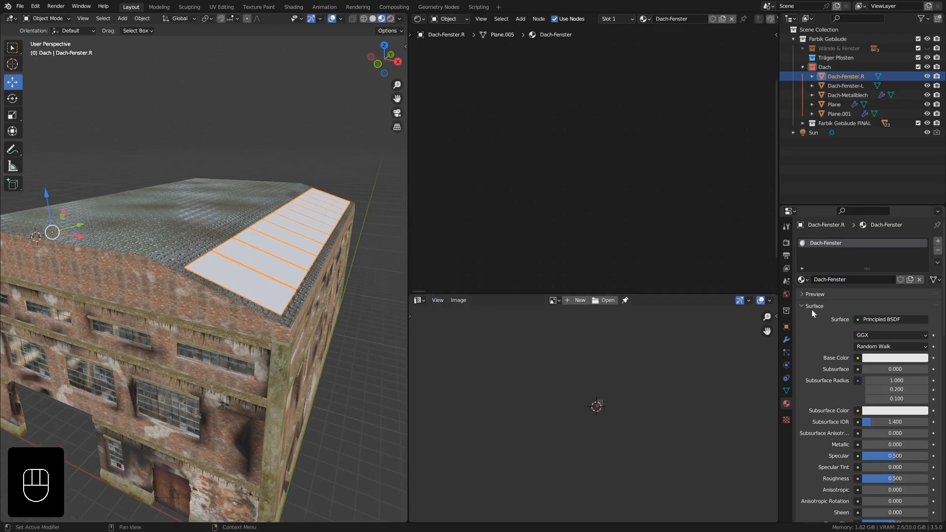
{"action": "left_click", "coordinate": [891, 319]}
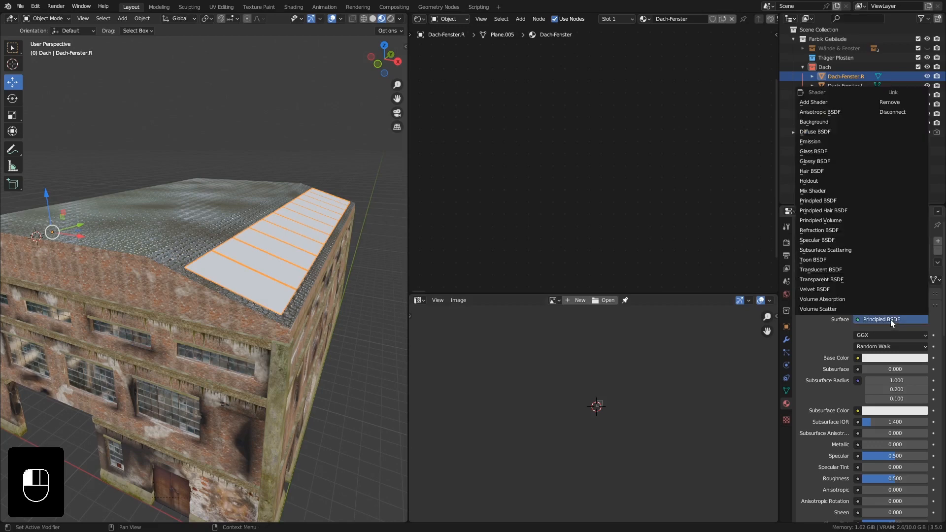
{"action": "left_click", "coordinate": [812, 151]}
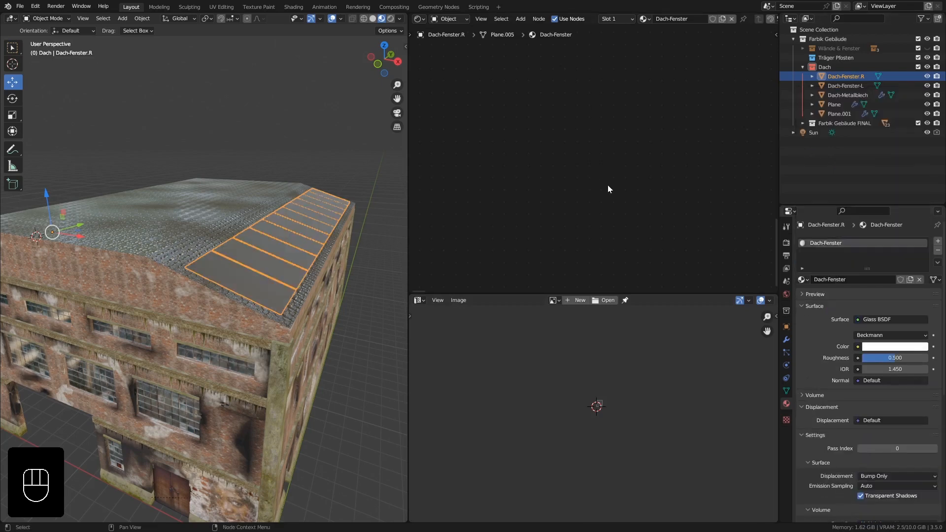
Move the Glass BSDF node well away from the Material Output node and set its roughness to 0.
{"action": "key", "text": "KP_Decimal"}
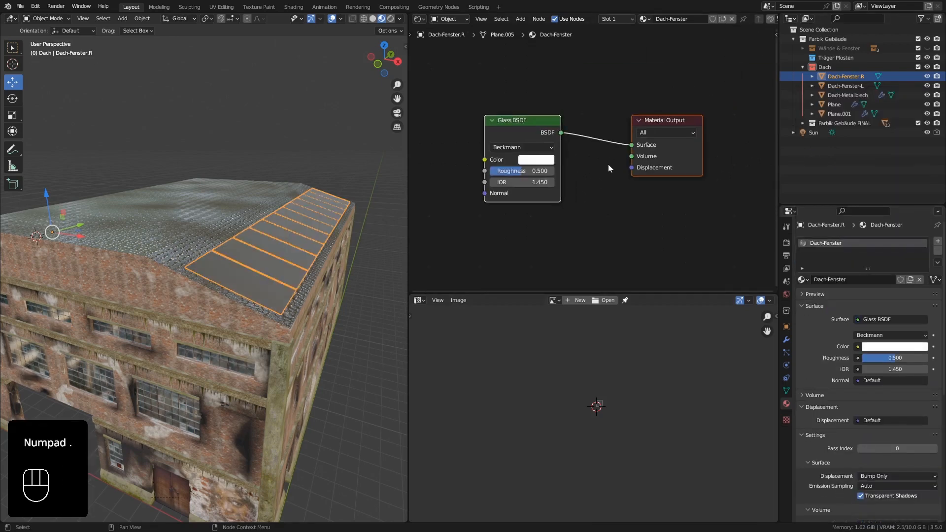
{"action": "scroll", "coordinate": [598, 181], "scroll_direction": "down", "scroll_amount": 1}
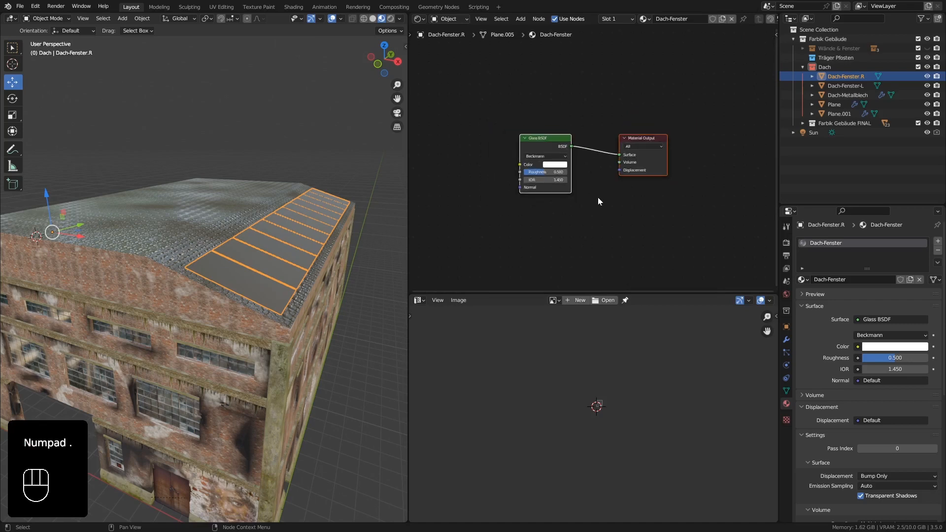
{"action": "middle_click_drag", "start_coordinate": [598, 197], "coordinate": [654, 189]}
{"action": "left_click_drag", "start_coordinate": [586, 138], "coordinate": [466, 119]}
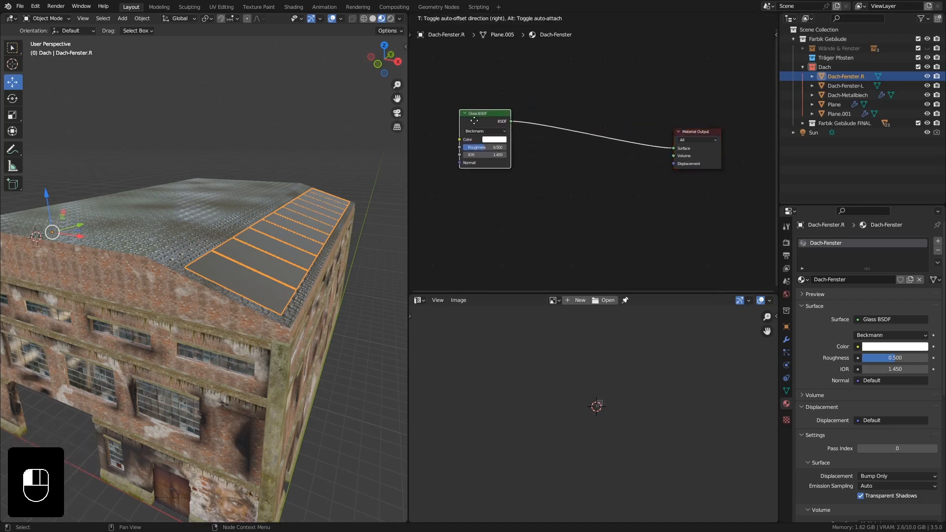
{"action": "middle_click_drag", "start_coordinate": [577, 190], "coordinate": [585, 167]}
{"action": "left_click_drag", "start_coordinate": [480, 96], "coordinate": [437, 164]}
Enter edit mode on Dach-Fenster.R in top orthographic view and select the second window pane from the front gable.
{"action": "middle_click_drag", "start_coordinate": [290, 241], "coordinate": [247, 299]}
{"action": "key", "text": "KP_7"}
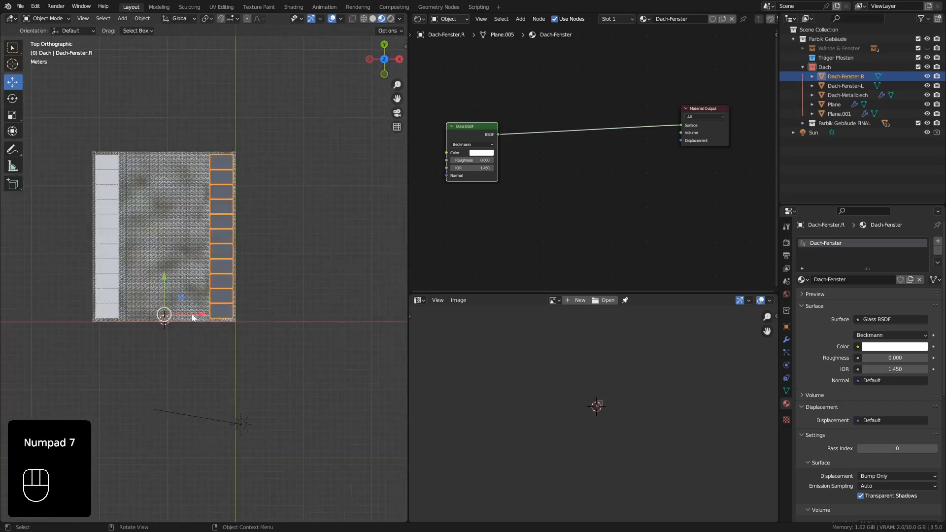
{"action": "scroll", "coordinate": [209, 308], "scroll_direction": "up", "scroll_amount": 3}
{"action": "scroll", "coordinate": [252, 292], "scroll_direction": "up", "scroll_amount": 3, "text": "shift"}
{"action": "middle_click_drag", "start_coordinate": [252, 291], "coordinate": [249, 307], "text": "shift"}
{"action": "scroll", "coordinate": [250, 306], "scroll_direction": "up", "scroll_amount": 2}
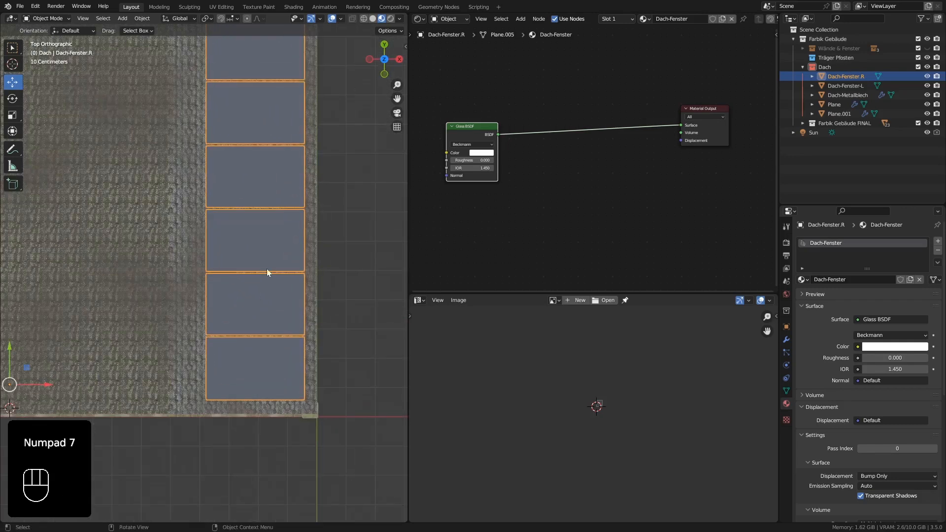
{"action": "middle_click_drag", "start_coordinate": [267, 268], "coordinate": [260, 289], "text": "shift"}
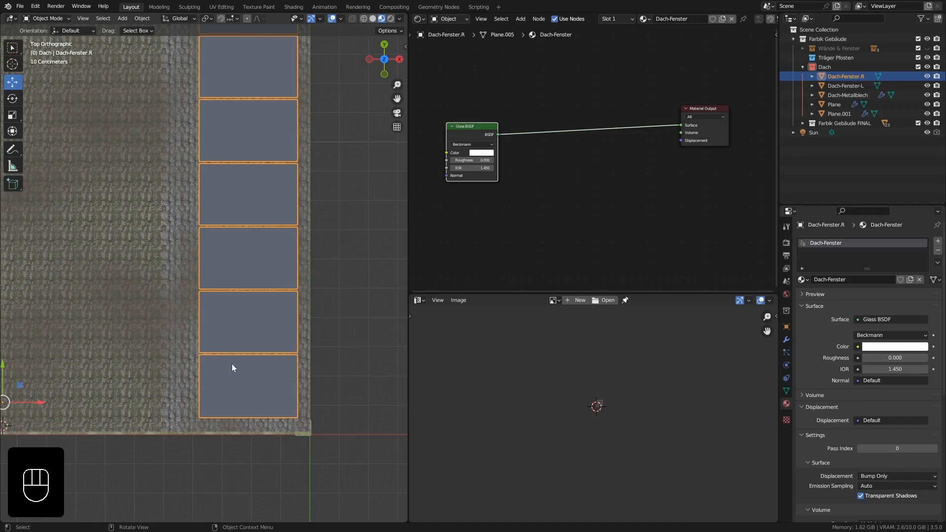
{"action": "scroll", "coordinate": [234, 364], "scroll_direction": "up", "scroll_amount": 2}
{"action": "key", "text": "Tab"}
{"action": "scroll", "coordinate": [282, 320], "scroll_direction": "up", "scroll_amount": 1}
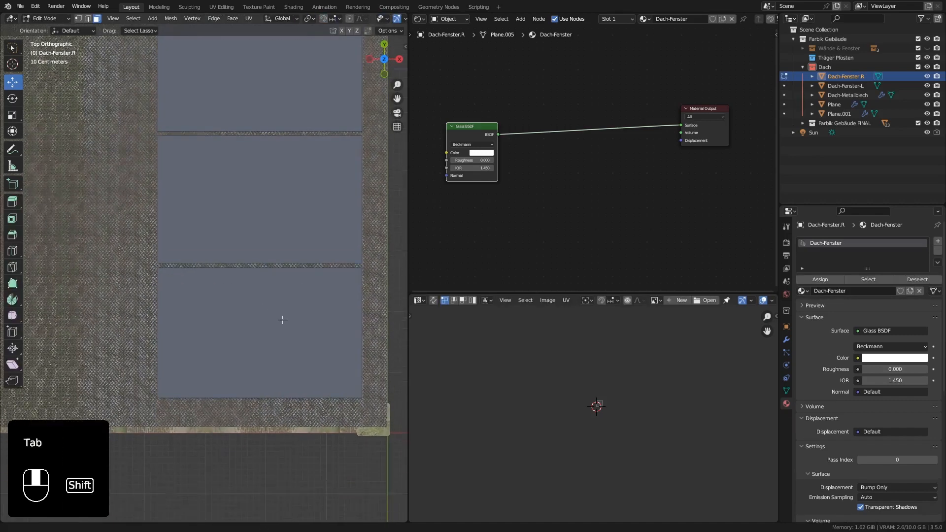
{"action": "middle_click_drag", "start_coordinate": [282, 320], "coordinate": [284, 281], "text": "shift"}
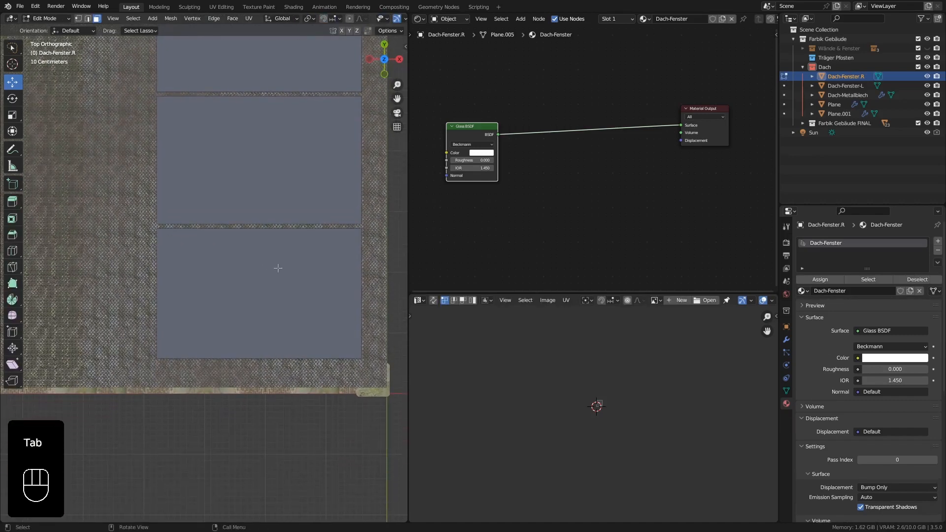
{"action": "left_click", "coordinate": [278, 269]}
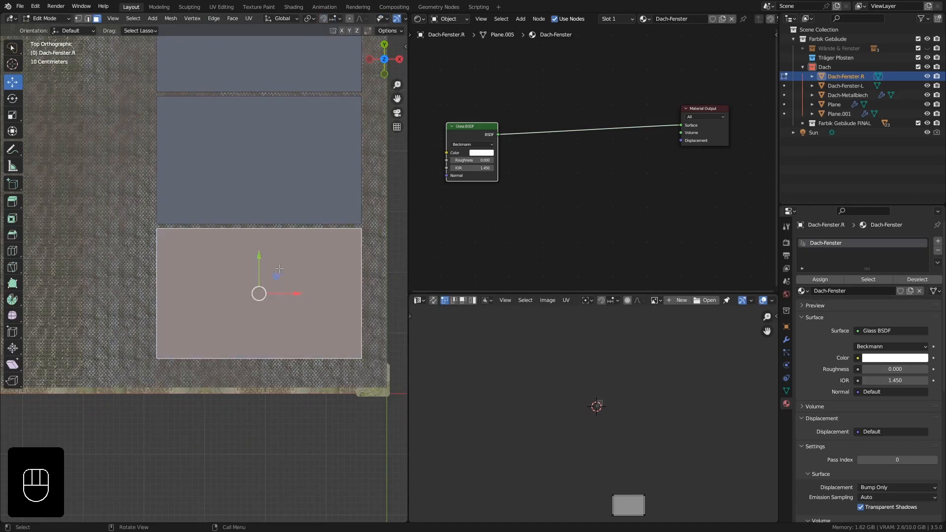
{"action": "middle_click_drag", "start_coordinate": [262, 269], "coordinate": [259, 354], "text": "shift"}
{"action": "left_click", "coordinate": [262, 261]}
{"action": "middle_click_drag", "start_coordinate": [286, 247], "coordinate": [294, 275], "text": "shift"}
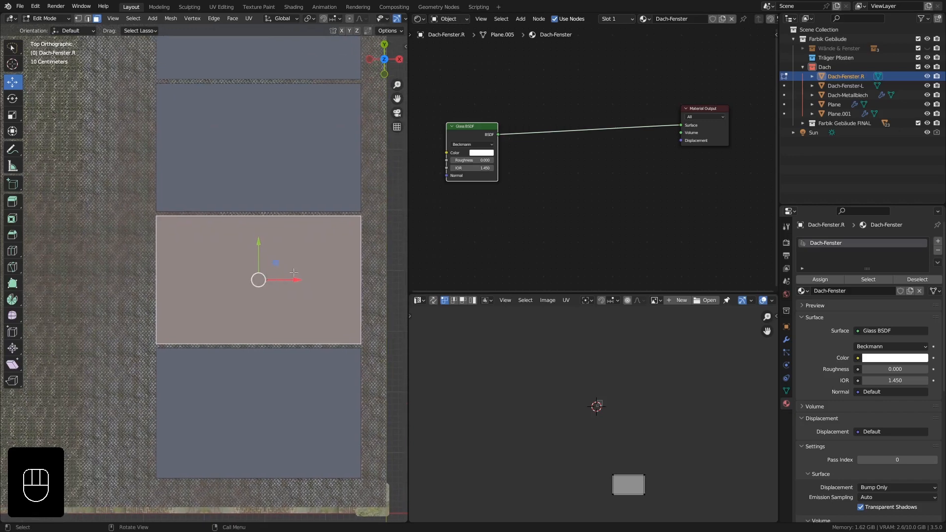
Knife-cut a jagged break line across the selected pane, from its rear edge to the front corner on the eave side.
{"action": "key", "text": "k"}
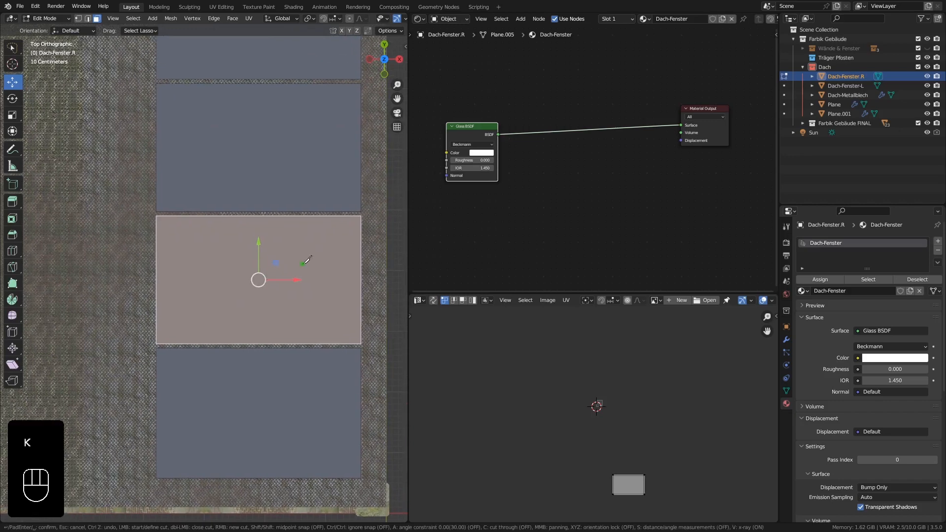
{"action": "left_click", "coordinate": [293, 216]}
{"action": "left_click", "coordinate": [308, 249]}
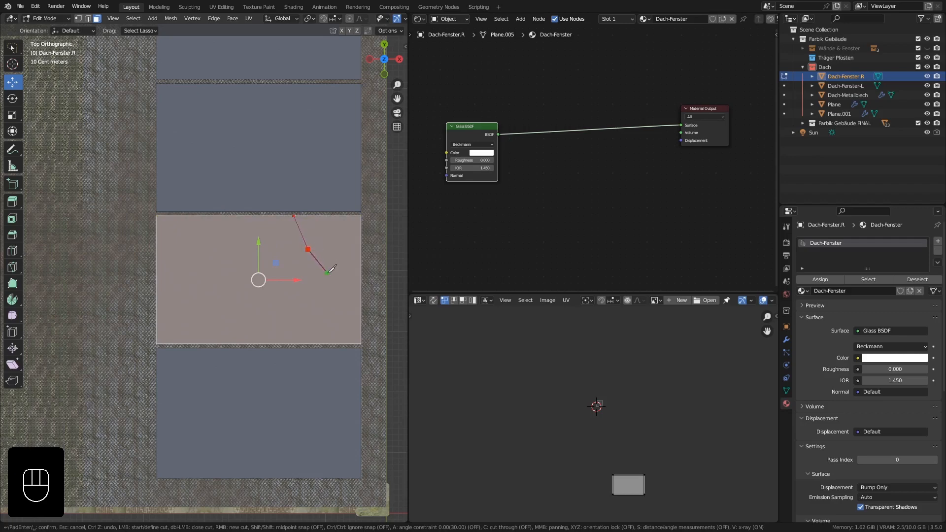
{"action": "left_click", "coordinate": [295, 269]}
{"action": "left_click", "coordinate": [317, 284]}
{"action": "left_click", "coordinate": [361, 343]}
{"action": "key", "text": "Return"}
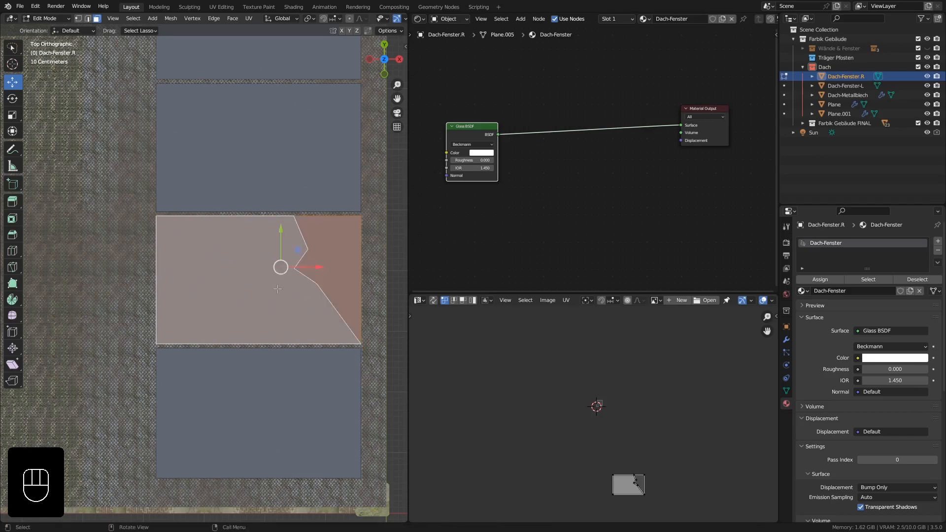
Knife-cut a second jagged break line in the same pane, from its rear edge to the front corner on the ridge side.
{"action": "key", "text": "k"}
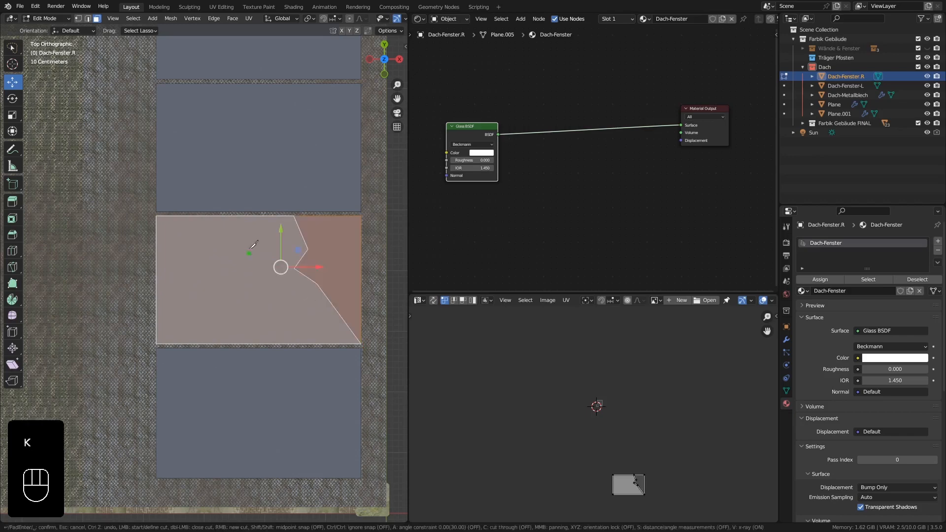
{"action": "left_click", "coordinate": [257, 216]}
{"action": "left_click", "coordinate": [244, 241]}
{"action": "left_click", "coordinate": [199, 248]}
{"action": "left_click", "coordinate": [219, 264]}
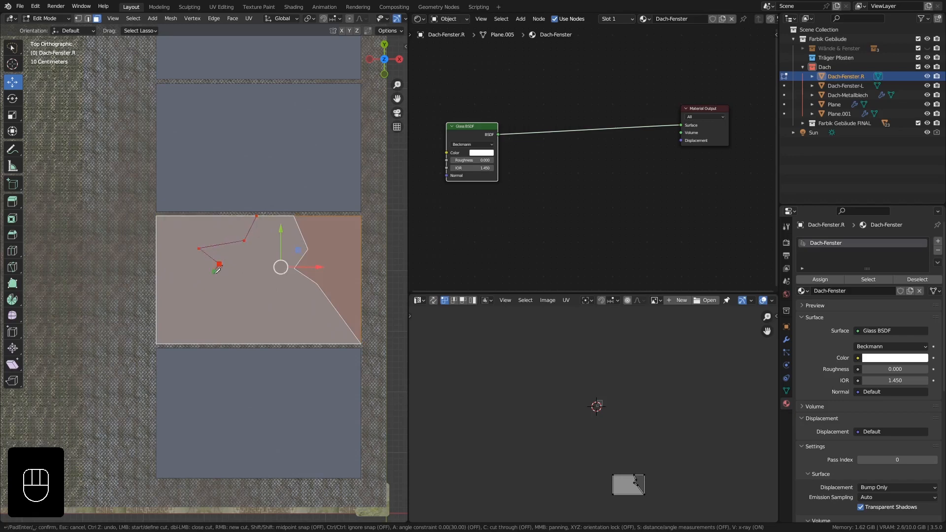
{"action": "left_click", "coordinate": [212, 280]}
{"action": "left_click", "coordinate": [215, 306]}
{"action": "left_click", "coordinate": [163, 339]}
{"action": "key", "text": "Return"}
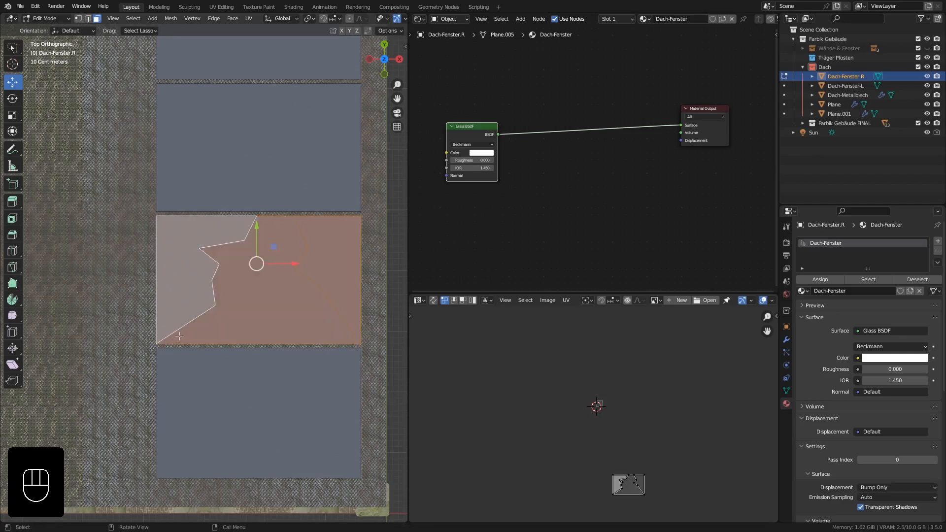
Delete the jagged middle face between the two break lines of the second window pane.
{"action": "left_click", "coordinate": [266, 276]}
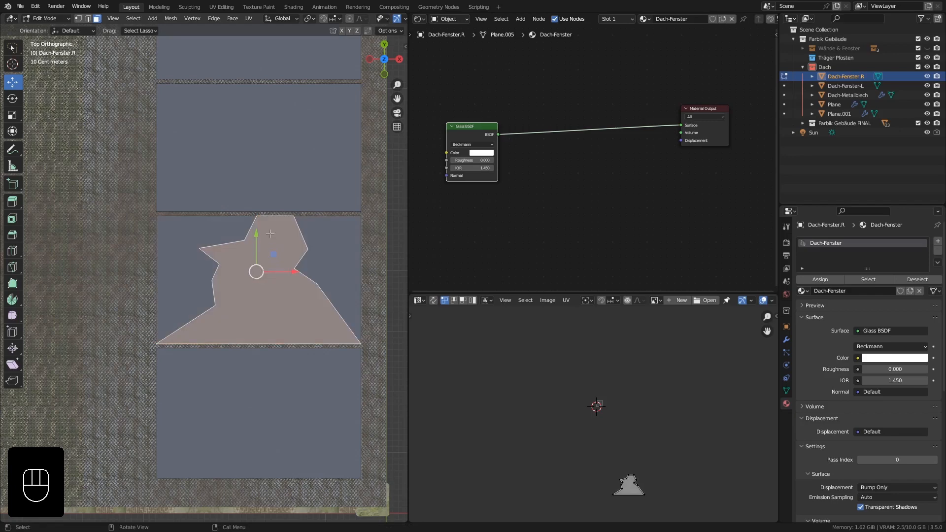
{"action": "key", "text": "Delete"}
{"action": "left_click", "coordinate": [271, 274]}
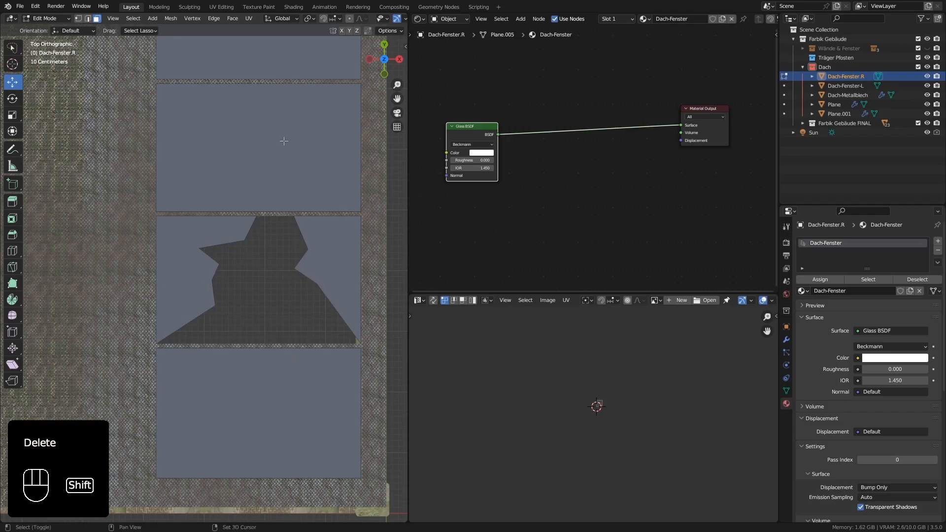
Knife-cut a closed, irregular six-sided hole outline inside the third window pane from the front gable.
{"action": "scroll", "coordinate": [284, 148], "scroll_direction": "up", "scroll_amount": 5, "text": "shift"}
{"action": "scroll", "coordinate": [274, 188], "scroll_direction": "down", "scroll_amount": 3}
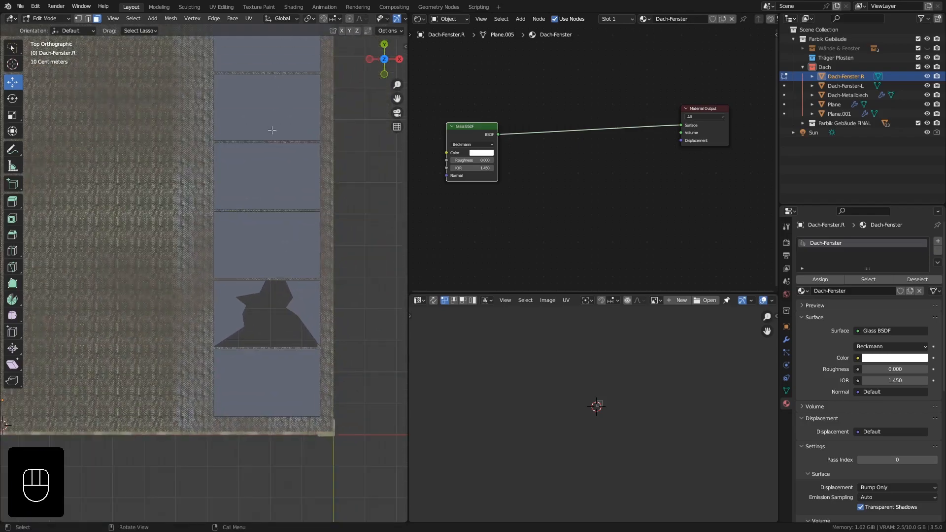
{"action": "scroll", "coordinate": [267, 238], "scroll_direction": "up", "scroll_amount": 2}
{"action": "scroll", "coordinate": [269, 239], "scroll_direction": "up", "scroll_amount": 1, "text": "shift"}
{"action": "scroll", "coordinate": [274, 244], "scroll_direction": "up", "scroll_amount": 2}
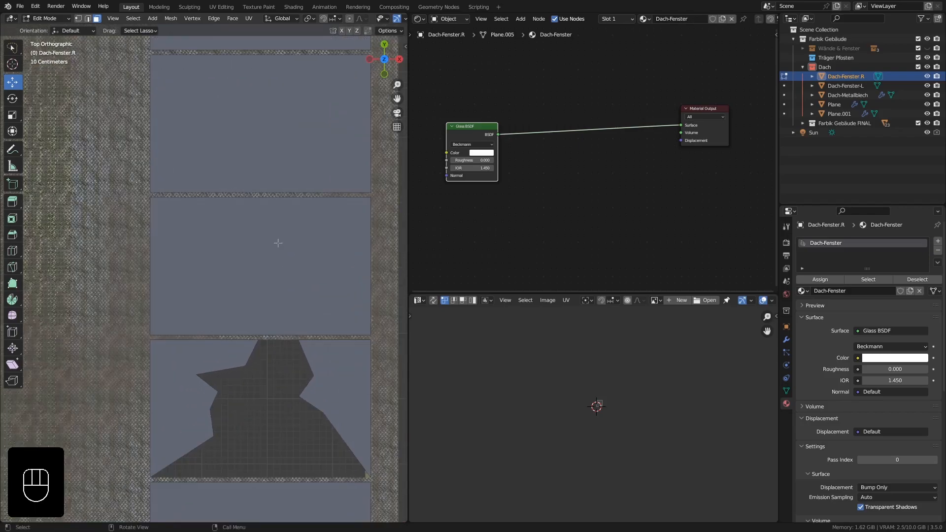
{"action": "key", "text": "k"}
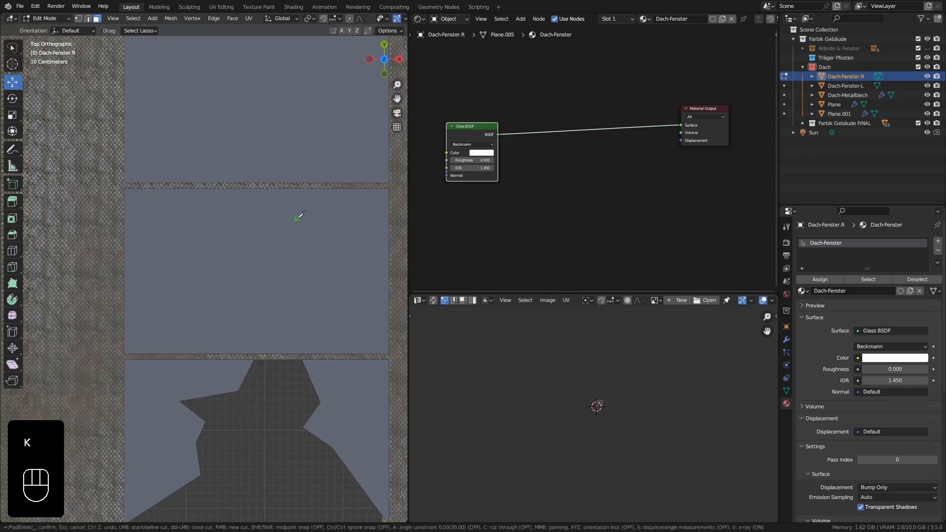
{"action": "left_click", "coordinate": [300, 217]}
{"action": "left_click", "coordinate": [261, 225]}
{"action": "left_click", "coordinate": [239, 254]}
{"action": "left_click", "coordinate": [269, 289]}
{"action": "left_click", "coordinate": [321, 281]}
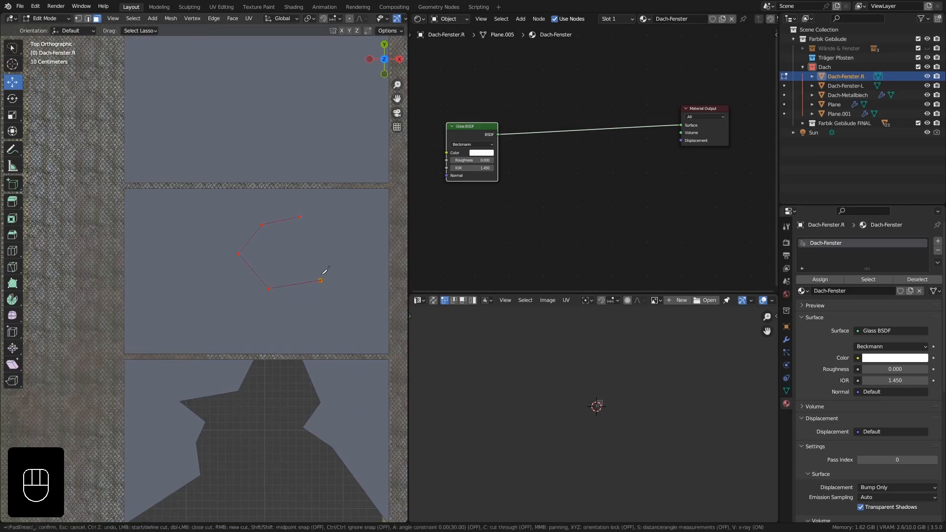
{"action": "left_click", "coordinate": [325, 242]}
{"action": "key", "text": "Return"}
Delete the six-sided face inside the third window pane to leave a hole.
{"action": "left_click", "coordinate": [290, 249]}
{"action": "key", "text": "Delete"}
{"action": "left_click", "coordinate": [290, 251]}
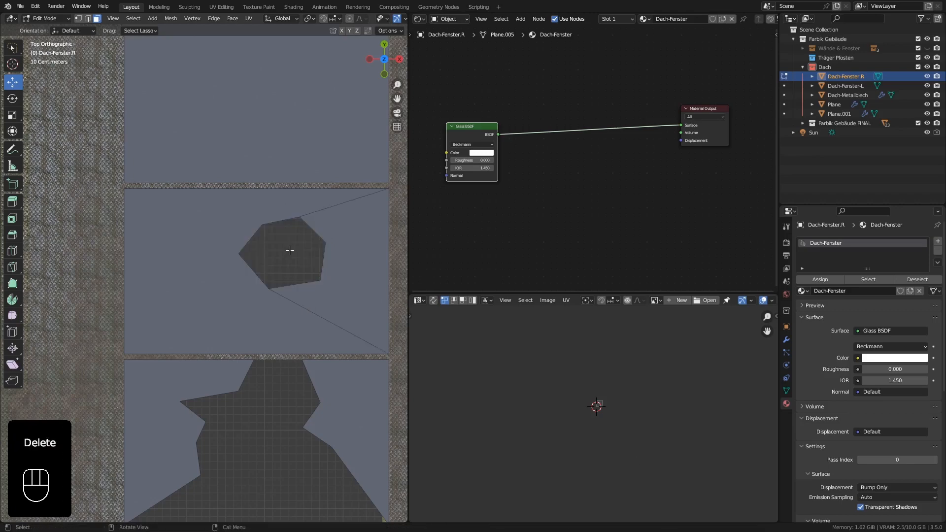
Knife-cut a jagged break line in the fourth pane, from its rear edge to about the middle of its −X side edge.
{"action": "middle_click_drag", "start_coordinate": [249, 148], "coordinate": [259, 302], "text": "shift"}
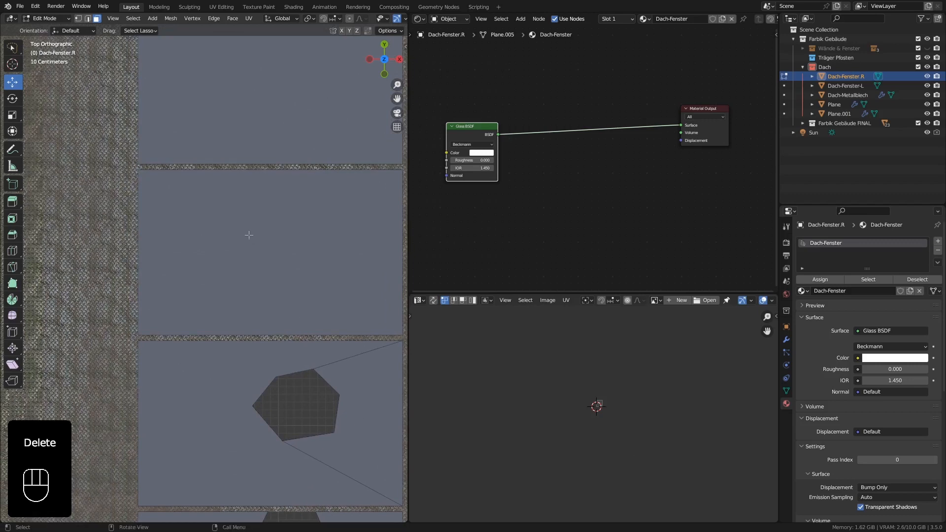
{"action": "key", "text": "k"}
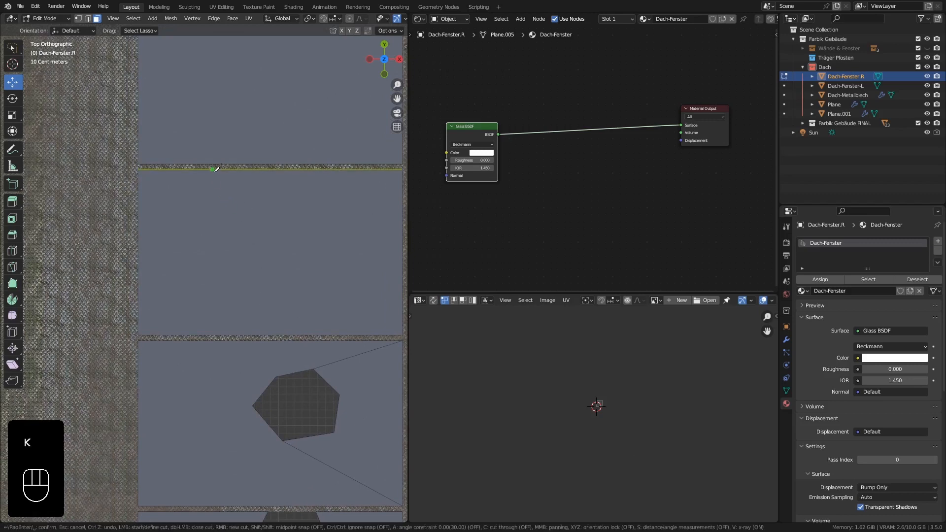
{"action": "left_click", "coordinate": [212, 169]}
{"action": "left_click", "coordinate": [182, 203]}
{"action": "left_click", "coordinate": [194, 231]}
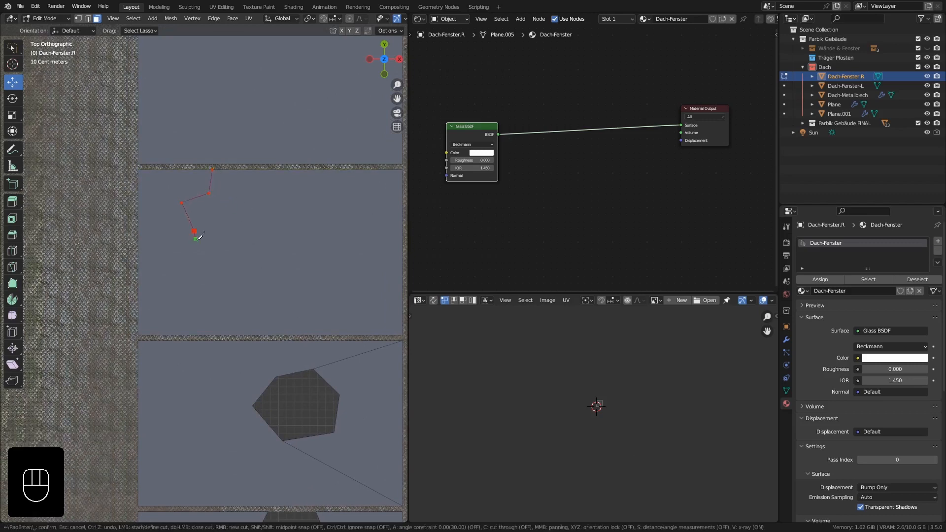
{"action": "left_click", "coordinate": [187, 241]}
{"action": "left_click", "coordinate": [138, 255]}
{"action": "key", "text": "Return"}
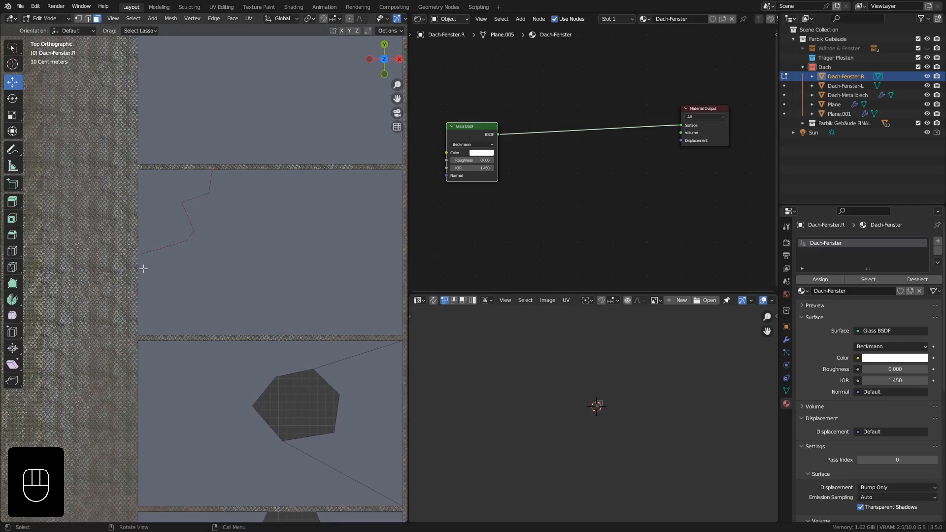
Knife-cut a second jagged line across the fourth pane, from its −X side edge just in front of the first cut to the rear +X corner.
{"action": "key", "text": "k"}
{"action": "left_click", "coordinate": [139, 269]}
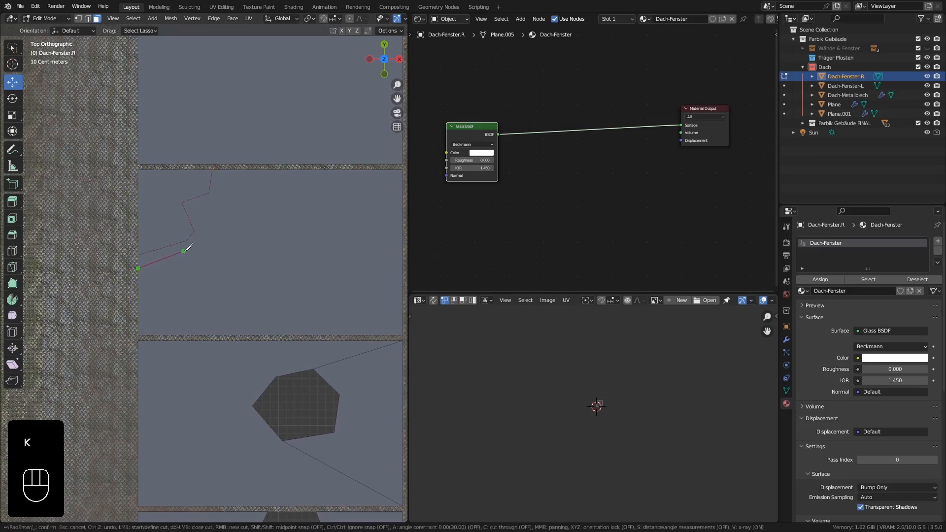
{"action": "left_click", "coordinate": [186, 251]}
{"action": "left_click", "coordinate": [244, 250]}
{"action": "left_click", "coordinate": [256, 279]}
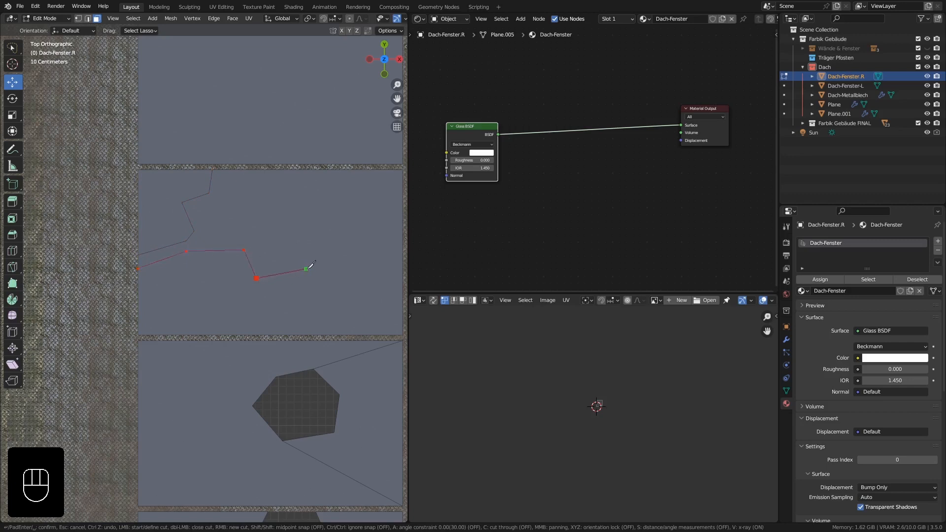
{"action": "left_click", "coordinate": [312, 267]}
{"action": "left_click", "coordinate": [312, 232]}
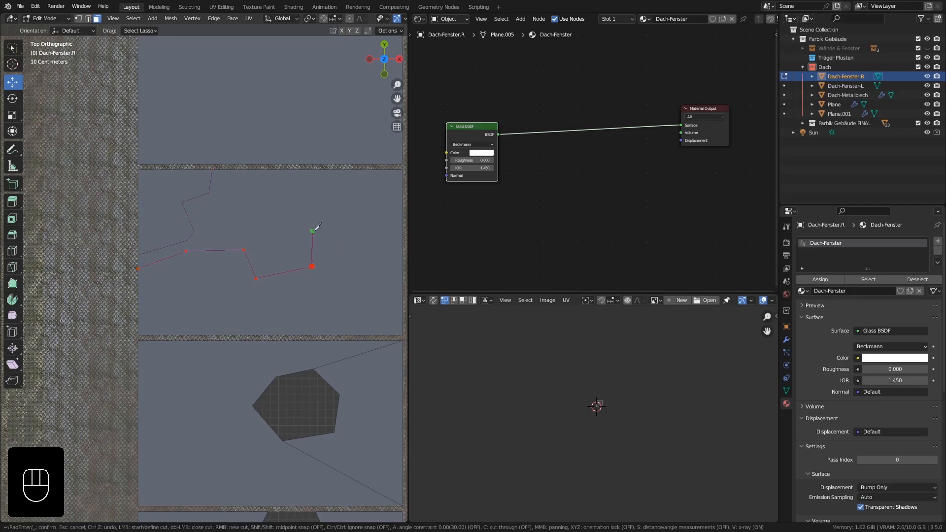
{"action": "left_click", "coordinate": [404, 169]}
{"action": "key", "text": "Return"}
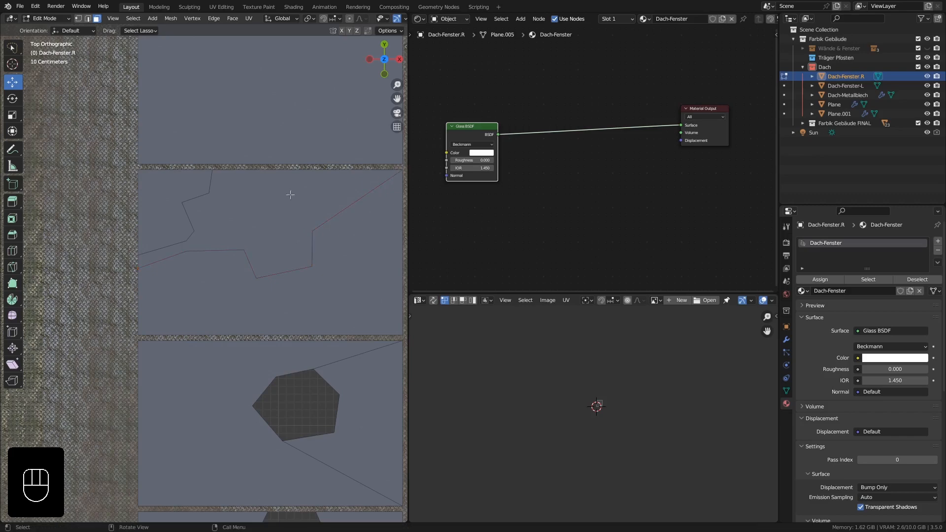
Delete the face between the two break lines of the fourth window pane.
{"action": "left_click", "coordinate": [290, 196]}
{"action": "key", "text": "Delete"}
{"action": "left_click", "coordinate": [290, 195]}
Knife-cut a jagged diagonal break line across the fifth pane, from its rear +X corner to its front −X corner.
{"action": "scroll", "coordinate": [249, 220], "scroll_direction": "down", "scroll_amount": 2}
{"action": "middle_click_drag", "start_coordinate": [256, 201], "coordinate": [241, 306], "text": "shift"}
{"action": "middle_click_drag", "start_coordinate": [263, 213], "coordinate": [281, 250], "text": "shift"}
{"action": "scroll", "coordinate": [282, 250], "scroll_direction": "up", "scroll_amount": 1}
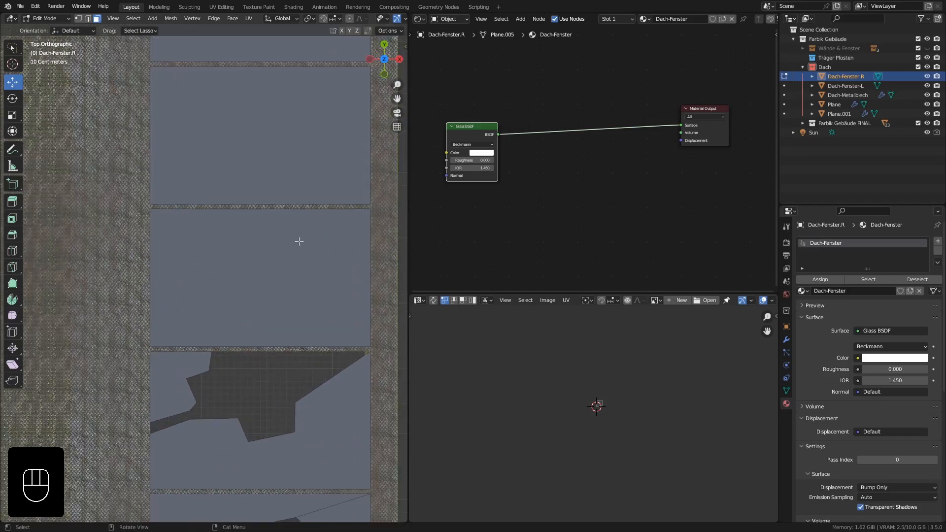
{"action": "key", "text": "k"}
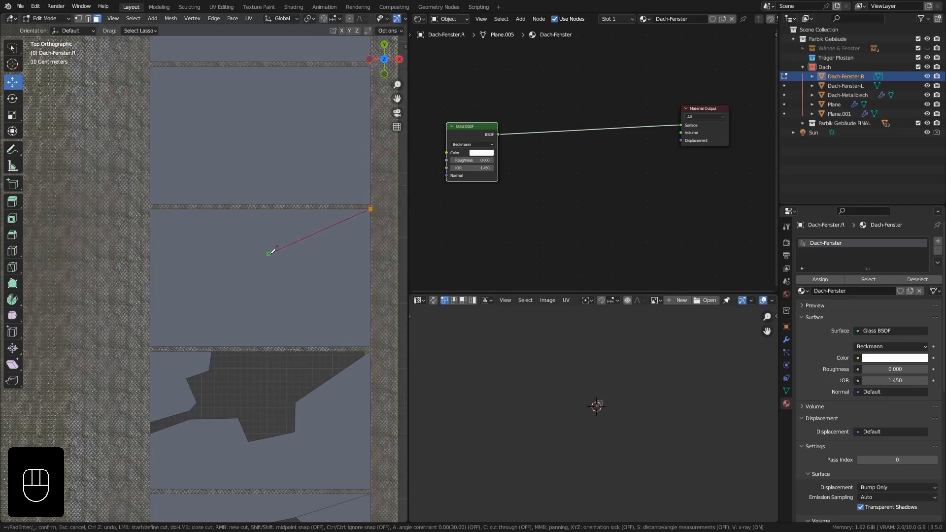
{"action": "left_click", "coordinate": [269, 254]}
{"action": "left_click", "coordinate": [280, 271]}
{"action": "left_click", "coordinate": [264, 286]}
{"action": "left_click", "coordinate": [262, 304]}
{"action": "left_click", "coordinate": [233, 321]}
{"action": "left_click", "coordinate": [150, 345]}
{"action": "key", "text": "Return"}
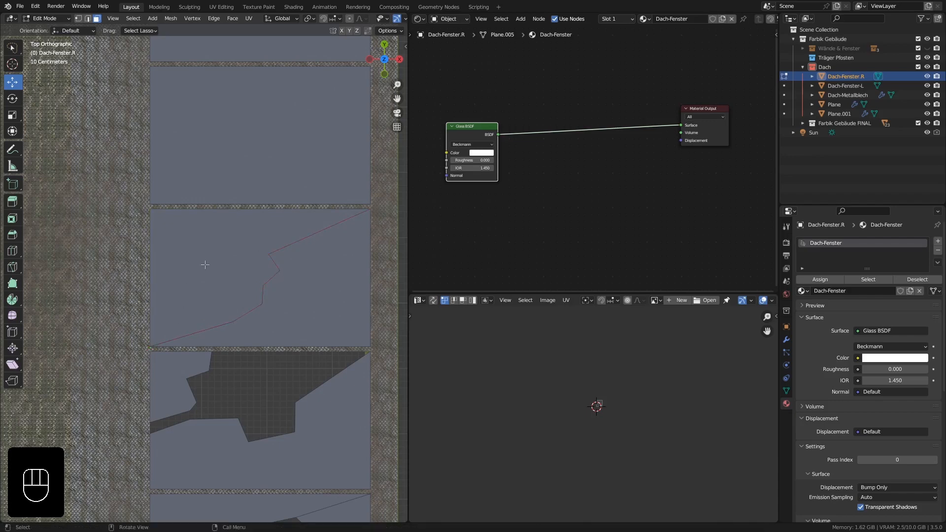
Knife-cut a second jagged line in the fifth pane, from the middle of its rear edge to its −X side edge.
{"action": "key", "text": "k"}
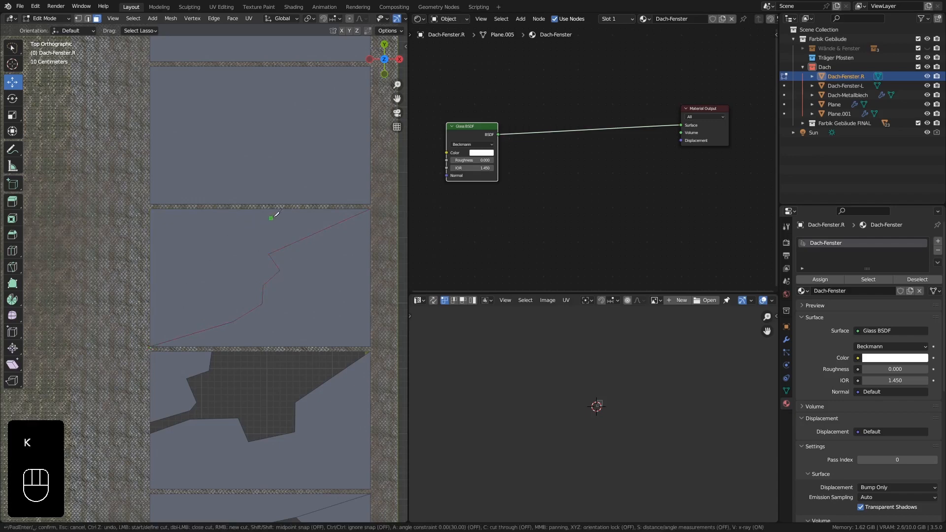
{"action": "left_click", "coordinate": [249, 208]}
{"action": "left_click", "coordinate": [235, 246]}
{"action": "left_click", "coordinate": [214, 276]}
{"action": "left_click", "coordinate": [168, 269]}
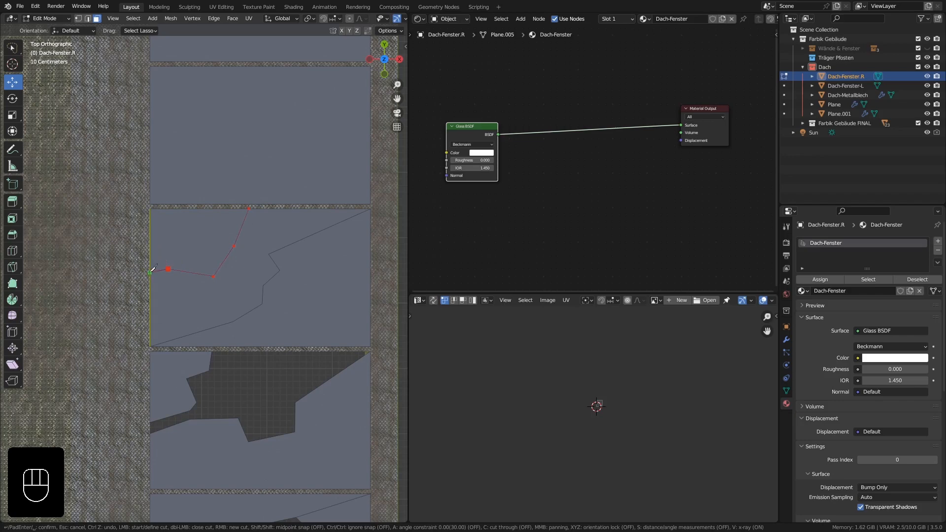
{"action": "left_click", "coordinate": [151, 269]}
{"action": "key", "text": "Return"}
Delete the face between the two break lines of the fifth window pane.
{"action": "left_click", "coordinate": [199, 285]}
{"action": "key", "text": "Delete"}
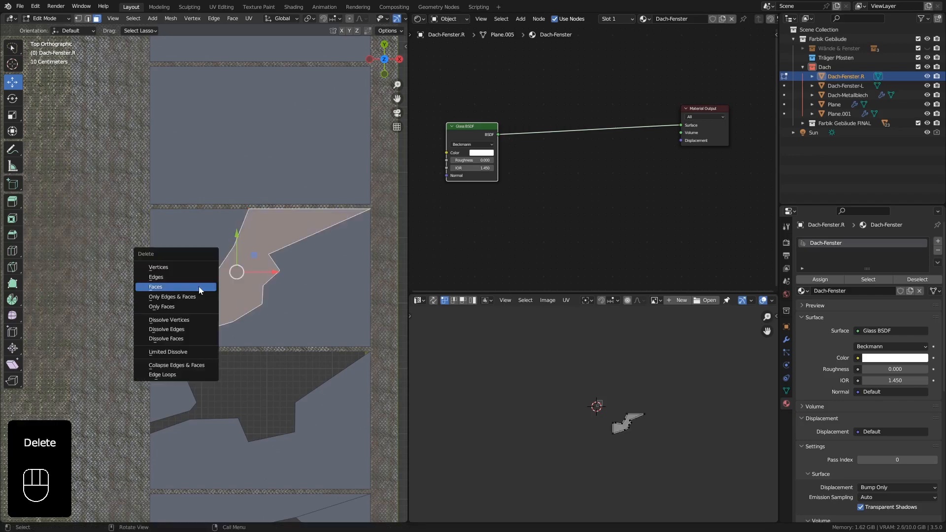
{"action": "left_click", "coordinate": [199, 286]}
Select the eighth pane from the front gable and knife-cut a jagged line from its rear +X corner to its front edge.
{"action": "scroll", "coordinate": [217, 272], "scroll_direction": "down", "scroll_amount": 4}
{"action": "middle_click_drag", "start_coordinate": [238, 262], "coordinate": [235, 314], "text": "shift"}
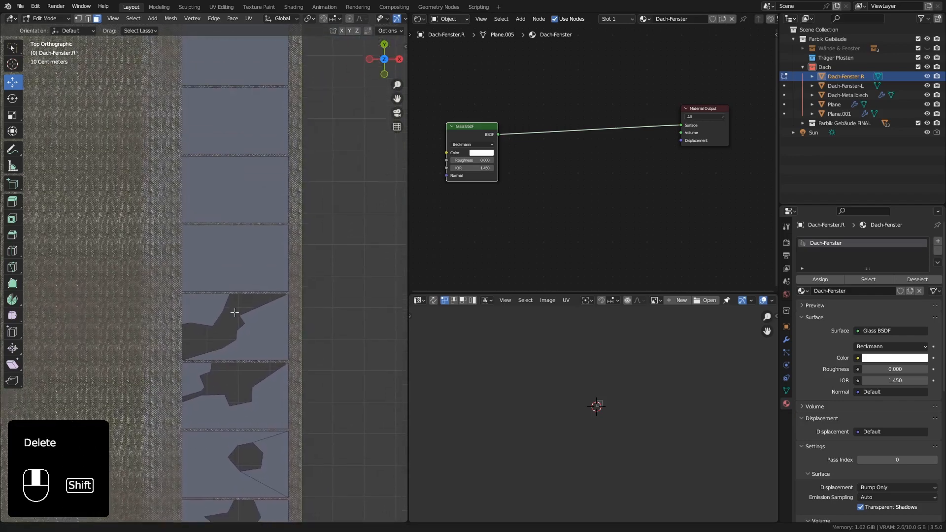
{"action": "scroll", "coordinate": [229, 271], "scroll_direction": "up", "scroll_amount": 2}
{"action": "middle_click_drag", "start_coordinate": [233, 245], "coordinate": [245, 402], "text": "shift"}
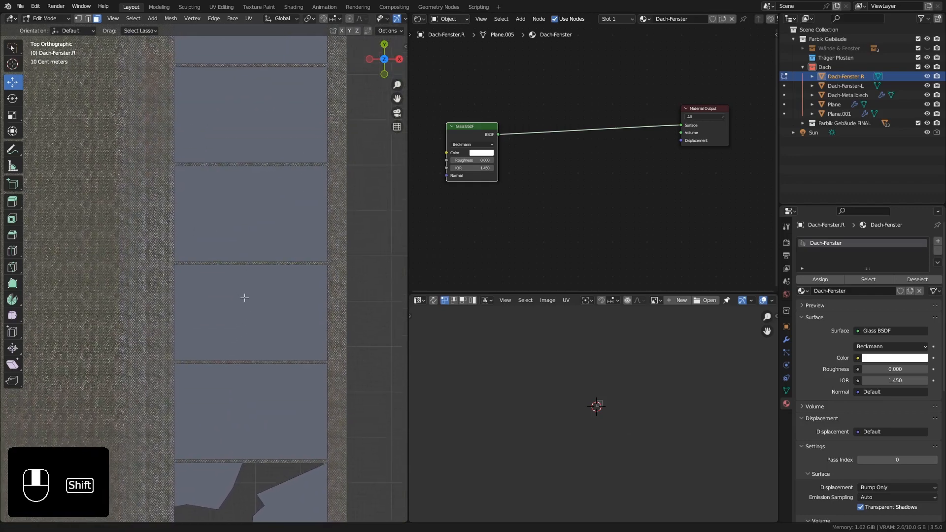
{"action": "left_click", "coordinate": [263, 201]}
{"action": "scroll", "coordinate": [264, 201], "scroll_direction": "up", "scroll_amount": 2}
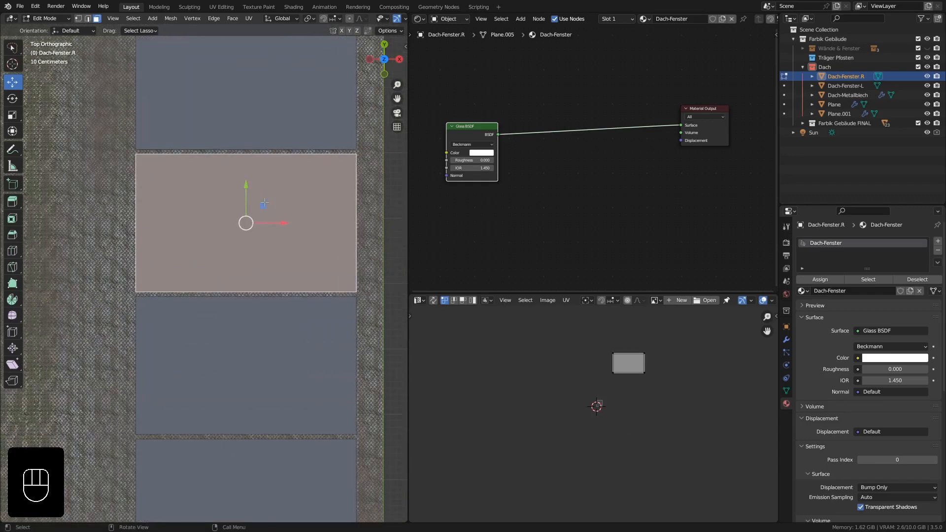
{"action": "key", "text": "k"}
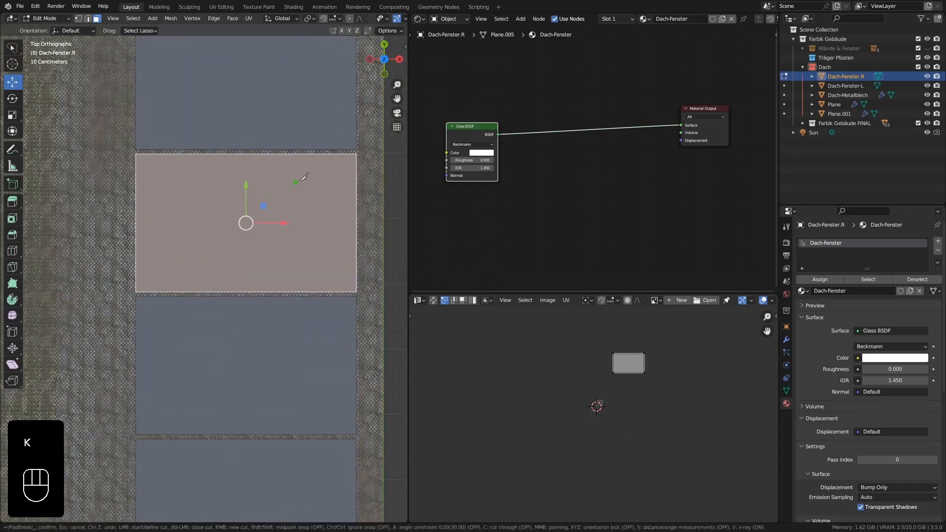
{"action": "left_click", "coordinate": [357, 154]}
{"action": "left_click", "coordinate": [291, 205]}
{"action": "left_click", "coordinate": [284, 223]}
{"action": "left_click", "coordinate": [282, 236]}
{"action": "left_click", "coordinate": [246, 246]}
{"action": "left_click", "coordinate": [263, 262]}
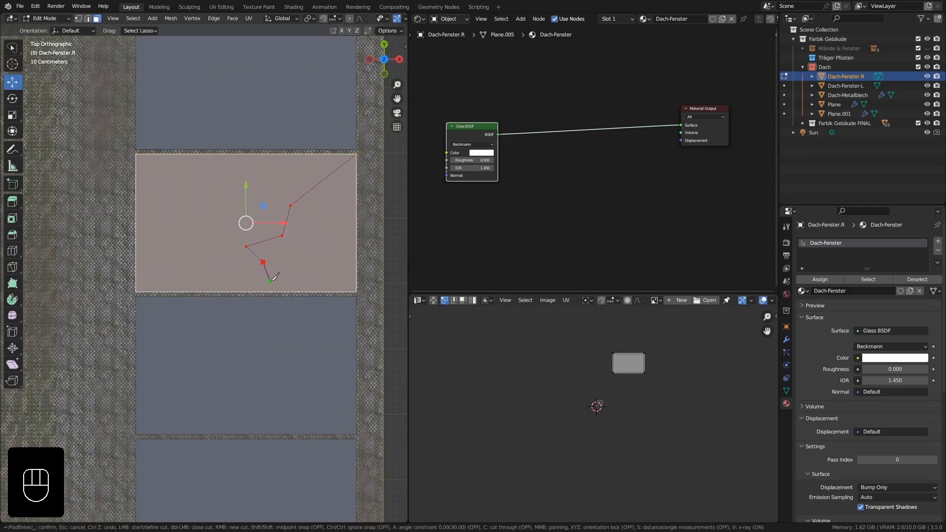
{"action": "left_click", "coordinate": [275, 291]}
{"action": "key", "text": "Return"}
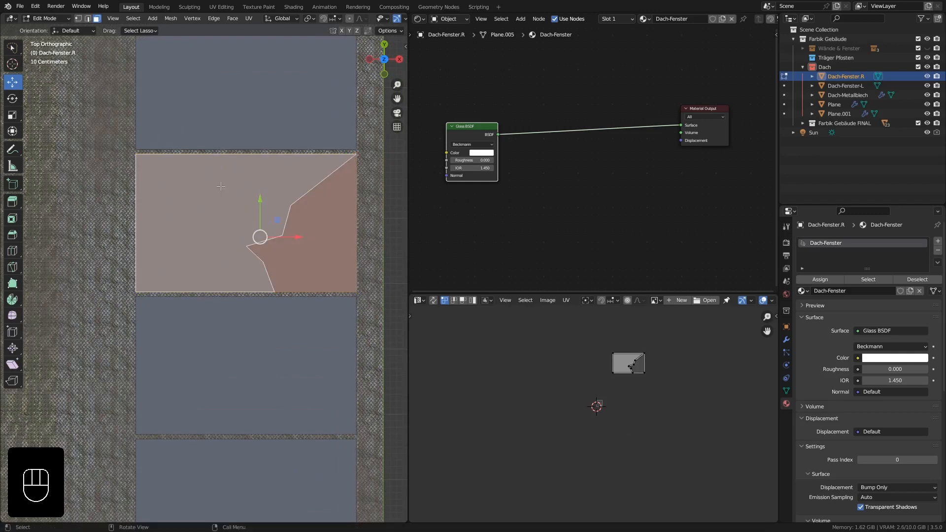
Knife-cut a second jagged line in the eighth pane, from its rear edge out toward the −X side and back to its front edge.
{"action": "key", "text": "k"}
{"action": "left_click", "coordinate": [236, 154]}
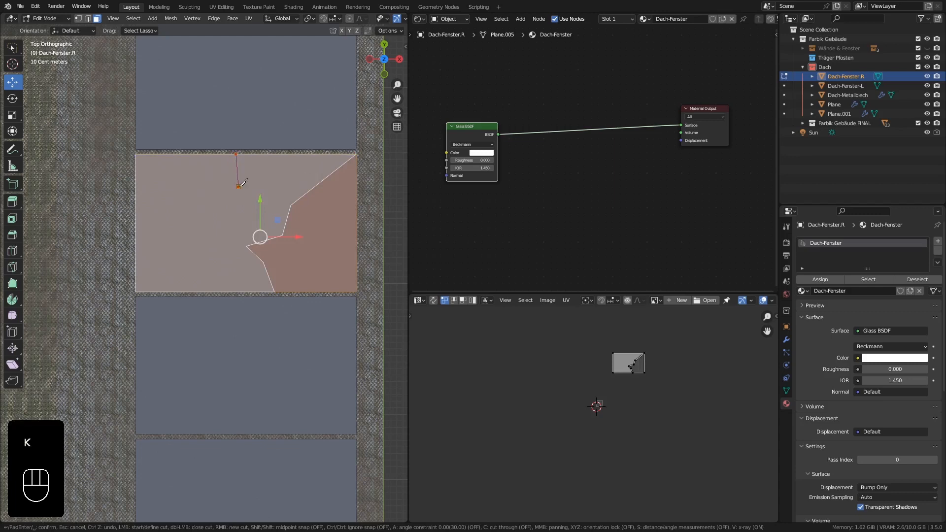
{"action": "left_click", "coordinate": [239, 187]}
{"action": "left_click", "coordinate": [214, 209]}
{"action": "left_click", "coordinate": [160, 228]}
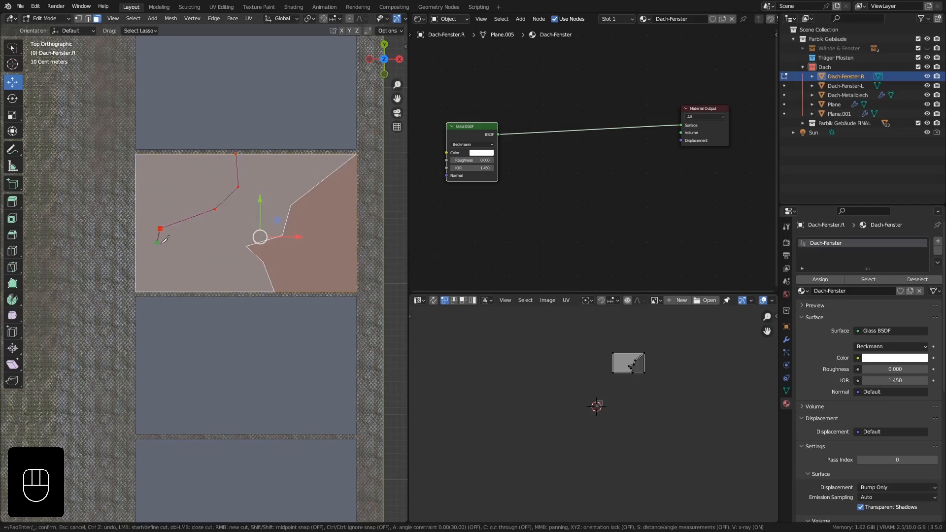
{"action": "left_click", "coordinate": [215, 271]}
{"action": "left_click", "coordinate": [243, 293]}
{"action": "key", "text": "Return"}
Delete the jagged face between the two break lines of the eighth window pane.
{"action": "left_click", "coordinate": [254, 213]}
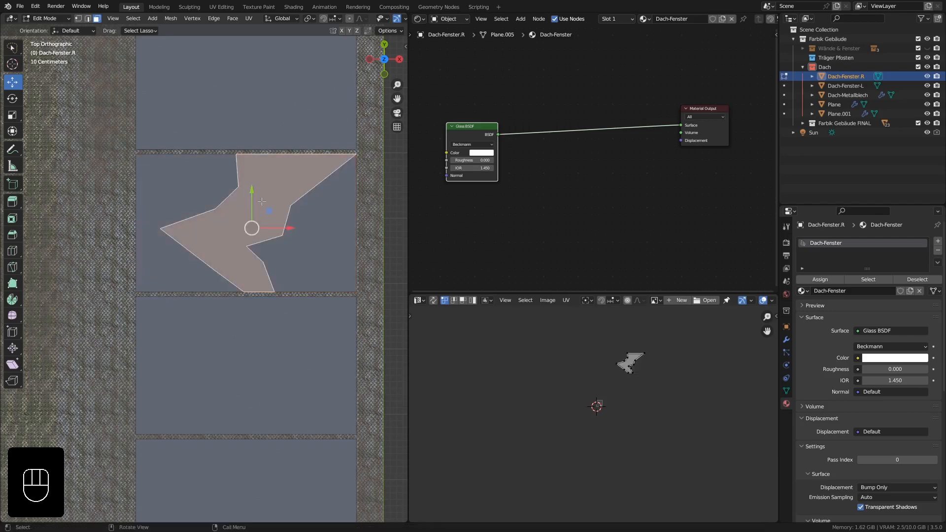
{"action": "key", "text": "Delete"}
{"action": "left_click", "coordinate": [262, 202]}
Knife-cut a jagged break line around the rear +X corner of the tenth pane, from its rear edge to its +X side edge.
{"action": "scroll", "coordinate": [267, 212], "scroll_direction": "down", "scroll_amount": 3}
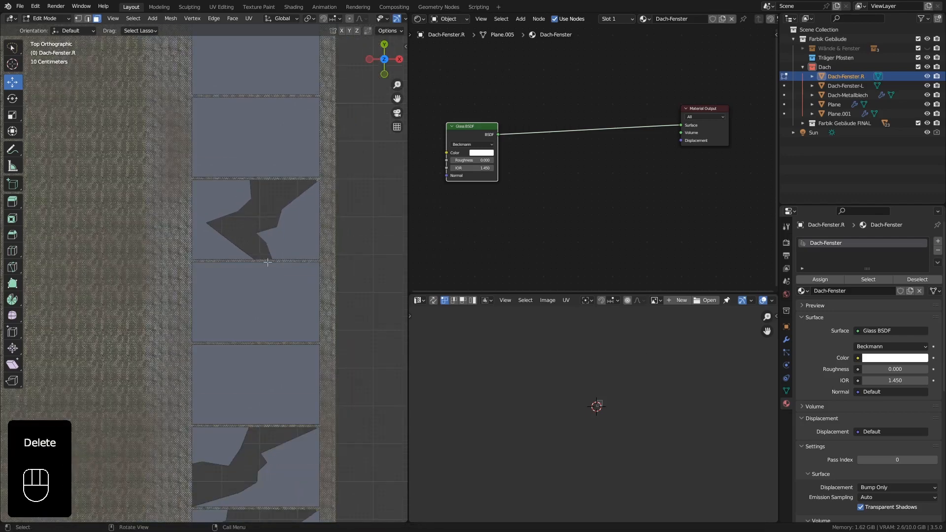
{"action": "scroll", "coordinate": [268, 262], "scroll_direction": "down", "scroll_amount": 1}
{"action": "middle_click_drag", "start_coordinate": [273, 211], "coordinate": [279, 304], "text": "shift"}
{"action": "scroll", "coordinate": [266, 179], "scroll_direction": "up", "scroll_amount": 3}
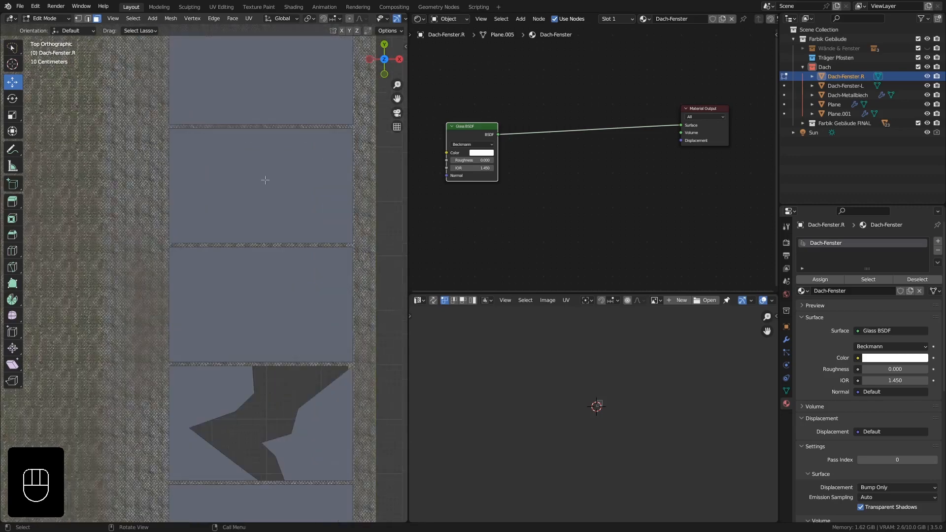
{"action": "middle_click_drag", "start_coordinate": [265, 180], "coordinate": [259, 218], "text": "shift"}
{"action": "scroll", "coordinate": [292, 194], "scroll_direction": "up", "scroll_amount": 2}
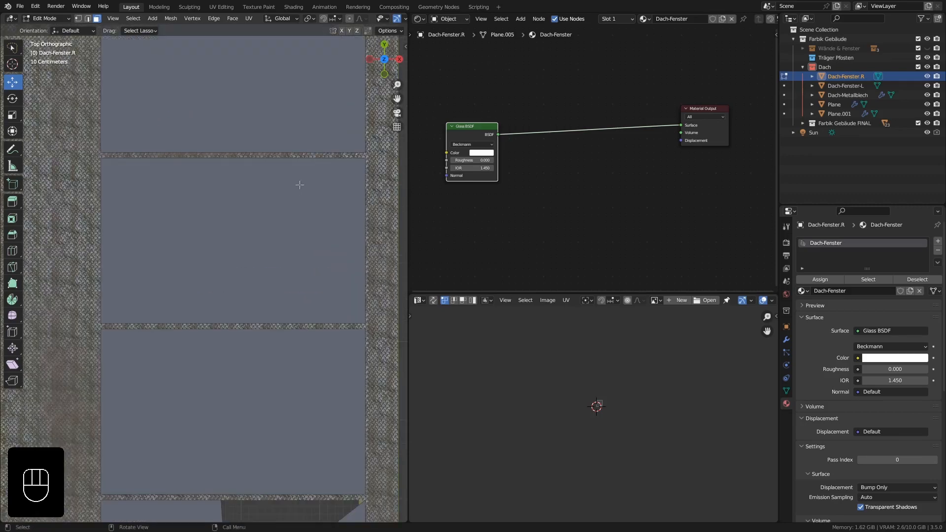
{"action": "key", "text": "k"}
{"action": "left_click", "coordinate": [279, 158]}
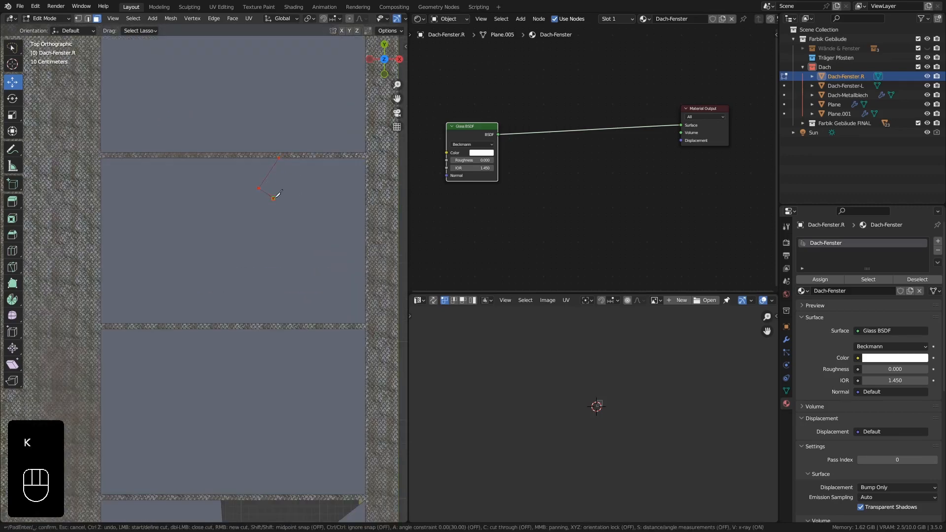
{"action": "left_click", "coordinate": [273, 199]}
{"action": "left_click", "coordinate": [271, 227]}
{"action": "left_click", "coordinate": [285, 233]}
{"action": "left_click", "coordinate": [289, 243]}
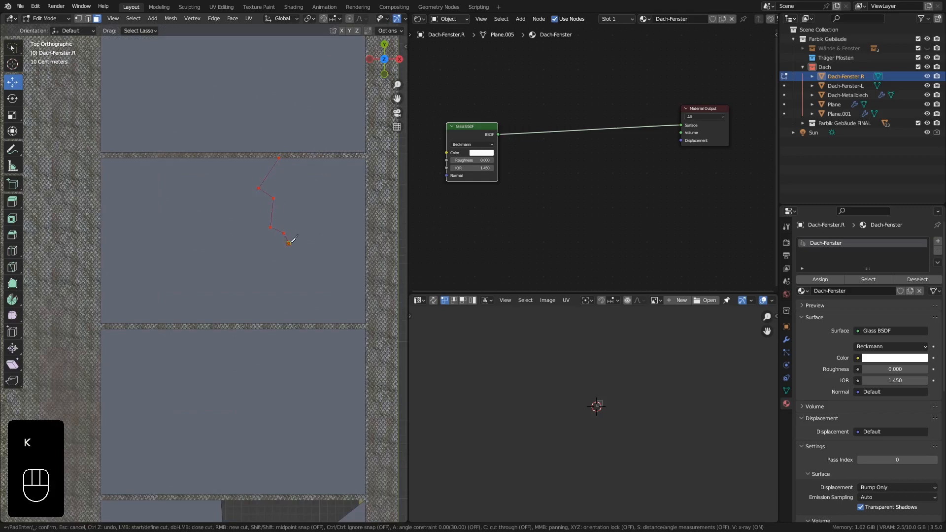
{"action": "left_click", "coordinate": [366, 285]}
{"action": "key", "text": "Return"}
Delete the jagged broken-glass face at the rear +X corner of the tenth window pane.
{"action": "key", "text": "x"}
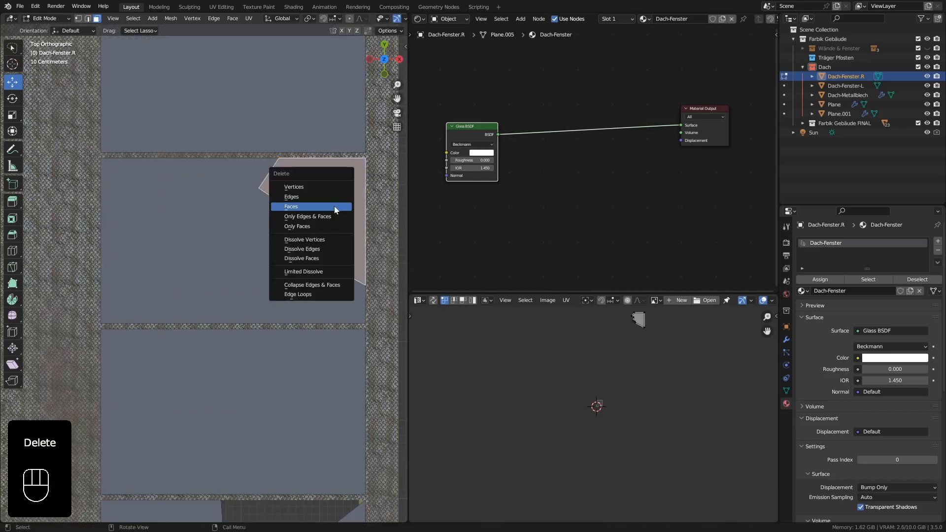
{"action": "left_click", "coordinate": [334, 206]}
{"action": "scroll", "coordinate": [282, 210], "scroll_direction": "down", "scroll_amount": 1}
{"action": "scroll", "coordinate": [282, 210], "scroll_direction": "down", "scroll_amount": 3}
{"action": "middle_click_drag", "start_coordinate": [261, 199], "coordinate": [262, 222], "text": "shift"}
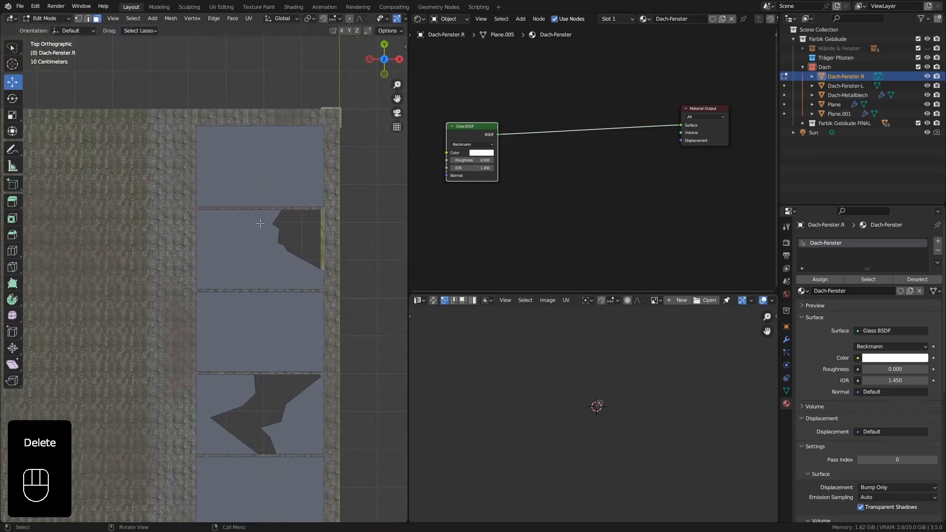
Inspect the broken panes along the roof slope from above and in close-up perspective near the front gable.
{"action": "scroll", "coordinate": [262, 224], "scroll_direction": "down", "scroll_amount": 4}
{"action": "middle_click_drag", "start_coordinate": [251, 316], "coordinate": [252, 150], "text": "shift"}
{"action": "scroll", "coordinate": [252, 150], "scroll_direction": "down", "scroll_amount": 1}
{"action": "middle_click_drag", "start_coordinate": [239, 209], "coordinate": [271, 251], "text": "shift"}
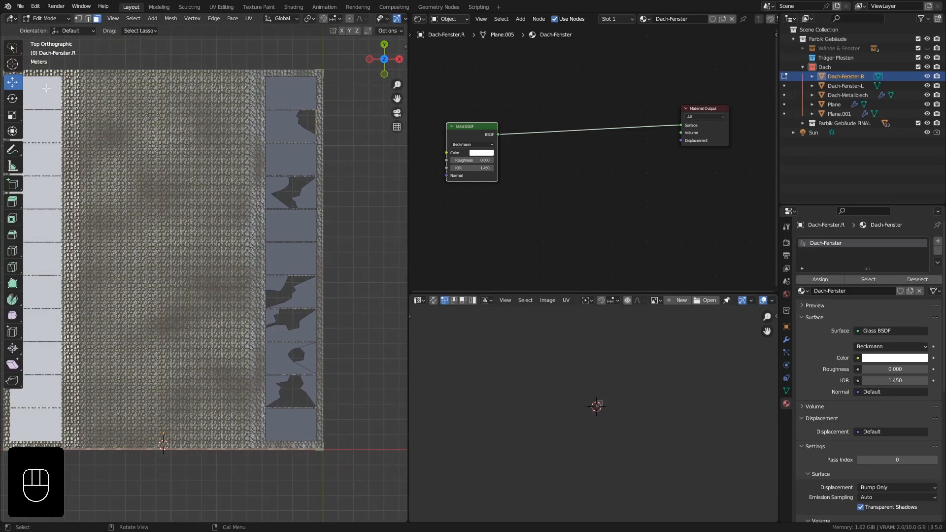
{"action": "middle_click_drag", "start_coordinate": [313, 302], "coordinate": [188, 247]}
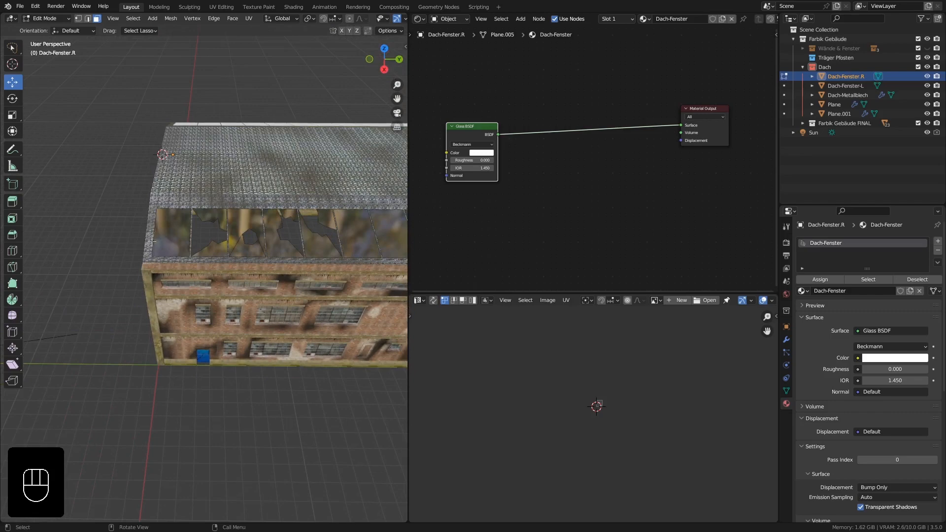
{"action": "middle_click_drag", "start_coordinate": [151, 241], "coordinate": [181, 236], "text": "shift"}
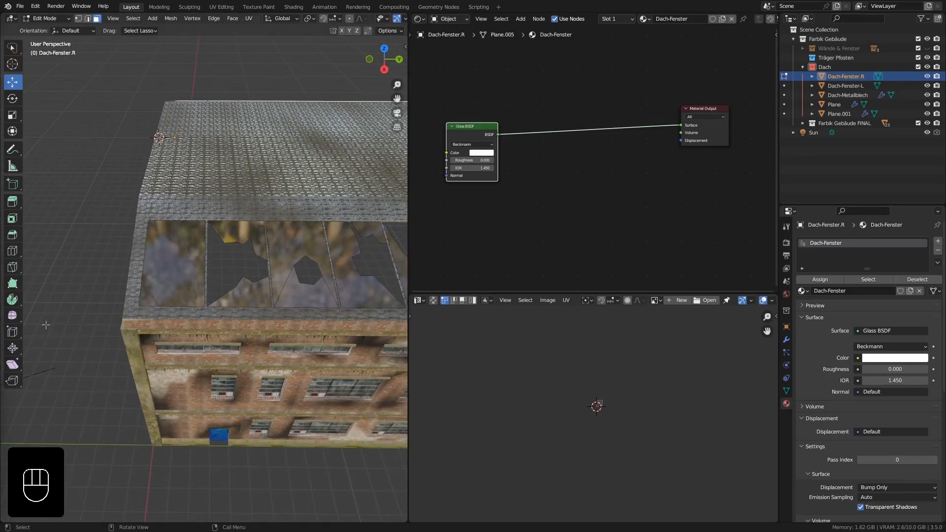
{"action": "middle_click_drag", "start_coordinate": [126, 269], "coordinate": [152, 331]}
{"action": "scroll", "coordinate": [128, 296], "scroll_direction": "up", "scroll_amount": 4}
{"action": "middle_click_drag", "start_coordinate": [355, 296], "coordinate": [217, 288], "text": "shift"}
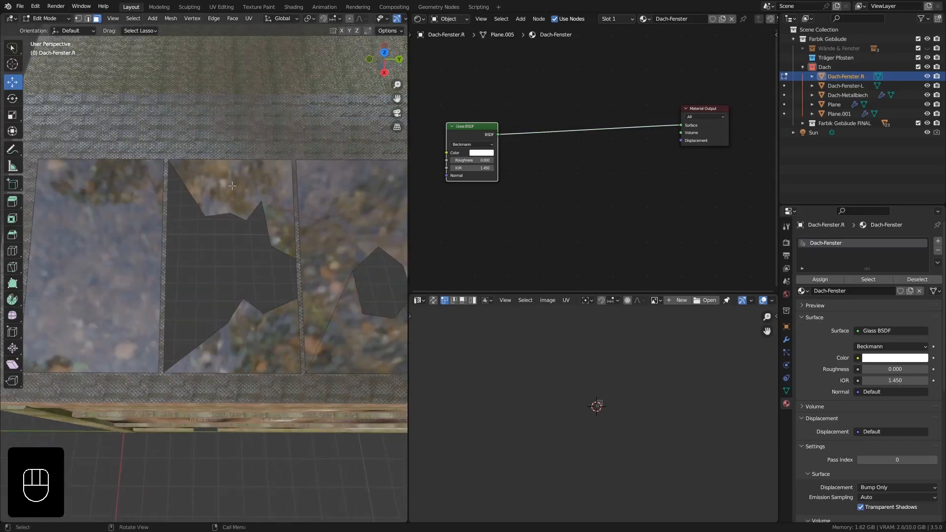
{"action": "middle_click_drag", "start_coordinate": [238, 189], "coordinate": [240, 197]}
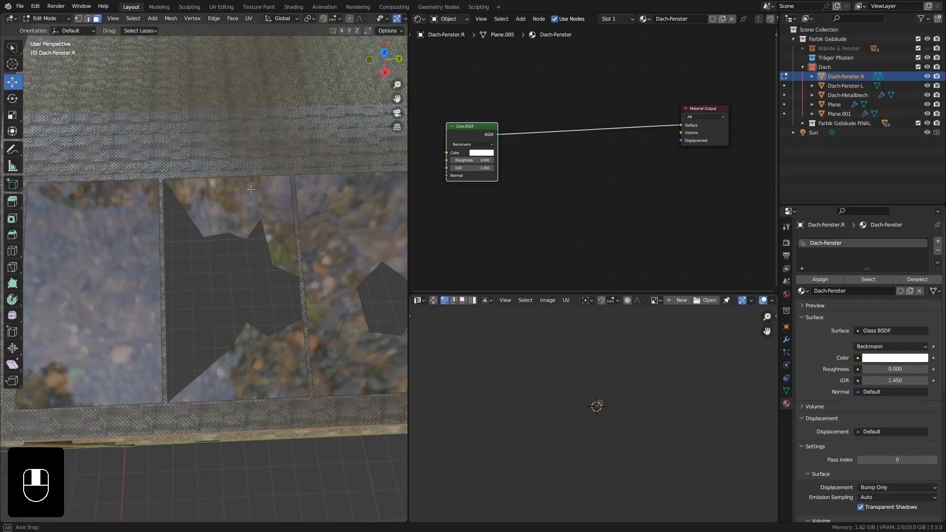
Switch the UV editor area to the Image Editor and start a new image named Glasscherben-Brush.
{"action": "left_click", "coordinate": [423, 299]}
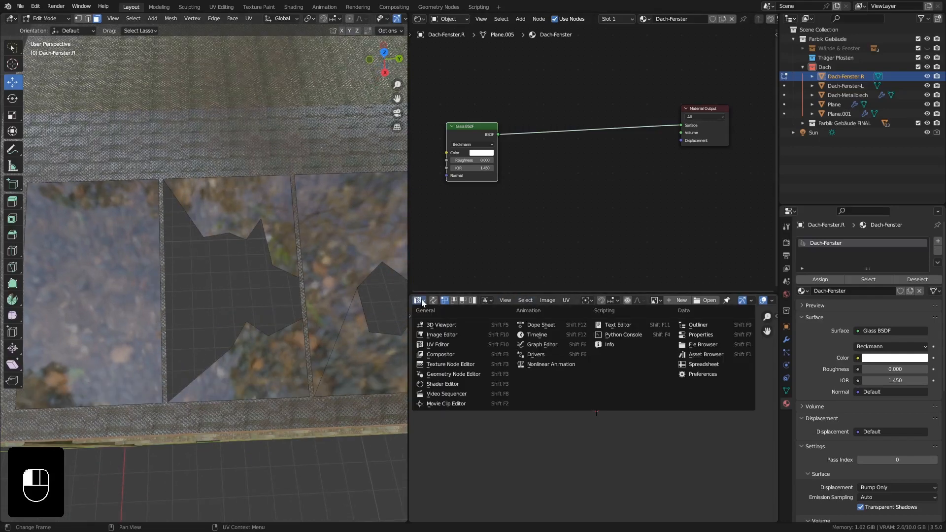
{"action": "left_click", "coordinate": [439, 333]}
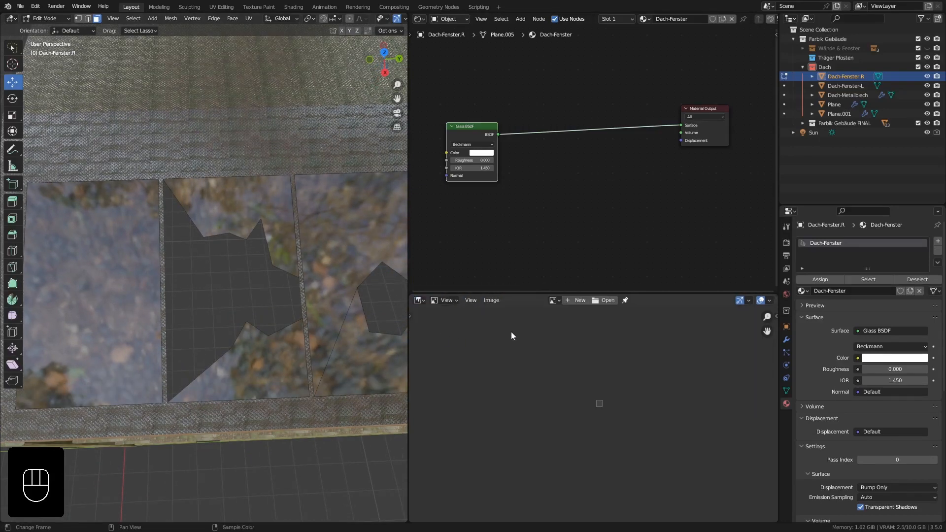
{"action": "left_click", "coordinate": [574, 302]}
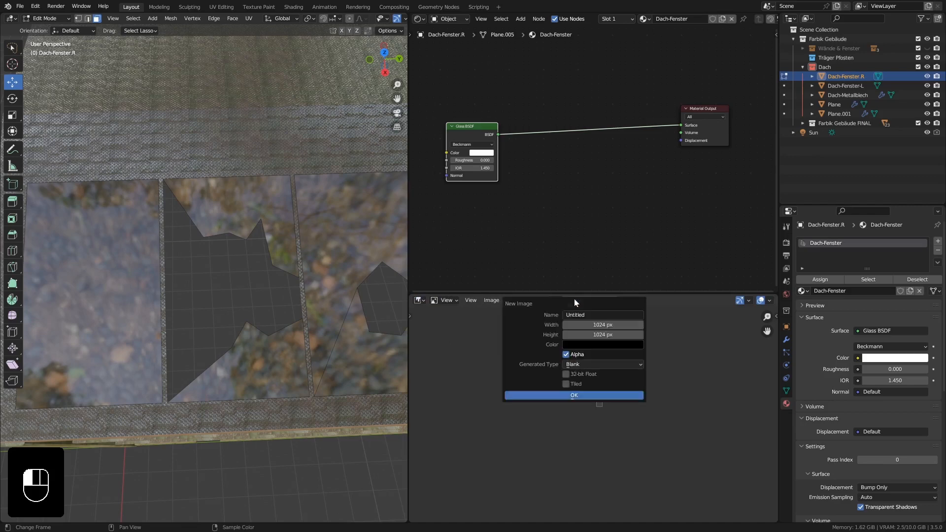
{"action": "left_click", "coordinate": [600, 315]}
{"action": "type", "text": "Glasscherben-Brush"}
Set the new image's width and height to 2048 px each.
{"action": "left_click", "coordinate": [610, 325]}
{"action": "left_click", "coordinate": [610, 325]}
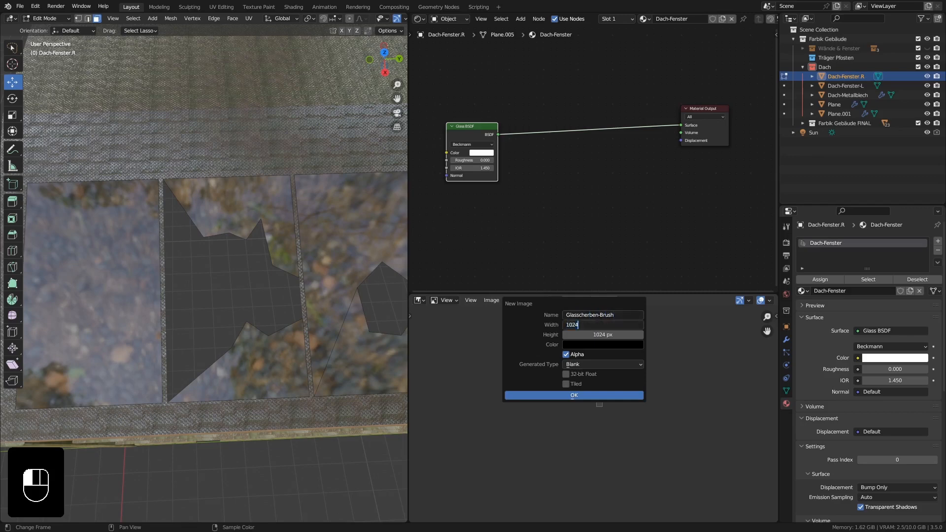
{"action": "type", "text": "*2"}
{"action": "key", "text": "Return"}
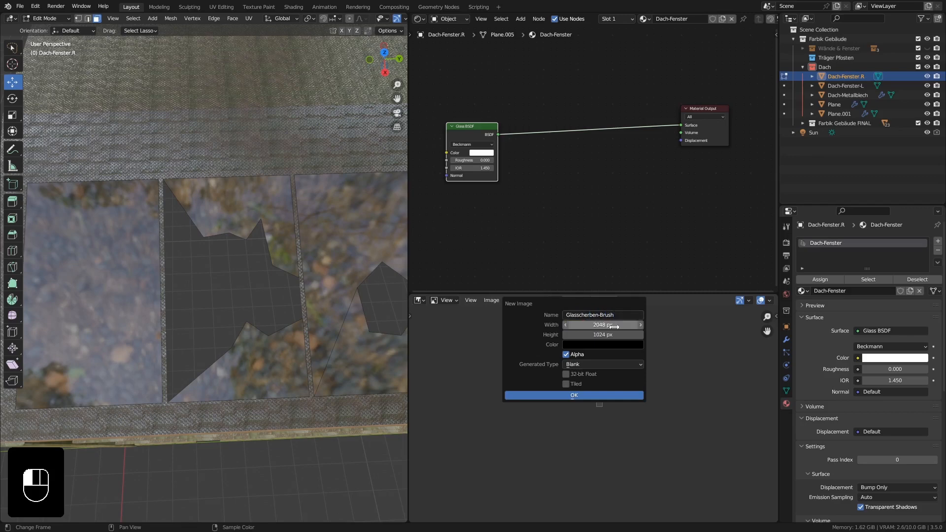
{"action": "left_click", "coordinate": [612, 335]}
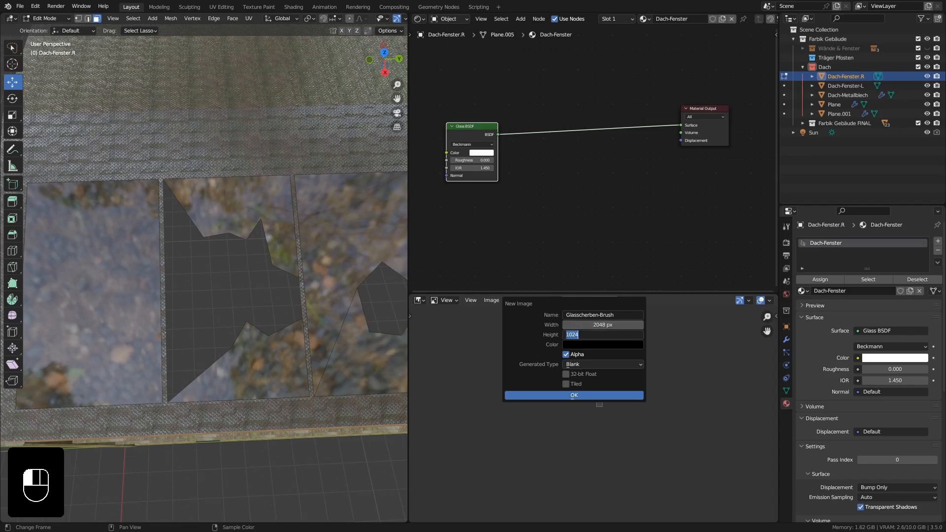
{"action": "type", "text": "2048"}
{"action": "key", "text": "Return"}
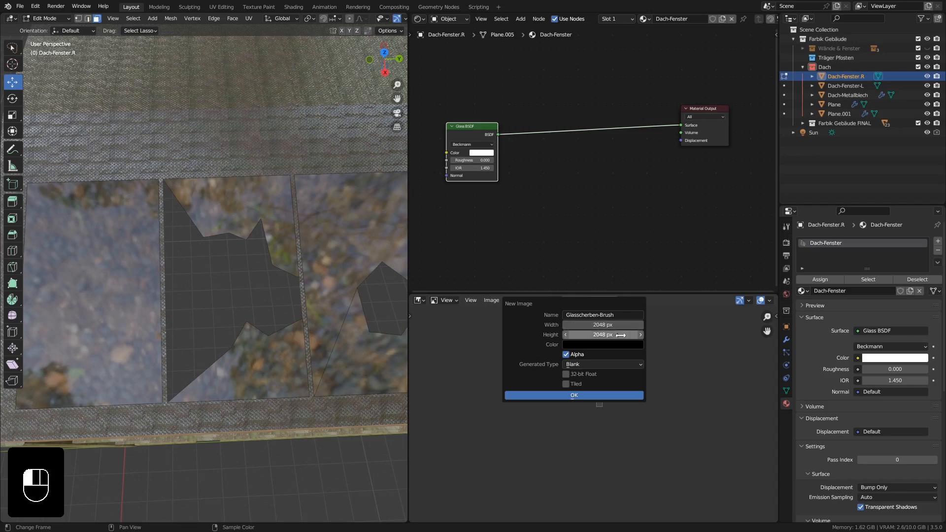
Make the new image's fill colour fully transparent and create the image.
{"action": "left_click", "coordinate": [584, 345]}
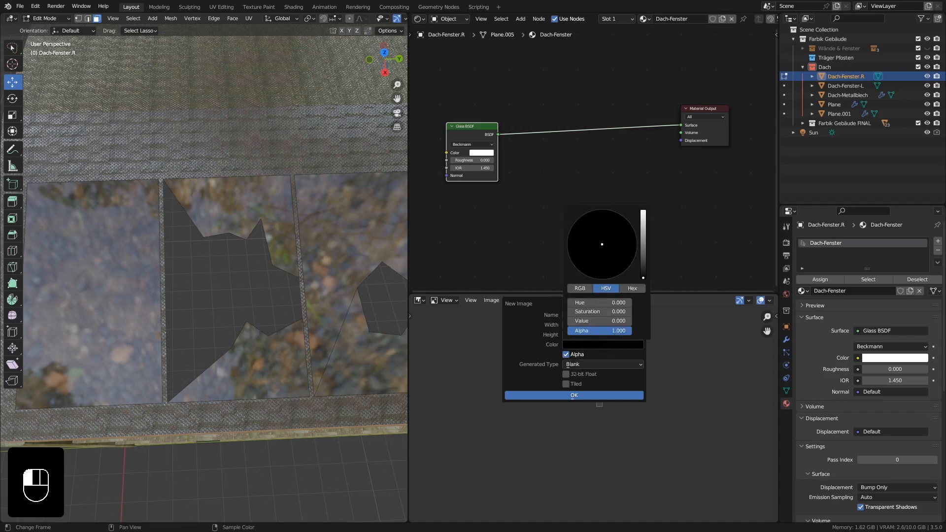
{"action": "left_click_drag", "start_coordinate": [618, 330], "coordinate": [569, 330]}
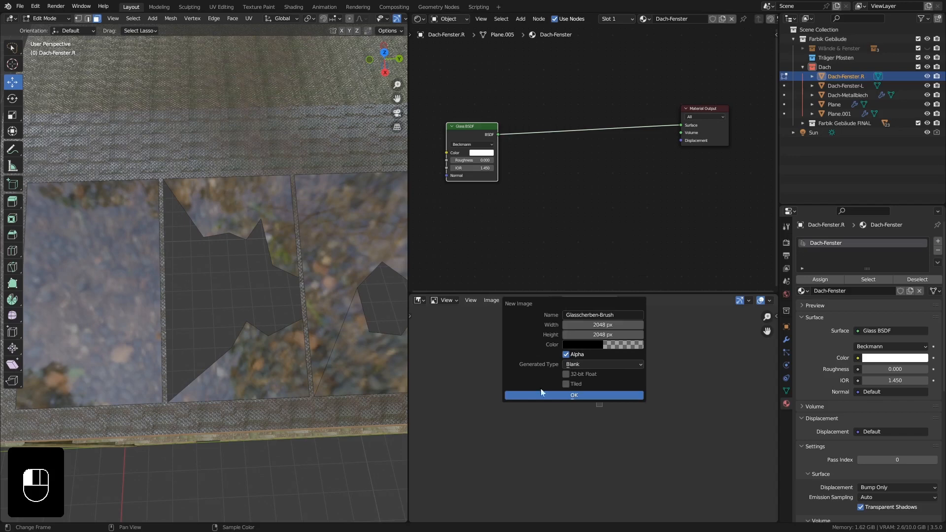
{"action": "left_click", "coordinate": [556, 394]}
{"action": "scroll", "coordinate": [563, 396], "scroll_direction": "up", "scroll_amount": 4}
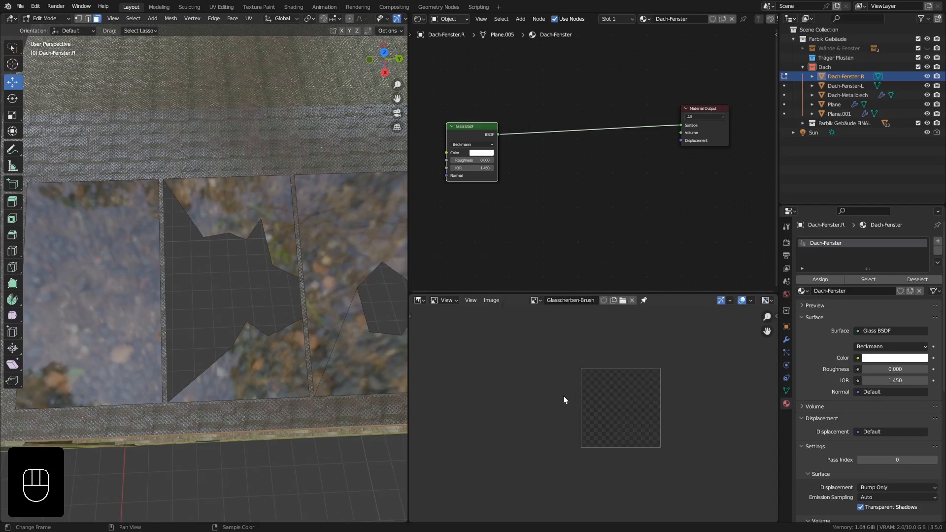
Move the Glass BSDF node higher in the Dach-Fenster material and add a Diffuse BSDF node beneath it.
{"action": "middle_click_drag", "start_coordinate": [535, 211], "coordinate": [558, 203]}
{"action": "scroll", "coordinate": [558, 203], "scroll_direction": "down", "scroll_amount": 1}
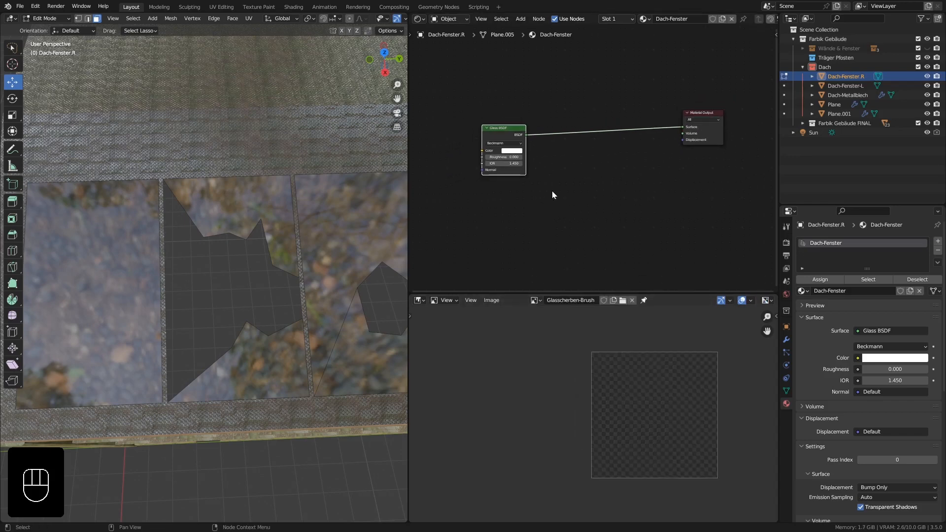
{"action": "left_click_drag", "start_coordinate": [500, 132], "coordinate": [502, 91]}
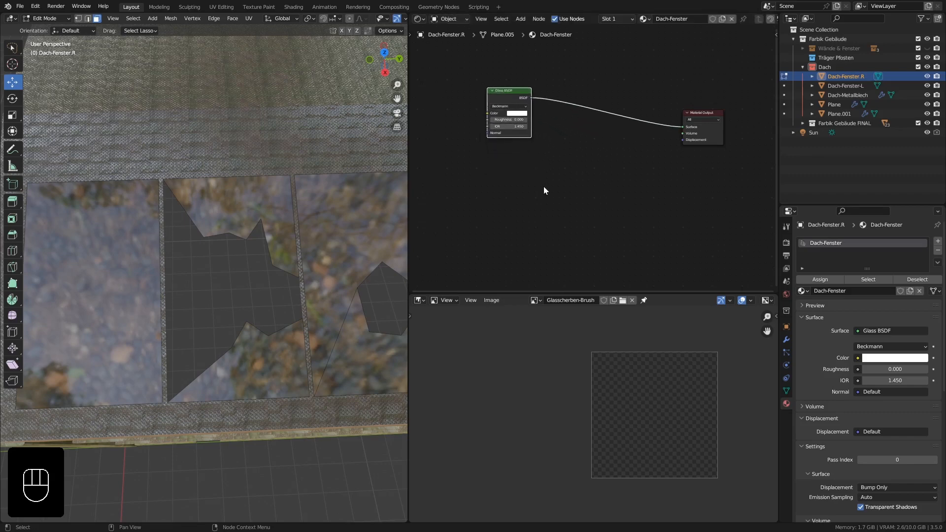
{"action": "scroll", "coordinate": [517, 178], "scroll_direction": "down", "scroll_amount": 1}
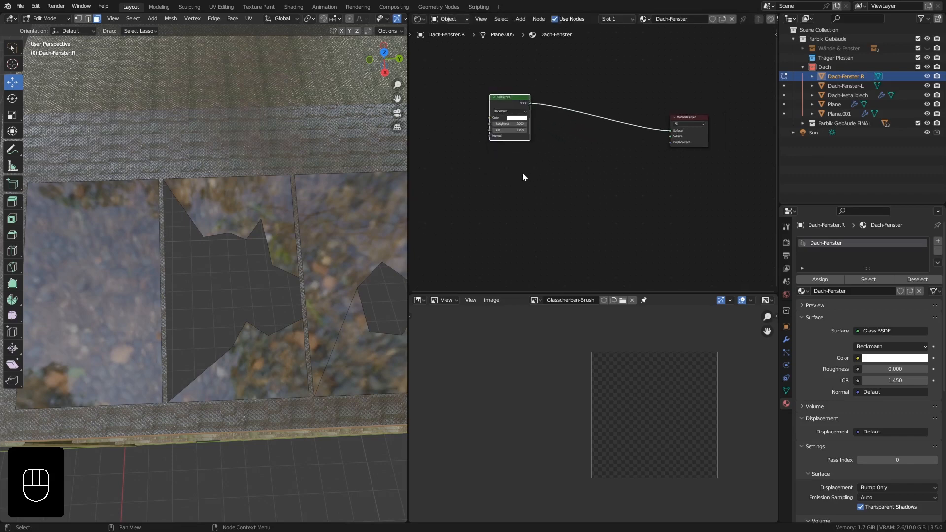
{"action": "key", "text": "shift+a"}
{"action": "mouse_move", "coordinate": [523, 173]}
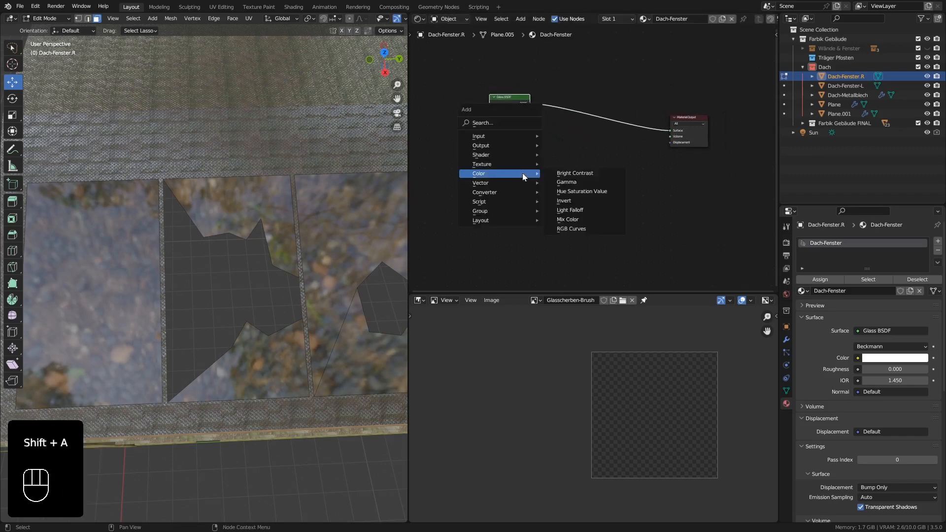
{"action": "mouse_move", "coordinate": [498, 145]}
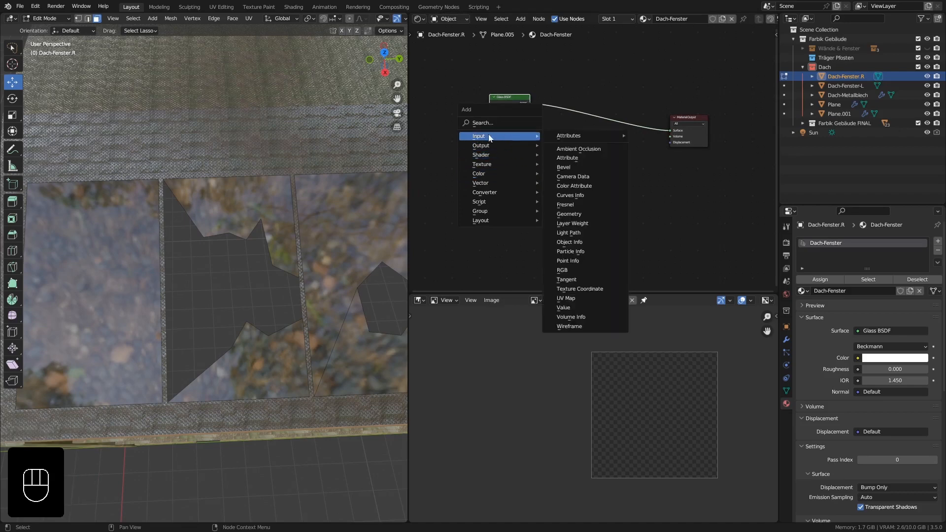
{"action": "left_click", "coordinate": [571, 173]}
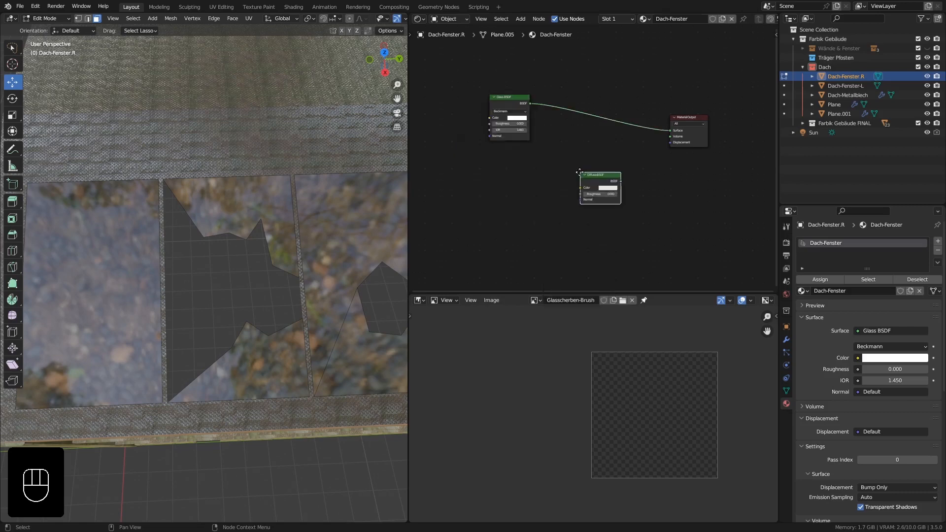
{"action": "left_click", "coordinate": [488, 170]}
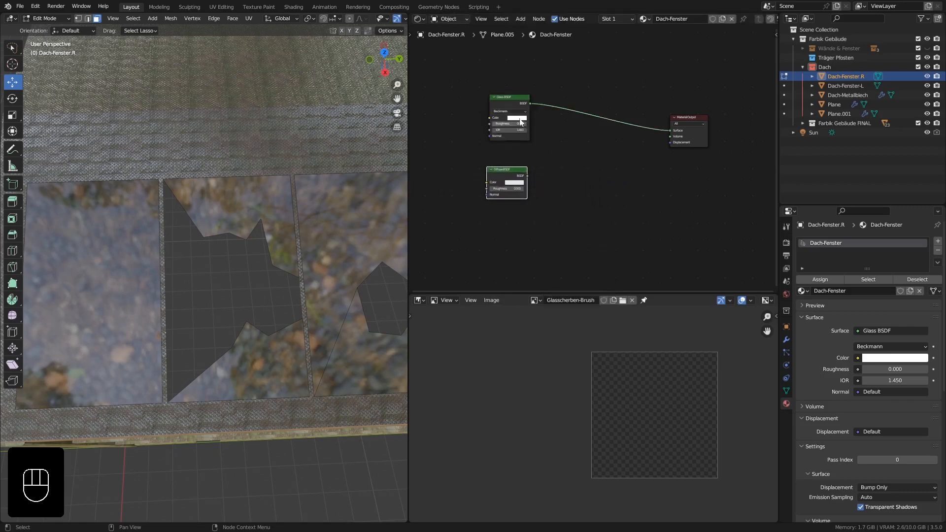
Insert a Mix Shader between the Glass BSDF and Material Output, and feed the Diffuse BSDF into its second shader input.
{"action": "left_click_drag", "start_coordinate": [521, 122], "coordinate": [507, 124]}
{"action": "key", "text": "shift+a"}
{"action": "mouse_move", "coordinate": [588, 92]}
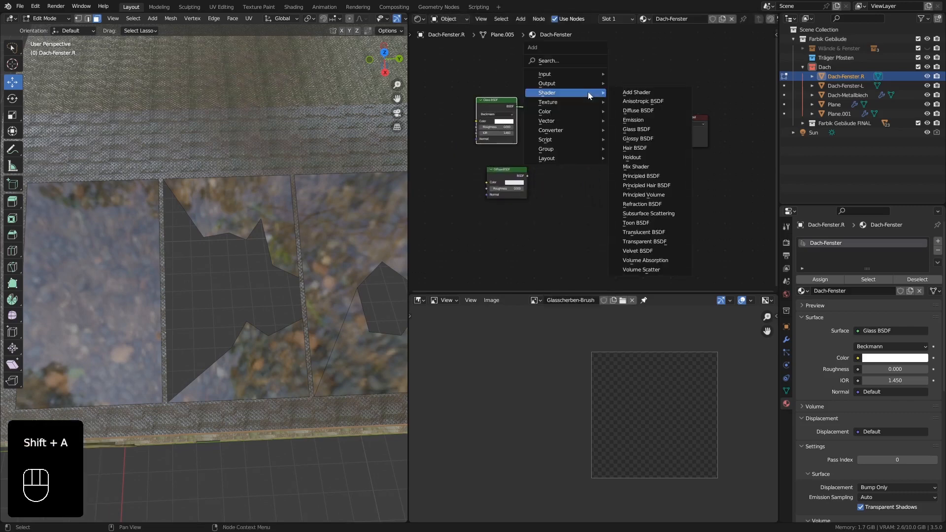
{"action": "left_click", "coordinate": [654, 171]}
{"action": "left_click", "coordinate": [607, 126]}
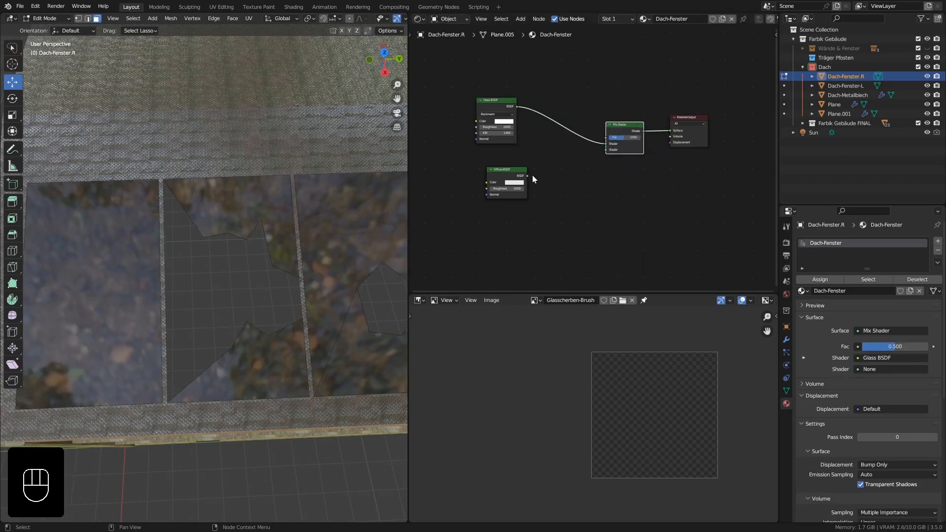
{"action": "left_click_drag", "start_coordinate": [527, 175], "coordinate": [607, 150]}
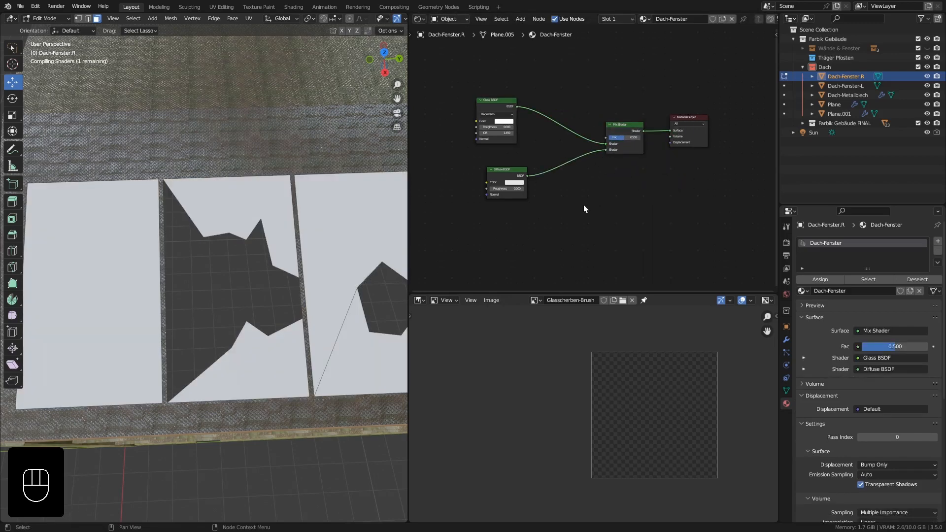
Add the Glasscherben-Brush image as a texture node and link its colour output to the Diffuse BSDF's colour.
{"action": "scroll", "coordinate": [579, 208], "scroll_direction": "down", "scroll_amount": 2}
{"action": "middle_click_drag", "start_coordinate": [550, 232], "coordinate": [621, 215]}
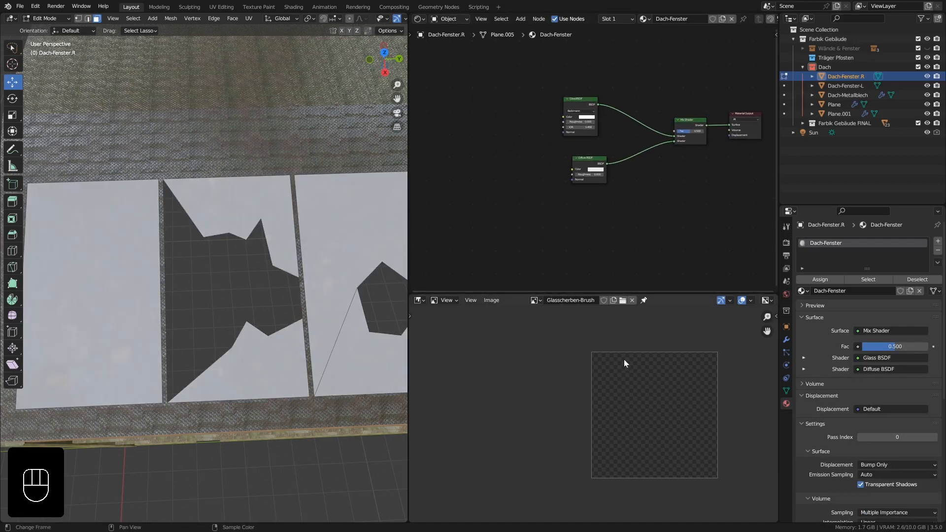
{"action": "left_click", "coordinate": [536, 302]}
{"action": "mouse_move", "coordinate": [536, 302]}
{"action": "left_mouse_down"}
{"action": "mouse_move", "coordinate": [472, 159]}
{"action": "mouse_move", "coordinate": [570, 170]}
{"action": "left_mouse_up"}
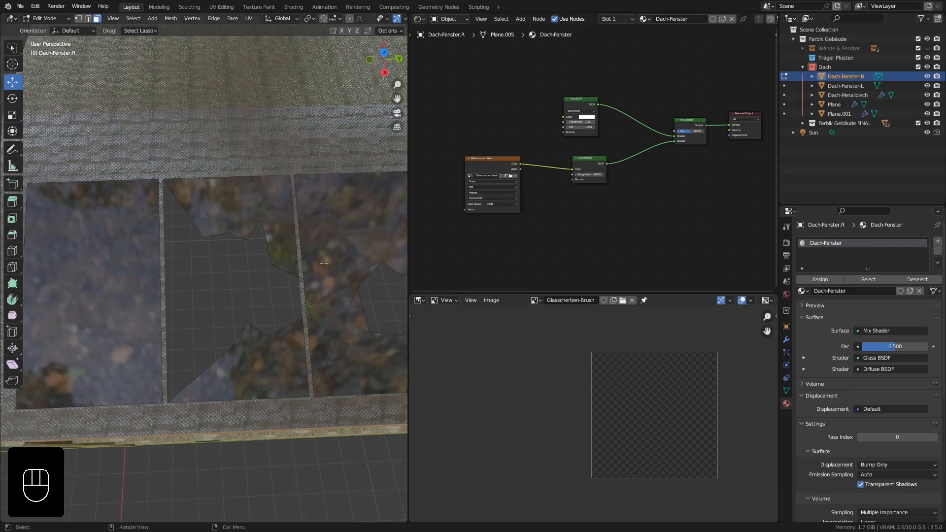
Leave mesh editing and switch Dach-Fenster.R to Texture Paint mode.
{"action": "middle_click_drag", "start_coordinate": [247, 253], "coordinate": [346, 272]}
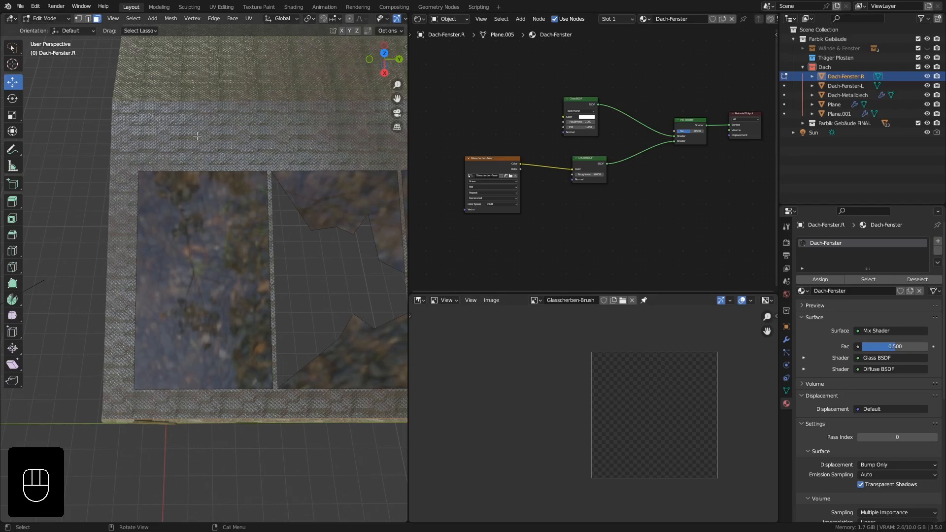
{"action": "key", "text": "Tab"}
{"action": "mouse_move", "coordinate": [48, 16]}
{"action": "left_mouse_down"}
{"action": "mouse_move", "coordinate": [58, 78]}
{"action": "mouse_move", "coordinate": [47, 77]}
{"action": "left_mouse_up"}
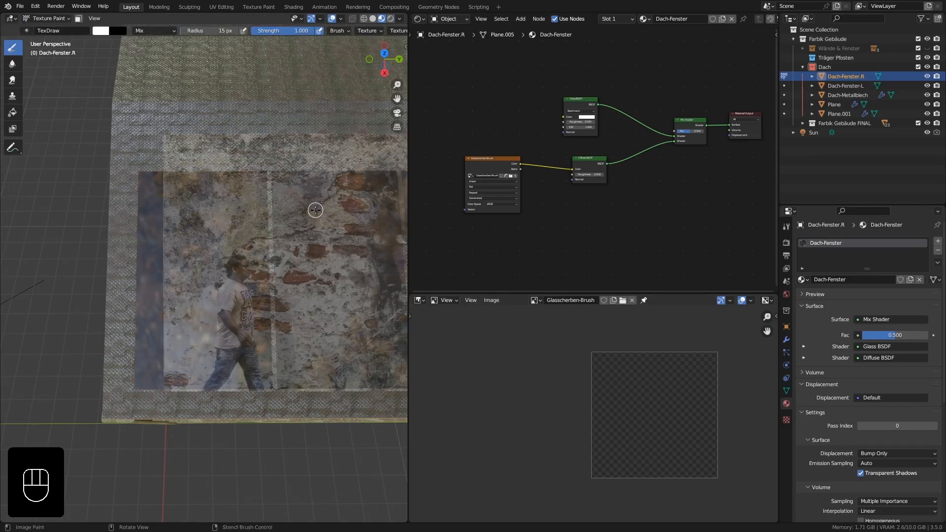
{"action": "right_click_drag", "start_coordinate": [321, 212], "coordinate": [165, 200]}
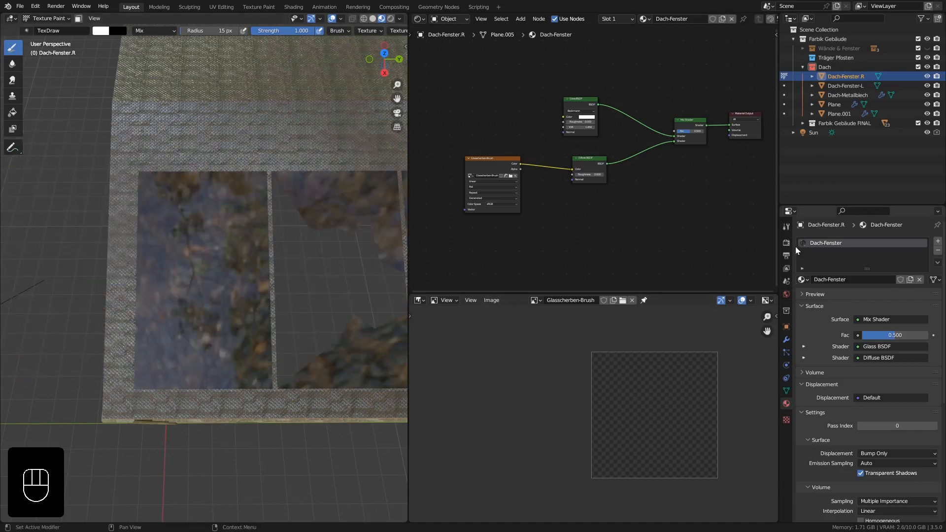
Unlink the old graffiti wall texture from the TexDraw brush in its texture settings.
{"action": "left_click", "coordinate": [787, 227]}
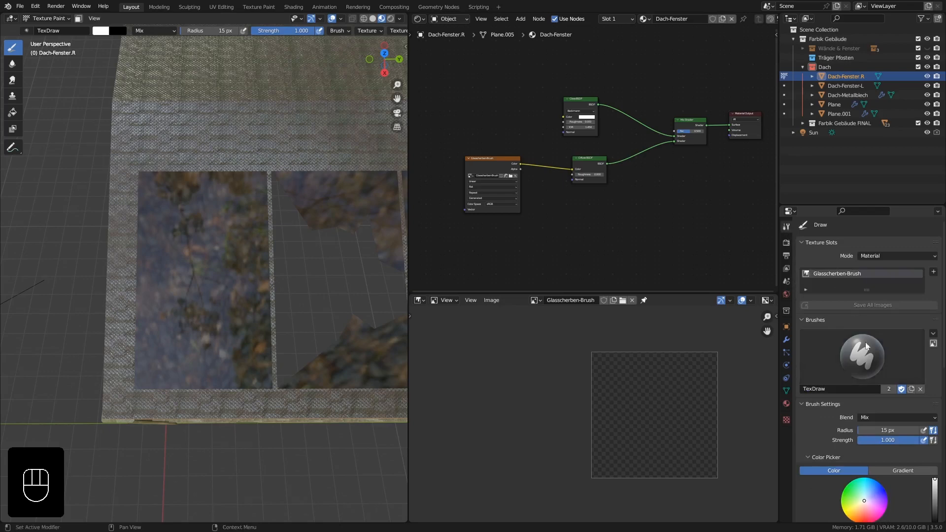
{"action": "scroll", "coordinate": [869, 366], "scroll_direction": "down", "scroll_amount": 5}
{"action": "scroll", "coordinate": [871, 382], "scroll_direction": "down", "scroll_amount": 3}
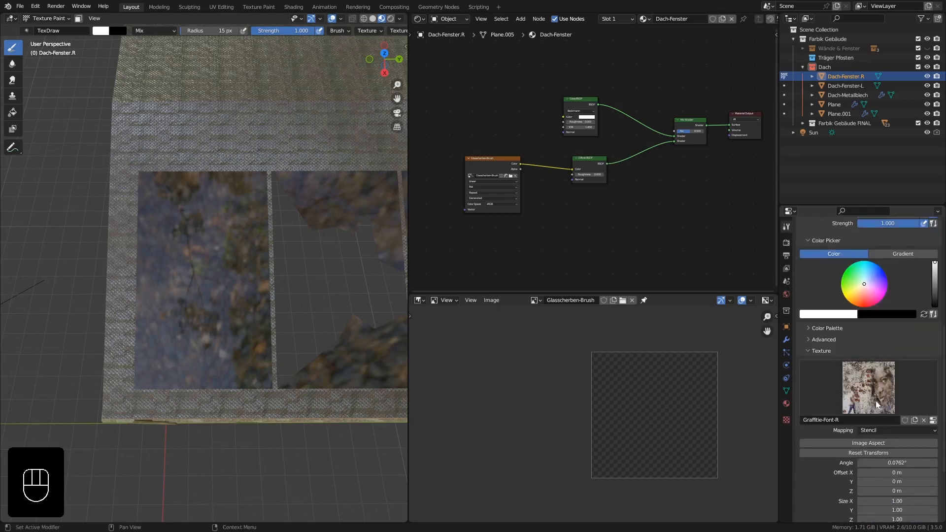
{"action": "left_click", "coordinate": [925, 420]}
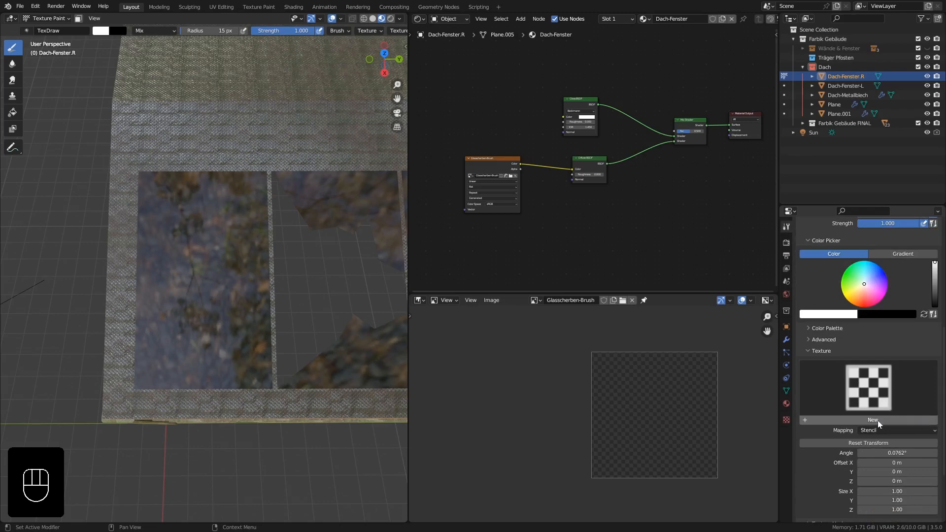
Create a new texture for the TexDraw brush and name it Glasscherben-Brush.
{"action": "left_click", "coordinate": [876, 420]}
{"action": "double_click", "coordinate": [848, 419]}
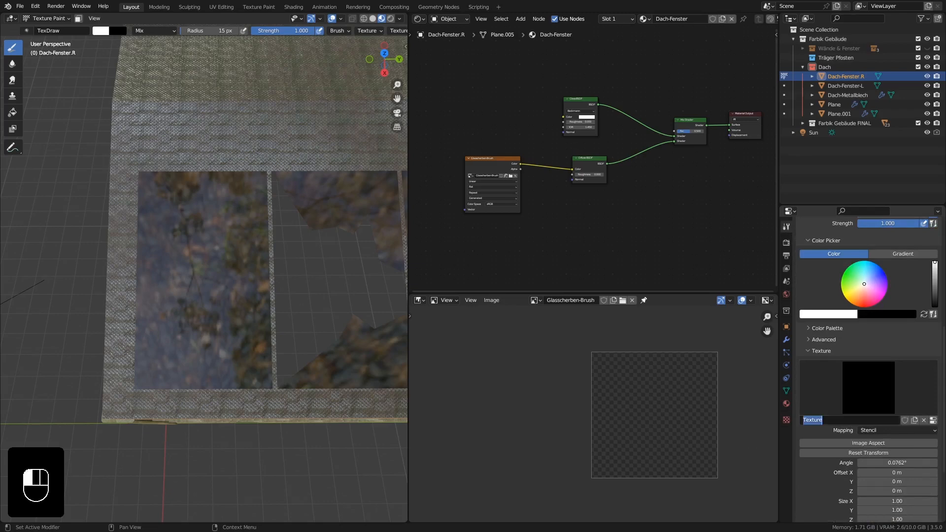
{"action": "type", "text": "Glass"}
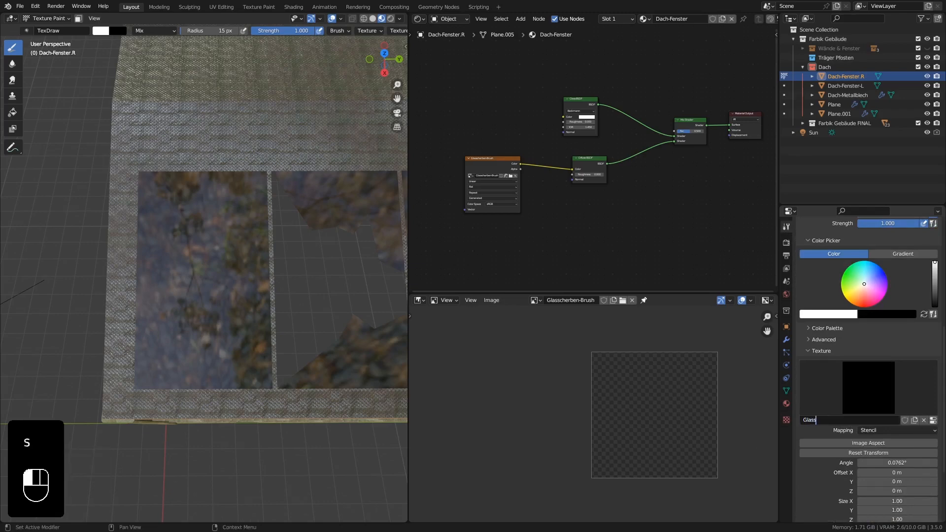
{"action": "type", "text": "cherben-Brush"}
{"action": "key", "text": "Return"}
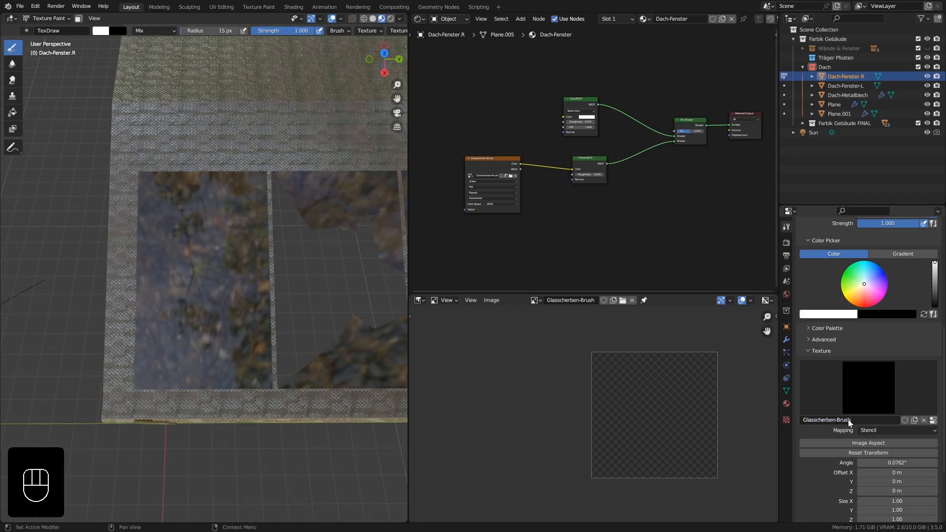
Load glasscherben-textur.jpg from the texturen folder as the brush texture's image, and return to the brush's texture settings.
{"action": "left_click", "coordinate": [933, 420]}
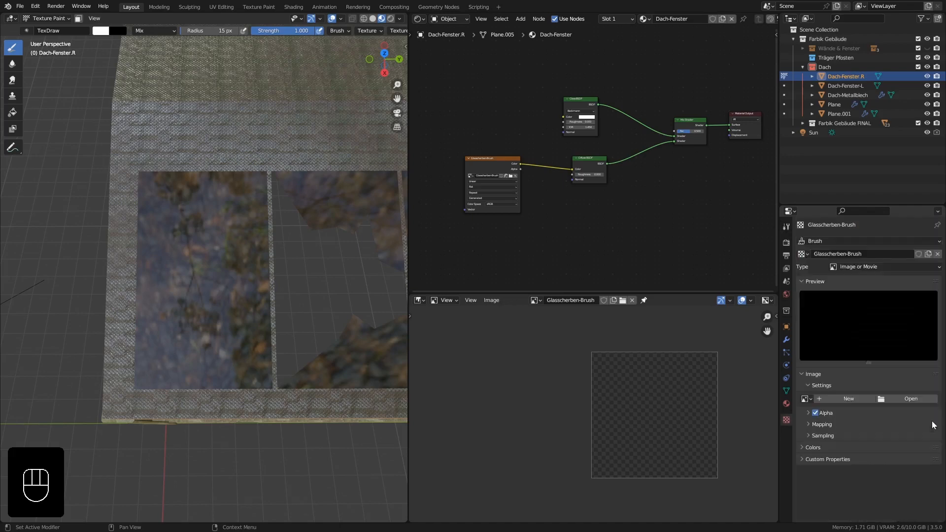
{"action": "left_click", "coordinate": [897, 400]}
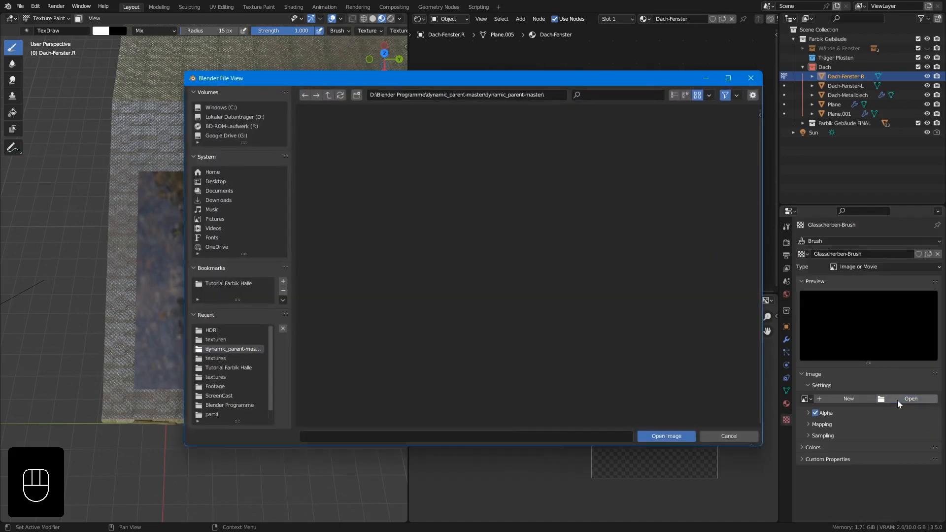
{"action": "left_click", "coordinate": [221, 340]}
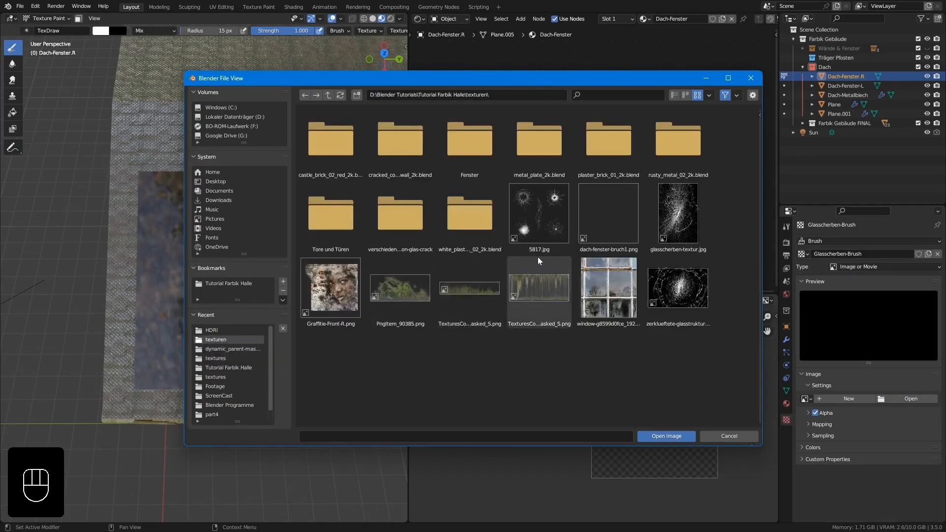
{"action": "left_click", "coordinate": [655, 217]}
{"action": "left_click", "coordinate": [663, 276]}
{"action": "left_click", "coordinate": [670, 223]}
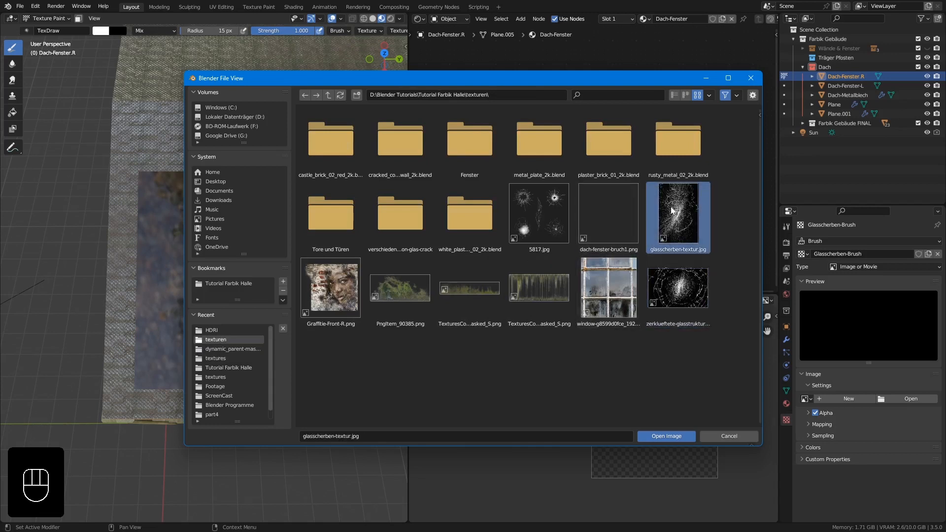
{"action": "left_click", "coordinate": [670, 437]}
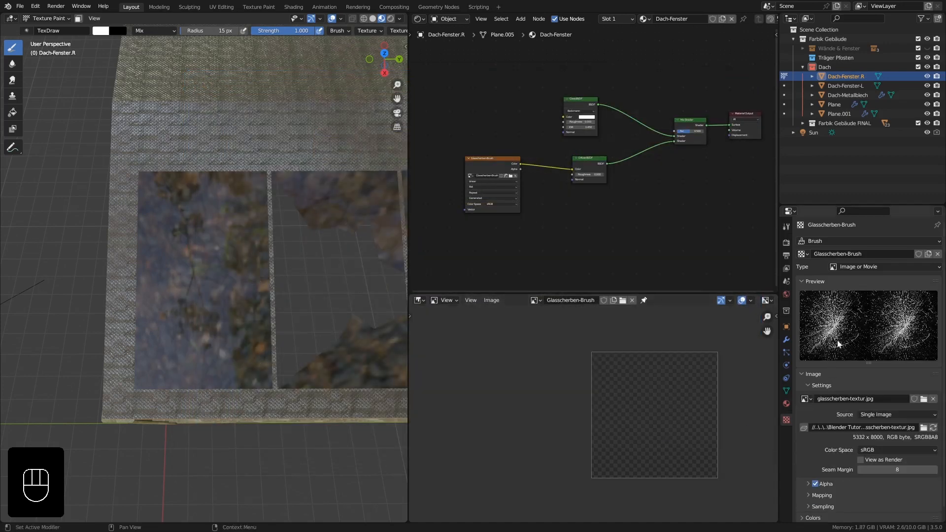
{"action": "left_click", "coordinate": [787, 227]}
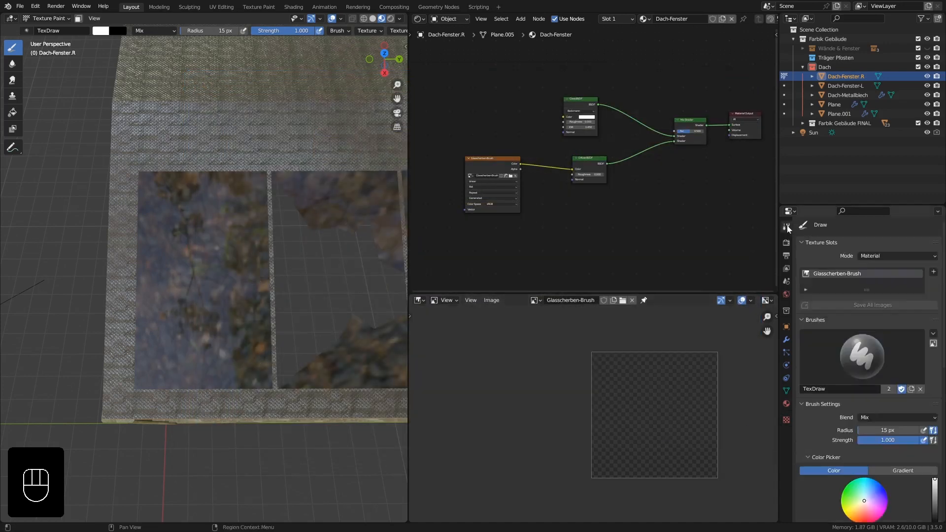
{"action": "scroll", "coordinate": [842, 355], "scroll_direction": "down", "scroll_amount": 10}
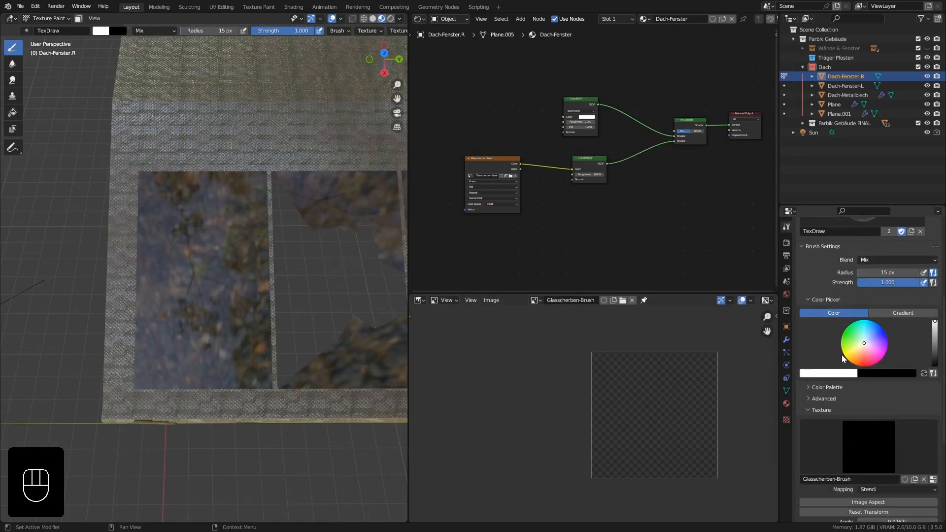
{"action": "scroll", "coordinate": [842, 355], "scroll_direction": "down", "scroll_amount": 3}
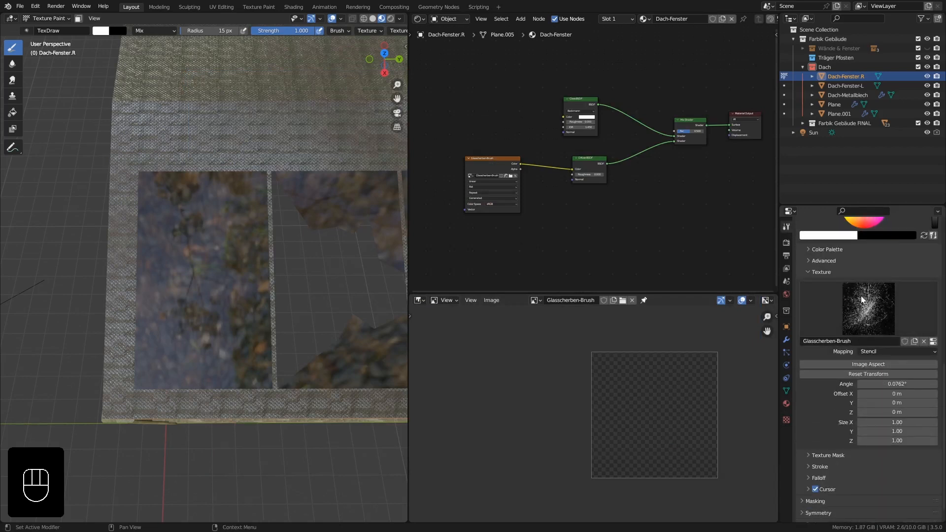
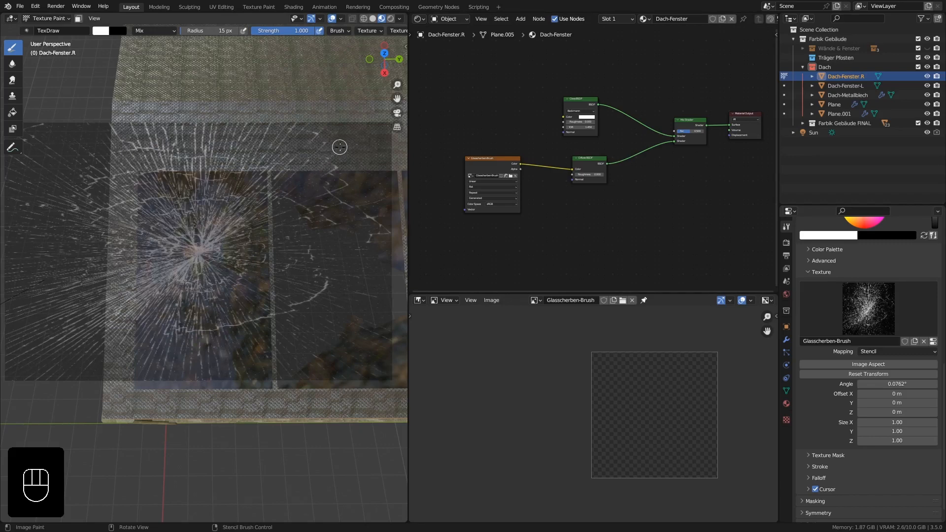
Shrink the glass-shard stencil to about one pane's width and place it over the broken roof window panes.
{"action": "right_click_drag", "start_coordinate": [344, 142], "coordinate": [238, 206], "text": "shift"}
{"action": "middle_click_drag", "start_coordinate": [382, 242], "coordinate": [262, 272], "text": "shift"}
{"action": "right_click_drag", "start_coordinate": [210, 243], "coordinate": [229, 235]}
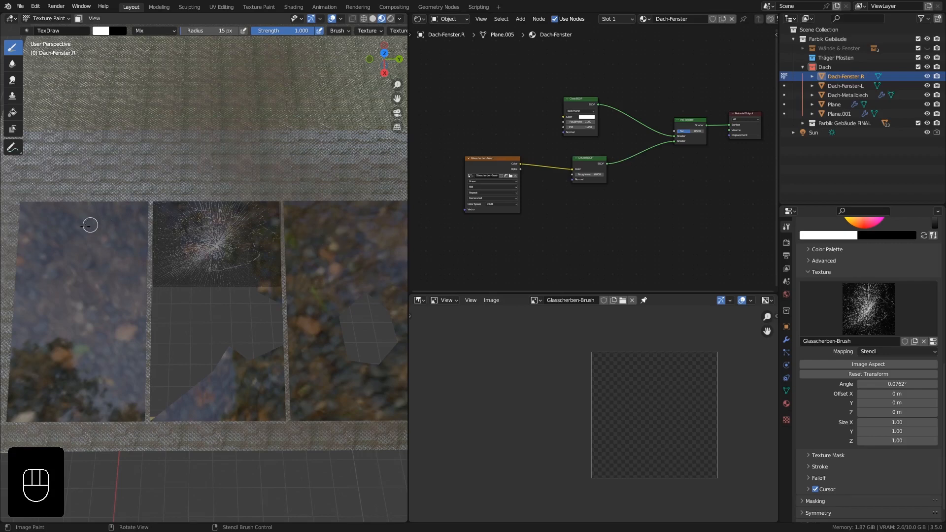
{"action": "scroll", "coordinate": [286, 266], "scroll_direction": "down", "scroll_amount": 10}
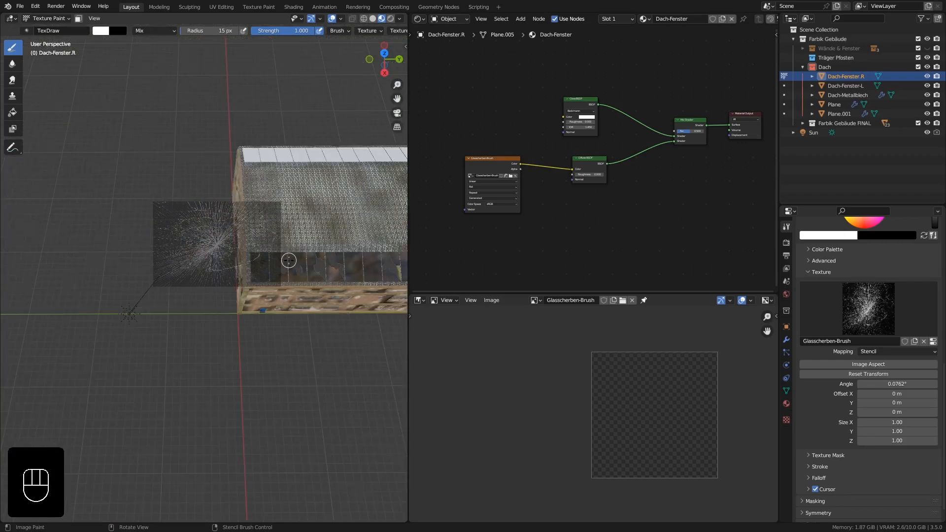
{"action": "middle_click_drag", "start_coordinate": [326, 267], "coordinate": [255, 280], "text": "shift"}
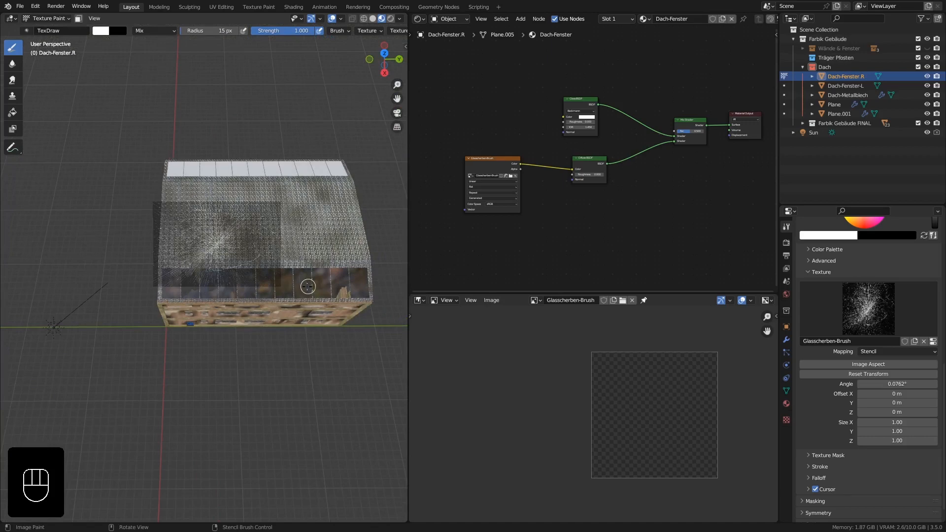
{"action": "scroll", "coordinate": [228, 283], "scroll_direction": "up", "scroll_amount": 5}
{"action": "middle_click_drag", "start_coordinate": [213, 269], "coordinate": [274, 265], "text": "shift"}
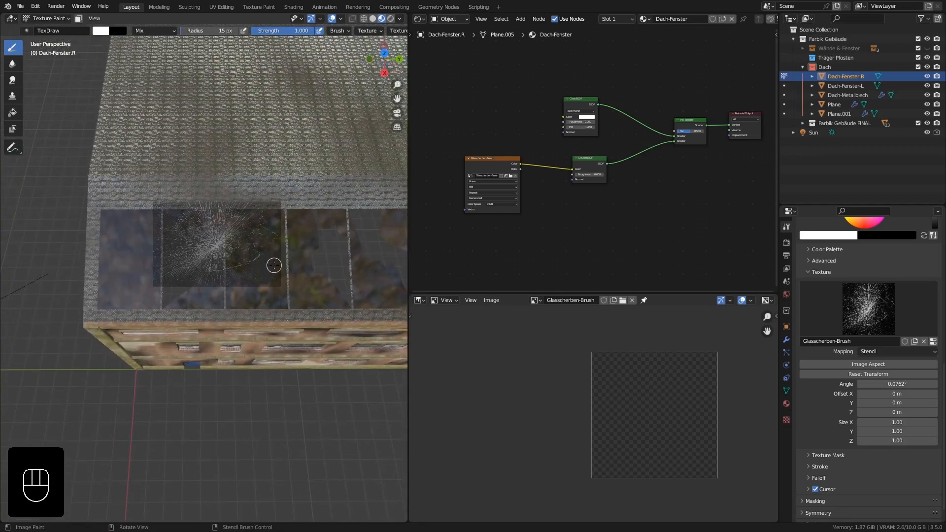
Unwrap all faces of the Dach-Fenster.R mesh and display their layout in a UV Editor.
{"action": "key", "text": "Tab"}
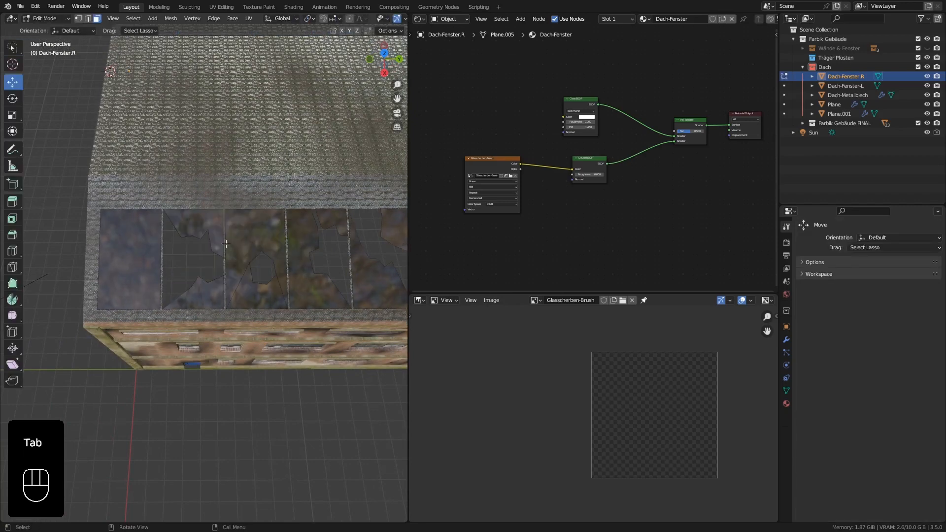
{"action": "key", "text": "a"}
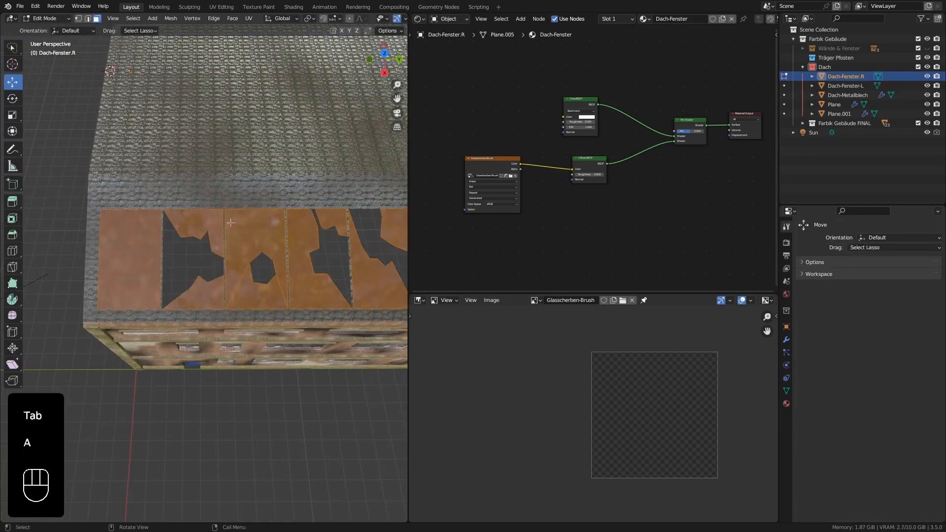
{"action": "key", "text": "u"}
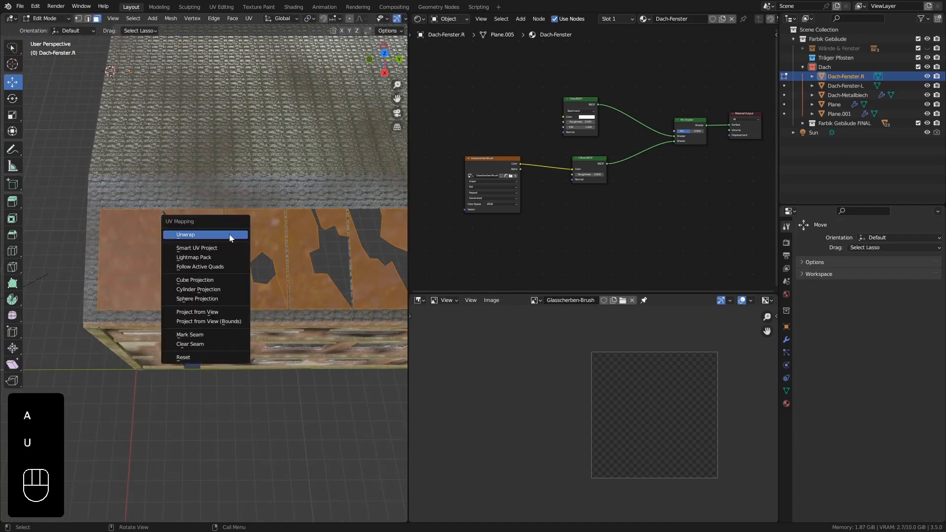
{"action": "left_click", "coordinate": [229, 234]}
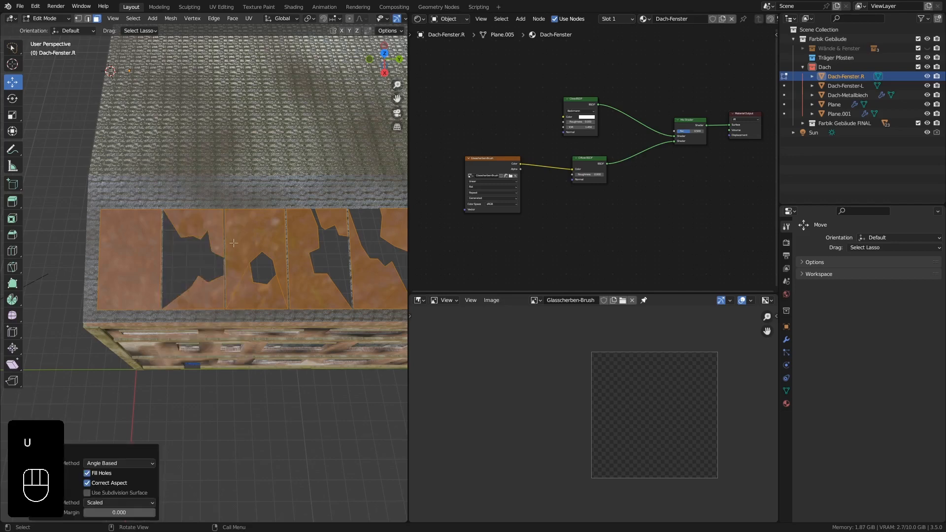
{"action": "left_click", "coordinate": [420, 303]}
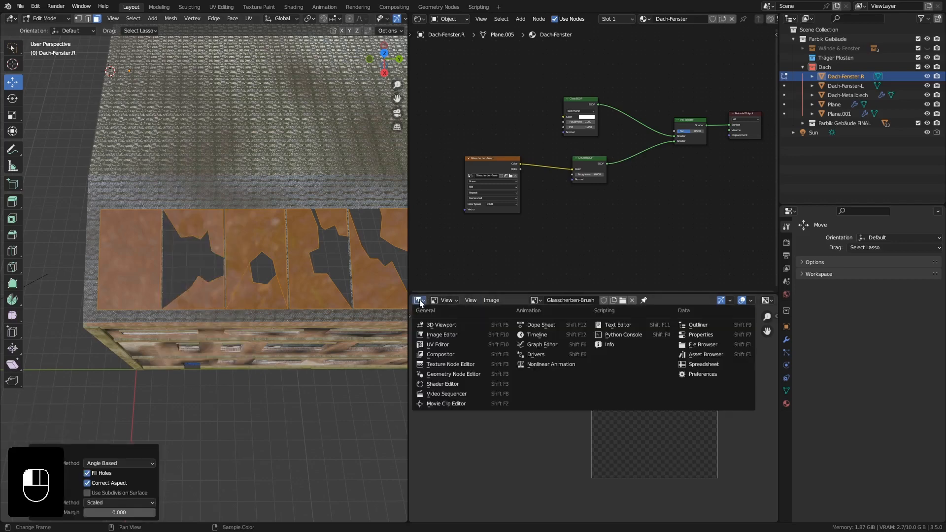
{"action": "left_click", "coordinate": [442, 341]}
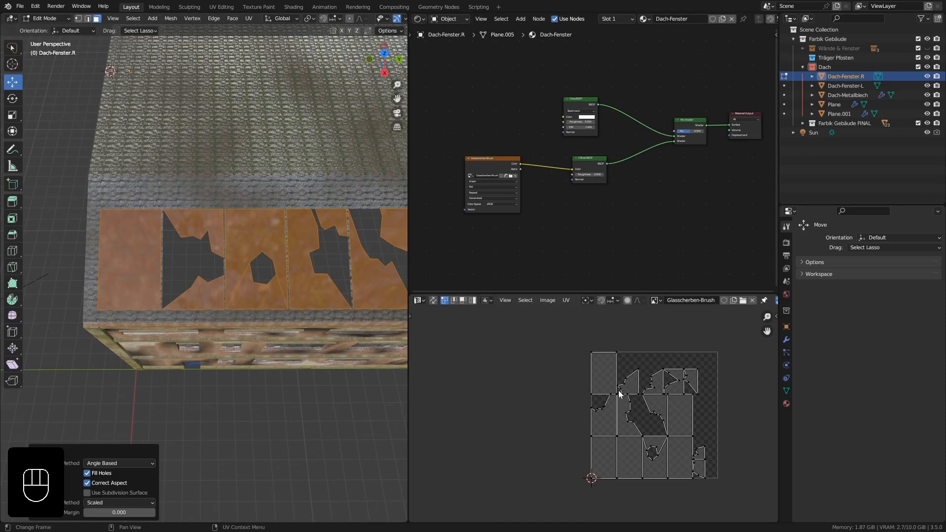
Return to Texture Paint and paint cracks onto the second pane's upper shard with a 61 px brush radius.
{"action": "scroll", "coordinate": [193, 260], "scroll_direction": "up", "scroll_amount": 6}
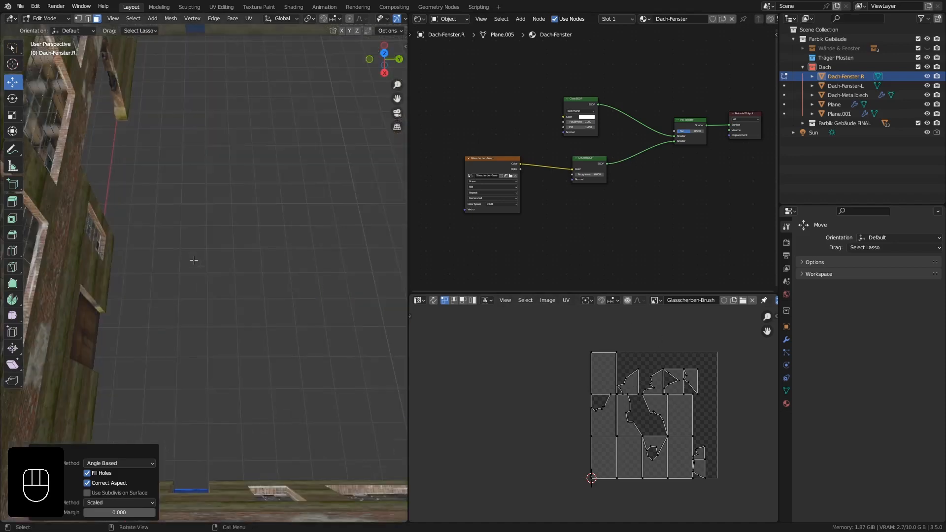
{"action": "scroll", "coordinate": [193, 260], "scroll_direction": "down", "scroll_amount": 3}
{"action": "key", "text": "Tab"}
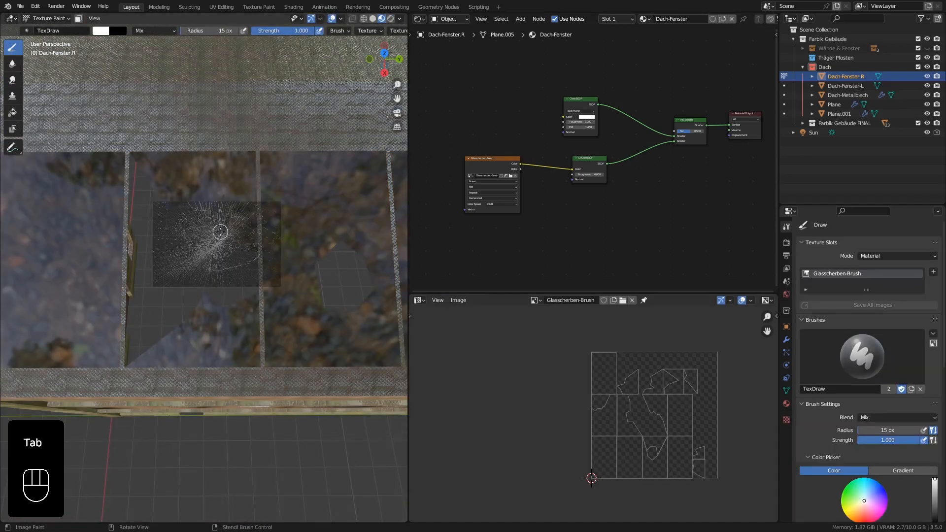
{"action": "right_click_drag", "start_coordinate": [220, 231], "coordinate": [201, 182]}
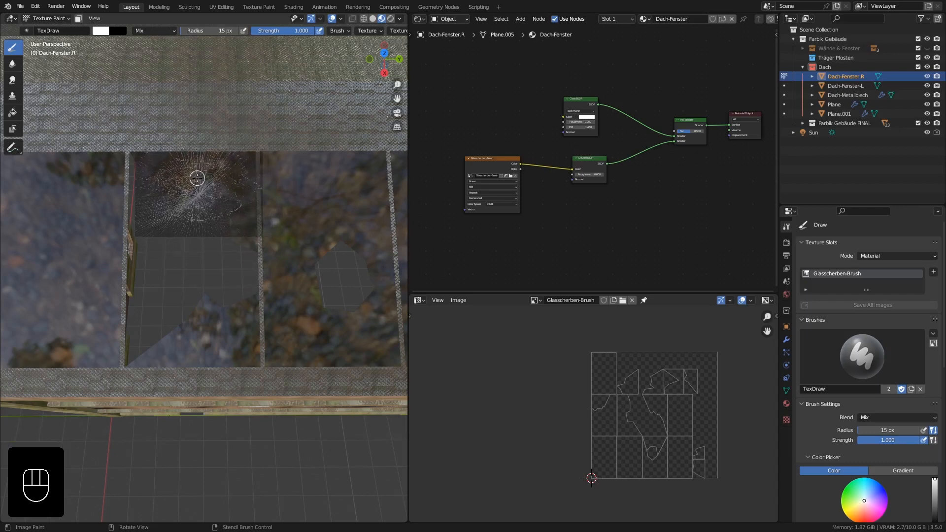
{"action": "key", "text": "f"}
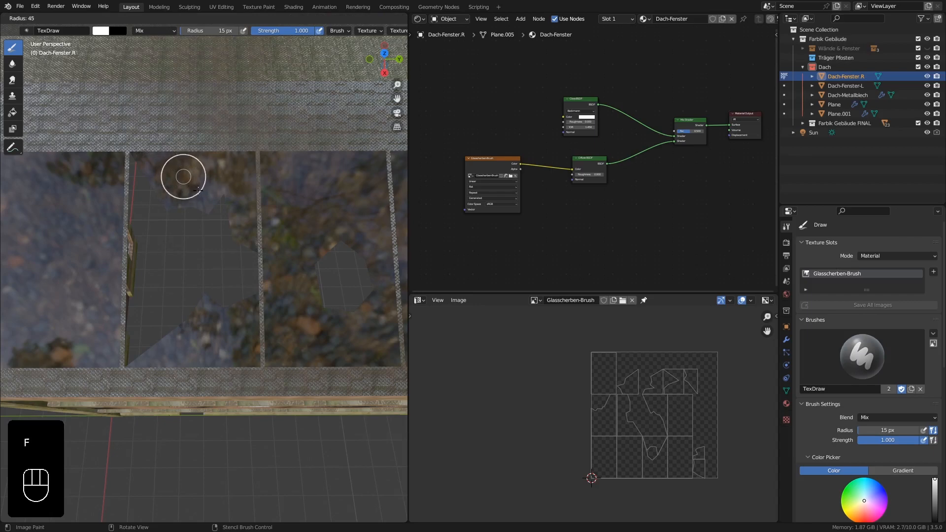
{"action": "left_click", "coordinate": [203, 194]}
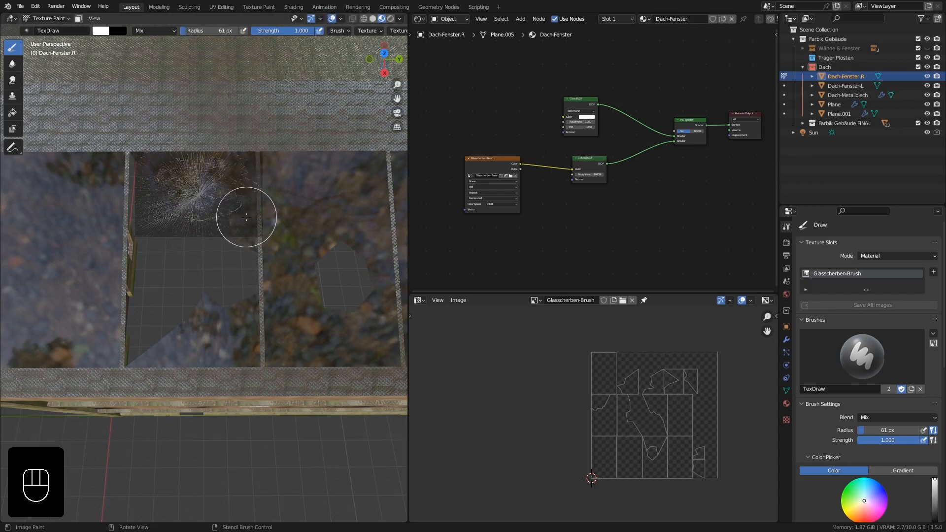
{"action": "mouse_move", "coordinate": [214, 205]}
{"action": "right_mouse_down"}
{"action": "mouse_move", "coordinate": [207, 228]}
{"action": "mouse_move", "coordinate": [209, 207]}
{"action": "right_mouse_up"}
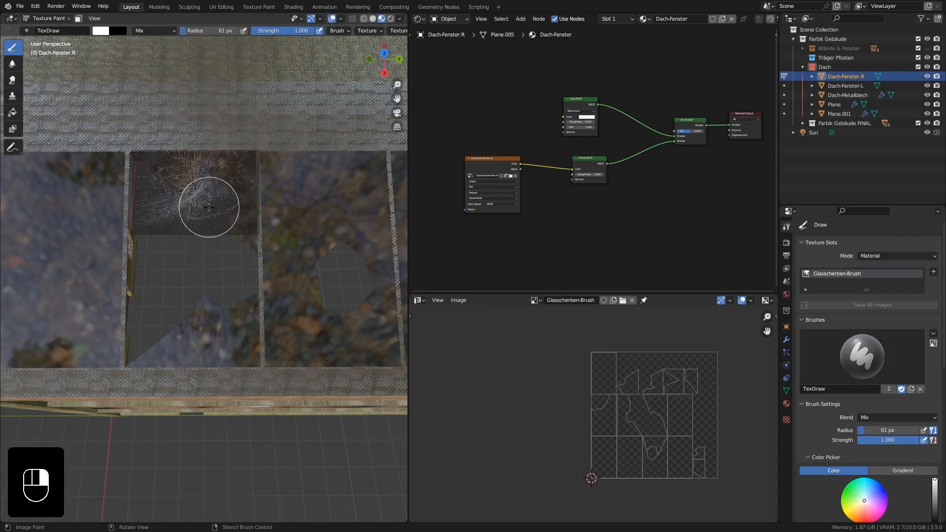
{"action": "mouse_move", "coordinate": [209, 207]}
{"action": "left_mouse_down"}
{"action": "mouse_move", "coordinate": [228, 197]}
{"action": "mouse_move", "coordinate": [150, 159]}
{"action": "mouse_move", "coordinate": [228, 158]}
{"action": "mouse_move", "coordinate": [250, 228]}
{"action": "mouse_move", "coordinate": [207, 164]}
{"action": "mouse_move", "coordinate": [212, 206]}
{"action": "mouse_move", "coordinate": [243, 169]}
{"action": "left_mouse_up"}
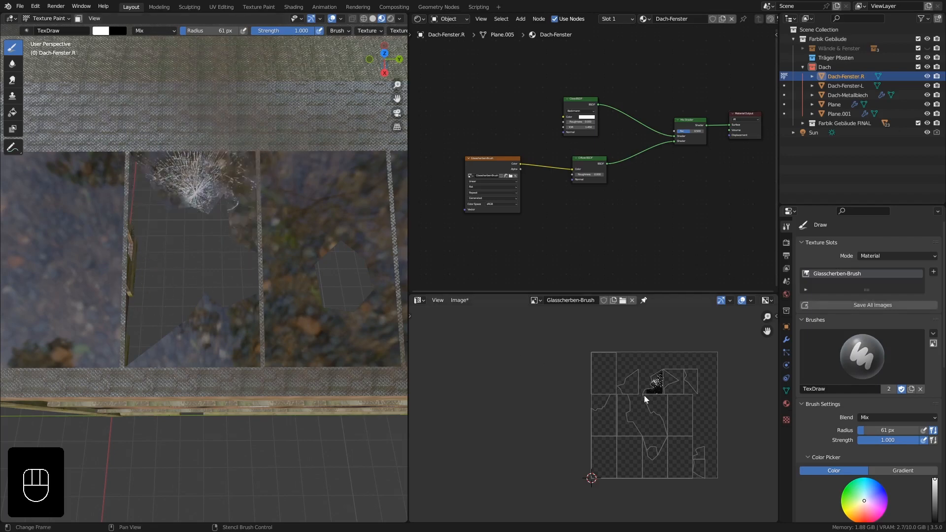
{"action": "scroll", "coordinate": [649, 394], "scroll_direction": "up", "scroll_amount": 5}
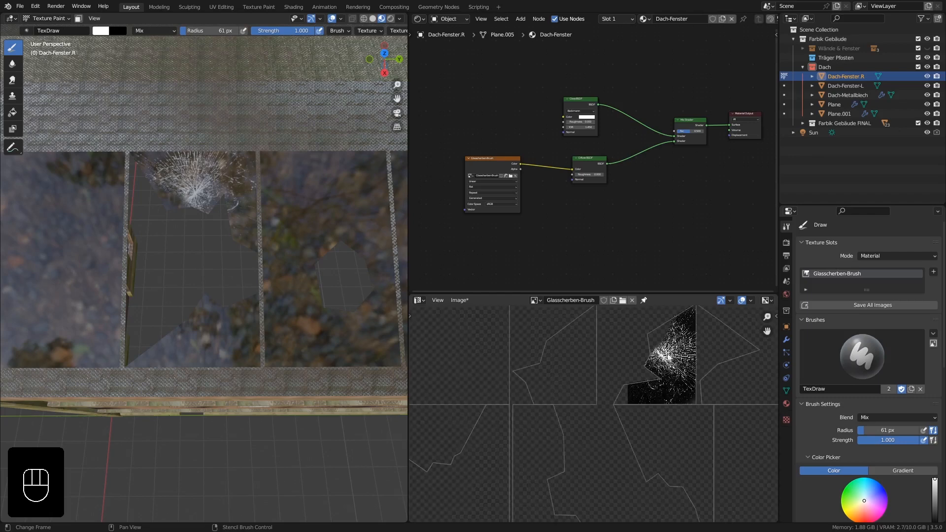
Reposition and resize the stencil over the third pane and paint cracks around its hexagonal hole.
{"action": "scroll", "coordinate": [264, 272], "scroll_direction": "down", "scroll_amount": 4}
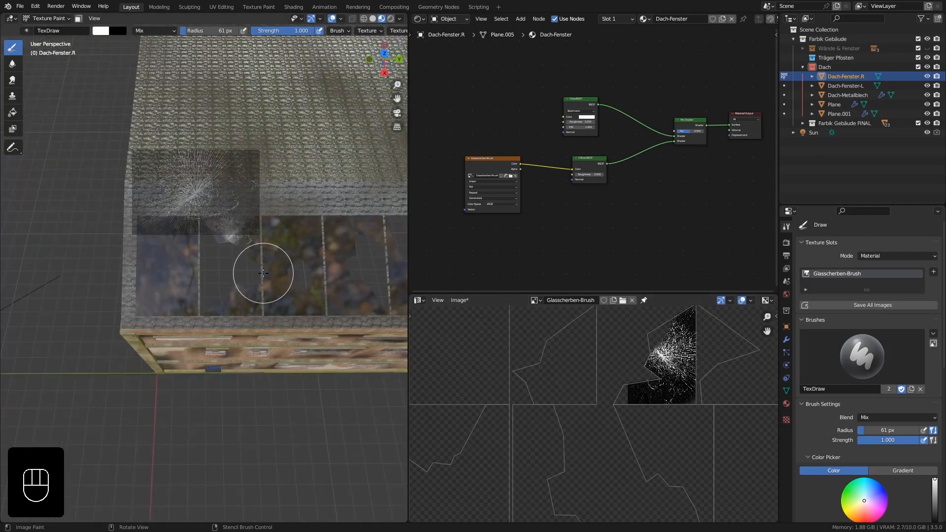
{"action": "mouse_move", "coordinate": [201, 217]}
{"action": "right_mouse_down"}
{"action": "mouse_move", "coordinate": [242, 262]}
{"action": "mouse_move", "coordinate": [290, 282]}
{"action": "right_mouse_up"}
{"action": "mouse_move", "coordinate": [327, 243]}
{"action": "right_mouse_down", "text": "ctrl"}
{"action": "mouse_move", "coordinate": [317, 222]}
{"action": "mouse_move", "coordinate": [250, 207]}
{"action": "mouse_move", "coordinate": [290, 233]}
{"action": "mouse_move", "coordinate": [322, 213]}
{"action": "mouse_move", "coordinate": [313, 209]}
{"action": "right_mouse_up", "text": "ctrl"}
{"action": "left_click_drag", "start_coordinate": [296, 228], "coordinate": [283, 282]}
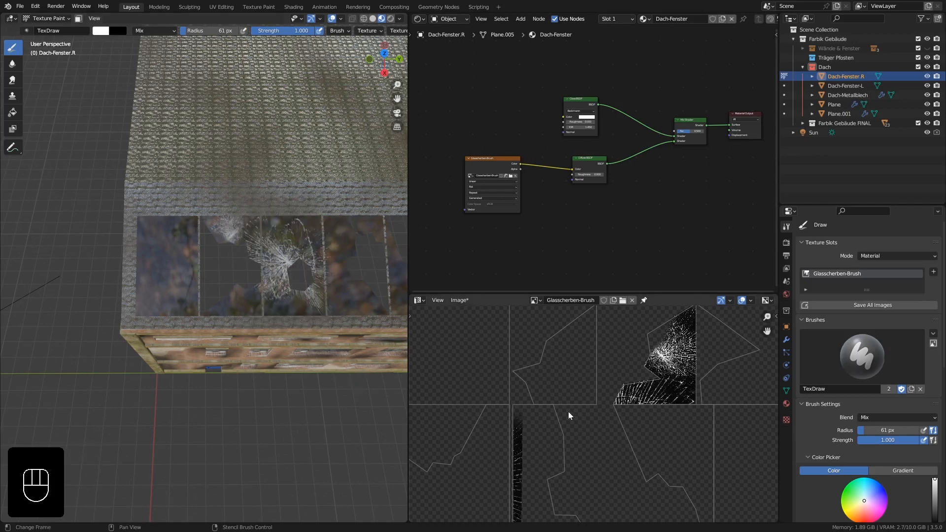
{"action": "scroll", "coordinate": [569, 412], "scroll_direction": "down", "scroll_amount": 1}
{"action": "scroll", "coordinate": [547, 436], "scroll_direction": "down", "scroll_amount": 1}
{"action": "scroll", "coordinate": [549, 440], "scroll_direction": "down", "scroll_amount": 1}
{"action": "middle_click_drag", "start_coordinate": [623, 502], "coordinate": [591, 419], "text": "shift"}
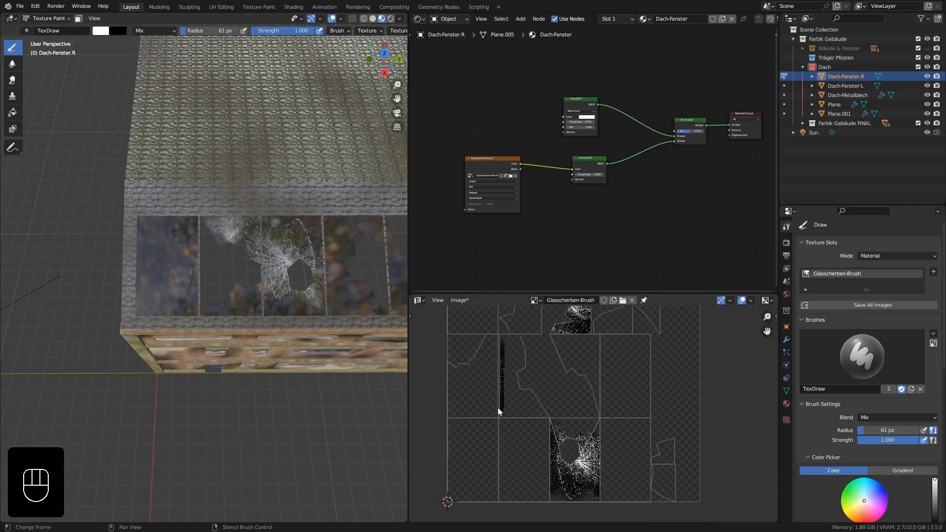
Place the stencil over the fifth pane's lower shard and paint the crack pattern onto it.
{"action": "middle_click_drag", "start_coordinate": [253, 263], "coordinate": [296, 275], "text": "shift"}
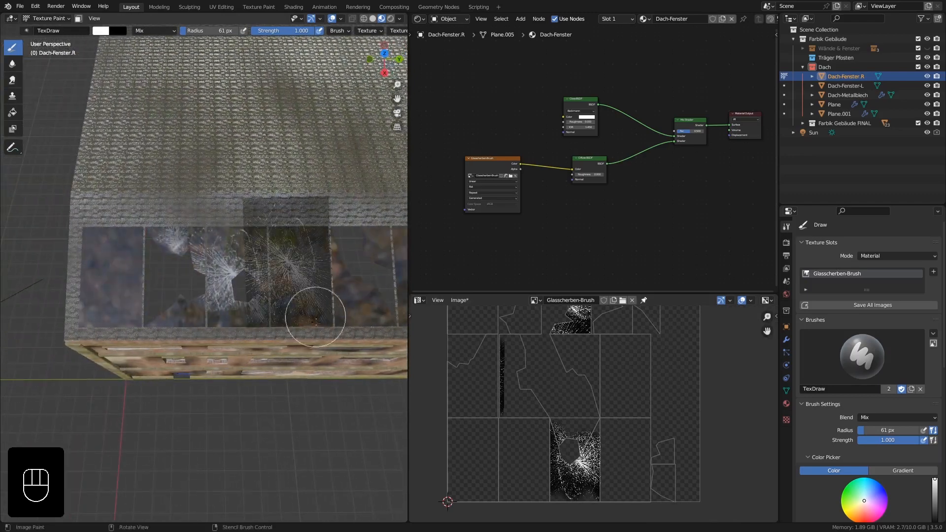
{"action": "mouse_move", "coordinate": [281, 313]}
{"action": "right_mouse_down", "text": "shift"}
{"action": "mouse_move", "coordinate": [256, 312]}
{"action": "mouse_move", "coordinate": [297, 304]}
{"action": "right_mouse_up", "text": "shift"}
{"action": "middle_click_drag", "start_coordinate": [378, 288], "coordinate": [296, 305], "text": "shift"}
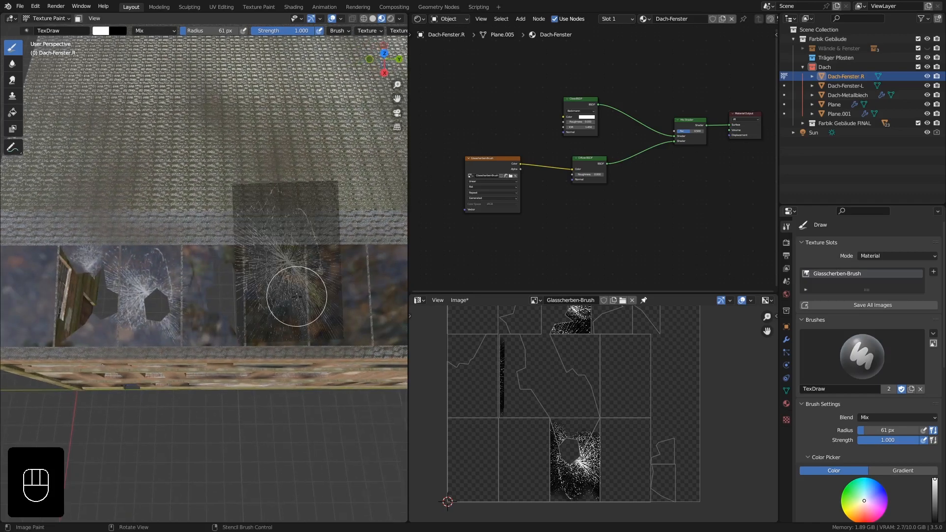
{"action": "right_click_drag", "start_coordinate": [296, 306], "coordinate": [272, 352]}
{"action": "scroll", "coordinate": [278, 339], "scroll_direction": "up", "scroll_amount": 4}
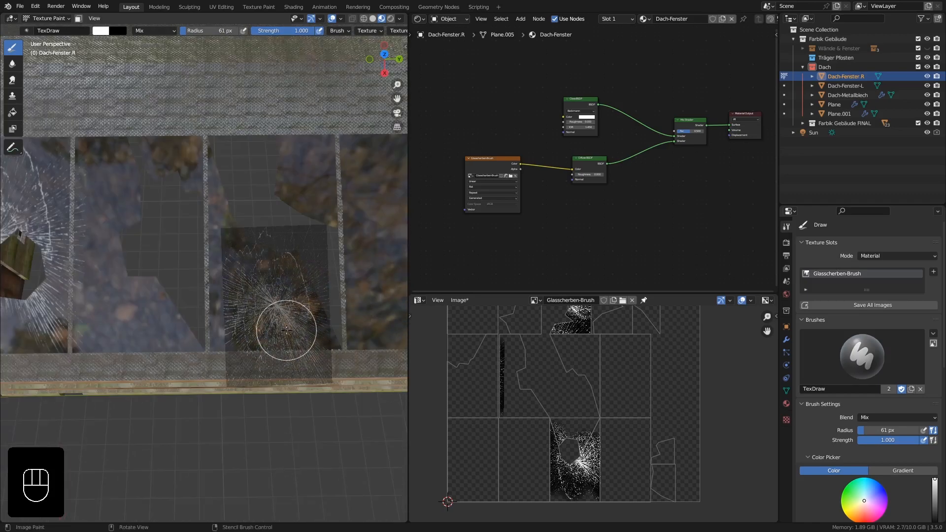
{"action": "mouse_move", "coordinate": [286, 331]}
{"action": "left_mouse_down"}
{"action": "mouse_move", "coordinate": [232, 300]}
{"action": "mouse_move", "coordinate": [303, 268]}
{"action": "mouse_move", "coordinate": [312, 363]}
{"action": "mouse_move", "coordinate": [278, 407]}
{"action": "left_mouse_up"}
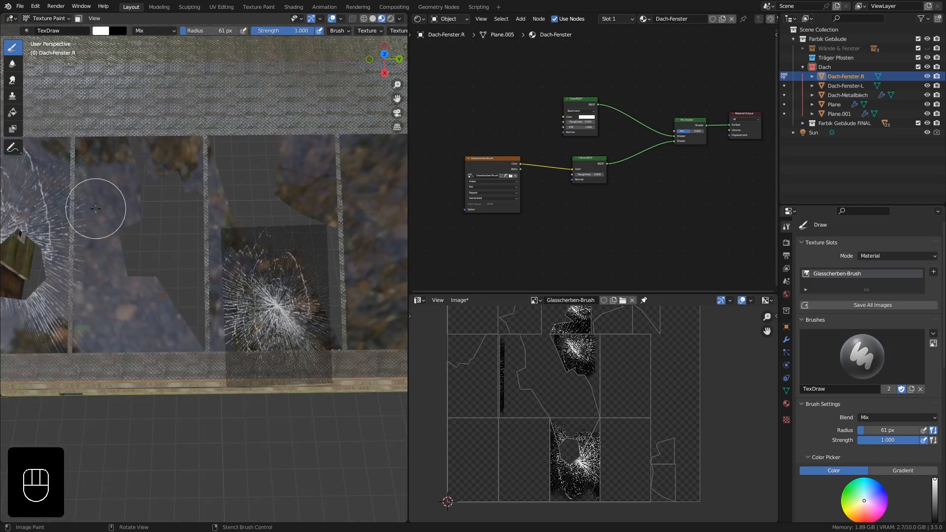
Rotate the stencil over the fourth pane and paint cracks along the edge of its hole.
{"action": "middle_click_drag", "start_coordinate": [126, 211], "coordinate": [208, 234], "text": "shift"}
{"action": "right_click_drag", "start_coordinate": [248, 282], "coordinate": [188, 217]}
{"action": "mouse_move", "coordinate": [237, 186]}
{"action": "right_mouse_down", "text": "ctrl"}
{"action": "mouse_move", "coordinate": [251, 298]}
{"action": "mouse_move", "coordinate": [207, 315]}
{"action": "right_mouse_up", "text": "ctrl"}
{"action": "right_click_drag", "start_coordinate": [224, 262], "coordinate": [222, 297]}
{"action": "left_click_drag", "start_coordinate": [203, 246], "coordinate": [203, 280]}
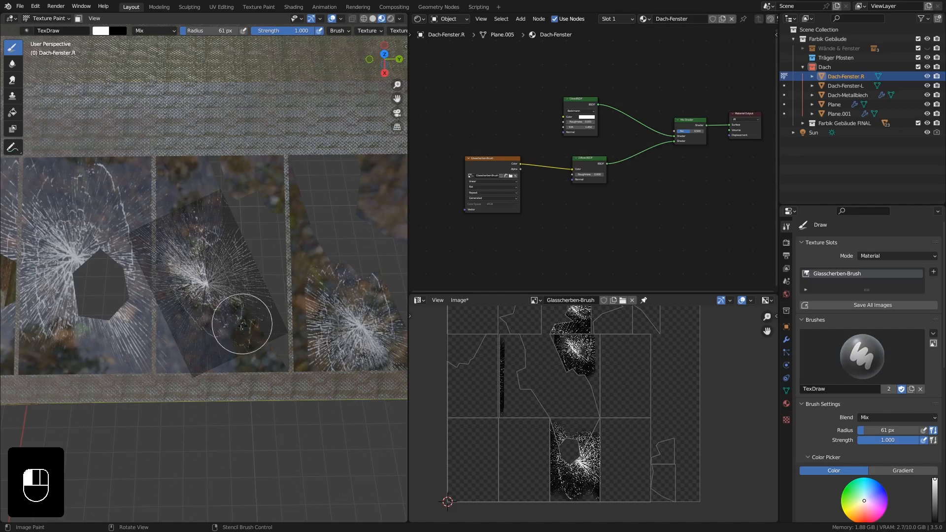
{"action": "left_click_drag", "start_coordinate": [260, 340], "coordinate": [168, 275]}
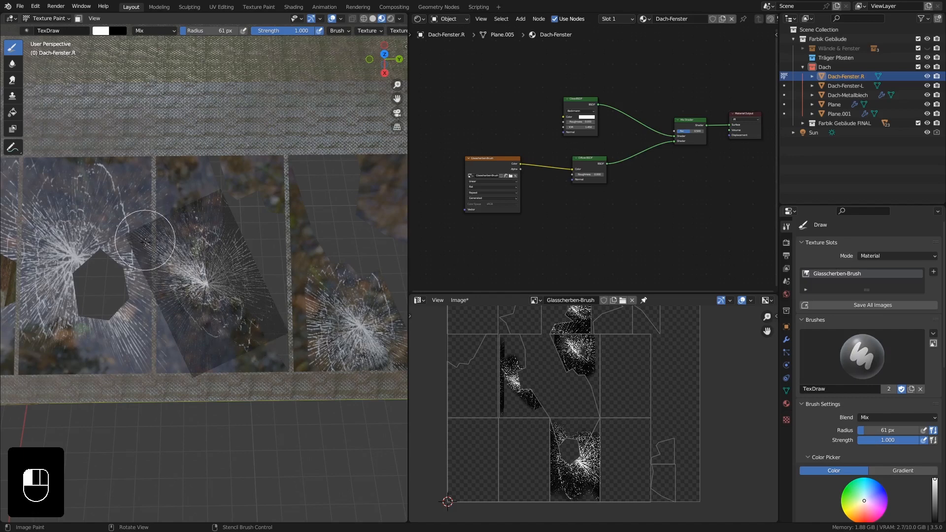
Paint cracks onto the separate shards of the next broken pane farther along, moving and rotating the stencil for each shard.
{"action": "mouse_move", "coordinate": [195, 265]}
{"action": "right_mouse_down"}
{"action": "mouse_move", "coordinate": [190, 348]}
{"action": "mouse_move", "coordinate": [144, 397]}
{"action": "mouse_move", "coordinate": [126, 397]}
{"action": "right_mouse_up"}
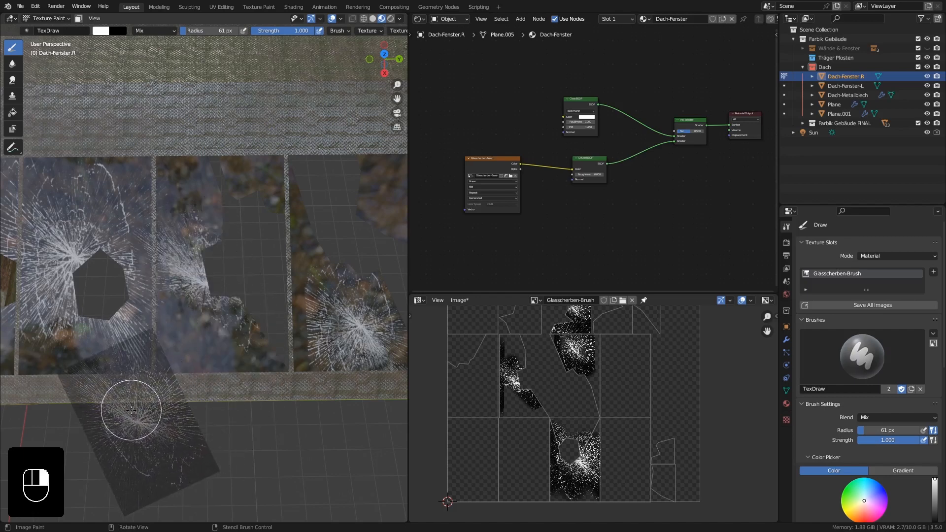
{"action": "mouse_move", "coordinate": [127, 397]}
{"action": "middle_mouse_down"}
{"action": "mouse_move", "coordinate": [157, 349]}
{"action": "mouse_move", "coordinate": [147, 312]}
{"action": "mouse_move", "coordinate": [204, 310]}
{"action": "mouse_move", "coordinate": [234, 327]}
{"action": "middle_mouse_up"}
{"action": "middle_click_drag", "start_coordinate": [260, 276], "coordinate": [245, 302], "text": "ctrl"}
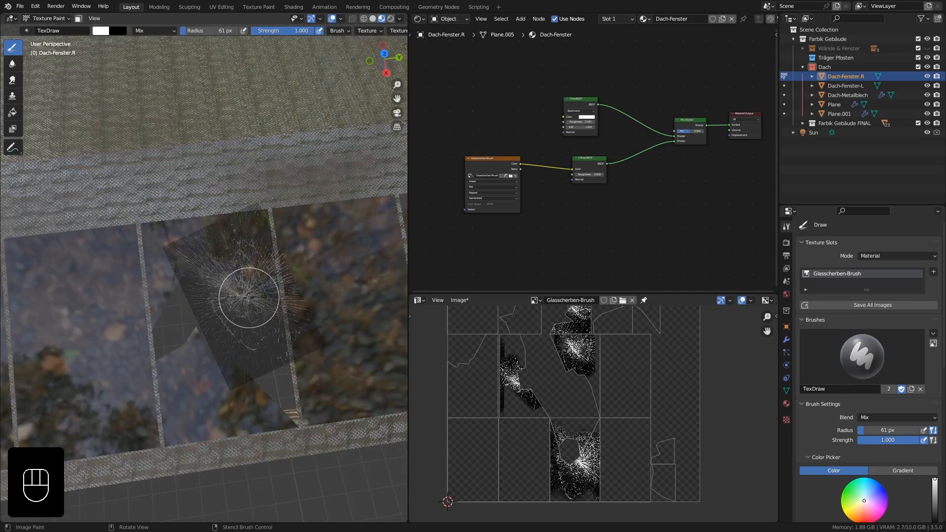
{"action": "left_click_drag", "start_coordinate": [262, 297], "coordinate": [251, 299]}
{"action": "mouse_move", "coordinate": [247, 301]}
{"action": "right_mouse_down"}
{"action": "mouse_move", "coordinate": [215, 376]}
{"action": "mouse_move", "coordinate": [212, 367]}
{"action": "mouse_move", "coordinate": [259, 332]}
{"action": "mouse_move", "coordinate": [261, 411]}
{"action": "mouse_move", "coordinate": [230, 353]}
{"action": "mouse_move", "coordinate": [255, 401]}
{"action": "mouse_move", "coordinate": [276, 422]}
{"action": "mouse_move", "coordinate": [291, 421]}
{"action": "mouse_move", "coordinate": [291, 405]}
{"action": "mouse_move", "coordinate": [210, 418]}
{"action": "right_mouse_up"}
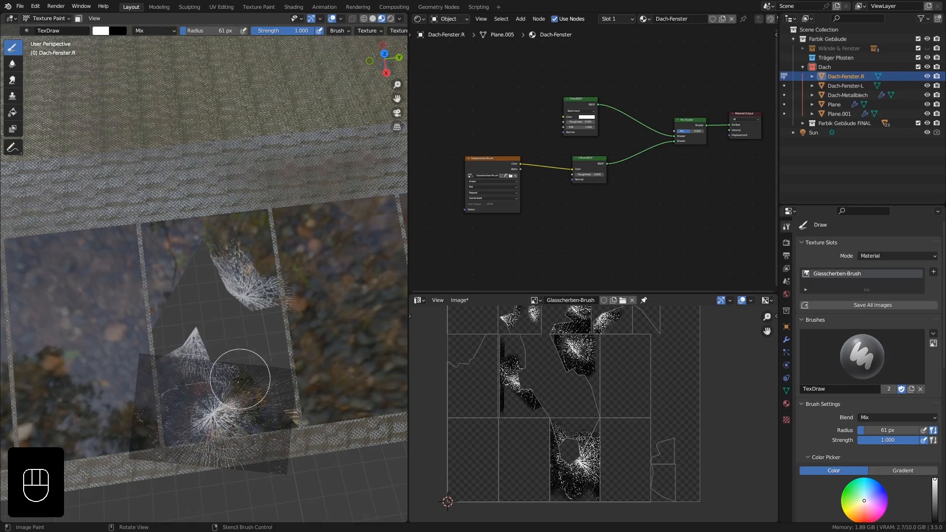
{"action": "right_click_drag", "start_coordinate": [238, 378], "coordinate": [198, 231]}
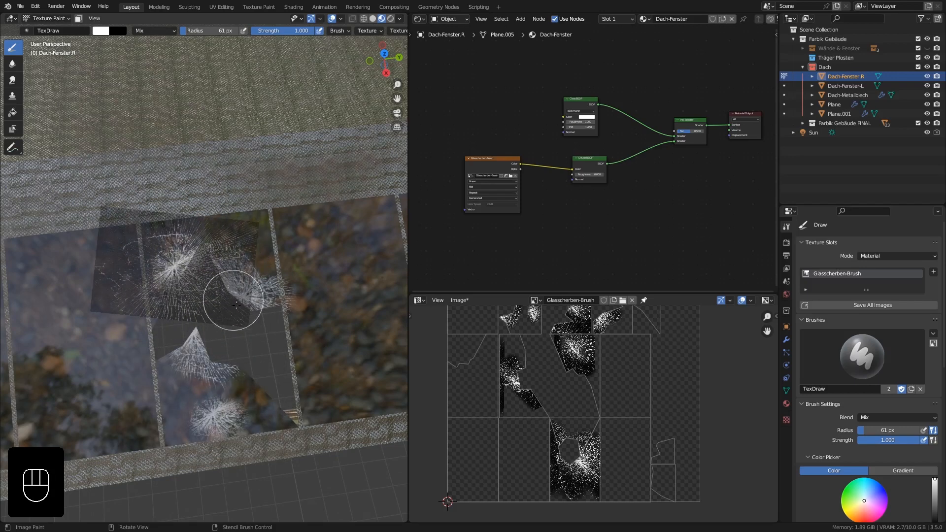
{"action": "mouse_move", "coordinate": [237, 275]}
{"action": "right_mouse_down"}
{"action": "mouse_move", "coordinate": [239, 417]}
{"action": "mouse_move", "coordinate": [310, 501]}
{"action": "mouse_move", "coordinate": [318, 442]}
{"action": "mouse_move", "coordinate": [368, 376]}
{"action": "mouse_move", "coordinate": [309, 295]}
{"action": "mouse_move", "coordinate": [280, 302]}
{"action": "right_mouse_up"}
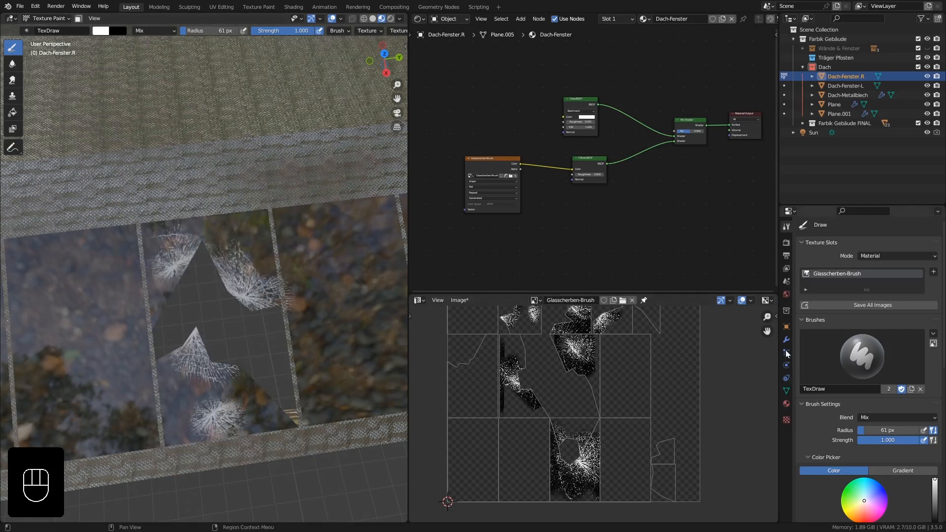
Replace the Glasscherben-Brush texture's image with zerklueftete-glasstruktur.jpg from the texturen folder.
{"action": "scroll", "coordinate": [874, 374], "scroll_direction": "down", "scroll_amount": 8}
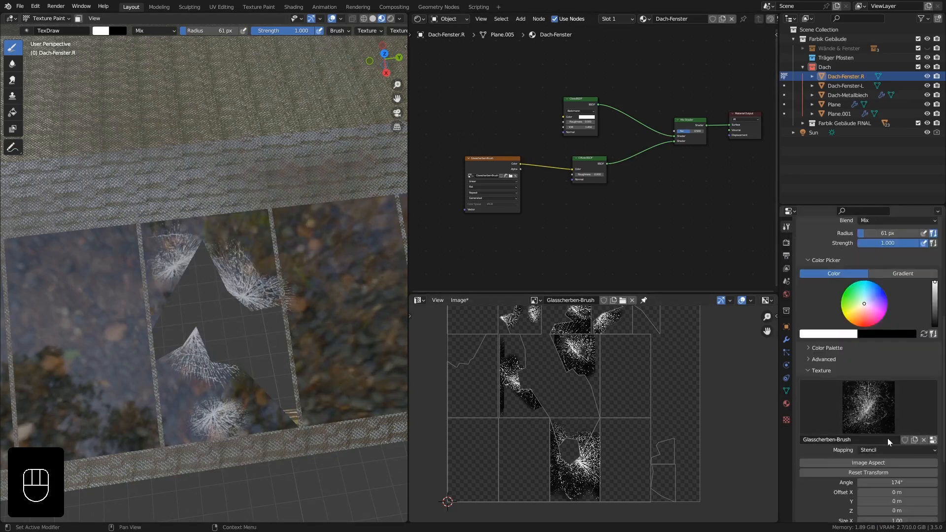
{"action": "left_click", "coordinate": [787, 419]}
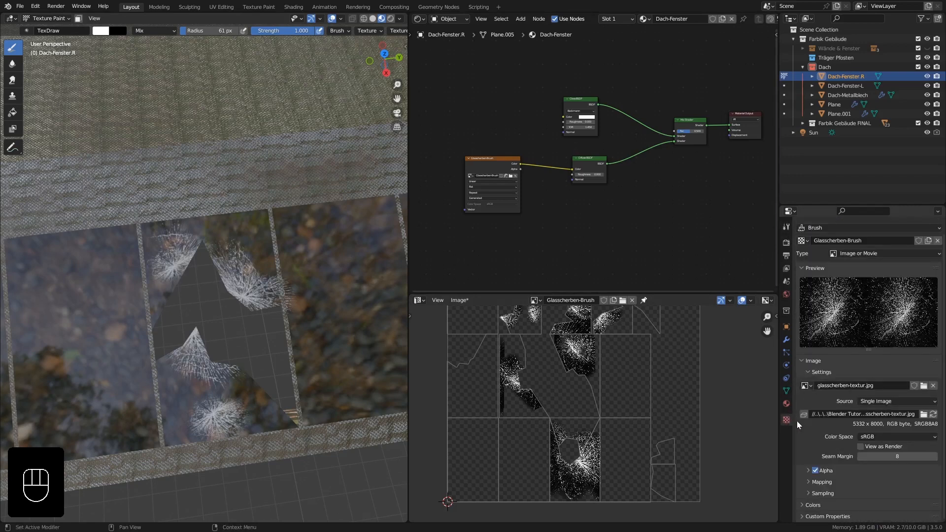
{"action": "left_click", "coordinate": [924, 387]}
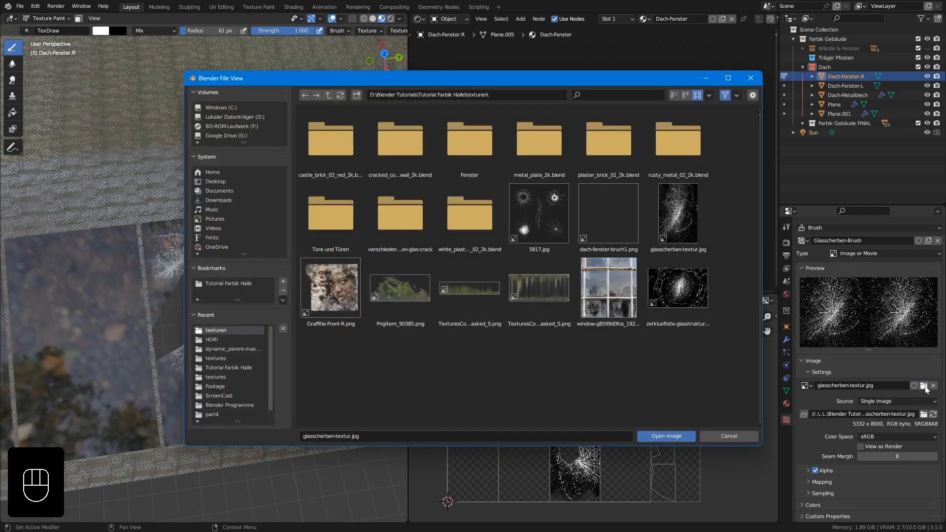
{"action": "left_click", "coordinate": [683, 288]}
{"action": "left_click", "coordinate": [670, 434]}
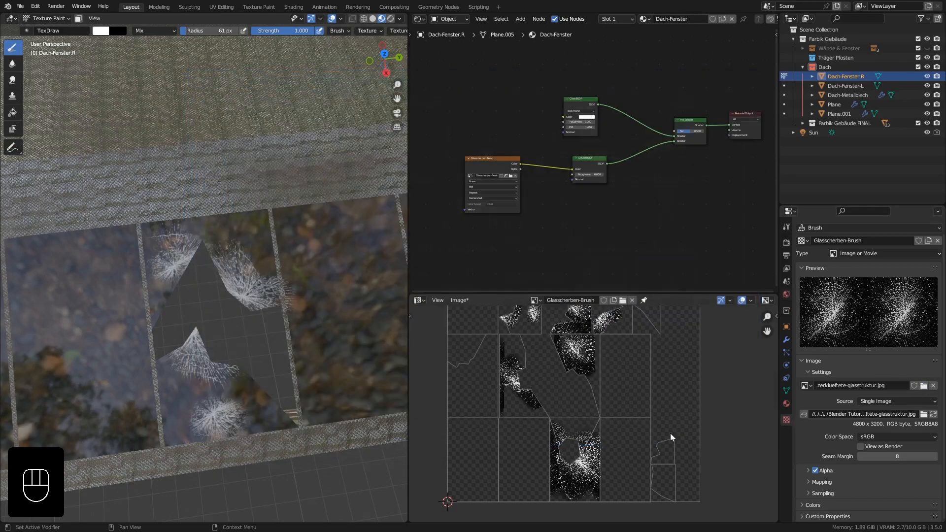
Place the stencil over the third pane and paint concentric cracks around its hole and onto the fourth pane's adjoining shard.
{"action": "mouse_move", "coordinate": [190, 306]}
{"action": "middle_mouse_down"}
{"action": "mouse_move", "coordinate": [205, 296]}
{"action": "mouse_move", "coordinate": [234, 315]}
{"action": "mouse_move", "coordinate": [217, 296]}
{"action": "mouse_move", "coordinate": [189, 297]}
{"action": "mouse_move", "coordinate": [193, 284]}
{"action": "middle_mouse_up"}
{"action": "left_click_drag", "start_coordinate": [192, 284], "coordinate": [182, 271]}
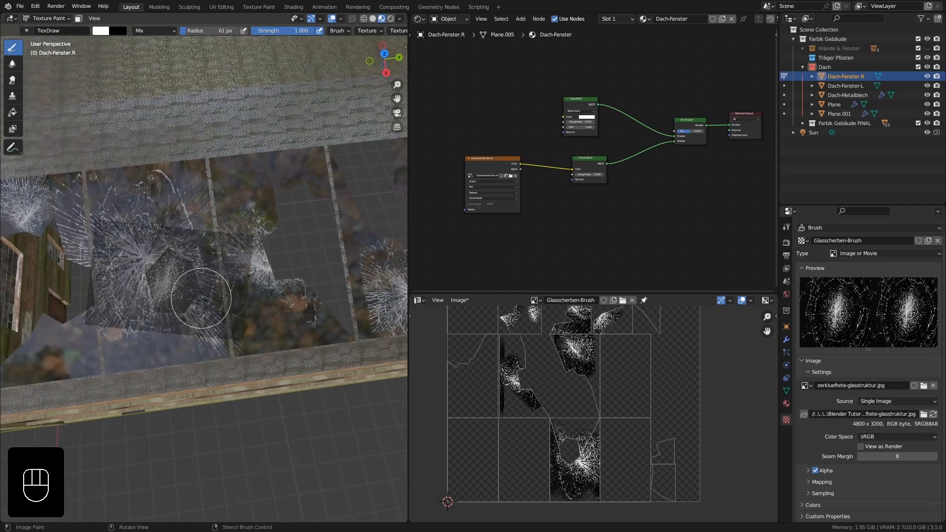
{"action": "mouse_move", "coordinate": [211, 314]}
{"action": "right_mouse_down", "text": "shift"}
{"action": "mouse_move", "coordinate": [230, 338]}
{"action": "mouse_move", "coordinate": [214, 321]}
{"action": "mouse_move", "coordinate": [225, 328]}
{"action": "mouse_move", "coordinate": [214, 297]}
{"action": "right_mouse_up", "text": "shift"}
{"action": "right_click_drag", "start_coordinate": [246, 249], "coordinate": [223, 259], "text": "shift"}
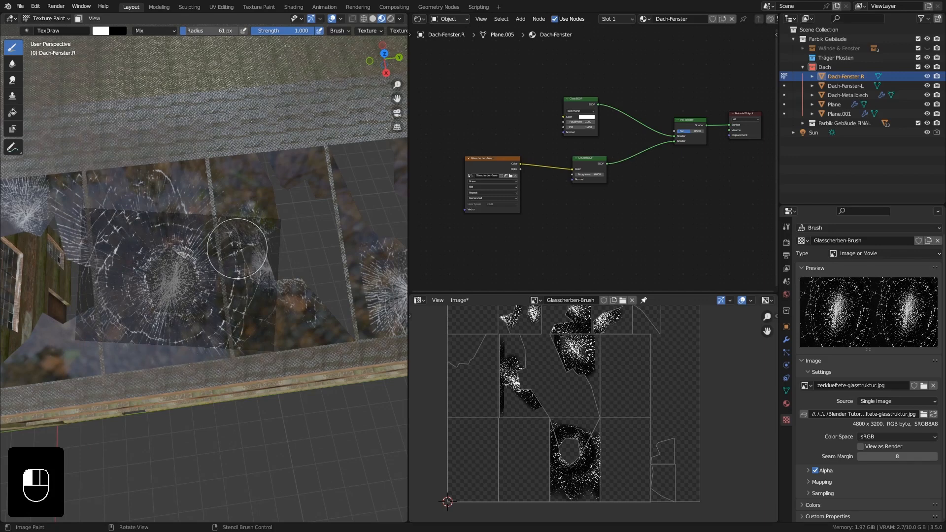
{"action": "mouse_move", "coordinate": [216, 339]}
{"action": "right_mouse_down"}
{"action": "mouse_move", "coordinate": [178, 353]}
{"action": "mouse_move", "coordinate": [148, 460]}
{"action": "mouse_move", "coordinate": [100, 436]}
{"action": "mouse_move", "coordinate": [172, 417]}
{"action": "right_mouse_up"}
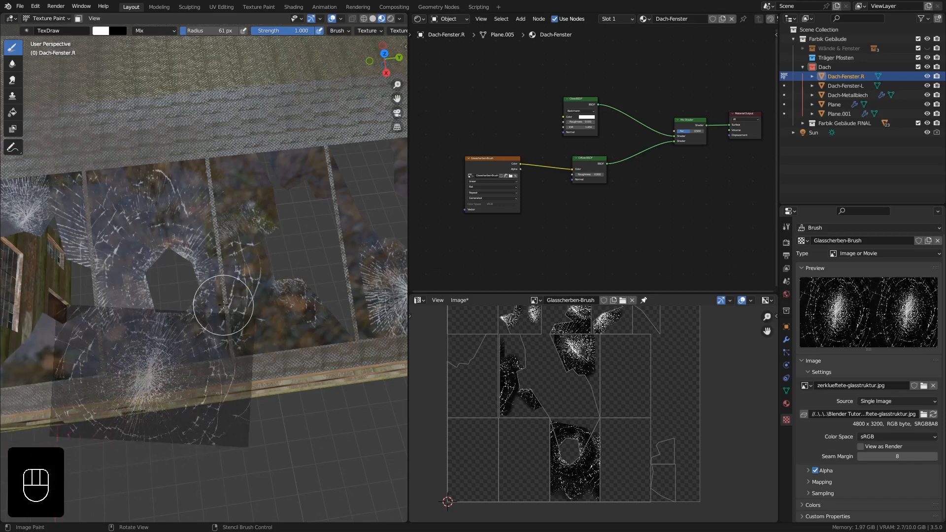
Fit the stencil to the full area of the intact first pane at the roof's end and paint the shattered pattern across it.
{"action": "scroll", "coordinate": [224, 305], "scroll_direction": "down", "scroll_amount": 4}
{"action": "middle_click_drag", "start_coordinate": [203, 308], "coordinate": [252, 267], "text": "shift"}
{"action": "right_click_drag", "start_coordinate": [124, 358], "coordinate": [107, 253]}
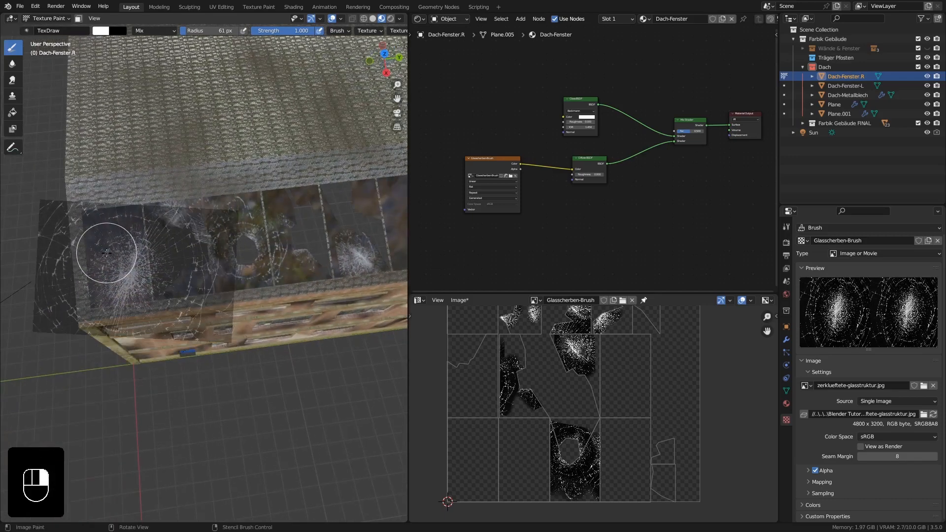
{"action": "middle_click_drag", "start_coordinate": [94, 252], "coordinate": [182, 223]}
{"action": "right_click_drag", "start_coordinate": [224, 223], "coordinate": [231, 200]}
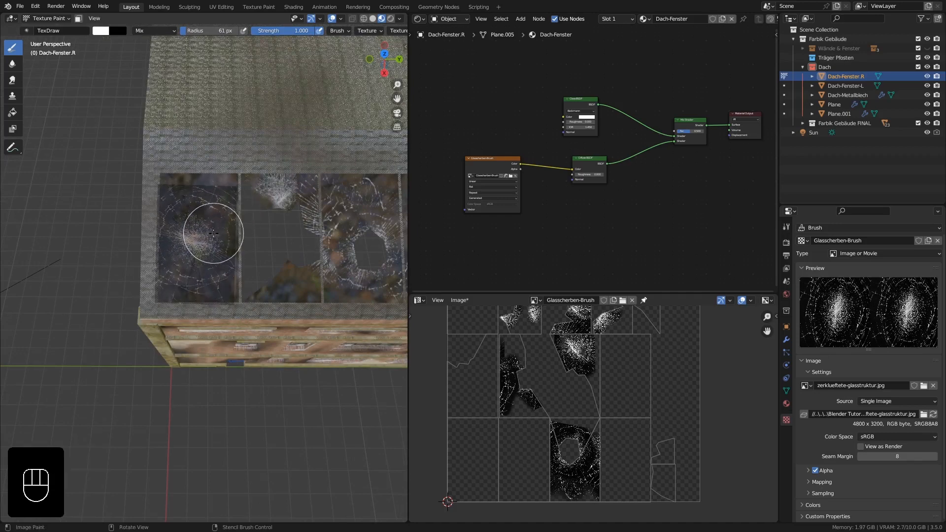
{"action": "scroll", "coordinate": [214, 234], "scroll_direction": "up", "scroll_amount": 5}
{"action": "middle_click_drag", "start_coordinate": [186, 212], "coordinate": [218, 233], "text": "shift"}
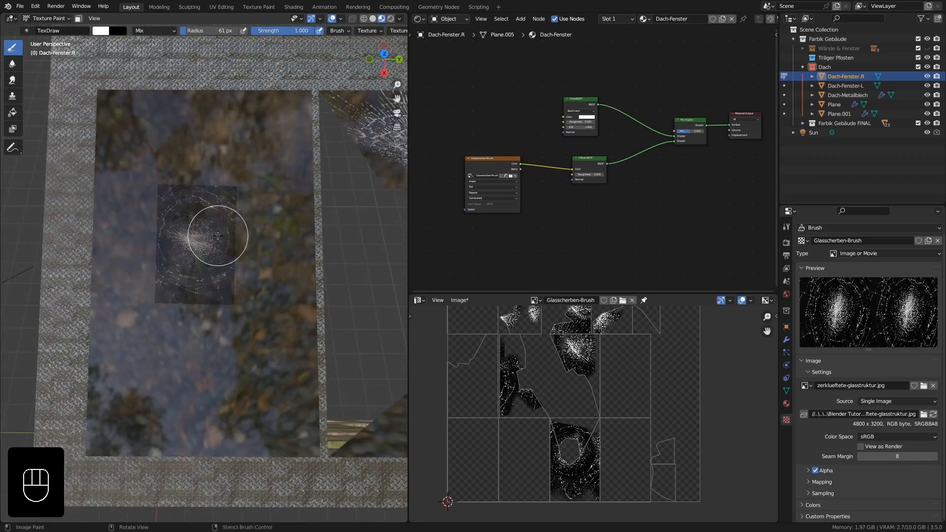
{"action": "right_click_drag", "start_coordinate": [231, 231], "coordinate": [254, 190]}
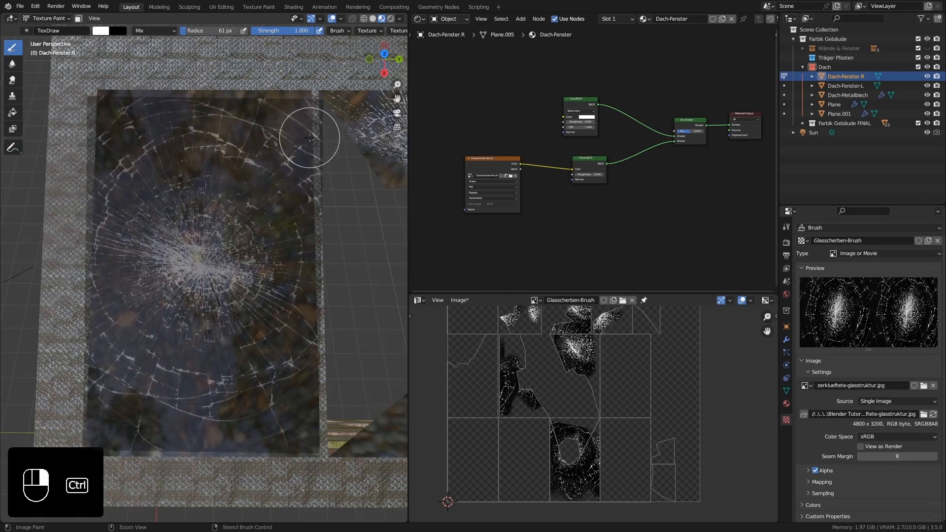
{"action": "mouse_move", "coordinate": [309, 137]}
{"action": "right_mouse_down", "text": "ctrl"}
{"action": "mouse_move", "coordinate": [296, 141]}
{"action": "mouse_move", "coordinate": [298, 133]}
{"action": "mouse_move", "coordinate": [296, 143]}
{"action": "right_mouse_up", "text": "ctrl"}
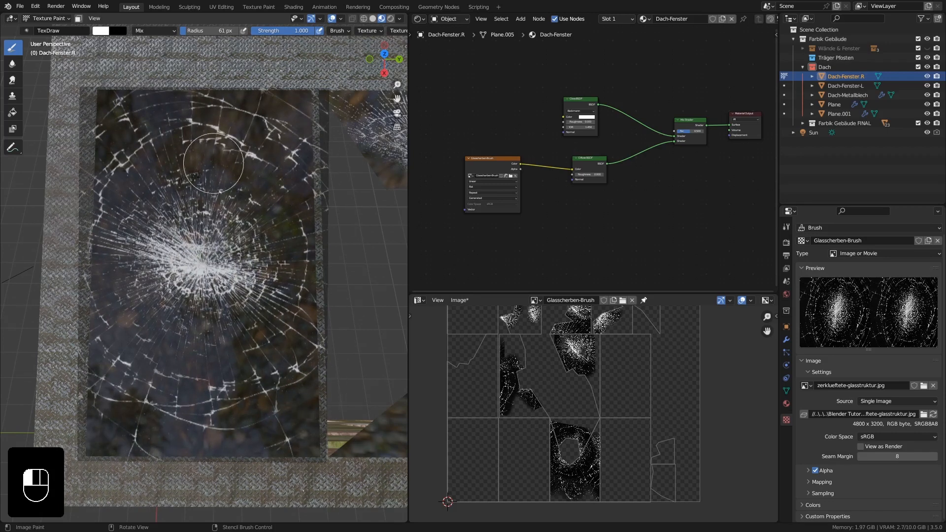
{"action": "left_click_drag", "start_coordinate": [225, 339], "coordinate": [232, 335]}
Resize the stencil over the second-to-last pane at the roof's far end and paint cracks around its hole and upper part.
{"action": "scroll", "coordinate": [232, 335], "scroll_direction": "down", "scroll_amount": 6}
{"action": "mouse_move", "coordinate": [335, 364]}
{"action": "middle_mouse_down", "text": "shift"}
{"action": "mouse_move", "coordinate": [237, 349]}
{"action": "mouse_move", "coordinate": [219, 321]}
{"action": "mouse_move", "coordinate": [134, 318]}
{"action": "mouse_move", "coordinate": [149, 318]}
{"action": "middle_mouse_up", "text": "shift"}
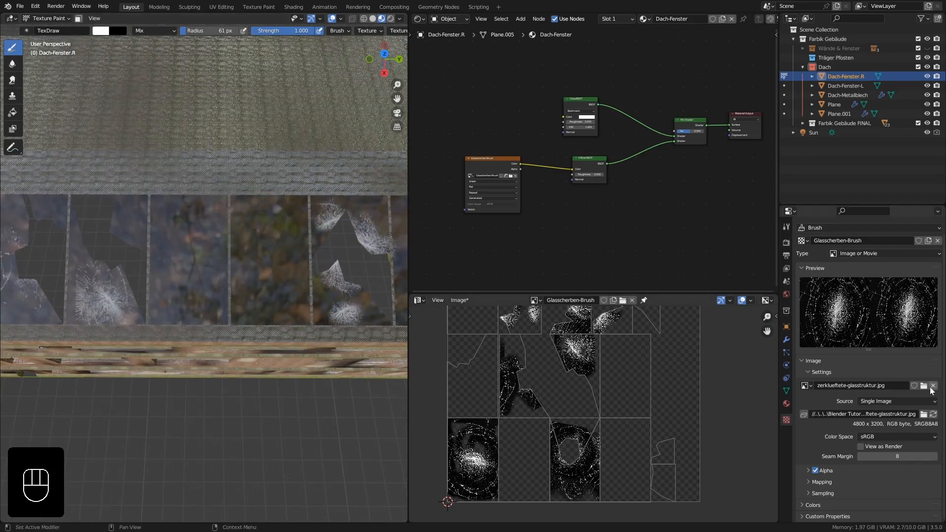
{"action": "middle_click_drag", "start_coordinate": [312, 275], "coordinate": [145, 278], "text": "shift"}
{"action": "mouse_move", "coordinate": [275, 182]}
{"action": "right_mouse_down", "text": "ctrl"}
{"action": "mouse_move", "coordinate": [274, 200]}
{"action": "mouse_move", "coordinate": [238, 248]}
{"action": "right_mouse_up", "text": "ctrl"}
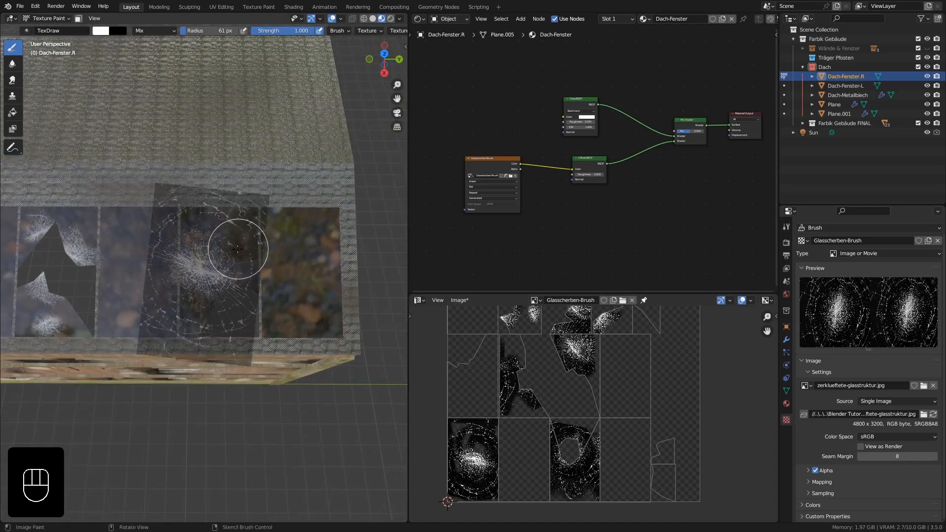
{"action": "middle_click_drag", "start_coordinate": [233, 284], "coordinate": [226, 252]}
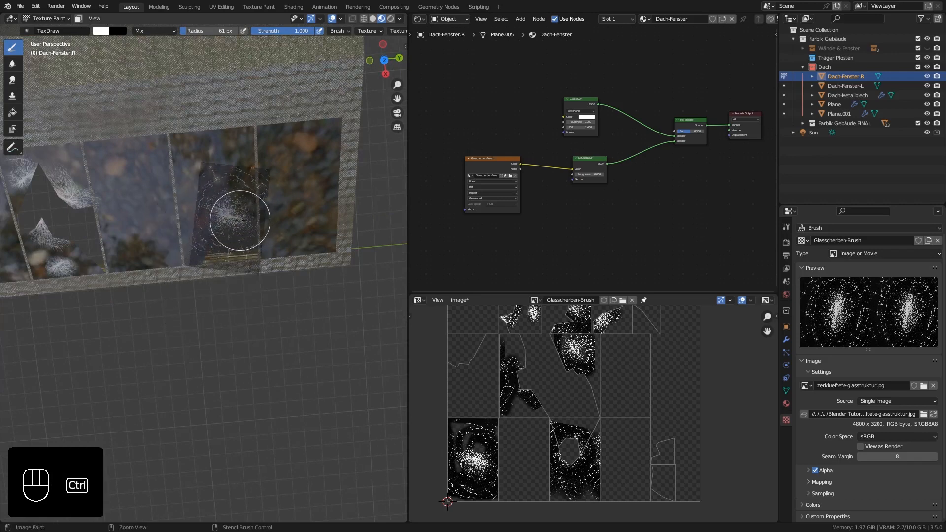
{"action": "middle_click_drag", "start_coordinate": [238, 213], "coordinate": [245, 217], "text": "ctrl"}
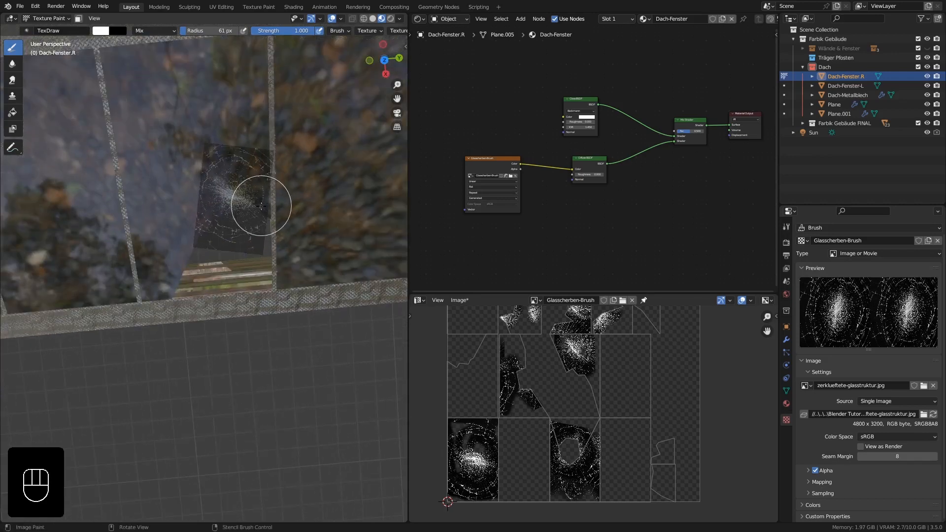
{"action": "right_click_drag", "start_coordinate": [262, 206], "coordinate": [263, 223], "text": "shift"}
{"action": "left_click", "coordinate": [224, 221]}
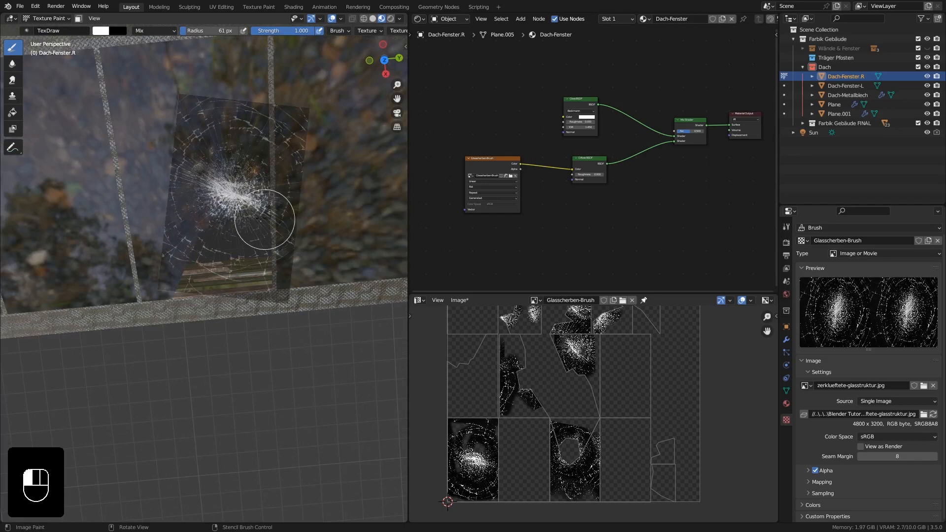
{"action": "left_click_drag", "start_coordinate": [270, 172], "coordinate": [258, 176]}
{"action": "mouse_move", "coordinate": [258, 176]}
{"action": "middle_mouse_down"}
{"action": "mouse_move", "coordinate": [268, 195]}
{"action": "mouse_move", "coordinate": [256, 197]}
{"action": "mouse_move", "coordinate": [251, 176]}
{"action": "middle_mouse_up"}
{"action": "mouse_move", "coordinate": [251, 174]}
{"action": "left_mouse_down"}
{"action": "mouse_move", "coordinate": [180, 74]}
{"action": "mouse_move", "coordinate": [179, 131]}
{"action": "mouse_move", "coordinate": [174, 66]}
{"action": "mouse_move", "coordinate": [152, 58]}
{"action": "mouse_move", "coordinate": [206, 110]}
{"action": "left_mouse_up"}
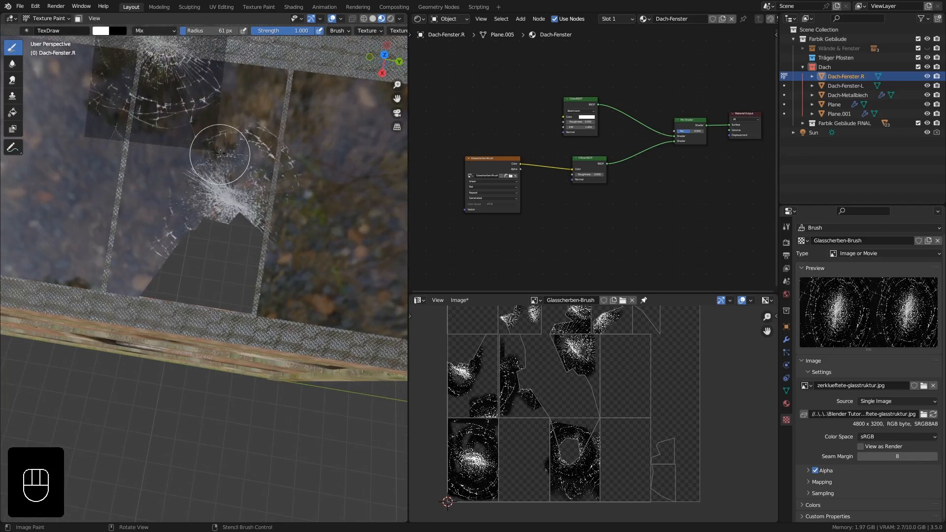
Load 5817.jpg as the brush texture's image and paint a small impact mark beside the hole in the second-to-last pane.
{"action": "middle_click_drag", "start_coordinate": [220, 151], "coordinate": [296, 175]}
{"action": "right_click_drag", "start_coordinate": [197, 93], "coordinate": [221, 210]}
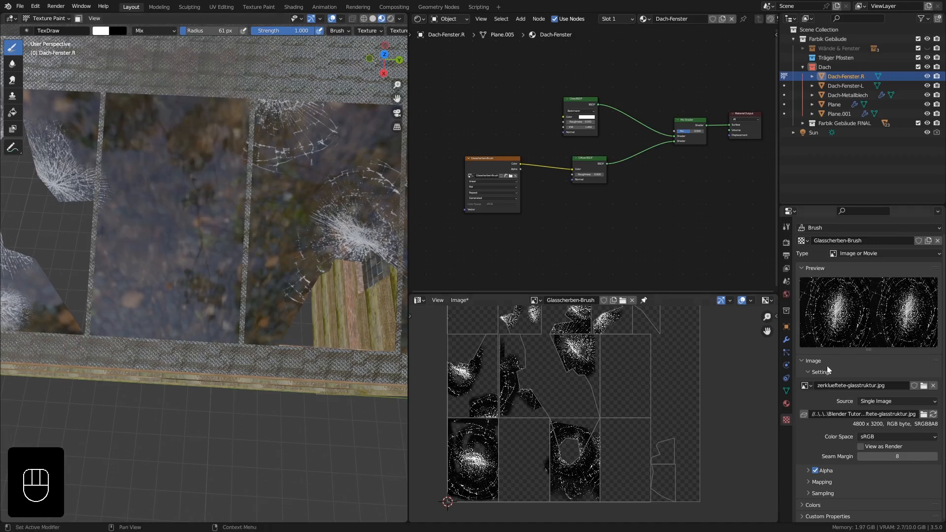
{"action": "left_click", "coordinate": [924, 386]}
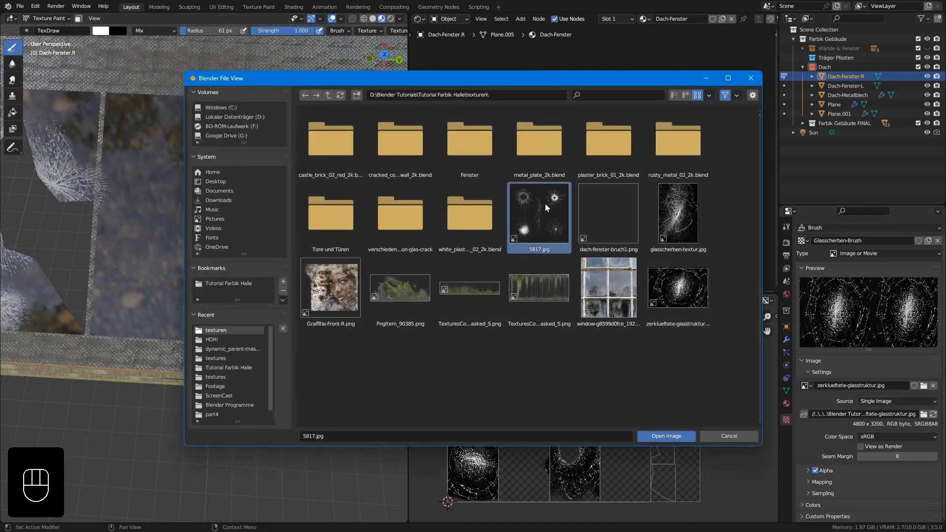
{"action": "left_click", "coordinate": [666, 436]}
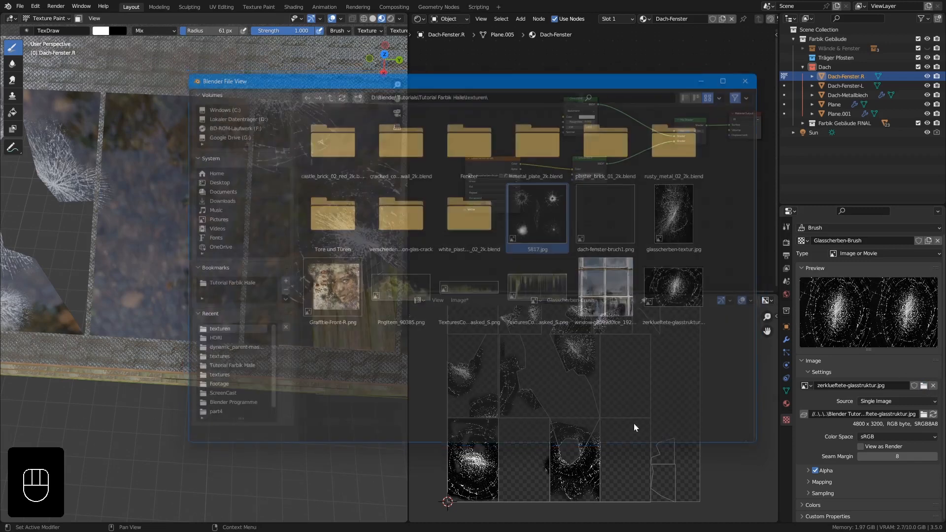
{"action": "right_click_drag", "start_coordinate": [334, 288], "coordinate": [348, 377]}
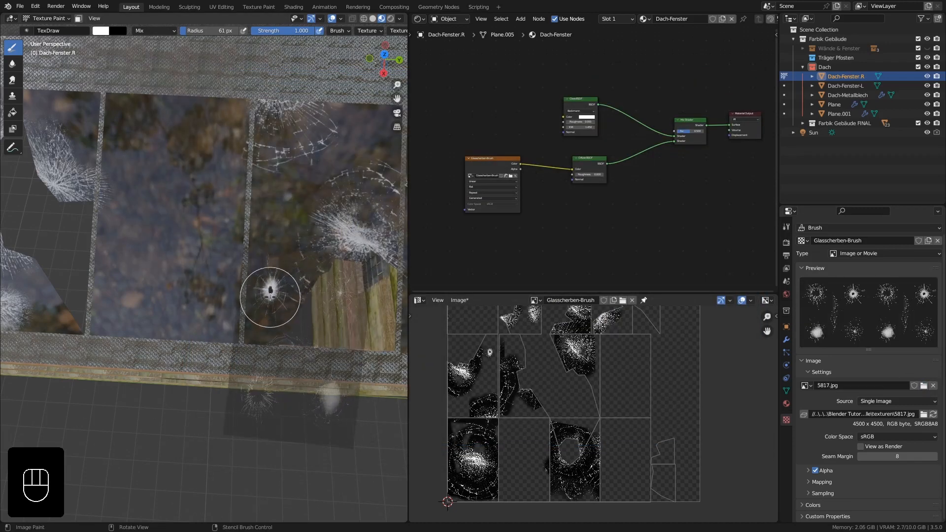
Move the stencil onto the neighbouring intact pane and paint a round impact mark in its upper part.
{"action": "mouse_move", "coordinate": [260, 297]}
{"action": "left_mouse_down"}
{"action": "mouse_move", "coordinate": [152, 180]}
{"action": "mouse_move", "coordinate": [133, 121]}
{"action": "left_mouse_up"}
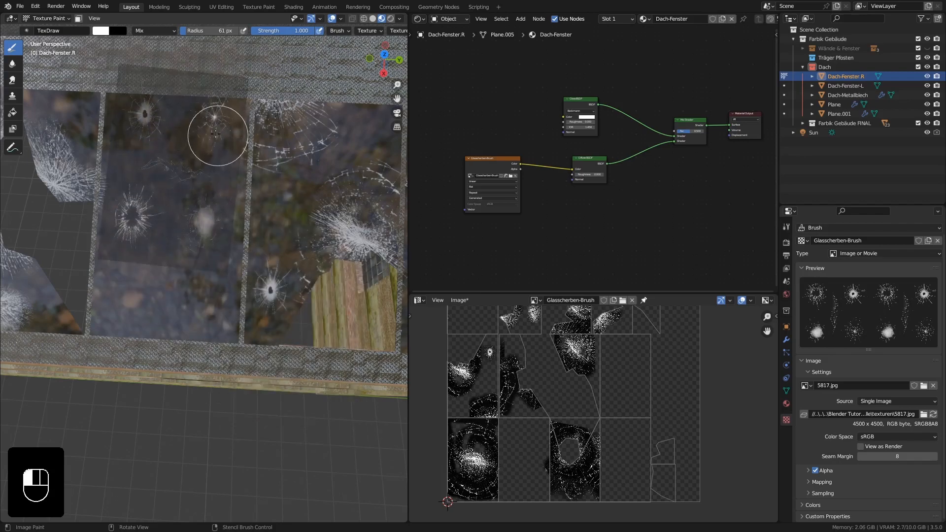
{"action": "mouse_move", "coordinate": [192, 173]}
{"action": "middle_mouse_down"}
{"action": "mouse_move", "coordinate": [195, 146]}
{"action": "mouse_move", "coordinate": [186, 173]}
{"action": "middle_mouse_up"}
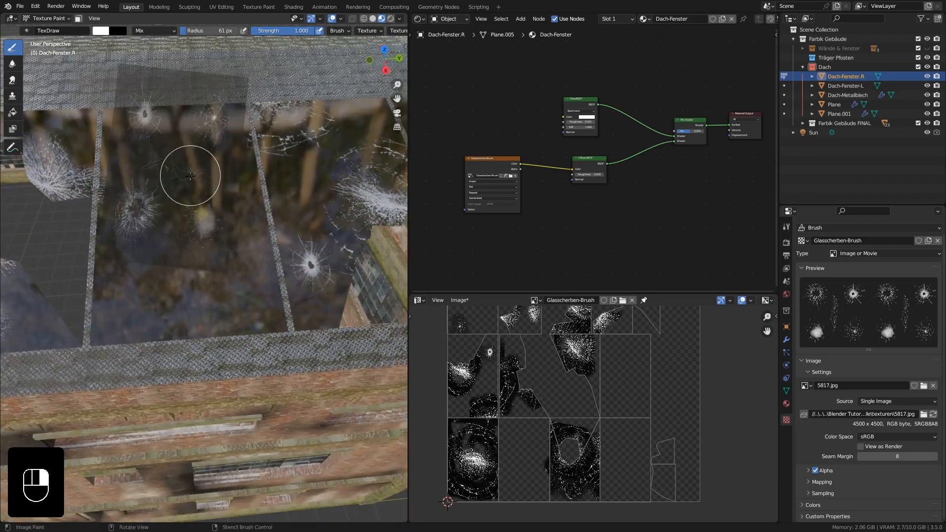
{"action": "mouse_move", "coordinate": [185, 173]}
{"action": "left_mouse_down"}
{"action": "mouse_move", "coordinate": [257, 275]}
{"action": "mouse_move", "coordinate": [284, 265]}
{"action": "left_mouse_up"}
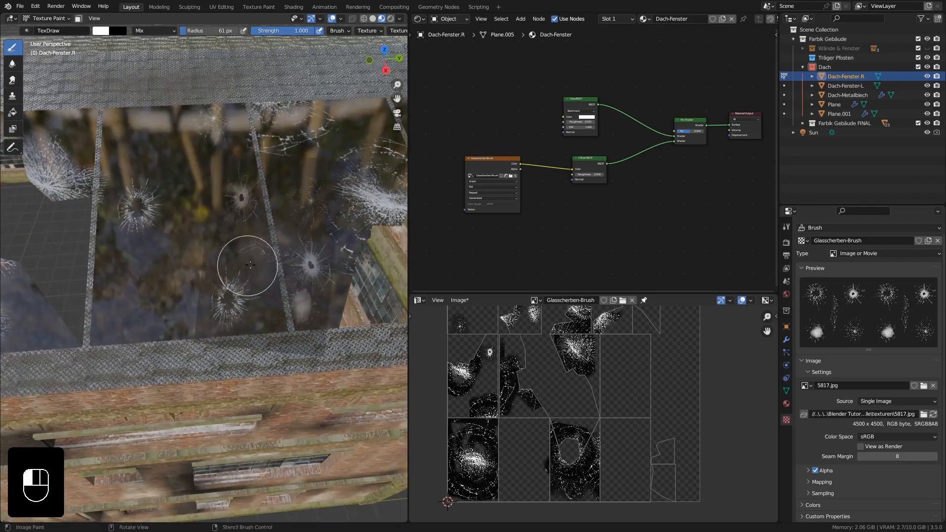
{"action": "right_click_drag", "start_coordinate": [285, 291], "coordinate": [212, 290]}
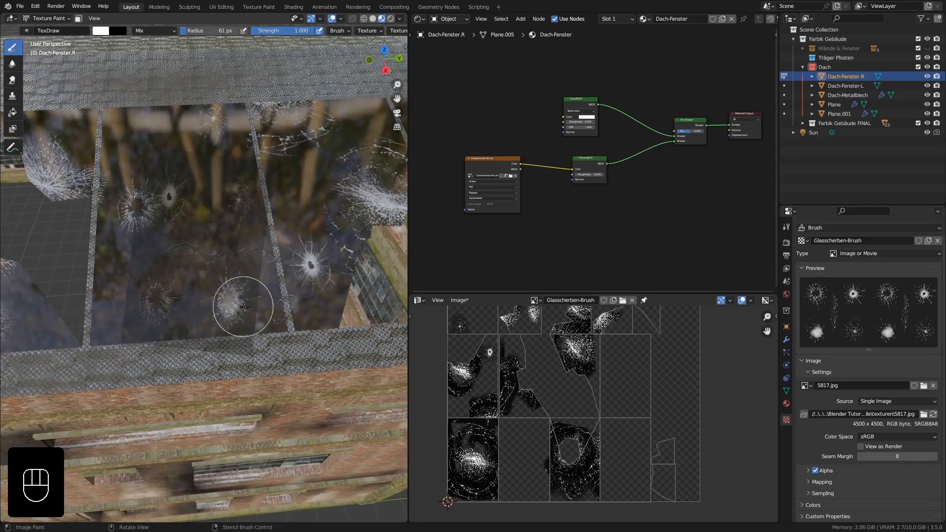
Enlarge the stencil over the intact seventh pane and paint a long jagged crack and a round impact mark onto it.
{"action": "middle_click_drag", "start_coordinate": [225, 295], "coordinate": [216, 251]}
{"action": "middle_click_drag", "start_coordinate": [217, 251], "coordinate": [212, 215], "text": "shift"}
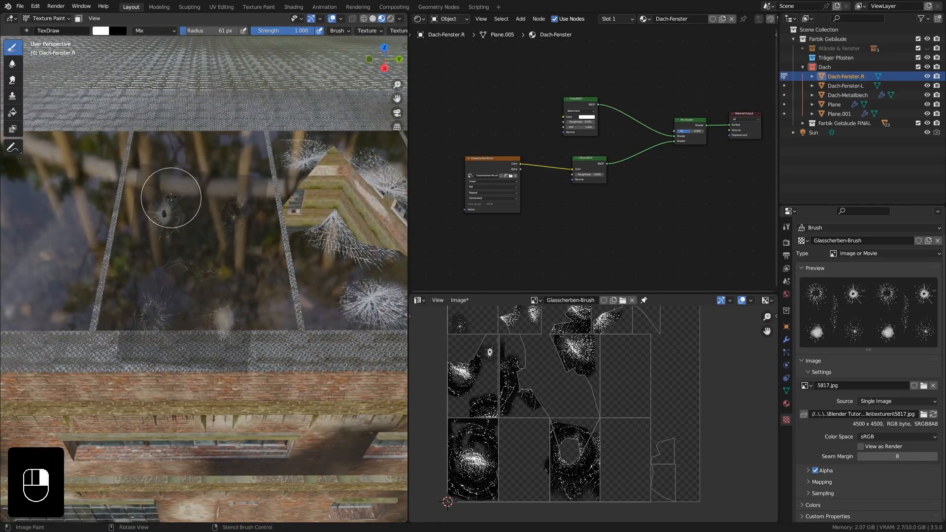
{"action": "right_click_drag", "start_coordinate": [228, 190], "coordinate": [263, 263]}
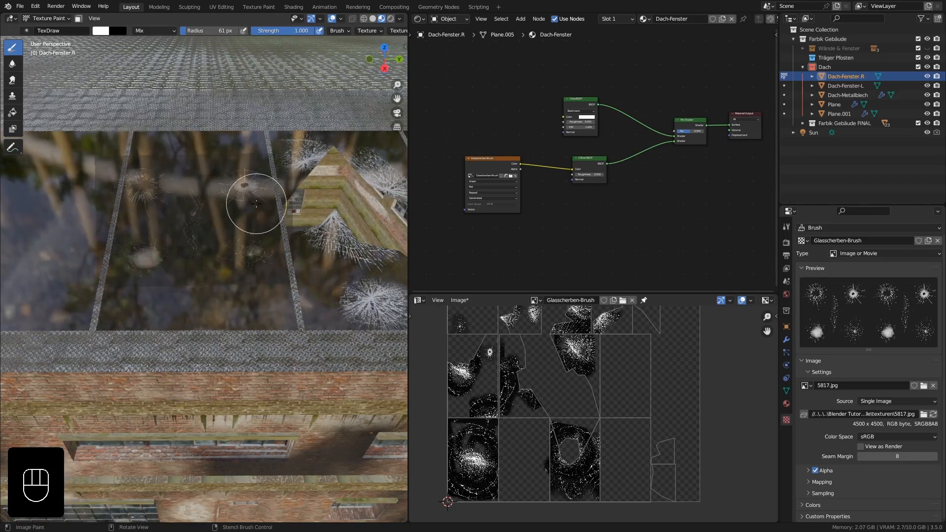
{"action": "right_click_drag", "start_coordinate": [258, 191], "coordinate": [290, 167], "text": "shift"}
{"action": "right_click_drag", "start_coordinate": [247, 226], "coordinate": [298, 224]}
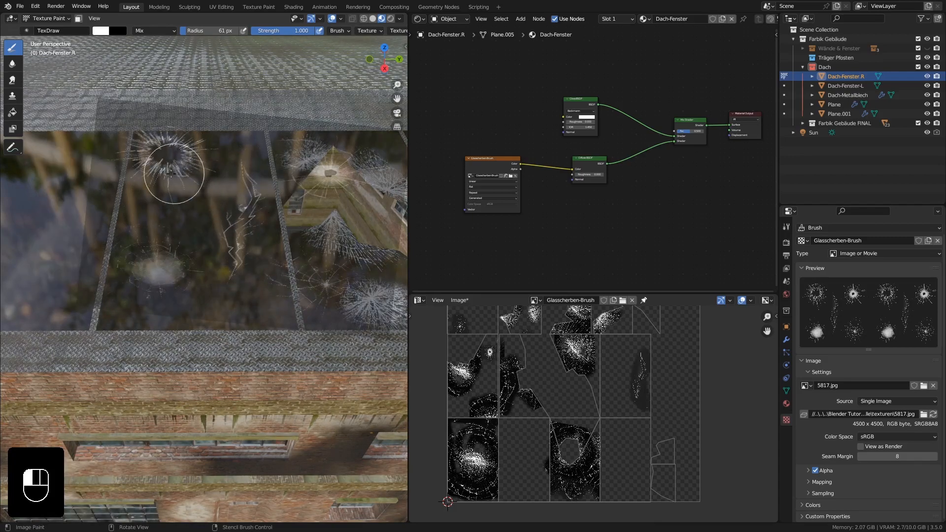
{"action": "middle_click_drag", "start_coordinate": [225, 166], "coordinate": [219, 205]}
Switch the brush texture's image back to glasscherben-textur.jpg.
{"action": "scroll", "coordinate": [240, 209], "scroll_direction": "up", "scroll_amount": 4}
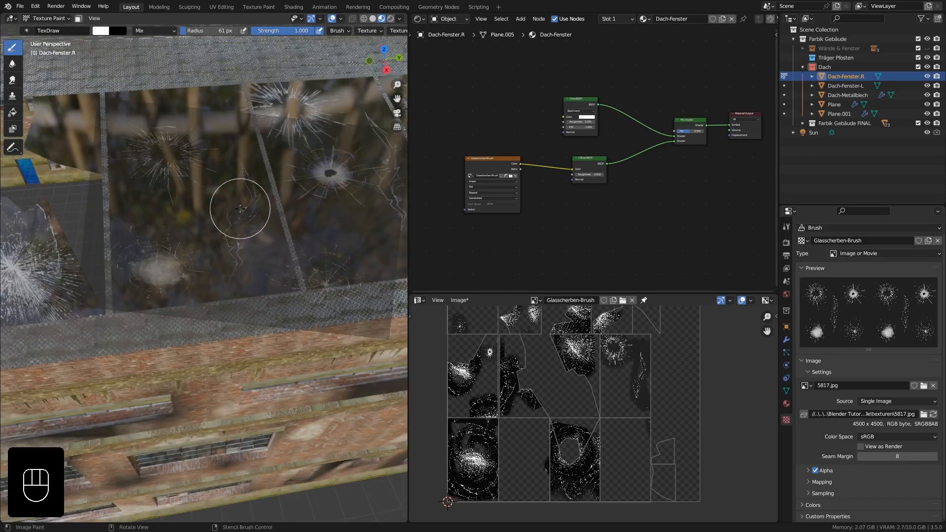
{"action": "left_click", "coordinate": [807, 385]}
{"action": "key", "text": "Escape"}
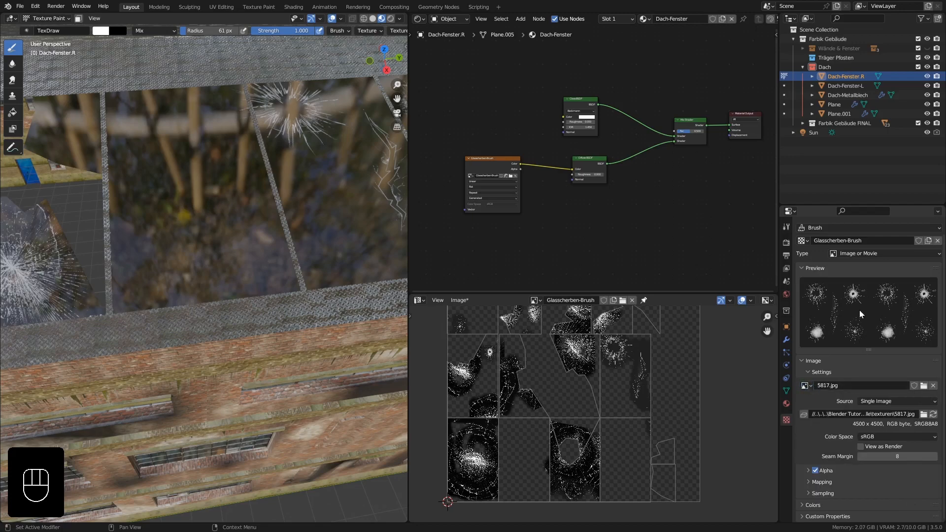
{"action": "left_click", "coordinate": [924, 386]}
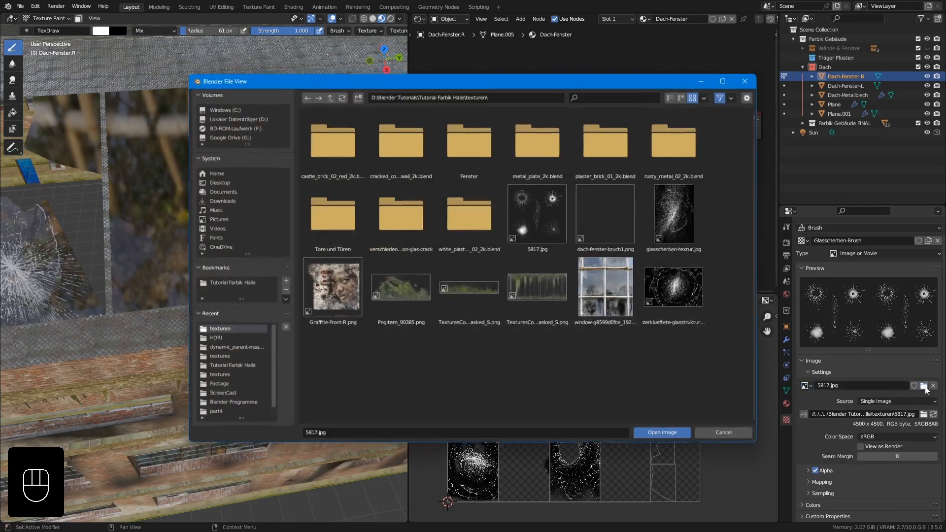
{"action": "left_click", "coordinate": [689, 218]}
{"action": "left_click", "coordinate": [660, 436]}
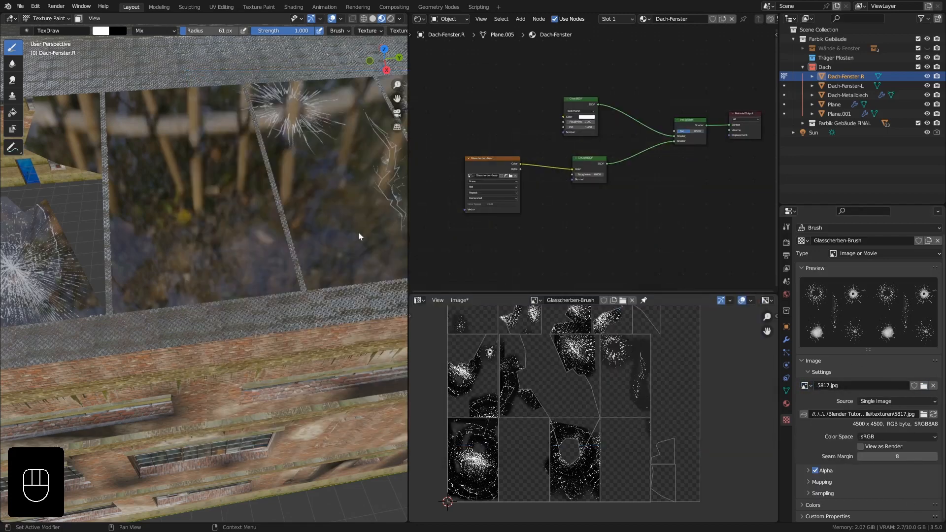
Paint shard cracks into the upper corner of the intact sixth pane and onto the fourth pane's upper shard.
{"action": "mouse_move", "coordinate": [281, 224]}
{"action": "right_mouse_down", "text": "ctrl"}
{"action": "mouse_move", "coordinate": [321, 153]}
{"action": "mouse_move", "coordinate": [271, 269]}
{"action": "mouse_move", "coordinate": [313, 271]}
{"action": "mouse_move", "coordinate": [253, 233]}
{"action": "mouse_move", "coordinate": [257, 204]}
{"action": "mouse_move", "coordinate": [264, 248]}
{"action": "mouse_move", "coordinate": [237, 203]}
{"action": "mouse_move", "coordinate": [228, 218]}
{"action": "mouse_move", "coordinate": [219, 158]}
{"action": "right_mouse_up", "text": "ctrl"}
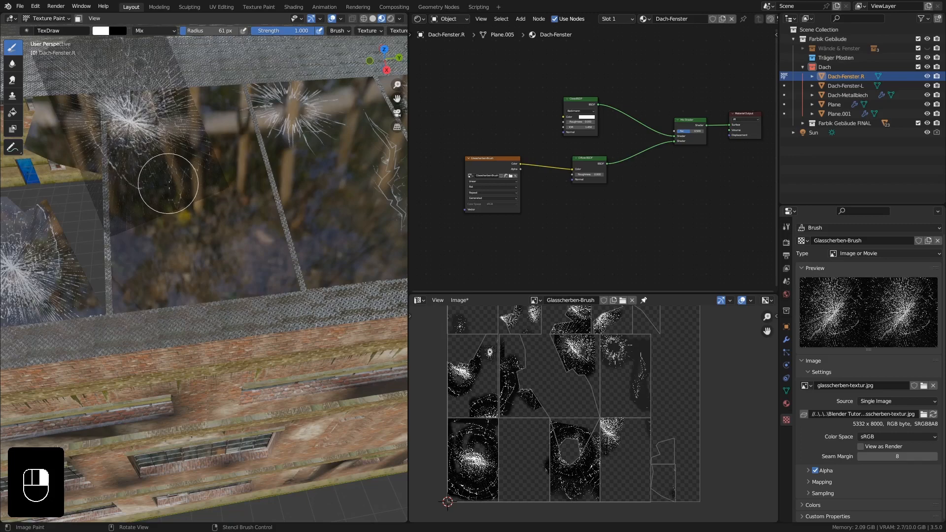
{"action": "middle_click_drag", "start_coordinate": [233, 215], "coordinate": [268, 217], "text": "shift"}
{"action": "right_click_drag", "start_coordinate": [146, 255], "coordinate": [200, 140]}
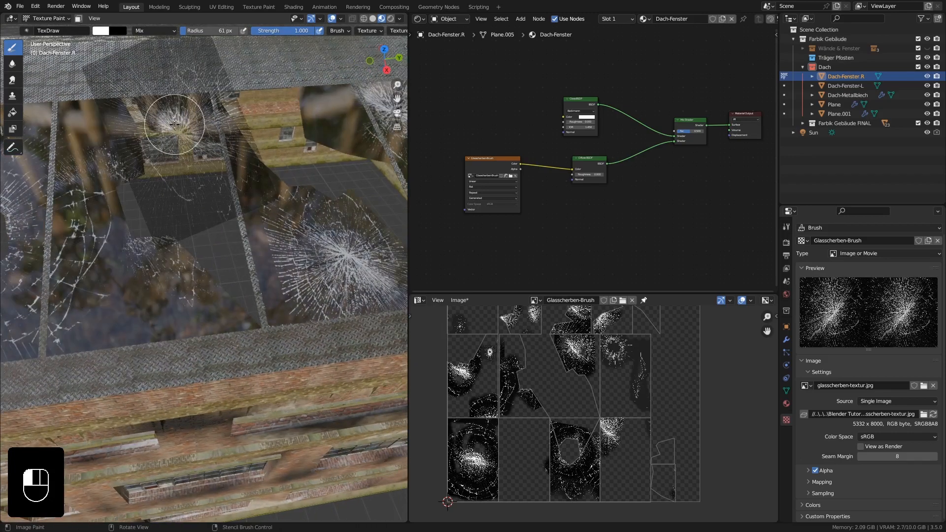
{"action": "middle_click_drag", "start_coordinate": [184, 111], "coordinate": [286, 175]}
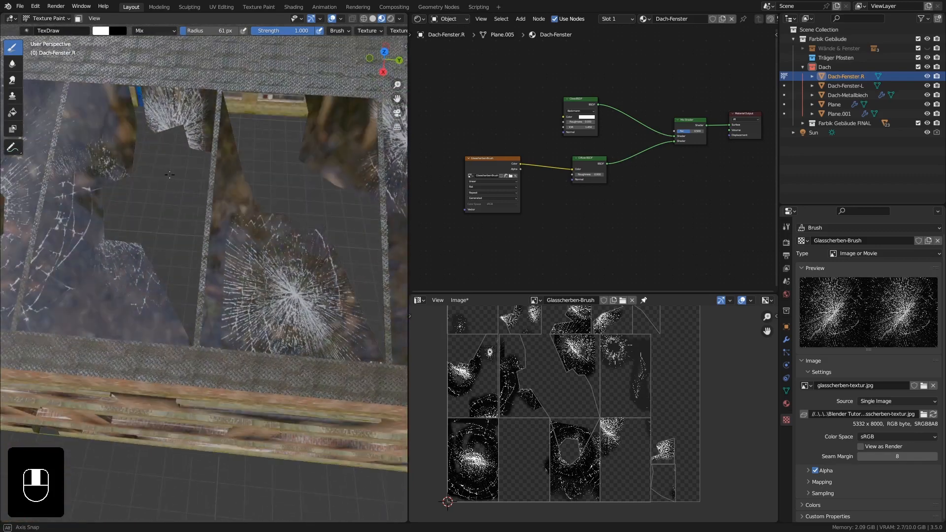
Place the stencil over the upper shard of the broken pane with the large impact burst and paint shard cracks onto it.
{"action": "mouse_move", "coordinate": [293, 180]}
{"action": "right_mouse_down"}
{"action": "mouse_move", "coordinate": [316, 173]}
{"action": "mouse_move", "coordinate": [307, 156]}
{"action": "mouse_move", "coordinate": [283, 182]}
{"action": "right_mouse_up"}
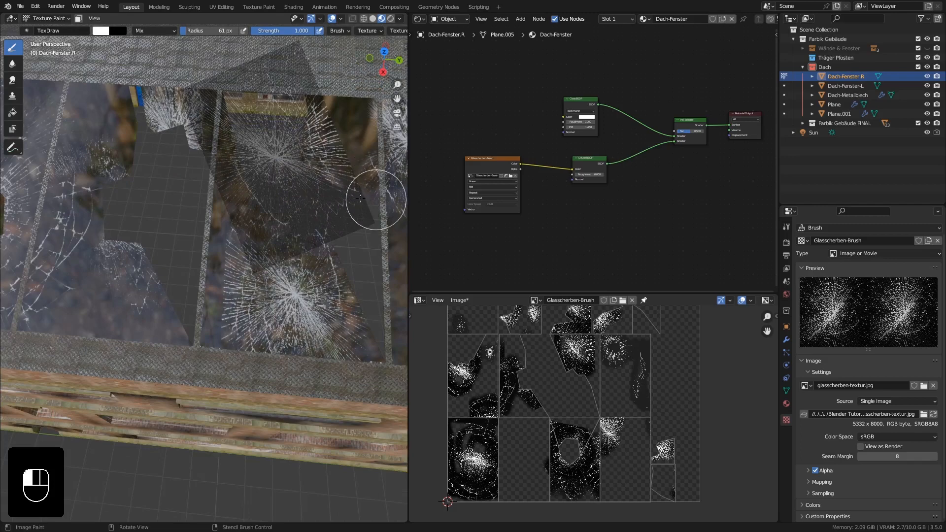
{"action": "middle_click_drag", "start_coordinate": [360, 198], "coordinate": [271, 169]}
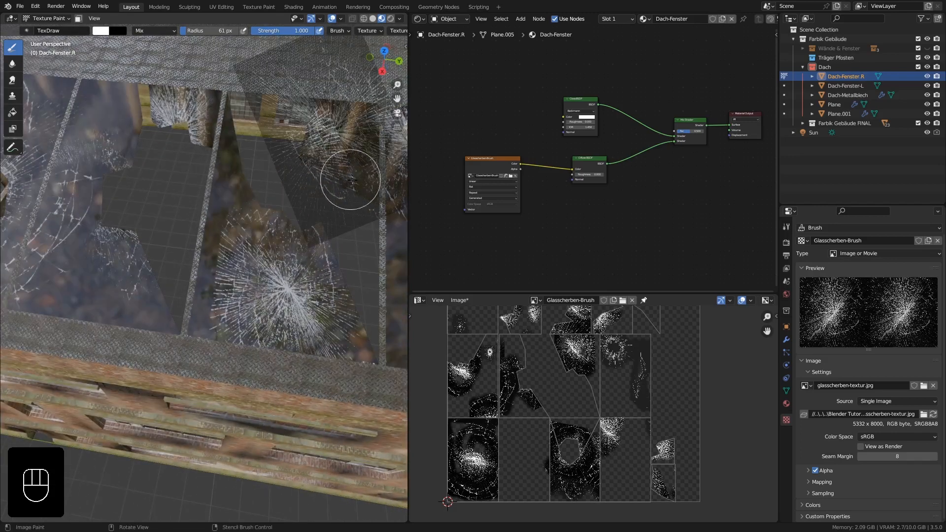
{"action": "right_click_drag", "start_coordinate": [352, 180], "coordinate": [367, 134], "text": "shift"}
{"action": "middle_click_drag", "start_coordinate": [338, 217], "coordinate": [347, 203]}
{"action": "middle_click_drag", "start_coordinate": [325, 245], "coordinate": [241, 218]}
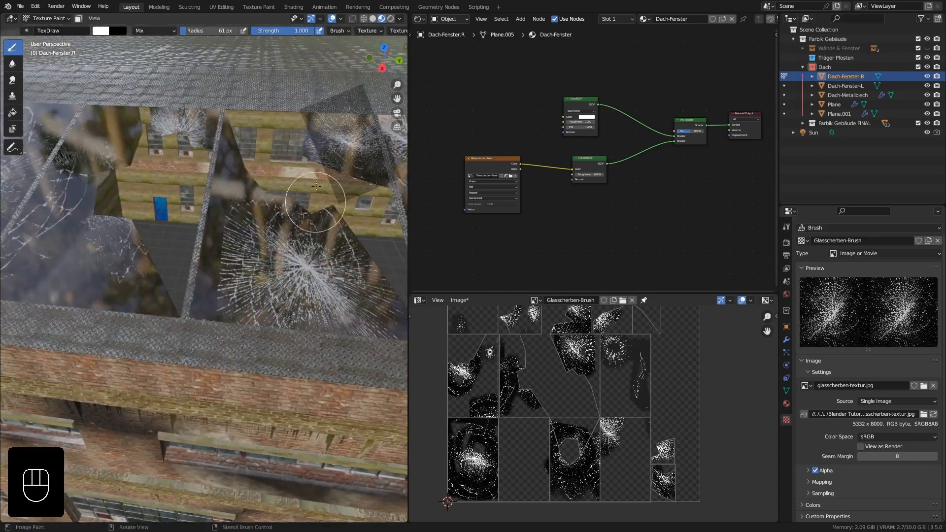
Move the stencil onto the lower shard of the broken pane beside the pane with the round hole and paint a crack burst.
{"action": "right_click_drag", "start_coordinate": [247, 241], "coordinate": [297, 264], "text": "shift"}
{"action": "right_click_drag", "start_coordinate": [296, 264], "coordinate": [260, 261]}
{"action": "right_click_drag", "start_coordinate": [258, 204], "coordinate": [202, 314]}
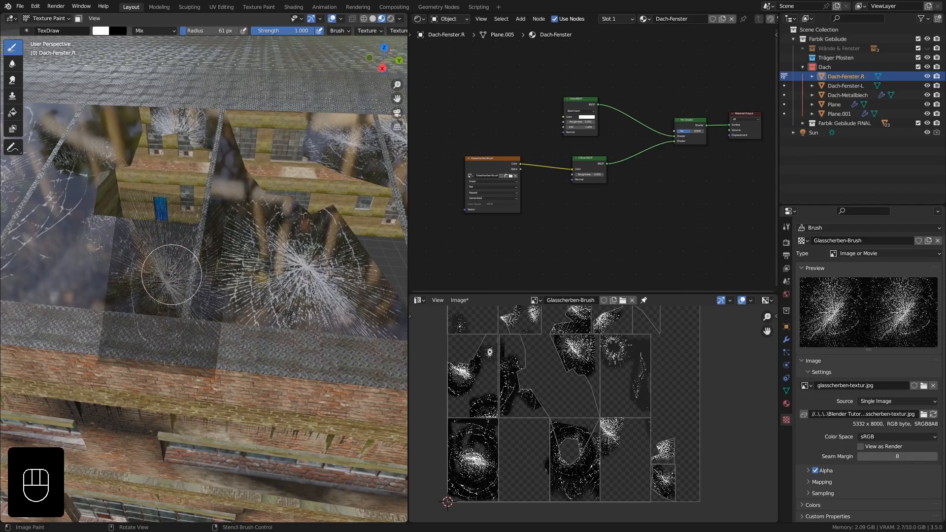
{"action": "middle_click_drag", "start_coordinate": [174, 279], "coordinate": [221, 317]}
{"action": "scroll", "coordinate": [218, 318], "scroll_direction": "up", "scroll_amount": 6}
{"action": "scroll", "coordinate": [197, 293], "scroll_direction": "down", "scroll_amount": 4}
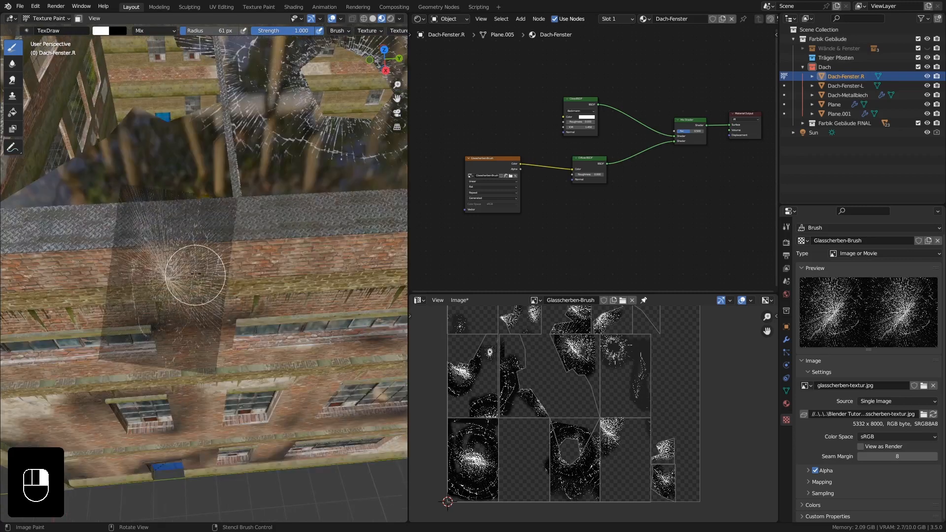
{"action": "right_click_drag", "start_coordinate": [196, 274], "coordinate": [180, 171]}
{"action": "right_click_drag", "start_coordinate": [207, 126], "coordinate": [255, 244], "text": "ctrl"}
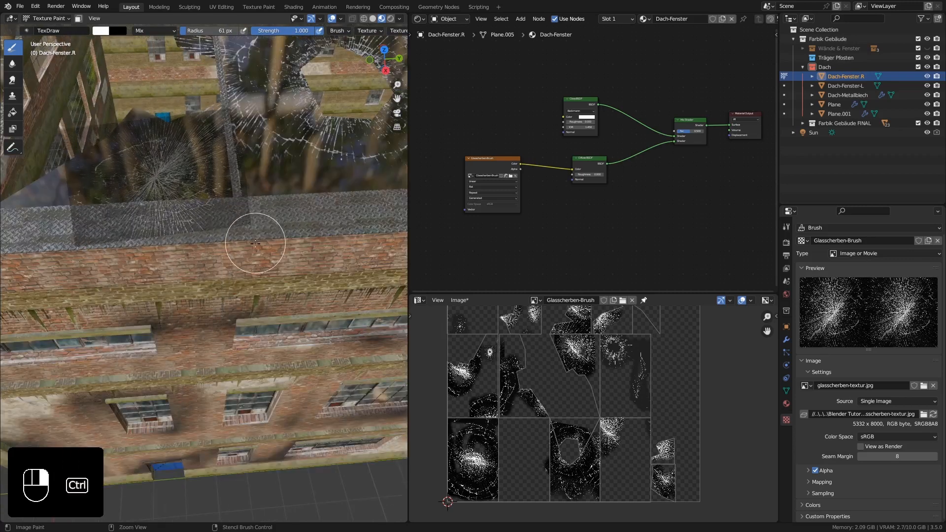
{"action": "right_click_drag", "start_coordinate": [203, 192], "coordinate": [195, 170]}
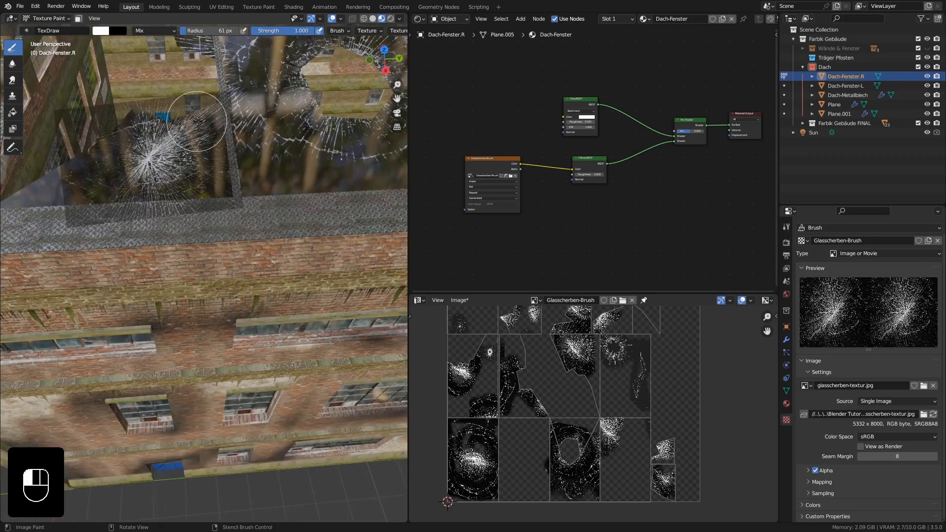
Switch the brush texture's image to zerklueftete-glasstruktur.jpg.
{"action": "scroll", "coordinate": [298, 231], "scroll_direction": "down", "scroll_amount": 5}
{"action": "mouse_move", "coordinate": [299, 231]}
{"action": "middle_mouse_down"}
{"action": "mouse_move", "coordinate": [311, 250]}
{"action": "mouse_move", "coordinate": [306, 220]}
{"action": "mouse_move", "coordinate": [253, 250]}
{"action": "mouse_move", "coordinate": [153, 264]}
{"action": "mouse_move", "coordinate": [211, 296]}
{"action": "mouse_move", "coordinate": [216, 320]}
{"action": "mouse_move", "coordinate": [222, 234]}
{"action": "mouse_move", "coordinate": [267, 220]}
{"action": "middle_mouse_up"}
{"action": "scroll", "coordinate": [306, 217], "scroll_direction": "up", "scroll_amount": 3}
{"action": "mouse_move", "coordinate": [176, 196]}
{"action": "right_mouse_down"}
{"action": "mouse_move", "coordinate": [192, 374]}
{"action": "mouse_move", "coordinate": [217, 341]}
{"action": "mouse_move", "coordinate": [184, 293]}
{"action": "right_mouse_up"}
{"action": "left_click", "coordinate": [924, 386]}
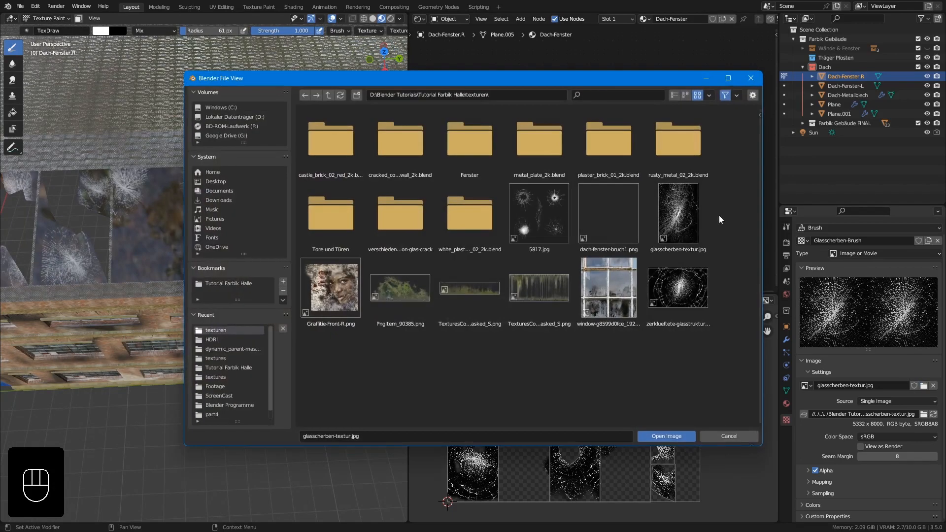
{"action": "double_click", "coordinate": [679, 291]}
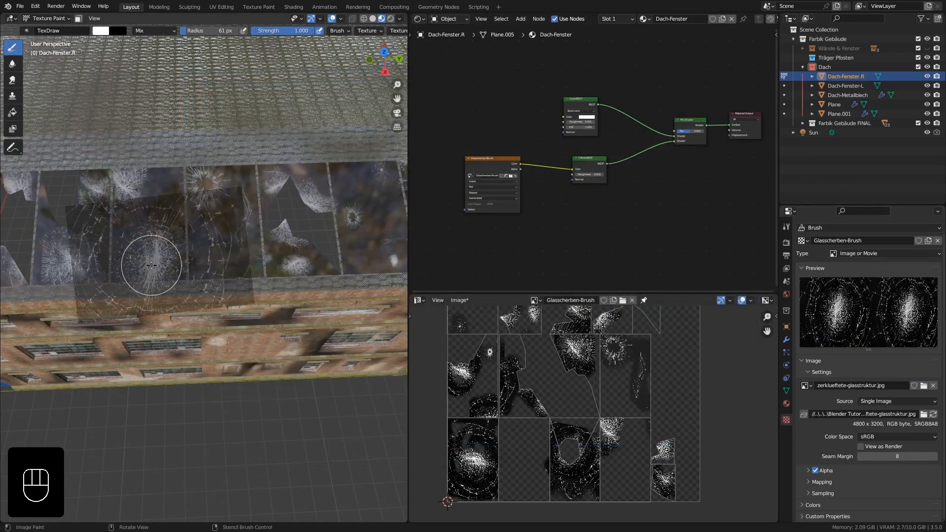
Position the tilted stencil over the lower part of the intact pane and paint a dense impact burst onto it.
{"action": "scroll", "coordinate": [151, 265], "scroll_direction": "up", "scroll_amount": 4}
{"action": "right_click_drag", "start_coordinate": [173, 279], "coordinate": [265, 296], "text": "shift"}
{"action": "right_click_drag", "start_coordinate": [255, 150], "coordinate": [164, 117], "text": "ctrl"}
{"action": "right_click_drag", "start_coordinate": [186, 181], "coordinate": [232, 241]}
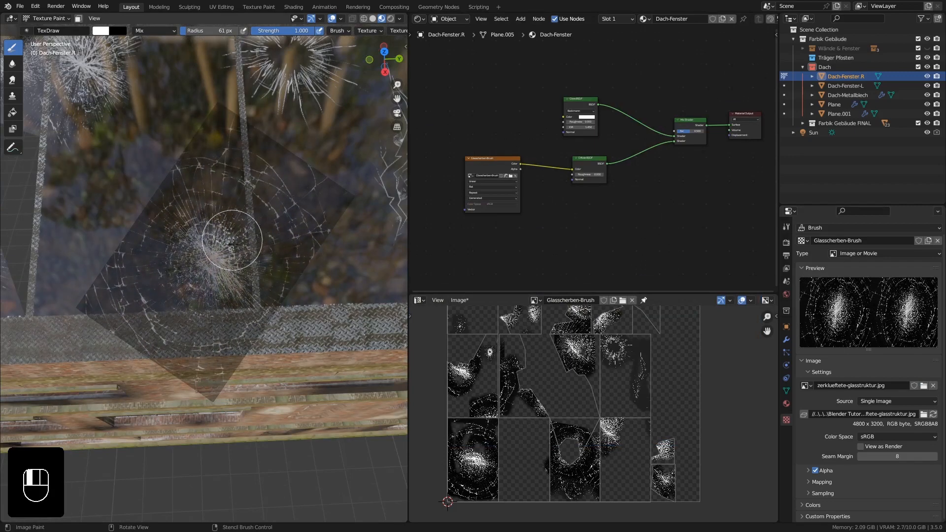
{"action": "left_click", "coordinate": [213, 250]}
{"action": "left_click", "coordinate": [233, 195]}
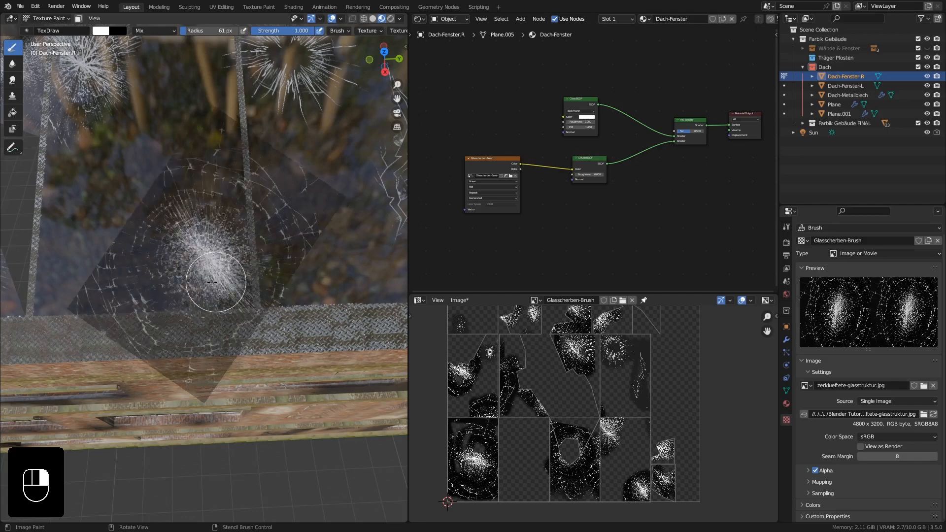
Move the stencil to the narrow side shard beside the large impact burst and paint cracks onto it.
{"action": "mouse_move", "coordinate": [253, 307]}
{"action": "right_mouse_down"}
{"action": "mouse_move", "coordinate": [42, 211]}
{"action": "mouse_move", "coordinate": [126, 179]}
{"action": "right_mouse_up"}
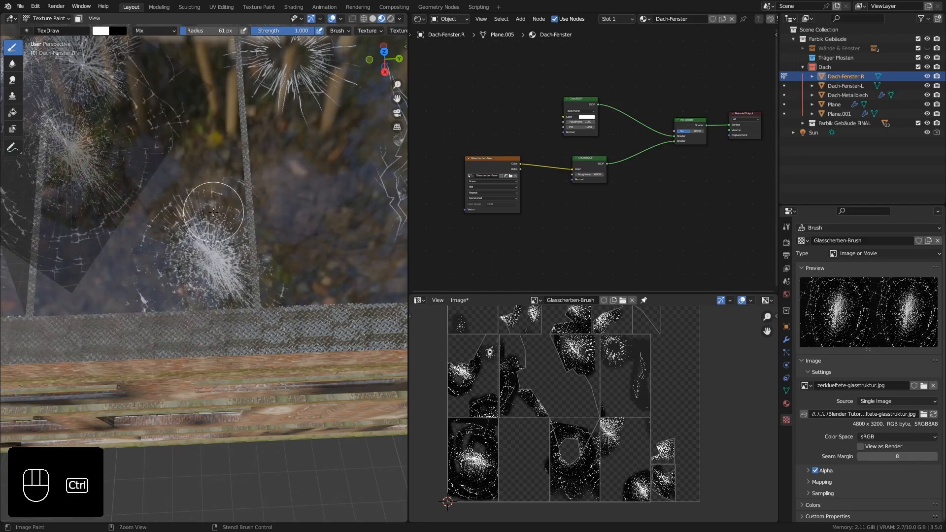
{"action": "middle_click_drag", "start_coordinate": [215, 210], "coordinate": [231, 225], "text": "ctrl"}
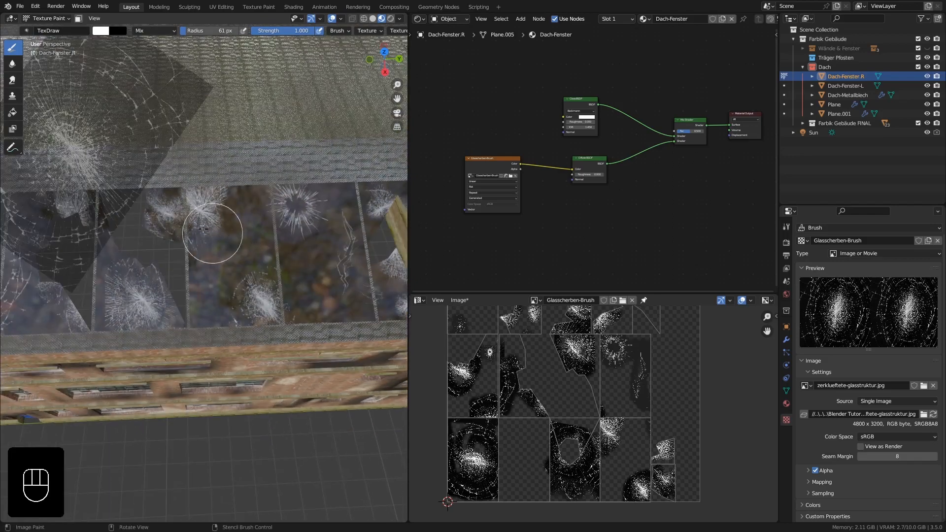
{"action": "right_click_drag", "start_coordinate": [89, 165], "coordinate": [137, 285]}
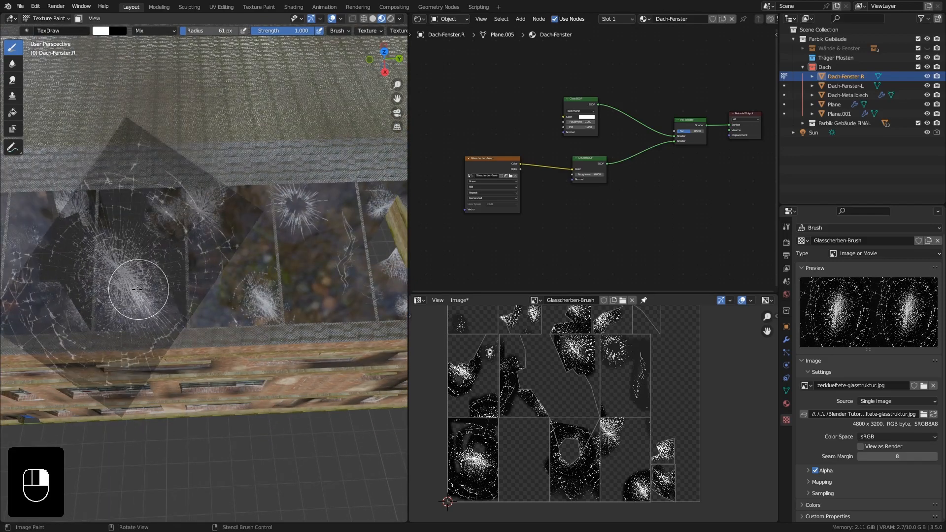
{"action": "middle_click_drag", "start_coordinate": [116, 289], "coordinate": [112, 246], "text": "ctrl"}
{"action": "right_click_drag", "start_coordinate": [112, 247], "coordinate": [89, 177]}
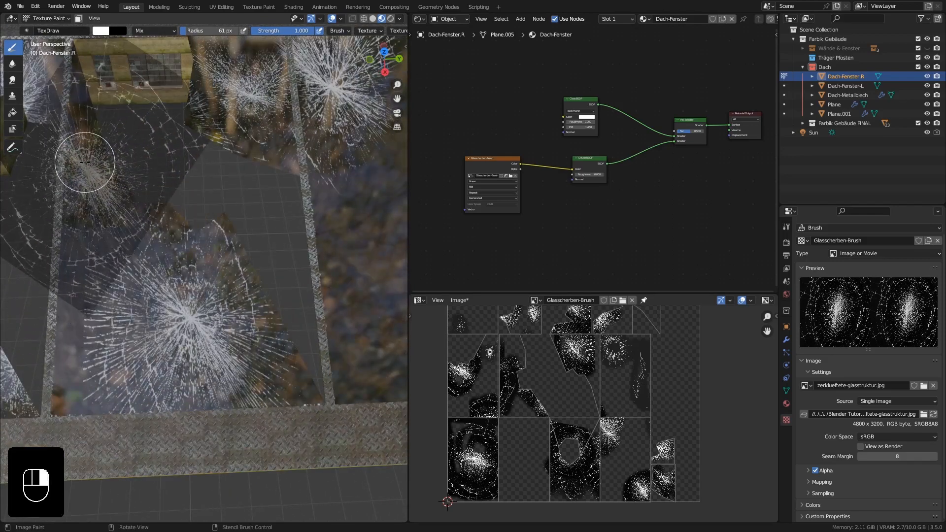
{"action": "left_click_drag", "start_coordinate": [88, 165], "coordinate": [88, 173]}
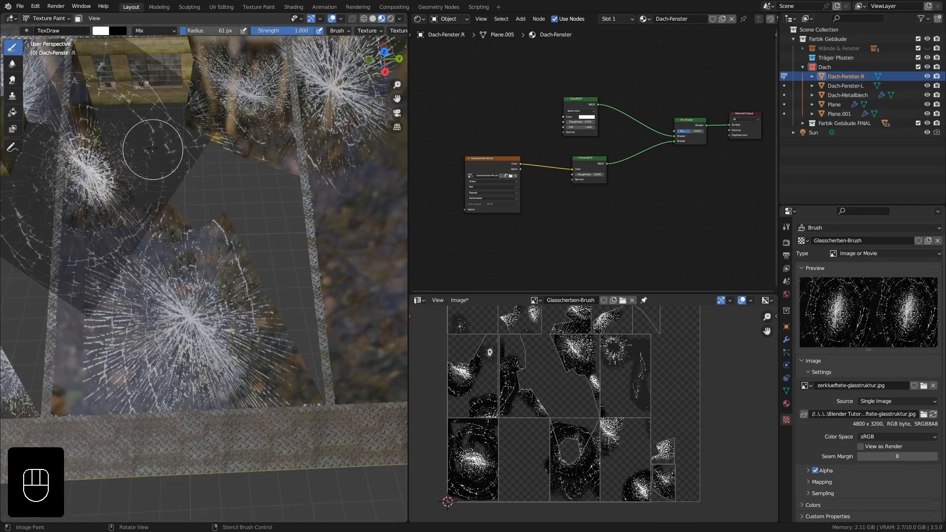
Return to Object Mode and inspect the cracked panes from the roof edge and from inside the hall.
{"action": "left_click", "coordinate": [41, 18]}
{"action": "left_click", "coordinate": [51, 28]}
{"action": "middle_click_drag", "start_coordinate": [212, 159], "coordinate": [201, 274]}
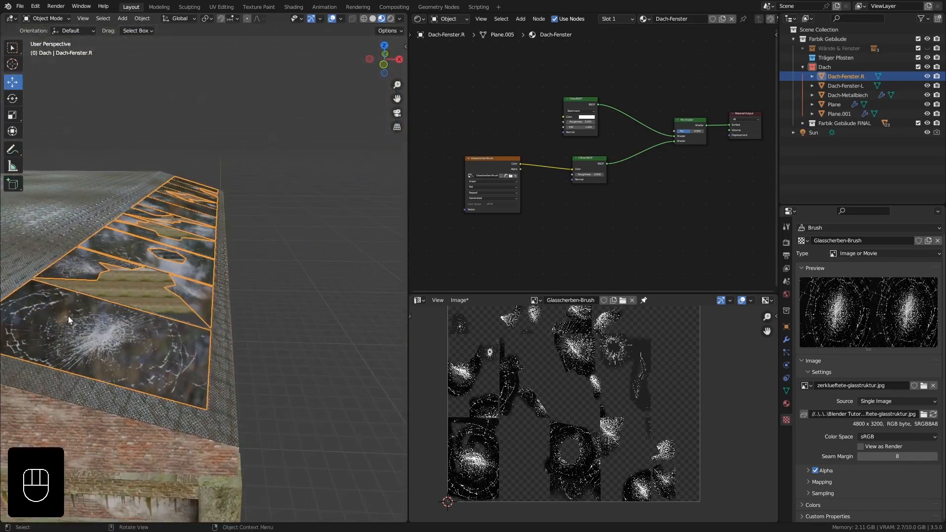
{"action": "middle_click_drag", "start_coordinate": [68, 316], "coordinate": [123, 324]}
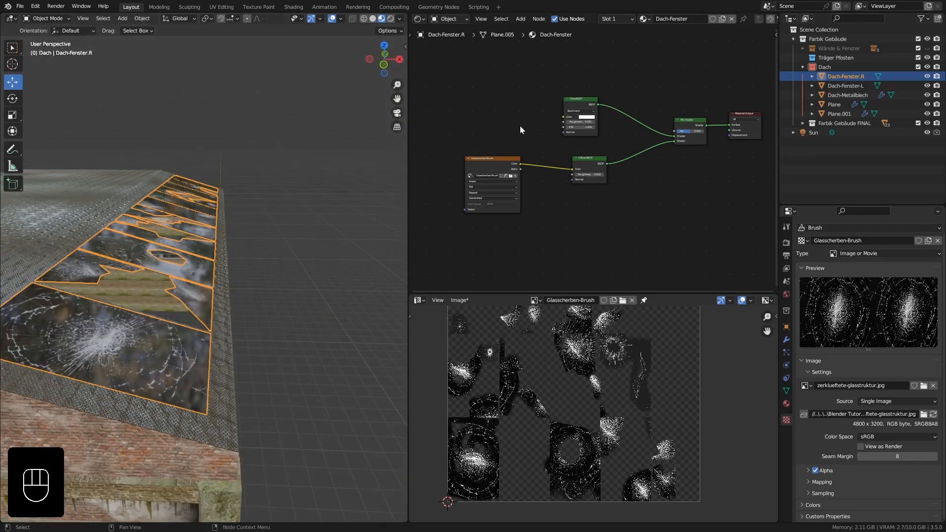
{"action": "middle_click_drag", "start_coordinate": [106, 323], "coordinate": [82, 340]}
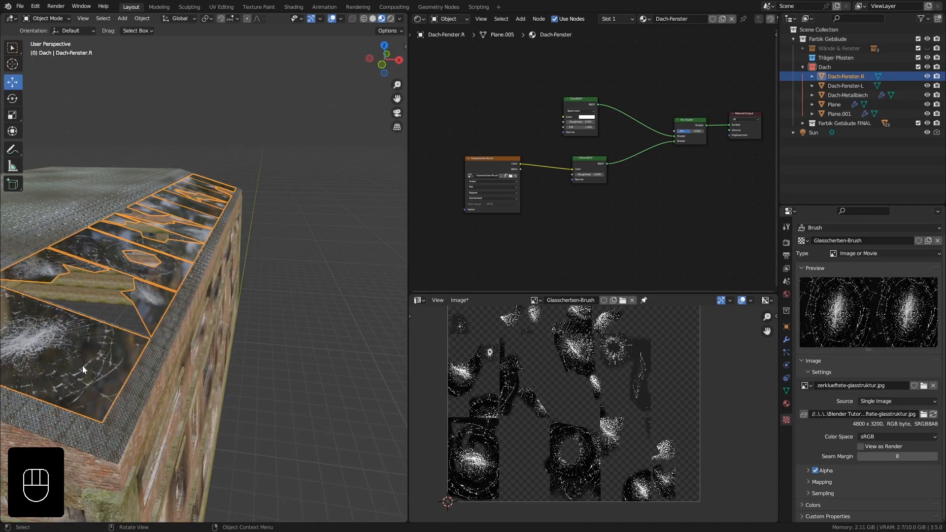
{"action": "middle_click_drag", "start_coordinate": [82, 366], "coordinate": [92, 366]}
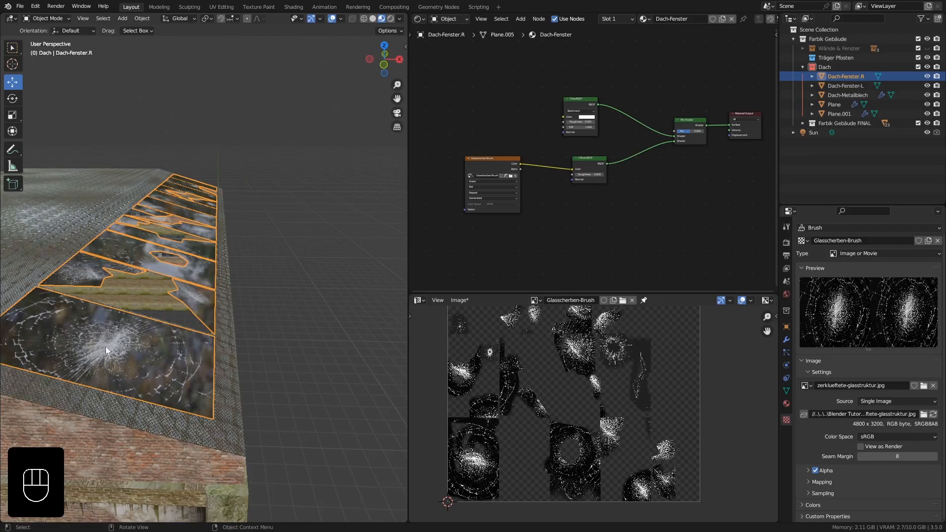
{"action": "mouse_move", "coordinate": [105, 347]}
{"action": "middle_mouse_down"}
{"action": "mouse_move", "coordinate": [214, 342]}
{"action": "mouse_move", "coordinate": [274, 324]}
{"action": "mouse_move", "coordinate": [250, 341]}
{"action": "mouse_move", "coordinate": [253, 320]}
{"action": "mouse_move", "coordinate": [265, 324]}
{"action": "mouse_move", "coordinate": [265, 303]}
{"action": "mouse_move", "coordinate": [250, 326]}
{"action": "mouse_move", "coordinate": [264, 332]}
{"action": "mouse_move", "coordinate": [234, 266]}
{"action": "mouse_move", "coordinate": [253, 260]}
{"action": "mouse_move", "coordinate": [230, 233]}
{"action": "middle_mouse_up"}
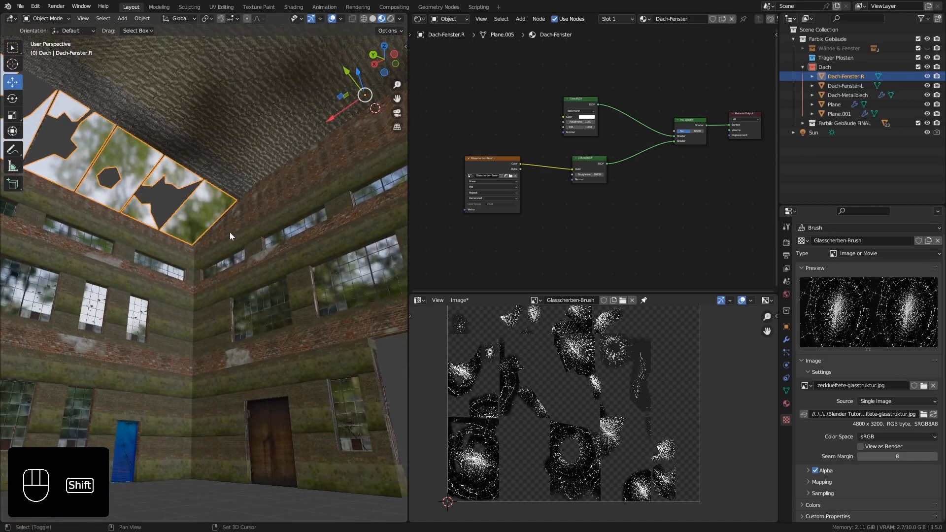
Show the hall interior in rendered shading and turn off the transparent film background.
{"action": "left_click", "coordinate": [392, 19]}
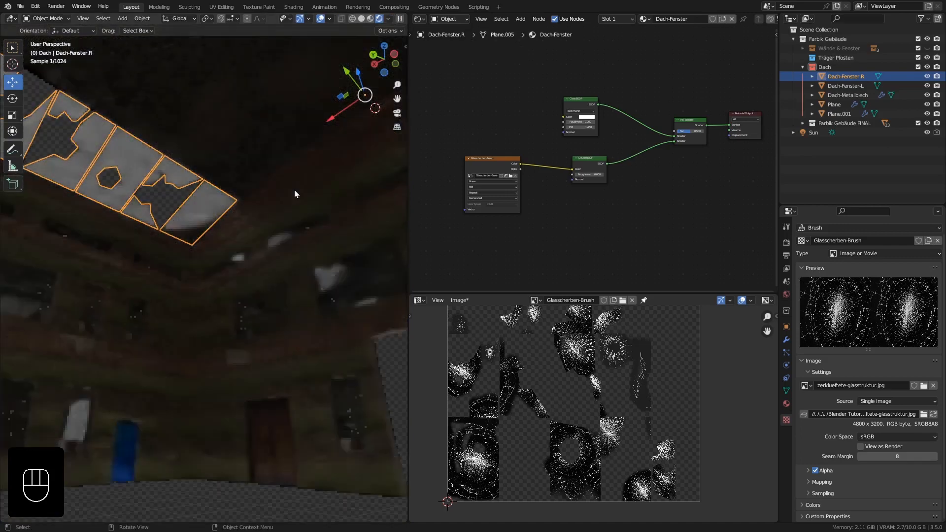
{"action": "middle_click_drag", "start_coordinate": [254, 221], "coordinate": [261, 246], "text": "shift"}
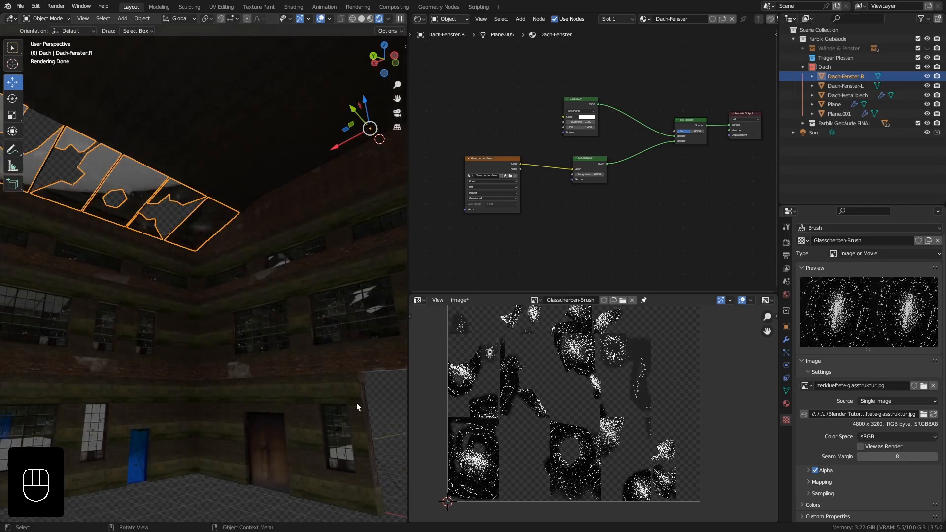
{"action": "left_click", "coordinate": [787, 243]}
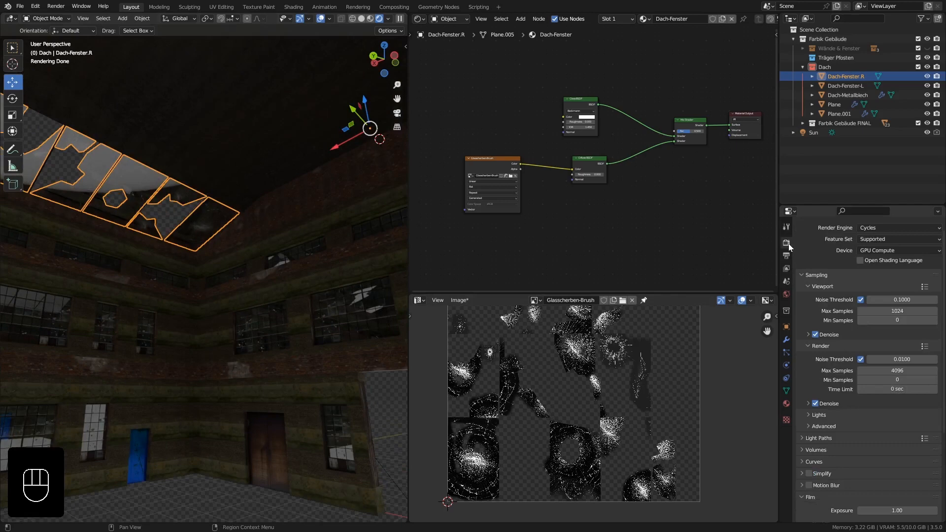
{"action": "scroll", "coordinate": [820, 375], "scroll_direction": "down", "scroll_amount": 6}
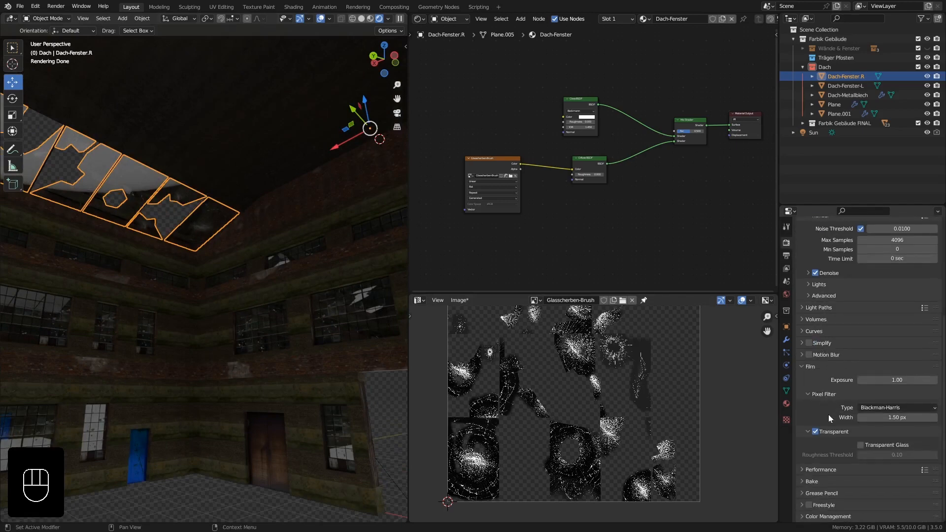
{"action": "left_click", "coordinate": [800, 367]}
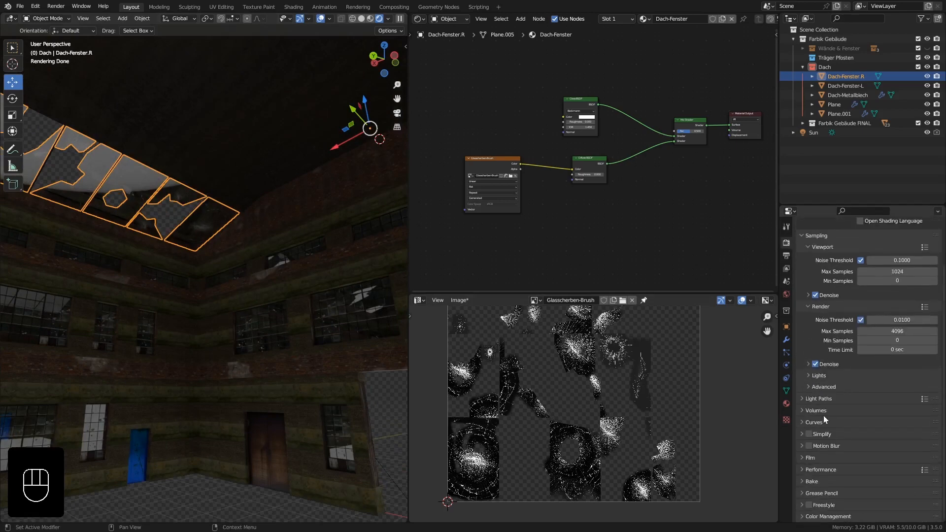
{"action": "left_click", "coordinate": [808, 457]}
{"action": "scroll", "coordinate": [833, 456], "scroll_direction": "down", "scroll_amount": 4}
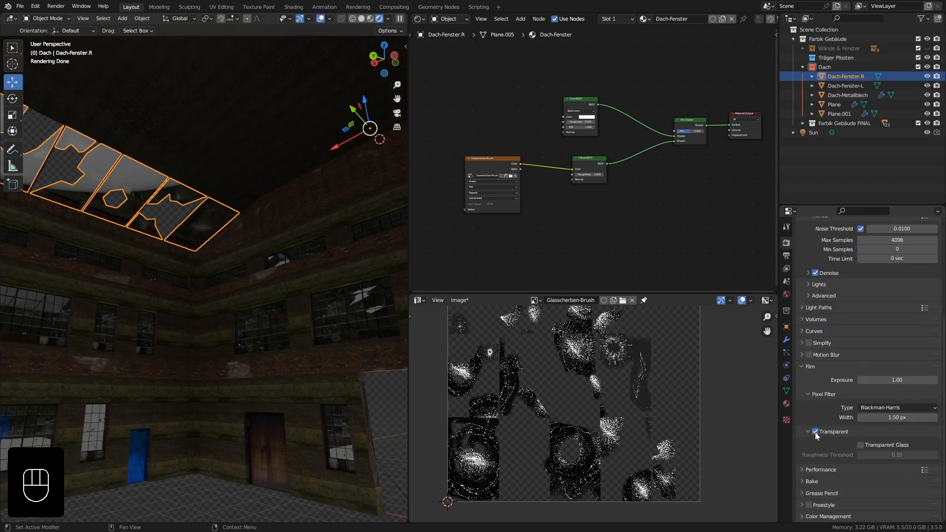
{"action": "left_click", "coordinate": [816, 432]}
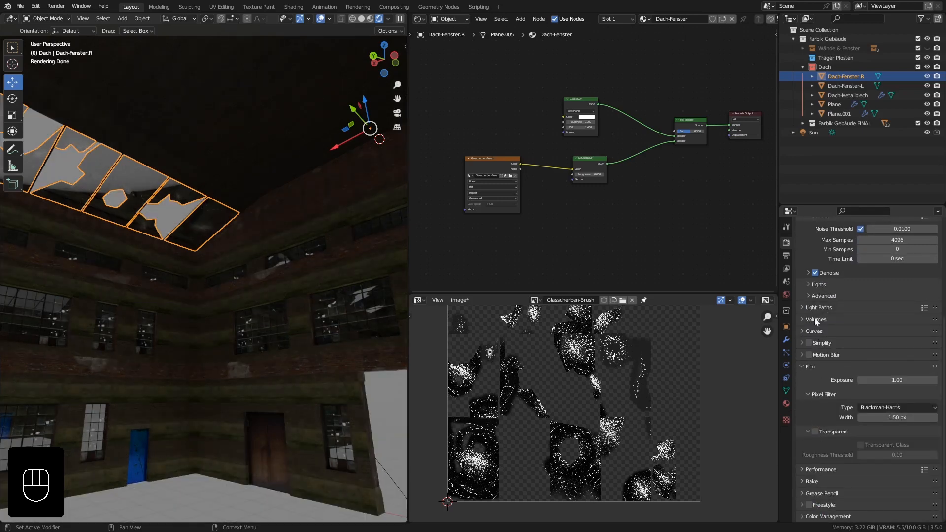
Assign an Environment Texture to the world background's color.
{"action": "left_click", "coordinate": [787, 294]}
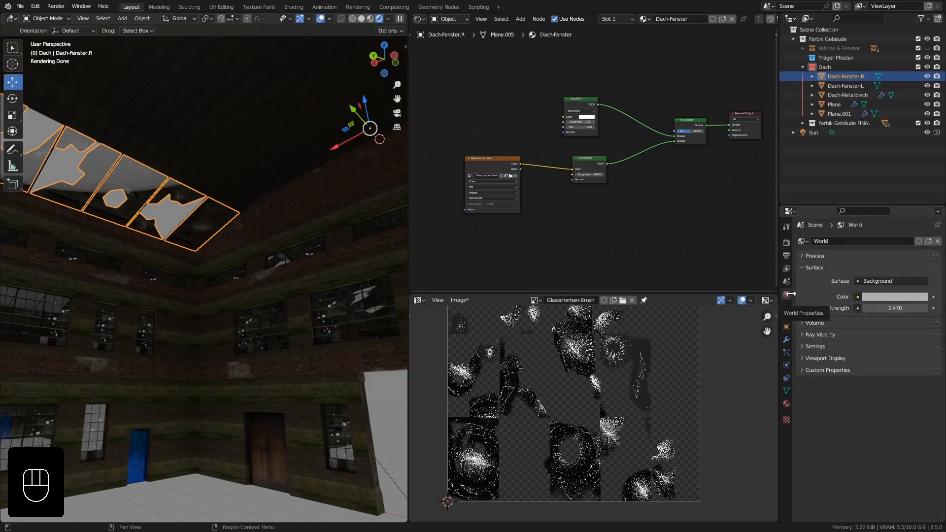
{"action": "left_click", "coordinate": [858, 296]}
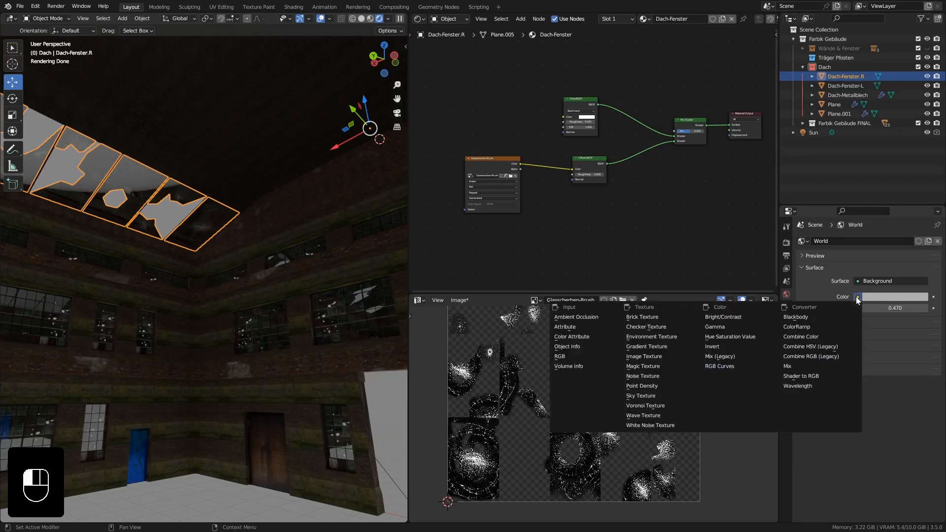
{"action": "left_click", "coordinate": [659, 337]}
Load kloppenheim_06_8k.hdr from the HDRI folder as the world's environment texture and set the background strength to 0.5.
{"action": "left_click", "coordinate": [894, 309]}
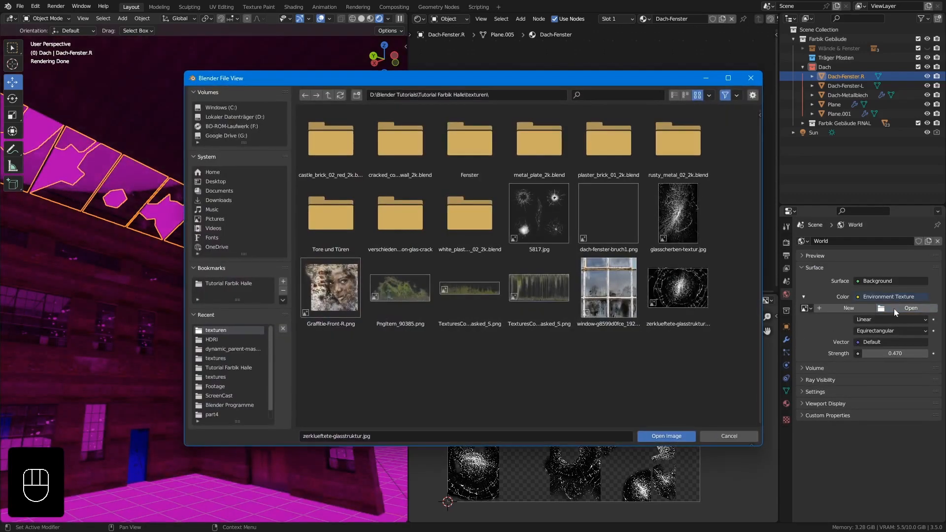
{"action": "left_click", "coordinate": [212, 340]}
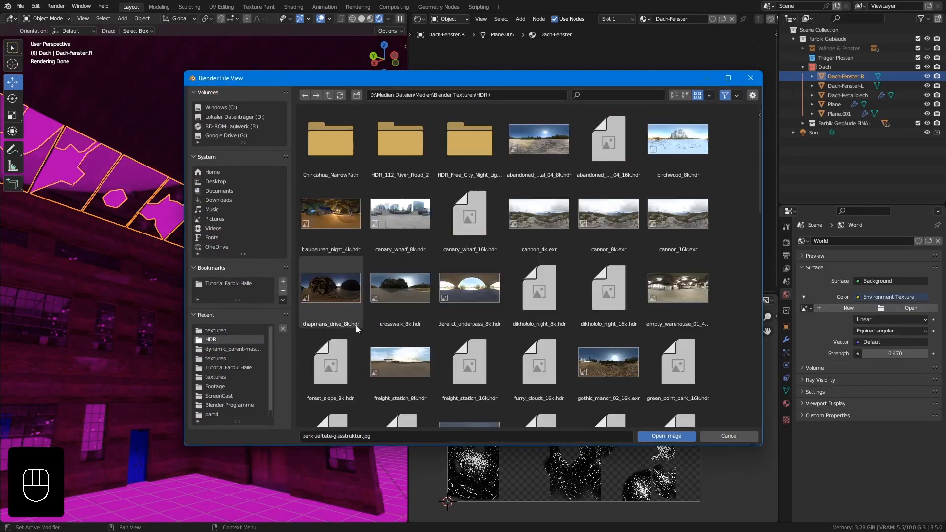
{"action": "scroll", "coordinate": [394, 310], "scroll_direction": "down", "scroll_amount": 5}
{"action": "scroll", "coordinate": [403, 306], "scroll_direction": "down", "scroll_amount": 6}
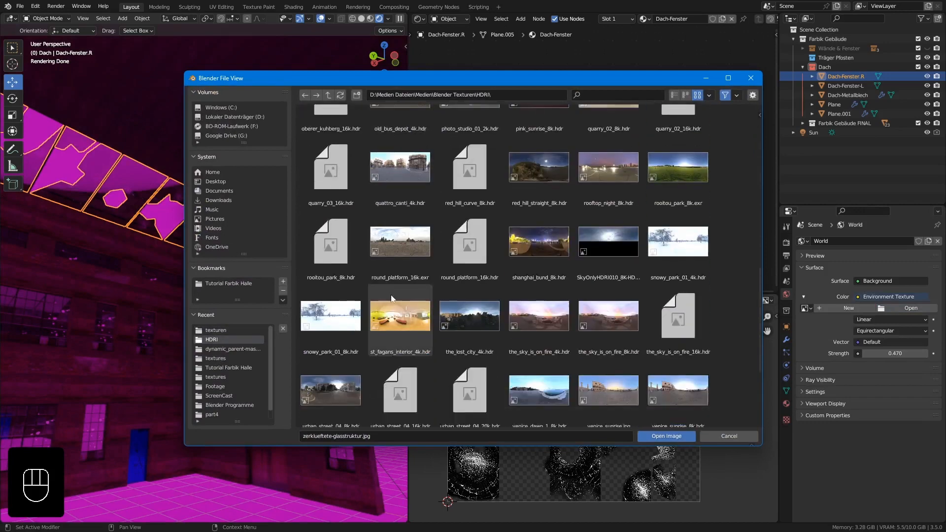
{"action": "scroll", "coordinate": [419, 270], "scroll_direction": "down", "scroll_amount": 2}
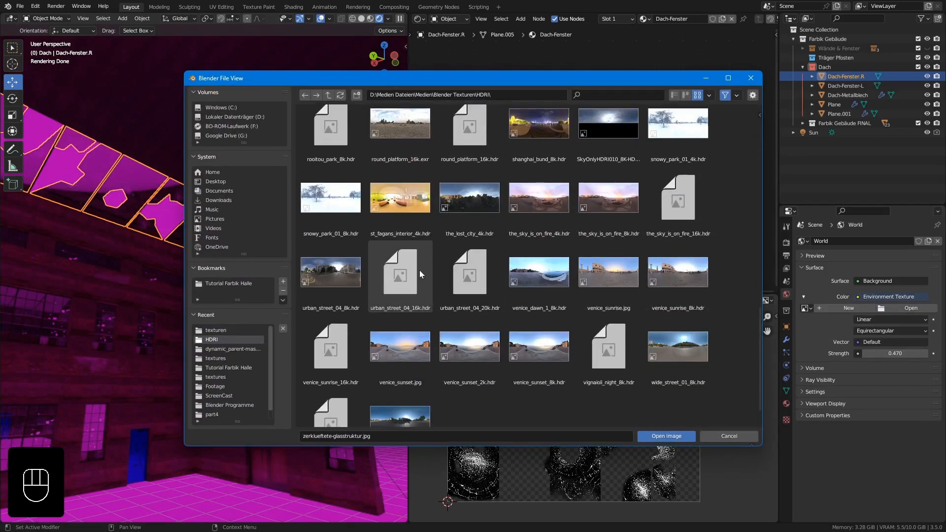
{"action": "scroll", "coordinate": [350, 287], "scroll_direction": "up", "scroll_amount": 2}
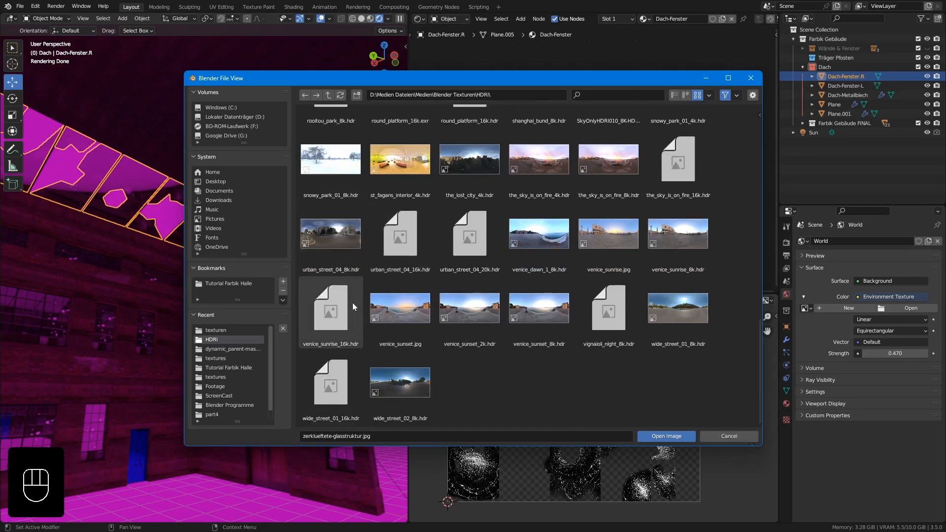
{"action": "scroll", "coordinate": [348, 289], "scroll_direction": "up", "scroll_amount": 2}
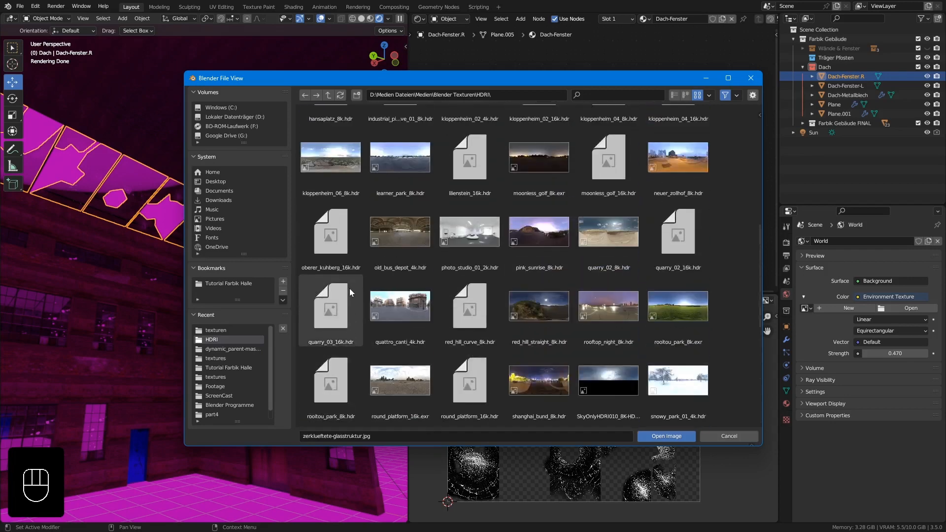
{"action": "left_click", "coordinate": [337, 159]}
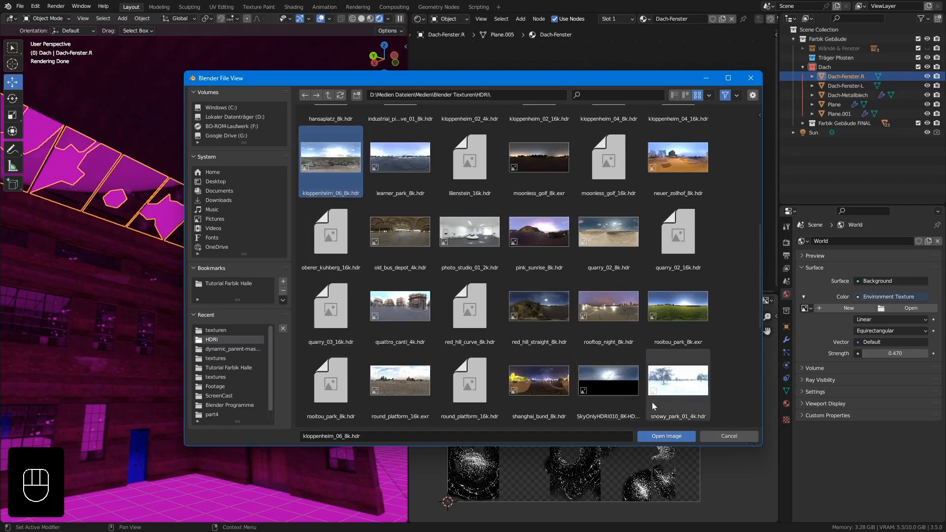
{"action": "left_click", "coordinate": [666, 436]}
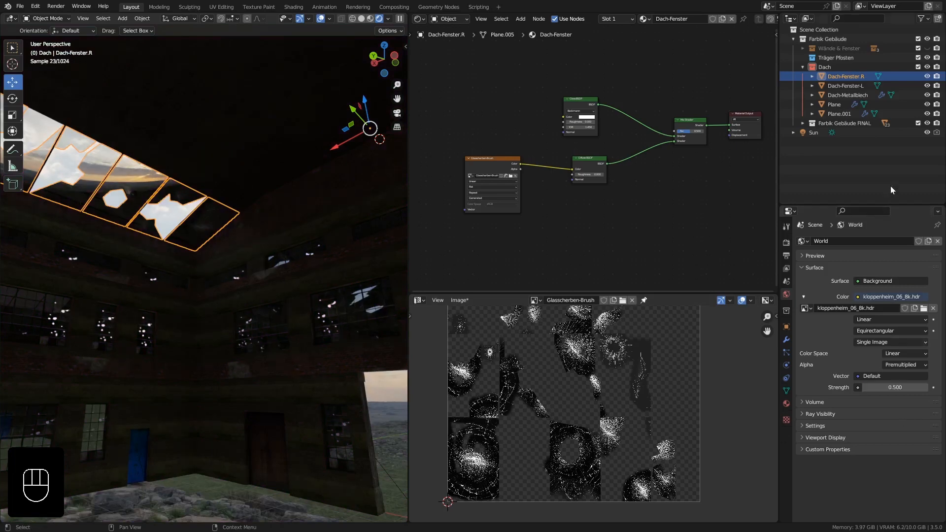
Spread the Glasscherben-Brush image node and the Diffuse BSDF apart to make room for another node between them.
{"action": "middle_click_drag", "start_coordinate": [233, 288], "coordinate": [228, 280], "text": "shift"}
{"action": "scroll", "coordinate": [644, 184], "scroll_direction": "up", "scroll_amount": 1}
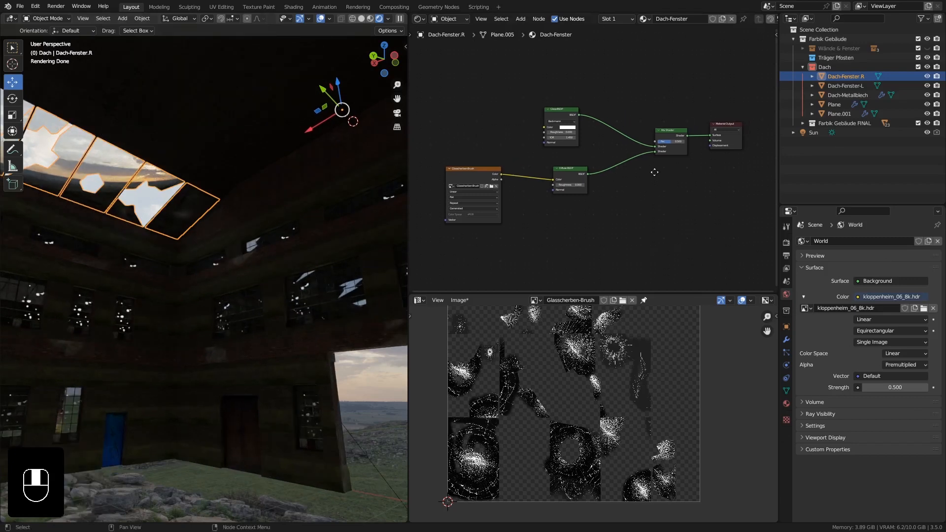
{"action": "mouse_move", "coordinate": [468, 166]}
{"action": "left_mouse_down"}
{"action": "mouse_move", "coordinate": [456, 171]}
{"action": "mouse_move", "coordinate": [461, 150]}
{"action": "left_mouse_up"}
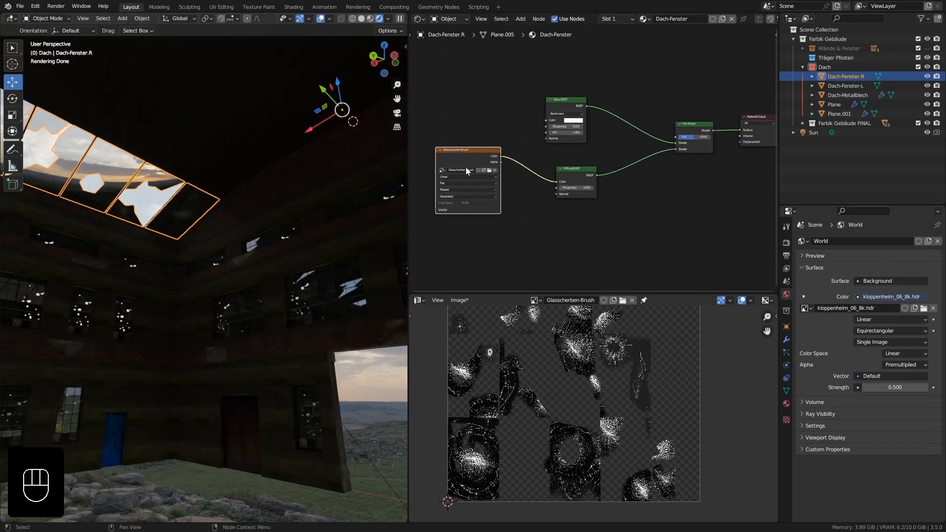
{"action": "left_click_drag", "start_coordinate": [583, 171], "coordinate": [571, 167]}
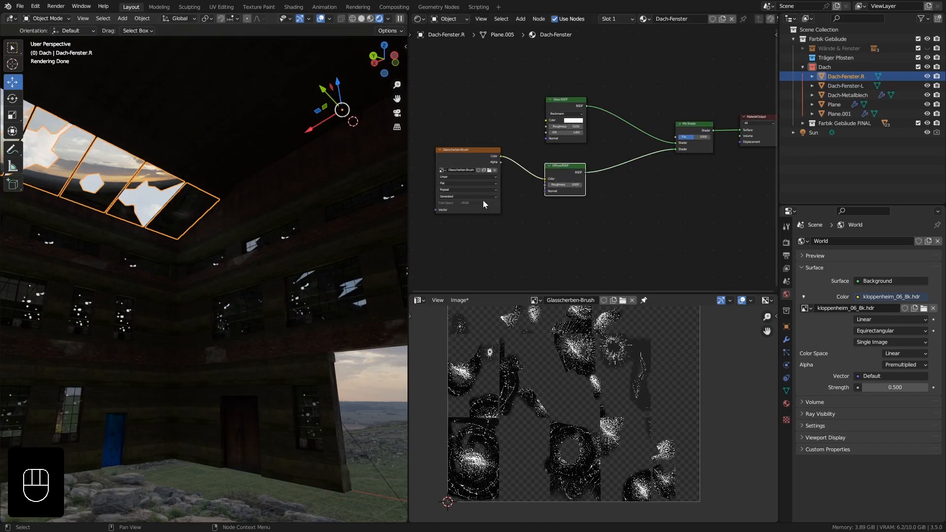
{"action": "middle_click_drag", "start_coordinate": [483, 204], "coordinate": [569, 193]}
{"action": "mouse_move", "coordinate": [564, 153]}
{"action": "left_mouse_down"}
{"action": "mouse_move", "coordinate": [458, 156]}
{"action": "mouse_move", "coordinate": [446, 169]}
{"action": "left_mouse_up"}
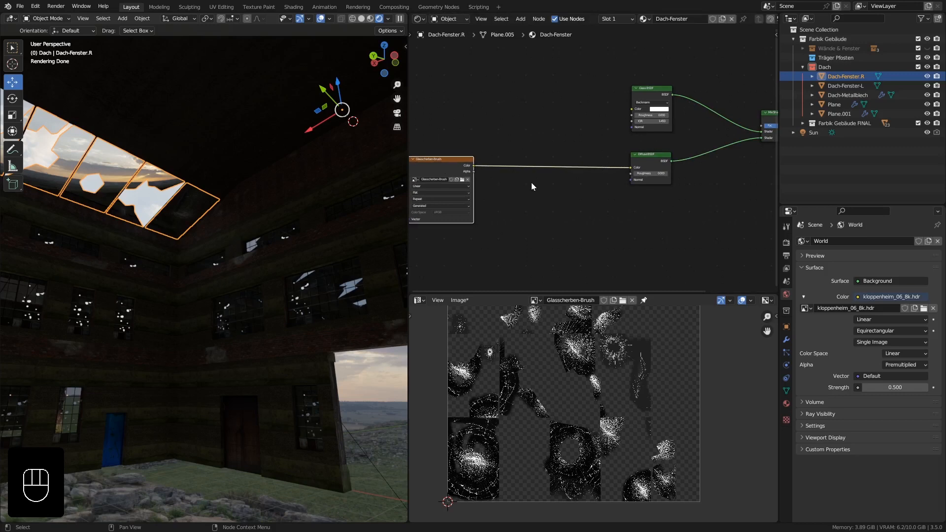
Add a Bump node, feeding its Height from the Glasscherben-Brush color and linking its Normal output to the Diffuse BSDF's Normal.
{"action": "key", "text": "shift+a"}
{"action": "mouse_move", "coordinate": [524, 217]}
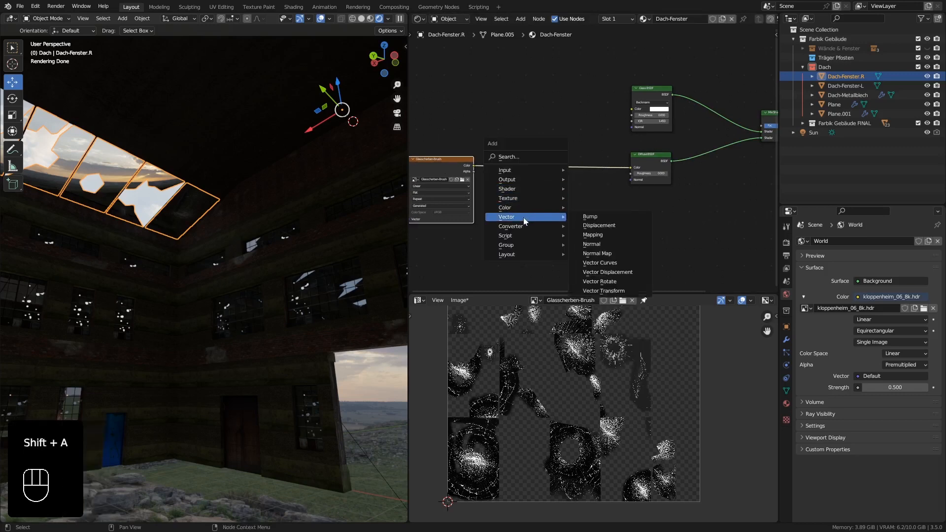
{"action": "left_click", "coordinate": [592, 217]}
{"action": "left_click", "coordinate": [556, 183]}
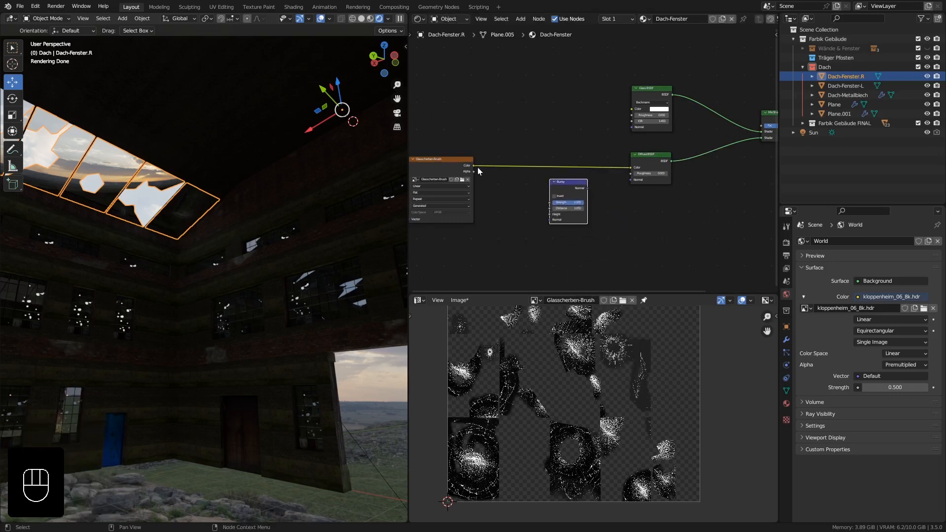
{"action": "left_click_drag", "start_coordinate": [474, 166], "coordinate": [478, 167]}
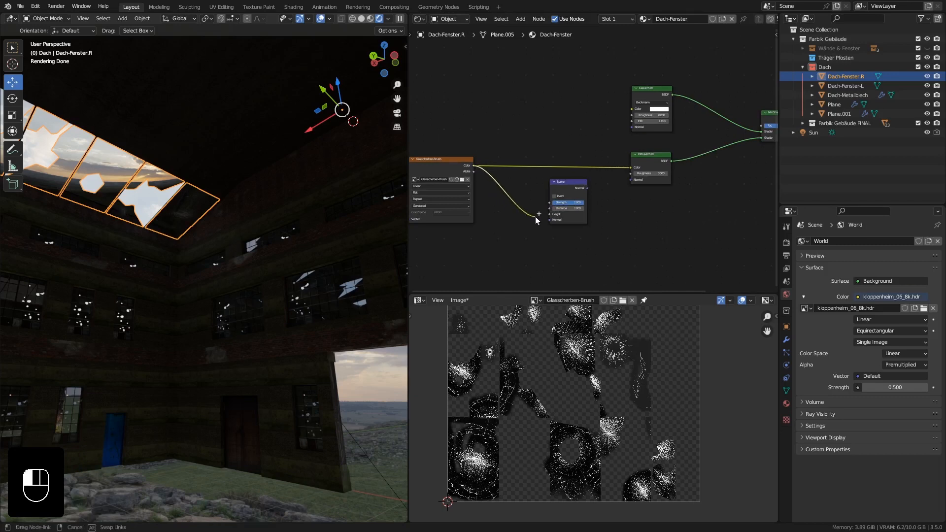
{"action": "left_click_drag", "start_coordinate": [535, 217], "coordinate": [550, 215]}
{"action": "left_click_drag", "start_coordinate": [587, 188], "coordinate": [614, 184]}
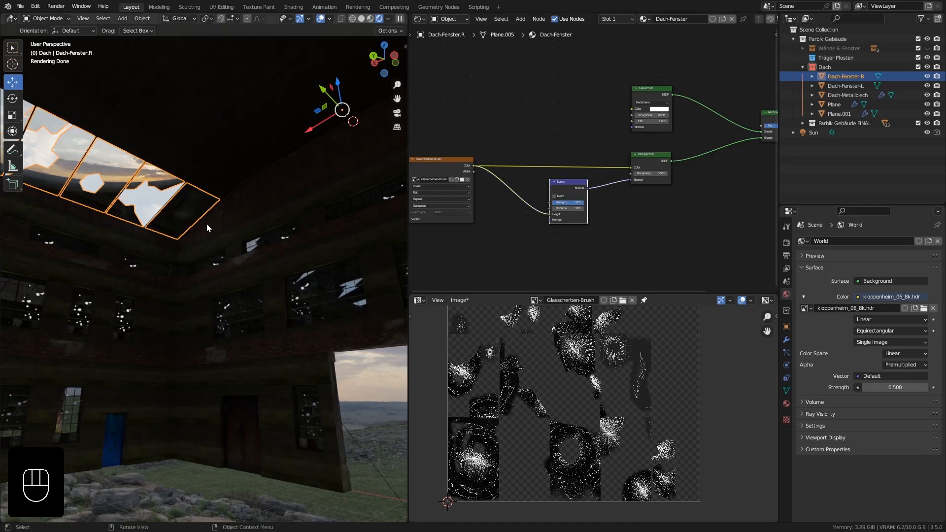
Move the Mix Shader and the Material Output apart to open a gap between the two nodes.
{"action": "middle_click_drag", "start_coordinate": [610, 222], "coordinate": [550, 232]}
{"action": "mouse_move", "coordinate": [613, 227]}
{"action": "middle_mouse_down"}
{"action": "mouse_move", "coordinate": [650, 225]}
{"action": "mouse_move", "coordinate": [618, 224]}
{"action": "middle_mouse_up"}
{"action": "middle_click_drag", "start_coordinate": [158, 258], "coordinate": [190, 241]}
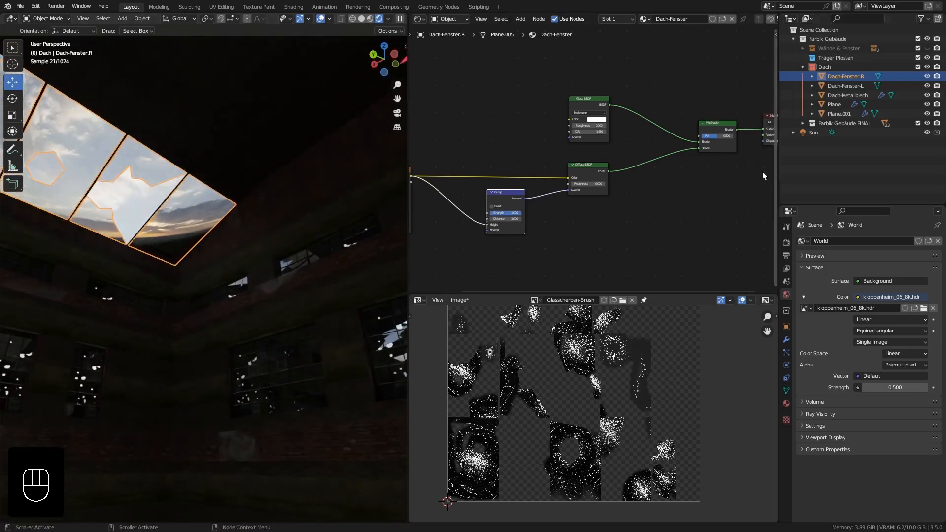
{"action": "middle_click_drag", "start_coordinate": [676, 203], "coordinate": [644, 200], "text": "shift"}
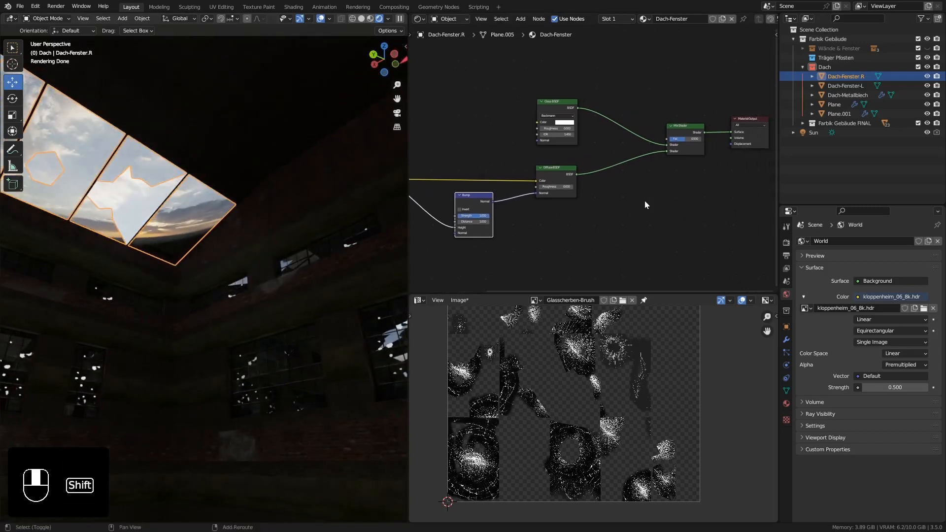
{"action": "left_click_drag", "start_coordinate": [690, 152], "coordinate": [652, 161]}
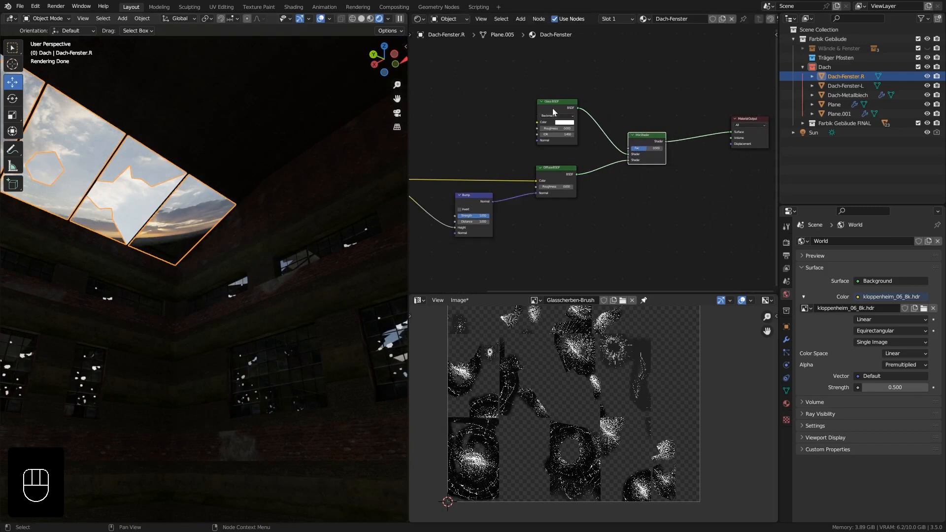
{"action": "scroll", "coordinate": [554, 112], "scroll_direction": "up", "scroll_amount": 2}
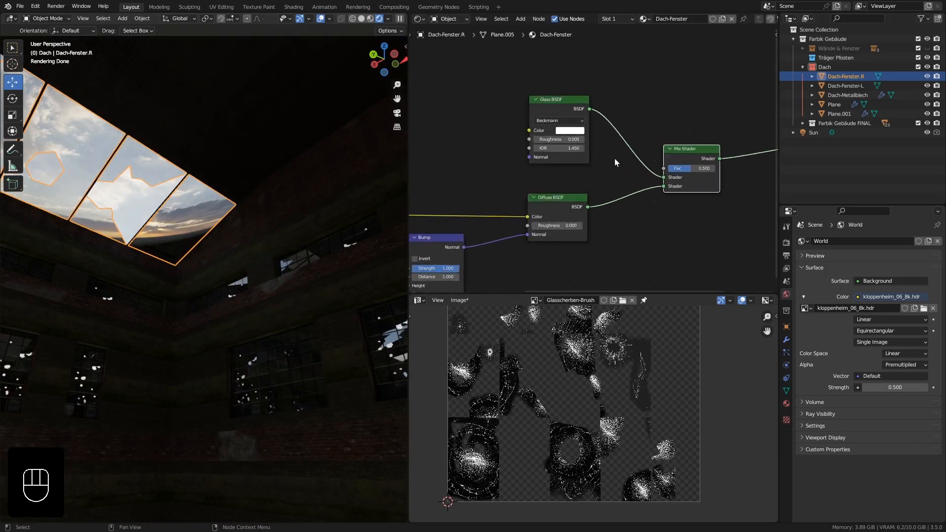
{"action": "middle_click_drag", "start_coordinate": [700, 185], "coordinate": [553, 185]}
{"action": "left_click_drag", "start_coordinate": [712, 150], "coordinate": [736, 113]}
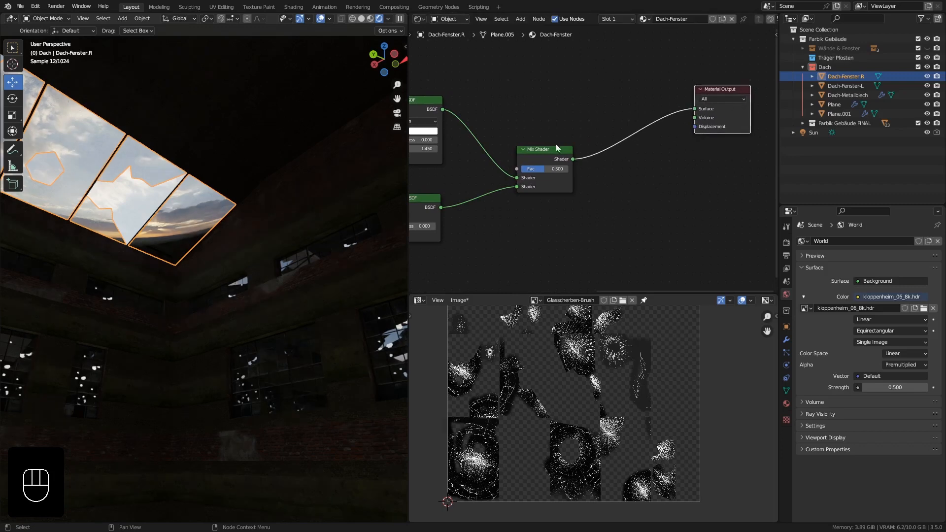
Duplicate the Mix Shader and insert the copy into the link between the original and the Material Output.
{"action": "left_click", "coordinate": [557, 148]}
{"action": "key", "text": "shift+d"}
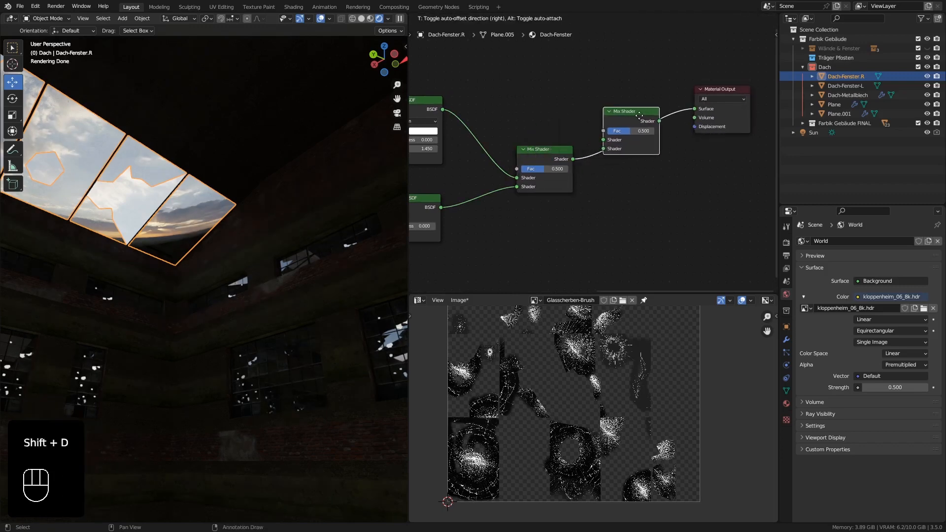
{"action": "left_click", "coordinate": [639, 115]}
{"action": "middle_click_drag", "start_coordinate": [639, 115], "coordinate": [680, 104]}
Add a Transparent BSDF and connect it to the free second Shader input of the new Mix Shader.
{"action": "key", "text": "shift+a"}
{"action": "mouse_move", "coordinate": [566, 84]}
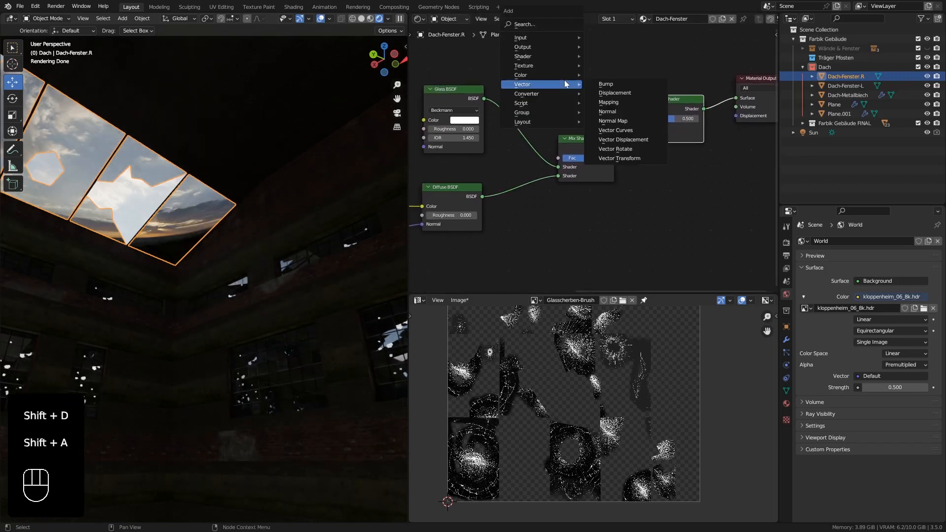
{"action": "mouse_move", "coordinate": [554, 58]}
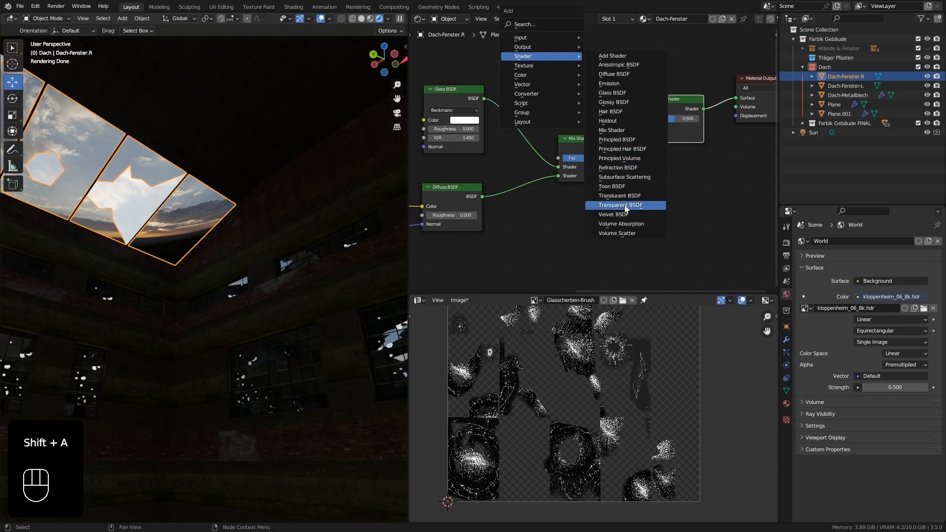
{"action": "left_click", "coordinate": [539, 72]}
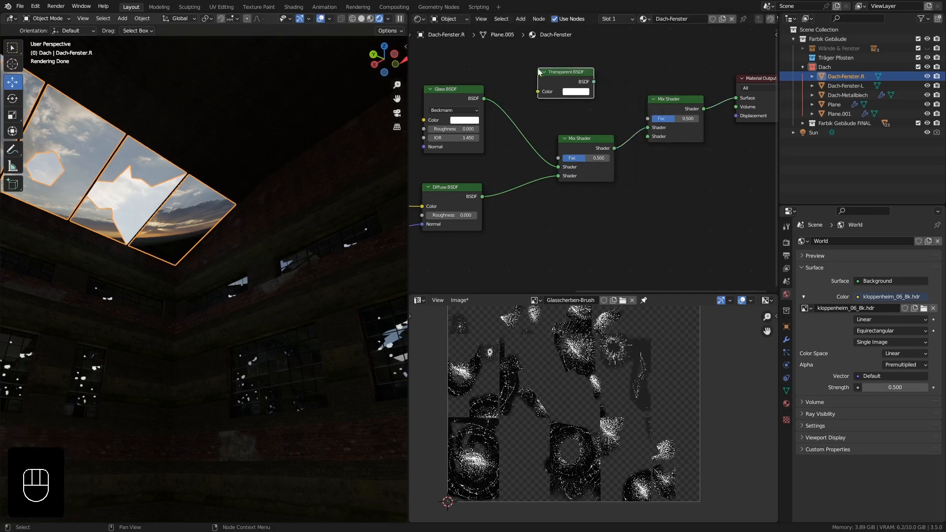
{"action": "left_click_drag", "start_coordinate": [595, 81], "coordinate": [649, 137]}
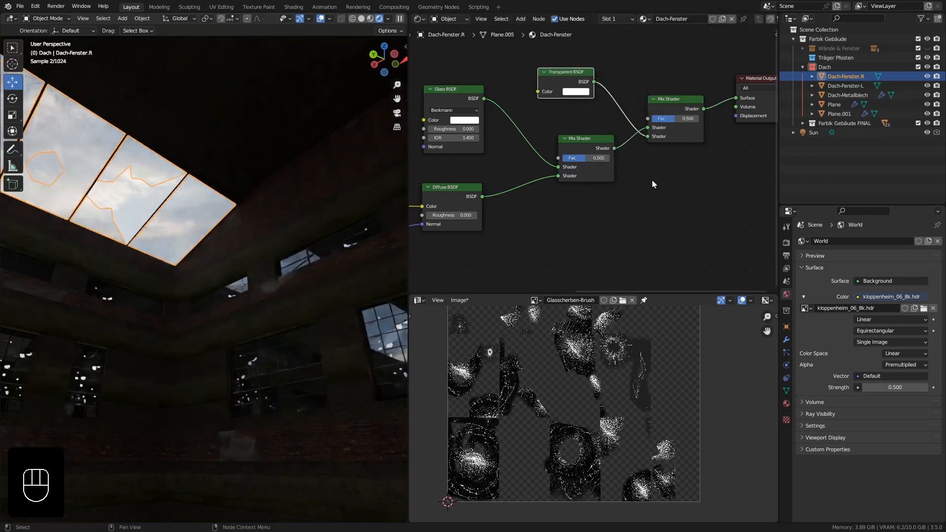
Deselect the roof window and tint the Glass BSDF color a dark yellowish brown with a hue of 0.111.
{"action": "middle_click_drag", "start_coordinate": [161, 234], "coordinate": [202, 259]}
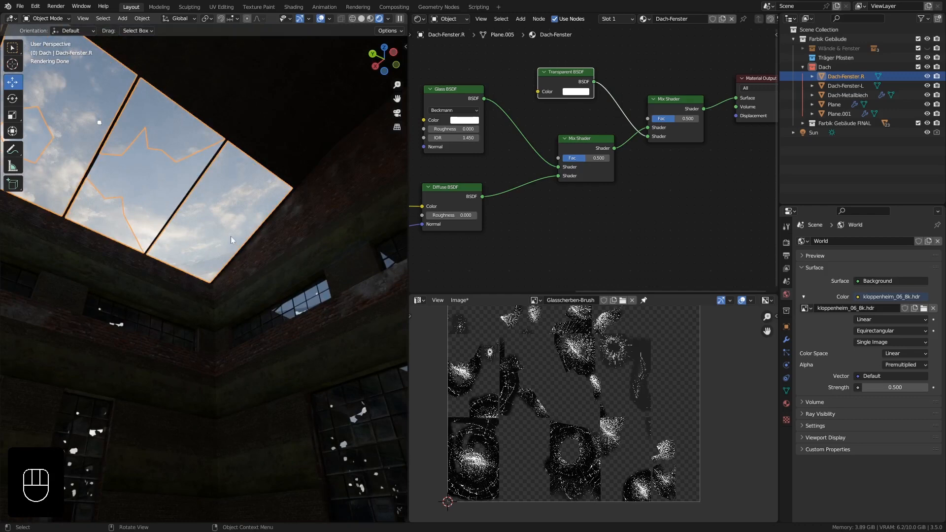
{"action": "key", "text": "alt+a"}
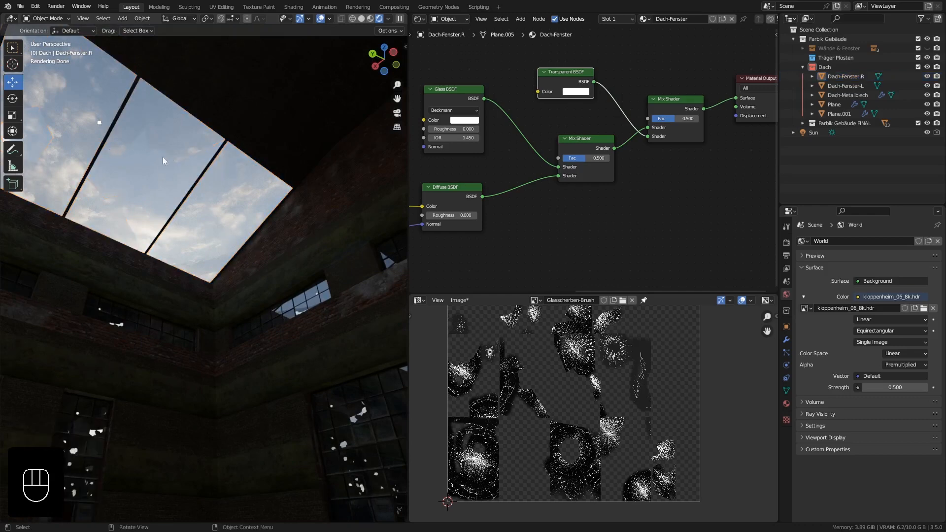
{"action": "scroll", "coordinate": [509, 141], "scroll_direction": "down", "scroll_amount": 2}
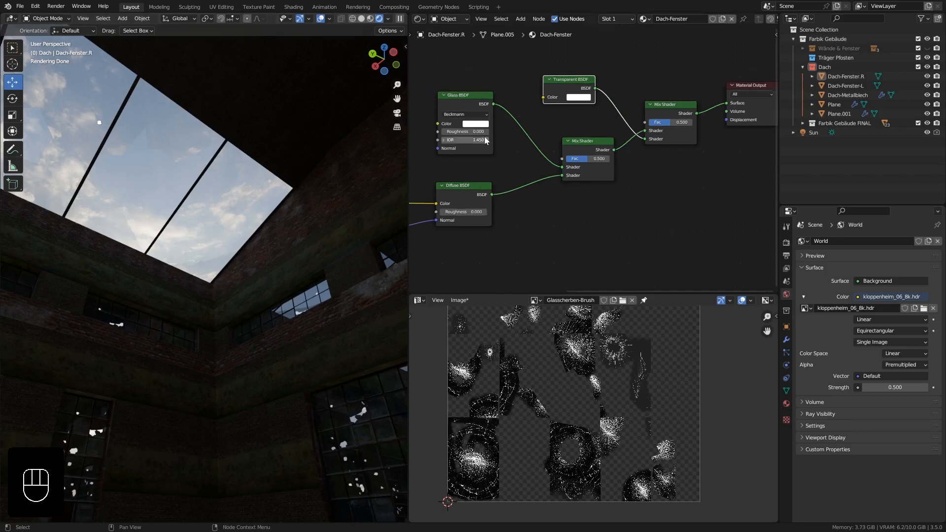
{"action": "middle_click_drag", "start_coordinate": [509, 141], "coordinate": [518, 140]}
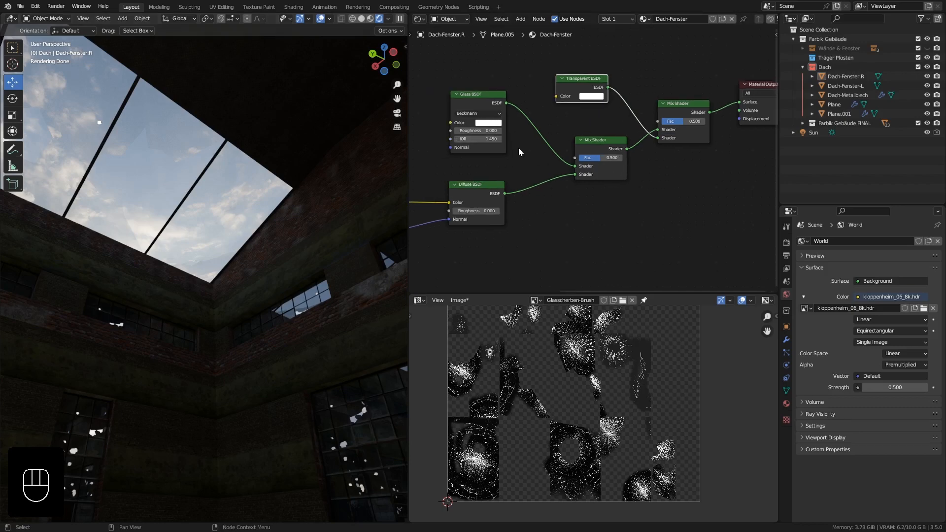
{"action": "left_click", "coordinate": [487, 124]}
{"action": "left_click_drag", "start_coordinate": [506, 49], "coordinate": [500, 51]}
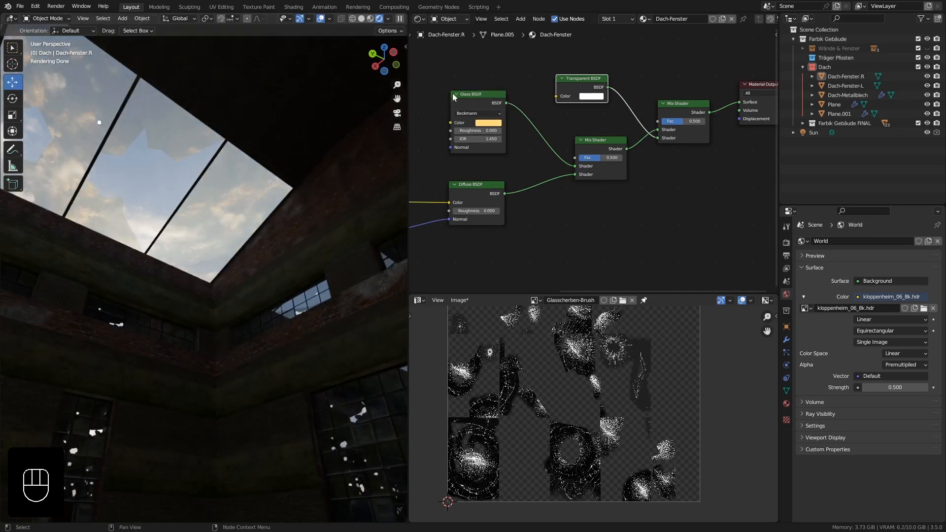
{"action": "left_click", "coordinate": [498, 123]}
{"action": "left_click_drag", "start_coordinate": [496, 56], "coordinate": [494, 56]}
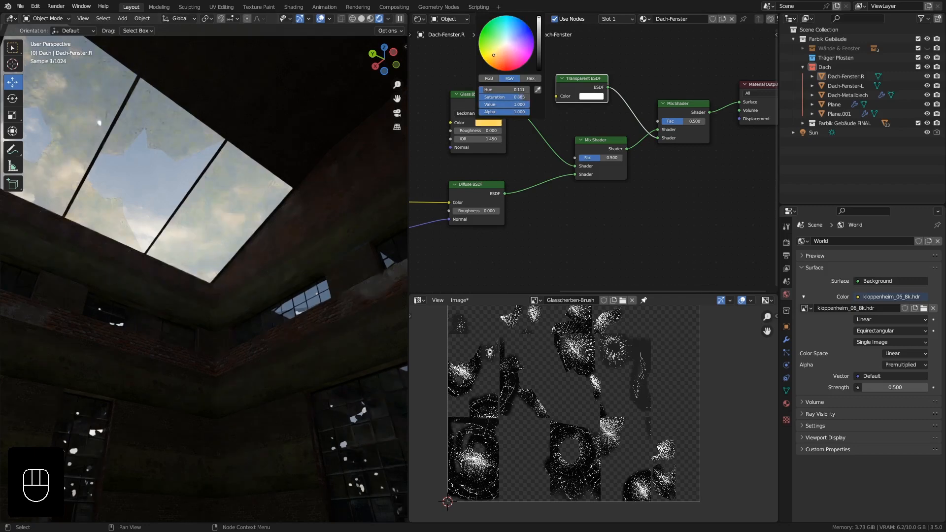
{"action": "left_click_drag", "start_coordinate": [539, 31], "coordinate": [539, 53]}
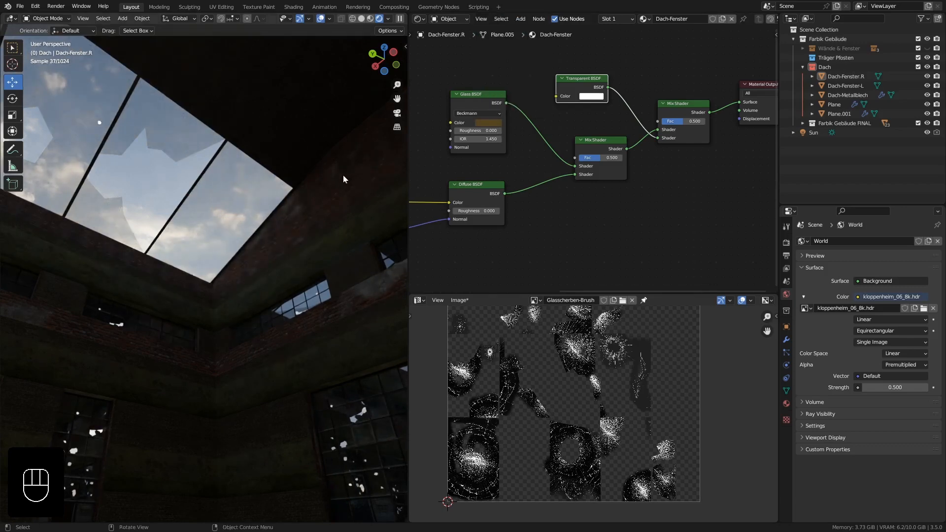
Set the strength of the Bump node feeding the Diffuse BSDF to 5.
{"action": "middle_click_drag", "start_coordinate": [684, 207], "coordinate": [742, 155]}
{"action": "middle_click_drag", "start_coordinate": [558, 193], "coordinate": [598, 184]}
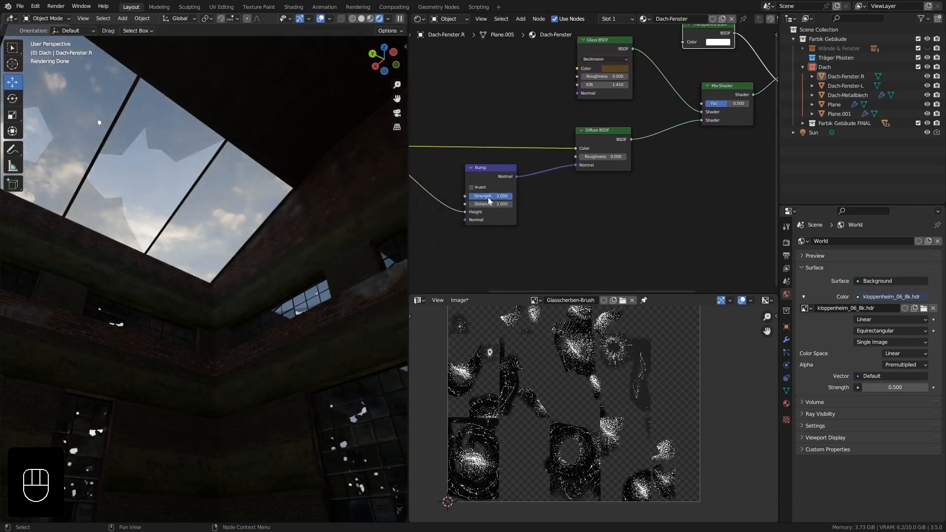
{"action": "middle_click_drag", "start_coordinate": [492, 195], "coordinate": [557, 190]}
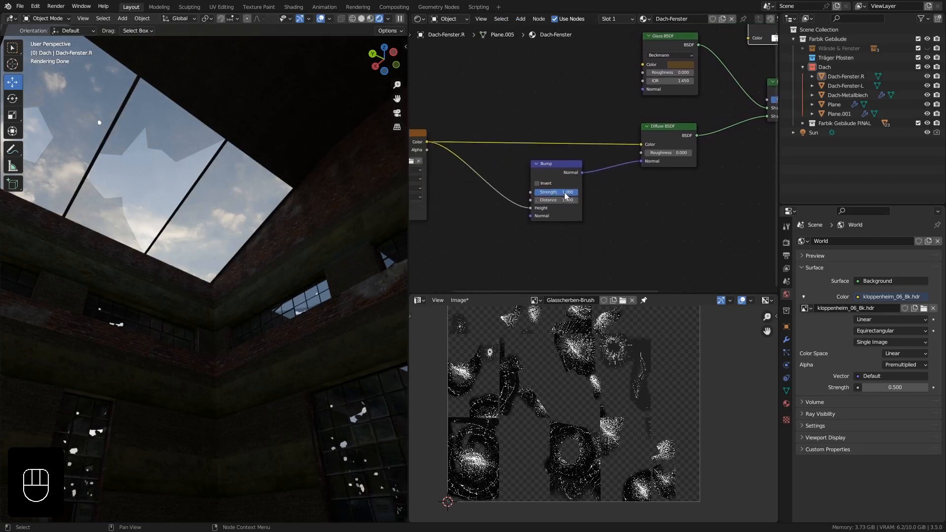
{"action": "left_click", "coordinate": [563, 192]}
{"action": "key", "text": "Return"}
{"action": "middle_click_drag", "start_coordinate": [256, 192], "coordinate": [261, 194]}
{"action": "middle_click_drag", "start_coordinate": [261, 195], "coordinate": [282, 207], "text": "shift"}
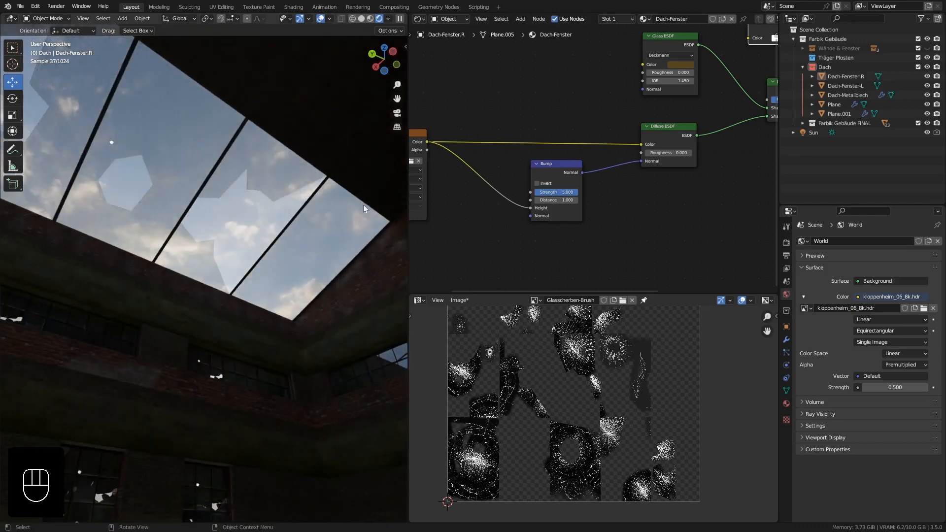
{"action": "middle_click_drag", "start_coordinate": [380, 216], "coordinate": [274, 141], "text": "shift"}
Select the Sun light and turn the image editor area into a 3D Viewport with the whole building and the light in view.
{"action": "left_click", "coordinate": [820, 133]}
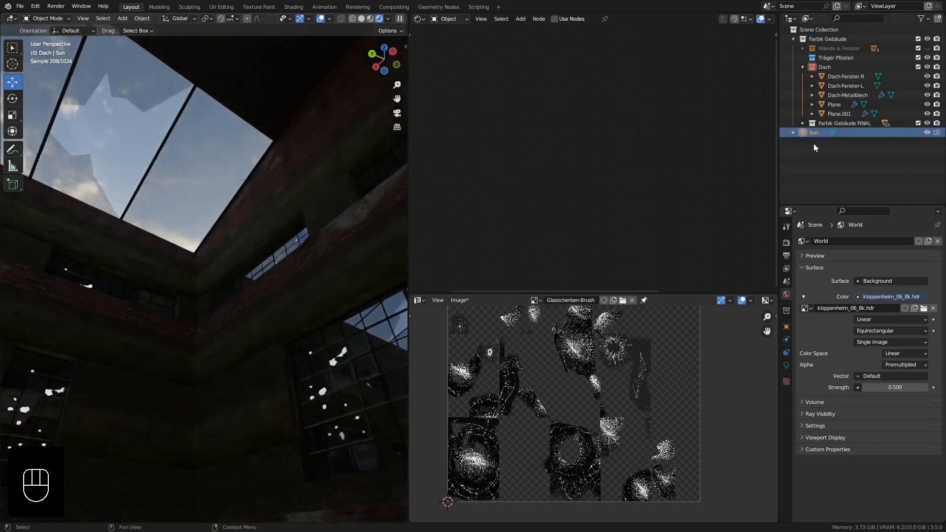
{"action": "left_click", "coordinate": [419, 300]}
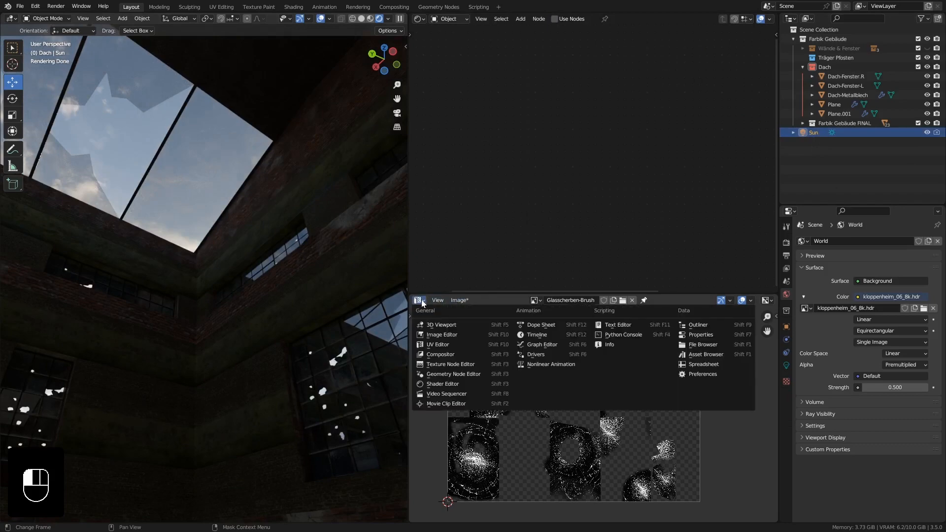
{"action": "left_click", "coordinate": [442, 335]}
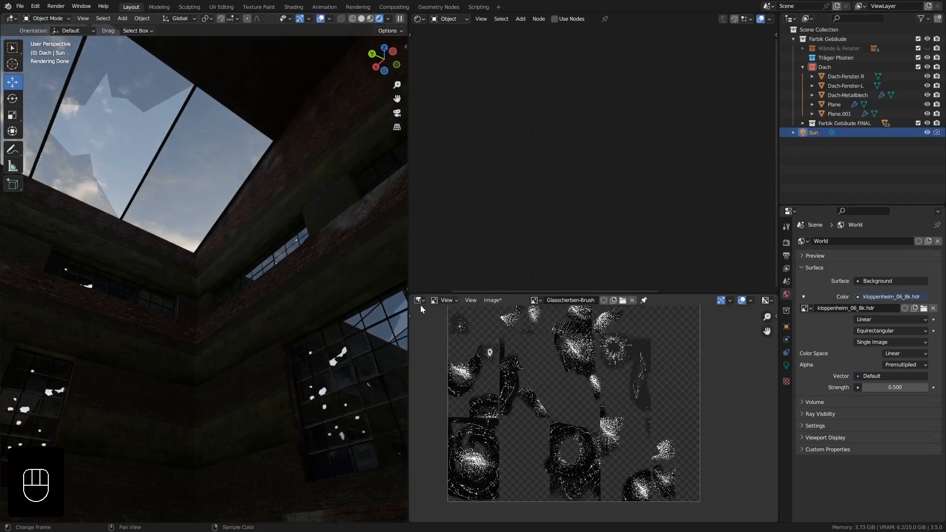
{"action": "left_click", "coordinate": [419, 301]}
{"action": "left_click", "coordinate": [441, 318]}
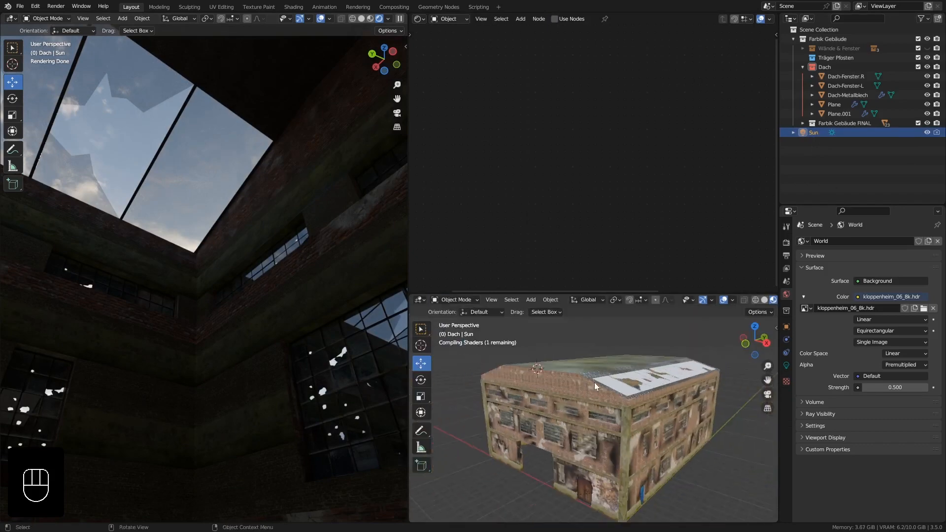
{"action": "middle_click_drag", "start_coordinate": [619, 414], "coordinate": [604, 377]}
{"action": "scroll", "coordinate": [598, 422], "scroll_direction": "down", "scroll_amount": 4}
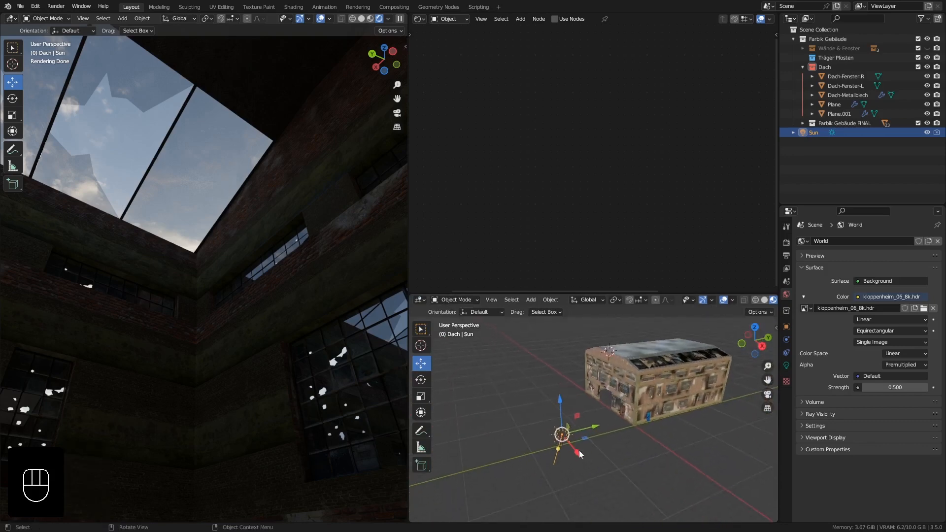
Move the Sun to the edge of the building's roof and angle its light to shine through the roof windows into the hall.
{"action": "mouse_move", "coordinate": [579, 454]}
{"action": "middle_mouse_down"}
{"action": "mouse_move", "coordinate": [553, 449]}
{"action": "mouse_move", "coordinate": [571, 451]}
{"action": "middle_mouse_up"}
{"action": "left_click_drag", "start_coordinate": [567, 409], "coordinate": [721, 381]}
{"action": "middle_click_drag", "start_coordinate": [721, 381], "coordinate": [693, 398]}
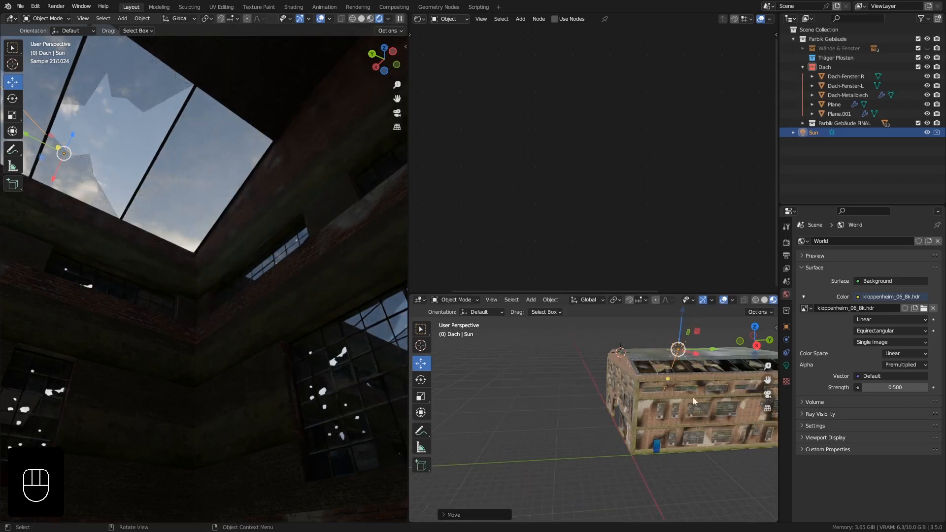
{"action": "left_click_drag", "start_coordinate": [666, 380], "coordinate": [632, 374]}
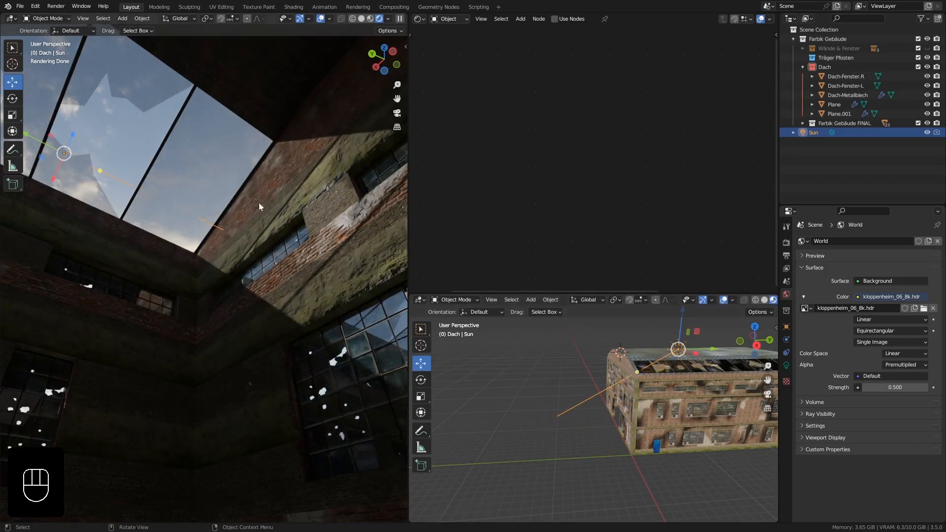
{"action": "middle_click_drag", "start_coordinate": [259, 204], "coordinate": [218, 217]}
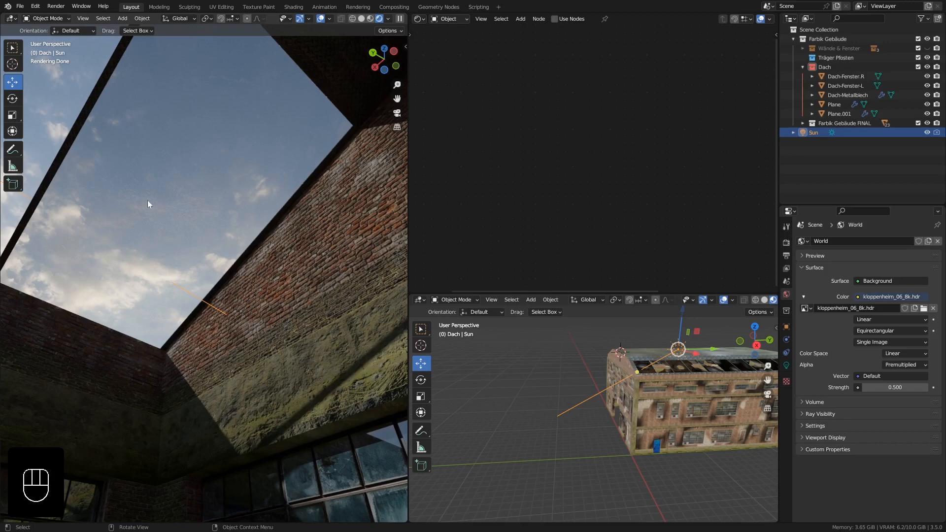
Select the roof window Dach-Fenster.R and insert a Math node into the link between the Bump node and the Diffuse BSDF.
{"action": "left_click", "coordinate": [238, 160]}
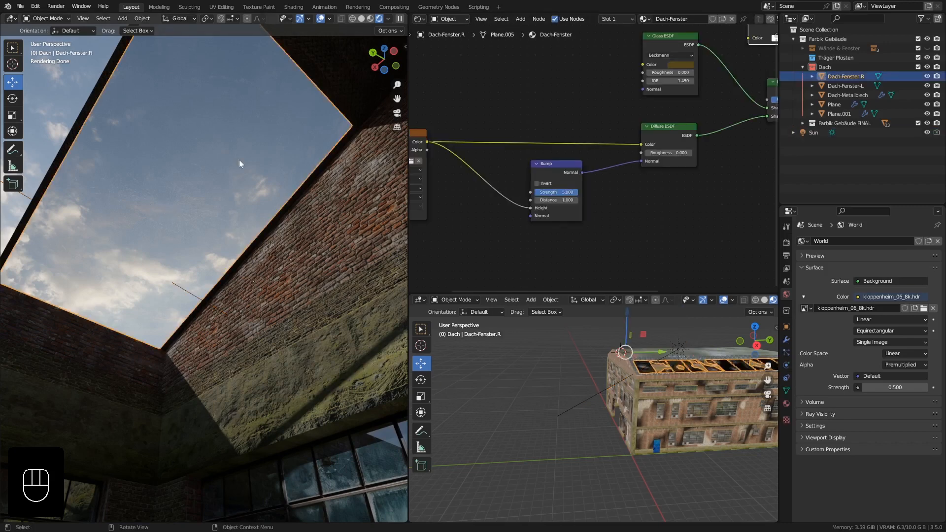
{"action": "middle_click_drag", "start_coordinate": [637, 196], "coordinate": [616, 197], "text": "ctrl"}
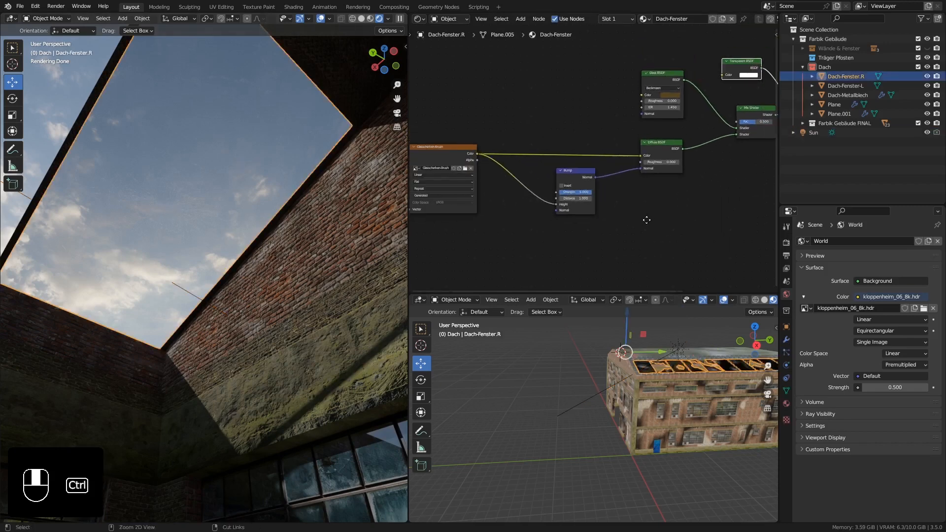
{"action": "left_click", "coordinate": [566, 179]}
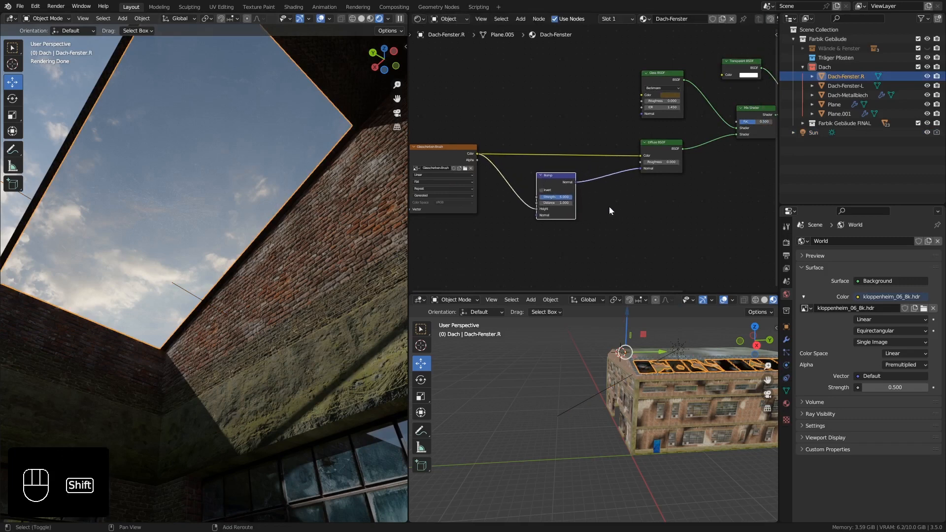
{"action": "key", "text": "shift+a"}
{"action": "mouse_move", "coordinate": [610, 210]}
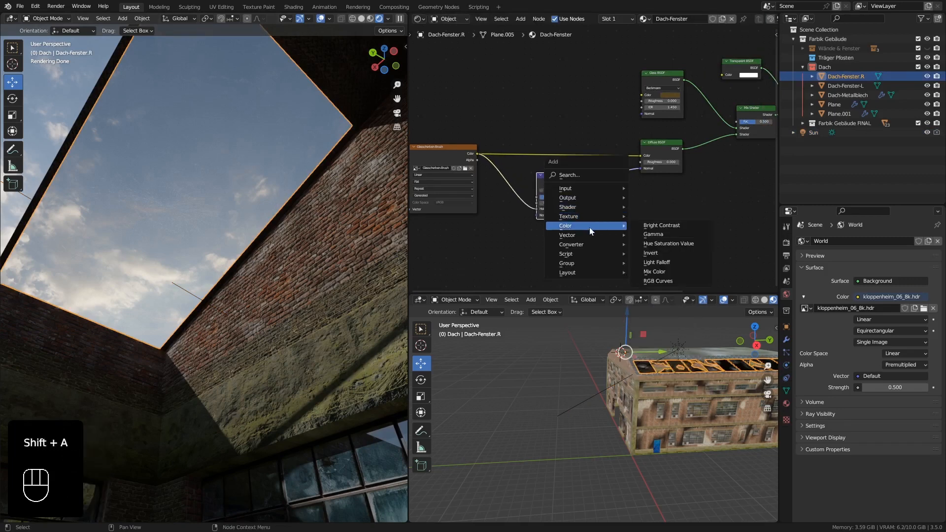
{"action": "mouse_move", "coordinate": [572, 238]}
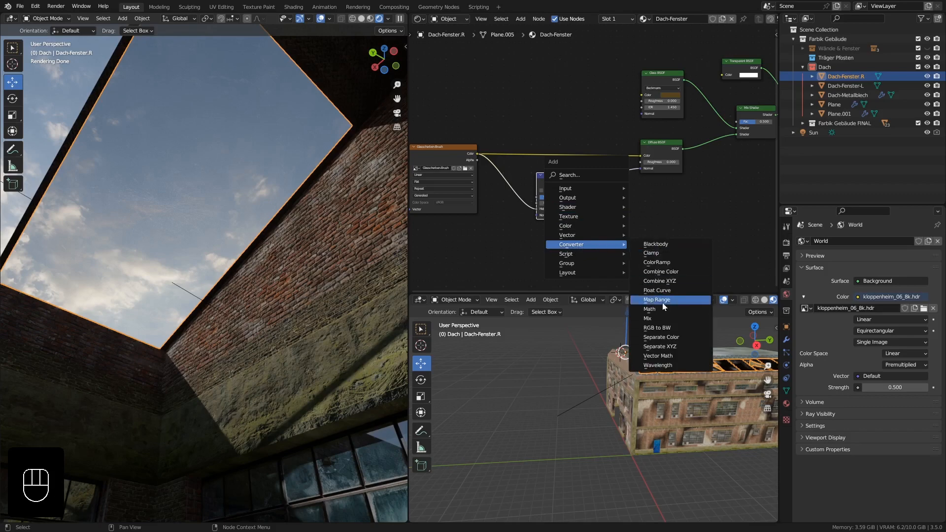
{"action": "left_click", "coordinate": [647, 309]}
{"action": "left_click", "coordinate": [613, 182]}
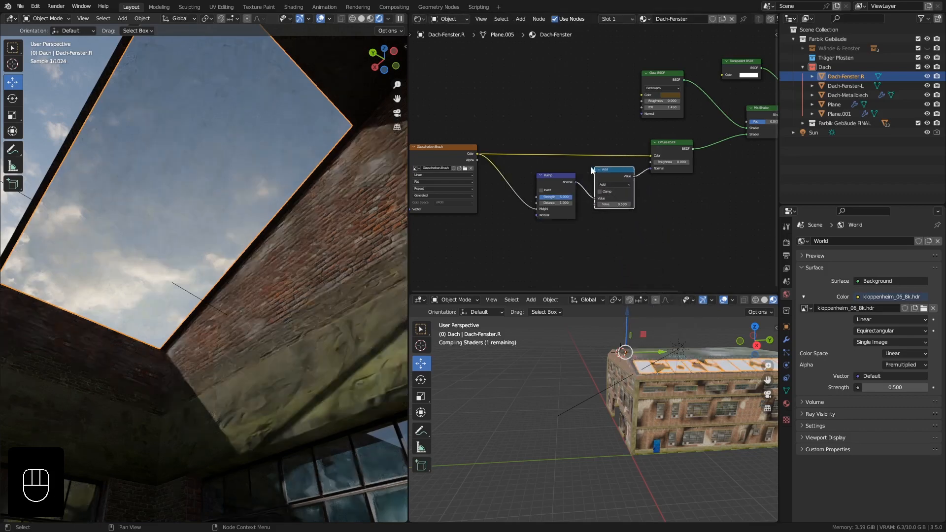
Set the Math node's operation to Multiply with a value of 5.
{"action": "scroll", "coordinate": [634, 212], "scroll_direction": "up", "scroll_amount": 2}
{"action": "left_click", "coordinate": [619, 172]}
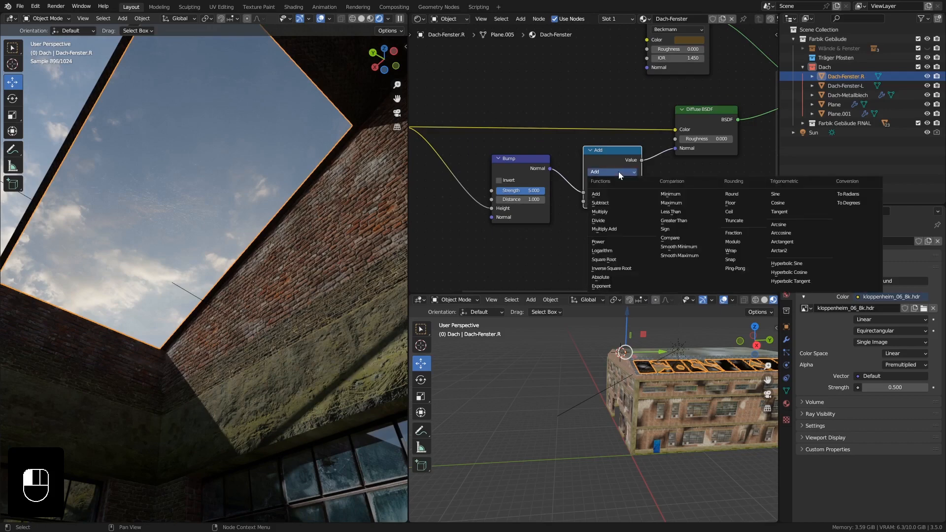
{"action": "left_click", "coordinate": [614, 212]}
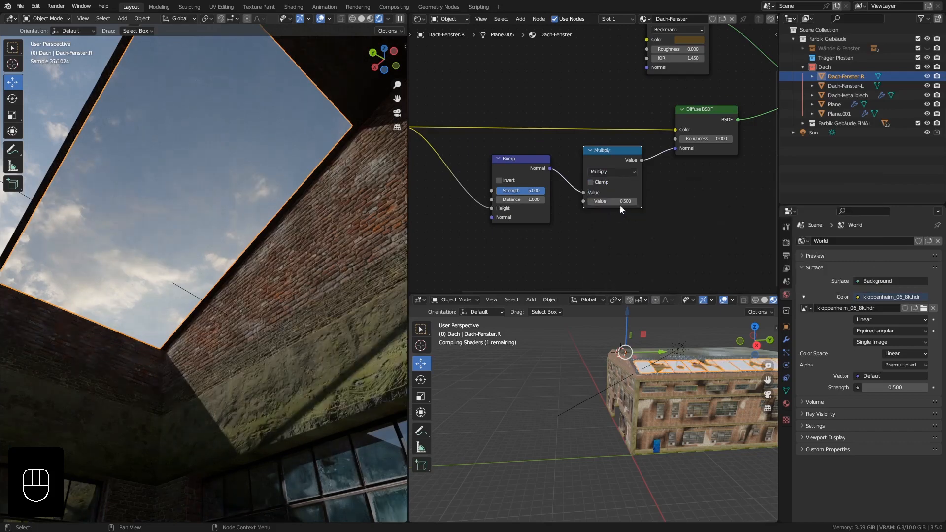
{"action": "left_click", "coordinate": [613, 201]}
{"action": "type", "text": "5"}
{"action": "key", "text": "Return"}
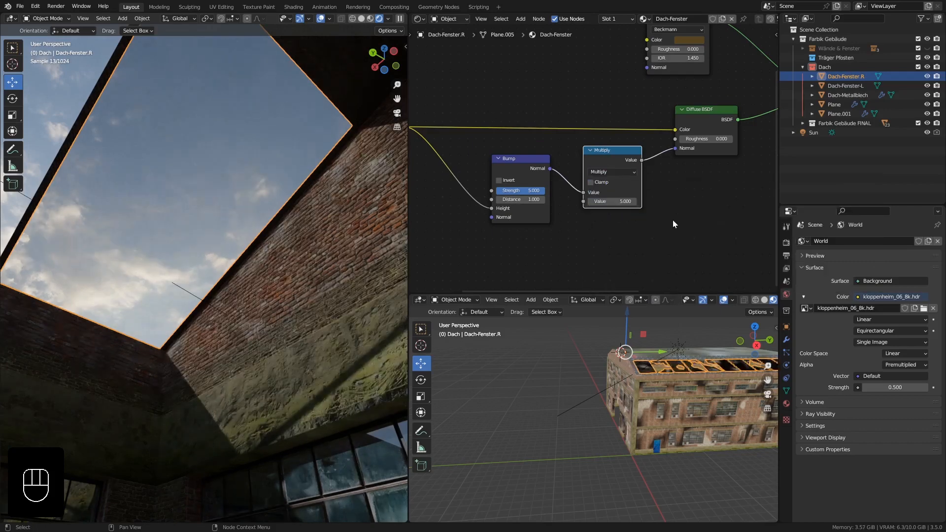
Raise the Multiply node's value to 10 and move the Bump node slightly away from it.
{"action": "left_click", "coordinate": [614, 201]}
{"action": "type", "text": "10"}
{"action": "key", "text": "Return"}
{"action": "middle_click_drag", "start_coordinate": [152, 241], "coordinate": [167, 268], "text": "ctrl"}
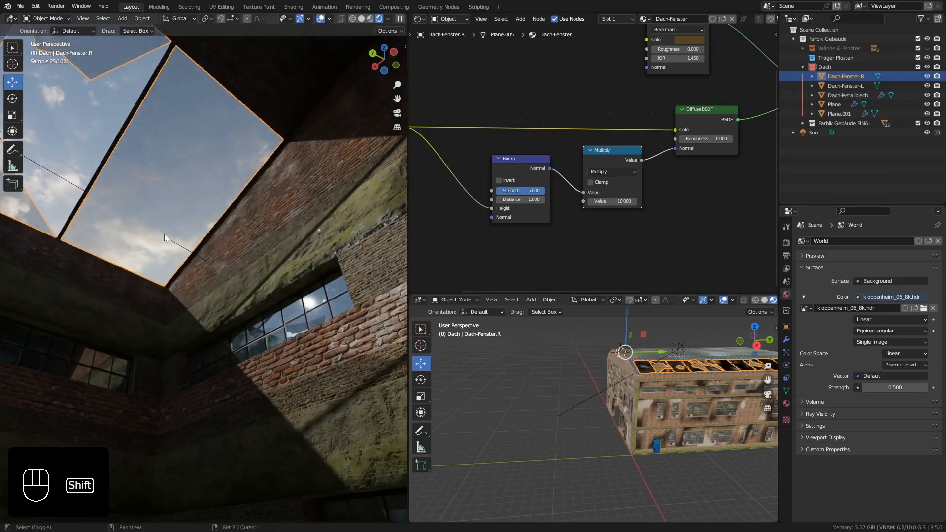
{"action": "middle_click_drag", "start_coordinate": [165, 235], "coordinate": [179, 255], "text": "shift"}
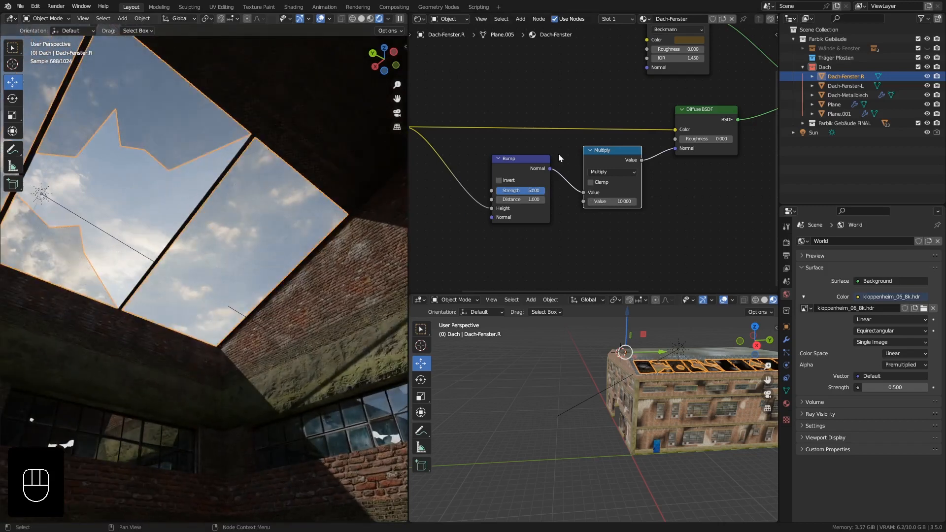
{"action": "left_click_drag", "start_coordinate": [518, 158], "coordinate": [506, 173]}
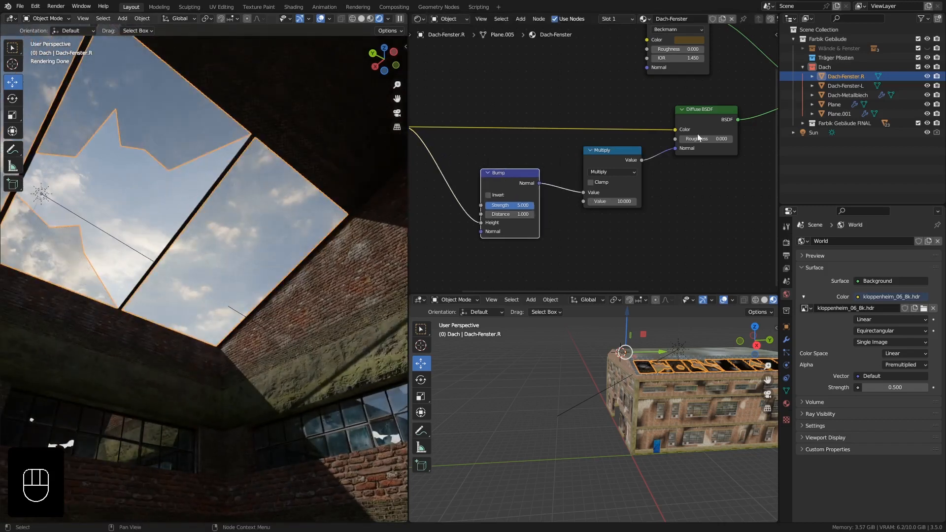
Lower the Fac of the Mix Shader that blends in the Transparent BSDF to 0.190.
{"action": "middle_click_drag", "start_coordinate": [697, 134], "coordinate": [566, 171]}
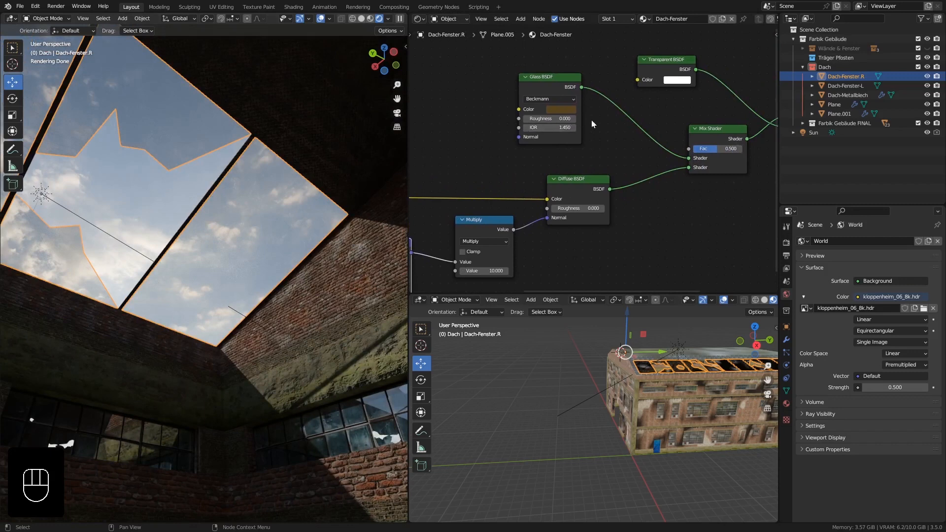
{"action": "middle_click_drag", "start_coordinate": [592, 123], "coordinate": [571, 127]}
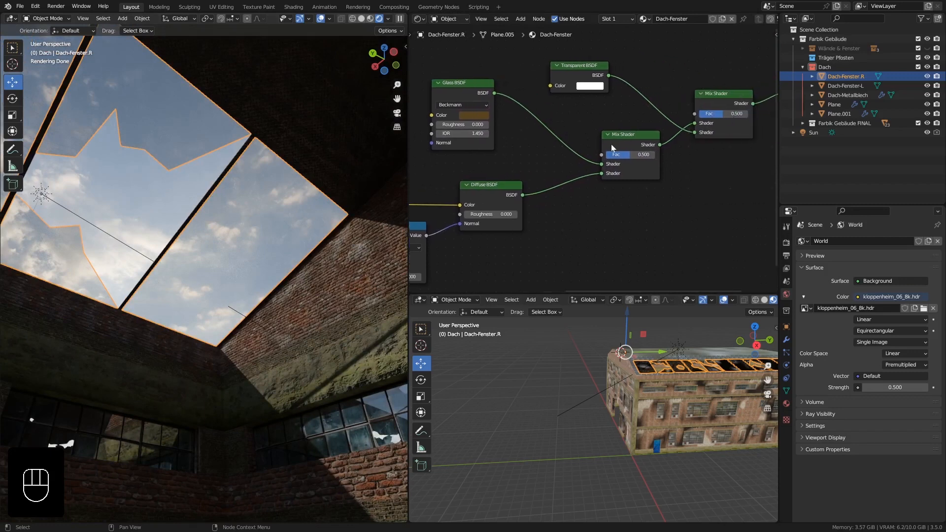
{"action": "mouse_move", "coordinate": [713, 114]}
{"action": "left_mouse_down"}
{"action": "mouse_move", "coordinate": [741, 114]}
{"action": "mouse_move", "coordinate": [708, 114]}
{"action": "left_mouse_up"}
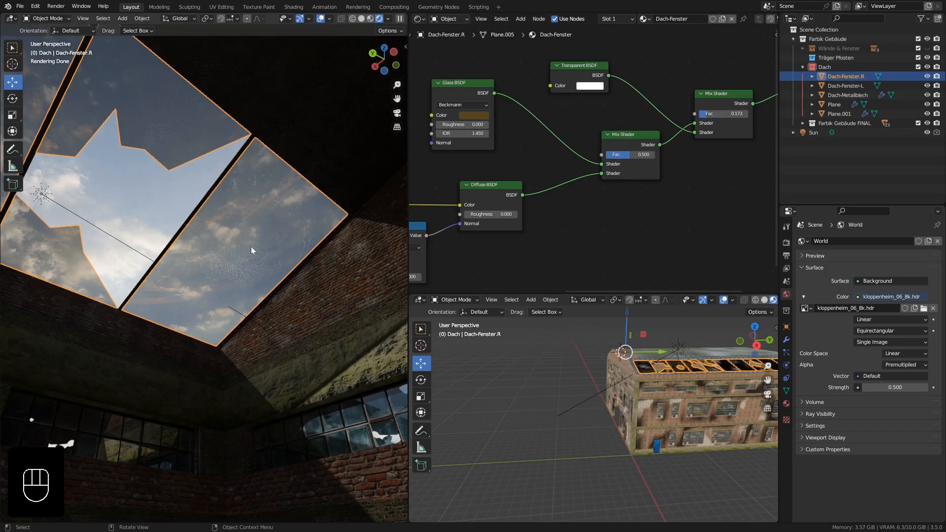
{"action": "mouse_move", "coordinate": [706, 115]}
{"action": "left_mouse_down"}
{"action": "mouse_move", "coordinate": [694, 115]}
{"action": "mouse_move", "coordinate": [709, 115]}
{"action": "left_mouse_up"}
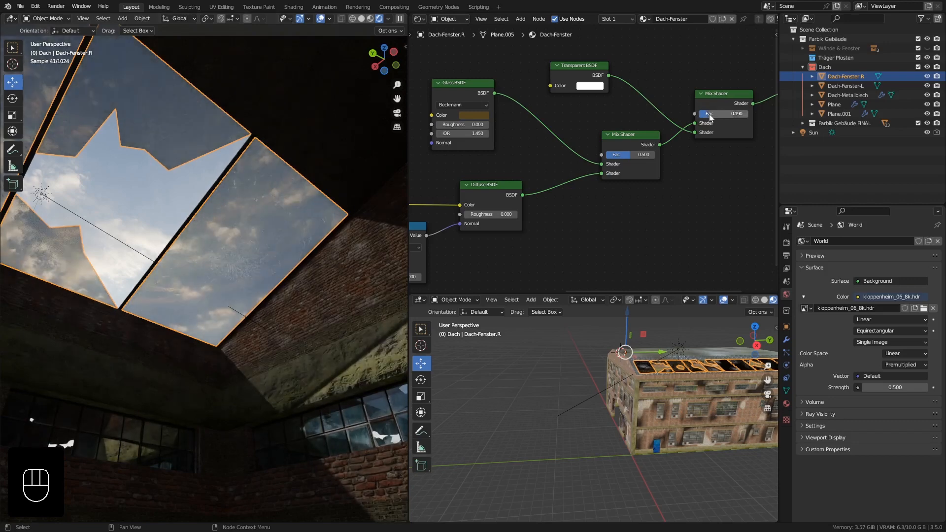
Change the Glass BSDF color to a lighter, muted brown with hue 0.070, saturation 0.415 and value 0.217.
{"action": "left_click", "coordinate": [467, 116]}
{"action": "left_click", "coordinate": [484, 167]}
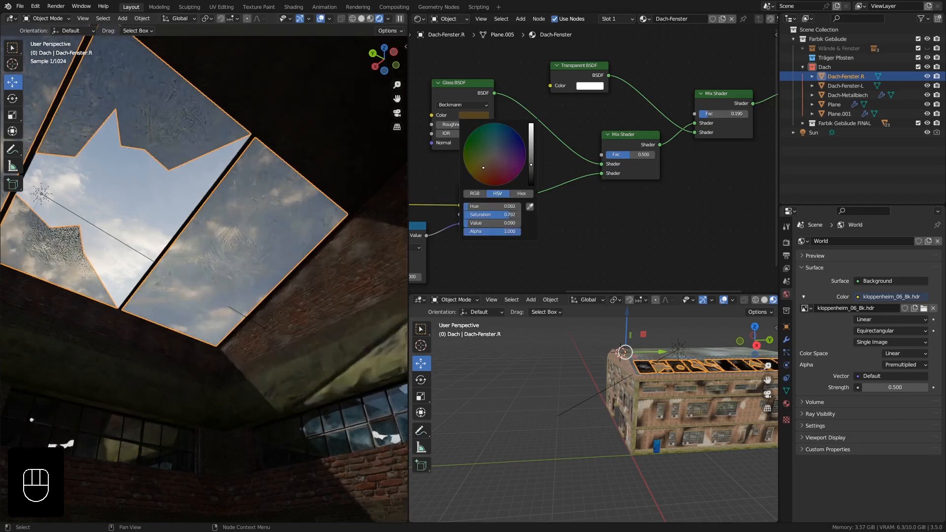
{"action": "left_click_drag", "start_coordinate": [484, 168], "coordinate": [531, 152]}
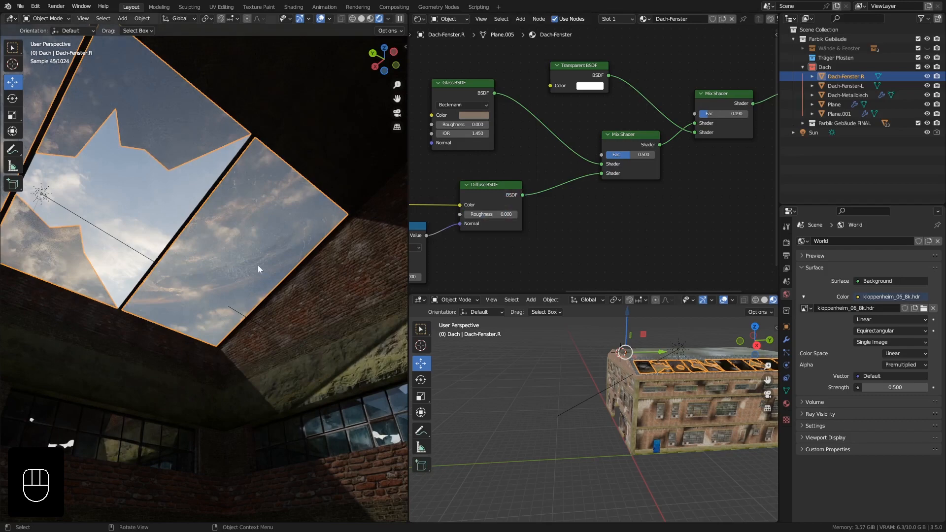
Set the Fac of the Mix Shader that blends in the Transparent BSDF to 0.261.
{"action": "middle_click_drag", "start_coordinate": [258, 266], "coordinate": [208, 259]}
{"action": "middle_click_drag", "start_coordinate": [289, 276], "coordinate": [283, 274], "text": "shift"}
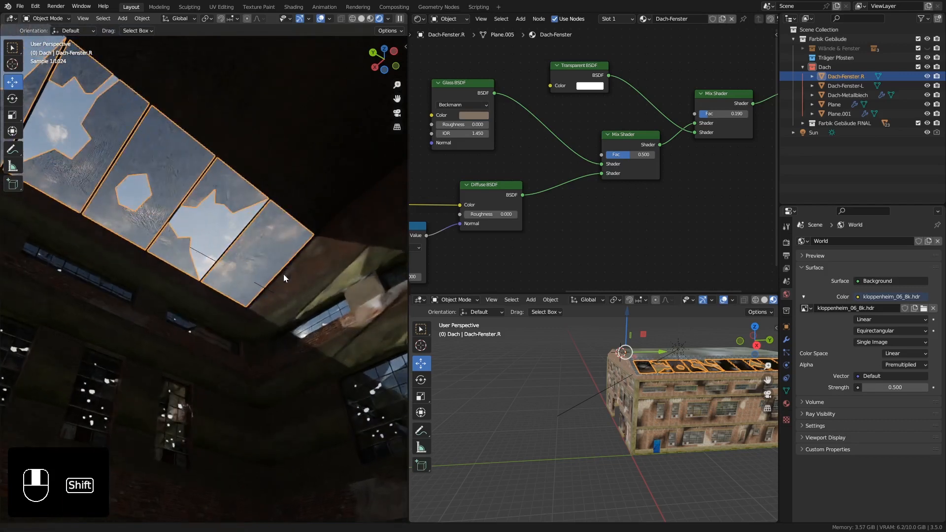
{"action": "left_click_drag", "start_coordinate": [724, 114], "coordinate": [731, 114]}
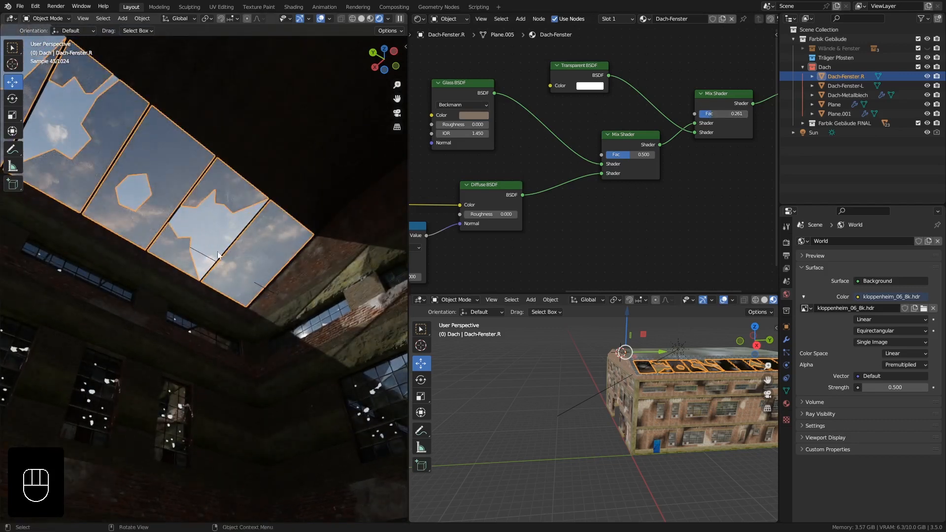
{"action": "middle_click_drag", "start_coordinate": [208, 208], "coordinate": [257, 244]}
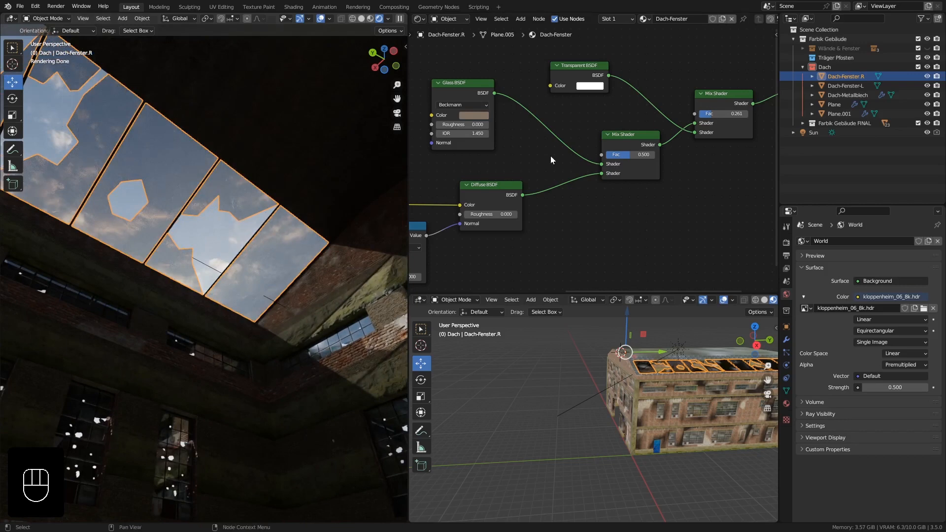
Tint the Glass BSDF color a saturated olive yellow with a hue of 0.148.
{"action": "left_click", "coordinate": [473, 120]}
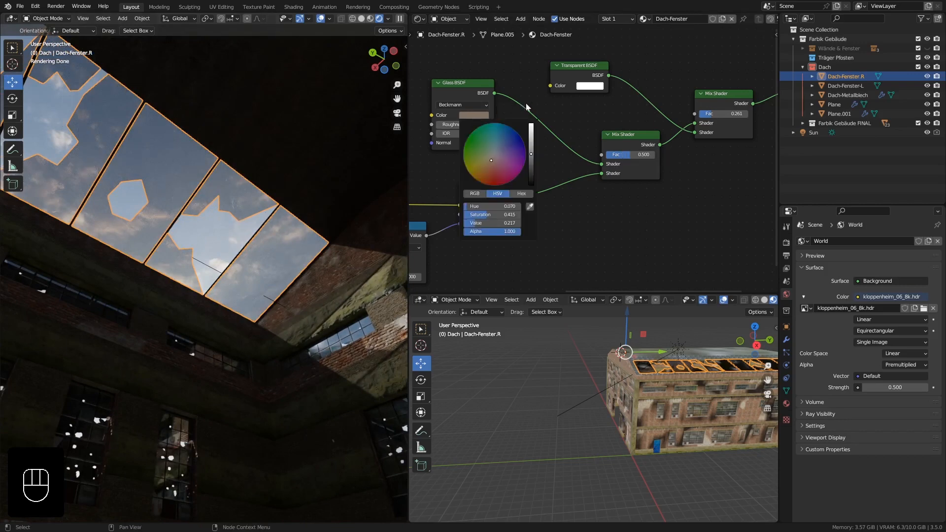
{"action": "left_click", "coordinate": [473, 117]}
{"action": "left_click_drag", "start_coordinate": [530, 153], "coordinate": [474, 168]}
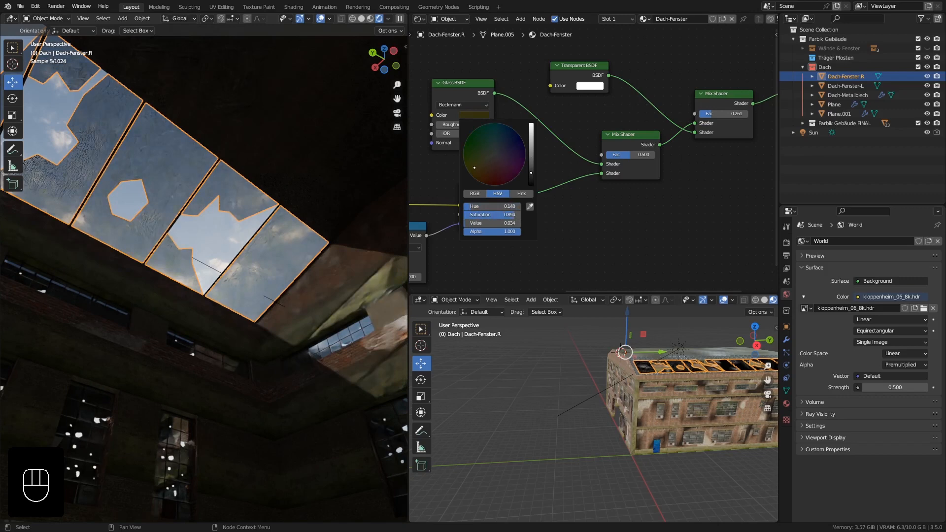
{"action": "left_click_drag", "start_coordinate": [531, 172], "coordinate": [531, 147]}
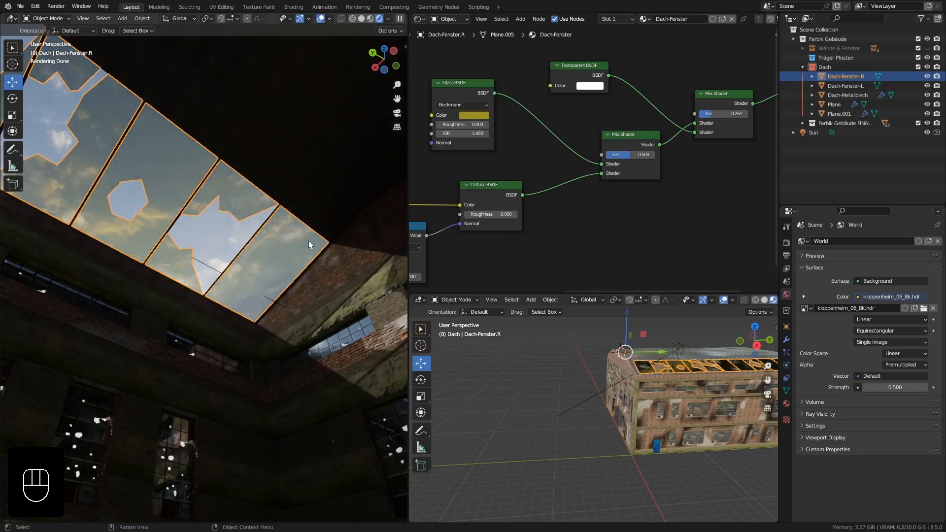
{"action": "middle_click_drag", "start_coordinate": [192, 214], "coordinate": [313, 280], "text": "shift"}
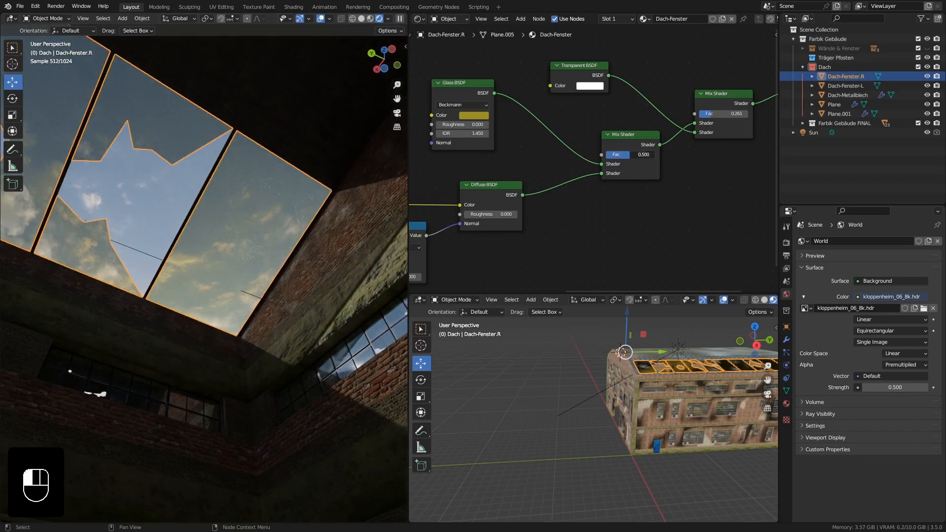
Set the Fac to 0.934 on the glass/diffuse Mix Shader and to 0.164 on the Mix Shader that blends in transparency.
{"action": "left_click_drag", "start_coordinate": [630, 155], "coordinate": [653, 157]}
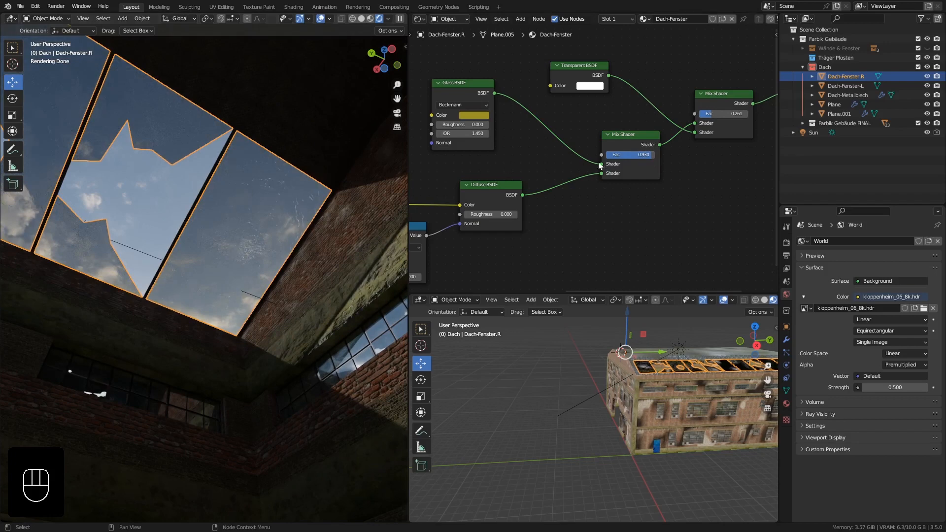
{"action": "middle_click_drag", "start_coordinate": [282, 193], "coordinate": [282, 193]}
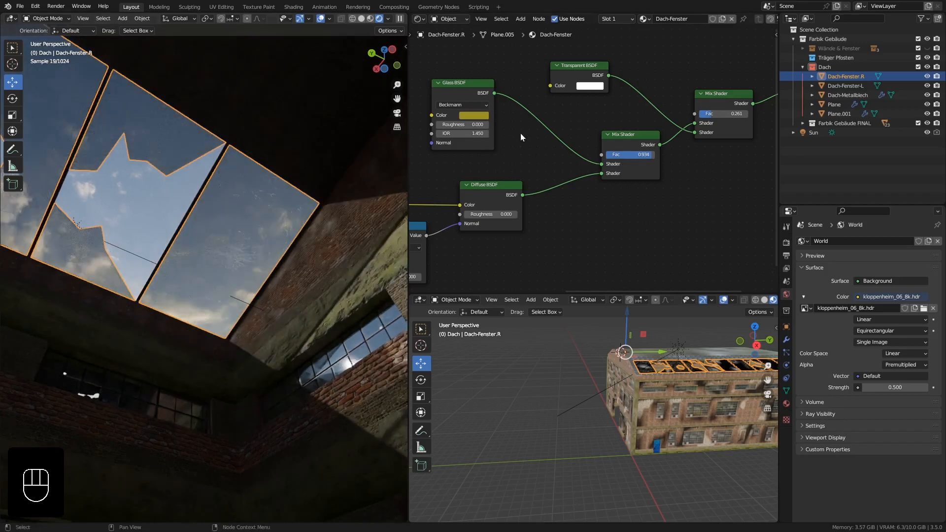
{"action": "left_click", "coordinate": [708, 115]}
{"action": "left_click_drag", "start_coordinate": [707, 115], "coordinate": [699, 114]}
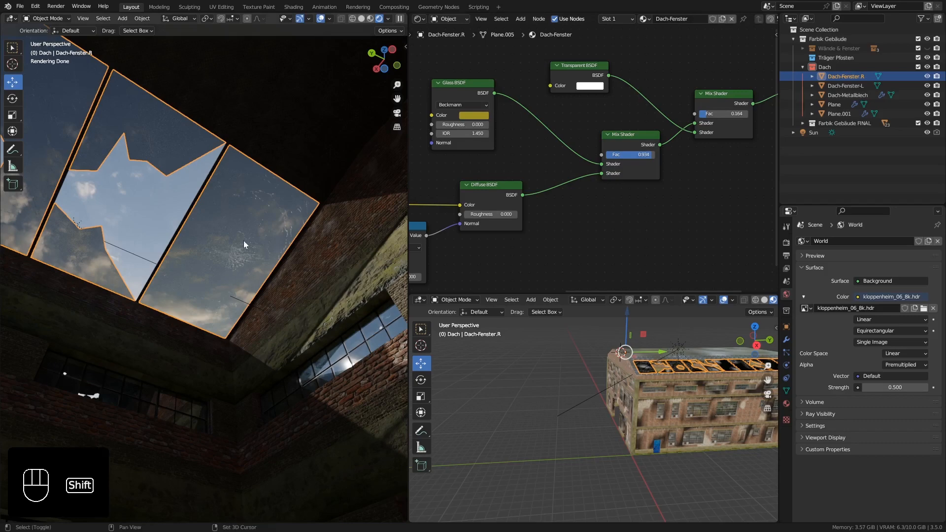
{"action": "middle_click_drag", "start_coordinate": [244, 241], "coordinate": [255, 243], "text": "shift"}
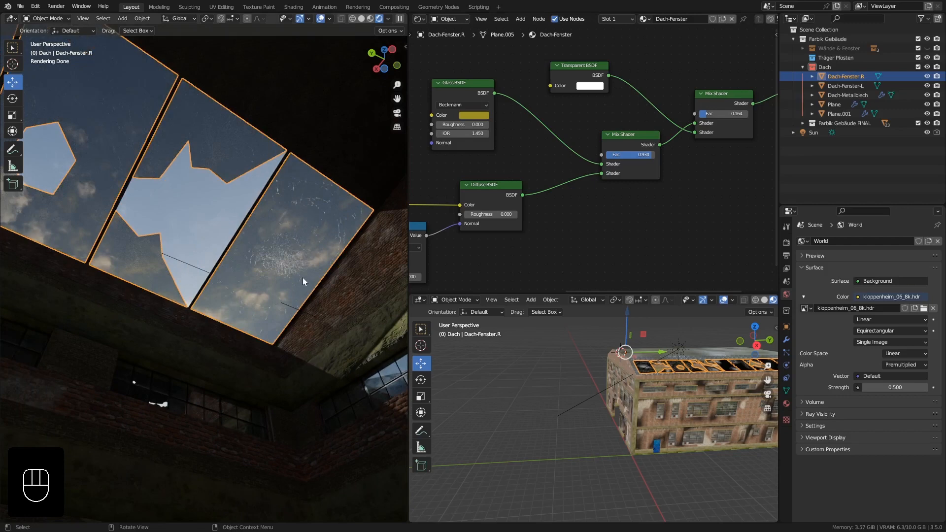
{"action": "middle_click_drag", "start_coordinate": [305, 277], "coordinate": [304, 255], "text": "shift"}
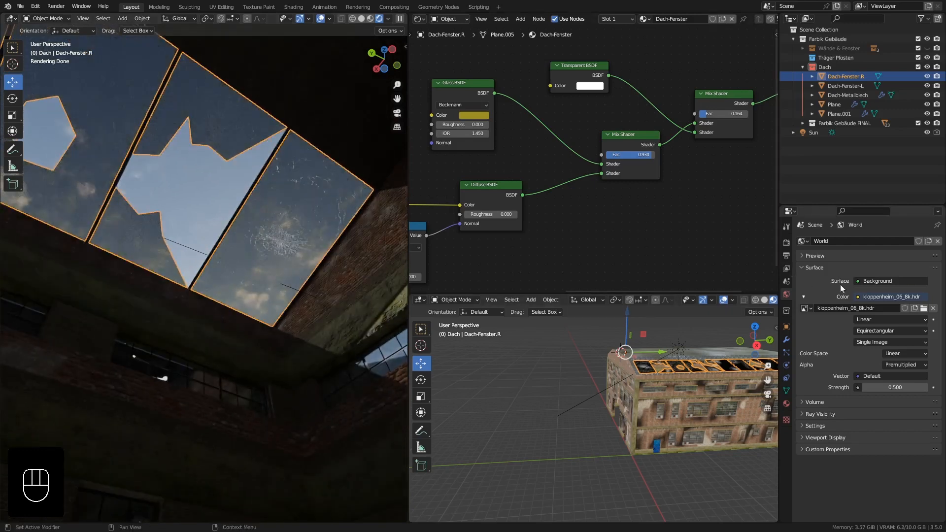
Set the Sun light's strength to 10.
{"action": "left_click", "coordinate": [814, 135]}
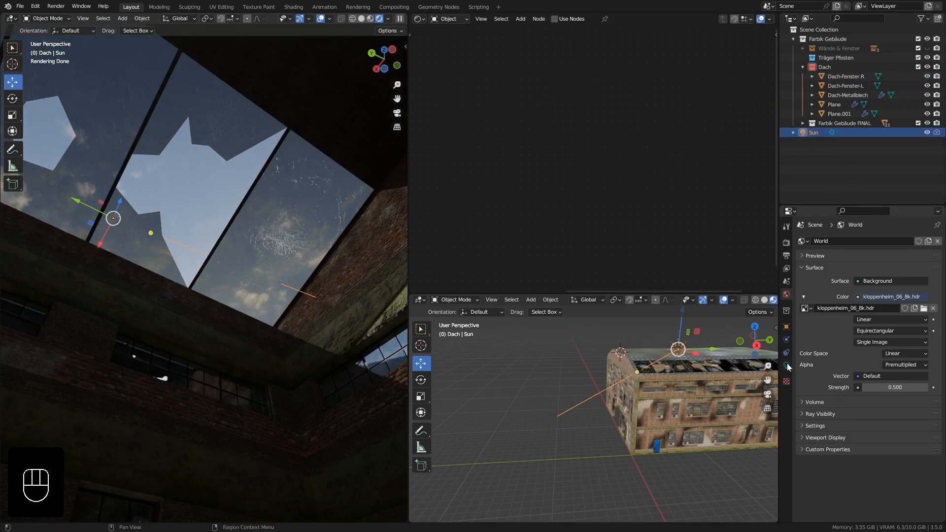
{"action": "left_click", "coordinate": [787, 365]}
{"action": "left_click", "coordinate": [891, 302]}
{"action": "type", "text": "1"}
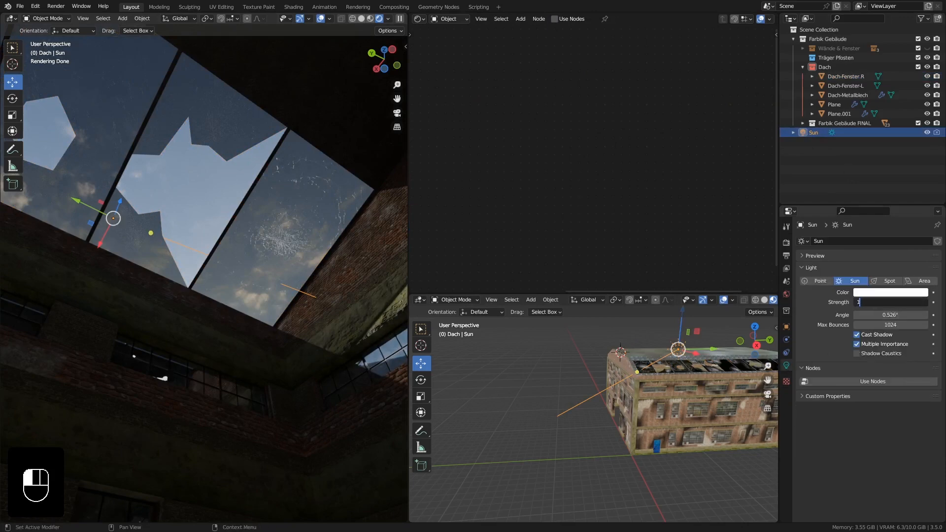
{"action": "type", "text": "0"}
{"action": "key", "text": "Return"}
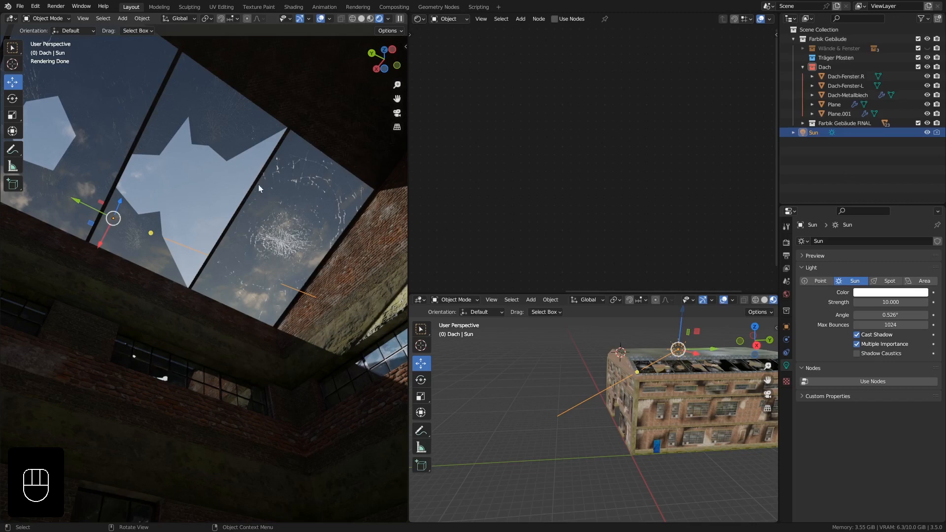
{"action": "middle_click_drag", "start_coordinate": [312, 232], "coordinate": [275, 223], "text": "shift"}
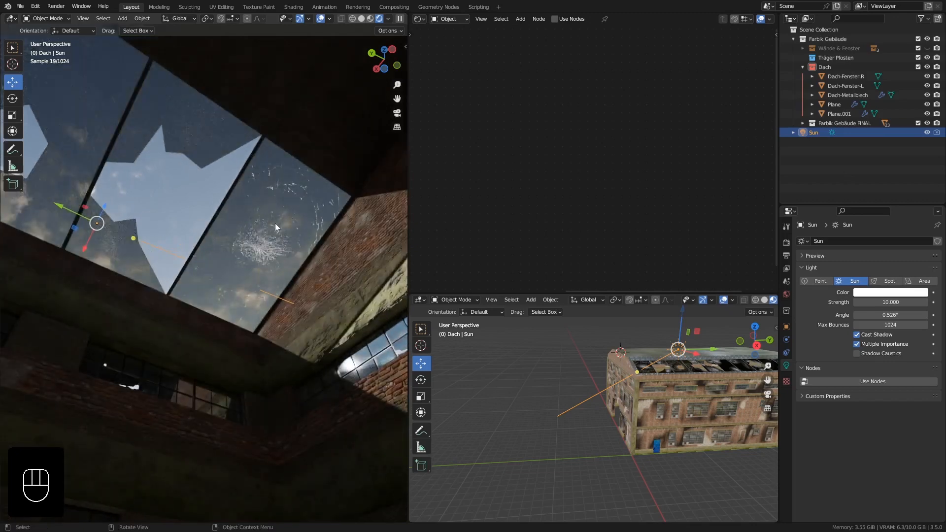
Set the Fac of the Dach-Fenster.R material's transparency Mix Shader to 0.367 and deselect the roof windows.
{"action": "left_click", "coordinate": [275, 223]}
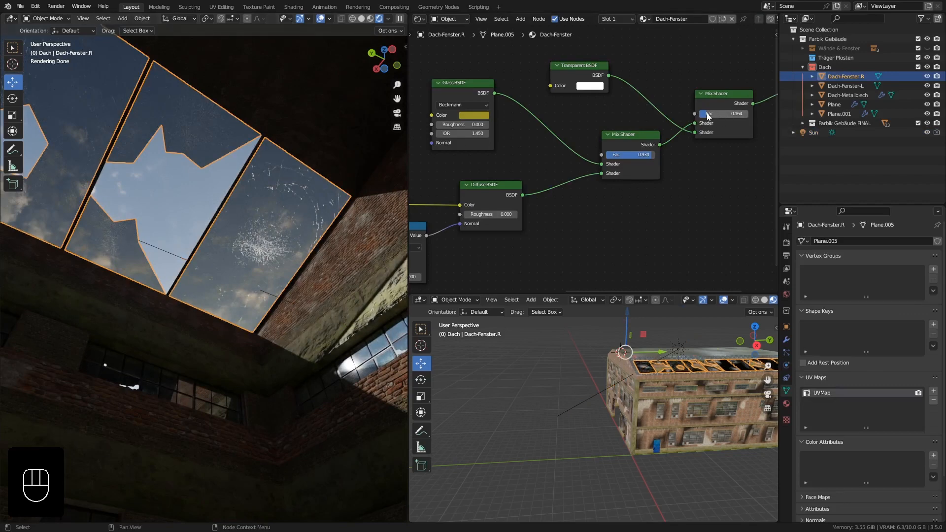
{"action": "left_click_drag", "start_coordinate": [708, 116], "coordinate": [728, 116]}
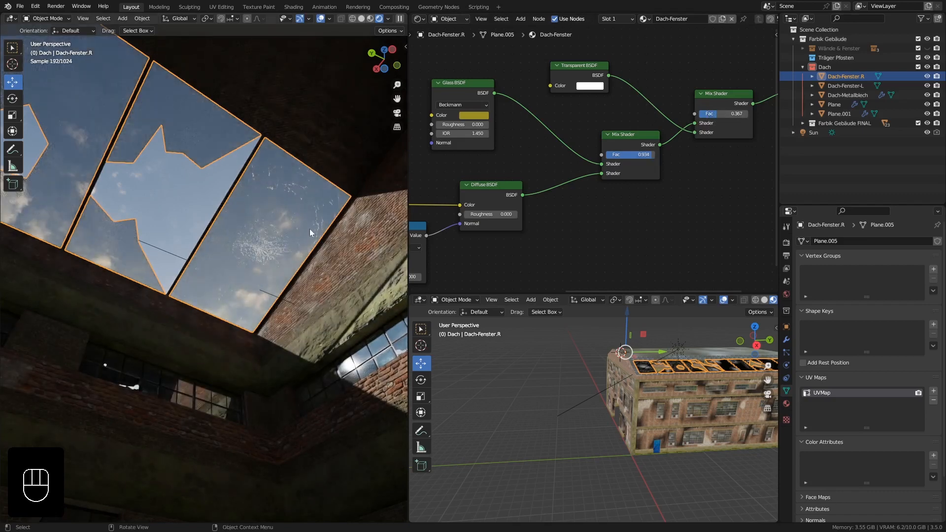
{"action": "middle_click_drag", "start_coordinate": [280, 230], "coordinate": [313, 270], "text": "ctrl"}
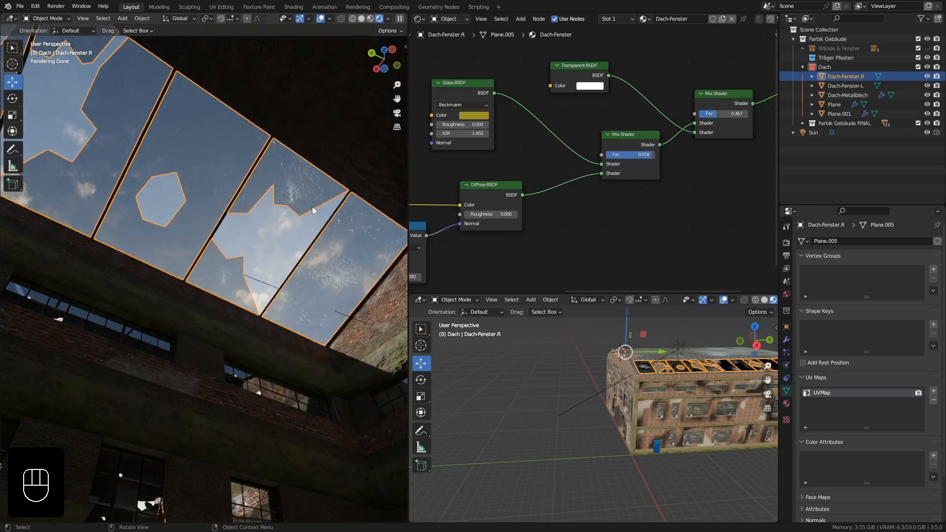
{"action": "key", "text": "alt+a"}
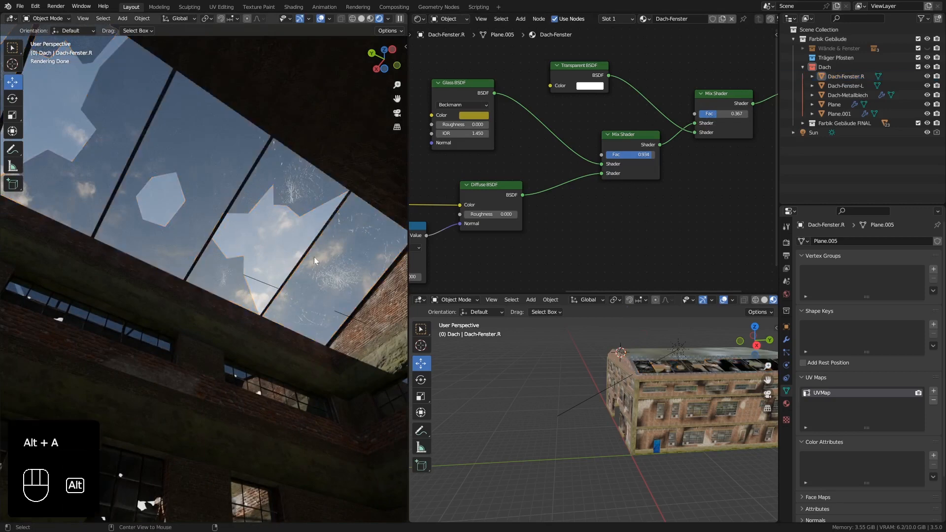
{"action": "middle_click_drag", "start_coordinate": [339, 283], "coordinate": [334, 293], "text": "shift"}
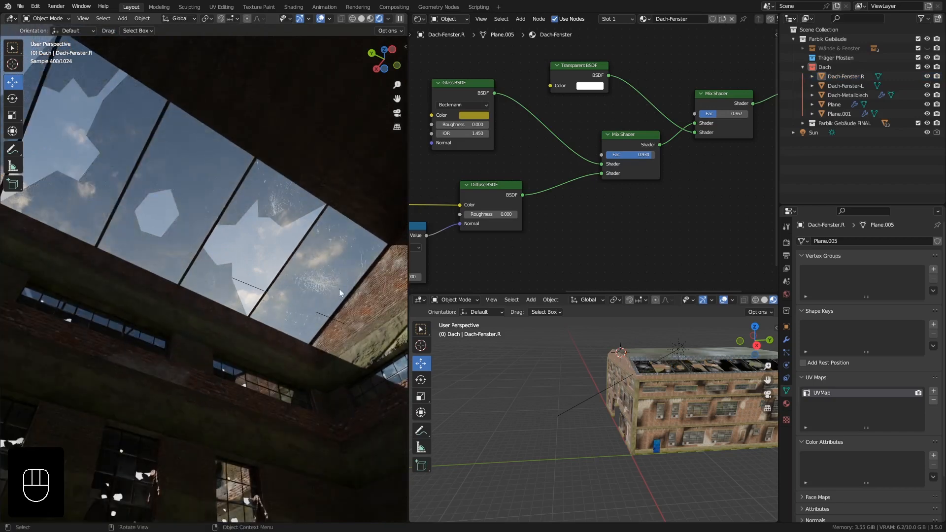
Spread out the Dach-Fenster node tree by moving the image texture and Material Output nodes away from the shaders.
{"action": "scroll", "coordinate": [655, 190], "scroll_direction": "down", "scroll_amount": 4}
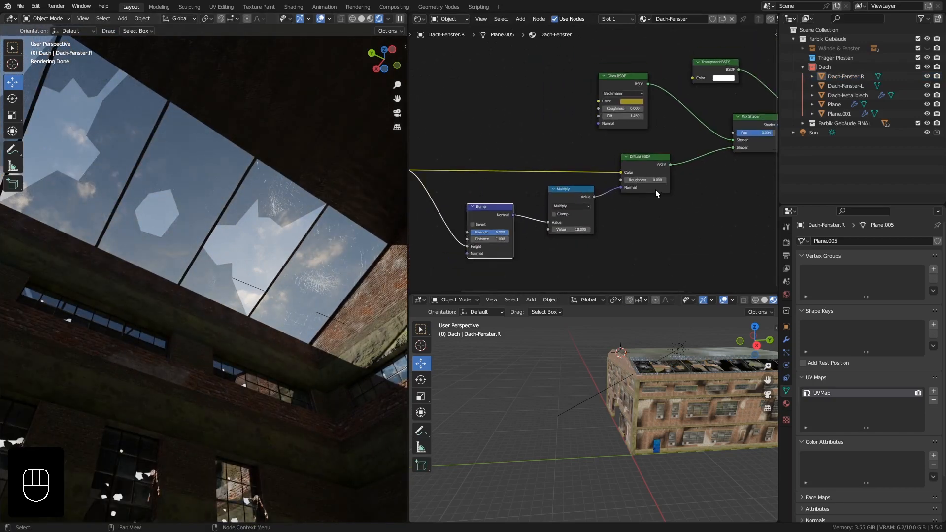
{"action": "middle_click_drag", "start_coordinate": [656, 189], "coordinate": [669, 219]}
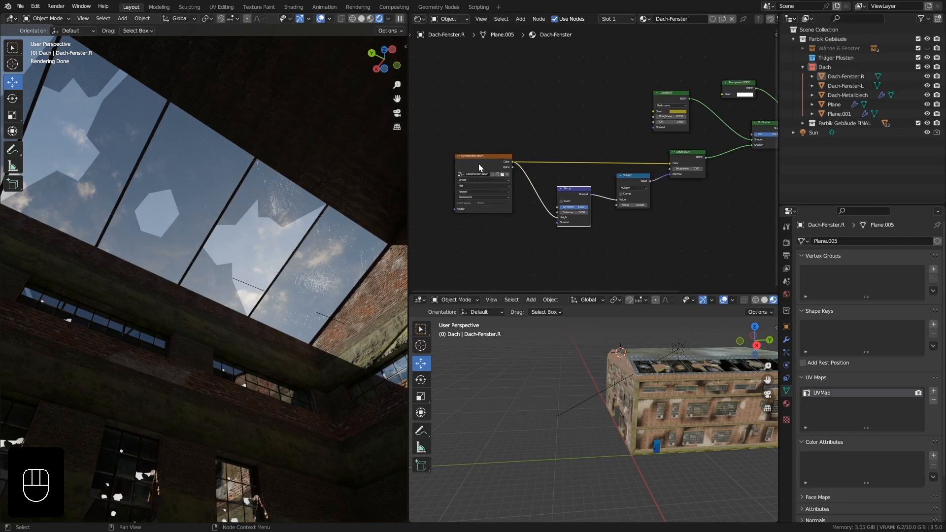
{"action": "left_click_drag", "start_coordinate": [479, 167], "coordinate": [458, 167]}
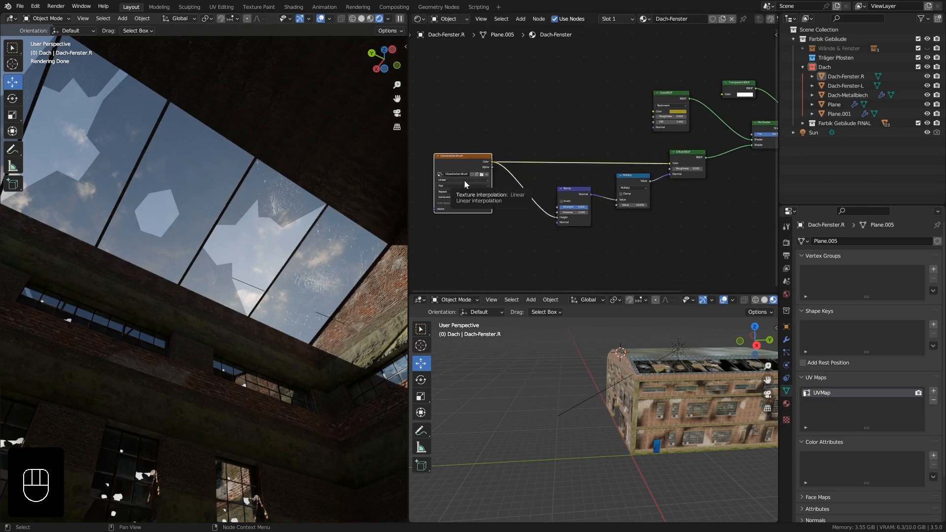
{"action": "middle_click_drag", "start_coordinate": [704, 203], "coordinate": [556, 181]}
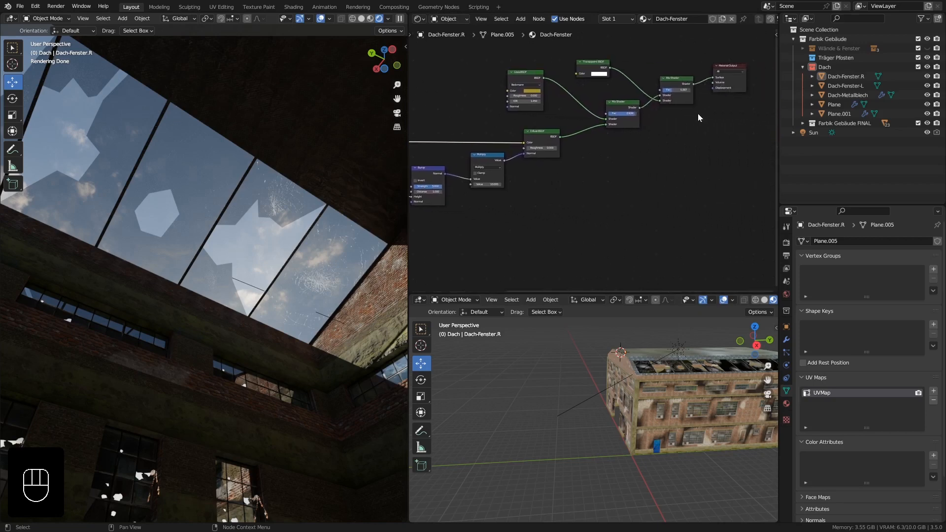
{"action": "left_click_drag", "start_coordinate": [734, 84], "coordinate": [755, 164]}
{"action": "middle_click_drag", "start_coordinate": [628, 202], "coordinate": [639, 170]}
{"action": "scroll", "coordinate": [639, 170], "scroll_direction": "down", "scroll_amount": 1}
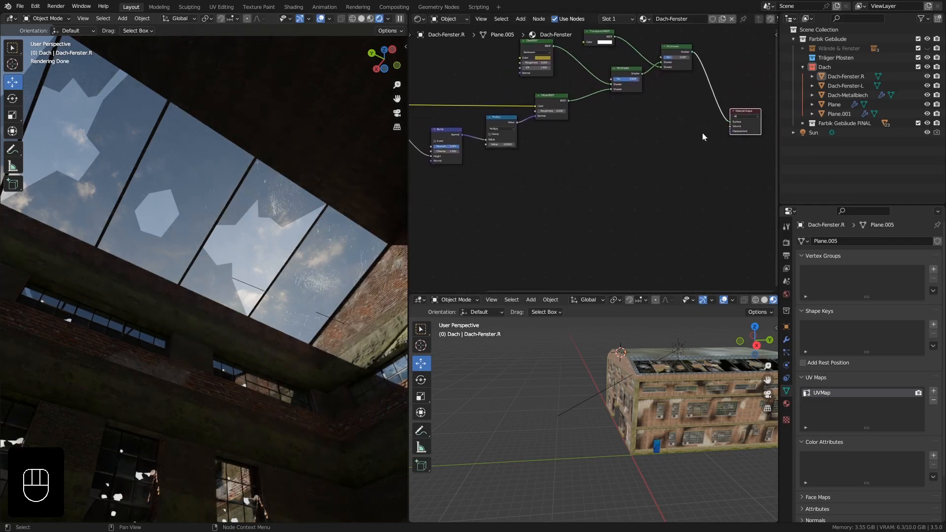
{"action": "left_click_drag", "start_coordinate": [750, 126], "coordinate": [753, 125]}
{"action": "key", "text": "shift+a"}
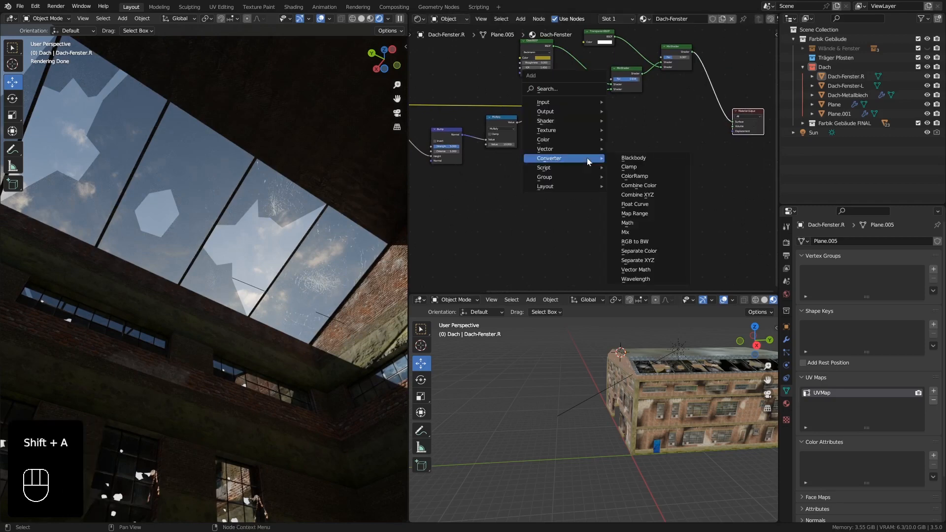
{"action": "mouse_move", "coordinate": [567, 121]}
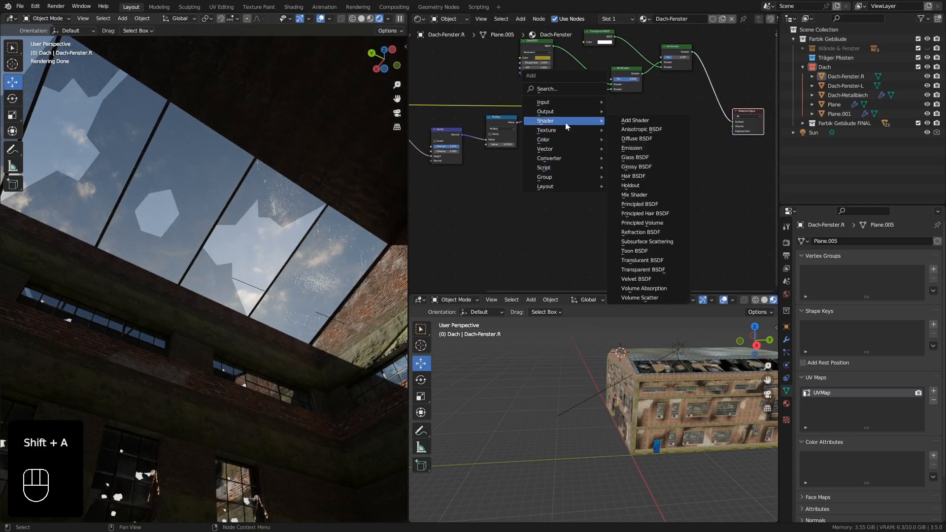
{"action": "left_click", "coordinate": [664, 214]}
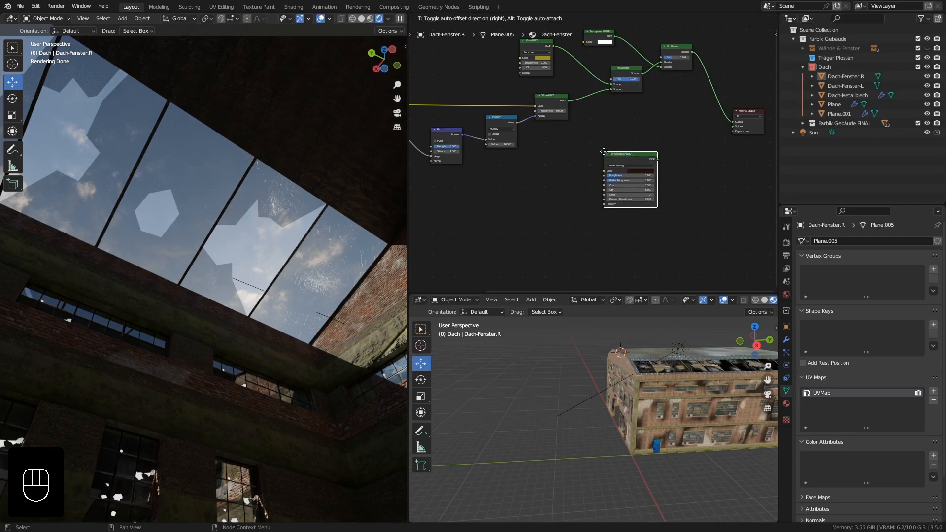
{"action": "left_click", "coordinate": [604, 152]}
{"action": "key", "text": "Delete"}
Add a Principled BSDF node in the empty area below the existing Mix Shaders.
{"action": "key", "text": "shift+a"}
{"action": "mouse_move", "coordinate": [611, 156]}
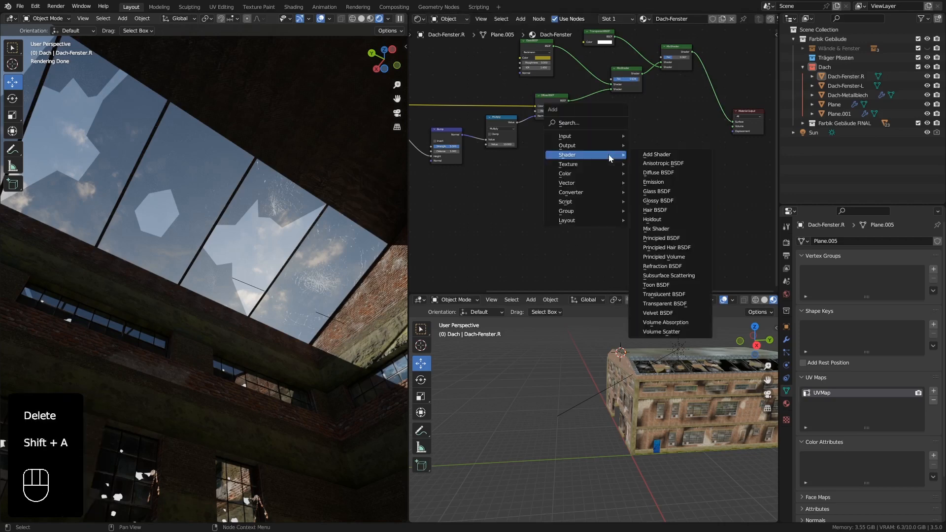
{"action": "left_click", "coordinate": [680, 239]}
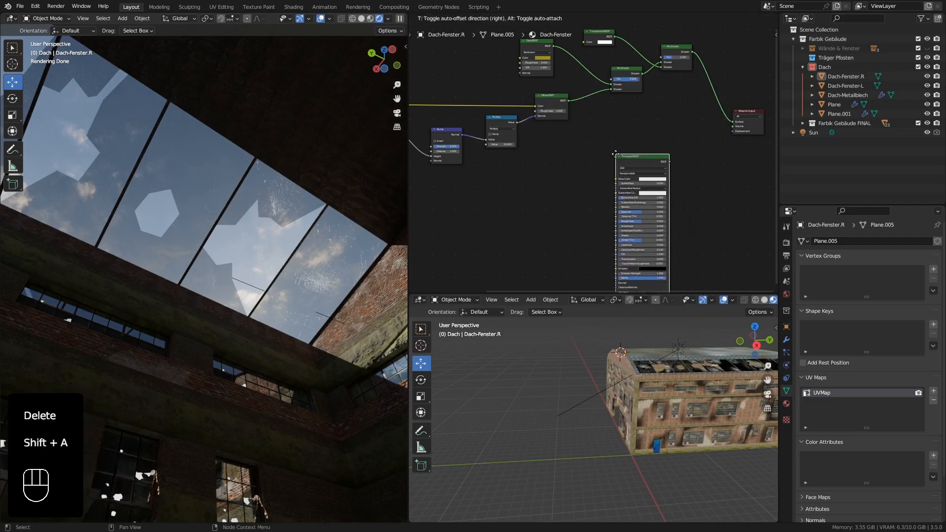
{"action": "left_click", "coordinate": [611, 151]}
Insert a Mix Shader before the Material Output and link the Principled BSDF into its second shader input.
{"action": "key", "text": "shift+a"}
{"action": "mouse_move", "coordinate": [682, 149]}
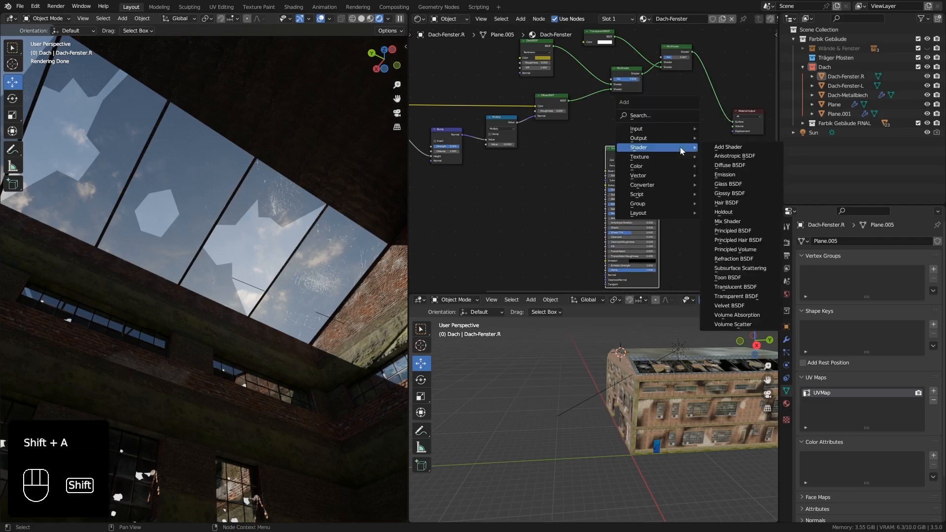
{"action": "left_click", "coordinate": [739, 221]}
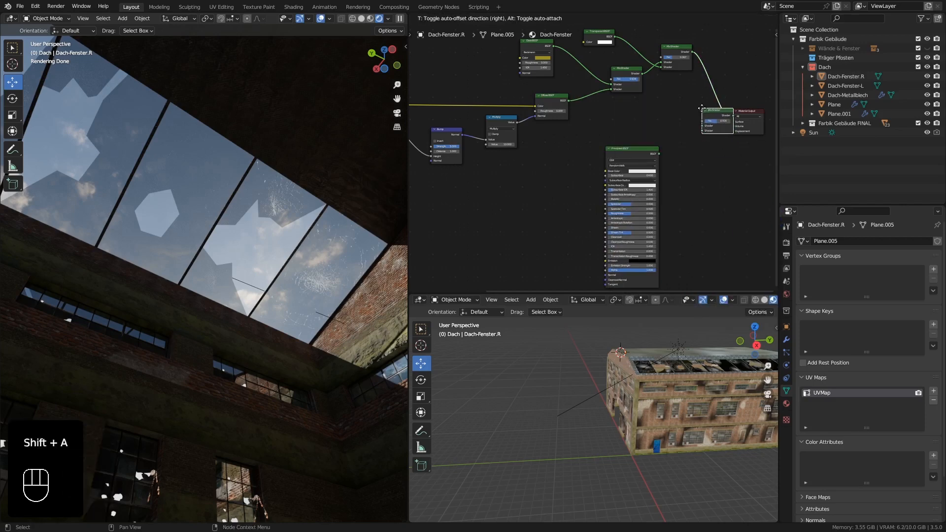
{"action": "left_click", "coordinate": [720, 113]}
{"action": "left_click_drag", "start_coordinate": [658, 153], "coordinate": [710, 131]}
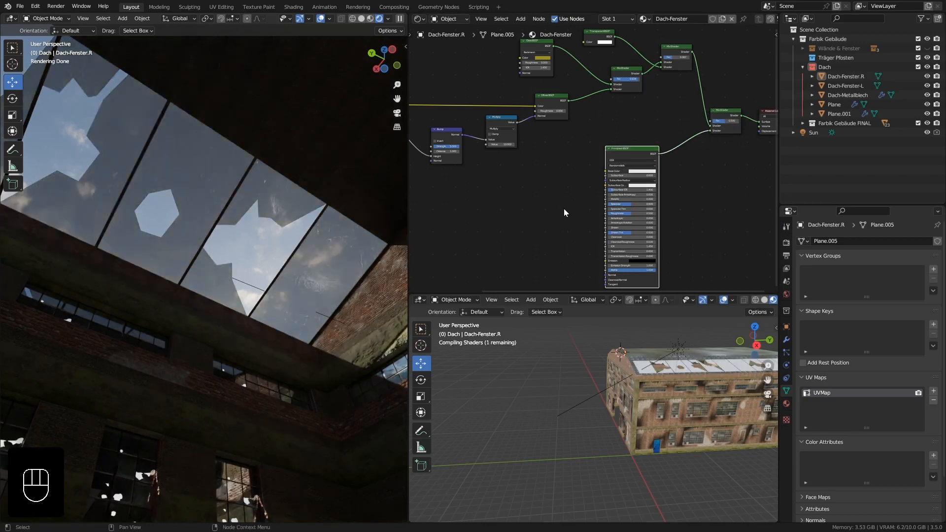
Set the Base Color of the Principled BSDF to a warm yellow.
{"action": "middle_click_drag", "start_coordinate": [572, 208], "coordinate": [587, 202]}
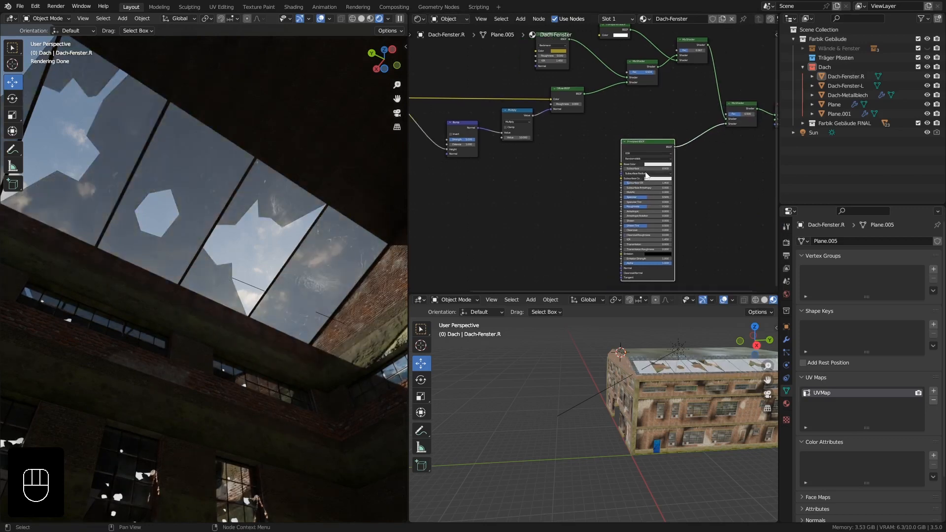
{"action": "middle_click_drag", "start_coordinate": [573, 170], "coordinate": [591, 170]}
{"action": "left_click", "coordinate": [684, 167]}
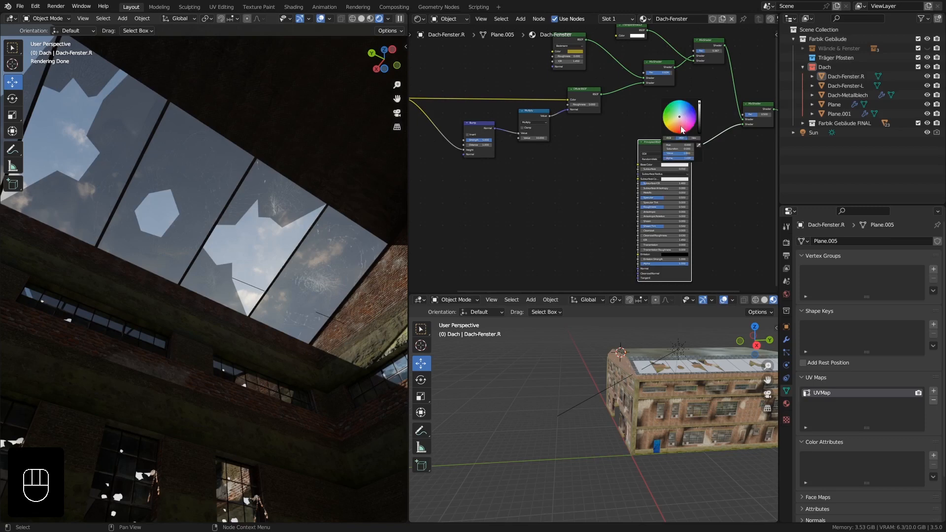
{"action": "left_click_drag", "start_coordinate": [679, 120], "coordinate": [670, 123]}
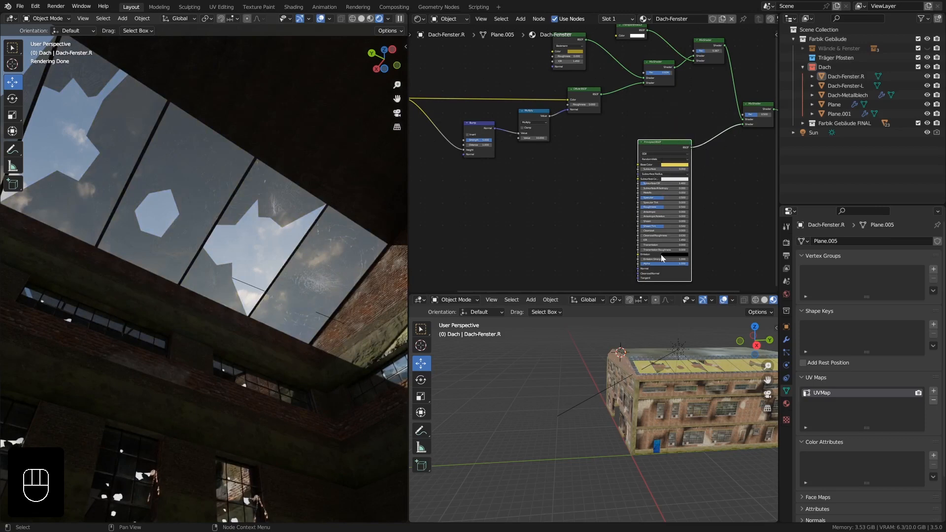
Give the Principled BSDF a low, partial Transmission value.
{"action": "scroll", "coordinate": [661, 253], "scroll_direction": "up", "scroll_amount": 1}
{"action": "left_click_drag", "start_coordinate": [647, 243], "coordinate": [680, 243]}
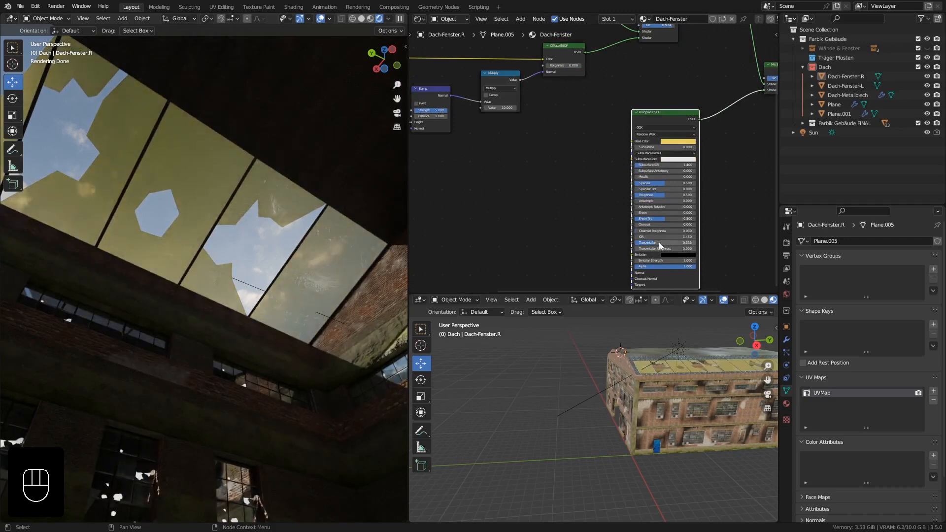
{"action": "left_click_drag", "start_coordinate": [658, 245], "coordinate": [649, 246]}
Link the crack image texture's Color output to the Base Color of the Principled BSDF.
{"action": "scroll", "coordinate": [562, 164], "scroll_direction": "down", "scroll_amount": 1}
{"action": "middle_click_drag", "start_coordinate": [562, 164], "coordinate": [628, 171]}
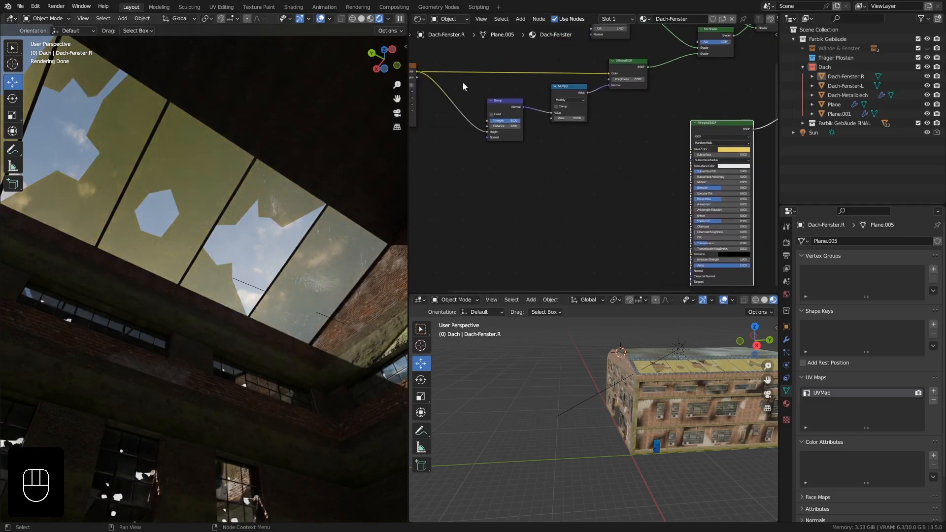
{"action": "left_click_drag", "start_coordinate": [416, 72], "coordinate": [690, 150]}
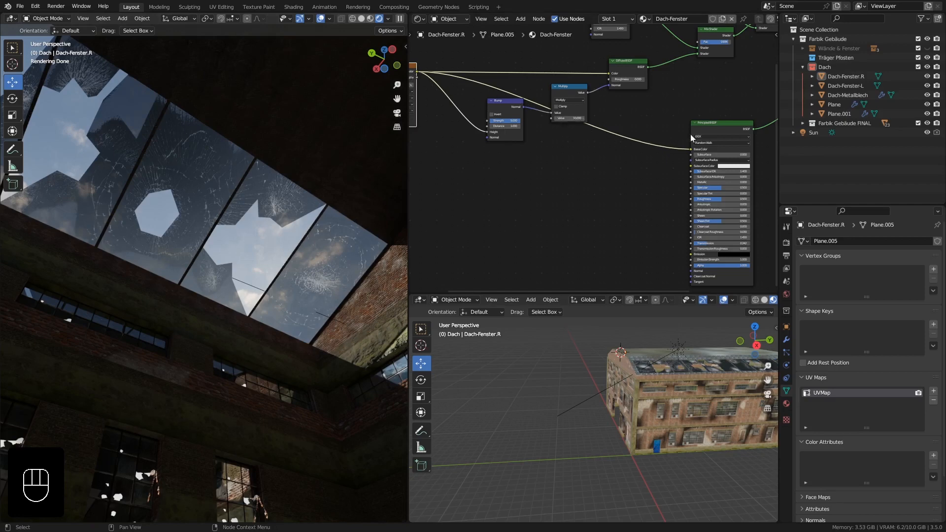
{"action": "middle_click_drag", "start_coordinate": [709, 135], "coordinate": [630, 157]}
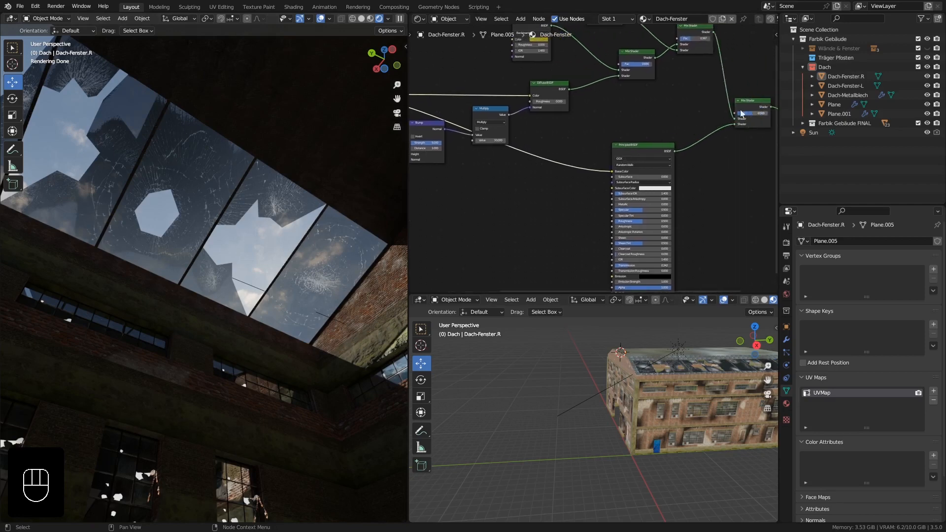
{"action": "middle_click_drag", "start_coordinate": [754, 112], "coordinate": [658, 126]}
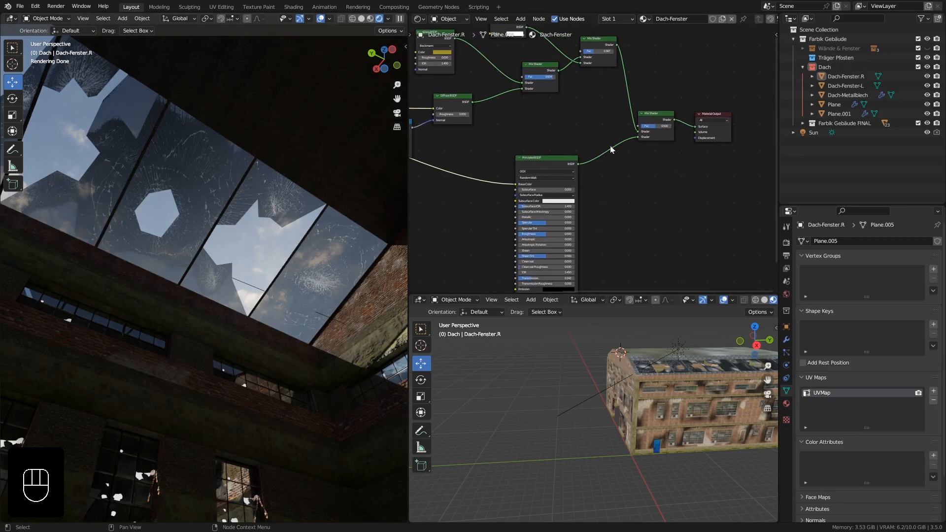
{"action": "middle_click_drag", "start_coordinate": [617, 167], "coordinate": [679, 158]}
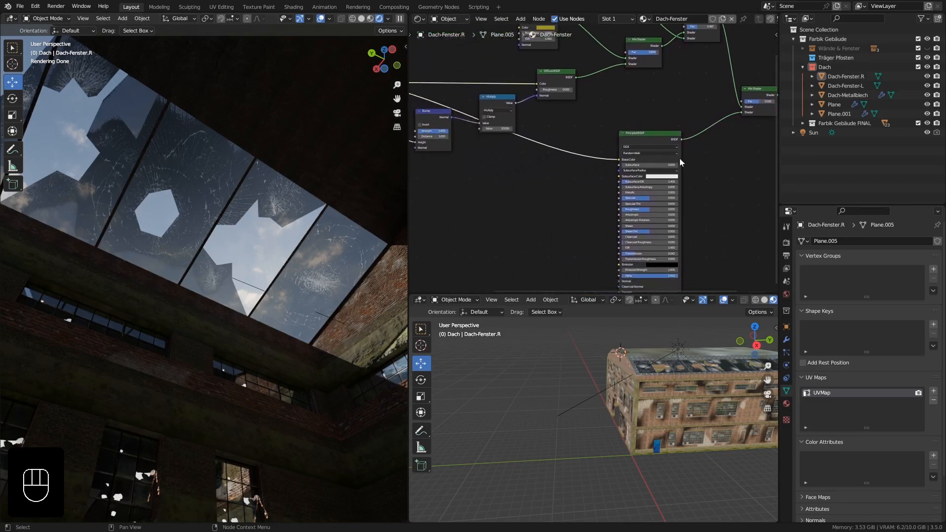
{"action": "middle_click_drag", "start_coordinate": [577, 190], "coordinate": [623, 163]}
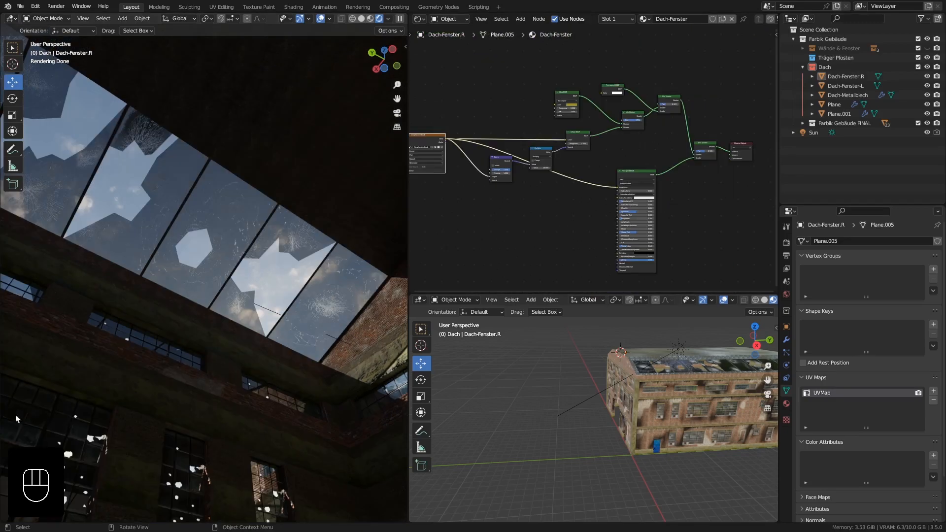
{"action": "middle_click_drag", "start_coordinate": [215, 392], "coordinate": [236, 268]}
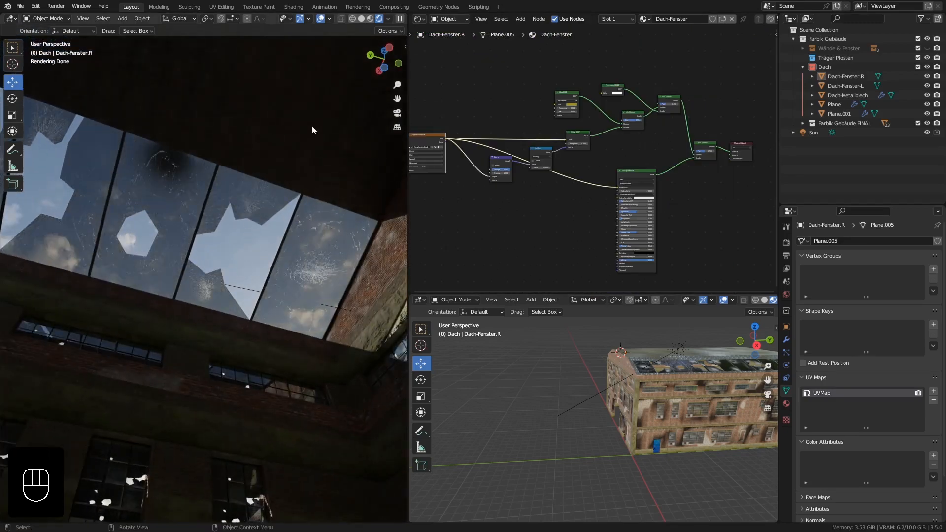
{"action": "middle_click_drag", "start_coordinate": [274, 196], "coordinate": [275, 230]}
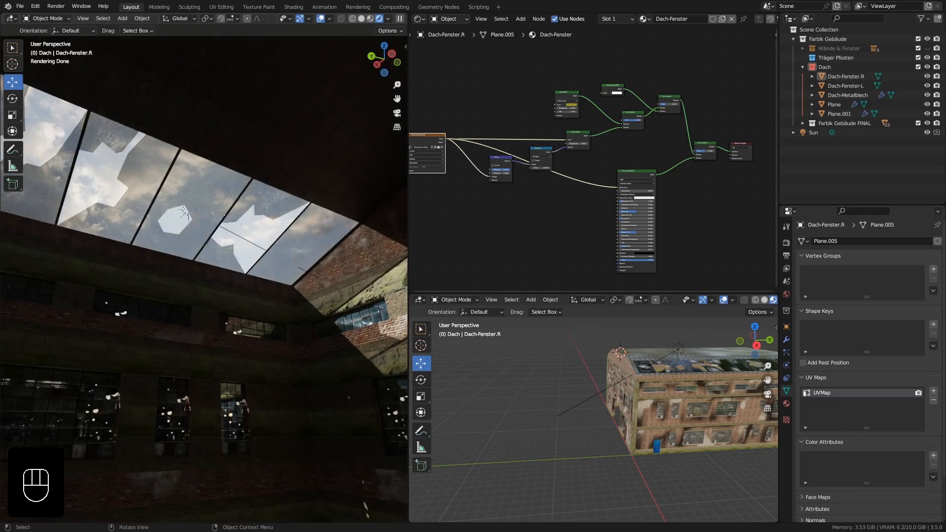
Switch the viewport to solid shading and open Dach-Fenster-L for mesh editing in top orthographic view.
{"action": "left_click", "coordinate": [361, 19]}
{"action": "mouse_move", "coordinate": [197, 271]}
{"action": "middle_mouse_down"}
{"action": "mouse_move", "coordinate": [185, 350]}
{"action": "mouse_move", "coordinate": [220, 328]}
{"action": "middle_mouse_up"}
{"action": "scroll", "coordinate": [192, 321], "scroll_direction": "down", "scroll_amount": 8}
{"action": "left_click", "coordinate": [247, 325]}
{"action": "key", "text": "KP_7"}
{"action": "scroll", "coordinate": [161, 300], "scroll_direction": "up", "scroll_amount": 6}
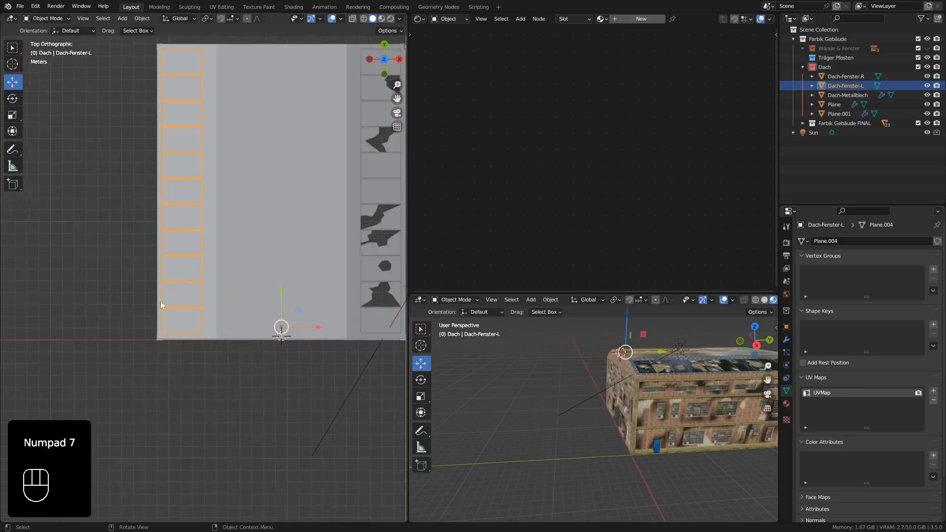
{"action": "scroll", "coordinate": [187, 307], "scroll_direction": "up", "scroll_amount": 4}
{"action": "key", "text": "Tab"}
Knife-cut a jagged shard along the outer edge of the lowest pane of Dach-Fenster-L and delete that face.
{"action": "left_click", "coordinate": [181, 354]}
{"action": "middle_click_drag", "start_coordinate": [170, 337], "coordinate": [208, 297], "text": "shift"}
{"action": "scroll", "coordinate": [180, 354], "scroll_direction": "up", "scroll_amount": 2}
{"action": "key", "text": "k"}
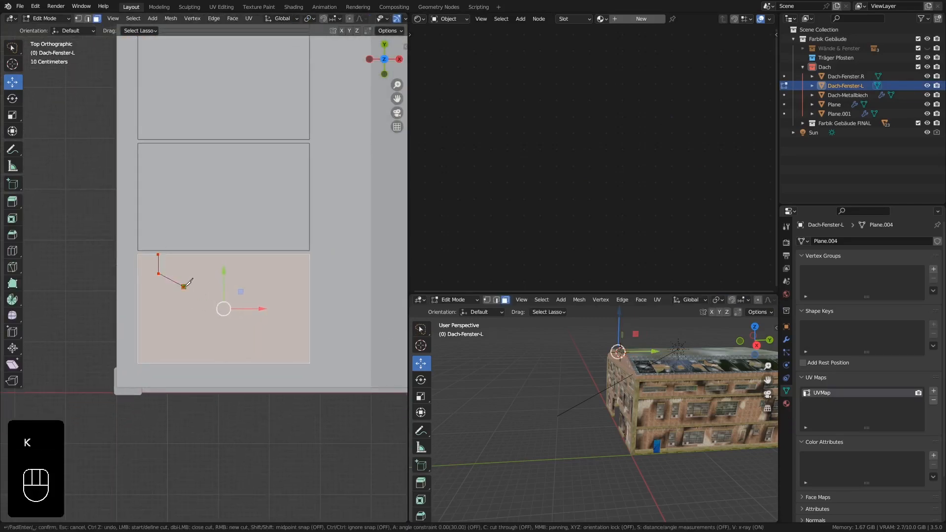
{"action": "left_click", "coordinate": [184, 287]}
{"action": "left_click", "coordinate": [179, 299]}
{"action": "left_click", "coordinate": [138, 363]}
{"action": "key", "text": "Return"}
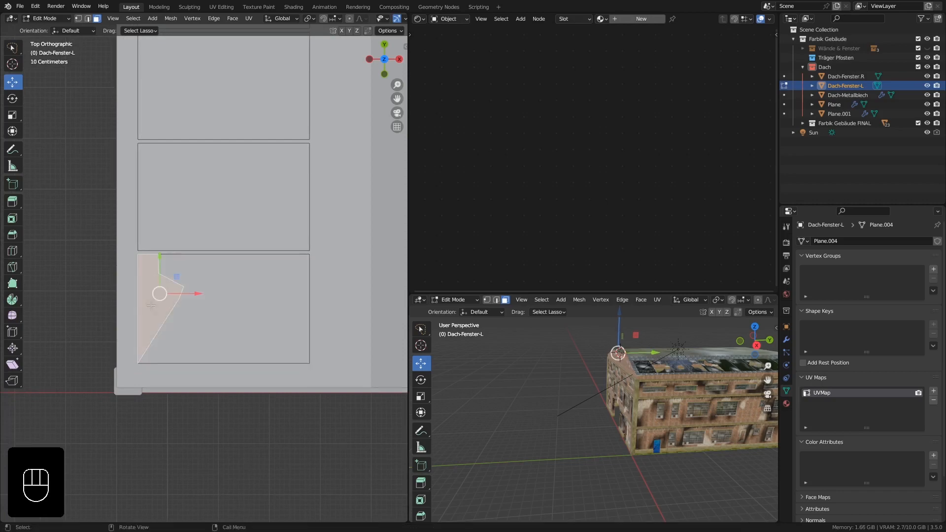
{"action": "key", "text": "x"}
{"action": "left_click", "coordinate": [153, 307]}
Knife-cut a jagged line across the third pane from its upper inner corner to its lower outer corner.
{"action": "middle_click_drag", "start_coordinate": [201, 200], "coordinate": [220, 217], "text": "shift"}
{"action": "left_click", "coordinate": [213, 197]}
{"action": "scroll", "coordinate": [220, 217], "scroll_direction": "up", "scroll_amount": 1}
{"action": "key", "text": "k"}
{"action": "left_click", "coordinate": [338, 157]}
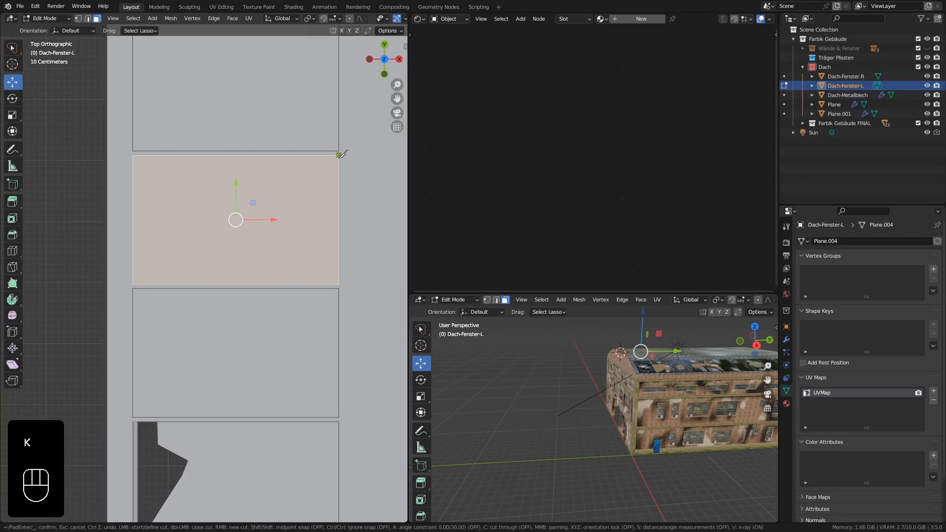
{"action": "left_click", "coordinate": [259, 201]}
{"action": "left_click", "coordinate": [266, 219]}
{"action": "left_click", "coordinate": [252, 234]}
{"action": "left_click", "coordinate": [243, 254]}
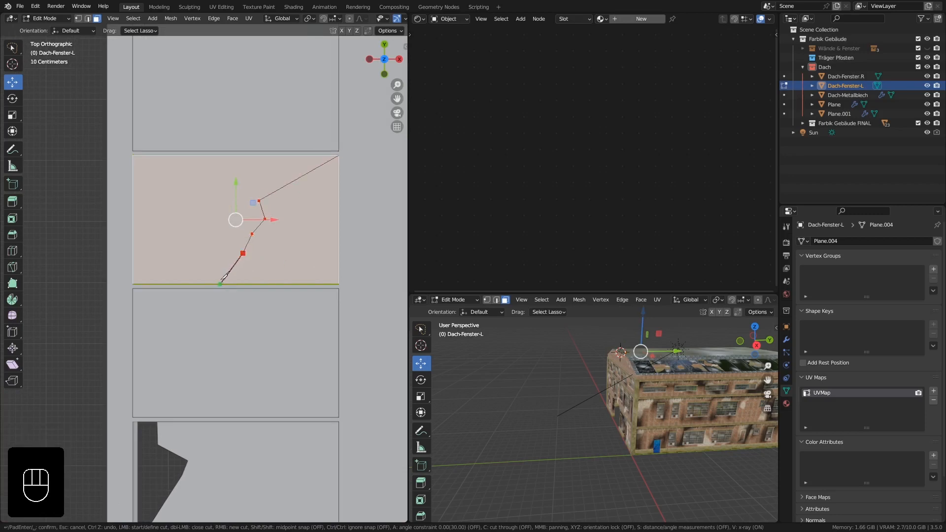
{"action": "left_click", "coordinate": [133, 284]}
{"action": "key", "text": "Return"}
Cut a second jagged line from the third pane's upper edge to the same lower corner and delete the face between both cuts.
{"action": "key", "text": "k"}
{"action": "left_click", "coordinate": [202, 156]}
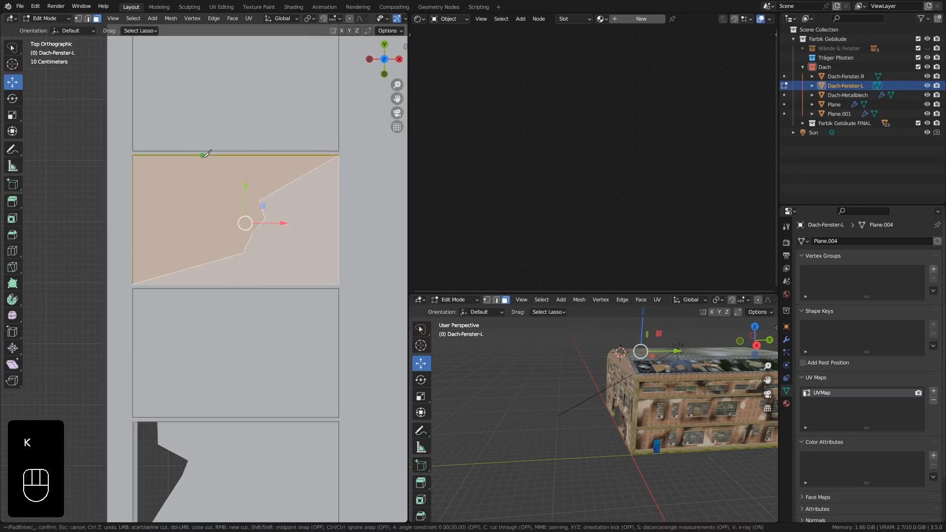
{"action": "left_click", "coordinate": [229, 187]}
{"action": "left_click", "coordinate": [203, 203]}
{"action": "left_click", "coordinate": [207, 225]}
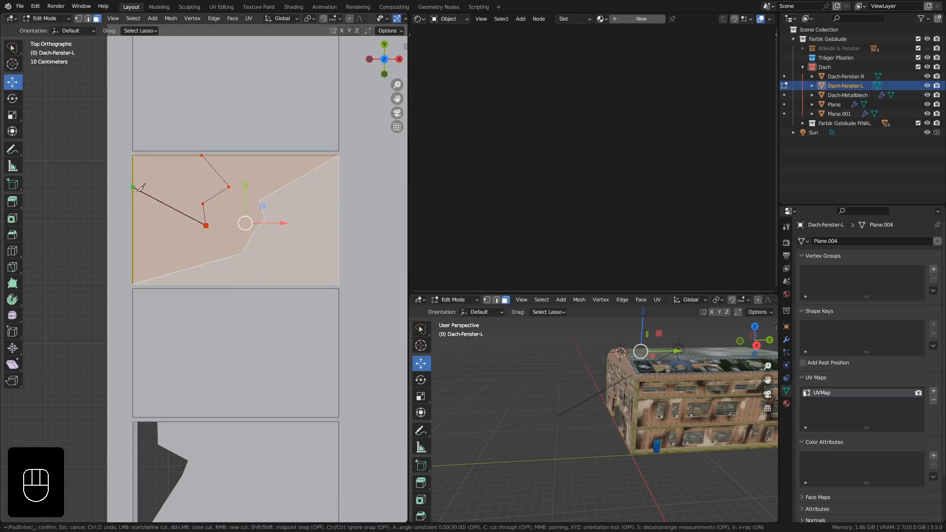
{"action": "left_click", "coordinate": [132, 284]}
{"action": "key", "text": "Return"}
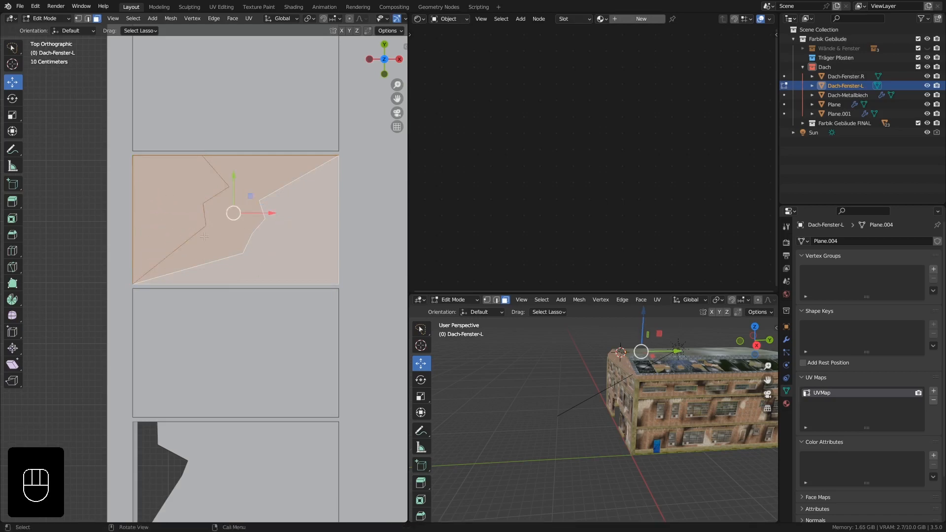
{"action": "left_click", "coordinate": [253, 174]}
{"action": "key", "text": "Delete"}
{"action": "left_click", "coordinate": [255, 174]}
Knife-cut a small five-sided hole in the inner half of the fourth pane and delete the cut face.
{"action": "middle_click_drag", "start_coordinate": [249, 99], "coordinate": [259, 304], "text": "shift"}
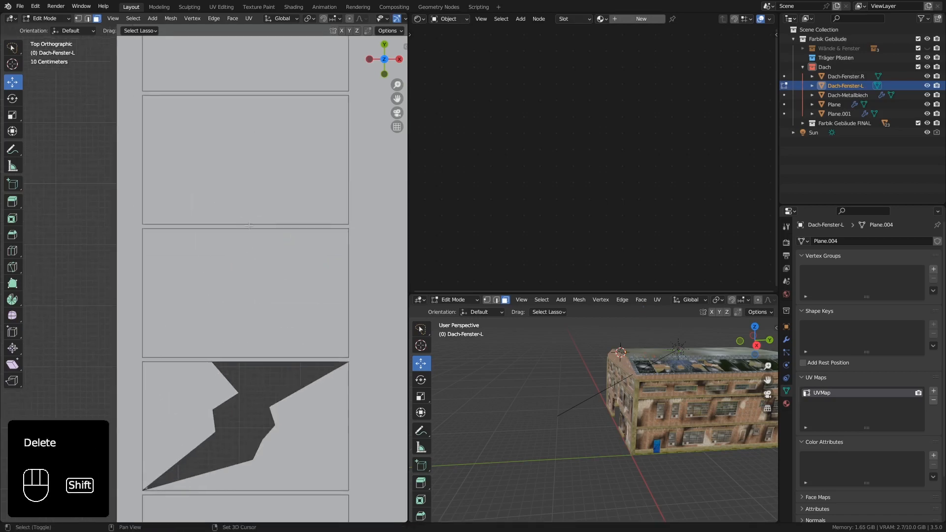
{"action": "left_click", "coordinate": [269, 279]}
{"action": "key", "text": "k"}
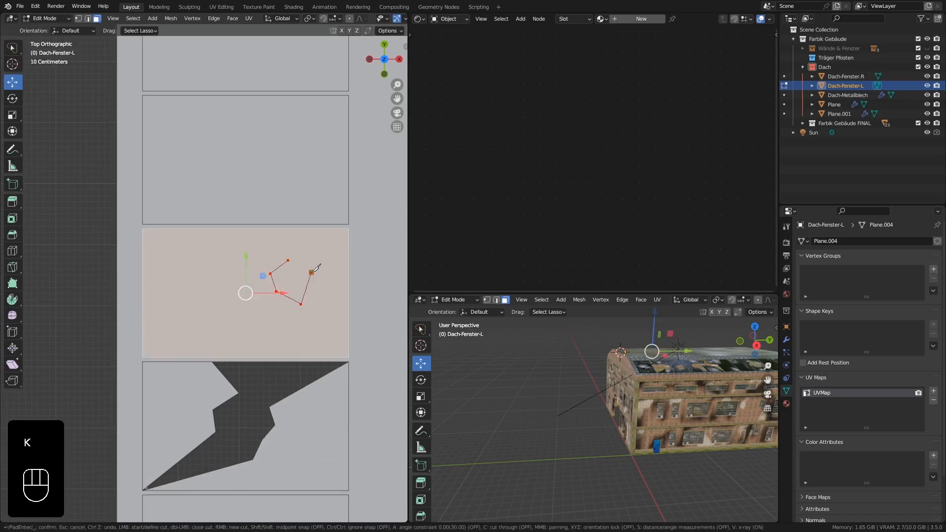
{"action": "left_click", "coordinate": [292, 261]}
{"action": "key", "text": "Return"}
{"action": "left_click", "coordinate": [291, 279]}
{"action": "key", "text": "Delete"}
{"action": "left_click", "coordinate": [292, 279]}
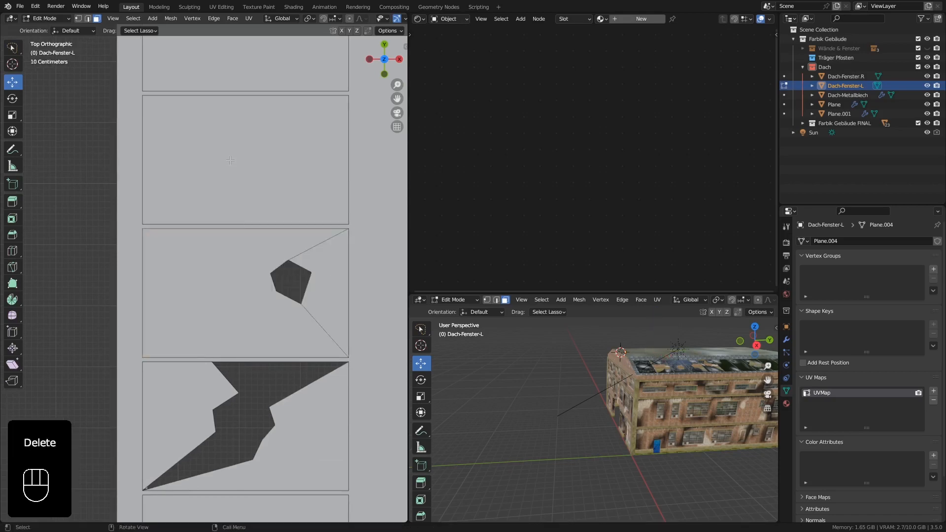
Knife-cut a small piece at the upper outer corner of the fifth pane and delete it.
{"action": "middle_click_drag", "start_coordinate": [219, 141], "coordinate": [236, 225], "text": "shift"}
{"action": "left_click", "coordinate": [225, 218]}
{"action": "key", "text": "k"}
{"action": "left_click", "coordinate": [194, 180]}
{"action": "left_click", "coordinate": [195, 205]}
{"action": "left_click", "coordinate": [185, 217]}
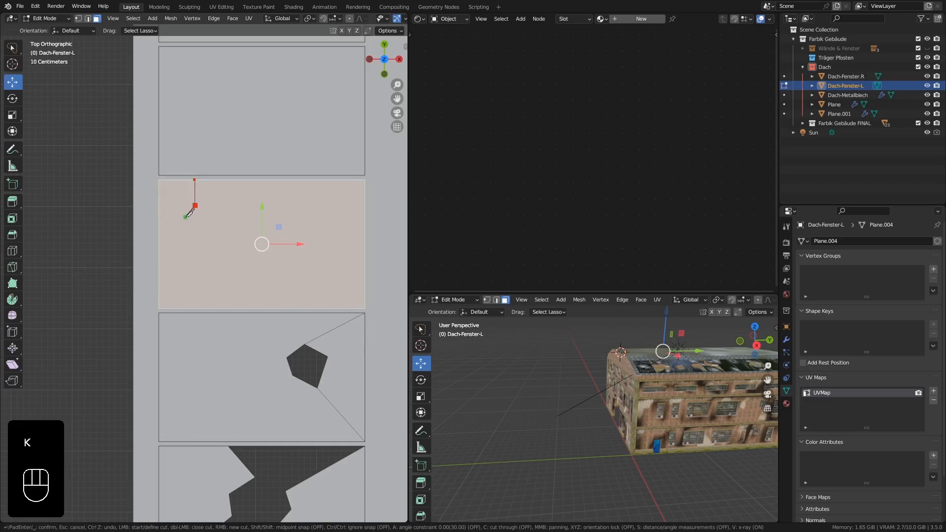
{"action": "left_click", "coordinate": [159, 206]}
{"action": "key", "text": "Return"}
{"action": "left_click", "coordinate": [178, 196]}
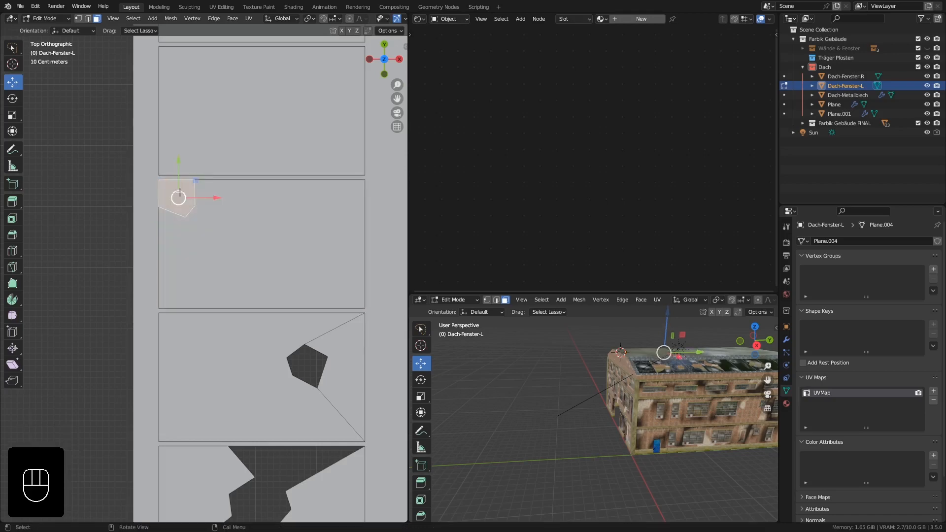
{"action": "key", "text": "Delete"}
{"action": "left_click", "coordinate": [178, 198]}
Knife-cut a jagged line across the full width of the seventh pane, close to its upper edge.
{"action": "middle_click_drag", "start_coordinate": [240, 122], "coordinate": [238, 278], "text": "shift"}
{"action": "scroll", "coordinate": [242, 267], "scroll_direction": "up", "scroll_amount": 1}
{"action": "scroll", "coordinate": [246, 232], "scroll_direction": "up", "scroll_amount": 1}
{"action": "middle_click_drag", "start_coordinate": [257, 185], "coordinate": [247, 271], "text": "shift"}
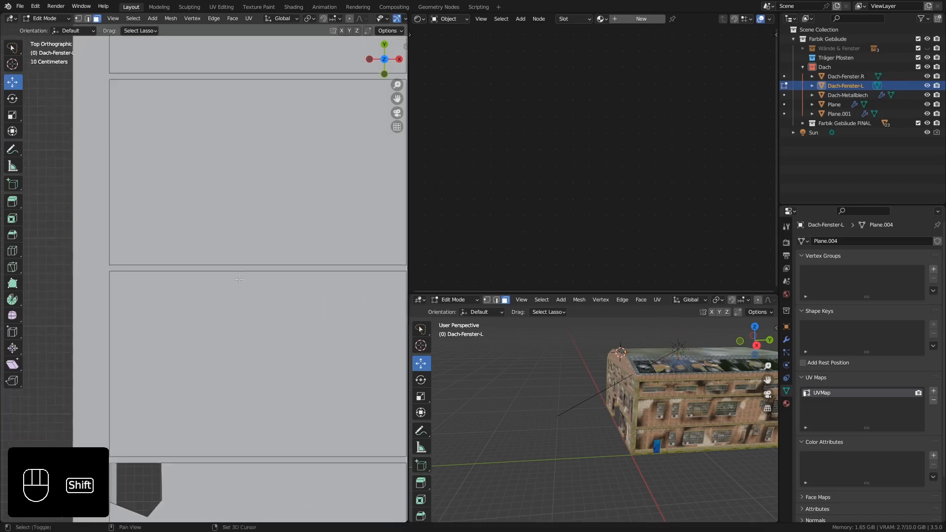
{"action": "scroll", "coordinate": [247, 270], "scroll_direction": "down", "scroll_amount": 1}
{"action": "middle_click_drag", "start_coordinate": [243, 213], "coordinate": [233, 242], "text": "shift"}
{"action": "left_click", "coordinate": [254, 200]}
{"action": "key", "text": "k"}
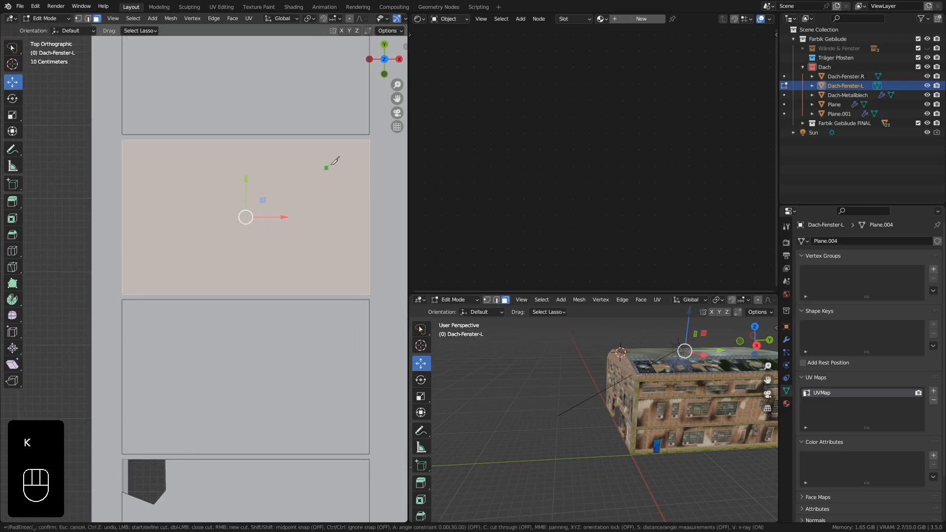
{"action": "left_click", "coordinate": [365, 140]}
{"action": "left_click", "coordinate": [262, 166]}
{"action": "left_click", "coordinate": [182, 156]}
{"action": "left_click", "coordinate": [143, 179]}
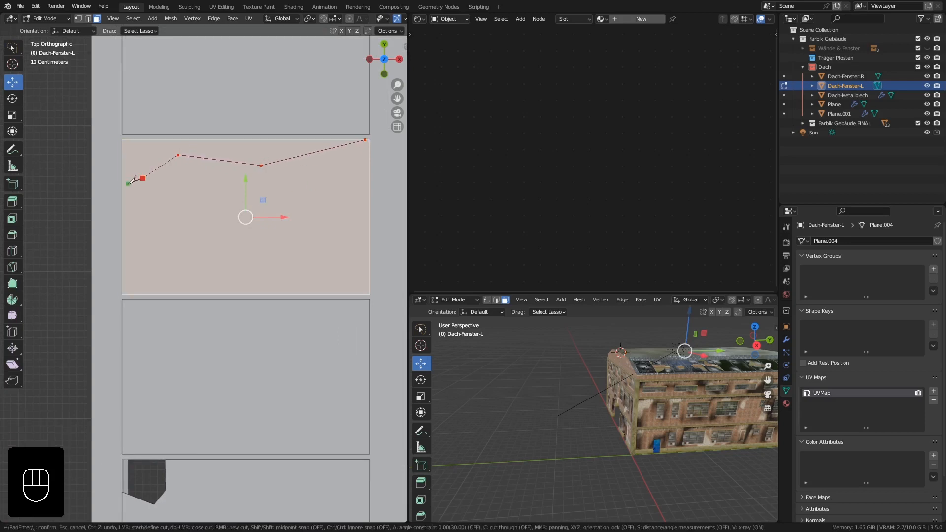
{"action": "left_click", "coordinate": [123, 186]}
{"action": "key", "text": "Return"}
Delete the large part of the seventh pane below the jagged cut.
{"action": "left_click", "coordinate": [228, 207]}
{"action": "key", "text": "Delete"}
{"action": "left_click", "coordinate": [228, 207]}
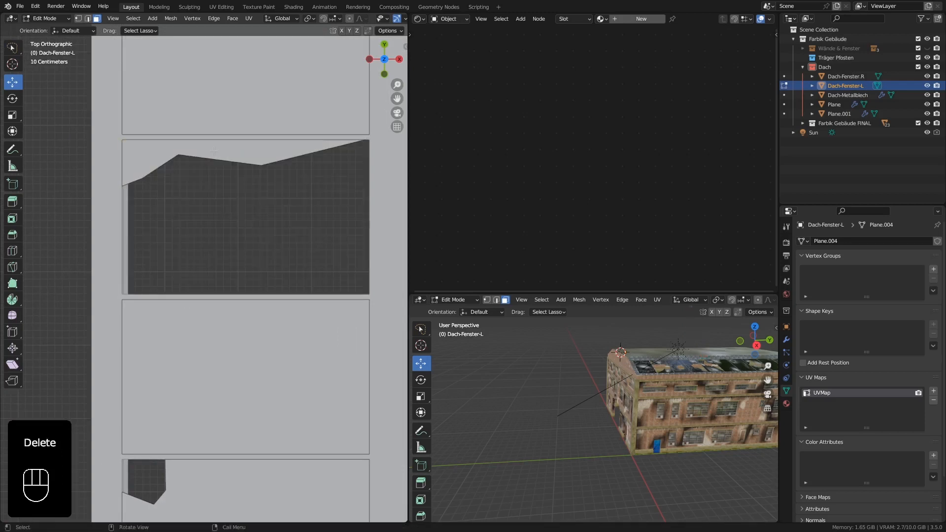
Knife-cut a jagged line on the ninth pane from its upper edge down to the lower outer corner.
{"action": "middle_click_drag", "start_coordinate": [240, 74], "coordinate": [227, 298], "text": "shift"}
{"action": "left_click", "coordinate": [231, 271]}
{"action": "middle_click_drag", "start_coordinate": [226, 125], "coordinate": [237, 197], "text": "shift"}
{"action": "left_click", "coordinate": [237, 197]}
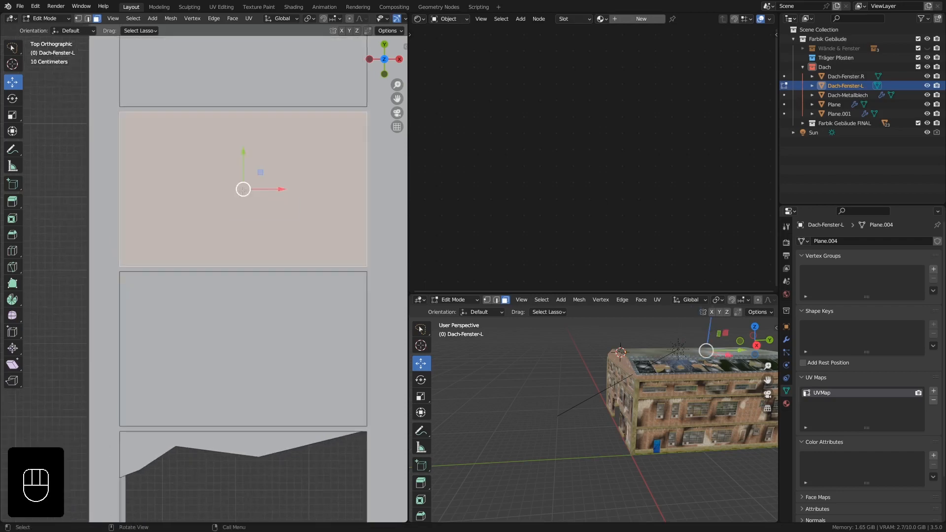
{"action": "key", "text": "k"}
{"action": "left_click", "coordinate": [206, 113]}
{"action": "left_click", "coordinate": [235, 146]}
{"action": "left_click", "coordinate": [171, 175]}
{"action": "left_click", "coordinate": [149, 198]}
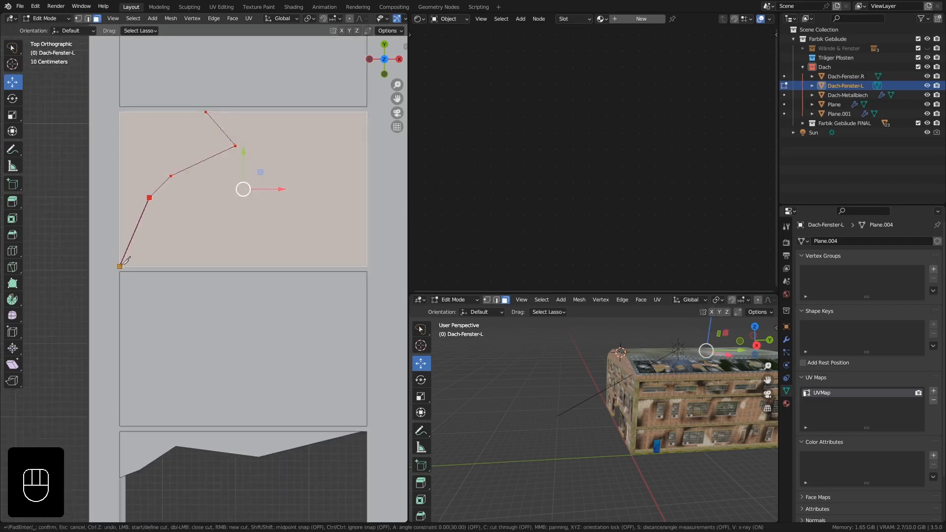
{"action": "left_click", "coordinate": [122, 264]}
{"action": "key", "text": "Return"}
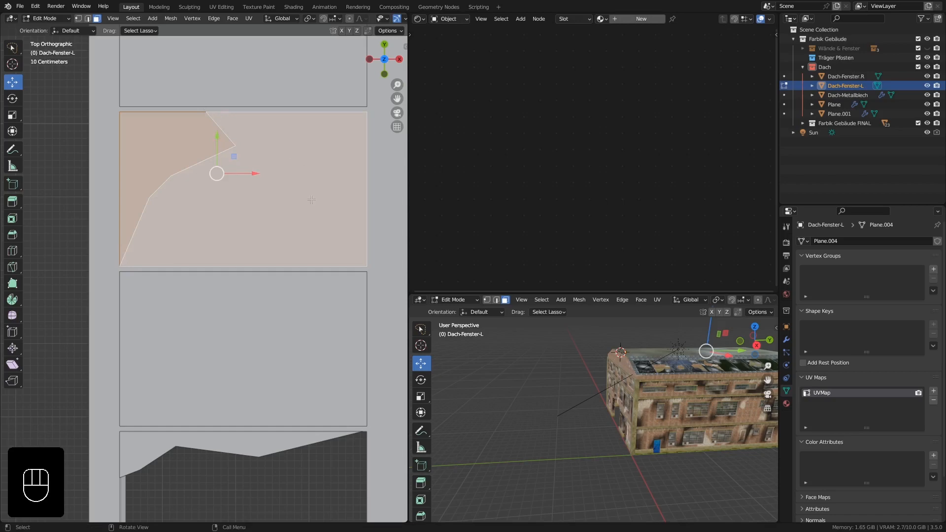
Cut off the ninth pane's lower inner corner with the Knife and delete the large face between the two cuts.
{"action": "key", "text": "k"}
{"action": "left_click", "coordinate": [367, 202]}
{"action": "left_click", "coordinate": [336, 238]}
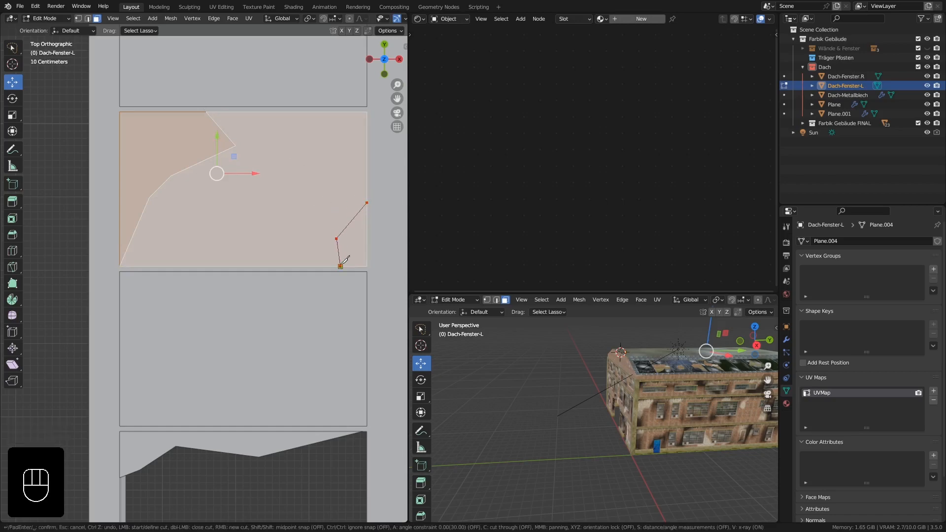
{"action": "left_click", "coordinate": [341, 266]}
{"action": "key", "text": "Return"}
{"action": "left_click", "coordinate": [304, 168]}
{"action": "key", "text": "Delete"}
{"action": "left_click", "coordinate": [302, 160]}
Knife-cut a jagged strip along the lower edge of the topmost pane and delete the strip.
{"action": "scroll", "coordinate": [270, 183], "scroll_direction": "down", "scroll_amount": 2}
{"action": "middle_click_drag", "start_coordinate": [254, 150], "coordinate": [269, 379], "text": "shift"}
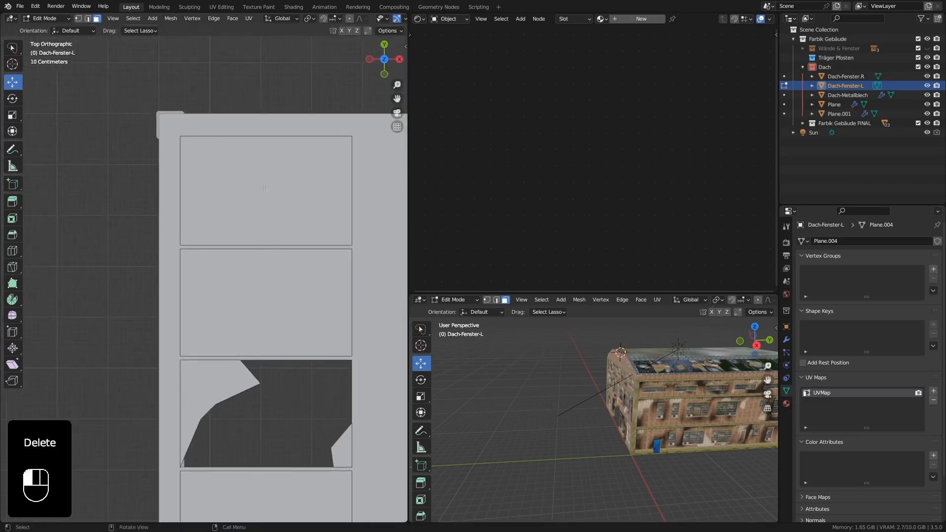
{"action": "left_click", "coordinate": [264, 188]}
{"action": "scroll", "coordinate": [265, 188], "scroll_direction": "up", "scroll_amount": 1}
{"action": "key", "text": "k"}
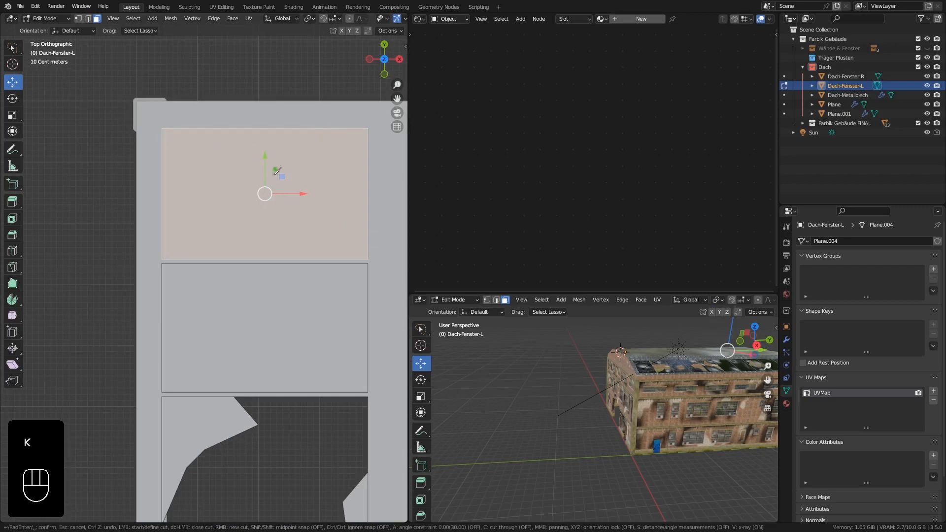
{"action": "left_click", "coordinate": [161, 239]}
{"action": "left_click", "coordinate": [192, 240]}
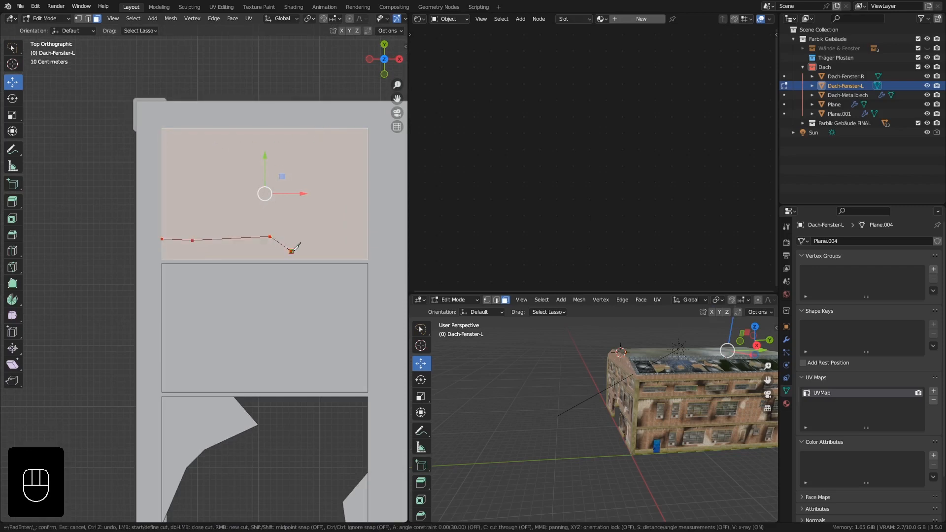
{"action": "left_click", "coordinate": [368, 258]}
{"action": "key", "text": "Return"}
{"action": "left_click", "coordinate": [244, 249]}
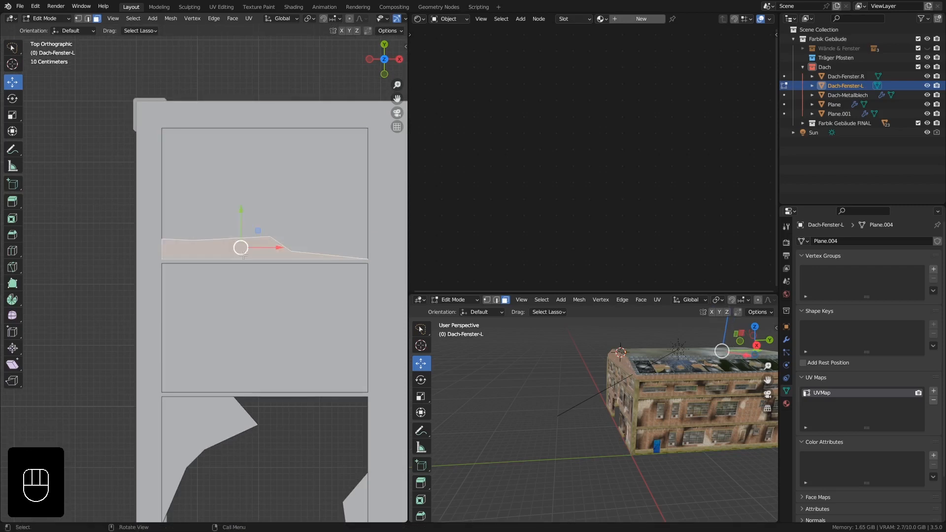
{"action": "key", "text": "Delete"}
{"action": "left_click", "coordinate": [244, 249]}
Return to Object Mode and link the Dach-Fenster material from Dach-Fenster.R to Dach-Fenster-L.
{"action": "scroll", "coordinate": [243, 249], "scroll_direction": "down", "scroll_amount": 5}
{"action": "middle_click_drag", "start_coordinate": [245, 199], "coordinate": [179, 190], "text": "shift"}
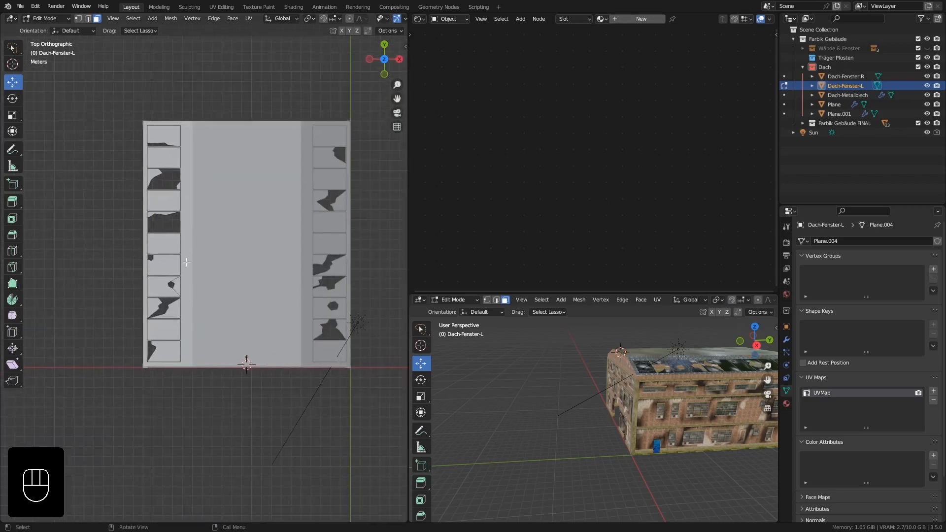
{"action": "middle_click_drag", "start_coordinate": [179, 251], "coordinate": [244, 290], "text": "shift"}
{"action": "key", "text": "Tab"}
{"action": "scroll", "coordinate": [299, 211], "scroll_direction": "up", "scroll_amount": 5}
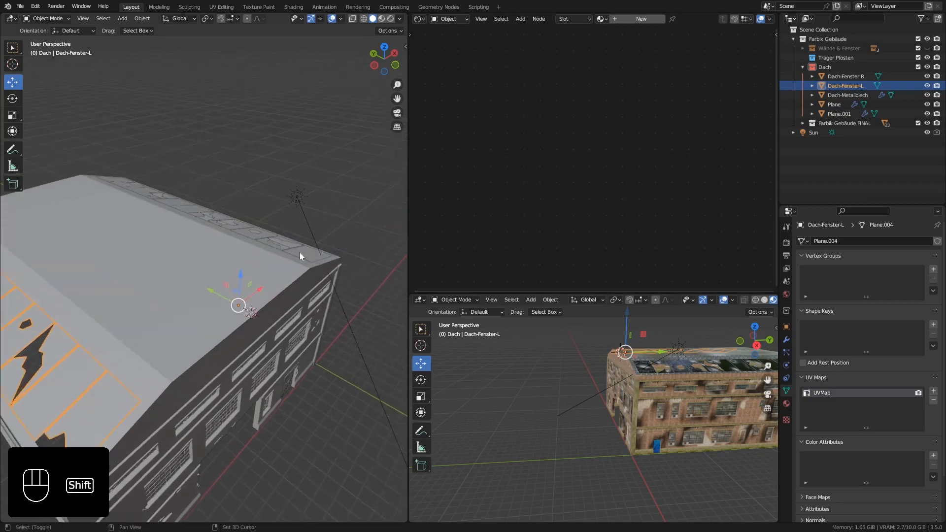
{"action": "left_click", "coordinate": [300, 252], "text": "shift"}
{"action": "key", "text": "ctrl+l"}
{"action": "left_click", "coordinate": [268, 276]}
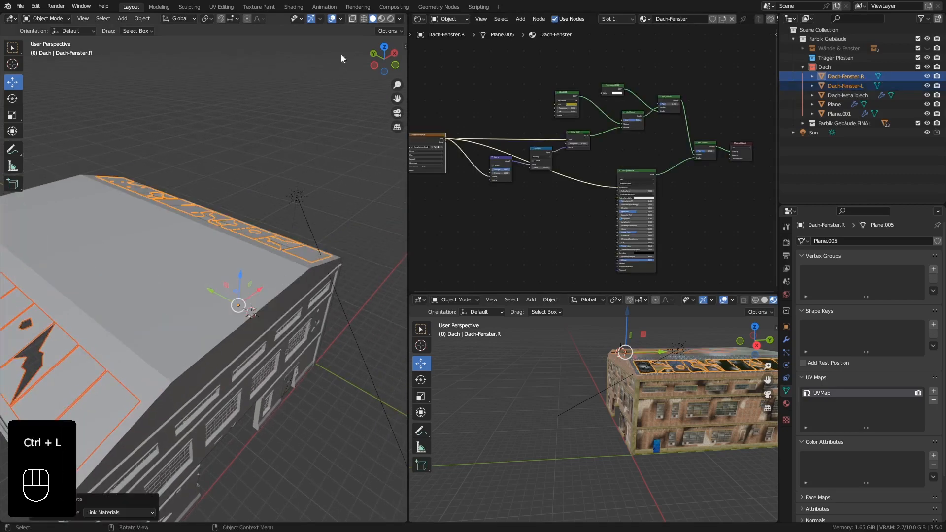
Unwrap all faces of Dach-Fenster-L so the crack texture maps onto its panes.
{"action": "middle_click_drag", "start_coordinate": [84, 374], "coordinate": [185, 359], "text": "shift"}
{"action": "left_click", "coordinate": [254, 360]}
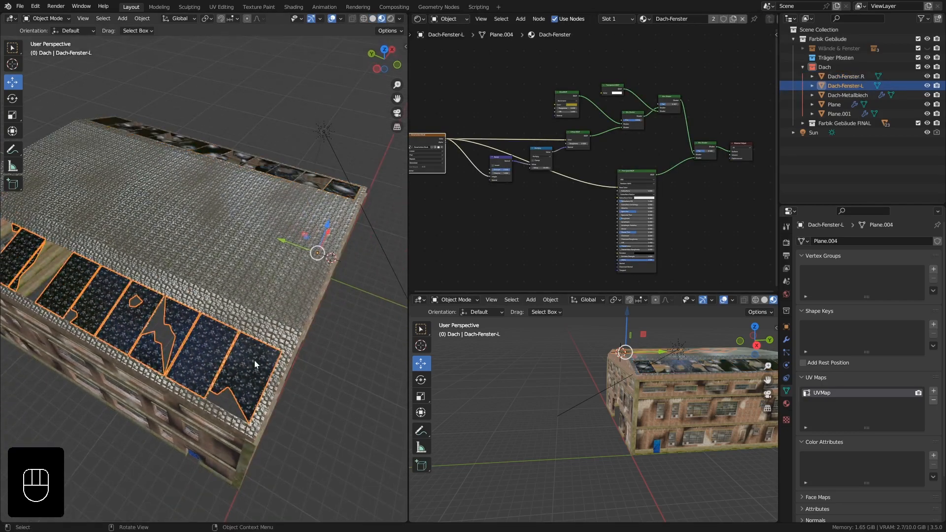
{"action": "key", "text": "Tab"}
{"action": "key", "text": "a"}
{"action": "key", "text": "u"}
{"action": "left_click", "coordinate": [249, 359]}
{"action": "key", "text": "Tab"}
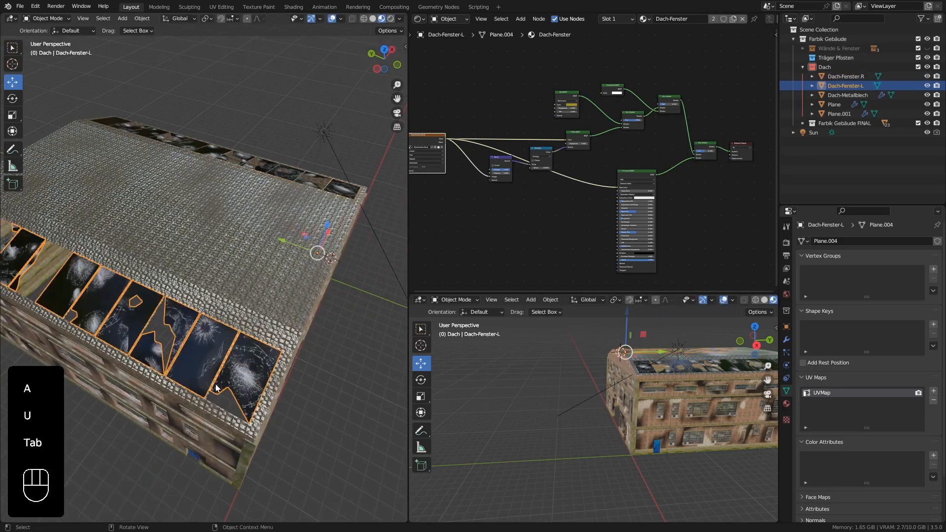
{"action": "middle_click_drag", "start_coordinate": [249, 362], "coordinate": [166, 310]}
{"action": "middle_click_drag", "start_coordinate": [168, 304], "coordinate": [149, 309]}
{"action": "scroll", "coordinate": [140, 236], "scroll_direction": "up", "scroll_amount": 6}
{"action": "scroll", "coordinate": [140, 232], "scroll_direction": "down", "scroll_amount": 5}
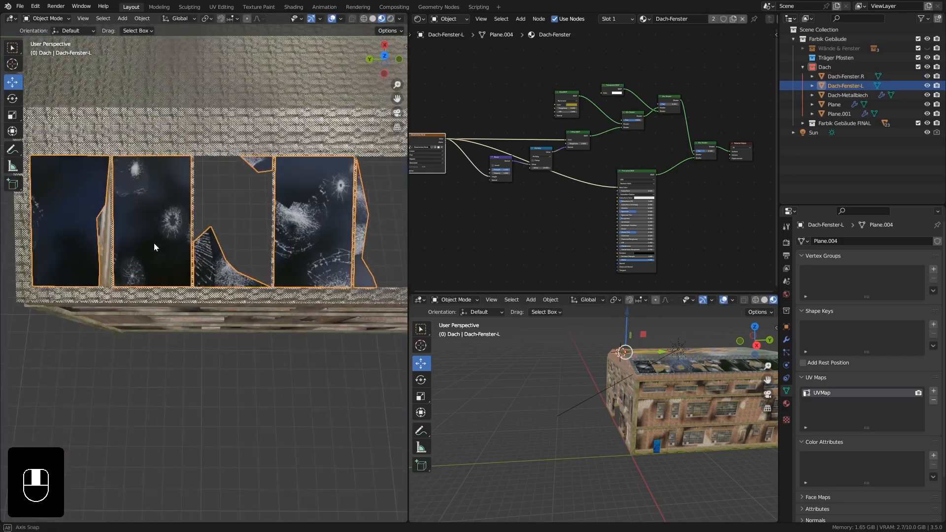
Switch Dach-Fenster-L to Texture Paint and paint crack patterns around the polygonal hole in the third pane.
{"action": "middle_click_drag", "start_coordinate": [153, 243], "coordinate": [244, 286], "text": "shift"}
{"action": "middle_click_drag", "start_coordinate": [259, 321], "coordinate": [252, 327]}
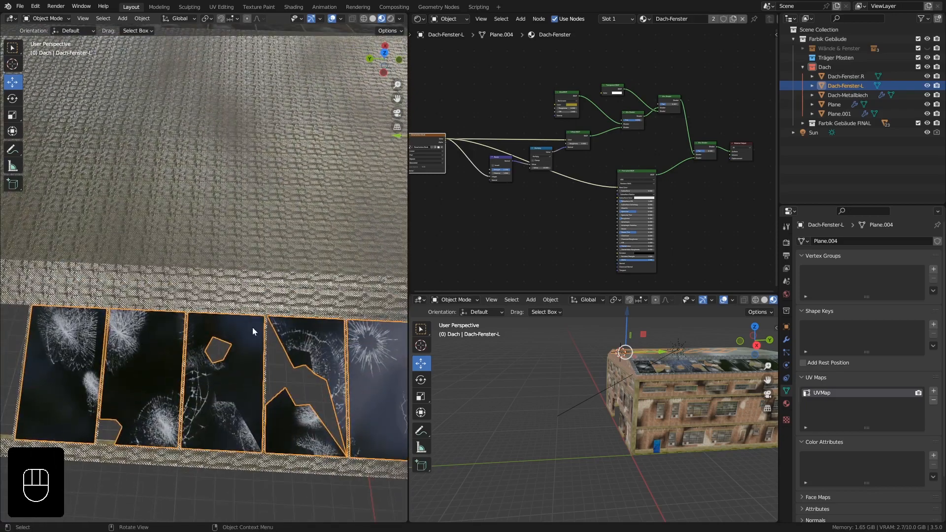
{"action": "scroll", "coordinate": [230, 360], "scroll_direction": "up", "scroll_amount": 5}
{"action": "scroll", "coordinate": [230, 360], "scroll_direction": "down", "scroll_amount": 5}
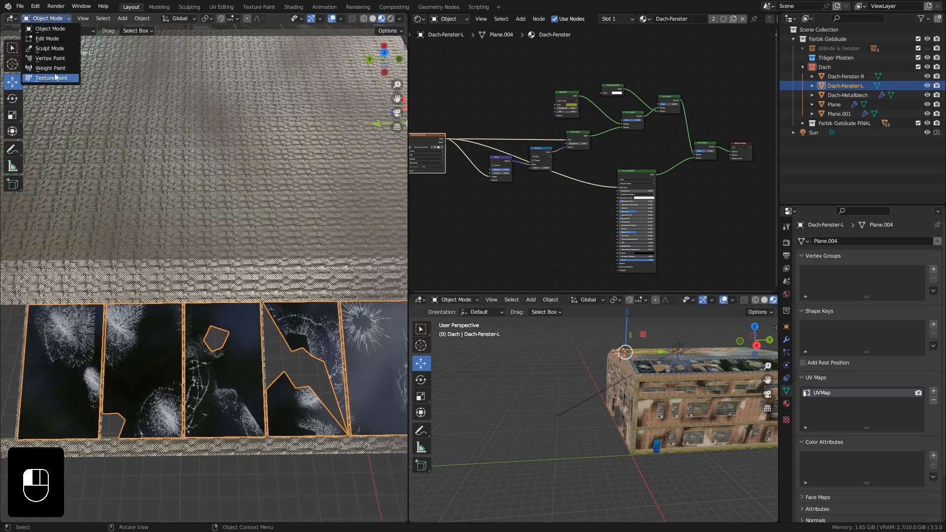
{"action": "left_click", "coordinate": [51, 78]}
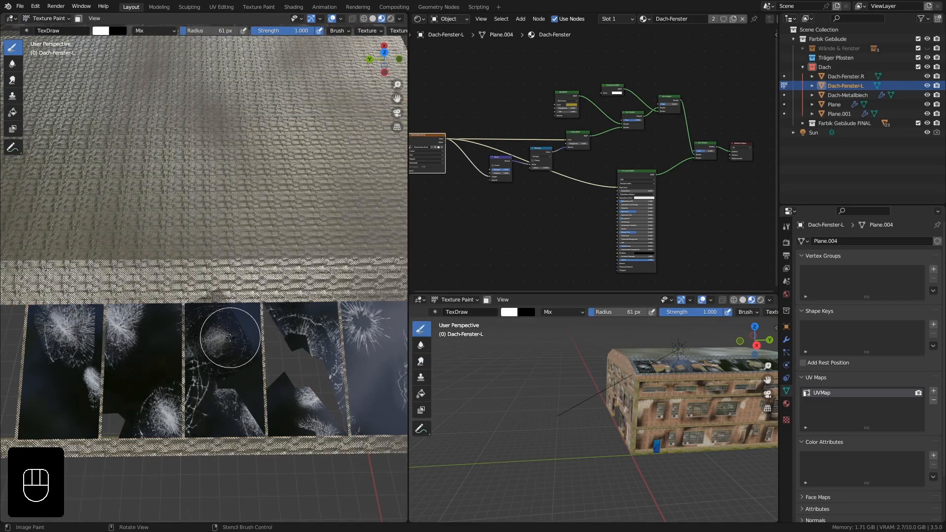
{"action": "left_click_drag", "start_coordinate": [229, 337], "coordinate": [231, 335], "text": "shift"}
{"action": "middle_click_drag", "start_coordinate": [222, 345], "coordinate": [228, 329], "text": "ctrl"}
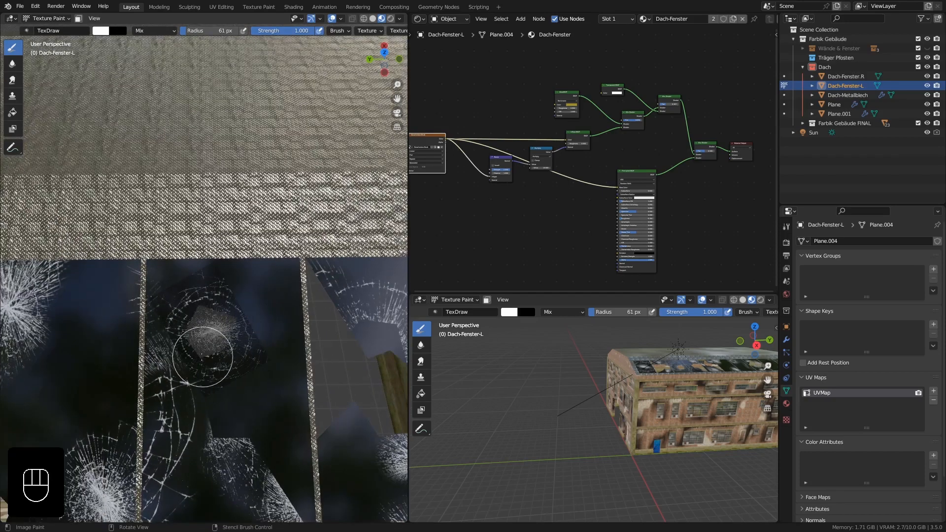
{"action": "right_click_drag", "start_coordinate": [230, 334], "coordinate": [261, 310]}
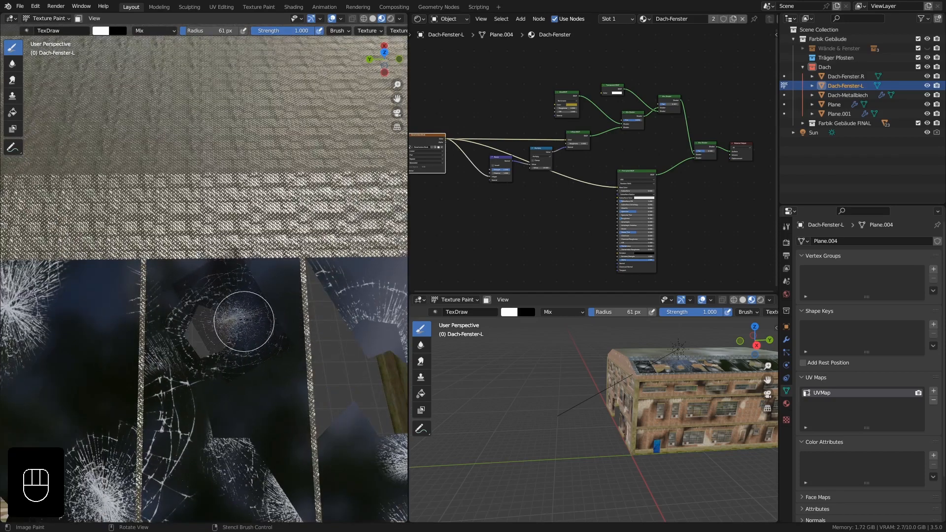
{"action": "left_click_drag", "start_coordinate": [257, 344], "coordinate": [259, 351]}
{"action": "mouse_move", "coordinate": [259, 350]}
{"action": "right_mouse_down"}
{"action": "mouse_move", "coordinate": [366, 324]}
{"action": "mouse_move", "coordinate": [332, 400]}
{"action": "right_mouse_up"}
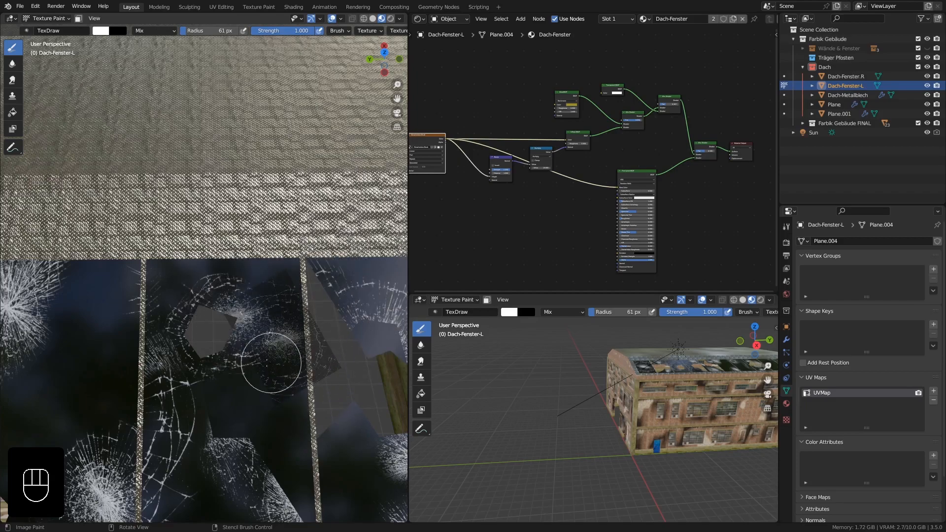
Paint a radial crack beside the jagged broken edge of the far end pane and return to Object Mode.
{"action": "scroll", "coordinate": [249, 318], "scroll_direction": "down", "scroll_amount": 6}
{"action": "mouse_move", "coordinate": [135, 342]}
{"action": "middle_mouse_down", "text": "shift"}
{"action": "mouse_move", "coordinate": [311, 334]}
{"action": "mouse_move", "coordinate": [257, 347]}
{"action": "middle_mouse_up", "text": "shift"}
{"action": "scroll", "coordinate": [158, 339], "scroll_direction": "up", "scroll_amount": 6}
{"action": "mouse_move", "coordinate": [297, 359]}
{"action": "right_mouse_down"}
{"action": "mouse_move", "coordinate": [211, 320]}
{"action": "mouse_move", "coordinate": [247, 338]}
{"action": "mouse_move", "coordinate": [232, 340]}
{"action": "mouse_move", "coordinate": [271, 256]}
{"action": "right_mouse_up"}
{"action": "right_click_drag", "start_coordinate": [232, 292], "coordinate": [251, 273]}
{"action": "left_click_drag", "start_coordinate": [223, 248], "coordinate": [220, 266]}
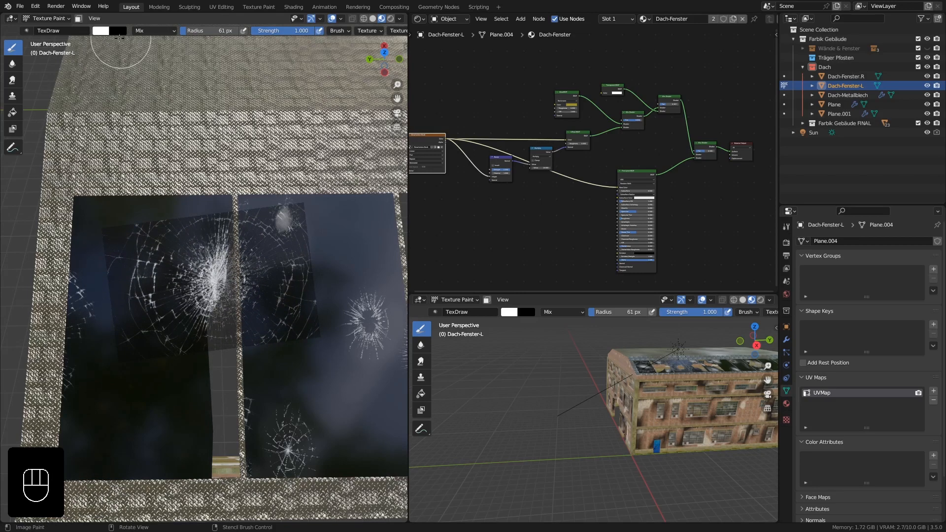
{"action": "left_click", "coordinate": [52, 19]}
{"action": "left_click", "coordinate": [61, 32]}
Return to Texture Paint and add a large and a small burst crack below the starburst on the second-to-last pane.
{"action": "scroll", "coordinate": [198, 237], "scroll_direction": "down", "scroll_amount": 6}
{"action": "middle_click_drag", "start_coordinate": [235, 274], "coordinate": [216, 264], "text": "shift"}
{"action": "middle_click_drag", "start_coordinate": [316, 270], "coordinate": [113, 285], "text": "shift"}
{"action": "scroll", "coordinate": [207, 290], "scroll_direction": "up", "scroll_amount": 6}
{"action": "middle_click_drag", "start_coordinate": [231, 276], "coordinate": [223, 248]}
{"action": "left_click", "coordinate": [52, 77]}
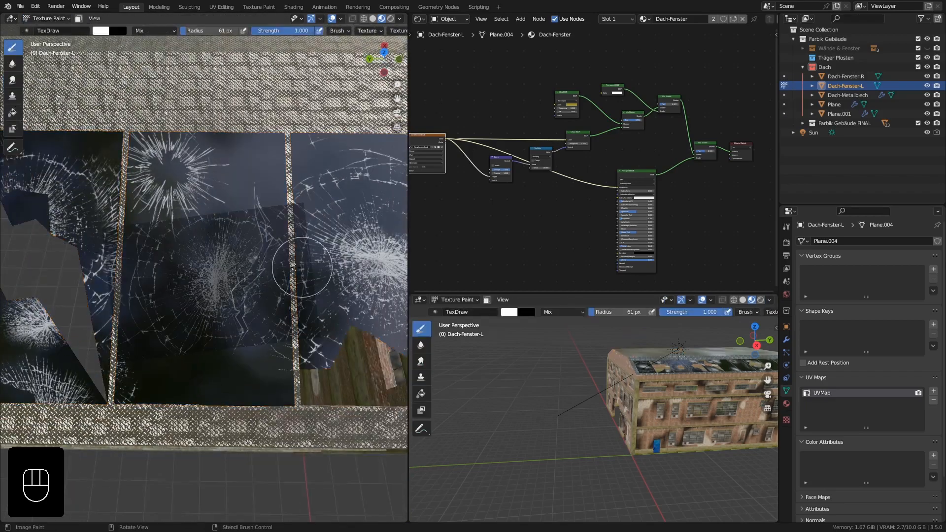
{"action": "mouse_move", "coordinate": [282, 272]}
{"action": "right_mouse_down"}
{"action": "mouse_move", "coordinate": [299, 251]}
{"action": "mouse_move", "coordinate": [283, 151]}
{"action": "mouse_move", "coordinate": [285, 335]}
{"action": "right_mouse_up"}
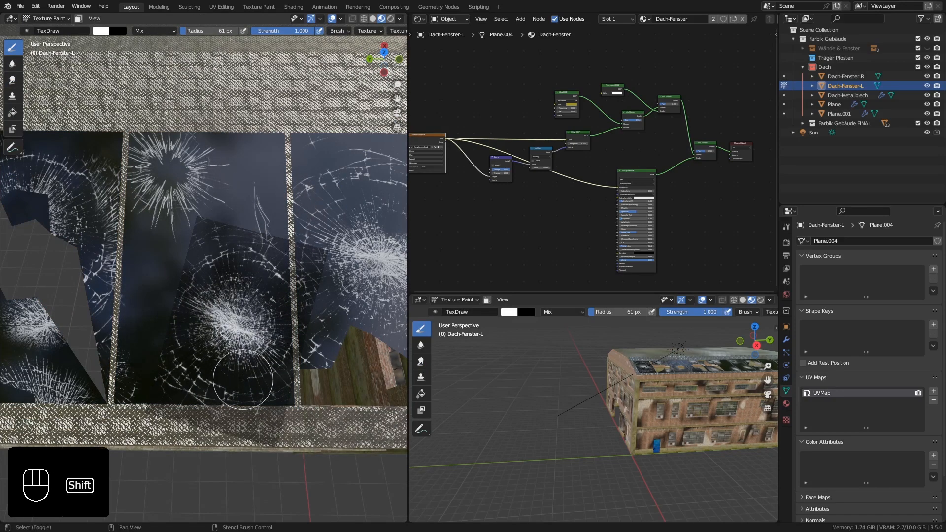
{"action": "right_click_drag", "start_coordinate": [243, 380], "coordinate": [183, 309], "text": "shift"}
{"action": "left_click", "coordinate": [178, 262]}
{"action": "mouse_move", "coordinate": [203, 296]}
{"action": "middle_mouse_down"}
{"action": "mouse_move", "coordinate": [246, 318]}
{"action": "mouse_move", "coordinate": [215, 264]}
{"action": "mouse_move", "coordinate": [213, 310]}
{"action": "middle_mouse_up"}
{"action": "mouse_move", "coordinate": [207, 212]}
{"action": "middle_mouse_down", "text": "shift"}
{"action": "mouse_move", "coordinate": [254, 342]}
{"action": "mouse_move", "coordinate": [292, 298]}
{"action": "middle_mouse_up", "text": "shift"}
{"action": "middle_click_drag", "start_coordinate": [292, 299], "coordinate": [283, 289], "text": "shift"}
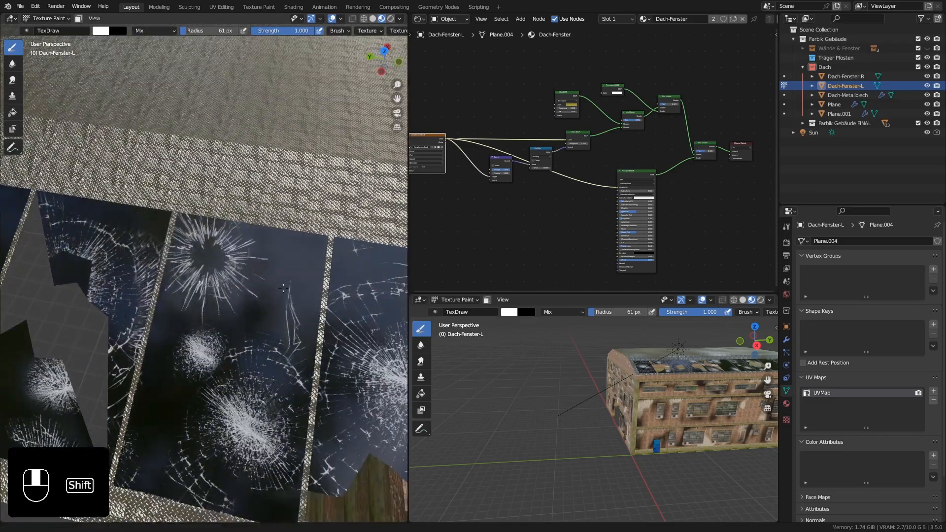
Knife-cut a jagged hole in the centre of that pane's starburst crack in Edit Mode and delete the cut face.
{"action": "left_click", "coordinate": [59, 20]}
{"action": "left_click", "coordinate": [55, 30]}
{"action": "middle_click_drag", "start_coordinate": [160, 187], "coordinate": [211, 237], "text": "shift"}
{"action": "key", "text": "Tab"}
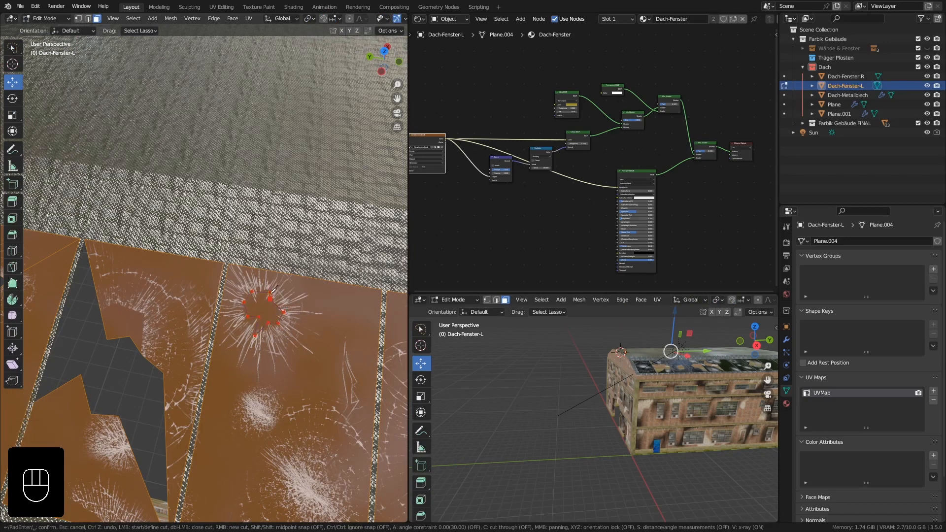
{"action": "key", "text": "Delete"}
{"action": "left_click", "coordinate": [267, 312]}
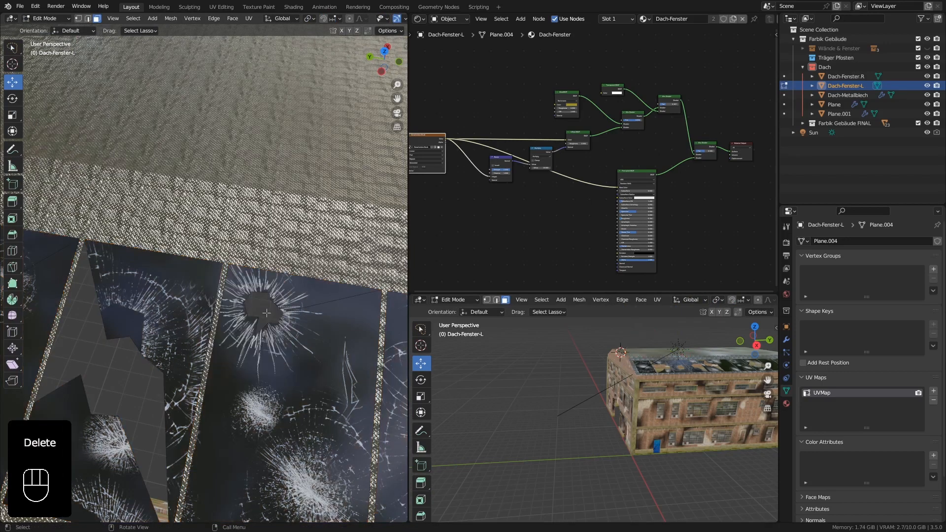
Knife-cut a small polygonal hole above the crack centre in the last pane and delete the cut face.
{"action": "middle_click_drag", "start_coordinate": [274, 350], "coordinate": [180, 252], "text": "shift"}
{"action": "key", "text": "Tab"}
{"action": "middle_click_drag", "start_coordinate": [249, 304], "coordinate": [271, 335], "text": "ctrl"}
{"action": "middle_click_drag", "start_coordinate": [272, 321], "coordinate": [269, 267], "text": "shift"}
{"action": "key", "text": "Tab"}
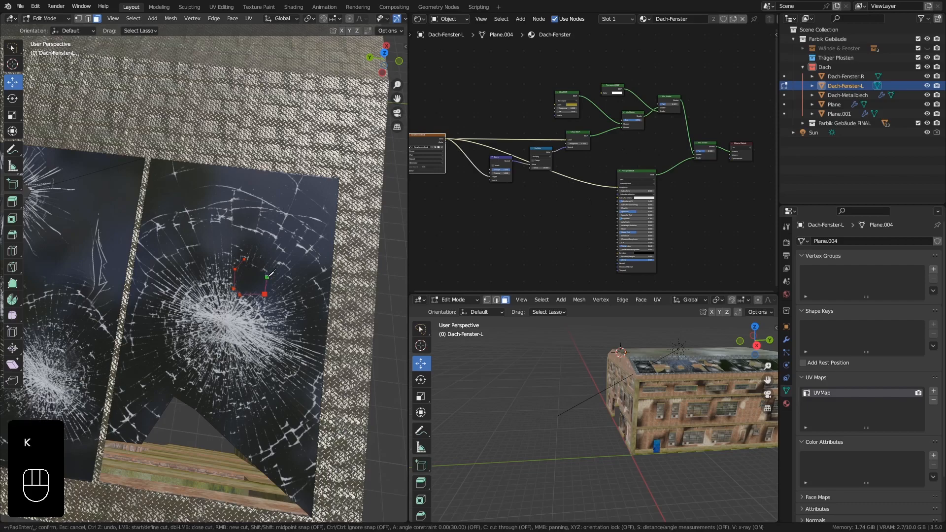
{"action": "key", "text": "Delete"}
{"action": "left_click", "coordinate": [256, 284]}
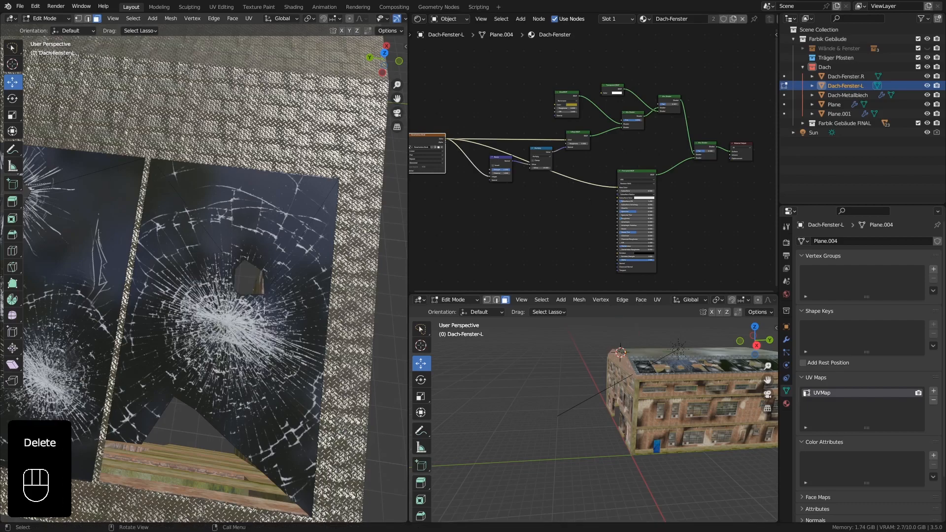
Knife-cut a small hole in the ring-shaped crack of the pane beside the jagged-edged one and delete its face.
{"action": "key", "text": "Tab"}
{"action": "middle_click_drag", "start_coordinate": [256, 284], "coordinate": [198, 322], "text": "ctrl"}
{"action": "middle_click_drag", "start_coordinate": [198, 323], "coordinate": [219, 259], "text": "ctrl"}
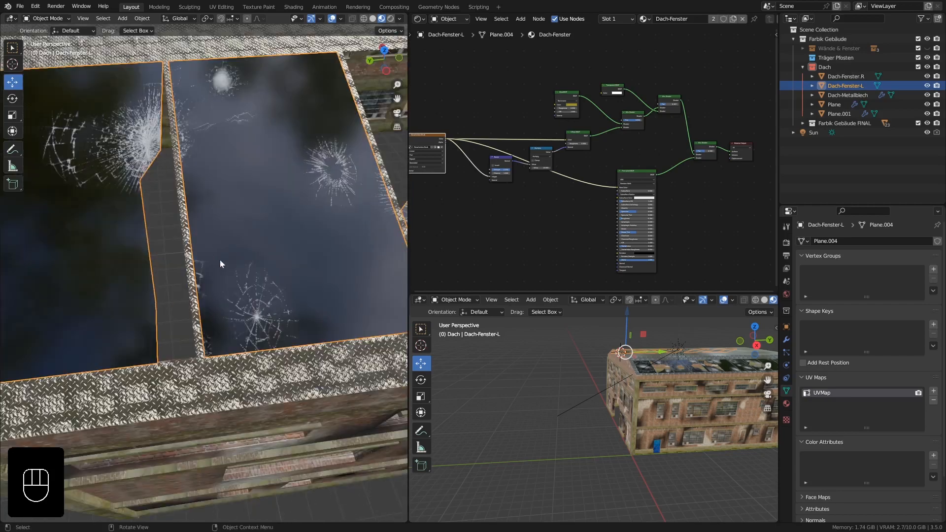
{"action": "middle_click_drag", "start_coordinate": [364, 216], "coordinate": [278, 270], "text": "shift"}
{"action": "key", "text": "Tab"}
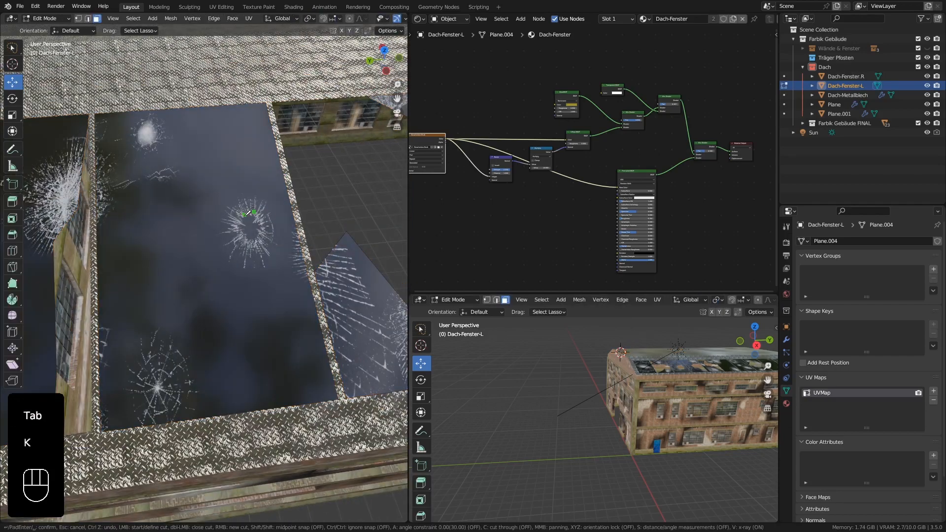
{"action": "key", "text": "Delete"}
{"action": "left_click", "coordinate": [249, 223]}
{"action": "middle_click_drag", "start_coordinate": [249, 223], "coordinate": [194, 298], "text": "shift"}
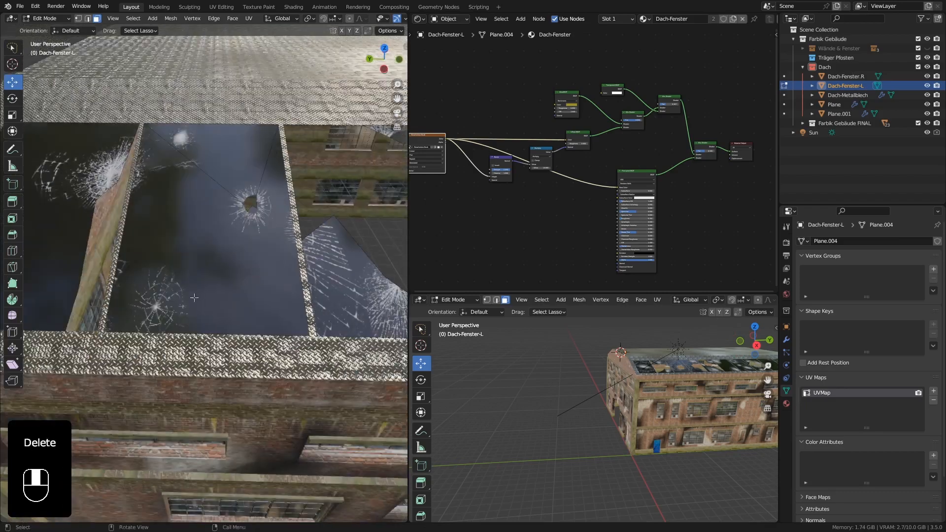
Switch back to Texture Paint and paint a large radial crack across the intact pane next to the empty frame.
{"action": "key", "text": "Tab"}
{"action": "middle_click_drag", "start_coordinate": [265, 306], "coordinate": [268, 345]}
{"action": "key", "text": "Tab"}
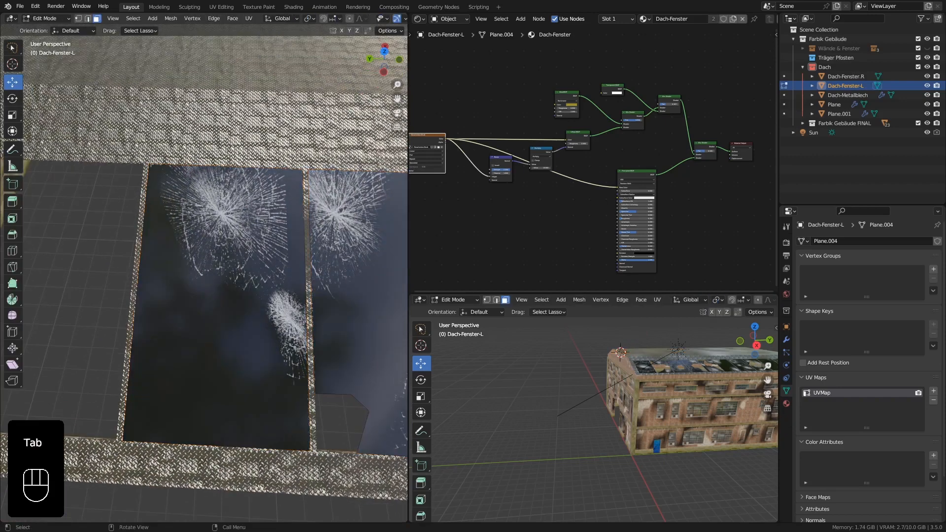
{"action": "key", "text": "Tab"}
{"action": "left_click", "coordinate": [40, 22]}
{"action": "left_click", "coordinate": [49, 78]}
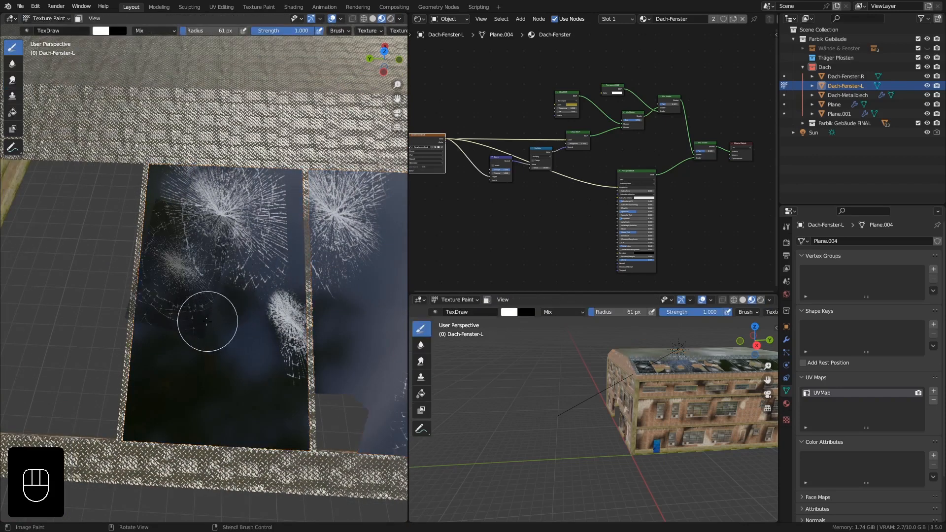
{"action": "mouse_move", "coordinate": [207, 321]}
{"action": "right_mouse_down", "text": "shift"}
{"action": "mouse_move", "coordinate": [226, 374]}
{"action": "mouse_move", "coordinate": [264, 429]}
{"action": "mouse_move", "coordinate": [289, 415]}
{"action": "right_mouse_up", "text": "shift"}
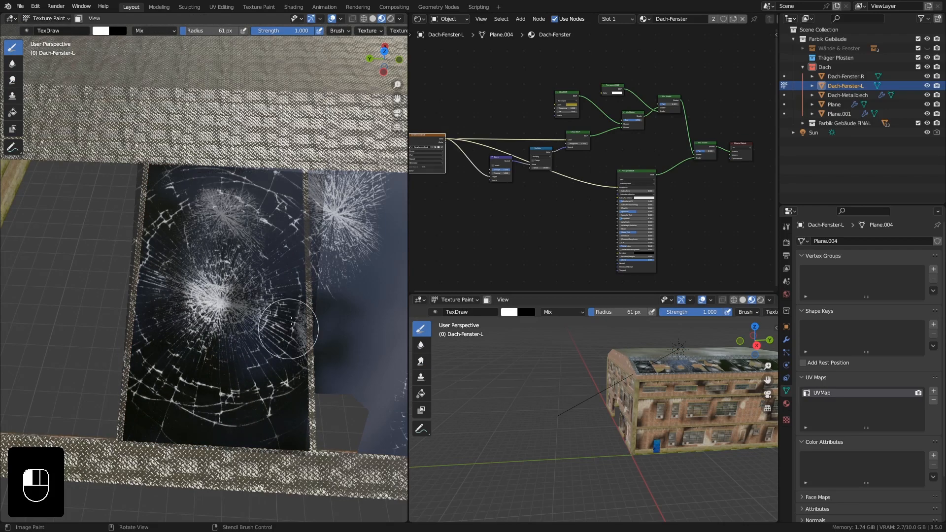
{"action": "middle_click_drag", "start_coordinate": [265, 301], "coordinate": [190, 306]}
Paint additional crack patterns on the broken third and fourth panes and their neighbours.
{"action": "middle_click_drag", "start_coordinate": [193, 348], "coordinate": [211, 297]}
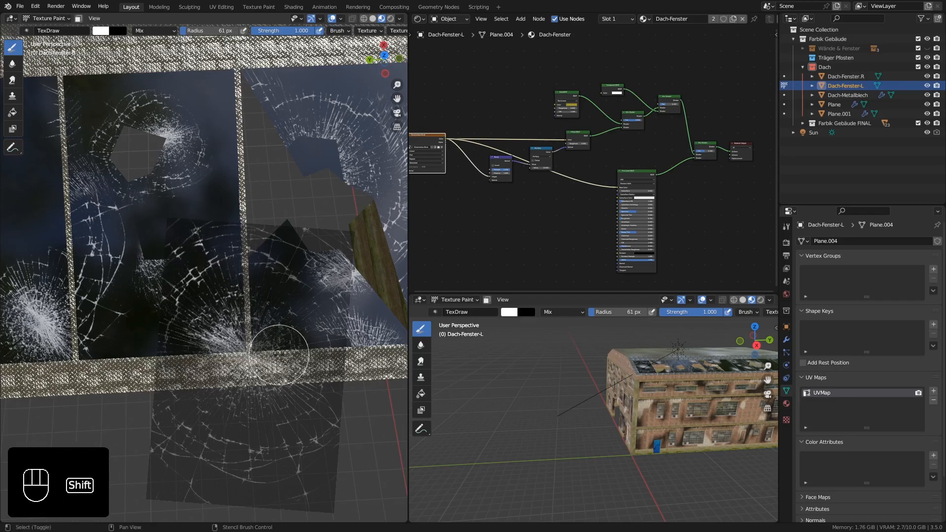
{"action": "middle_click_drag", "start_coordinate": [279, 354], "coordinate": [251, 353], "text": "shift"}
{"action": "mouse_move", "coordinate": [202, 329]}
{"action": "right_mouse_down"}
{"action": "mouse_move", "coordinate": [64, 230]}
{"action": "mouse_move", "coordinate": [52, 199]}
{"action": "mouse_move", "coordinate": [109, 257]}
{"action": "right_mouse_up"}
{"action": "mouse_move", "coordinate": [103, 284]}
{"action": "left_mouse_down"}
{"action": "mouse_move", "coordinate": [100, 250]}
{"action": "mouse_move", "coordinate": [80, 226]}
{"action": "mouse_move", "coordinate": [92, 231]}
{"action": "left_mouse_up"}
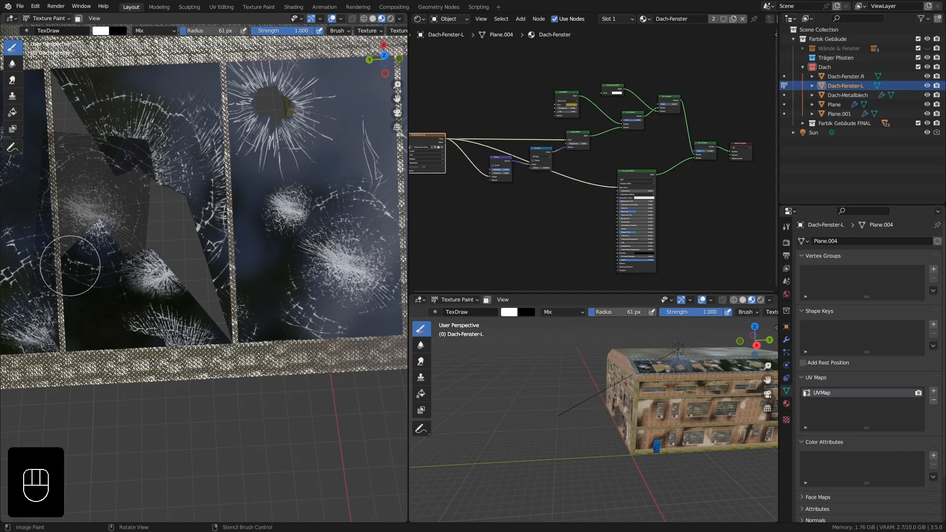
{"action": "right_click_drag", "start_coordinate": [104, 272], "coordinate": [255, 420]}
{"action": "right_click_drag", "start_coordinate": [312, 282], "coordinate": [307, 290], "text": "shift"}
{"action": "right_click_drag", "start_coordinate": [259, 360], "coordinate": [112, 246]}
{"action": "mouse_move", "coordinate": [128, 170]}
{"action": "right_mouse_down"}
{"action": "mouse_move", "coordinate": [141, 184]}
{"action": "mouse_move", "coordinate": [138, 177]}
{"action": "right_mouse_up"}
{"action": "mouse_move", "coordinate": [149, 178]}
{"action": "middle_mouse_down"}
{"action": "mouse_move", "coordinate": [150, 166]}
{"action": "mouse_move", "coordinate": [185, 164]}
{"action": "mouse_move", "coordinate": [134, 144]}
{"action": "mouse_move", "coordinate": [188, 189]}
{"action": "mouse_move", "coordinate": [247, 221]}
{"action": "middle_mouse_up"}
{"action": "scroll", "coordinate": [143, 147], "scroll_direction": "down", "scroll_amount": 8}
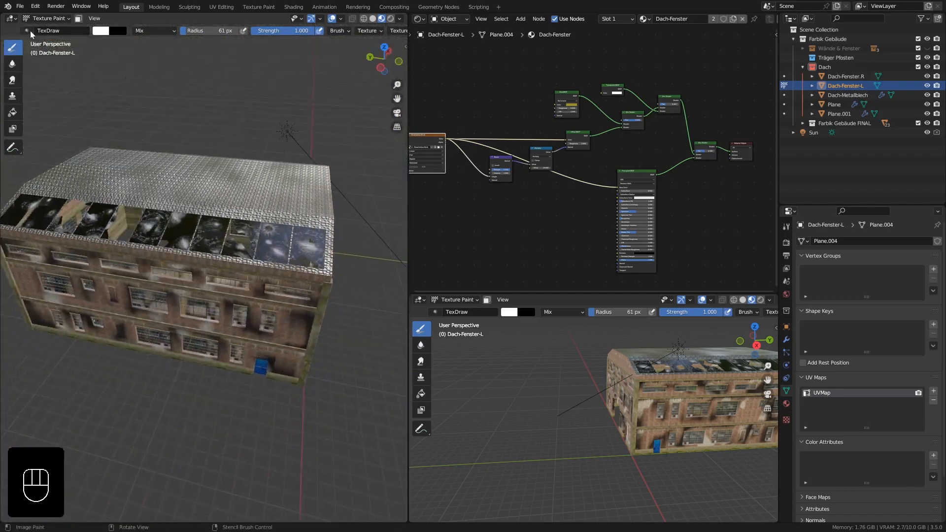
Return to Object Mode and view the factory hall from its gable side.
{"action": "left_click", "coordinate": [40, 19]}
{"action": "left_click", "coordinate": [42, 30]}
{"action": "mouse_move", "coordinate": [237, 357]}
{"action": "middle_mouse_down"}
{"action": "mouse_move", "coordinate": [116, 341]}
{"action": "mouse_move", "coordinate": [148, 342]}
{"action": "mouse_move", "coordinate": [199, 364]}
{"action": "middle_mouse_up"}
{"action": "middle_click_drag", "start_coordinate": [200, 365], "coordinate": [173, 352], "text": "shift"}
{"action": "middle_click_drag", "start_coordinate": [172, 352], "coordinate": [300, 332]}
{"action": "middle_click_drag", "start_coordinate": [315, 296], "coordinate": [226, 295]}
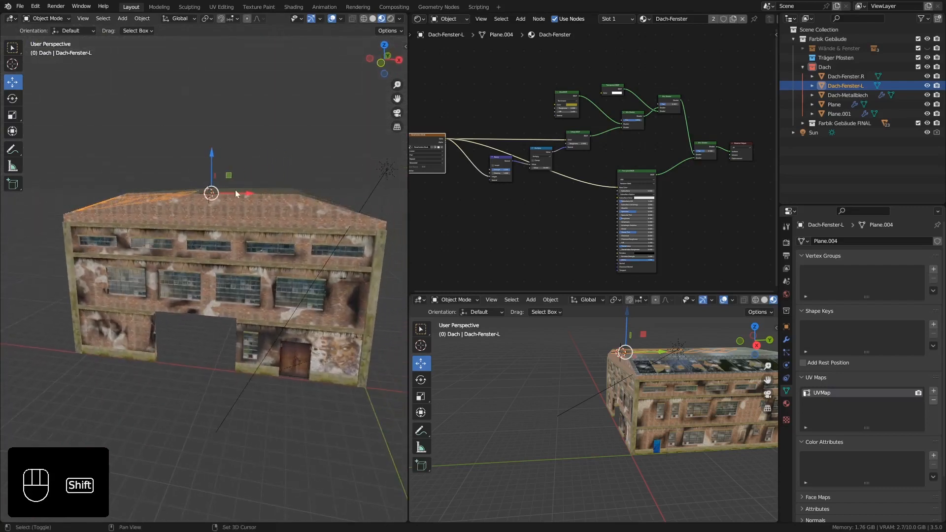
{"action": "middle_click_drag", "start_coordinate": [235, 190], "coordinate": [235, 201], "text": "shift"}
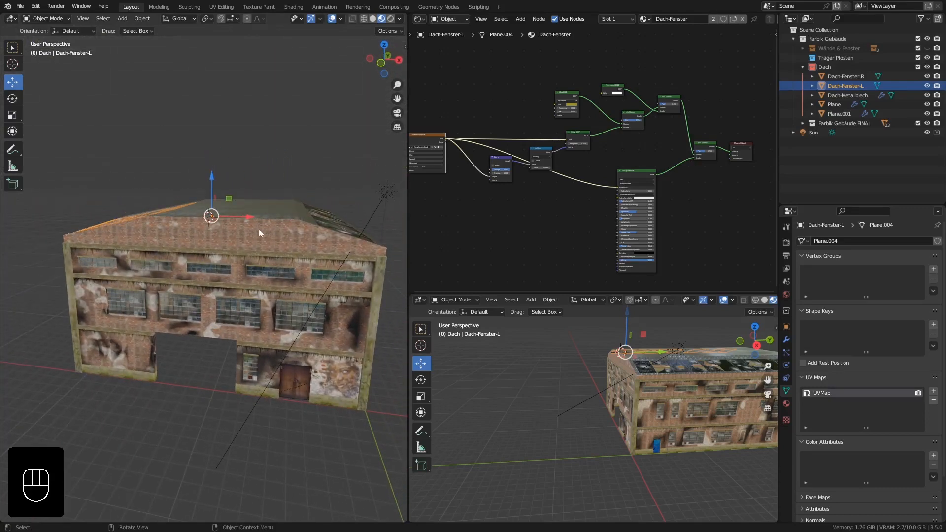
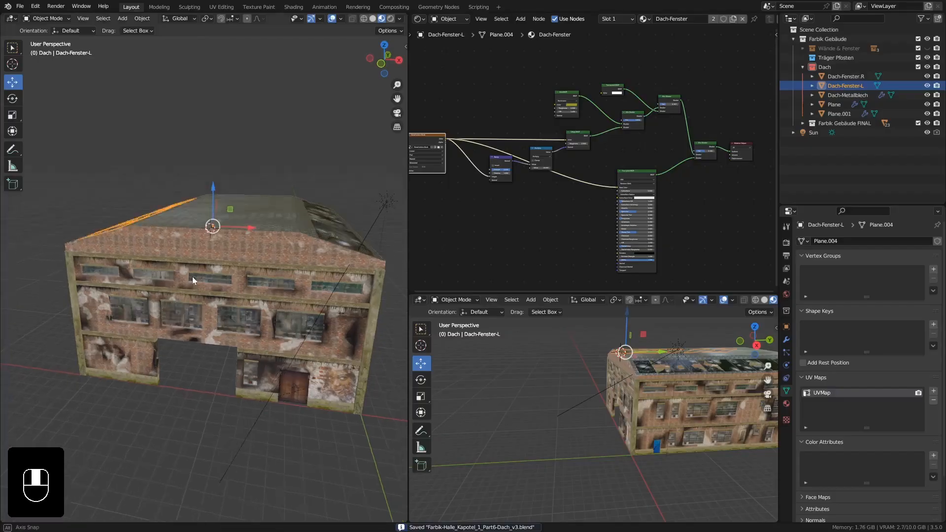
Examine the hall's roof from outside and the inner side of the gable wall beneath the metal roof.
{"action": "middle_click_drag", "start_coordinate": [214, 308], "coordinate": [211, 281], "text": "ctrl"}
{"action": "left_click", "coordinate": [223, 210]}
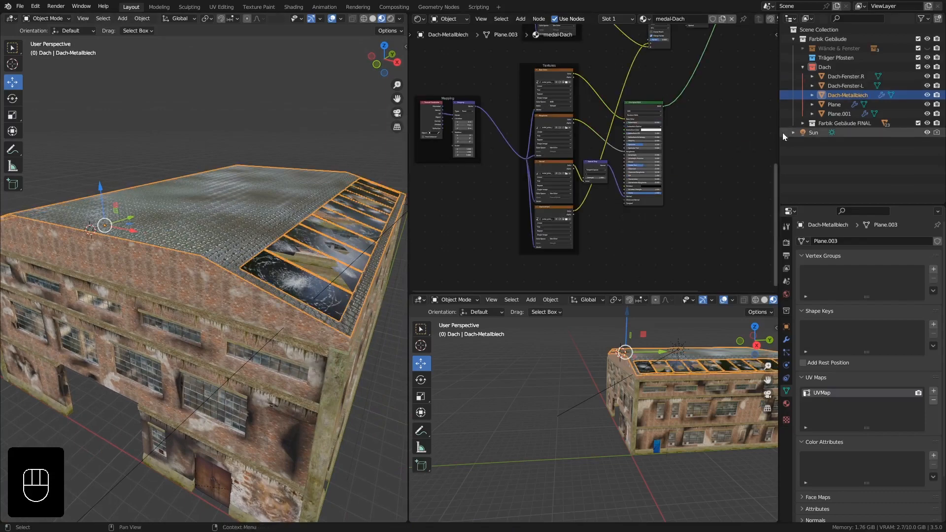
{"action": "middle_click_drag", "start_coordinate": [275, 212], "coordinate": [191, 210]}
{"action": "middle_click_drag", "start_coordinate": [259, 198], "coordinate": [231, 233], "text": "shift"}
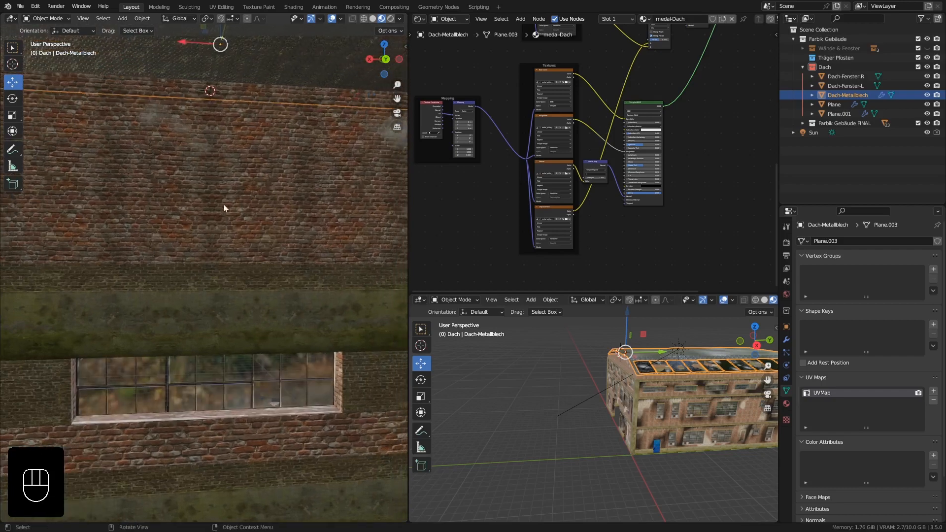
{"action": "scroll", "coordinate": [209, 188], "scroll_direction": "down", "scroll_amount": 4}
{"action": "middle_click_drag", "start_coordinate": [209, 188], "coordinate": [232, 197]}
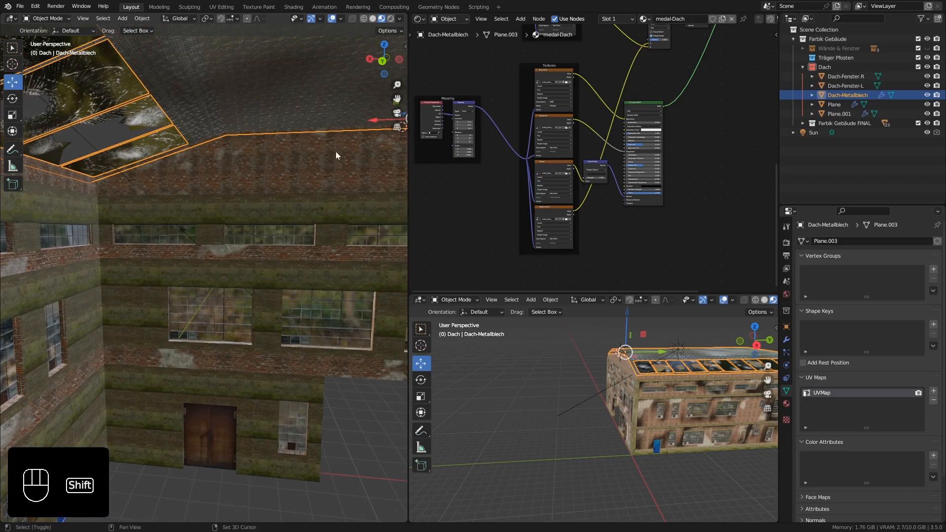
{"action": "middle_click_drag", "start_coordinate": [336, 153], "coordinate": [308, 153], "text": "shift"}
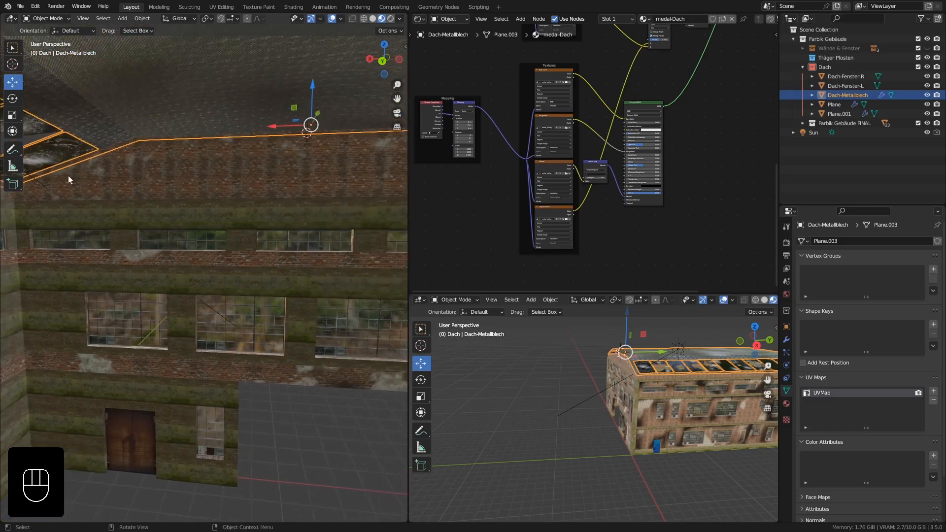
{"action": "middle_click_drag", "start_coordinate": [270, 171], "coordinate": [182, 164], "text": "shift"}
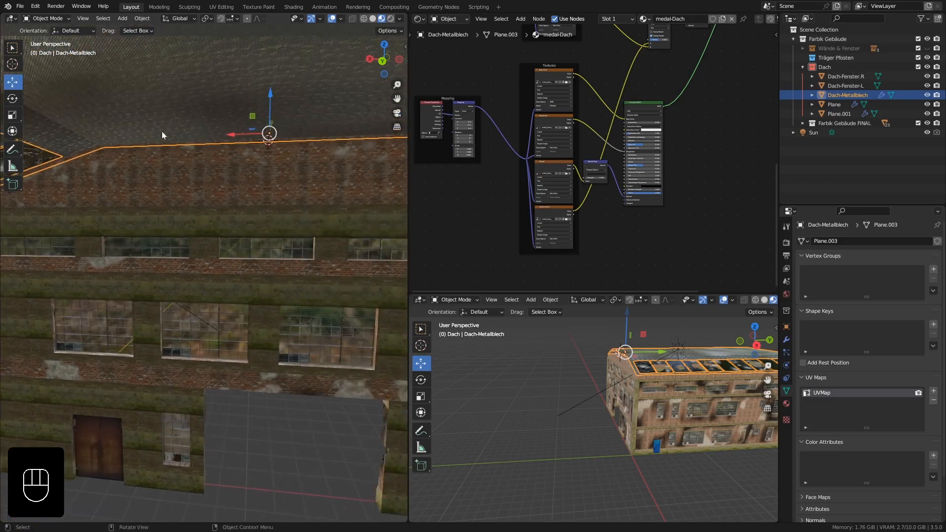
{"action": "middle_click_drag", "start_coordinate": [56, 170], "coordinate": [102, 159], "text": "shift"}
{"action": "middle_click_drag", "start_coordinate": [226, 155], "coordinate": [250, 175]}
Add a cube to the Dach collection at the 3D cursor on the upper edge of the brick gable.
{"action": "left_click", "coordinate": [168, 88]}
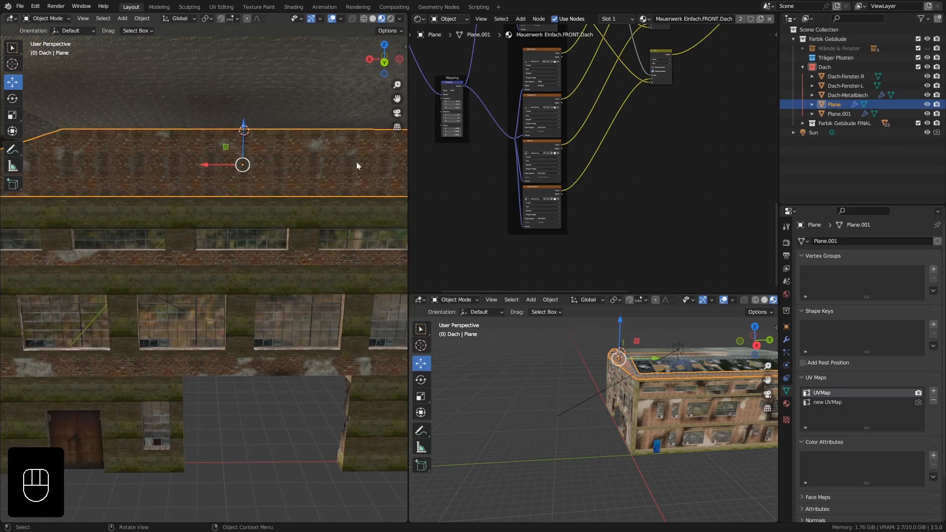
{"action": "left_click", "coordinate": [825, 67]}
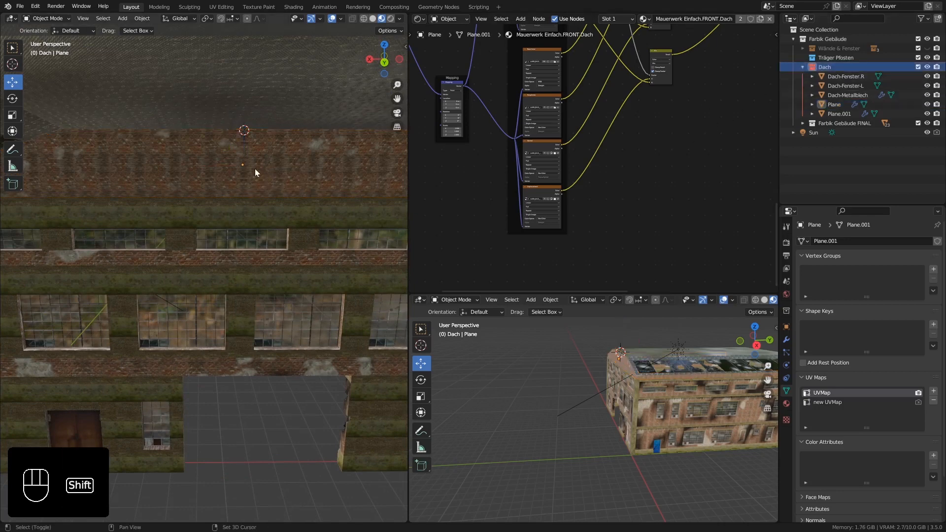
{"action": "key", "text": "shift+a"}
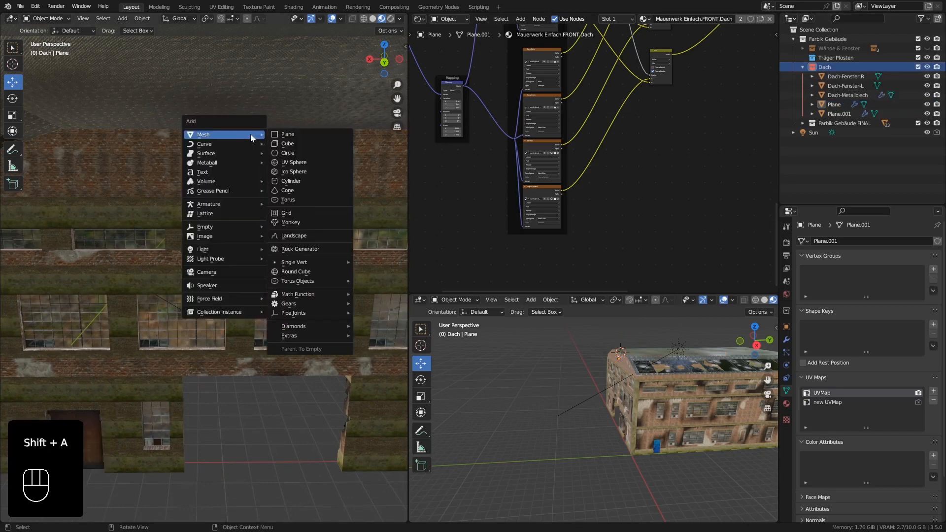
{"action": "left_click", "coordinate": [286, 145]}
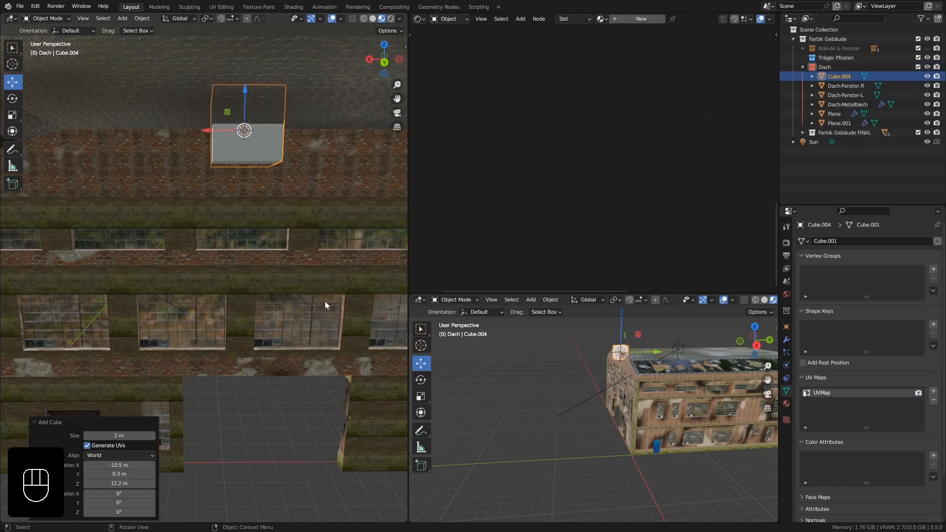
Scale the new cube's mesh down to 0.15 in Edit Mode.
{"action": "key", "text": "Tab"}
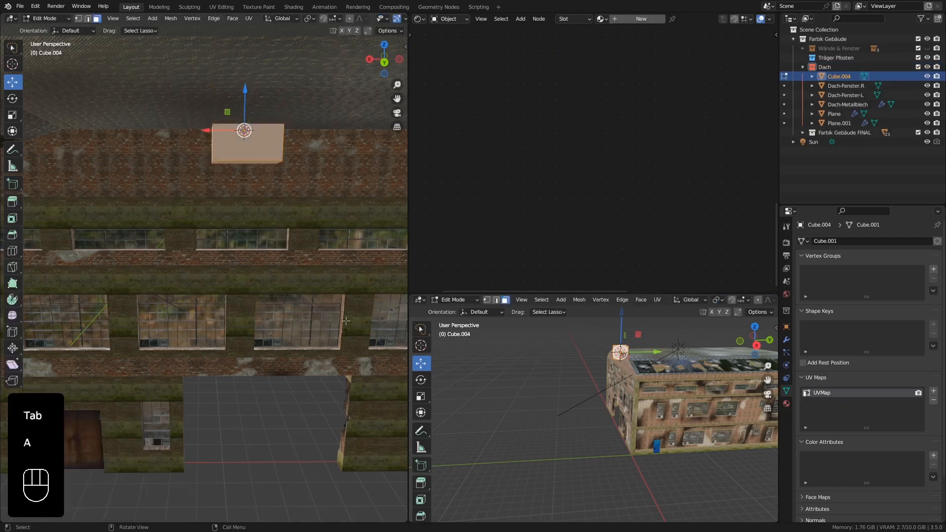
{"action": "key", "text": "s"}
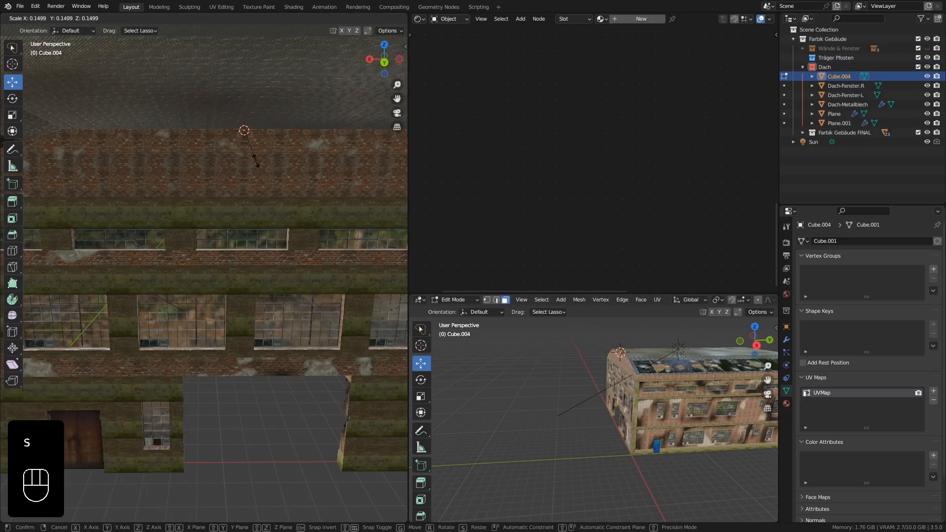
{"action": "left_click", "coordinate": [256, 161]}
{"action": "key", "text": "KP_Decimal"}
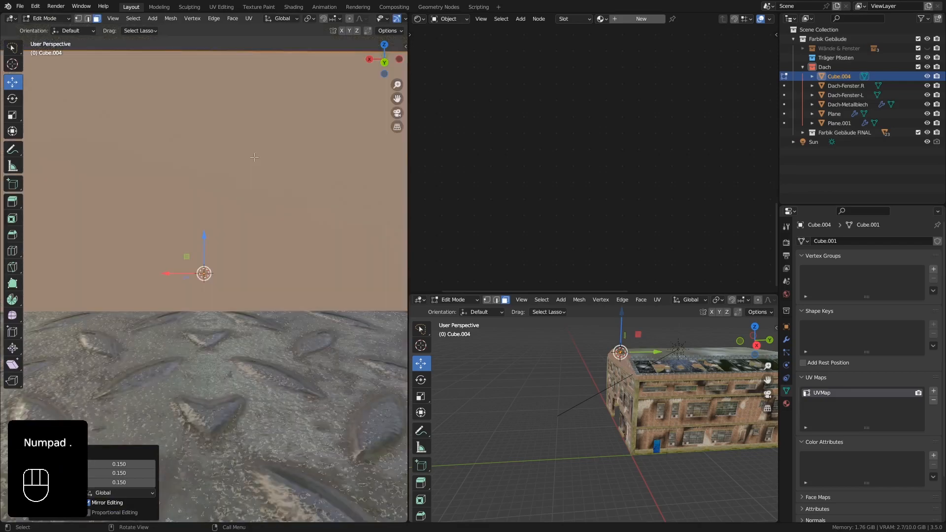
{"action": "scroll", "coordinate": [253, 165], "scroll_direction": "down", "scroll_amount": 6}
{"action": "middle_click_drag", "start_coordinate": [205, 158], "coordinate": [247, 172]}
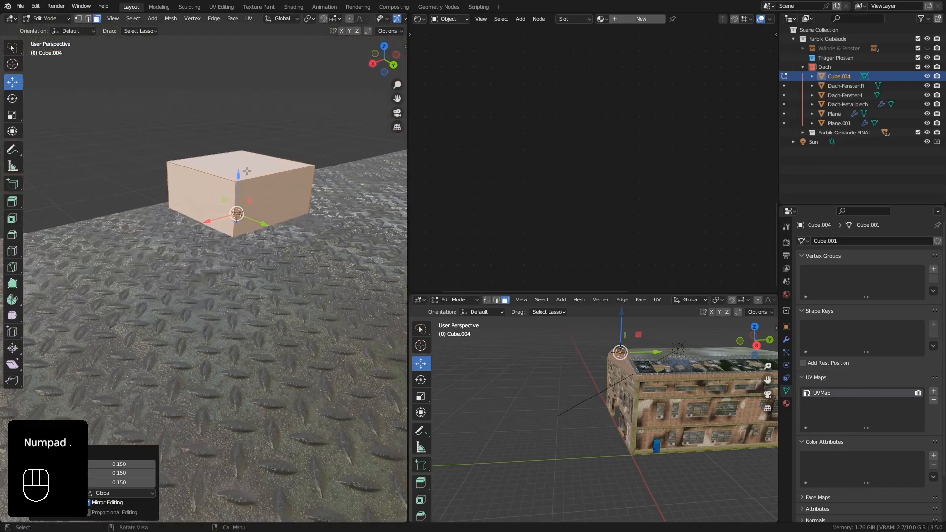
In Object Mode, lower the cube below the metal roof and move it about 0.4 m along Y to the gable wall's inner face.
{"action": "left_click_drag", "start_coordinate": [239, 168], "coordinate": [240, 222]}
{"action": "right_click", "coordinate": [240, 228]}
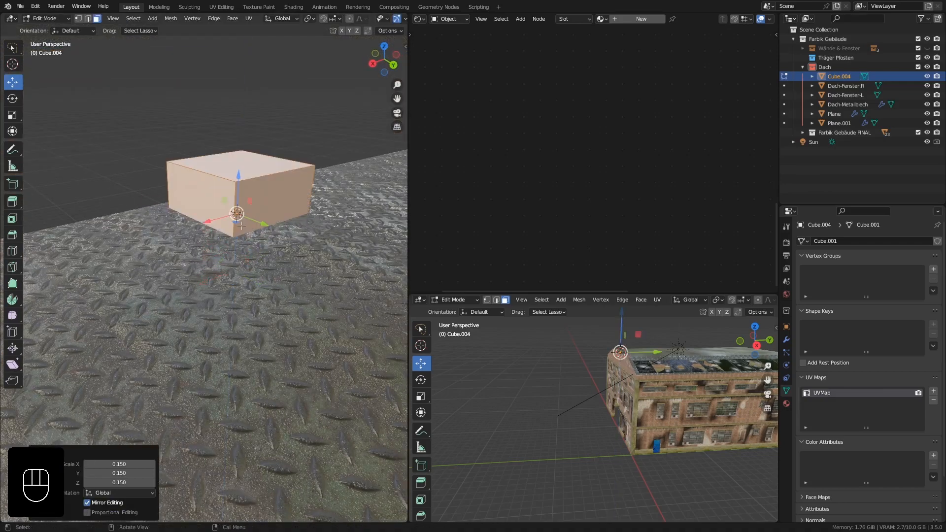
{"action": "middle_click_drag", "start_coordinate": [259, 251], "coordinate": [258, 242]}
{"action": "key", "text": "Tab"}
{"action": "left_click_drag", "start_coordinate": [240, 180], "coordinate": [239, 261]}
{"action": "middle_click_drag", "start_coordinate": [257, 313], "coordinate": [259, 270]}
{"action": "scroll", "coordinate": [261, 277], "scroll_direction": "down", "scroll_amount": 1}
{"action": "left_click_drag", "start_coordinate": [261, 279], "coordinate": [340, 218]}
{"action": "middle_click_drag", "start_coordinate": [340, 217], "coordinate": [228, 295]}
{"action": "scroll", "coordinate": [230, 273], "scroll_direction": "down", "scroll_amount": 1}
{"action": "scroll", "coordinate": [229, 295], "scroll_direction": "down", "scroll_amount": 2}
{"action": "scroll", "coordinate": [230, 294], "scroll_direction": "down", "scroll_amount": 3}
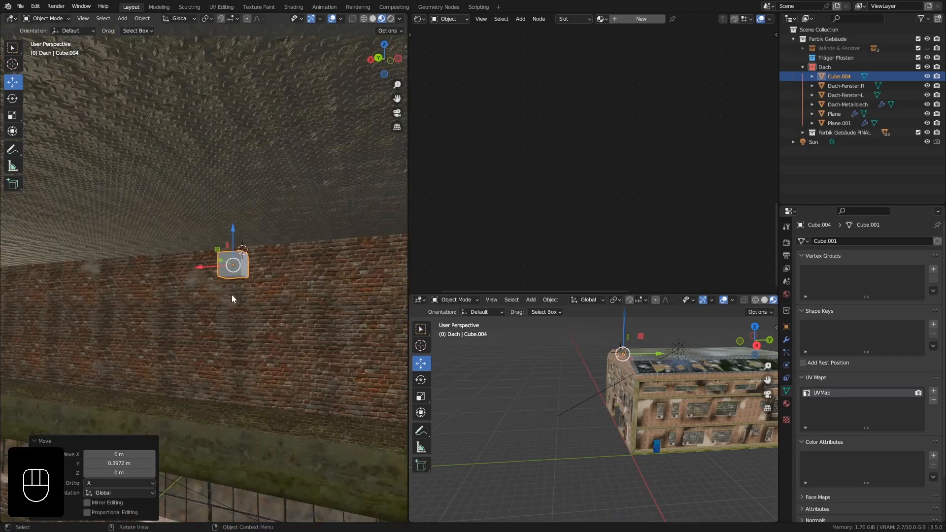
{"action": "scroll", "coordinate": [253, 331], "scroll_direction": "down", "scroll_amount": 2}
{"action": "middle_click_drag", "start_coordinate": [252, 331], "coordinate": [240, 264], "text": "shift"}
{"action": "scroll", "coordinate": [244, 266], "scroll_direction": "up", "scroll_amount": 5}
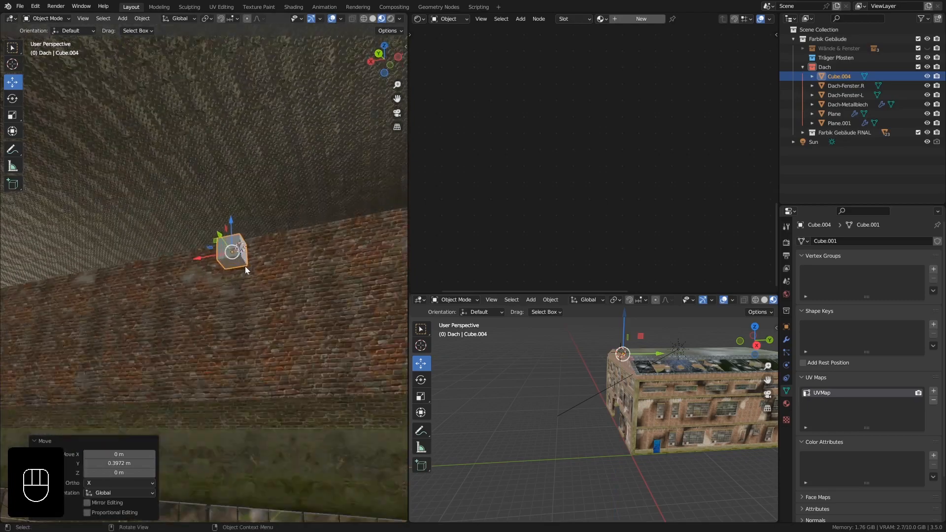
Scale the cube's mesh to 0.385 and shift it along X away from its origin, then return to Object Mode.
{"action": "key", "text": "Tab"}
{"action": "key", "text": "a"}
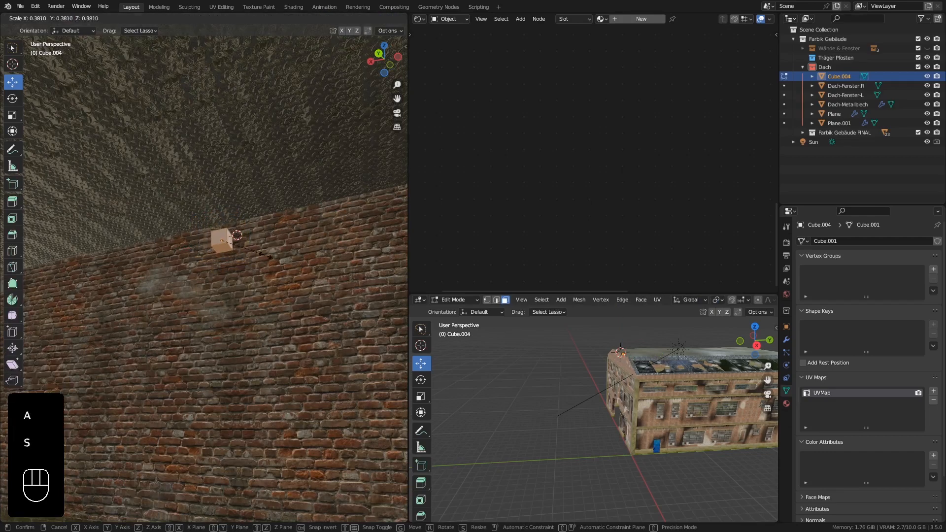
{"action": "left_click", "coordinate": [267, 255]}
{"action": "middle_click_drag", "start_coordinate": [266, 256], "coordinate": [249, 233]}
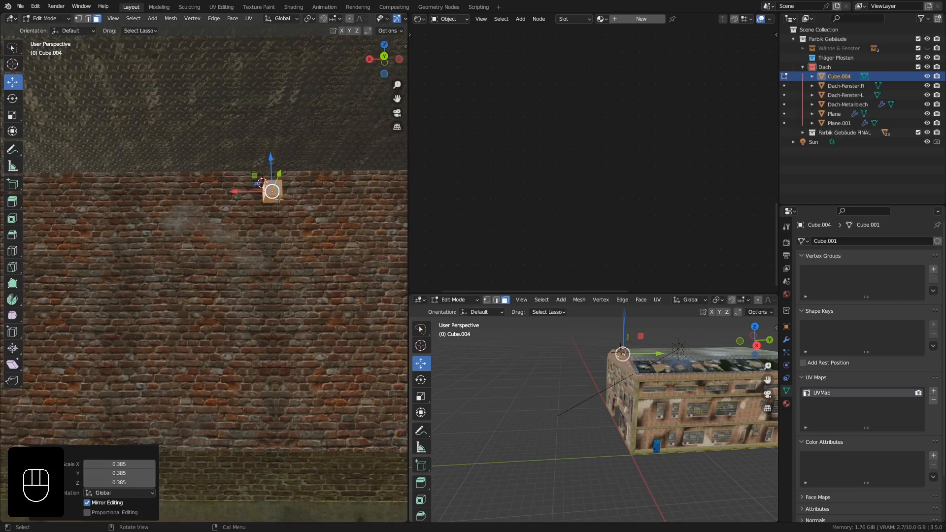
{"action": "left_click_drag", "start_coordinate": [242, 191], "coordinate": [55, 191]}
{"action": "middle_click_drag", "start_coordinate": [97, 199], "coordinate": [171, 207]}
{"action": "key", "text": "Tab"}
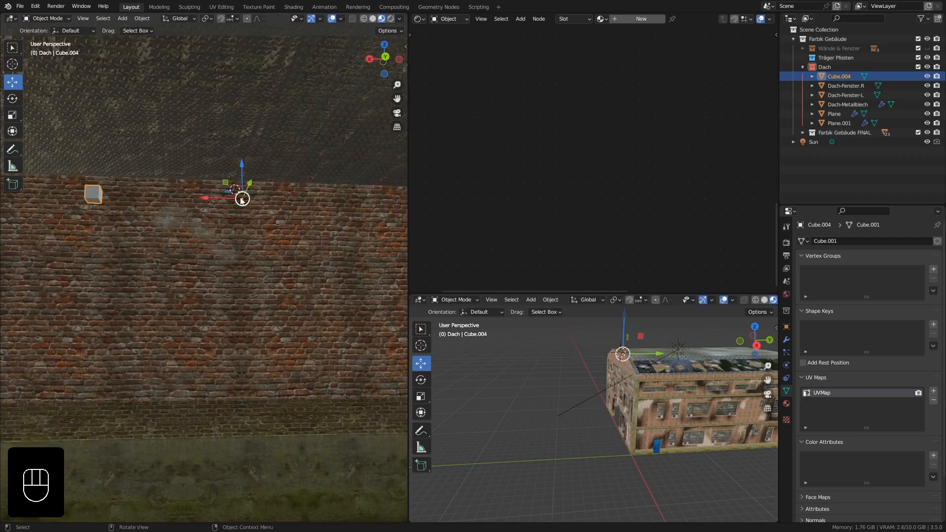
Add a Mirror modifier on the X axis to the cube and check both blocks along the gable wall.
{"action": "left_click", "coordinate": [786, 340]}
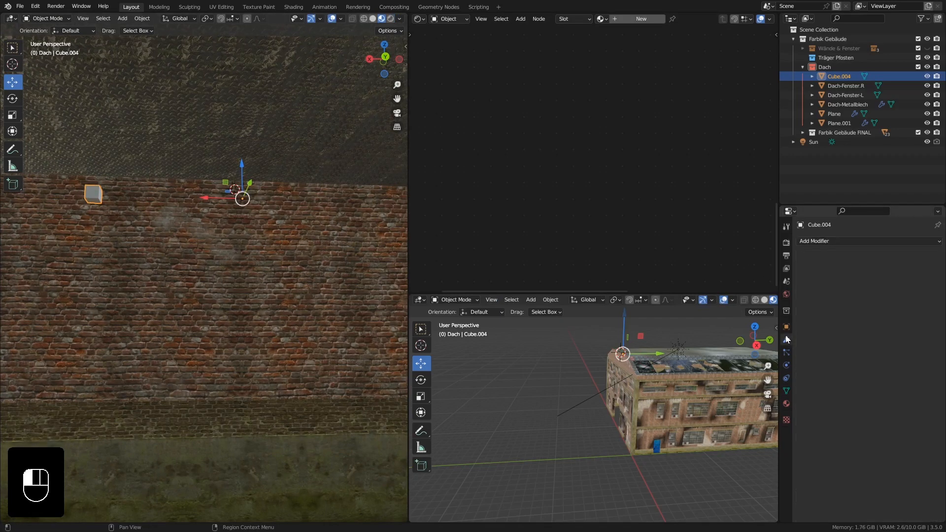
{"action": "left_click", "coordinate": [839, 241]}
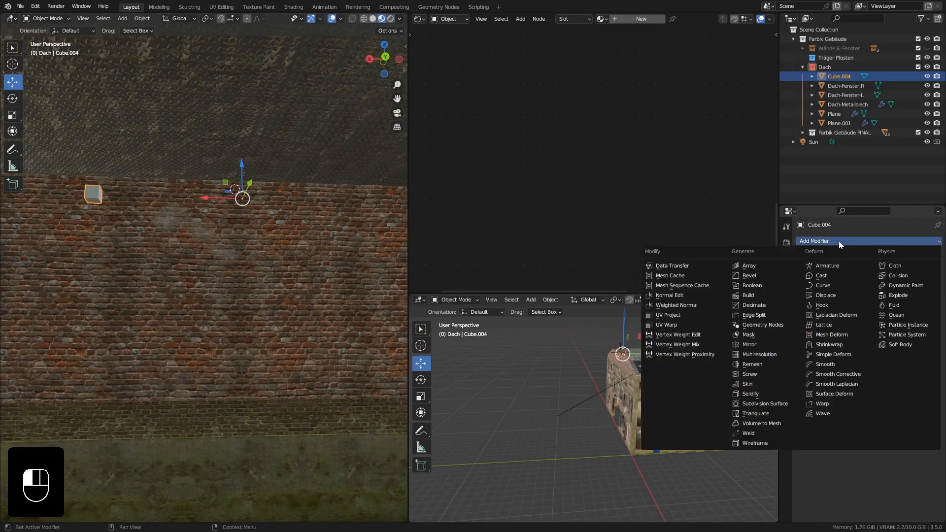
{"action": "left_click", "coordinate": [783, 344]}
{"action": "middle_click_drag", "start_coordinate": [351, 204], "coordinate": [207, 176]}
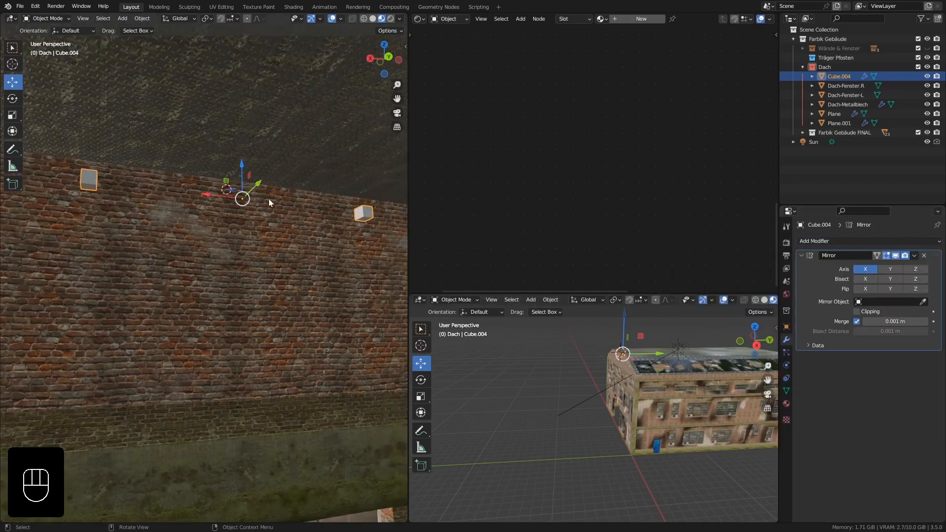
{"action": "middle_click_drag", "start_coordinate": [268, 199], "coordinate": [52, 217]}
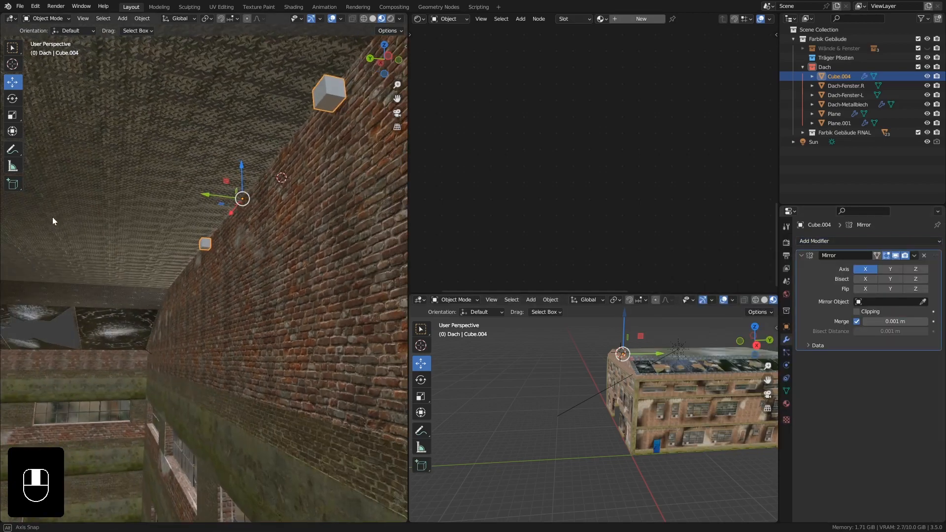
{"action": "middle_click_drag", "start_coordinate": [205, 208], "coordinate": [208, 197]}
{"action": "left_click_drag", "start_coordinate": [208, 197], "coordinate": [219, 198]}
{"action": "middle_click_drag", "start_coordinate": [220, 197], "coordinate": [174, 155]}
In Edit Mode, duplicate the cube block and move the copy about 2.32 m along X on the gable wall.
{"action": "key", "text": "Tab"}
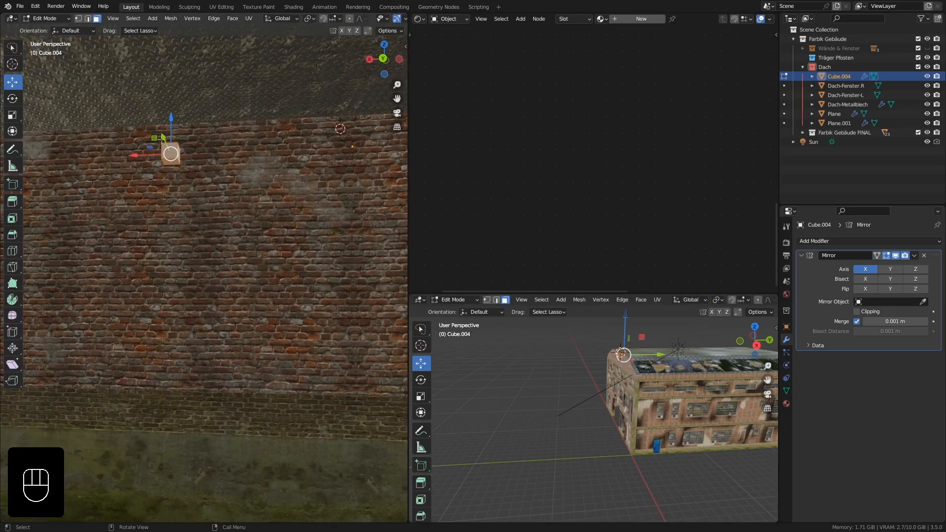
{"action": "mouse_move", "coordinate": [184, 153]}
{"action": "middle_mouse_down"}
{"action": "mouse_move", "coordinate": [161, 153]}
{"action": "mouse_move", "coordinate": [170, 137]}
{"action": "mouse_move", "coordinate": [167, 172]}
{"action": "mouse_move", "coordinate": [195, 165]}
{"action": "mouse_move", "coordinate": [179, 166]}
{"action": "middle_mouse_up"}
{"action": "scroll", "coordinate": [179, 165], "scroll_direction": "down", "scroll_amount": 5}
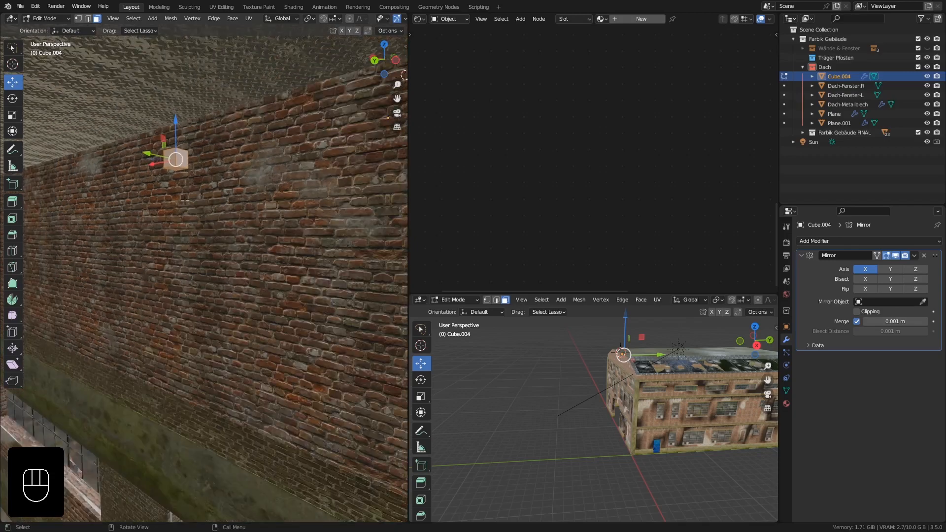
{"action": "middle_click_drag", "start_coordinate": [239, 212], "coordinate": [327, 182]}
{"action": "scroll", "coordinate": [241, 198], "scroll_direction": "down", "scroll_amount": 3}
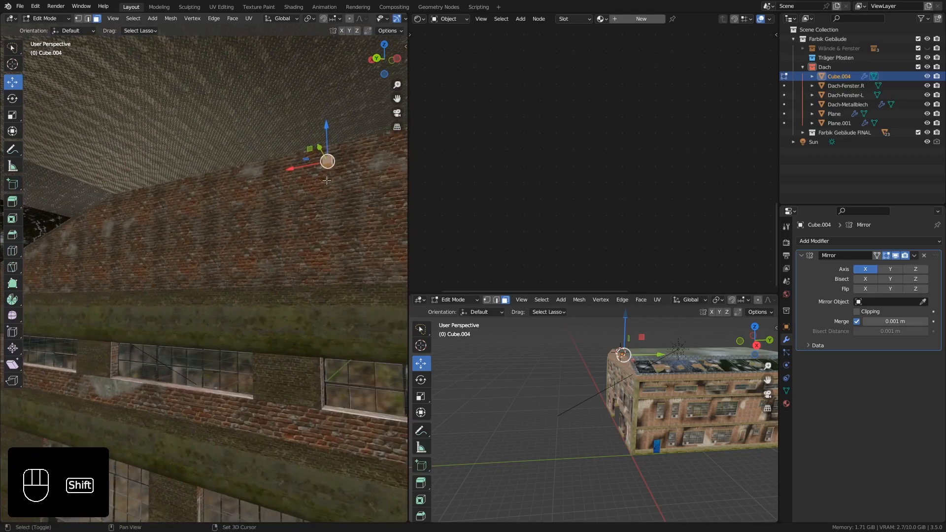
{"action": "key", "text": "shift+d"}
{"action": "right_click", "coordinate": [310, 173]}
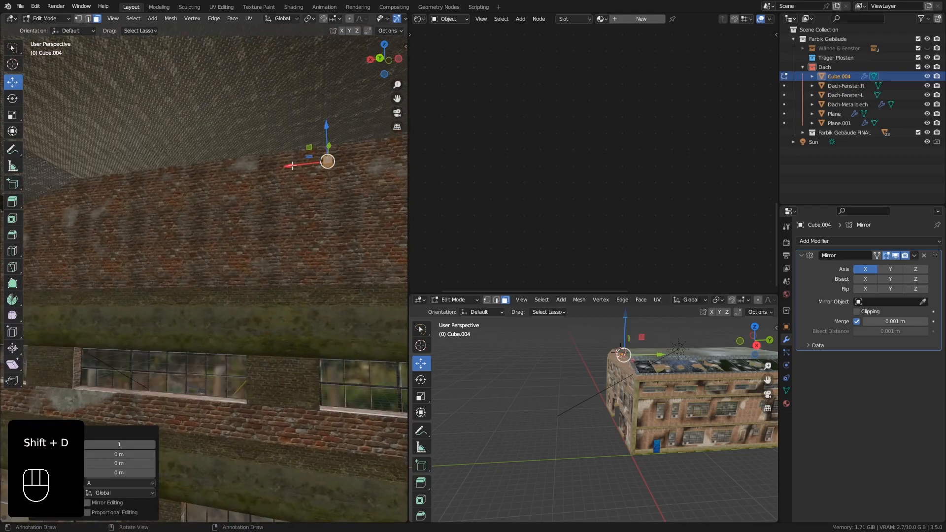
{"action": "left_click_drag", "start_coordinate": [293, 166], "coordinate": [140, 165]}
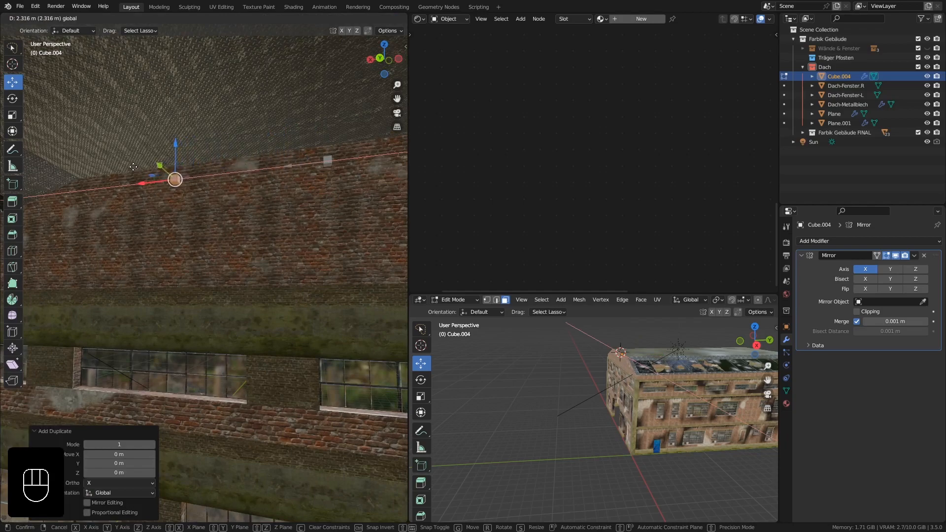
{"action": "left_click", "coordinate": [134, 166]}
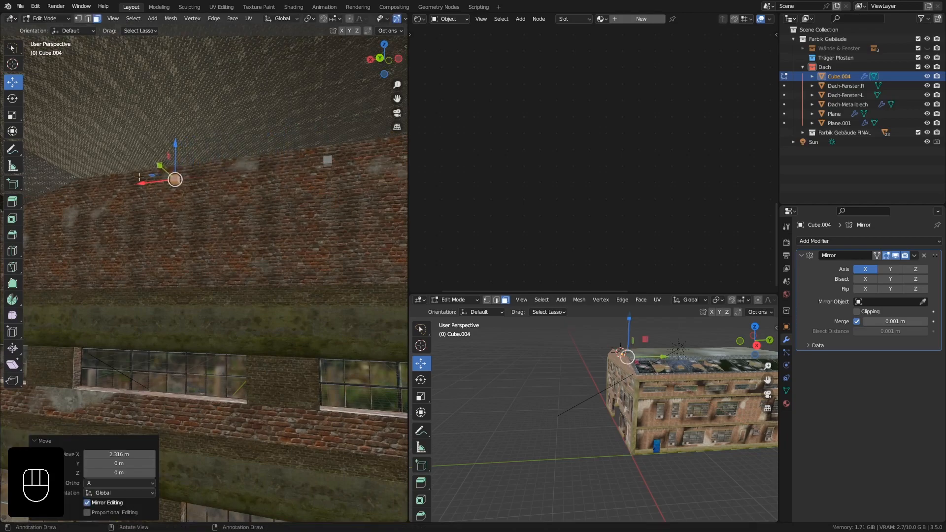
Duplicate the second block, move the copy about 1.85 m along X to the roof's bend, and nudge it back about 0.02 m.
{"action": "middle_click_drag", "start_coordinate": [134, 166], "coordinate": [270, 188], "text": "shift"}
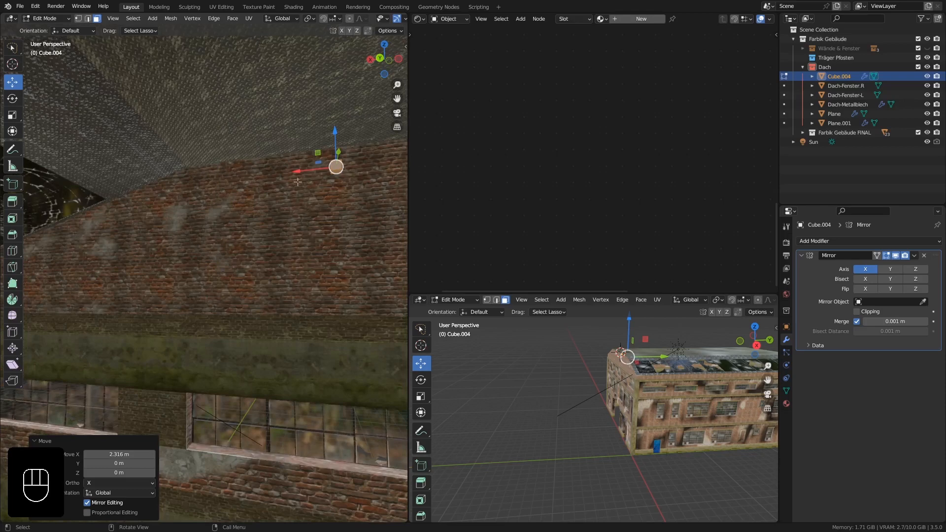
{"action": "key", "text": "shift+d"}
{"action": "right_click", "coordinate": [285, 177]}
{"action": "key", "text": "shift+d"}
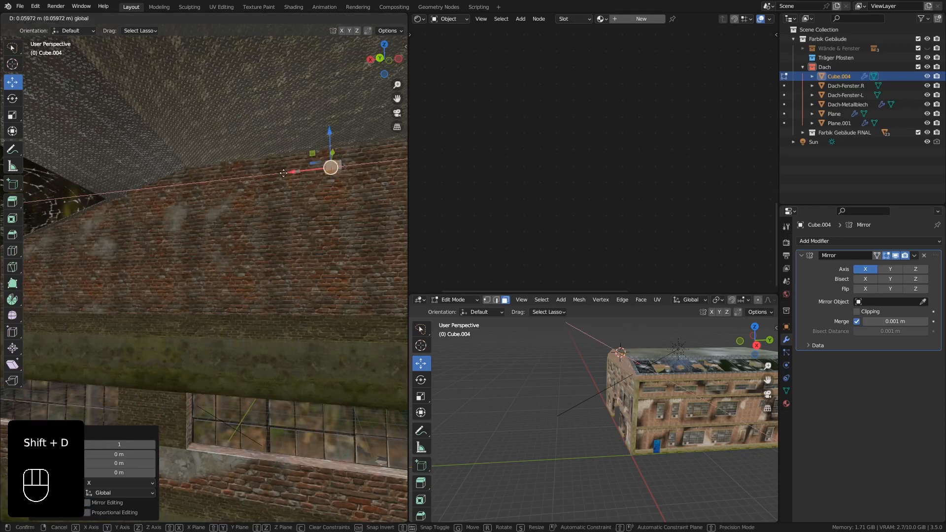
{"action": "left_click", "coordinate": [147, 176]}
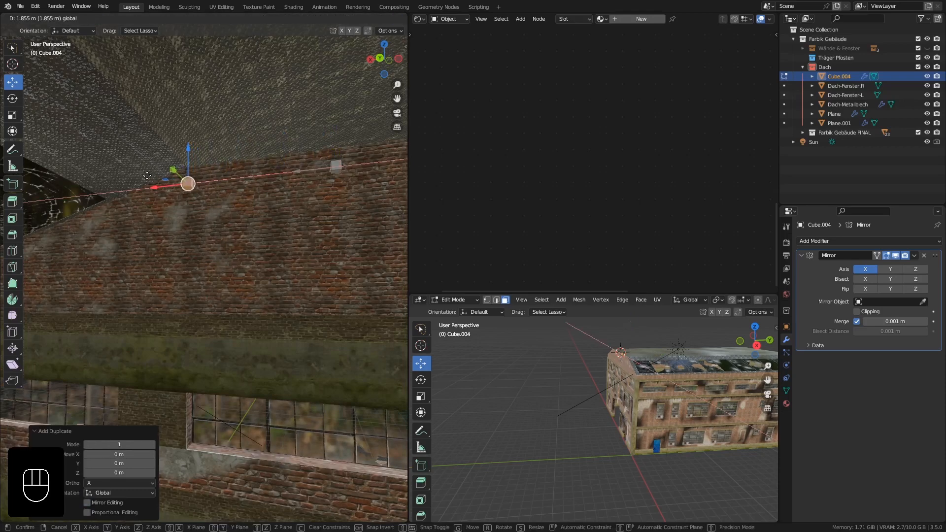
{"action": "middle_click_drag", "start_coordinate": [147, 176], "coordinate": [198, 198]}
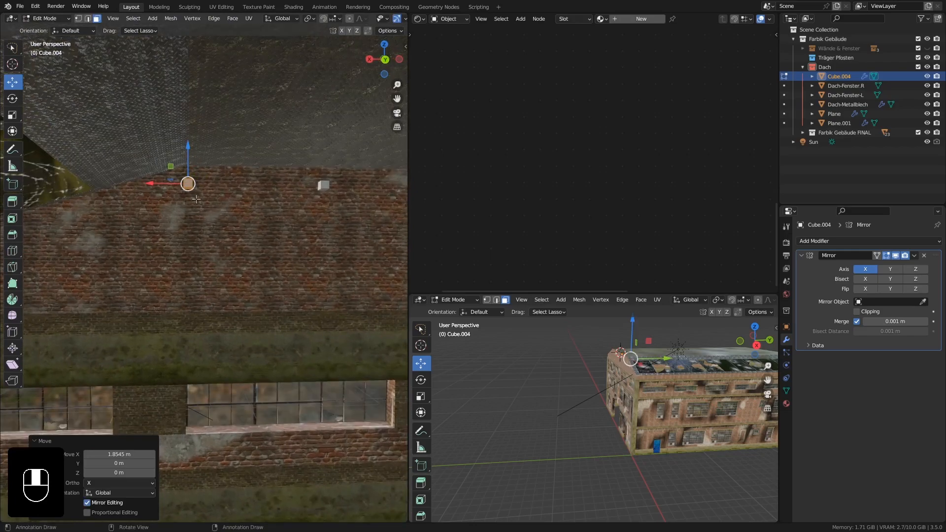
{"action": "scroll", "coordinate": [198, 198], "scroll_direction": "up", "scroll_amount": 5}
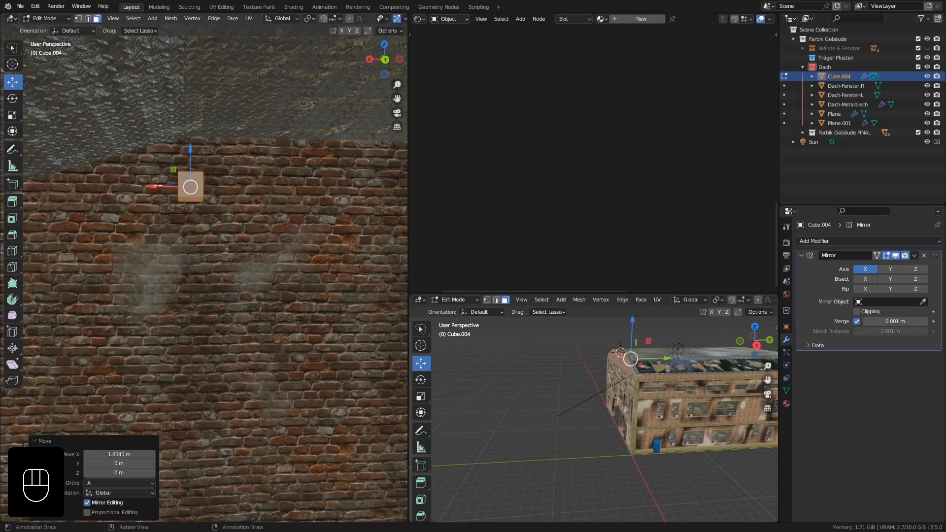
{"action": "left_click_drag", "start_coordinate": [157, 185], "coordinate": [163, 187]}
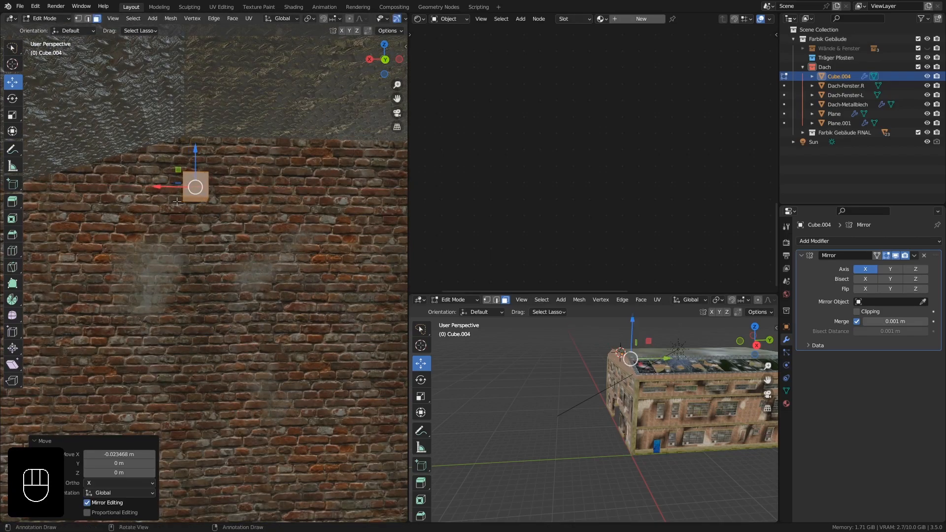
In Object Mode, raise the row of blocks about 0.17 m along Z and check them against the roof along the gable wall.
{"action": "scroll", "coordinate": [177, 202], "scroll_direction": "down", "scroll_amount": 6}
{"action": "key", "text": "Tab"}
{"action": "middle_click_drag", "start_coordinate": [300, 261], "coordinate": [52, 262], "text": "shift"}
{"action": "middle_click_drag", "start_coordinate": [307, 233], "coordinate": [129, 240], "text": "shift"}
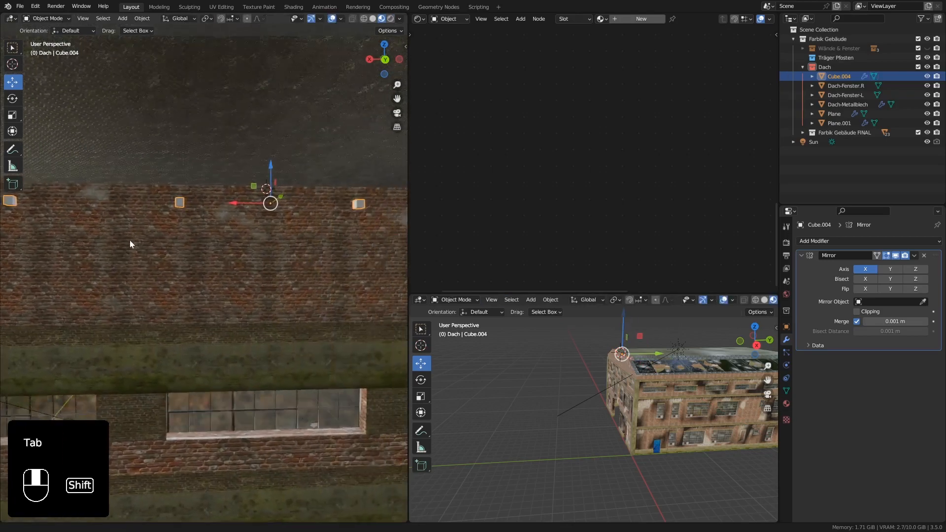
{"action": "scroll", "coordinate": [209, 221], "scroll_direction": "up", "scroll_amount": 4}
{"action": "left_click_drag", "start_coordinate": [249, 179], "coordinate": [251, 154]}
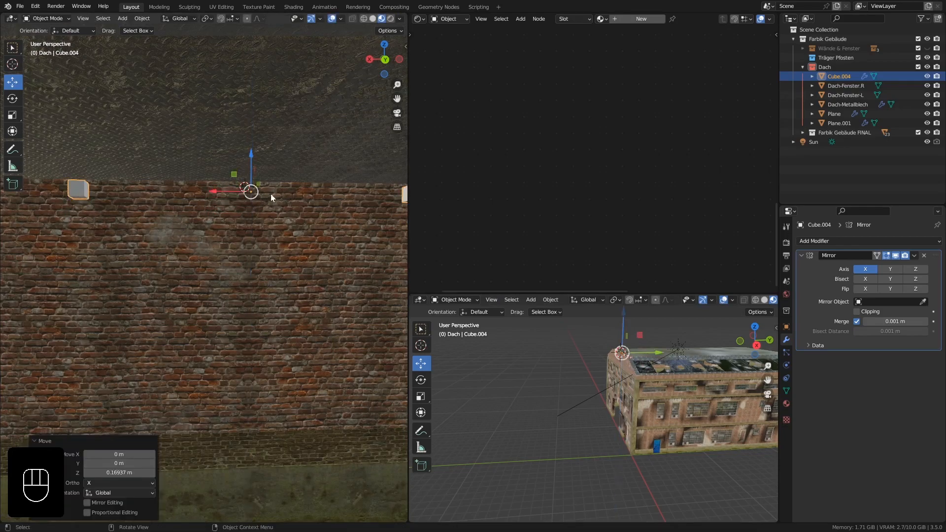
{"action": "middle_click_drag", "start_coordinate": [270, 194], "coordinate": [256, 290]}
{"action": "left_click_drag", "start_coordinate": [410, 247], "coordinate": [639, 239]}
{"action": "middle_click_drag", "start_coordinate": [271, 205], "coordinate": [360, 235], "text": "ctrl"}
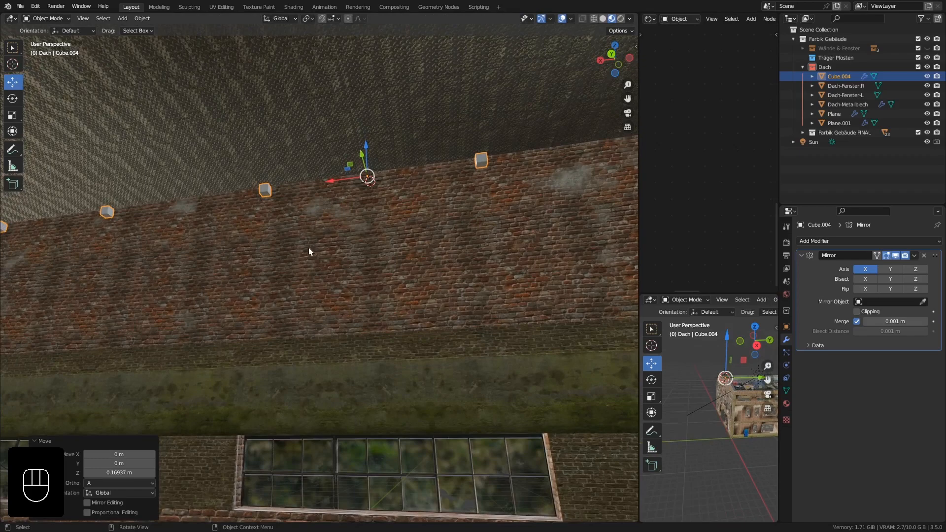
{"action": "middle_click_drag", "start_coordinate": [293, 233], "coordinate": [401, 224]}
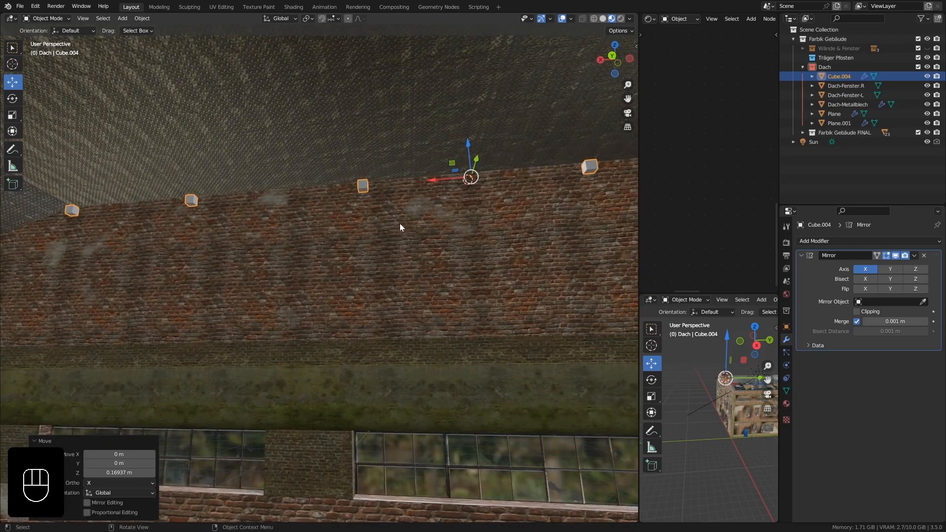
{"action": "mouse_move", "coordinate": [392, 186]}
{"action": "middle_mouse_down"}
{"action": "mouse_move", "coordinate": [397, 196]}
{"action": "mouse_move", "coordinate": [388, 188]}
{"action": "middle_mouse_up"}
In Edit Mode, duplicate all three blocks under the roof and move the copies about 1.80 m down along Z.
{"action": "key", "text": "Tab"}
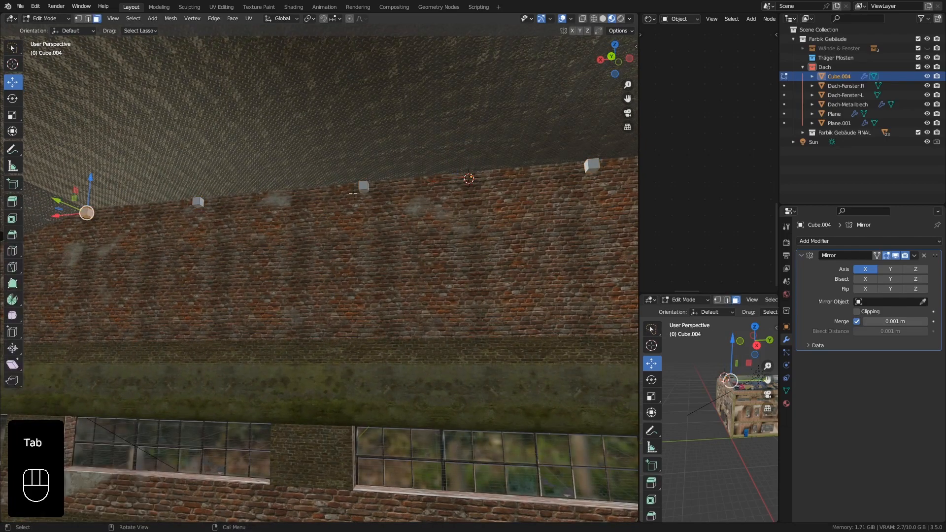
{"action": "middle_click_drag", "start_coordinate": [414, 205], "coordinate": [399, 223]}
{"action": "key", "text": "a"}
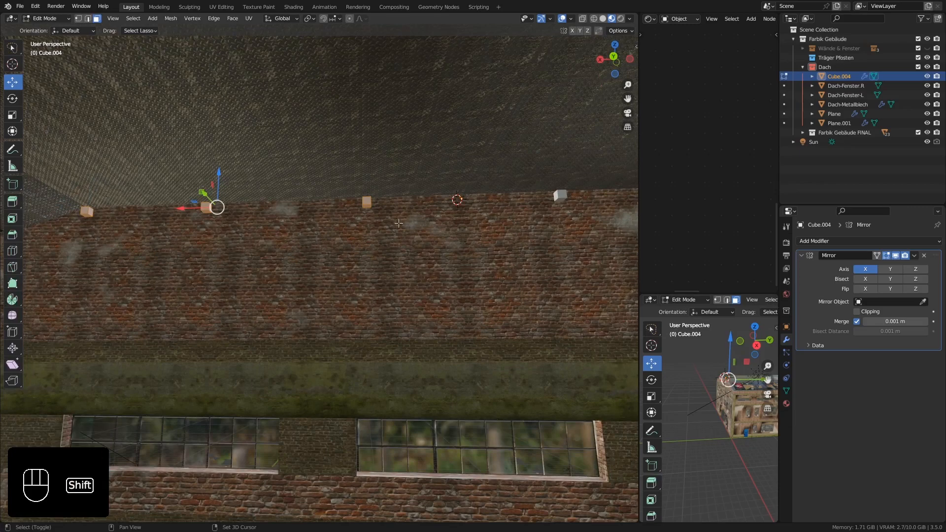
{"action": "key", "text": "shift+d"}
{"action": "right_click", "coordinate": [297, 197]}
{"action": "left_click_drag", "start_coordinate": [222, 173], "coordinate": [218, 302]}
{"action": "middle_click_drag", "start_coordinate": [212, 333], "coordinate": [463, 272]}
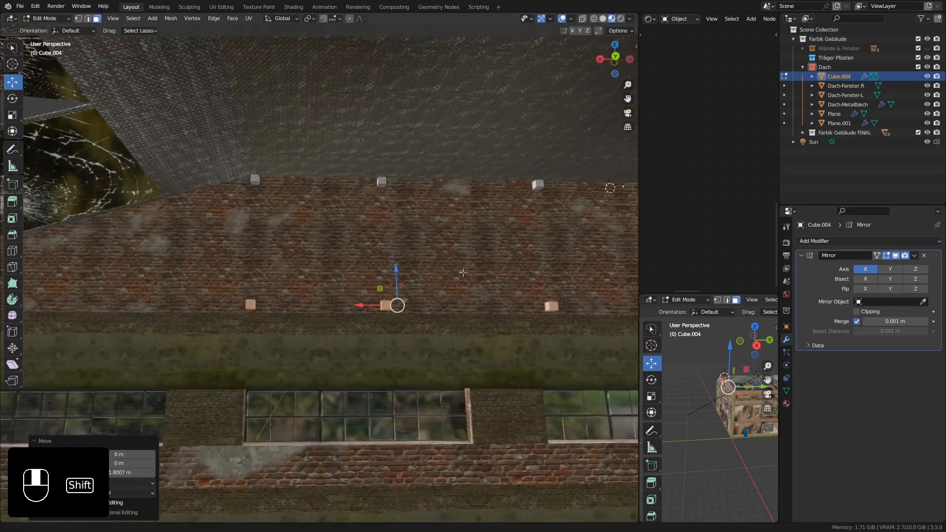
{"action": "middle_click_drag", "start_coordinate": [245, 292], "coordinate": [321, 287], "text": "shift"}
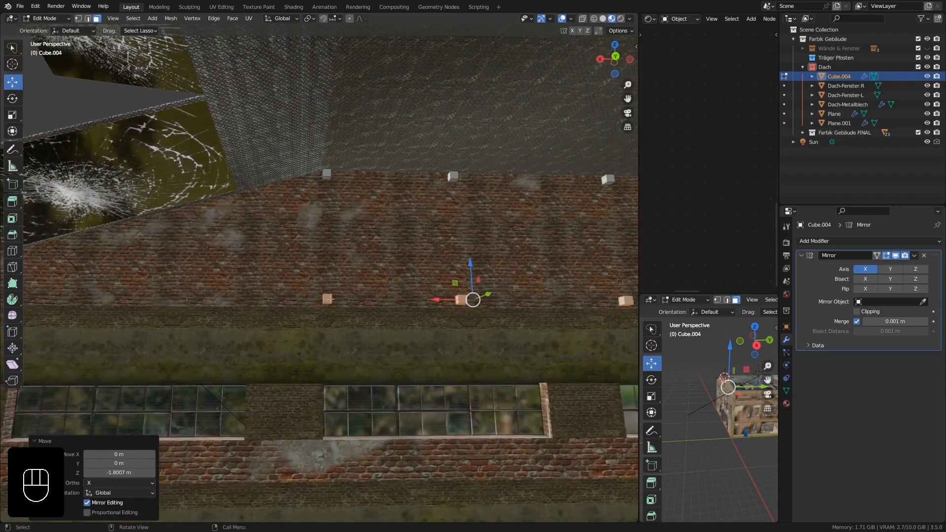
Duplicate the lower block beneath the roof's bend and move the copy about 4.36 m along X toward the side wall.
{"action": "left_click", "coordinate": [328, 298]}
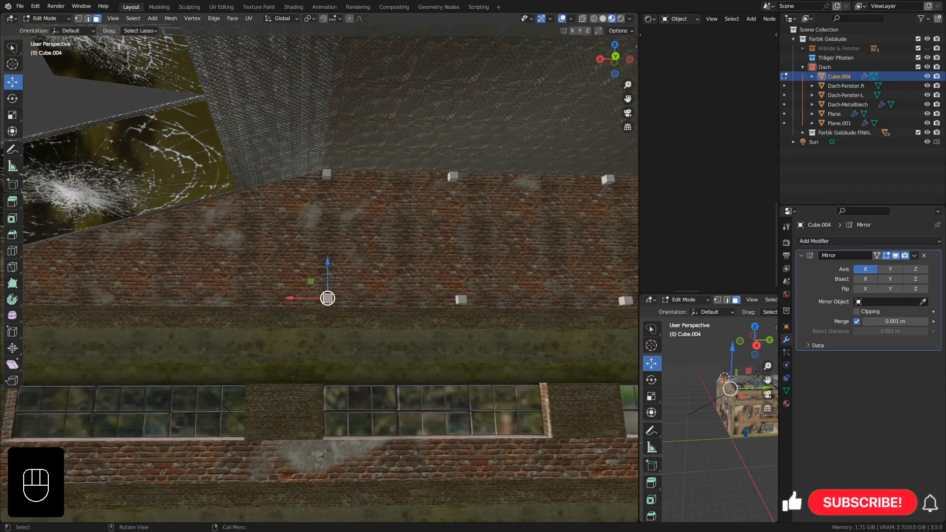
{"action": "key", "text": "l"}
{"action": "mouse_move", "coordinate": [327, 298]}
{"action": "middle_mouse_down"}
{"action": "mouse_move", "coordinate": [301, 318]}
{"action": "mouse_move", "coordinate": [338, 307]}
{"action": "middle_mouse_up"}
{"action": "middle_click_drag", "start_coordinate": [338, 307], "coordinate": [430, 303], "text": "shift"}
{"action": "key", "text": "shift+d"}
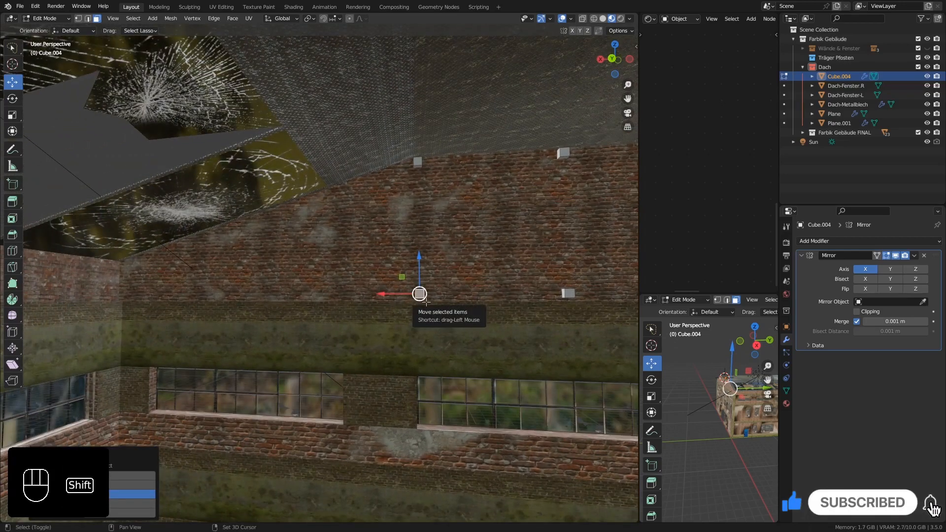
{"action": "left_click_drag", "start_coordinate": [383, 292], "coordinate": [96, 288]}
{"action": "scroll", "coordinate": [109, 293], "scroll_direction": "up", "scroll_amount": 4}
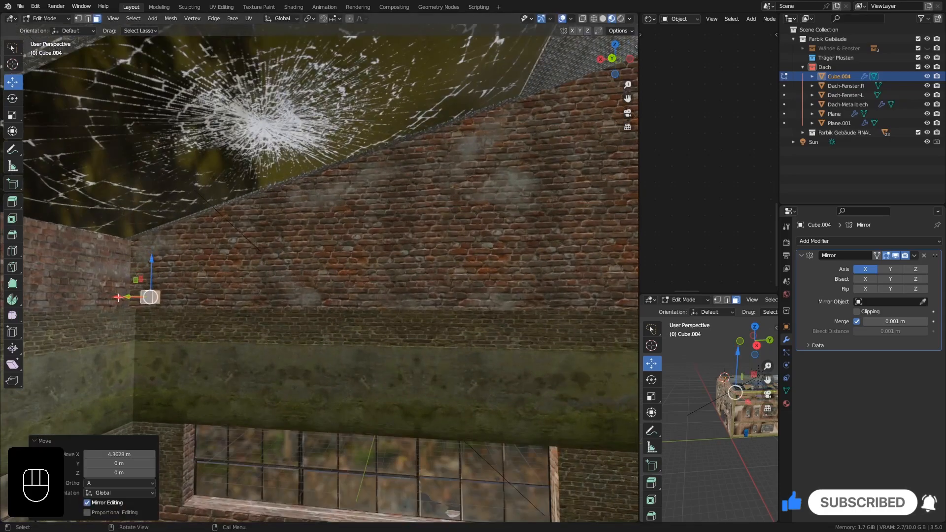
Shift the copied corner block about 0.19 m further along X, up against the side wall.
{"action": "key", "text": "KP_Decimal"}
{"action": "scroll", "coordinate": [201, 328], "scroll_direction": "down", "scroll_amount": 8}
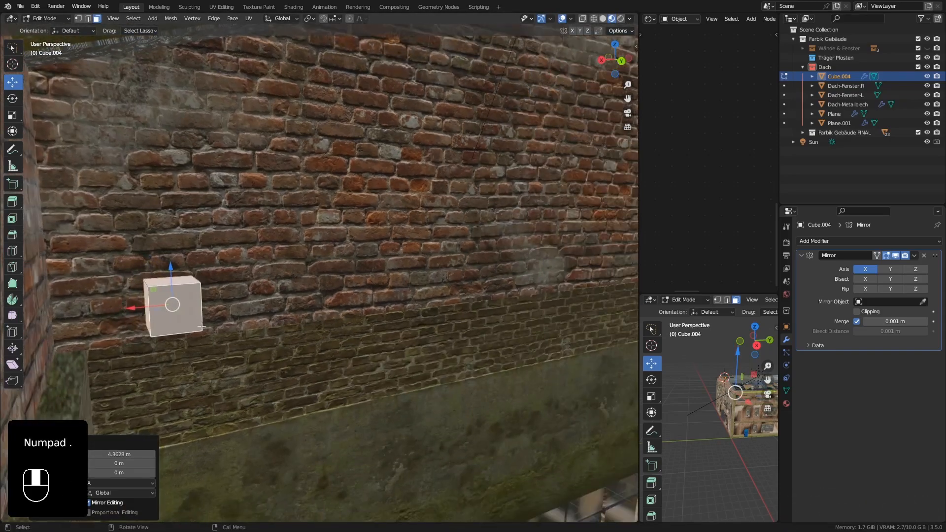
{"action": "middle_click_drag", "start_coordinate": [201, 328], "coordinate": [140, 330]}
{"action": "middle_click_drag", "start_coordinate": [140, 329], "coordinate": [269, 334], "text": "shift"}
{"action": "left_click_drag", "start_coordinate": [266, 308], "coordinate": [178, 307]}
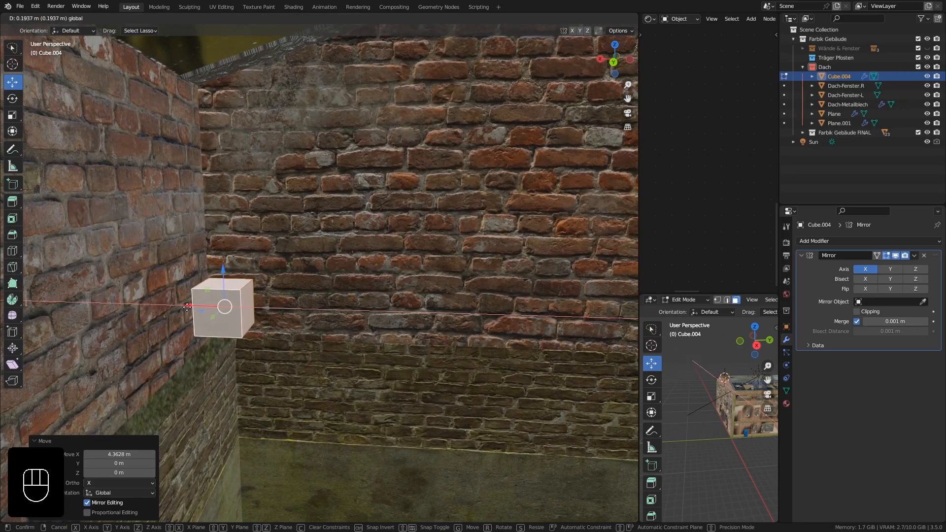
{"action": "left_click_drag", "start_coordinate": [186, 307], "coordinate": [187, 307]}
{"action": "scroll", "coordinate": [284, 334], "scroll_direction": "down", "scroll_amount": 3}
{"action": "middle_click_drag", "start_coordinate": [292, 334], "coordinate": [244, 341], "text": "shift"}
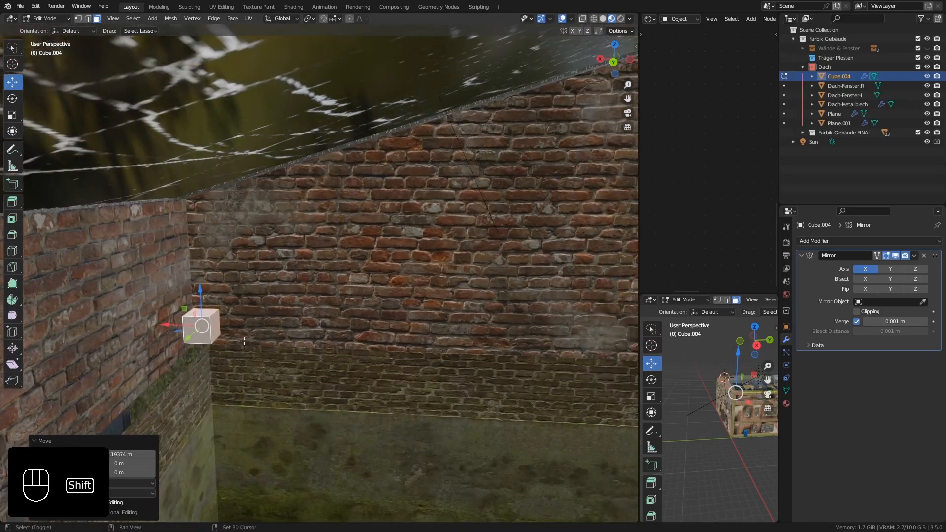
Duplicate the corner block and raise the copy about 0.44 m along Z to the roof's lower edge.
{"action": "key", "text": "shift+d"}
{"action": "right_click", "coordinate": [209, 318]}
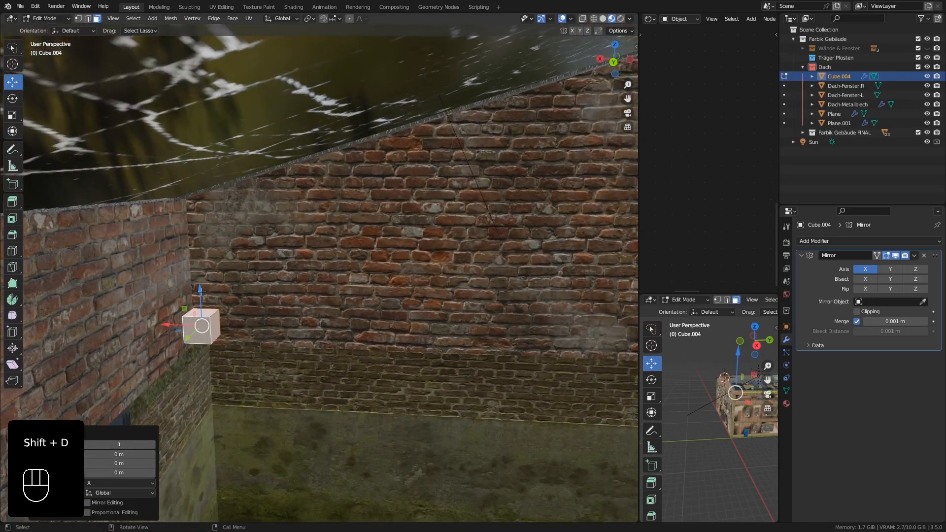
{"action": "left_click_drag", "start_coordinate": [201, 291], "coordinate": [193, 184]}
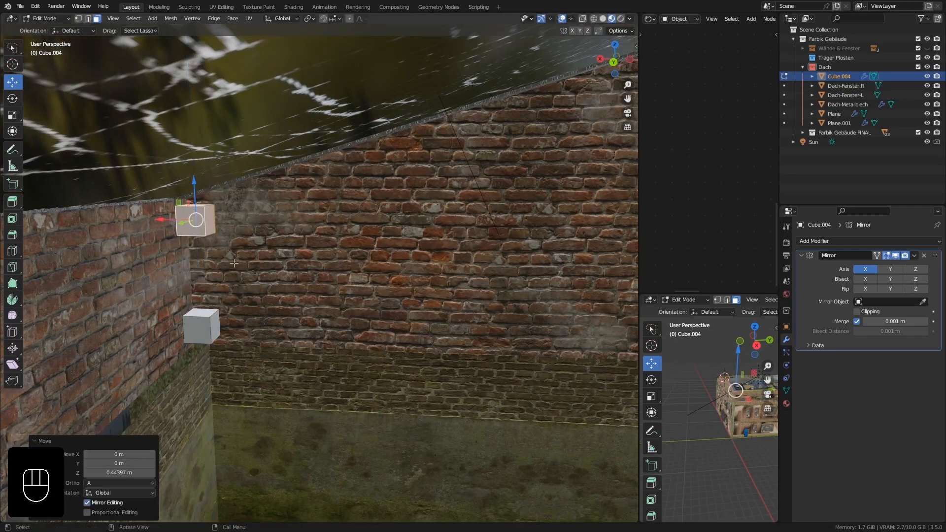
{"action": "middle_click_drag", "start_coordinate": [238, 259], "coordinate": [298, 294]}
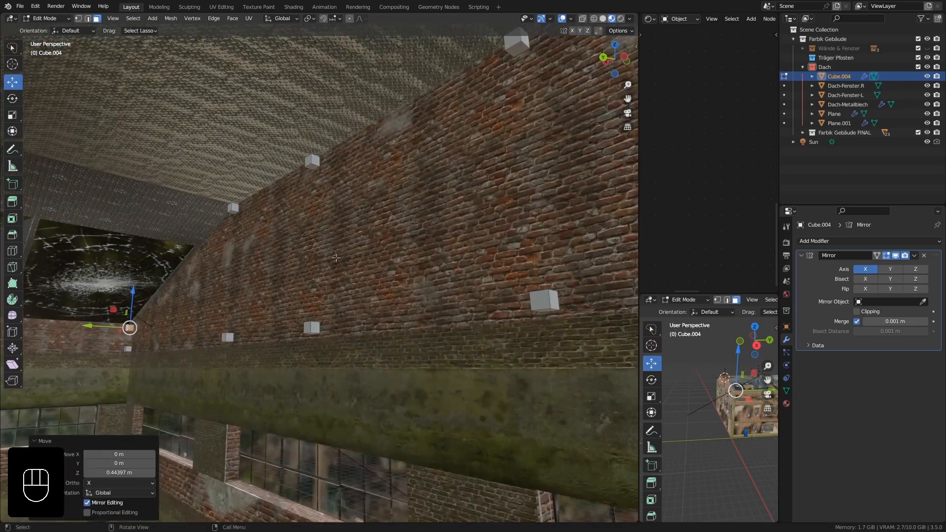
Inset the inward-facing side of the upper block nearest the gable's centre by 0.025 m.
{"action": "middle_click_drag", "start_coordinate": [336, 257], "coordinate": [435, 124], "text": "shift"}
{"action": "middle_click_drag", "start_coordinate": [542, 150], "coordinate": [413, 197], "text": "shift"}
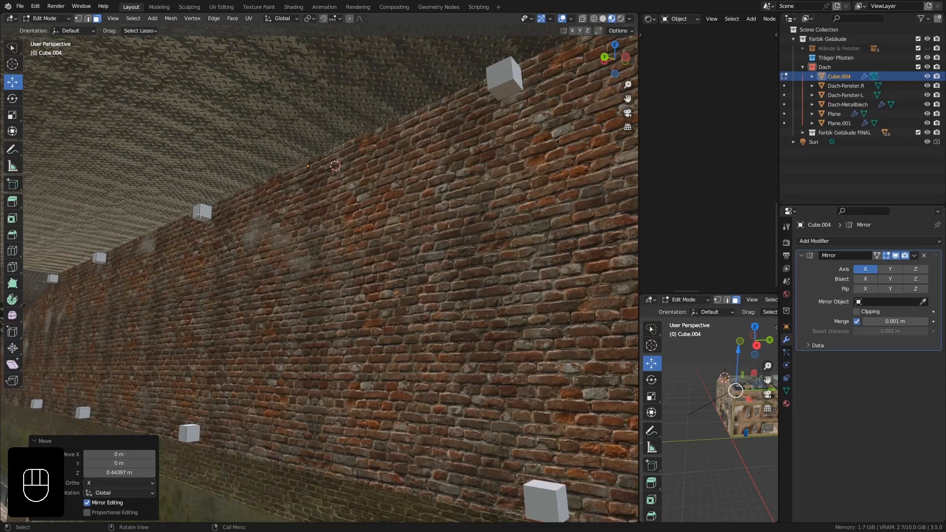
{"action": "scroll", "coordinate": [202, 218], "scroll_direction": "up", "scroll_amount": 2}
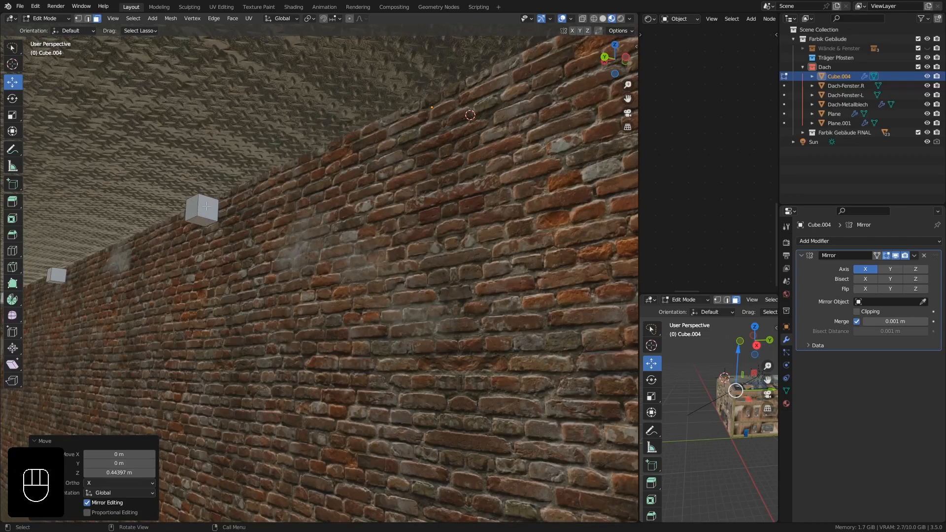
{"action": "left_click", "coordinate": [206, 206]}
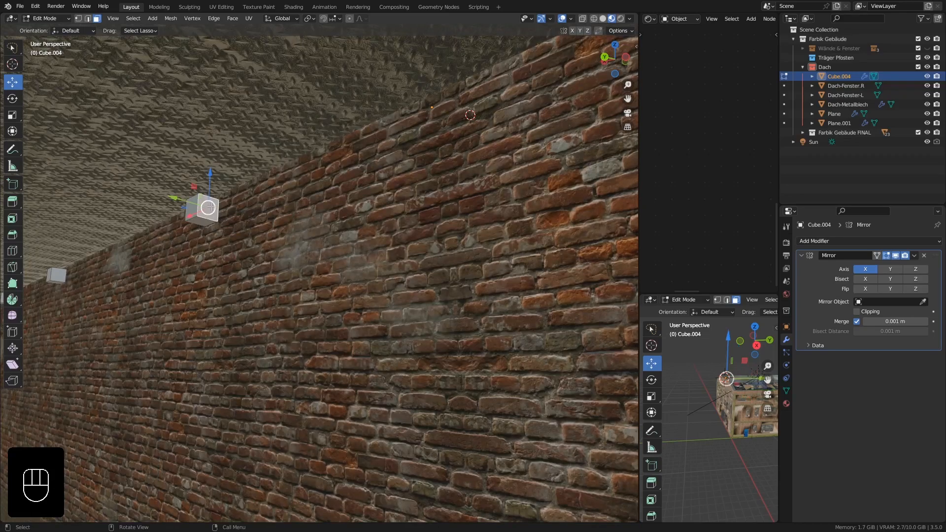
{"action": "middle_click_drag", "start_coordinate": [208, 207], "coordinate": [275, 176], "text": "ctrl"}
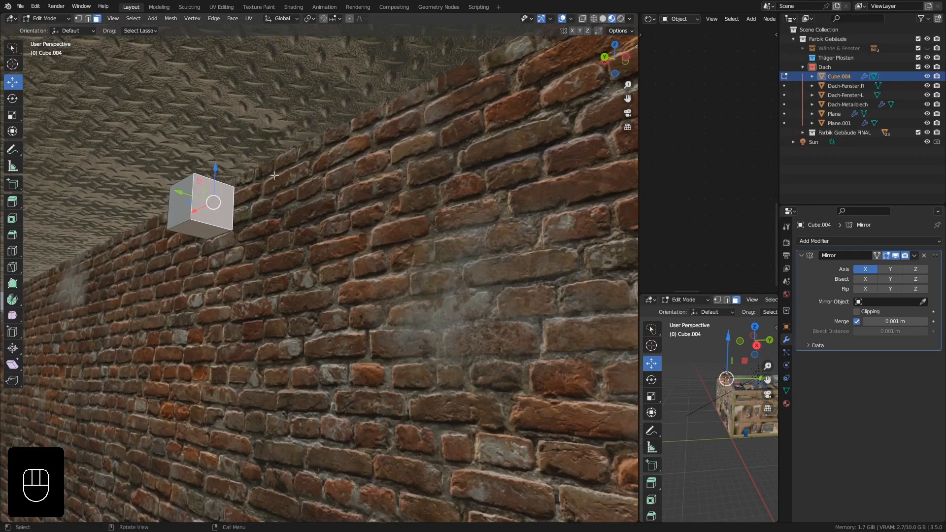
{"action": "key", "text": "i"}
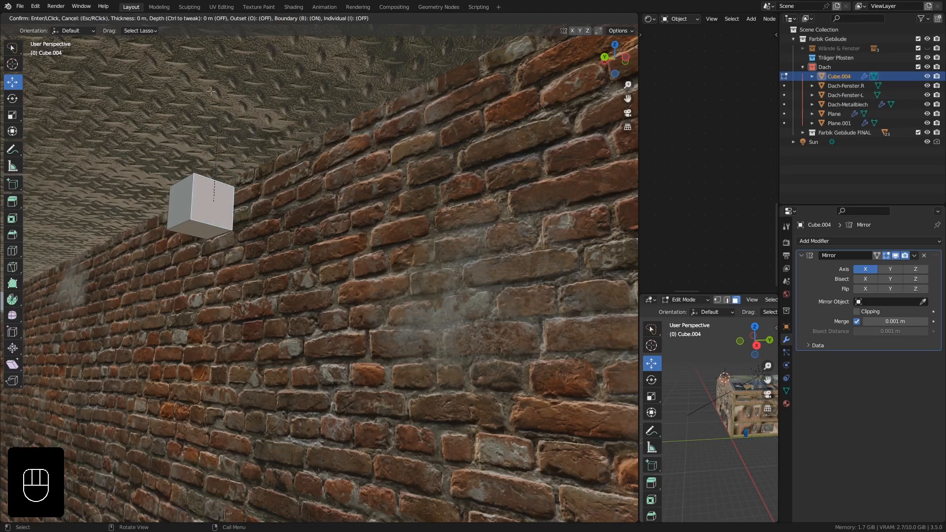
{"action": "right_click", "coordinate": [183, 416]}
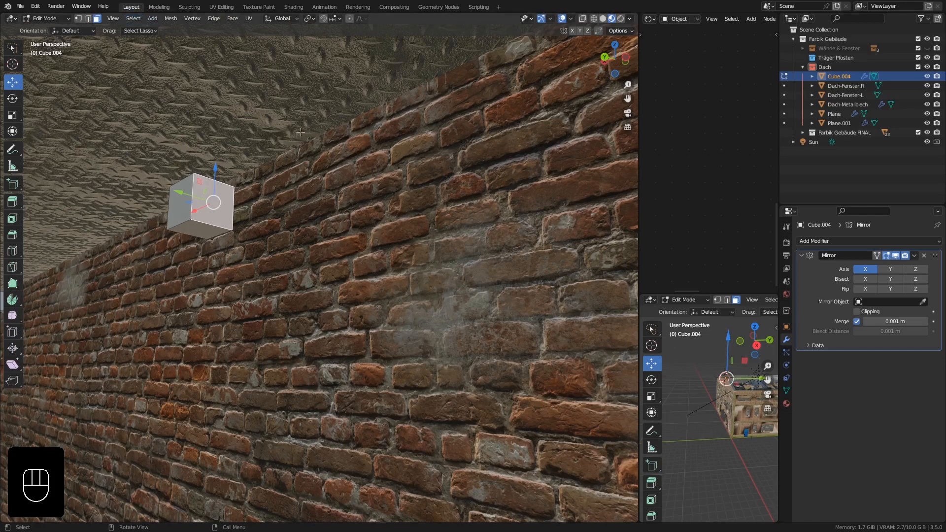
{"action": "key", "text": "i"}
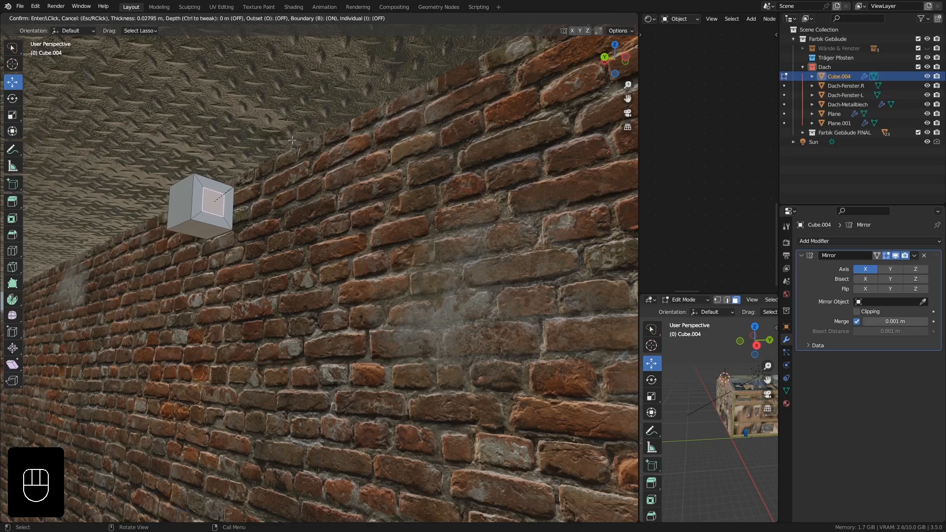
{"action": "type", "text": "0.025"}
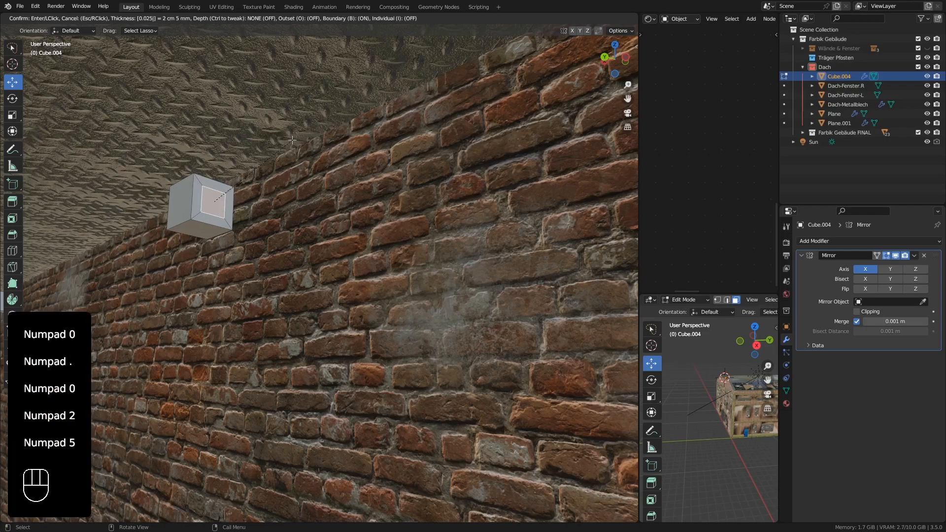
{"action": "key", "text": "KP_Enter"}
{"action": "scroll", "coordinate": [281, 185], "scroll_direction": "down", "scroll_amount": 5}
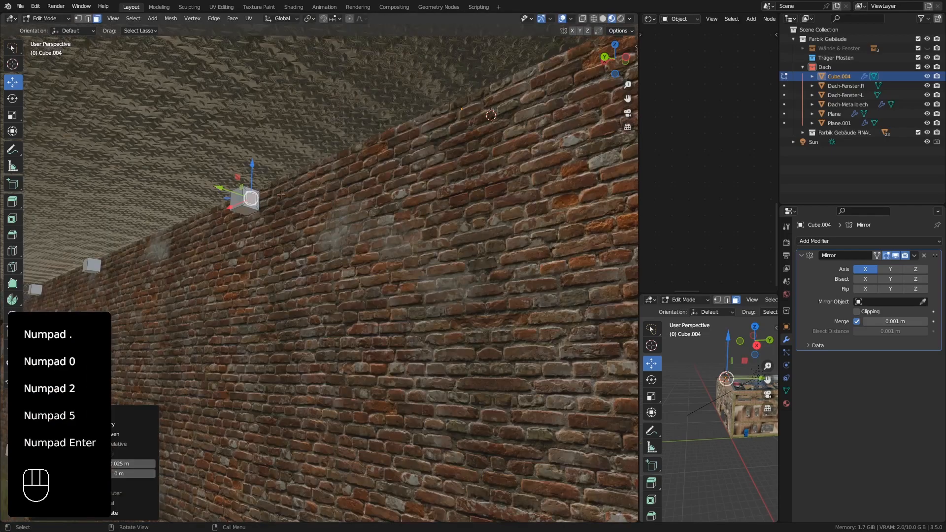
Enable Clipping on the Mirror modifier and extrude the inset face about 0.87 m toward the gable's centre.
{"action": "middle_click_drag", "start_coordinate": [335, 219], "coordinate": [238, 227], "text": "shift"}
{"action": "middle_click_drag", "start_coordinate": [243, 229], "coordinate": [306, 250]}
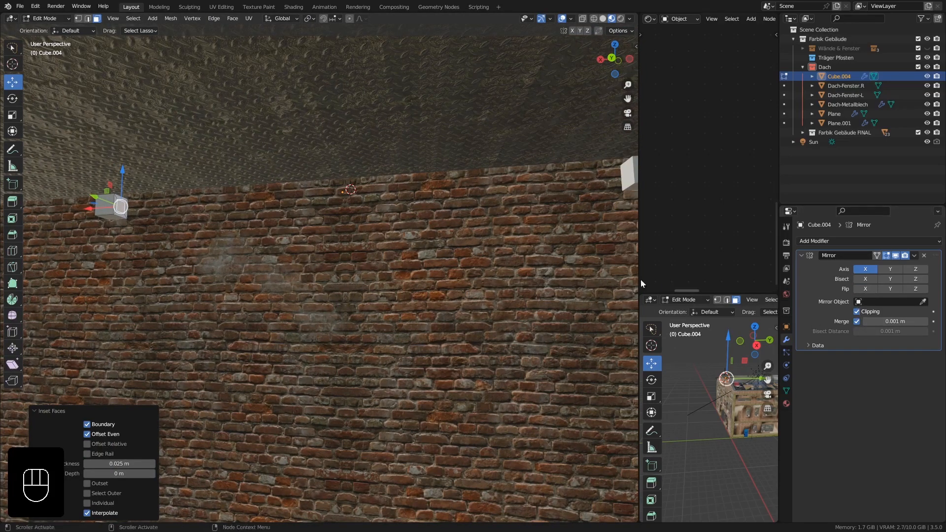
{"action": "middle_click_drag", "start_coordinate": [210, 199], "coordinate": [226, 201]}
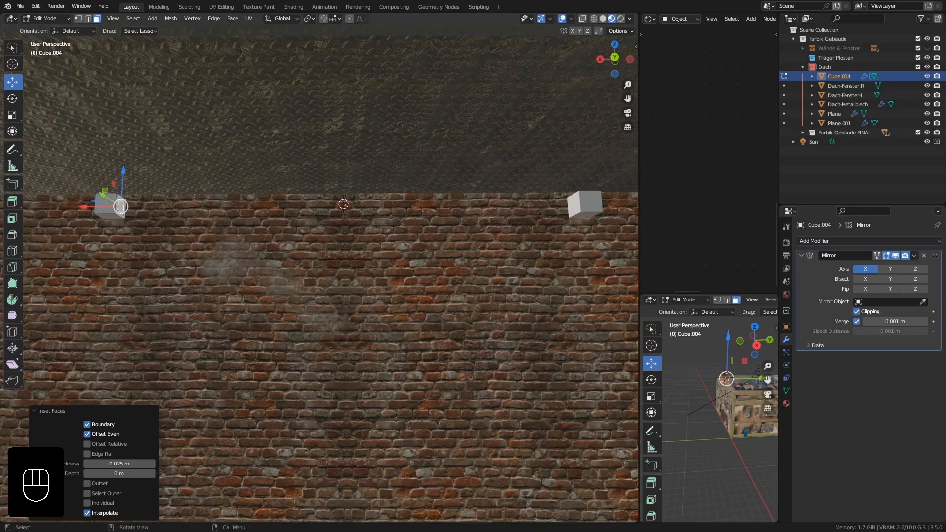
{"action": "key", "text": "e"}
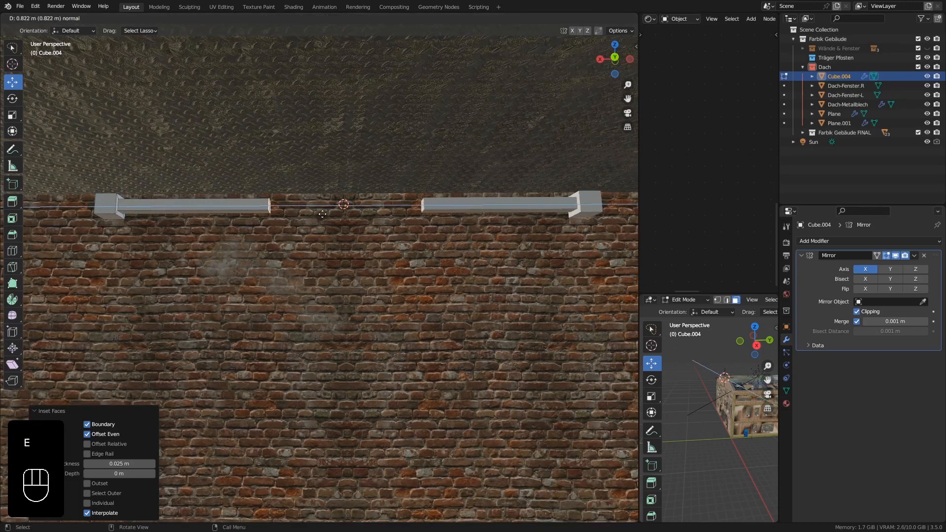
{"action": "left_click", "coordinate": [327, 213]}
{"action": "middle_click_drag", "start_coordinate": [312, 218], "coordinate": [274, 202]}
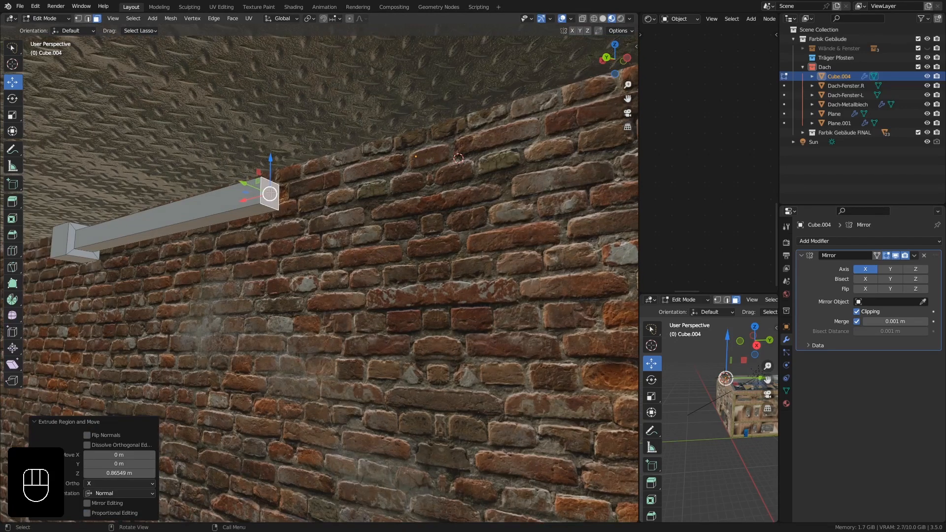
Delete the extruded beam's end face and move its open edge loop about 0.44 m along X to meet the mirrored half.
{"action": "key", "text": "Delete"}
{"action": "left_click", "coordinate": [271, 194]}
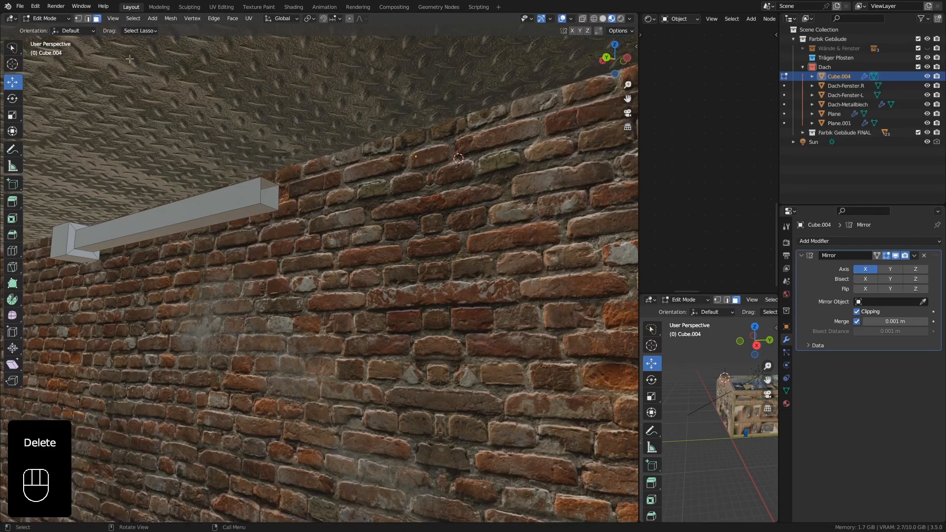
{"action": "left_click", "coordinate": [267, 203], "text": "alt"}
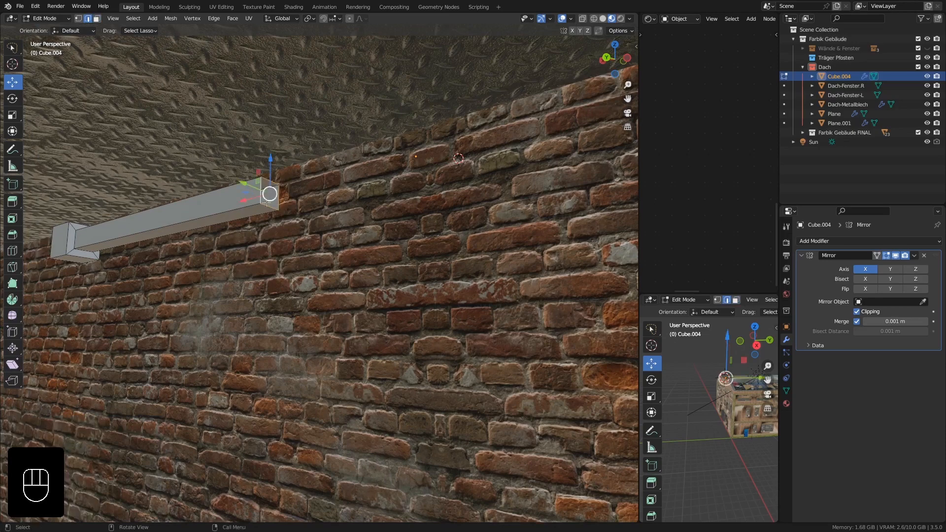
{"action": "middle_click_drag", "start_coordinate": [267, 203], "coordinate": [301, 207]}
{"action": "left_click_drag", "start_coordinate": [245, 194], "coordinate": [456, 193]}
{"action": "scroll", "coordinate": [438, 194], "scroll_direction": "down", "scroll_amount": 2}
{"action": "scroll", "coordinate": [437, 194], "scroll_direction": "down", "scroll_amount": 3}
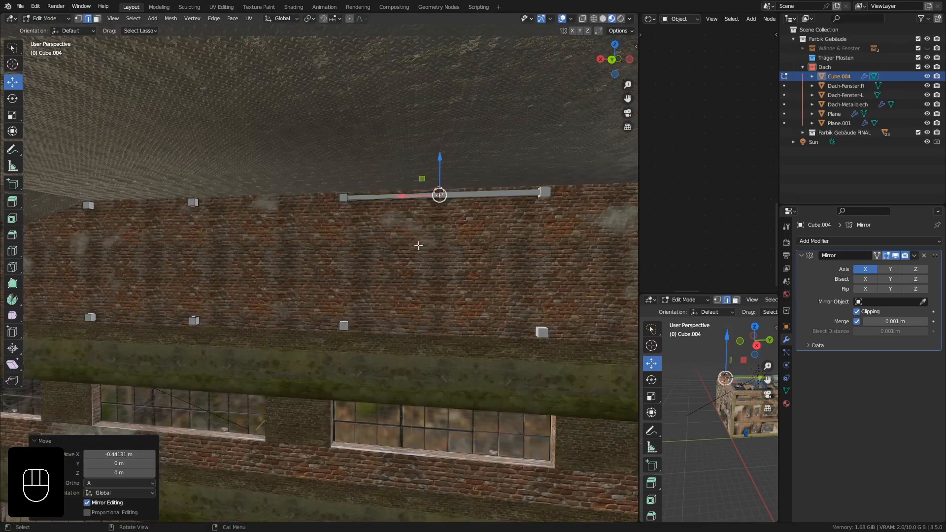
{"action": "middle_click_drag", "start_coordinate": [439, 194], "coordinate": [441, 194]}
{"action": "key", "text": "Tab"}
Inset the inward-facing side of the lower block nearest the gable's centre by 0.025 m.
{"action": "middle_click_drag", "start_coordinate": [422, 264], "coordinate": [367, 244]}
{"action": "scroll", "coordinate": [295, 190], "scroll_direction": "up", "scroll_amount": 4}
{"action": "middle_click_drag", "start_coordinate": [251, 228], "coordinate": [300, 191], "text": "shift"}
{"action": "mouse_move", "coordinate": [293, 148]}
{"action": "middle_mouse_down"}
{"action": "mouse_move", "coordinate": [377, 156]}
{"action": "mouse_move", "coordinate": [379, 178]}
{"action": "mouse_move", "coordinate": [300, 148]}
{"action": "middle_mouse_up"}
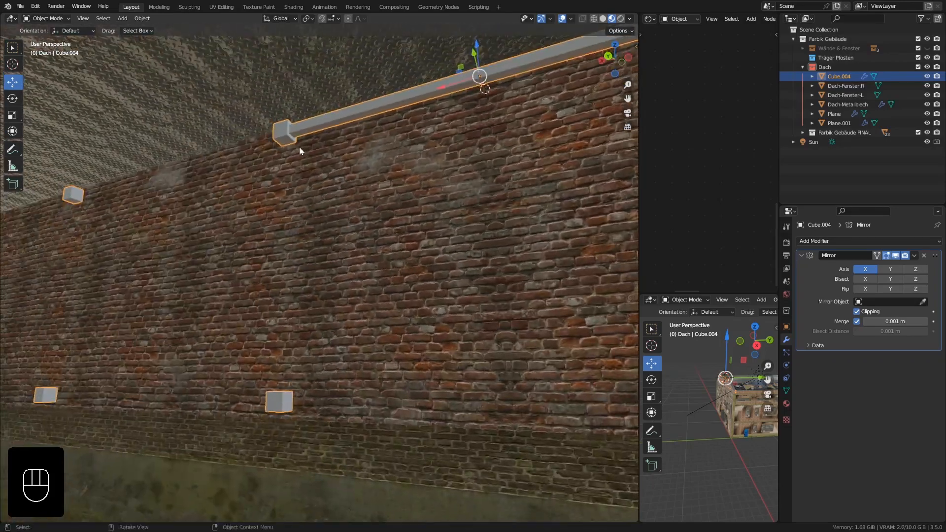
{"action": "key", "text": "Tab"}
{"action": "middle_click_drag", "start_coordinate": [296, 189], "coordinate": [246, 140], "text": "shift"}
{"action": "left_click", "coordinate": [184, 287]}
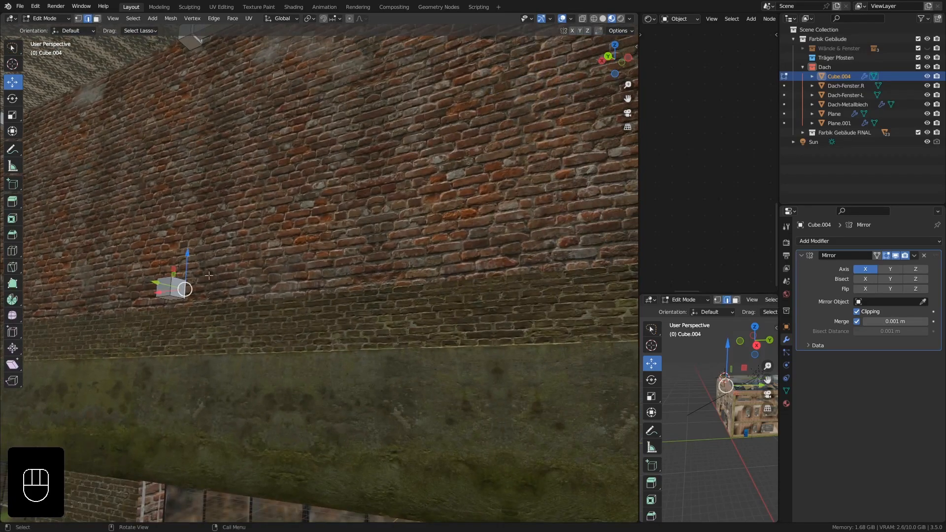
{"action": "middle_click_drag", "start_coordinate": [213, 272], "coordinate": [94, 14]}
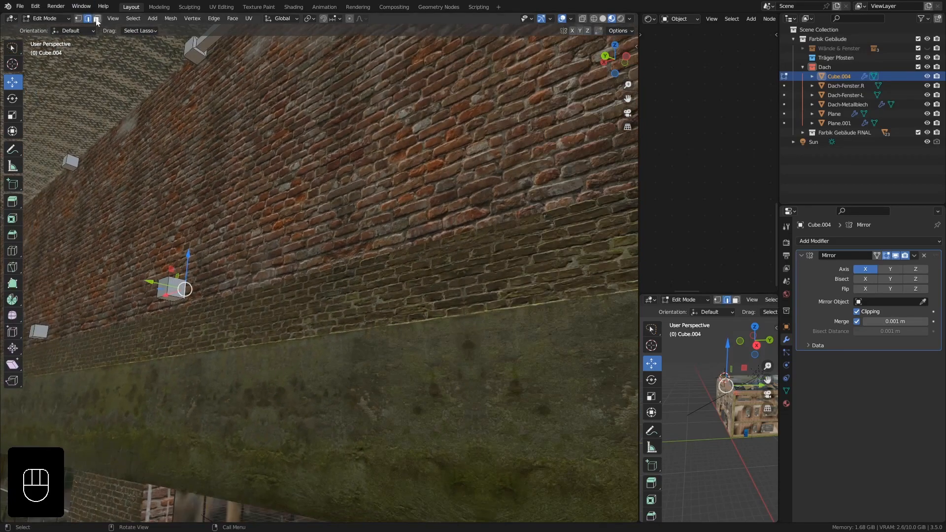
{"action": "middle_click_drag", "start_coordinate": [172, 169], "coordinate": [177, 250]}
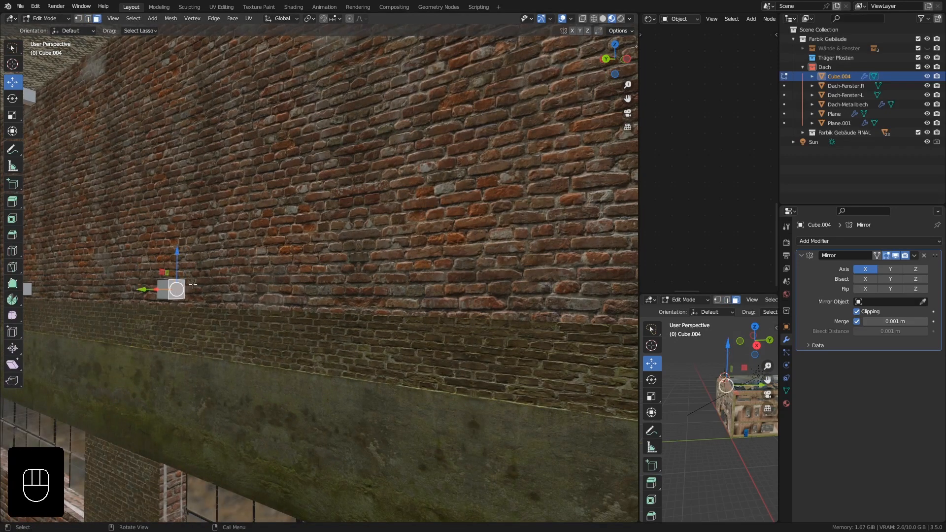
{"action": "scroll", "coordinate": [199, 273], "scroll_direction": "down", "scroll_amount": 3}
{"action": "middle_click_drag", "start_coordinate": [200, 285], "coordinate": [198, 291], "text": "shift"}
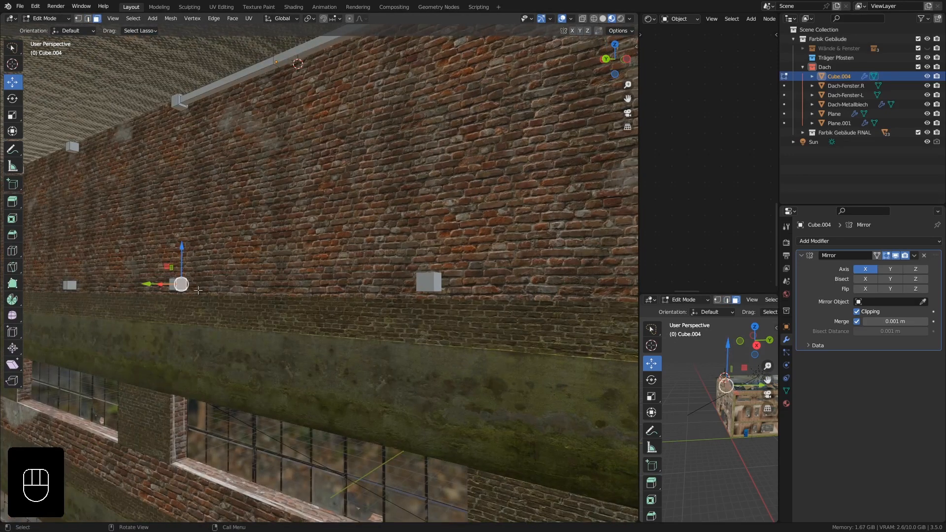
{"action": "type", "text": "i0.025"}
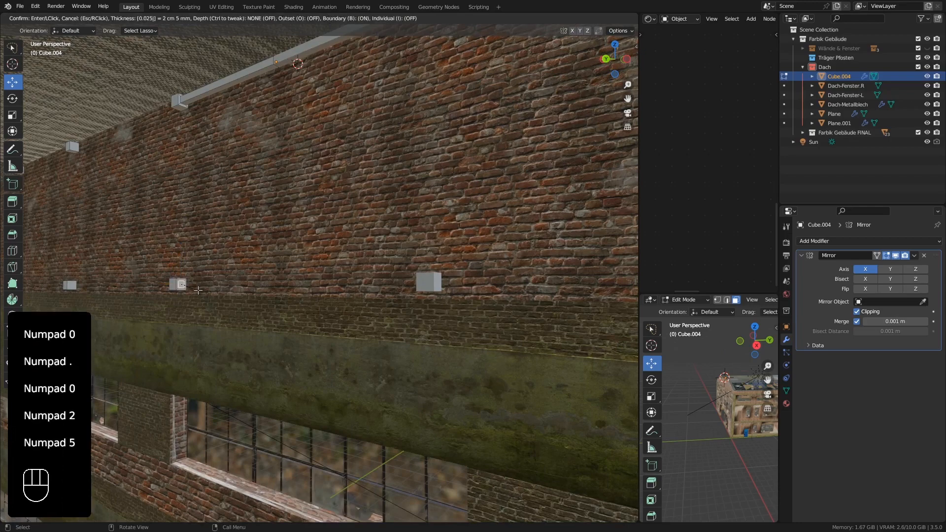
{"action": "key", "text": "Return"}
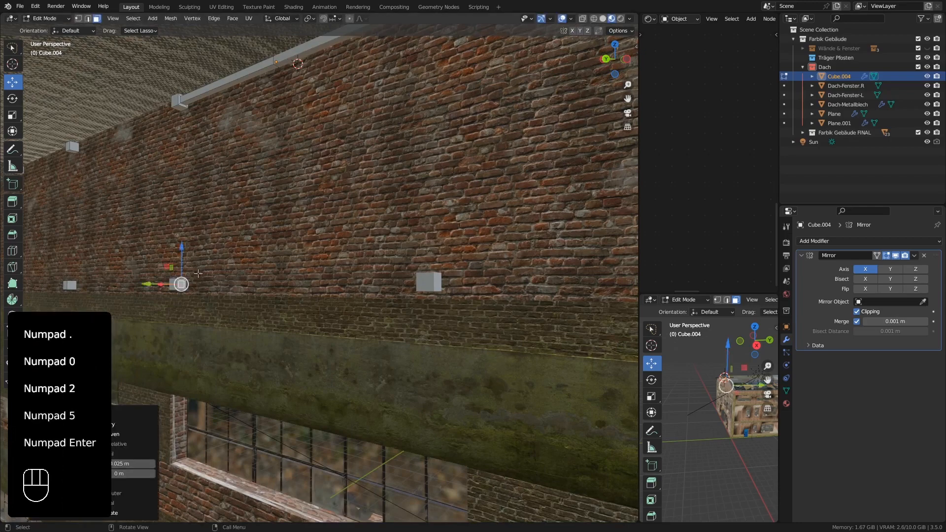
Extrude the lower block's inset face about 0.83 m toward the gable's centre.
{"action": "middle_click_drag", "start_coordinate": [198, 273], "coordinate": [211, 285]}
{"action": "key", "text": "e"}
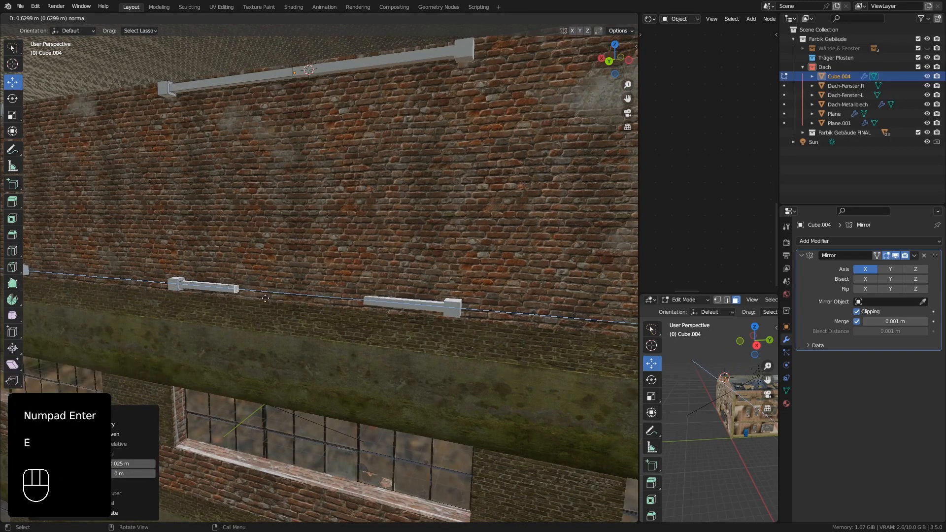
{"action": "left_click", "coordinate": [282, 300]}
Delete the lower beam's end face and move its open edge loop along X to meet the mirrored half.
{"action": "key", "text": "Delete"}
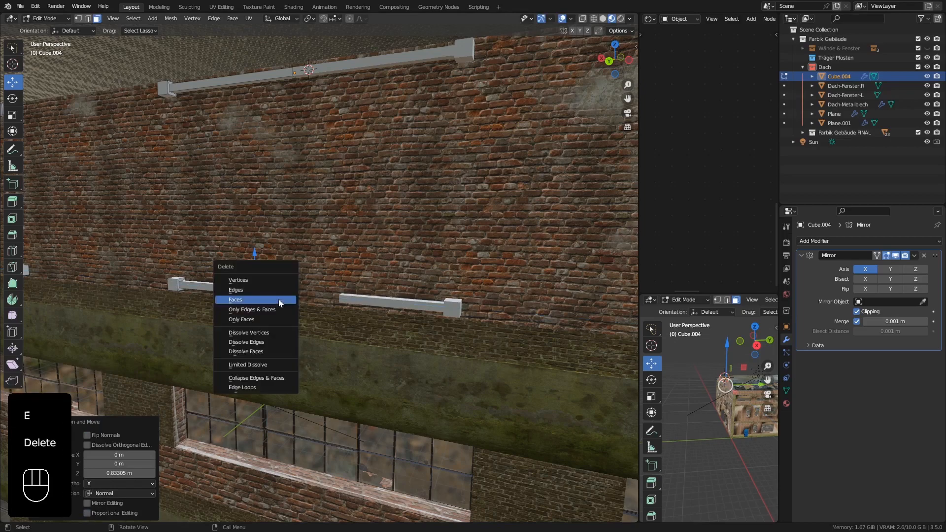
{"action": "left_click", "coordinate": [279, 300]}
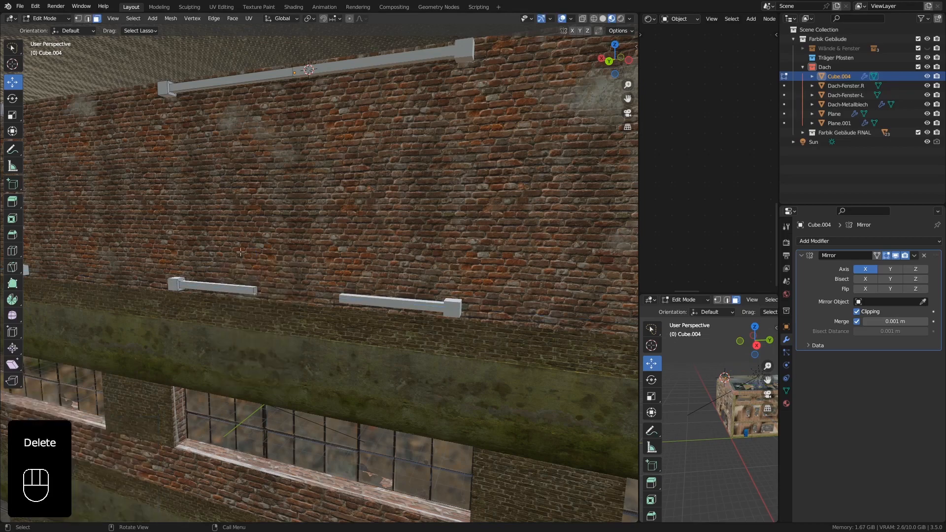
{"action": "left_click", "coordinate": [256, 292], "text": "alt"}
{"action": "left_click_drag", "start_coordinate": [232, 289], "coordinate": [296, 299]}
Set the pivot point to Individual Origins and inset the facing sides of the innermost upper and lower blocks by 0.025 m.
{"action": "middle_click_drag", "start_coordinate": [263, 239], "coordinate": [218, 205]}
{"action": "left_click", "coordinate": [97, 19]}
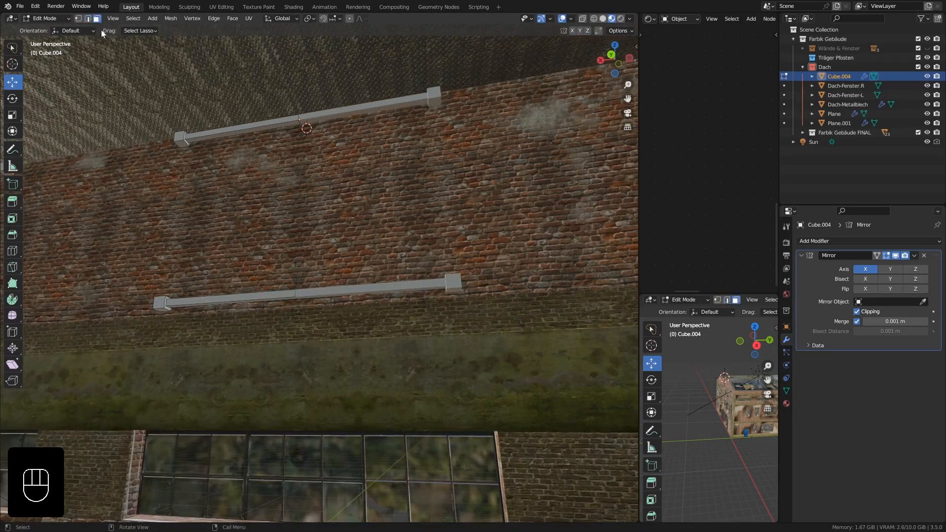
{"action": "middle_click_drag", "start_coordinate": [120, 159], "coordinate": [277, 146]}
{"action": "middle_click_drag", "start_coordinate": [321, 187], "coordinate": [273, 302]}
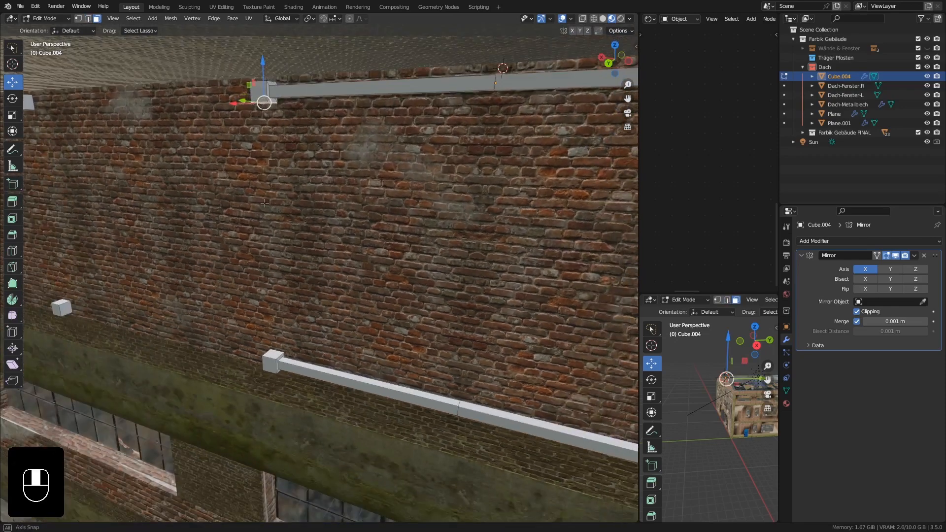
{"action": "left_click", "coordinate": [272, 354], "text": "shift"}
{"action": "middle_click_drag", "start_coordinate": [273, 354], "coordinate": [340, 61]}
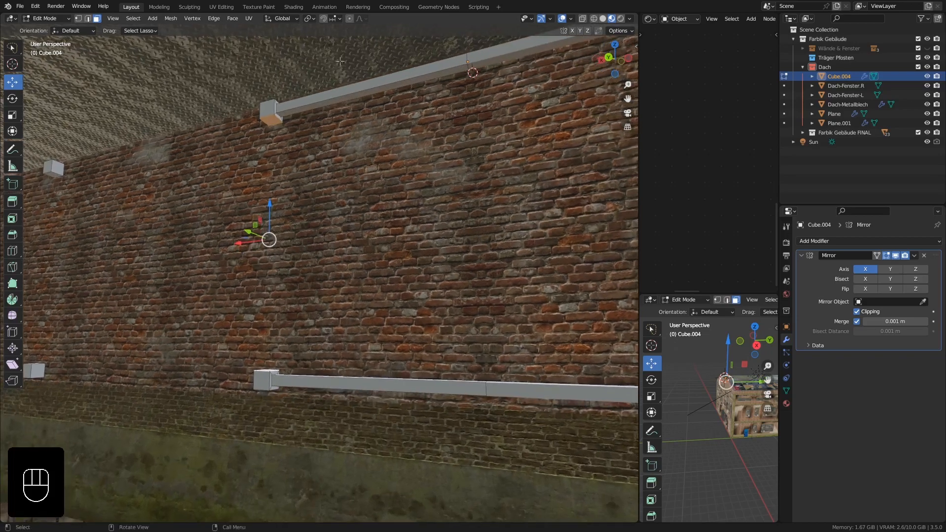
{"action": "left_click_drag", "start_coordinate": [312, 22], "coordinate": [329, 47]}
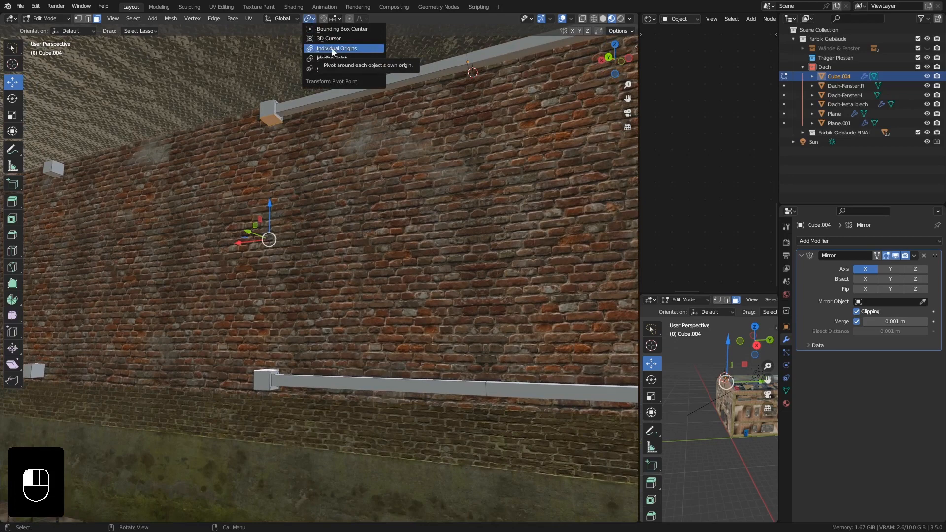
{"action": "left_click_drag", "start_coordinate": [334, 52], "coordinate": [333, 51]}
{"action": "middle_click_drag", "start_coordinate": [309, 153], "coordinate": [304, 179]}
{"action": "type", "text": "i"}
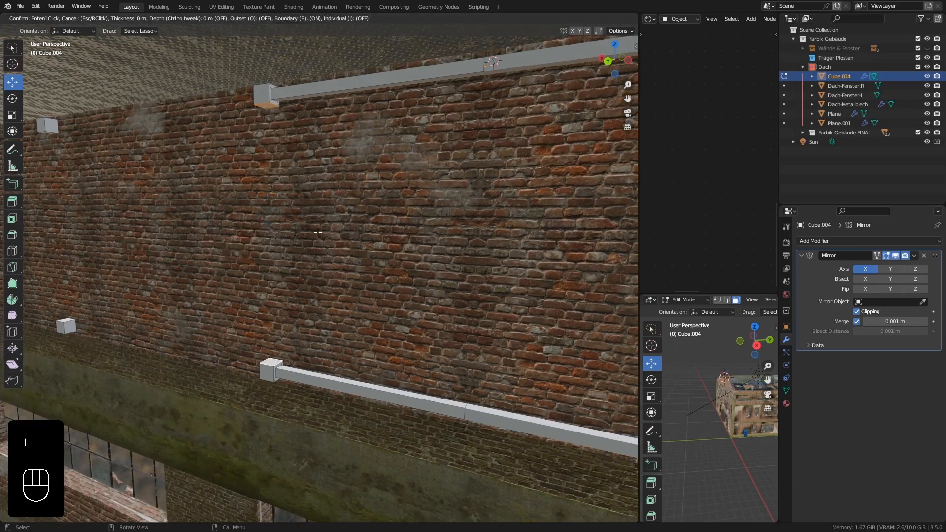
{"action": "type", "text": "0.025"}
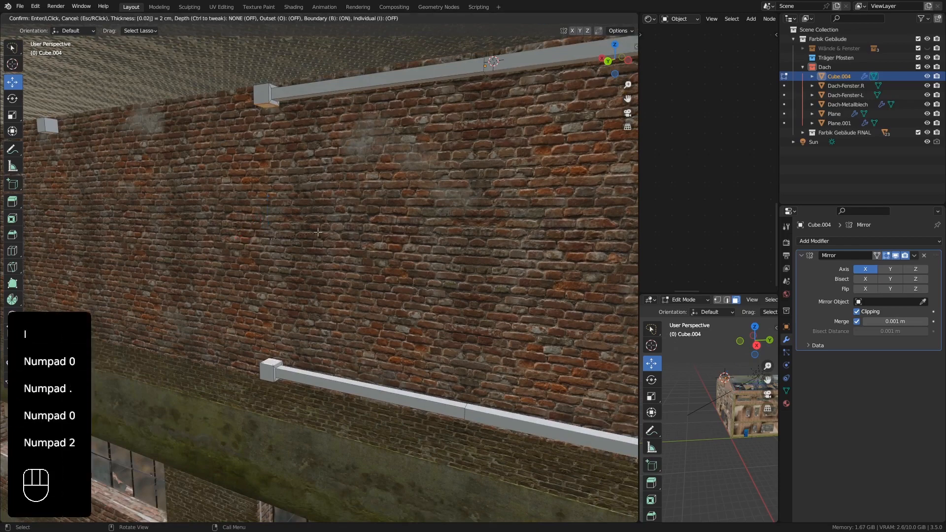
{"action": "key", "text": "KP_Enter"}
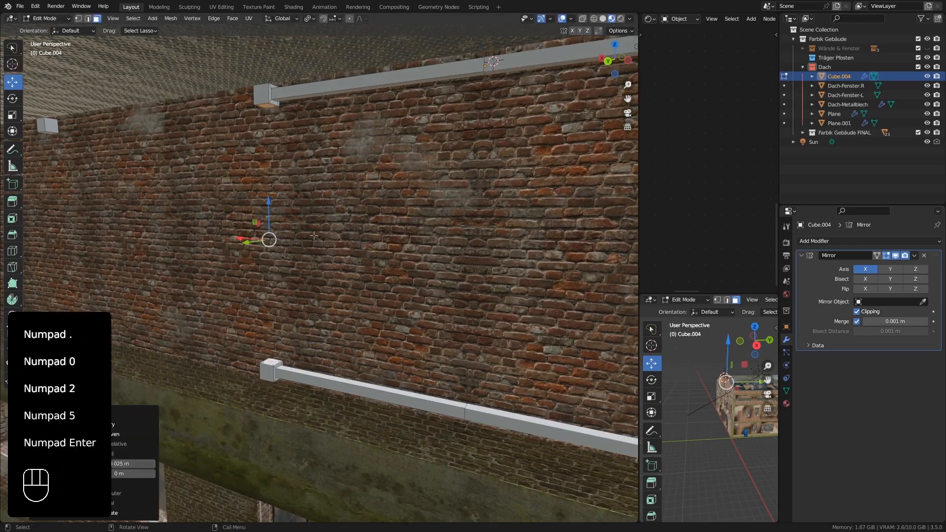
Bridge the inset faces of the innermost upper and lower blocks into a vertical post with Bridge Edge Loops.
{"action": "mouse_move", "coordinate": [294, 175]}
{"action": "middle_mouse_down"}
{"action": "mouse_move", "coordinate": [292, 148]}
{"action": "mouse_move", "coordinate": [278, 176]}
{"action": "middle_mouse_up"}
{"action": "scroll", "coordinate": [278, 222], "scroll_direction": "down", "scroll_amount": 2}
{"action": "scroll", "coordinate": [277, 222], "scroll_direction": "up", "scroll_amount": 2}
{"action": "scroll", "coordinate": [274, 360], "scroll_direction": "up", "scroll_amount": 3}
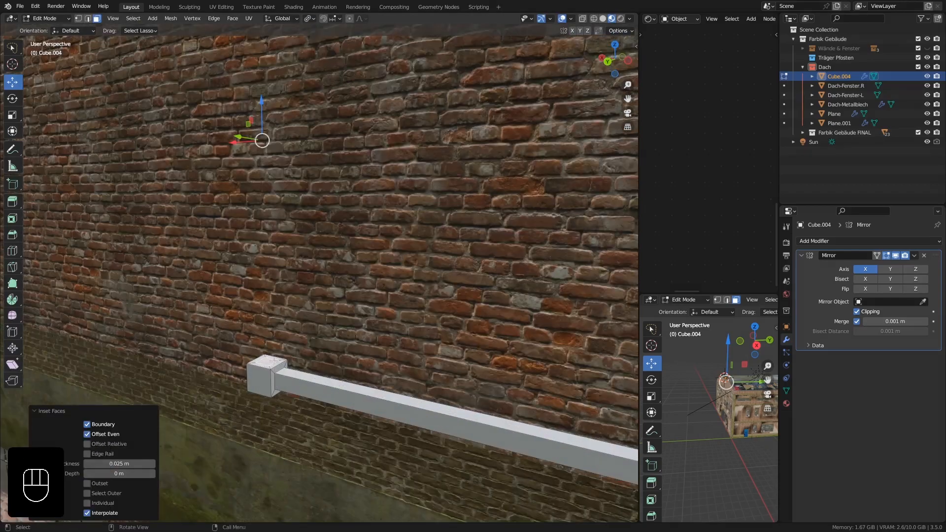
{"action": "middle_click_drag", "start_coordinate": [272, 345], "coordinate": [260, 413]}
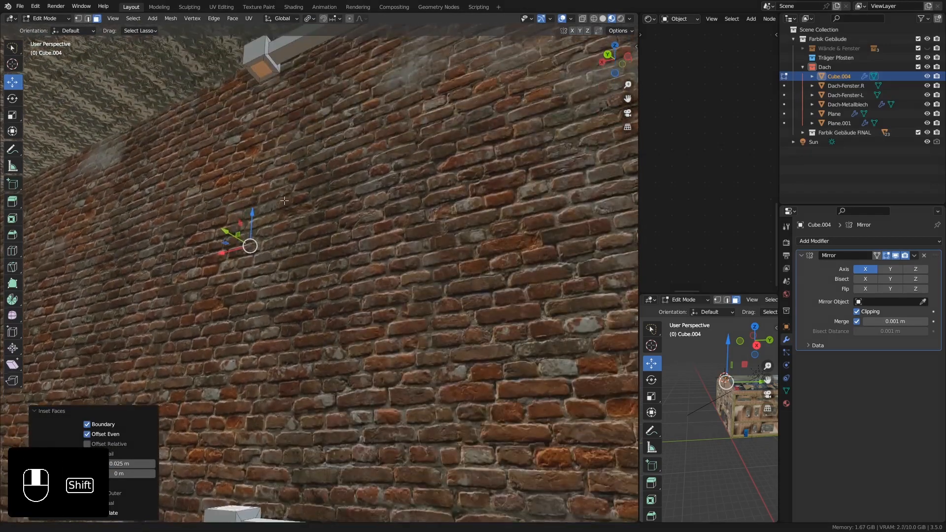
{"action": "middle_click_drag", "start_coordinate": [278, 119], "coordinate": [278, 132]}
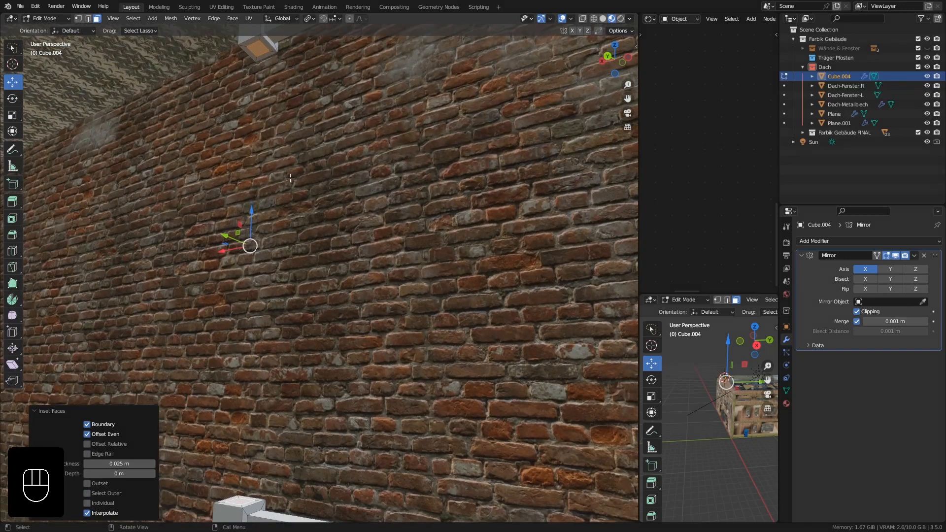
{"action": "key", "text": "ctrl+e"}
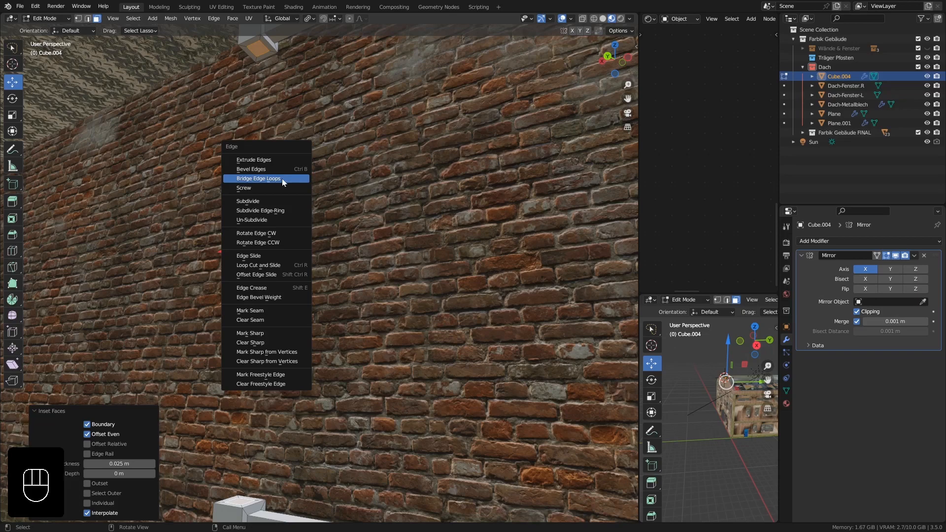
{"action": "left_click", "coordinate": [282, 178]}
{"action": "scroll", "coordinate": [257, 287], "scroll_direction": "down", "scroll_amount": 5}
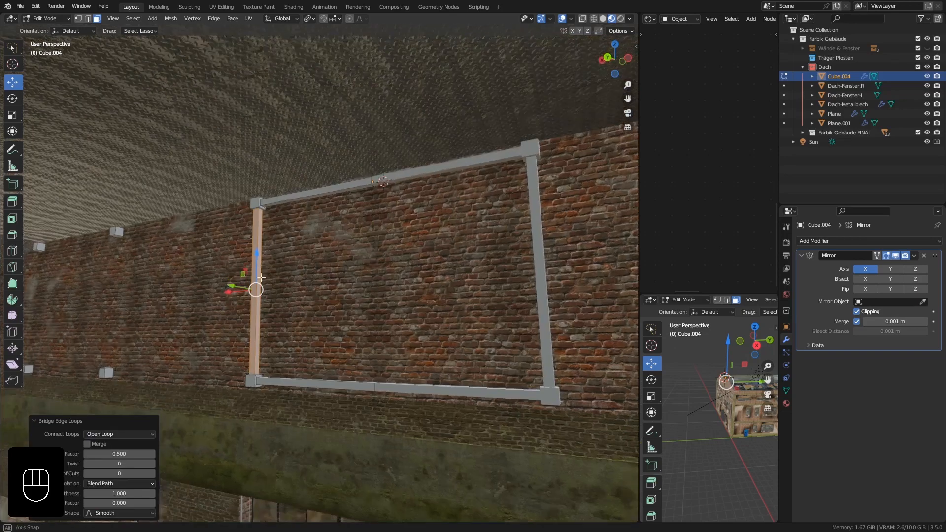
{"action": "middle_click_drag", "start_coordinate": [256, 299], "coordinate": [241, 310]}
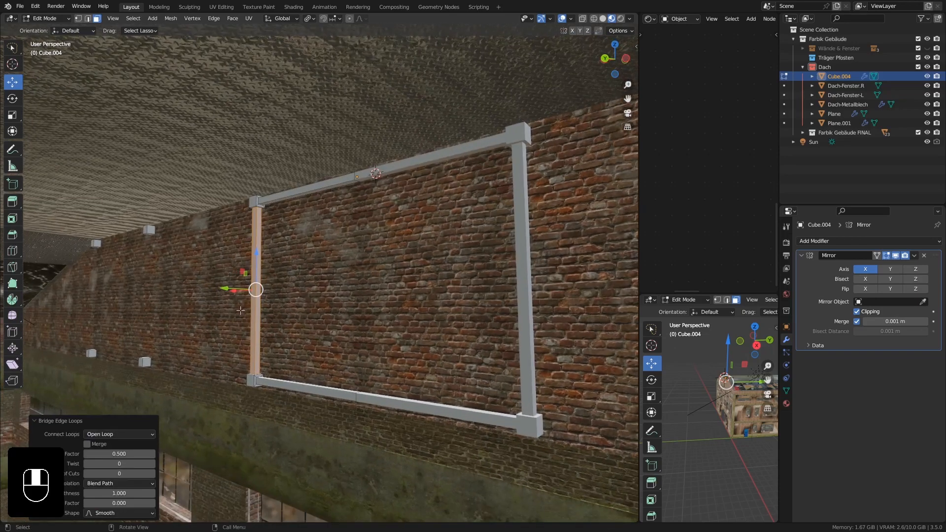
Inset the facing sides of the innermost and middle upper blocks by 0.025 m and bridge them into a beam.
{"action": "middle_click_drag", "start_coordinate": [176, 257], "coordinate": [139, 211]}
{"action": "left_click", "coordinate": [251, 202]}
{"action": "type", "text": "i"}
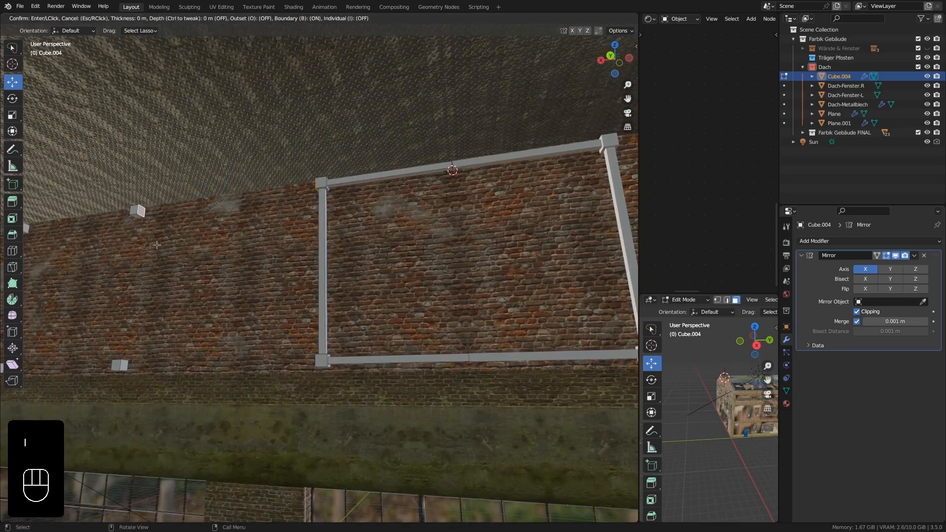
{"action": "type", "text": "0.025"}
{"action": "key", "text": "KP_Enter"}
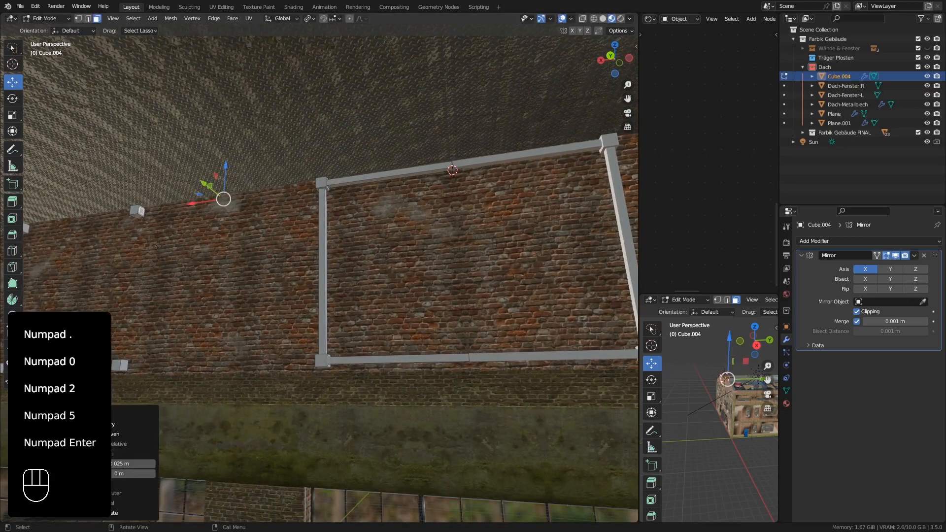
{"action": "key", "text": "ctrl+e"}
{"action": "left_click", "coordinate": [157, 245]}
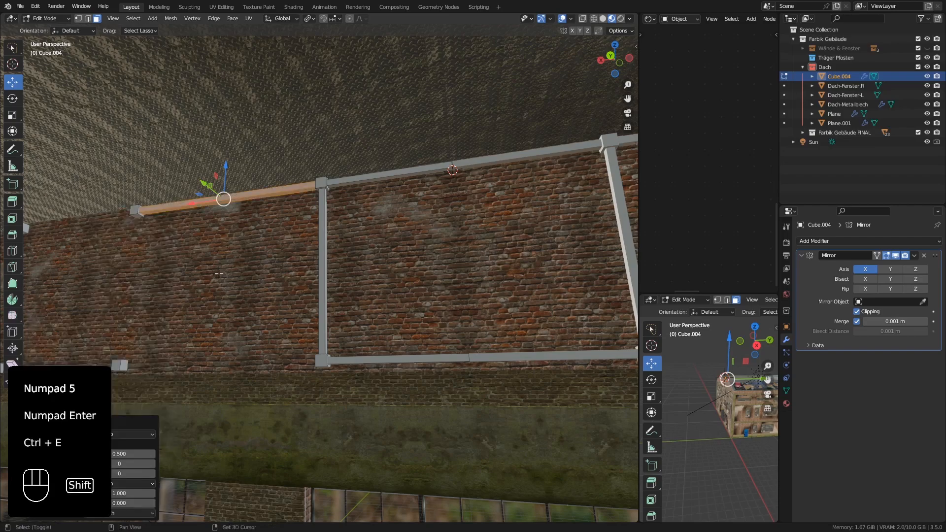
Inset the facing sides of the innermost and middle lower blocks by 0.025 m and bridge them into a beam.
{"action": "middle_click_drag", "start_coordinate": [157, 245], "coordinate": [255, 251], "text": "shift"}
{"action": "scroll", "coordinate": [205, 314], "scroll_direction": "up", "scroll_amount": 2}
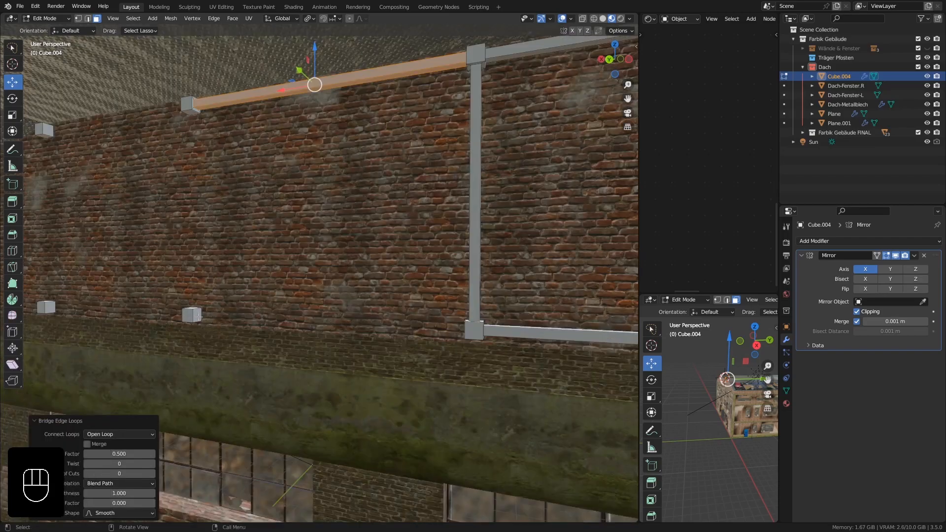
{"action": "left_click", "coordinate": [197, 315]}
{"action": "middle_click_drag", "start_coordinate": [237, 329], "coordinate": [250, 294]}
{"action": "left_click", "coordinate": [341, 280], "text": "shift"}
{"action": "type", "text": "i"}
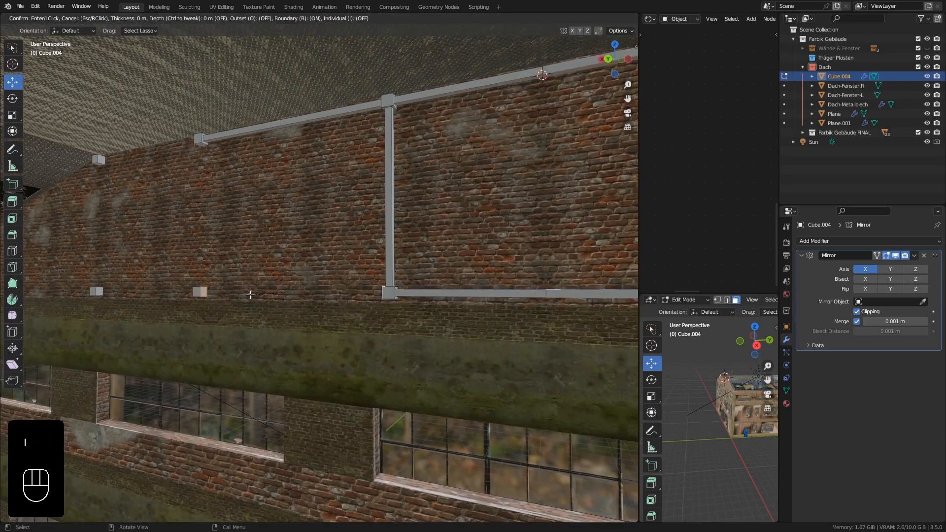
{"action": "type", "text": ".025"}
{"action": "key", "text": "KP_Enter"}
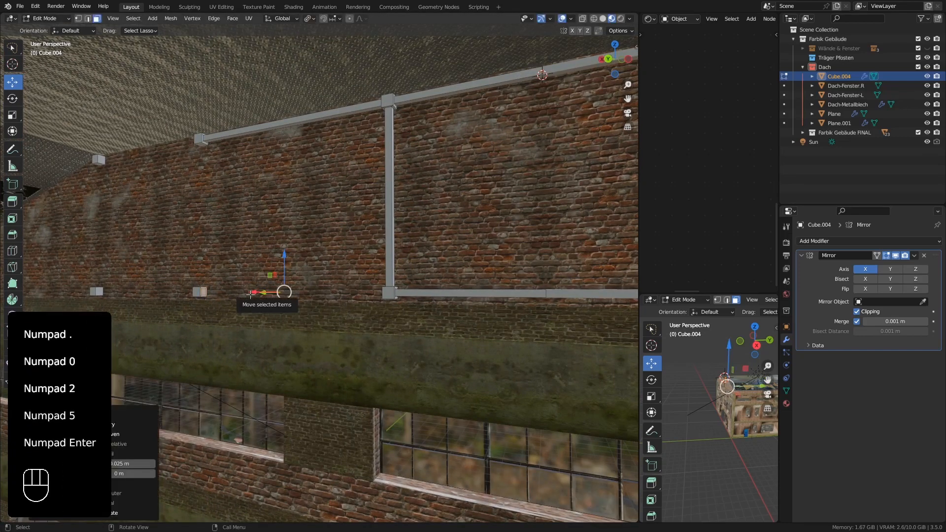
{"action": "key", "text": "ctrl+e"}
{"action": "left_click", "coordinate": [251, 295]}
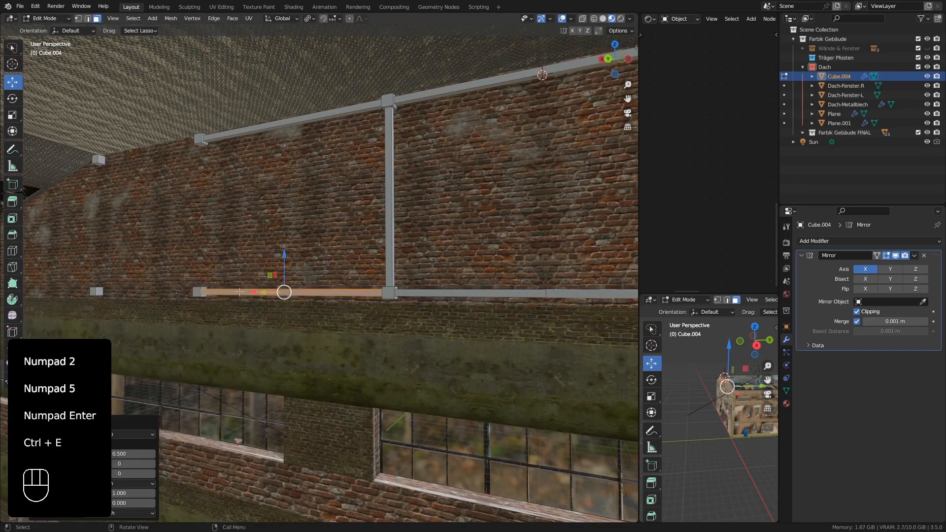
Inset the facing sides of the middle and outermost upper blocks by 0.025 m and bridge them into a beam.
{"action": "scroll", "coordinate": [107, 157], "scroll_direction": "up", "scroll_amount": 2}
{"action": "left_click", "coordinate": [102, 159]}
{"action": "middle_click_drag", "start_coordinate": [104, 159], "coordinate": [194, 161]}
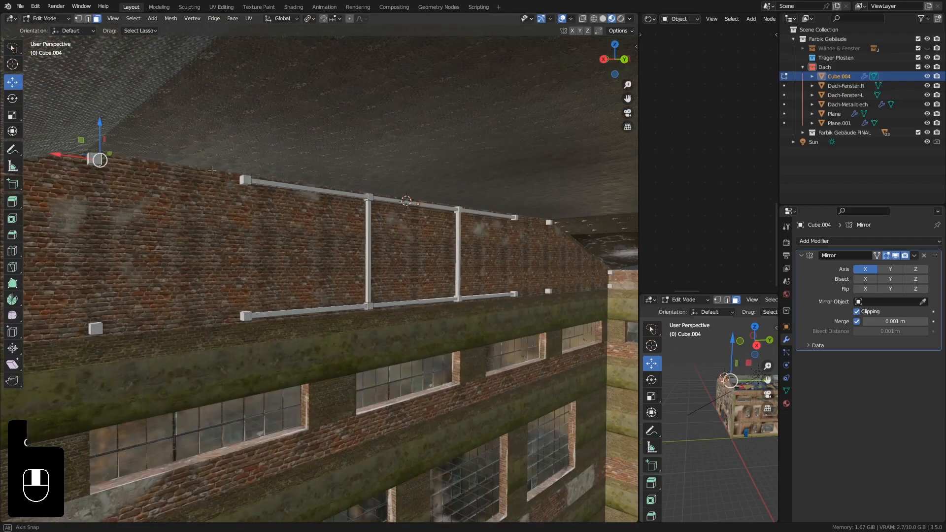
{"action": "left_click", "coordinate": [242, 180], "text": "shift"}
{"action": "middle_click_drag", "start_coordinate": [237, 216], "coordinate": [152, 207]}
{"action": "type", "text": "i"}
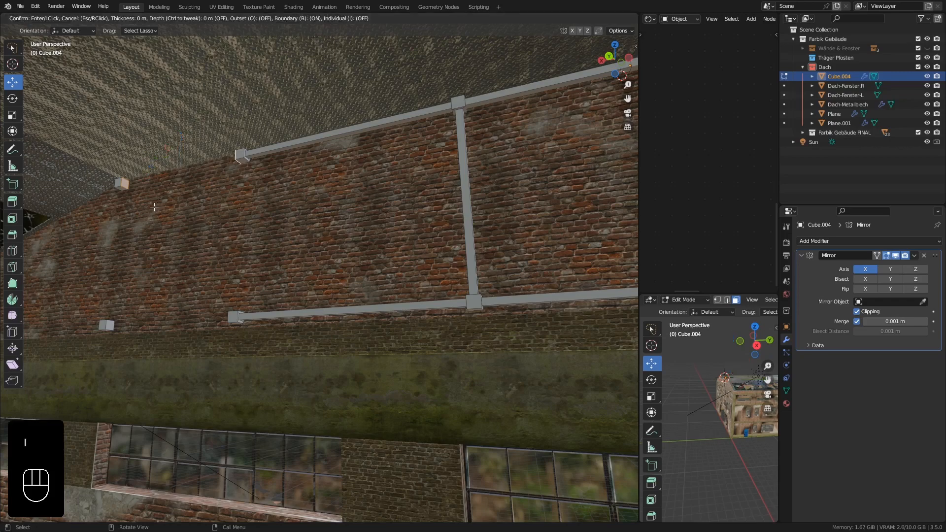
{"action": "type", "text": "0.025"}
{"action": "key", "text": "KP_Enter"}
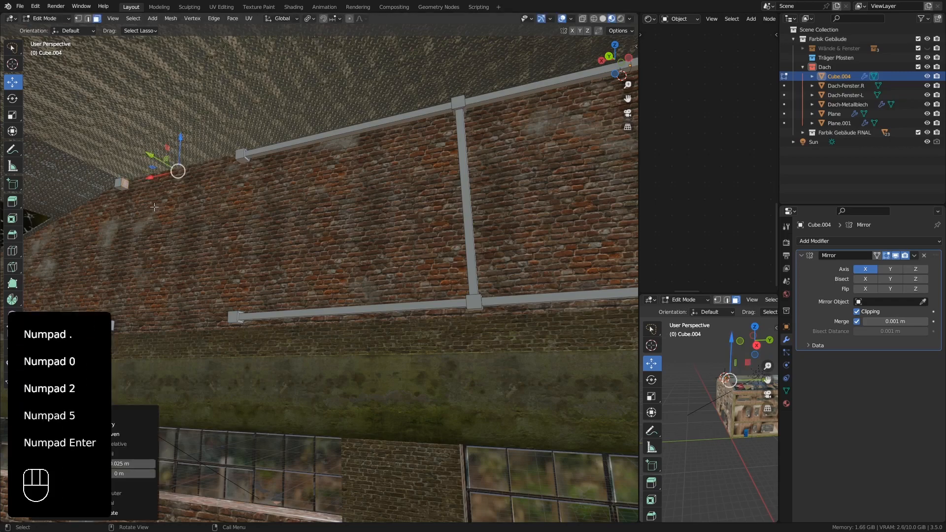
{"action": "key", "text": "ctrl+e"}
{"action": "left_click", "coordinate": [154, 207]}
Inset the facing sides of the middle and outermost lower blocks by 0.025 m.
{"action": "middle_click_drag", "start_coordinate": [155, 207], "coordinate": [231, 285], "text": "shift"}
{"action": "left_click", "coordinate": [125, 288]}
{"action": "left_click", "coordinate": [243, 259], "text": "shift"}
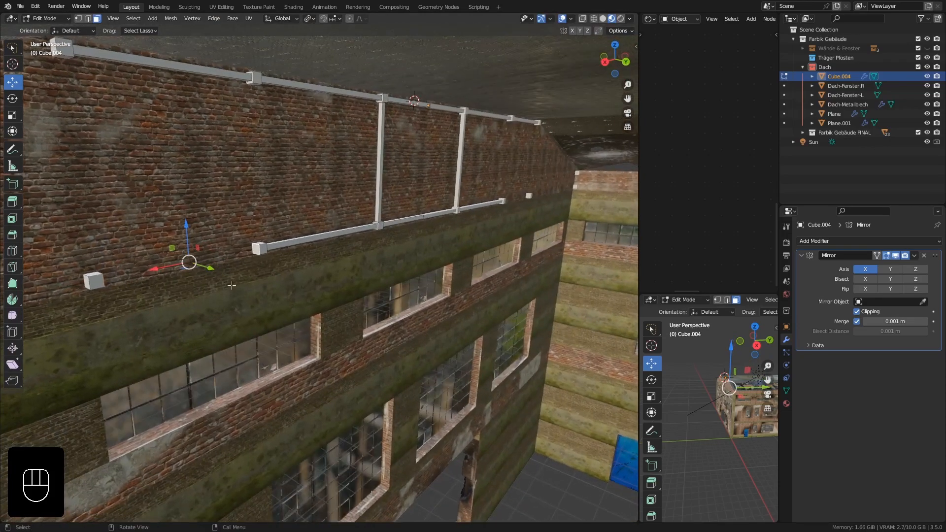
{"action": "key", "text": "i"}
{"action": "key", "text": "KP_0"}
{"action": "key", "text": "KP_Decimal"}
{"action": "key", "text": "KP_0"}
{"action": "key", "text": "KP_2"}
{"action": "key", "text": "KP_5"}
{"action": "key", "text": "KP_Enter"}
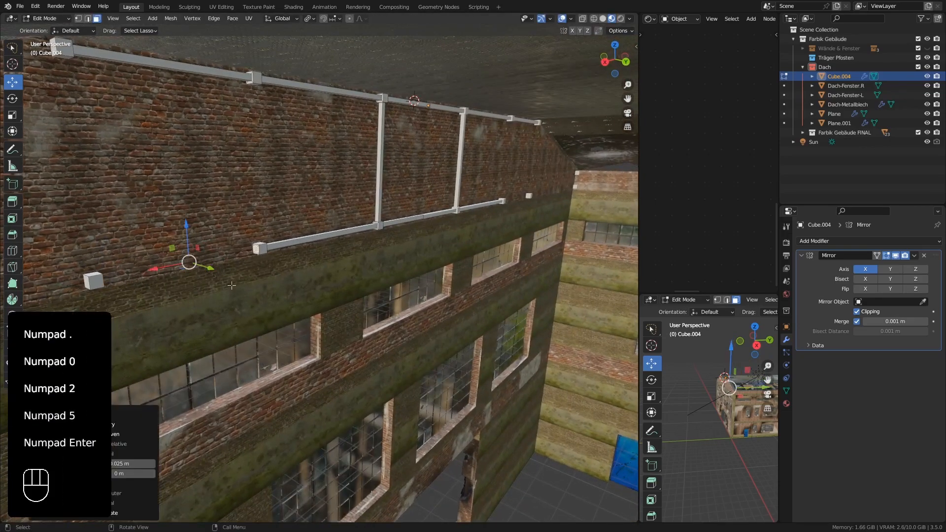
Bridge the inset faces of the middle and outermost lower blocks into a beam.
{"action": "scroll", "coordinate": [190, 262], "scroll_direction": "up", "scroll_amount": 4}
{"action": "key", "text": "ctrl+e"}
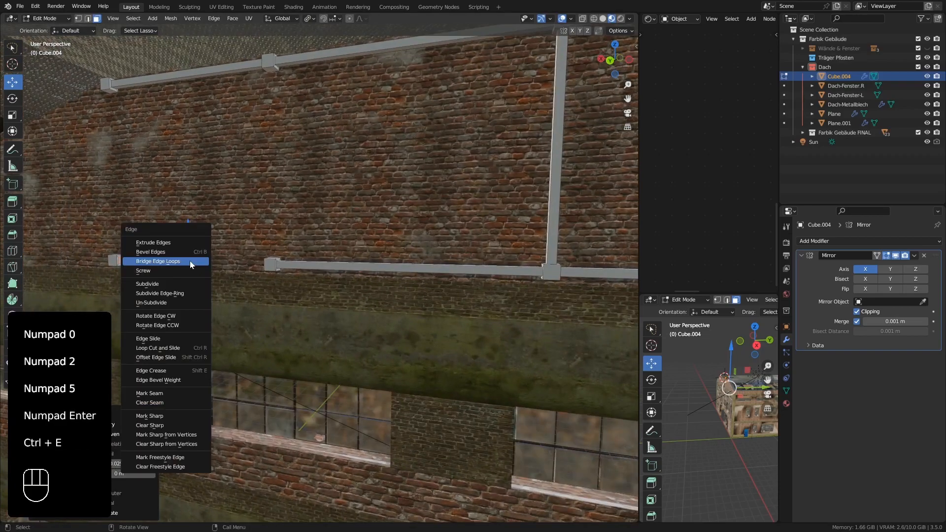
{"action": "left_click", "coordinate": [191, 261]}
Inset the facing sides of the outermost lower block and the lower corner block by 0.025 m and bridge them into a beam.
{"action": "middle_click_drag", "start_coordinate": [173, 277], "coordinate": [202, 268]}
{"action": "left_click", "coordinate": [151, 267], "text": "shift"}
{"action": "type", "text": "i"}
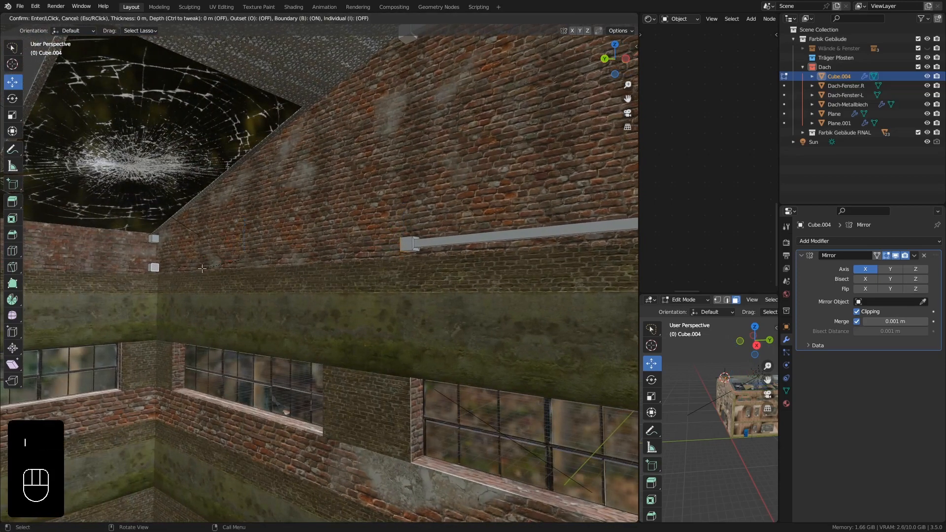
{"action": "type", "text": "0.025"}
{"action": "key", "text": "KP_Enter"}
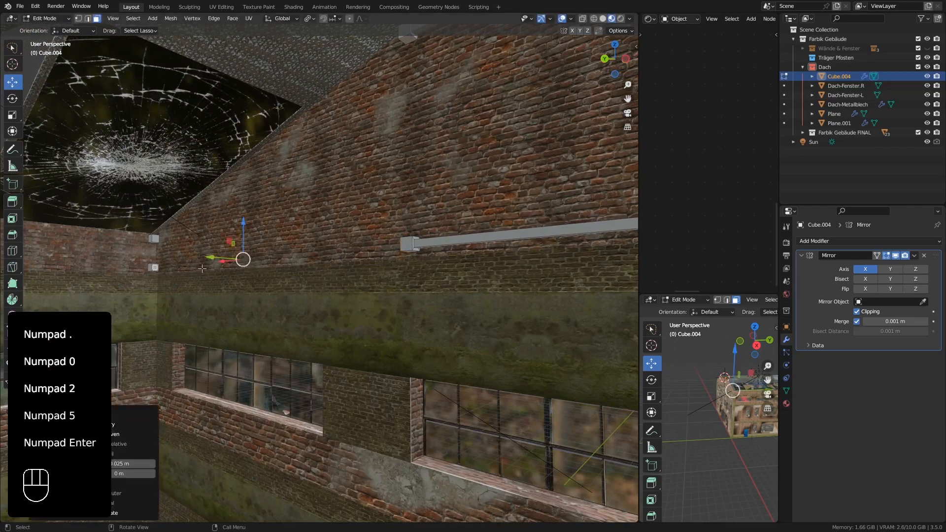
{"action": "key", "text": "ctrl+e"}
{"action": "left_click", "coordinate": [202, 268]}
Inset the facing sides of the middle upper and lower blocks by 0.025 m and bridge them into a vertical strut.
{"action": "middle_click_drag", "start_coordinate": [202, 268], "coordinate": [335, 210]}
{"action": "middle_click_drag", "start_coordinate": [345, 207], "coordinate": [264, 205], "text": "shift"}
{"action": "scroll", "coordinate": [434, 172], "scroll_direction": "up", "scroll_amount": 2}
{"action": "middle_click_drag", "start_coordinate": [485, 178], "coordinate": [458, 253]}
{"action": "left_click", "coordinate": [457, 126]}
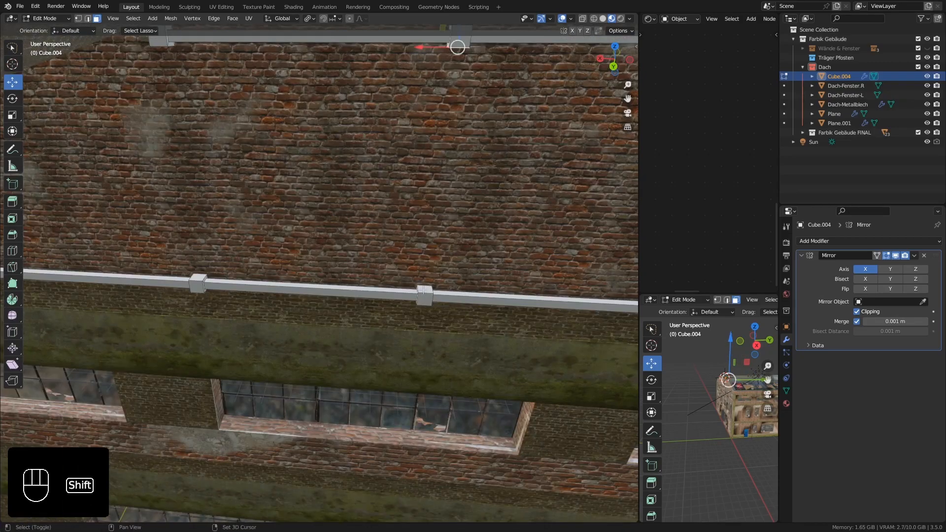
{"action": "left_click", "coordinate": [438, 293], "text": "shift"}
{"action": "key", "text": "i"}
{"action": "key", "text": "KP_0"}
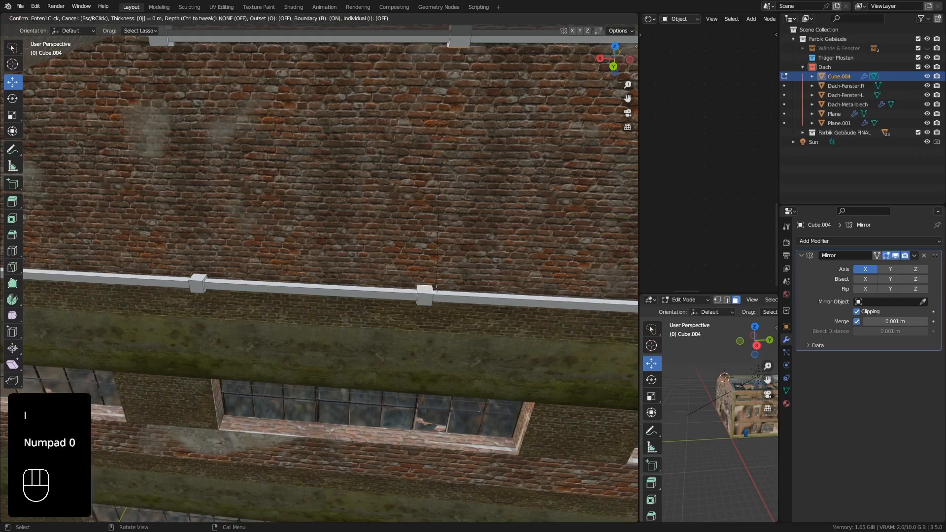
{"action": "key", "text": "KP_Decimal"}
{"action": "key", "text": "KP_0"}
{"action": "key", "text": "KP_2"}
{"action": "key", "text": "KP_5"}
{"action": "key", "text": "KP_Enter"}
{"action": "key", "text": "ctrl+e"}
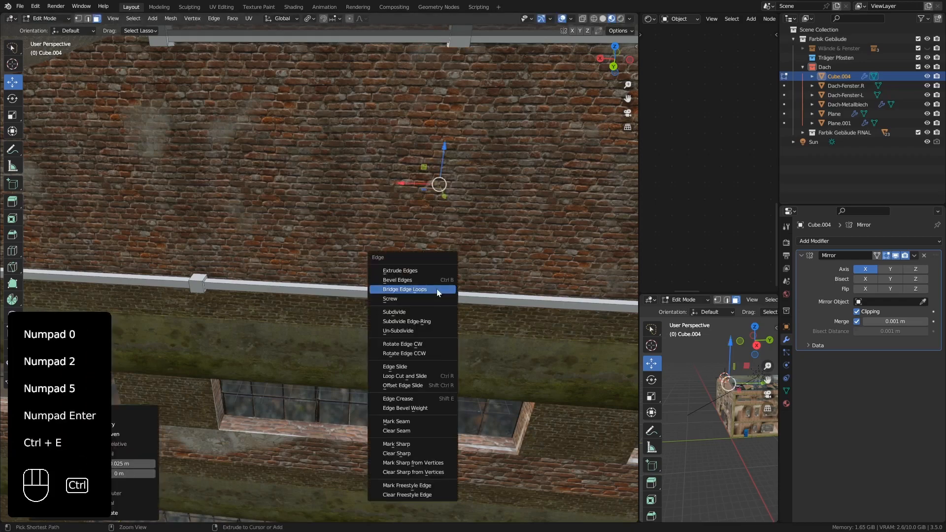
{"action": "left_click", "coordinate": [437, 289]}
Inset the facing sides of the outermost upper and lower blocks by 0.025 m and bridge them into a vertical strut.
{"action": "middle_click_drag", "start_coordinate": [170, 74], "coordinate": [199, 207]}
{"action": "left_click", "coordinate": [178, 65]}
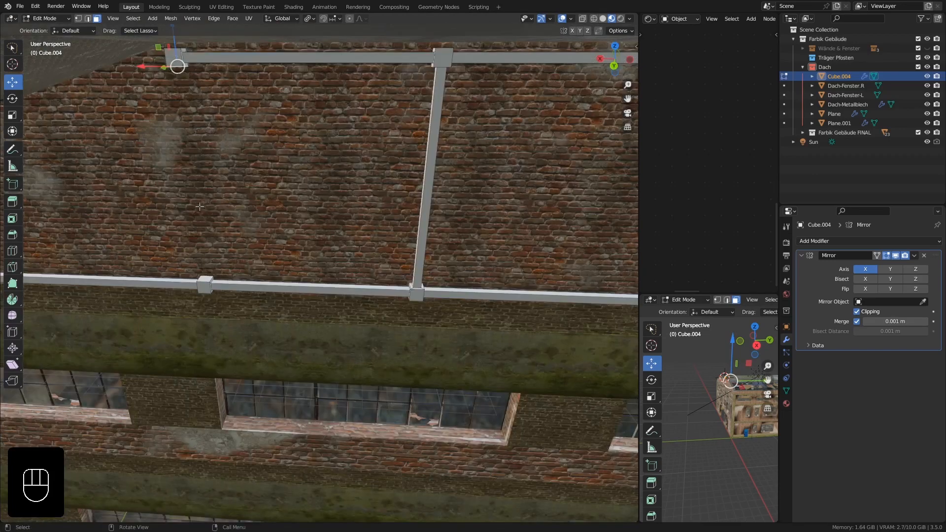
{"action": "left_click", "coordinate": [206, 283], "text": "shift"}
{"action": "type", "text": "i.025"}
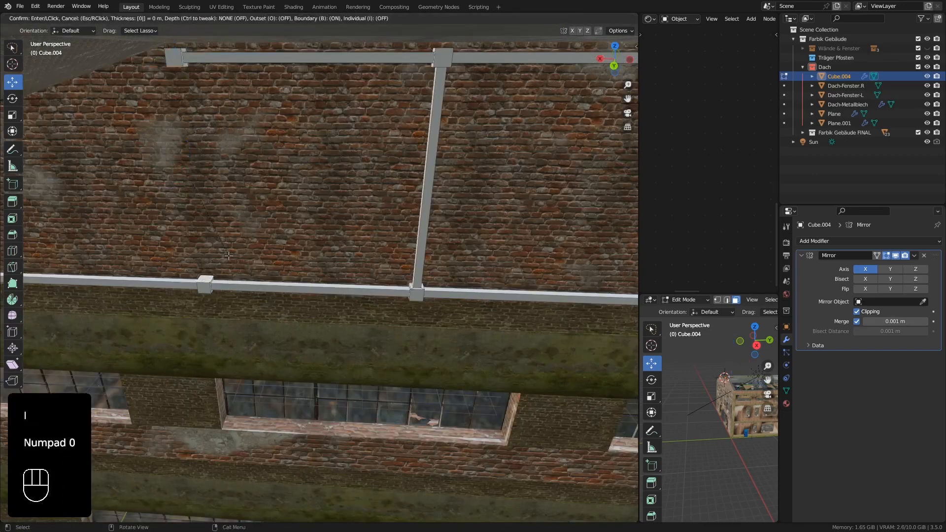
{"action": "key", "text": "KP_Enter"}
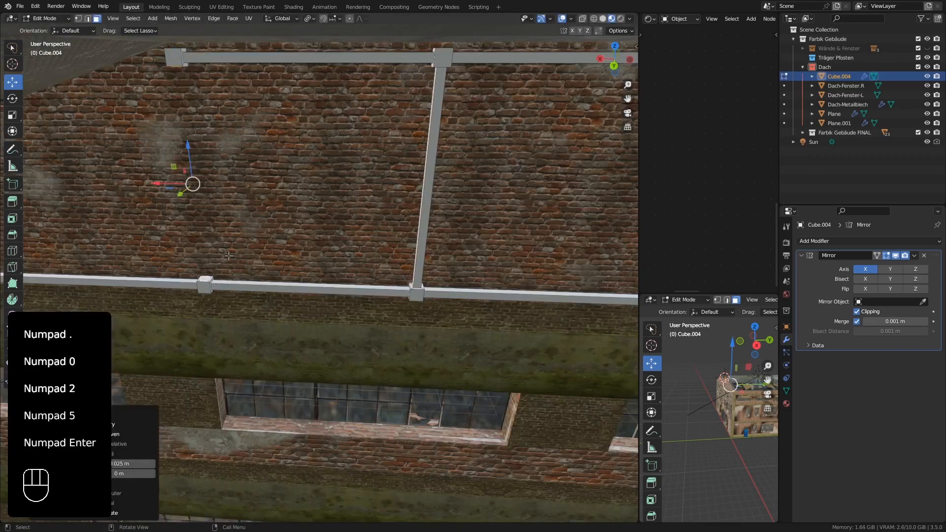
{"action": "key", "text": "ctrl+e"}
{"action": "left_click", "coordinate": [229, 255]}
Inset the facing sides of the upper corner block and the outermost upper block by 0.025 m and bridge them into a sloped beam.
{"action": "middle_click_drag", "start_coordinate": [228, 256], "coordinate": [512, 153], "text": "shift"}
{"action": "left_click", "coordinate": [86, 255]}
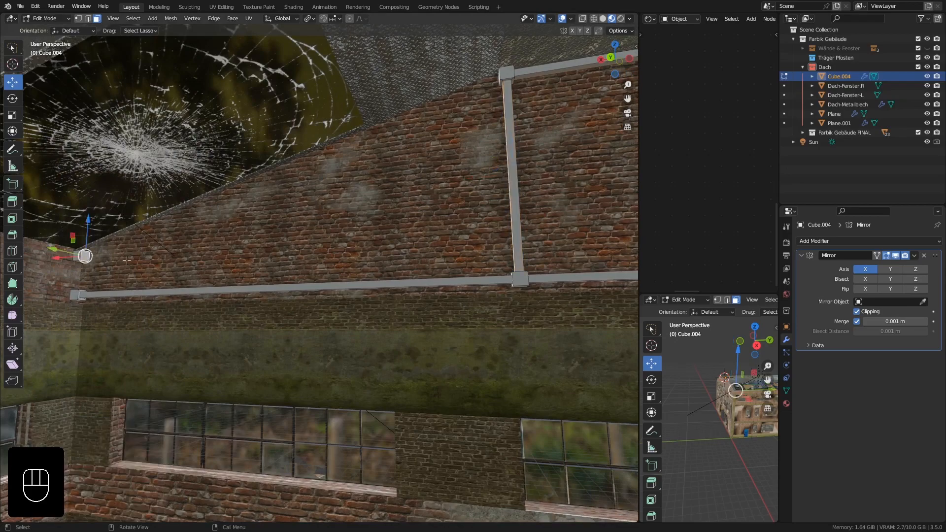
{"action": "middle_click_drag", "start_coordinate": [87, 256], "coordinate": [153, 256]}
{"action": "scroll", "coordinate": [408, 236], "scroll_direction": "up", "scroll_amount": 4}
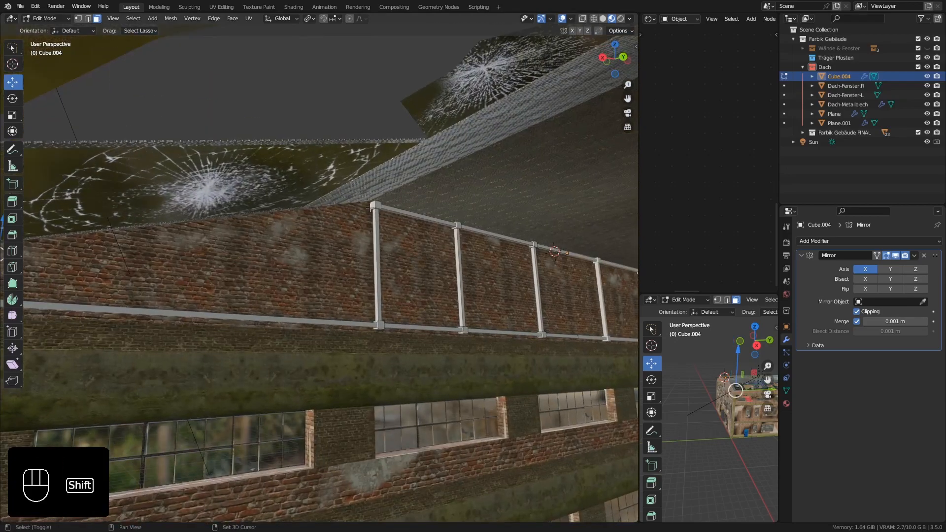
{"action": "left_click", "coordinate": [373, 204], "text": "shift"}
{"action": "middle_click_drag", "start_coordinate": [373, 203], "coordinate": [298, 244]}
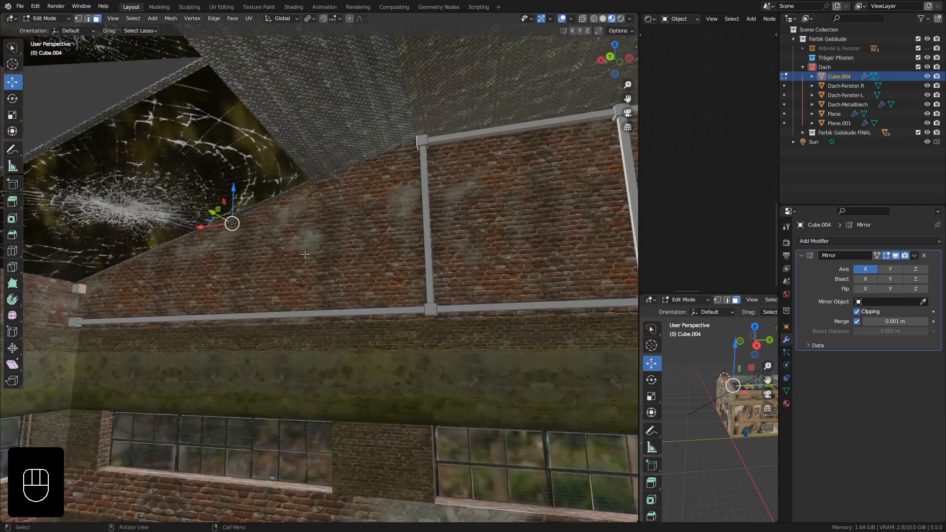
{"action": "type", "text": "i0.025"}
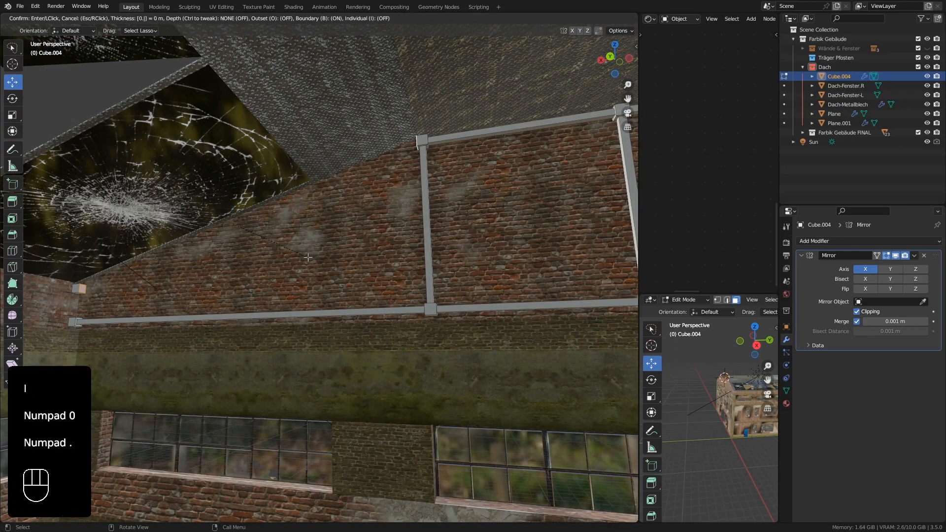
{"action": "key", "text": "KP_Enter"}
{"action": "key", "text": "ctrl+e"}
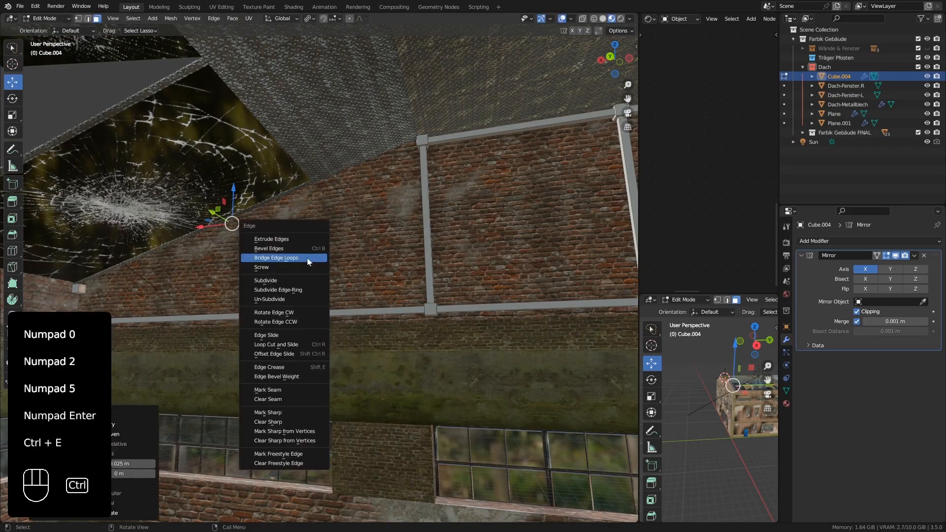
{"action": "left_click", "coordinate": [306, 259]}
Bridge the underside of the upper corner block directly to the top face of the lower corner block to form a full-width post.
{"action": "middle_click_drag", "start_coordinate": [306, 258], "coordinate": [138, 297]}
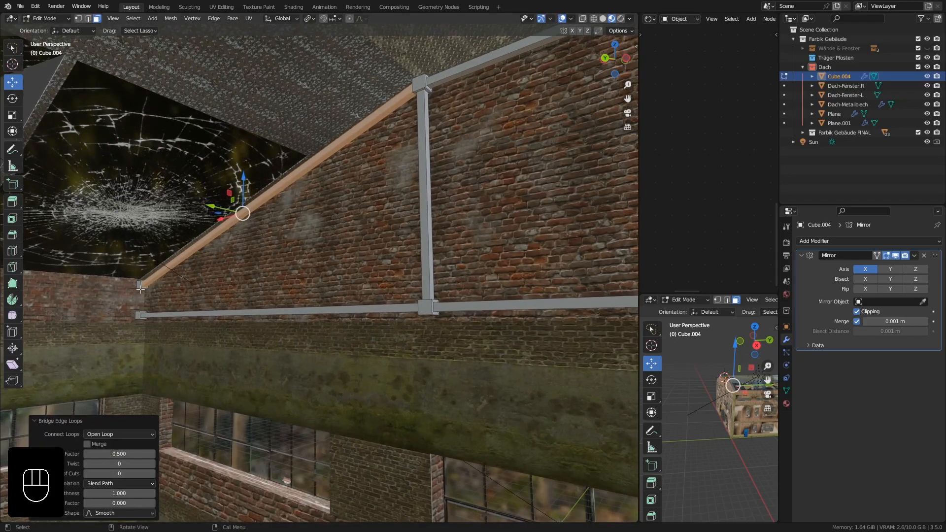
{"action": "left_click", "coordinate": [143, 302]}
{"action": "key", "text": "KP_Decimal"}
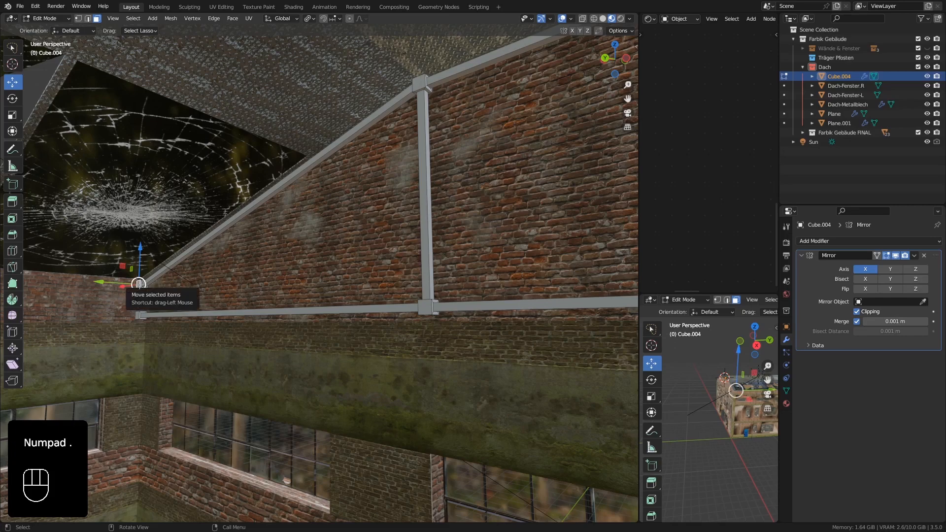
{"action": "key", "text": "KP_Decimal"}
{"action": "key", "text": "KP_Enter"}
{"action": "scroll", "coordinate": [128, 286], "scroll_direction": "down", "scroll_amount": 8}
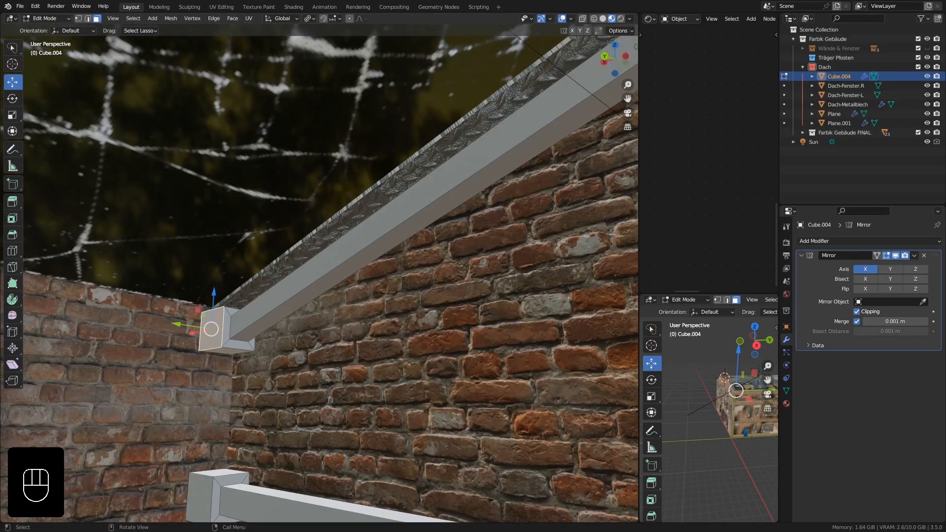
{"action": "middle_click_drag", "start_coordinate": [155, 396], "coordinate": [221, 350]}
{"action": "left_click", "coordinate": [211, 414], "text": "shift"}
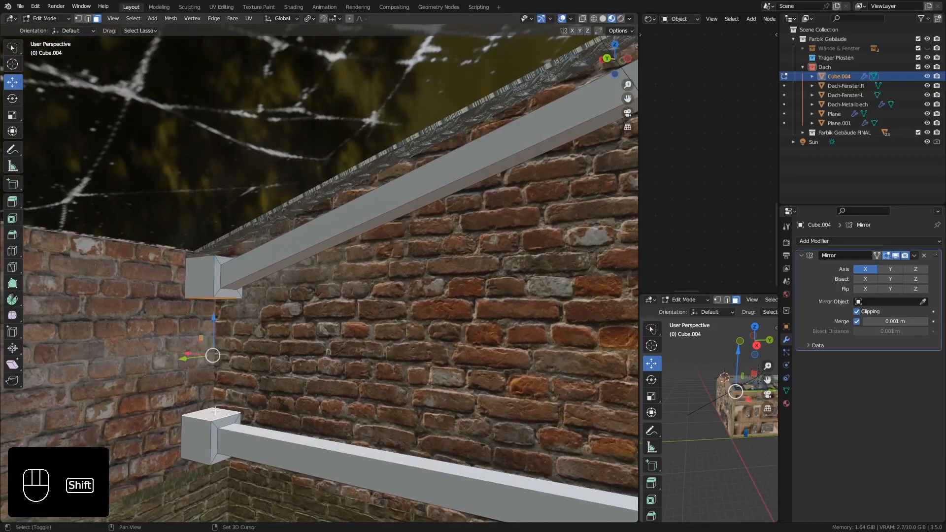
{"action": "middle_click_drag", "start_coordinate": [235, 394], "coordinate": [222, 299]}
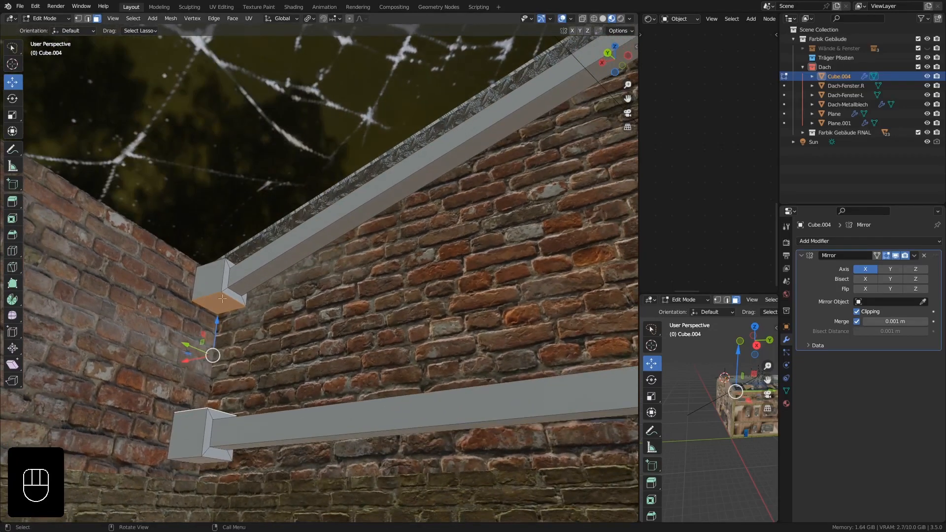
{"action": "mouse_move", "coordinate": [217, 351]}
{"action": "middle_mouse_down"}
{"action": "mouse_move", "coordinate": [232, 363]}
{"action": "mouse_move", "coordinate": [219, 350]}
{"action": "middle_mouse_up"}
{"action": "key", "text": "ctrl+e"}
{"action": "left_click", "coordinate": [212, 316]}
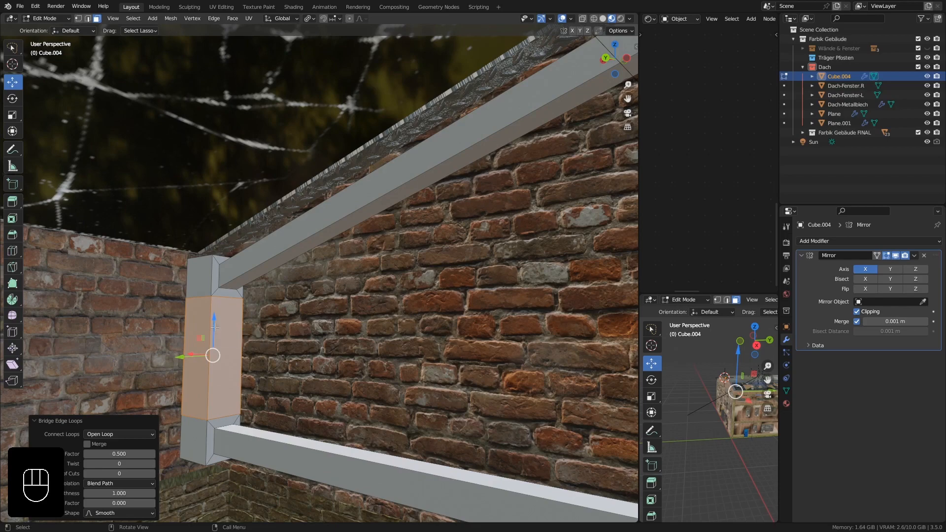
{"action": "key", "text": "Delete"}
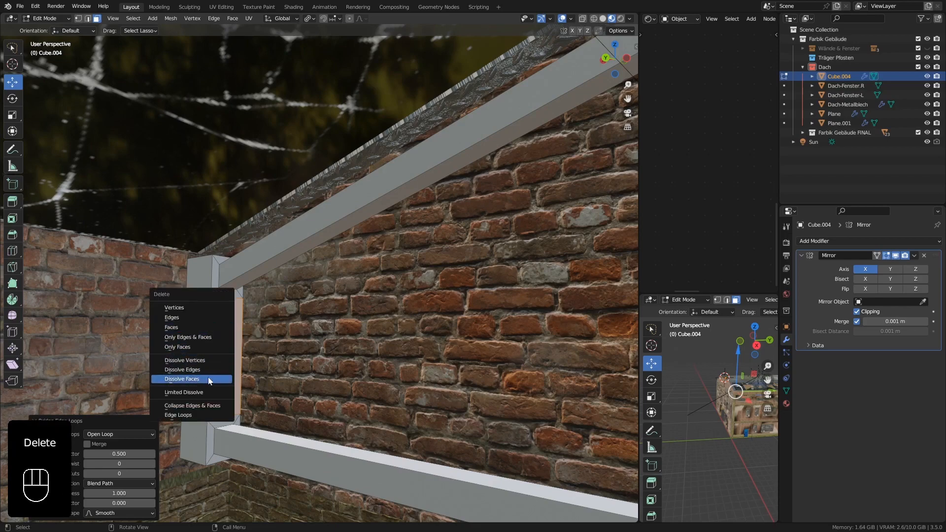
{"action": "left_click", "coordinate": [208, 377]}
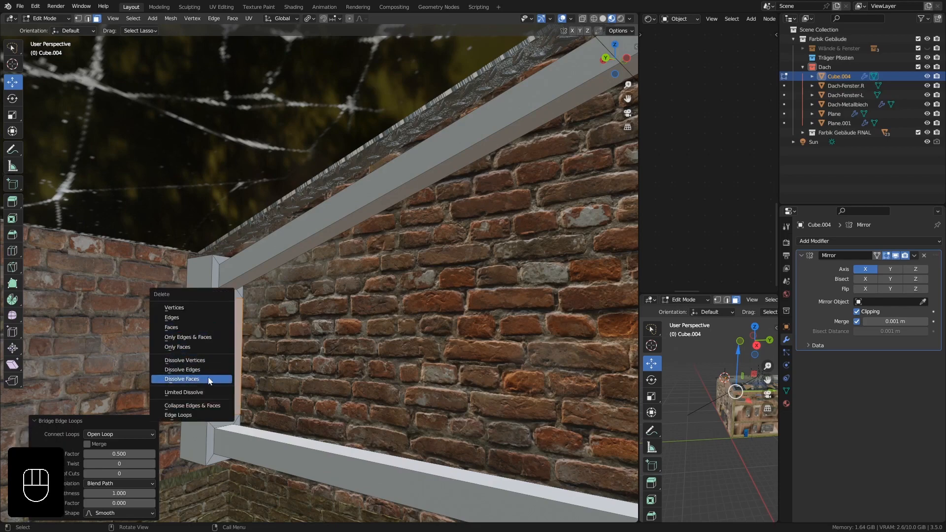
{"action": "middle_click_drag", "start_coordinate": [208, 377], "coordinate": [206, 331]}
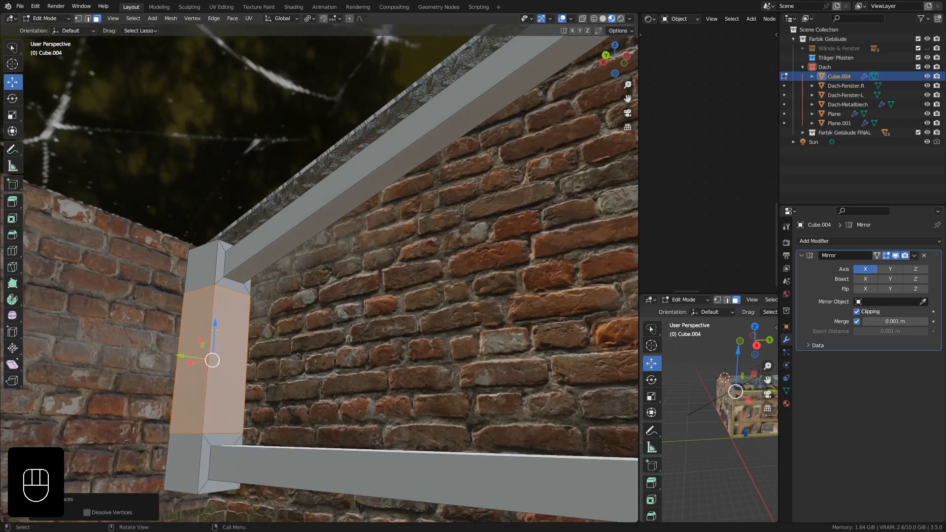
{"action": "left_click", "coordinate": [88, 19]}
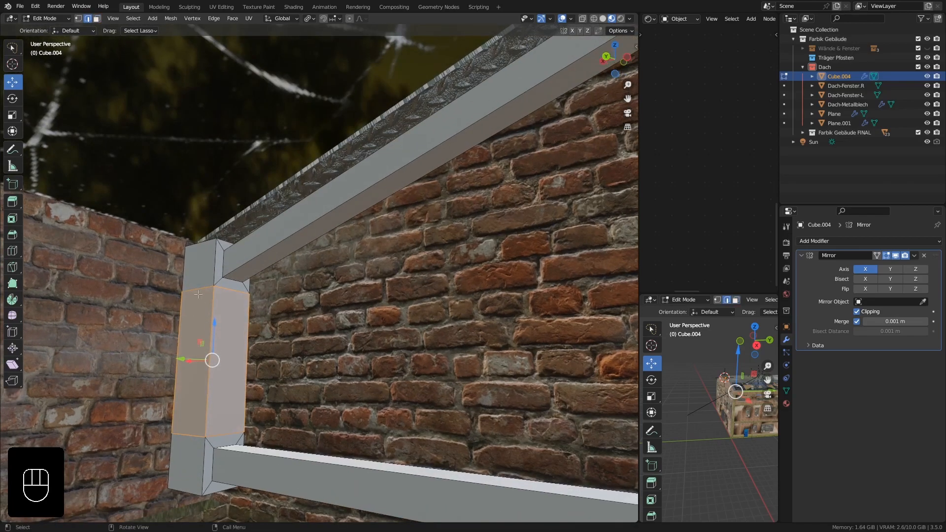
{"action": "left_click", "coordinate": [197, 289], "text": "alt"}
{"action": "left_click", "coordinate": [191, 433], "text": "alt"}
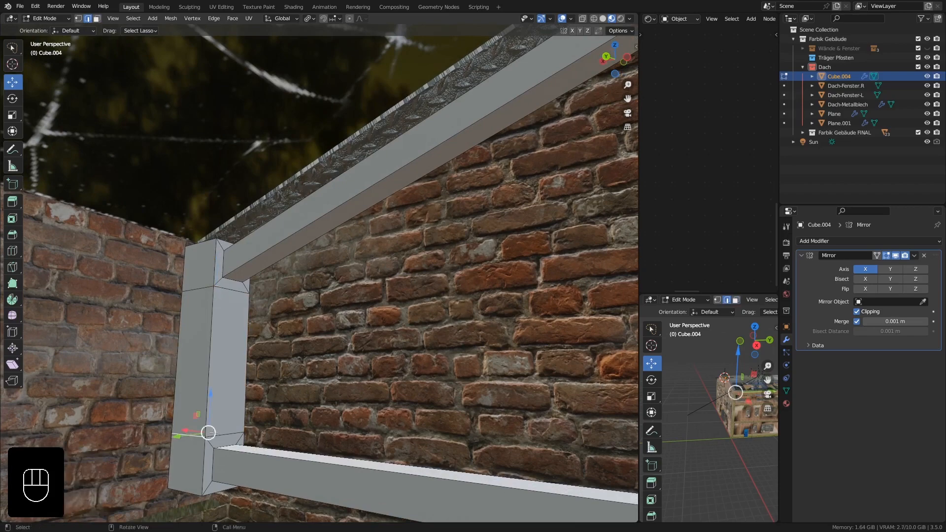
{"action": "middle_click_drag", "start_coordinate": [190, 434], "coordinate": [215, 437]}
{"action": "middle_click_drag", "start_coordinate": [232, 384], "coordinate": [223, 345]}
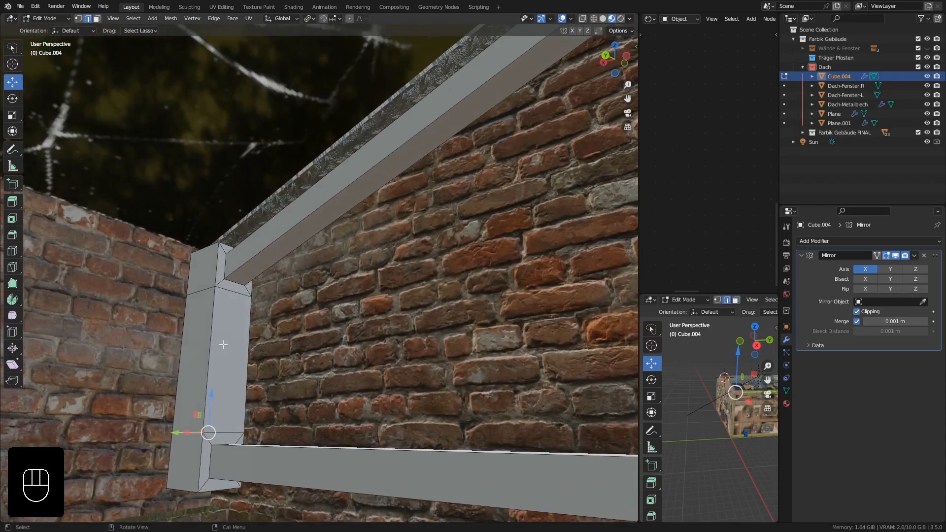
Dissolve the three stacked faces between the sloped and lower beams on the corner post's beam side into one face.
{"action": "left_click", "coordinate": [96, 20]}
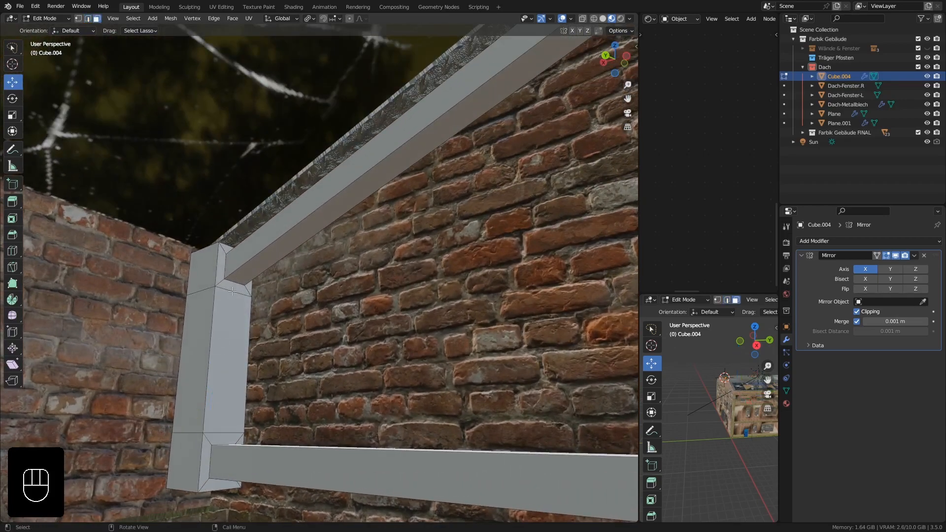
{"action": "left_click", "coordinate": [233, 290]}
{"action": "left_click", "coordinate": [233, 319], "text": "shift"}
{"action": "left_click", "coordinate": [220, 431], "text": "shift"}
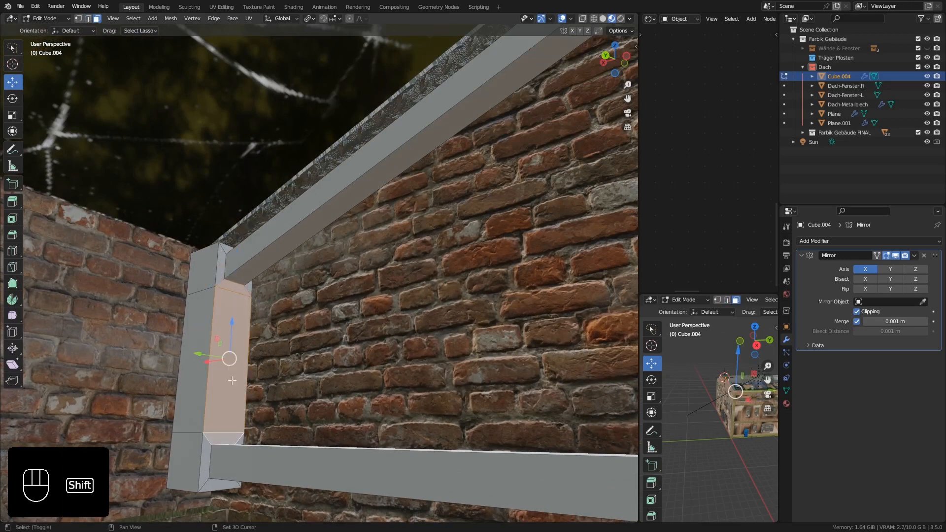
{"action": "key", "text": "Delete"}
{"action": "left_click", "coordinate": [235, 358]}
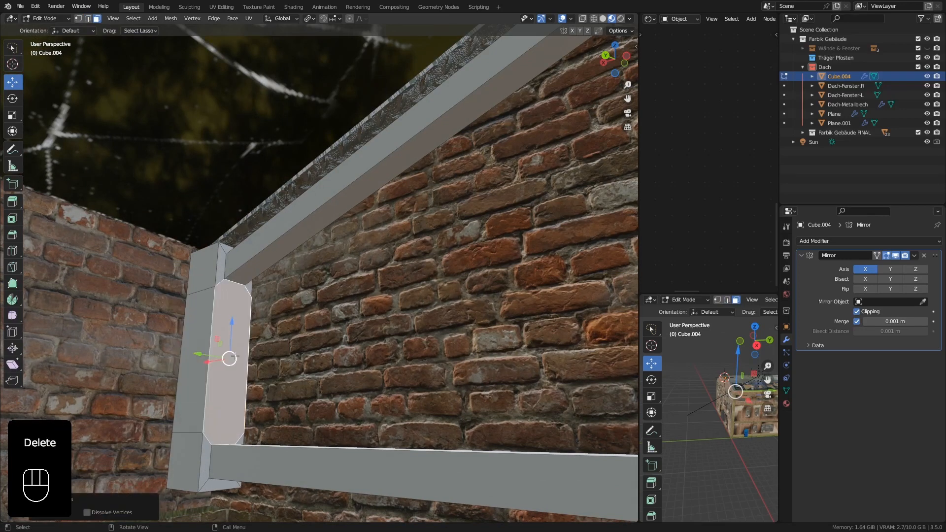
Dissolve the three stacked faces on the corner post's hall-facing side into one face.
{"action": "middle_click_drag", "start_coordinate": [235, 358], "coordinate": [226, 355]}
{"action": "left_click", "coordinate": [200, 271]}
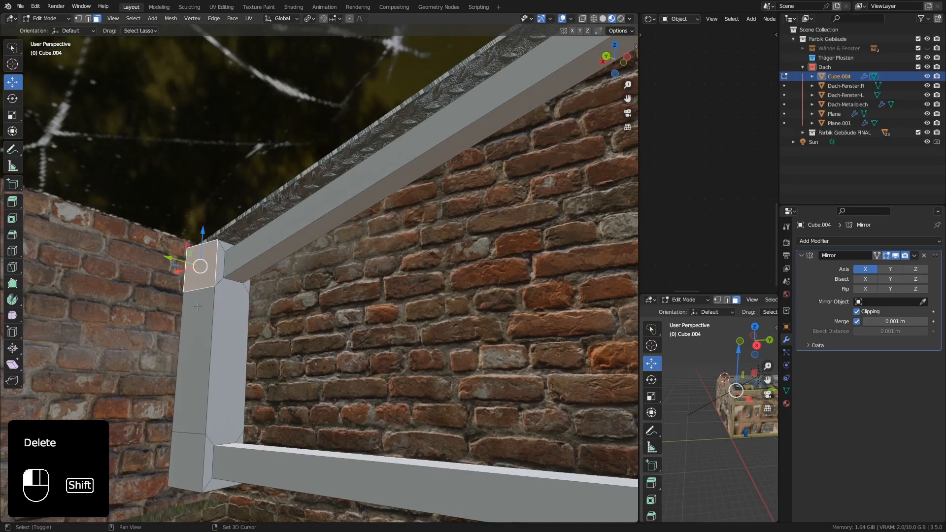
{"action": "left_click", "coordinate": [198, 307], "text": "shift"}
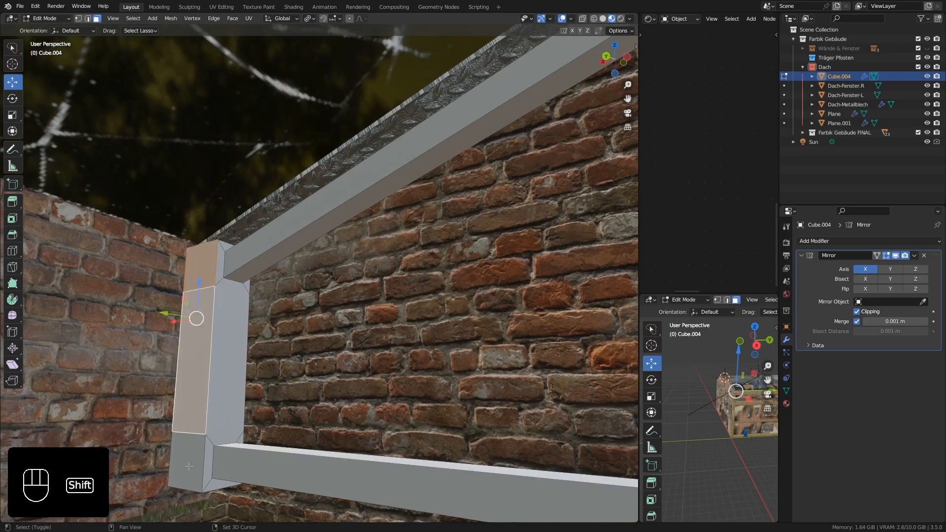
{"action": "left_click", "coordinate": [189, 451], "text": "shift"}
{"action": "key", "text": "Delete"}
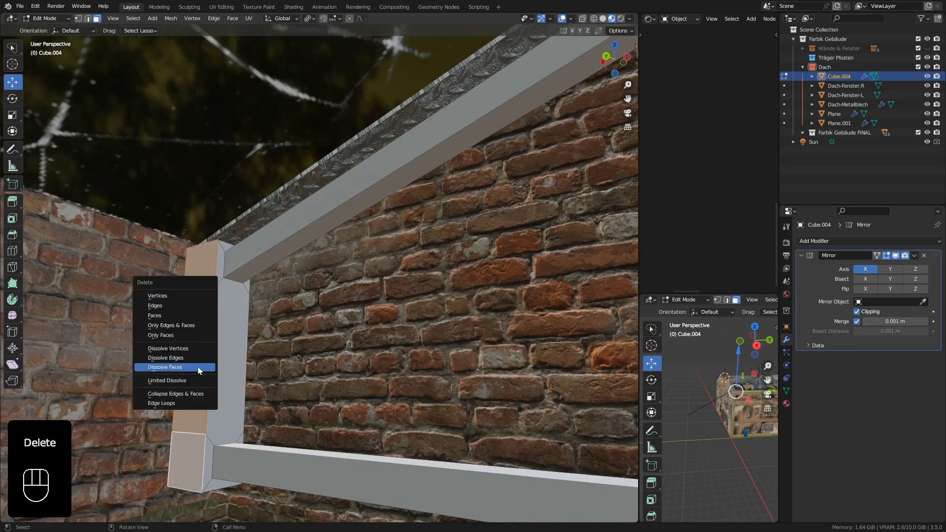
{"action": "left_click", "coordinate": [197, 366]}
{"action": "middle_click_drag", "start_coordinate": [197, 366], "coordinate": [173, 309]}
{"action": "middle_click_drag", "start_coordinate": [193, 275], "coordinate": [221, 282]}
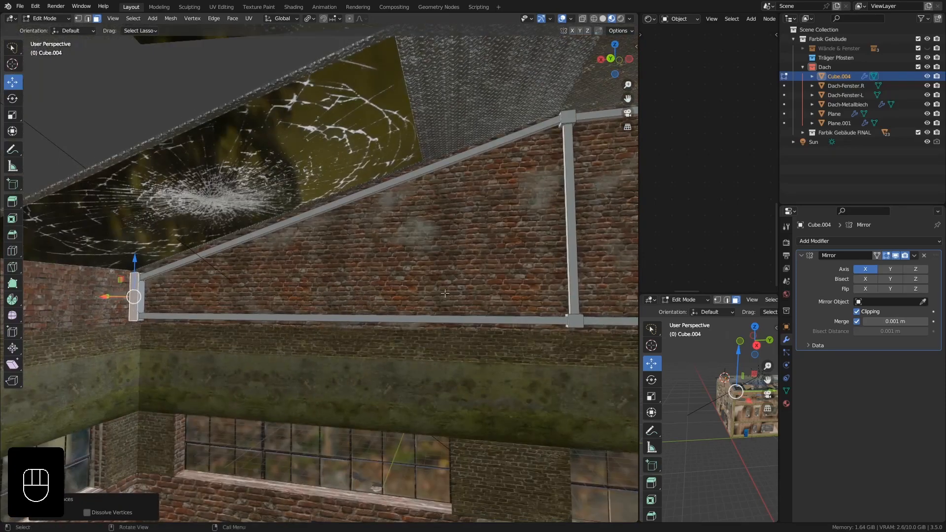
Turn on X-ray and wireframe shading in the main viewport to see through the truss mesh.
{"action": "middle_click_drag", "start_coordinate": [445, 293], "coordinate": [19, 292], "text": "shift"}
{"action": "middle_click_drag", "start_coordinate": [160, 219], "coordinate": [211, 230], "text": "ctrl"}
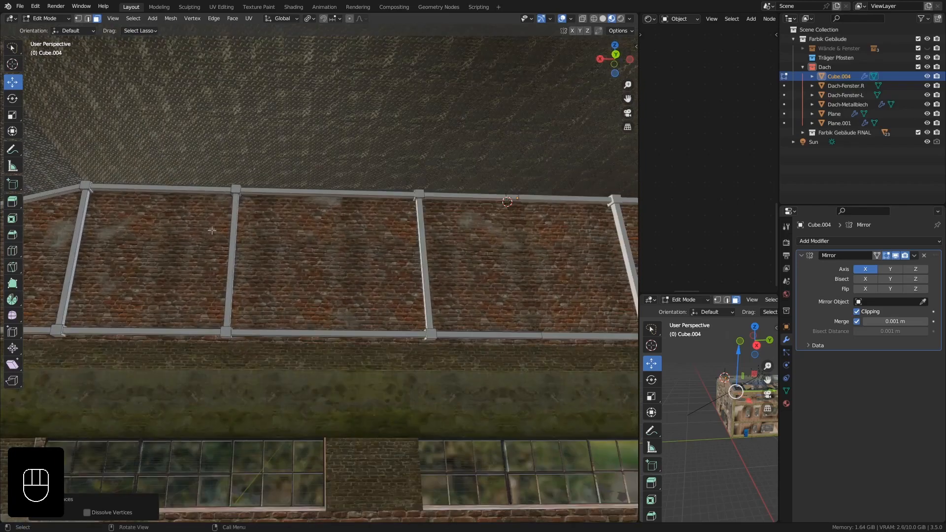
{"action": "left_click", "coordinate": [583, 19]}
{"action": "middle_click_drag", "start_coordinate": [287, 175], "coordinate": [339, 170]}
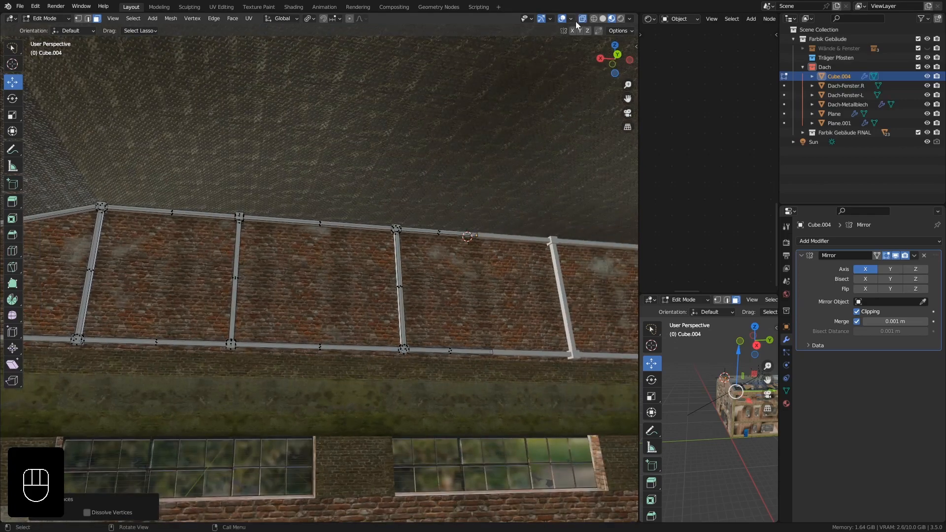
{"action": "left_click", "coordinate": [593, 19]}
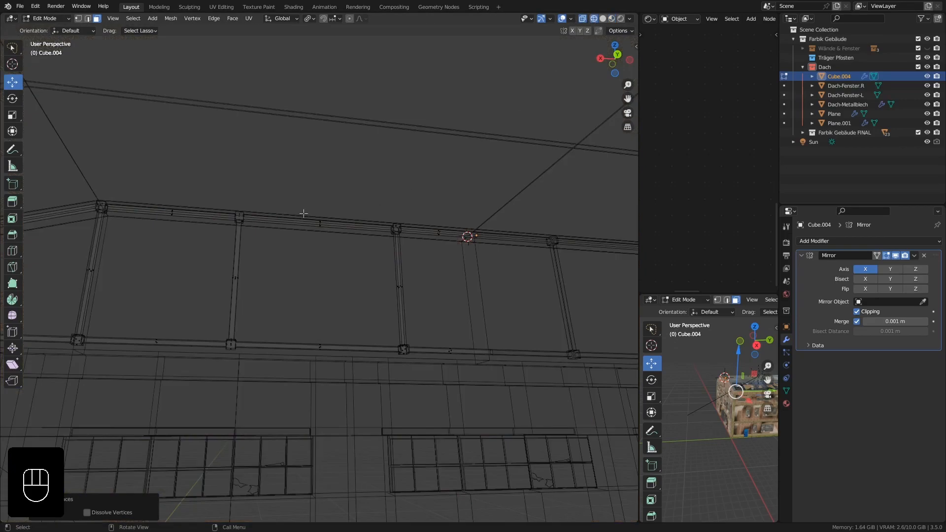
{"action": "middle_click_drag", "start_coordinate": [303, 214], "coordinate": [378, 55]}
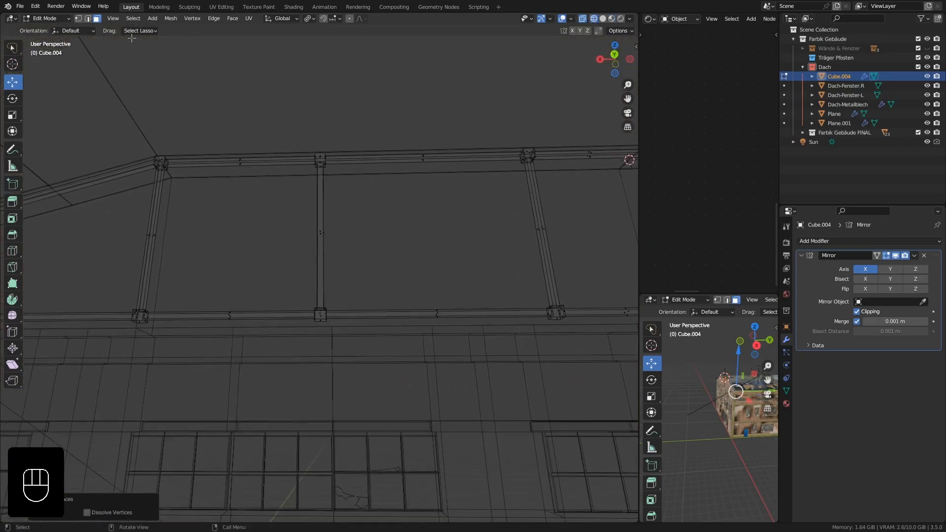
Box-select the inner vertical post with its upper and lower blocks through the mesh and move the selection about -0.302 m along X.
{"action": "left_click", "coordinate": [79, 19]}
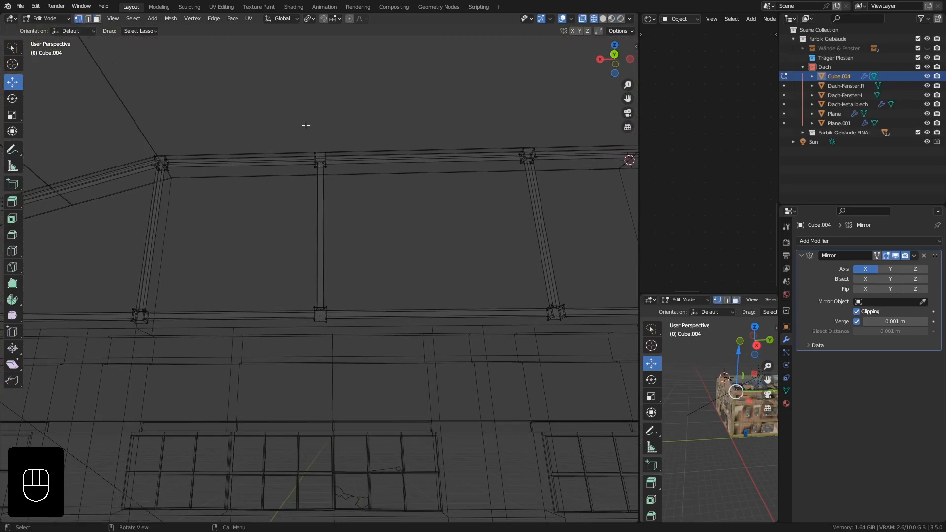
{"action": "key", "text": "b"}
{"action": "left_click_drag", "start_coordinate": [300, 112], "coordinate": [366, 353]}
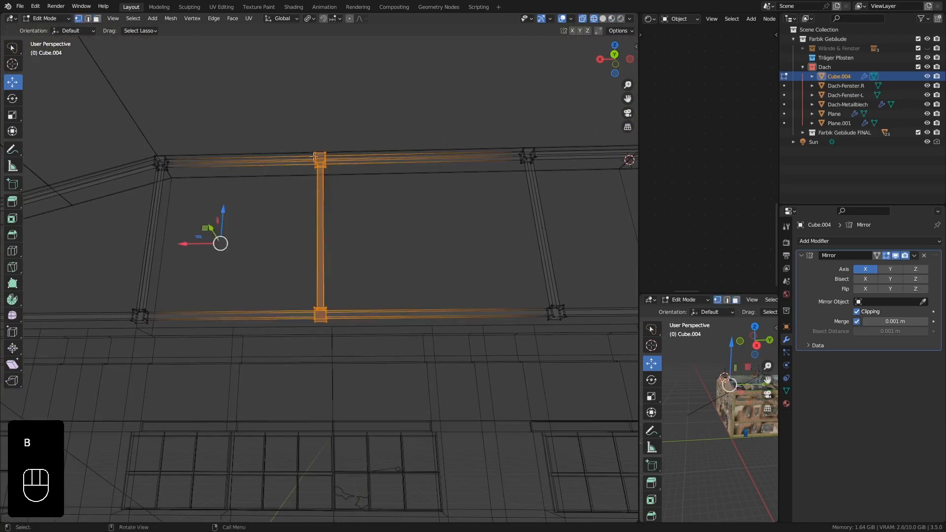
{"action": "middle_click_drag", "start_coordinate": [315, 214], "coordinate": [316, 226]}
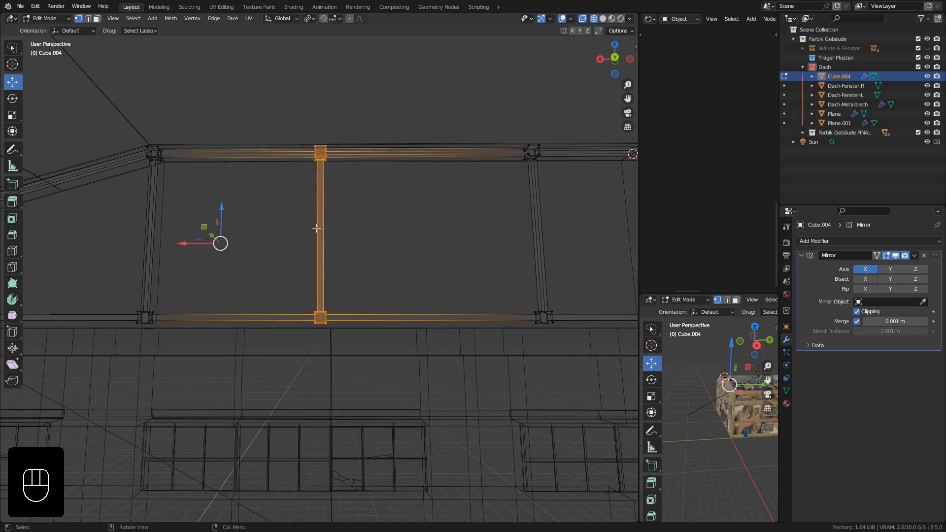
{"action": "key", "text": "KP_1"}
{"action": "scroll", "coordinate": [316, 228], "scroll_direction": "down", "scroll_amount": 2}
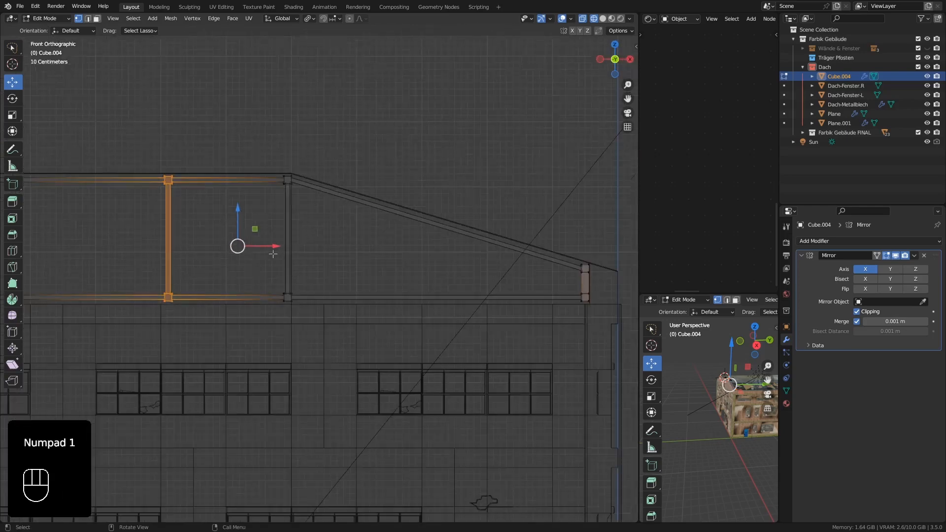
{"action": "middle_click_drag", "start_coordinate": [225, 243], "coordinate": [353, 241], "text": "shift"}
{"action": "left_click_drag", "start_coordinate": [400, 241], "coordinate": [383, 240]}
{"action": "middle_click_drag", "start_coordinate": [431, 308], "coordinate": [321, 283], "text": "shift"}
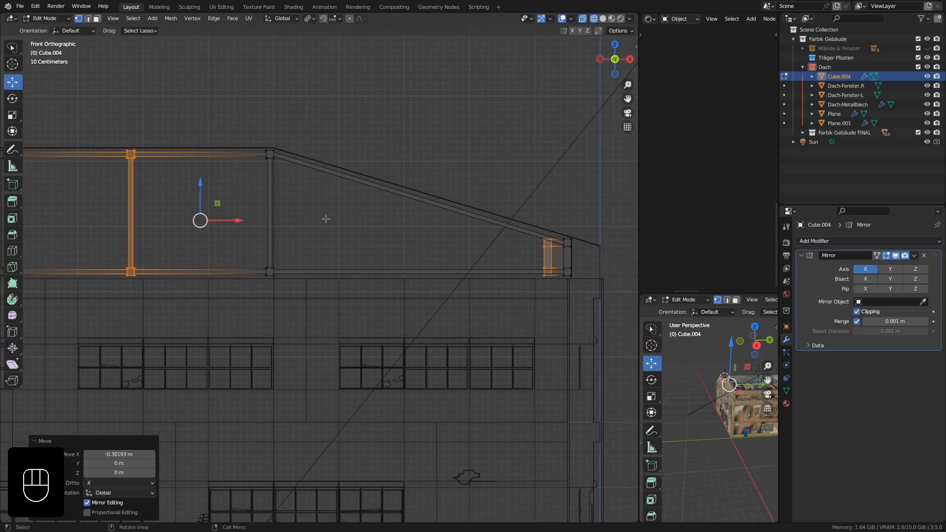
Cut one edge loop across the sloped beam at slide factor -0.157 and one across the lower beam at -0.735.
{"action": "scroll", "coordinate": [408, 217], "scroll_direction": "up", "scroll_amount": 3}
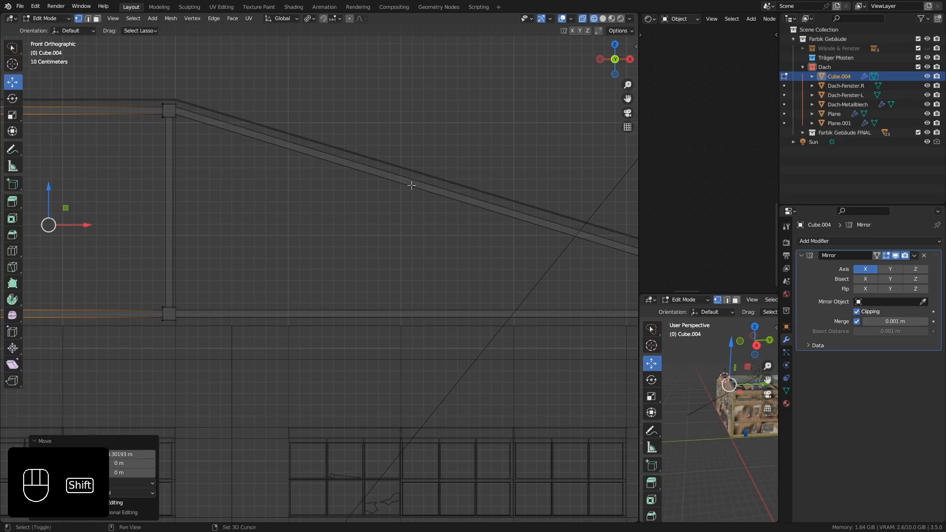
{"action": "middle_click_drag", "start_coordinate": [414, 184], "coordinate": [379, 187], "text": "shift"}
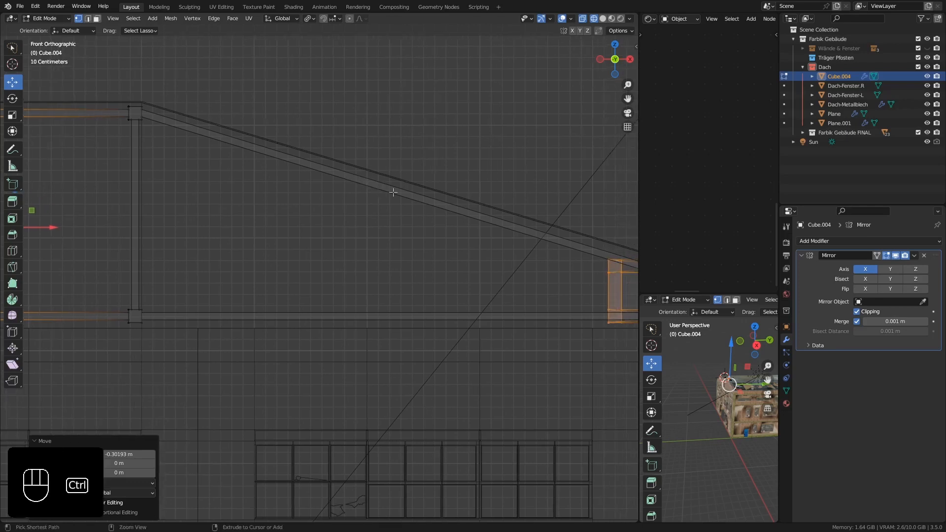
{"action": "key", "text": "ctrl+r"}
{"action": "left_click", "coordinate": [385, 190]}
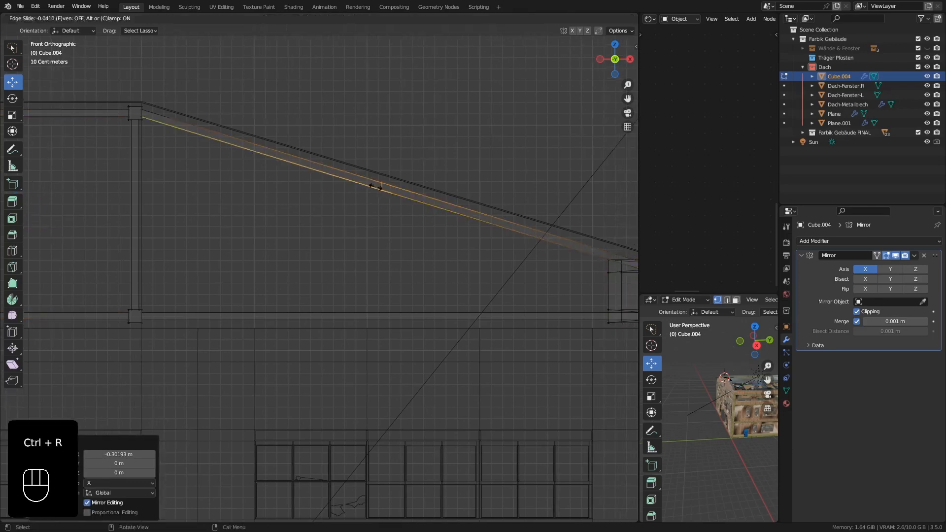
{"action": "left_click", "coordinate": [352, 177]}
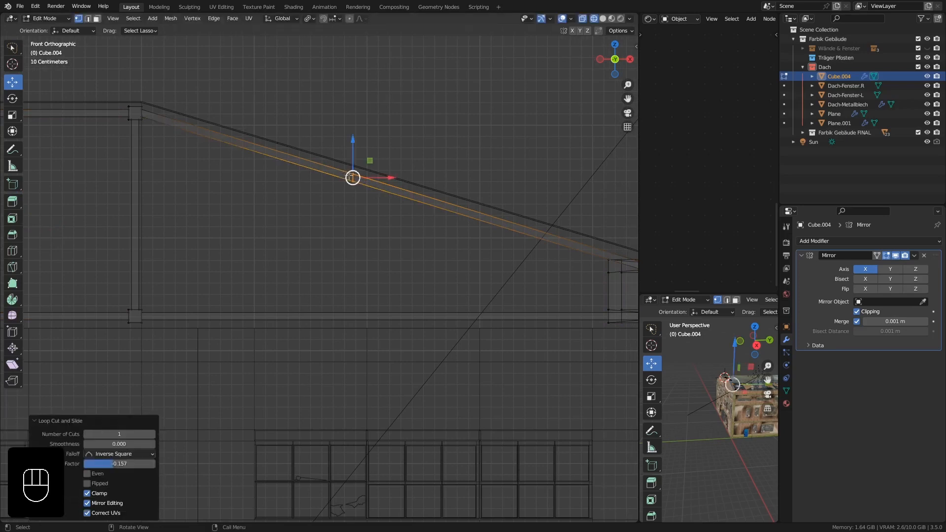
{"action": "key", "text": "ctrl+r"}
{"action": "left_click", "coordinate": [265, 316]}
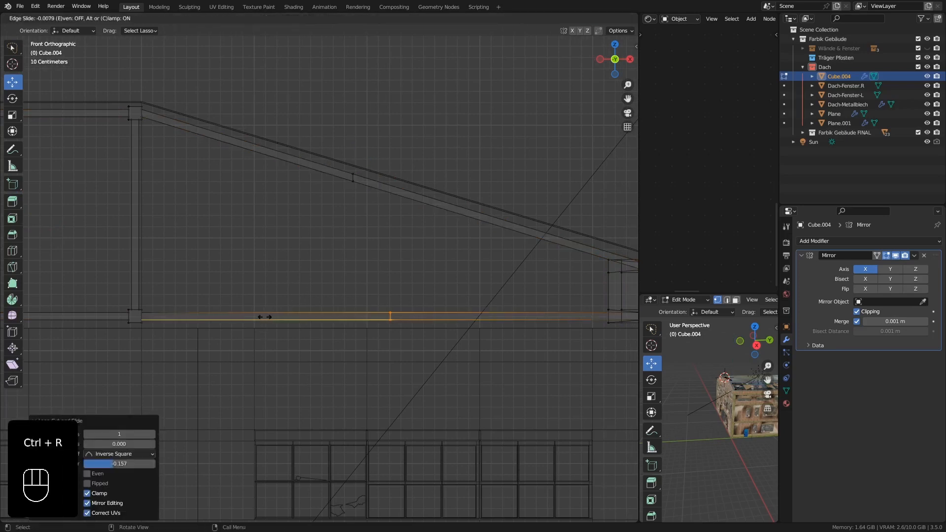
{"action": "left_click", "coordinate": [83, 307]}
Bevel the new edge loops on the sloped and lower beams together by 0.0471 m with one segment.
{"action": "scroll", "coordinate": [348, 201], "scroll_direction": "up", "scroll_amount": 1}
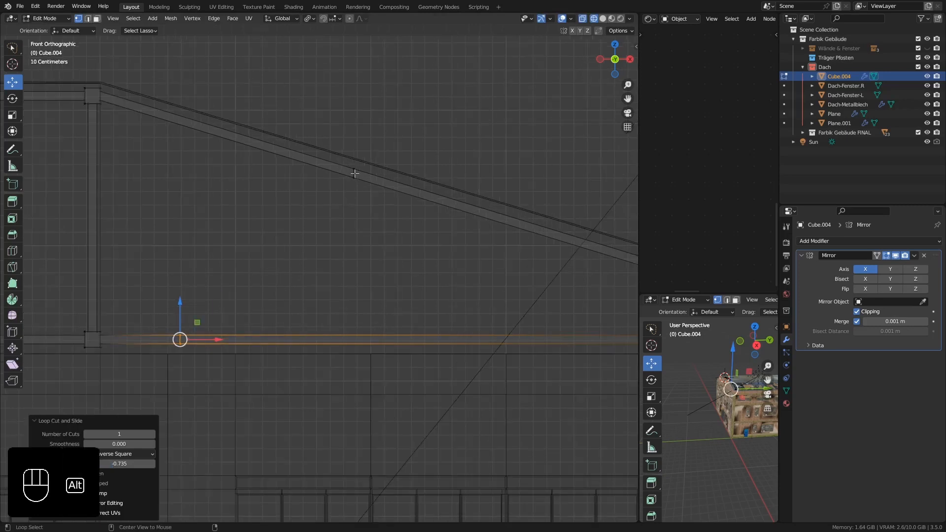
{"action": "left_click", "coordinate": [354, 173], "text": "alt+shift"}
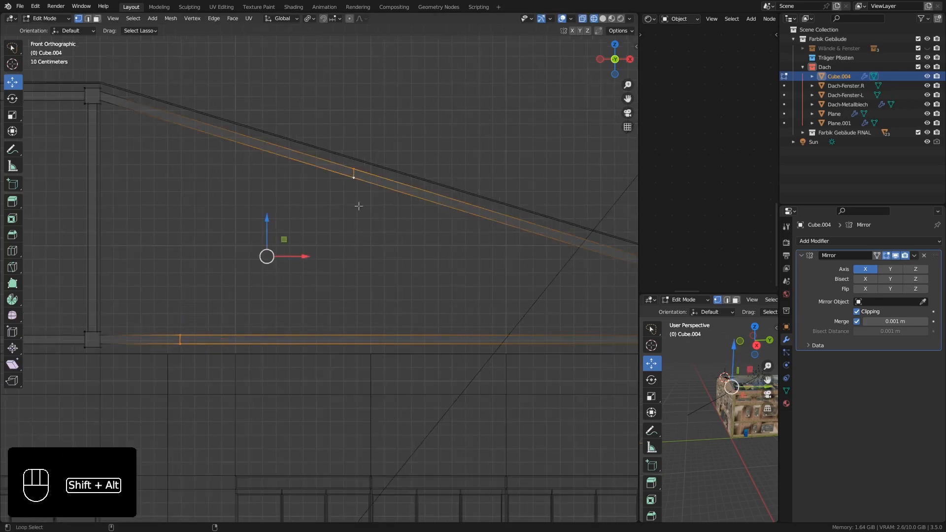
{"action": "left_click", "coordinate": [89, 19]}
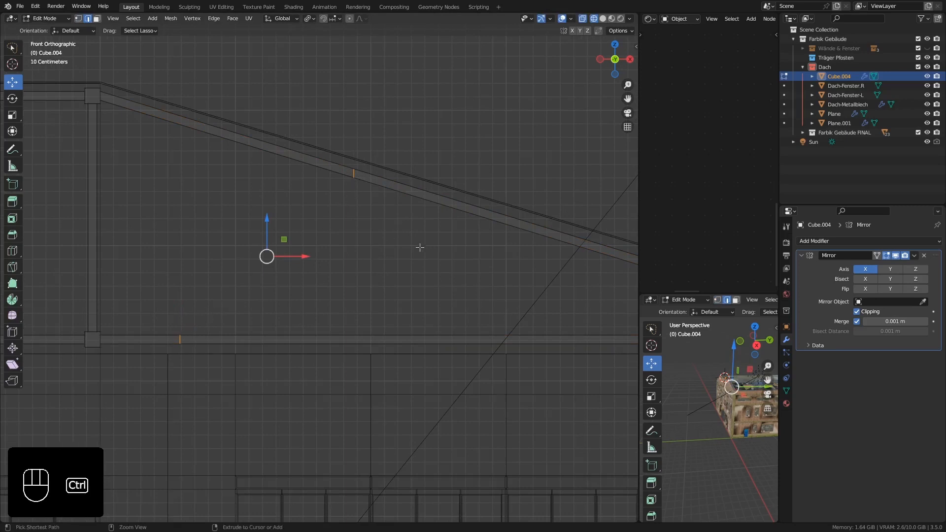
{"action": "key", "text": "ctrl+b"}
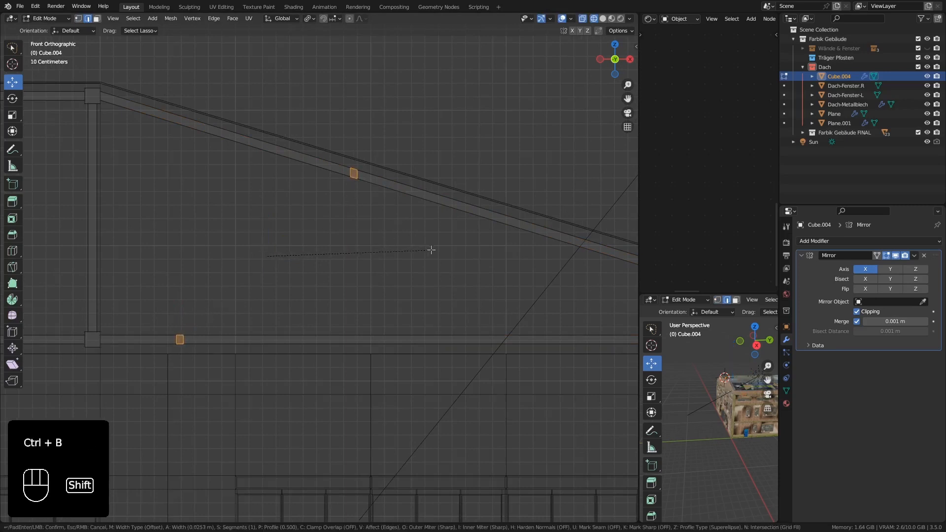
{"action": "left_click", "coordinate": [460, 259]}
Turn off X-ray and bridge the beveled face under the sloped beam to the one on top of the lower beam as a diagonal strut.
{"action": "middle_click_drag", "start_coordinate": [460, 260], "coordinate": [451, 251]}
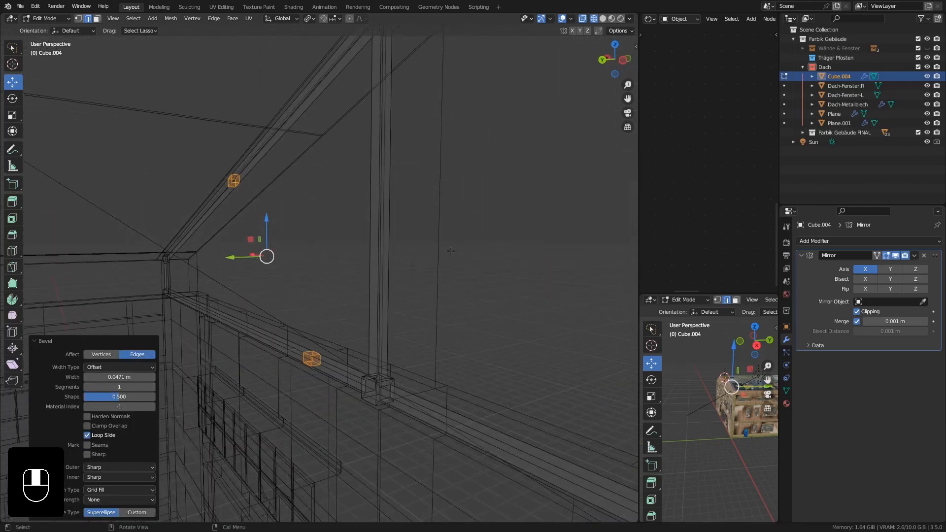
{"action": "left_click", "coordinate": [581, 19]}
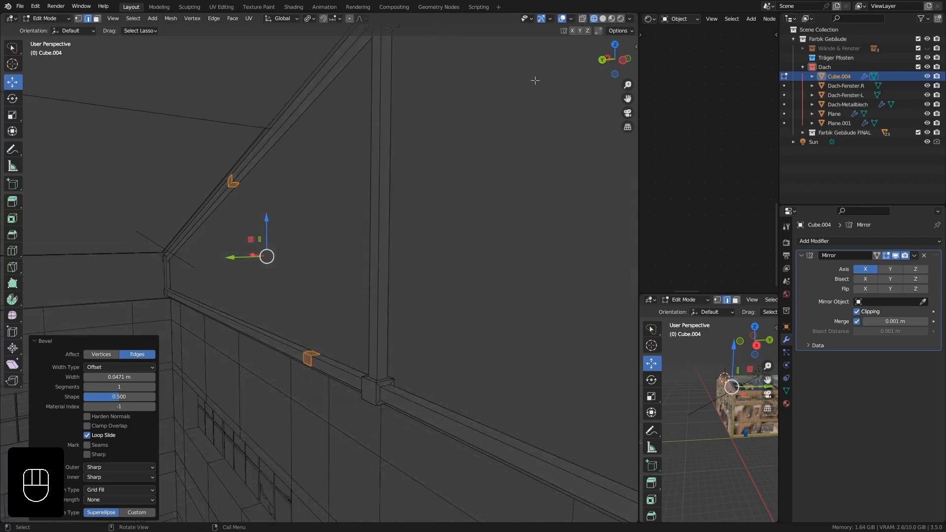
{"action": "left_click", "coordinate": [96, 19]}
{"action": "middle_click_drag", "start_coordinate": [204, 191], "coordinate": [378, 337]}
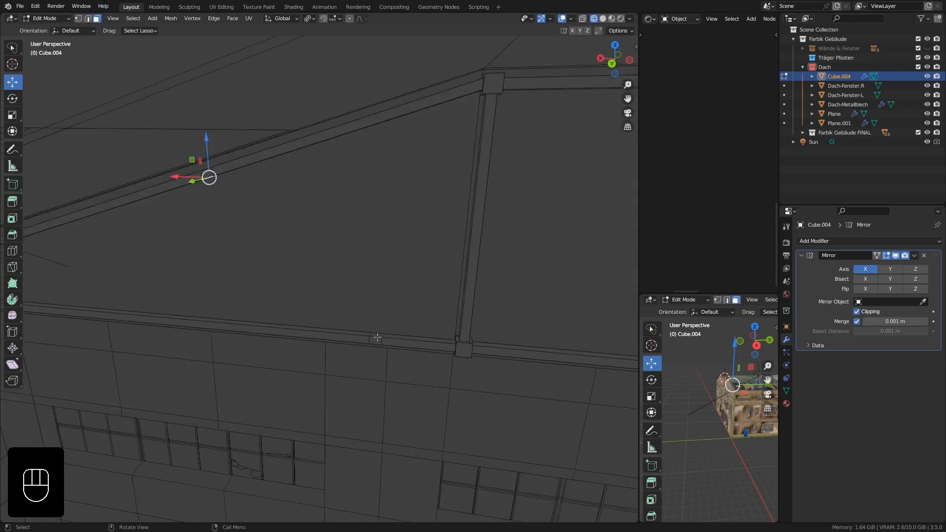
{"action": "scroll", "coordinate": [377, 338], "scroll_direction": "up", "scroll_amount": 2}
{"action": "left_click", "coordinate": [376, 334], "text": "shift"}
{"action": "middle_click_drag", "start_coordinate": [380, 289], "coordinate": [266, 235]}
{"action": "key", "text": "ctrl+e"}
{"action": "left_click", "coordinate": [322, 221]}
Examine the vertical posts and their upper and lower connecting blocks along the gable truss.
{"action": "middle_click_drag", "start_coordinate": [354, 245], "coordinate": [251, 237], "text": "shift"}
{"action": "middle_click_drag", "start_coordinate": [251, 236], "coordinate": [198, 215]}
{"action": "middle_click_drag", "start_coordinate": [198, 216], "coordinate": [244, 233], "text": "ctrl"}
{"action": "middle_click_drag", "start_coordinate": [300, 207], "coordinate": [281, 178], "text": "shift"}
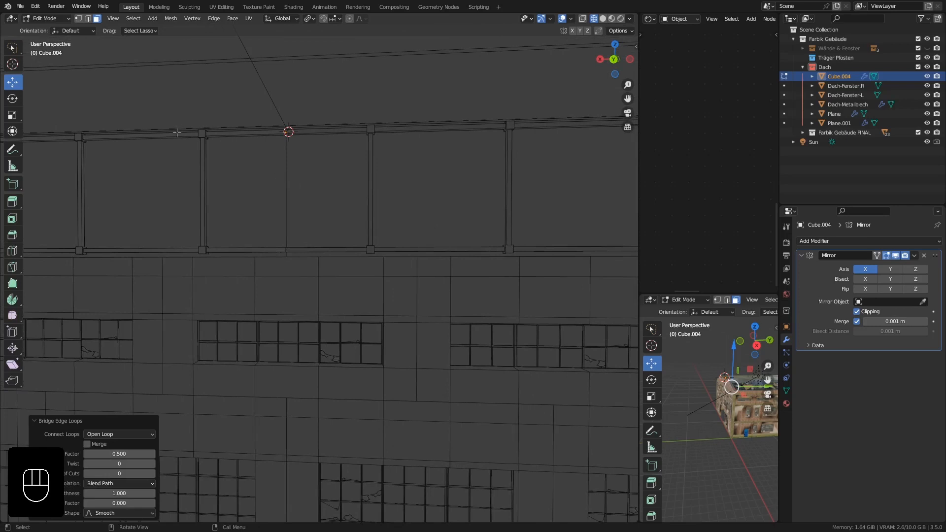
{"action": "middle_click_drag", "start_coordinate": [194, 147], "coordinate": [225, 100], "text": "ctrl"}
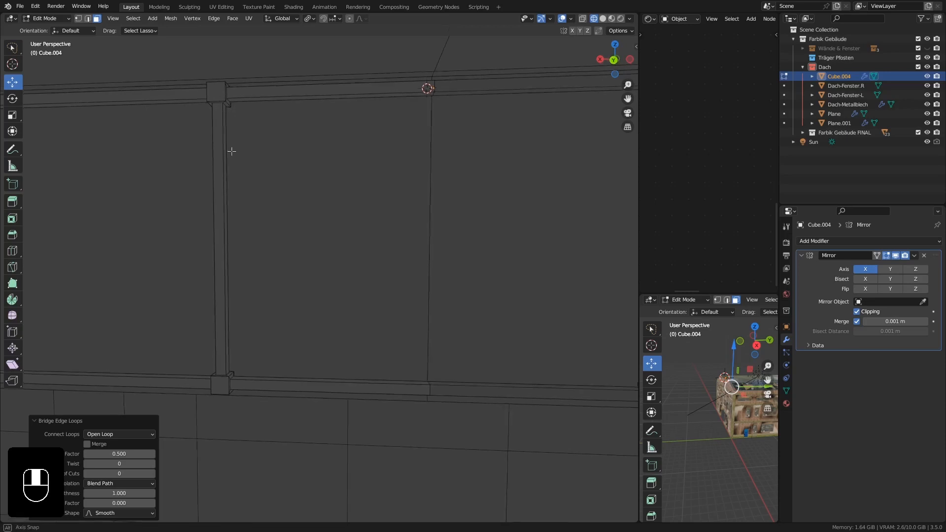
{"action": "middle_click_drag", "start_coordinate": [228, 162], "coordinate": [259, 82]}
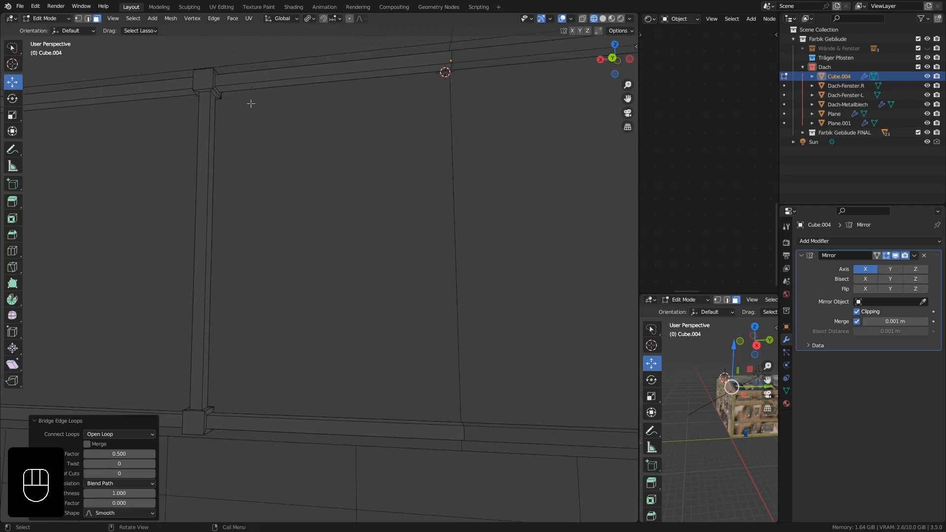
{"action": "scroll", "coordinate": [260, 108], "scroll_direction": "down", "scroll_amount": 1}
{"action": "middle_click_drag", "start_coordinate": [261, 108], "coordinate": [269, 110]}
{"action": "middle_click_drag", "start_coordinate": [275, 167], "coordinate": [279, 151], "text": "shift"}
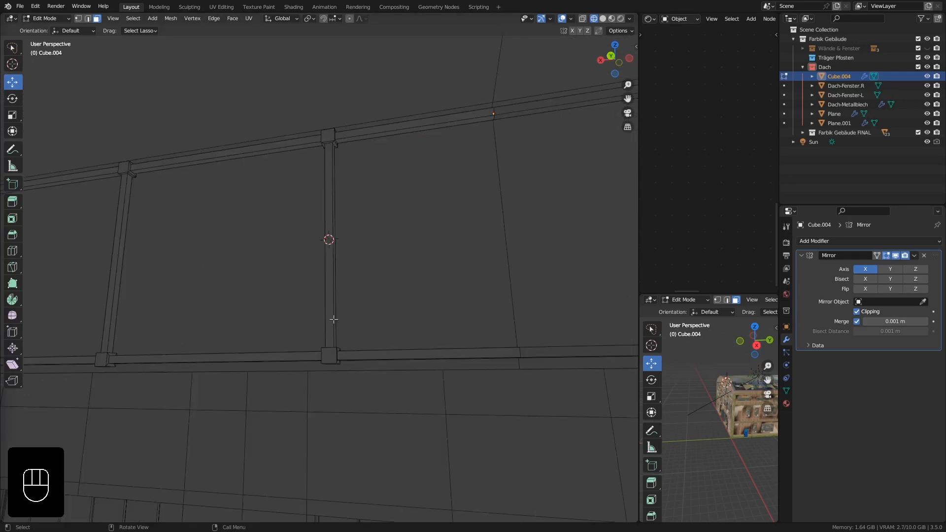
{"action": "middle_click_drag", "start_coordinate": [334, 247], "coordinate": [332, 256]}
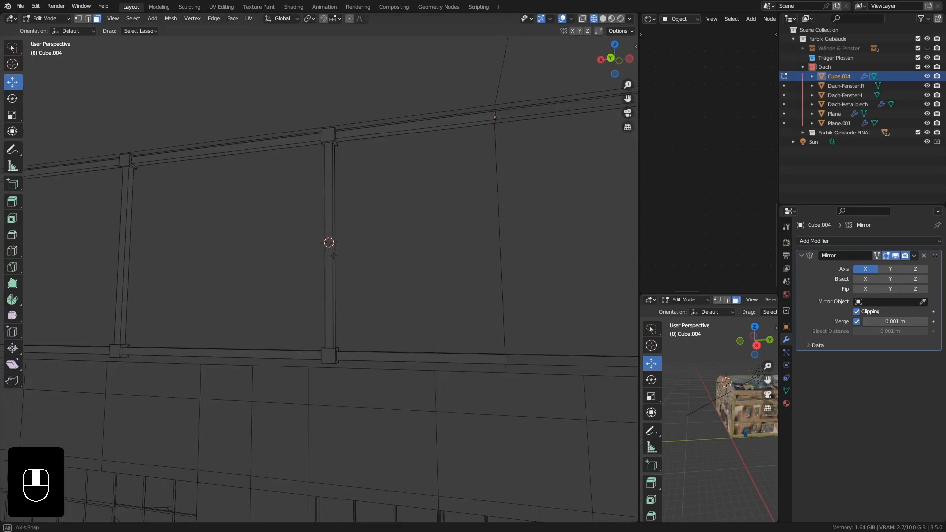
Snap the 3D cursor to the hall-facing face of the inner vertical post.
{"action": "left_click", "coordinate": [330, 214]}
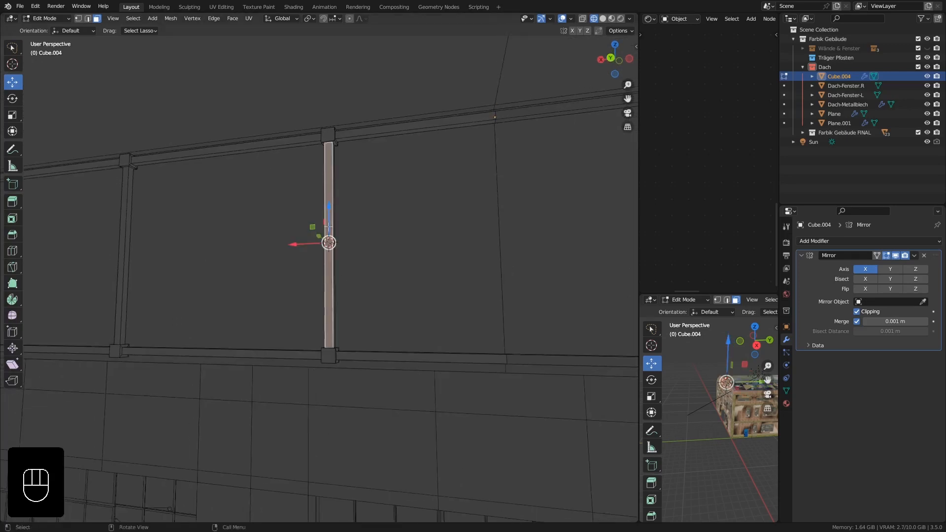
{"action": "middle_click_drag", "start_coordinate": [335, 233], "coordinate": [336, 224]}
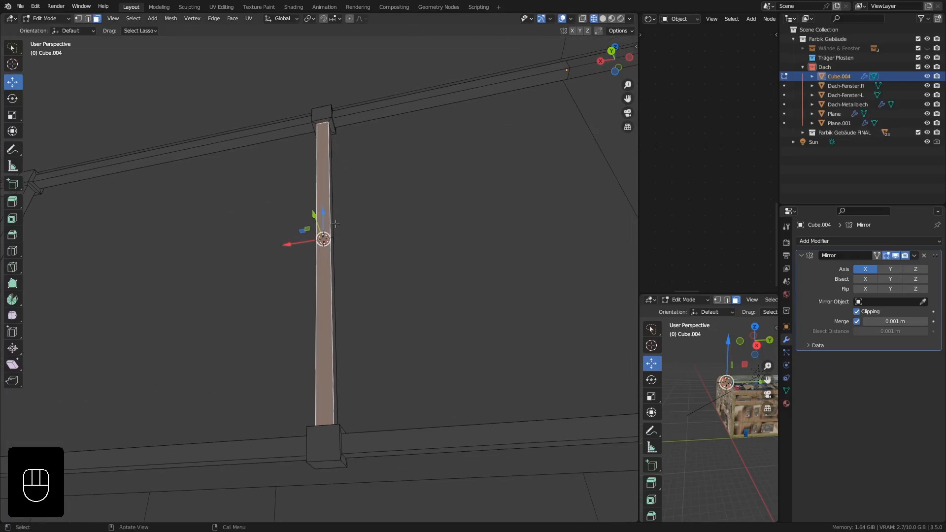
{"action": "key", "text": "shift+s"}
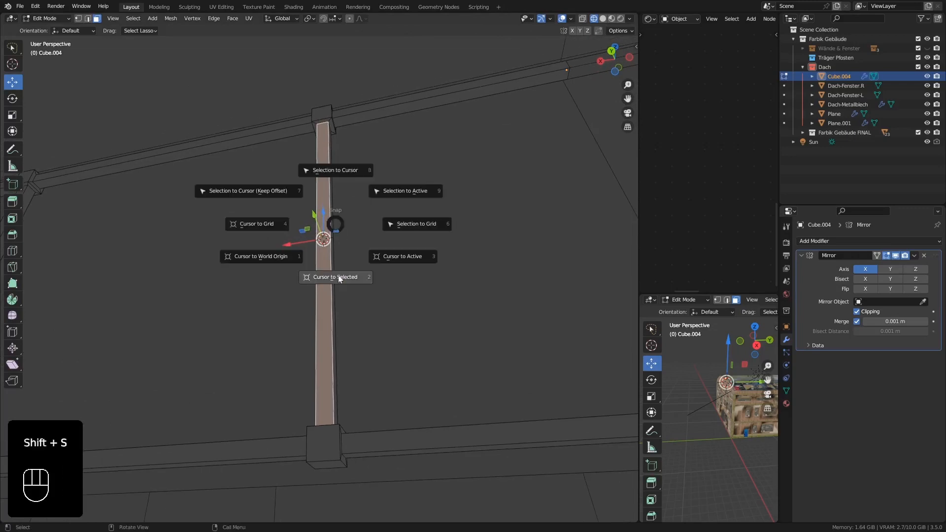
{"action": "left_click", "coordinate": [338, 276]}
Add a plane at the 3D cursor and rotate it 90° about the X axis to stand parallel to the post.
{"action": "middle_click_drag", "start_coordinate": [338, 276], "coordinate": [355, 238]}
{"action": "scroll", "coordinate": [325, 237], "scroll_direction": "up", "scroll_amount": 6}
{"action": "scroll", "coordinate": [340, 220], "scroll_direction": "down", "scroll_amount": 7}
{"action": "key", "text": "shift+a"}
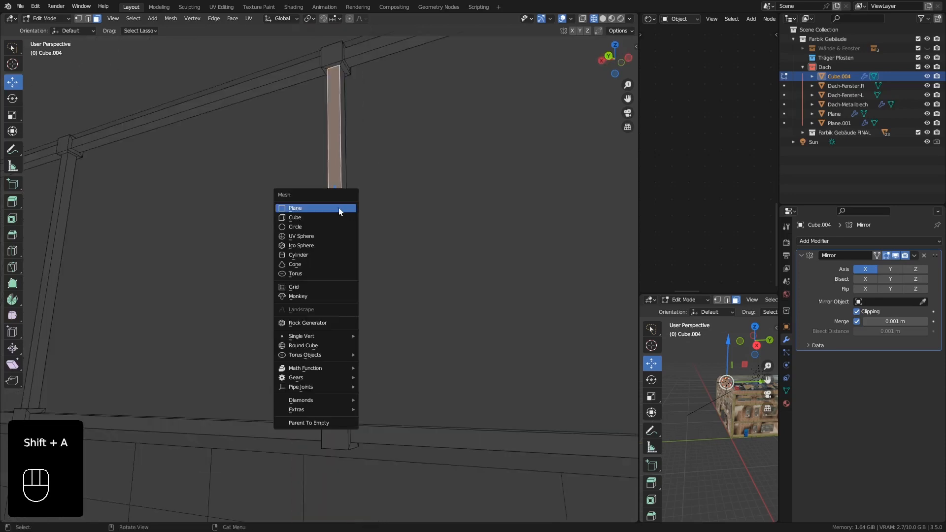
{"action": "left_click", "coordinate": [339, 208]}
{"action": "key", "text": "r"}
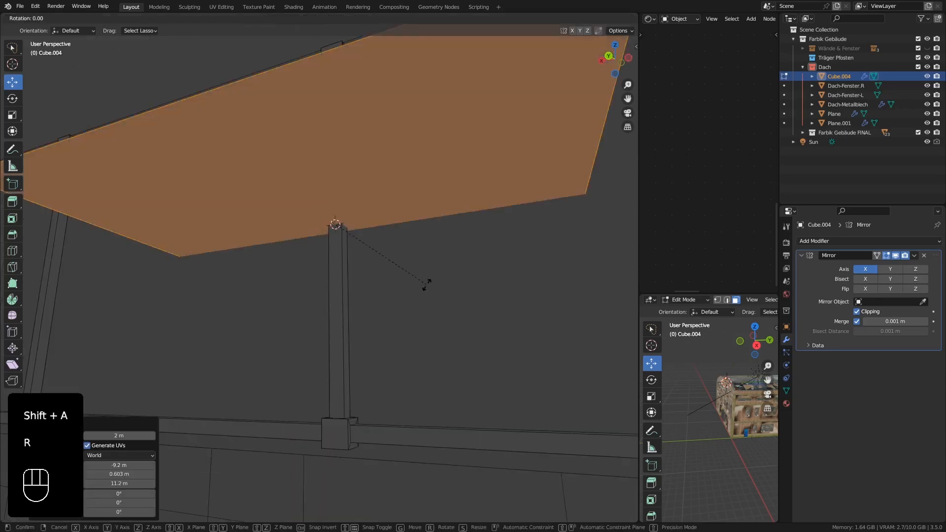
{"action": "key", "text": "x"}
{"action": "key", "text": "KP_9"}
{"action": "key", "text": "KP_0"}
{"action": "key", "text": "KP_Enter"}
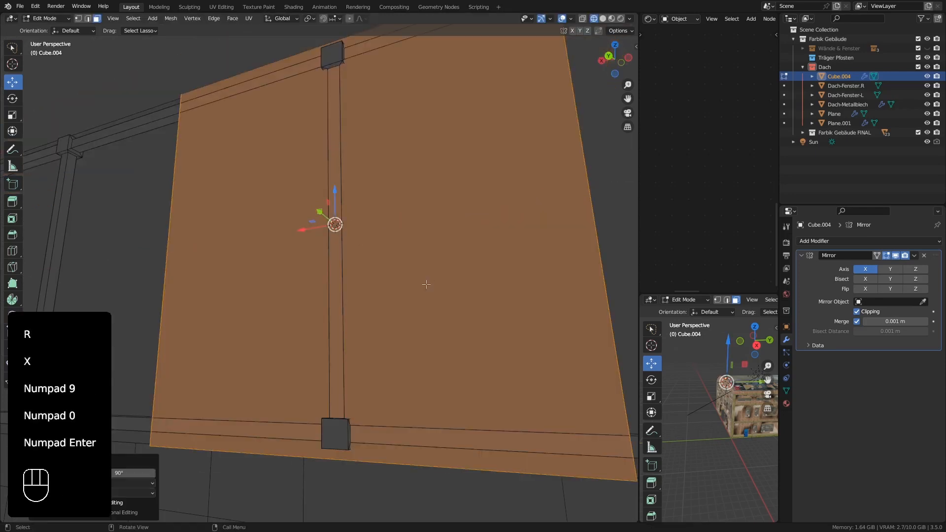
Scale the plane by 0.163 and raise it about 0.784 m along Z to the post's upper block.
{"action": "middle_click_drag", "start_coordinate": [426, 285], "coordinate": [503, 388]}
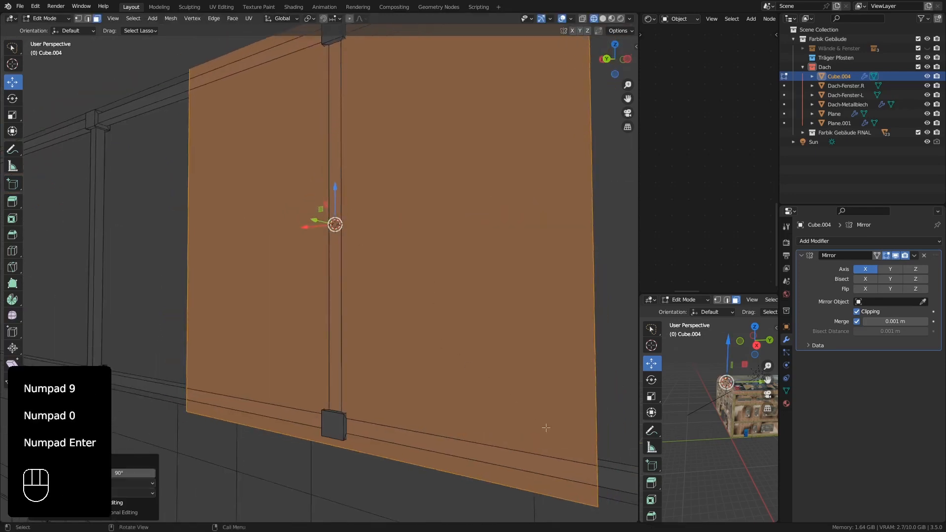
{"action": "key", "text": "s"}
{"action": "left_click", "coordinate": [375, 250]}
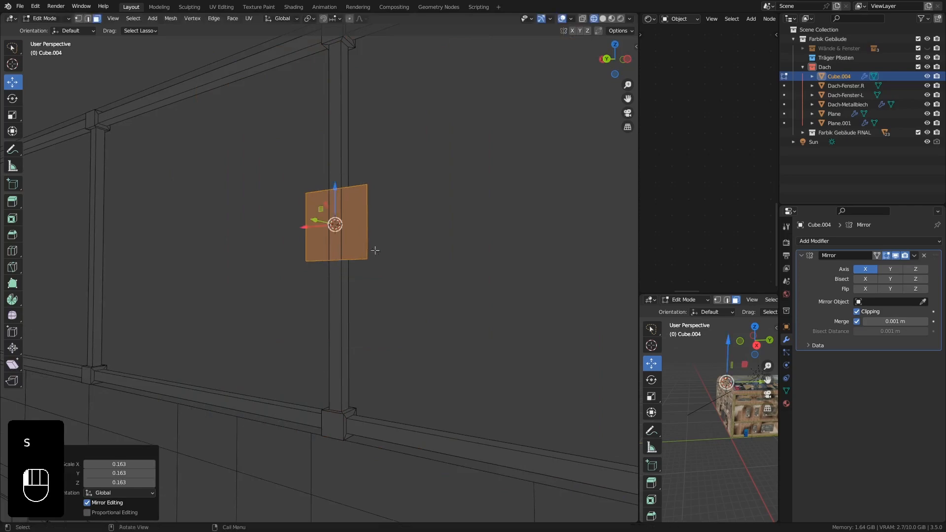
{"action": "middle_click_drag", "start_coordinate": [375, 251], "coordinate": [393, 196]}
{"action": "left_click_drag", "start_coordinate": [339, 271], "coordinate": [341, 101]}
Nudge the plane along Y by about 0.0039 m and a further 0.001 m to seat it at the post's front face.
{"action": "middle_click_drag", "start_coordinate": [406, 96], "coordinate": [331, 290]}
{"action": "scroll", "coordinate": [341, 116], "scroll_direction": "up", "scroll_amount": 4}
{"action": "scroll", "coordinate": [341, 117], "scroll_direction": "up", "scroll_amount": 3}
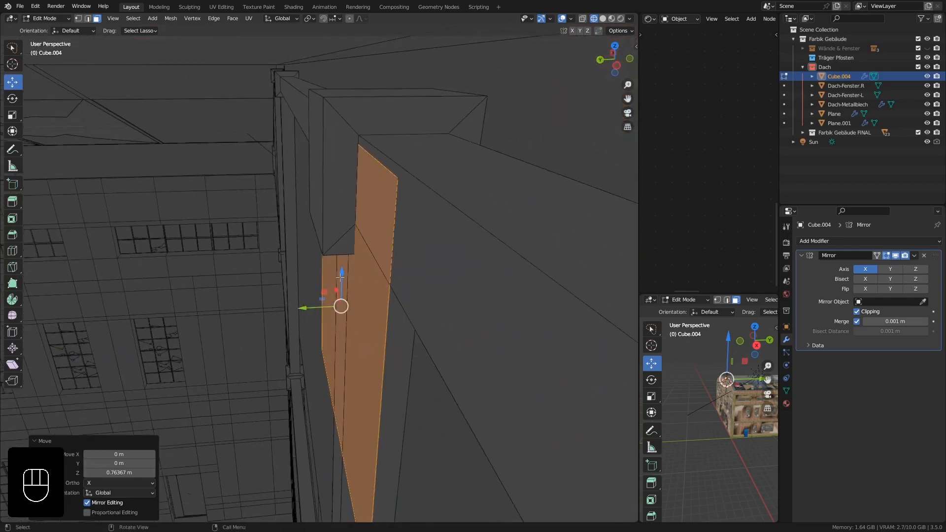
{"action": "left_click_drag", "start_coordinate": [340, 277], "coordinate": [342, 268]}
{"action": "left_click_drag", "start_coordinate": [311, 303], "coordinate": [357, 295]}
{"action": "left_click", "coordinate": [315, 302]}
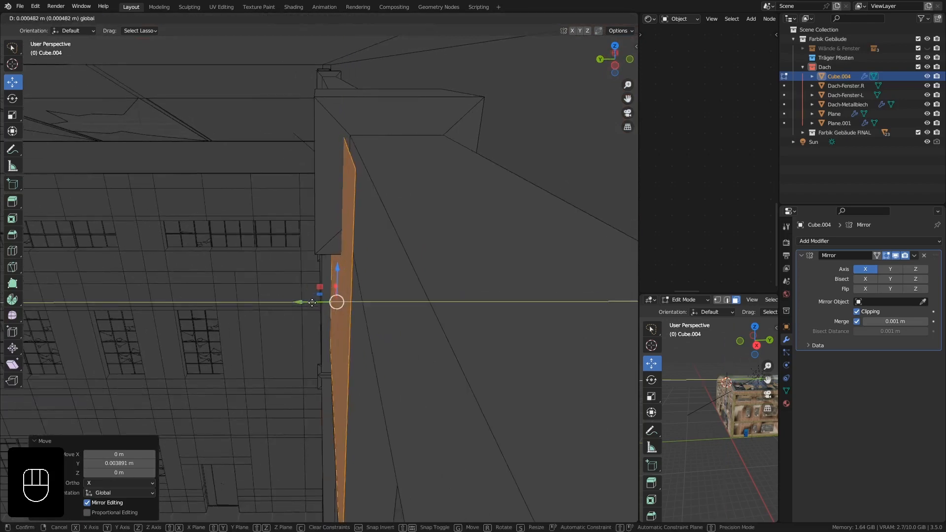
{"action": "middle_click_drag", "start_coordinate": [313, 303], "coordinate": [325, 309]}
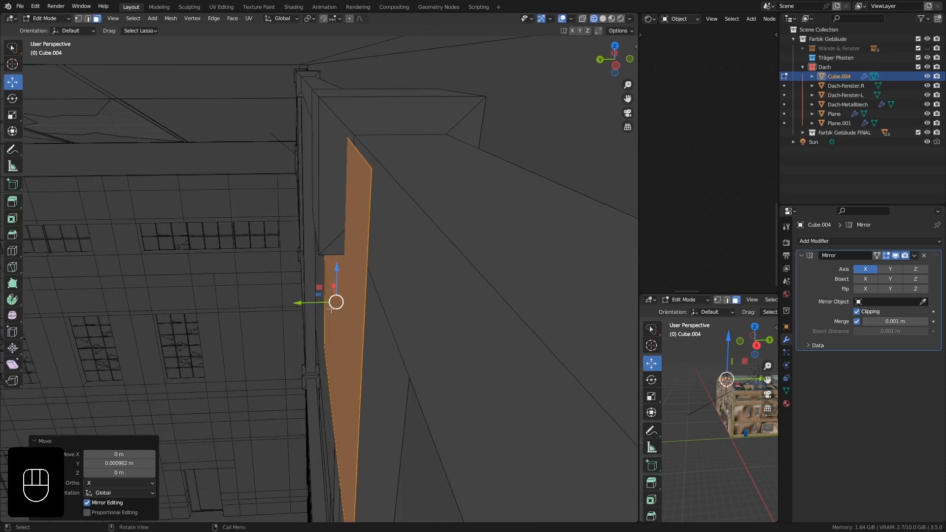
Extrude the plane 0.004852 m along its normal to make a thin connecting plate.
{"action": "key", "text": "e"}
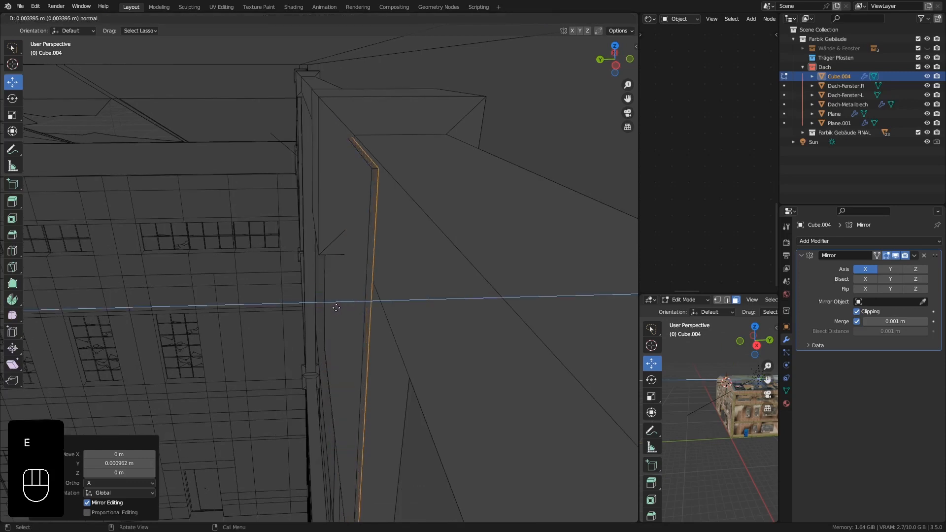
{"action": "left_click", "coordinate": [337, 307]}
{"action": "middle_click_drag", "start_coordinate": [339, 303], "coordinate": [429, 312]}
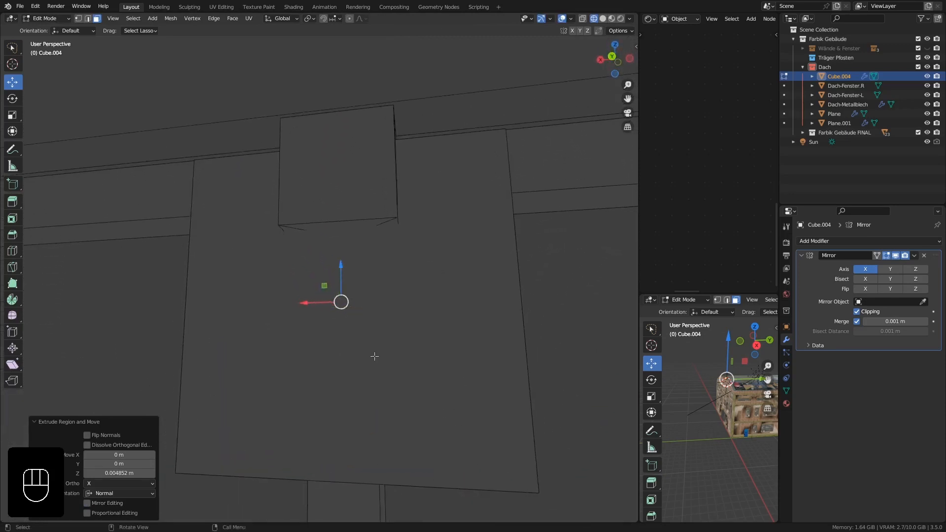
{"action": "middle_click_drag", "start_coordinate": [374, 355], "coordinate": [402, 277]}
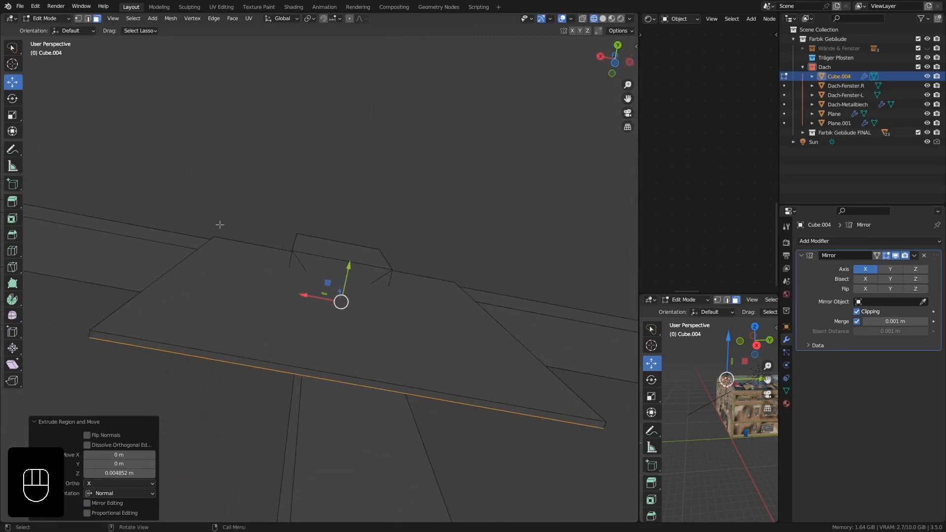
Collapse the connecting plate's bottom face to zero width along X to turn the plate into a downward-pointing triangle.
{"action": "left_click", "coordinate": [339, 375]}
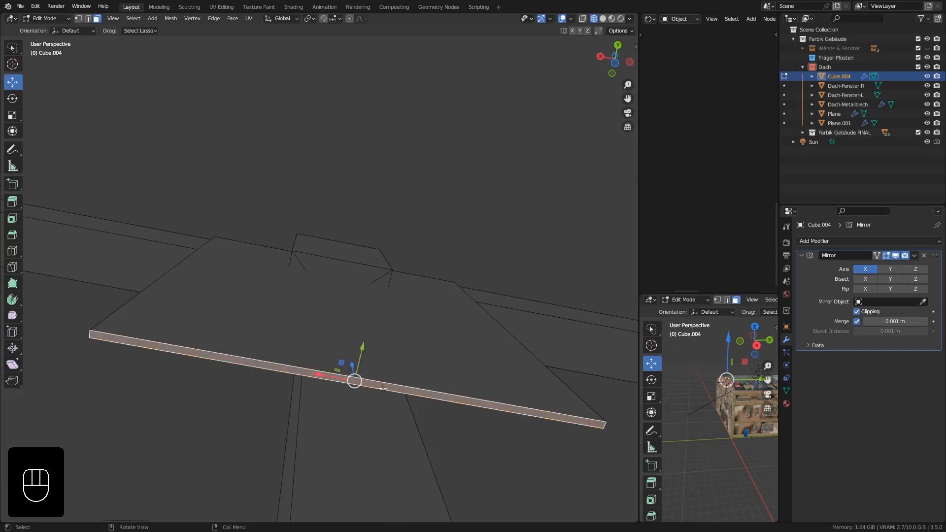
{"action": "middle_click_drag", "start_coordinate": [362, 360], "coordinate": [484, 432]}
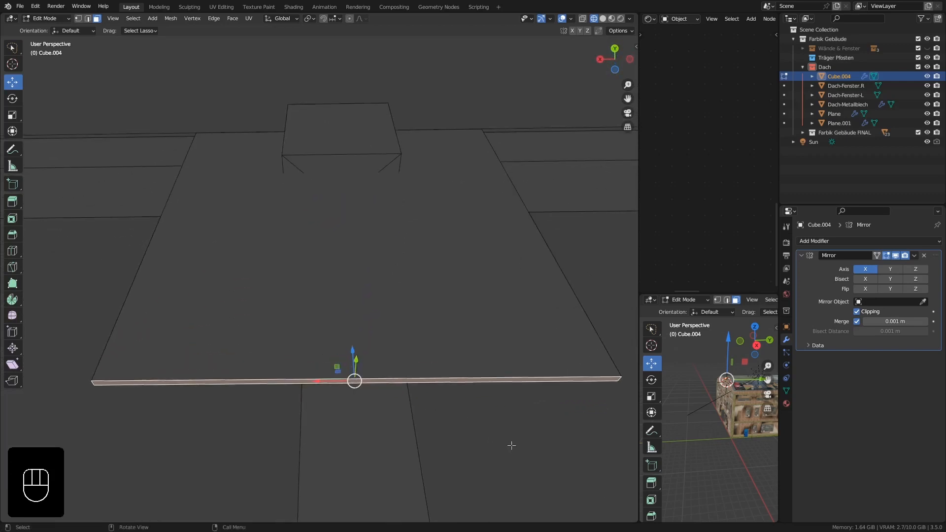
{"action": "key", "text": "s"}
{"action": "key", "text": "x"}
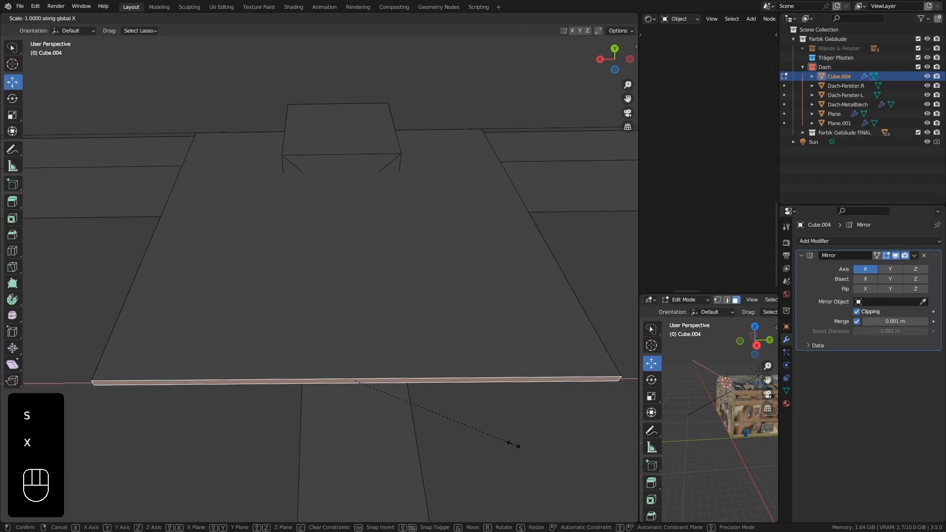
{"action": "key", "text": "KP_0"}
{"action": "key", "text": "KP_Enter"}
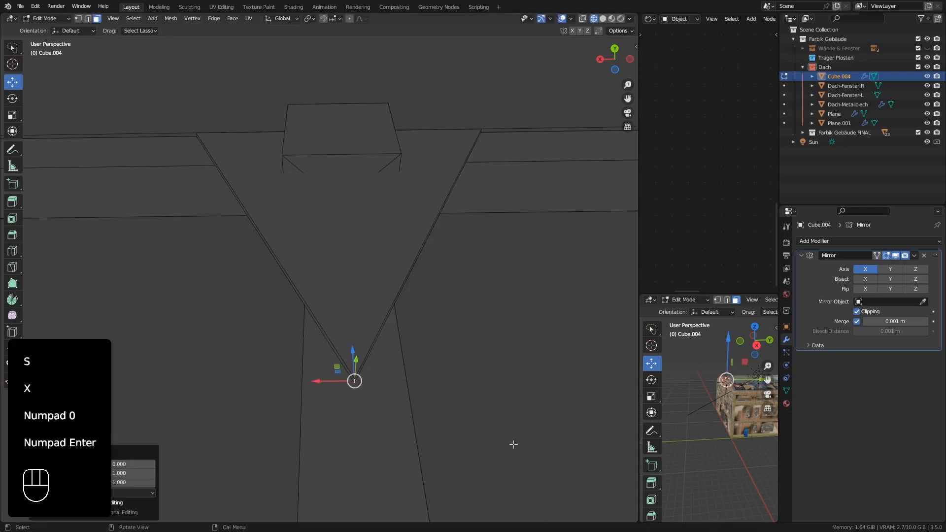
Select the entire triangular plate and widen it by a factor of 1.804 along X.
{"action": "middle_click_drag", "start_coordinate": [371, 404], "coordinate": [347, 390]}
{"action": "left_click_drag", "start_coordinate": [335, 387], "coordinate": [356, 382]}
{"action": "right_click", "coordinate": [356, 382]}
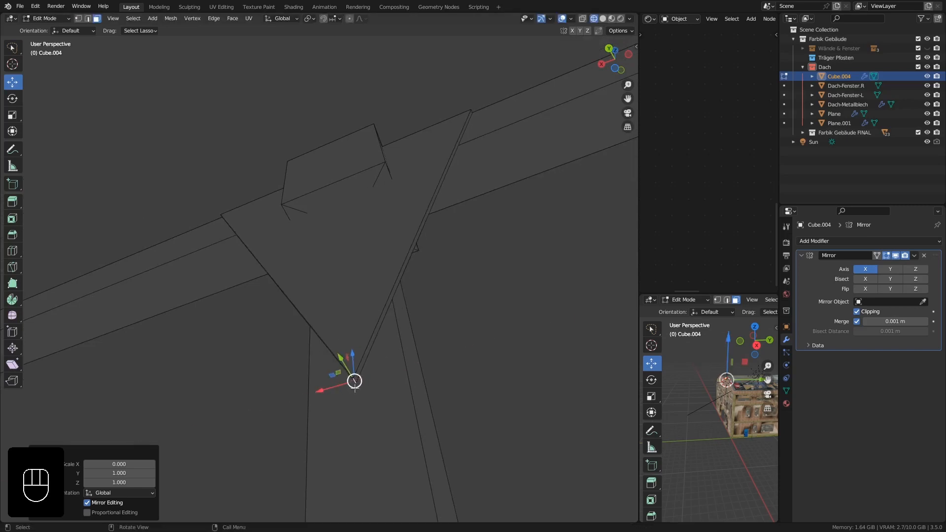
{"action": "left_click", "coordinate": [359, 389]}
{"action": "middle_click_drag", "start_coordinate": [362, 401], "coordinate": [374, 320]}
{"action": "left_click", "coordinate": [374, 320], "text": "shift"}
{"action": "scroll", "coordinate": [368, 305], "scroll_direction": "down", "scroll_amount": 5}
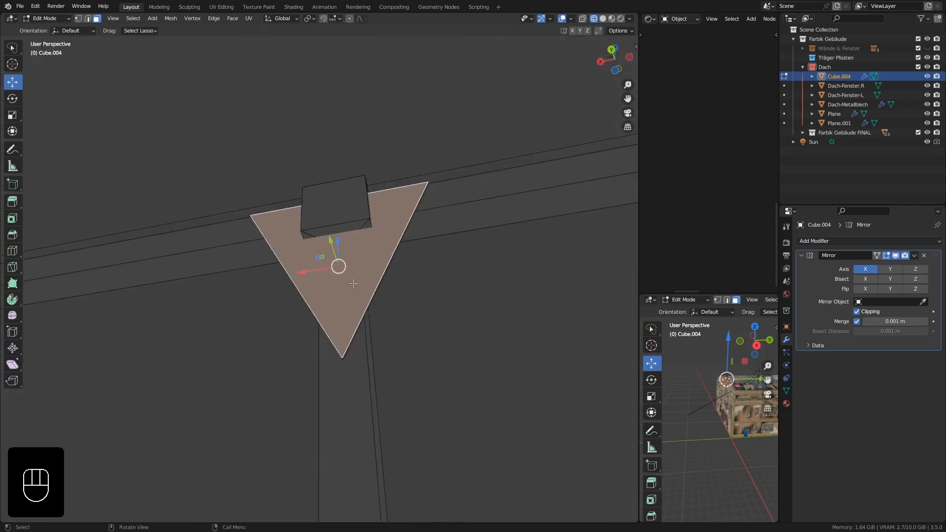
{"action": "key", "text": "l"}
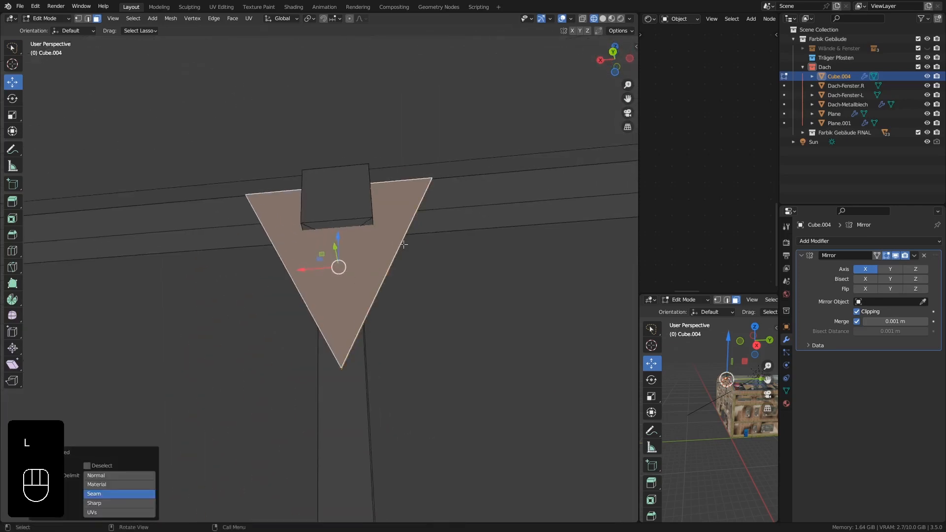
{"action": "middle_click_drag", "start_coordinate": [405, 244], "coordinate": [424, 250]}
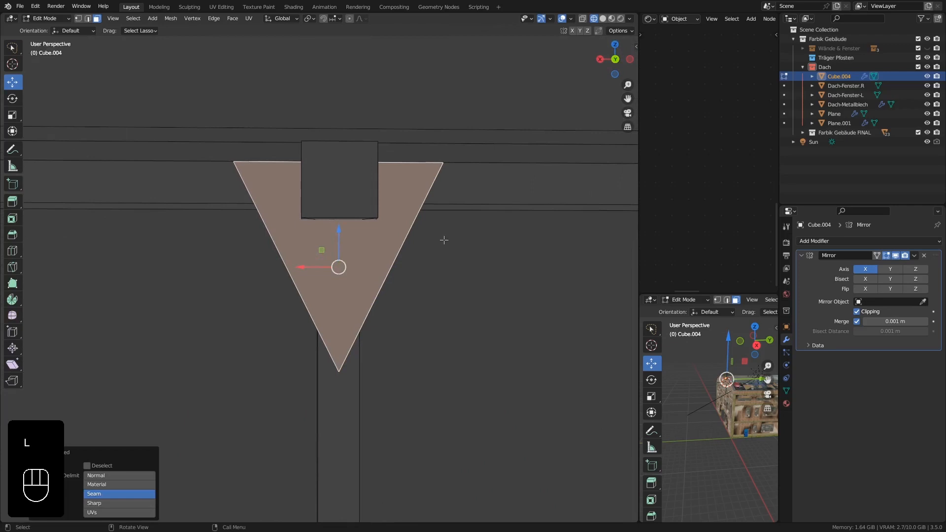
{"action": "key", "text": "s"}
{"action": "key", "text": "x"}
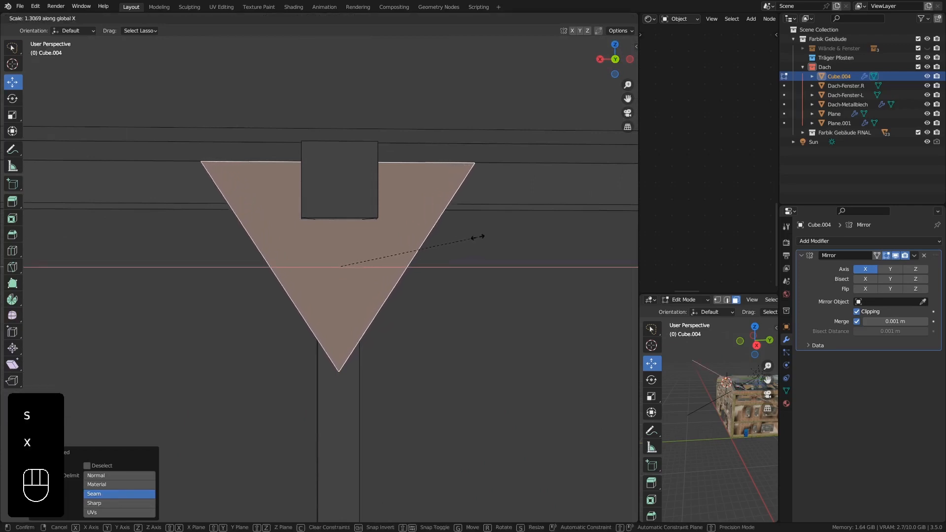
{"action": "left_click", "coordinate": [532, 233]}
{"action": "middle_click_drag", "start_coordinate": [482, 289], "coordinate": [483, 227]}
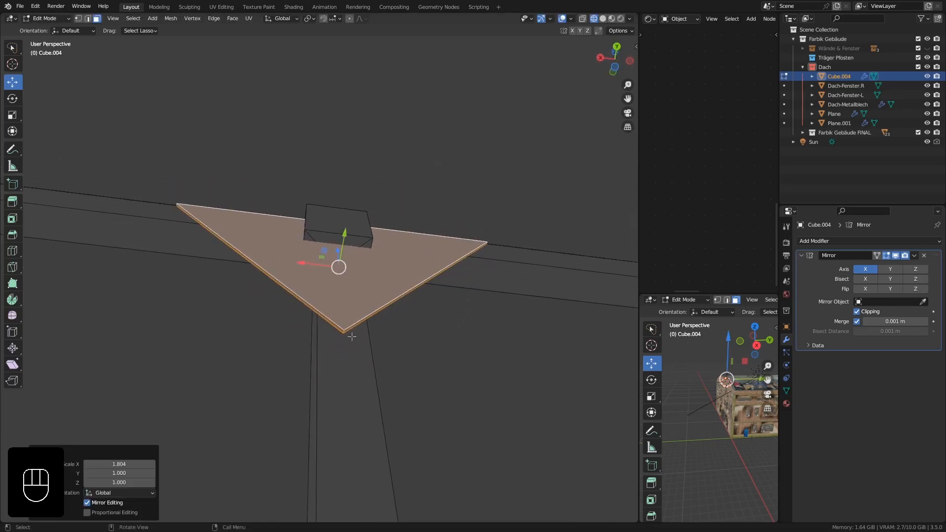
Select the overlapping vertices at the triangular plate's lower tip with X-ray on and merge them by distance at 0.0001 m.
{"action": "left_click", "coordinate": [88, 19]}
{"action": "middle_click_drag", "start_coordinate": [260, 331], "coordinate": [350, 353]}
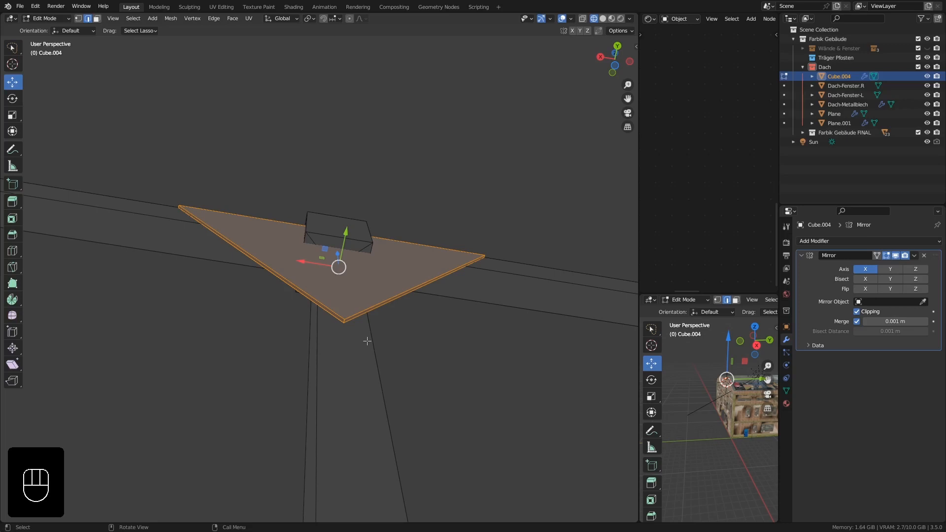
{"action": "middle_click_drag", "start_coordinate": [372, 340], "coordinate": [322, 206]}
{"action": "scroll", "coordinate": [347, 305], "scroll_direction": "up", "scroll_amount": 4}
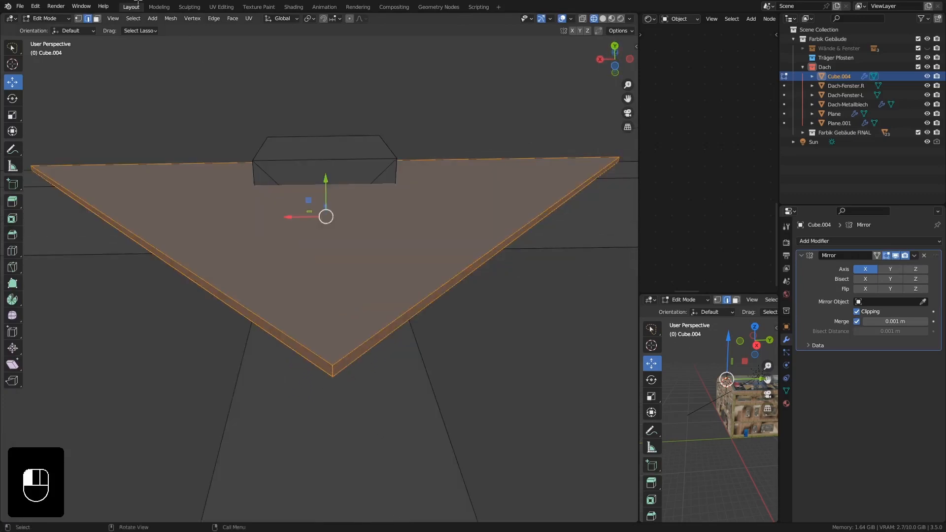
{"action": "left_click", "coordinate": [275, 313]}
{"action": "mouse_move", "coordinate": [342, 381]}
{"action": "middle_mouse_down"}
{"action": "mouse_move", "coordinate": [363, 368]}
{"action": "mouse_move", "coordinate": [370, 376]}
{"action": "mouse_move", "coordinate": [359, 376]}
{"action": "middle_mouse_up"}
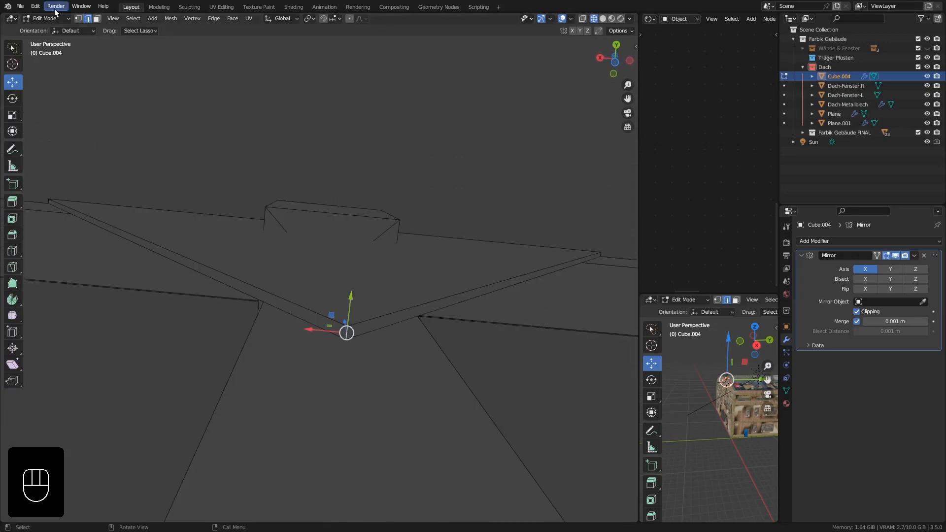
{"action": "left_click", "coordinate": [78, 19]}
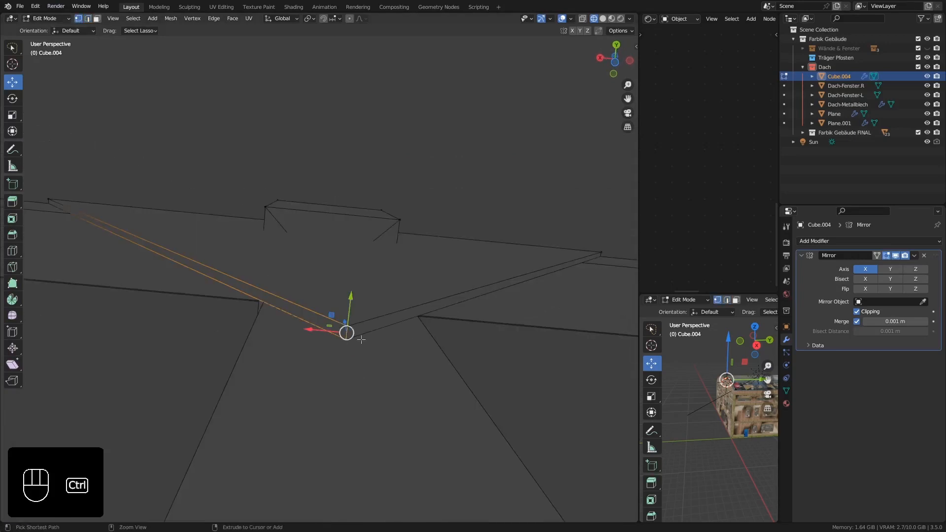
{"action": "middle_click_drag", "start_coordinate": [362, 338], "coordinate": [364, 323], "text": "ctrl"}
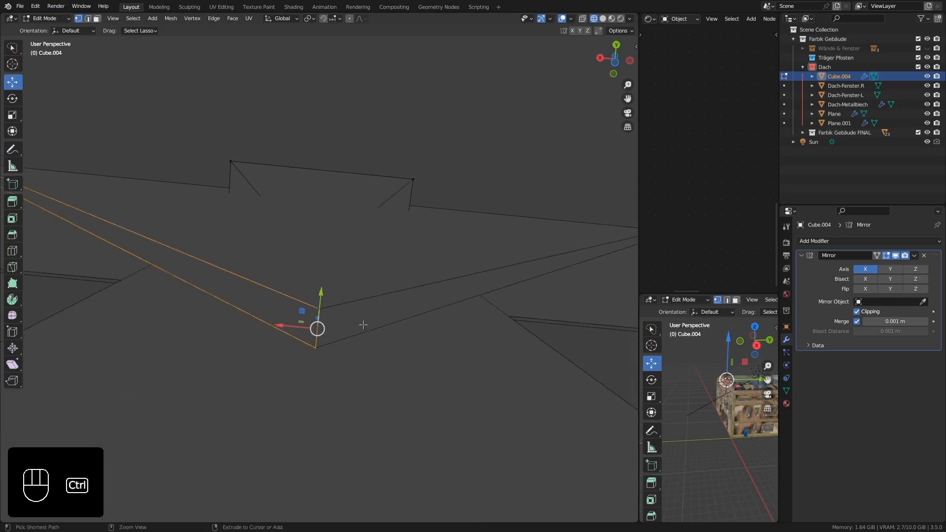
{"action": "left_click", "coordinate": [582, 20]}
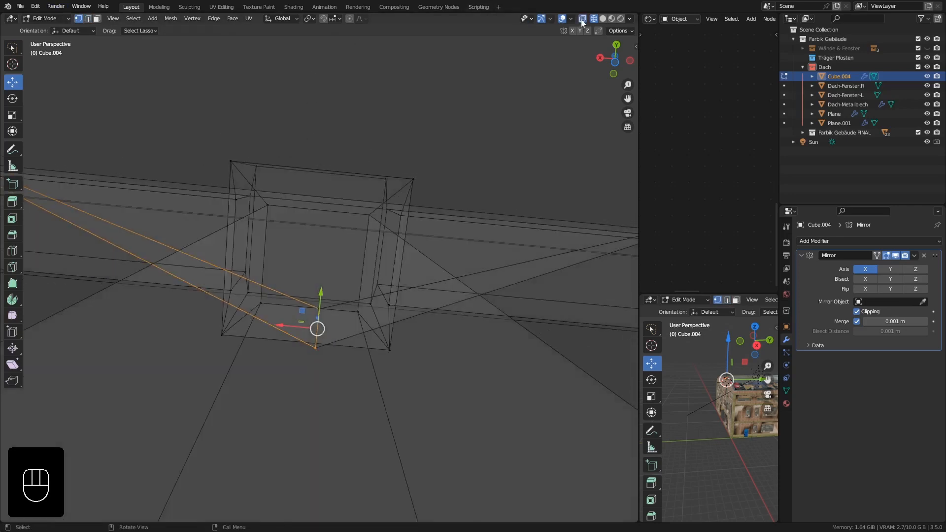
{"action": "mouse_move", "coordinate": [319, 299]}
{"action": "middle_mouse_down"}
{"action": "mouse_move", "coordinate": [323, 315]}
{"action": "mouse_move", "coordinate": [316, 296]}
{"action": "middle_mouse_up"}
{"action": "key", "text": "b"}
{"action": "left_click_drag", "start_coordinate": [306, 288], "coordinate": [328, 348]}
{"action": "middle_click_drag", "start_coordinate": [323, 316], "coordinate": [327, 321]}
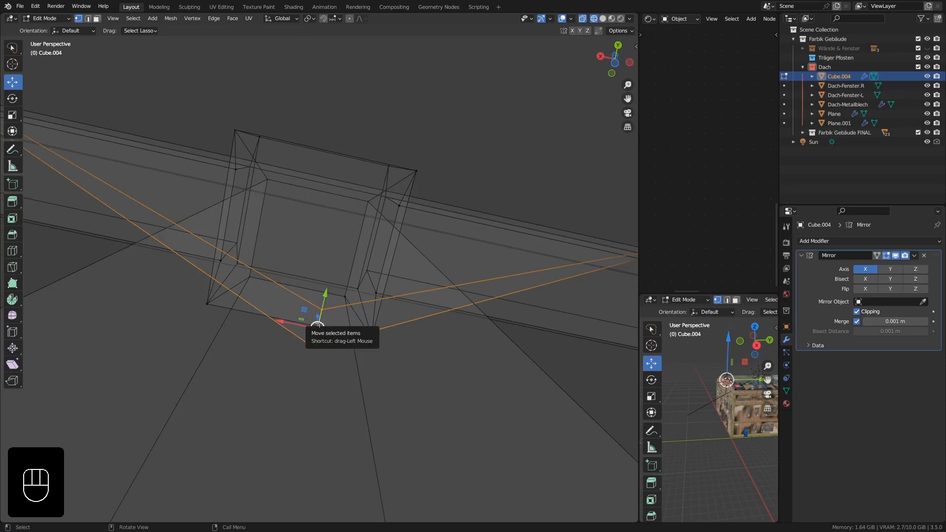
{"action": "left_click", "coordinate": [171, 18]}
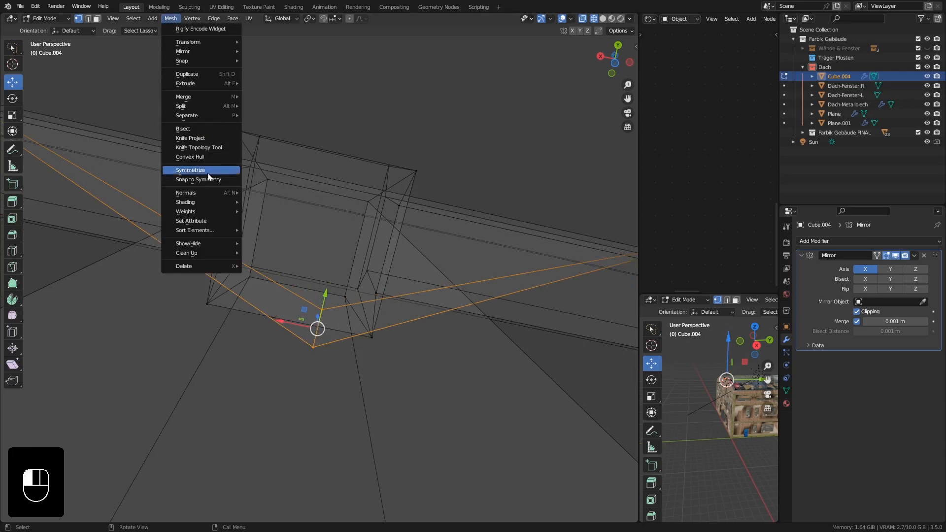
{"action": "mouse_move", "coordinate": [208, 253]}
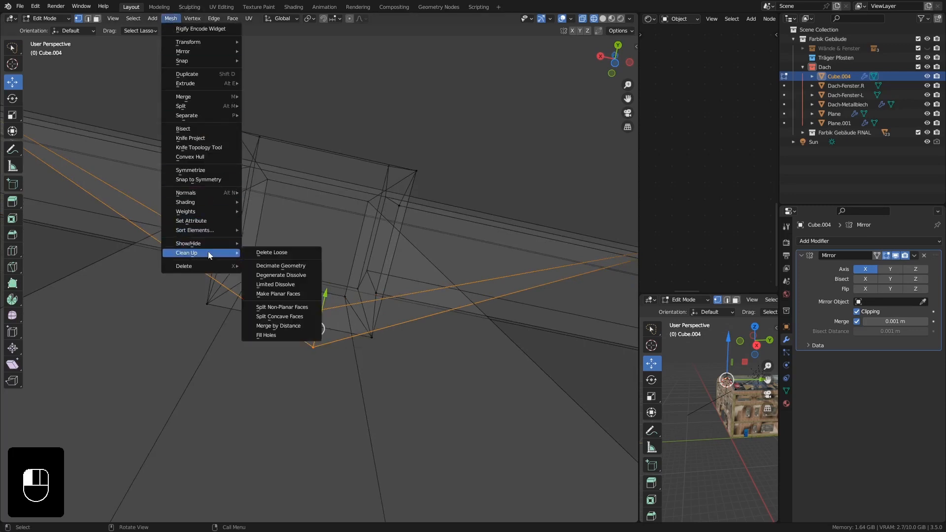
{"action": "left_click", "coordinate": [286, 326]}
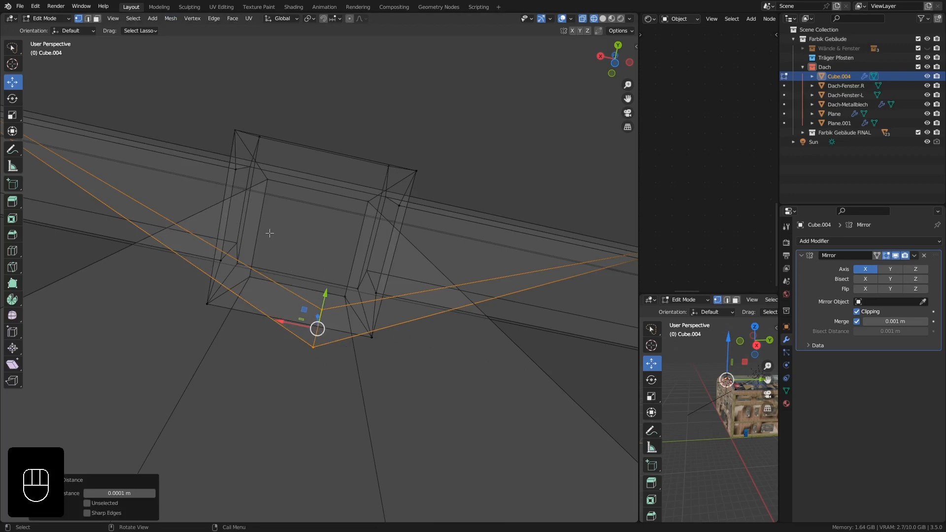
Check the merged vertices at the plate's tip, disable X-ray and display the model in solid shading.
{"action": "middle_click_drag", "start_coordinate": [269, 233], "coordinate": [273, 272]}
{"action": "left_click", "coordinate": [313, 318]}
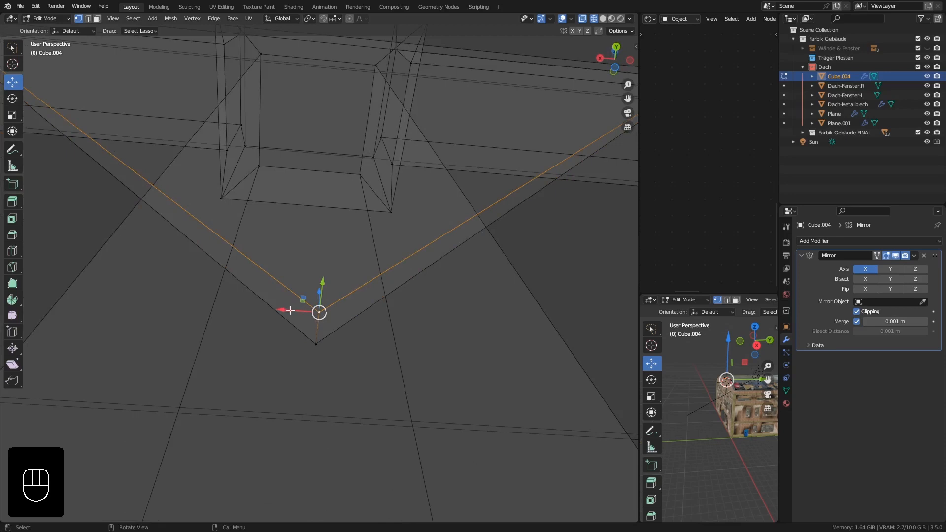
{"action": "left_click_drag", "start_coordinate": [290, 311], "coordinate": [253, 308]}
{"action": "scroll", "coordinate": [257, 226], "scroll_direction": "down", "scroll_amount": 8}
{"action": "middle_click_drag", "start_coordinate": [260, 225], "coordinate": [264, 222]}
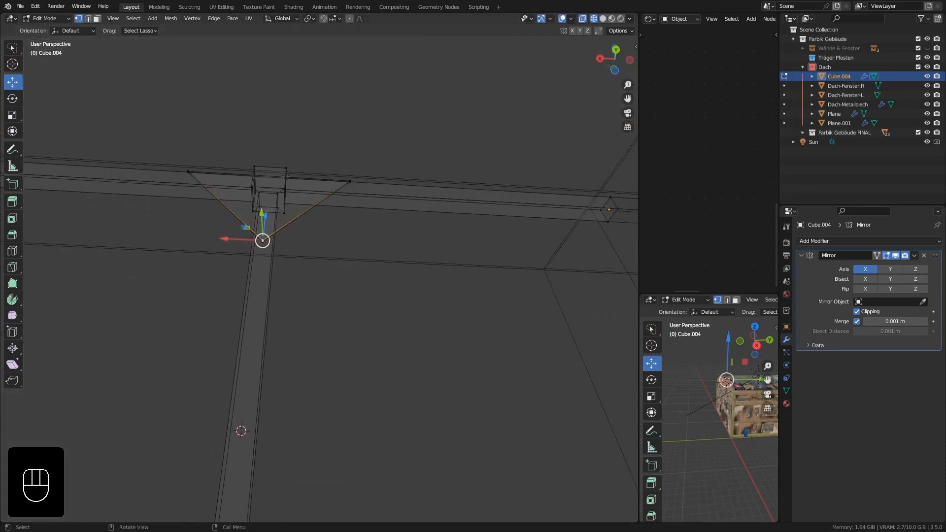
{"action": "left_click", "coordinate": [583, 19]}
{"action": "left_click", "coordinate": [605, 19]}
{"action": "mouse_move", "coordinate": [323, 190]}
{"action": "middle_mouse_down"}
{"action": "mouse_move", "coordinate": [320, 202]}
{"action": "mouse_move", "coordinate": [294, 217]}
{"action": "mouse_move", "coordinate": [234, 228]}
{"action": "mouse_move", "coordinate": [270, 169]}
{"action": "mouse_move", "coordinate": [290, 170]}
{"action": "middle_mouse_up"}
{"action": "key", "text": "Tab"}
{"action": "key", "text": "Tab"}
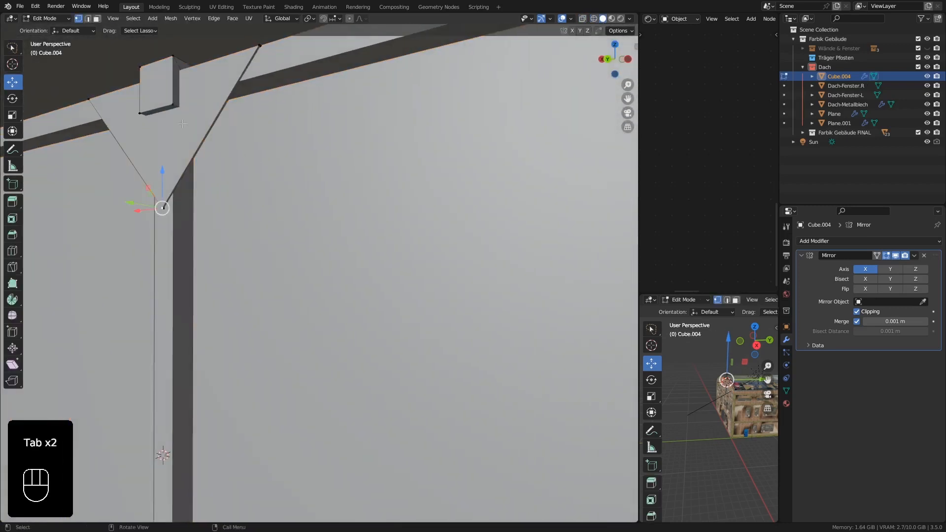
{"action": "scroll", "coordinate": [167, 124], "scroll_direction": "down", "scroll_amount": 4}
{"action": "middle_click_drag", "start_coordinate": [162, 123], "coordinate": [178, 133], "text": "shift"}
{"action": "scroll", "coordinate": [180, 131], "scroll_direction": "up", "scroll_amount": 4}
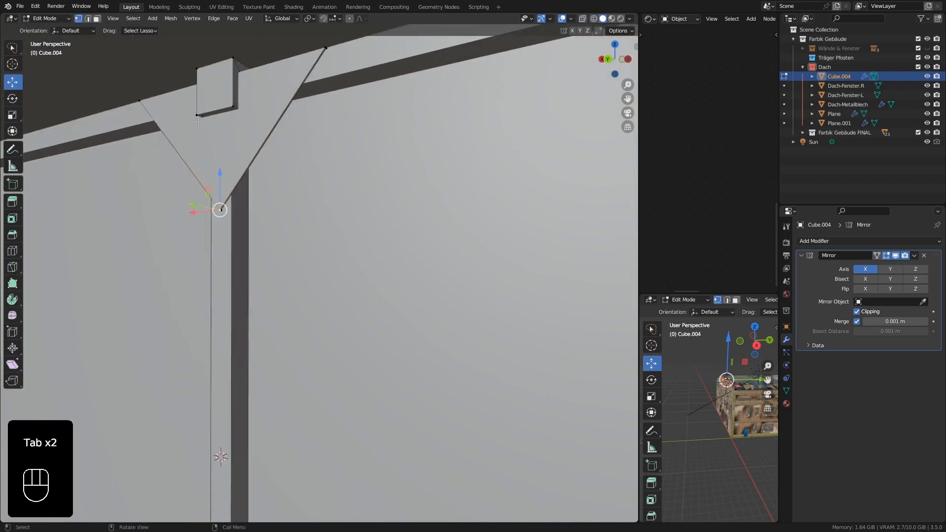
Select the front face of the triangular plate and snap the 3D cursor to it.
{"action": "left_click", "coordinate": [235, 109]}
{"action": "middle_click_drag", "start_coordinate": [237, 112], "coordinate": [359, 191]}
{"action": "middle_click_drag", "start_coordinate": [359, 191], "coordinate": [370, 198]}
{"action": "middle_click_drag", "start_coordinate": [299, 174], "coordinate": [333, 198]}
{"action": "left_click", "coordinate": [97, 18]}
{"action": "key", "text": "shift+s"}
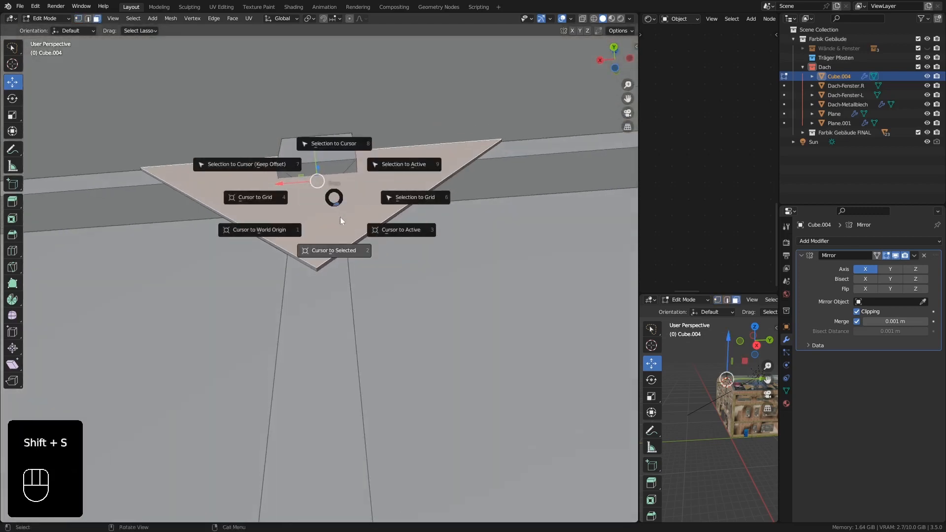
{"action": "left_click", "coordinate": [330, 255]}
{"action": "middle_click_drag", "start_coordinate": [331, 204], "coordinate": [332, 206]}
Add a hexagonal bolt head at the 3D cursor as a cylinder with 6 vertices, 0.02 m radius and 0.015 m depth.
{"action": "key", "text": "shift+a"}
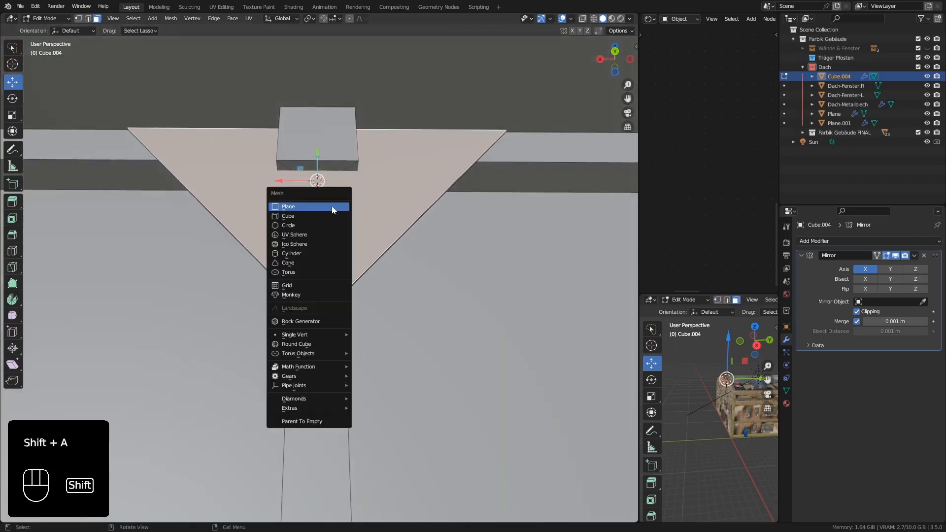
{"action": "left_click", "coordinate": [292, 254]}
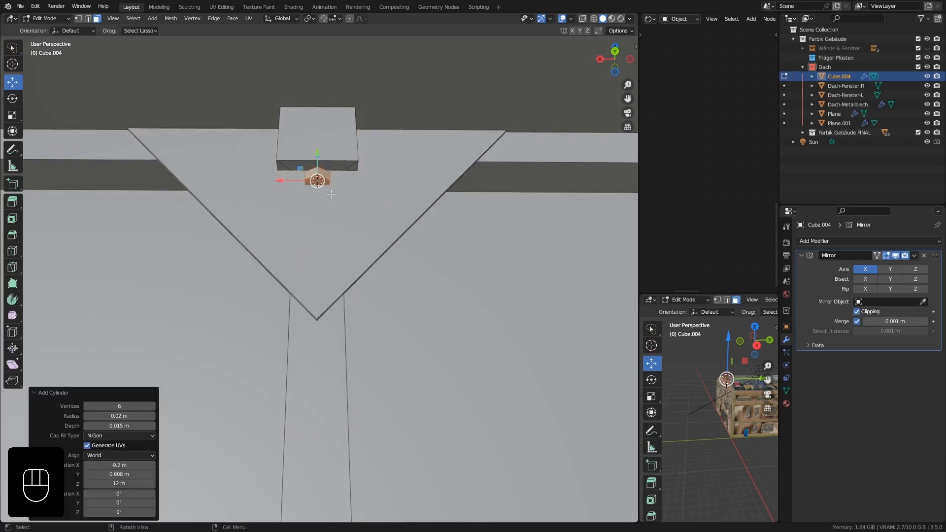
{"action": "middle_click_drag", "start_coordinate": [332, 194], "coordinate": [339, 194]}
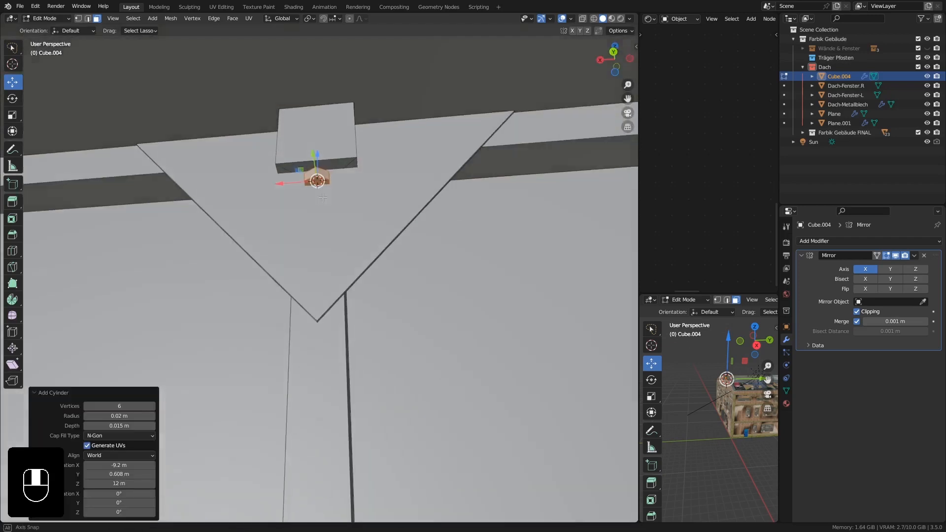
{"action": "left_click", "coordinate": [123, 406]}
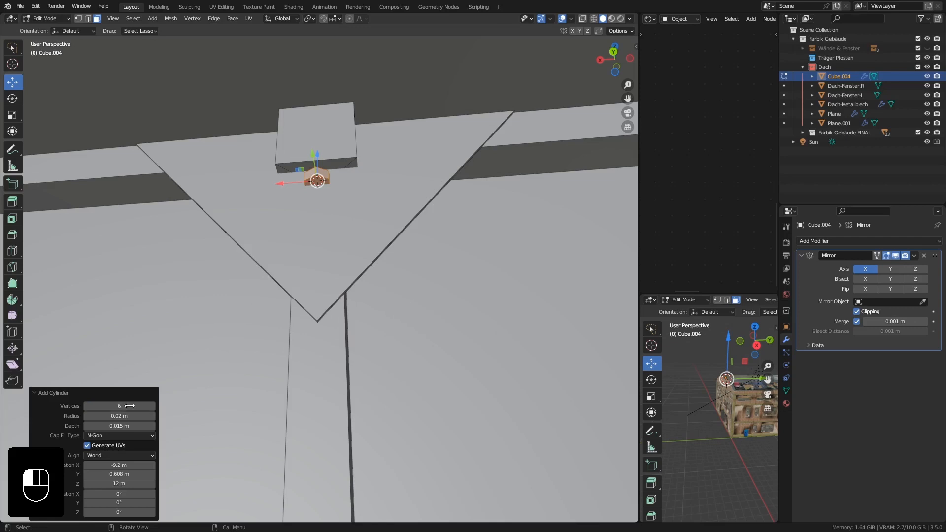
{"action": "key", "text": "Return"}
{"action": "middle_click_drag", "start_coordinate": [295, 257], "coordinate": [302, 257]}
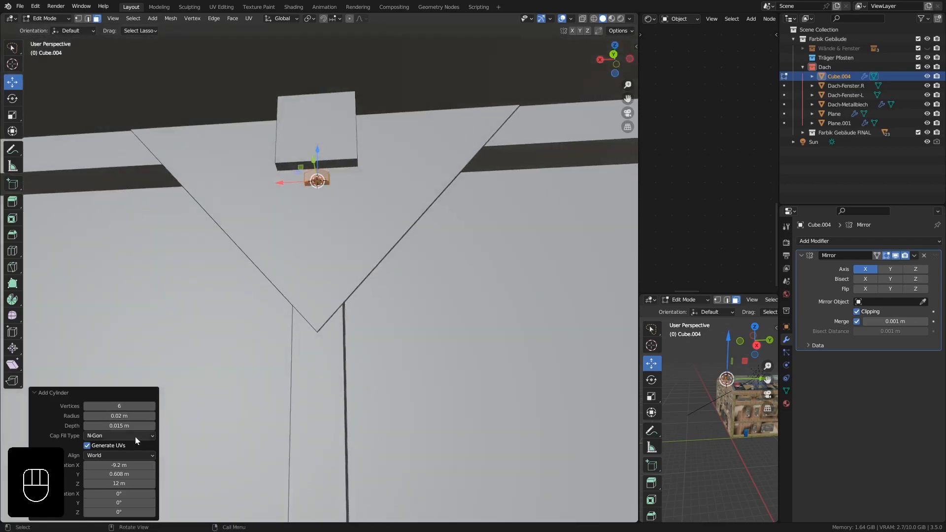
{"action": "left_click", "coordinate": [120, 416]}
{"action": "type", "text": "0.0"}
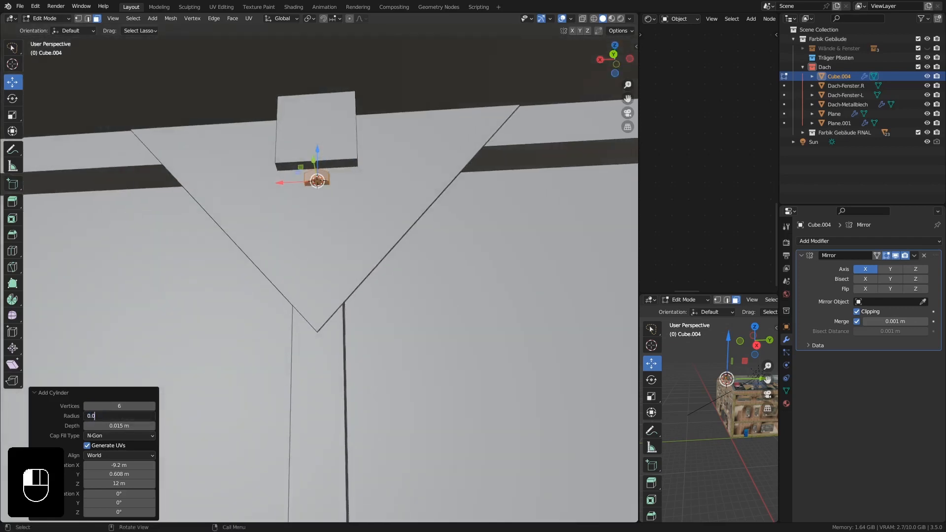
{"action": "type", "text": "2"}
{"action": "key", "text": "Return"}
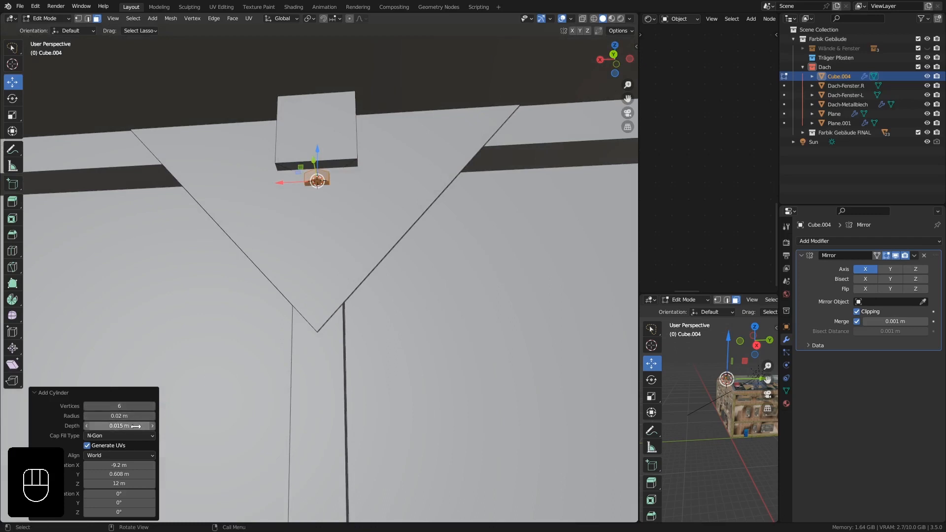
Rotate the new bolt head 90° about X so its hexagonal face lies parallel to the plate.
{"action": "middle_click_drag", "start_coordinate": [344, 174], "coordinate": [320, 189]}
{"action": "scroll", "coordinate": [320, 190], "scroll_direction": "up", "scroll_amount": 7}
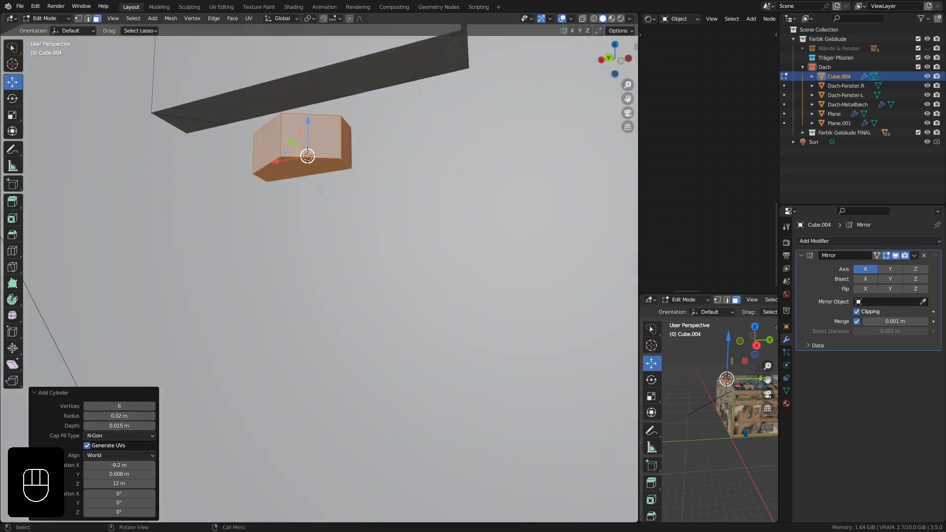
{"action": "left_click", "coordinate": [130, 493]}
{"action": "type", "text": "90"}
{"action": "key", "text": "Return"}
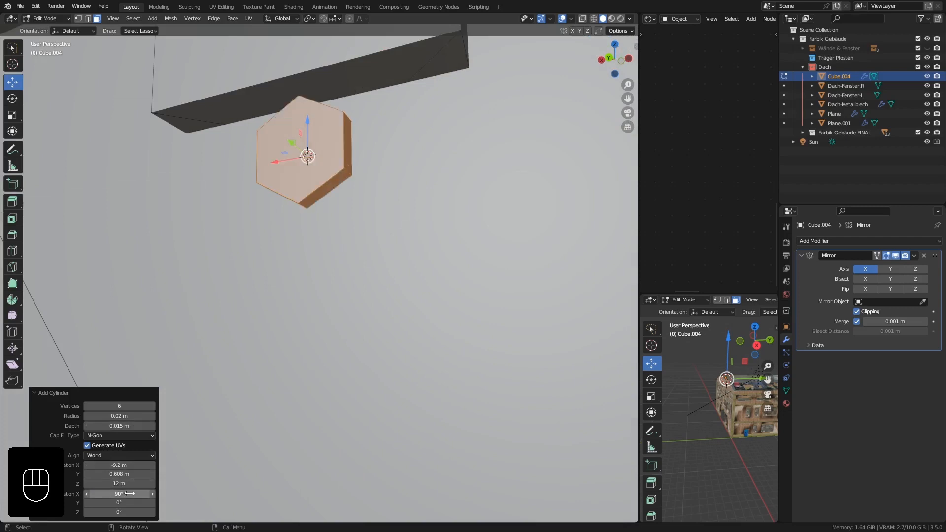
Move the hexagonal bolt head up to the triangular plate's upper edge, beside the square block on the post.
{"action": "middle_click_drag", "start_coordinate": [365, 206], "coordinate": [322, 207]}
{"action": "left_click_drag", "start_coordinate": [321, 206], "coordinate": [422, 109]}
{"action": "middle_click_drag", "start_coordinate": [493, 174], "coordinate": [484, 181]}
Duplicate the bolt head and move the copy roughly 0.1 m along negative X, towards the plate's outer corner.
{"action": "key", "text": "shift+d"}
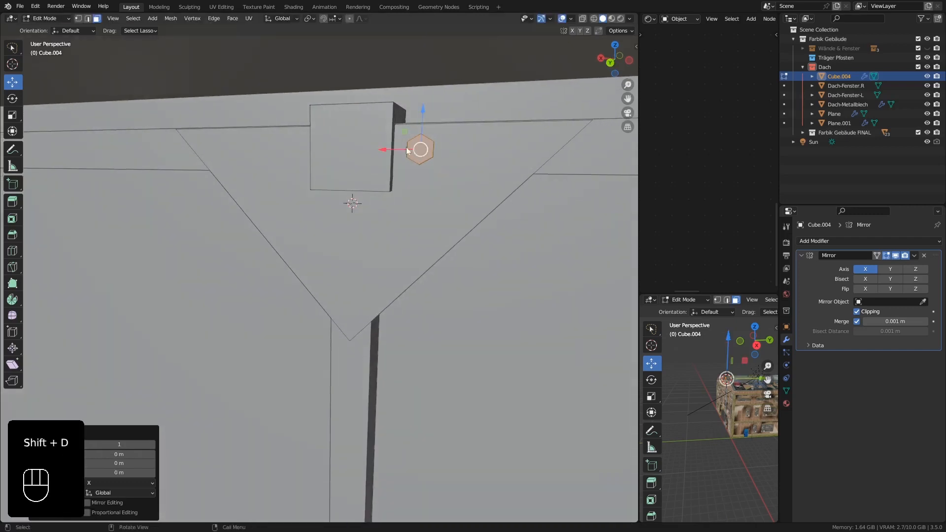
{"action": "left_click", "coordinate": [467, 147]}
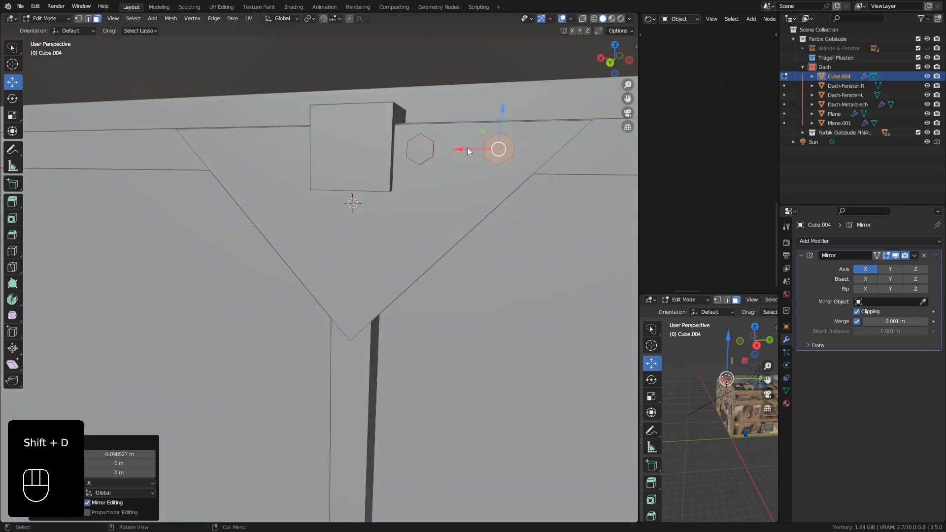
{"action": "mouse_move", "coordinate": [467, 147]}
{"action": "middle_mouse_down"}
{"action": "mouse_move", "coordinate": [475, 169]}
{"action": "mouse_move", "coordinate": [465, 154]}
{"action": "middle_mouse_up"}
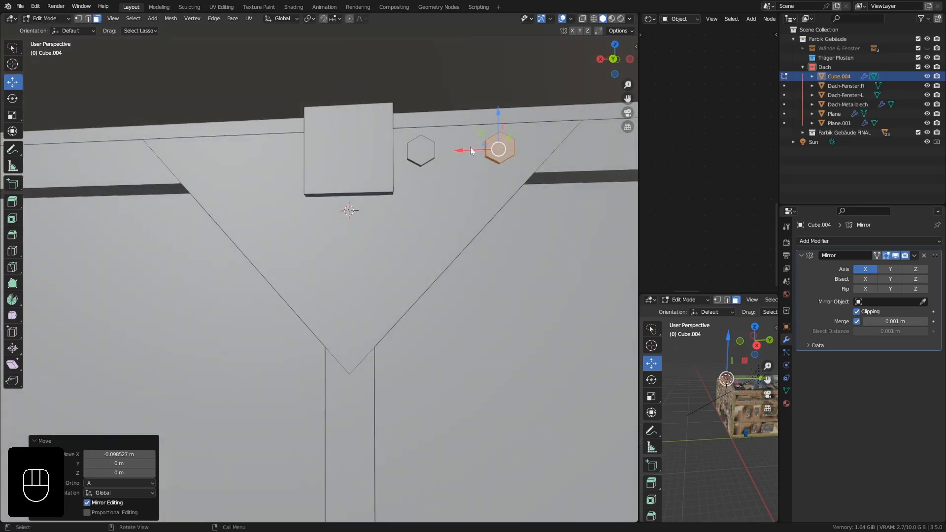
{"action": "left_click_drag", "start_coordinate": [470, 147], "coordinate": [478, 147]}
Select the bolt head nearest the square block and move it about 0.029 m along negative X, closer to its copy.
{"action": "left_click", "coordinate": [425, 156]}
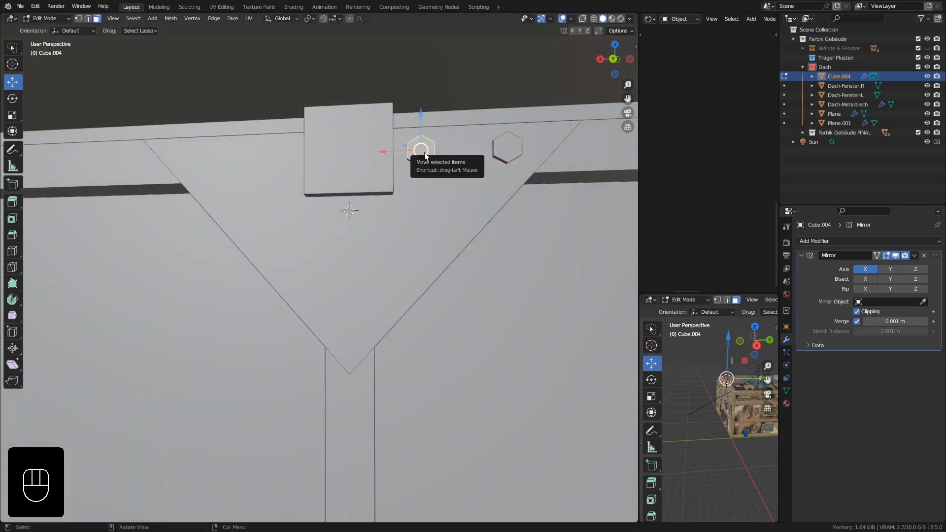
{"action": "key", "text": "l"}
{"action": "left_click_drag", "start_coordinate": [392, 151], "coordinate": [411, 150]}
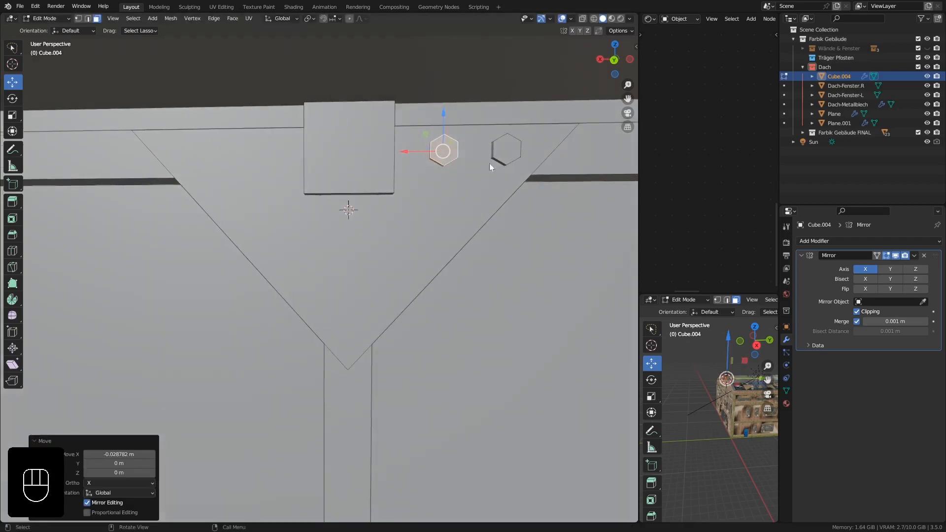
Select both bolt heads and duplicate them about 0.325 m along X to the other side of the square block.
{"action": "middle_click_drag", "start_coordinate": [509, 154], "coordinate": [424, 184], "text": "shift"}
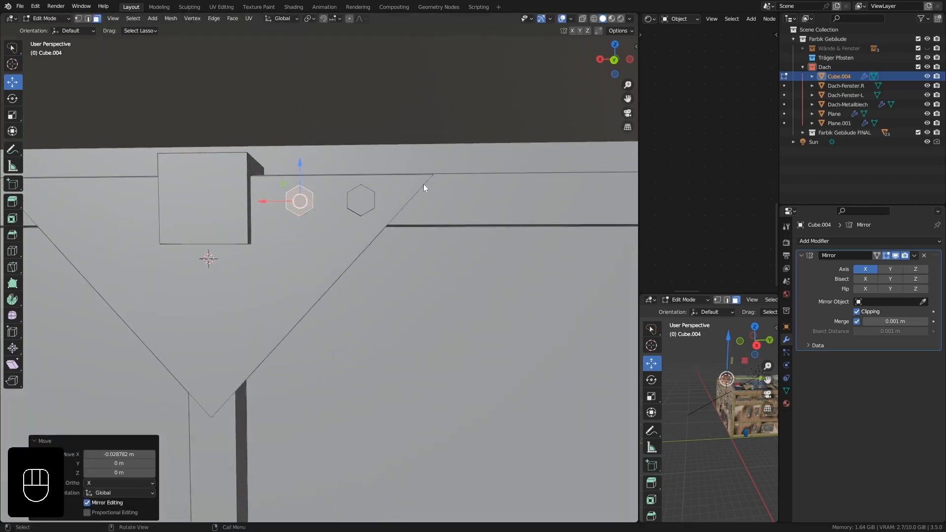
{"action": "scroll", "coordinate": [398, 205], "scroll_direction": "down", "scroll_amount": 4}
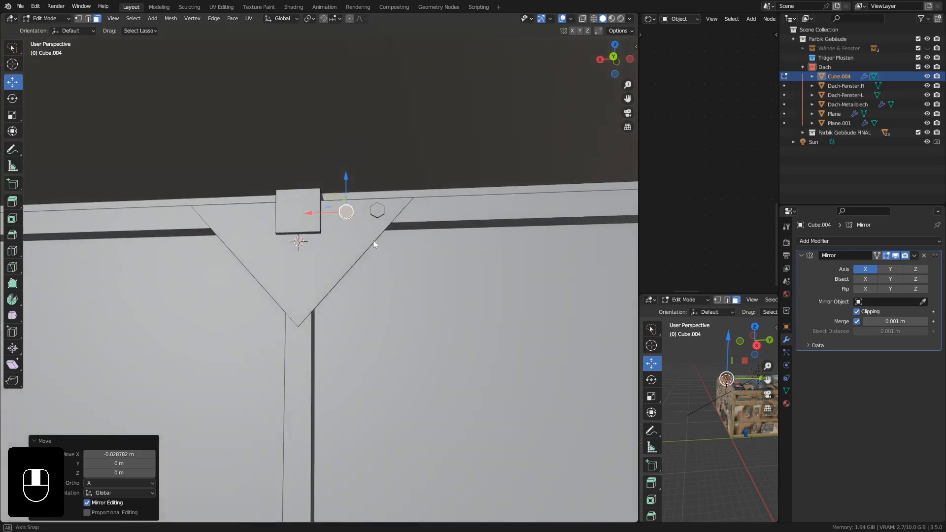
{"action": "key", "text": "l"}
{"action": "middle_click_drag", "start_coordinate": [380, 226], "coordinate": [383, 221]}
{"action": "key", "text": "shift+d"}
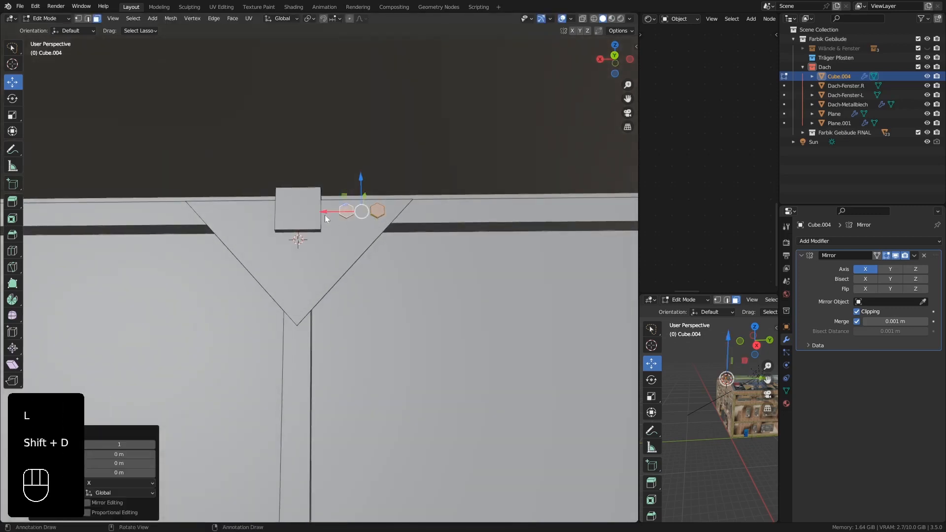
{"action": "left_click", "coordinate": [258, 224]}
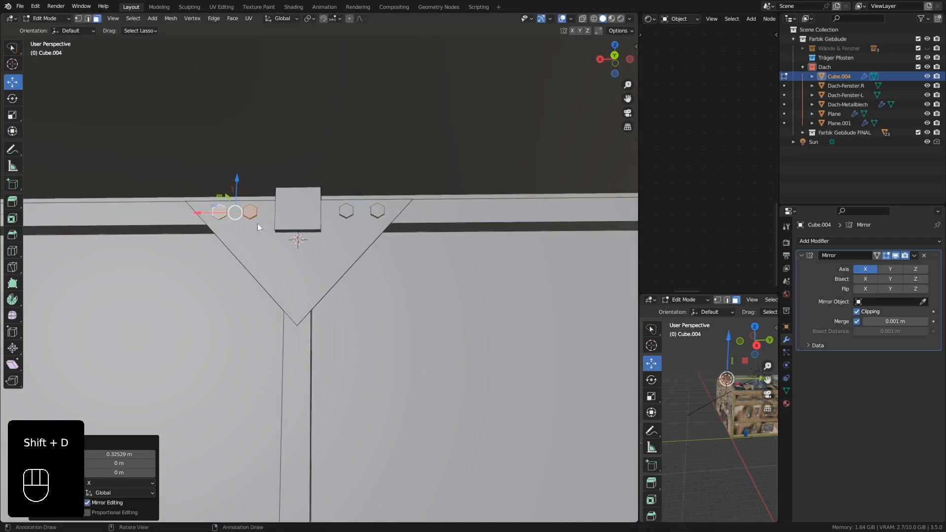
Duplicate the bolt pair to the plate's lower tip, about 0.211 m down and 0.163 m along negative X, and rotate it 90° about Y.
{"action": "key", "text": "shift+d"}
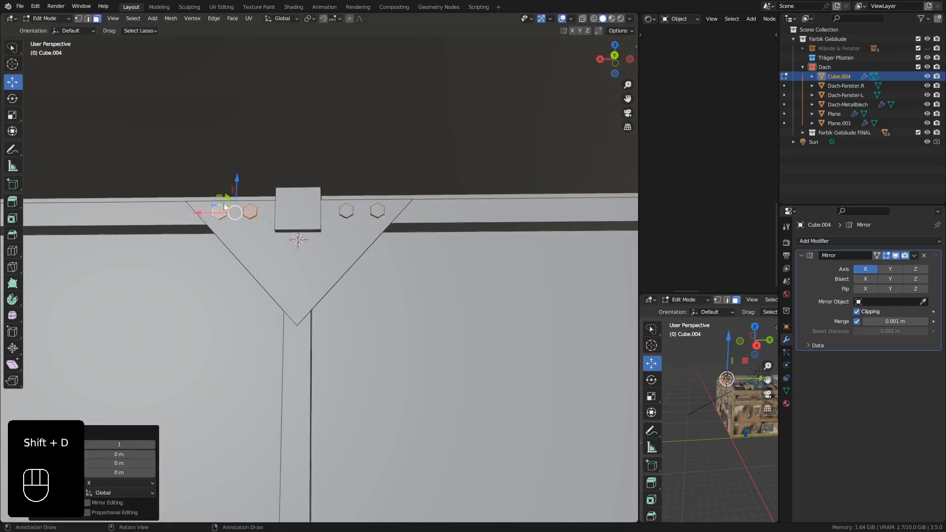
{"action": "left_click", "coordinate": [279, 313]}
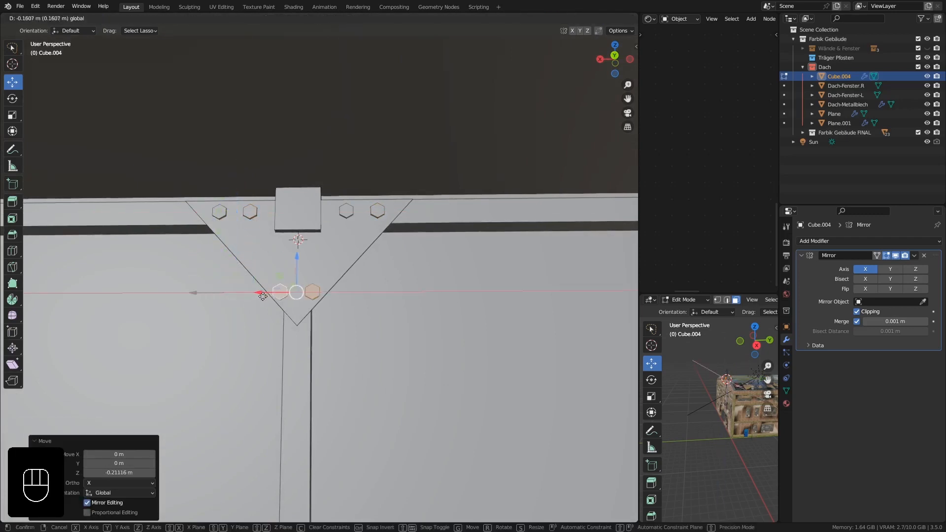
{"action": "key", "text": "r"}
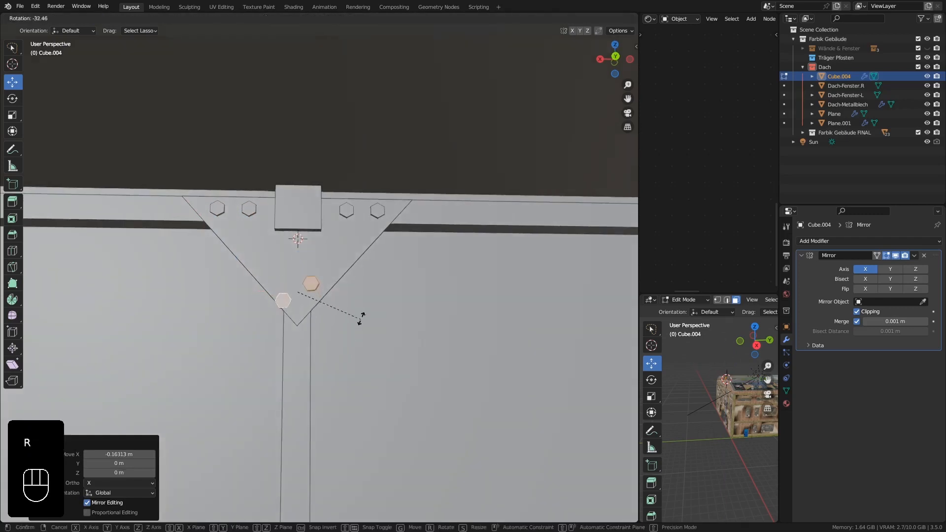
{"action": "key", "text": "r"}
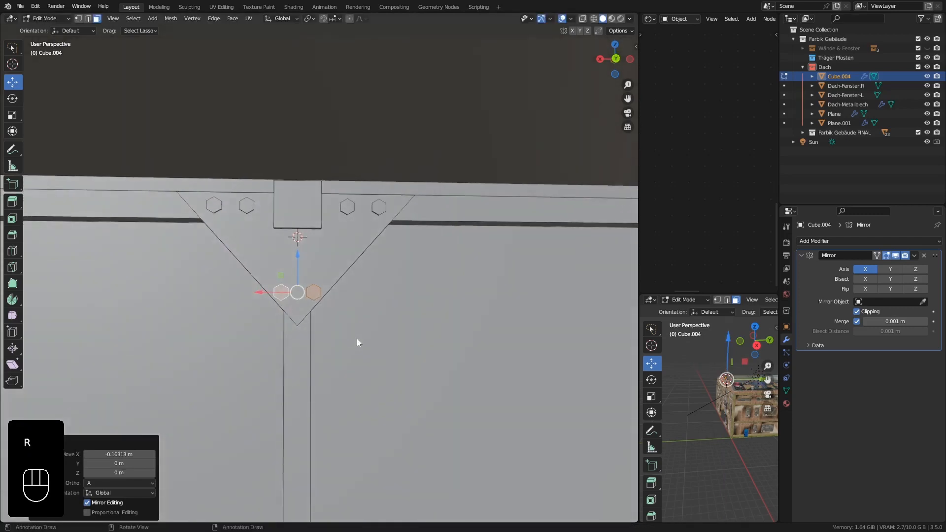
{"action": "key", "text": "y"}
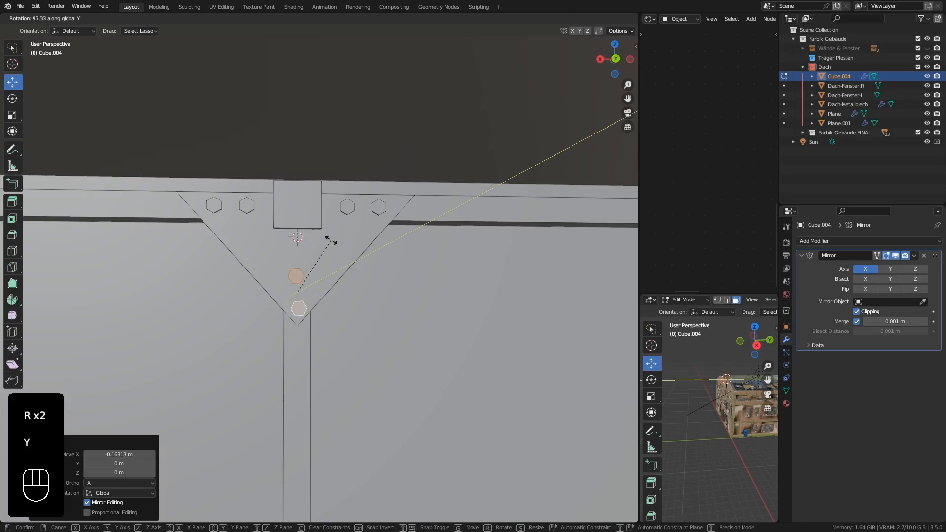
{"action": "key", "text": "KP_9"}
{"action": "key", "text": "KP_0"}
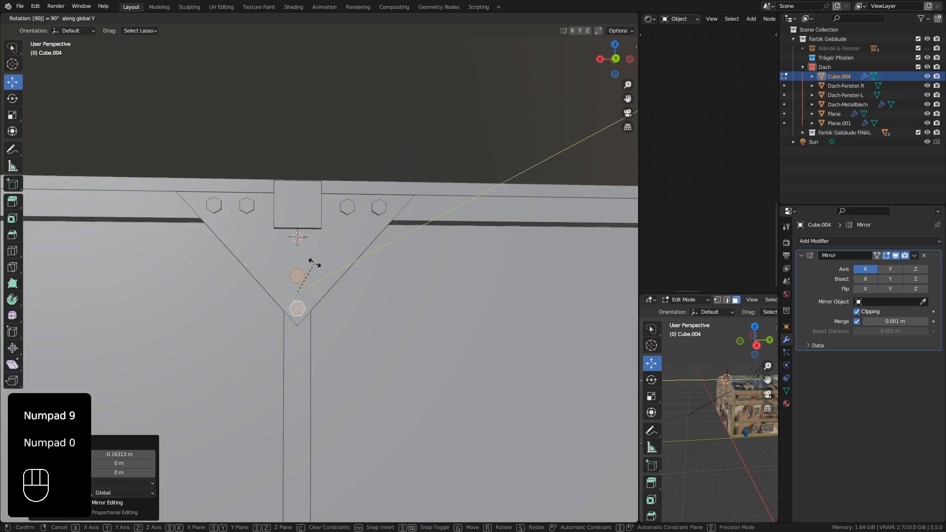
{"action": "key", "text": "KP_Enter"}
Raise the vertical bolt pair about 0.024 m along Z, away from the plate's tip.
{"action": "scroll", "coordinate": [365, 312], "scroll_direction": "up", "scroll_amount": 8}
{"action": "scroll", "coordinate": [303, 274], "scroll_direction": "down", "scroll_amount": 4}
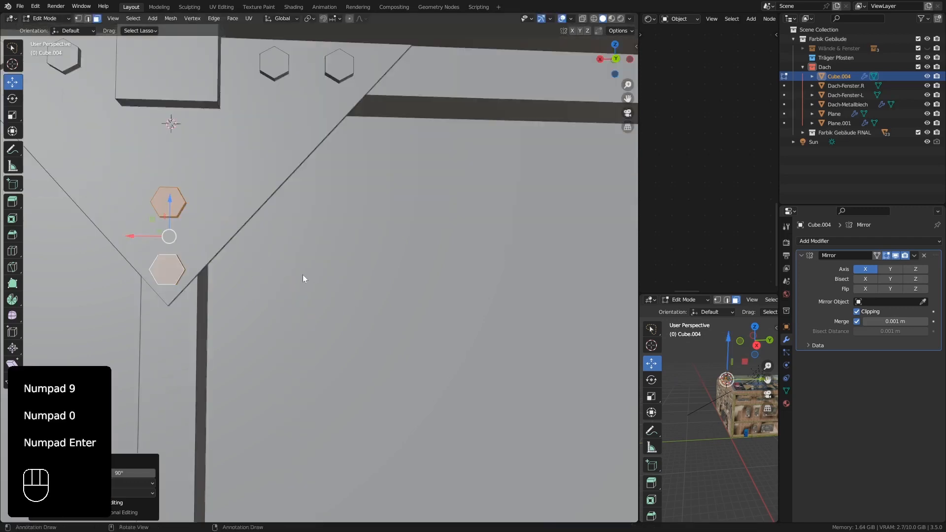
{"action": "middle_click_drag", "start_coordinate": [165, 217], "coordinate": [223, 240], "text": "shift"}
{"action": "left_click_drag", "start_coordinate": [228, 224], "coordinate": [227, 203]}
Leave Edit Mode, isolate the truss in local view and display it in back orthographic view at the plated post joint.
{"action": "scroll", "coordinate": [236, 191], "scroll_direction": "down", "scroll_amount": 5}
{"action": "middle_click_drag", "start_coordinate": [236, 191], "coordinate": [283, 192]}
{"action": "scroll", "coordinate": [287, 229], "scroll_direction": "down", "scroll_amount": 2}
{"action": "scroll", "coordinate": [253, 244], "scroll_direction": "down", "scroll_amount": 2}
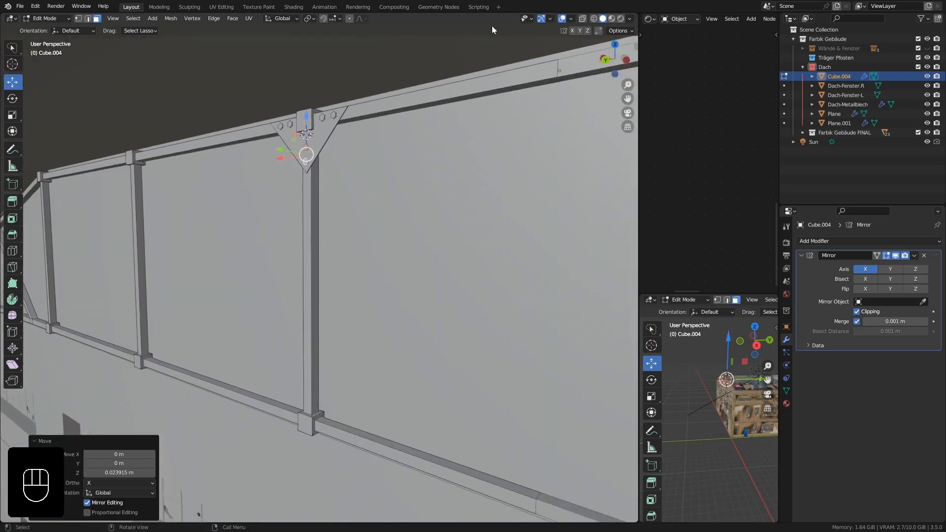
{"action": "key", "text": "Tab"}
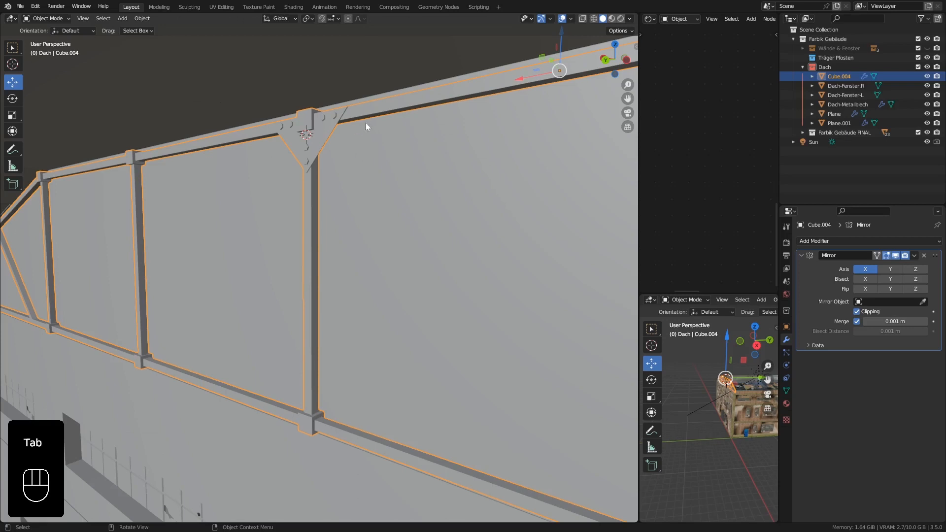
{"action": "mouse_move", "coordinate": [365, 126]}
{"action": "middle_mouse_down"}
{"action": "mouse_move", "coordinate": [351, 127]}
{"action": "mouse_move", "coordinate": [368, 141]}
{"action": "middle_mouse_up"}
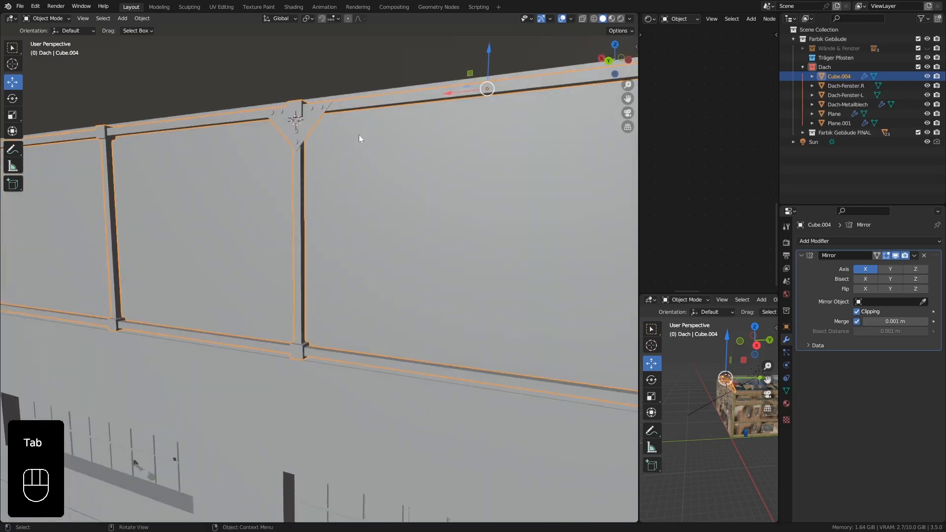
{"action": "key", "text": "KP_Divide"}
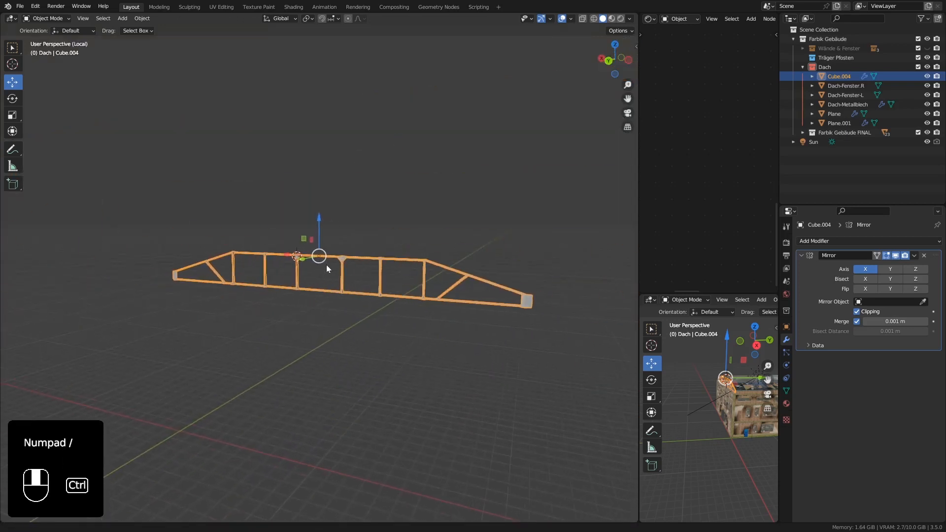
{"action": "middle_click_drag", "start_coordinate": [327, 265], "coordinate": [393, 170], "text": "ctrl"}
{"action": "middle_click_drag", "start_coordinate": [238, 217], "coordinate": [316, 178]}
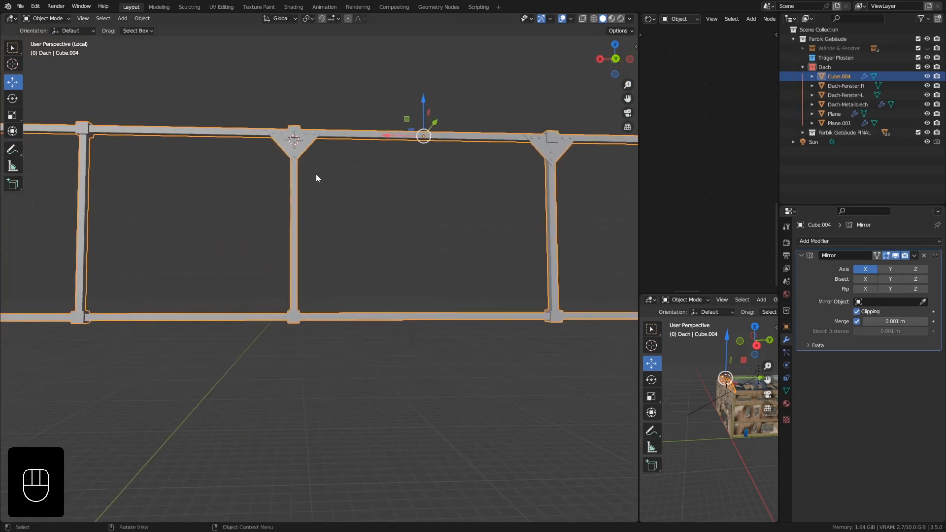
{"action": "key", "text": "KP_1"}
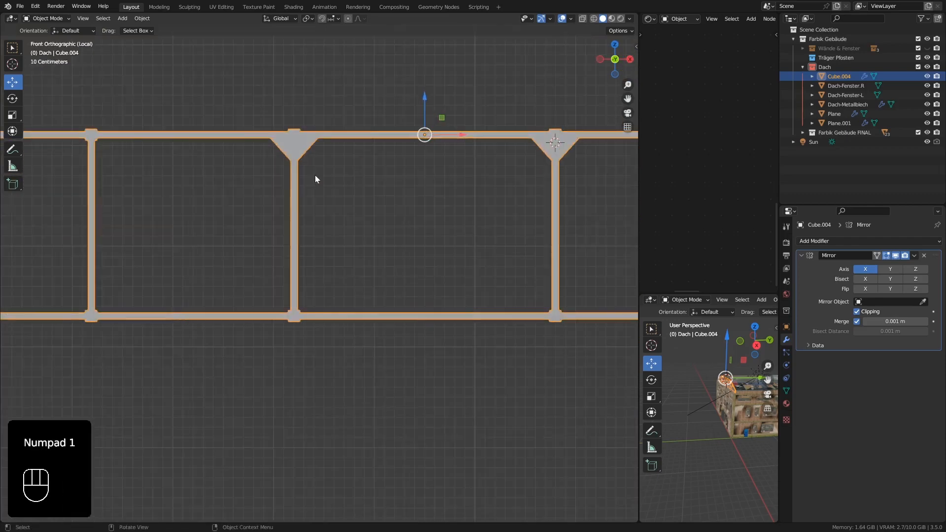
{"action": "key", "text": "ctrl+KP_1"}
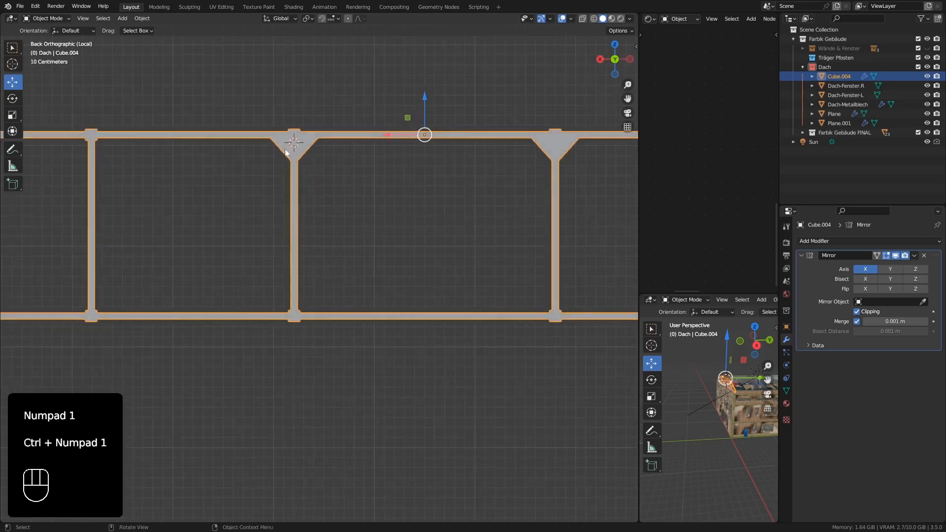
{"action": "scroll", "coordinate": [299, 167], "scroll_direction": "up", "scroll_amount": 3}
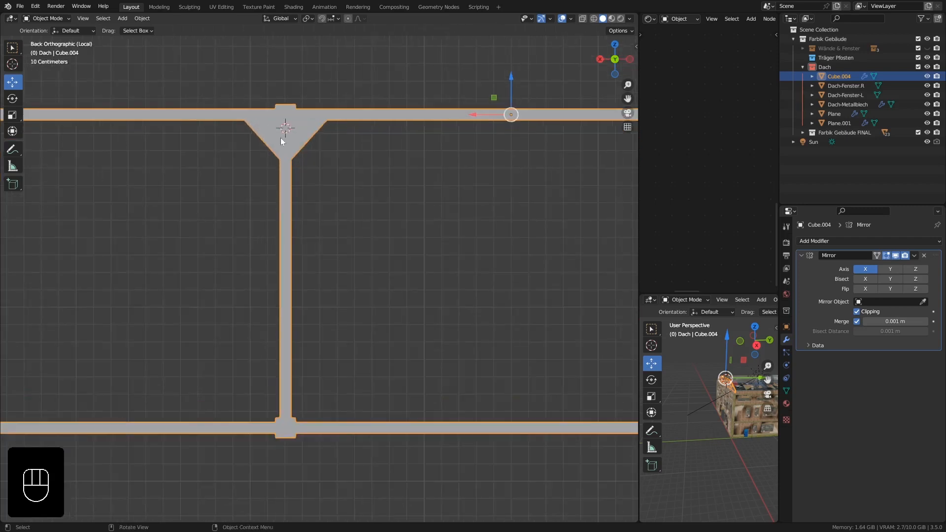
Enter Edit Mode on the truss and select the whole linked triangular plate at the post joint.
{"action": "key", "text": "Tab"}
{"action": "scroll", "coordinate": [285, 134], "scroll_direction": "up", "scroll_amount": 2}
{"action": "middle_click_drag", "start_coordinate": [285, 133], "coordinate": [290, 141], "text": "shift"}
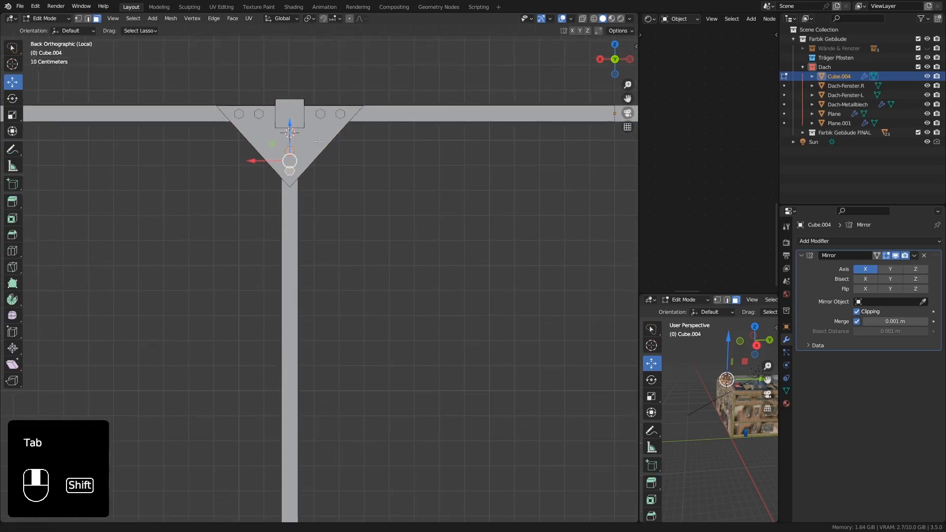
{"action": "left_click", "coordinate": [324, 137]}
{"action": "key", "text": "l"}
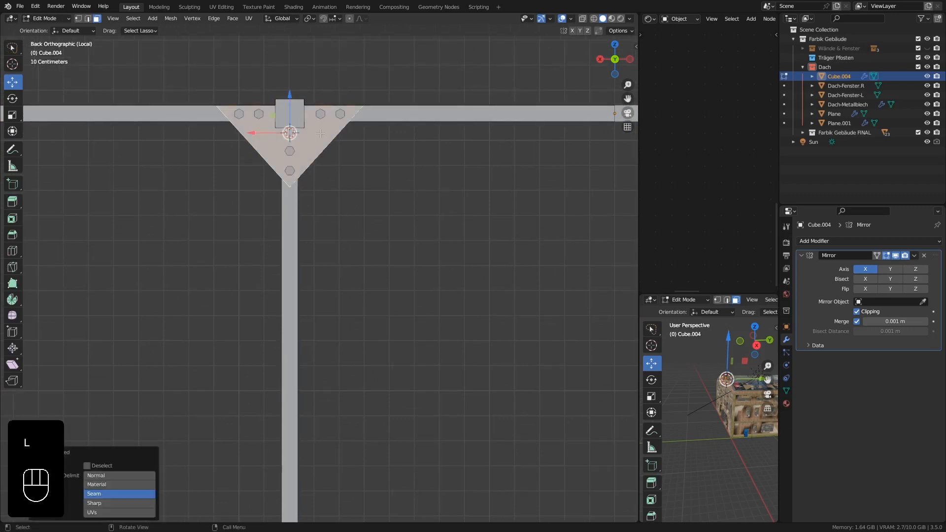
{"action": "scroll", "coordinate": [320, 132], "scroll_direction": "up", "scroll_amount": 2}
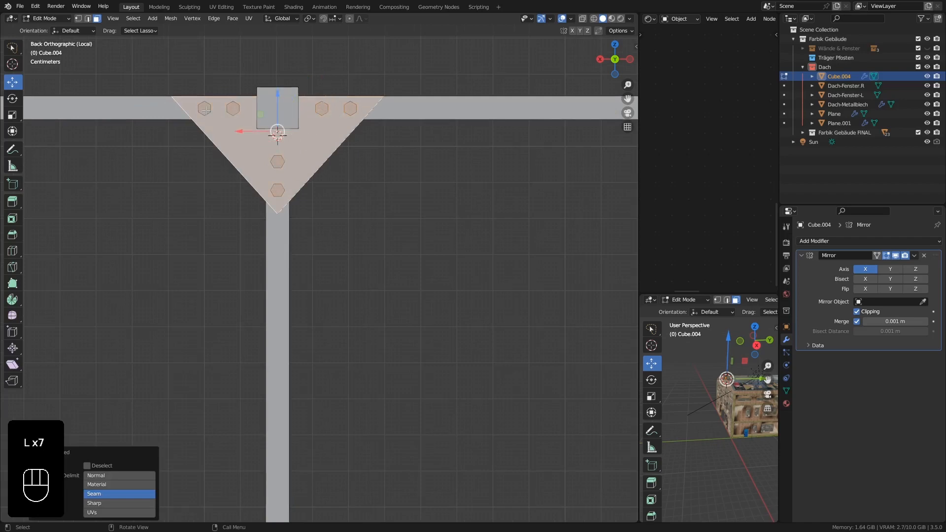
Duplicate the selected triangular gusset plate with its bolts about 1.6 m down along Z to the lower beam joint.
{"action": "scroll", "coordinate": [205, 109], "scroll_direction": "down", "scroll_amount": 5}
{"action": "middle_click_drag", "start_coordinate": [306, 164], "coordinate": [328, 136], "text": "shift"}
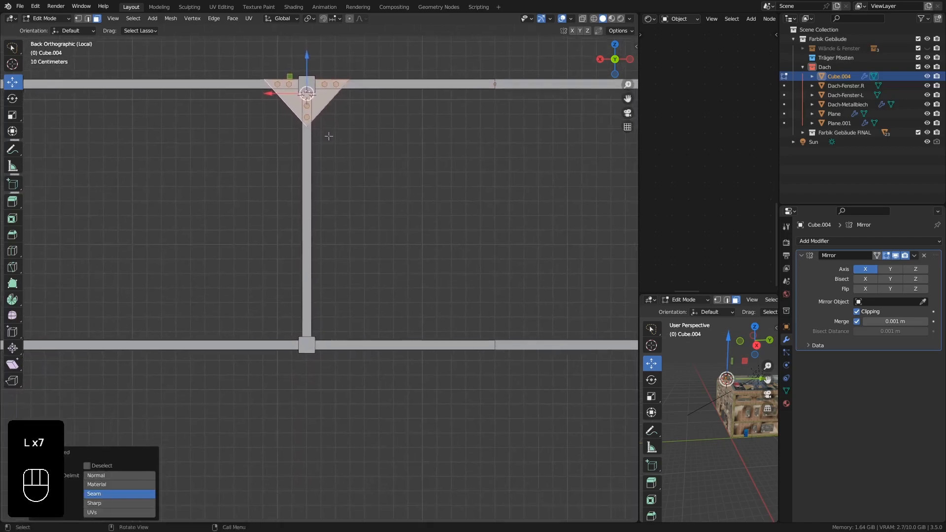
{"action": "key", "text": "shift+d"}
{"action": "key", "text": "z"}
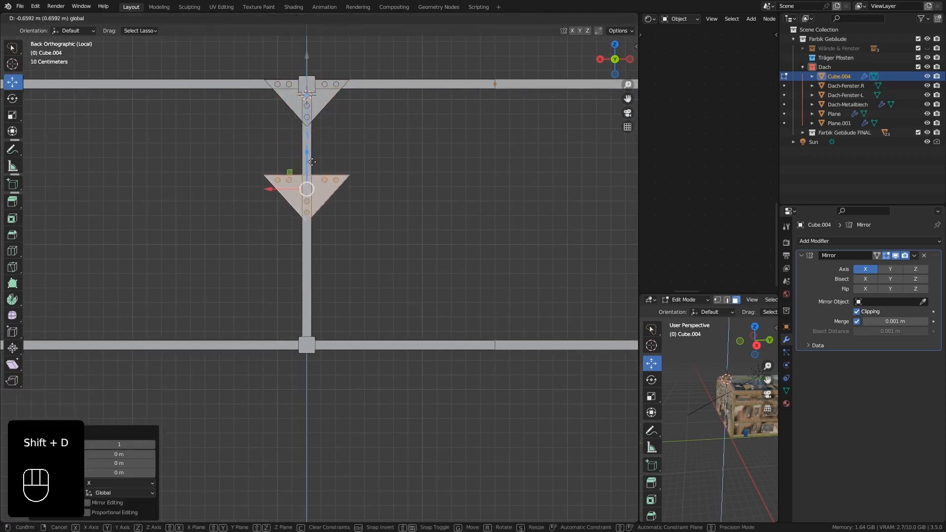
{"action": "left_click", "coordinate": [322, 303]}
{"action": "scroll", "coordinate": [322, 303], "scroll_direction": "up", "scroll_amount": 2}
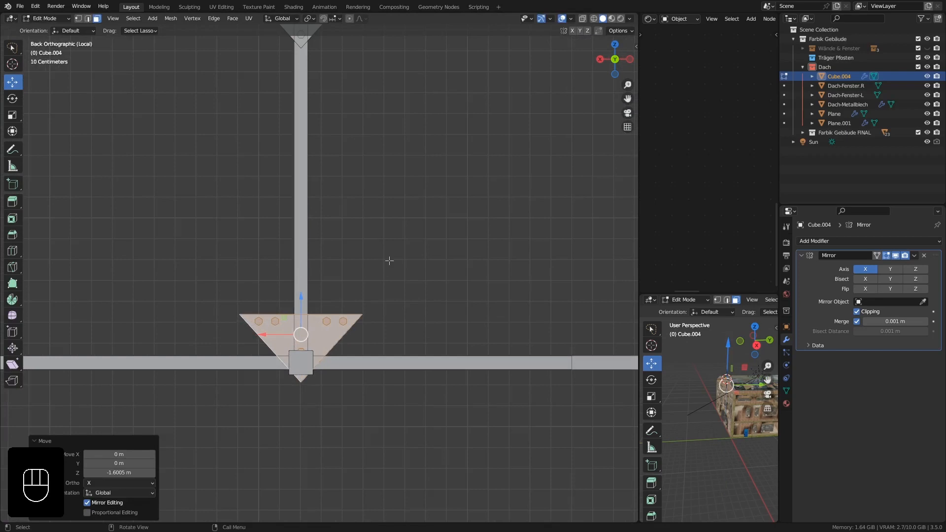
Rotate the duplicated gusset plate 180° and shift it down about 0.06 m so its bolts sit on the lower beam.
{"action": "key", "text": "r"}
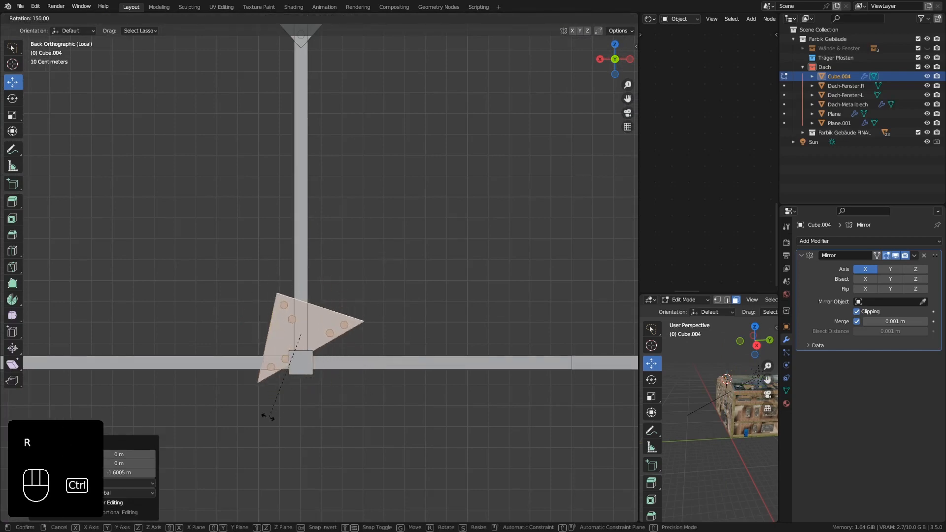
{"action": "left_click", "coordinate": [237, 390]}
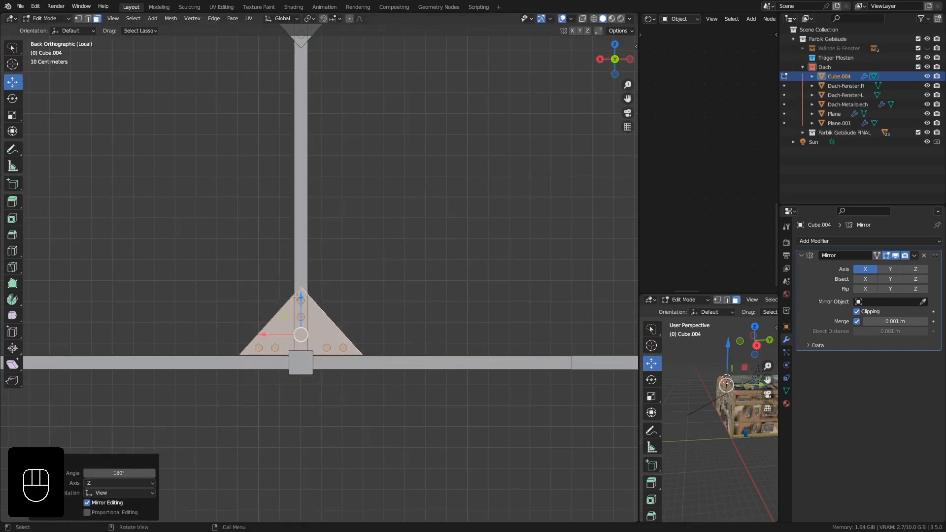
{"action": "left_click_drag", "start_coordinate": [301, 296], "coordinate": [301, 309]}
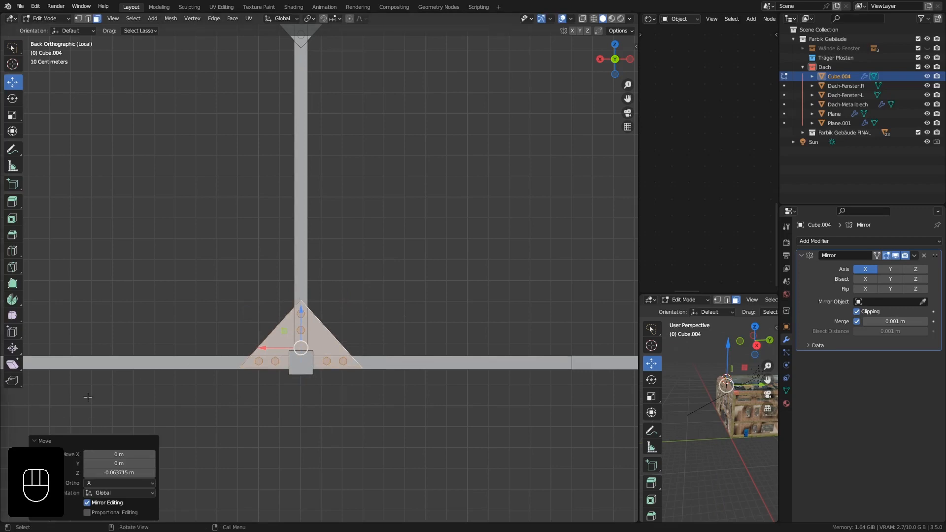
{"action": "scroll", "coordinate": [299, 358], "scroll_direction": "up", "scroll_amount": 4}
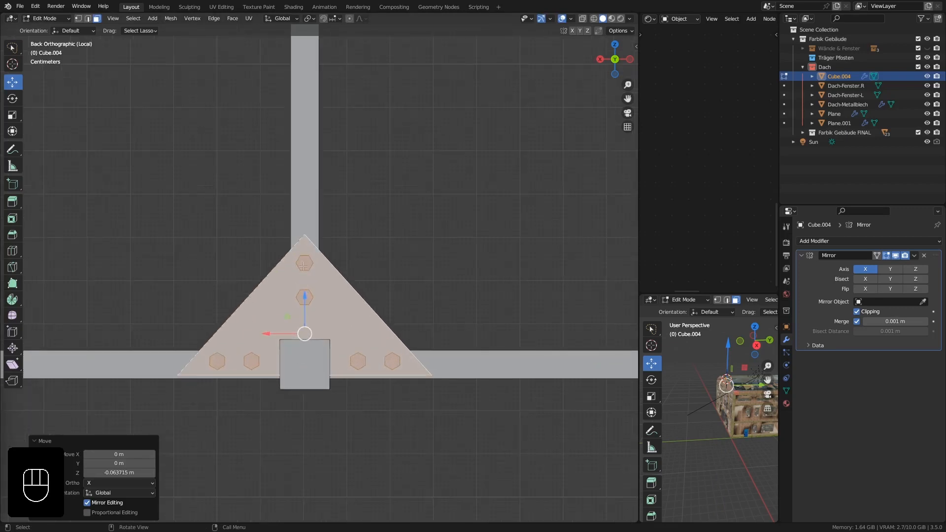
{"action": "left_click_drag", "start_coordinate": [305, 301], "coordinate": [307, 300]}
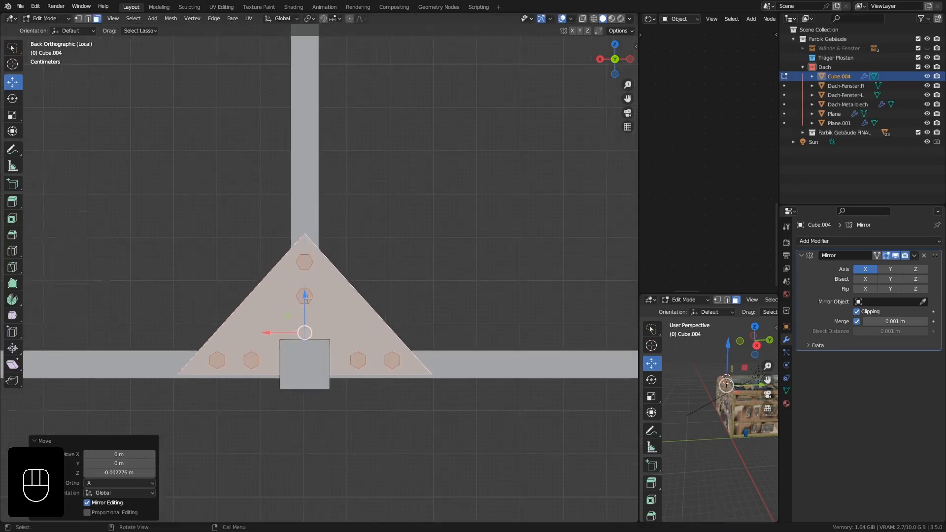
Duplicate the upper and lower gusset plates with all their bolts about 2.02 m along X to the neighbouring post.
{"action": "scroll", "coordinate": [307, 300], "scroll_direction": "down", "scroll_amount": 6}
{"action": "middle_click_drag", "start_coordinate": [323, 253], "coordinate": [342, 292], "text": "shift"}
{"action": "scroll", "coordinate": [348, 348], "scroll_direction": "down", "scroll_amount": 1}
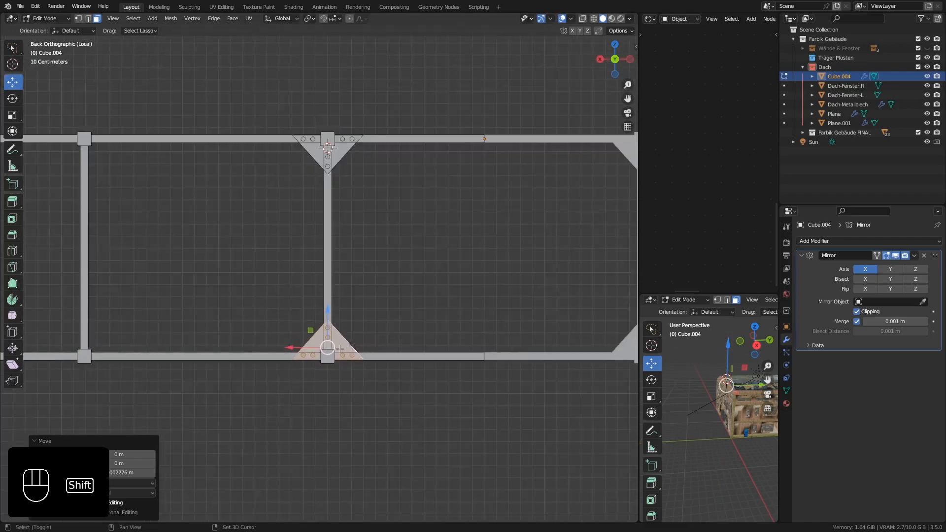
{"action": "middle_click_drag", "start_coordinate": [351, 348], "coordinate": [398, 337], "text": "shift"}
{"action": "scroll", "coordinate": [390, 136], "scroll_direction": "up", "scroll_amount": 3}
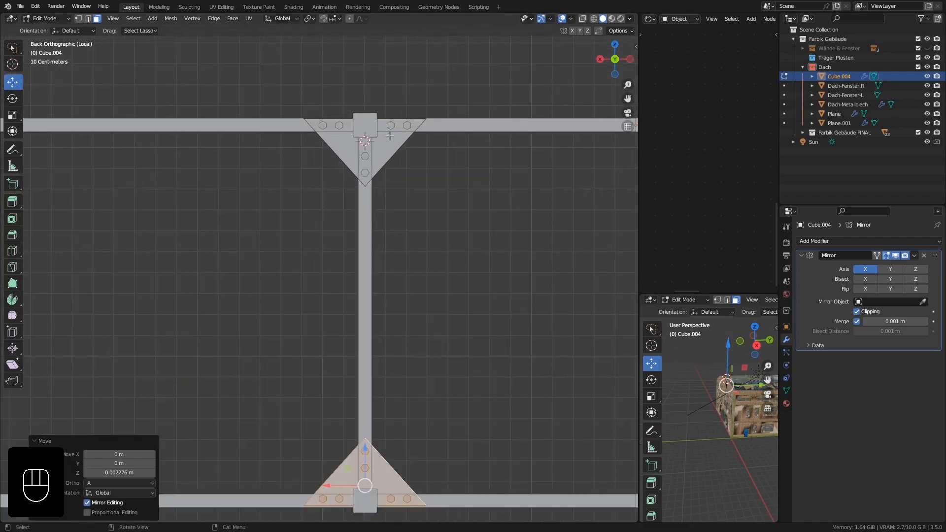
{"action": "key", "text": "l"}
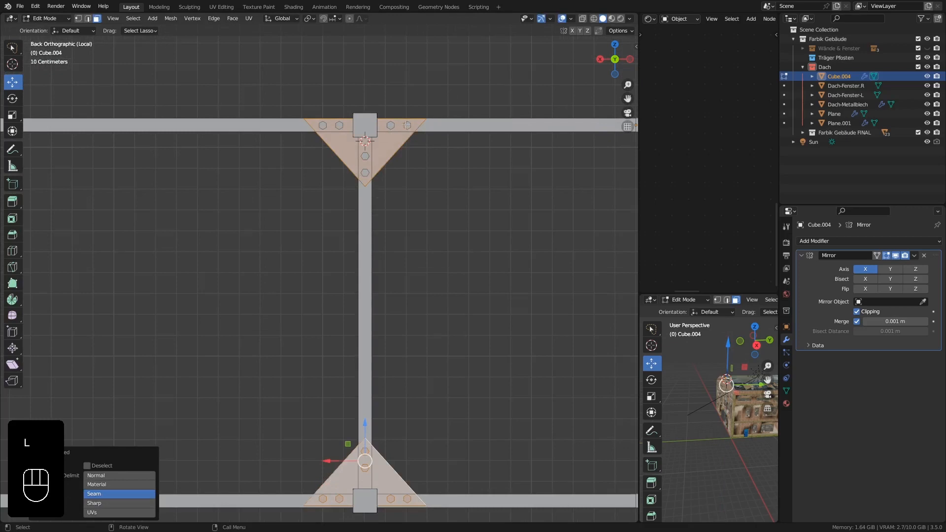
{"action": "key", "text": "l"}
{"action": "key", "text": "l"}
{"action": "key", "text": "l"}
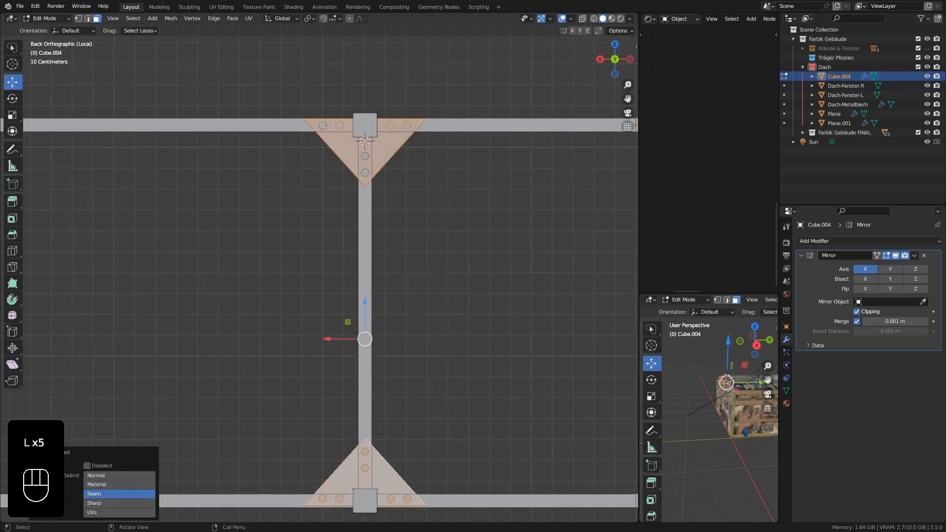
{"action": "scroll", "coordinate": [387, 192], "scroll_direction": "down", "scroll_amount": 2}
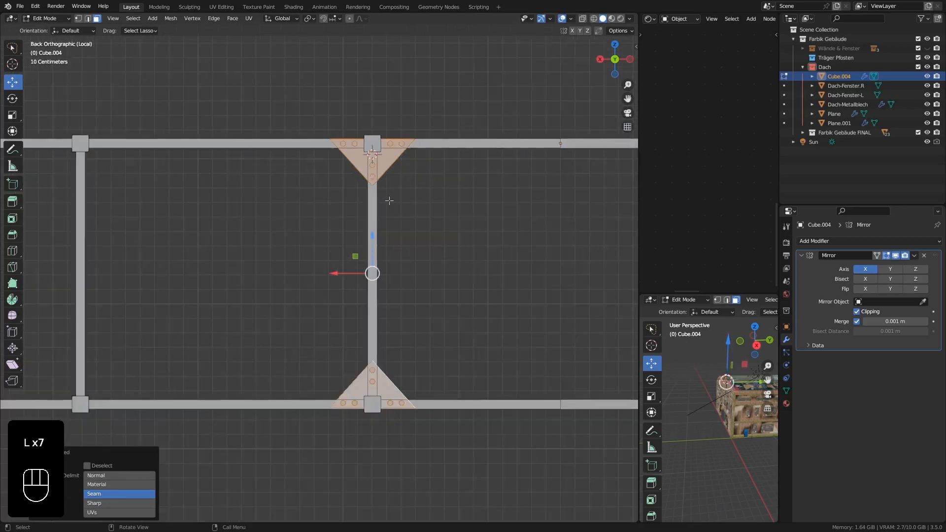
{"action": "key", "text": "shift+d"}
{"action": "right_click", "coordinate": [391, 305]}
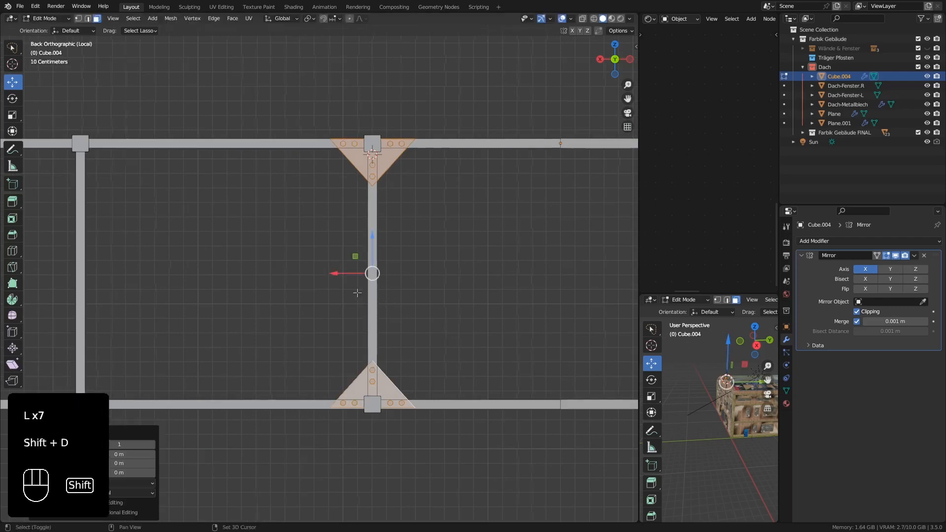
{"action": "middle_click_drag", "start_coordinate": [355, 286], "coordinate": [491, 282], "text": "shift"}
{"action": "key", "text": "shift+d"}
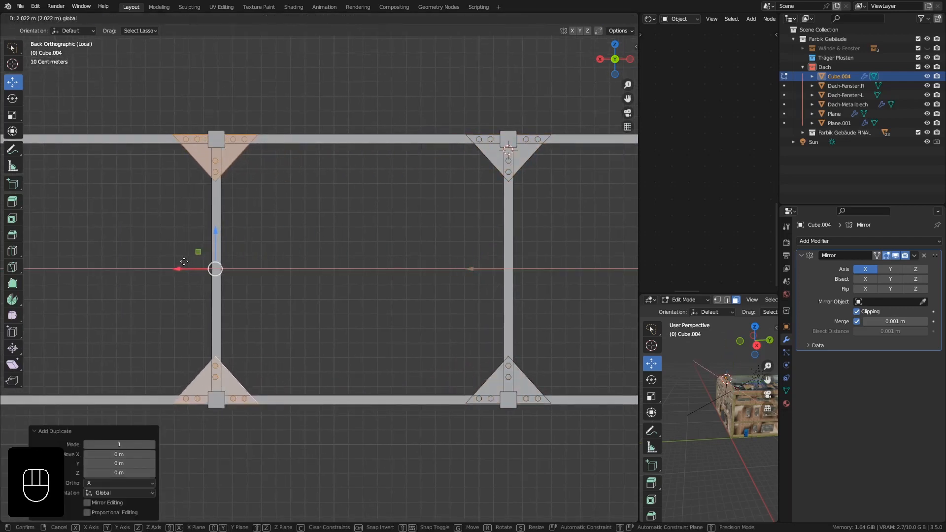
{"action": "left_click", "coordinate": [185, 261]}
Duplicate the same pair of gusset plates about 2.13 m further along X to the end post beside the sloped beam.
{"action": "scroll", "coordinate": [168, 281], "scroll_direction": "down", "scroll_amount": 2}
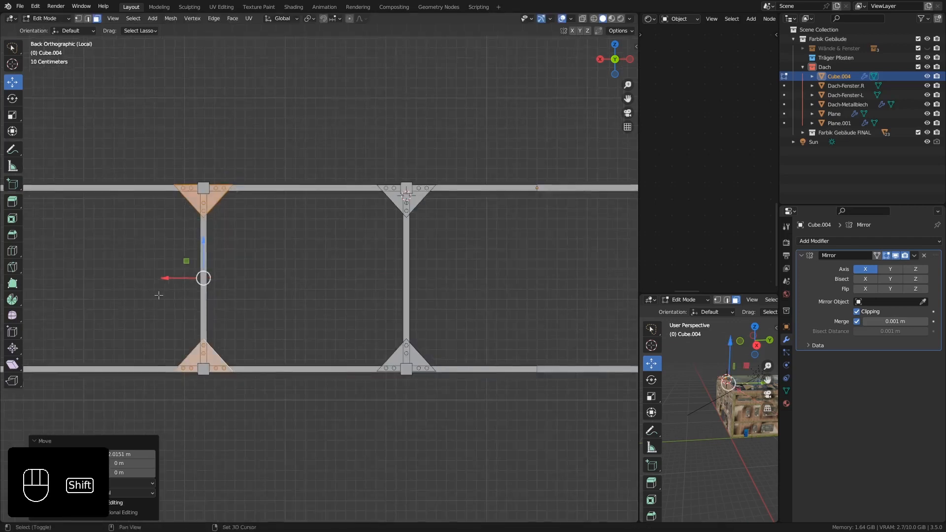
{"action": "middle_click_drag", "start_coordinate": [159, 291], "coordinate": [389, 266], "text": "shift"}
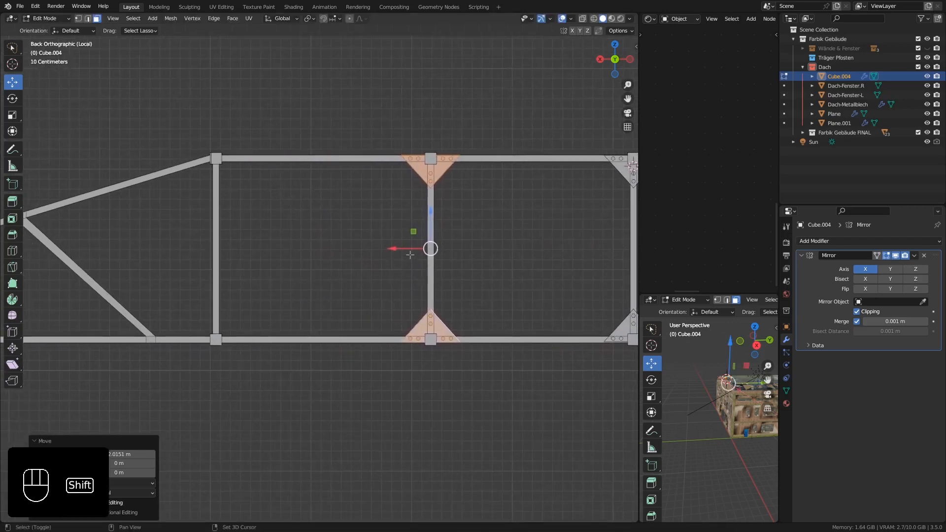
{"action": "key", "text": "shift+d"}
{"action": "left_click_drag", "start_coordinate": [395, 249], "coordinate": [179, 249]}
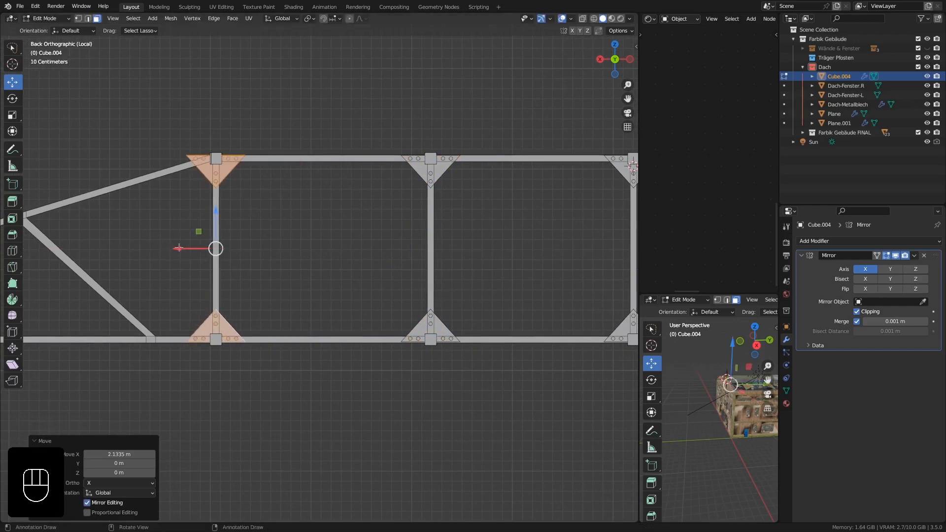
Move the outer corner edge of the end post's upper gusset plate about 0.289 m along X towards the post's centre.
{"action": "middle_click_drag", "start_coordinate": [135, 274], "coordinate": [249, 204], "text": "shift"}
{"action": "scroll", "coordinate": [267, 147], "scroll_direction": "up", "scroll_amount": 3}
{"action": "middle_click_drag", "start_coordinate": [285, 146], "coordinate": [270, 211], "text": "shift"}
{"action": "scroll", "coordinate": [294, 185], "scroll_direction": "up", "scroll_amount": 5}
{"action": "middle_click_drag", "start_coordinate": [296, 182], "coordinate": [322, 248], "text": "shift"}
{"action": "scroll", "coordinate": [251, 191], "scroll_direction": "up", "scroll_amount": 2}
{"action": "left_click", "coordinate": [89, 19]}
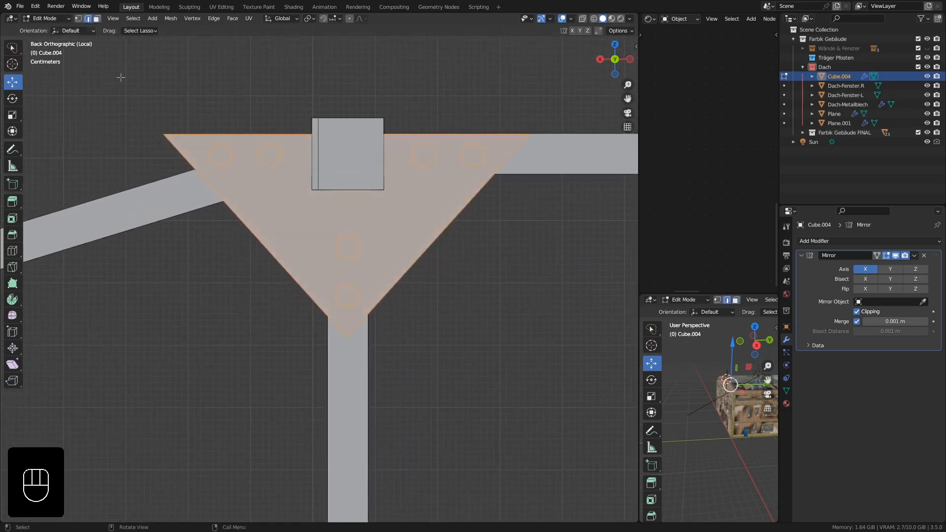
{"action": "left_click", "coordinate": [167, 134]}
{"action": "middle_click_drag", "start_coordinate": [168, 134], "coordinate": [273, 224]}
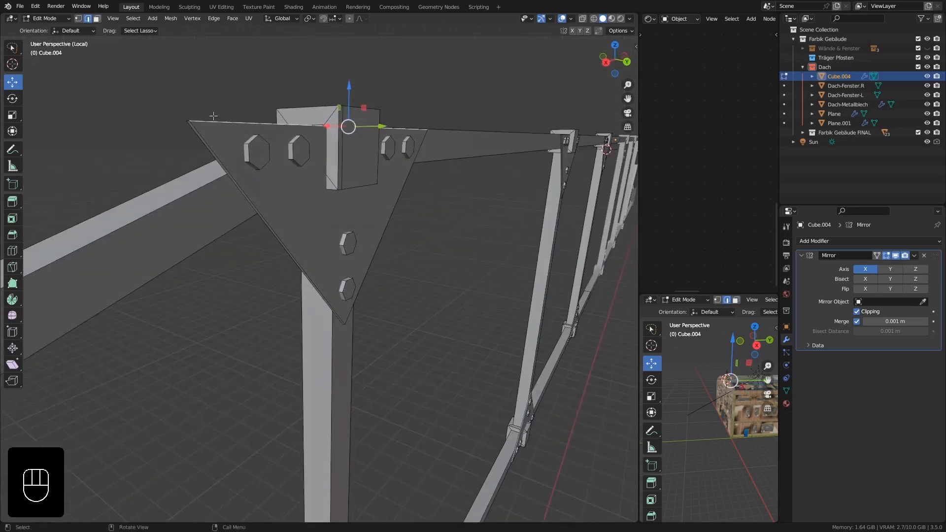
{"action": "middle_click_drag", "start_coordinate": [214, 116], "coordinate": [202, 203]}
{"action": "left_click", "coordinate": [237, 193]}
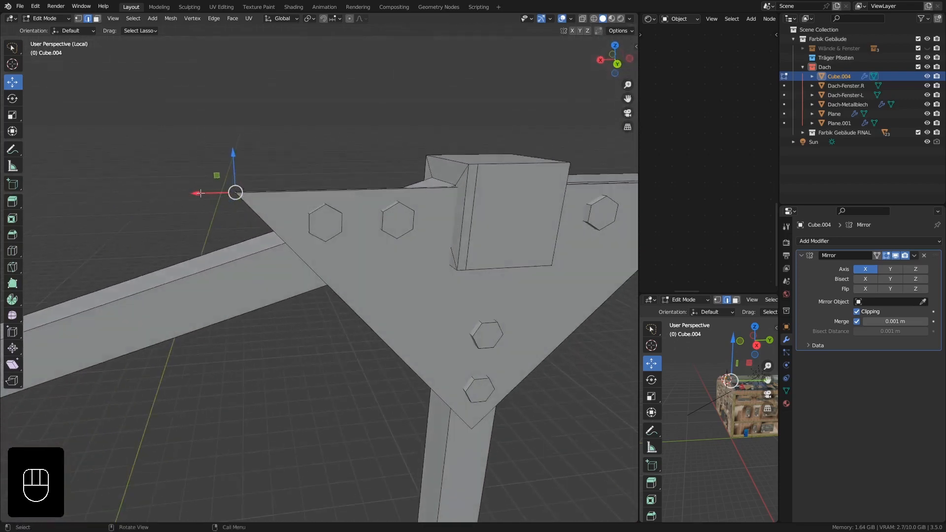
{"action": "left_click_drag", "start_coordinate": [201, 194], "coordinate": [510, 295]}
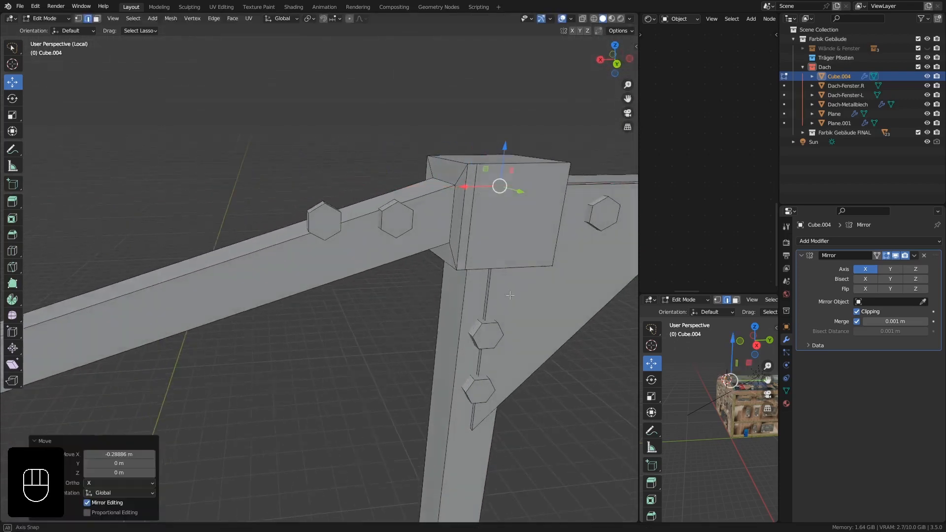
Fine-tune the moved plate edge by about 0.0066 m along X to line it up with the post bolts in the back view.
{"action": "middle_click_drag", "start_coordinate": [511, 295], "coordinate": [444, 246]}
{"action": "key", "text": "ctrl+KP_1"}
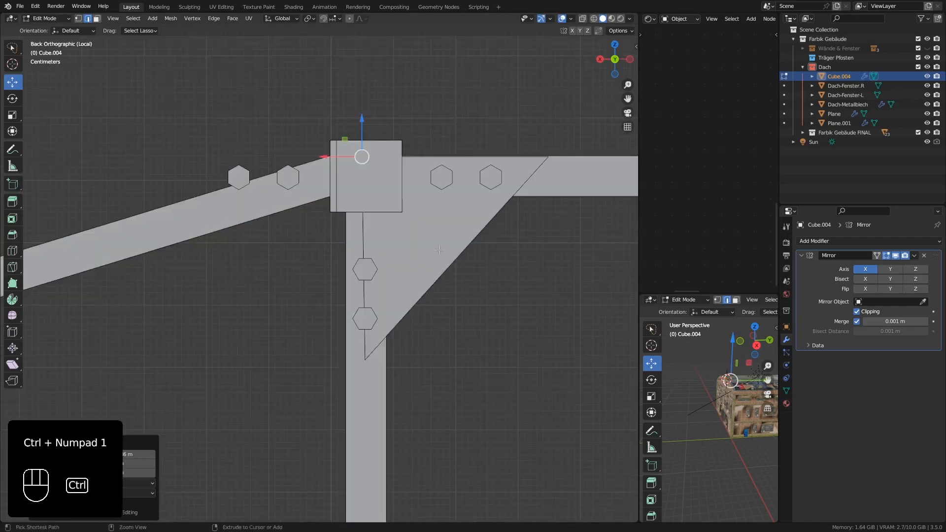
{"action": "scroll", "coordinate": [439, 249], "scroll_direction": "up", "scroll_amount": 2}
{"action": "left_click_drag", "start_coordinate": [299, 118], "coordinate": [306, 119]}
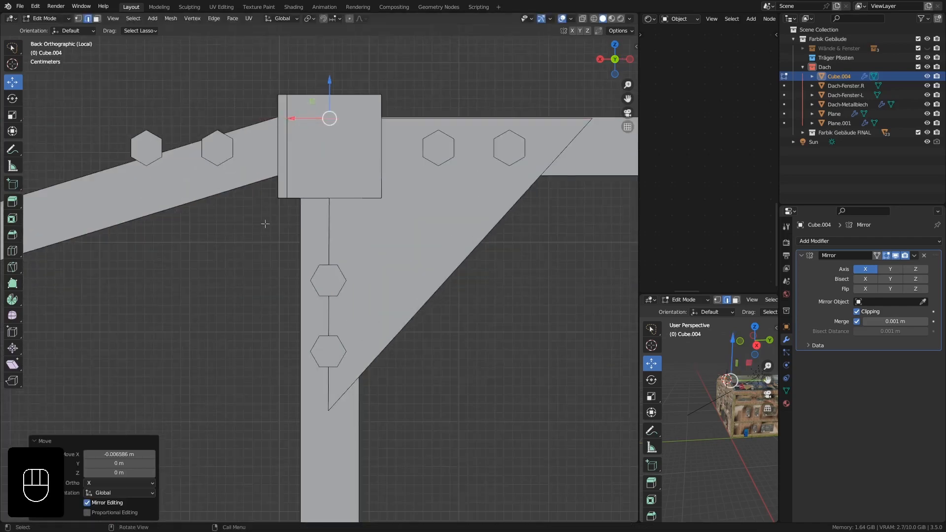
{"action": "scroll", "coordinate": [268, 221], "scroll_direction": "down", "scroll_amount": 1}
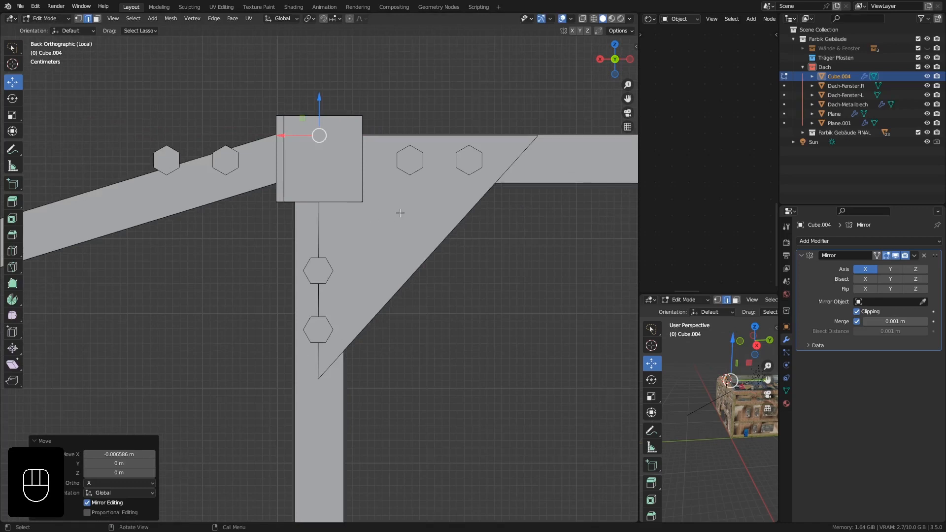
Duplicate the half gusset plate about 0.335 m along X and mirror the copy by scaling it -1 on X.
{"action": "key", "text": "l"}
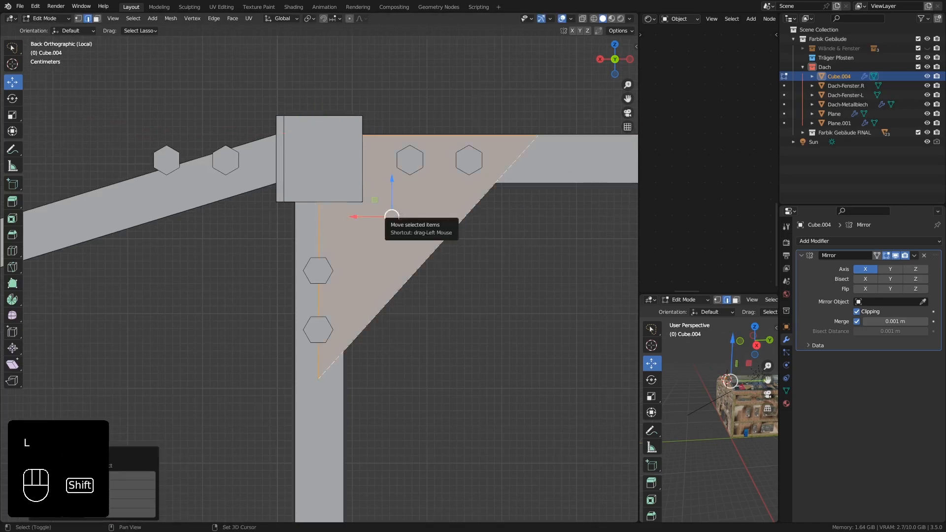
{"action": "key", "text": "shift+d"}
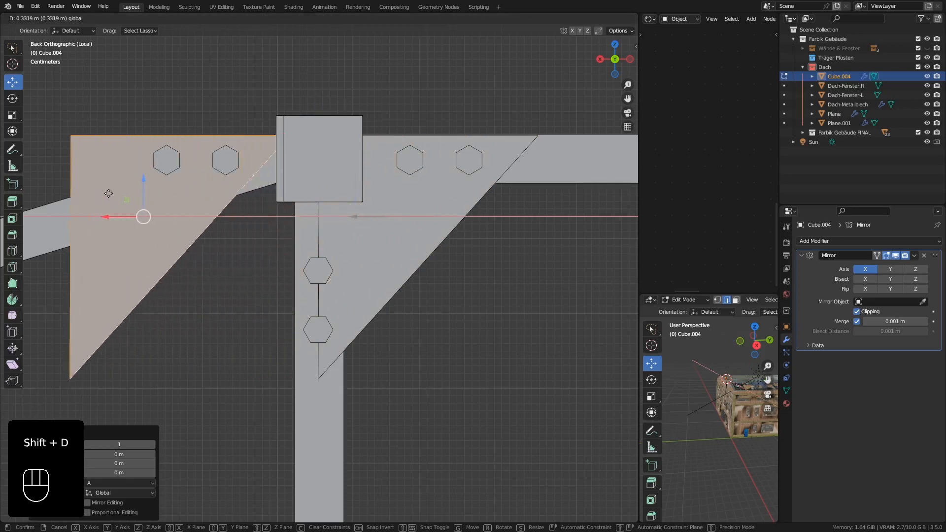
{"action": "left_click", "coordinate": [255, 227]}
{"action": "key", "text": "s"}
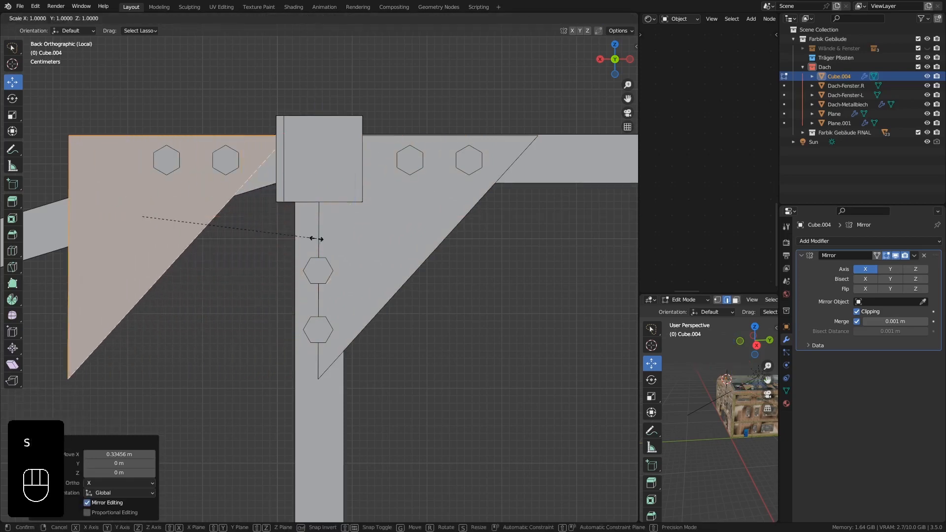
{"action": "key", "text": "x"}
{"action": "key", "text": "KP_Subtract"}
{"action": "key", "text": "KP_1"}
{"action": "key", "text": "KP_Enter"}
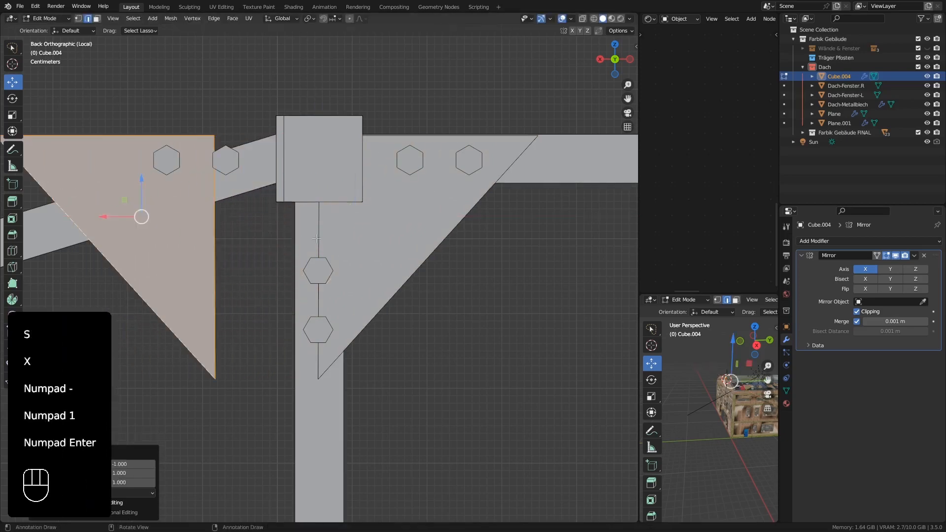
Move the mirrored half plate along X until its vertical edge meets the other half at the post.
{"action": "left_click_drag", "start_coordinate": [109, 219], "coordinate": [210, 226]}
{"action": "middle_click_drag", "start_coordinate": [207, 318], "coordinate": [304, 331], "text": "shift"}
{"action": "middle_click_drag", "start_coordinate": [186, 257], "coordinate": [341, 223]}
{"action": "left_click_drag", "start_coordinate": [311, 200], "coordinate": [308, 200]}
Lower the mirrored half plate's outer corner edge about 0.074 m along Z to follow the sloped beam.
{"action": "middle_click_drag", "start_coordinate": [229, 211], "coordinate": [231, 261]}
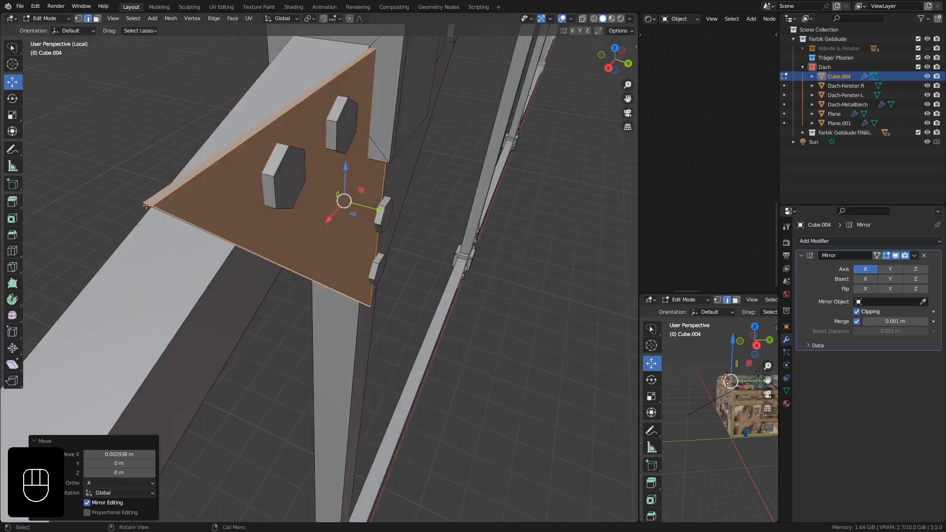
{"action": "left_click", "coordinate": [146, 205]}
{"action": "middle_click_drag", "start_coordinate": [146, 205], "coordinate": [156, 122]}
{"action": "left_click", "coordinate": [151, 143]}
{"action": "left_click_drag", "start_coordinate": [149, 102], "coordinate": [172, 285]}
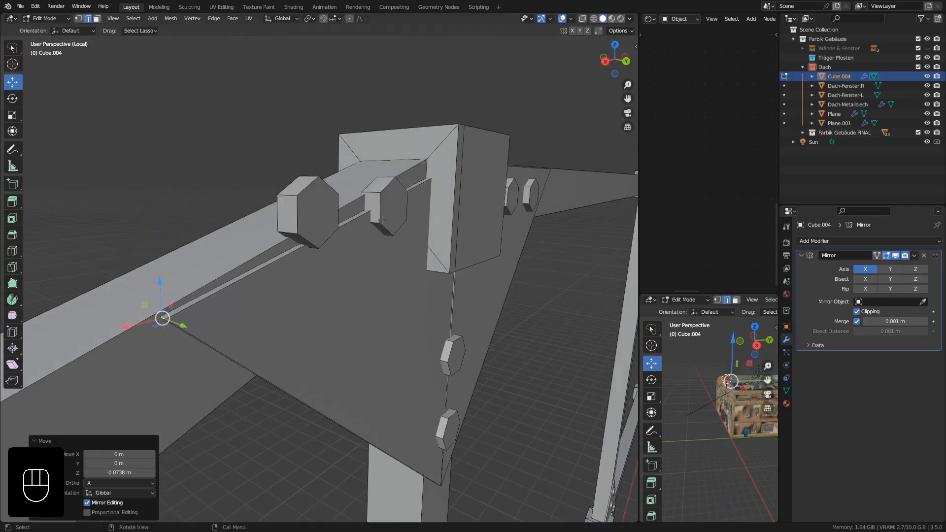
Enable X-ray and raise the mirrored half plate's inner upper corner edge about 0.016 m along Z.
{"action": "middle_click_drag", "start_coordinate": [383, 221], "coordinate": [352, 222]}
{"action": "middle_click_drag", "start_coordinate": [601, 203], "coordinate": [372, 253], "text": "shift"}
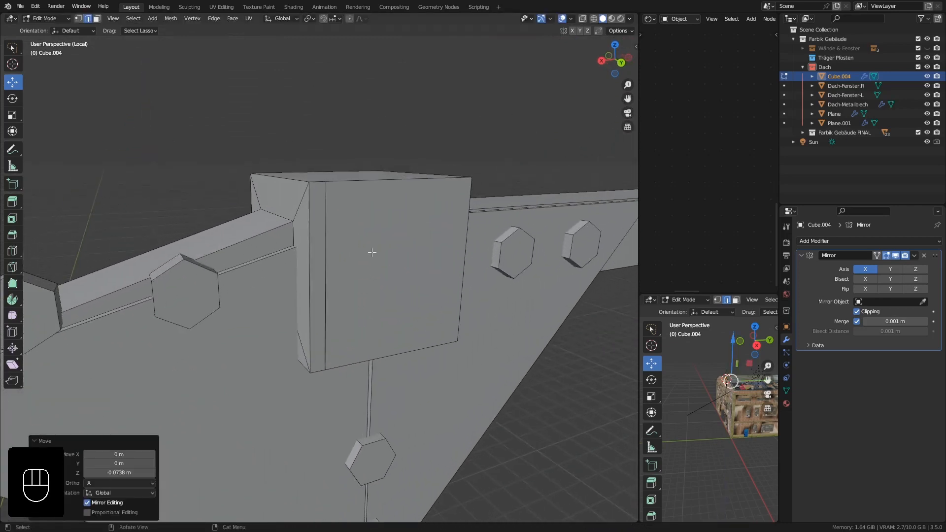
{"action": "left_click", "coordinate": [584, 19]}
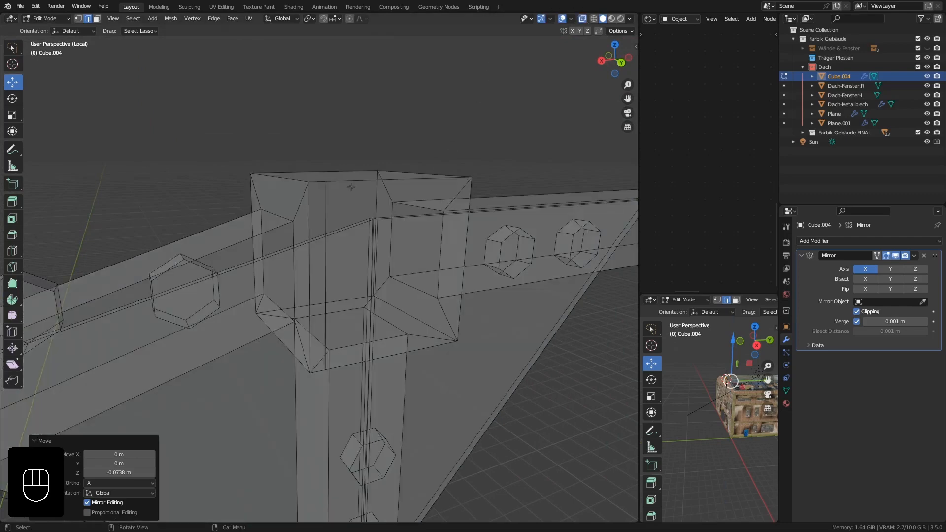
{"action": "mouse_move", "coordinate": [351, 186]}
{"action": "middle_mouse_down"}
{"action": "mouse_move", "coordinate": [340, 235]}
{"action": "mouse_move", "coordinate": [344, 139]}
{"action": "mouse_move", "coordinate": [335, 193]}
{"action": "middle_mouse_up"}
{"action": "left_click", "coordinate": [332, 212]}
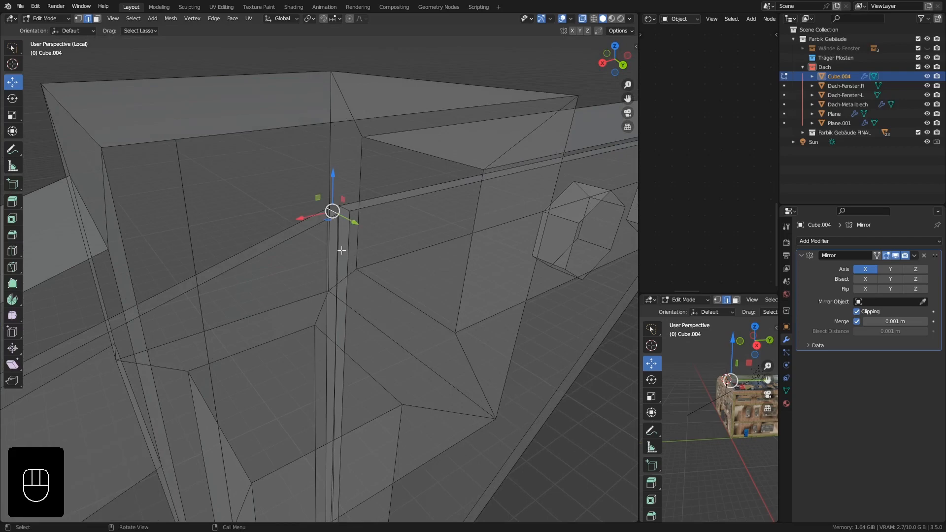
{"action": "scroll", "coordinate": [334, 211], "scroll_direction": "down", "scroll_amount": 5}
{"action": "left_click_drag", "start_coordinate": [337, 183], "coordinate": [337, 156]}
{"action": "scroll", "coordinate": [344, 219], "scroll_direction": "down", "scroll_amount": 4}
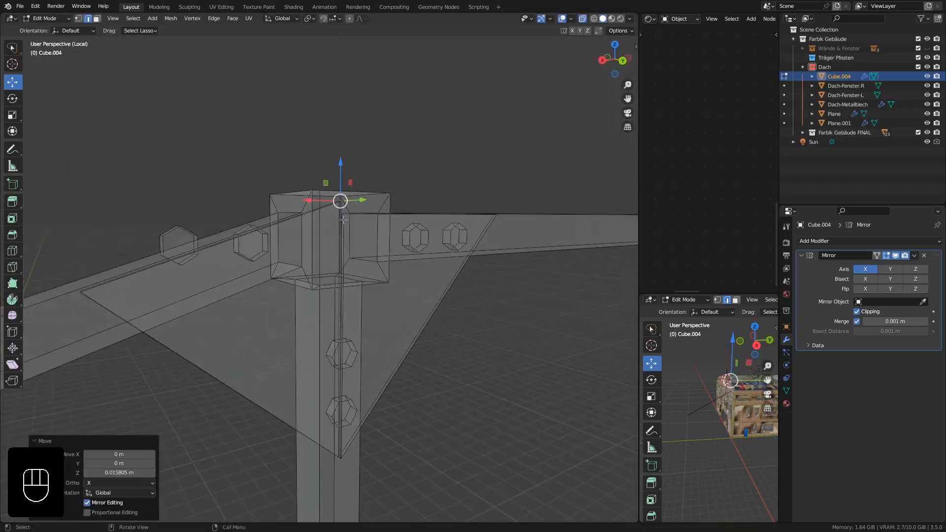
Lower the two bolts on the sloped beam about 0.032 m along Z and rotate them about -17.4° to follow the beam.
{"action": "middle_click_drag", "start_coordinate": [362, 291], "coordinate": [246, 235]}
{"action": "key", "text": "ctrl+KP_1"}
{"action": "scroll", "coordinate": [192, 277], "scroll_direction": "up", "scroll_amount": 2}
{"action": "left_click", "coordinate": [221, 208]}
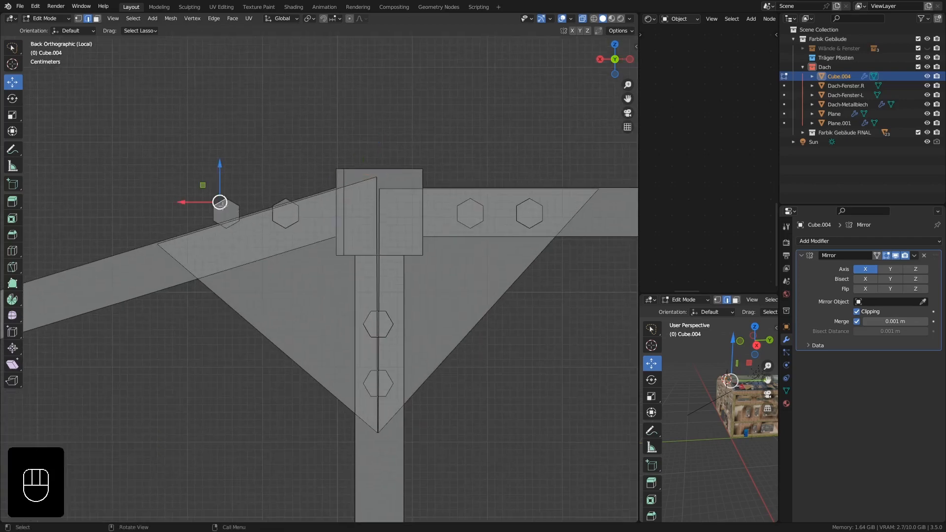
{"action": "key", "text": "l"}
{"action": "key", "text": "l"}
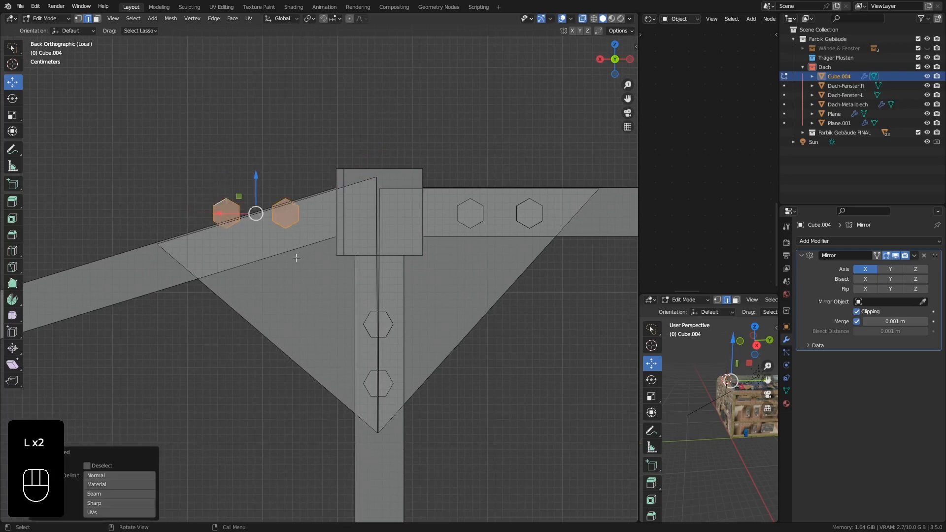
{"action": "left_click_drag", "start_coordinate": [256, 208], "coordinate": [257, 234]}
{"action": "key", "text": "r"}
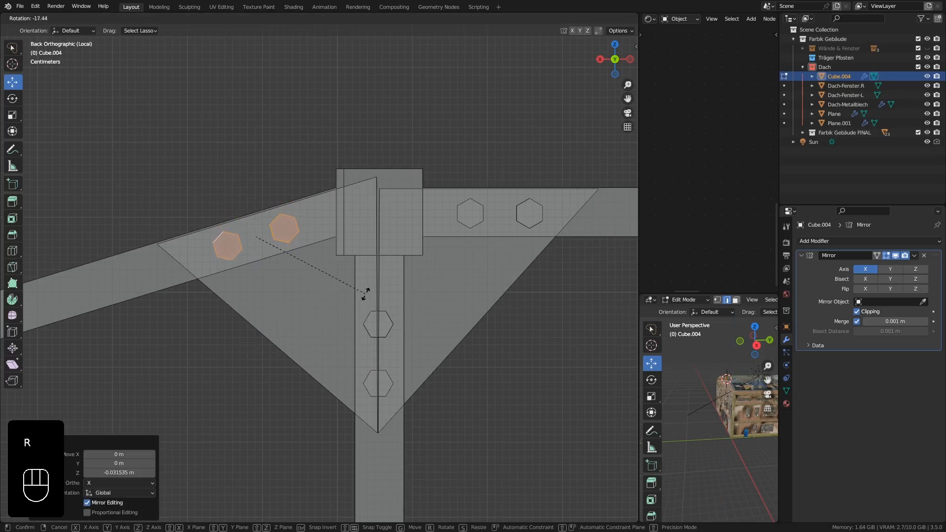
{"action": "left_click", "coordinate": [366, 294]}
Duplicate the sloped half gusset plate with its two bolts to the upper diagonal brace joint, about 1.706 m along X and -0.542 m along Z.
{"action": "scroll", "coordinate": [366, 330], "scroll_direction": "down", "scroll_amount": 6}
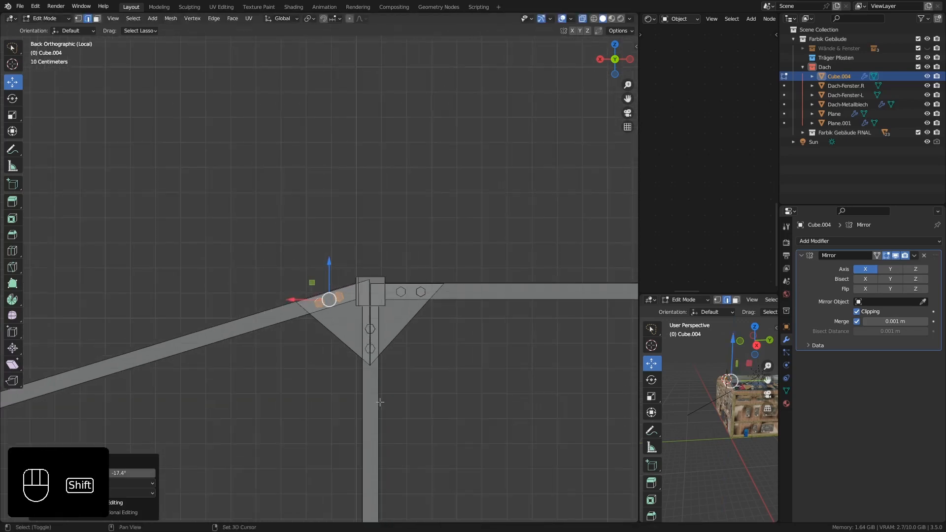
{"action": "middle_click_drag", "start_coordinate": [380, 402], "coordinate": [493, 286], "text": "shift"}
{"action": "scroll", "coordinate": [469, 148], "scroll_direction": "up", "scroll_amount": 2}
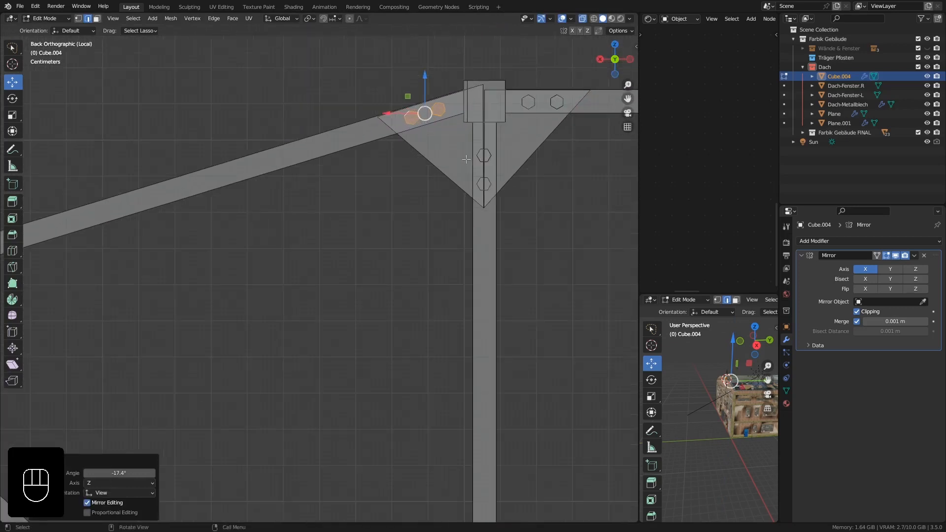
{"action": "middle_click_drag", "start_coordinate": [466, 141], "coordinate": [458, 170], "text": "shift"}
{"action": "scroll", "coordinate": [472, 180], "scroll_direction": "up", "scroll_amount": 1}
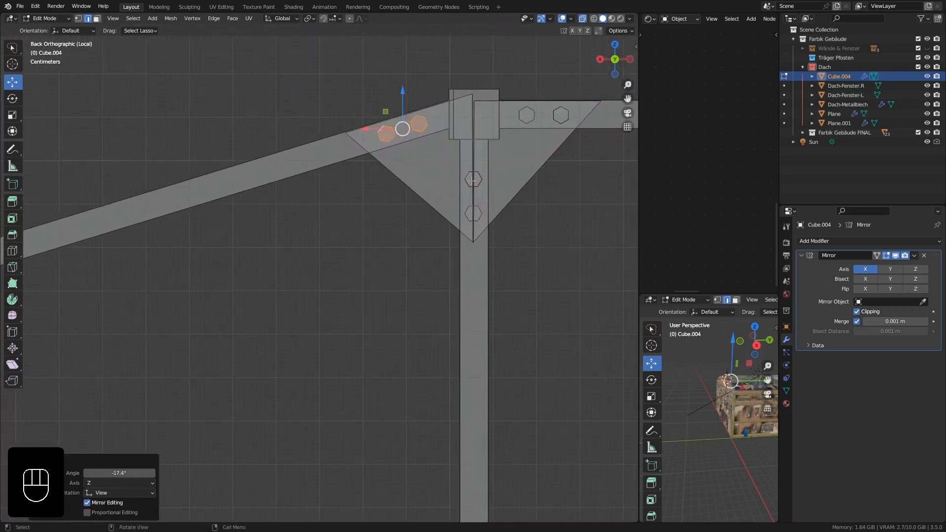
{"action": "key", "text": "l"}
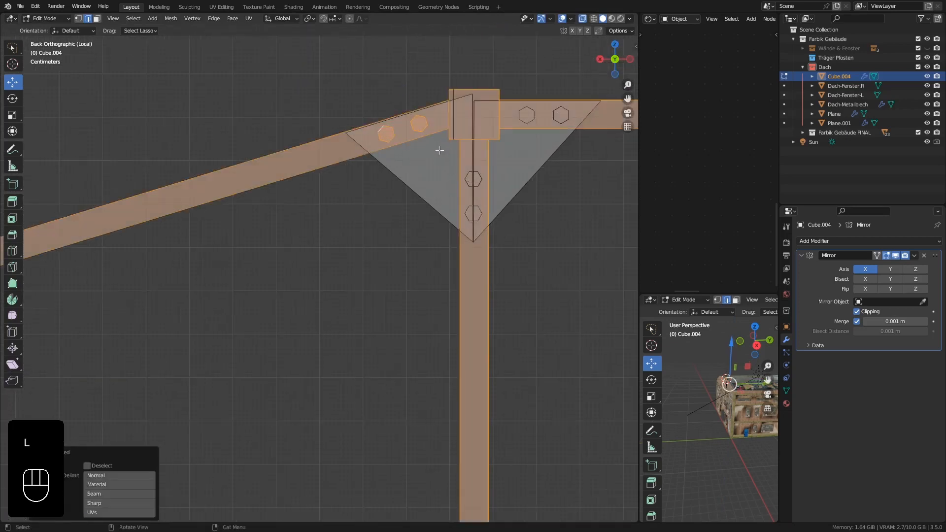
{"action": "left_click", "coordinate": [427, 160]}
{"action": "key", "text": "l"}
{"action": "left_click", "coordinate": [421, 190]}
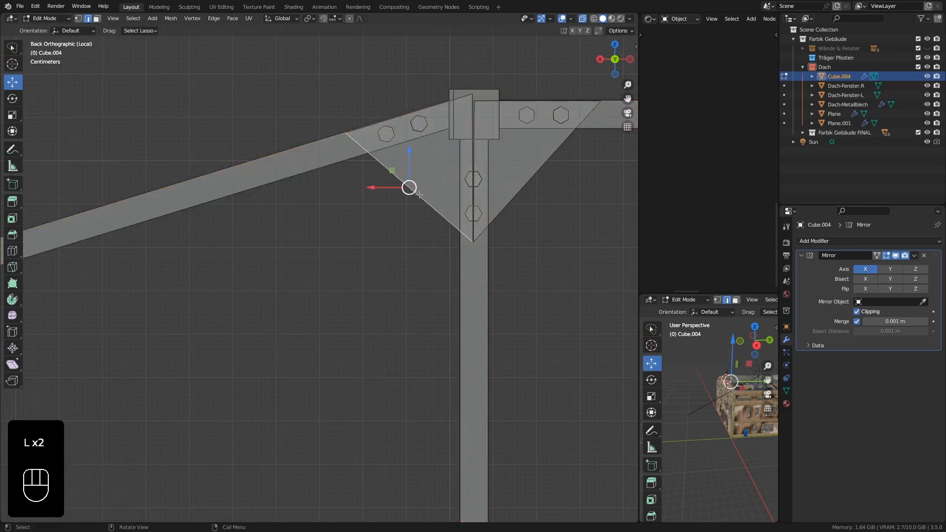
{"action": "key", "text": "l"}
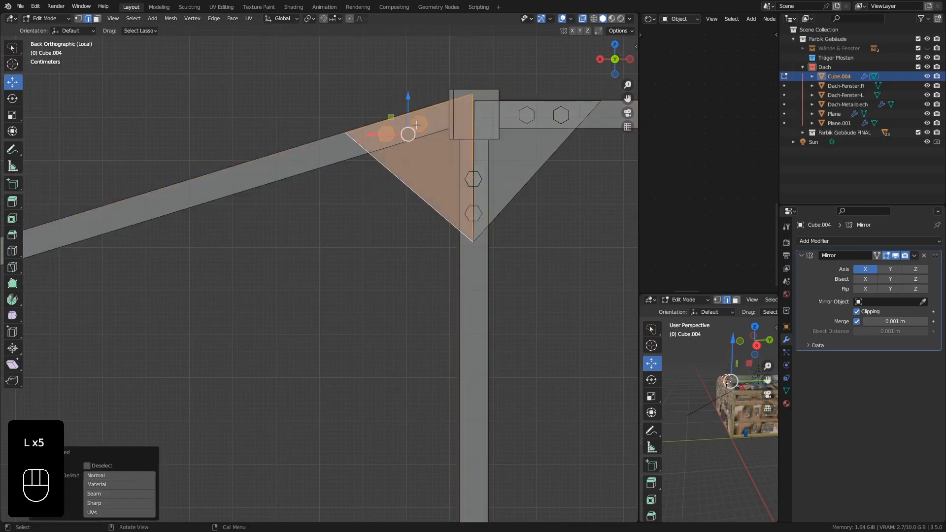
{"action": "key", "text": "l"}
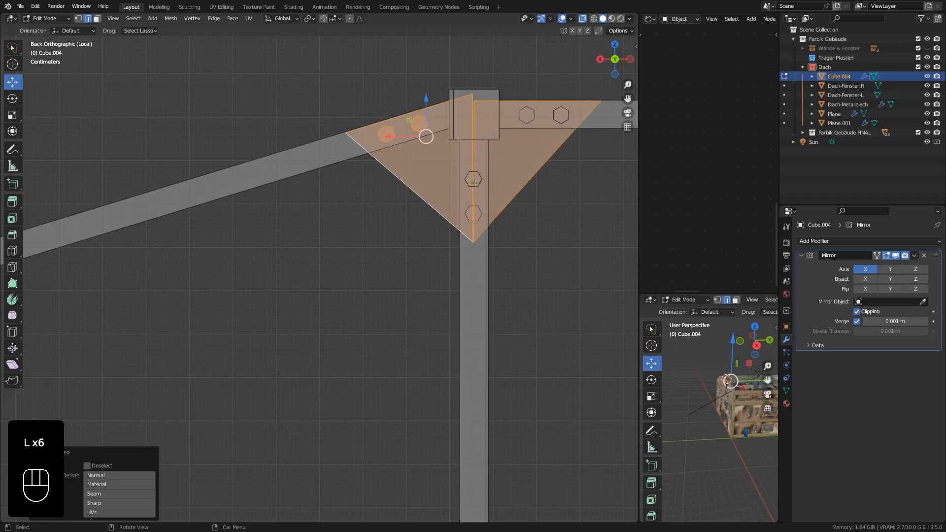
{"action": "scroll", "coordinate": [474, 182], "scroll_direction": "up", "scroll_amount": 3}
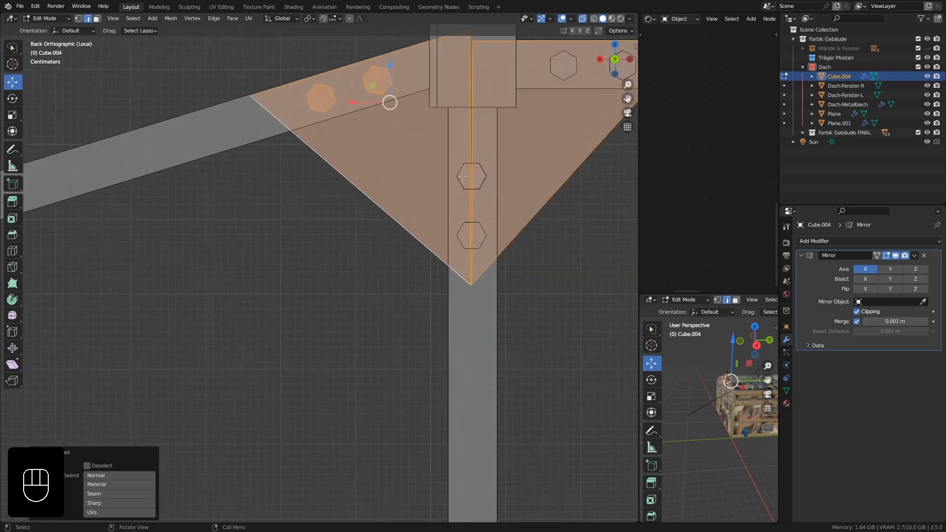
{"action": "key", "text": "ctrl+z"}
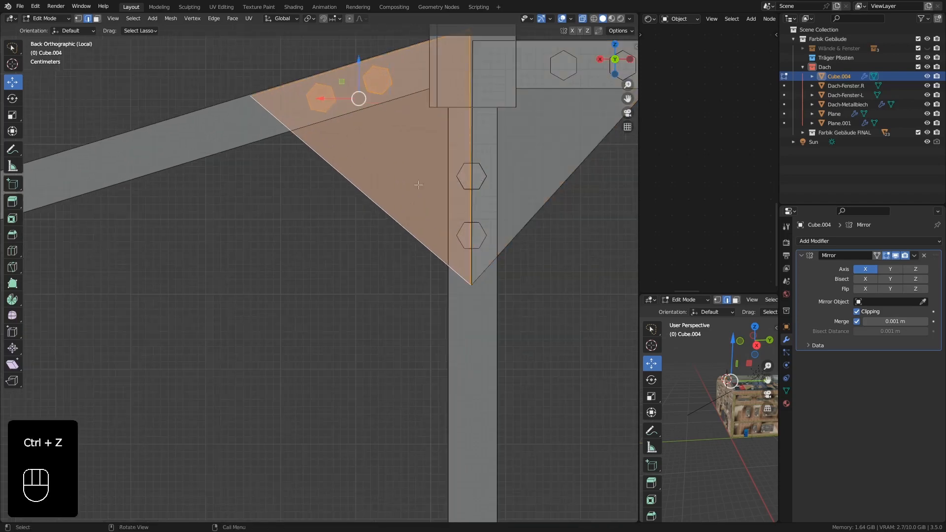
{"action": "scroll", "coordinate": [396, 160], "scroll_direction": "down", "scroll_amount": 8}
{"action": "middle_click_drag", "start_coordinate": [396, 163], "coordinate": [432, 156], "text": "shift"}
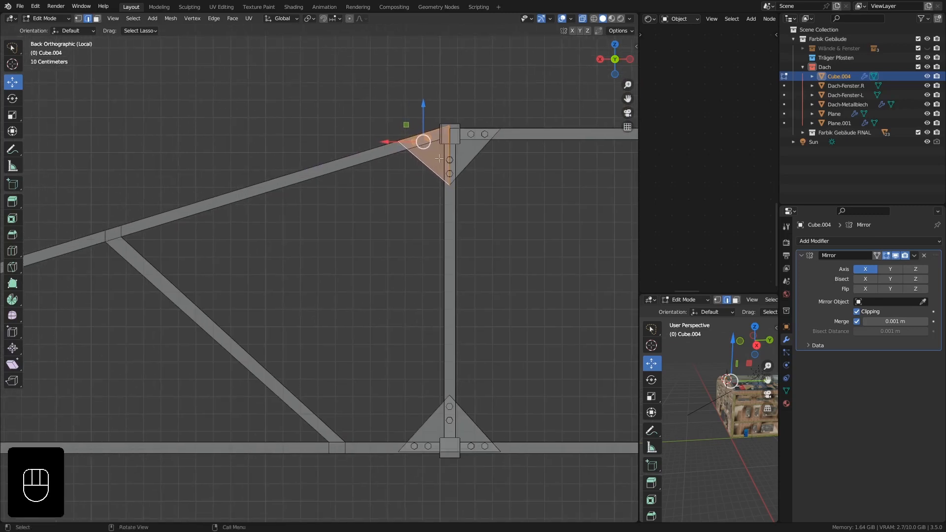
{"action": "key", "text": "shift+d"}
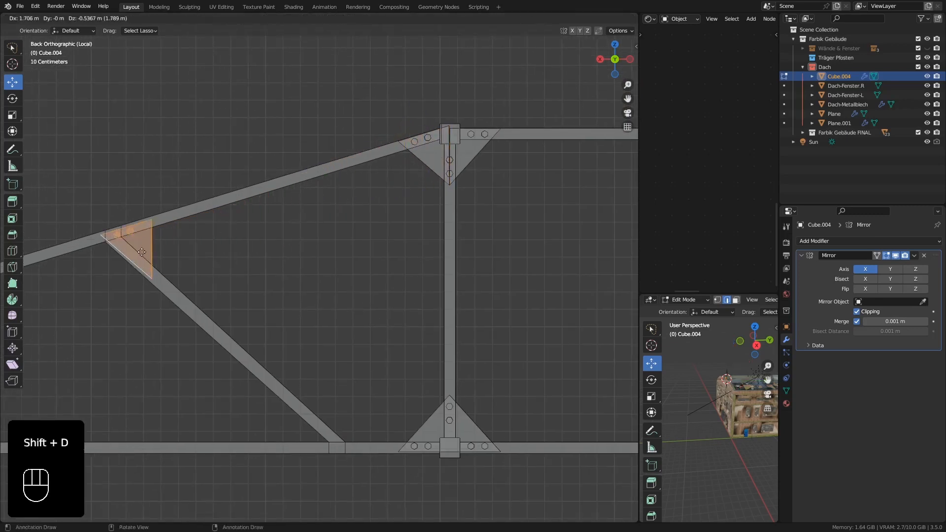
{"action": "left_click", "coordinate": [142, 252]}
Nudge the copied plate along X and raise it about 0.011 m along Z to align it with the sloped beam.
{"action": "scroll", "coordinate": [133, 222], "scroll_direction": "up", "scroll_amount": 6}
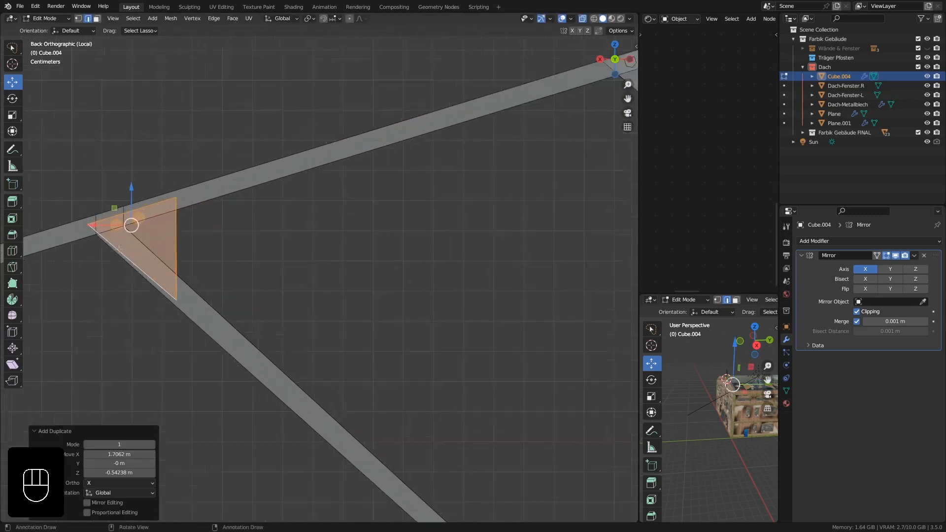
{"action": "middle_click_drag", "start_coordinate": [210, 239], "coordinate": [280, 201], "text": "shift"}
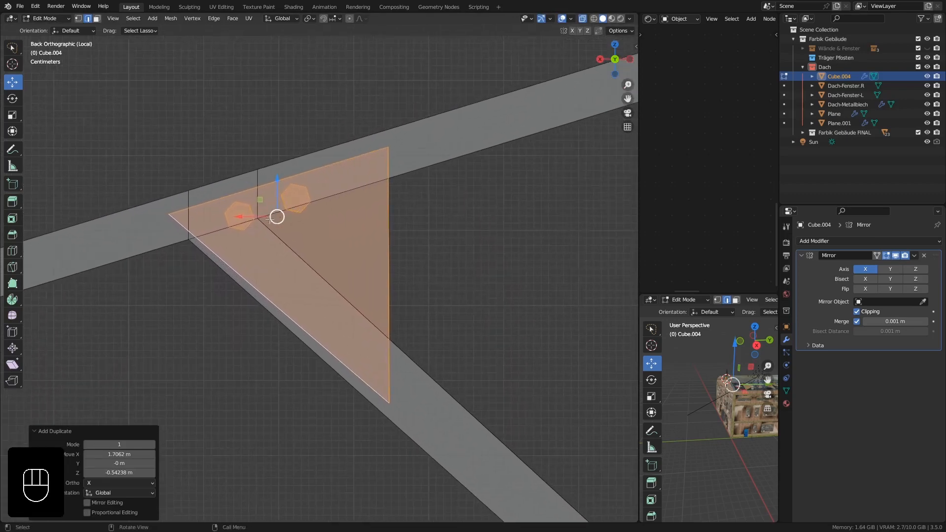
{"action": "left_click_drag", "start_coordinate": [245, 218], "coordinate": [230, 217]}
{"action": "left_click_drag", "start_coordinate": [263, 179], "coordinate": [262, 170]}
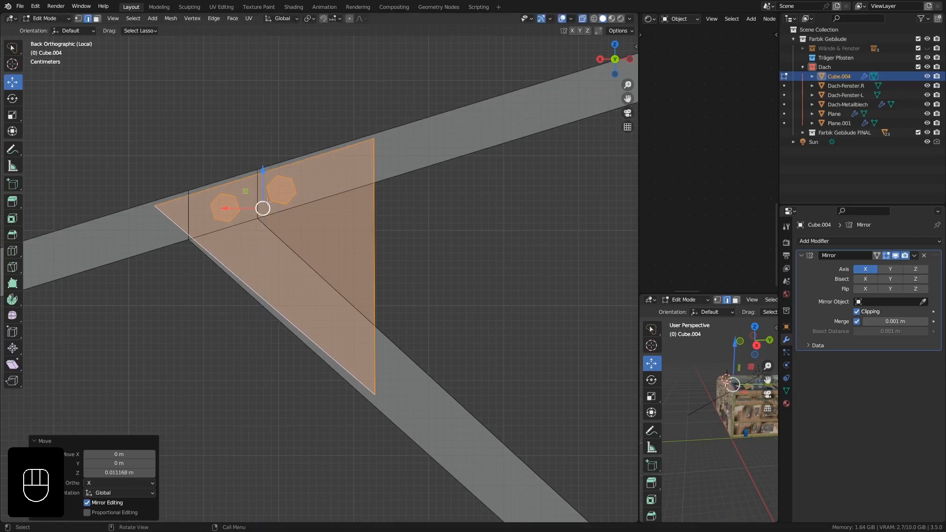
Switch to face selection and turn off X-ray while working on the copied plate's bolts.
{"action": "middle_click_drag", "start_coordinate": [268, 312], "coordinate": [271, 140]}
{"action": "left_click", "coordinate": [97, 18]}
{"action": "middle_click_drag", "start_coordinate": [295, 179], "coordinate": [258, 204]}
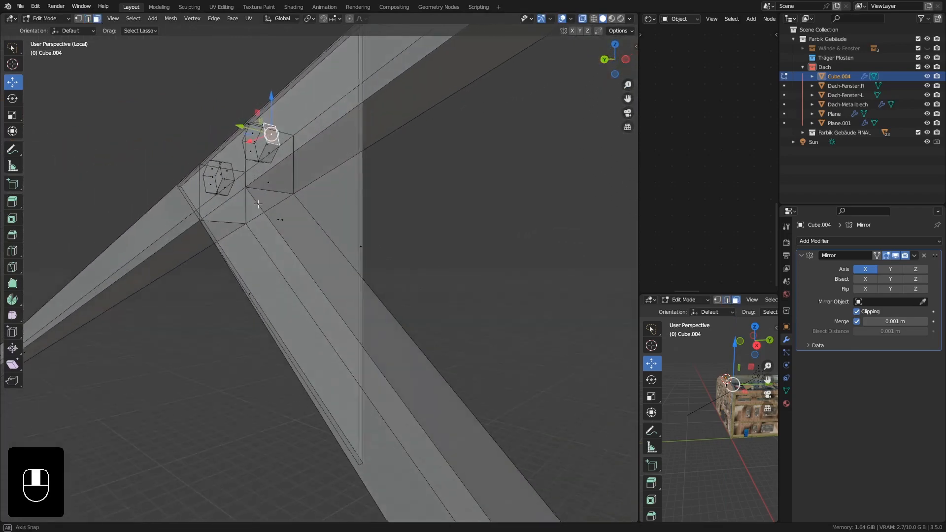
{"action": "key", "text": "l"}
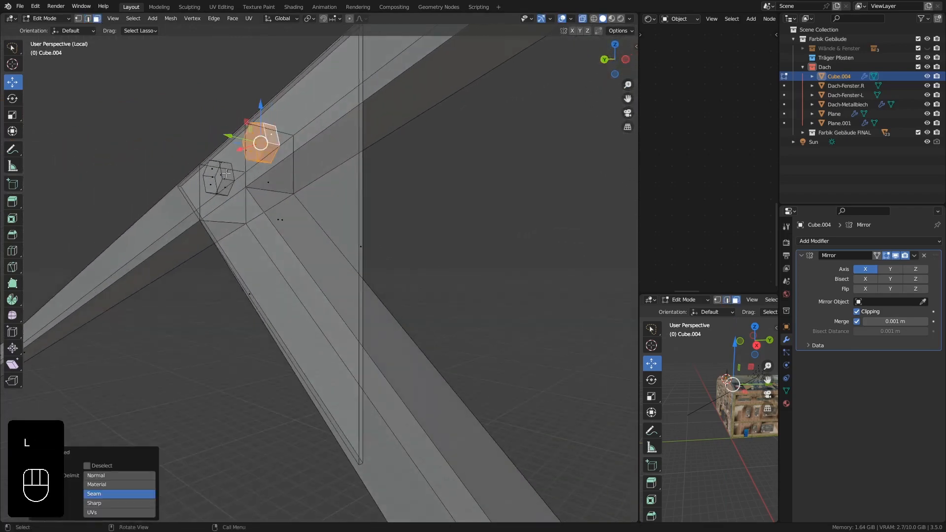
{"action": "key", "text": "l"}
{"action": "left_click", "coordinate": [220, 178]}
{"action": "middle_click_drag", "start_coordinate": [220, 179], "coordinate": [444, 80]}
{"action": "left_click", "coordinate": [582, 19]}
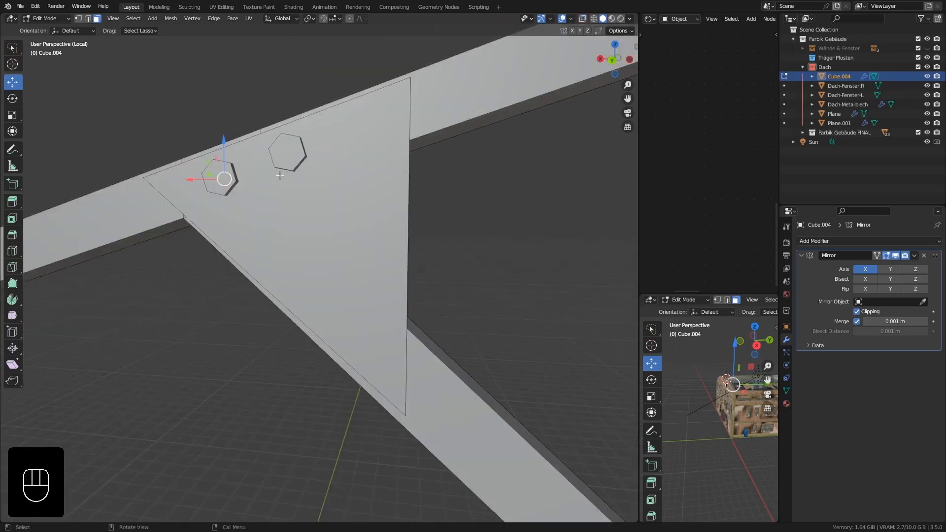
Duplicate the copied plate's two bolts about -0.070 m along X and -0.081 m along Z.
{"action": "middle_click_drag", "start_coordinate": [224, 178], "coordinate": [227, 181]}
{"action": "key", "text": "l"}
{"action": "key", "text": "l"}
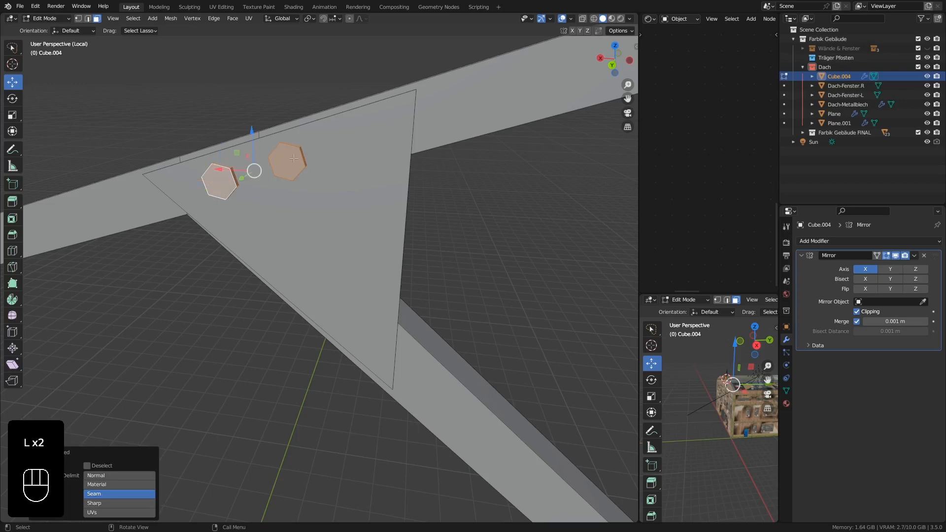
{"action": "key", "text": "ctrl+KP_1"}
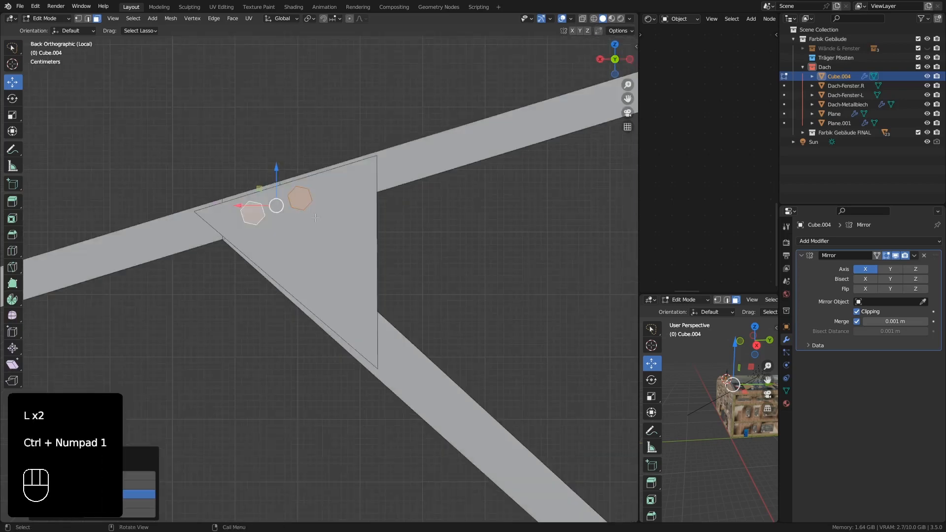
{"action": "scroll", "coordinate": [311, 216], "scroll_direction": "up", "scroll_amount": 1}
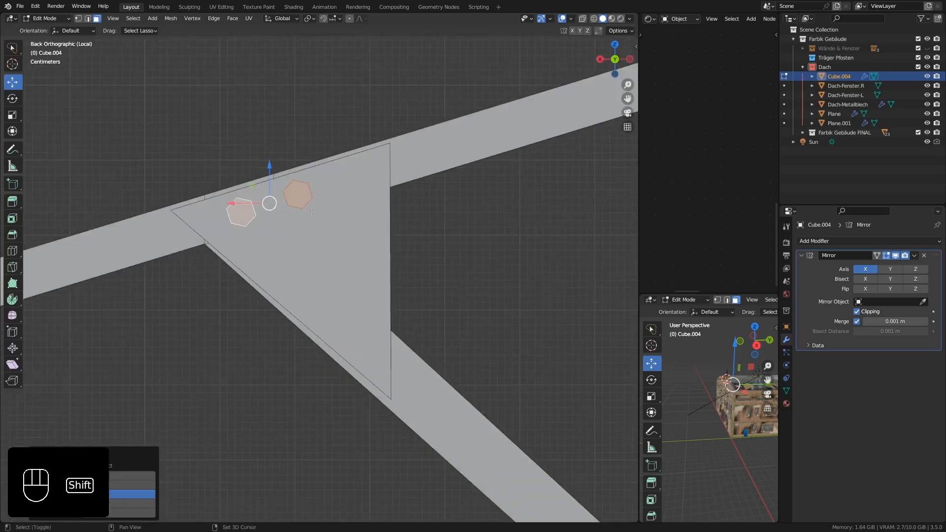
{"action": "key", "text": "shift+d"}
{"action": "left_click", "coordinate": [364, 272]}
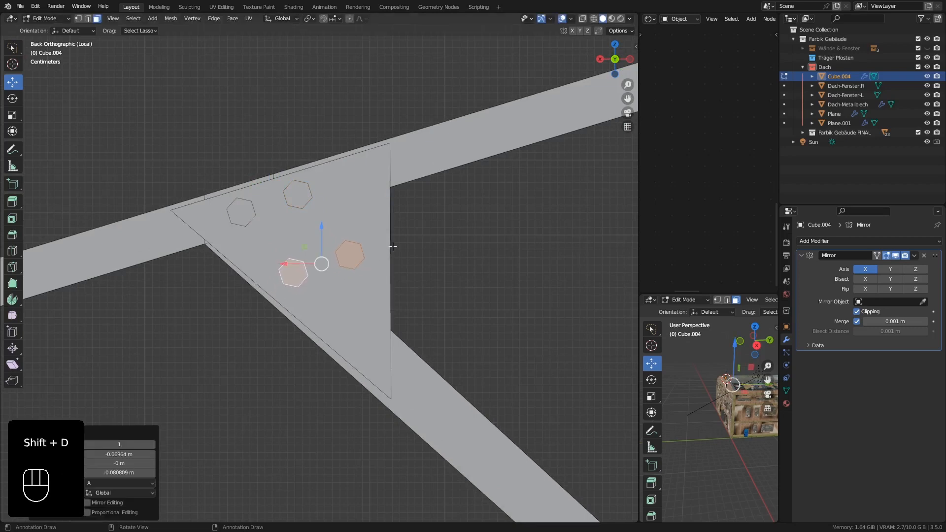
Rotate the duplicated bolt pair about 59.2° and move it about -0.003 m along X and -0.064 m along Z onto the diagonal brace.
{"action": "key", "text": "r"}
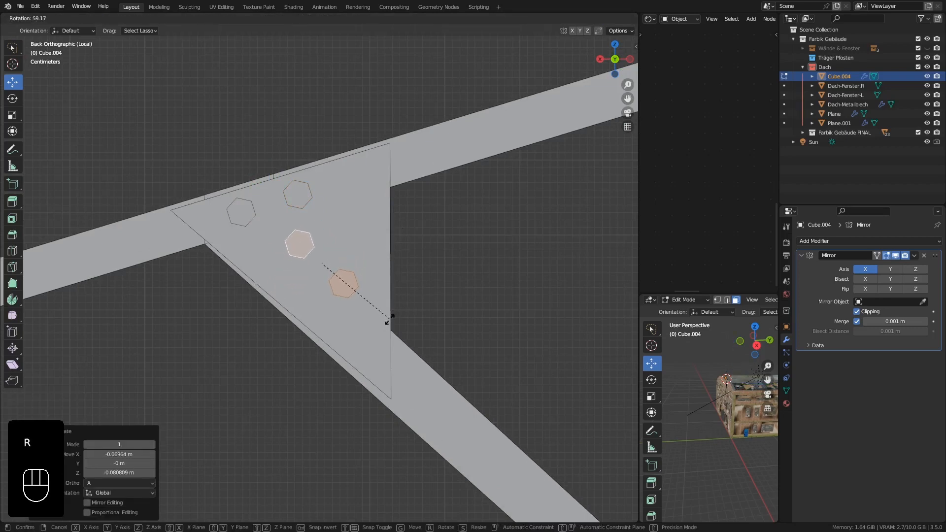
{"action": "left_click", "coordinate": [390, 319]}
{"action": "key", "text": "g"}
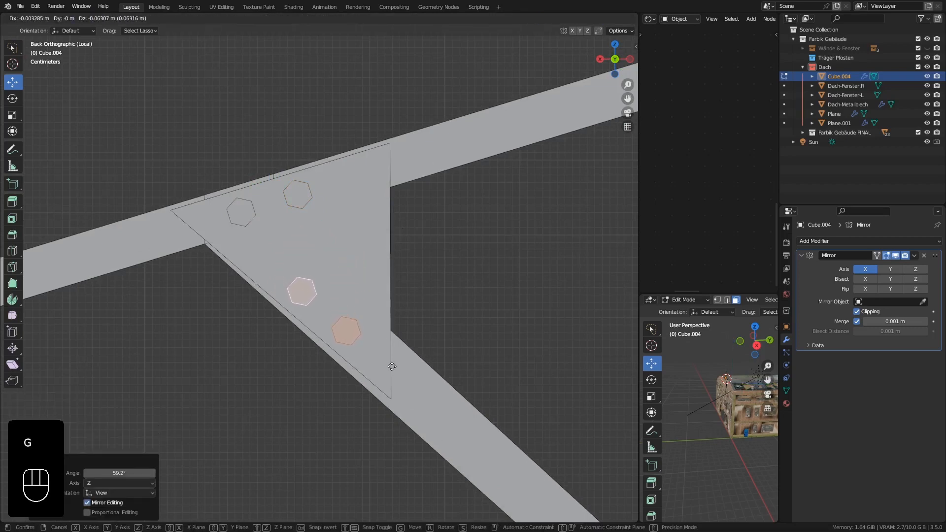
{"action": "left_click", "coordinate": [392, 366]}
Duplicate the inner bolt on the sloped beam to add a third evenly spaced bolt near the plate's vertical edge.
{"action": "scroll", "coordinate": [360, 205], "scroll_direction": "down", "scroll_amount": 5}
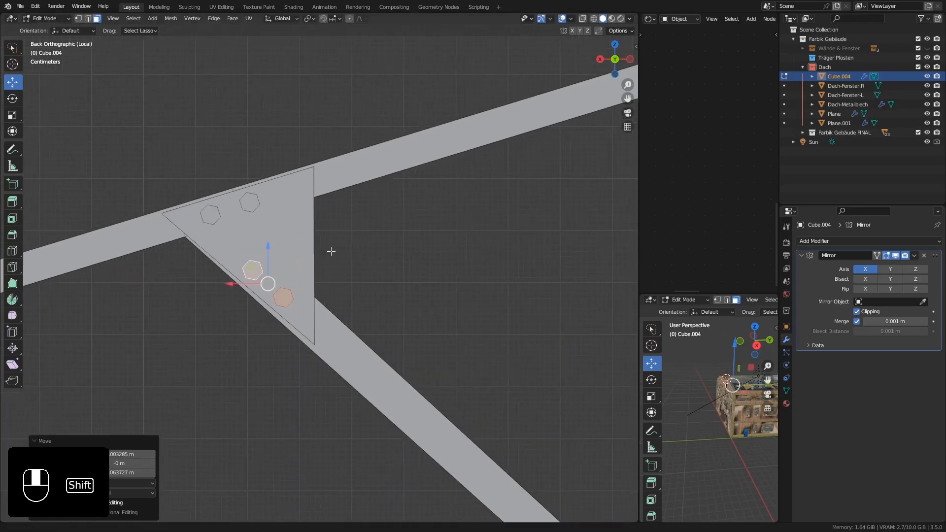
{"action": "scroll", "coordinate": [319, 235], "scroll_direction": "up", "scroll_amount": 6}
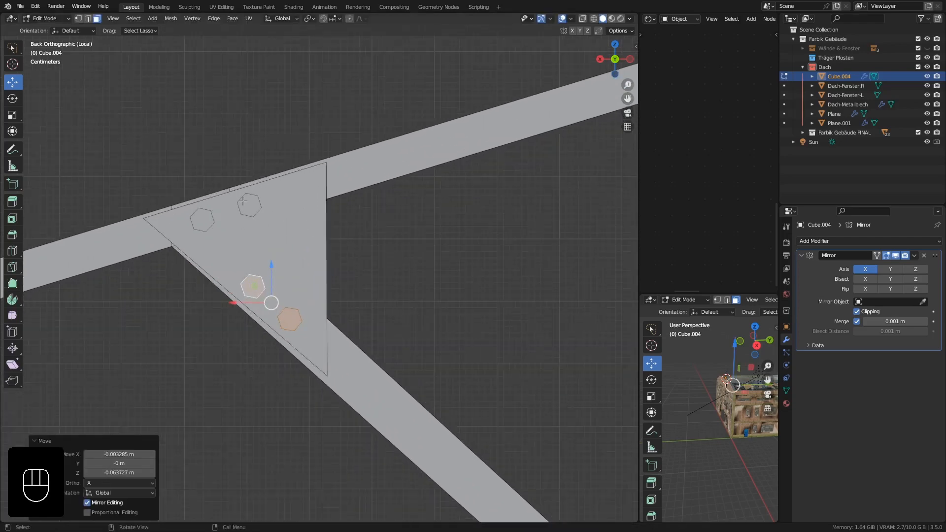
{"action": "left_click", "coordinate": [249, 206]}
{"action": "key", "text": "l"}
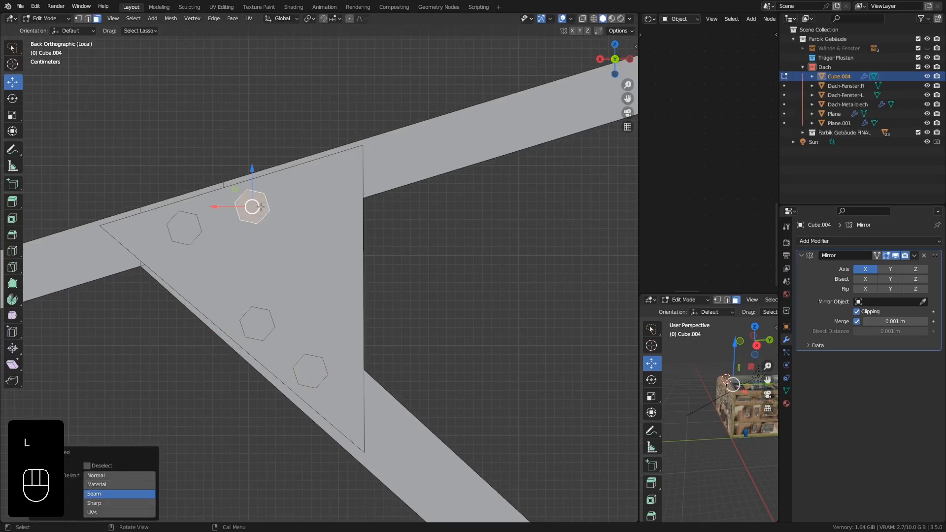
{"action": "key", "text": "shift+d"}
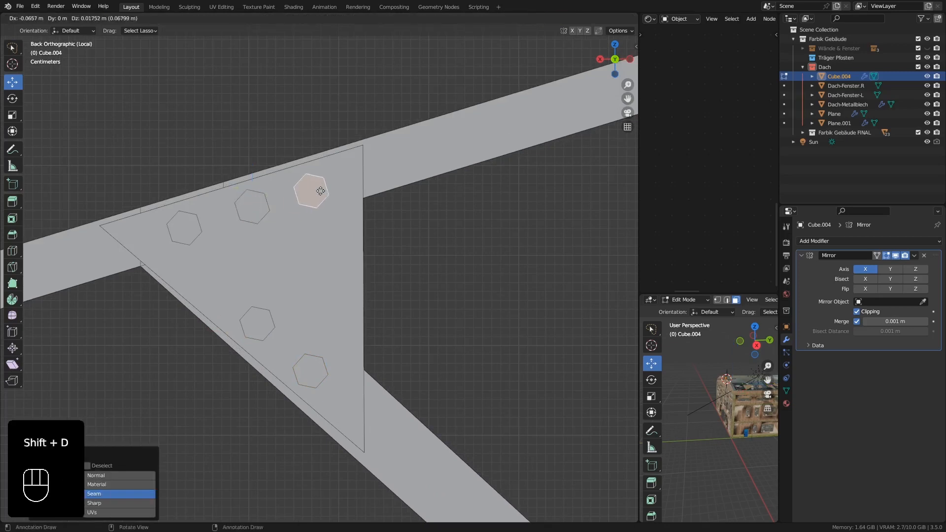
{"action": "left_click", "coordinate": [328, 186]}
Move the upper bolt of the diagonal brace pair up along the brace to widen the bolt spacing.
{"action": "left_click", "coordinate": [184, 228]}
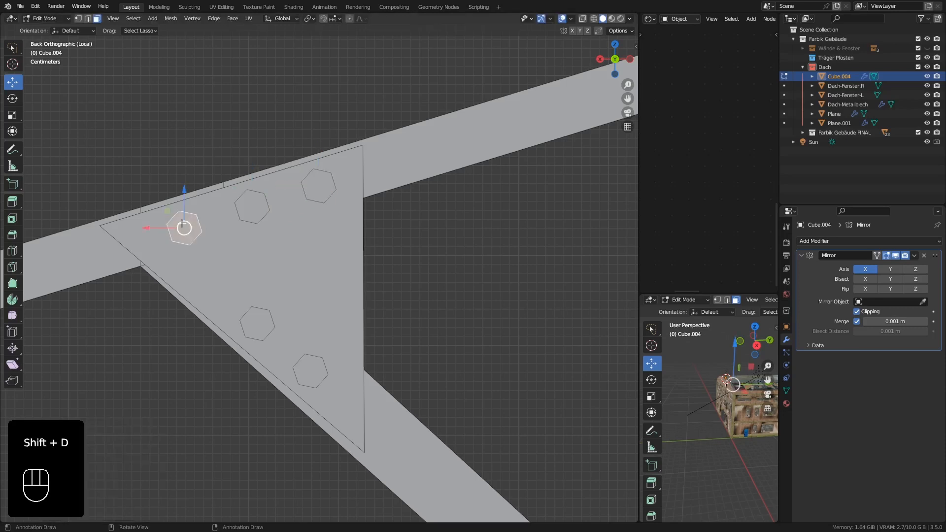
{"action": "key", "text": "l"}
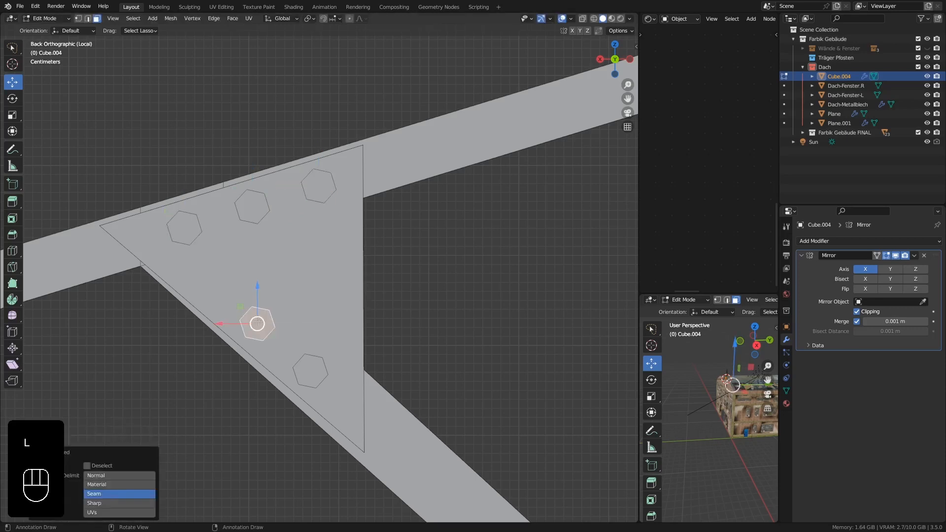
{"action": "key", "text": "g"}
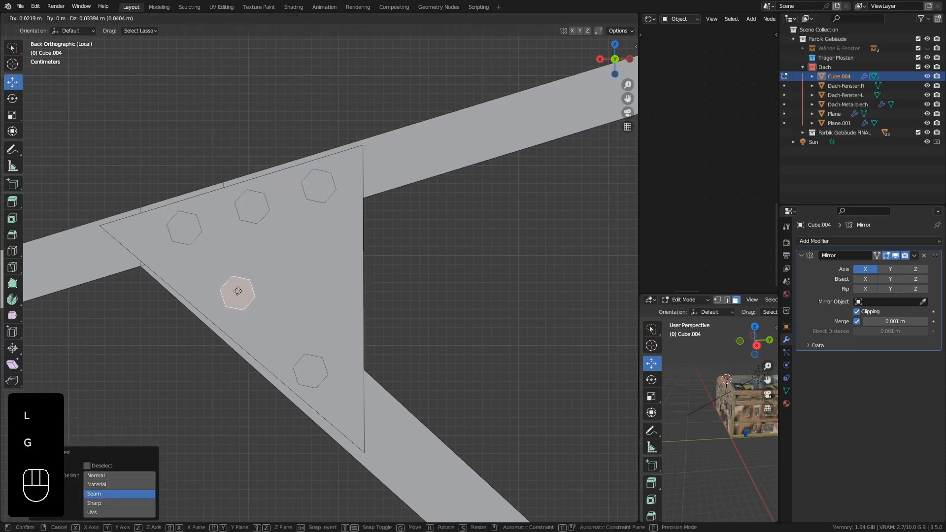
{"action": "left_click", "coordinate": [234, 290]}
Move the lower bolt on the diagonal brace about 0.015 m along X and 0.023 m along Z, closer to the upper bolt.
{"action": "left_click", "coordinate": [301, 372]}
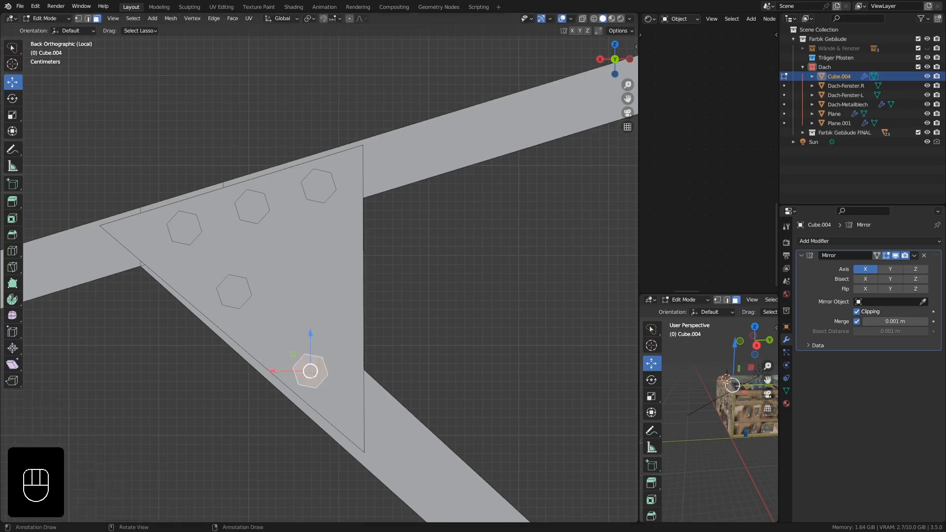
{"action": "scroll", "coordinate": [310, 372], "scroll_direction": "down", "scroll_amount": 4}
{"action": "middle_click_drag", "start_coordinate": [310, 372], "coordinate": [281, 302], "text": "shift"}
{"action": "scroll", "coordinate": [292, 306], "scroll_direction": "up", "scroll_amount": 2}
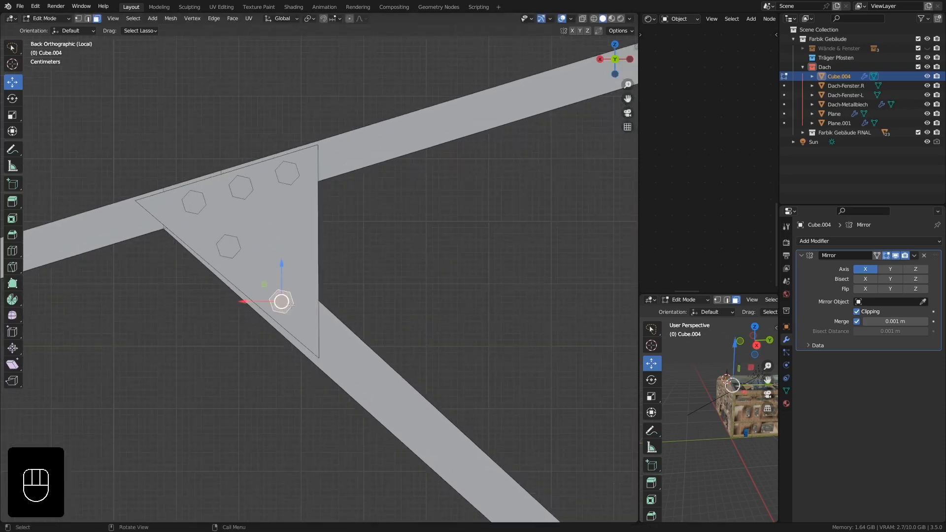
{"action": "key", "text": "l"}
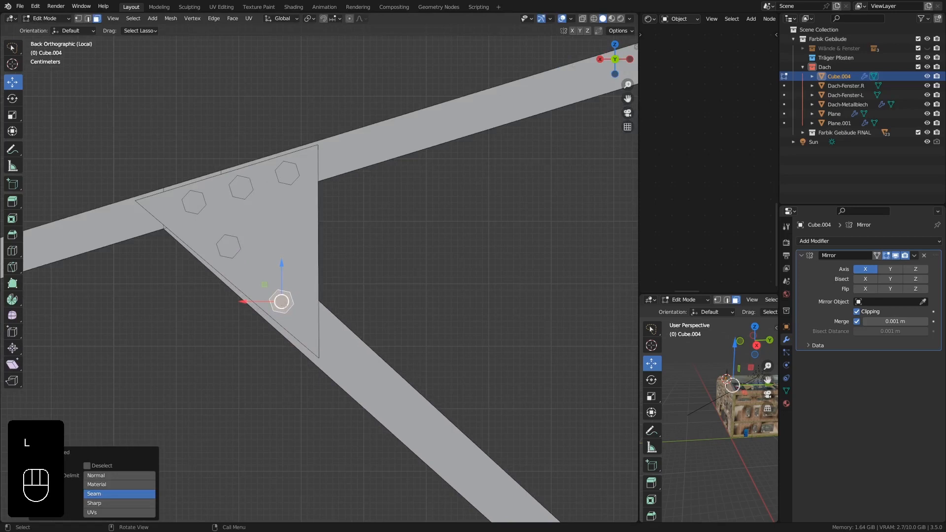
{"action": "key", "text": "g"}
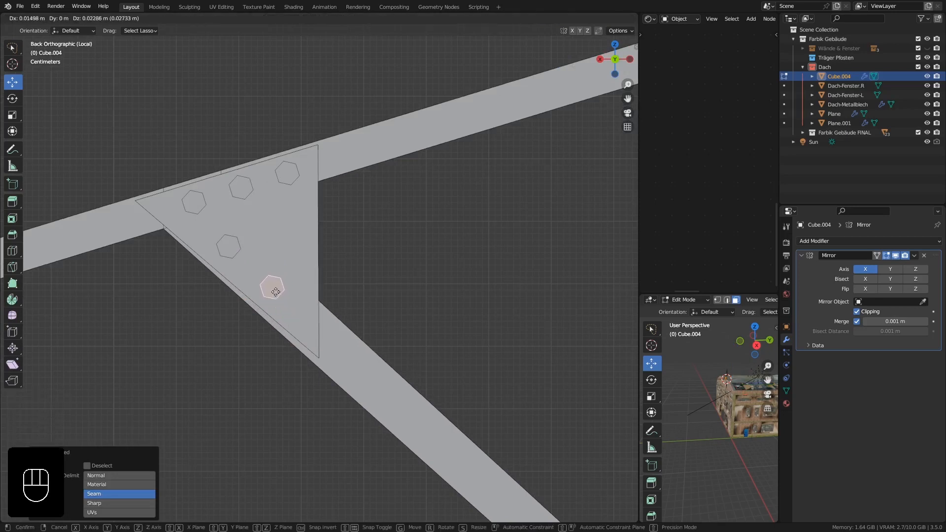
{"action": "left_click", "coordinate": [275, 292]}
{"action": "scroll", "coordinate": [275, 289], "scroll_direction": "down", "scroll_amount": 2}
{"action": "key", "text": "Tab"}
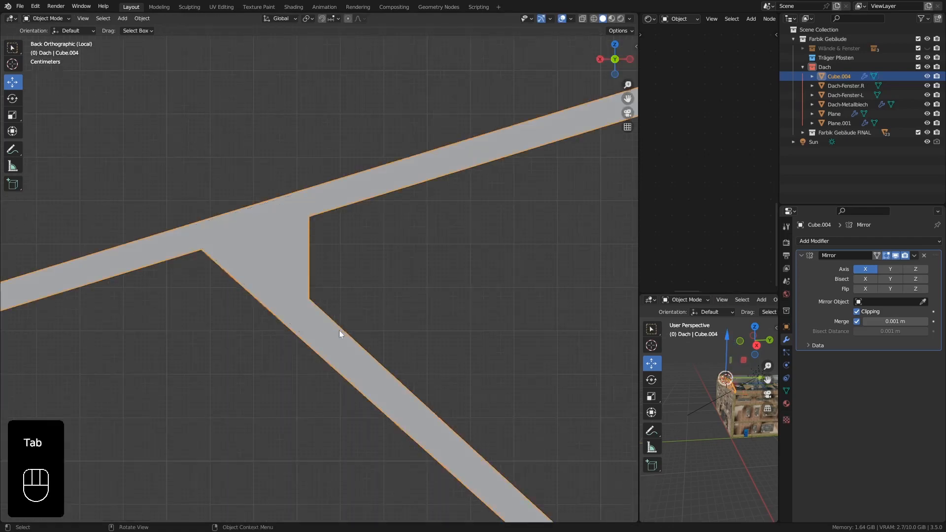
{"action": "scroll", "coordinate": [341, 333], "scroll_direction": "down", "scroll_amount": 1}
{"action": "middle_click_drag", "start_coordinate": [341, 333], "coordinate": [255, 238], "text": "shift"}
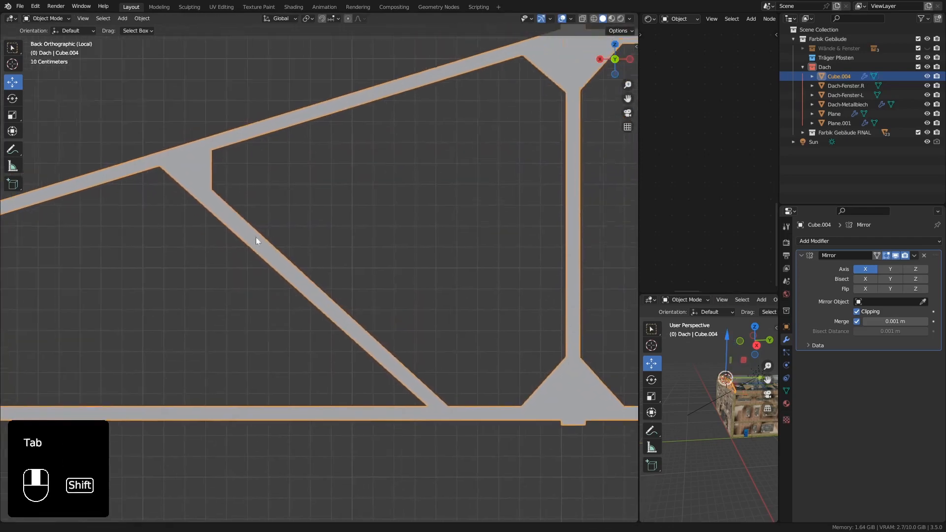
{"action": "key", "text": "Tab"}
Duplicate the sloped beam's gusset plate with its five bolts and move the copy -0.6921 m along Z and -1.1017 m along X.
{"action": "scroll", "coordinate": [213, 180], "scroll_direction": "up", "scroll_amount": 5}
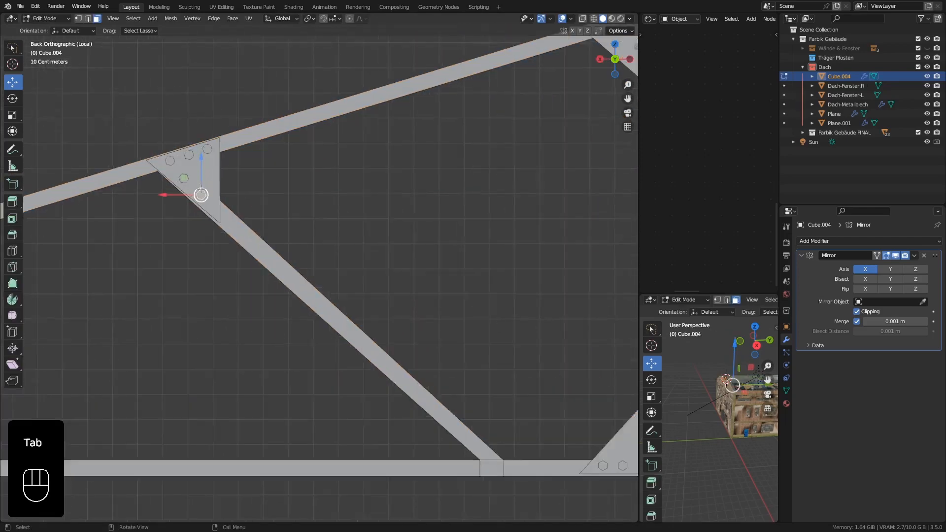
{"action": "middle_click_drag", "start_coordinate": [194, 174], "coordinate": [206, 196], "text": "shift"}
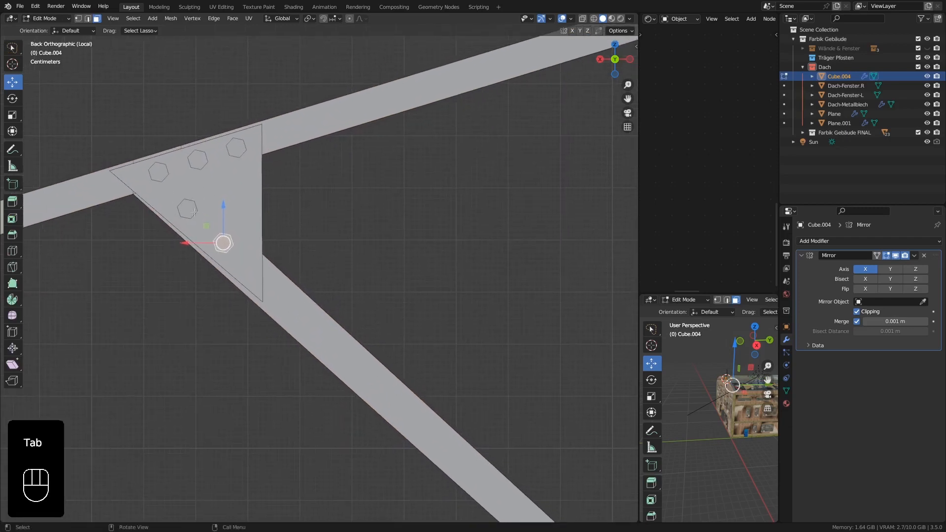
{"action": "key", "text": "l"}
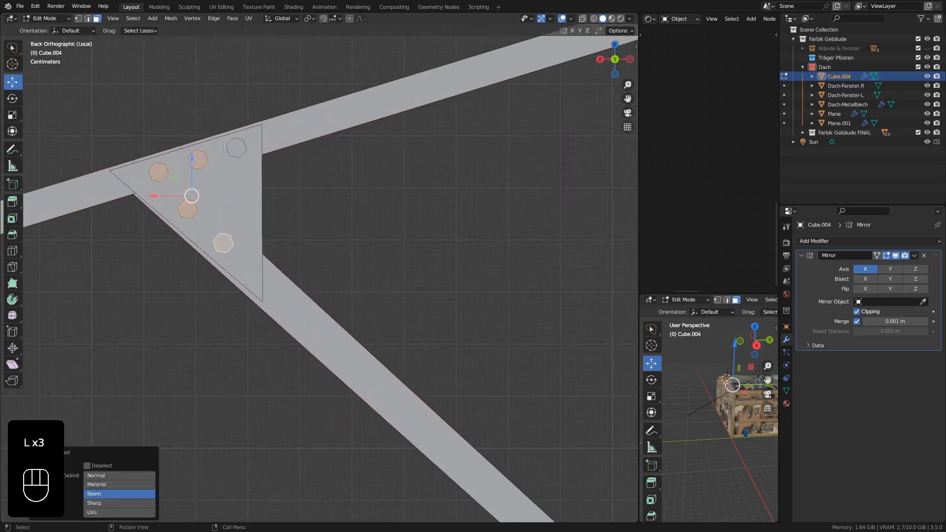
{"action": "scroll", "coordinate": [243, 187], "scroll_direction": "down", "scroll_amount": 3}
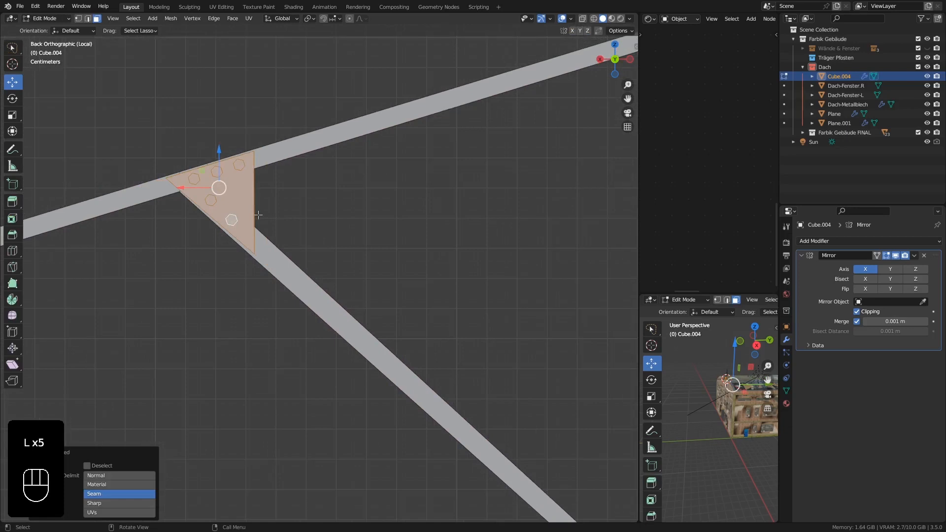
{"action": "key", "text": "shift+d"}
{"action": "scroll", "coordinate": [258, 215], "scroll_direction": "down", "scroll_amount": 3}
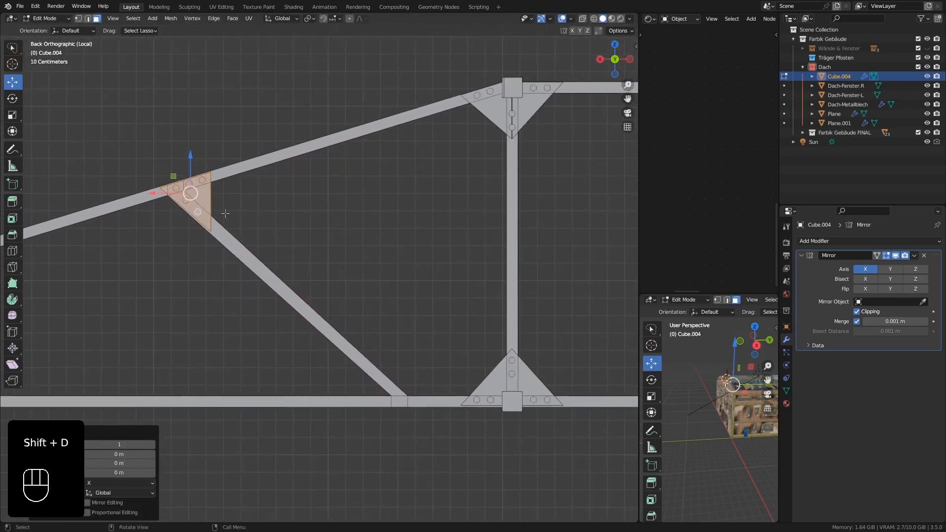
{"action": "key", "text": "g"}
{"action": "key", "text": "z"}
{"action": "left_click", "coordinate": [192, 278]}
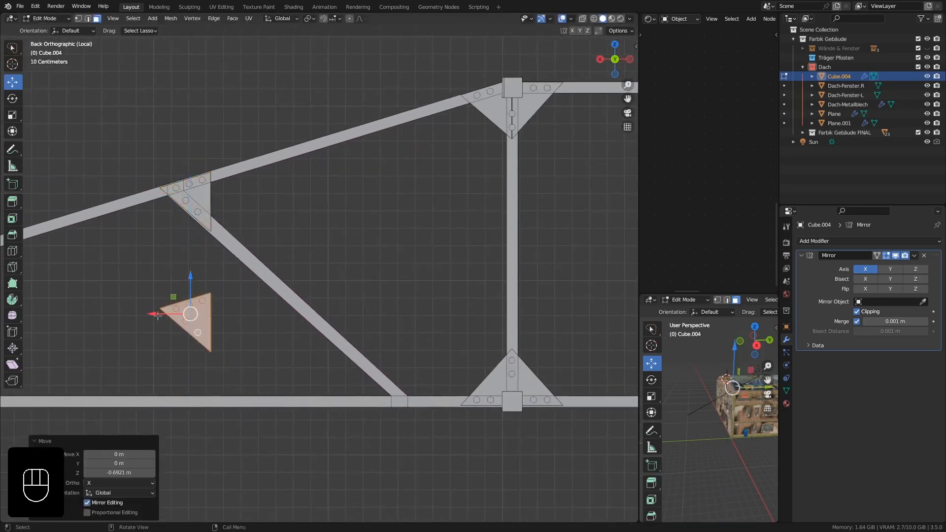
{"action": "key", "text": "g"}
{"action": "key", "text": "x"}
{"action": "left_click", "coordinate": [372, 352]}
Rotate the plate copy -39.7° so its longest edge is level, and lower it about 0.44 m onto the bottom beam.
{"action": "scroll", "coordinate": [396, 376], "scroll_direction": "up", "scroll_amount": 2}
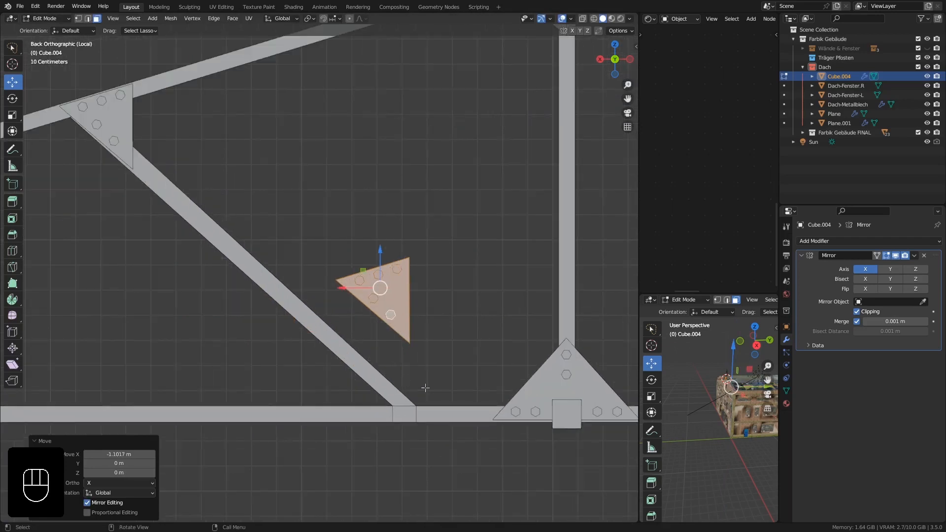
{"action": "key", "text": "r"}
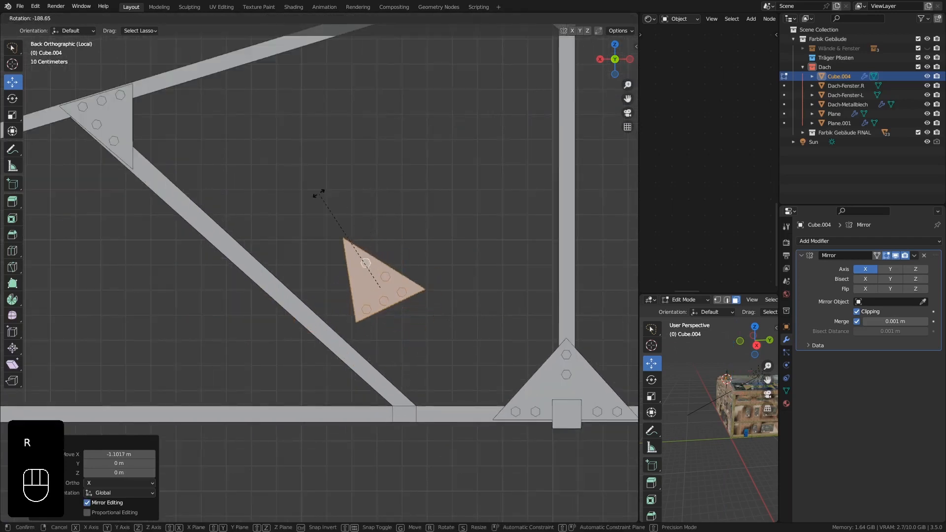
{"action": "left_click", "coordinate": [460, 326]}
{"action": "scroll", "coordinate": [385, 274], "scroll_direction": "up", "scroll_amount": 2}
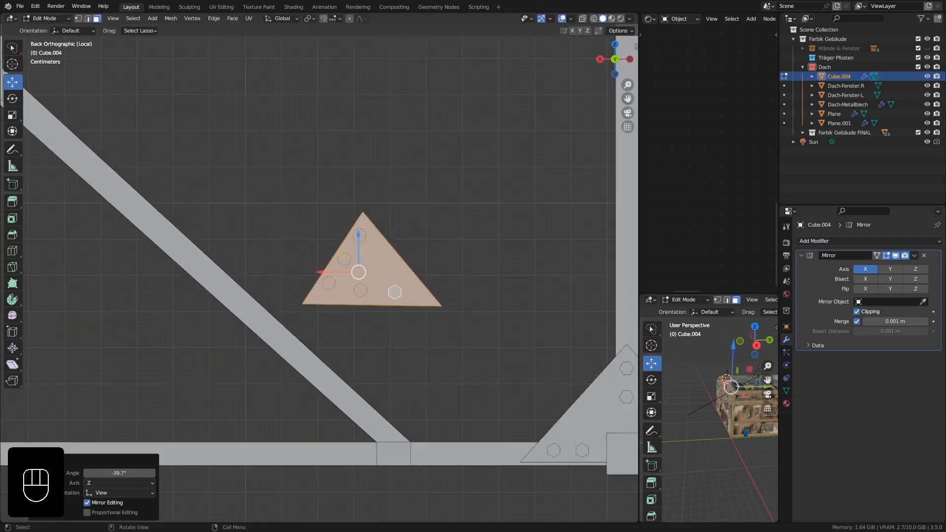
{"action": "left_click_drag", "start_coordinate": [360, 231], "coordinate": [369, 390]}
{"action": "middle_click_drag", "start_coordinate": [372, 404], "coordinate": [388, 264], "text": "shift"}
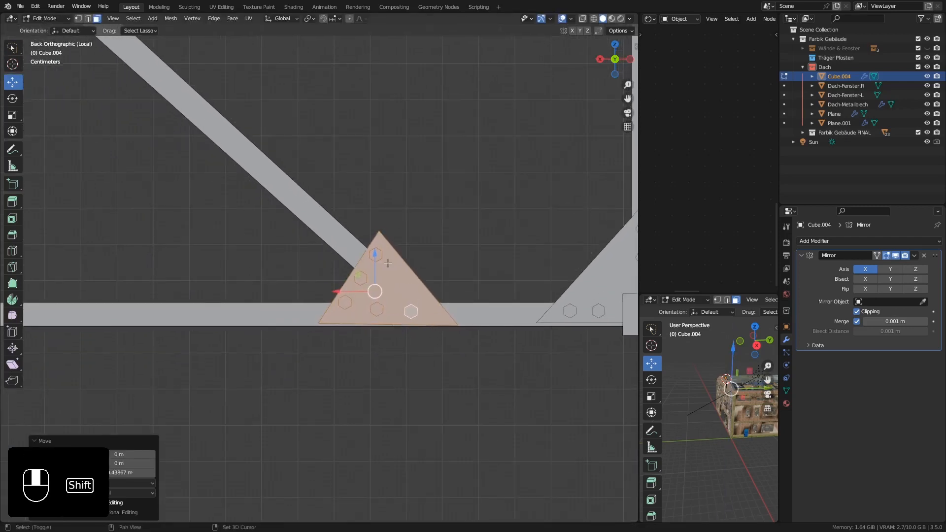
{"action": "scroll", "coordinate": [385, 270], "scroll_direction": "up", "scroll_amount": 3}
{"action": "left_click_drag", "start_coordinate": [391, 261], "coordinate": [390, 263]}
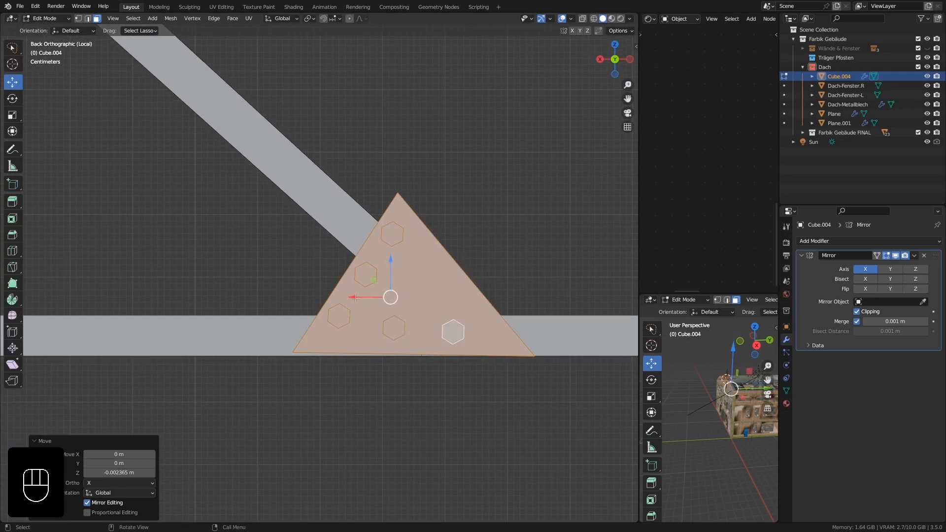
Rotate the plate copy about -0.64° more and shift it about 0.021 m along X over the foot of the diagonal brace.
{"action": "left_click_drag", "start_coordinate": [354, 298], "coordinate": [299, 292]}
{"action": "key", "text": "r"}
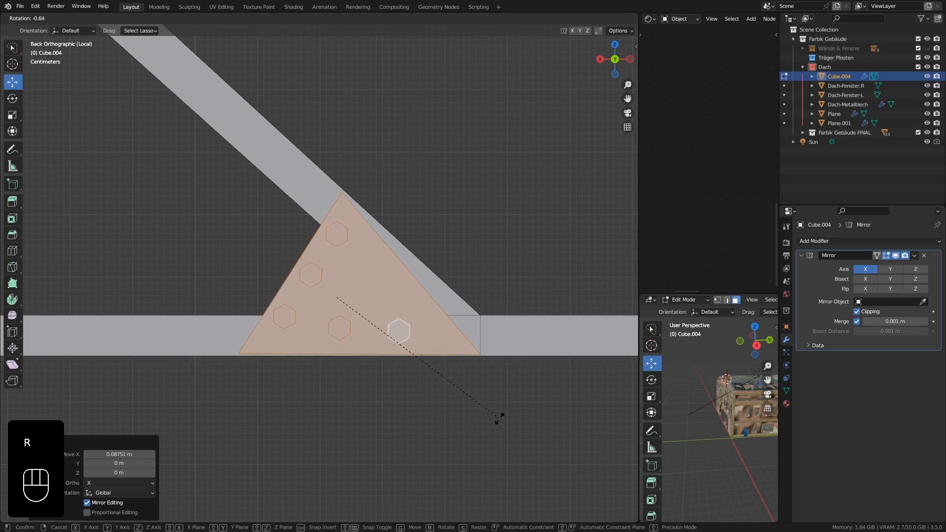
{"action": "left_click", "coordinate": [499, 418]}
{"action": "left_click_drag", "start_coordinate": [304, 296], "coordinate": [349, 297]}
{"action": "scroll", "coordinate": [360, 192], "scroll_direction": "up", "scroll_amount": 2}
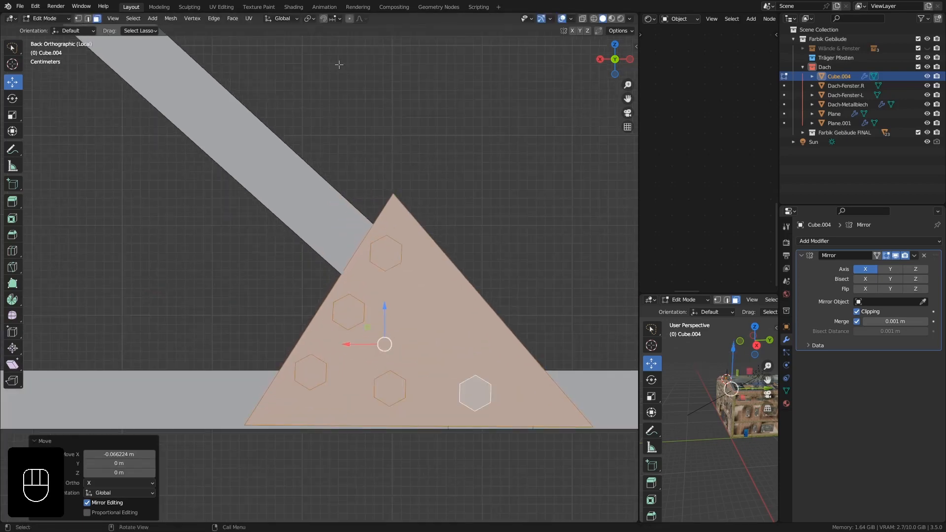
Move the front and back apex vertices of the plate copy about 0.067 m along X to meet the brace's upper edge.
{"action": "left_click", "coordinate": [78, 19]}
{"action": "left_click", "coordinate": [400, 183]}
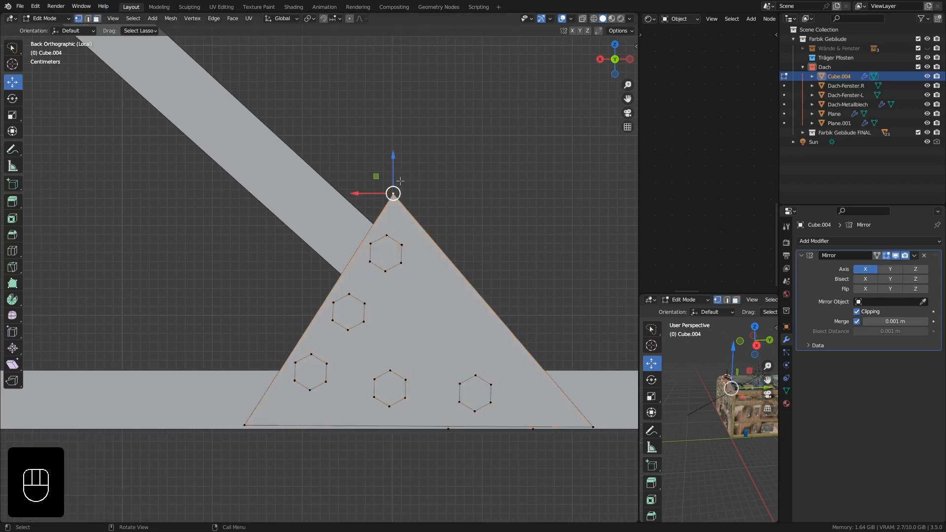
{"action": "left_click", "coordinate": [584, 19]}
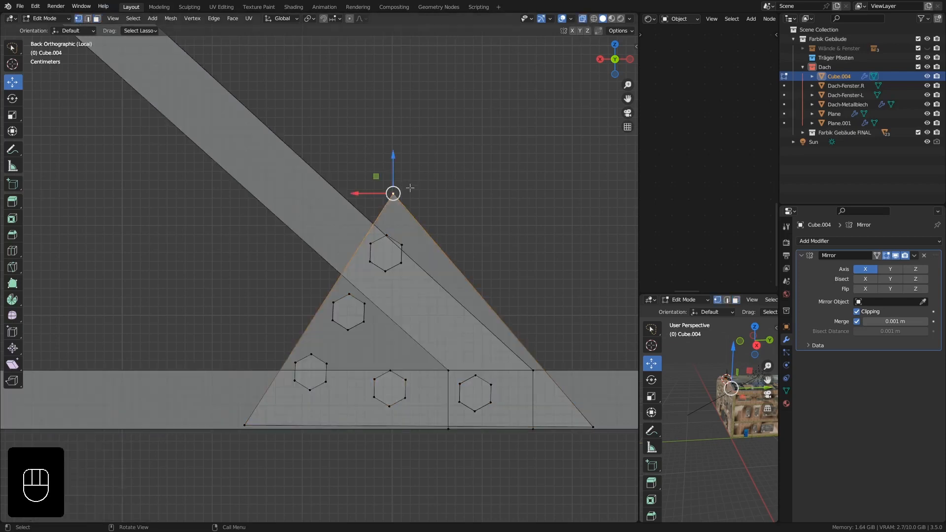
{"action": "key", "text": "b"}
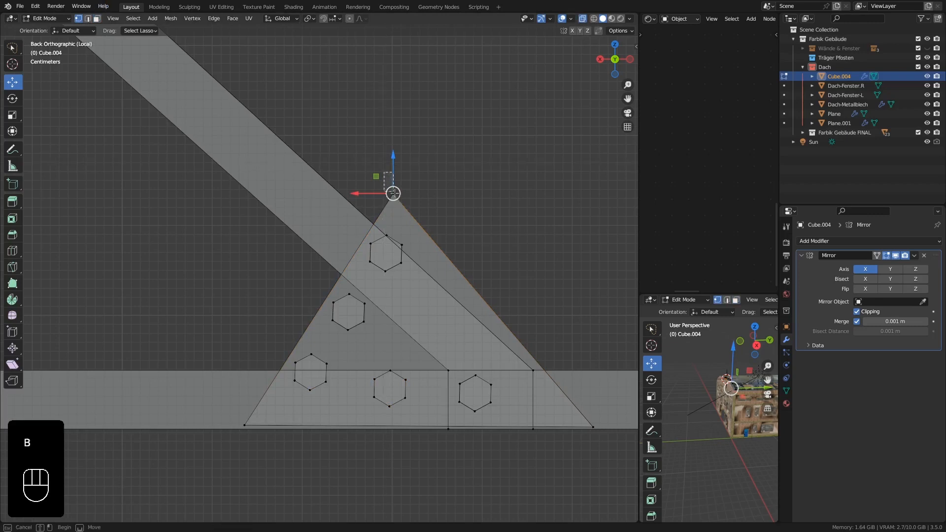
{"action": "left_click_drag", "start_coordinate": [375, 194], "coordinate": [311, 191]}
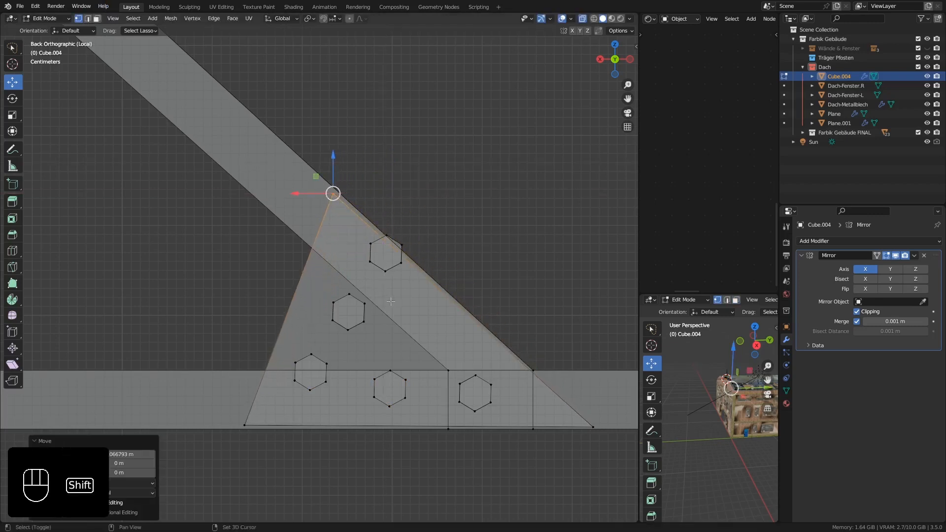
Line up two bolts on the bottom beam, moving the outer one about (0.007, 0, -0.027) m and the middle one about (0.003, 0, -0.009) m.
{"action": "middle_click_drag", "start_coordinate": [389, 297], "coordinate": [366, 238], "text": "shift"}
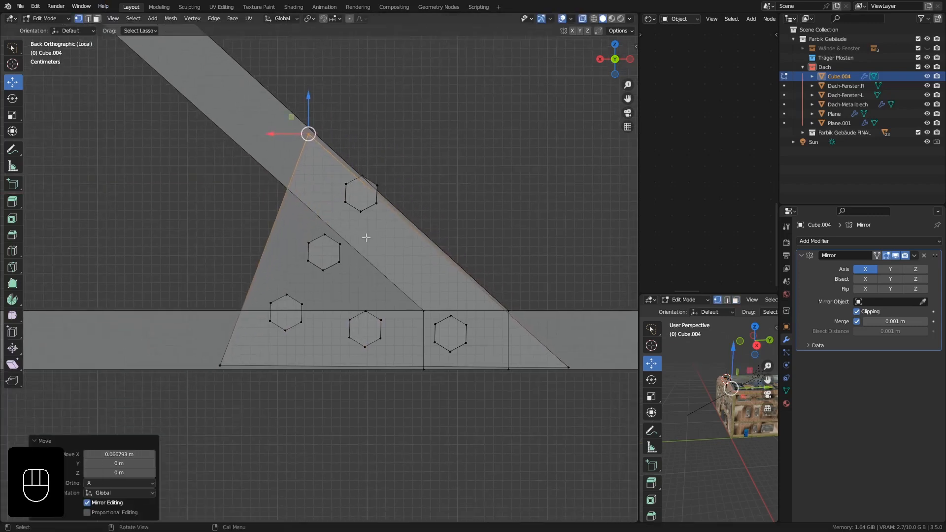
{"action": "left_click", "coordinate": [287, 296]}
{"action": "key", "text": "l"}
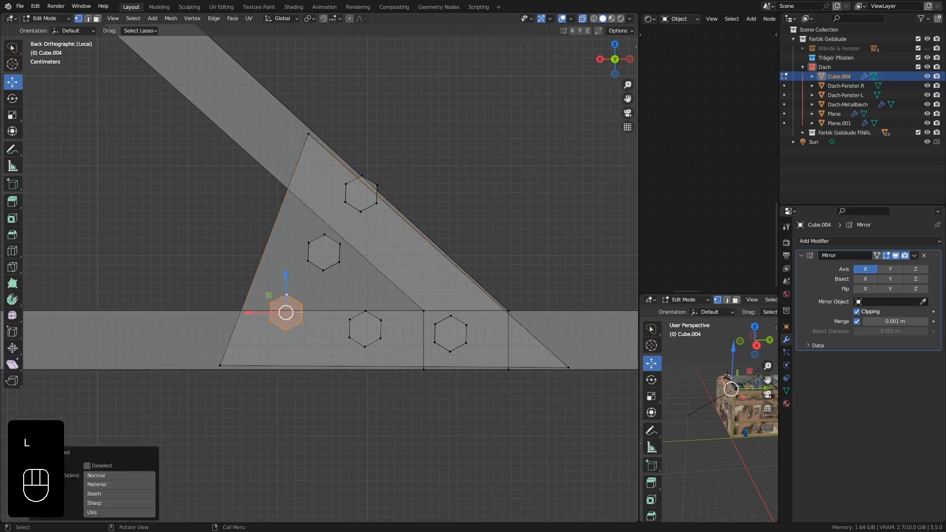
{"action": "key", "text": "g"}
{"action": "left_click", "coordinate": [295, 336]}
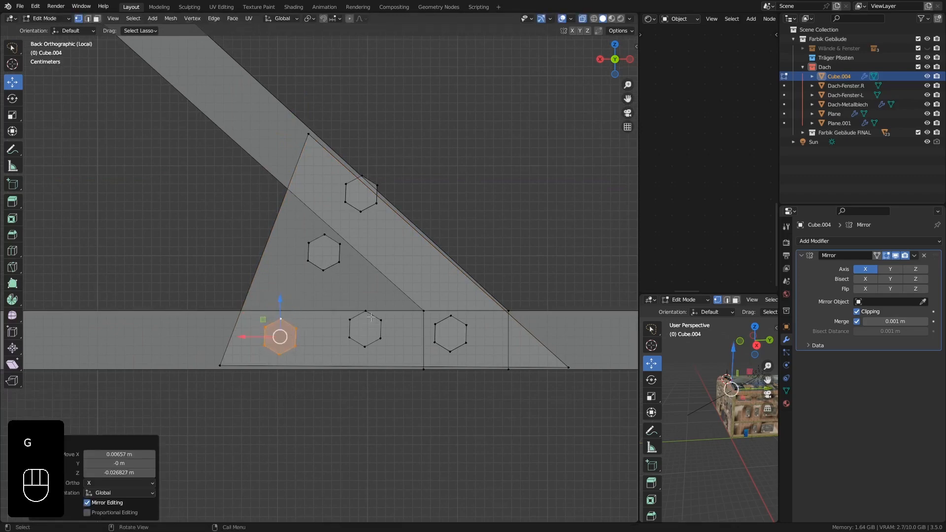
{"action": "left_click", "coordinate": [365, 343]}
{"action": "key", "text": "l"}
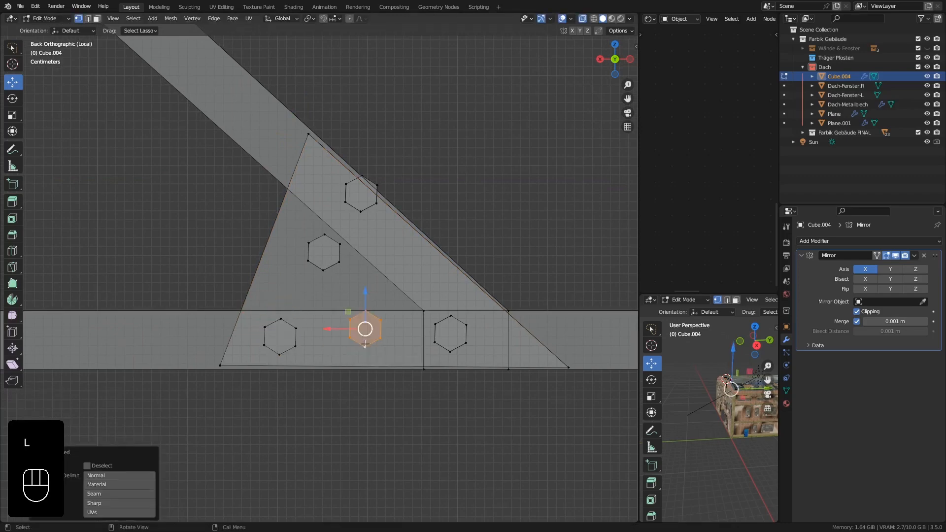
{"action": "key", "text": "g"}
{"action": "left_click", "coordinate": [363, 353]}
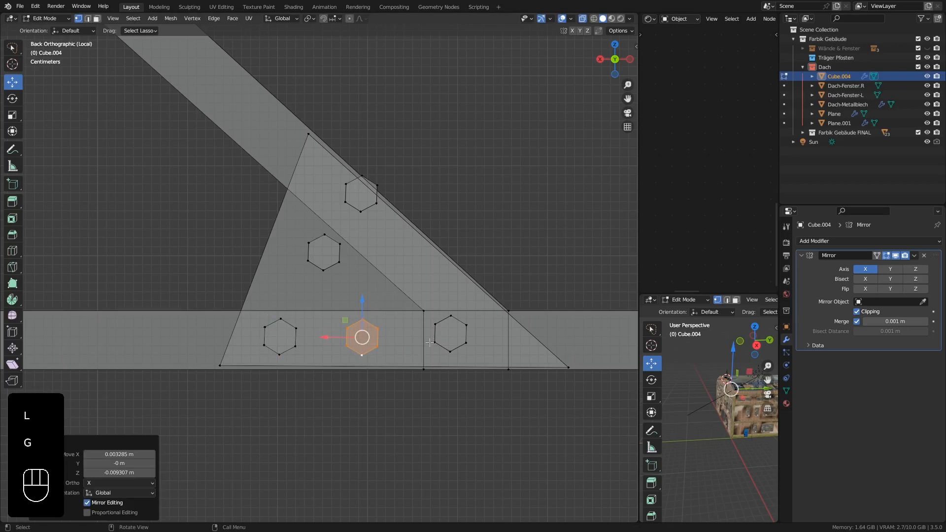
Place the remaining two bolts on the diagonal brace, moving the top one about (-0.051, 0, -0.073) m and the other about (-0.030, 0, 0.051) m.
{"action": "left_click", "coordinate": [452, 316]}
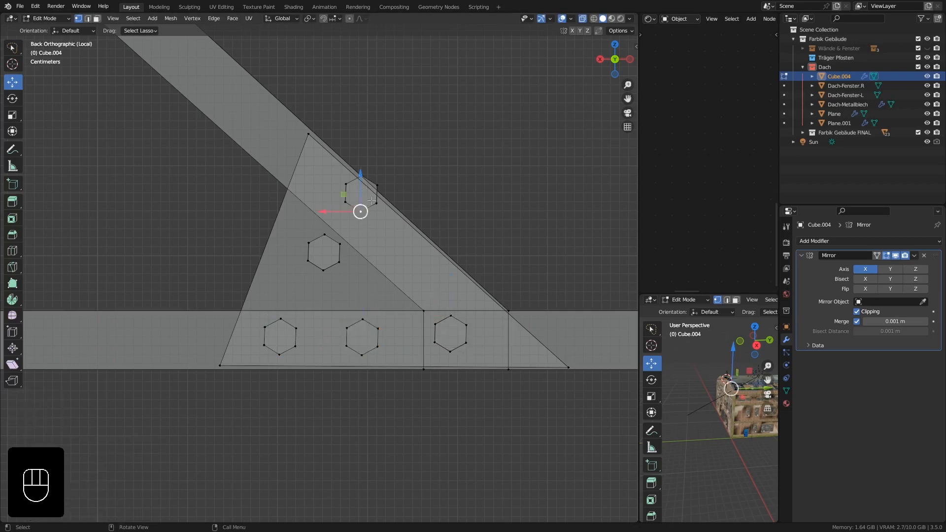
{"action": "key", "text": "l"}
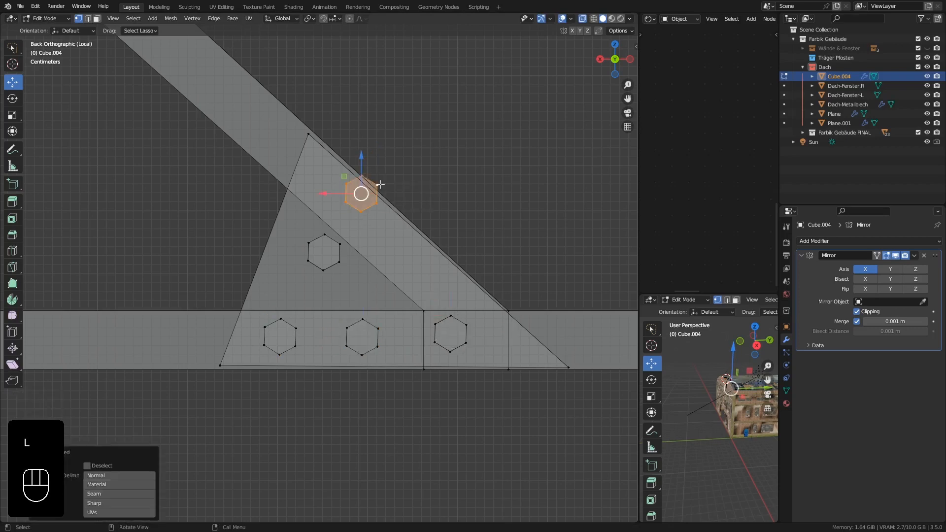
{"action": "key", "text": "g"}
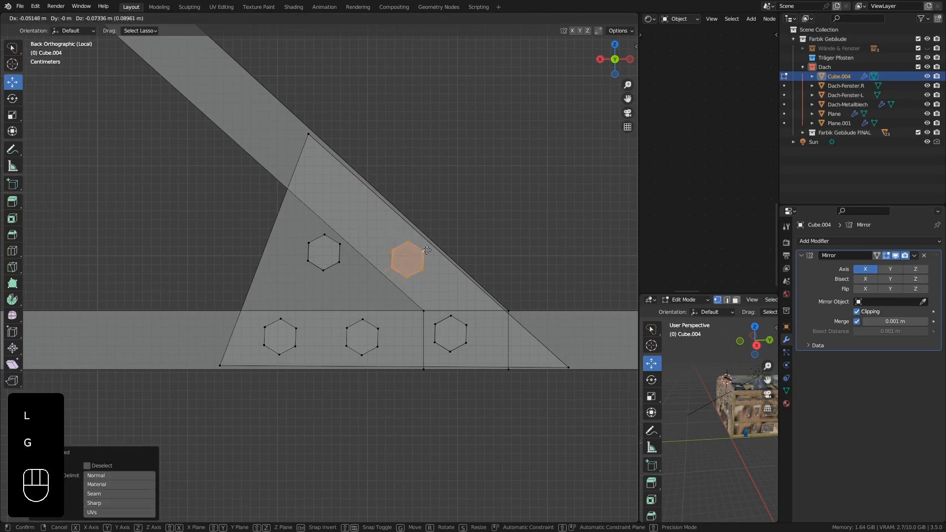
{"action": "left_click", "coordinate": [427, 250]}
{"action": "left_click", "coordinate": [339, 261]}
{"action": "key", "text": "l"}
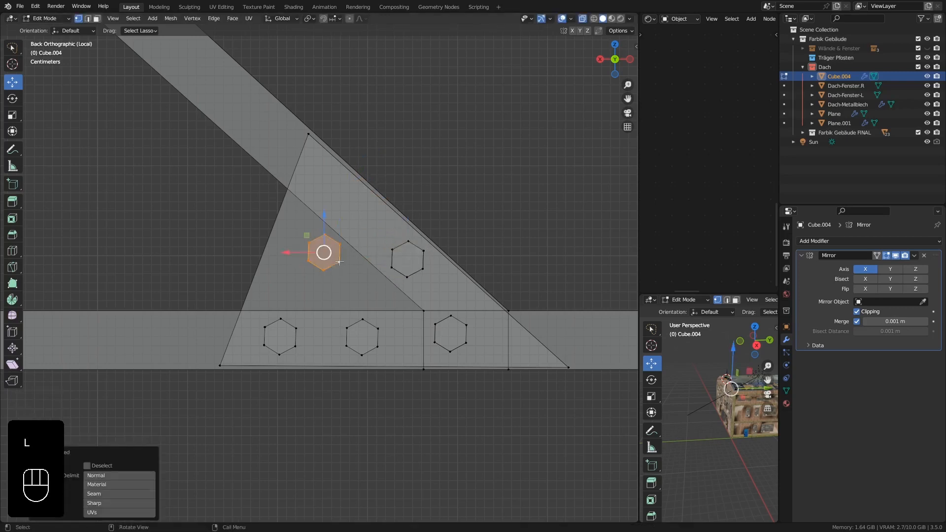
{"action": "key", "text": "g"}
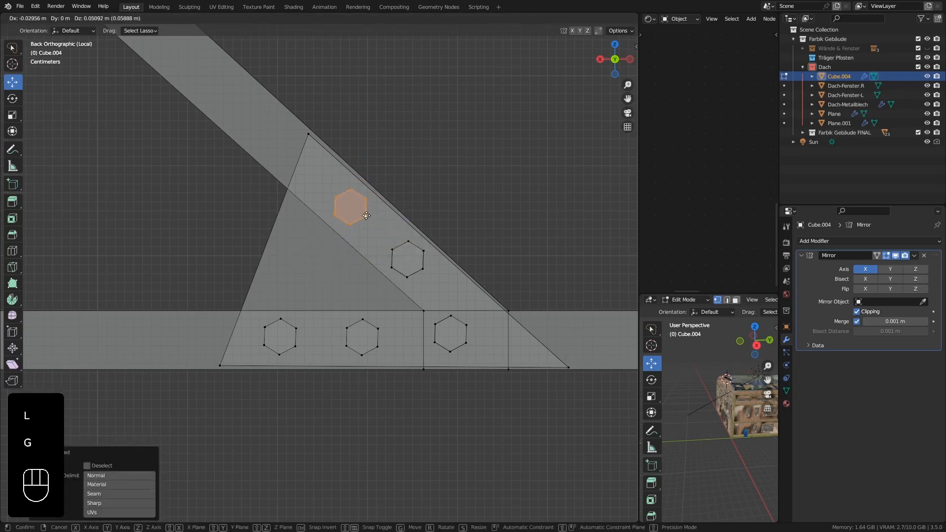
{"action": "left_click", "coordinate": [366, 216]}
{"action": "scroll", "coordinate": [364, 216], "scroll_direction": "down", "scroll_amount": 8}
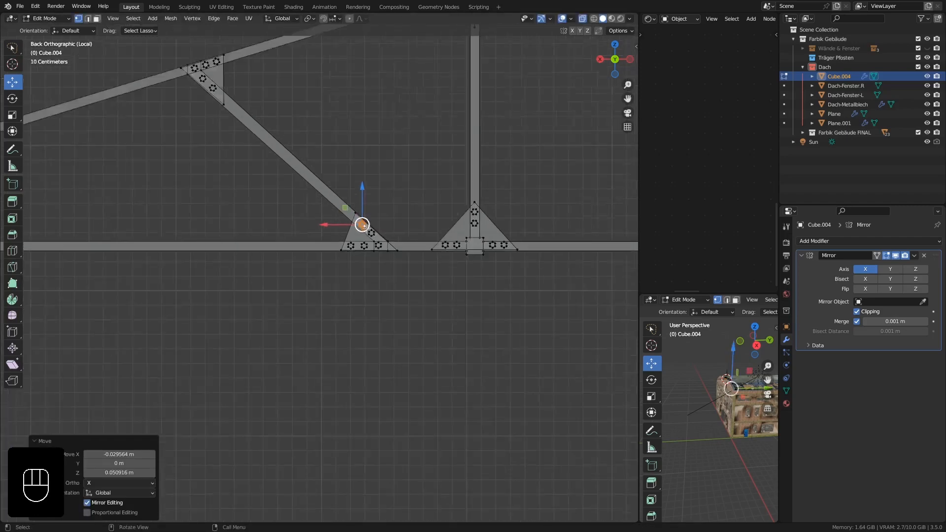
{"action": "middle_click_drag", "start_coordinate": [269, 165], "coordinate": [330, 247], "text": "shift"}
{"action": "middle_click_drag", "start_coordinate": [251, 213], "coordinate": [103, 214], "text": "shift"}
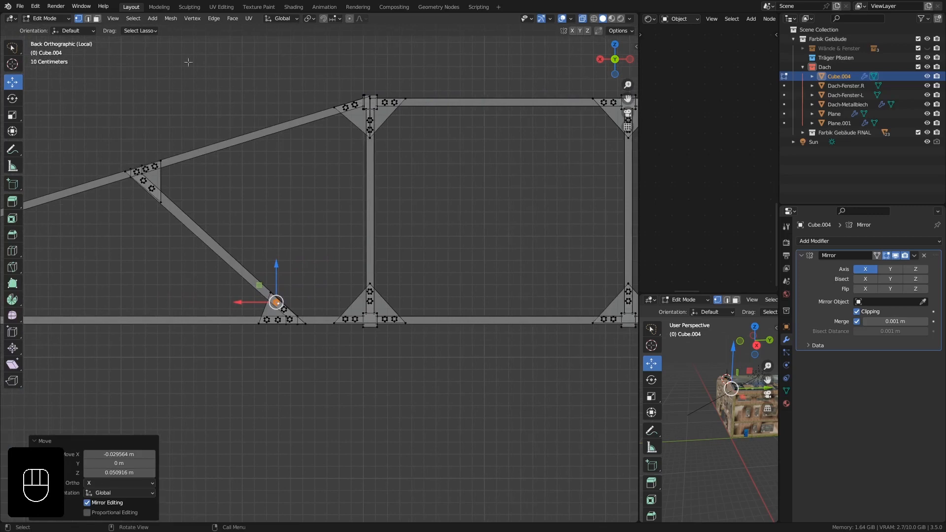
Turn off X-ray display and examine the plated truss from several angles in Object Mode.
{"action": "left_click", "coordinate": [612, 20]}
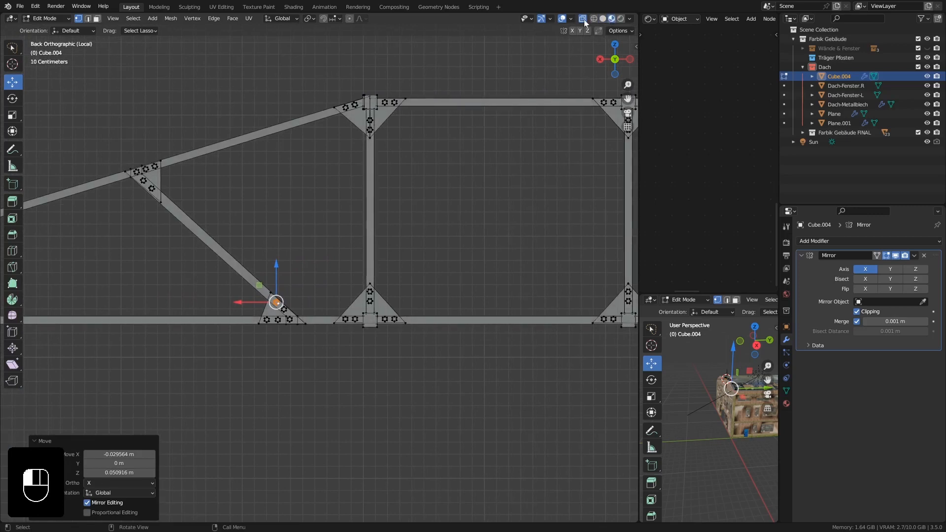
{"action": "middle_click_drag", "start_coordinate": [535, 200], "coordinate": [350, 199], "text": "shift"}
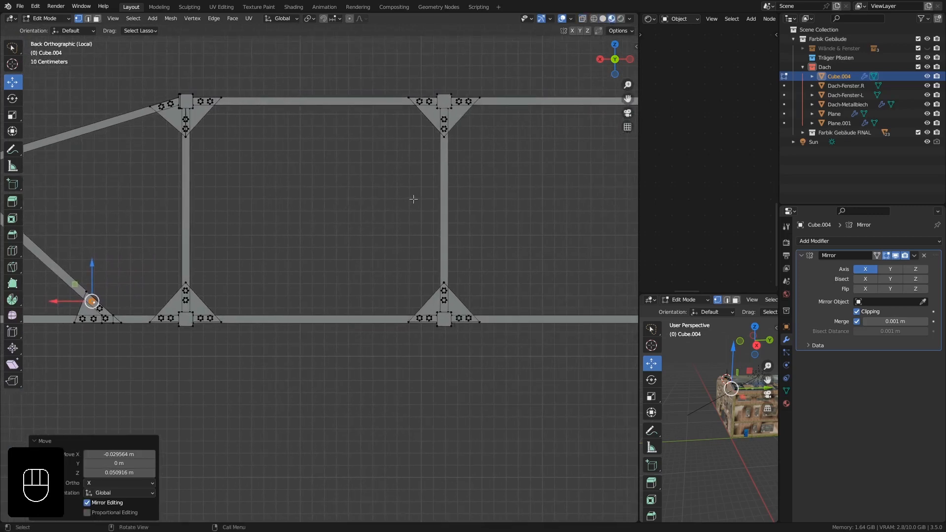
{"action": "middle_click_drag", "start_coordinate": [414, 199], "coordinate": [207, 233]}
{"action": "key", "text": "Tab"}
{"action": "scroll", "coordinate": [433, 206], "scroll_direction": "down", "scroll_amount": 4}
{"action": "mouse_move", "coordinate": [386, 252]}
{"action": "middle_mouse_down"}
{"action": "mouse_move", "coordinate": [326, 227]}
{"action": "mouse_move", "coordinate": [394, 236]}
{"action": "middle_mouse_up"}
{"action": "middle_click_drag", "start_coordinate": [178, 165], "coordinate": [434, 229], "text": "shift"}
{"action": "middle_click_drag", "start_coordinate": [506, 173], "coordinate": [337, 179], "text": "shift"}
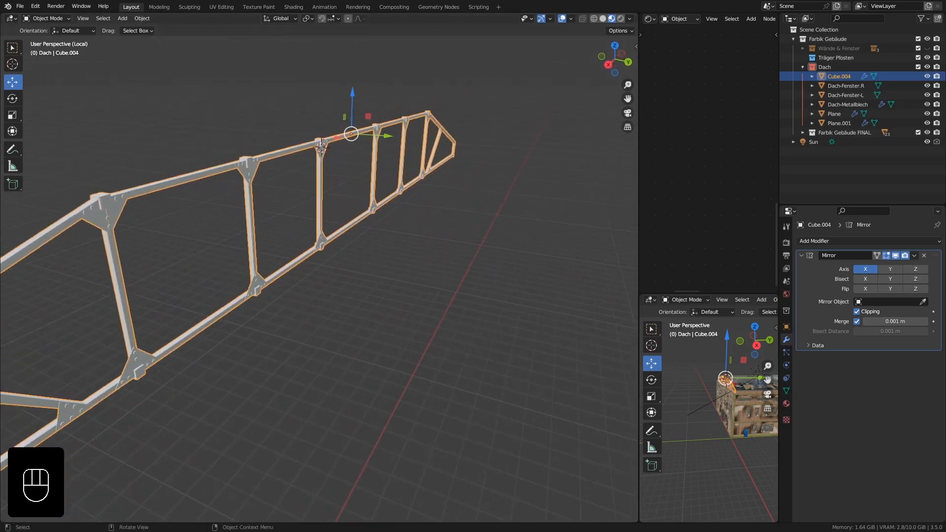
{"action": "middle_click_drag", "start_coordinate": [276, 228], "coordinate": [241, 219]}
In Edit Mode, select the gusset plate and its six bolts at the top joint of the innermost post.
{"action": "key", "text": "Tab"}
{"action": "middle_click_drag", "start_coordinate": [367, 212], "coordinate": [349, 210]}
{"action": "scroll", "coordinate": [349, 210], "scroll_direction": "up", "scroll_amount": 4}
{"action": "scroll", "coordinate": [349, 210], "scroll_direction": "up", "scroll_amount": 5}
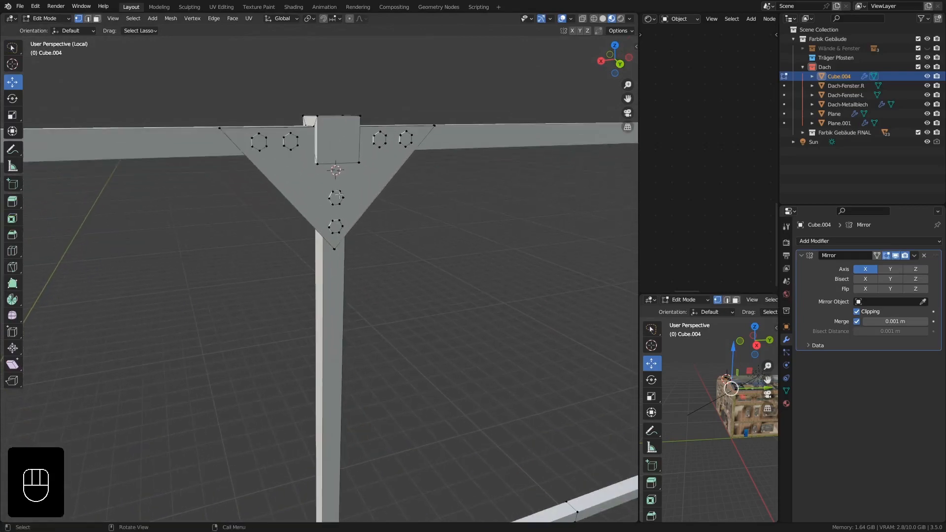
{"action": "key", "text": "l"}
{"action": "key", "text": "l"}
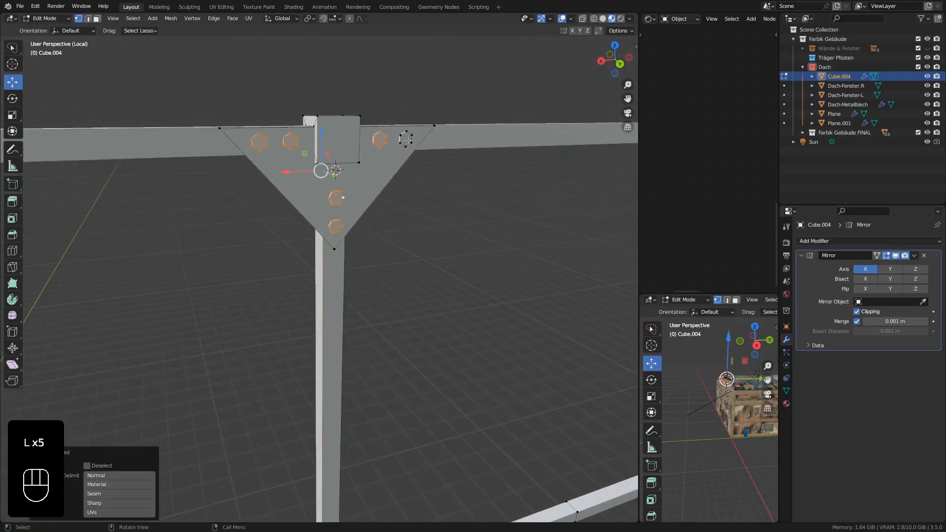
{"action": "key", "text": "l"}
{"action": "scroll", "coordinate": [406, 140], "scroll_direction": "down", "scroll_amount": 2}
{"action": "key", "text": "l"}
{"action": "key", "text": "ctrl+z"}
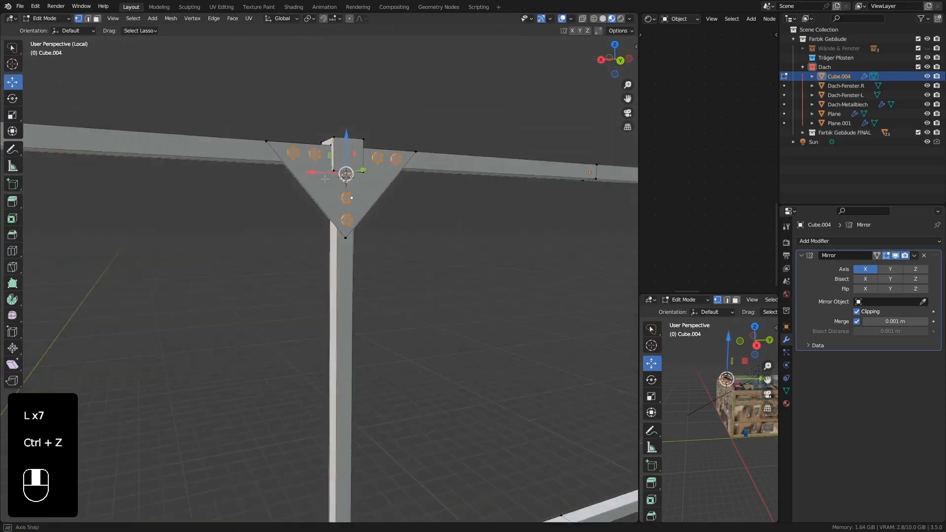
{"action": "middle_click_drag", "start_coordinate": [322, 184], "coordinate": [336, 199]}
{"action": "key", "text": "l"}
{"action": "scroll", "coordinate": [342, 246], "scroll_direction": "down", "scroll_amount": 3}
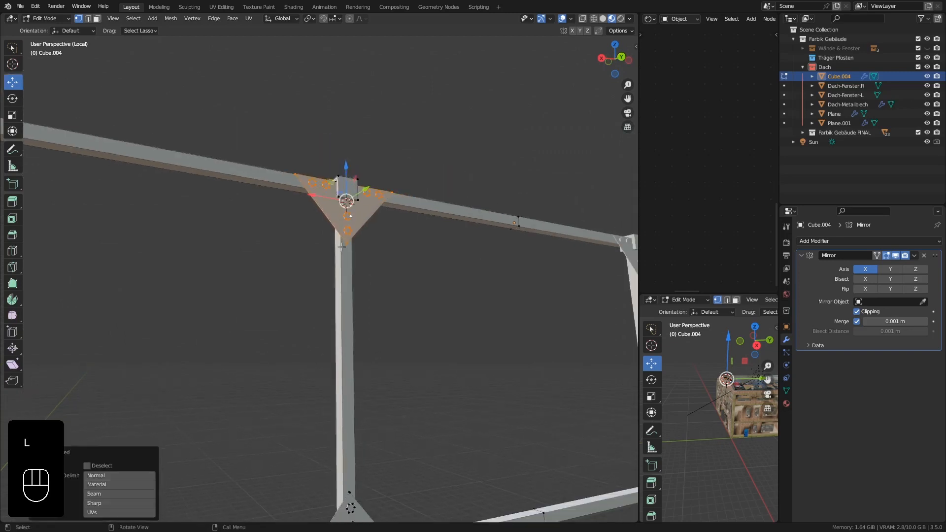
Add the gusset plate and six bolts at the bottom joint of the innermost post to the selection.
{"action": "scroll", "coordinate": [357, 370], "scroll_direction": "down", "scroll_amount": 2}
{"action": "middle_click_drag", "start_coordinate": [357, 370], "coordinate": [334, 205], "text": "shift"}
{"action": "scroll", "coordinate": [328, 287], "scroll_direction": "up", "scroll_amount": 4}
{"action": "scroll", "coordinate": [329, 287], "scroll_direction": "up", "scroll_amount": 2}
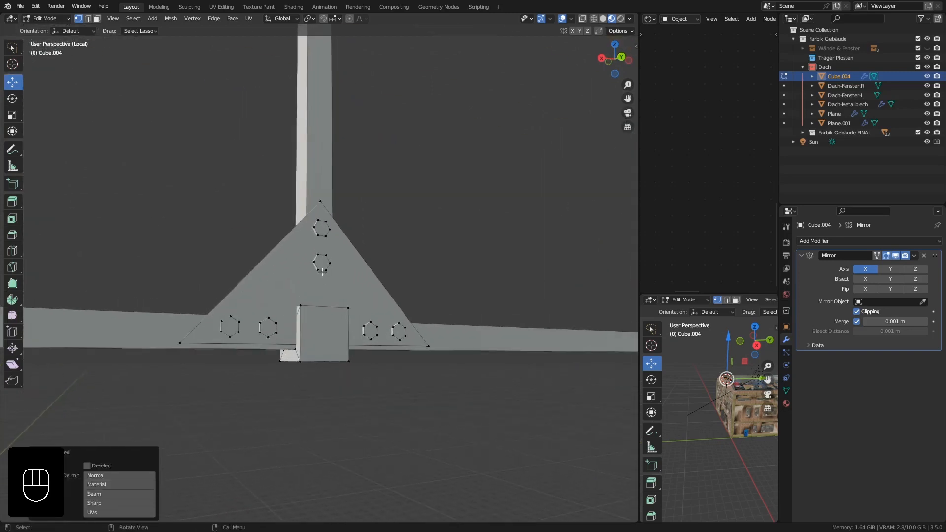
{"action": "key", "text": "l"}
{"action": "key", "text": "l"}
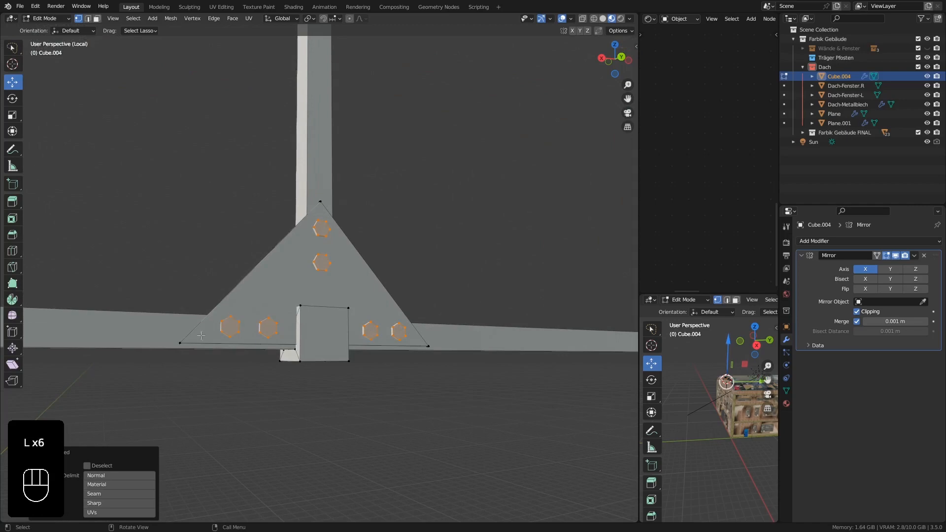
{"action": "key", "text": "l"}
Add the top joint's gusset plate and six bolts on the middle post to the selection, leaving the beams out.
{"action": "scroll", "coordinate": [236, 281], "scroll_direction": "down", "scroll_amount": 8}
{"action": "scroll", "coordinate": [128, 155], "scroll_direction": "up", "scroll_amount": 8}
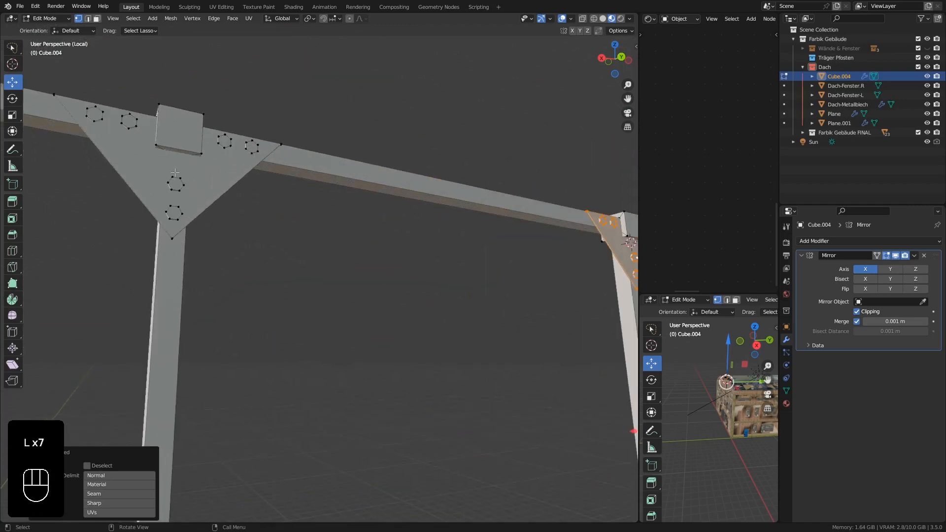
{"action": "key", "text": "l"}
{"action": "key", "text": "l"}
{"action": "key", "text": "l"}
{"action": "key", "text": "l"}
{"action": "key", "text": "l"}
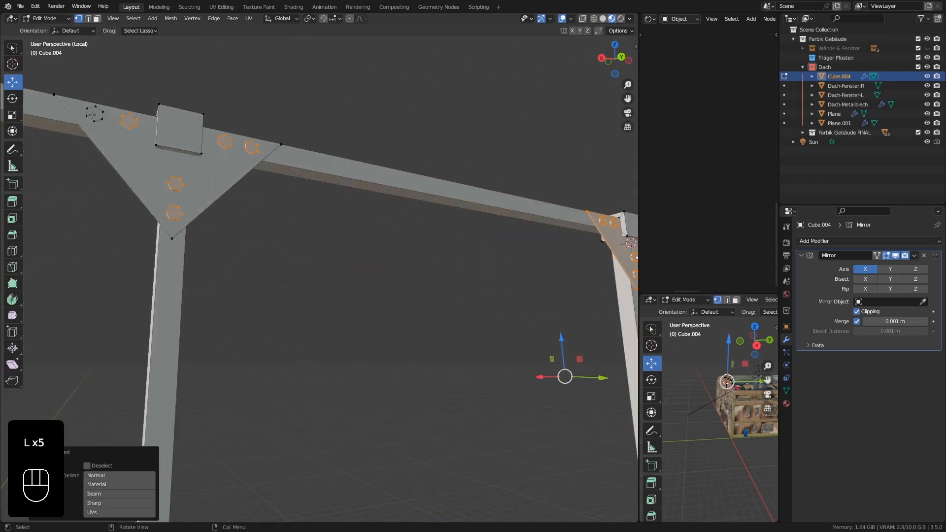
{"action": "key", "text": "l"}
{"action": "key", "text": "l"}
{"action": "key", "text": "ctrl+z"}
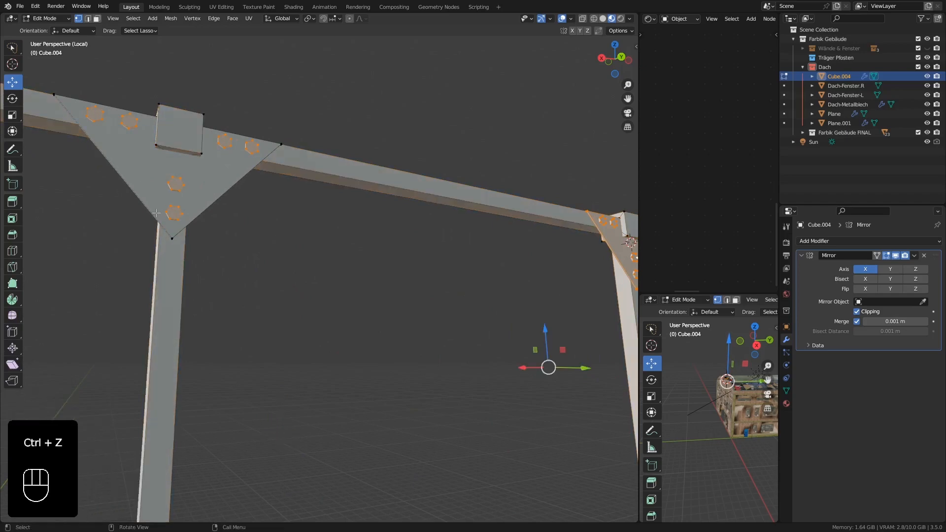
{"action": "key", "text": "l"}
Add the bottom joint's gusset plate and six bolts on the middle post to the selection.
{"action": "scroll", "coordinate": [170, 234], "scroll_direction": "down", "scroll_amount": 5}
{"action": "middle_click_drag", "start_coordinate": [171, 237], "coordinate": [169, 251]}
{"action": "scroll", "coordinate": [160, 415], "scroll_direction": "up", "scroll_amount": 1}
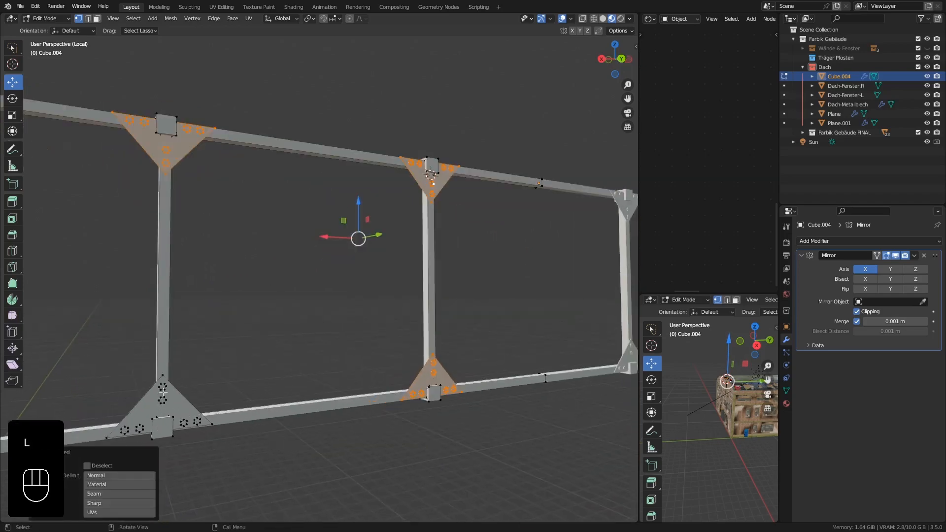
{"action": "key", "text": "l"}
{"action": "key", "text": "l"}
{"action": "key", "text": "l"}
{"action": "key", "text": "l"}
{"action": "key", "text": "l"}
{"action": "key", "text": "l"}
{"action": "key", "text": "l"}
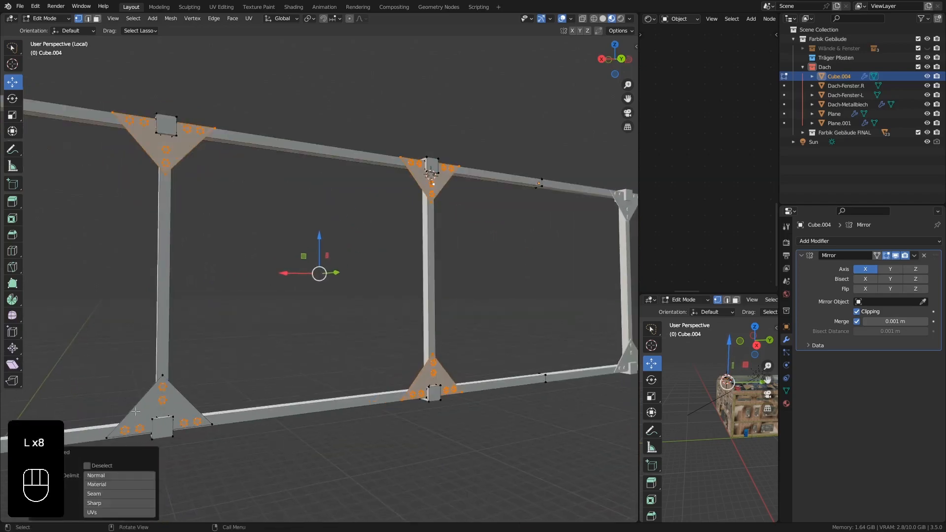
{"action": "key", "text": "l"}
Add the gusset plate and six bolts at the bottom joint of the outermost post to the selection.
{"action": "scroll", "coordinate": [161, 374], "scroll_direction": "down", "scroll_amount": 5}
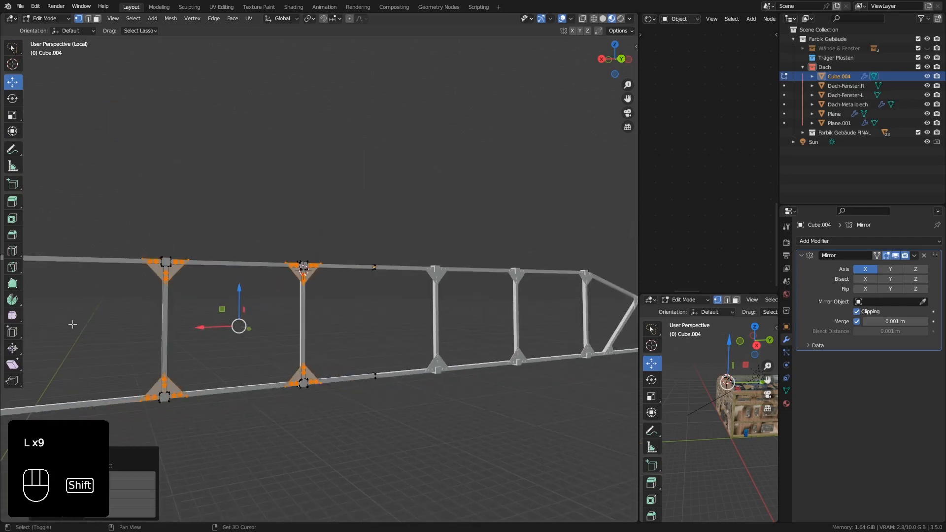
{"action": "middle_click_drag", "start_coordinate": [72, 324], "coordinate": [362, 227], "text": "shift"}
{"action": "scroll", "coordinate": [361, 226], "scroll_direction": "up", "scroll_amount": 3}
{"action": "scroll", "coordinate": [301, 380], "scroll_direction": "down", "scroll_amount": 3}
{"action": "scroll", "coordinate": [302, 380], "scroll_direction": "up", "scroll_amount": 5}
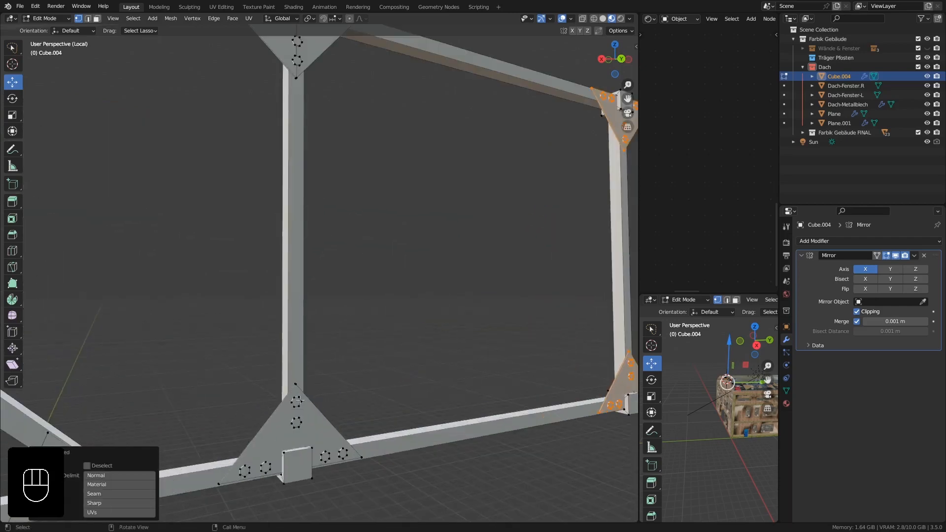
{"action": "key", "text": "l"}
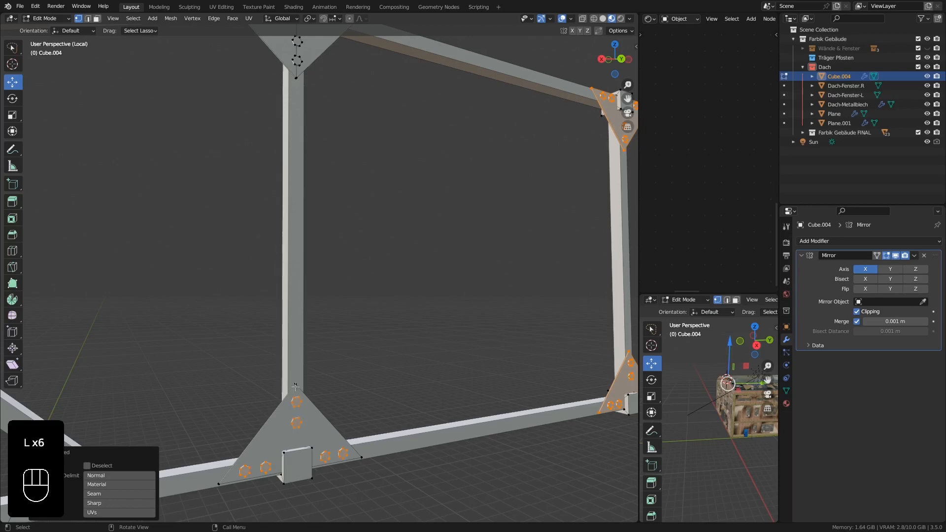
Add both plate halves and the six bolts at the outermost post's top joint, where the beam starts sloping, to the selection.
{"action": "middle_click_drag", "start_coordinate": [300, 134], "coordinate": [295, 273], "text": "shift"}
{"action": "scroll", "coordinate": [315, 222], "scroll_direction": "up", "scroll_amount": 3}
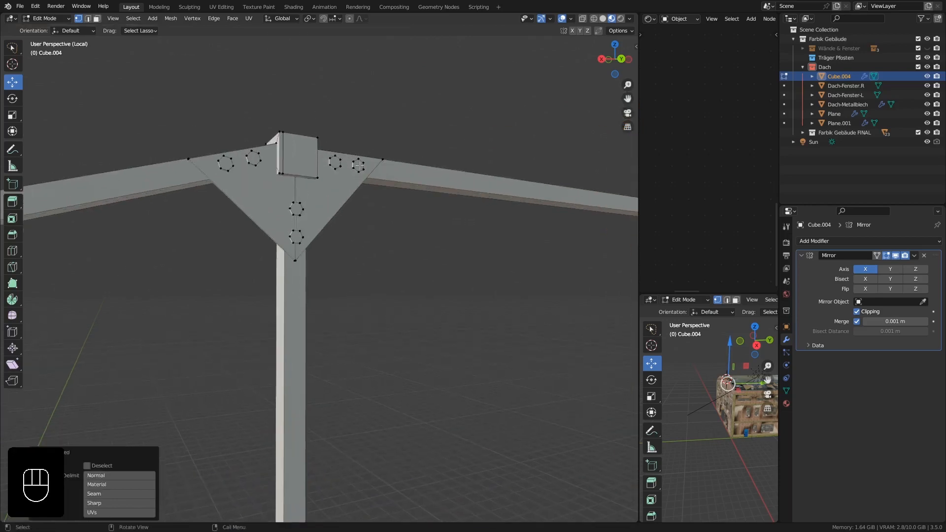
{"action": "key", "text": "l"}
{"action": "key", "text": "l"}
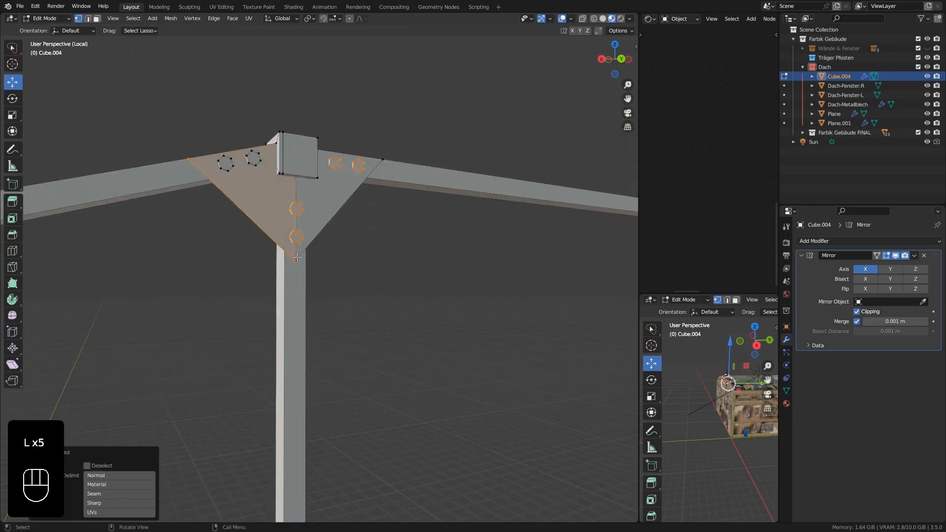
{"action": "key", "text": "l"}
{"action": "key", "text": "l"}
Add the gusset plates and five bolts each at the foot and upper end of the diagonal brace to the selection.
{"action": "scroll", "coordinate": [228, 164], "scroll_direction": "down", "scroll_amount": 7}
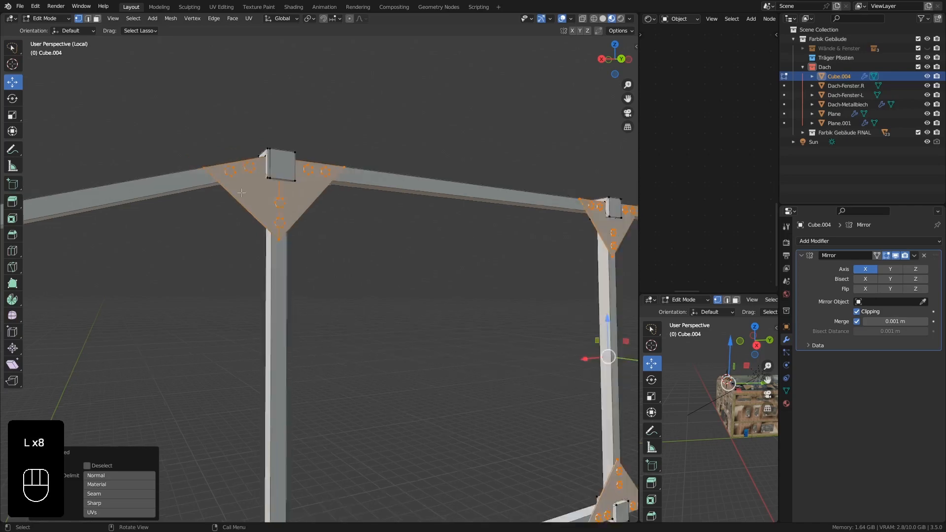
{"action": "middle_click_drag", "start_coordinate": [207, 261], "coordinate": [330, 222], "text": "shift"}
{"action": "scroll", "coordinate": [329, 264], "scroll_direction": "up", "scroll_amount": 7}
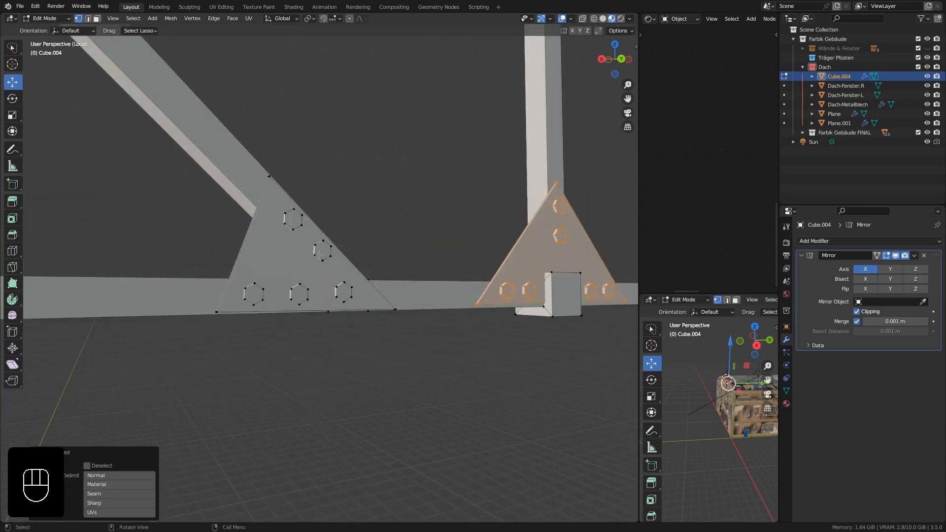
{"action": "key", "text": "l"}
{"action": "key", "text": "l"}
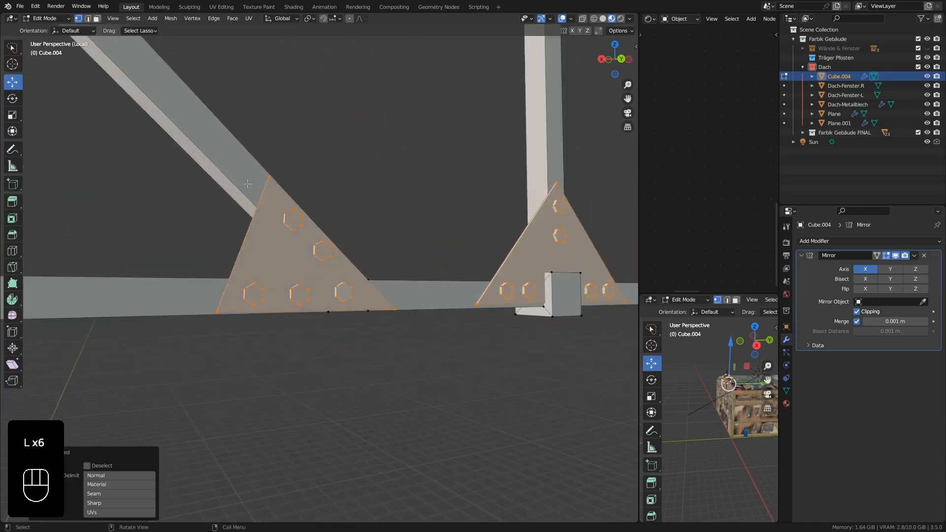
{"action": "scroll", "coordinate": [248, 184], "scroll_direction": "down", "scroll_amount": 3}
{"action": "middle_click_drag", "start_coordinate": [237, 180], "coordinate": [350, 340], "text": "shift"}
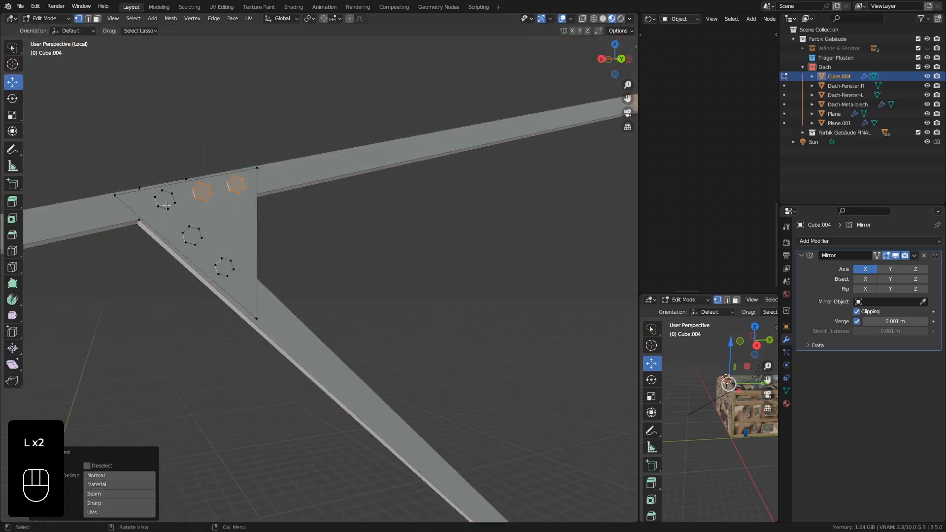
{"action": "key", "text": "l"}
In top view, duplicate the selected plates and bolts and move the copy about -0.096 m along Y, across the beam.
{"action": "scroll", "coordinate": [263, 318], "scroll_direction": "down", "scroll_amount": 10}
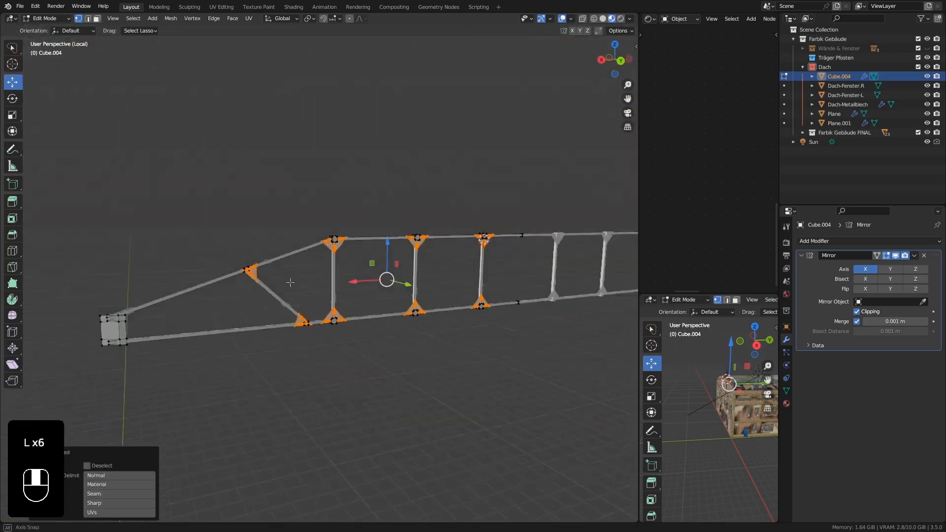
{"action": "middle_click_drag", "start_coordinate": [291, 281], "coordinate": [363, 336]}
{"action": "key", "text": "KP_7"}
{"action": "scroll", "coordinate": [365, 284], "scroll_direction": "up", "scroll_amount": 15}
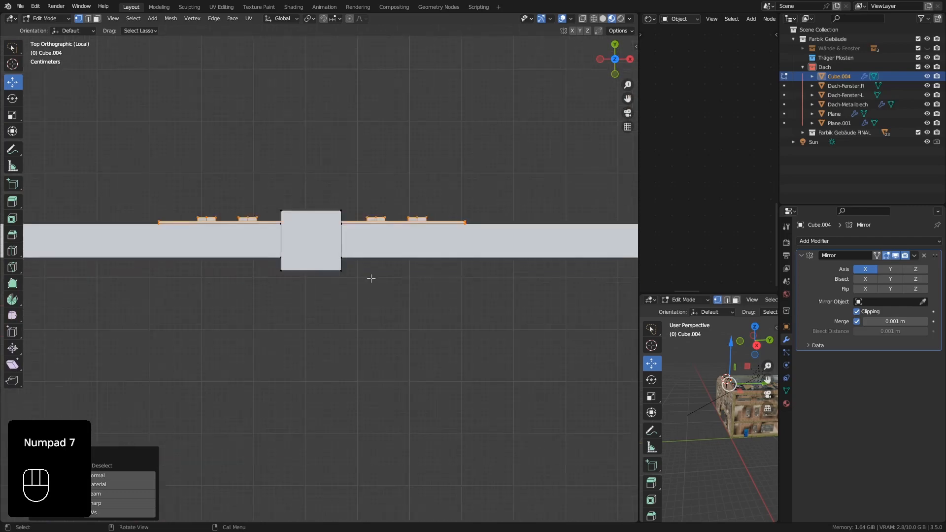
{"action": "middle_click_drag", "start_coordinate": [413, 276], "coordinate": [370, 301], "text": "shift"}
{"action": "key", "text": "shift+d"}
{"action": "right_click", "coordinate": [369, 301]}
{"action": "scroll", "coordinate": [370, 301], "scroll_direction": "down", "scroll_amount": 3}
{"action": "middle_click_drag", "start_coordinate": [445, 316], "coordinate": [314, 310], "text": "shift"}
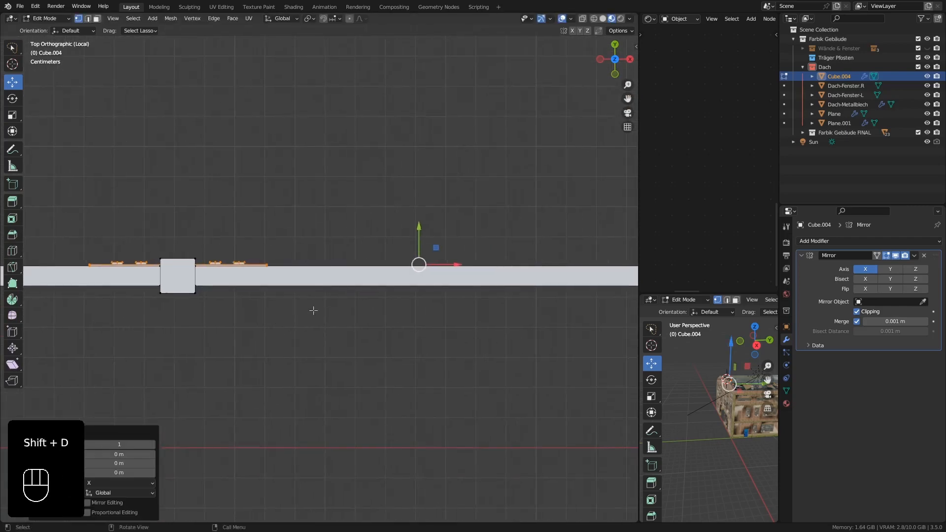
{"action": "left_click_drag", "start_coordinate": [421, 225], "coordinate": [423, 255]}
Flip the copied plates and bolts by scaling them -1 along Y.
{"action": "scroll", "coordinate": [329, 337], "scroll_direction": "up", "scroll_amount": 1}
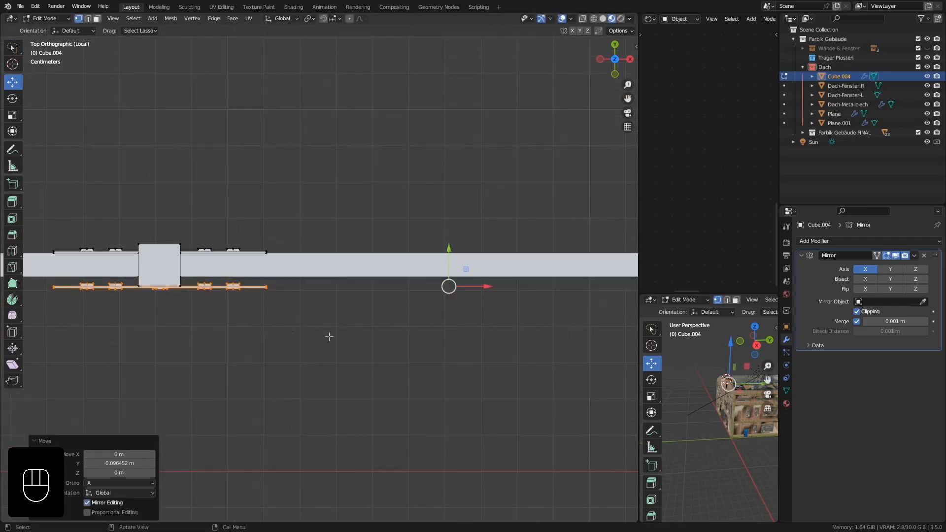
{"action": "key", "text": "s"}
{"action": "key", "text": "y"}
{"action": "key", "text": "KP_Subtract"}
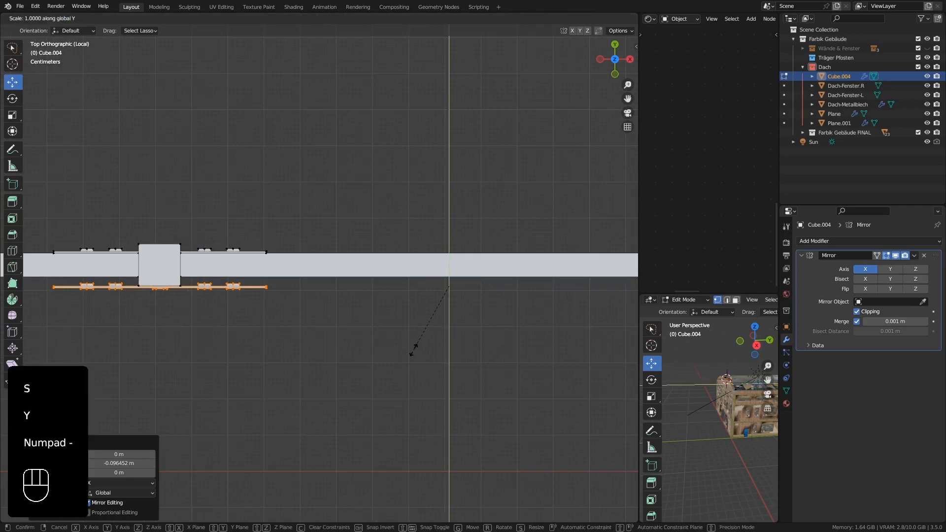
{"action": "key", "text": "KP_1"}
{"action": "key", "text": "KP_Enter"}
Move the flipped plates and bolts about 0.022 m along Y to sit against the beam's face.
{"action": "scroll", "coordinate": [414, 350], "scroll_direction": "up", "scroll_amount": 6}
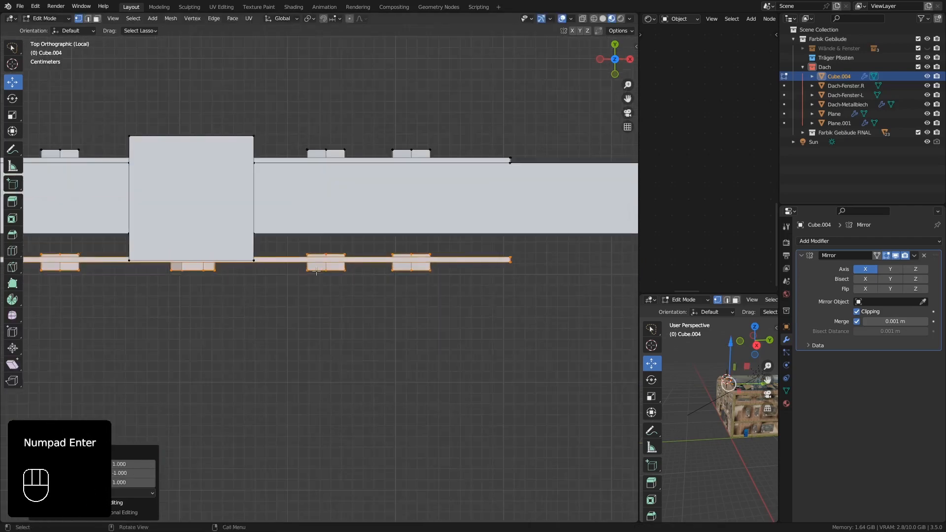
{"action": "key", "text": "g"}
{"action": "key", "text": "y"}
{"action": "key", "text": "shift"}
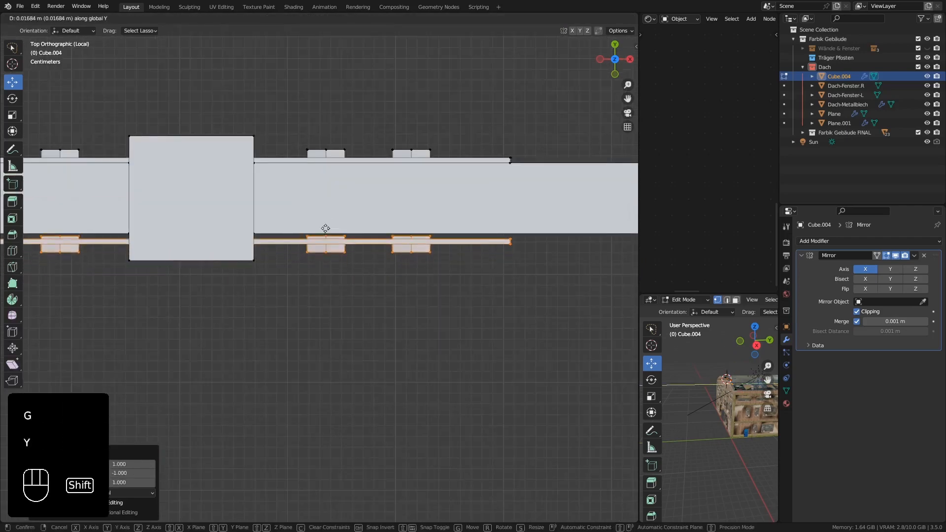
{"action": "left_click", "coordinate": [319, 178]}
Examine the truss's end block and the double-sided gusset plates from several angles, deselecting the geometry and returning to Object Mode.
{"action": "scroll", "coordinate": [318, 178], "scroll_direction": "down", "scroll_amount": 10}
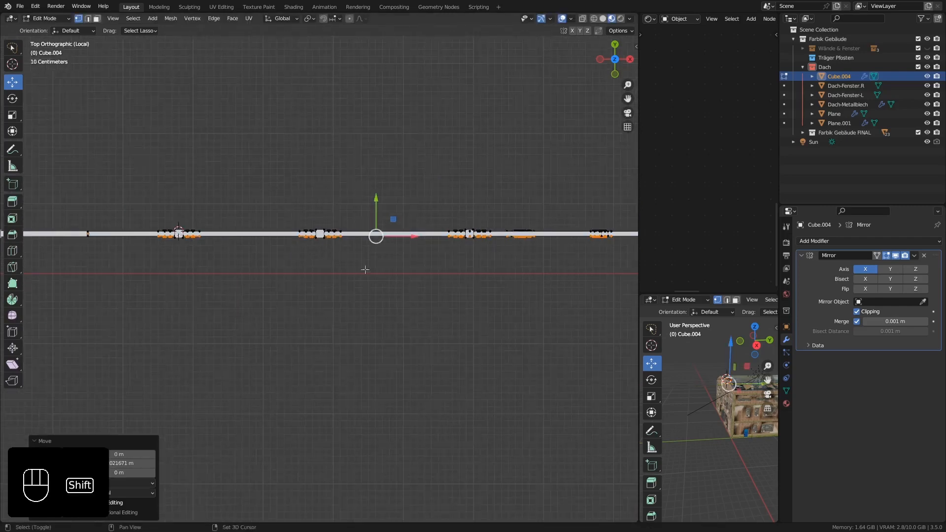
{"action": "middle_click_drag", "start_coordinate": [195, 296], "coordinate": [130, 291], "text": "shift"}
{"action": "scroll", "coordinate": [469, 242], "scroll_direction": "up", "scroll_amount": 6}
{"action": "middle_click_drag", "start_coordinate": [482, 260], "coordinate": [218, 257], "text": "shift"}
{"action": "scroll", "coordinate": [332, 237], "scroll_direction": "up", "scroll_amount": 6}
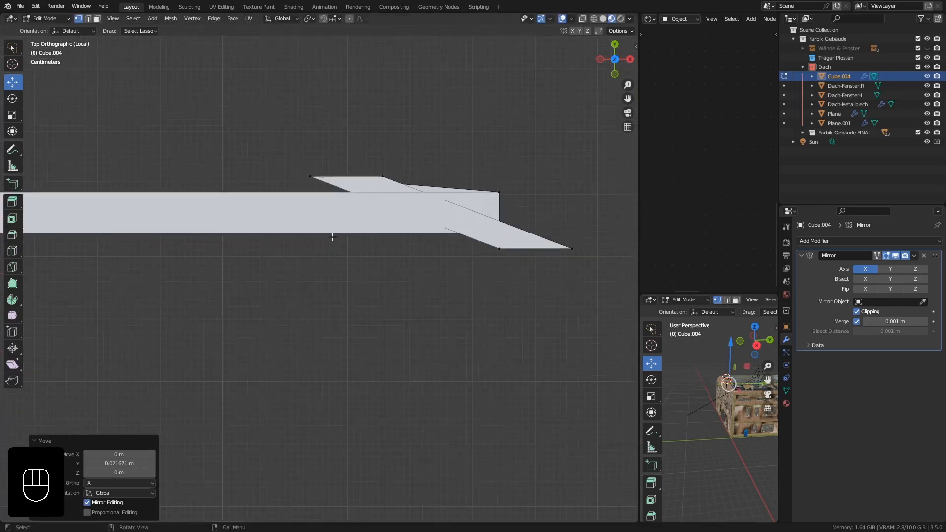
{"action": "scroll", "coordinate": [338, 239], "scroll_direction": "down", "scroll_amount": 7}
{"action": "scroll", "coordinate": [352, 248], "scroll_direction": "down", "scroll_amount": 7}
{"action": "middle_click_drag", "start_coordinate": [328, 240], "coordinate": [348, 204]}
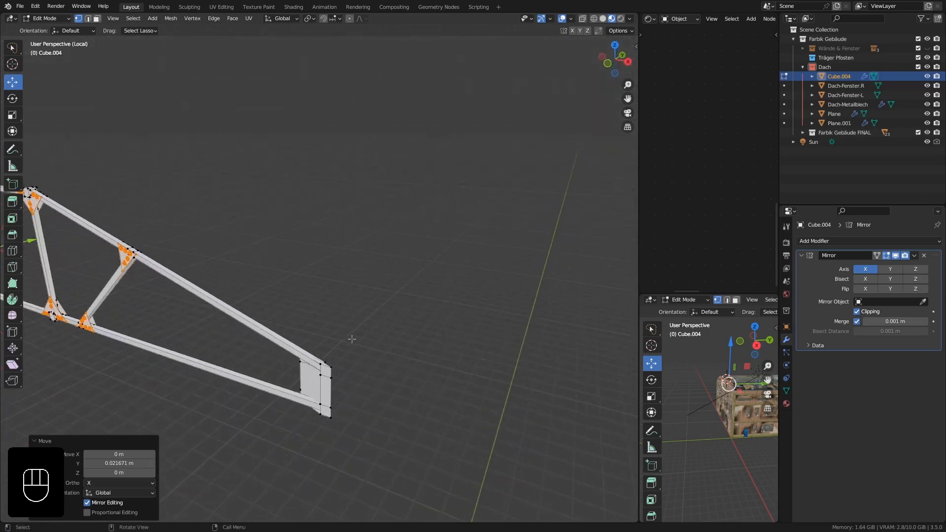
{"action": "middle_click_drag", "start_coordinate": [350, 338], "coordinate": [202, 306]}
{"action": "middle_click_drag", "start_coordinate": [242, 303], "coordinate": [459, 308], "text": "shift"}
{"action": "middle_click_drag", "start_coordinate": [316, 323], "coordinate": [70, 416]}
{"action": "scroll", "coordinate": [249, 302], "scroll_direction": "up", "scroll_amount": 9}
{"action": "scroll", "coordinate": [251, 303], "scroll_direction": "down", "scroll_amount": 3}
{"action": "left_click", "coordinate": [264, 308]}
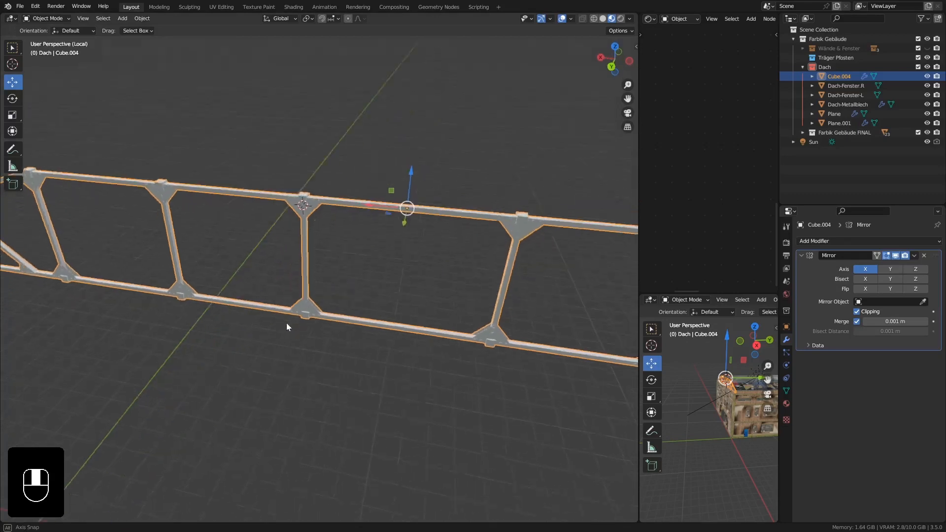
{"action": "middle_click_drag", "start_coordinate": [286, 323], "coordinate": [397, 229]}
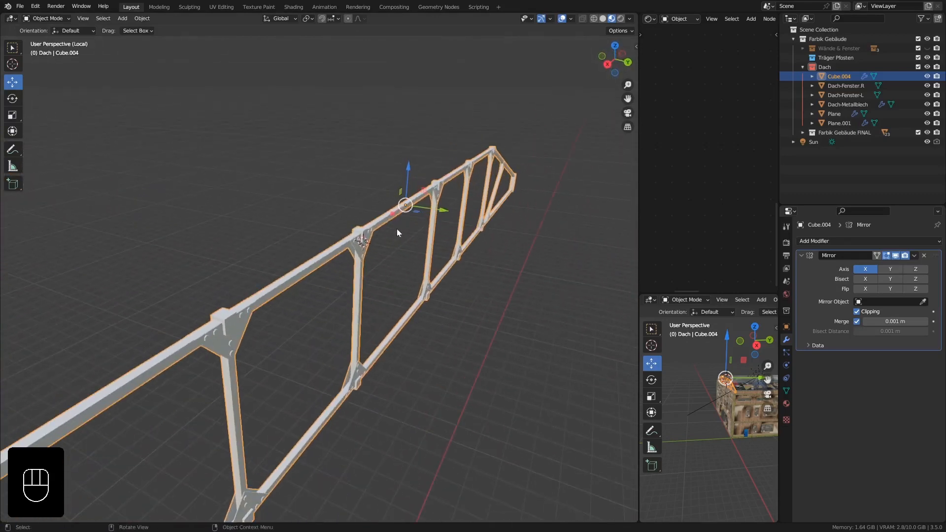
Show the roof truss in front orthographic view with wireframe shading.
{"action": "middle_click_drag", "start_coordinate": [354, 256], "coordinate": [401, 267]}
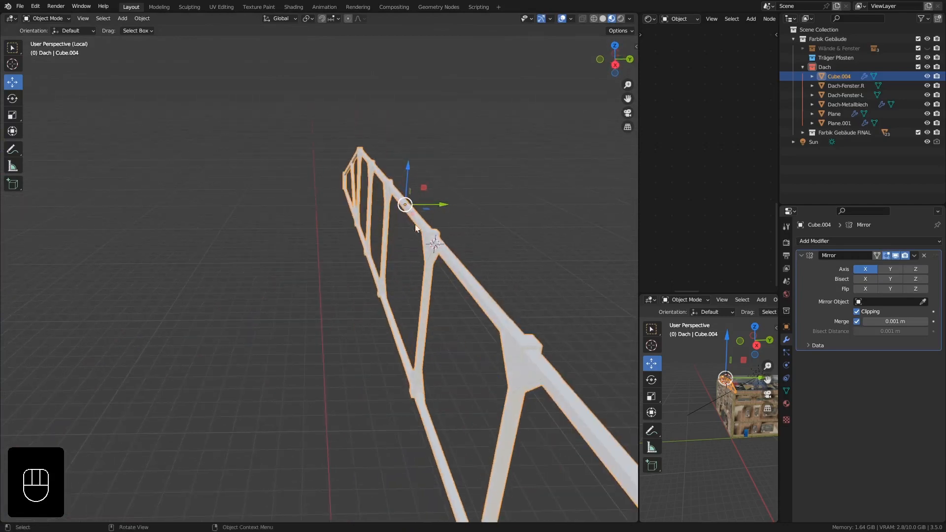
{"action": "middle_click_drag", "start_coordinate": [490, 370], "coordinate": [423, 309], "text": "shift"}
{"action": "scroll", "coordinate": [310, 328], "scroll_direction": "down", "scroll_amount": 2}
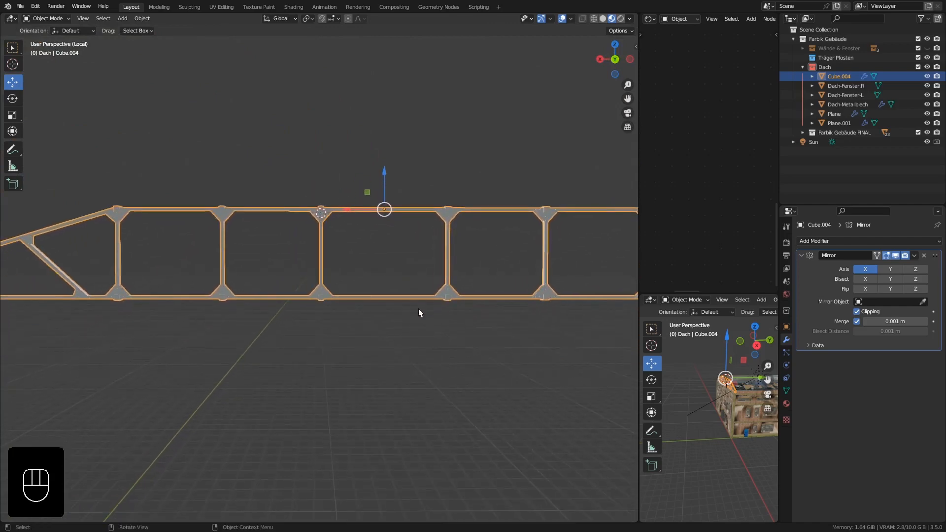
{"action": "key", "text": "KP_1"}
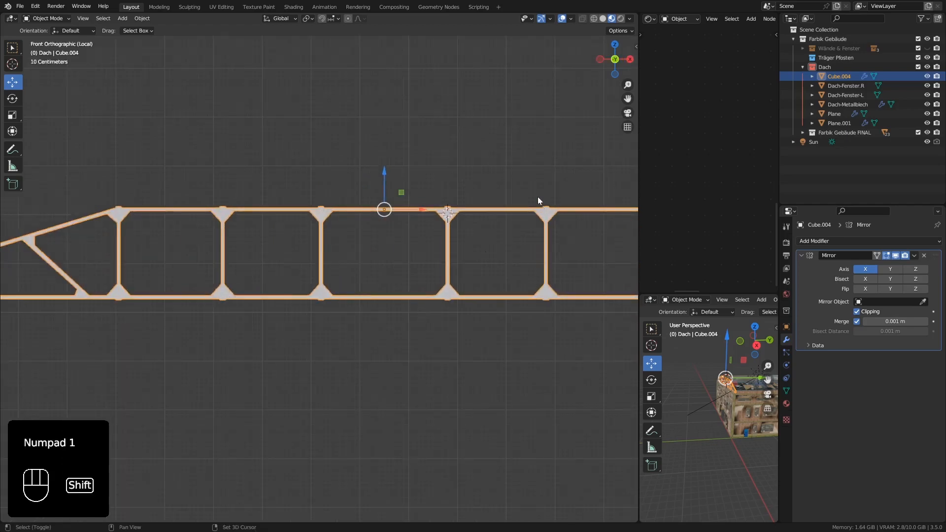
{"action": "middle_click_drag", "start_coordinate": [538, 197], "coordinate": [410, 195], "text": "shift"}
{"action": "left_click", "coordinate": [595, 19]}
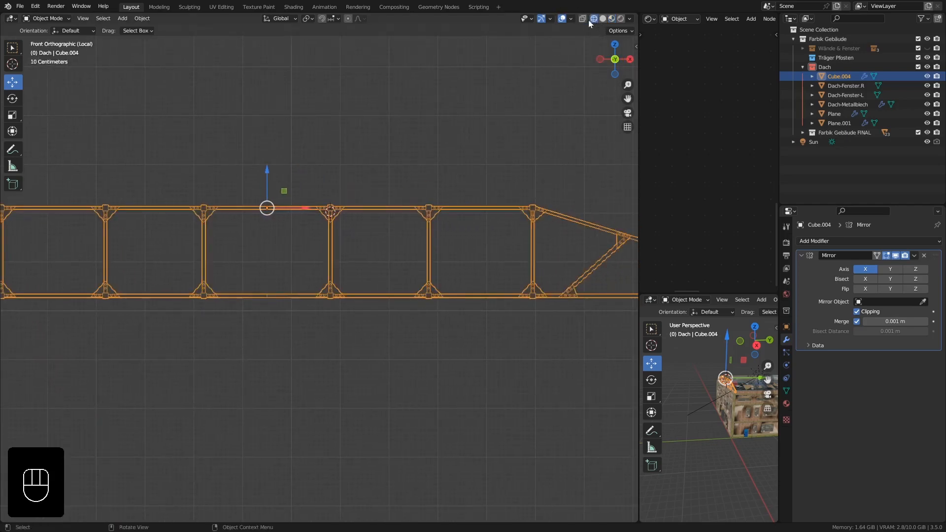
{"action": "middle_click_drag", "start_coordinate": [325, 245], "coordinate": [345, 240], "text": "shift"}
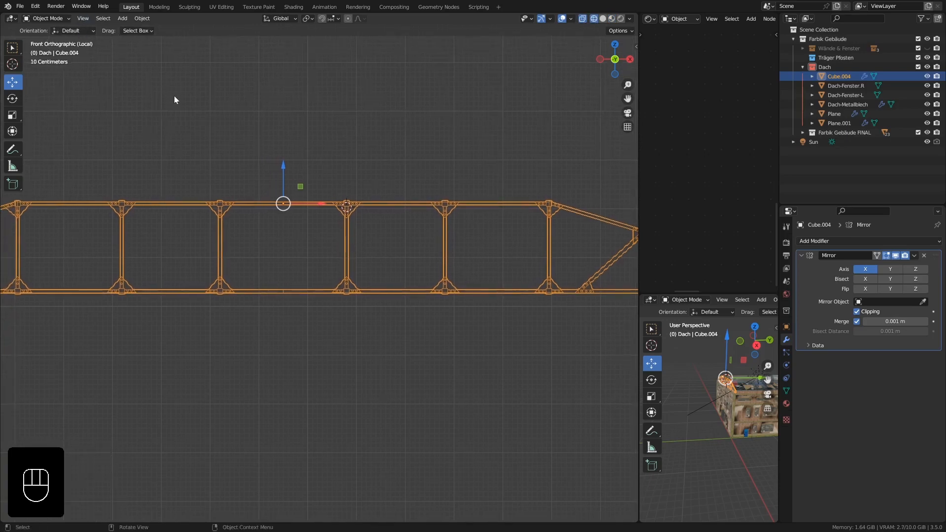
In Edit Mode, box-select the vertical post nearest the truss's centre with its gusset plates and move it about -0.242 m along X.
{"action": "key", "text": "Tab"}
{"action": "left_click", "coordinate": [79, 18]}
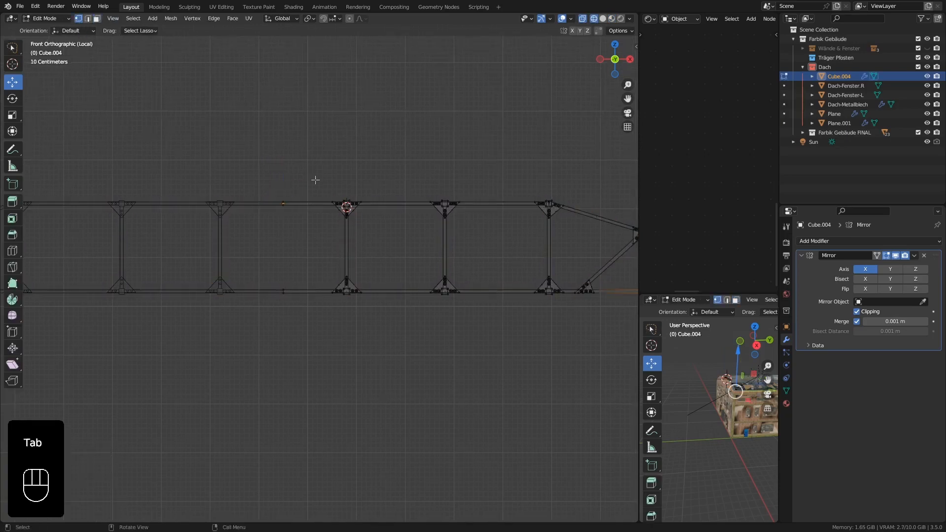
{"action": "middle_click_drag", "start_coordinate": [379, 226], "coordinate": [385, 179], "text": "shift"}
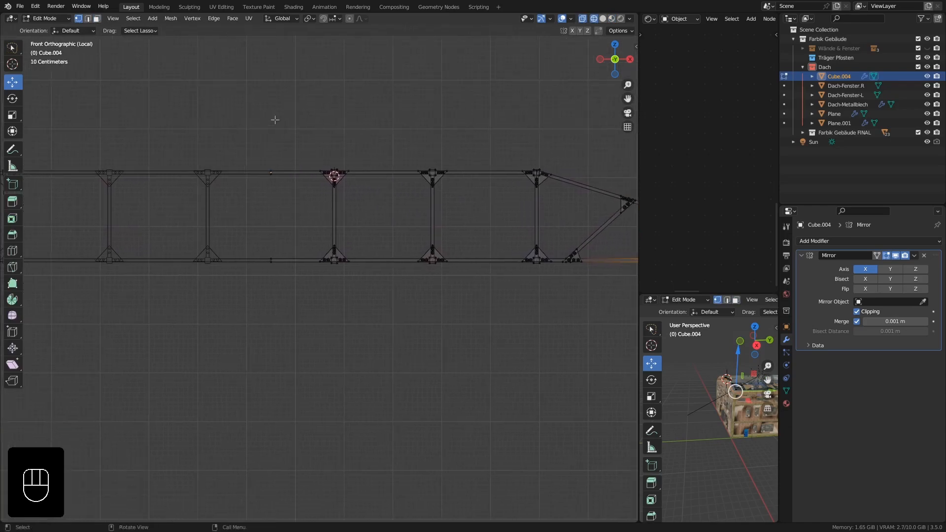
{"action": "key", "text": "b"}
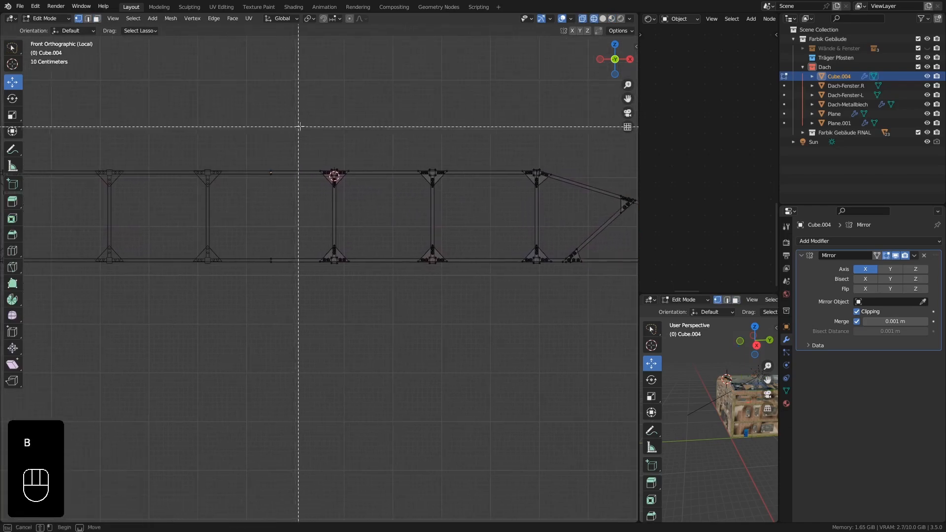
{"action": "left_click_drag", "start_coordinate": [298, 122], "coordinate": [387, 298]}
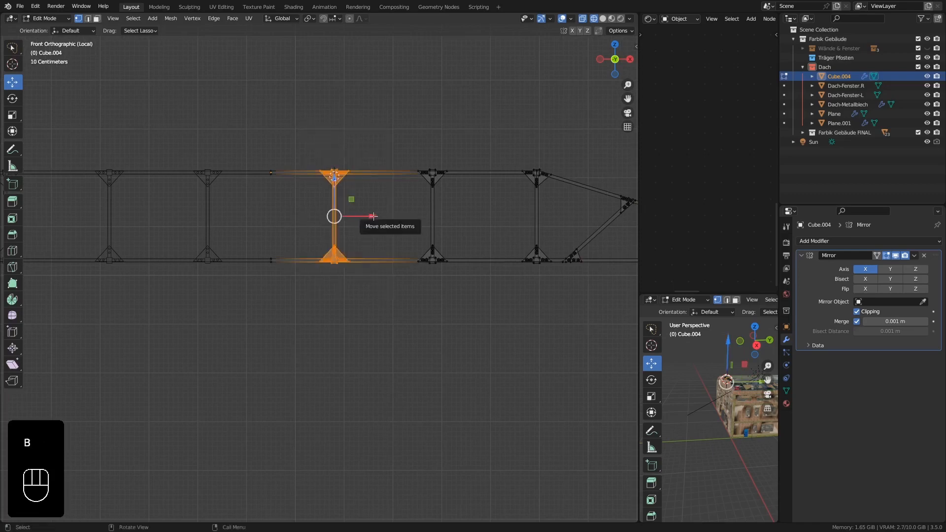
{"action": "left_click_drag", "start_coordinate": [371, 219], "coordinate": [360, 218]}
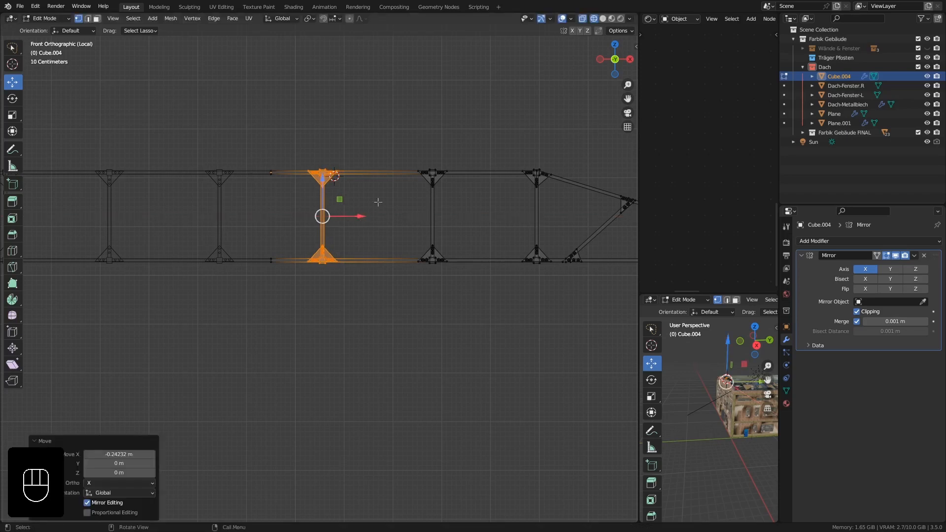
{"action": "middle_click_drag", "start_coordinate": [491, 223], "coordinate": [473, 231], "text": "shift"}
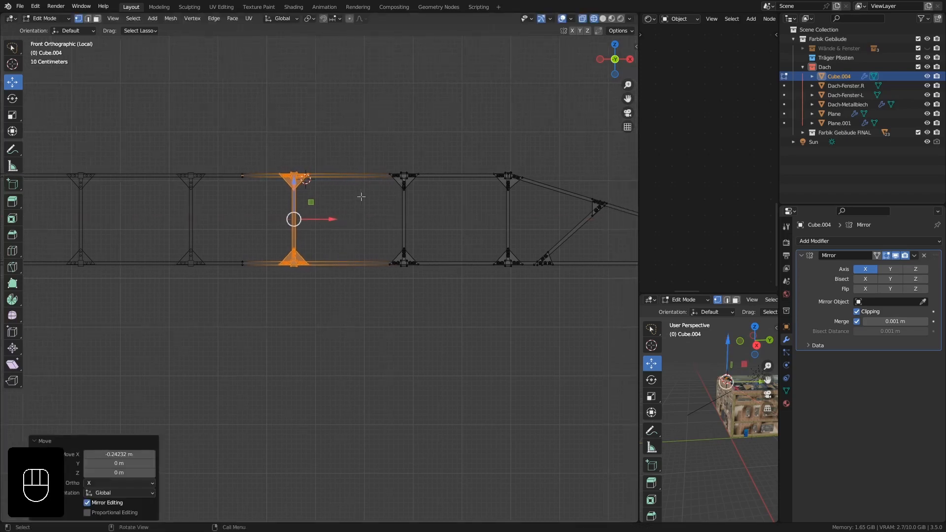
Return to Object Mode, leave local view and display the whole building in material preview shading.
{"action": "key", "text": "Tab"}
{"action": "scroll", "coordinate": [364, 200], "scroll_direction": "down", "scroll_amount": 3}
{"action": "middle_click_drag", "start_coordinate": [298, 229], "coordinate": [454, 193]}
{"action": "left_click", "coordinate": [603, 19]}
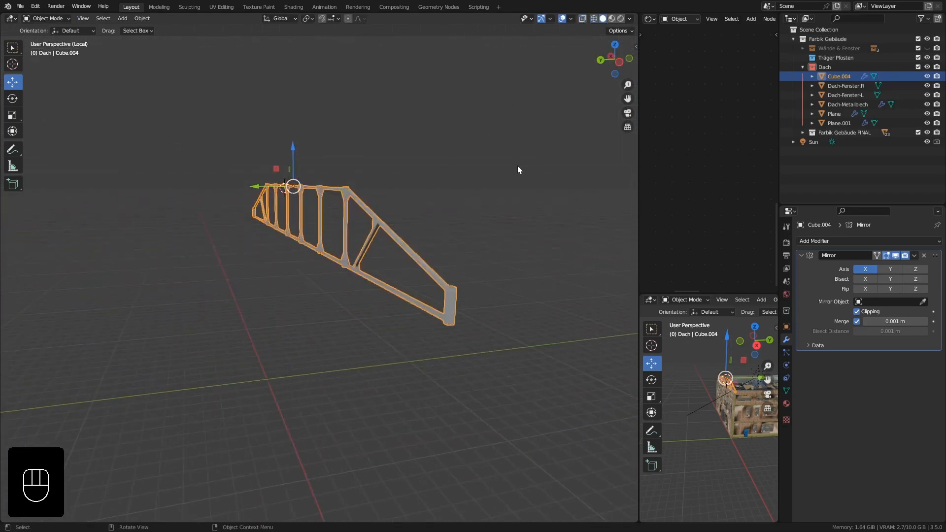
{"action": "key", "text": "KP_Divide"}
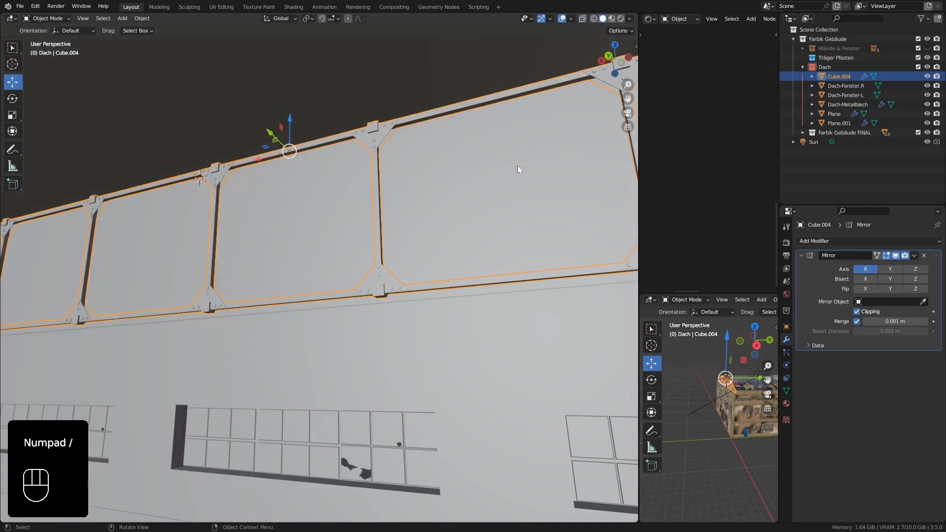
{"action": "left_click", "coordinate": [611, 18]}
{"action": "middle_click_drag", "start_coordinate": [369, 177], "coordinate": [364, 202]}
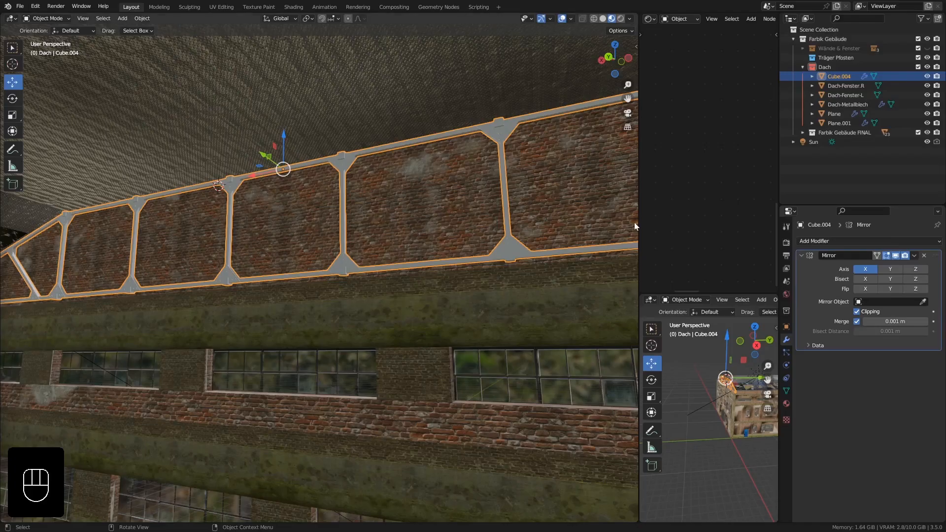
Widen the editor area beside the 3D viewport and change the small lower viewport into a UV Editor below the Shader Editor.
{"action": "left_click_drag", "start_coordinate": [638, 223], "coordinate": [311, 188]}
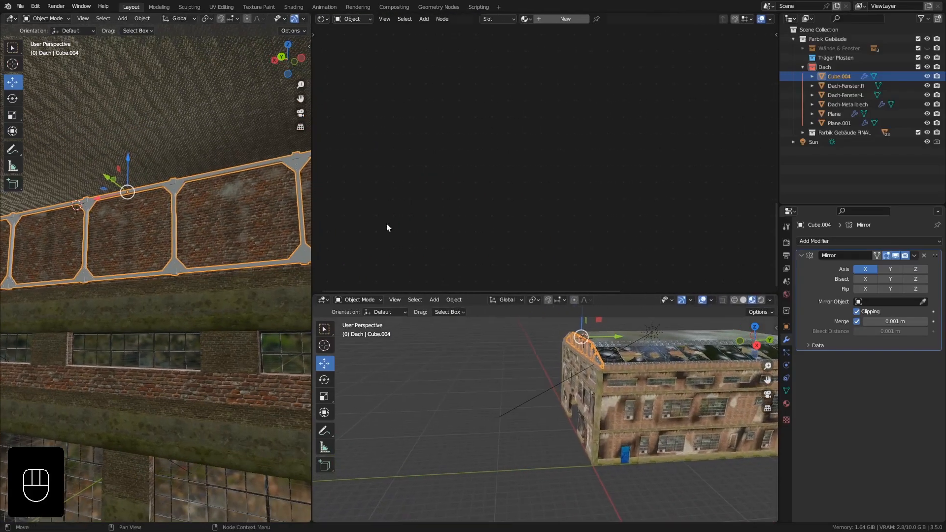
{"action": "left_click", "coordinate": [323, 300]}
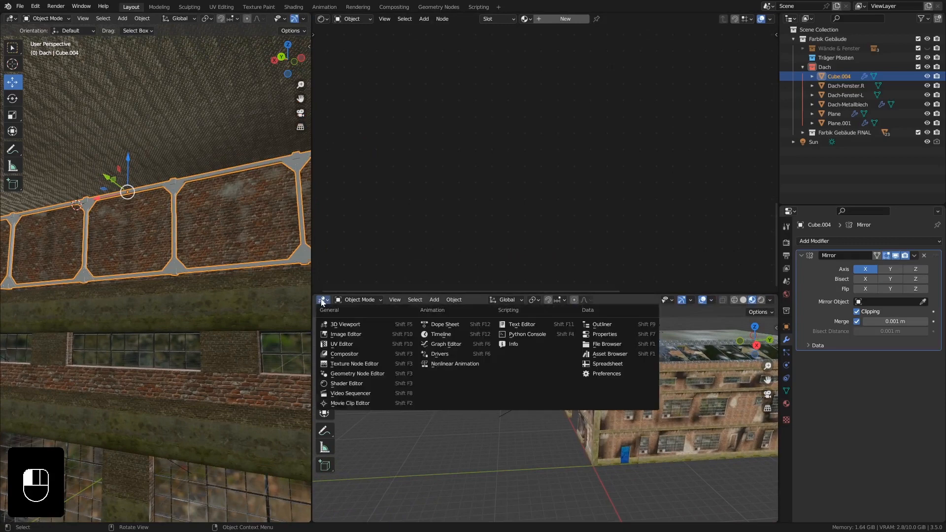
{"action": "left_click", "coordinate": [359, 344]}
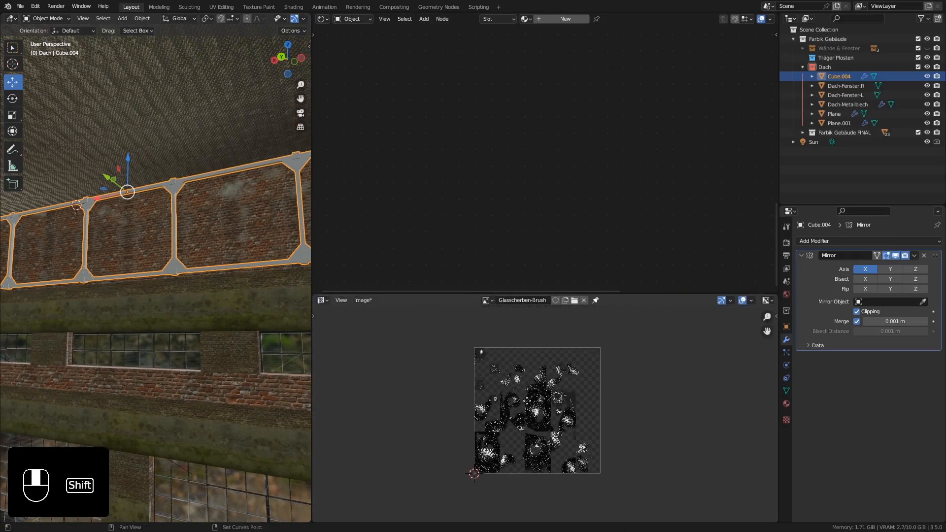
{"action": "left_click", "coordinate": [323, 19]}
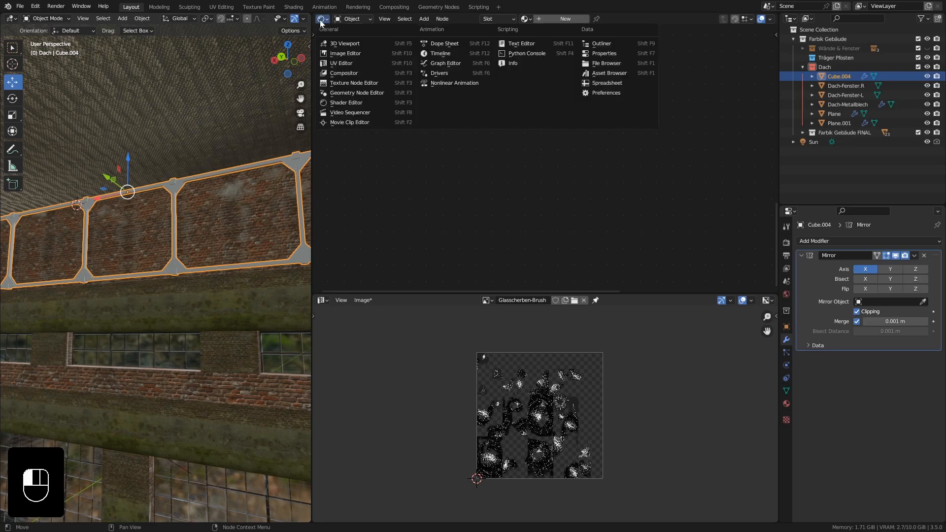
{"action": "left_click", "coordinate": [352, 103]}
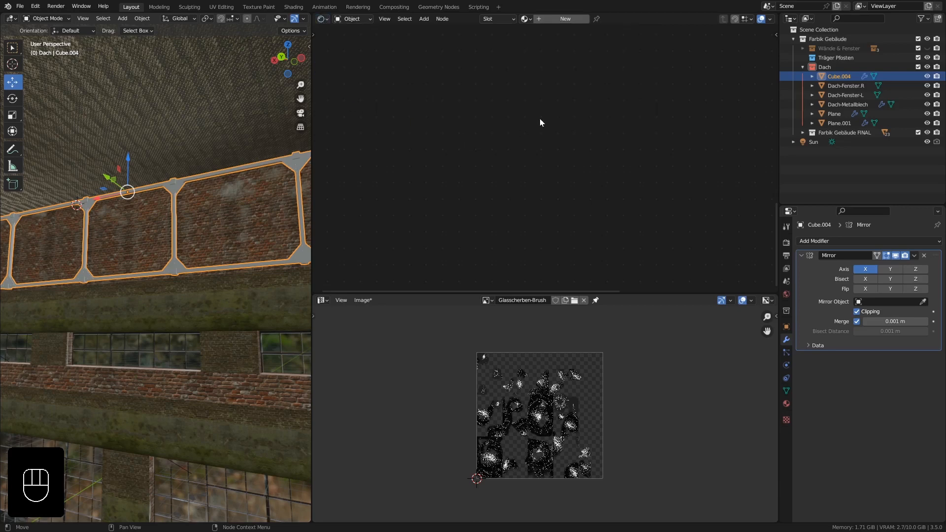
Create a new material on the truss and name it Dach-Träger.
{"action": "left_click", "coordinate": [786, 404]}
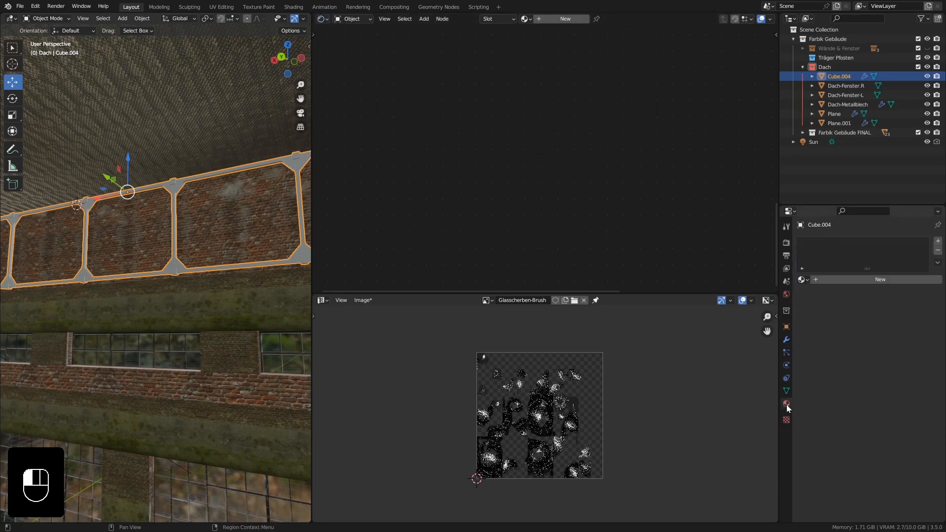
{"action": "left_click", "coordinate": [861, 280]}
{"action": "left_click", "coordinate": [860, 280]}
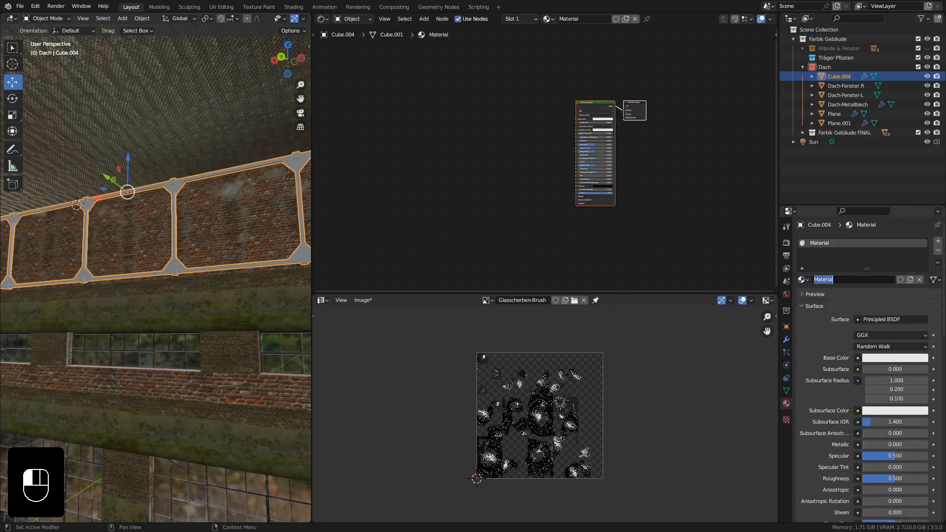
{"action": "type", "text": "Dach-Träger"}
{"action": "left_click", "coordinate": [851, 276]}
{"action": "left_click", "coordinate": [852, 279]}
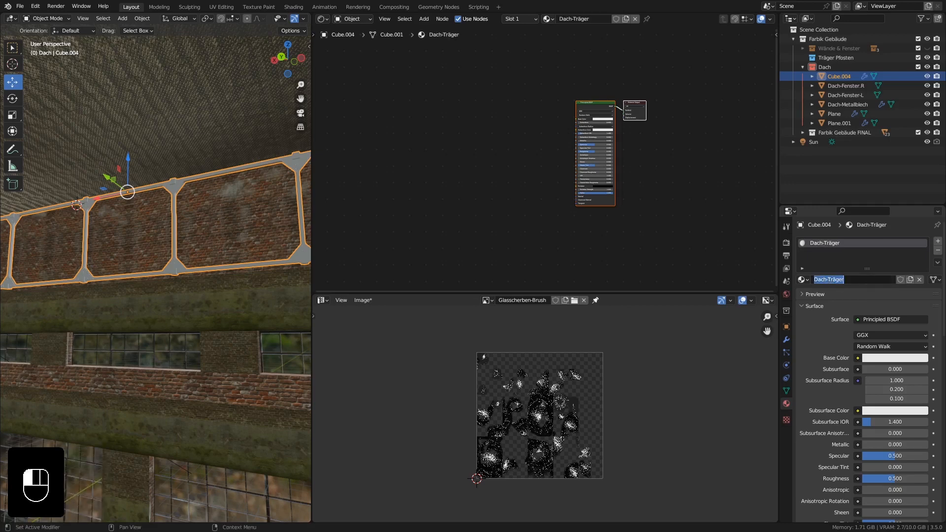
{"action": "left_click", "coordinate": [852, 279]}
{"action": "left_click", "coordinate": [859, 300]}
Move the Principled BSDF and Material Output nodes apart and make the Shader Editor taller.
{"action": "left_click", "coordinate": [592, 107]}
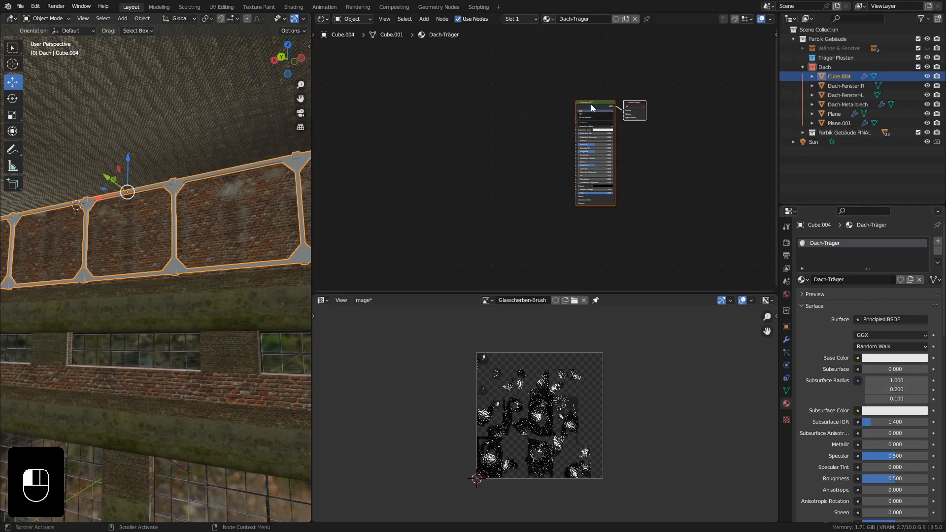
{"action": "scroll", "coordinate": [590, 105], "scroll_direction": "up", "scroll_amount": 5}
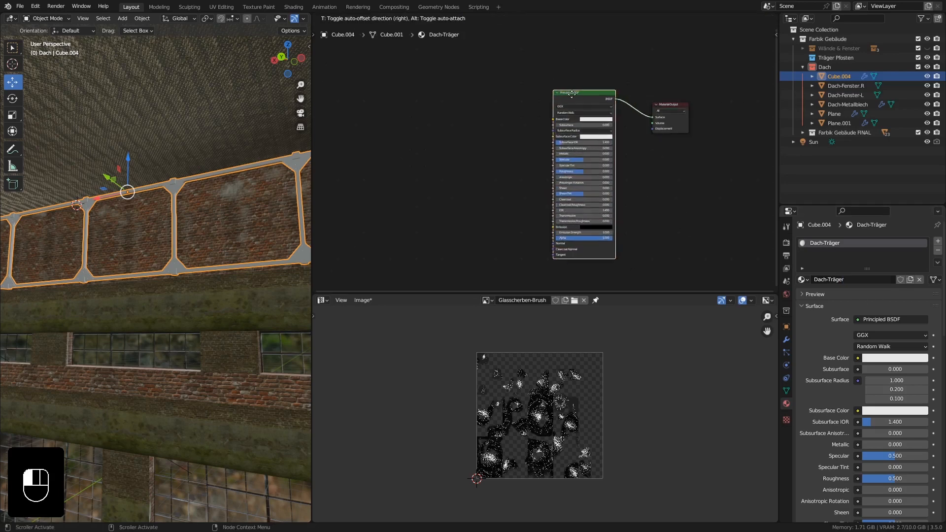
{"action": "left_click_drag", "start_coordinate": [665, 122], "coordinate": [710, 84]}
{"action": "left_click_drag", "start_coordinate": [651, 293], "coordinate": [635, 385]}
{"action": "left_click_drag", "start_coordinate": [545, 135], "coordinate": [582, 120]}
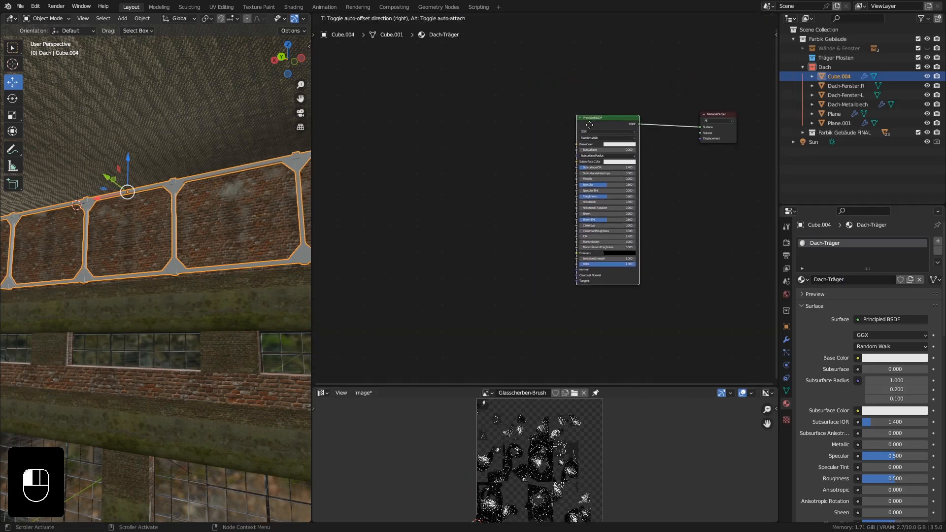
{"action": "middle_click_drag", "start_coordinate": [478, 163], "coordinate": [498, 139], "text": "shift"}
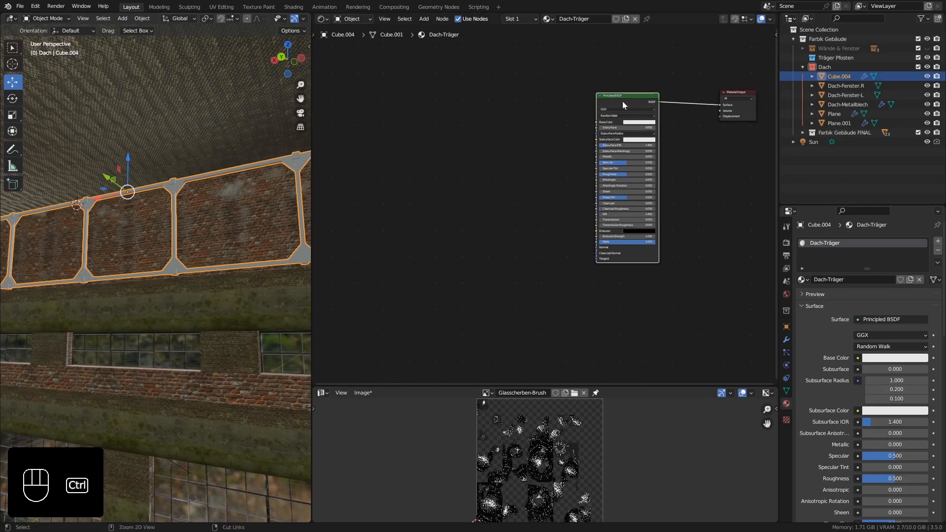
Run Principled Texture Setup on the Principled BSDF with all four rusty_metal_02 textures: diffuse, displacement, normal and roughness.
{"action": "key", "text": "ctrl+shift+t"}
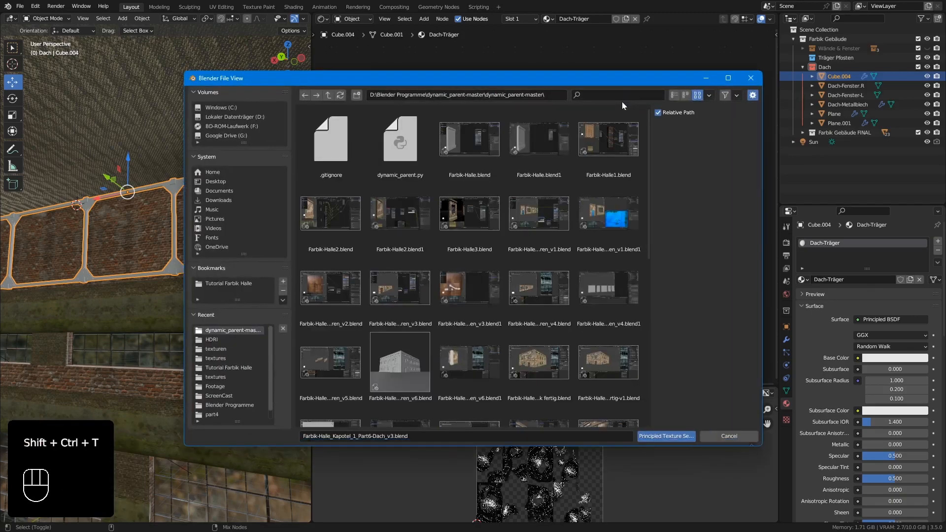
{"action": "left_click", "coordinate": [237, 347]}
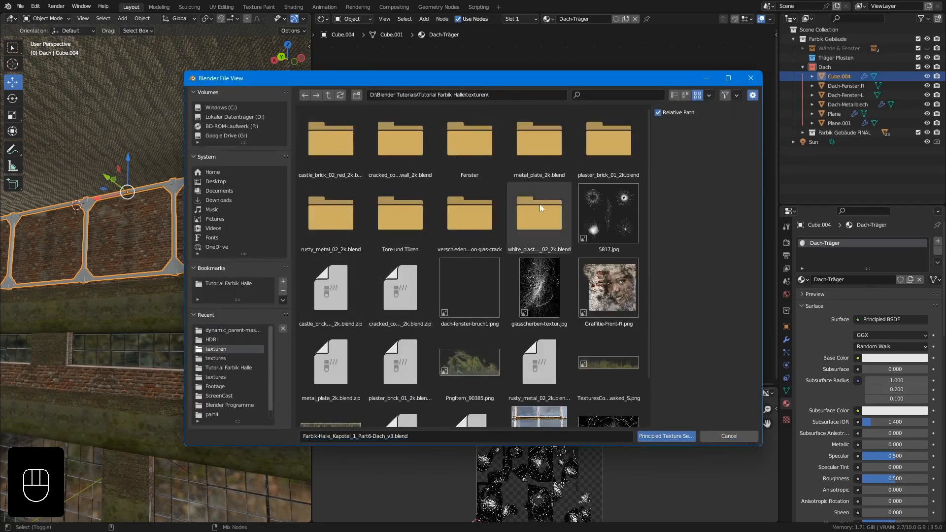
{"action": "left_click", "coordinate": [335, 215]}
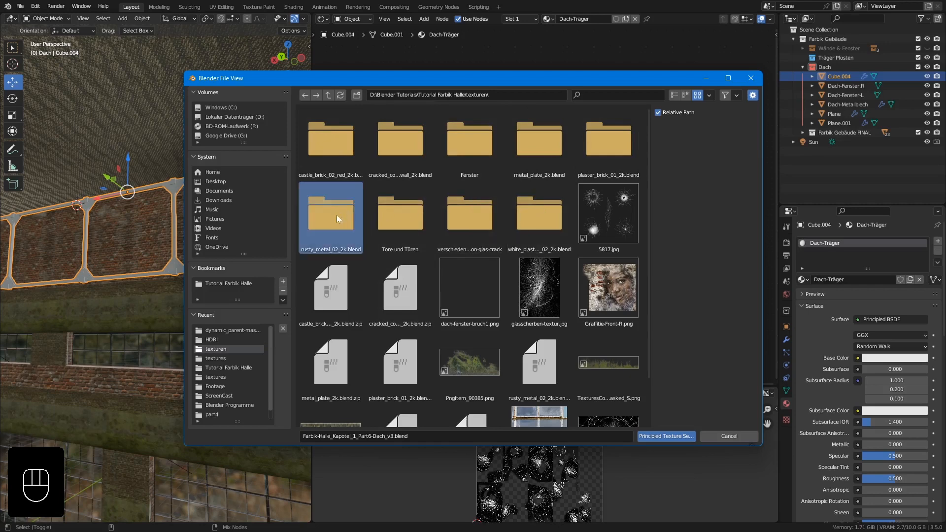
{"action": "left_click", "coordinate": [342, 152]}
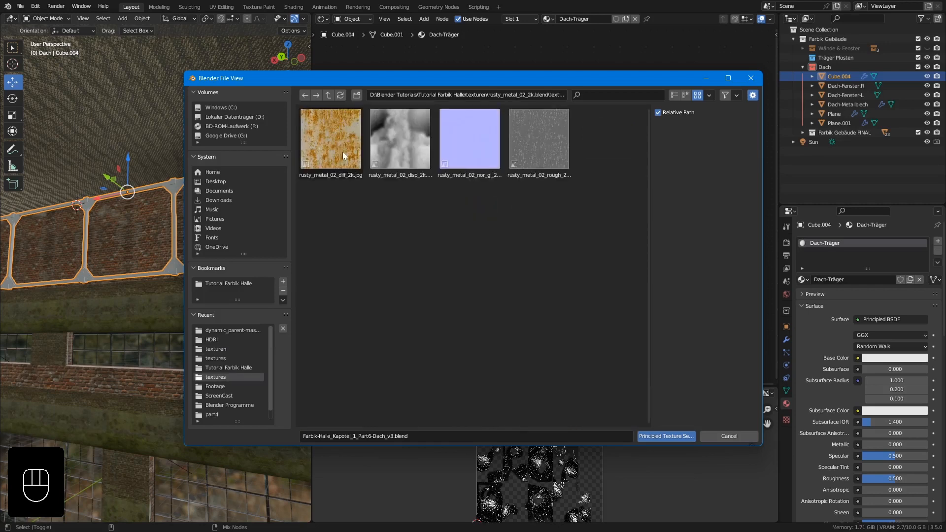
{"action": "left_click_drag", "start_coordinate": [553, 225], "coordinate": [349, 140]}
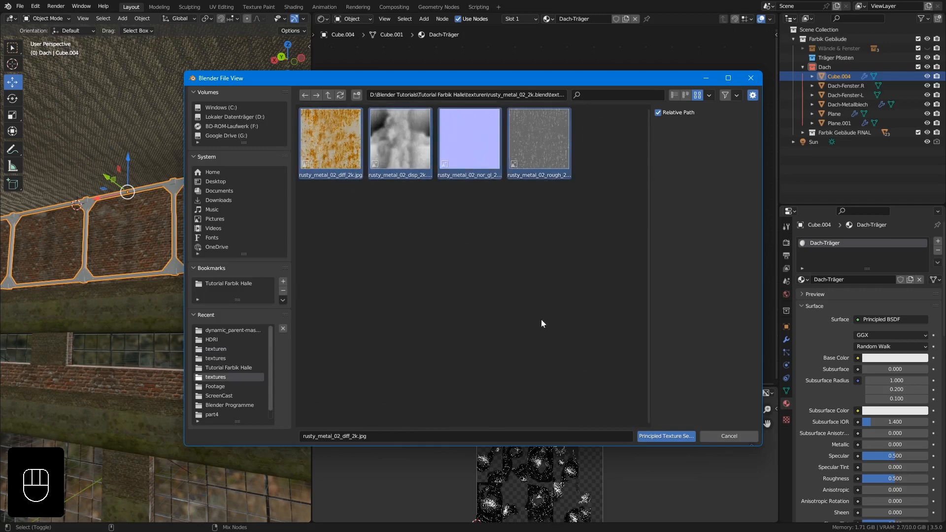
{"action": "left_click", "coordinate": [667, 436]}
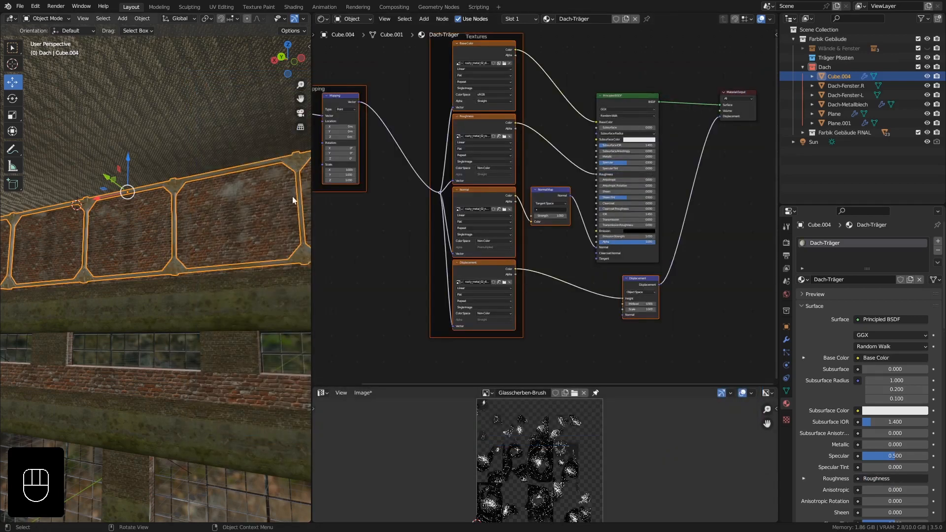
Select the truss's entire mesh in Edit Mode and UV-unwrap it with Cube Projection.
{"action": "middle_click_drag", "start_coordinate": [293, 199], "coordinate": [232, 171], "text": "ctrl"}
{"action": "key", "text": "Tab"}
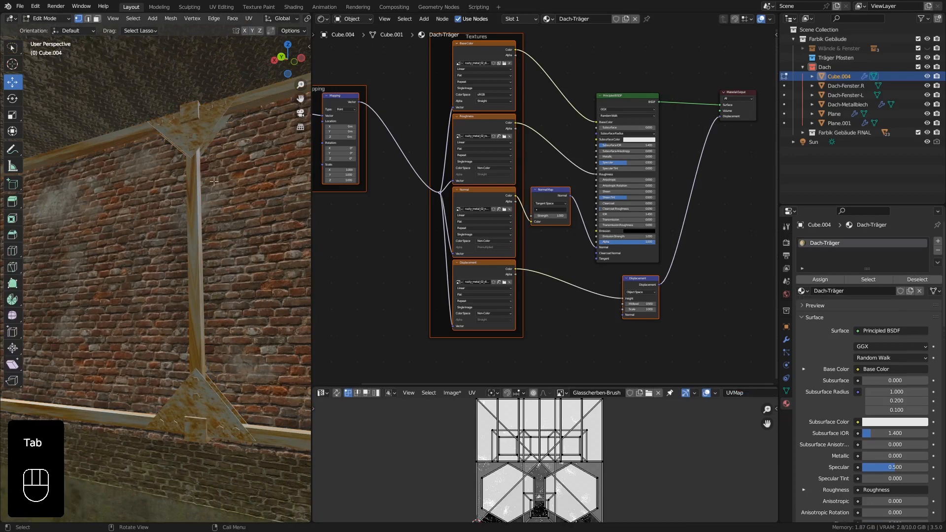
{"action": "key", "text": "a"}
{"action": "middle_click_drag", "start_coordinate": [214, 181], "coordinate": [208, 190], "text": "ctrl"}
{"action": "middle_click_drag", "start_coordinate": [74, 202], "coordinate": [211, 184], "text": "shift"}
{"action": "scroll", "coordinate": [211, 217], "scroll_direction": "up", "scroll_amount": 2}
{"action": "key", "text": "u"}
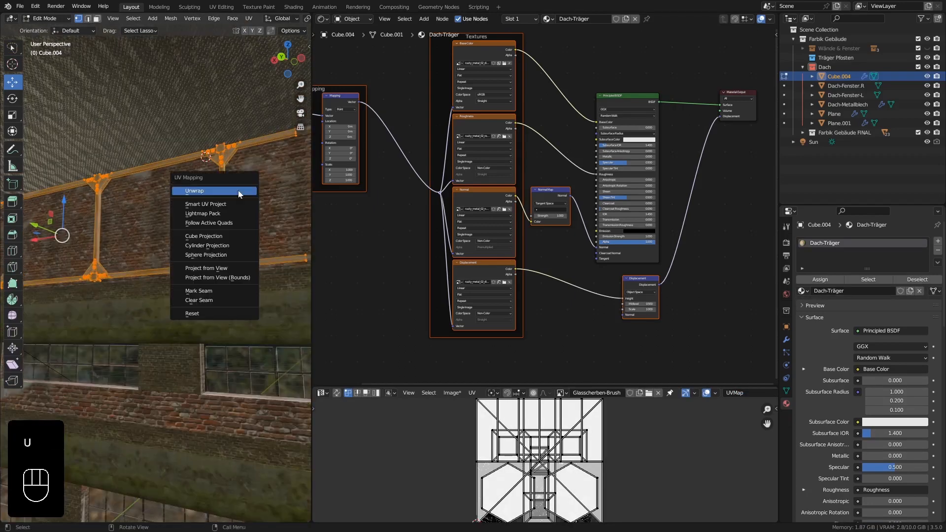
{"action": "left_click", "coordinate": [207, 237]}
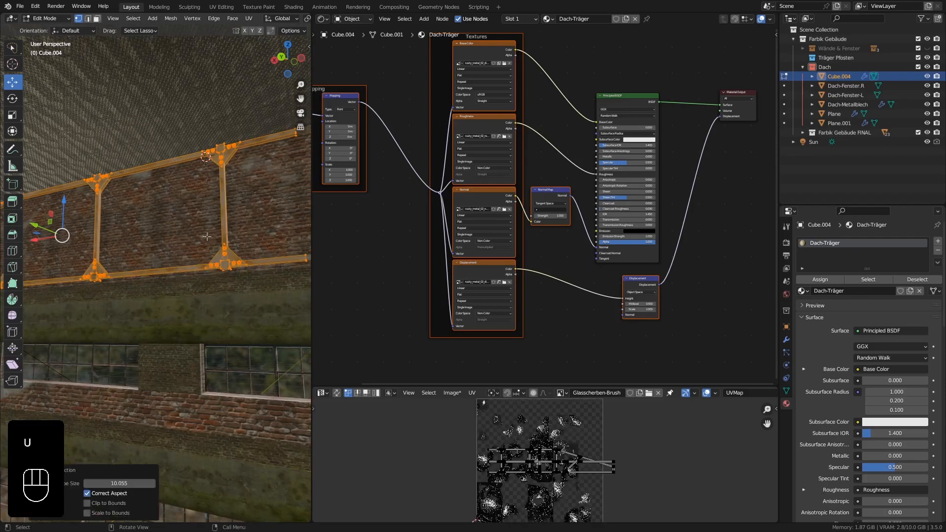
Set the Dach-Träger Mapping node's scale to 10 on X, Y and Z.
{"action": "scroll", "coordinate": [245, 189], "scroll_direction": "up", "scroll_amount": 5}
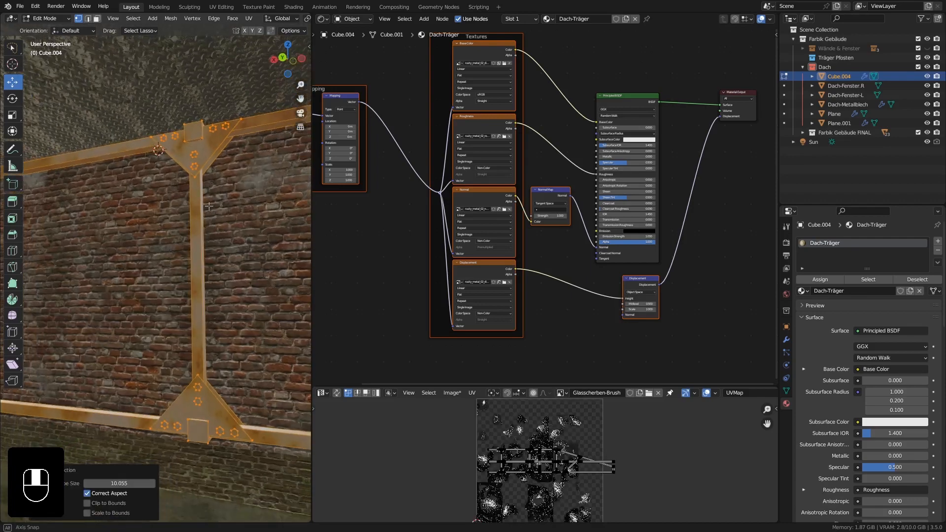
{"action": "middle_click_drag", "start_coordinate": [209, 216], "coordinate": [209, 181]}
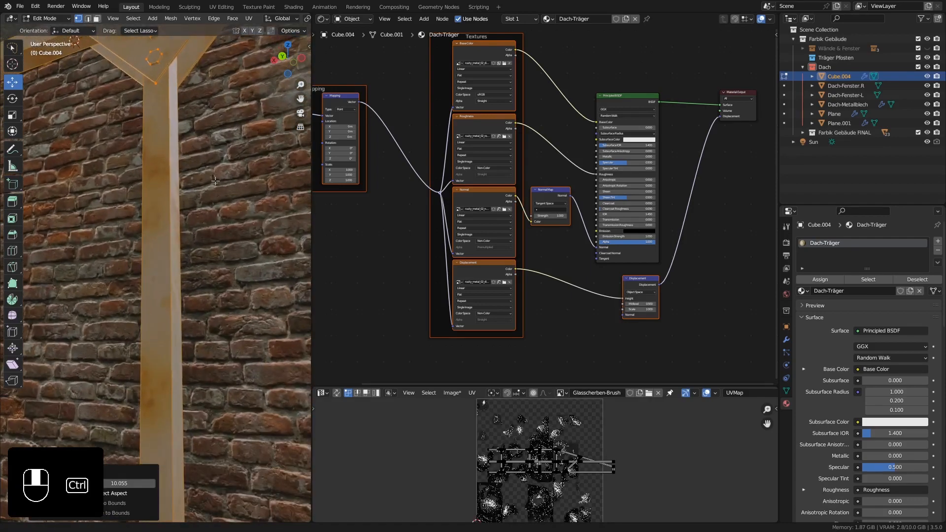
{"action": "scroll", "coordinate": [209, 188], "scroll_direction": "down", "scroll_amount": 4}
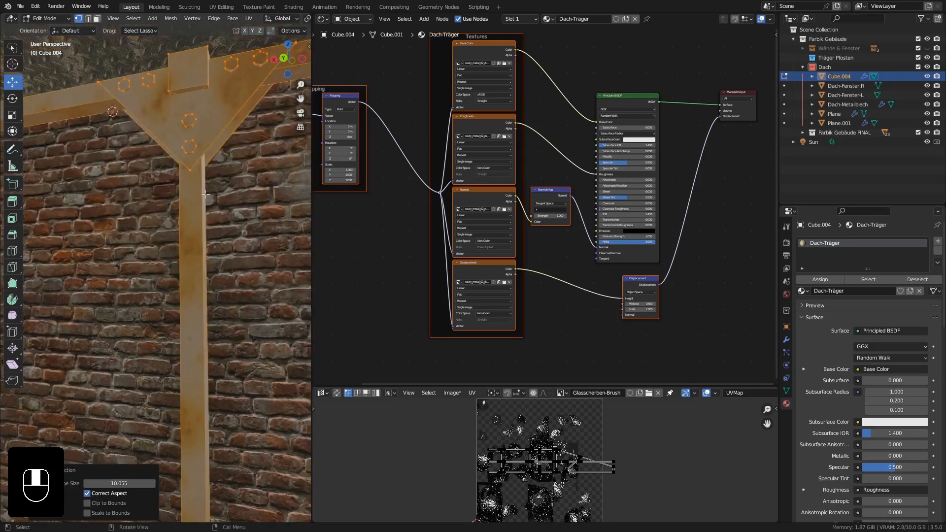
{"action": "middle_click_drag", "start_coordinate": [341, 188], "coordinate": [443, 191], "text": "shift"}
{"action": "scroll", "coordinate": [456, 175], "scroll_direction": "up", "scroll_amount": 5}
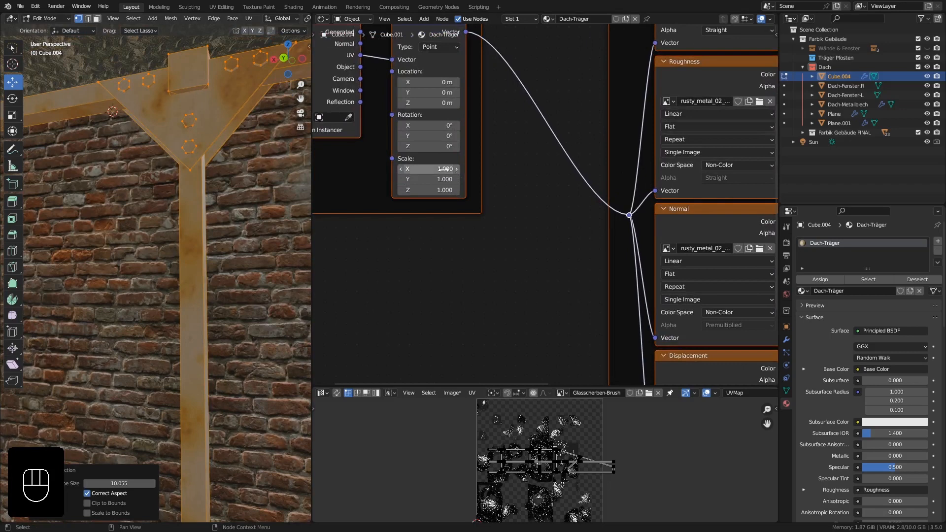
{"action": "left_click_drag", "start_coordinate": [443, 169], "coordinate": [443, 191]}
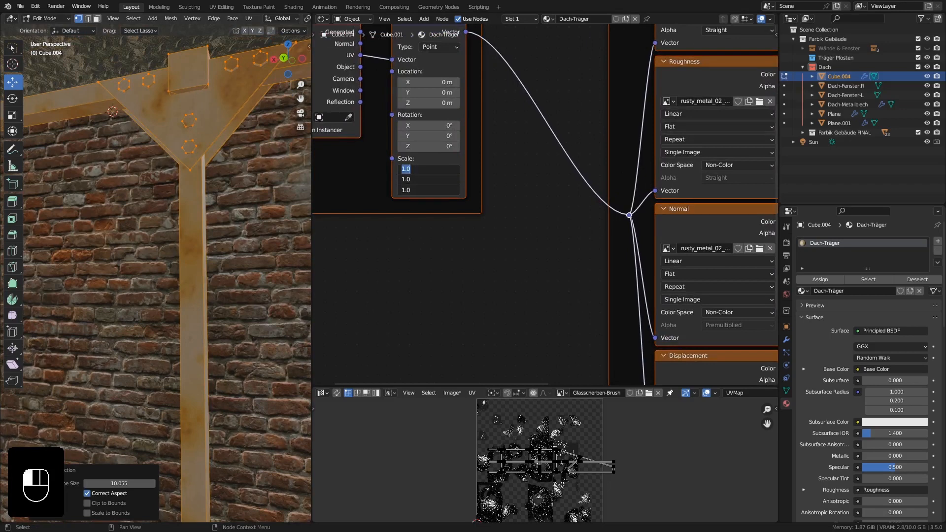
{"action": "type", "text": "10"}
{"action": "key", "text": "Return"}
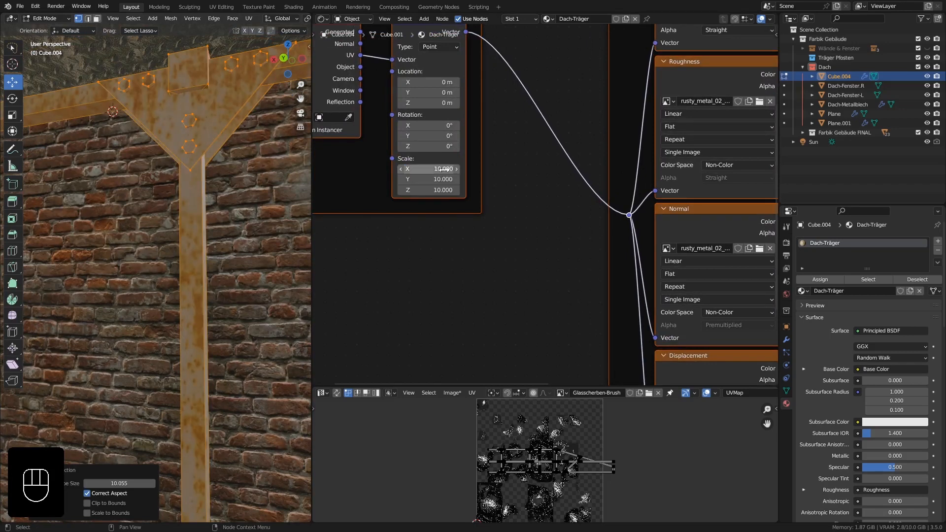
{"action": "scroll", "coordinate": [215, 163], "scroll_direction": "down", "scroll_amount": 3}
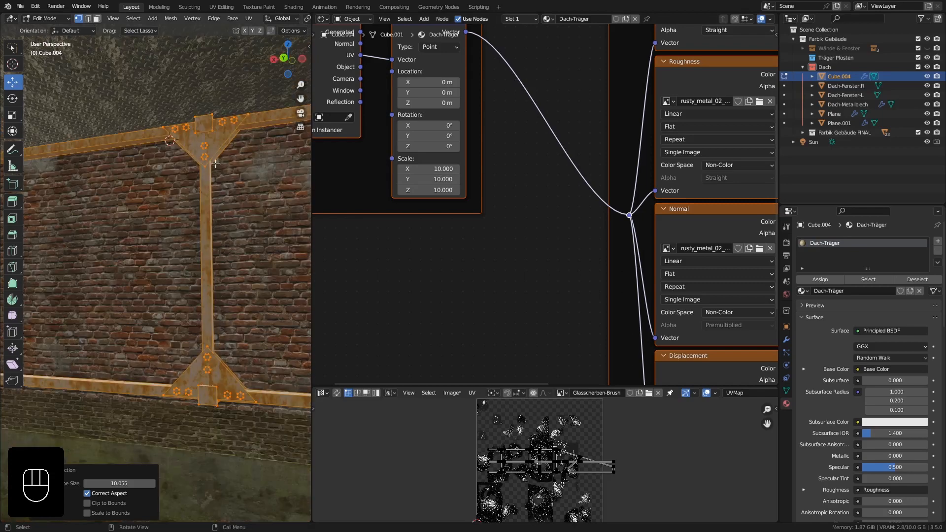
Select the six linked bolt heads on the truss's upper gusset plate in face select mode.
{"action": "middle_click_drag", "start_coordinate": [238, 210], "coordinate": [212, 161]}
{"action": "key", "text": "Tab"}
{"action": "middle_click_drag", "start_coordinate": [205, 196], "coordinate": [194, 176], "text": "ctrl"}
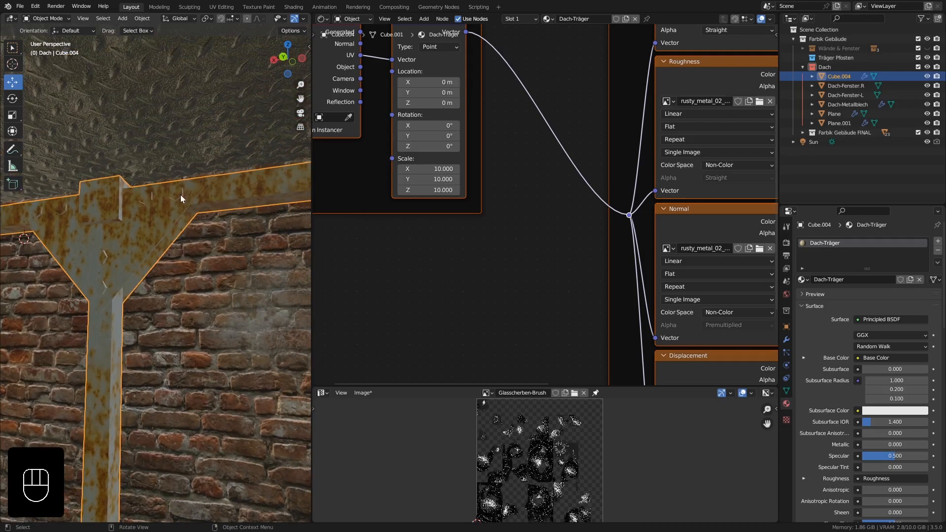
{"action": "scroll", "coordinate": [180, 194], "scroll_direction": "up", "scroll_amount": 3}
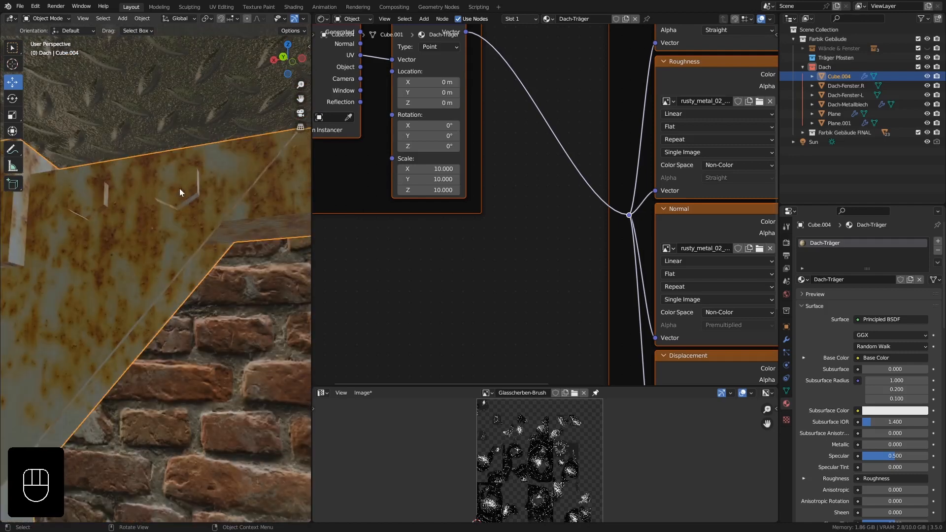
{"action": "key", "text": "Tab"}
{"action": "scroll", "coordinate": [181, 188], "scroll_direction": "down", "scroll_amount": 3}
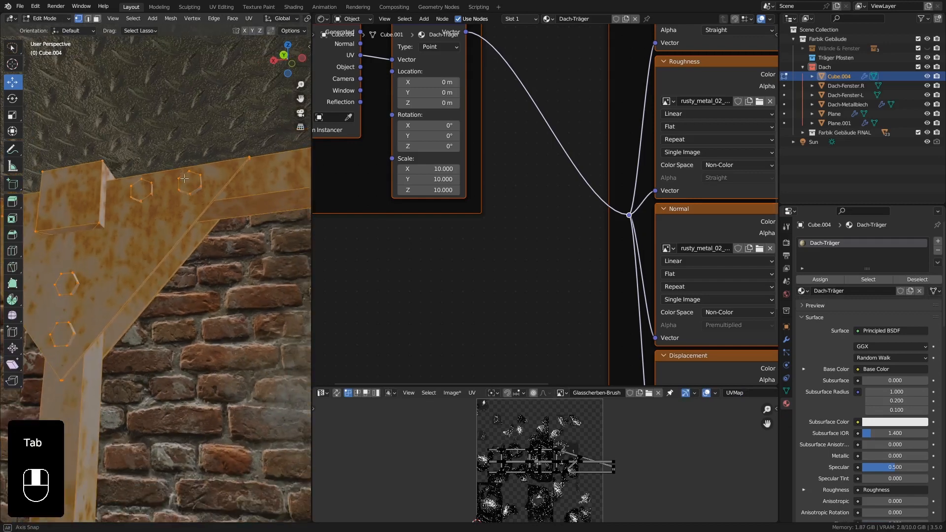
{"action": "left_click", "coordinate": [96, 19]}
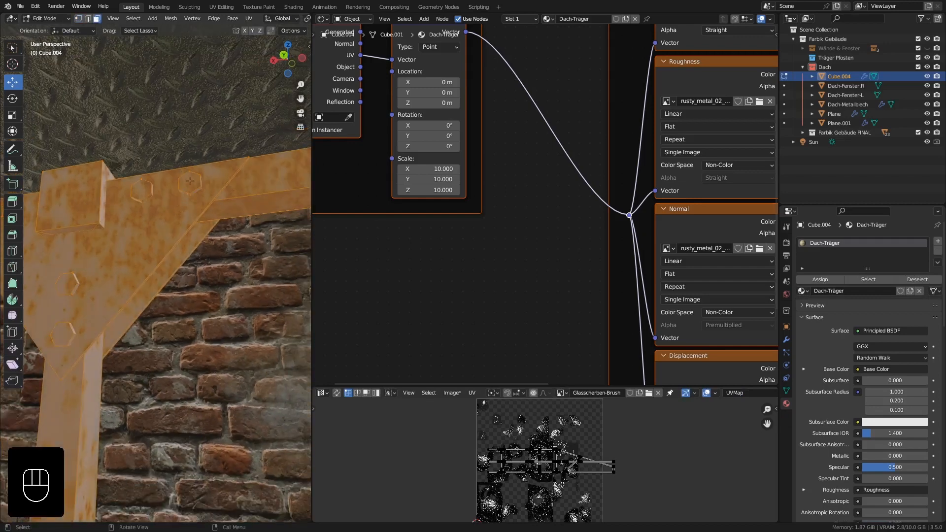
{"action": "left_click", "coordinate": [190, 182]}
{"action": "key", "text": "l"}
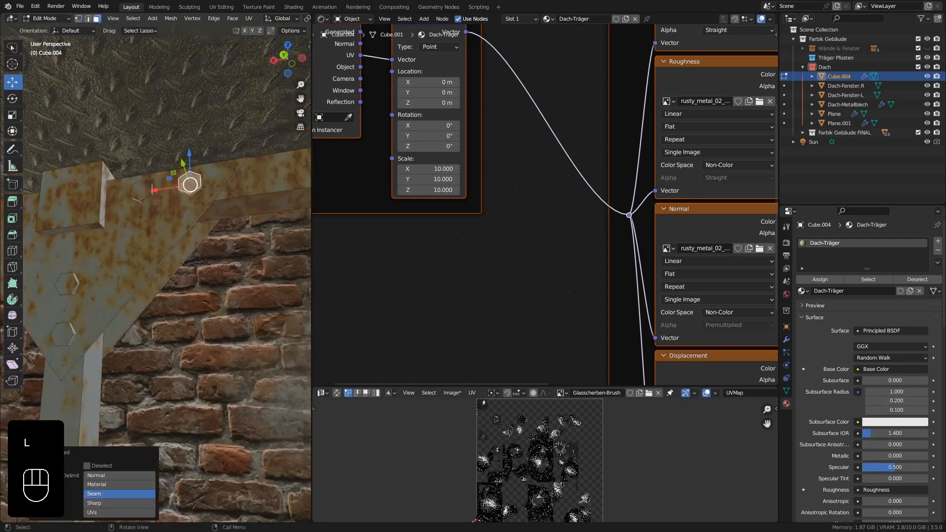
{"action": "key", "text": "l"}
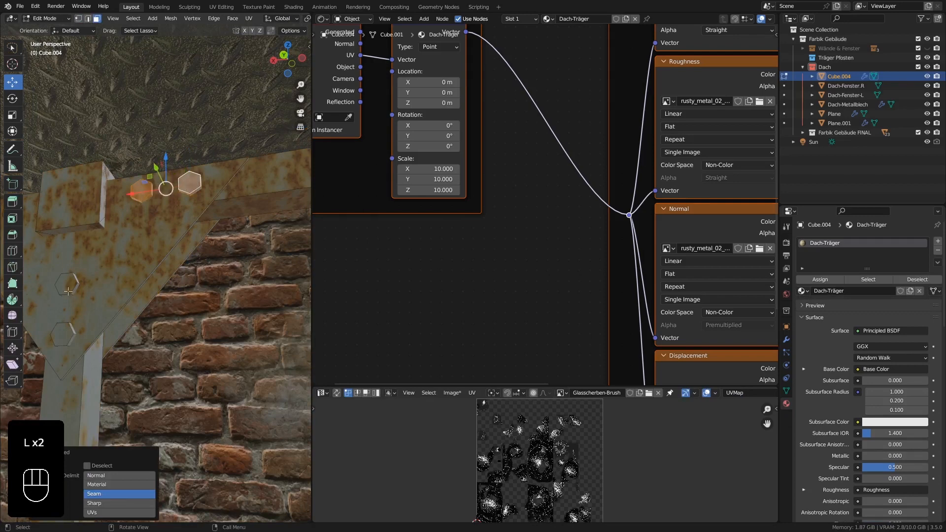
{"action": "key", "text": "l"}
{"action": "key", "text": "l"}
{"action": "middle_click_drag", "start_coordinate": [116, 247], "coordinate": [144, 219], "text": "shift"}
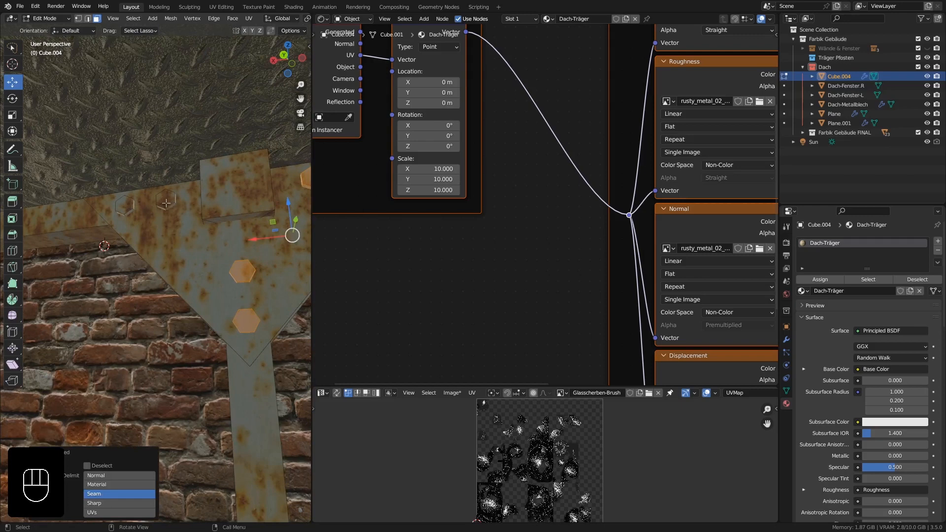
{"action": "key", "text": "l"}
{"action": "key", "text": "l"}
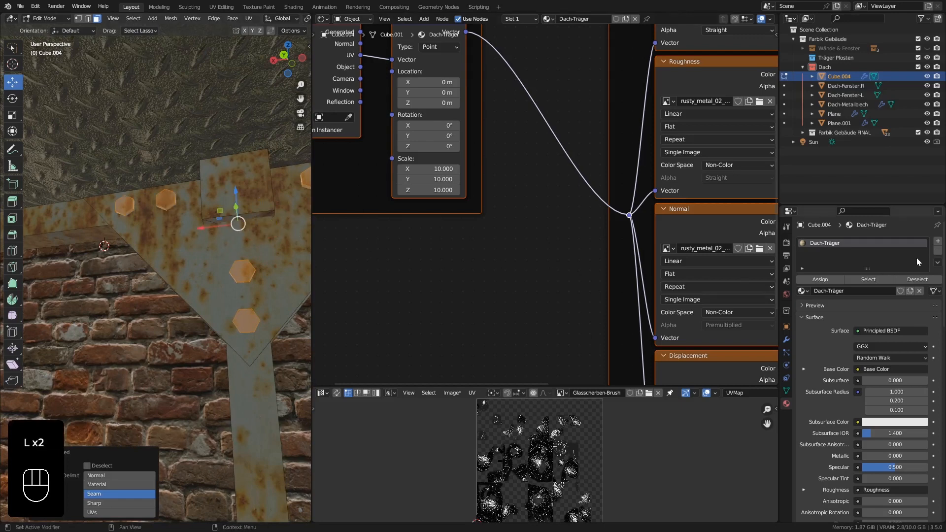
Add a second material slot with a new material named medal-screw and assign it to the selected bolt heads.
{"action": "left_click", "coordinate": [938, 243]}
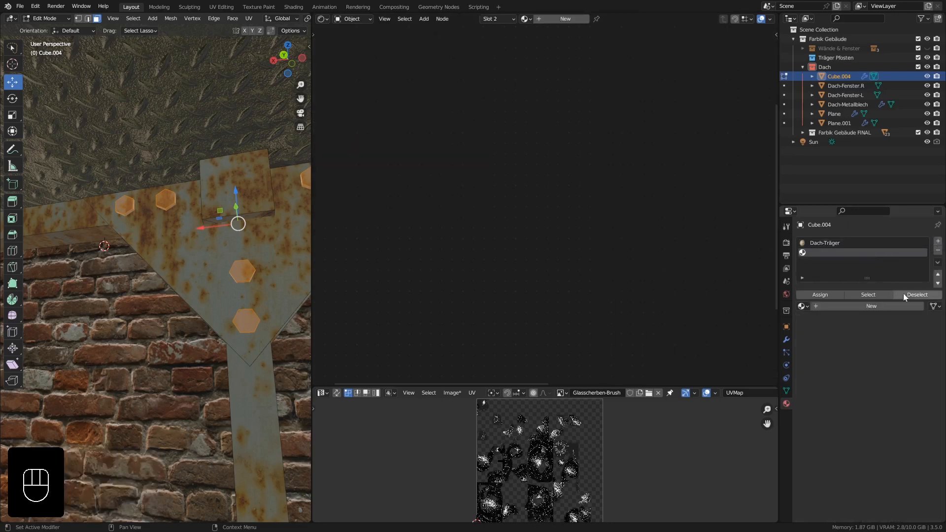
{"action": "left_click", "coordinate": [882, 307]}
{"action": "left_click", "coordinate": [849, 309]}
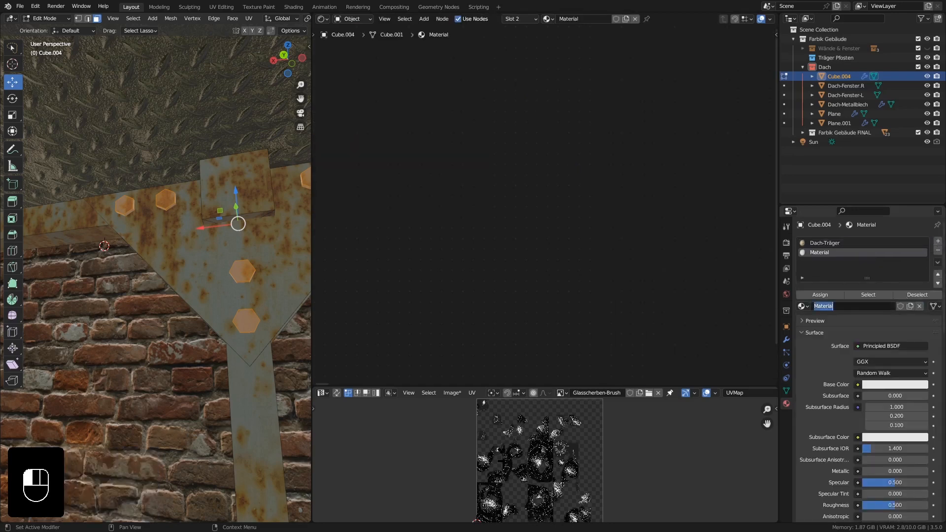
{"action": "type", "text": "medal-screw"}
{"action": "key", "text": "Return"}
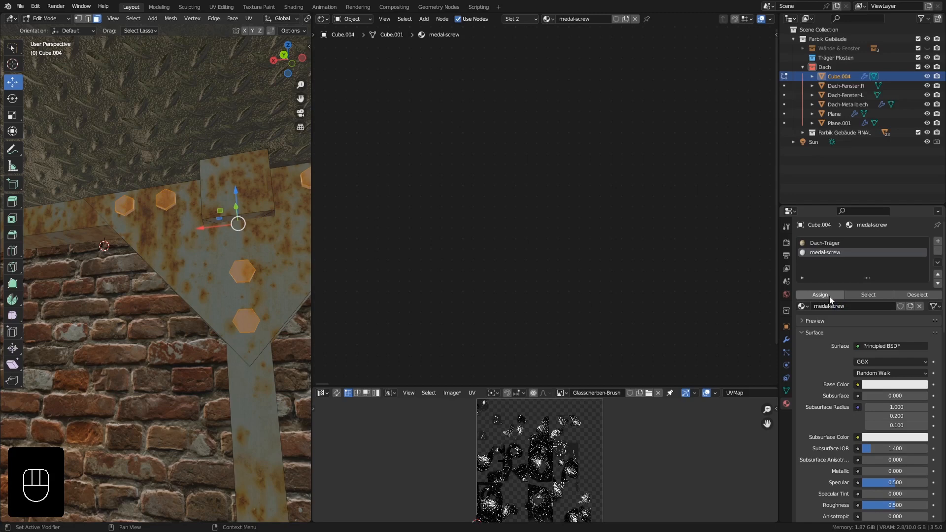
{"action": "left_click", "coordinate": [830, 297]}
{"action": "middle_click_drag", "start_coordinate": [221, 295], "coordinate": [174, 305], "text": "shift"}
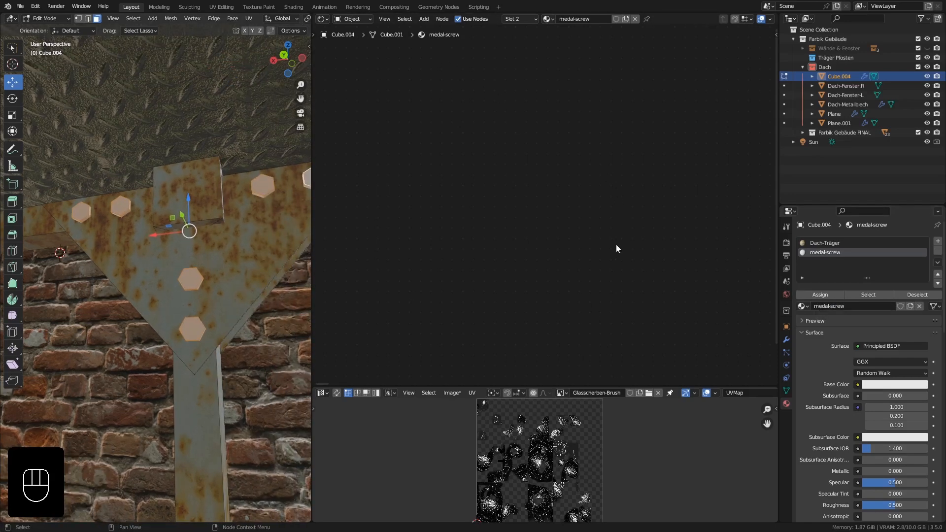
Set medal-screw's Metallic to 1.000, Roughness to 0.413 and Base Color to dark grey with value 0.056, and return to Object Mode.
{"action": "key", "text": "KP_Decimal"}
{"action": "scroll", "coordinate": [501, 170], "scroll_direction": "up", "scroll_amount": 2}
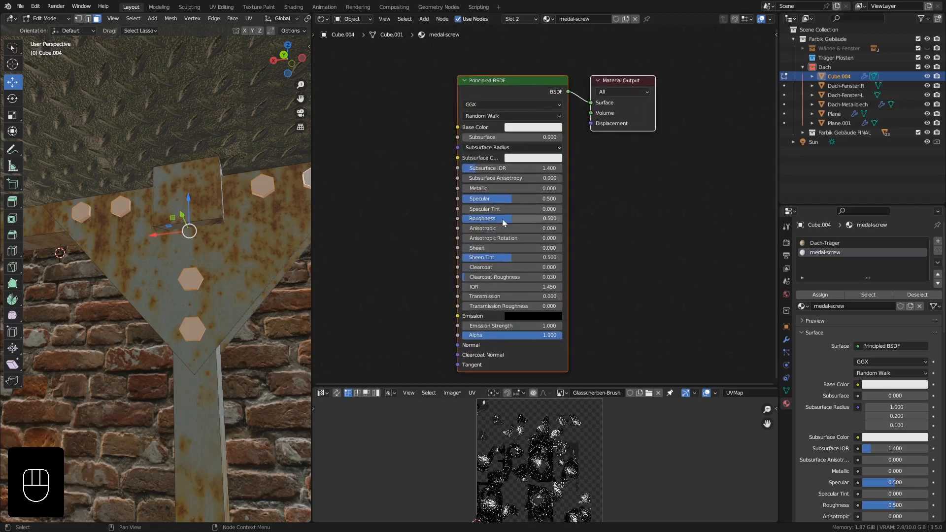
{"action": "left_click_drag", "start_coordinate": [472, 189], "coordinate": [566, 188]}
{"action": "left_click_drag", "start_coordinate": [500, 219], "coordinate": [500, 219]}
{"action": "left_click", "coordinate": [553, 125]}
{"action": "left_click_drag", "start_coordinate": [583, 163], "coordinate": [584, 187]}
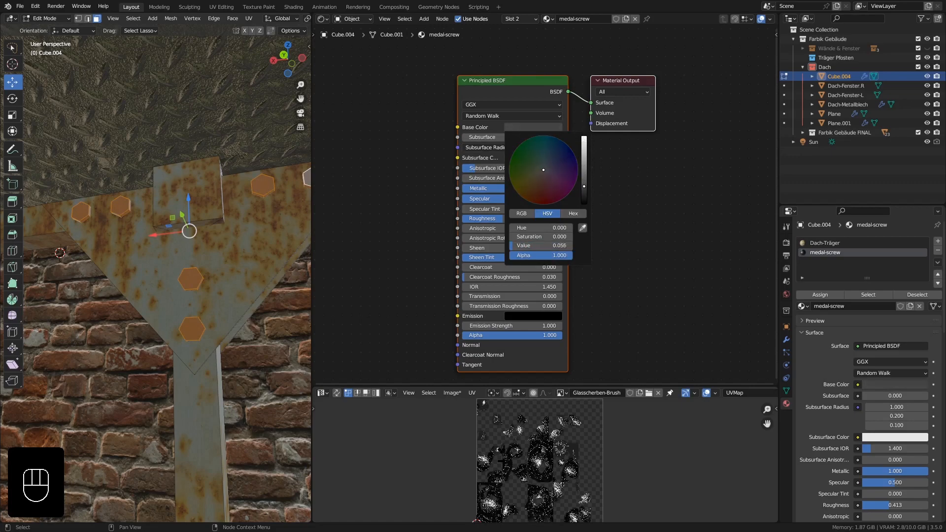
{"action": "key", "text": "Tab"}
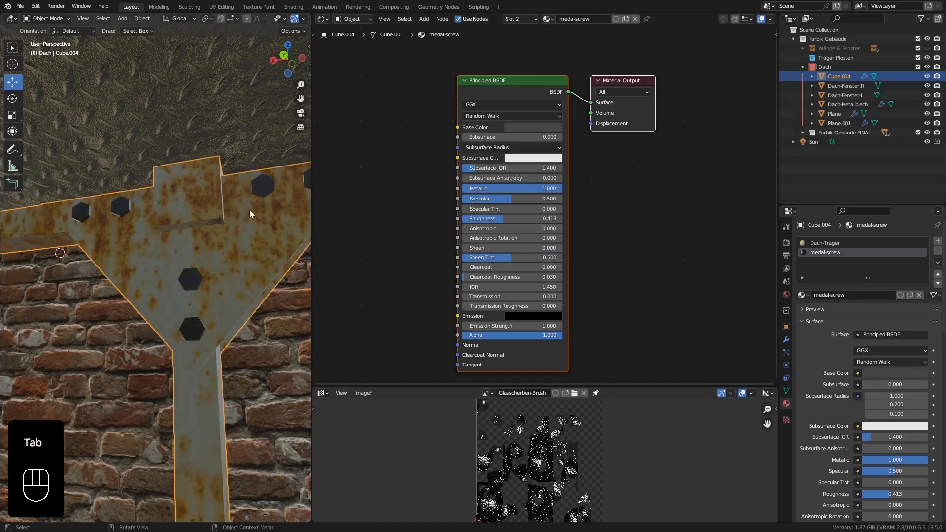
Examine the bolt heads and rusty metal surface on the truss's upper and lower gusset plates.
{"action": "middle_click_drag", "start_coordinate": [235, 262], "coordinate": [225, 256], "text": "shift"}
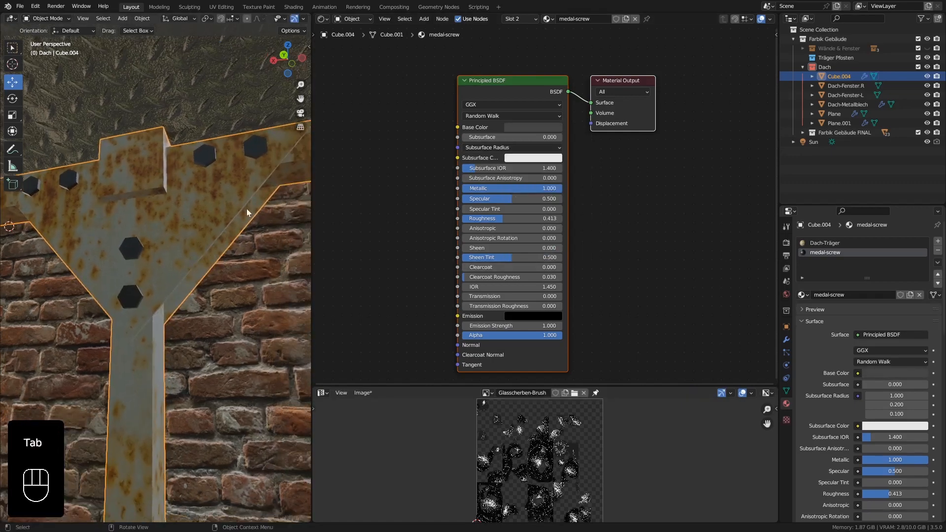
{"action": "middle_click_drag", "start_coordinate": [247, 209], "coordinate": [226, 207]}
{"action": "scroll", "coordinate": [219, 259], "scroll_direction": "up", "scroll_amount": 5}
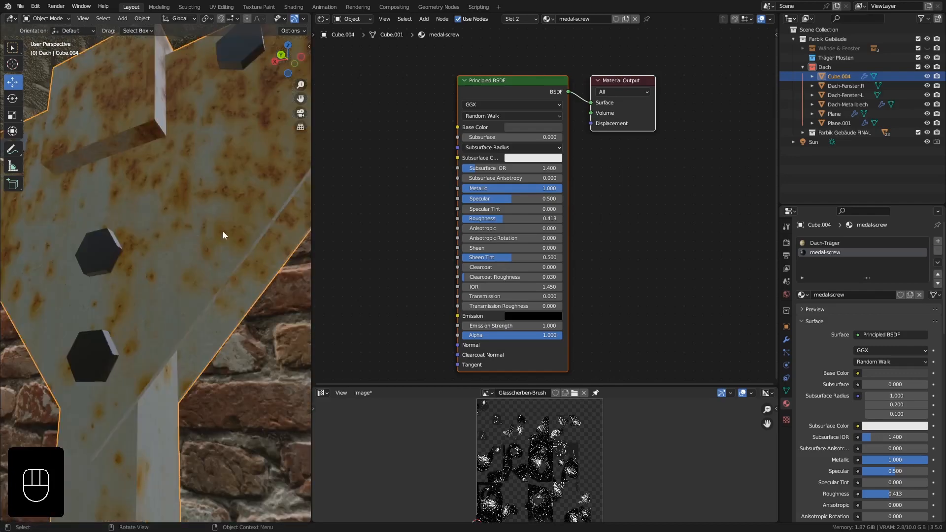
{"action": "scroll", "coordinate": [200, 168], "scroll_direction": "down", "scroll_amount": 5}
{"action": "middle_click_drag", "start_coordinate": [193, 173], "coordinate": [194, 156], "text": "shift"}
{"action": "scroll", "coordinate": [194, 156], "scroll_direction": "down", "scroll_amount": 8}
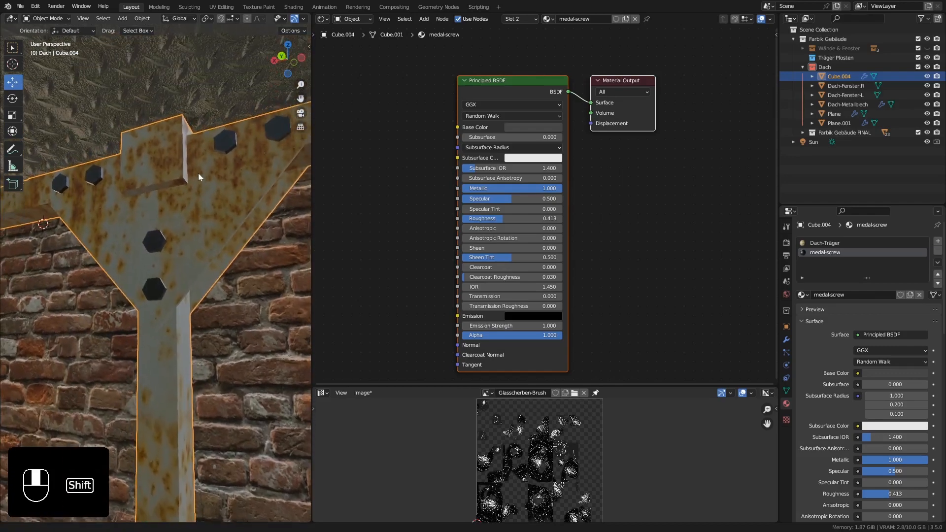
{"action": "middle_click_drag", "start_coordinate": [229, 289], "coordinate": [235, 220], "text": "shift"}
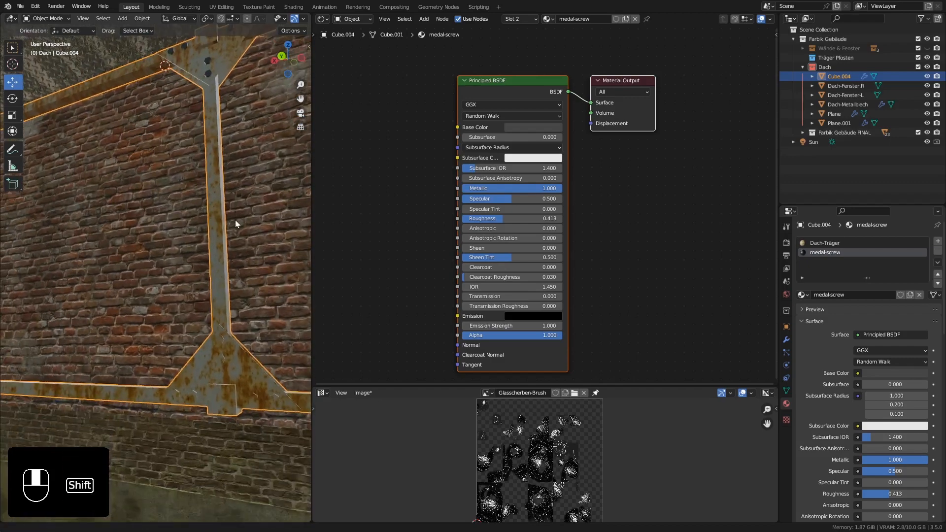
{"action": "key", "text": "Tab"}
{"action": "middle_click_drag", "start_coordinate": [246, 355], "coordinate": [221, 296], "text": "shift"}
{"action": "middle_click_drag", "start_coordinate": [233, 54], "coordinate": [241, 248], "text": "shift"}
{"action": "scroll", "coordinate": [241, 248], "scroll_direction": "up", "scroll_amount": 2}
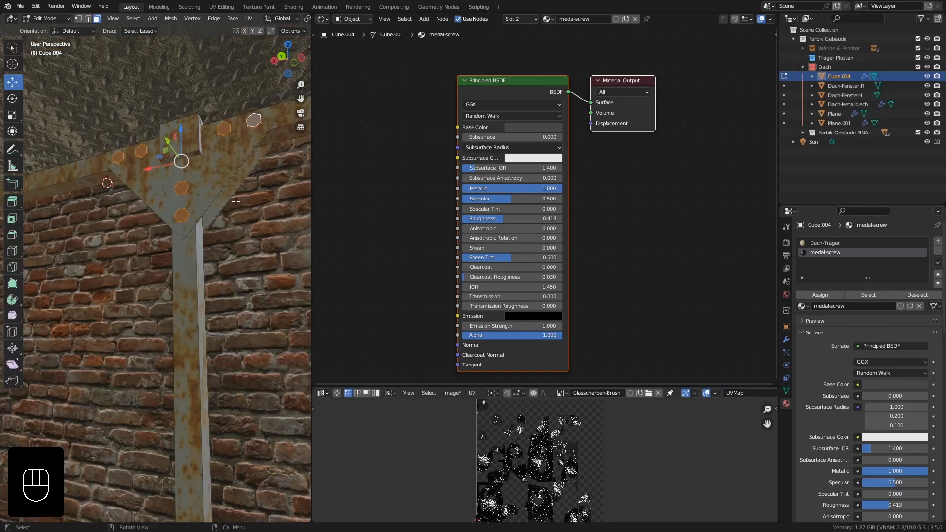
Lighten medal-screw's Base Color to a grey with value 0.147.
{"action": "key", "text": "Tab"}
{"action": "left_click", "coordinate": [539, 129]}
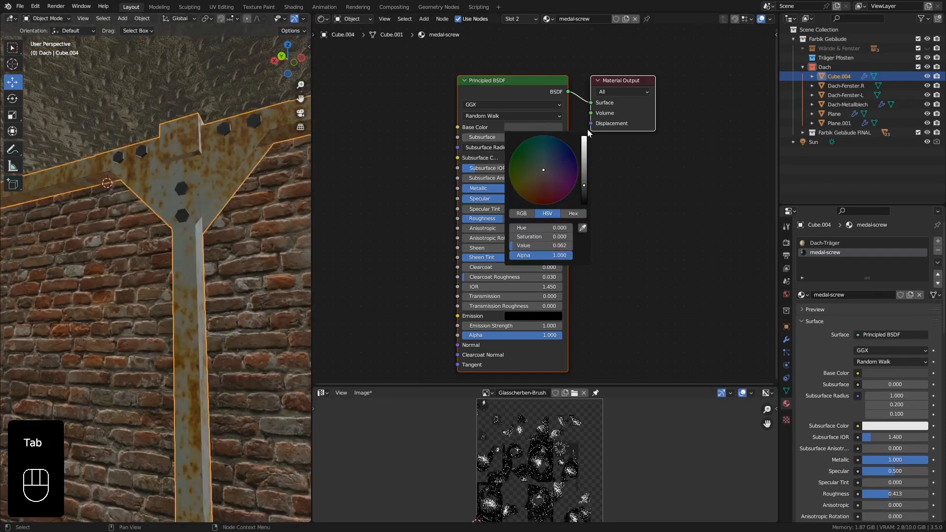
{"action": "left_click_drag", "start_coordinate": [584, 185], "coordinate": [584, 173]}
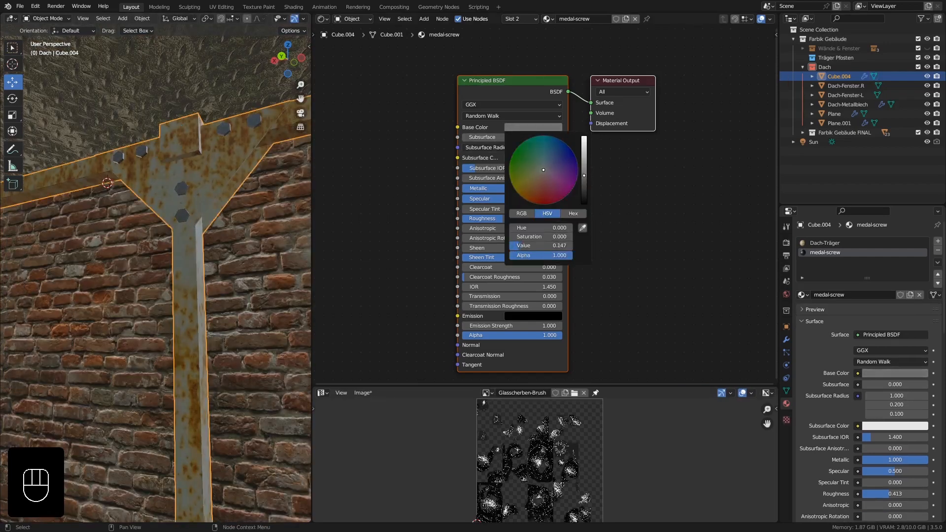
{"action": "middle_click_drag", "start_coordinate": [261, 178], "coordinate": [258, 153]}
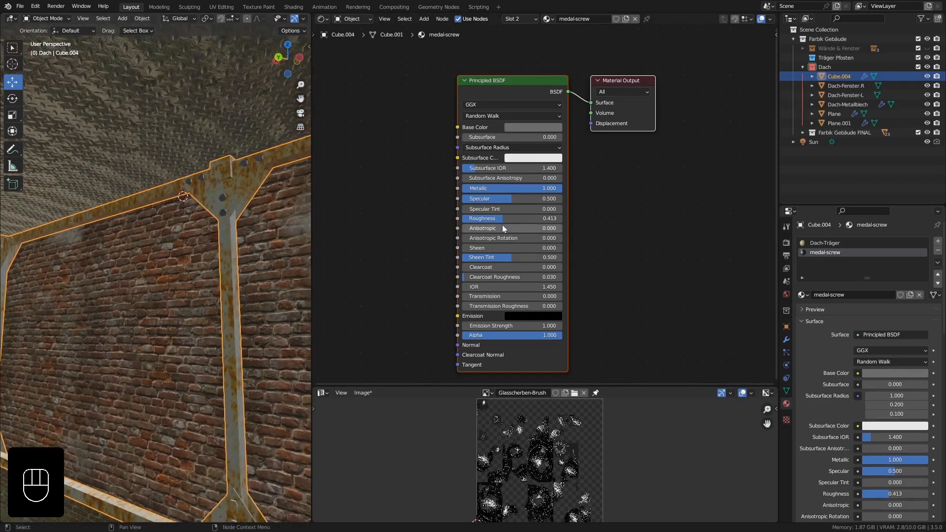
Tint medal-screw's Base Color dark olive-brown with hue 0.147, saturation 0.797 and value 0.072.
{"action": "left_click", "coordinate": [515, 126]}
{"action": "left_click_drag", "start_coordinate": [541, 190], "coordinate": [540, 184]}
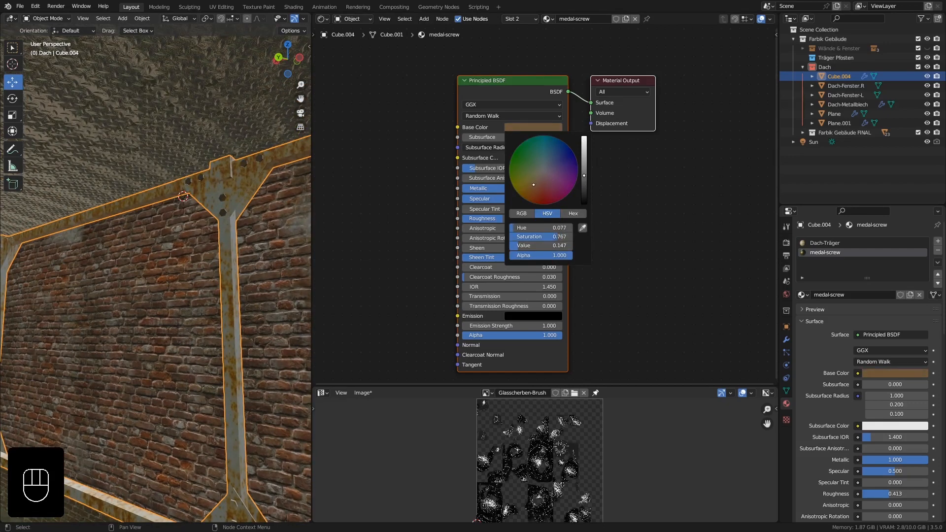
{"action": "left_click_drag", "start_coordinate": [586, 184], "coordinate": [584, 187]}
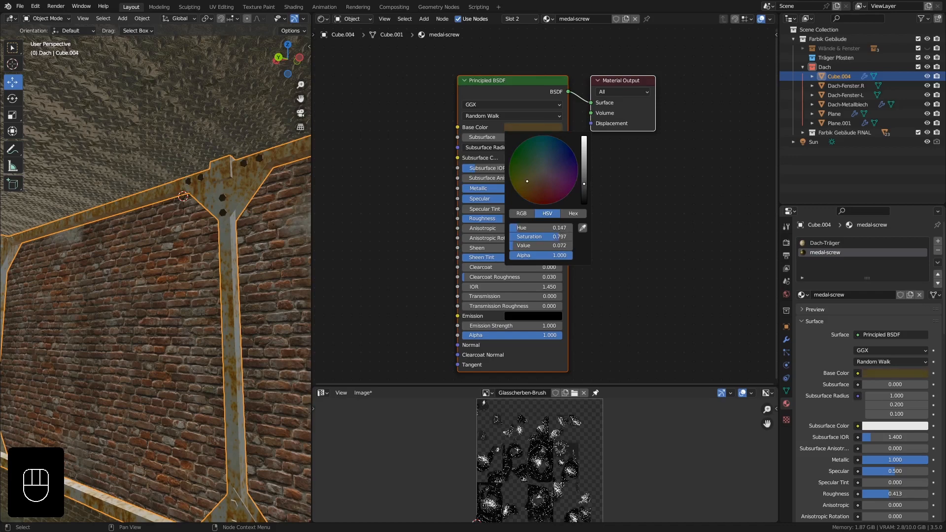
{"action": "scroll", "coordinate": [244, 174], "scroll_direction": "up", "scroll_amount": 5}
{"action": "scroll", "coordinate": [244, 174], "scroll_direction": "down", "scroll_amount": 5}
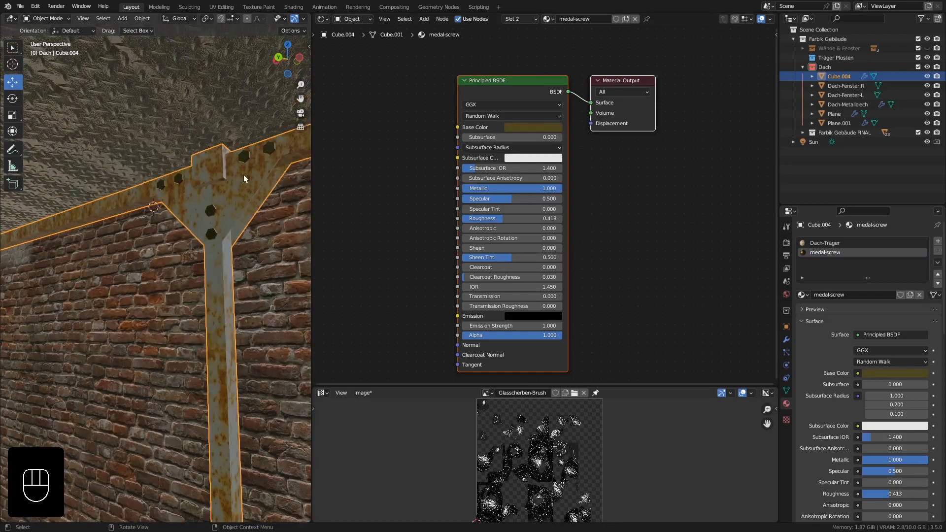
Select the six bolt heads on the vertical post's lower gusset plate in Edit Mode and assign them the medal-screw material.
{"action": "middle_click_drag", "start_coordinate": [235, 252], "coordinate": [224, 196], "text": "shift"}
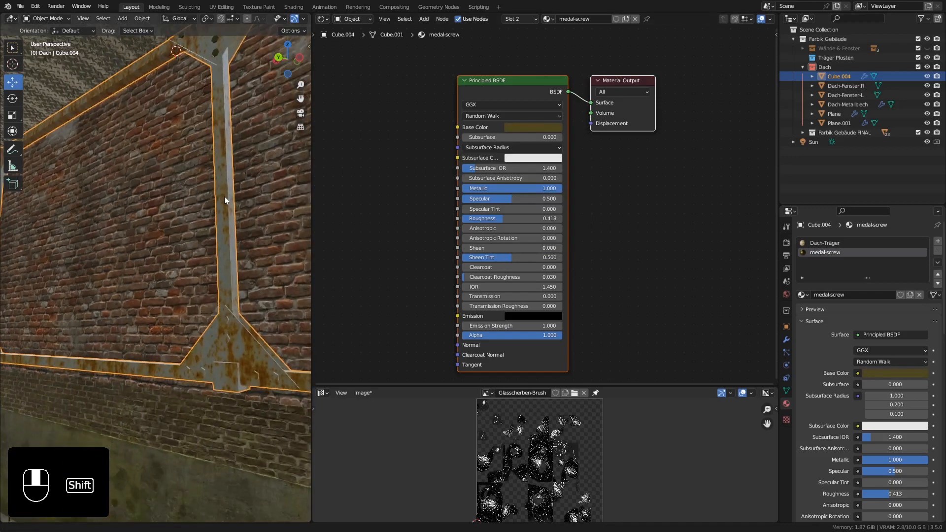
{"action": "mouse_move", "coordinate": [247, 322]}
{"action": "middle_mouse_down", "text": "shift"}
{"action": "mouse_move", "coordinate": [220, 291]}
{"action": "mouse_move", "coordinate": [230, 313]}
{"action": "mouse_move", "coordinate": [252, 321]}
{"action": "middle_mouse_up", "text": "shift"}
{"action": "key", "text": "Tab"}
{"action": "left_click", "coordinate": [226, 310]}
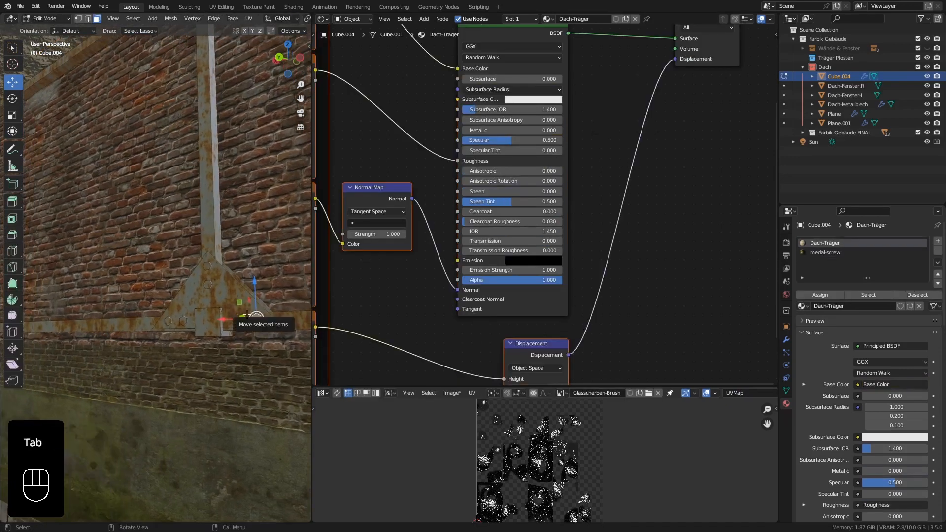
{"action": "key", "text": "l"}
{"action": "key", "text": "l"}
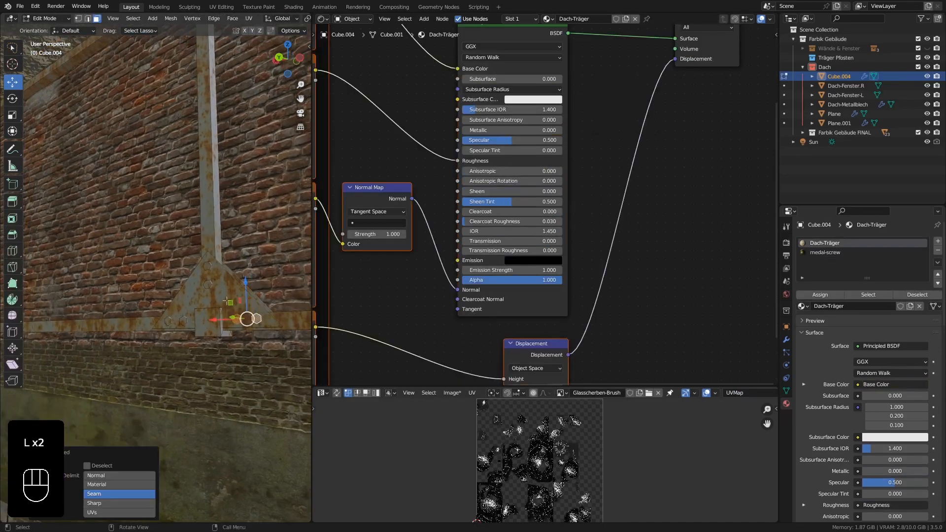
{"action": "scroll", "coordinate": [227, 302], "scroll_direction": "up", "scroll_amount": 3}
{"action": "key", "text": "l"}
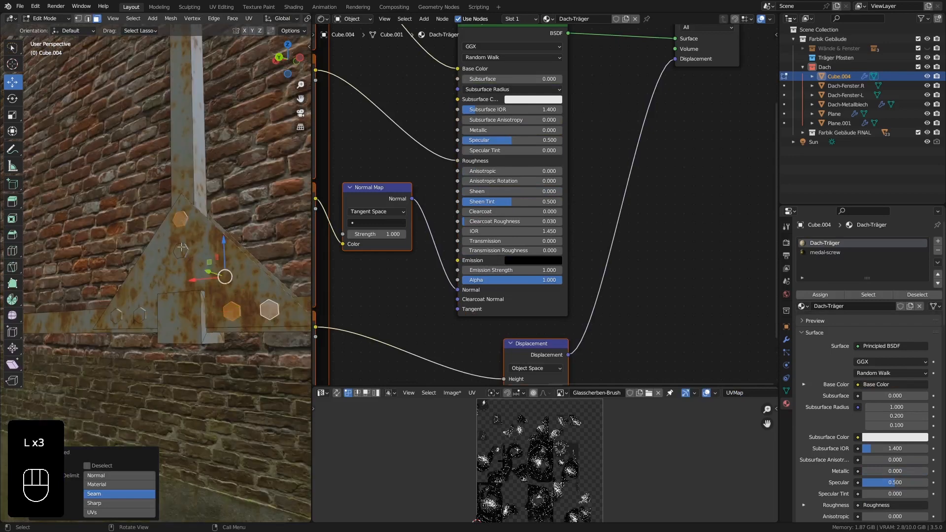
{"action": "key", "text": "l"}
{"action": "key", "text": "l"}
{"action": "key", "text": "l"}
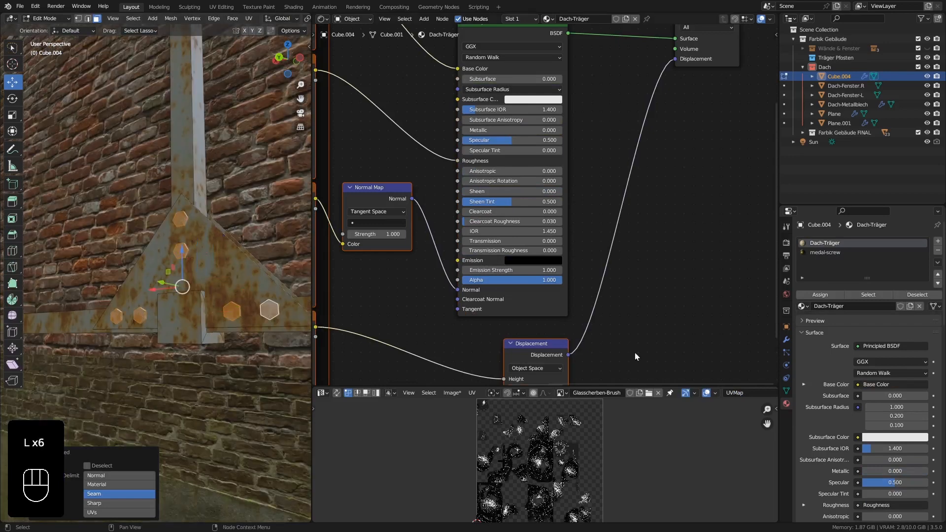
{"action": "left_click", "coordinate": [820, 253]}
{"action": "left_click", "coordinate": [823, 296]}
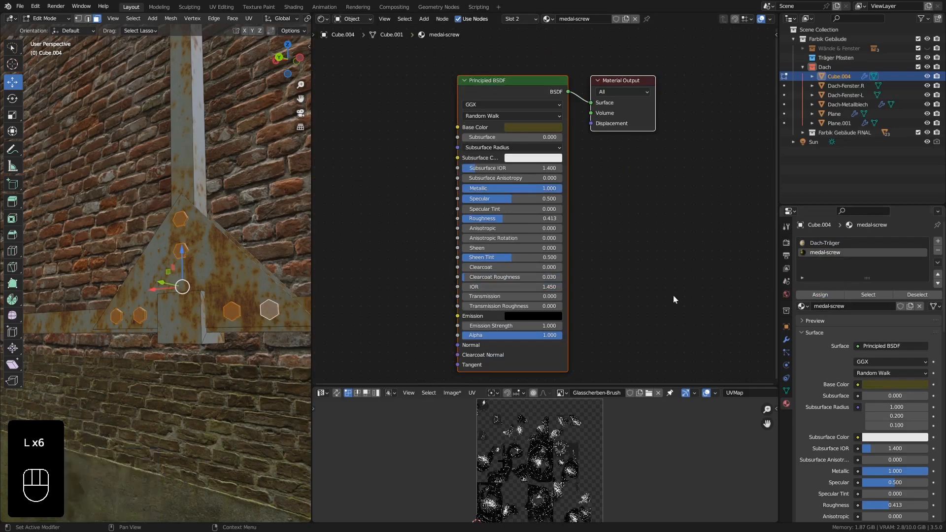
Assign the medal-screw material to the six linked bolt heads on the next post's lower gusset plate.
{"action": "scroll", "coordinate": [113, 256], "scroll_direction": "down", "scroll_amount": 9}
{"action": "middle_click_drag", "start_coordinate": [70, 234], "coordinate": [276, 264], "text": "shift"}
{"action": "scroll", "coordinate": [217, 296], "scroll_direction": "up", "scroll_amount": 4}
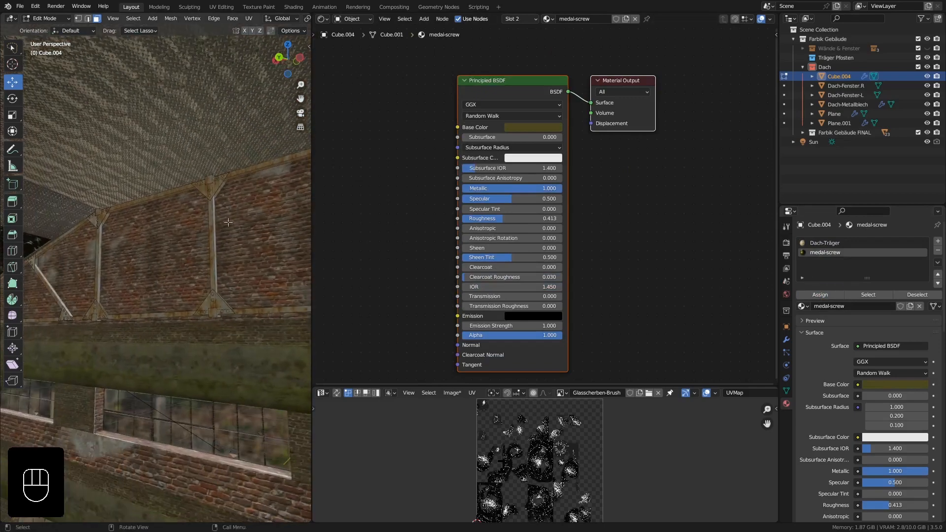
{"action": "middle_click_drag", "start_coordinate": [214, 322], "coordinate": [199, 260], "text": "shift"}
{"action": "scroll", "coordinate": [222, 345], "scroll_direction": "up", "scroll_amount": 4}
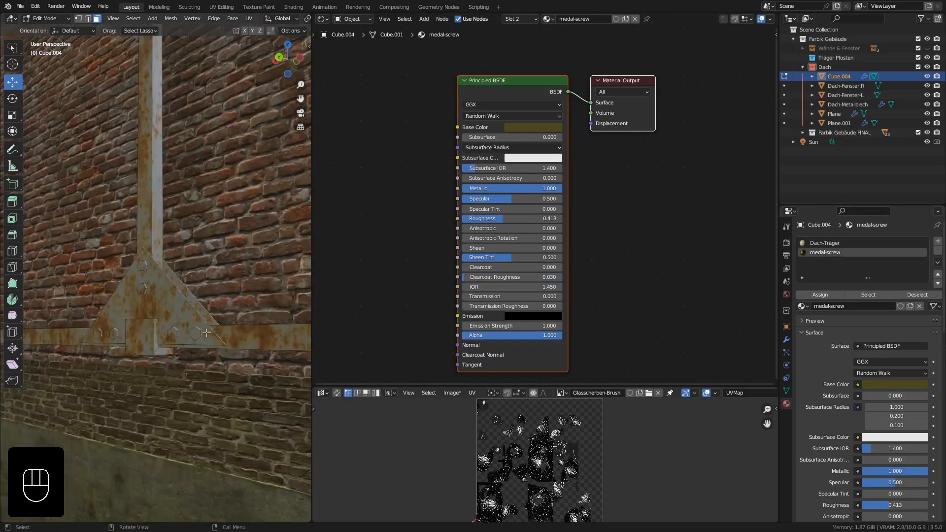
{"action": "middle_click_drag", "start_coordinate": [199, 337], "coordinate": [217, 328], "text": "shift"}
{"action": "left_click", "coordinate": [221, 321]}
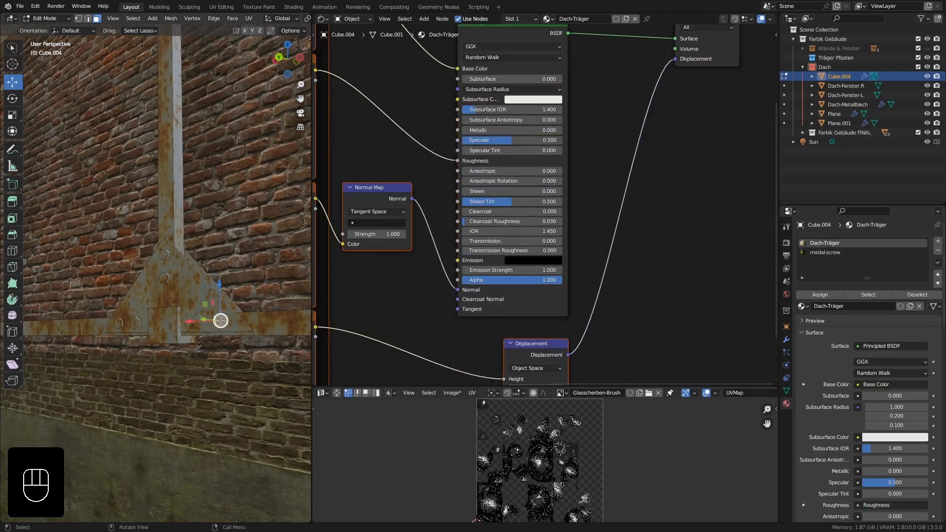
{"action": "key", "text": "l"}
{"action": "key", "text": "l"}
{"action": "key", "text": "l"}
{"action": "key", "text": "l"}
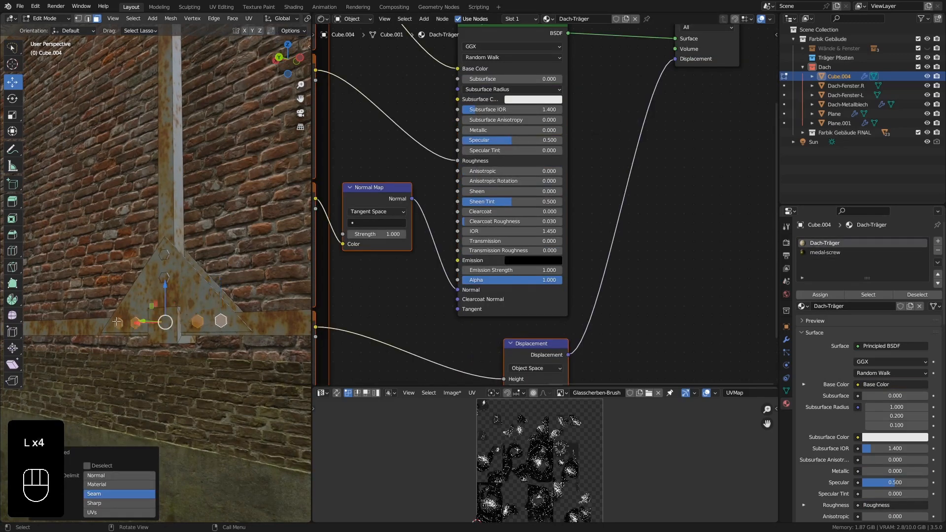
{"action": "key", "text": "l"}
{"action": "key", "text": "l"}
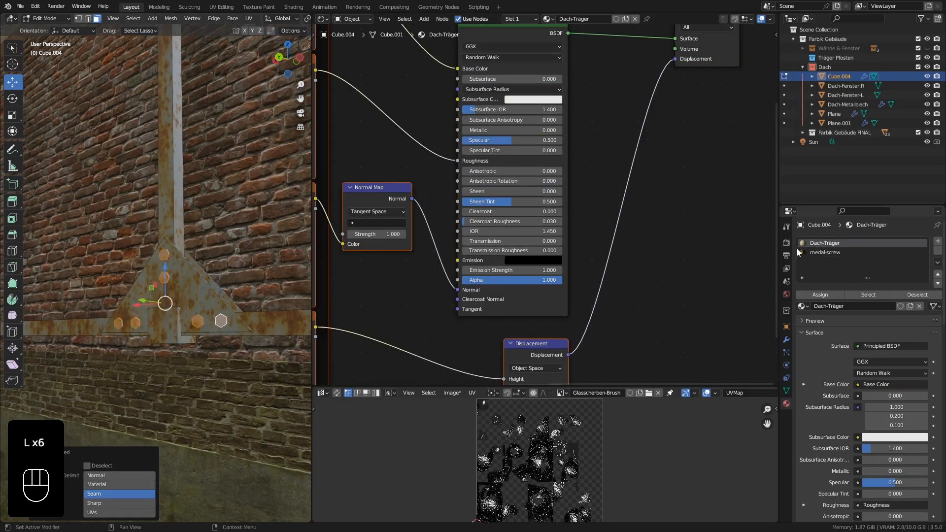
{"action": "left_click", "coordinate": [813, 253]}
{"action": "left_click", "coordinate": [820, 294]}
Assign medal-screw to the six bolt heads on the upper gusset plate of the same post, just under the roof.
{"action": "middle_click_drag", "start_coordinate": [192, 207], "coordinate": [214, 335], "text": "shift"}
{"action": "scroll", "coordinate": [177, 254], "scroll_direction": "up", "scroll_amount": 4}
{"action": "middle_click_drag", "start_coordinate": [224, 203], "coordinate": [221, 235], "text": "shift"}
{"action": "left_click", "coordinate": [261, 196]}
{"action": "key", "text": "l"}
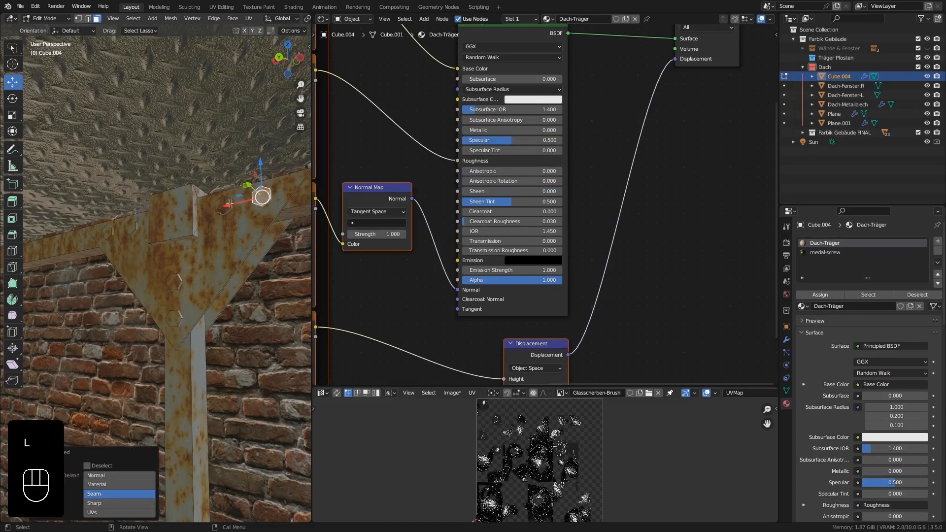
{"action": "key", "text": "l"}
{"action": "key", "text": "l"}
{"action": "key", "text": "l"}
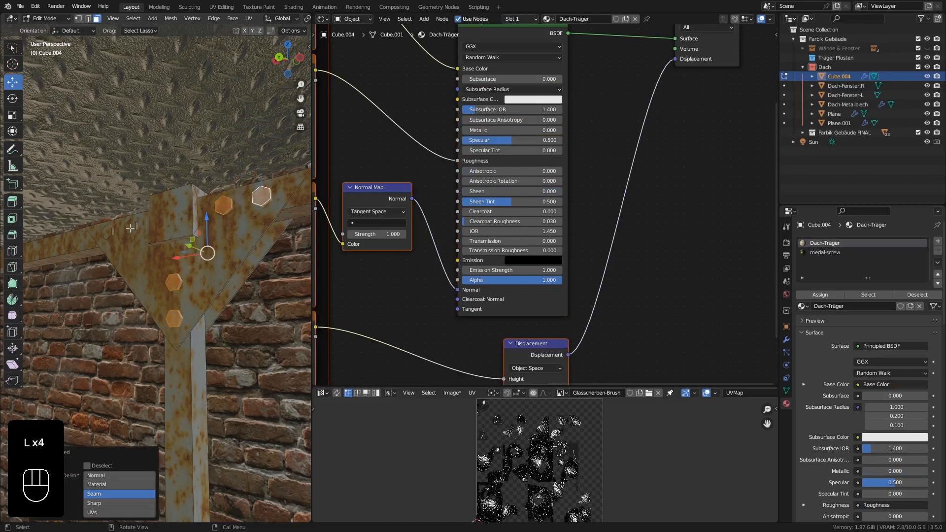
{"action": "key", "text": "l"}
{"action": "key", "text": "l"}
{"action": "left_click", "coordinate": [826, 252]}
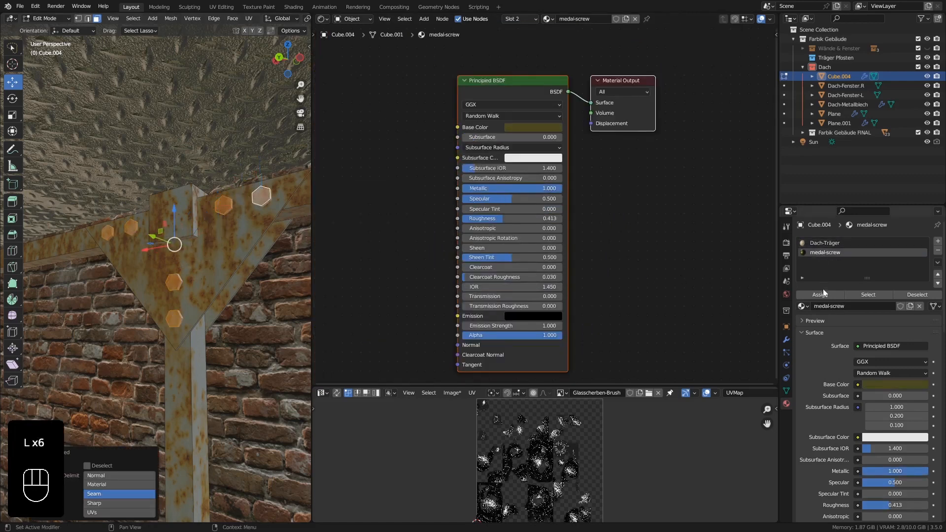
{"action": "left_click", "coordinate": [823, 294]}
Select the six bolt heads on the upper gusset plate of the post beside the diagonal brace and assign them medal-screw.
{"action": "scroll", "coordinate": [119, 286], "scroll_direction": "down", "scroll_amount": 7}
{"action": "middle_click_drag", "start_coordinate": [119, 315], "coordinate": [10, 274], "text": "shift"}
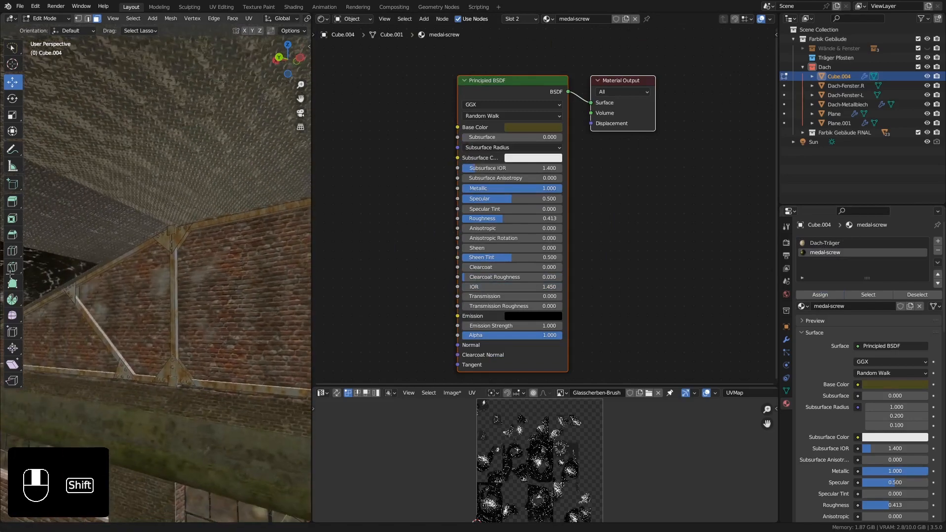
{"action": "scroll", "coordinate": [195, 254], "scroll_direction": "up", "scroll_amount": 6}
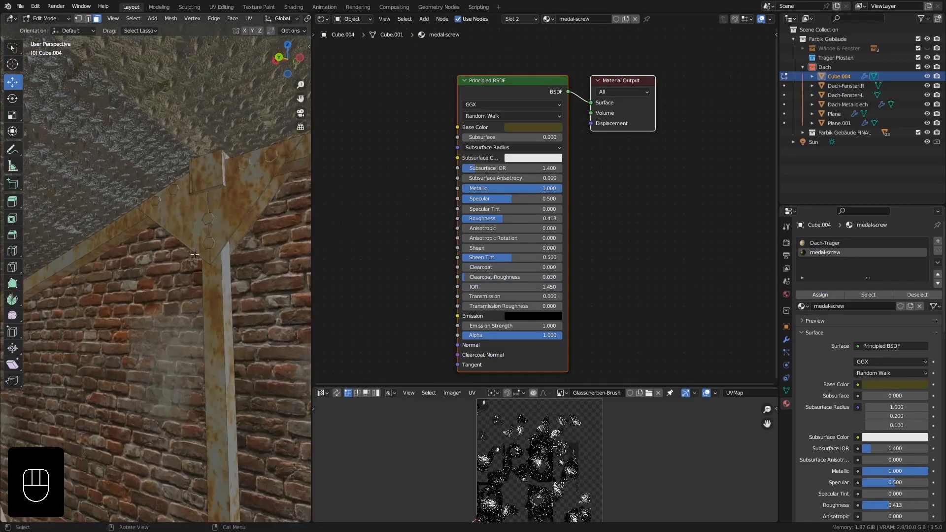
{"action": "left_click", "coordinate": [209, 242]}
{"action": "key", "text": "l"}
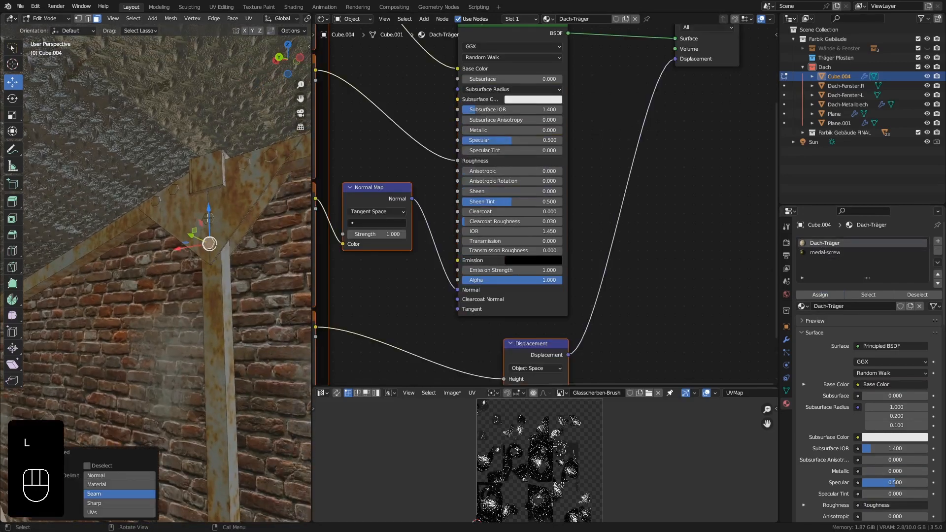
{"action": "key", "text": "l"}
{"action": "key", "text": "l"}
{"action": "key", "text": "l"}
{"action": "key", "text": "l"}
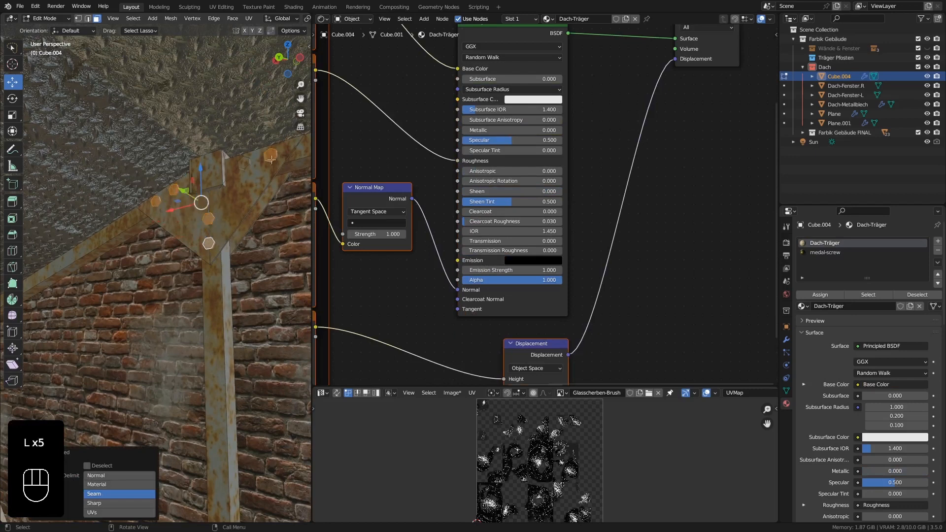
{"action": "key", "text": "l"}
{"action": "left_click", "coordinate": [838, 253]}
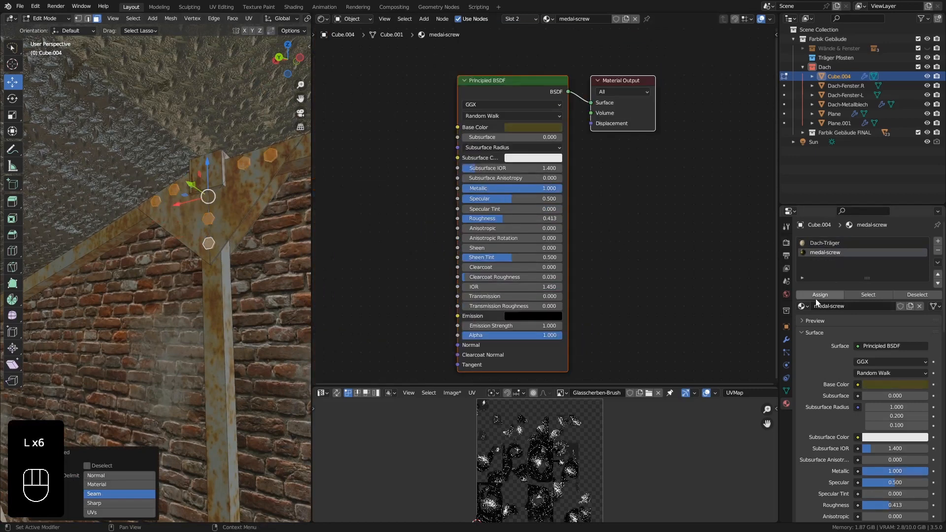
{"action": "left_click", "coordinate": [818, 295]}
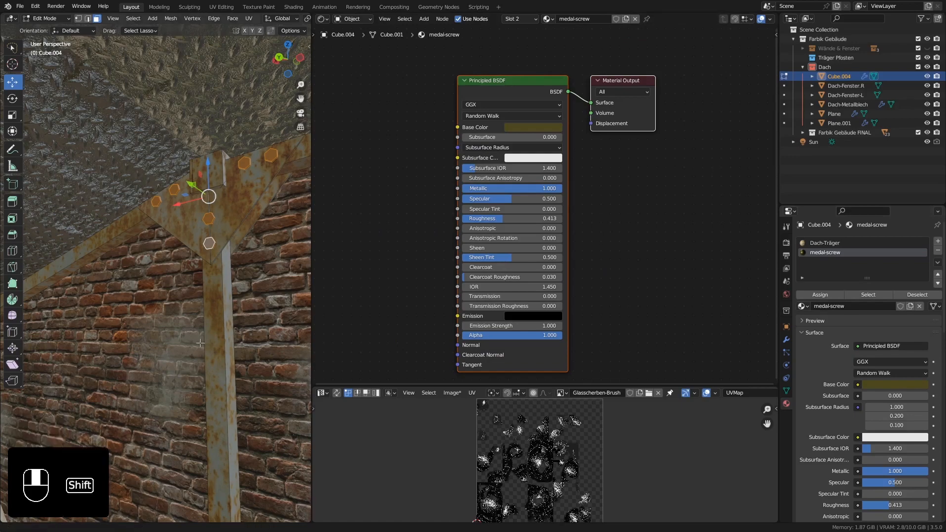
Assign medal-screw to the six bolt heads on the lower gusset plate of the post beside the diagonal brace.
{"action": "middle_click_drag", "start_coordinate": [195, 258], "coordinate": [178, 191], "text": "shift"}
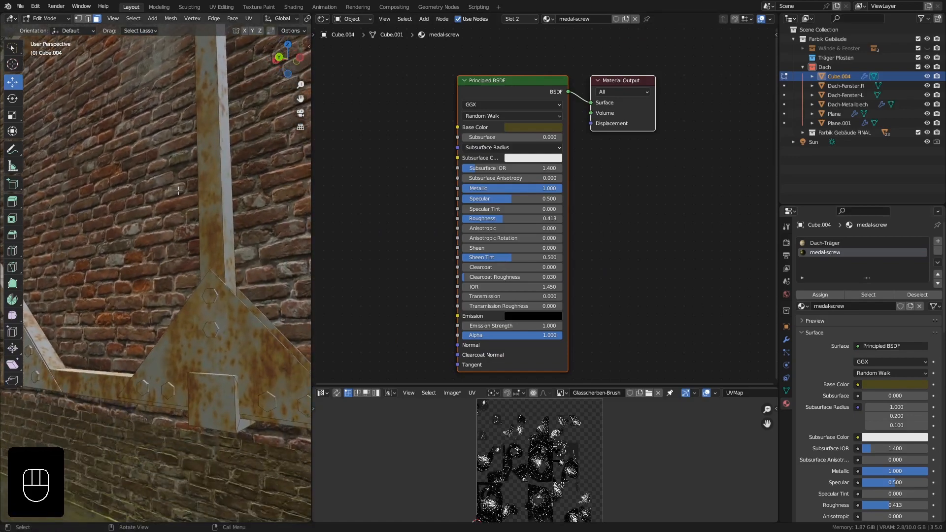
{"action": "middle_click_drag", "start_coordinate": [208, 232], "coordinate": [177, 284], "text": "shift"}
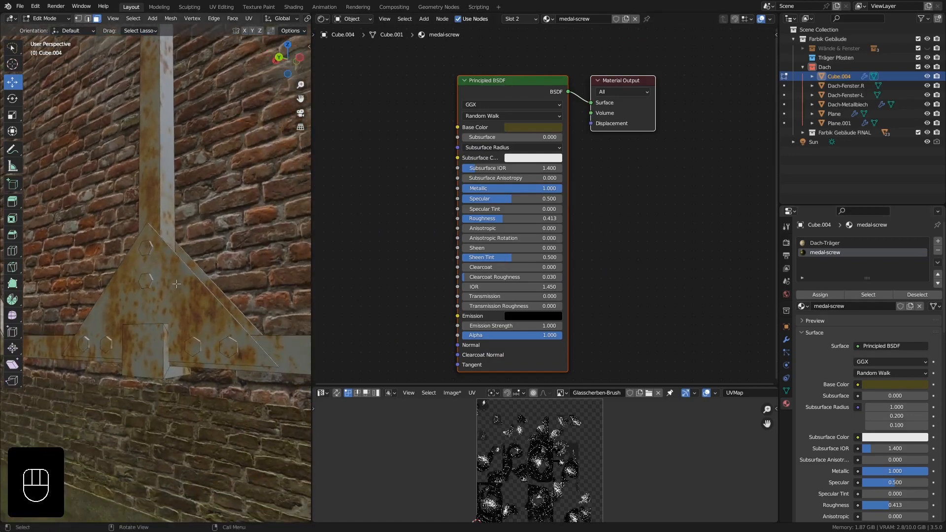
{"action": "left_click", "coordinate": [251, 360]}
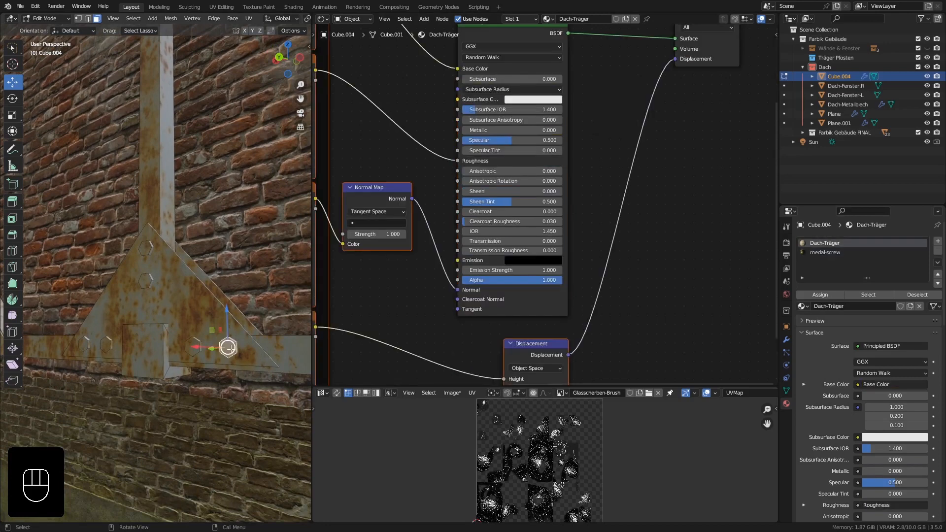
{"action": "key", "text": "l"}
{"action": "key", "text": "l"}
{"action": "key", "text": "l"}
{"action": "key", "text": "l"}
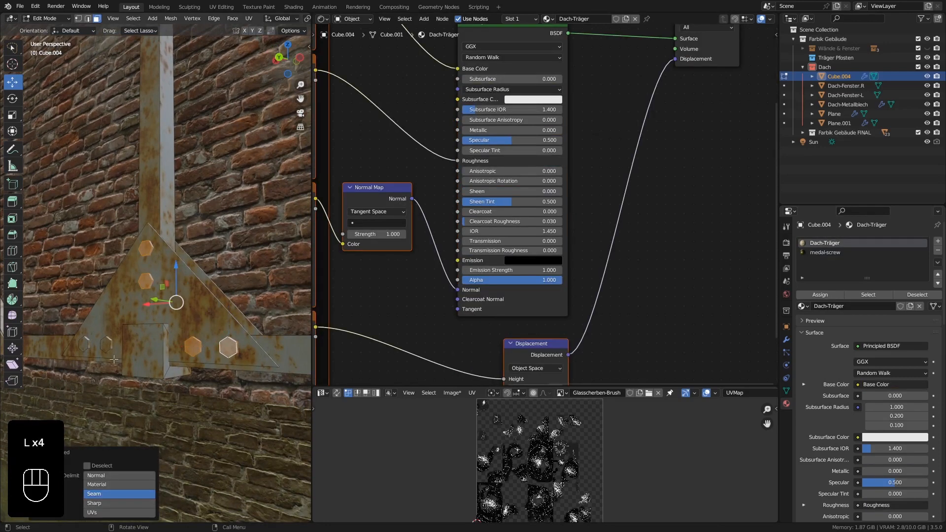
{"action": "key", "text": "l"}
{"action": "key", "text": "l"}
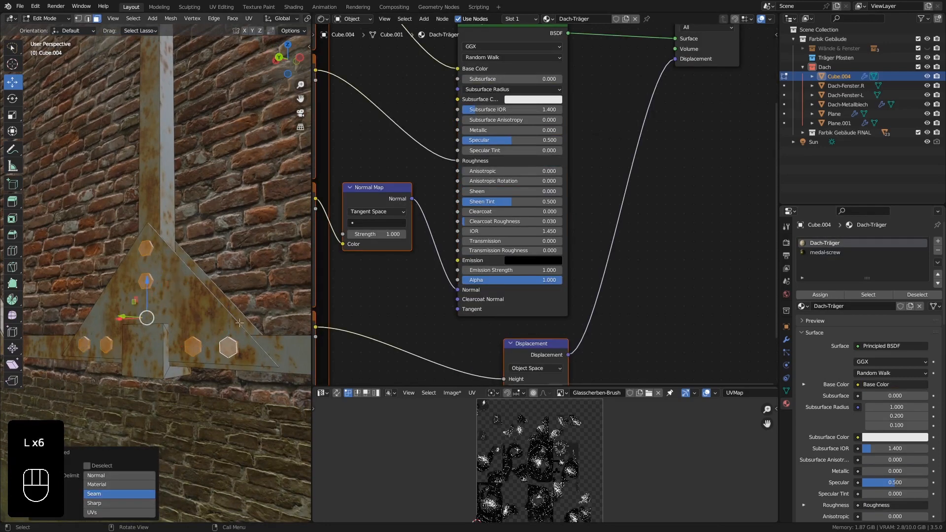
{"action": "left_click", "coordinate": [844, 253]}
{"action": "left_click", "coordinate": [819, 294]}
Select the five bolt heads on the gusset plate at the diagonal brace's lower end and assign them medal-screw.
{"action": "scroll", "coordinate": [203, 274], "scroll_direction": "down", "scroll_amount": 3}
{"action": "scroll", "coordinate": [197, 277], "scroll_direction": "down", "scroll_amount": 4}
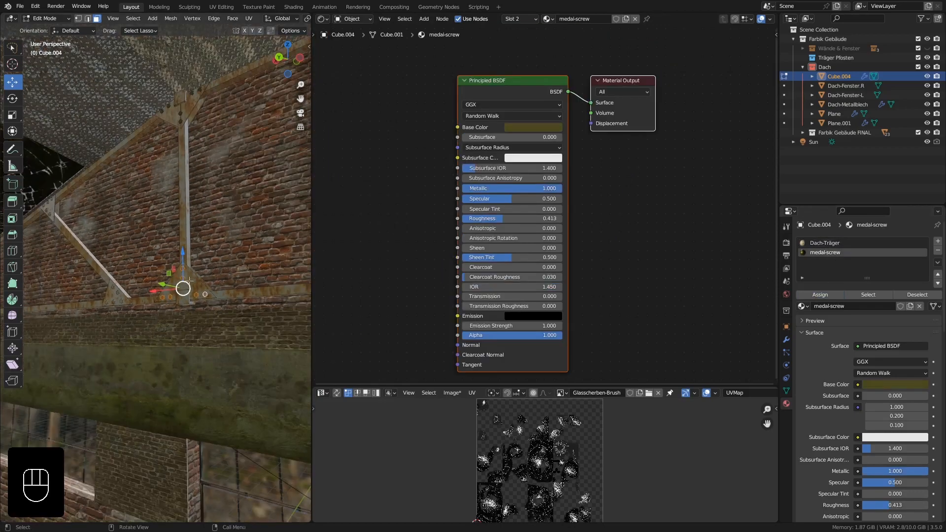
{"action": "middle_click_drag", "start_coordinate": [193, 279], "coordinate": [284, 275], "text": "shift"}
{"action": "scroll", "coordinate": [244, 291], "scroll_direction": "up", "scroll_amount": 6}
{"action": "scroll", "coordinate": [241, 252], "scroll_direction": "up", "scroll_amount": 3}
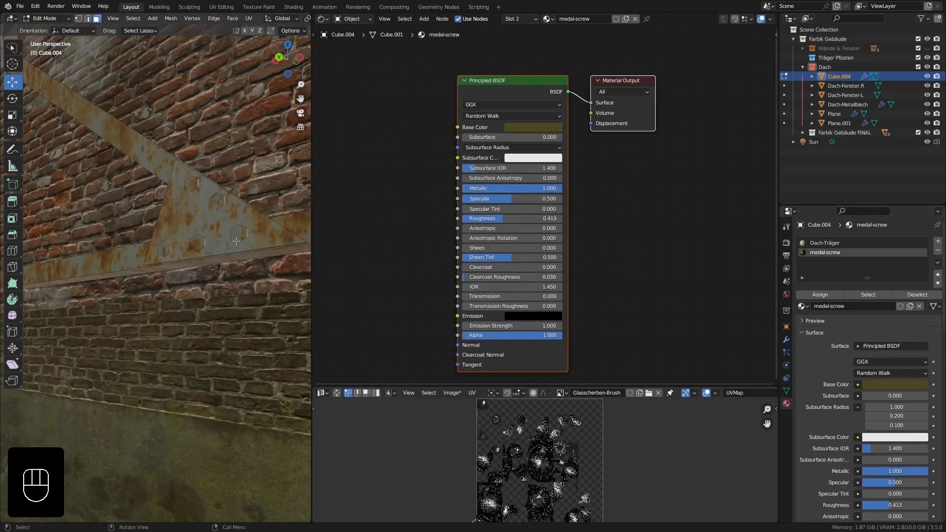
{"action": "left_click", "coordinate": [237, 236]}
{"action": "middle_click_drag", "start_coordinate": [237, 236], "coordinate": [270, 261]}
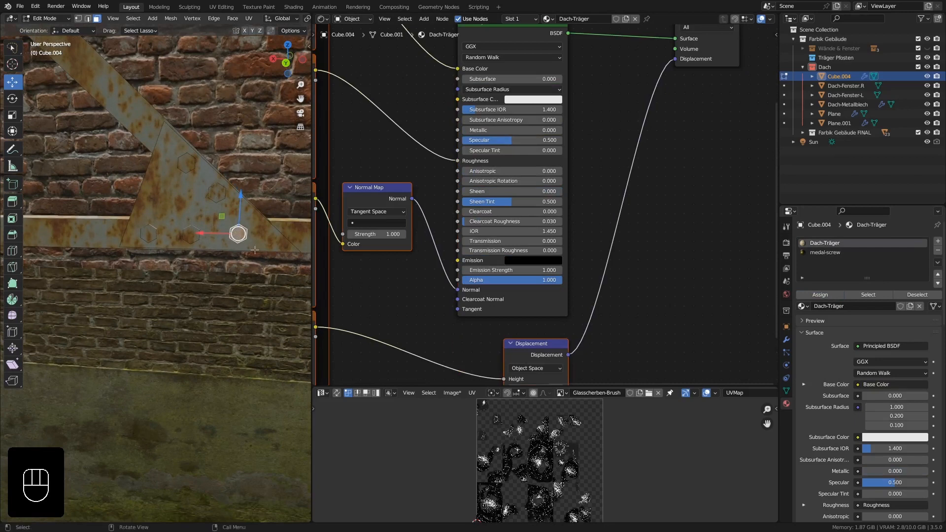
{"action": "key", "text": "l"}
{"action": "key", "text": "l"}
{"action": "key", "text": "l"}
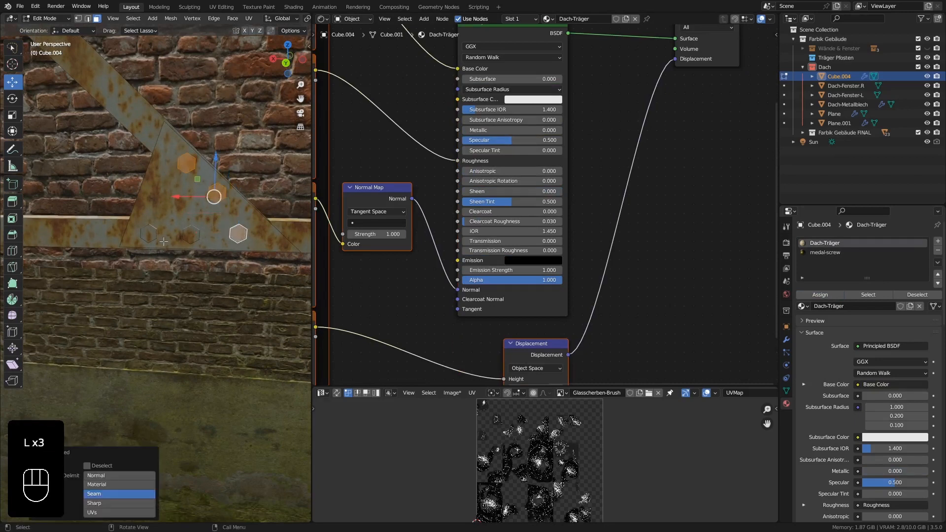
{"action": "key", "text": "l"}
{"action": "key", "text": "l"}
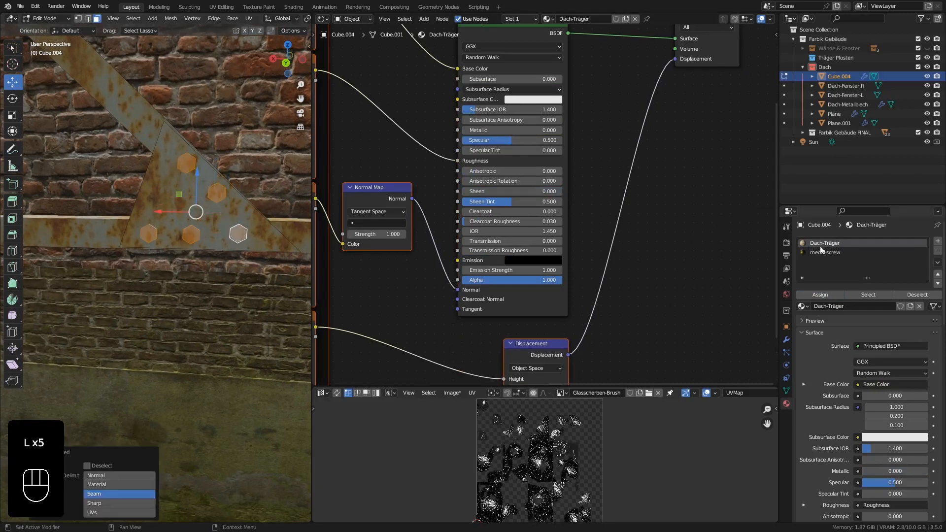
{"action": "left_click", "coordinate": [824, 252]}
{"action": "left_click", "coordinate": [820, 295]}
Select the five bolt heads on the gusset plate at the diagonal brace's upper end and assign them medal-screw.
{"action": "scroll", "coordinate": [170, 167], "scroll_direction": "down", "scroll_amount": 3}
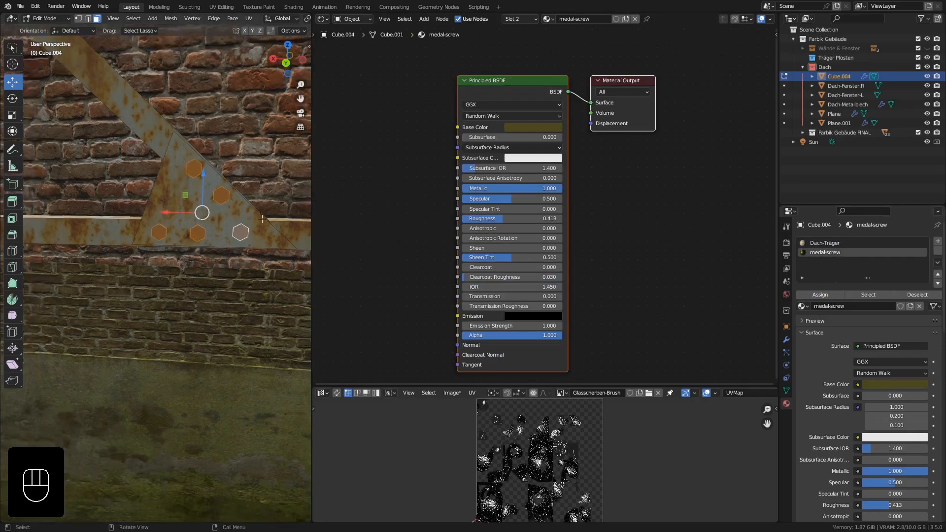
{"action": "scroll", "coordinate": [170, 167], "scroll_direction": "down", "scroll_amount": 2}
{"action": "middle_click_drag", "start_coordinate": [170, 166], "coordinate": [235, 295], "text": "shift"}
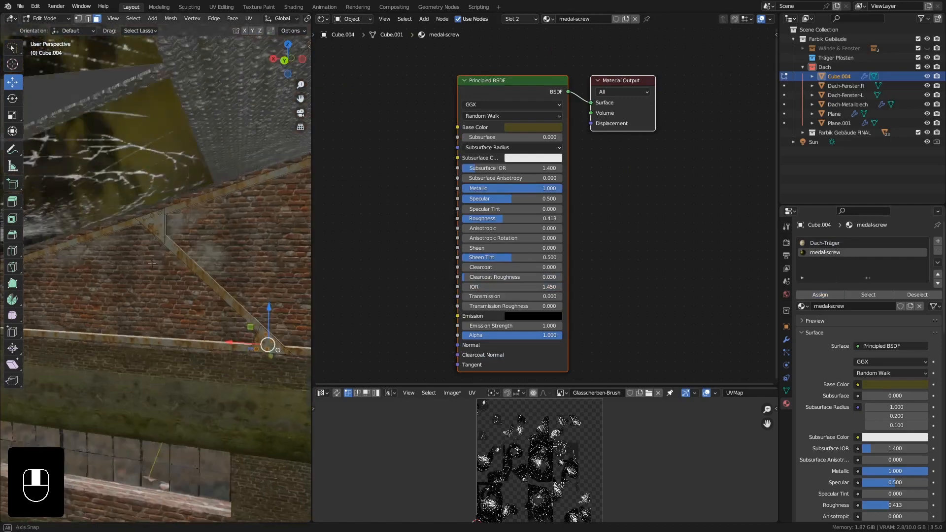
{"action": "scroll", "coordinate": [160, 242], "scroll_direction": "up", "scroll_amount": 4}
{"action": "scroll", "coordinate": [160, 242], "scroll_direction": "up", "scroll_amount": 3}
{"action": "left_click", "coordinate": [169, 191]}
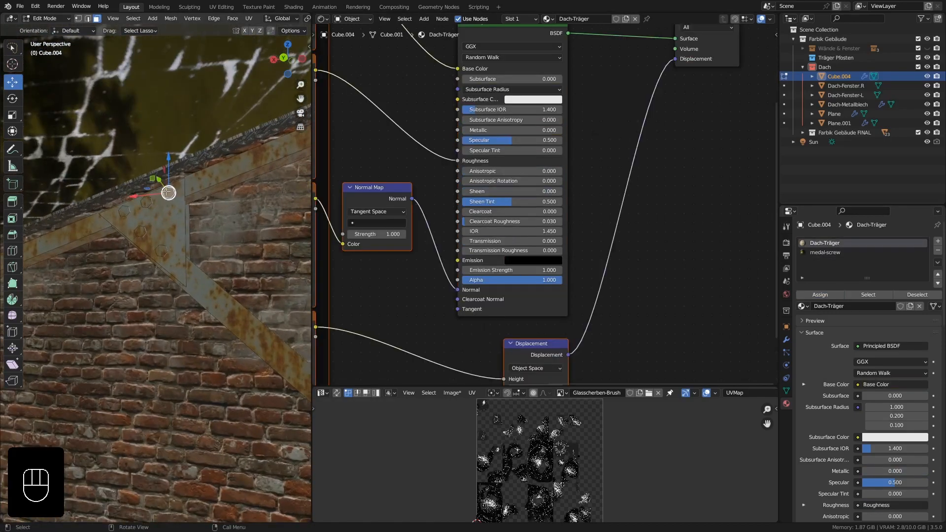
{"action": "key", "text": "l"}
{"action": "key", "text": "l"}
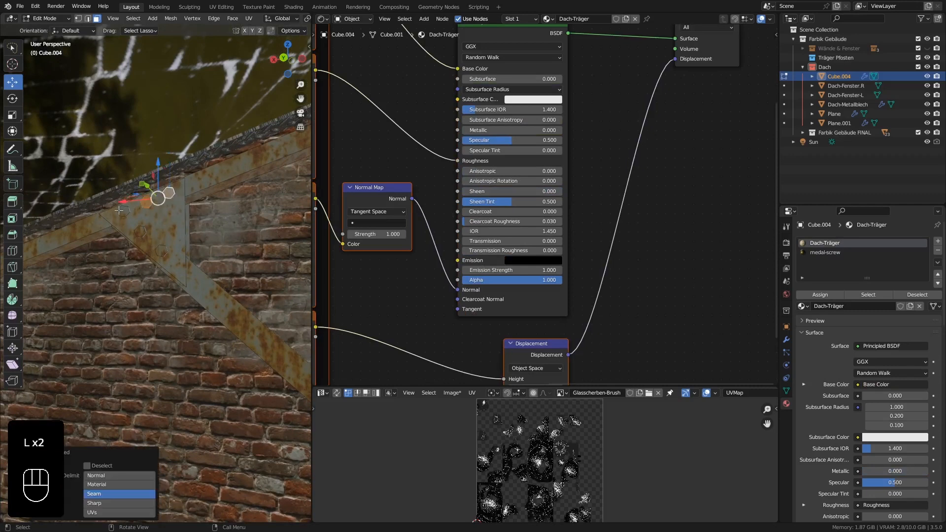
{"action": "key", "text": "l"}
{"action": "key", "text": "l"}
{"action": "key", "text": "l"}
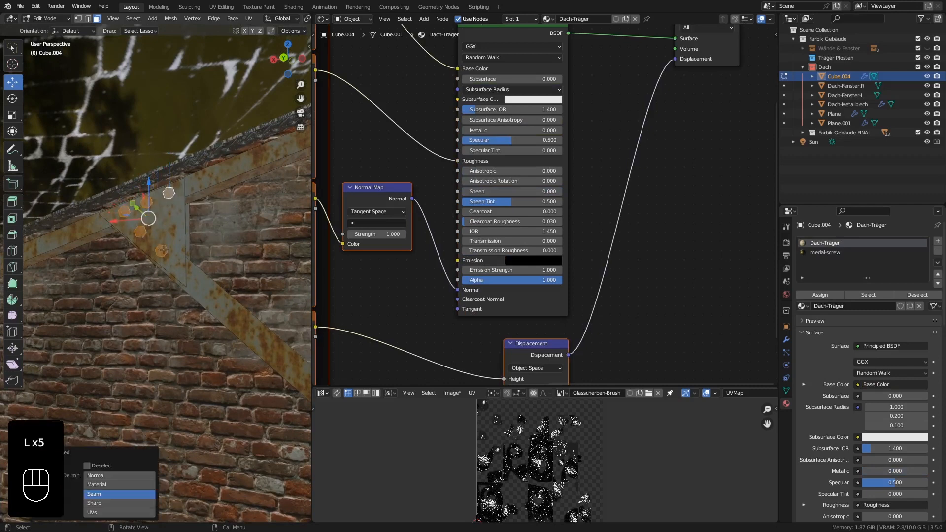
{"action": "left_click", "coordinate": [827, 253]}
{"action": "left_click", "coordinate": [820, 295]}
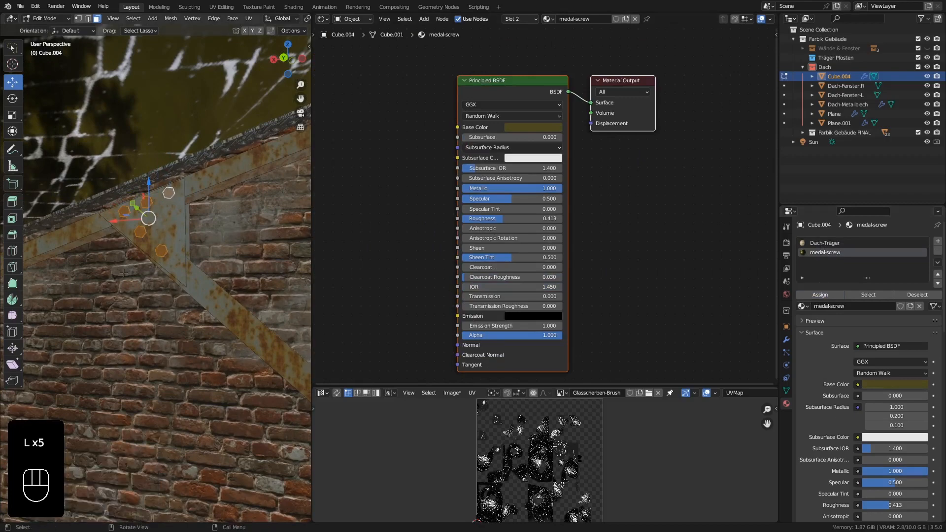
{"action": "key", "text": "Tab"}
Change the medal-screw material's Base Color to a rusty reddish brown.
{"action": "middle_click_drag", "start_coordinate": [143, 273], "coordinate": [199, 239]}
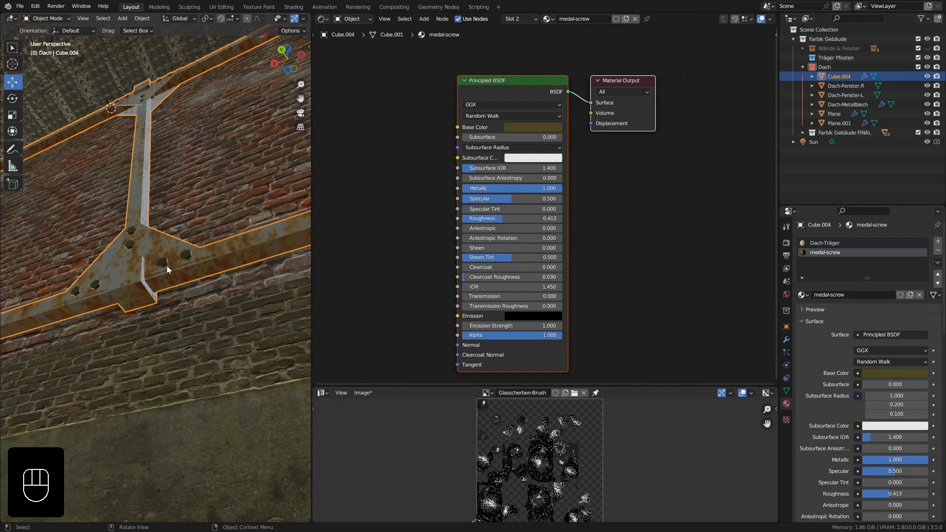
{"action": "middle_click_drag", "start_coordinate": [165, 267], "coordinate": [197, 269]}
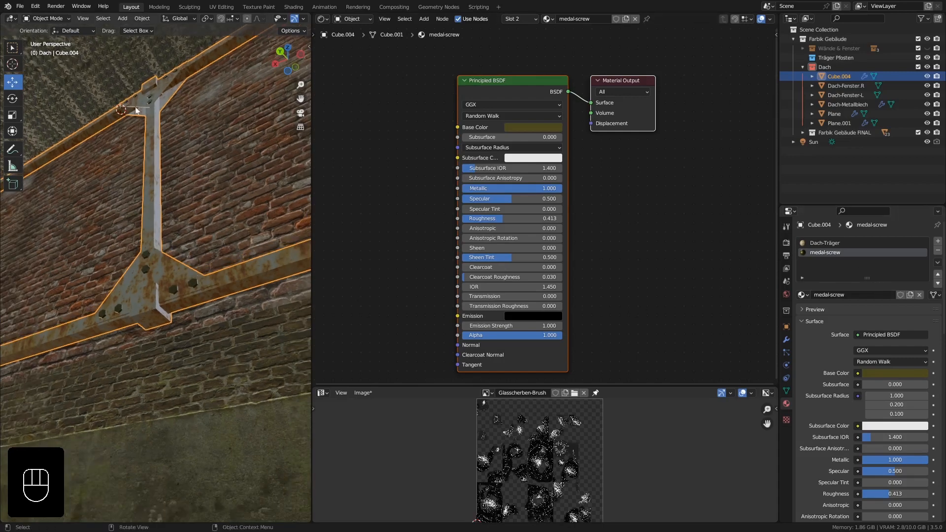
{"action": "left_click", "coordinate": [530, 127]}
{"action": "scroll", "coordinate": [554, 172], "scroll_direction": "up", "scroll_amount": 5}
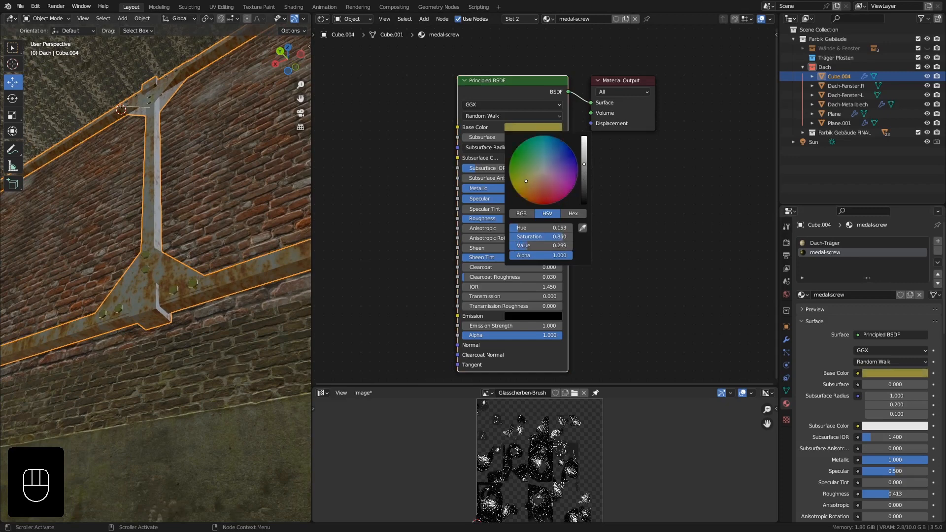
{"action": "left_click_drag", "start_coordinate": [528, 183], "coordinate": [537, 185]}
{"action": "scroll", "coordinate": [543, 170], "scroll_direction": "down", "scroll_amount": 2}
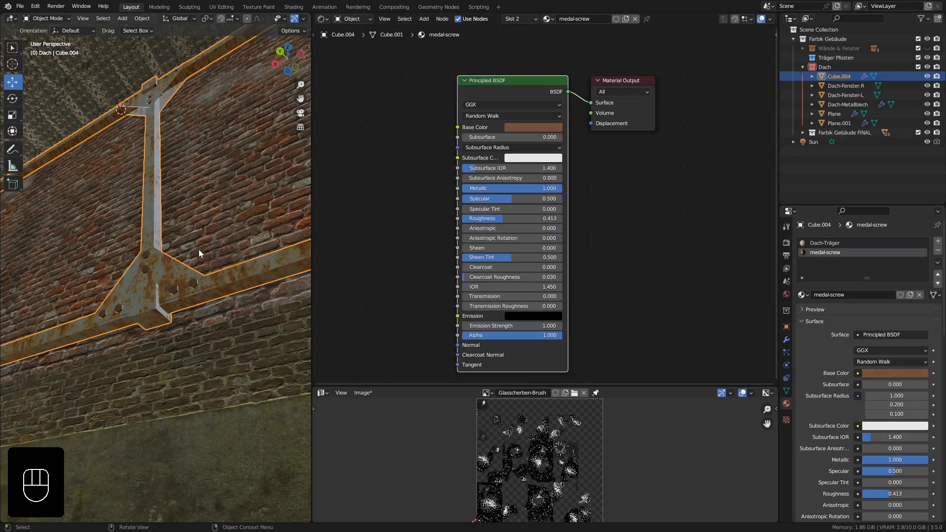
Set medal-screw's Specular to 0.437 and its Roughness to 0.722, then check the bolts on the truss.
{"action": "middle_click_drag", "start_coordinate": [199, 250], "coordinate": [209, 268]}
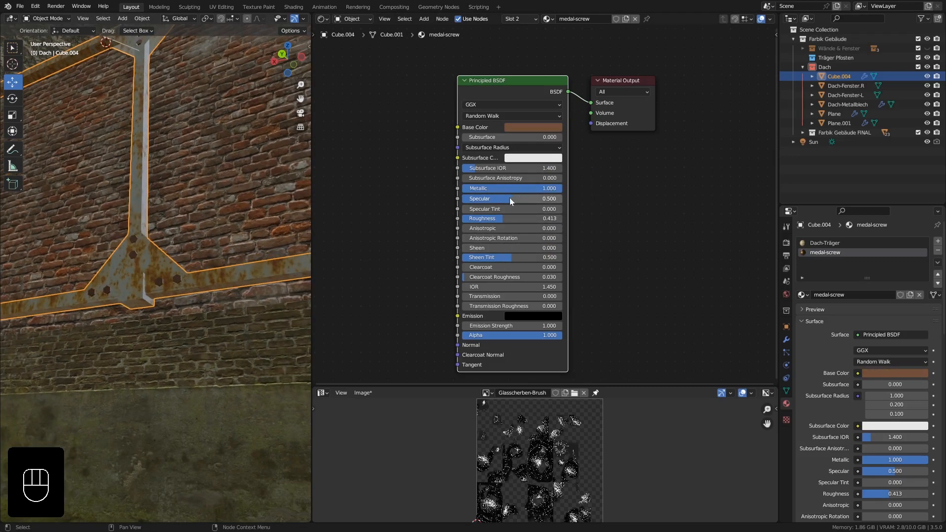
{"action": "left_click_drag", "start_coordinate": [510, 198], "coordinate": [534, 218]}
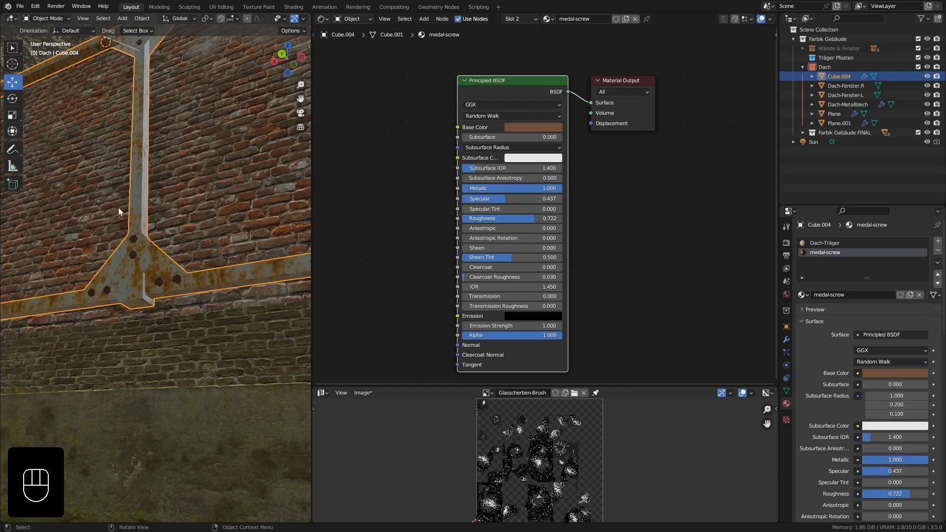
{"action": "middle_click_drag", "start_coordinate": [119, 208], "coordinate": [125, 183]}
{"action": "middle_click_drag", "start_coordinate": [129, 135], "coordinate": [146, 232], "text": "shift"}
{"action": "middle_click_drag", "start_coordinate": [144, 162], "coordinate": [152, 198], "text": "ctrl"}
Hide the metal roof sheet and both roof window objects, Dach-Fenster.R and Dach-Fenster-L, to expose the building's interior.
{"action": "scroll", "coordinate": [146, 214], "scroll_direction": "down", "scroll_amount": 2}
{"action": "left_click", "coordinate": [181, 227]}
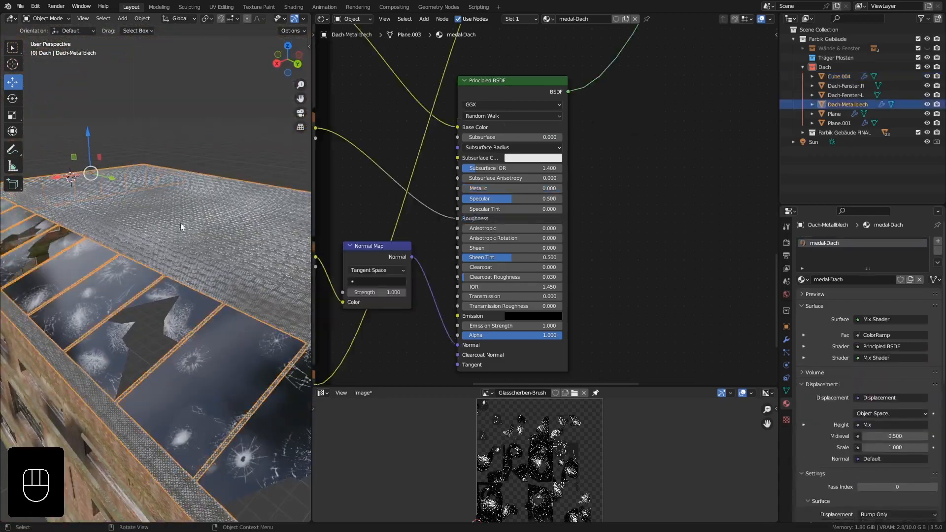
{"action": "left_click", "coordinate": [927, 104]}
{"action": "middle_click_drag", "start_coordinate": [157, 269], "coordinate": [171, 278]}
{"action": "left_click", "coordinate": [171, 287]}
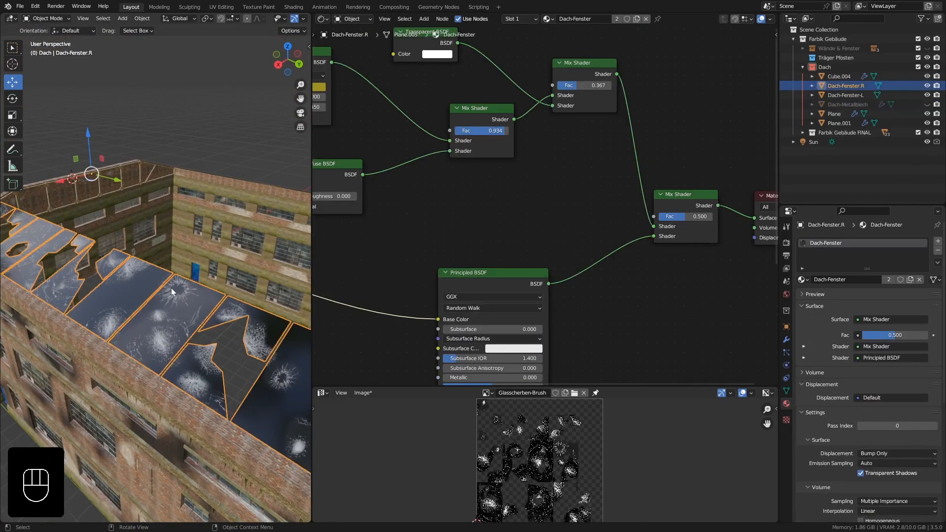
{"action": "left_click", "coordinate": [927, 86]}
{"action": "left_click", "coordinate": [927, 96]}
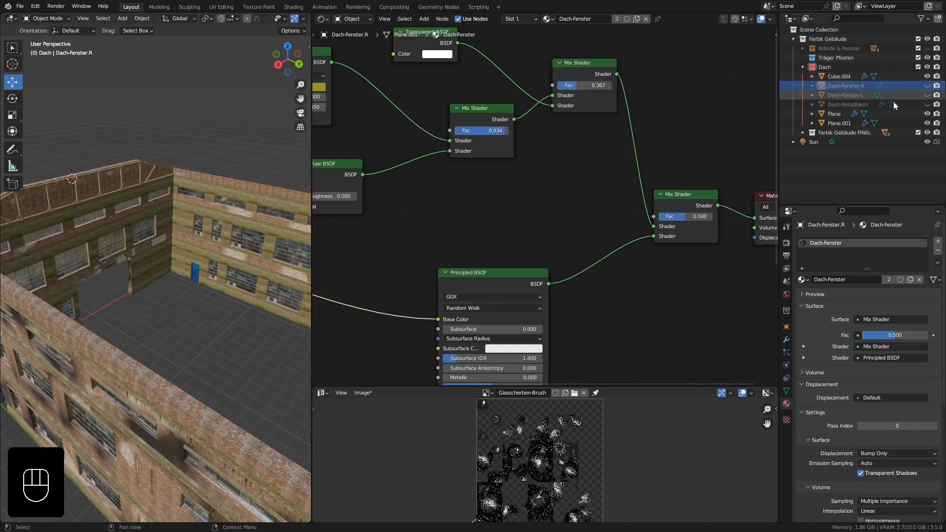
Widen the 3D viewport to show the whole building and select the roof truss, Cube.004.
{"action": "scroll", "coordinate": [144, 191], "scroll_direction": "down", "scroll_amount": 3}
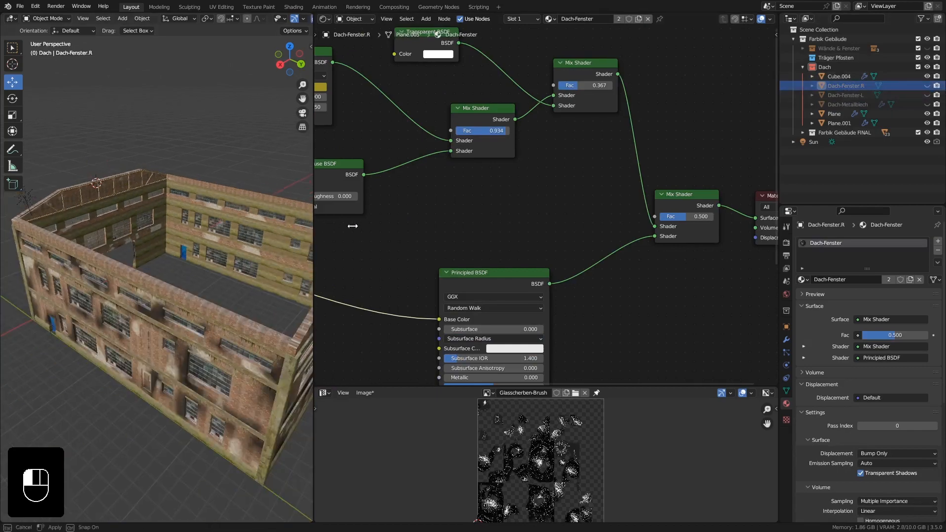
{"action": "left_click_drag", "start_coordinate": [312, 231], "coordinate": [618, 231]}
{"action": "middle_click_drag", "start_coordinate": [300, 231], "coordinate": [179, 228]}
{"action": "scroll", "coordinate": [133, 189], "scroll_direction": "up", "scroll_amount": 1}
{"action": "left_click", "coordinate": [155, 170]}
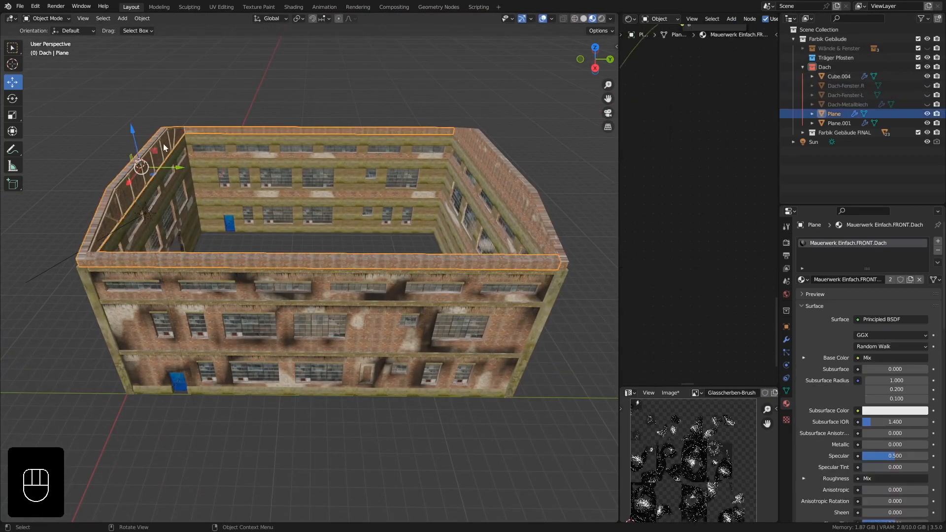
{"action": "left_click", "coordinate": [150, 153]}
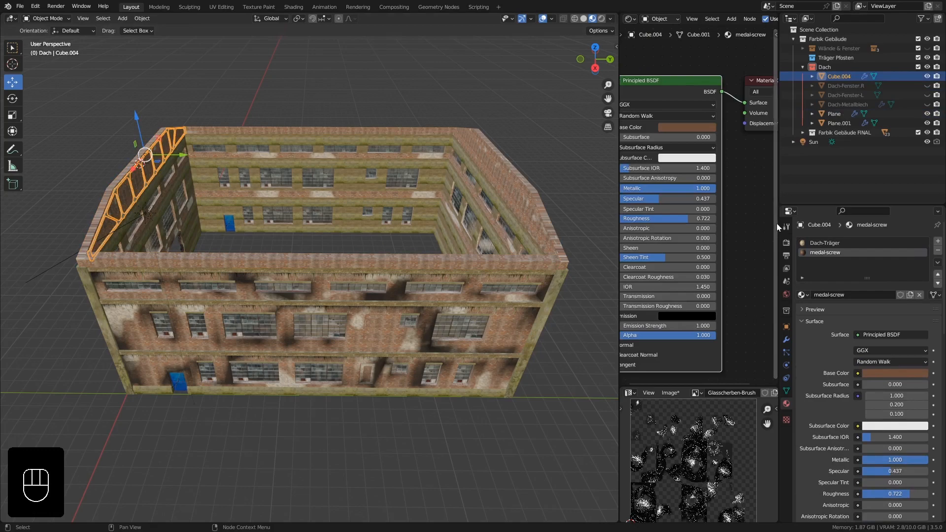
Add an Array modifier to the roof truss with a relative offset of 0 in X and 1 in Y.
{"action": "left_click", "coordinate": [786, 340]}
{"action": "left_click", "coordinate": [802, 255]}
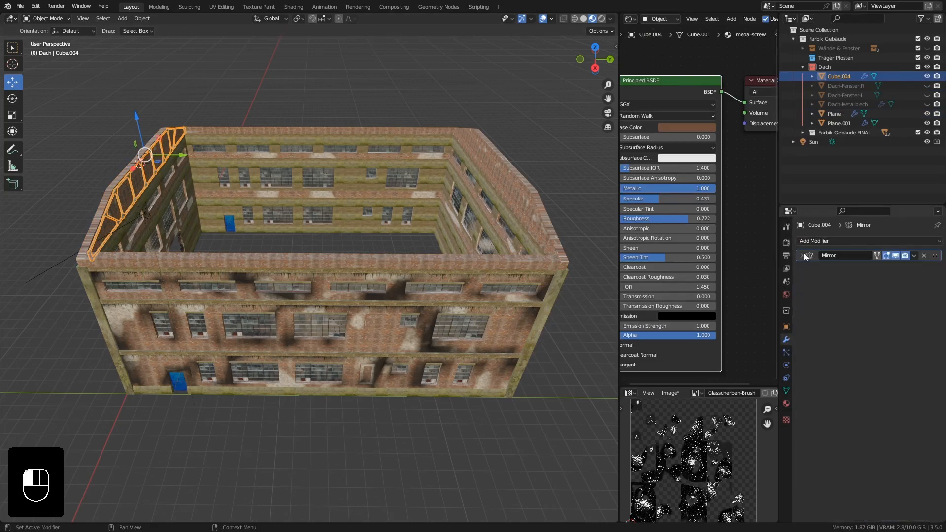
{"action": "left_click", "coordinate": [818, 241]}
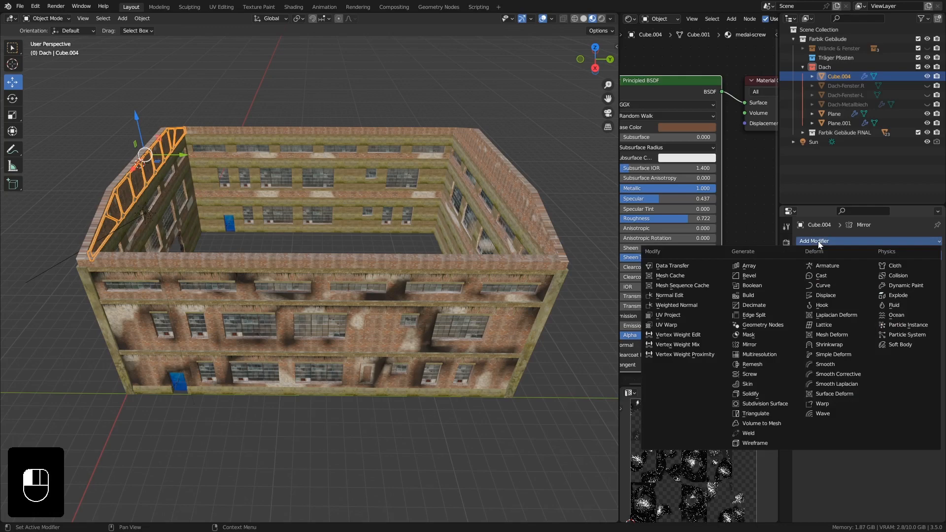
{"action": "left_click", "coordinate": [765, 265]}
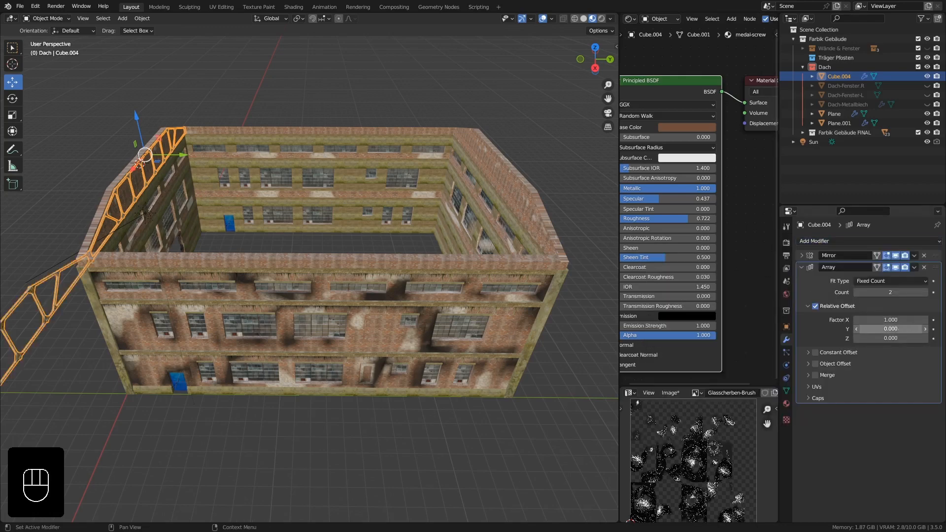
{"action": "left_click_drag", "start_coordinate": [891, 329], "coordinate": [903, 329]}
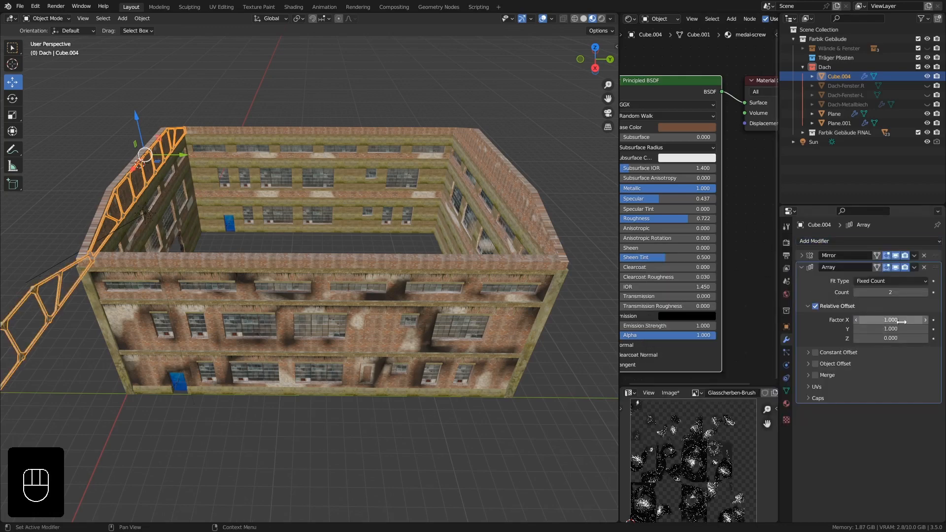
{"action": "left_click", "coordinate": [900, 322]}
{"action": "type", "text": "0"}
{"action": "key", "text": "Return"}
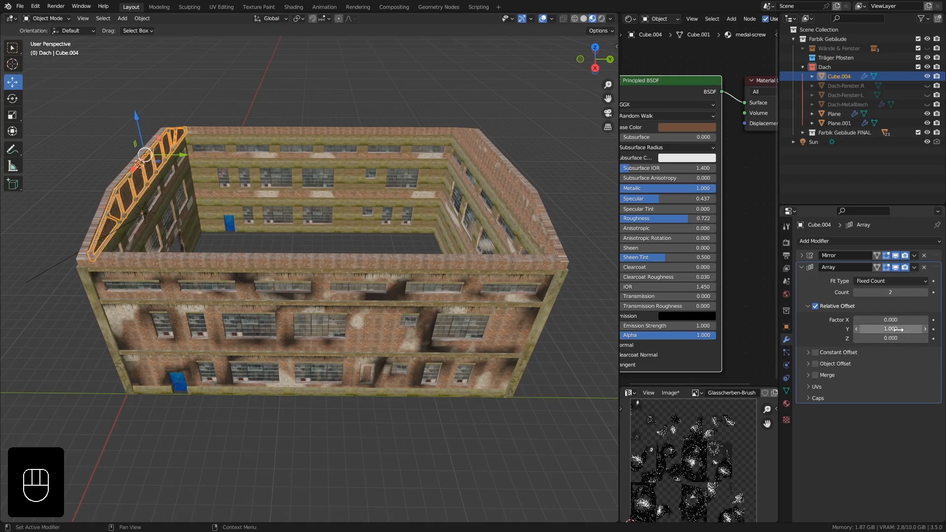
Try relative Y offsets of 20, 30 and 40 for the truss array.
{"action": "left_click_drag", "start_coordinate": [889, 329], "coordinate": [942, 328], "text": "shift"}
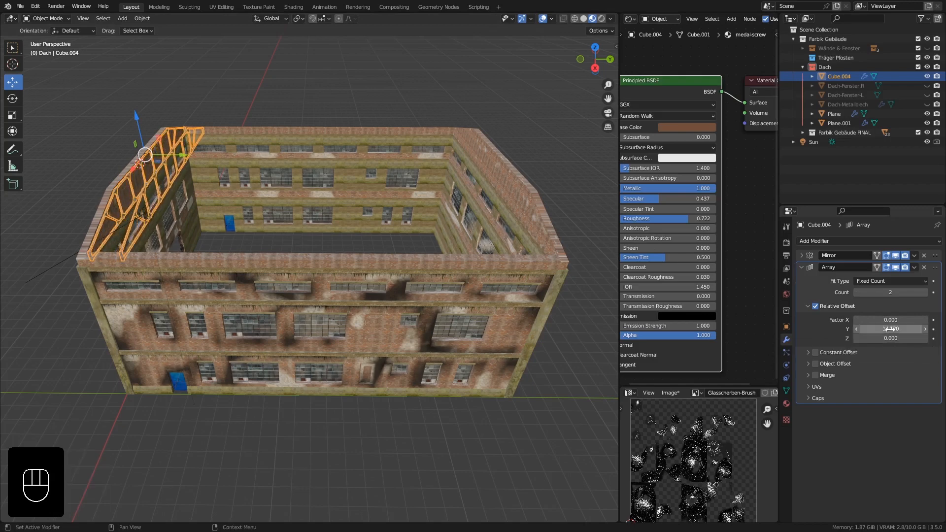
{"action": "left_click", "coordinate": [891, 329]}
{"action": "type", "text": "20"}
{"action": "key", "text": "Return"}
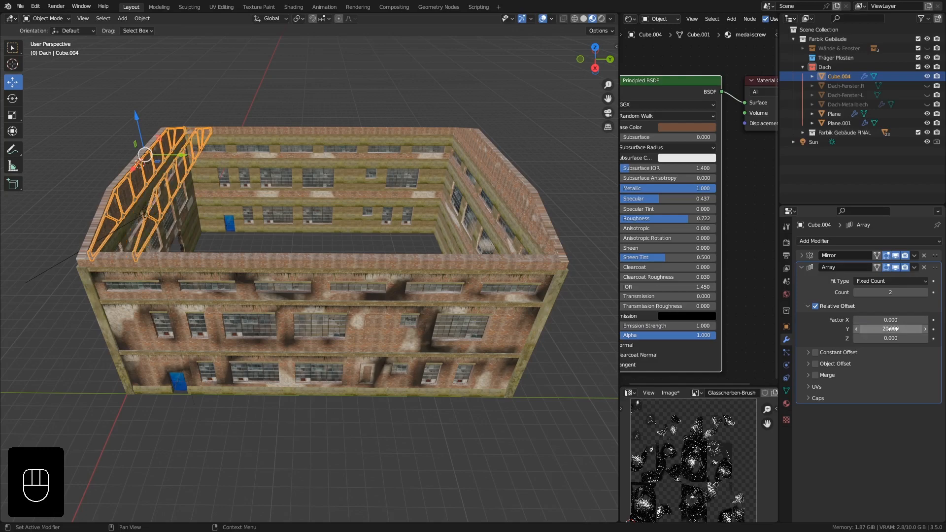
{"action": "middle_click_drag", "start_coordinate": [115, 221], "coordinate": [193, 200]}
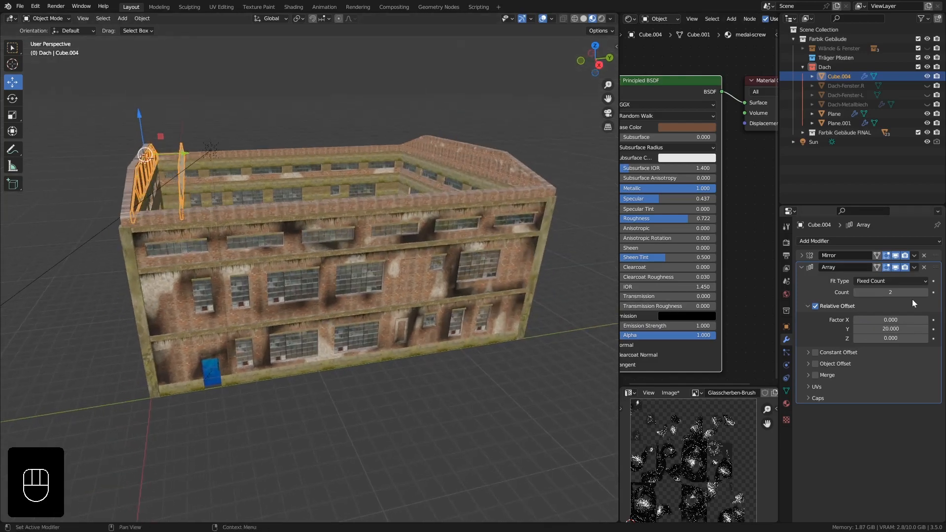
{"action": "left_click", "coordinate": [890, 329]}
{"action": "type", "text": "30"}
{"action": "key", "text": "Return"}
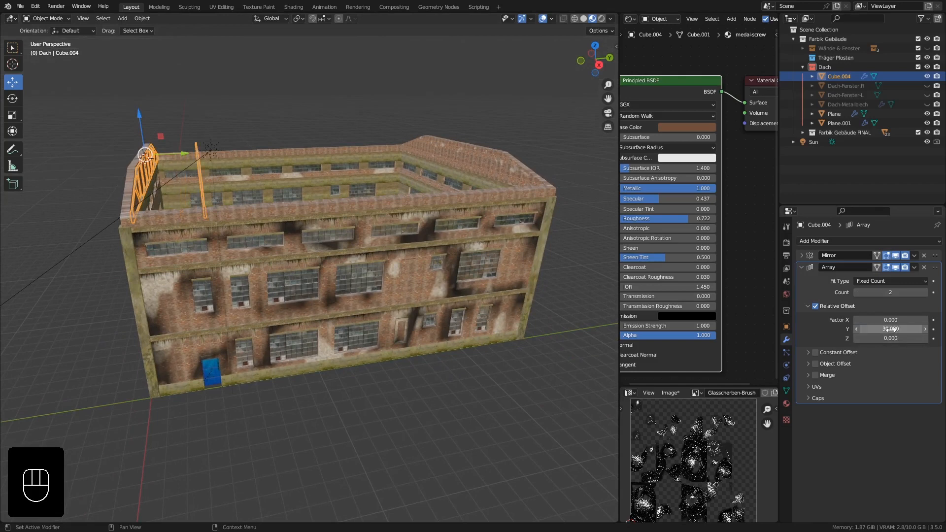
{"action": "left_click", "coordinate": [890, 329]}
{"action": "type", "text": "40"}
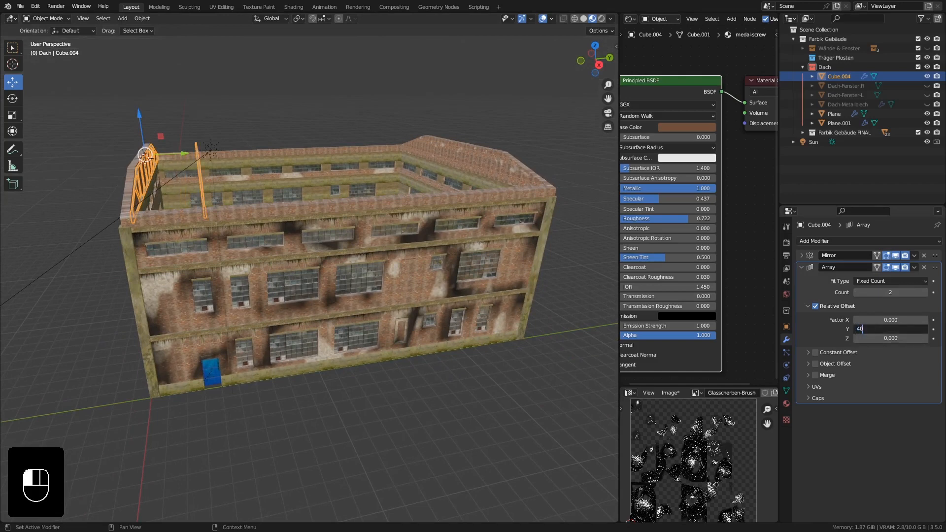
{"action": "key", "text": "Return"}
{"action": "middle_click_drag", "start_coordinate": [460, 276], "coordinate": [412, 267]}
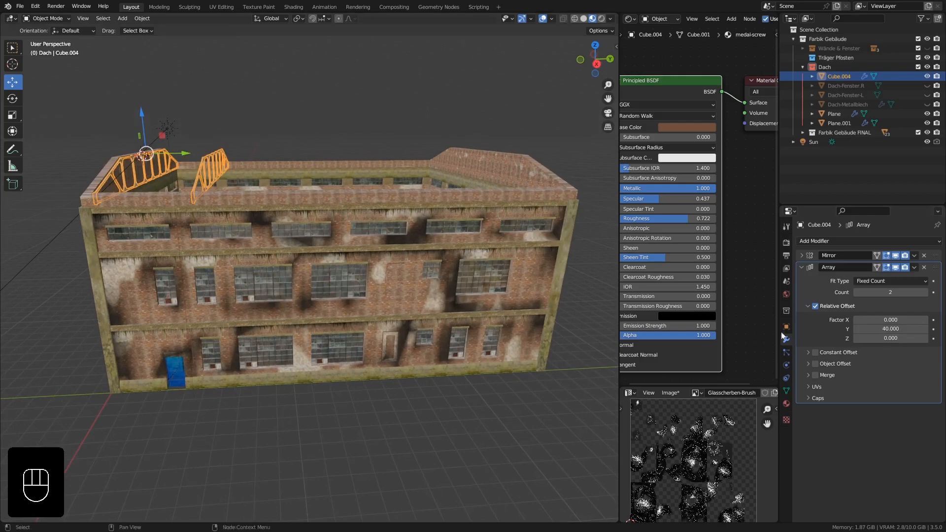
Set the truss array's relative Y offset to 35 and its count to 7.
{"action": "left_click", "coordinate": [891, 328]}
{"action": "type", "text": "35"}
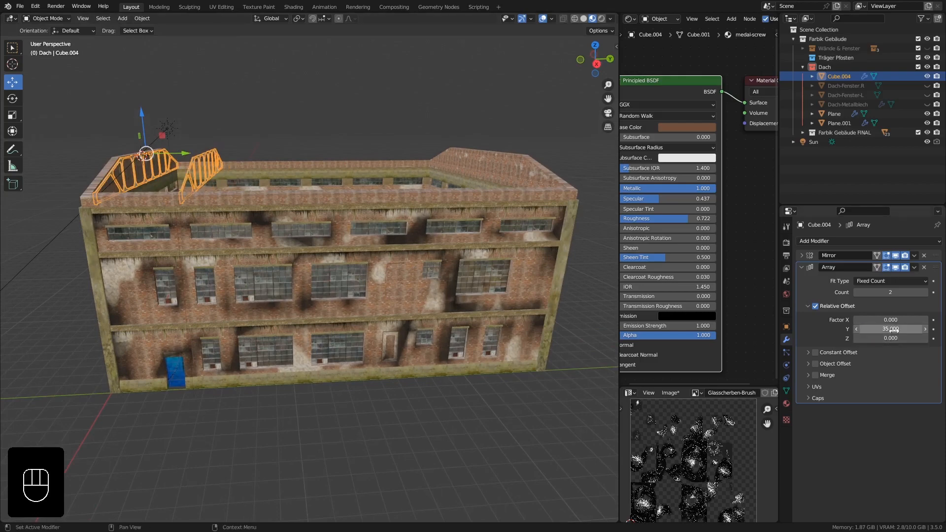
{"action": "key", "text": "Return"}
{"action": "middle_click_drag", "start_coordinate": [237, 247], "coordinate": [217, 268]}
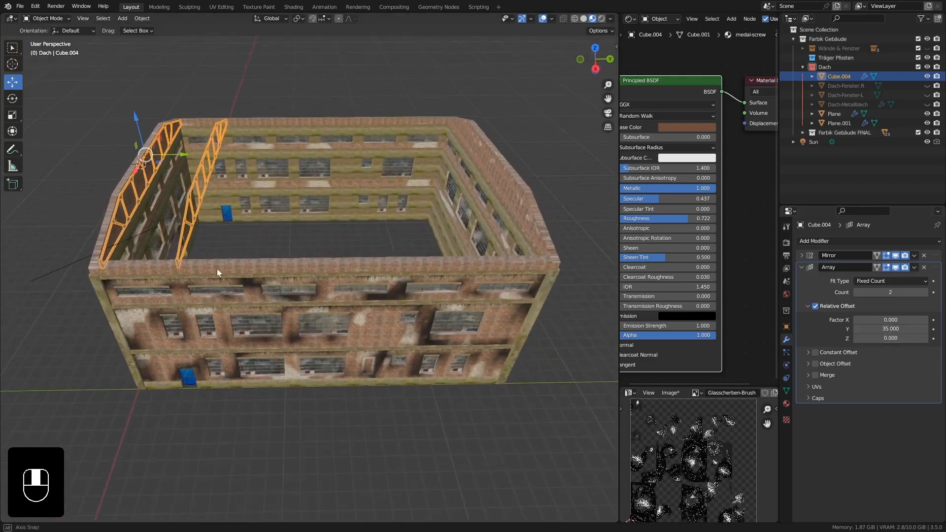
{"action": "left_click", "coordinate": [926, 293]}
{"action": "left_click", "coordinate": [926, 293]}
{"action": "left_click", "coordinate": [926, 293]}
{"action": "left_click", "coordinate": [926, 293]}
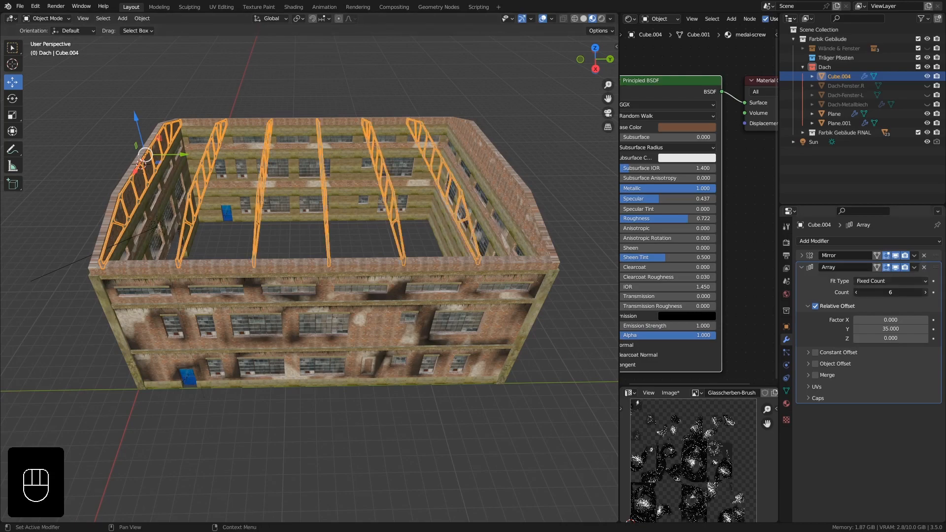
{"action": "left_click", "coordinate": [926, 293]}
Reduce the truss array's relative Y offset to 34.370 to fit the last truss against the far gable wall.
{"action": "middle_click_drag", "start_coordinate": [398, 280], "coordinate": [451, 262]}
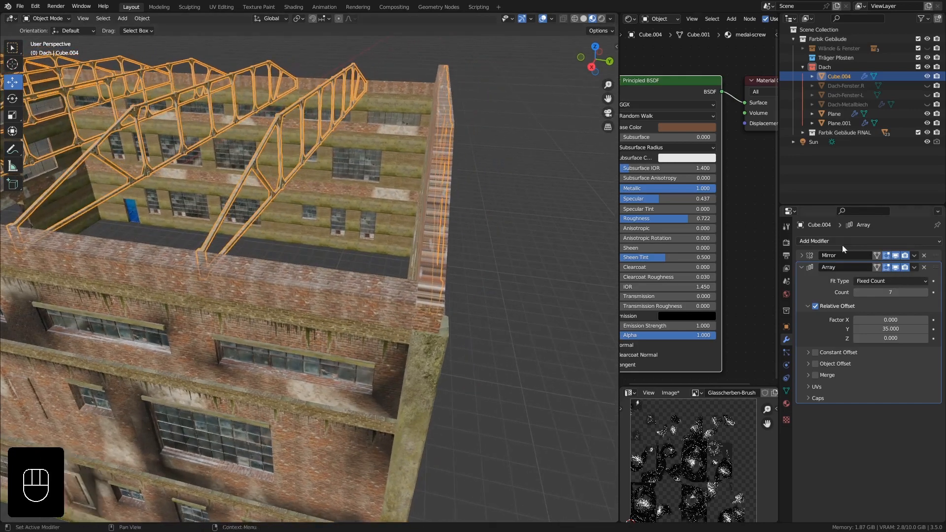
{"action": "left_click_drag", "start_coordinate": [892, 329], "coordinate": [875, 328], "text": "shift"}
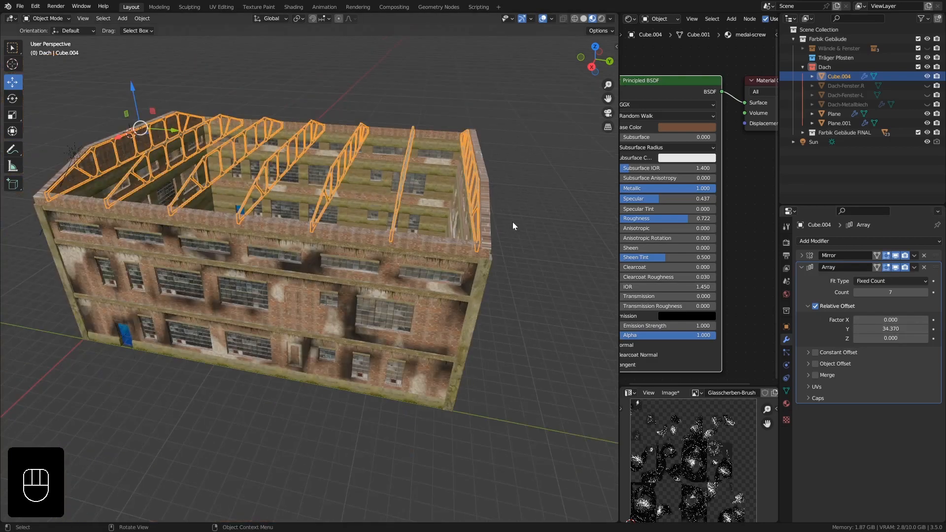
{"action": "middle_click_drag", "start_coordinate": [512, 221], "coordinate": [492, 227]}
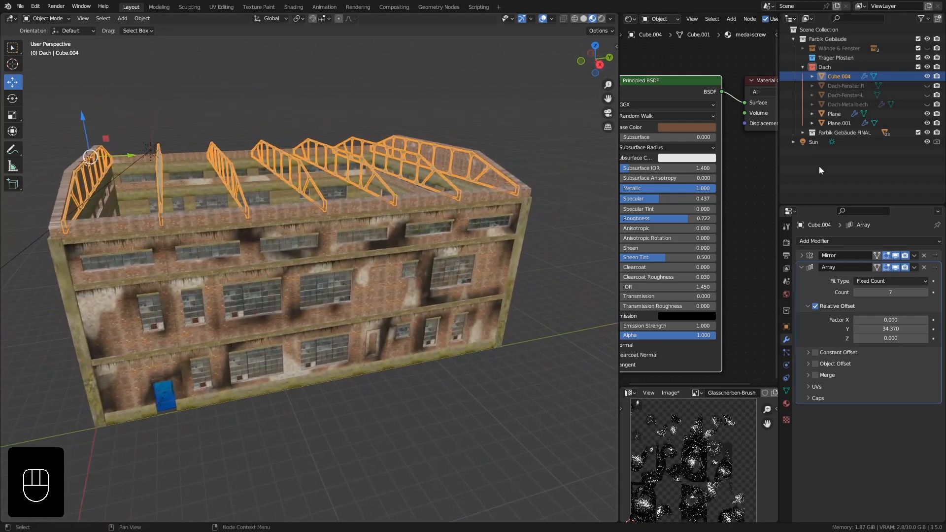
Show both roof window objects and the metal roof sheet again.
{"action": "left_click_drag", "start_coordinate": [928, 86], "coordinate": [927, 95]}
{"action": "left_click", "coordinate": [928, 105]}
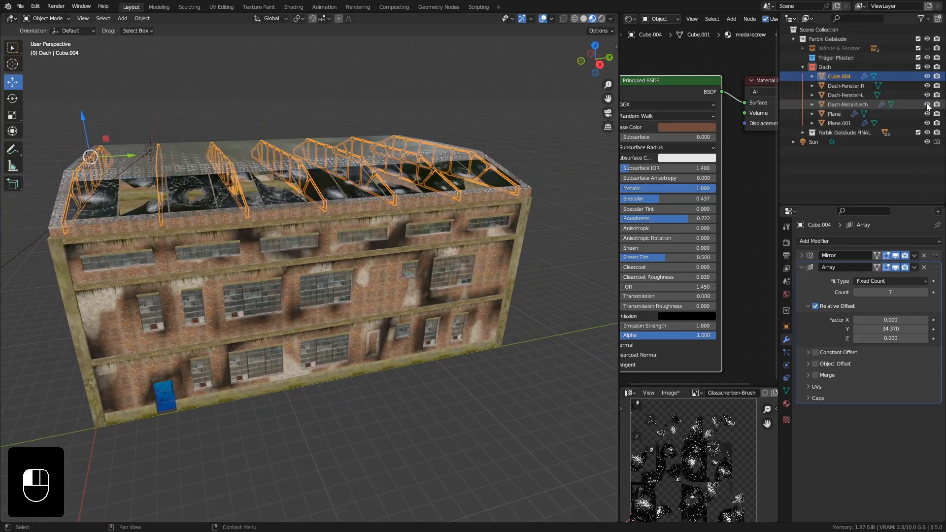
Inspect the arrayed roof trusses from inside the hall in rendered viewport shading with nothing selected.
{"action": "middle_click_drag", "start_coordinate": [261, 244], "coordinate": [508, 138]}
{"action": "middle_click_drag", "start_coordinate": [536, 66], "coordinate": [368, 248]}
{"action": "scroll", "coordinate": [262, 265], "scroll_direction": "up", "scroll_amount": 8}
{"action": "scroll", "coordinate": [178, 260], "scroll_direction": "up", "scroll_amount": 3}
{"action": "middle_click_drag", "start_coordinate": [369, 211], "coordinate": [374, 238], "text": "shift"}
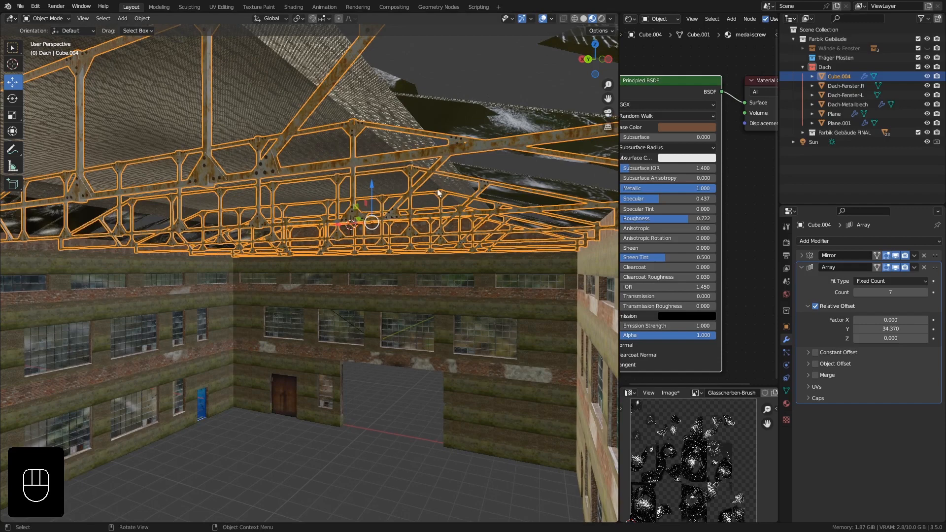
{"action": "left_click", "coordinate": [602, 19]}
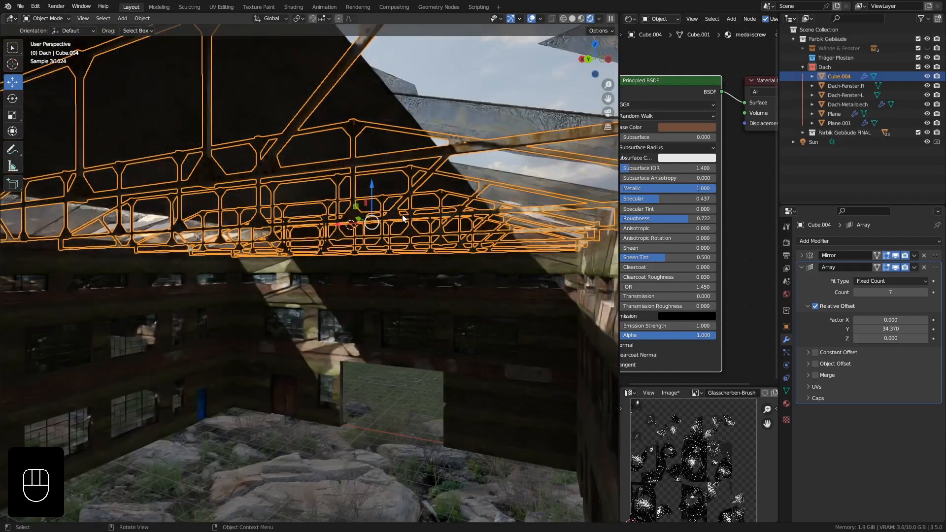
{"action": "key", "text": "alt+a"}
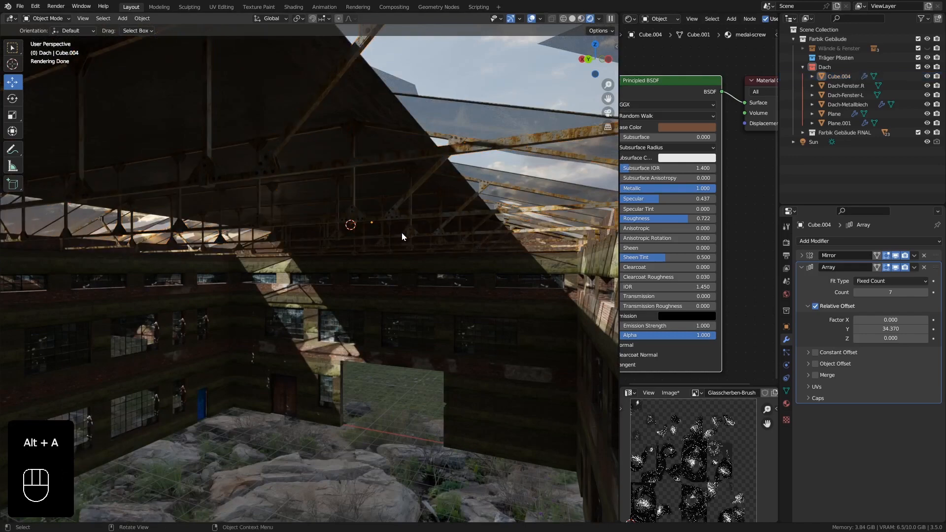
{"action": "middle_click_drag", "start_coordinate": [409, 227], "coordinate": [440, 295], "text": "shift"}
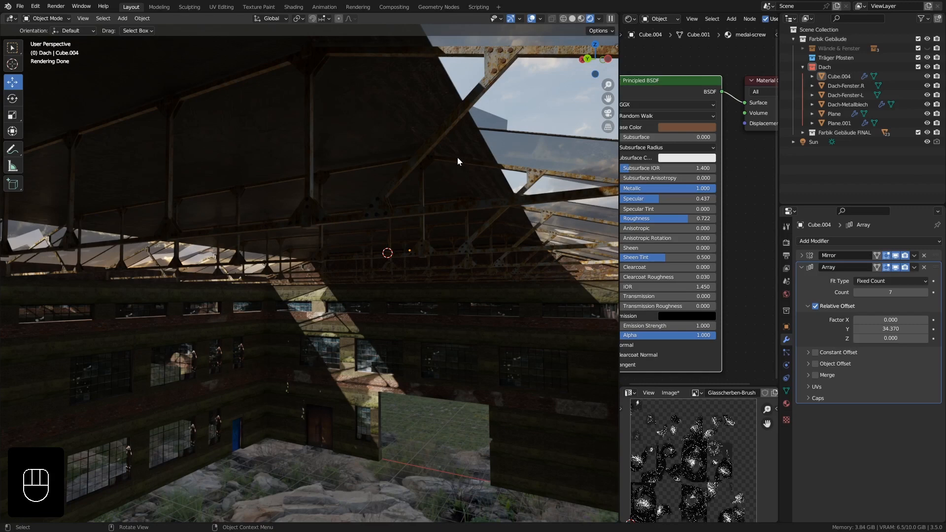
Select the roof trusses and open the Principled BSDF settings of their Dach-Träger material in the shader editor.
{"action": "left_click", "coordinate": [449, 121]}
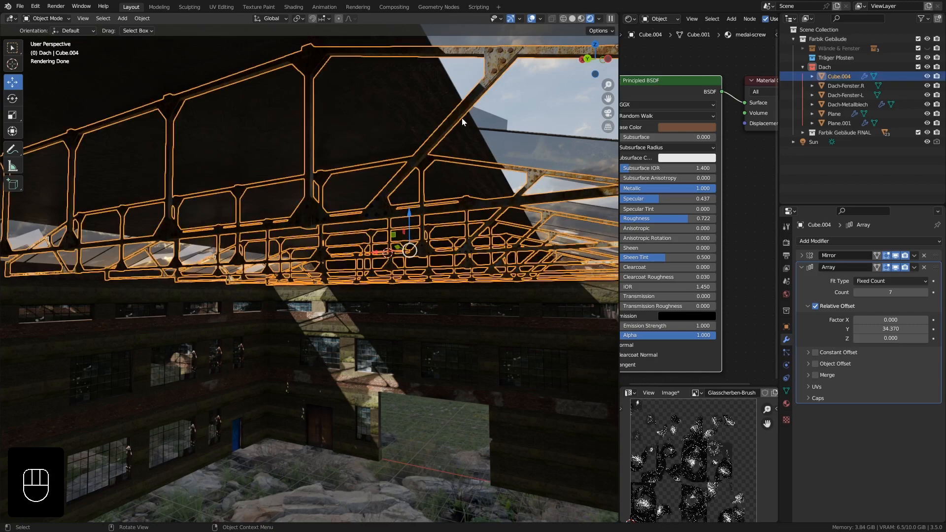
{"action": "middle_click_drag", "start_coordinate": [657, 172], "coordinate": [675, 172]}
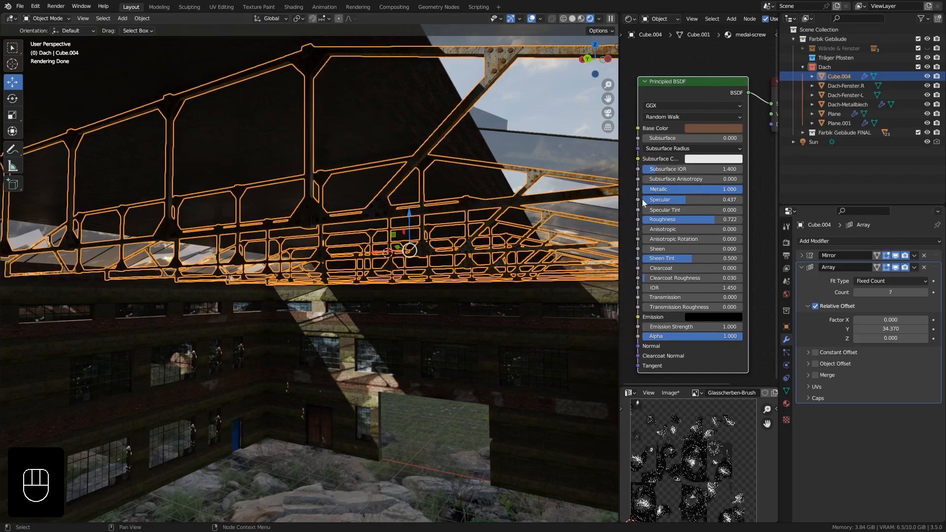
{"action": "middle_click_drag", "start_coordinate": [643, 202], "coordinate": [688, 187]}
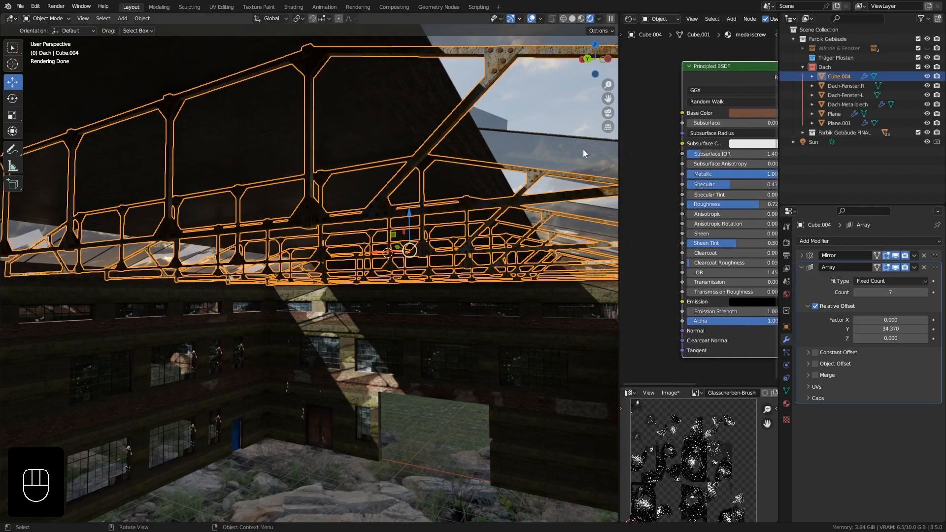
{"action": "left_click", "coordinate": [787, 404]}
{"action": "left_click", "coordinate": [829, 243]}
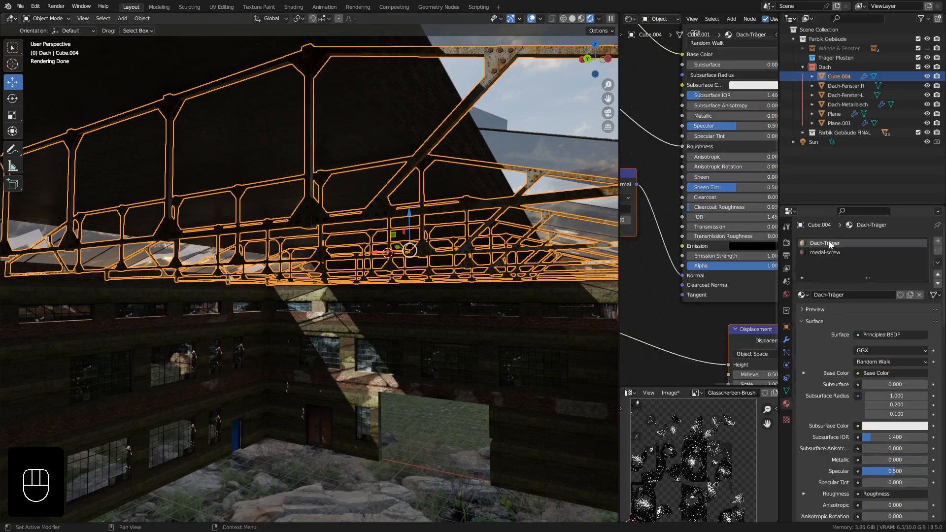
{"action": "scroll", "coordinate": [652, 167], "scroll_direction": "down", "scroll_amount": 6}
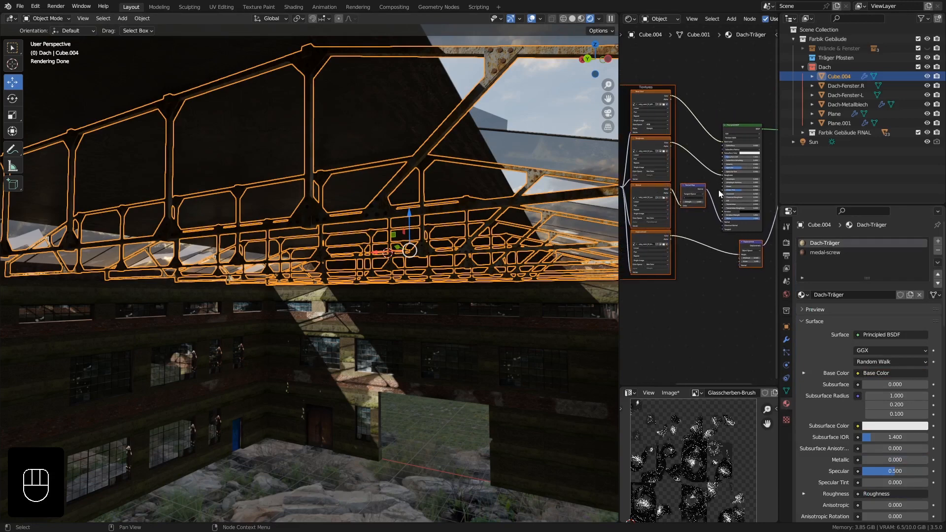
{"action": "scroll", "coordinate": [718, 190], "scroll_direction": "up", "scroll_amount": 6}
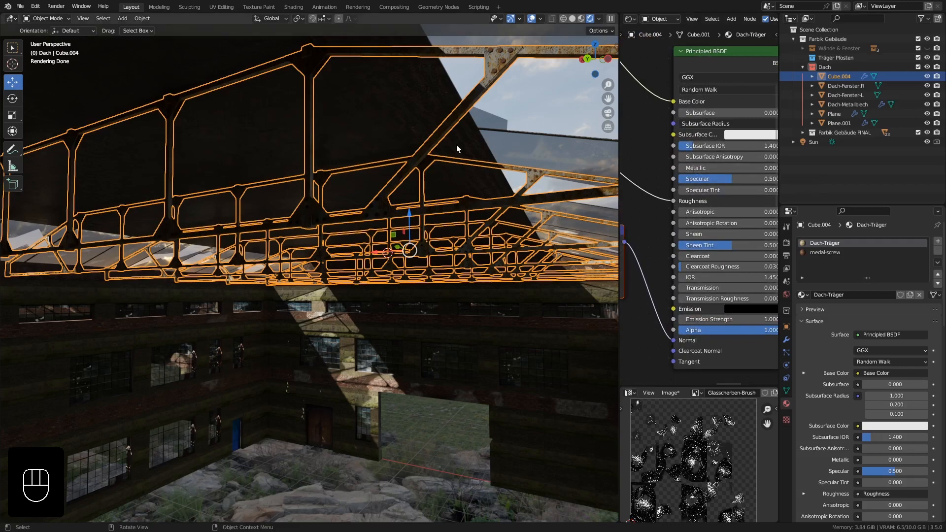
{"action": "mouse_move", "coordinate": [478, 109]}
{"action": "middle_mouse_down"}
{"action": "mouse_move", "coordinate": [442, 113]}
{"action": "mouse_move", "coordinate": [469, 121]}
{"action": "middle_mouse_up"}
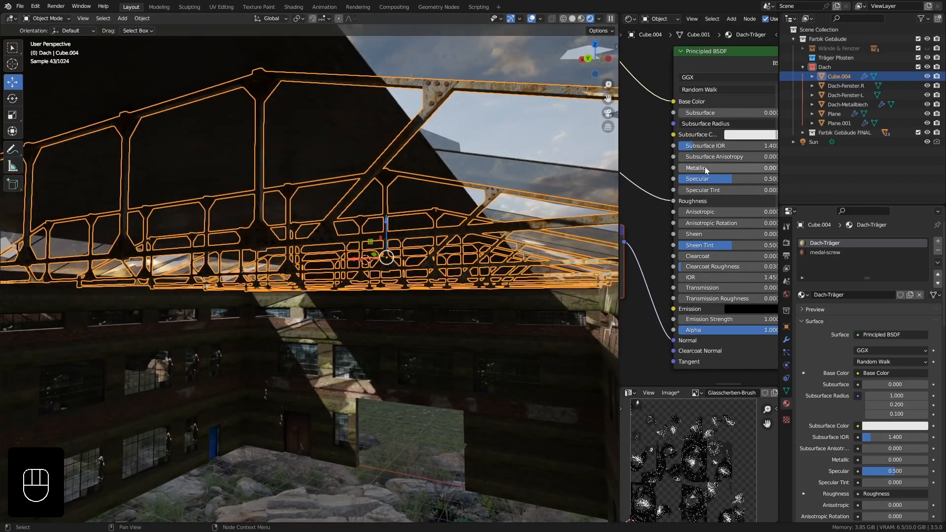
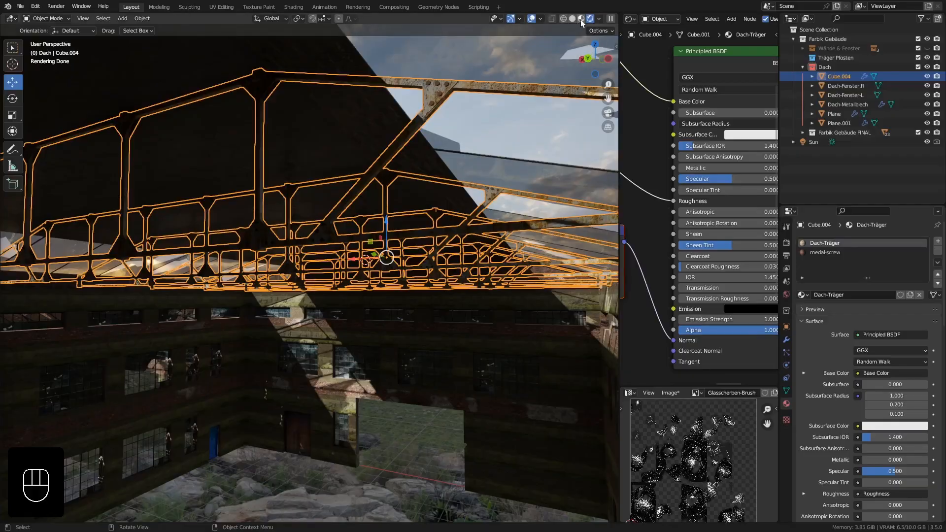
Switch the viewport to material preview shading and focus on the bolts of the last roof truss against the brick gable wall.
{"action": "left_click", "coordinate": [581, 20]}
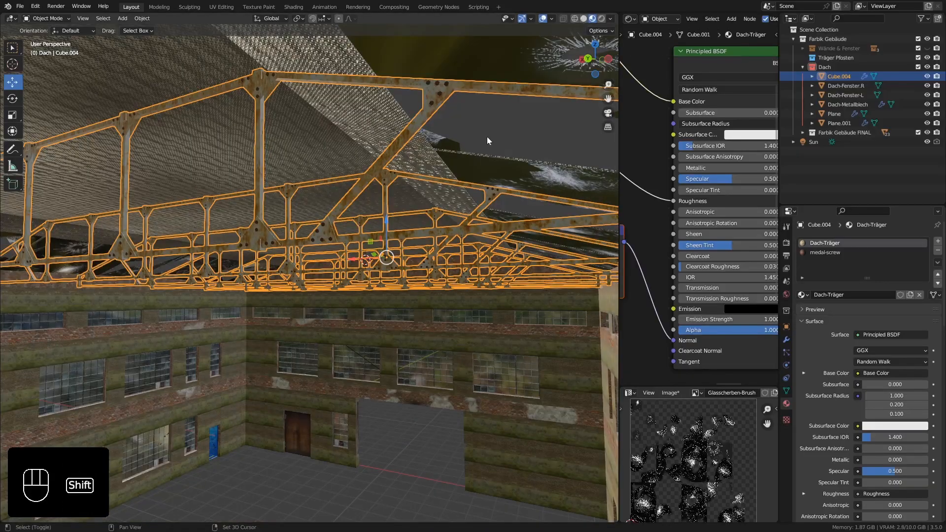
{"action": "middle_click_drag", "start_coordinate": [487, 141], "coordinate": [268, 373], "text": "shift"}
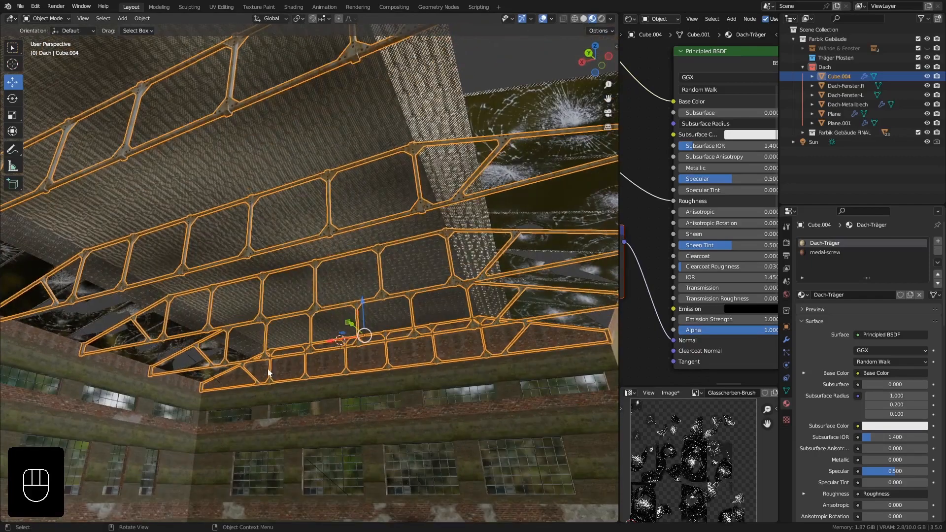
{"action": "left_click", "coordinate": [269, 380]}
{"action": "key", "text": "KP_Decimal"}
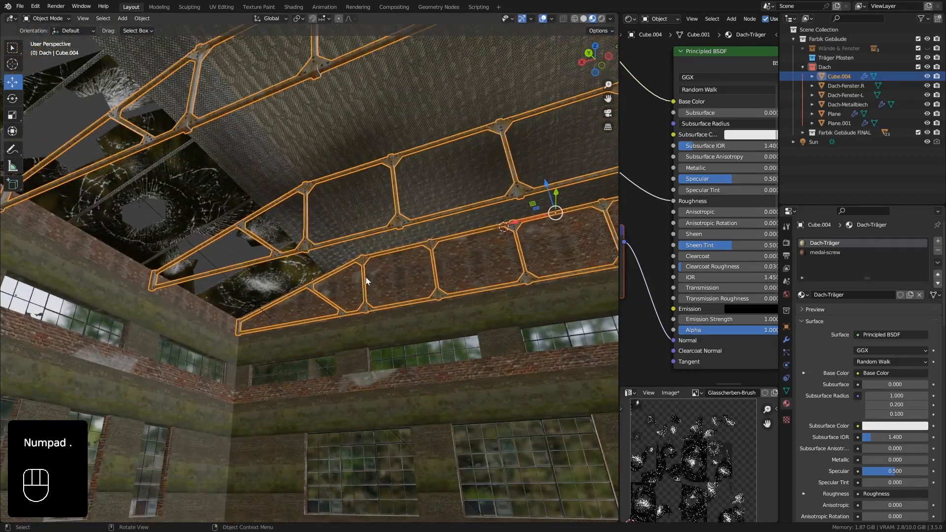
{"action": "key", "text": "Tab"}
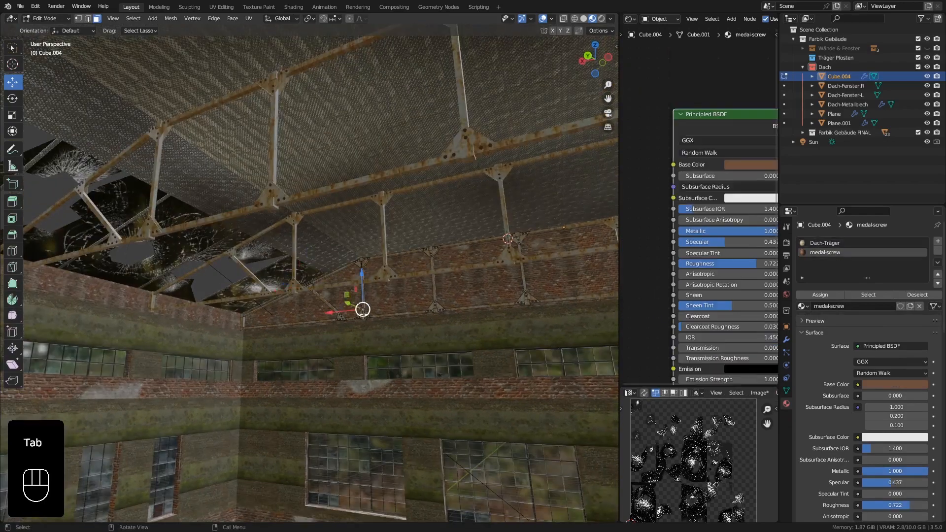
{"action": "left_click", "coordinate": [363, 315]}
{"action": "key", "text": "KP_Decimal"}
{"action": "scroll", "coordinate": [364, 319], "scroll_direction": "down", "scroll_amount": 20}
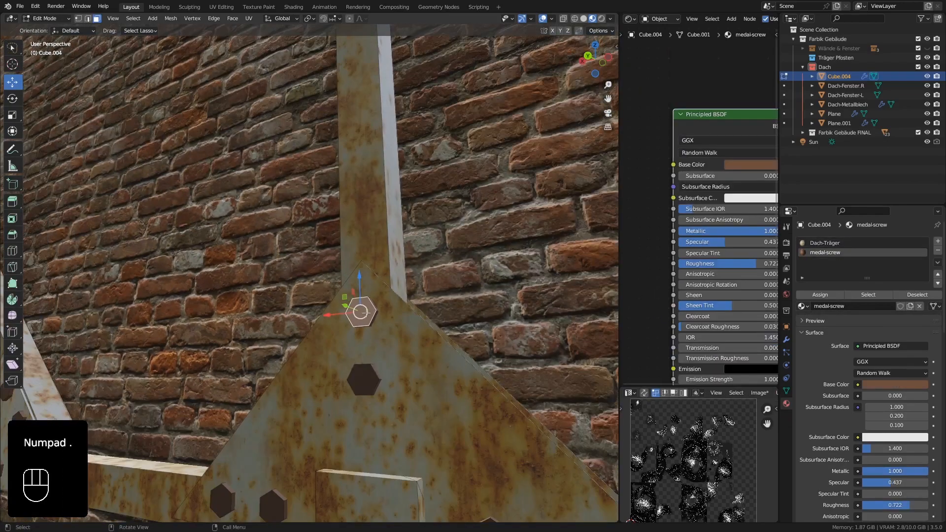
{"action": "key", "text": "Tab"}
{"action": "middle_click_drag", "start_coordinate": [372, 288], "coordinate": [138, 166]}
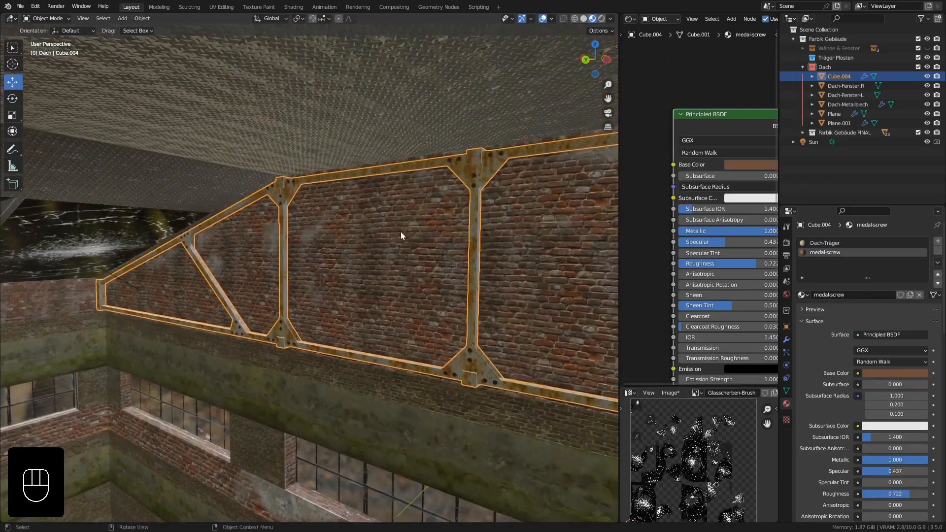
{"action": "middle_click_drag", "start_coordinate": [401, 231], "coordinate": [346, 206], "text": "shift"}
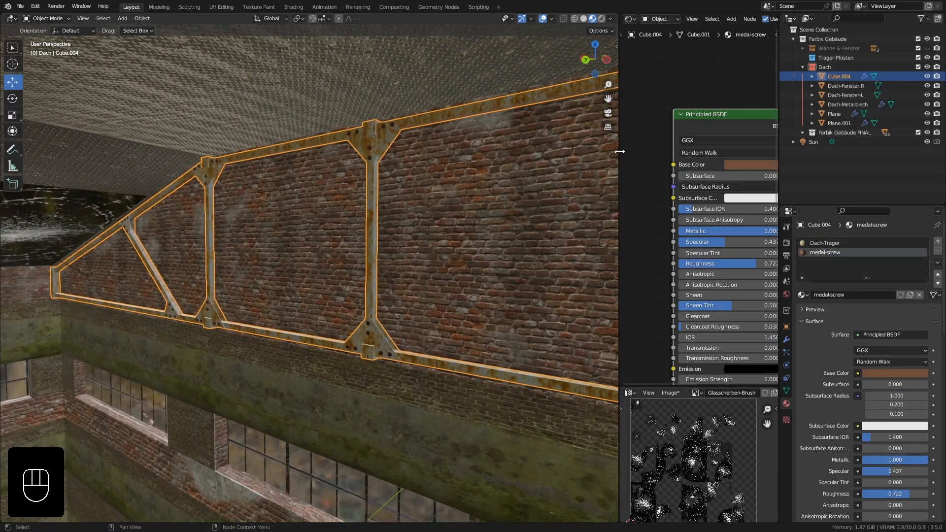
Enlarge the shader and image editors and bring up the full node tree of the truss's Dach-Träger material.
{"action": "left_click_drag", "start_coordinate": [619, 151], "coordinate": [256, 163]}
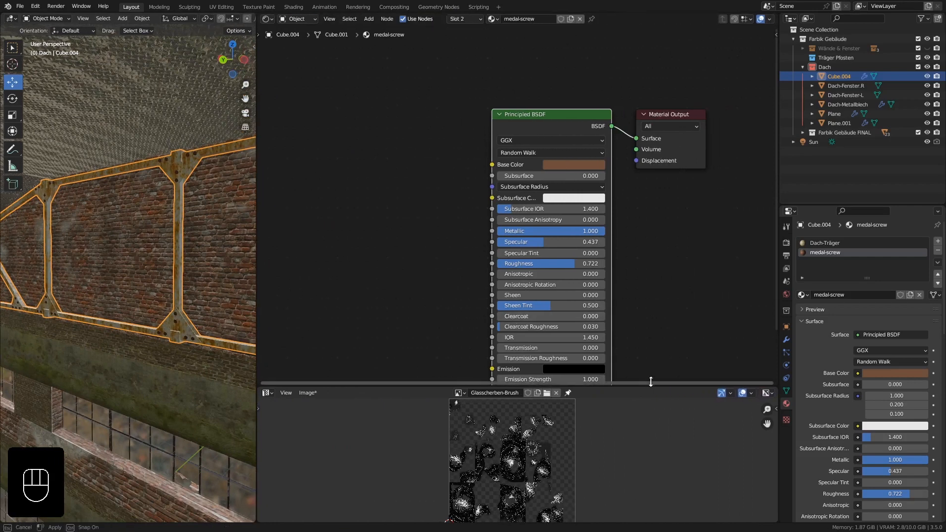
{"action": "left_click_drag", "start_coordinate": [651, 385], "coordinate": [685, 254]}
{"action": "scroll", "coordinate": [596, 219], "scroll_direction": "down", "scroll_amount": 2}
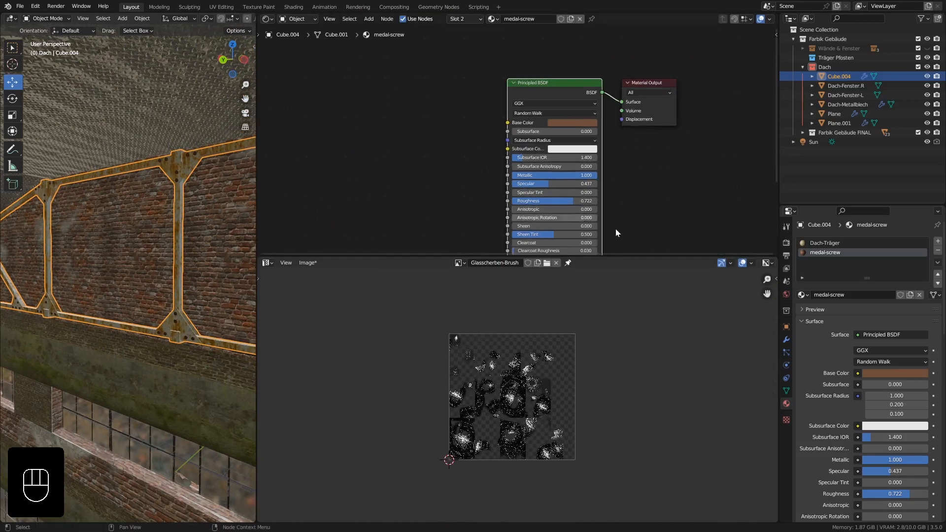
{"action": "left_click", "coordinate": [824, 244]}
{"action": "scroll", "coordinate": [522, 146], "scroll_direction": "down", "scroll_amount": 5}
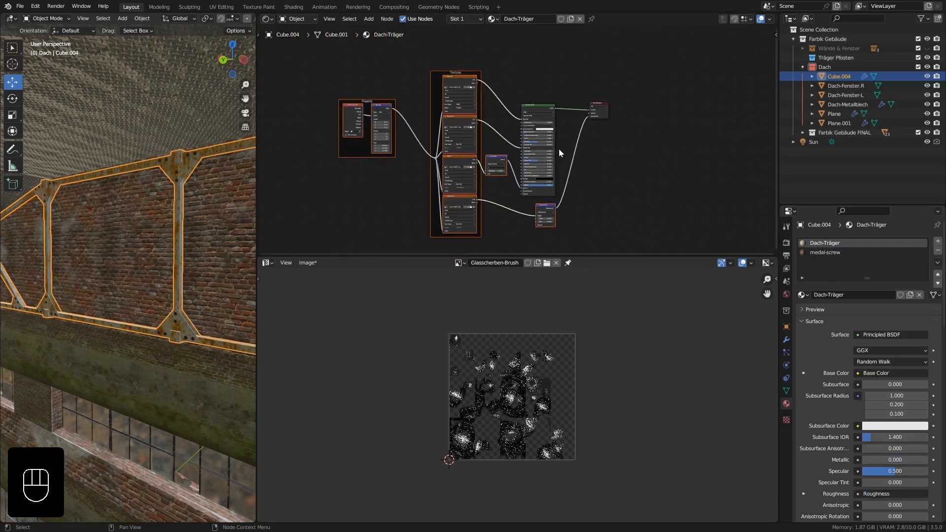
Save the Glasscherben-Brush image as Glasscherben-Brush.png in the Tutorial Farbik Halle folder.
{"action": "middle_click_drag", "start_coordinate": [360, 294], "coordinate": [389, 295]}
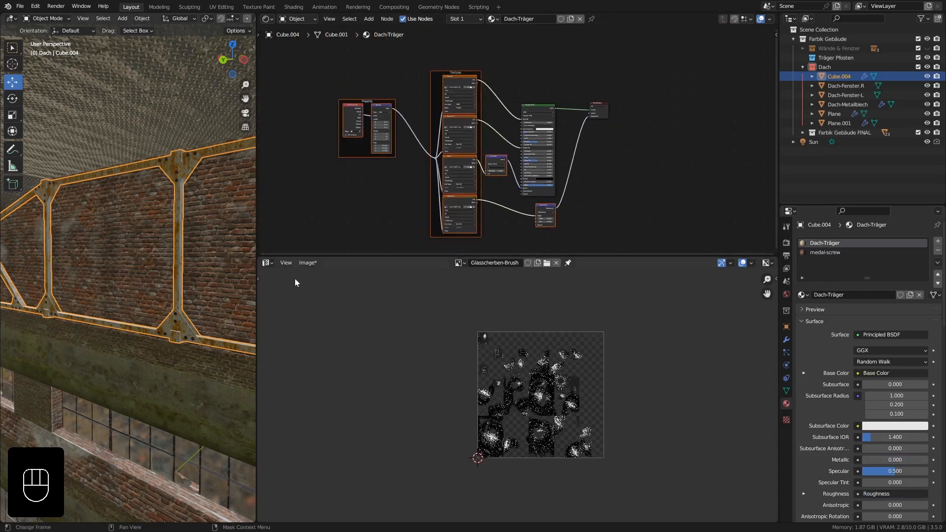
{"action": "left_click", "coordinate": [305, 263]}
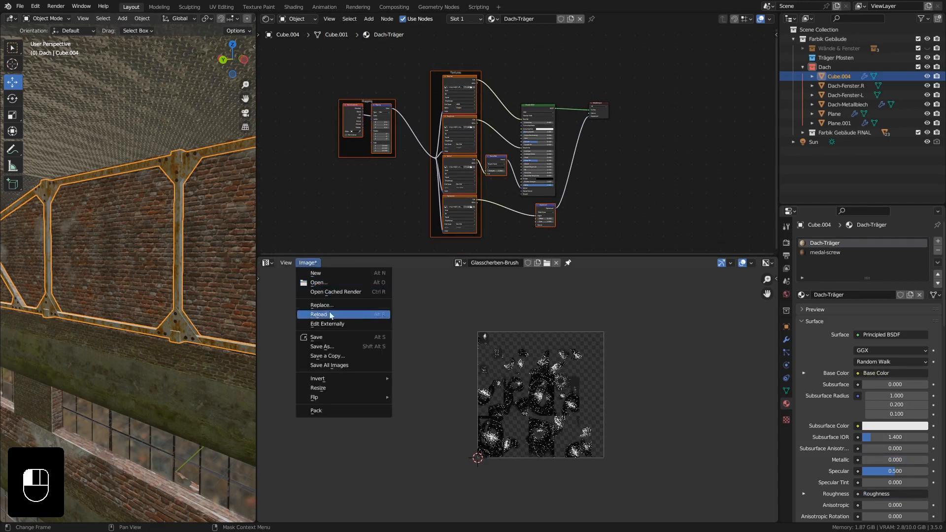
{"action": "left_click", "coordinate": [330, 345]}
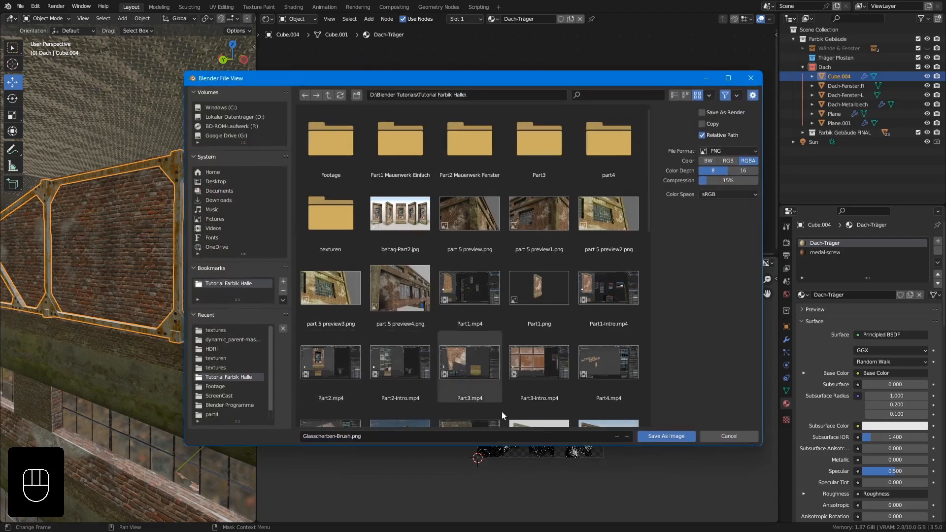
{"action": "left_click", "coordinate": [647, 438]}
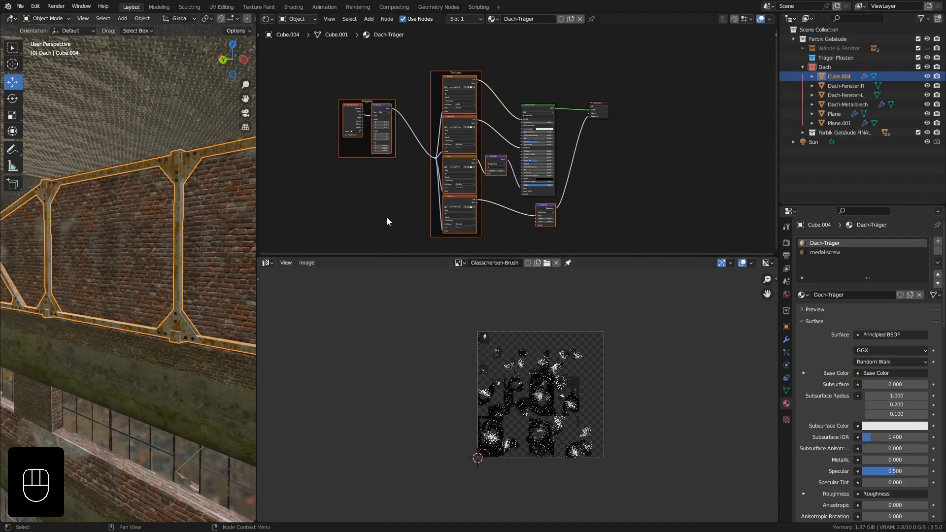
Resize the editor areas to give the Dach-Träger node tree more height while keeping the truss in view.
{"action": "left_click_drag", "start_coordinate": [425, 255], "coordinate": [424, 304]}
{"action": "middle_click_drag", "start_coordinate": [421, 262], "coordinate": [497, 240], "text": "shift"}
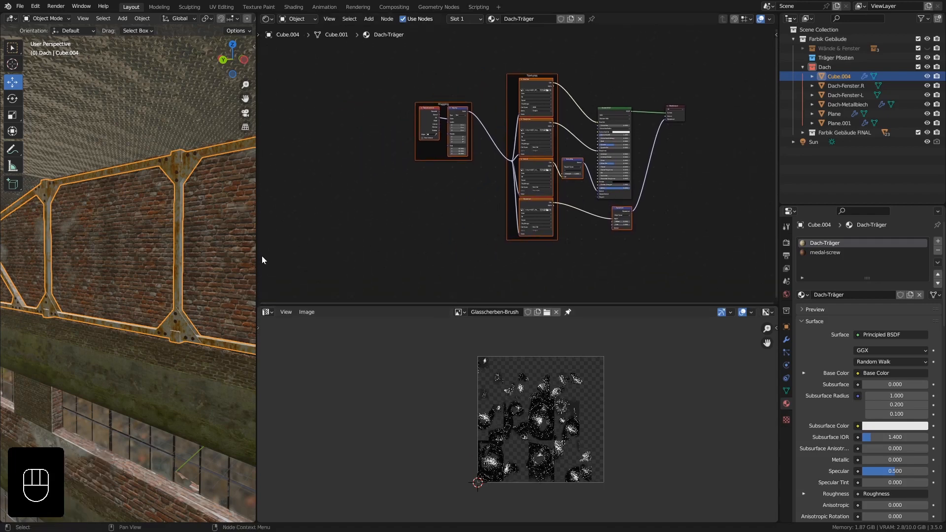
{"action": "left_click_drag", "start_coordinate": [257, 250], "coordinate": [448, 238]}
{"action": "scroll", "coordinate": [256, 223], "scroll_direction": "up", "scroll_amount": 3}
{"action": "middle_click_drag", "start_coordinate": [242, 223], "coordinate": [216, 218], "text": "shift"}
{"action": "middle_click_drag", "start_coordinate": [216, 212], "coordinate": [340, 198], "text": "shift"}
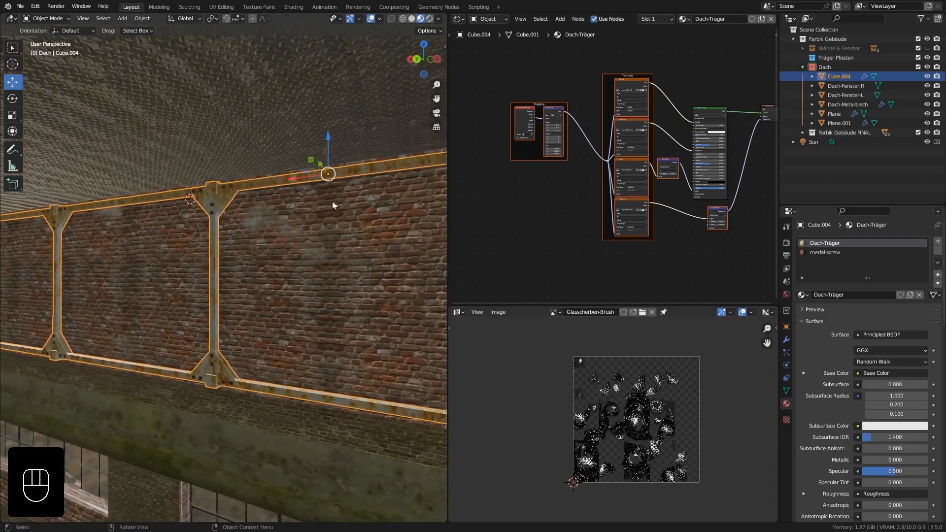
{"action": "middle_click_drag", "start_coordinate": [645, 155], "coordinate": [603, 168]}
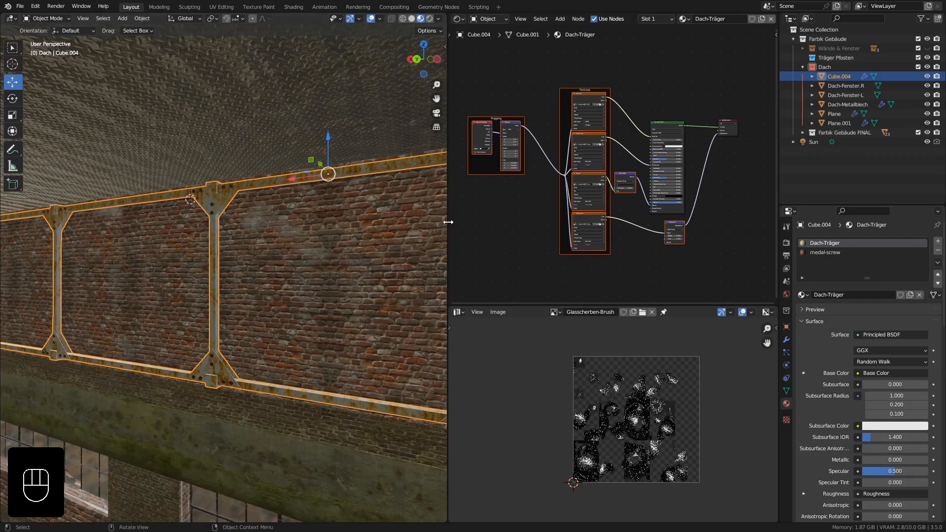
{"action": "left_click_drag", "start_coordinate": [448, 220], "coordinate": [291, 219]}
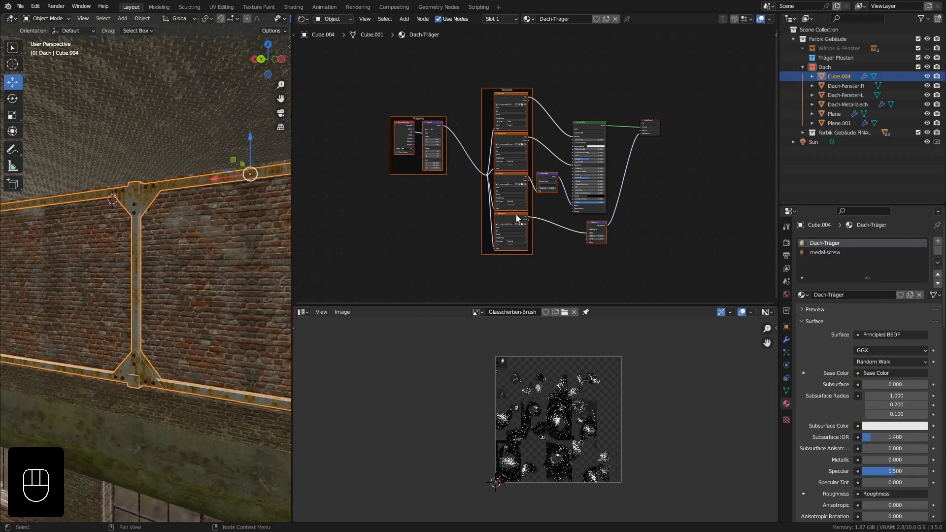
Move the Principled BSDF and Material Output nodes away from the texture nodes to make room between them.
{"action": "scroll", "coordinate": [516, 214], "scroll_direction": "up", "scroll_amount": 2}
{"action": "middle_click_drag", "start_coordinate": [614, 118], "coordinate": [500, 208]}
{"action": "scroll", "coordinate": [518, 190], "scroll_direction": "up", "scroll_amount": 2}
{"action": "left_click_drag", "start_coordinate": [610, 195], "coordinate": [725, 148]}
{"action": "left_click_drag", "start_coordinate": [486, 182], "coordinate": [561, 84]}
{"action": "middle_click_drag", "start_coordinate": [188, 259], "coordinate": [156, 171], "text": "shift"}
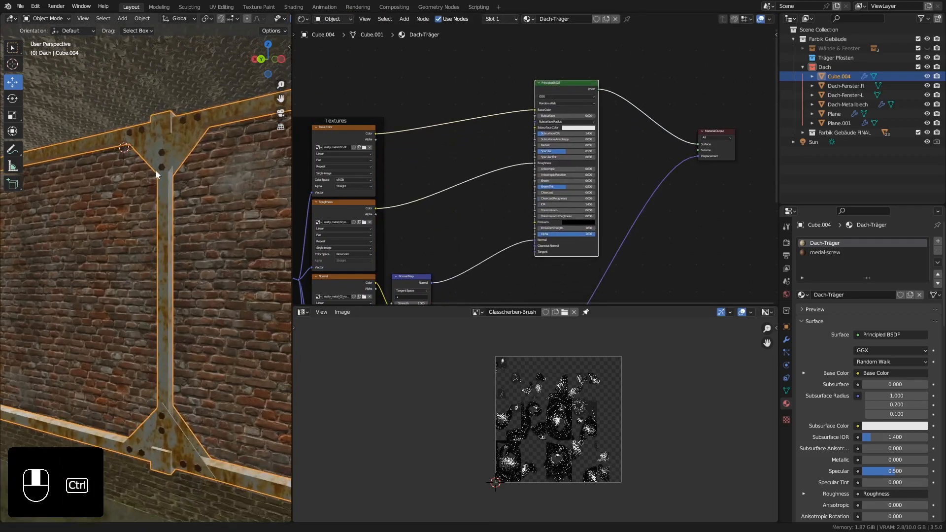
Unlink Glasscherben-Brush from the image editor and create a 2048 x 2048 px opaque black image named Medal-Effect.
{"action": "left_click", "coordinate": [574, 312]}
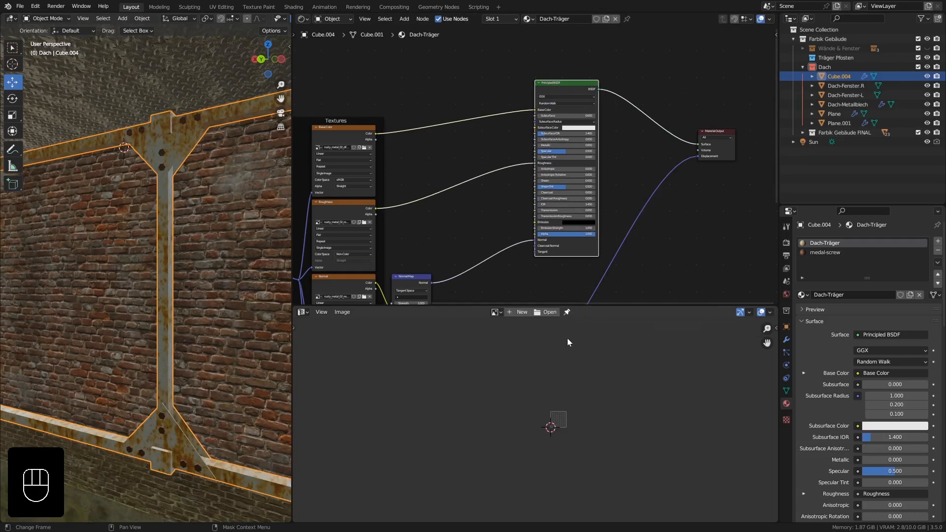
{"action": "left_click", "coordinate": [520, 312]}
{"action": "left_click", "coordinate": [542, 325]}
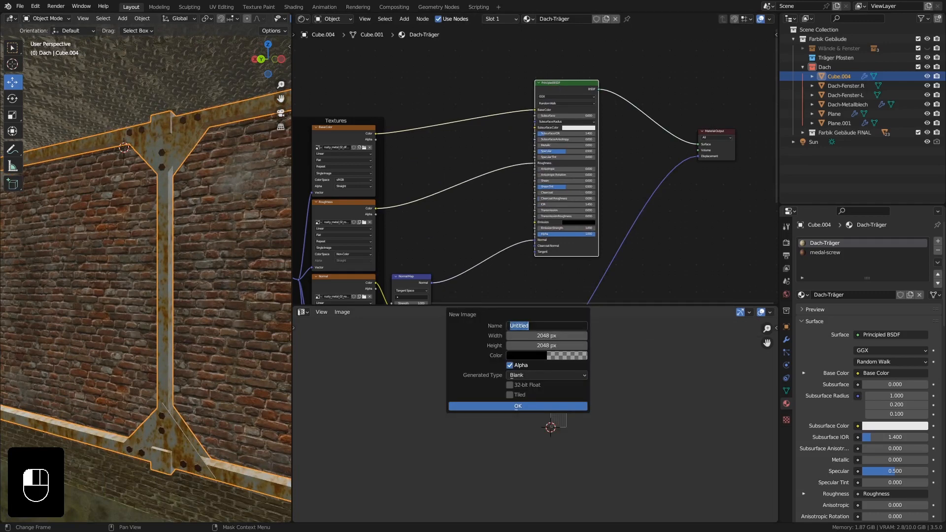
{"action": "type", "text": "Medal-Effect"}
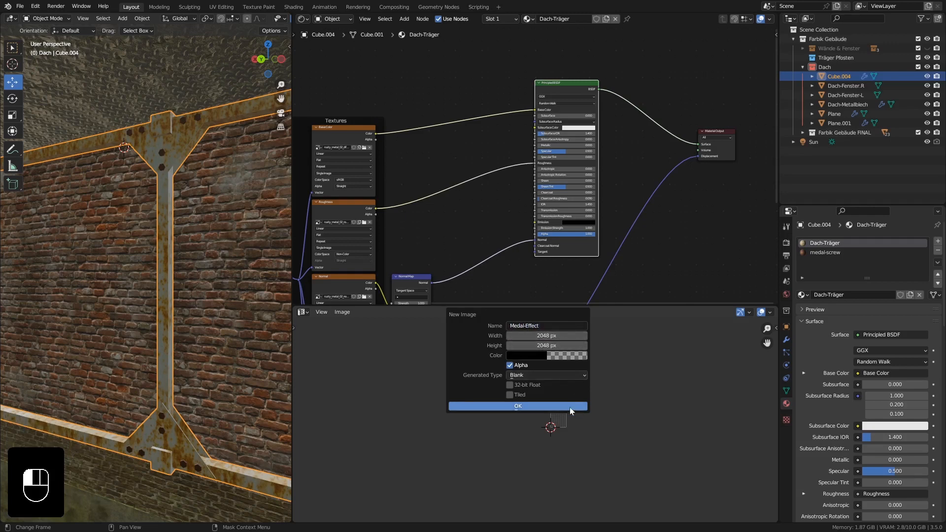
{"action": "left_click", "coordinate": [557, 355]}
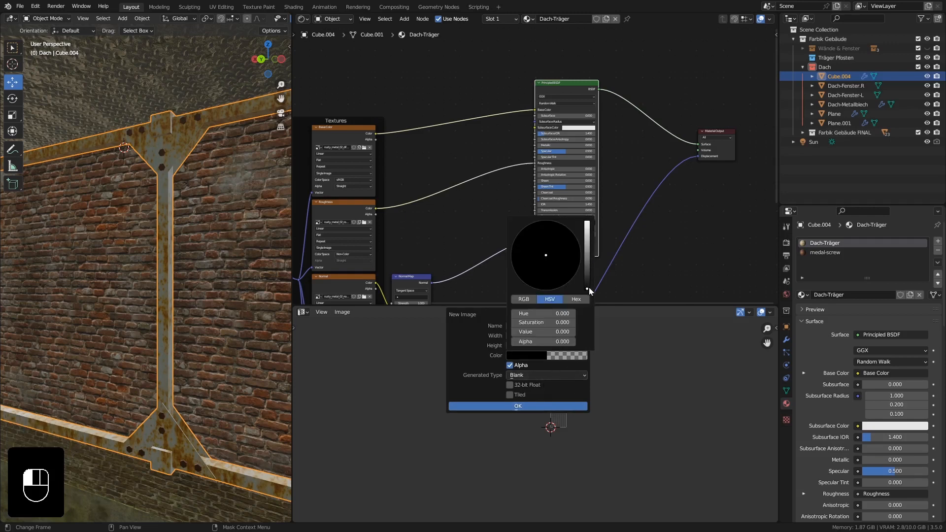
{"action": "left_click_drag", "start_coordinate": [528, 340], "coordinate": [593, 340]}
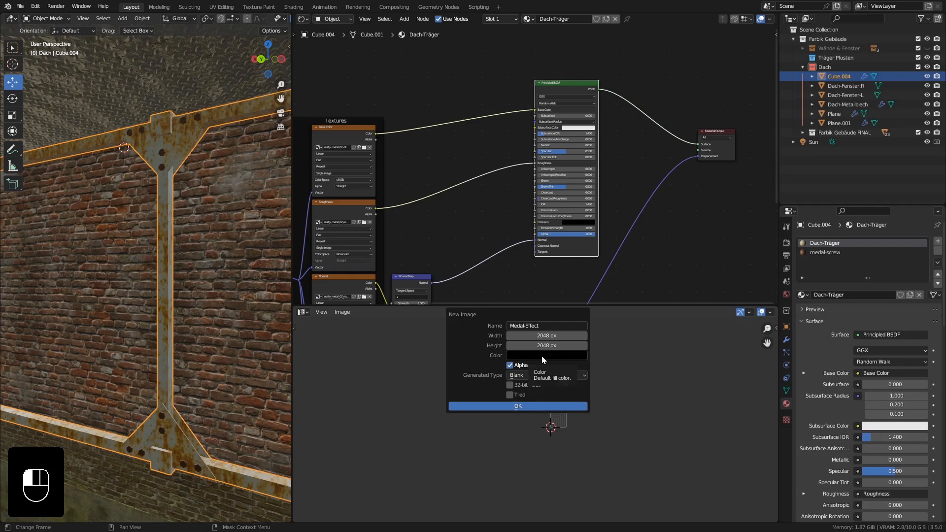
{"action": "left_click", "coordinate": [540, 406]}
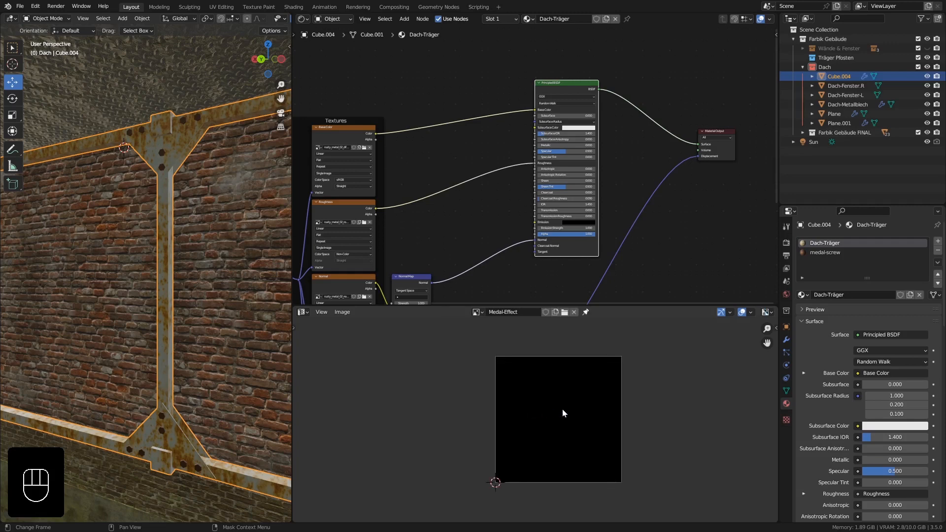
Add the Medal-Effect image as a texture node and connect its Color output to the Principled BSDF's Metallic input.
{"action": "scroll", "coordinate": [520, 165], "scroll_direction": "up", "scroll_amount": 1}
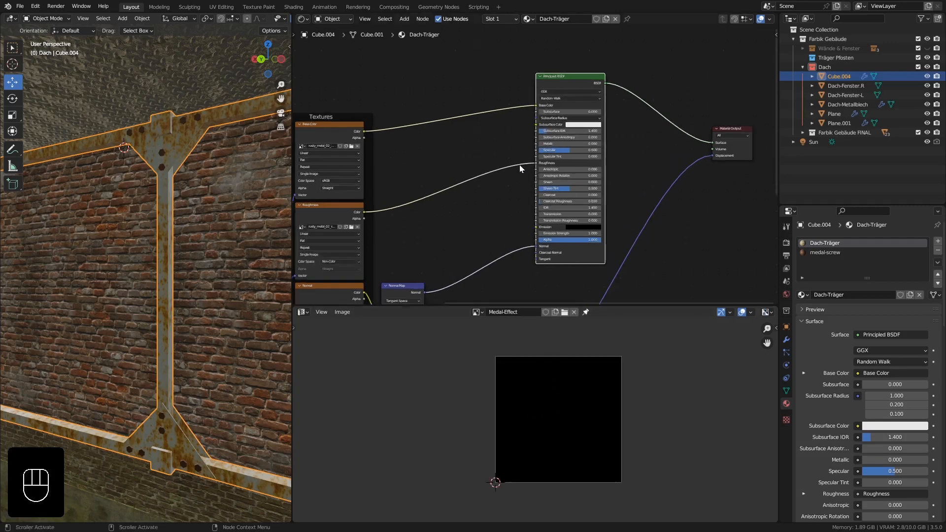
{"action": "scroll", "coordinate": [520, 165], "scroll_direction": "up", "scroll_amount": 2}
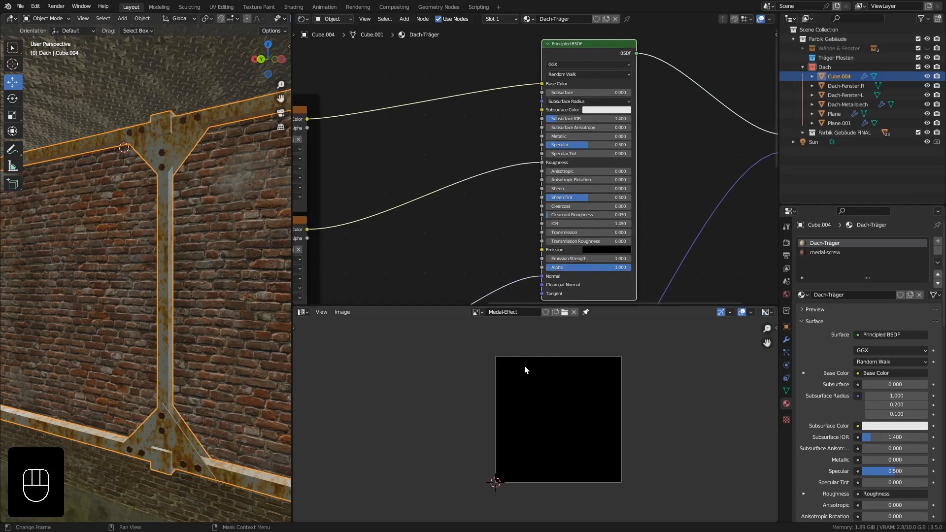
{"action": "left_click_drag", "start_coordinate": [477, 311], "coordinate": [400, 130]}
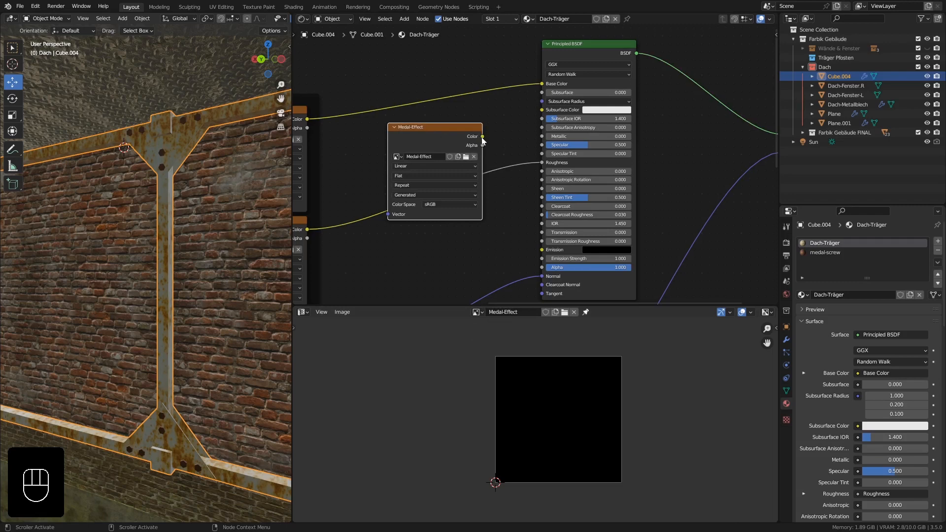
{"action": "left_click_drag", "start_coordinate": [483, 136], "coordinate": [542, 136]}
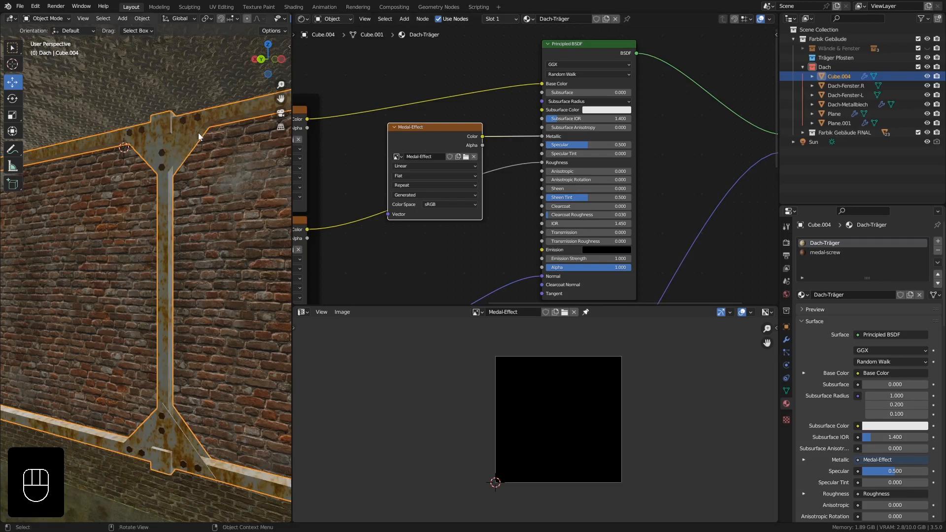
Put the roof truss into Texture Paint mode and remove the Glasscherben-Brush texture from the TexDraw brush.
{"action": "middle_click_drag", "start_coordinate": [196, 148], "coordinate": [205, 158]}
{"action": "middle_click_drag", "start_coordinate": [135, 163], "coordinate": [232, 514], "text": "shift"}
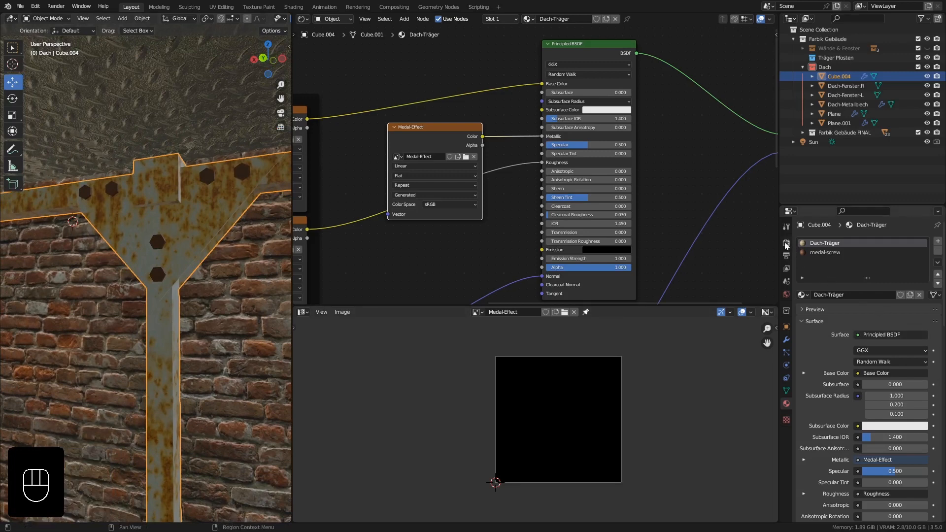
{"action": "left_click", "coordinate": [785, 228]}
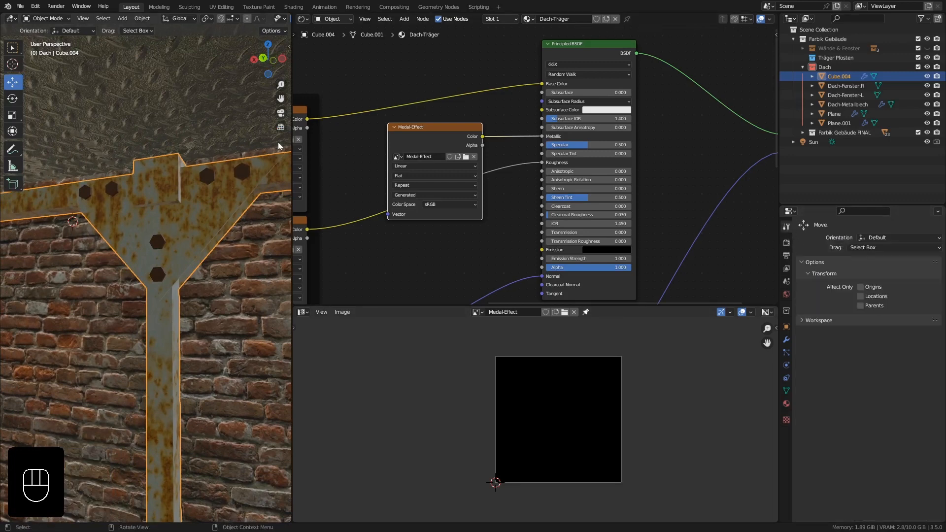
{"action": "left_click", "coordinate": [48, 18]}
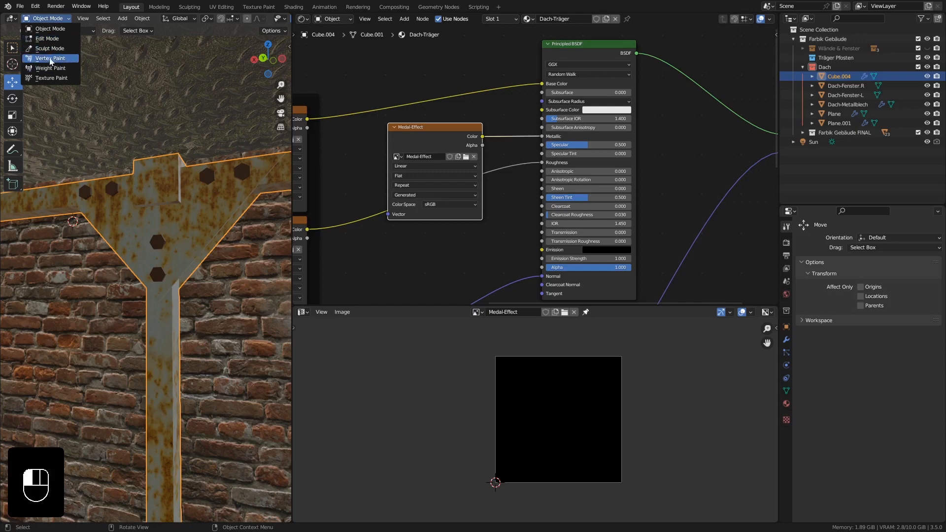
{"action": "left_click", "coordinate": [53, 77]}
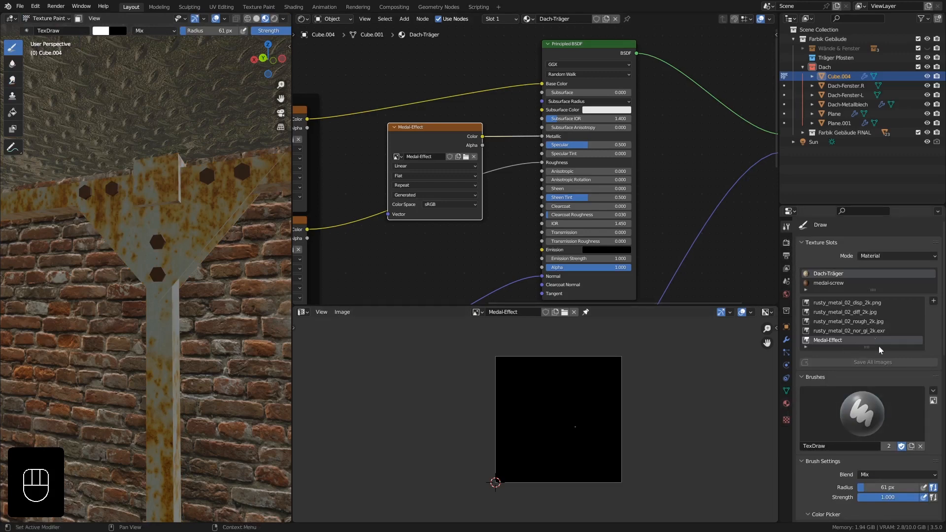
{"action": "scroll", "coordinate": [880, 349], "scroll_direction": "down", "scroll_amount": 15}
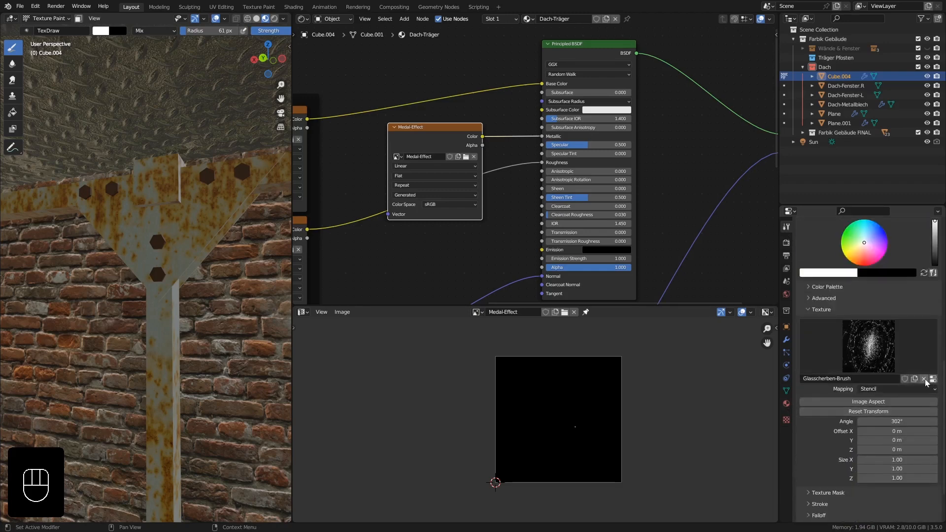
{"action": "left_click", "coordinate": [925, 379]}
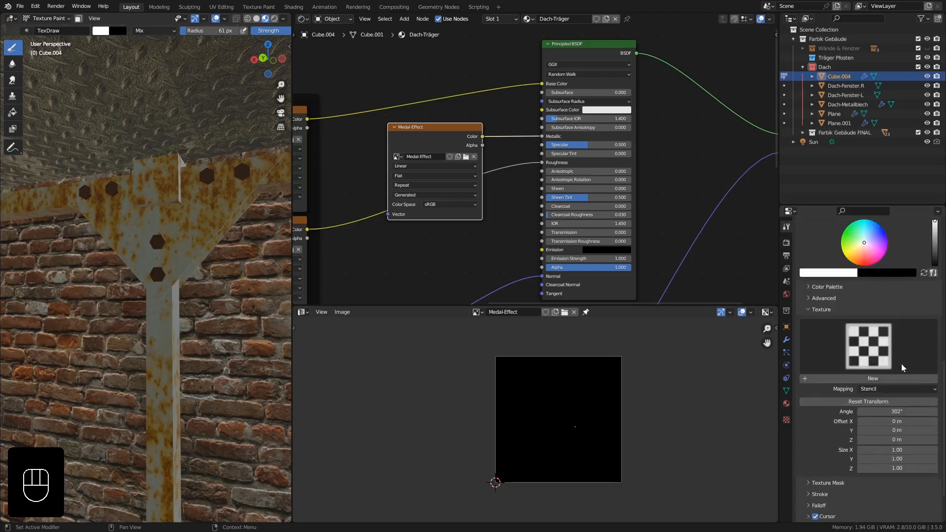
Collapse the brush's Texture settings and paint white strokes on the Medal-Effect mask over the truss's gusset plate.
{"action": "left_click", "coordinate": [813, 310]}
{"action": "scroll", "coordinate": [911, 373], "scroll_direction": "up", "scroll_amount": 3}
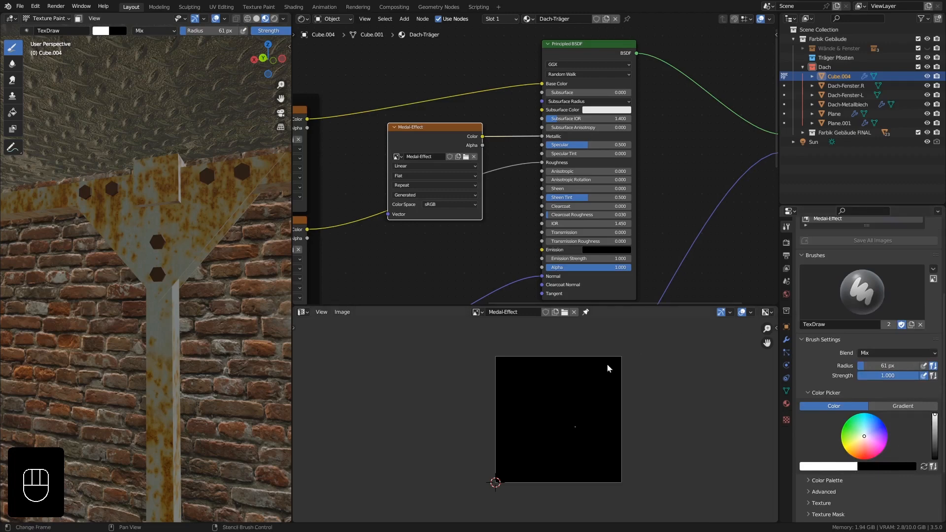
{"action": "mouse_move", "coordinate": [193, 199]}
{"action": "left_mouse_down"}
{"action": "mouse_move", "coordinate": [209, 220]}
{"action": "mouse_move", "coordinate": [207, 201]}
{"action": "mouse_move", "coordinate": [169, 253]}
{"action": "mouse_move", "coordinate": [186, 245]}
{"action": "mouse_move", "coordinate": [190, 259]}
{"action": "left_mouse_up"}
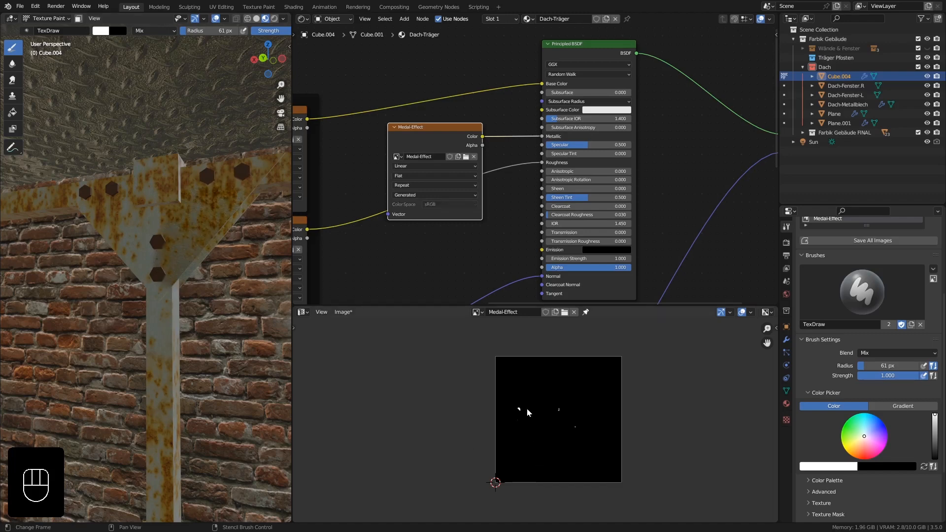
{"action": "middle_click_drag", "start_coordinate": [216, 271], "coordinate": [218, 254]}
{"action": "mouse_move", "coordinate": [218, 254]}
{"action": "middle_mouse_down", "text": "ctrl"}
{"action": "mouse_move", "coordinate": [206, 246]}
{"action": "mouse_move", "coordinate": [210, 227]}
{"action": "mouse_move", "coordinate": [168, 221]}
{"action": "mouse_move", "coordinate": [180, 207]}
{"action": "mouse_move", "coordinate": [194, 210]}
{"action": "middle_mouse_up", "text": "ctrl"}
{"action": "left_click", "coordinate": [204, 207]}
{"action": "mouse_move", "coordinate": [178, 238]}
{"action": "left_mouse_down"}
{"action": "mouse_move", "coordinate": [53, 363]}
{"action": "mouse_move", "coordinate": [117, 328]}
{"action": "left_mouse_up"}
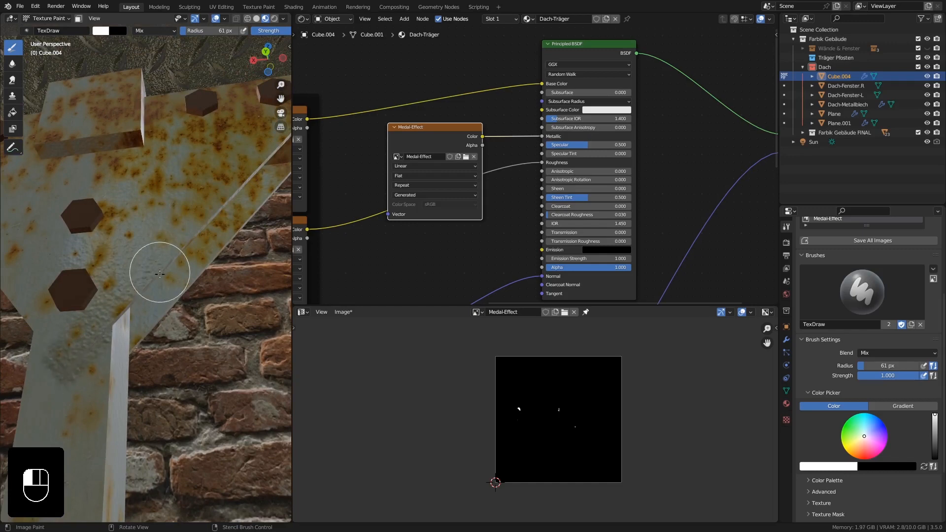
{"action": "middle_click_drag", "start_coordinate": [159, 264], "coordinate": [213, 329]}
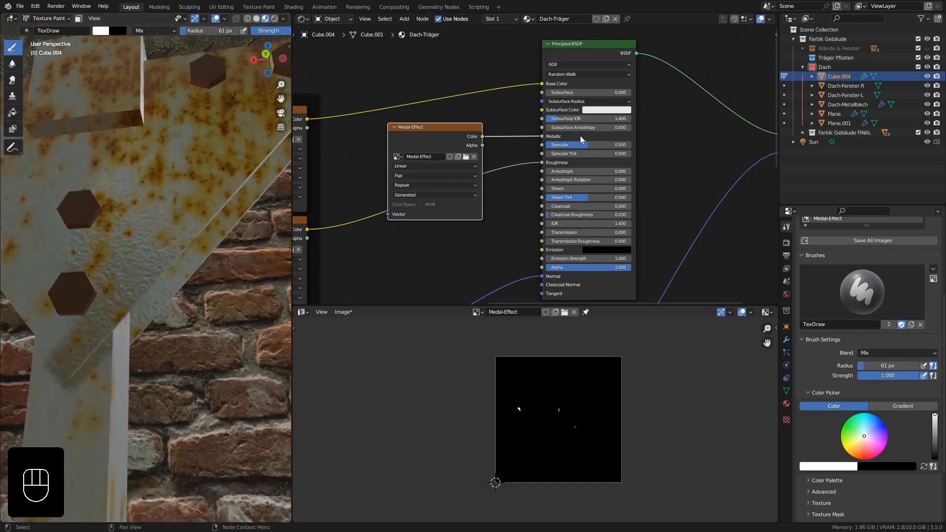
{"action": "scroll", "coordinate": [516, 419], "scroll_direction": "up", "scroll_amount": 7}
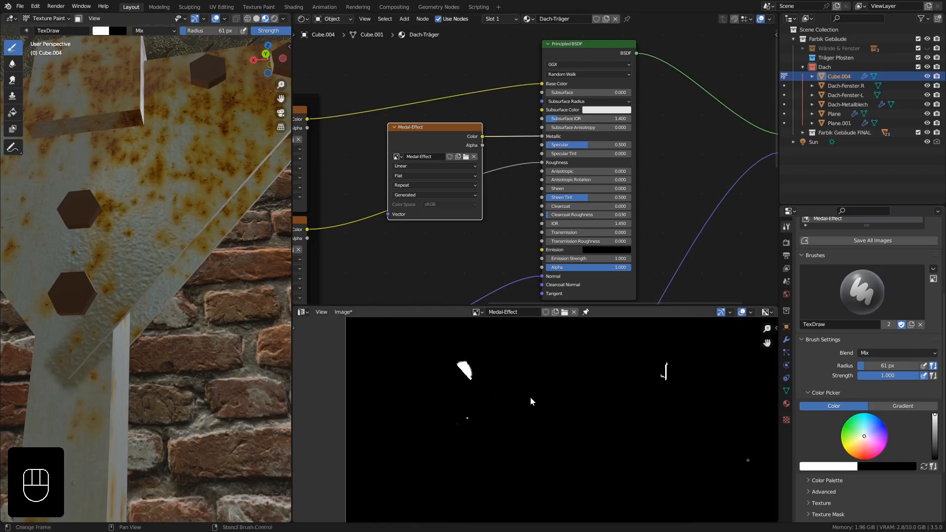
{"action": "scroll", "coordinate": [530, 397], "scroll_direction": "down", "scroll_amount": 5}
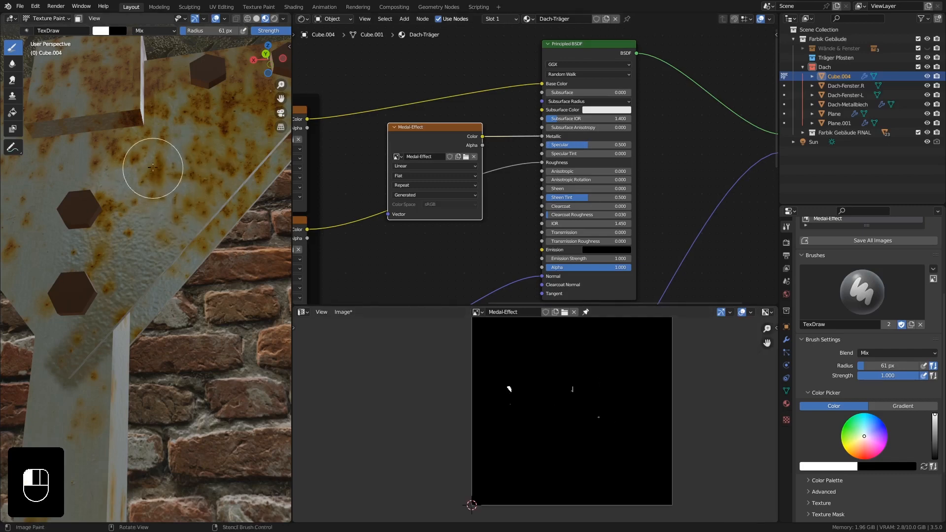
Reduce the brush radius to 34 px and paint white on the truss post just below the gusset plate.
{"action": "mouse_move", "coordinate": [132, 254]}
{"action": "middle_mouse_down"}
{"action": "mouse_move", "coordinate": [190, 233]}
{"action": "mouse_move", "coordinate": [147, 253]}
{"action": "mouse_move", "coordinate": [143, 321]}
{"action": "mouse_move", "coordinate": [149, 251]}
{"action": "mouse_move", "coordinate": [145, 285]}
{"action": "mouse_move", "coordinate": [126, 275]}
{"action": "mouse_move", "coordinate": [162, 164]}
{"action": "middle_mouse_up"}
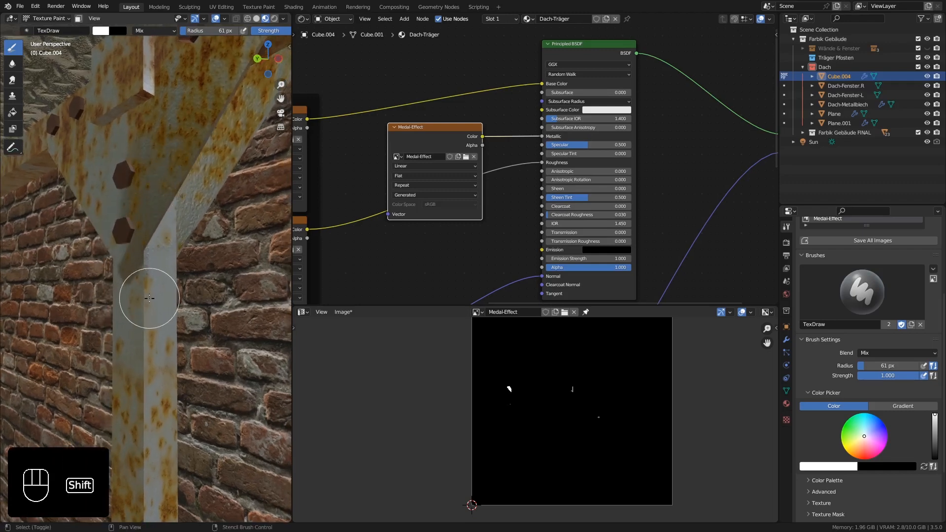
{"action": "middle_click_drag", "start_coordinate": [149, 298], "coordinate": [151, 266], "text": "shift"}
{"action": "key", "text": "f"}
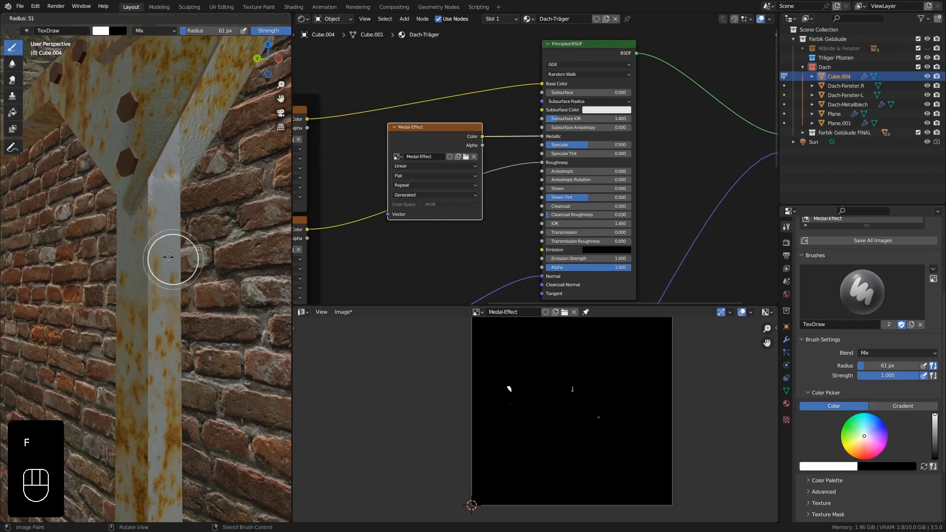
{"action": "left_click", "coordinate": [159, 252]}
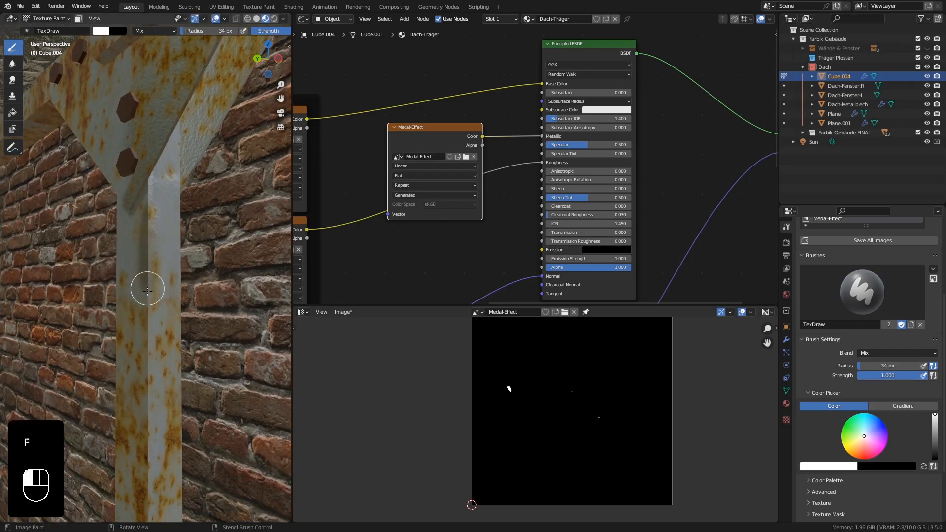
{"action": "middle_click_drag", "start_coordinate": [141, 327], "coordinate": [197, 364]}
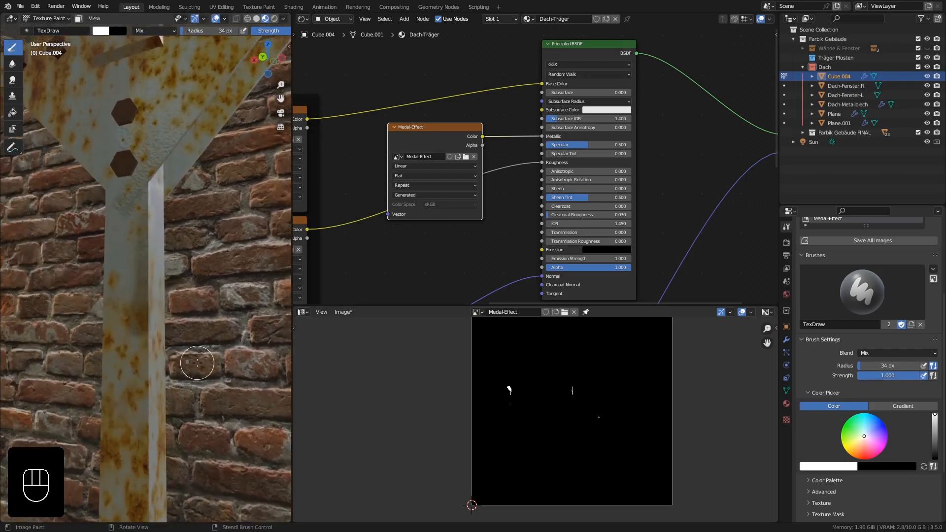
Show the 3D viewport in Rendered shading and return the roof truss to Object Mode.
{"action": "mouse_move", "coordinate": [167, 318]}
{"action": "middle_mouse_down", "text": "shift"}
{"action": "mouse_move", "coordinate": [165, 181]}
{"action": "mouse_move", "coordinate": [221, 210]}
{"action": "mouse_move", "coordinate": [153, 187]}
{"action": "middle_mouse_up", "text": "shift"}
{"action": "middle_click_drag", "start_coordinate": [190, 123], "coordinate": [181, 224], "text": "shift"}
{"action": "middle_click_drag", "start_coordinate": [180, 224], "coordinate": [180, 211]}
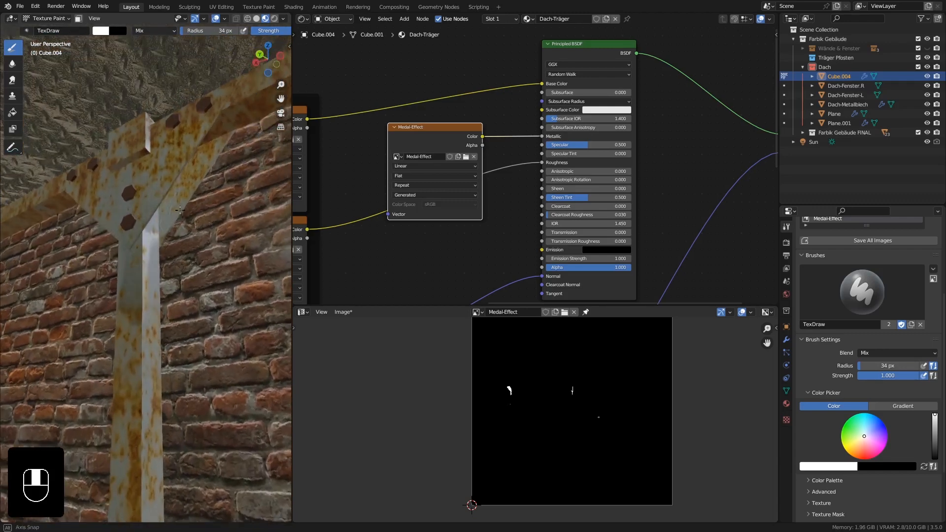
{"action": "left_click", "coordinate": [274, 18]}
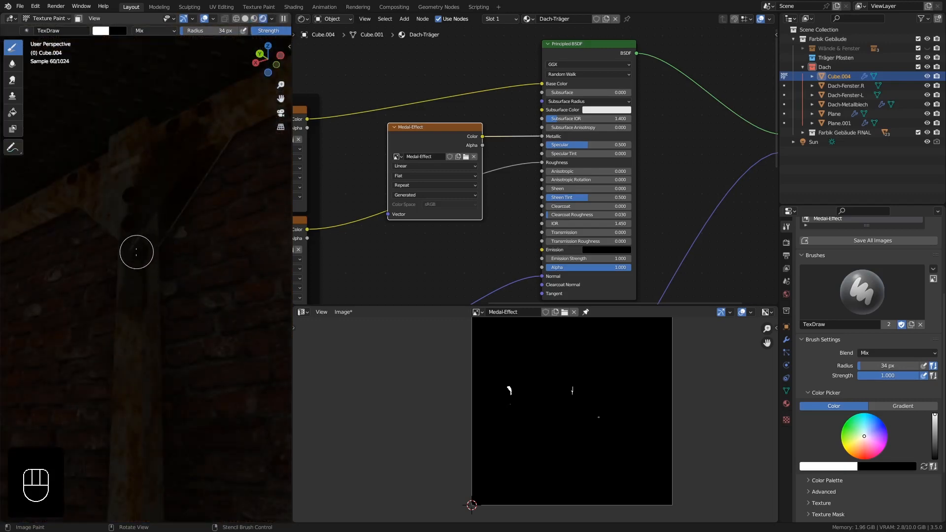
{"action": "key", "text": "shift+a"}
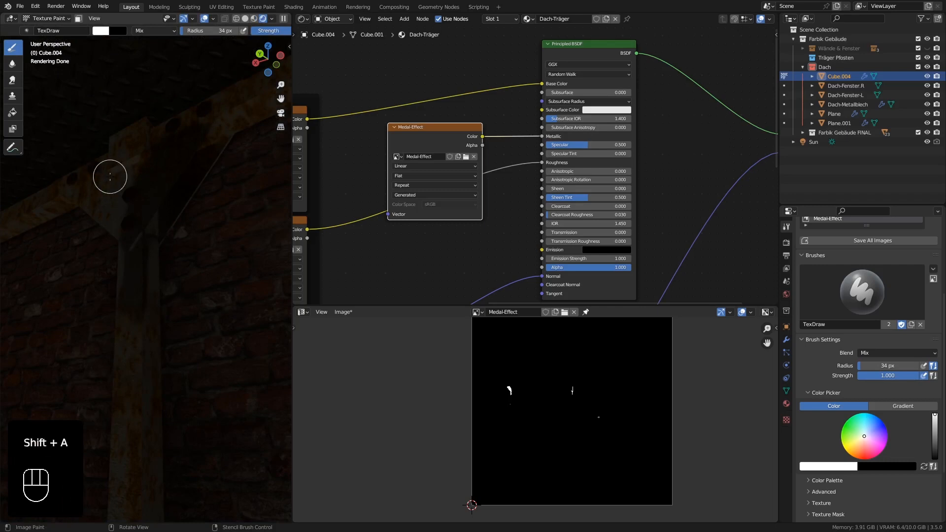
{"action": "left_click", "coordinate": [47, 18]}
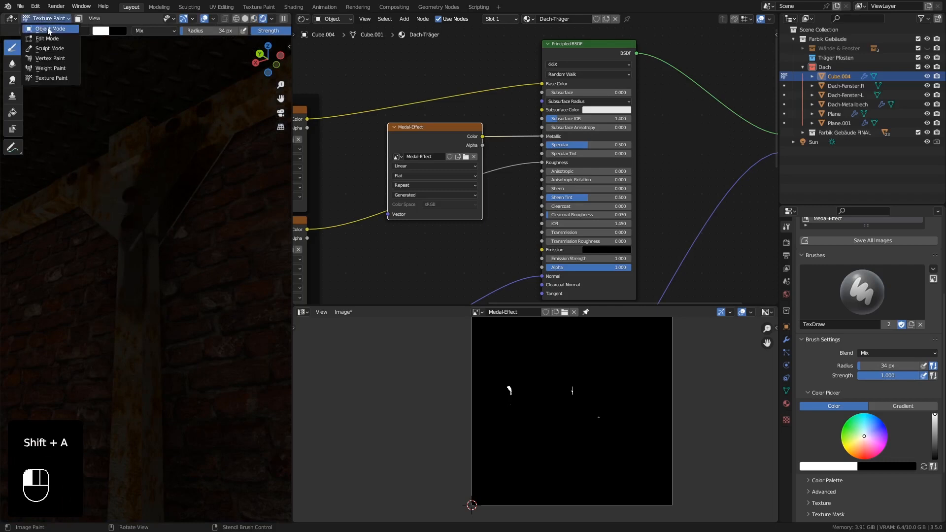
{"action": "left_click", "coordinate": [42, 27]}
Place the 3D cursor on the beam beside the gusset plate and add a point light there.
{"action": "key", "text": "shift+a"}
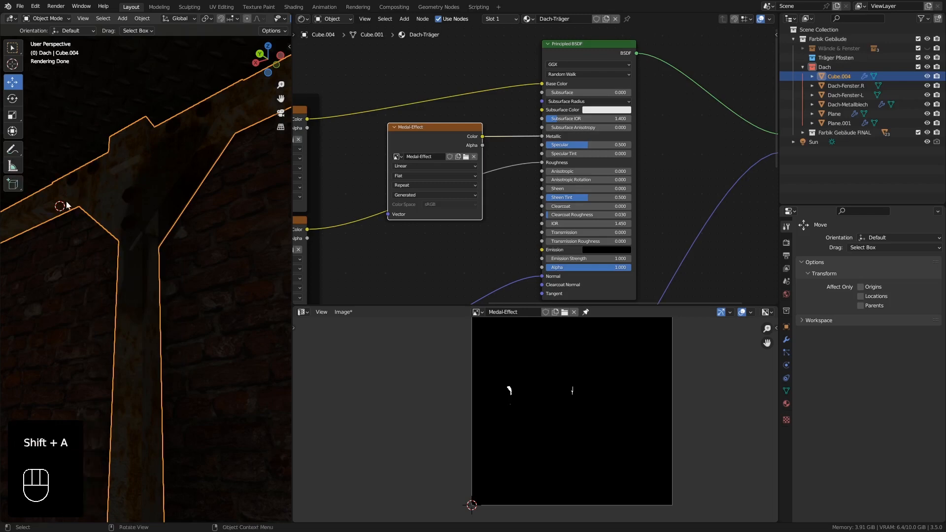
{"action": "right_click", "coordinate": [74, 181], "text": "shift"}
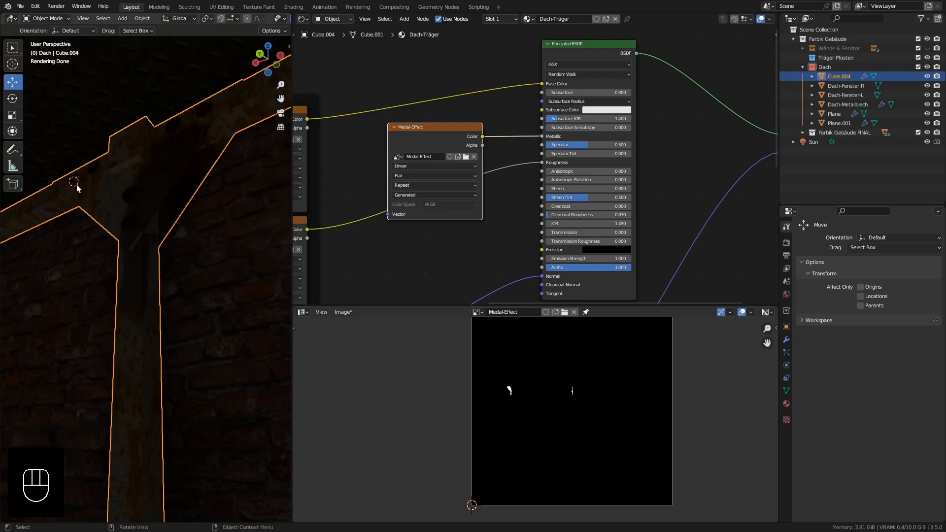
{"action": "key", "text": "shift+a"}
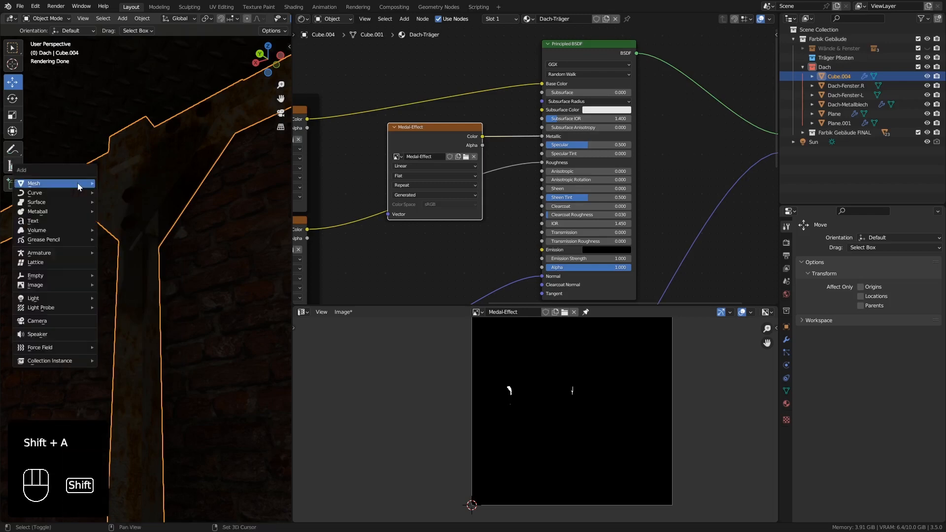
{"action": "mouse_move", "coordinate": [56, 303]}
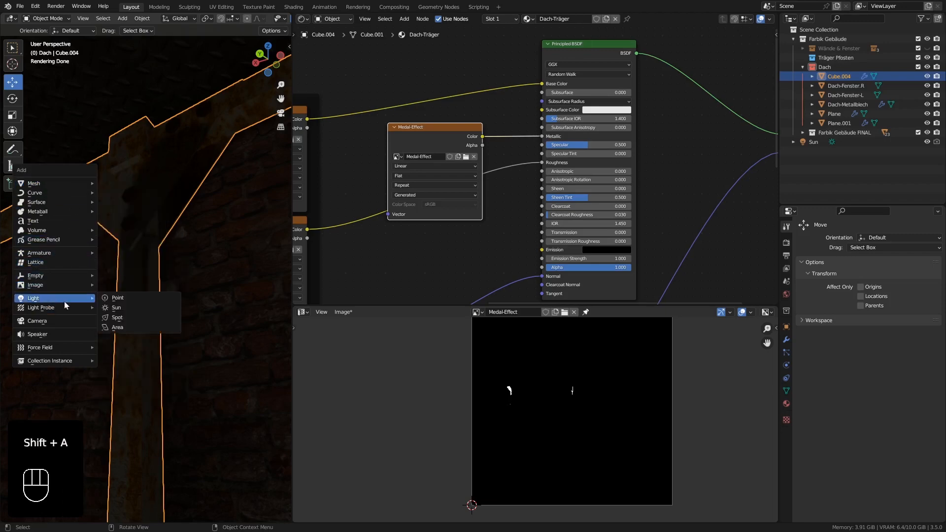
{"action": "left_click", "coordinate": [110, 300]}
Move the point light about -0.4 m along X and 0.06 m along Y so it lights the gusset plate.
{"action": "left_click_drag", "start_coordinate": [63, 173], "coordinate": [185, 109]}
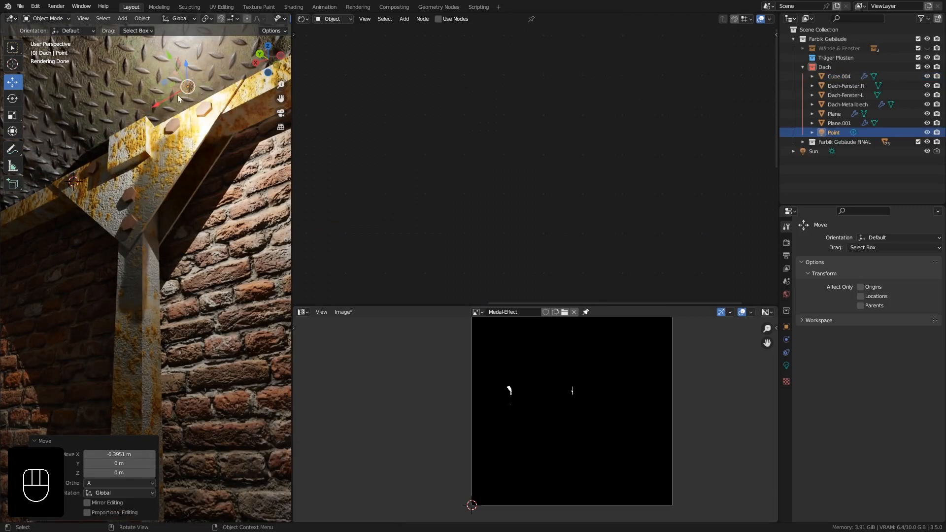
{"action": "left_click_drag", "start_coordinate": [174, 69], "coordinate": [165, 53]}
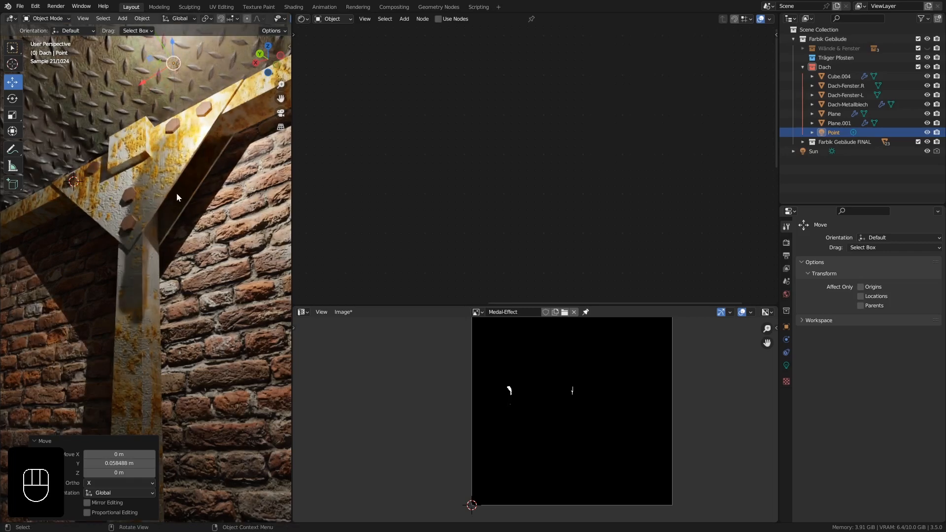
{"action": "middle_click_drag", "start_coordinate": [175, 194], "coordinate": [171, 193], "text": "ctrl"}
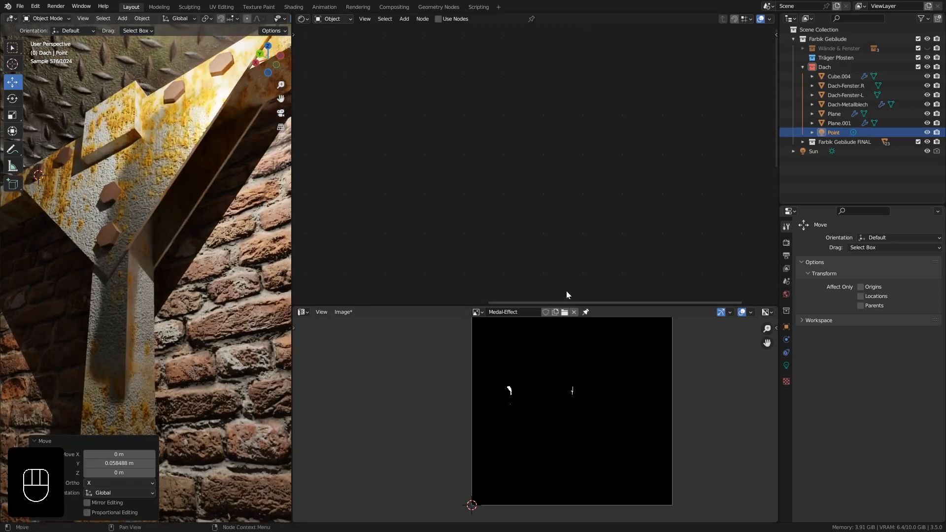
Select the roof truss and move its Medal-Effect texture node farther from the Principled BSDF node.
{"action": "left_click", "coordinate": [158, 192]}
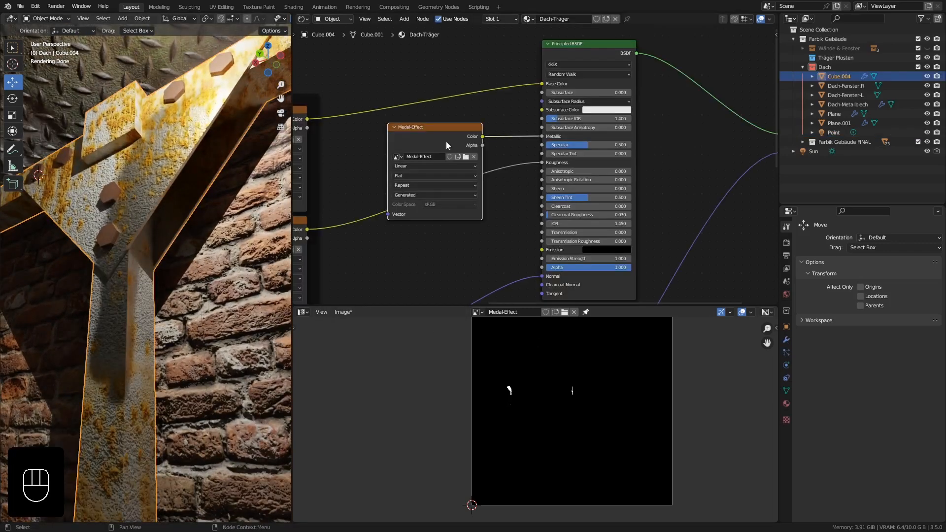
{"action": "left_click_drag", "start_coordinate": [447, 146], "coordinate": [414, 142]}
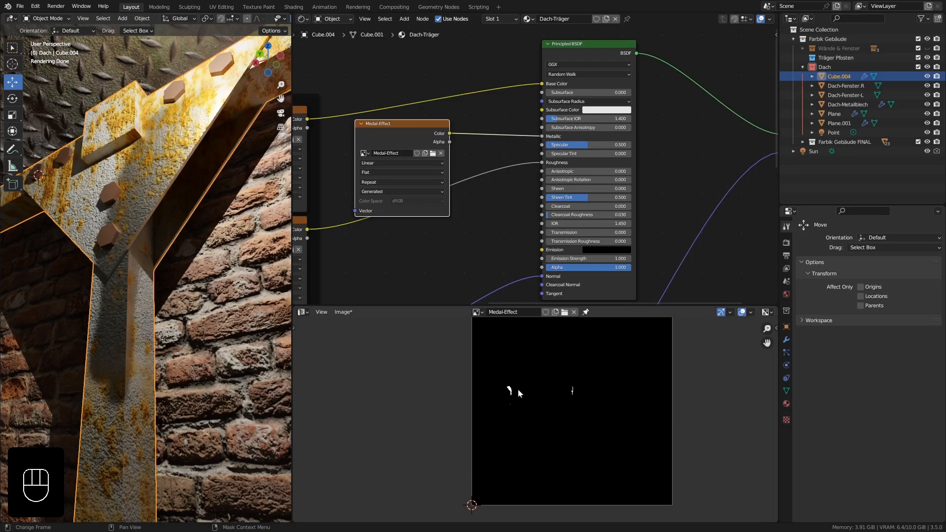
{"action": "middle_click_drag", "start_coordinate": [152, 229], "coordinate": [170, 171]}
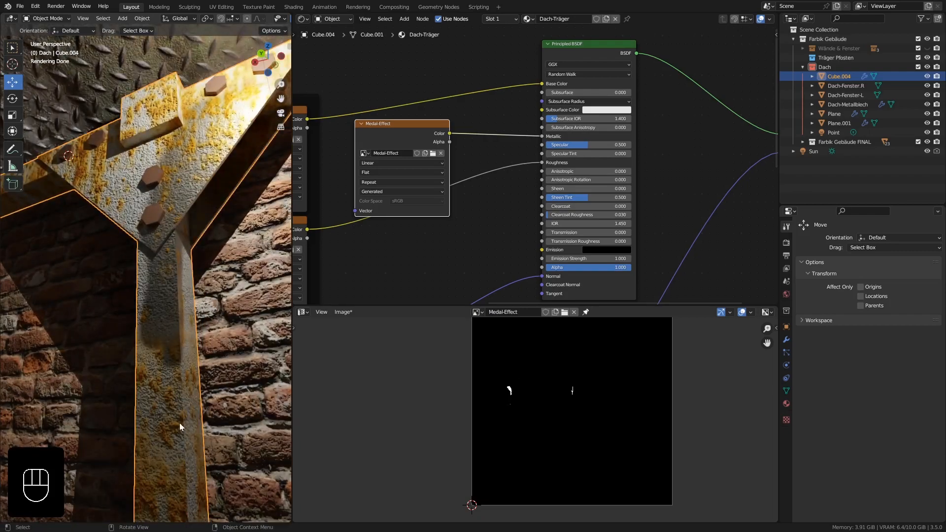
{"action": "middle_click_drag", "start_coordinate": [170, 240], "coordinate": [171, 280], "text": "ctrl"}
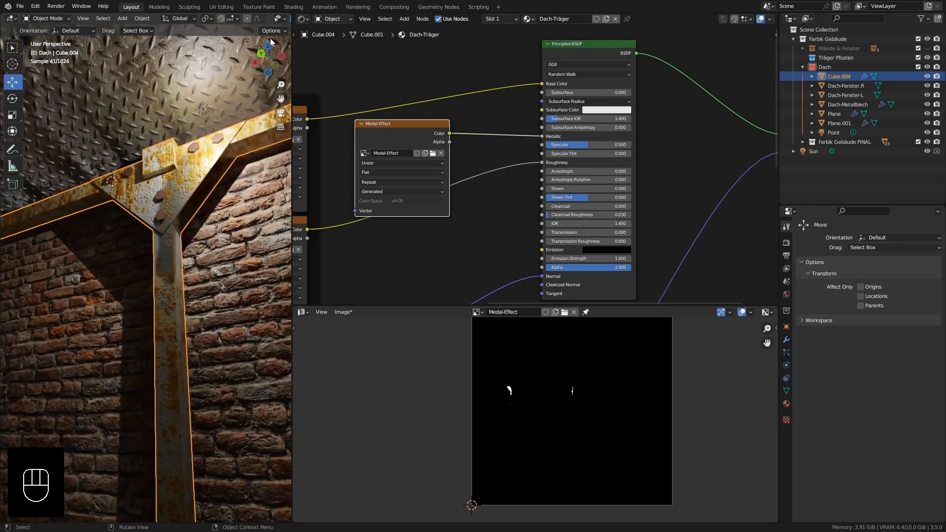
Widen the 3D viewport and show it in Material Preview shading with the whole truss post in view.
{"action": "left_click_drag", "start_coordinate": [351, 69], "coordinate": [420, 70]}
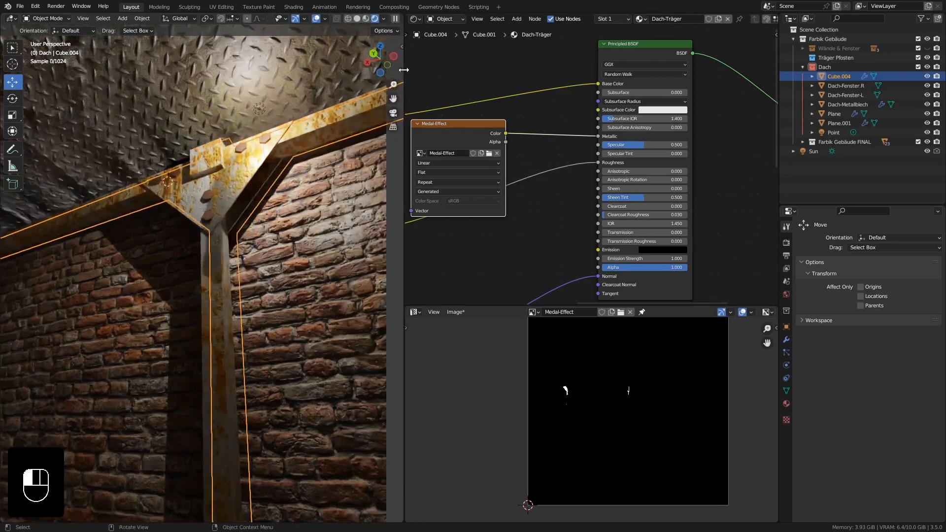
{"action": "left_click", "coordinate": [368, 19]}
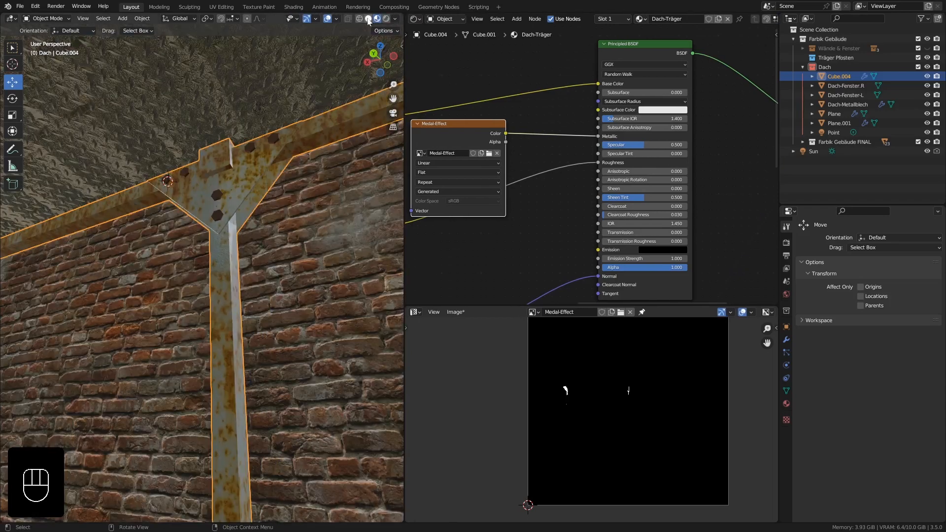
{"action": "middle_click_drag", "start_coordinate": [222, 235], "coordinate": [225, 241]}
{"action": "middle_click_drag", "start_coordinate": [106, 153], "coordinate": [286, 332], "text": "shift"}
{"action": "middle_click_drag", "start_coordinate": [167, 221], "coordinate": [320, 339]}
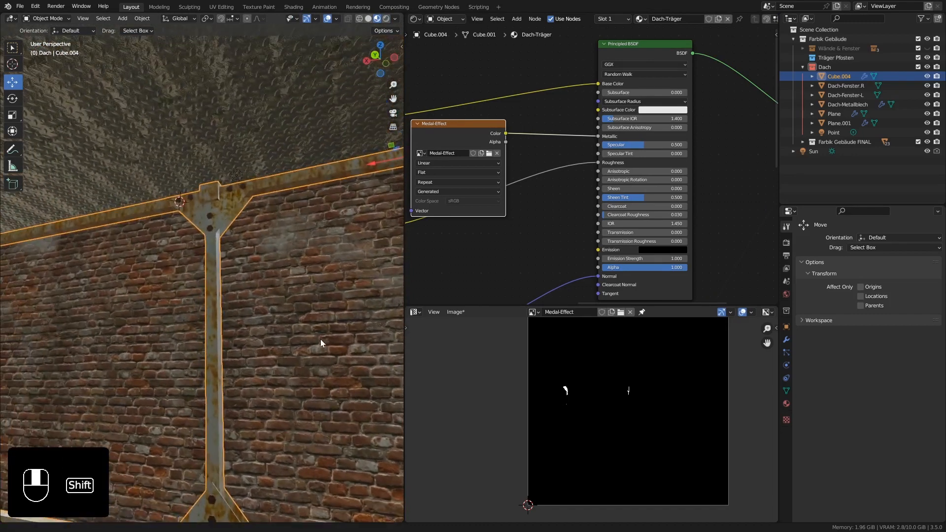
Put the truss in Texture Paint mode, darken the brush colour to mid grey and paint the post below the gusset plate.
{"action": "left_click", "coordinate": [48, 19]}
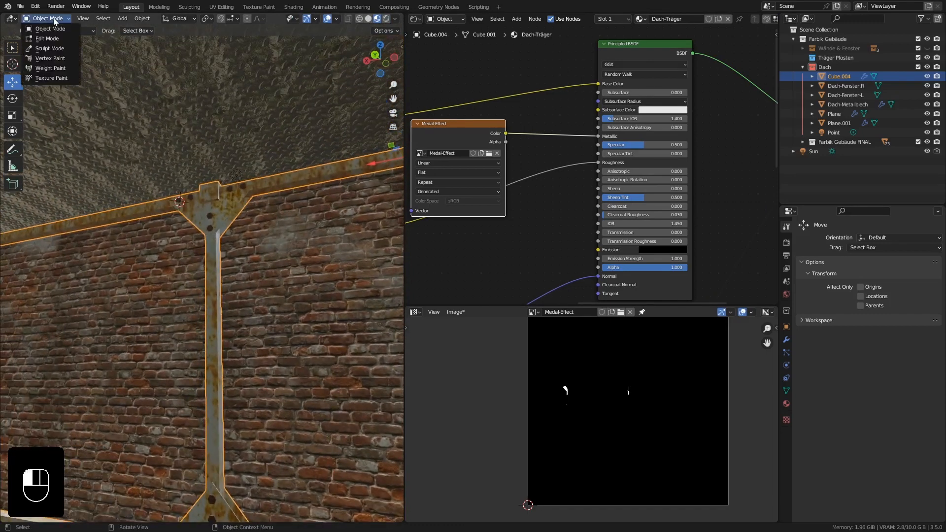
{"action": "left_click", "coordinate": [69, 78]}
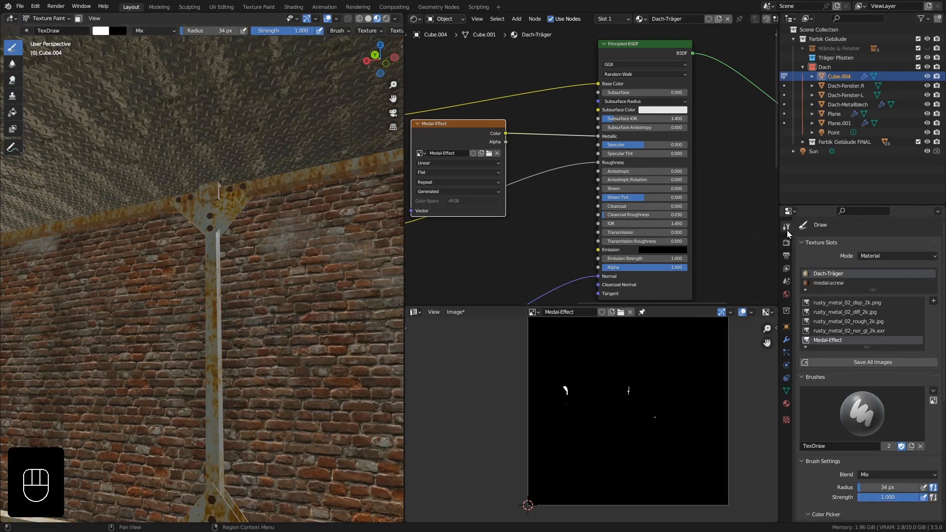
{"action": "scroll", "coordinate": [877, 345], "scroll_direction": "down", "scroll_amount": 7}
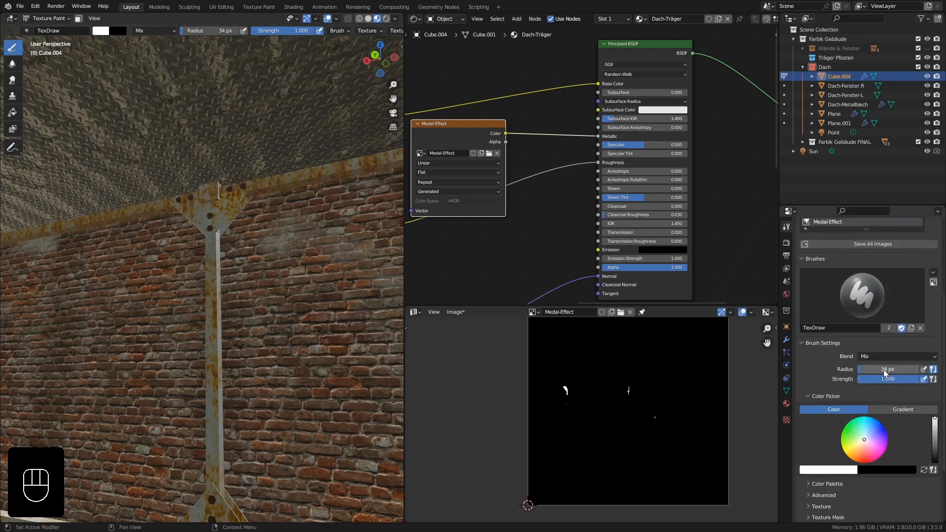
{"action": "left_click_drag", "start_coordinate": [936, 400], "coordinate": [935, 422]}
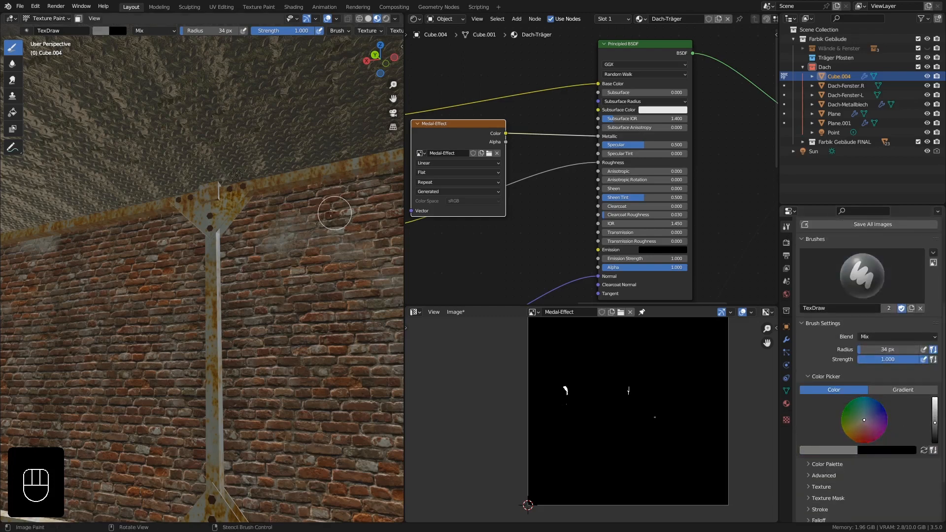
{"action": "middle_click_drag", "start_coordinate": [224, 264], "coordinate": [198, 184], "text": "ctrl"}
{"action": "left_click_drag", "start_coordinate": [198, 184], "coordinate": [200, 265]}
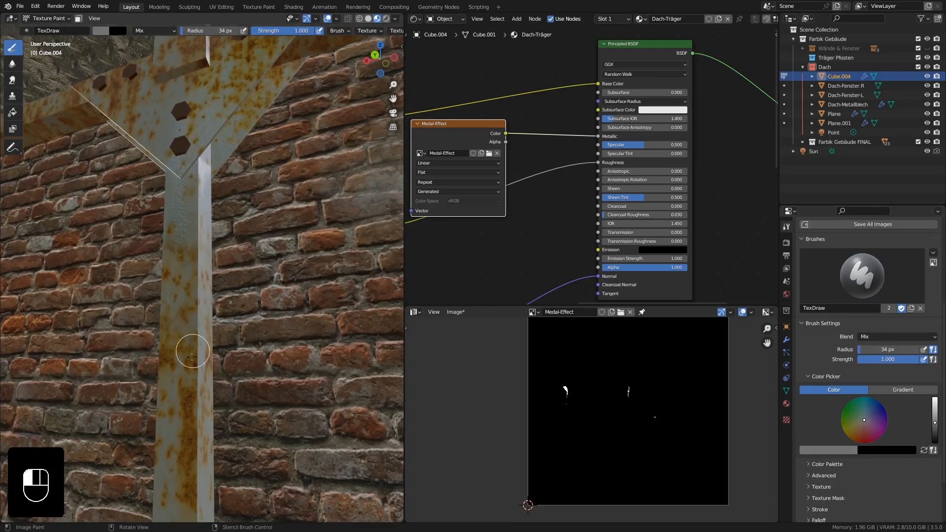
Raise the brush colour to white and paint the truss post below its upper gusset plate on the Medal-Effect mask.
{"action": "left_click_drag", "start_coordinate": [930, 425], "coordinate": [935, 395]}
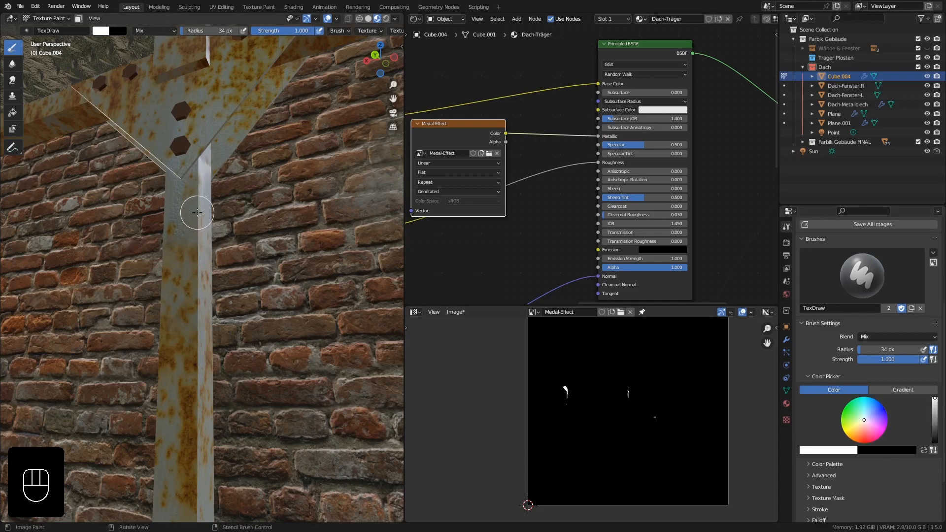
{"action": "mouse_move", "coordinate": [197, 370]}
{"action": "left_mouse_down"}
{"action": "mouse_move", "coordinate": [185, 368]}
{"action": "mouse_move", "coordinate": [185, 462]}
{"action": "left_mouse_up"}
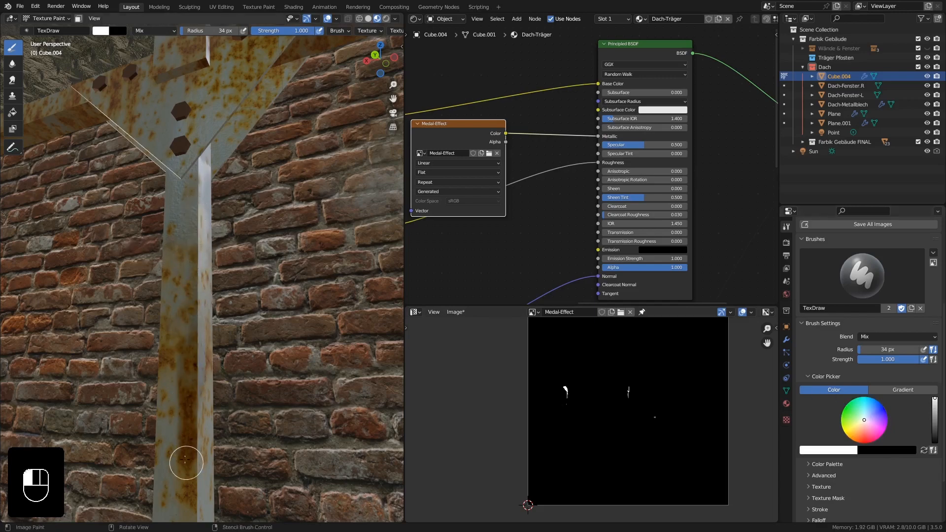
{"action": "scroll", "coordinate": [192, 220], "scroll_direction": "down", "scroll_amount": 6}
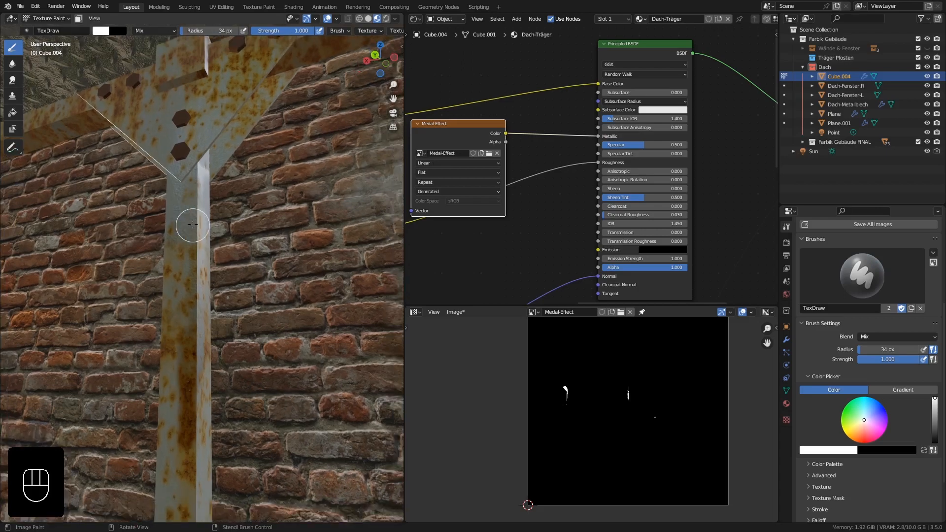
{"action": "middle_click_drag", "start_coordinate": [193, 224], "coordinate": [188, 251]}
Paint white over the post's lower gusset plate and the adjoining stretches of the bottom beam.
{"action": "mouse_move", "coordinate": [206, 342]}
{"action": "middle_mouse_down", "text": "shift"}
{"action": "mouse_move", "coordinate": [200, 175]}
{"action": "mouse_move", "coordinate": [215, 359]}
{"action": "mouse_move", "coordinate": [268, 397]}
{"action": "middle_mouse_up", "text": "shift"}
{"action": "mouse_move", "coordinate": [233, 375]}
{"action": "left_mouse_down"}
{"action": "mouse_move", "coordinate": [256, 389]}
{"action": "mouse_move", "coordinate": [360, 410]}
{"action": "left_mouse_up"}
{"action": "middle_click_drag", "start_coordinate": [156, 418], "coordinate": [207, 403]}
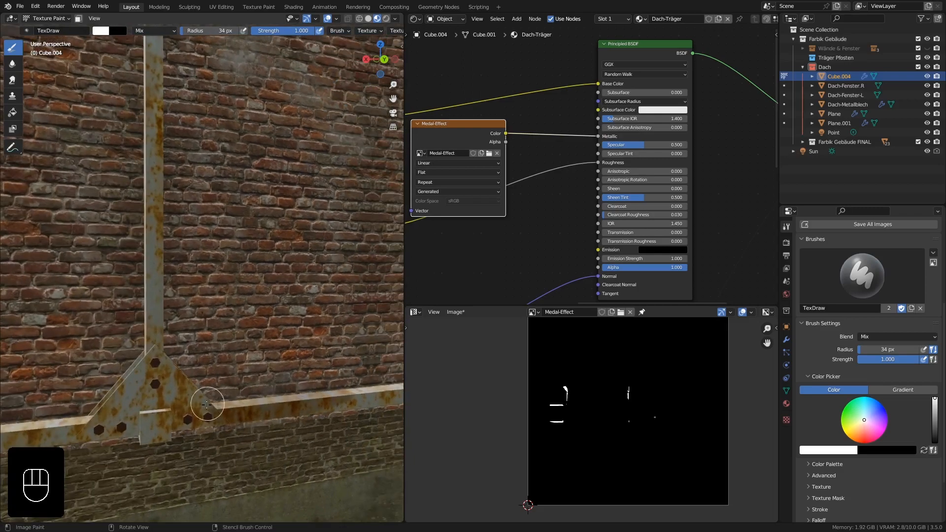
{"action": "mouse_move", "coordinate": [147, 423]}
{"action": "left_mouse_down"}
{"action": "mouse_move", "coordinate": [141, 418]}
{"action": "mouse_move", "coordinate": [171, 417]}
{"action": "mouse_move", "coordinate": [159, 439]}
{"action": "mouse_move", "coordinate": [154, 410]}
{"action": "left_mouse_up"}
{"action": "mouse_move", "coordinate": [154, 410]}
{"action": "middle_mouse_down"}
{"action": "mouse_move", "coordinate": [172, 400]}
{"action": "mouse_move", "coordinate": [171, 306]}
{"action": "middle_mouse_up"}
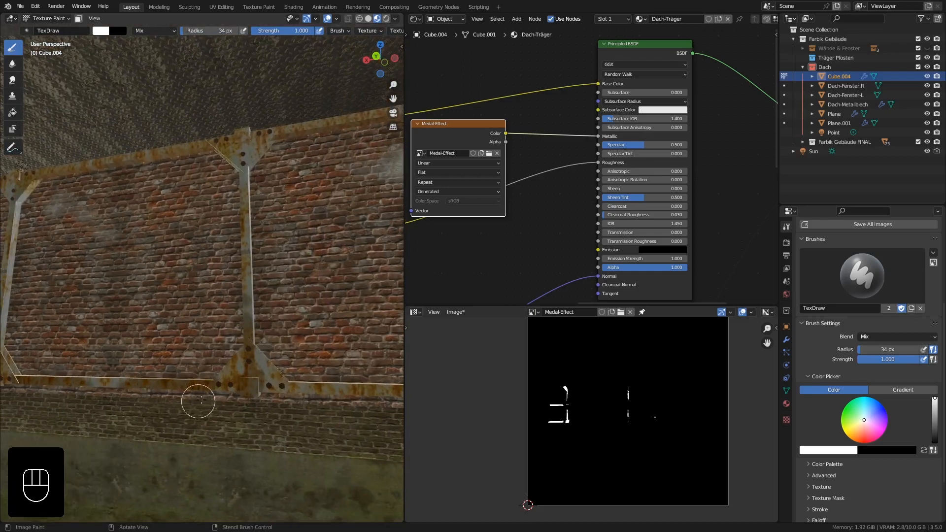
Paint the upper gusset plate area and the top of the post from a low view under the roof.
{"action": "middle_click_drag", "start_coordinate": [199, 401], "coordinate": [220, 263]}
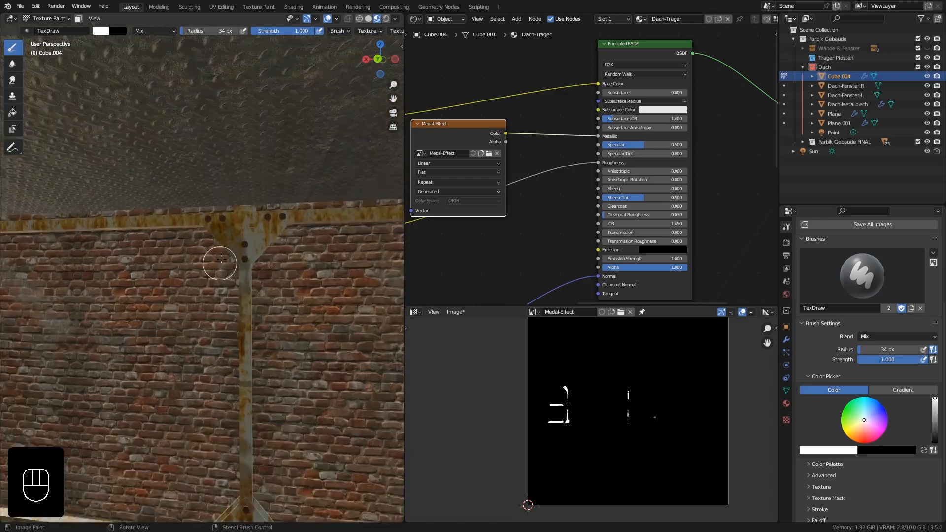
{"action": "scroll", "coordinate": [190, 181], "scroll_direction": "up", "scroll_amount": 3}
{"action": "middle_click_drag", "start_coordinate": [185, 206], "coordinate": [231, 240]}
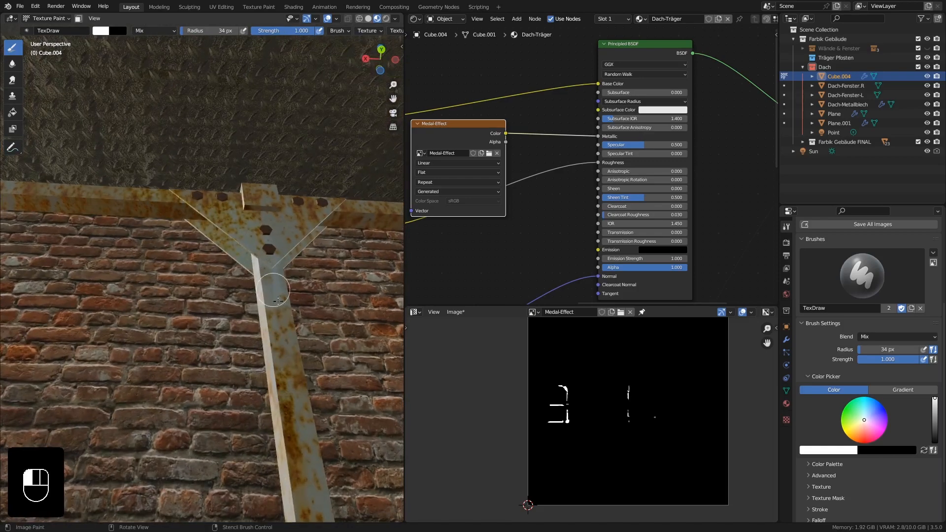
{"action": "middle_click_drag", "start_coordinate": [273, 344], "coordinate": [256, 248]}
{"action": "left_click_drag", "start_coordinate": [268, 270], "coordinate": [268, 295]}
{"action": "scroll", "coordinate": [282, 335], "scroll_direction": "down", "scroll_amount": 5}
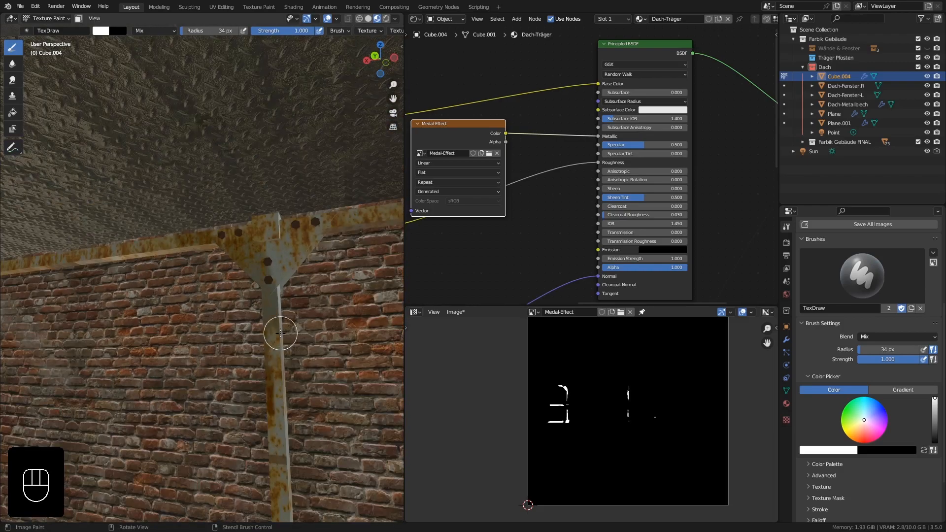
Paint the lower part of the next post towards the truss's tapered end.
{"action": "mouse_move", "coordinate": [182, 204]}
{"action": "middle_mouse_down", "text": "shift"}
{"action": "mouse_move", "coordinate": [231, 199]}
{"action": "mouse_move", "coordinate": [237, 173]}
{"action": "middle_mouse_up", "text": "shift"}
{"action": "scroll", "coordinate": [188, 201], "scroll_direction": "down", "scroll_amount": 2}
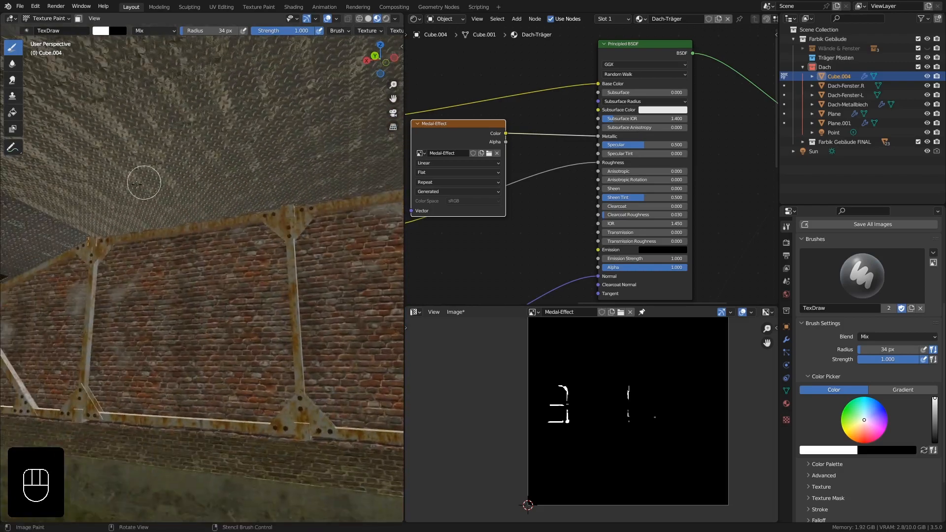
{"action": "mouse_move", "coordinate": [130, 185]}
{"action": "middle_mouse_down"}
{"action": "mouse_move", "coordinate": [81, 246]}
{"action": "mouse_move", "coordinate": [180, 202]}
{"action": "middle_mouse_up"}
{"action": "scroll", "coordinate": [177, 296], "scroll_direction": "up", "scroll_amount": 4}
{"action": "mouse_move", "coordinate": [165, 313]}
{"action": "left_mouse_down"}
{"action": "mouse_move", "coordinate": [157, 323]}
{"action": "mouse_move", "coordinate": [160, 277]}
{"action": "left_mouse_up"}
{"action": "mouse_move", "coordinate": [161, 272]}
{"action": "middle_mouse_down"}
{"action": "mouse_move", "coordinate": [127, 253]}
{"action": "mouse_move", "coordinate": [158, 252]}
{"action": "middle_mouse_up"}
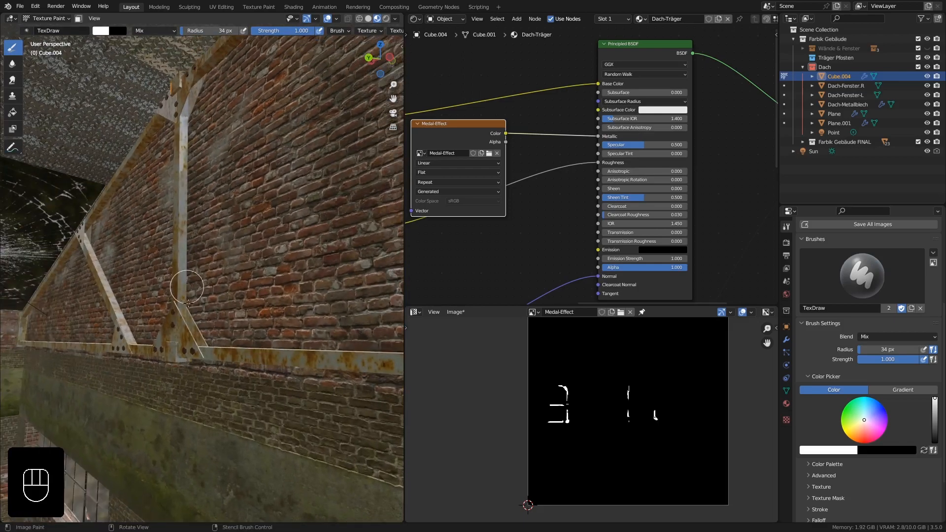
Paint that post's lower gusset plate and the bottom beam beside it.
{"action": "middle_click_drag", "start_coordinate": [199, 295], "coordinate": [183, 337]}
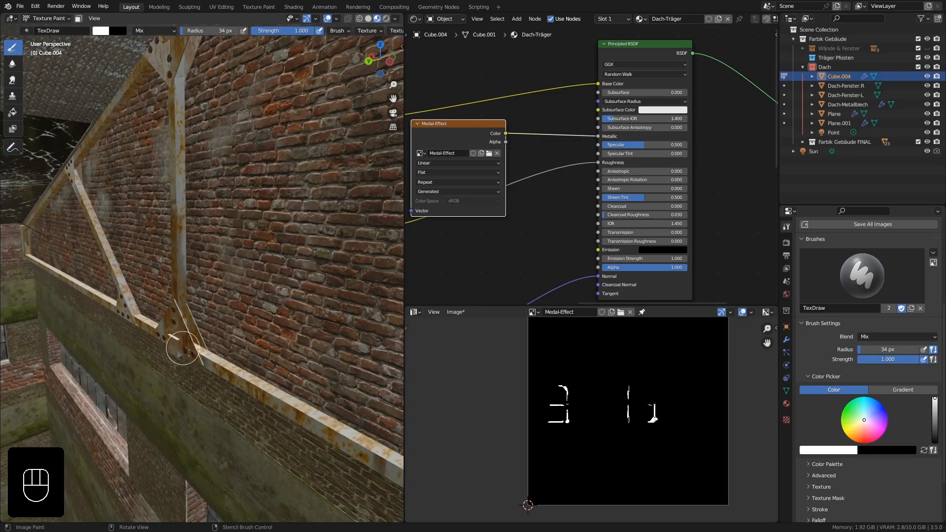
{"action": "left_click_drag", "start_coordinate": [218, 367], "coordinate": [163, 333]}
{"action": "middle_click_drag", "start_coordinate": [163, 333], "coordinate": [195, 307]}
{"action": "middle_click_drag", "start_coordinate": [194, 307], "coordinate": [217, 337], "text": "shift"}
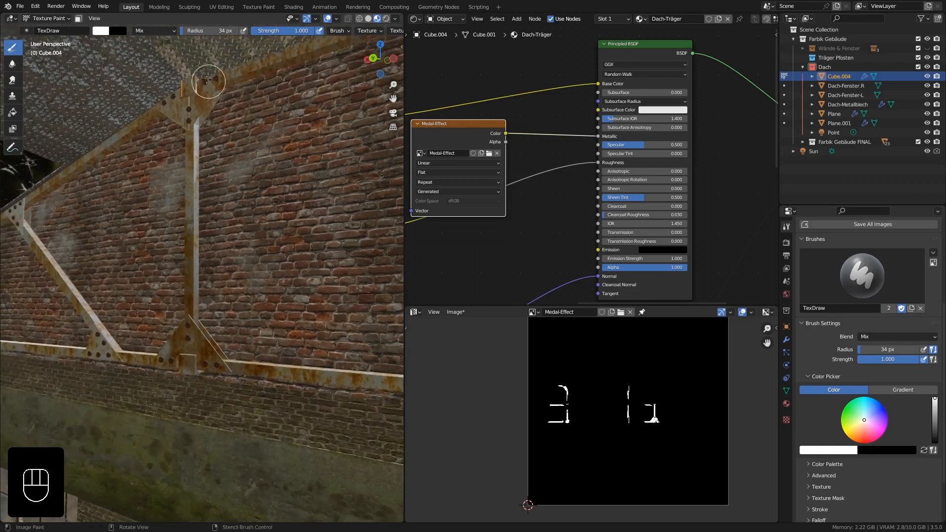
Paint the sloping top beam, the diagonal strut and its gusset plates near the truss's tapered end.
{"action": "left_click_drag", "start_coordinate": [152, 108], "coordinate": [63, 173]}
{"action": "middle_click_drag", "start_coordinate": [63, 173], "coordinate": [132, 232], "text": "shift"}
{"action": "mouse_move", "coordinate": [55, 215]}
{"action": "left_mouse_down"}
{"action": "mouse_move", "coordinate": [109, 262]}
{"action": "mouse_move", "coordinate": [152, 328]}
{"action": "left_mouse_up"}
{"action": "middle_click_drag", "start_coordinate": [152, 329], "coordinate": [176, 314]}
{"action": "left_click_drag", "start_coordinate": [167, 345], "coordinate": [212, 351]}
{"action": "middle_click_drag", "start_coordinate": [216, 364], "coordinate": [160, 340]}
{"action": "middle_click_drag", "start_coordinate": [158, 217], "coordinate": [156, 349], "text": "shift"}
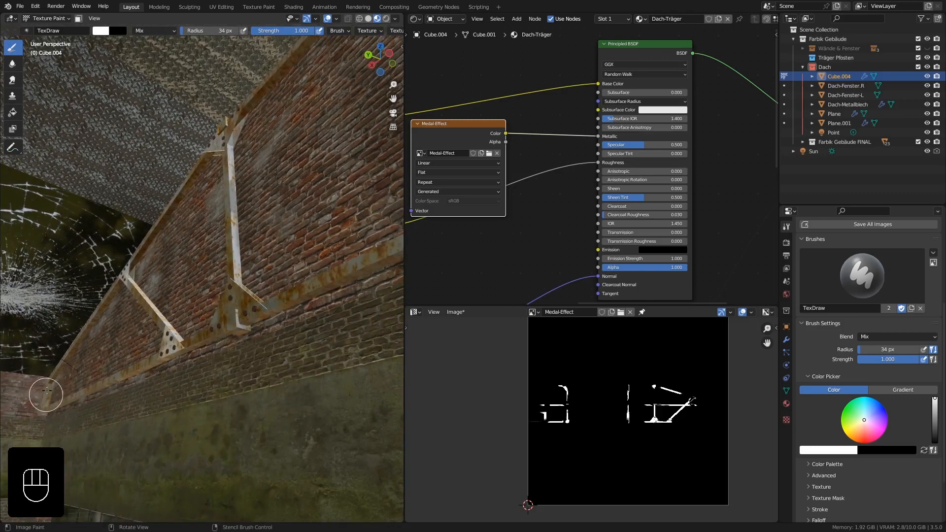
Paint the outermost end of the truss where it meets the wall and view the trusses from inside the hall.
{"action": "left_click_drag", "start_coordinate": [51, 380], "coordinate": [53, 384]}
{"action": "middle_click_drag", "start_coordinate": [52, 384], "coordinate": [104, 428]}
{"action": "middle_click_drag", "start_coordinate": [114, 398], "coordinate": [60, 72], "text": "shift"}
{"action": "scroll", "coordinate": [187, 202], "scroll_direction": "down", "scroll_amount": 6}
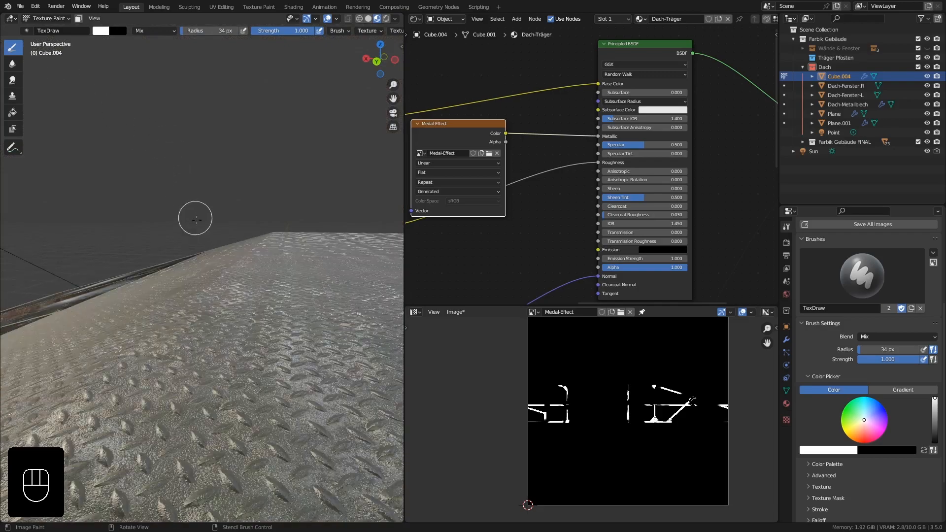
{"action": "mouse_move", "coordinate": [284, 329]}
{"action": "middle_mouse_down", "text": "shift"}
{"action": "mouse_move", "coordinate": [221, 211]}
{"action": "mouse_move", "coordinate": [190, 201]}
{"action": "mouse_move", "coordinate": [39, 49]}
{"action": "middle_mouse_up", "text": "shift"}
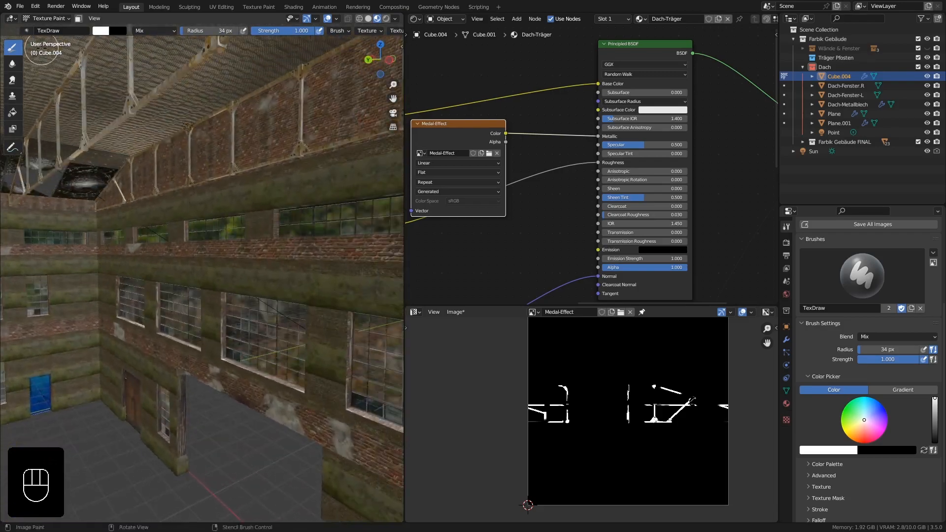
Return the truss to Object Mode and turn off its Array modifier's viewport display.
{"action": "left_click", "coordinate": [43, 19]}
{"action": "left_click", "coordinate": [49, 27]}
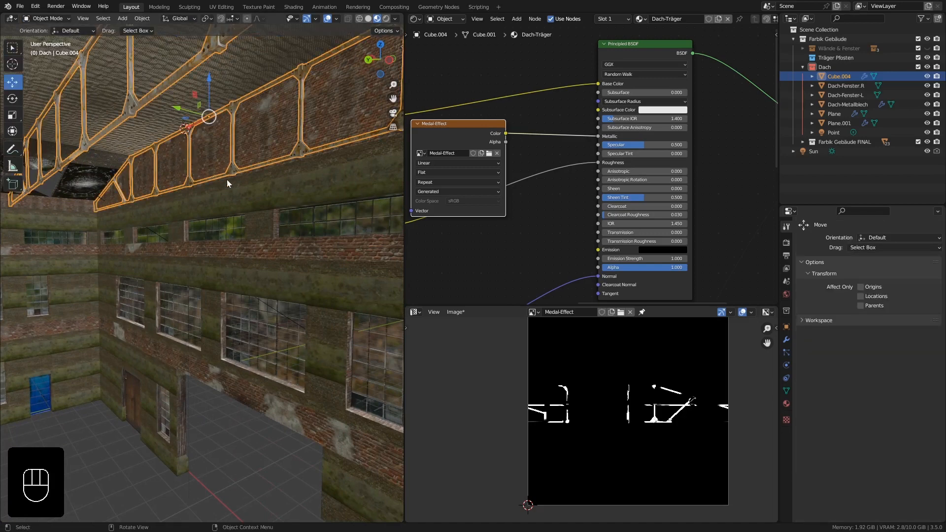
{"action": "left_click", "coordinate": [787, 340]}
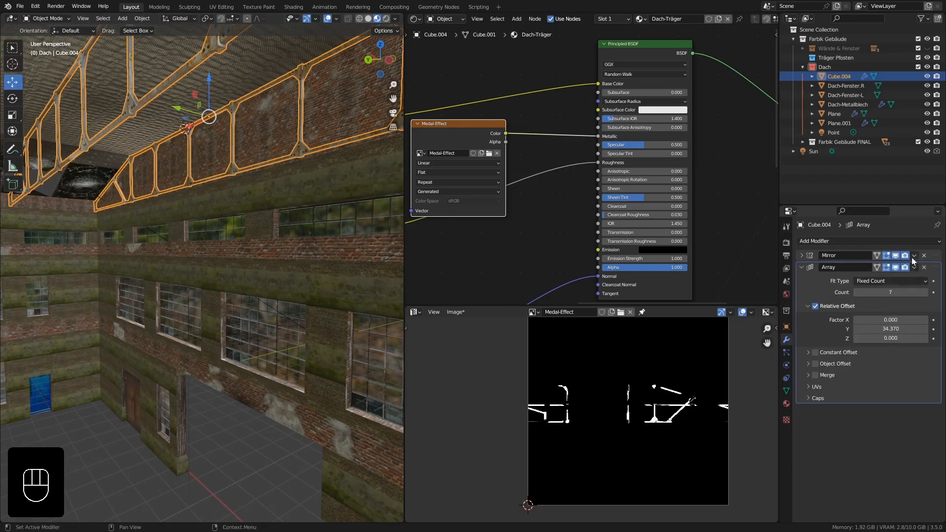
{"action": "left_click", "coordinate": [896, 267]}
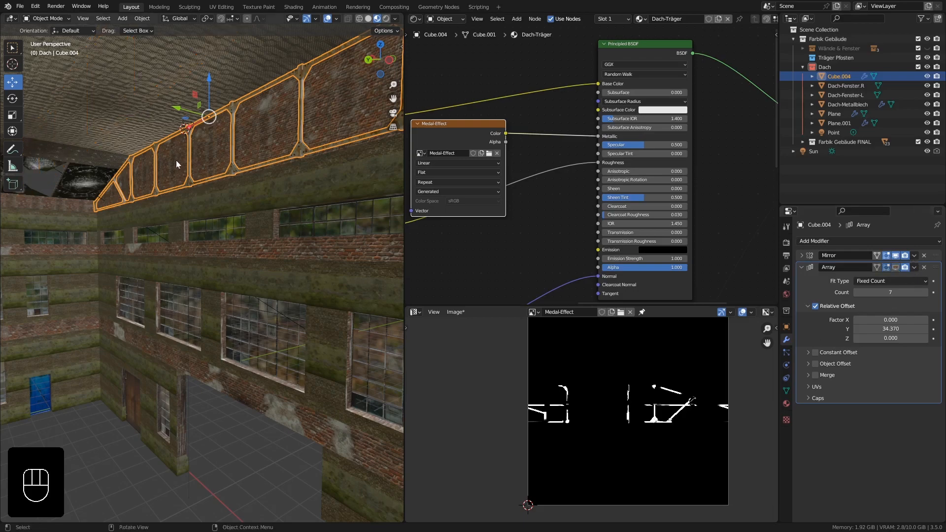
Isolate the truss in local view and put it back in Texture Paint mode.
{"action": "key", "text": "KP_Divide"}
{"action": "scroll", "coordinate": [260, 262], "scroll_direction": "up", "scroll_amount": 4}
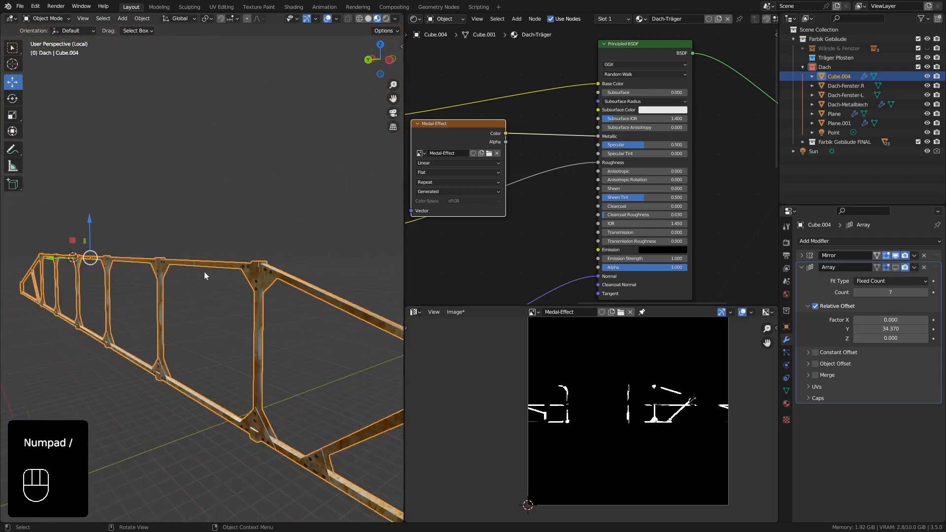
{"action": "middle_click_drag", "start_coordinate": [204, 271], "coordinate": [257, 273]}
{"action": "middle_click_drag", "start_coordinate": [156, 271], "coordinate": [359, 268], "text": "shift"}
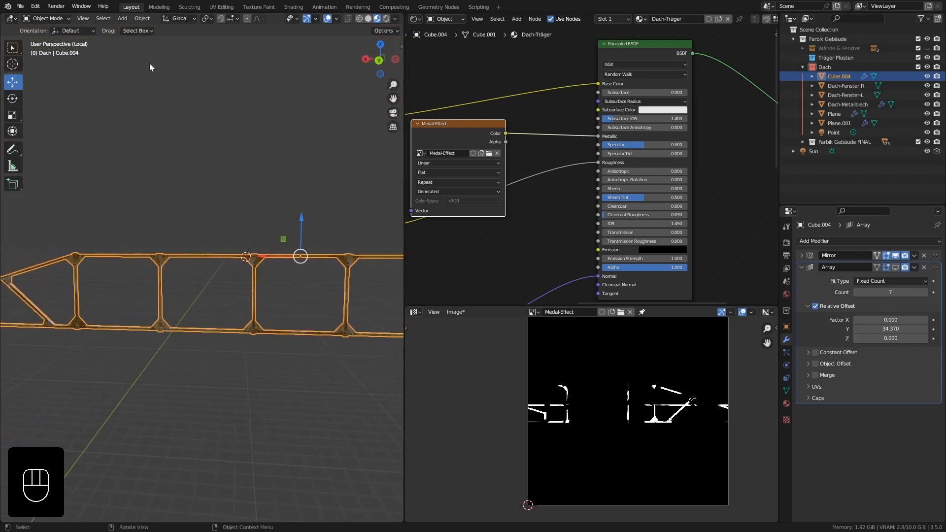
{"action": "left_click", "coordinate": [48, 18]}
{"action": "left_click", "coordinate": [49, 76]}
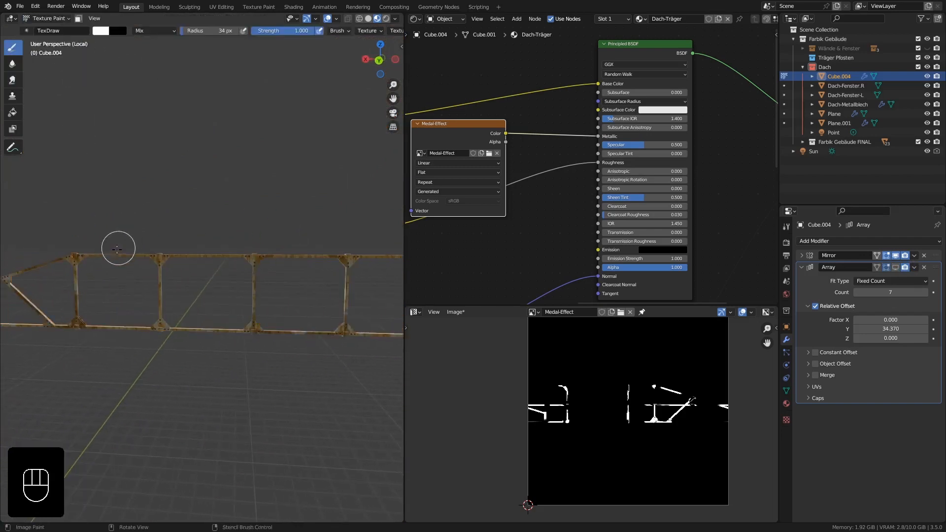
Paint the truss's short end post and the upper gusset plate of the full-height post beside the diagonal strut.
{"action": "left_click_drag", "start_coordinate": [119, 250], "coordinate": [145, 243]}
{"action": "middle_click_drag", "start_coordinate": [146, 242], "coordinate": [123, 256]}
{"action": "middle_click_drag", "start_coordinate": [105, 266], "coordinate": [364, 212], "text": "shift"}
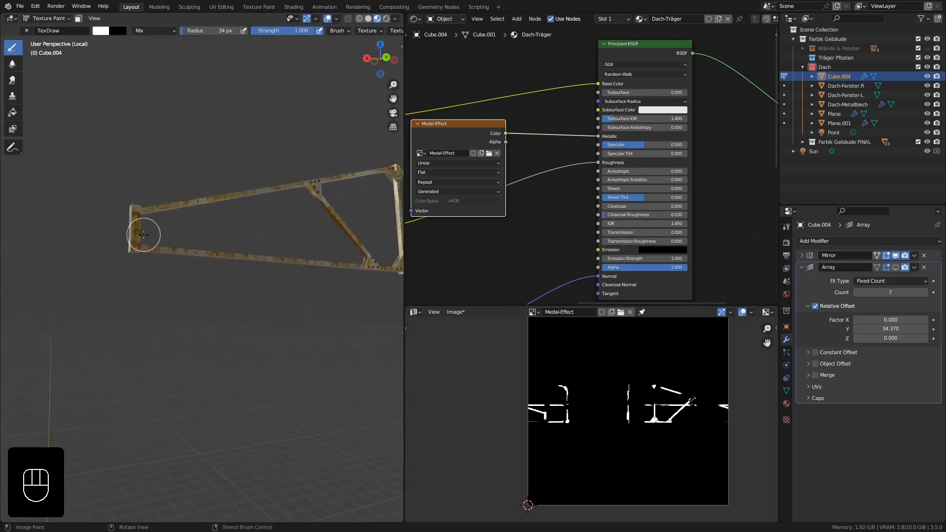
{"action": "middle_click_drag", "start_coordinate": [144, 236], "coordinate": [131, 240]}
{"action": "scroll", "coordinate": [130, 267], "scroll_direction": "up", "scroll_amount": 2}
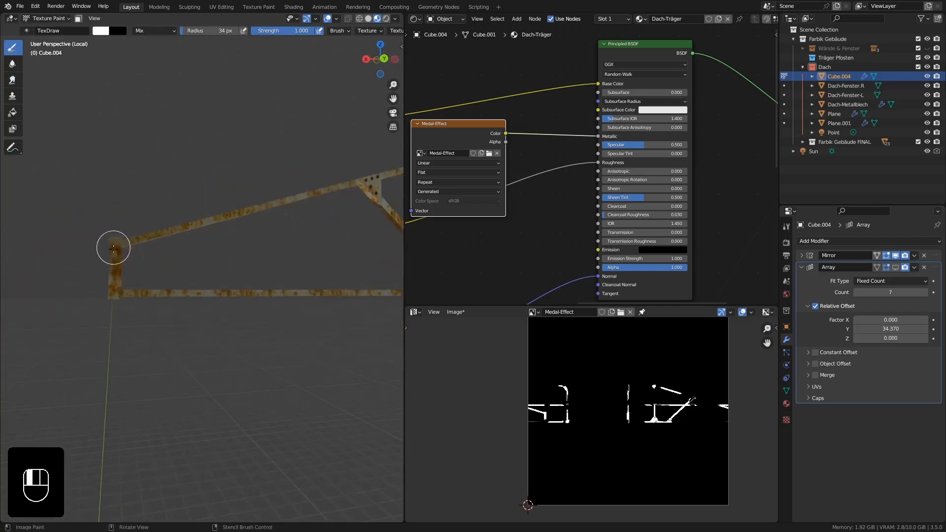
{"action": "middle_click_drag", "start_coordinate": [116, 294], "coordinate": [389, 317]}
{"action": "left_click_drag", "start_coordinate": [203, 185], "coordinate": [191, 183]}
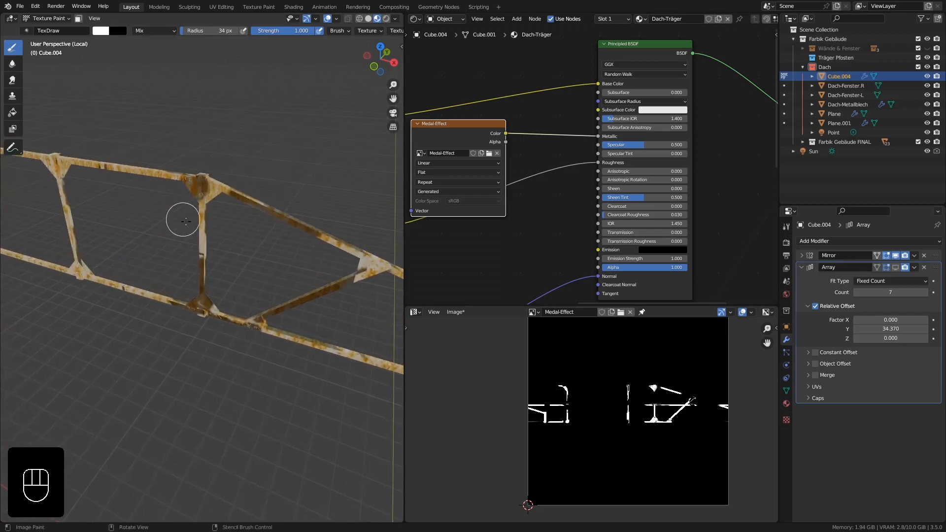
Paint the neighbouring post with its upper gusset plate and stretches of the bottom beam.
{"action": "mouse_move", "coordinate": [186, 221]}
{"action": "middle_mouse_down"}
{"action": "mouse_move", "coordinate": [216, 206]}
{"action": "mouse_move", "coordinate": [267, 231]}
{"action": "mouse_move", "coordinate": [262, 223]}
{"action": "middle_mouse_up"}
{"action": "middle_click_drag", "start_coordinate": [204, 197], "coordinate": [236, 208]}
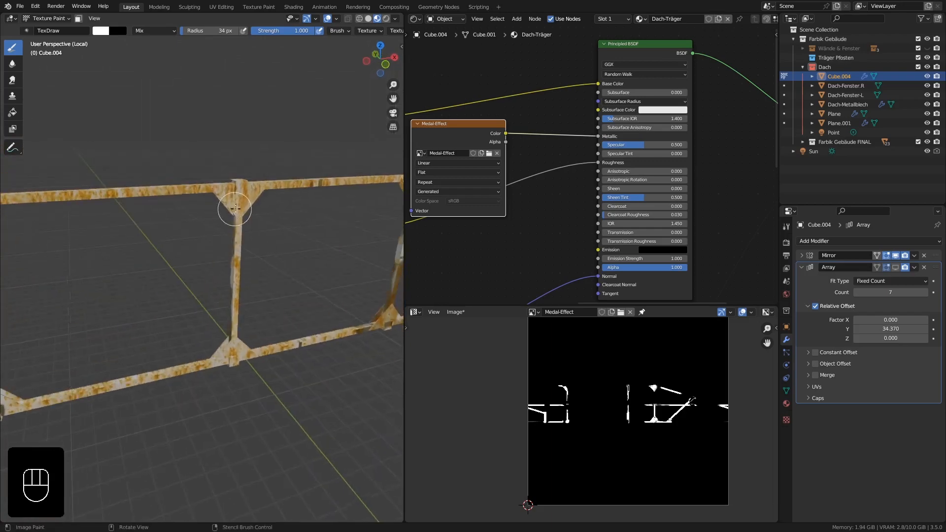
{"action": "left_click", "coordinate": [246, 200]}
{"action": "middle_click_drag", "start_coordinate": [236, 243], "coordinate": [245, 333]}
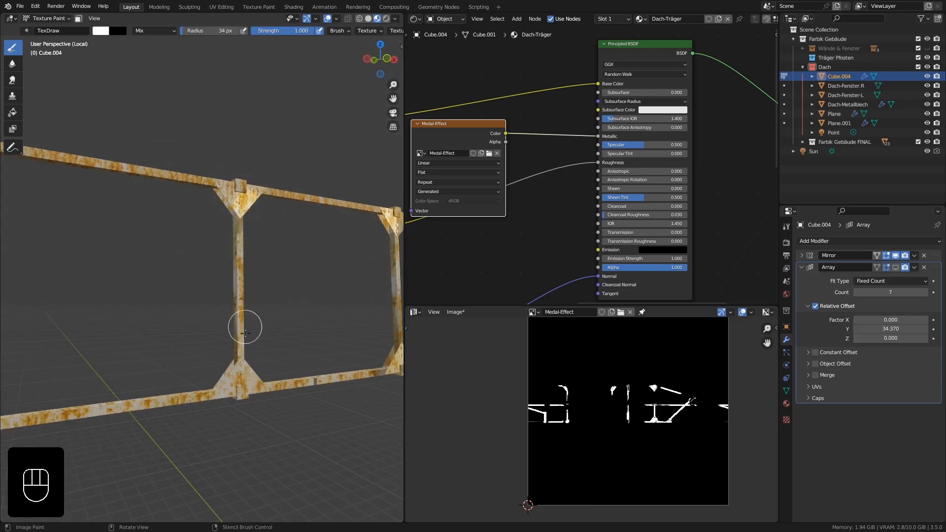
{"action": "left_click_drag", "start_coordinate": [219, 400], "coordinate": [158, 396]}
{"action": "mouse_move", "coordinate": [184, 389]}
{"action": "middle_mouse_down"}
{"action": "mouse_move", "coordinate": [144, 418]}
{"action": "mouse_move", "coordinate": [140, 340]}
{"action": "mouse_move", "coordinate": [101, 345]}
{"action": "middle_mouse_up"}
Paint the lower section of that post, its lower gusset plate and more of the bottom beam.
{"action": "scroll", "coordinate": [145, 419], "scroll_direction": "up", "scroll_amount": 1}
{"action": "left_click_drag", "start_coordinate": [204, 287], "coordinate": [205, 247]}
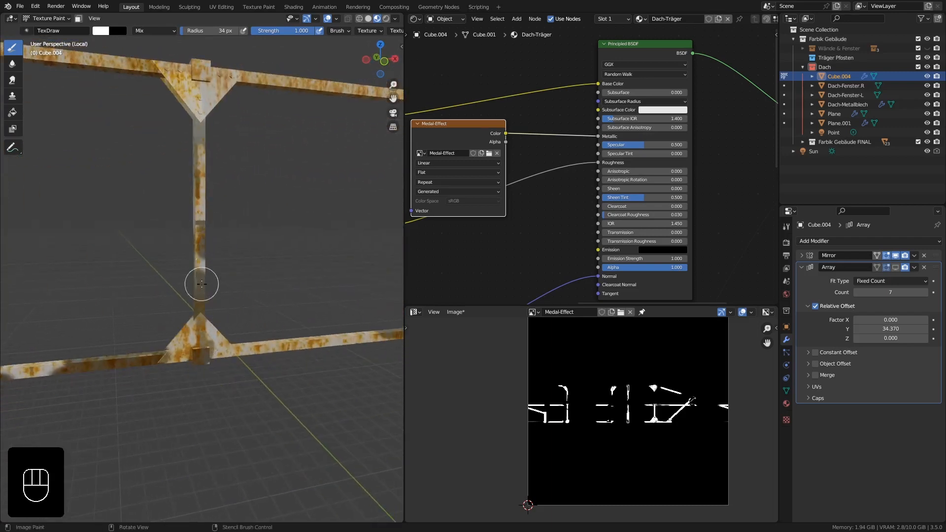
{"action": "middle_click_drag", "start_coordinate": [201, 284], "coordinate": [114, 286]}
{"action": "scroll", "coordinate": [138, 286], "scroll_direction": "down", "scroll_amount": 3}
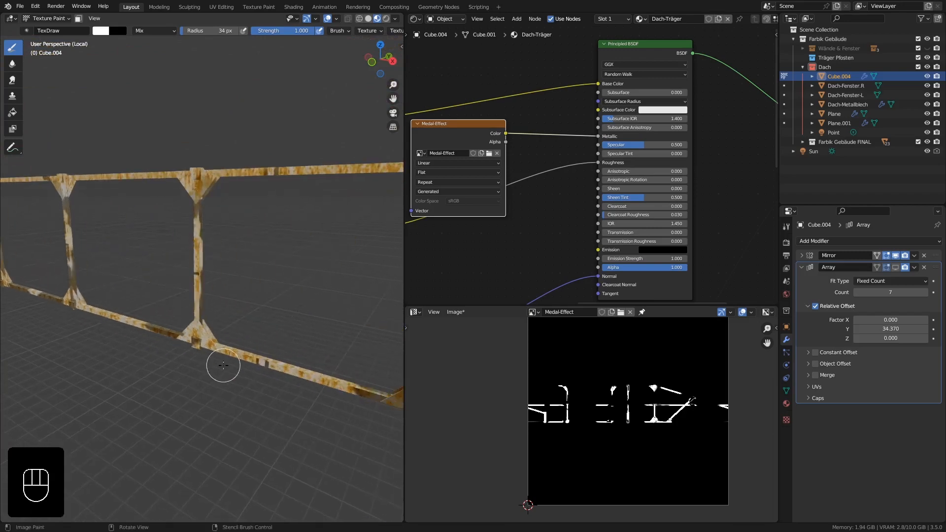
{"action": "middle_click_drag", "start_coordinate": [288, 383], "coordinate": [252, 326]}
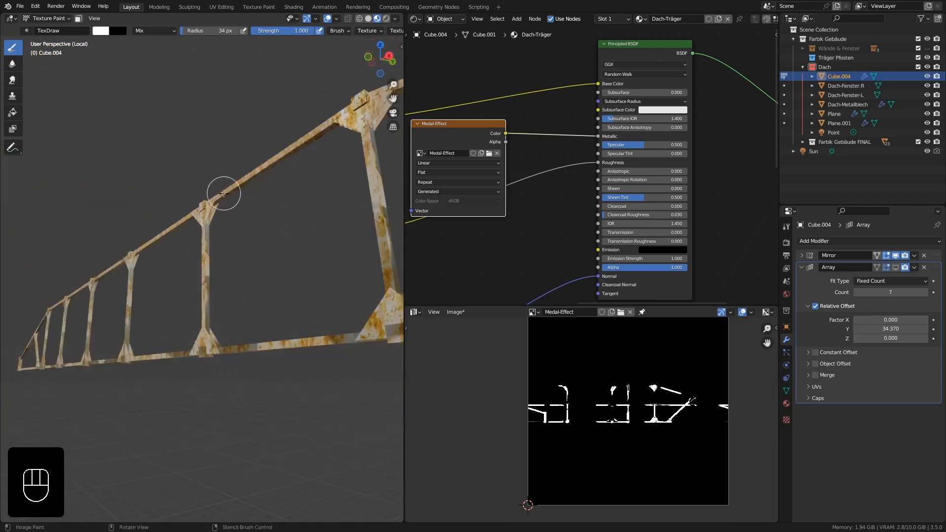
Paint patches along the top beam between two truss posts.
{"action": "middle_click_drag", "start_coordinate": [272, 172], "coordinate": [284, 162]}
{"action": "scroll", "coordinate": [297, 153], "scroll_direction": "up", "scroll_amount": 4}
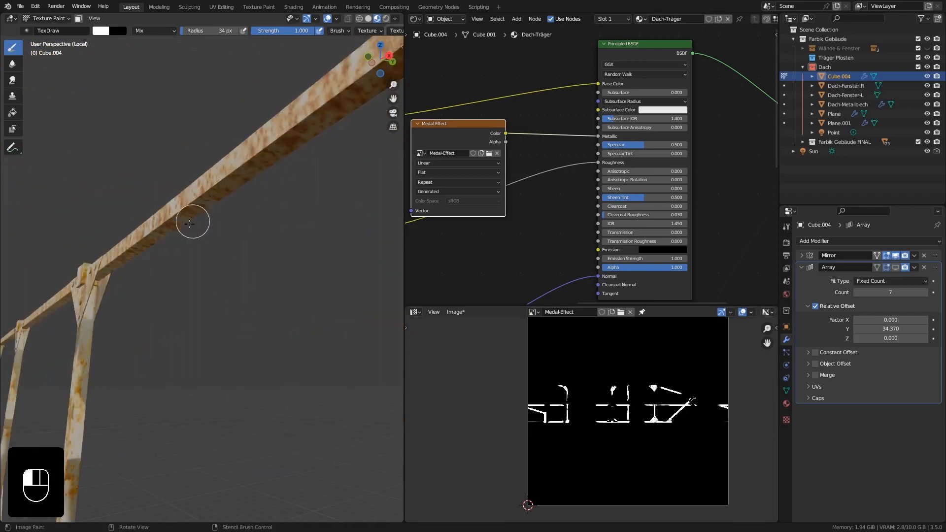
{"action": "left_click_drag", "start_coordinate": [126, 256], "coordinate": [90, 310]}
{"action": "scroll", "coordinate": [101, 285], "scroll_direction": "down", "scroll_amount": 3}
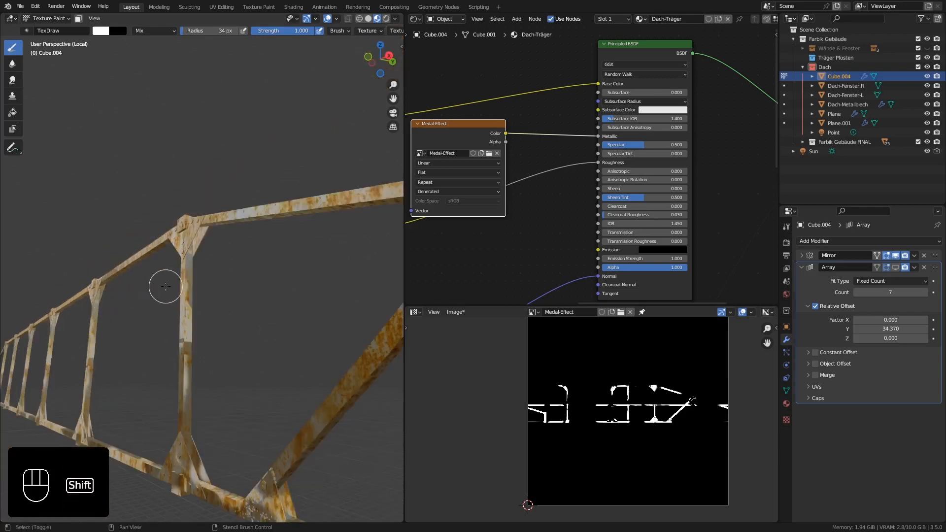
Paint the gusset plates around the diagonal strut and sloping top beam, and return the truss to Object Mode.
{"action": "middle_click_drag", "start_coordinate": [165, 286], "coordinate": [115, 257], "text": "shift"}
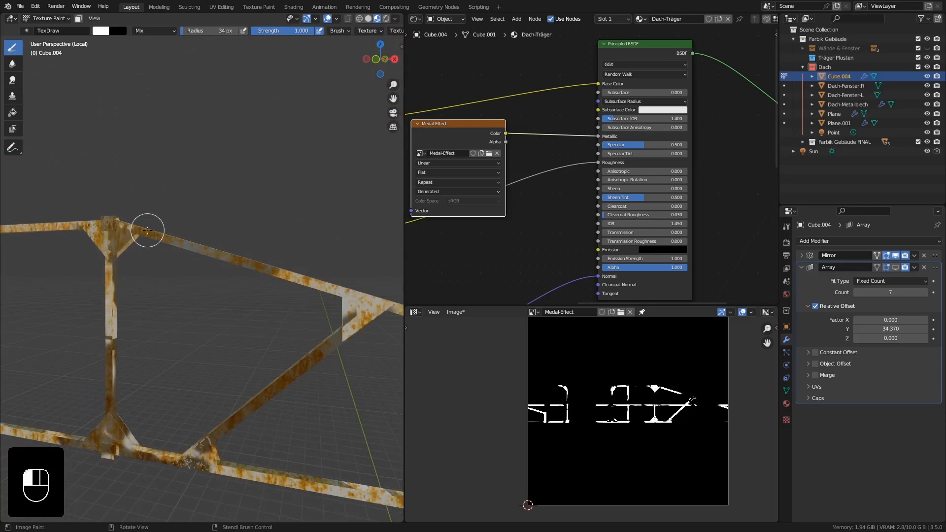
{"action": "middle_click_drag", "start_coordinate": [132, 292], "coordinate": [95, 225]}
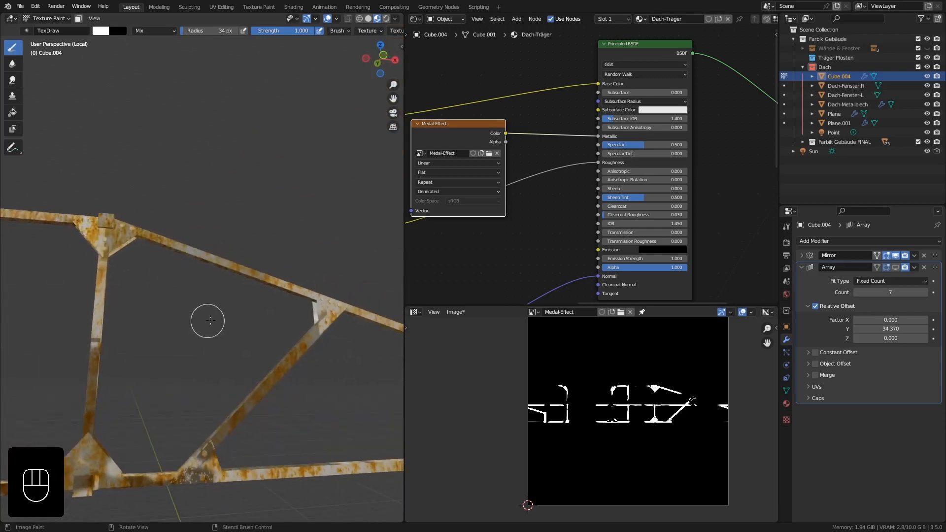
{"action": "mouse_move", "coordinate": [268, 376]}
{"action": "middle_mouse_down"}
{"action": "mouse_move", "coordinate": [243, 416]}
{"action": "mouse_move", "coordinate": [265, 334]}
{"action": "mouse_move", "coordinate": [207, 268]}
{"action": "mouse_move", "coordinate": [239, 268]}
{"action": "mouse_move", "coordinate": [206, 248]}
{"action": "mouse_move", "coordinate": [74, 241]}
{"action": "mouse_move", "coordinate": [174, 239]}
{"action": "mouse_move", "coordinate": [148, 232]}
{"action": "middle_mouse_up"}
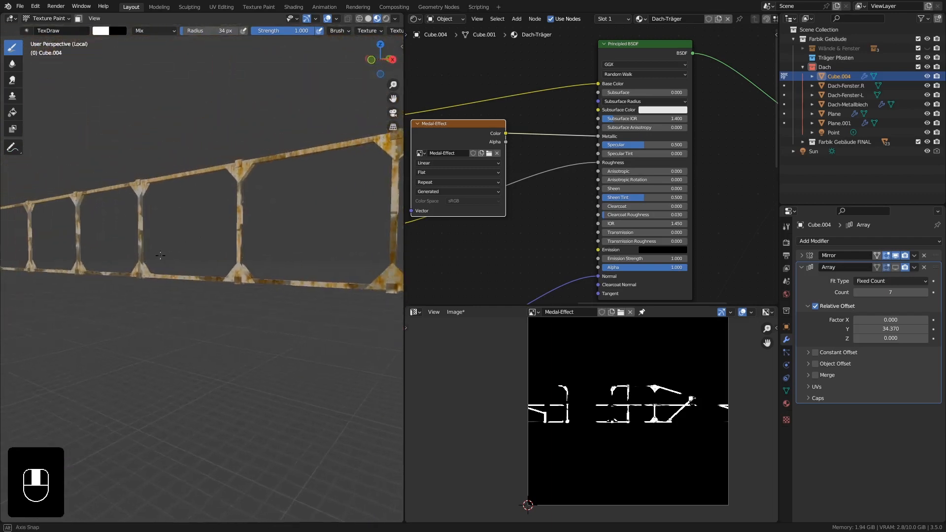
{"action": "left_click", "coordinate": [49, 18]}
{"action": "left_click", "coordinate": [50, 27]}
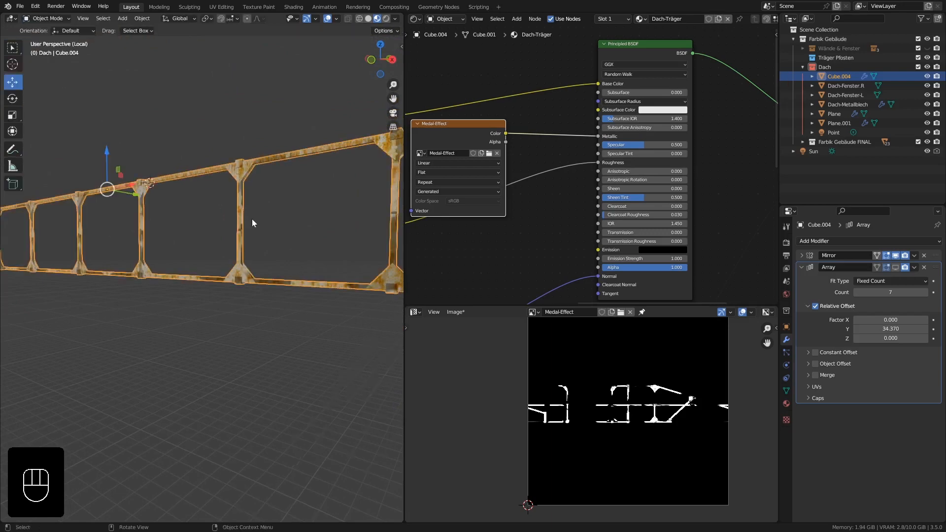
Exit the isolated truss view and re-enable the Array modifier's viewport display to show all roof trusses.
{"action": "middle_click_drag", "start_coordinate": [252, 218], "coordinate": [197, 205]}
{"action": "key", "text": "KP_Divide"}
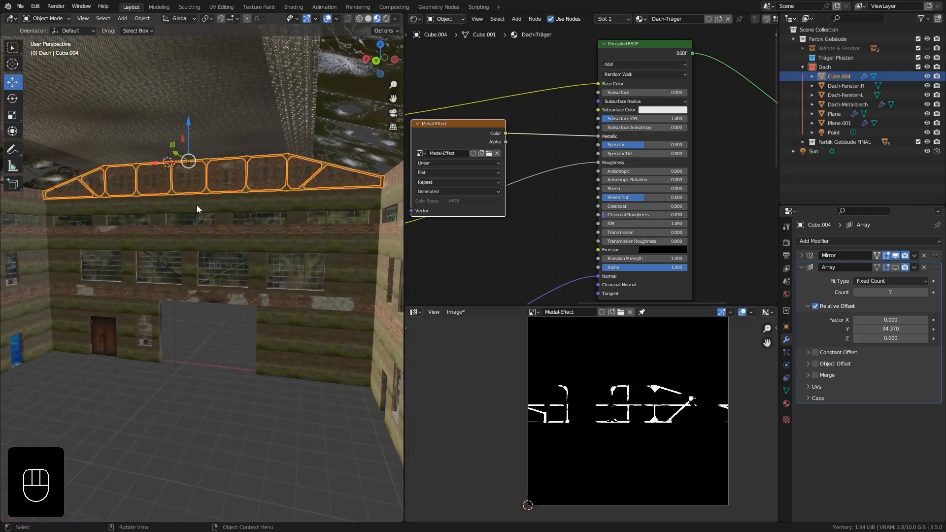
{"action": "left_click", "coordinate": [894, 267]}
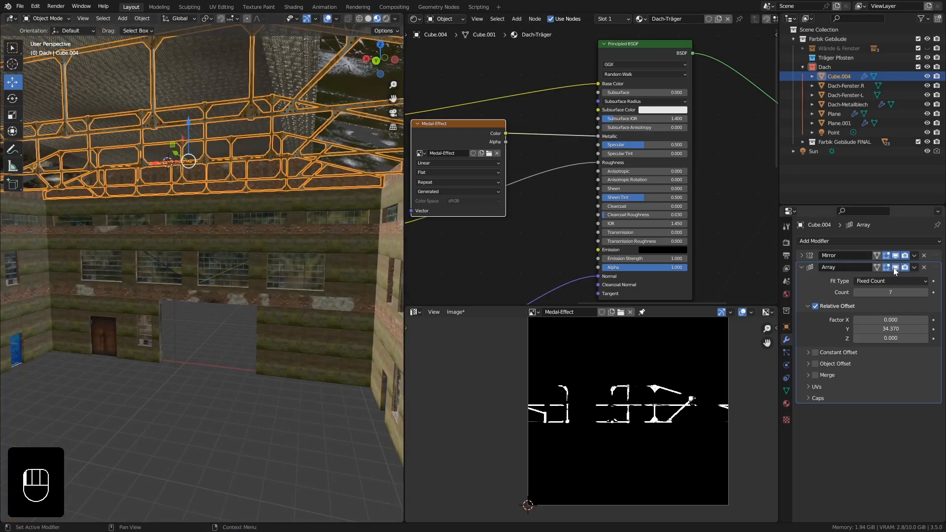
Widen the 3D viewport facing the roof trusses and switch it to rendered shading.
{"action": "middle_click_drag", "start_coordinate": [357, 201], "coordinate": [350, 250], "text": "shift"}
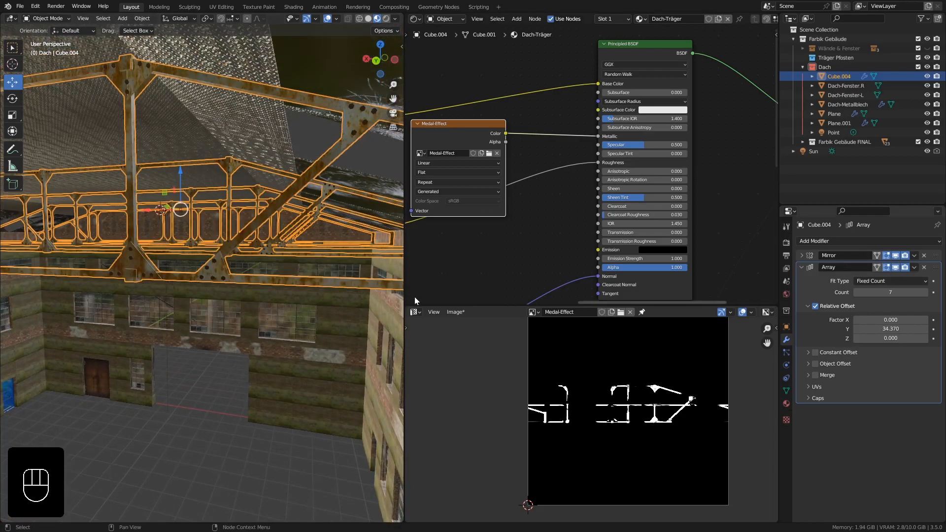
{"action": "left_click_drag", "start_coordinate": [403, 299], "coordinate": [656, 299]}
{"action": "middle_click_drag", "start_coordinate": [347, 171], "coordinate": [315, 169], "text": "ctrl"}
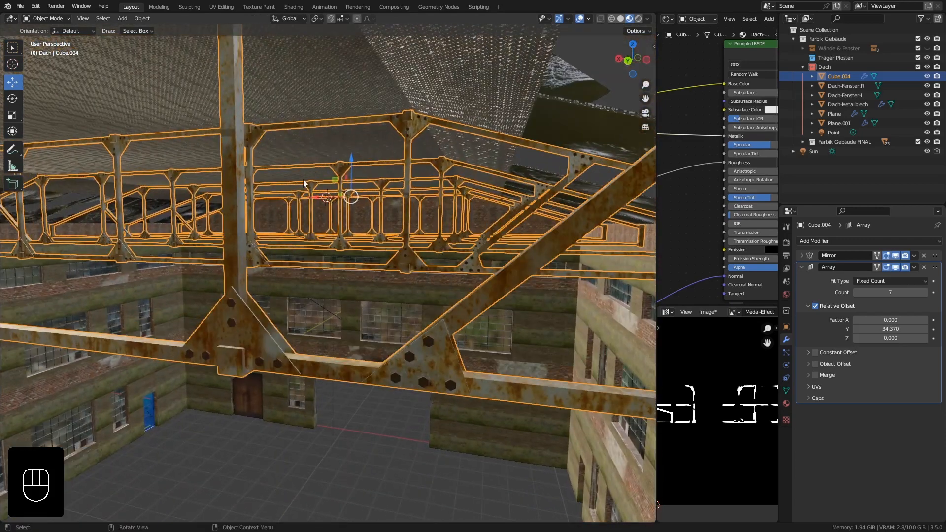
{"action": "left_click", "coordinate": [638, 19]}
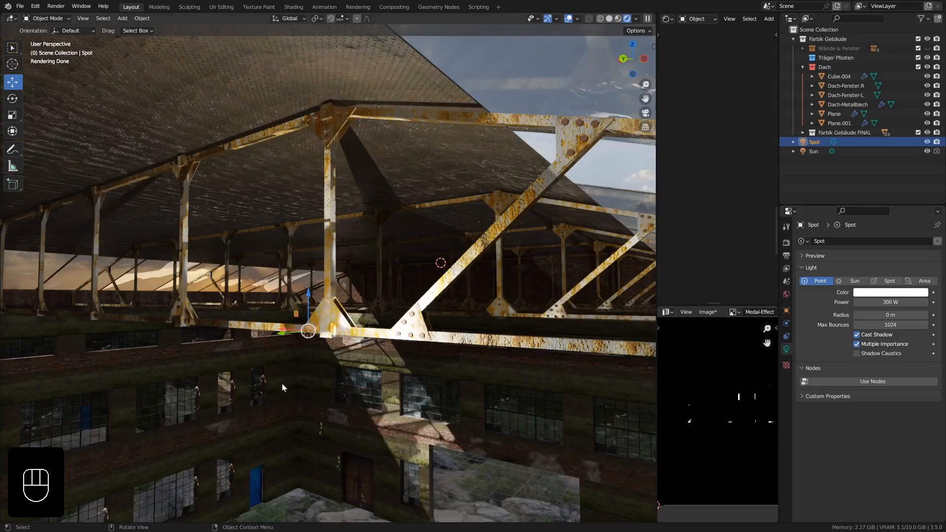
Examine the lit trusses and roof from different angles in the render and save the painted Medal-Effect image.
{"action": "middle_click_drag", "start_coordinate": [360, 344], "coordinate": [365, 337]}
{"action": "middle_click_drag", "start_coordinate": [315, 320], "coordinate": [324, 250], "text": "ctrl"}
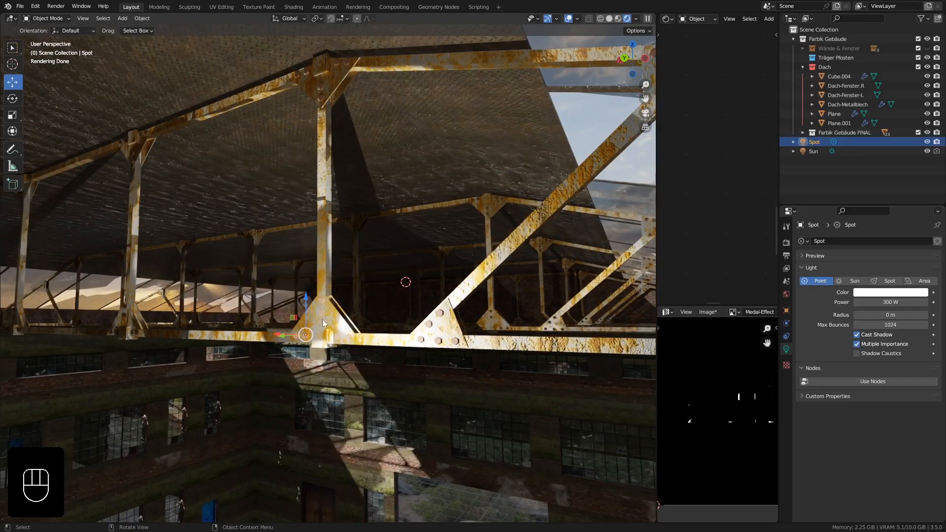
{"action": "middle_click_drag", "start_coordinate": [322, 319], "coordinate": [285, 324]}
{"action": "middle_click_drag", "start_coordinate": [283, 275], "coordinate": [593, 366], "text": "ctrl"}
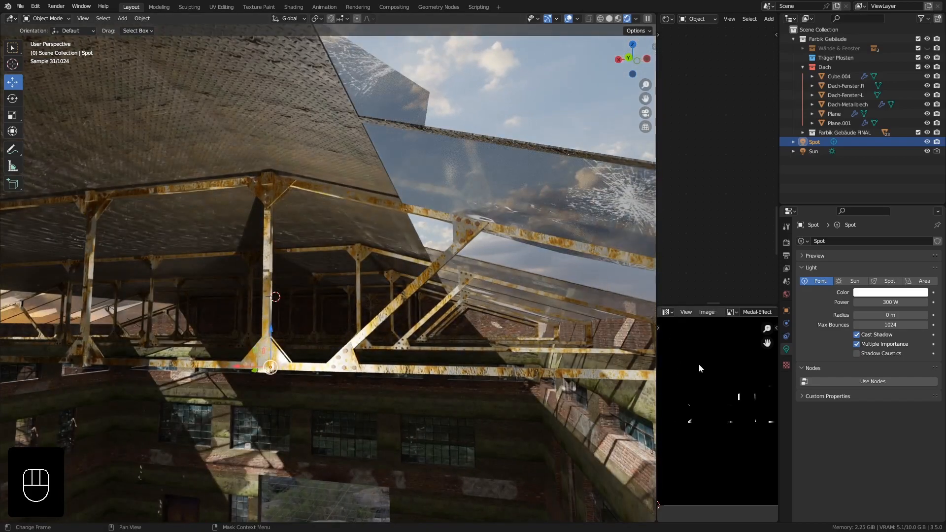
Examine the metallic reflections on the nearest truss's post, gusset plates and beams from below.
{"action": "middle_click_drag", "start_coordinate": [338, 333], "coordinate": [327, 317]}
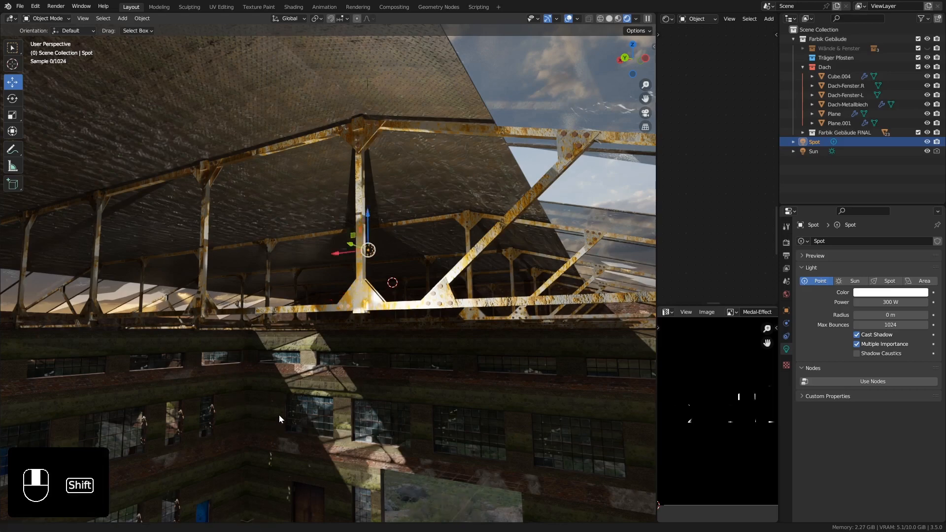
{"action": "middle_click_drag", "start_coordinate": [279, 415], "coordinate": [306, 321], "text": "shift"}
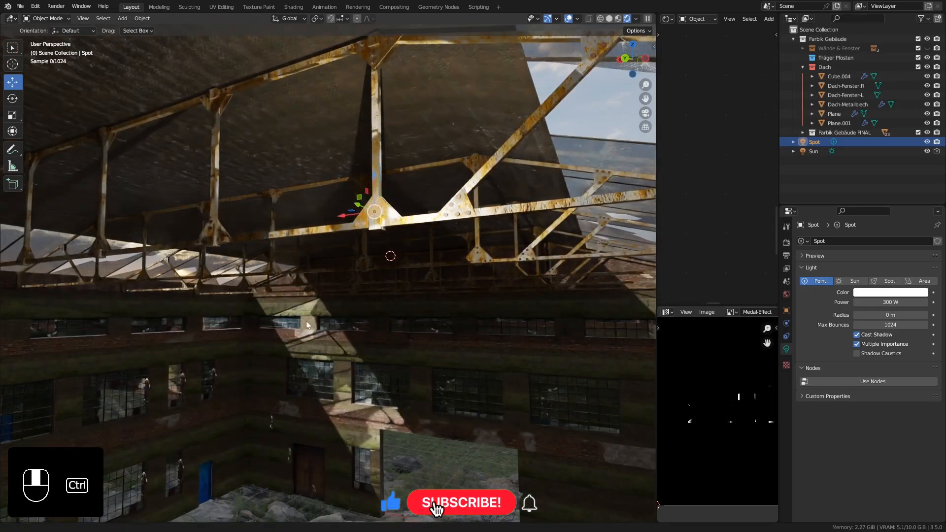
{"action": "middle_click_drag", "start_coordinate": [327, 274], "coordinate": [326, 281], "text": "shift"}
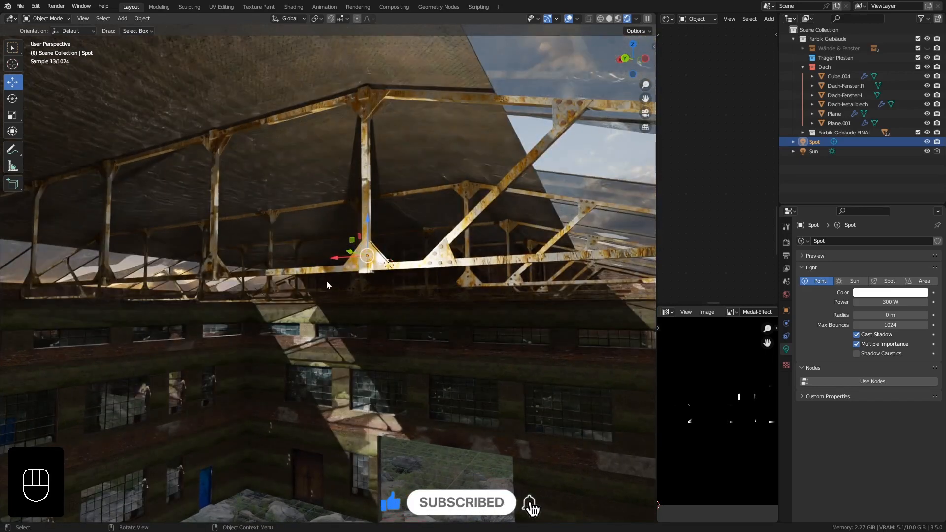